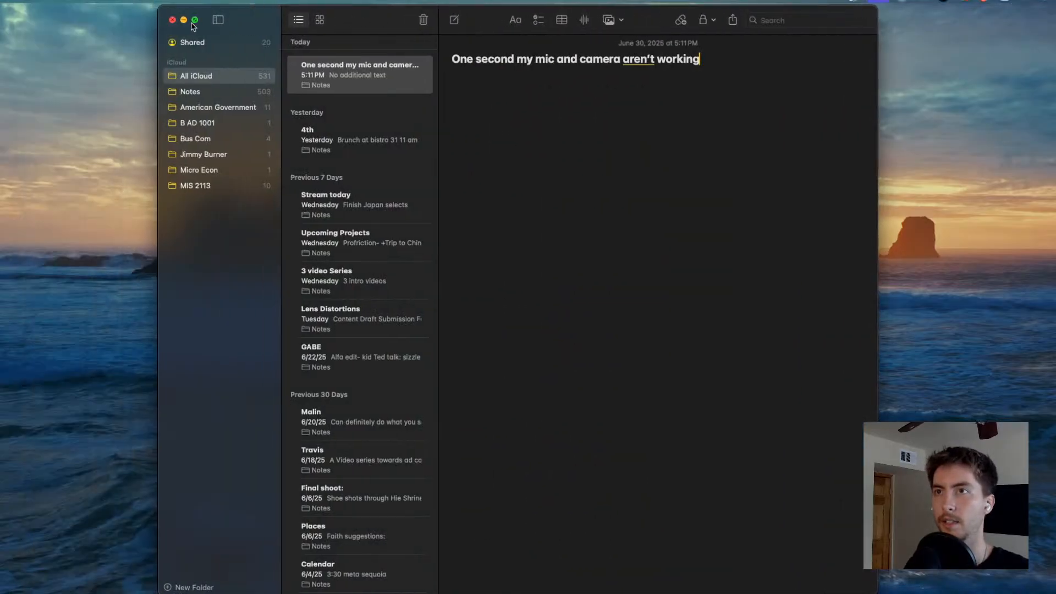
# Minimize the Notes window and clear the browser window away to leave an empty desktop.
pyautogui.click(185, 22)
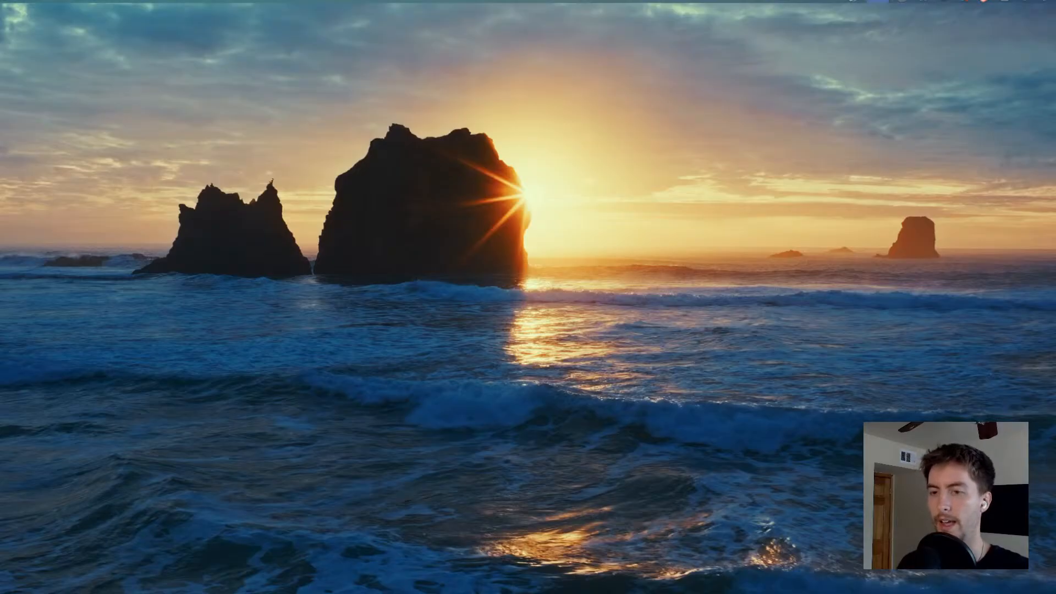
pyautogui.press('F11')
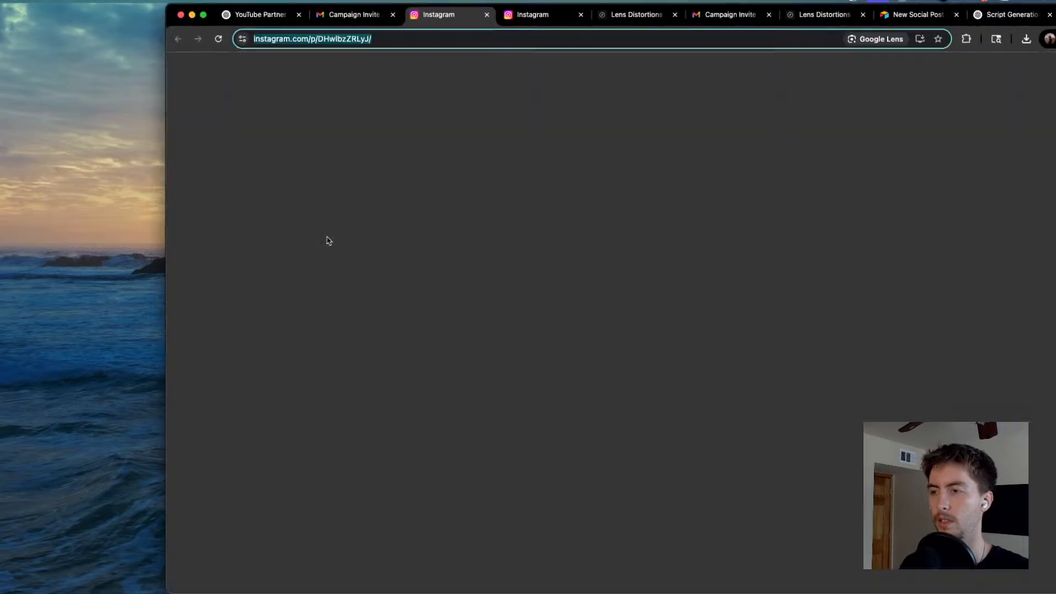
pyautogui.press('F11')
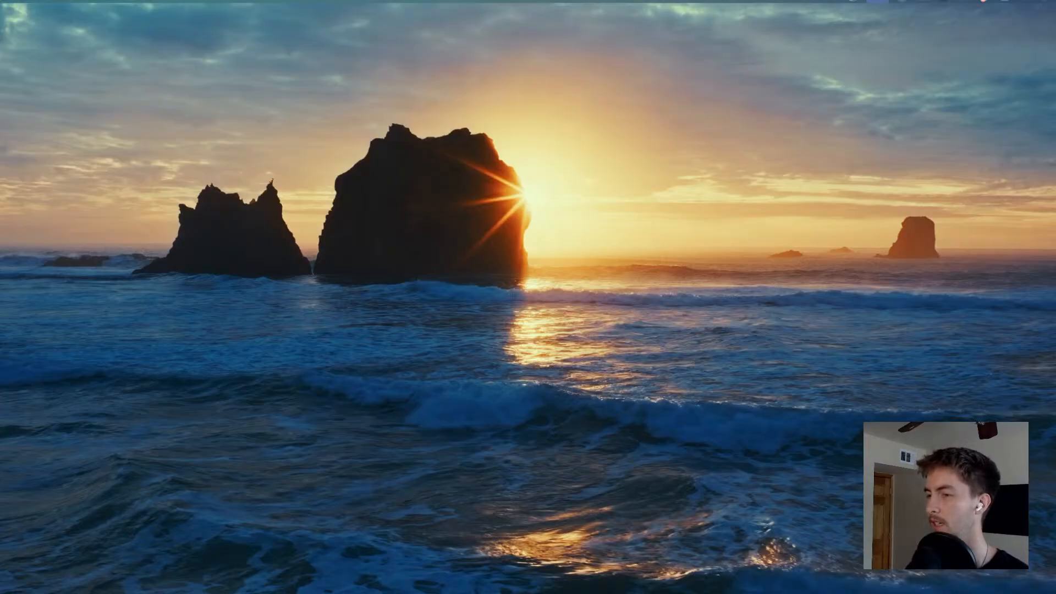
# Narrow the YouTube live chat pop-out window and move it off this screen.
pyautogui.moveTo(1, 74); pyautogui.dragTo(51, 34)
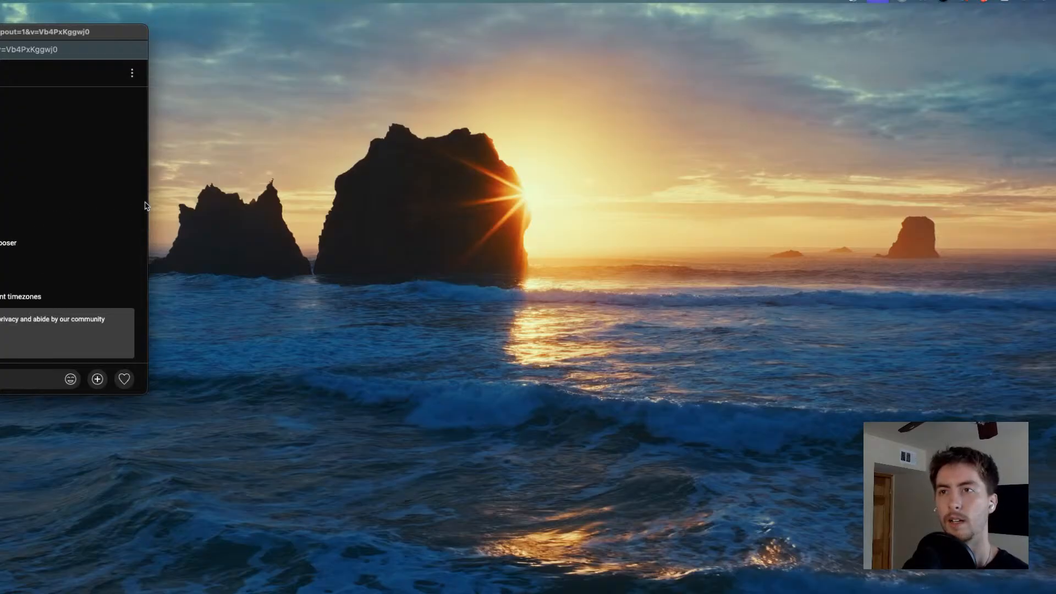
pyautogui.moveTo(146, 202); pyautogui.dragTo(33, 202)
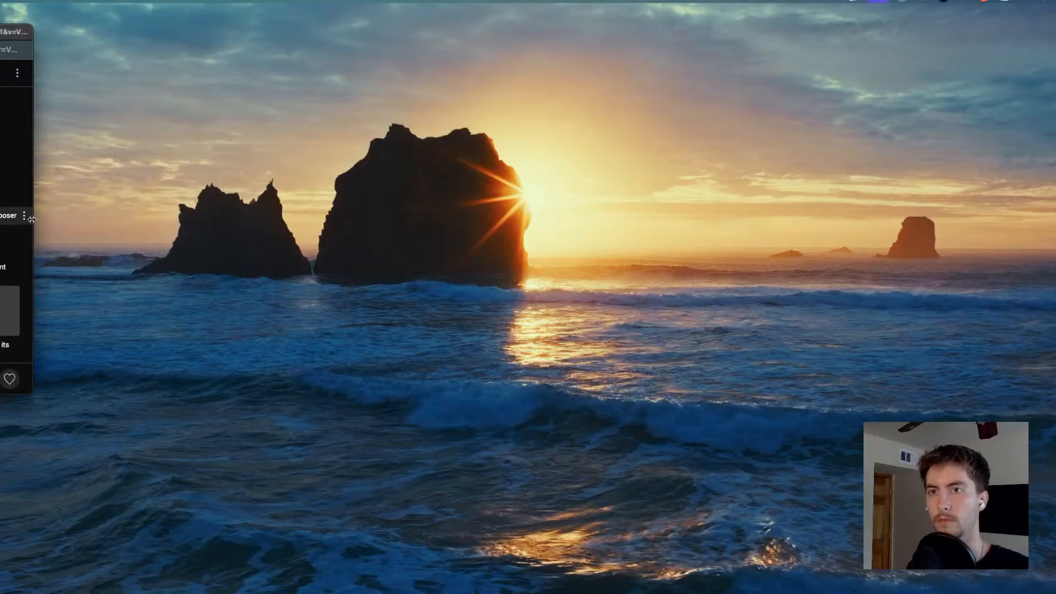
pyautogui.moveTo(34, 219); pyautogui.dragTo(0, 218)
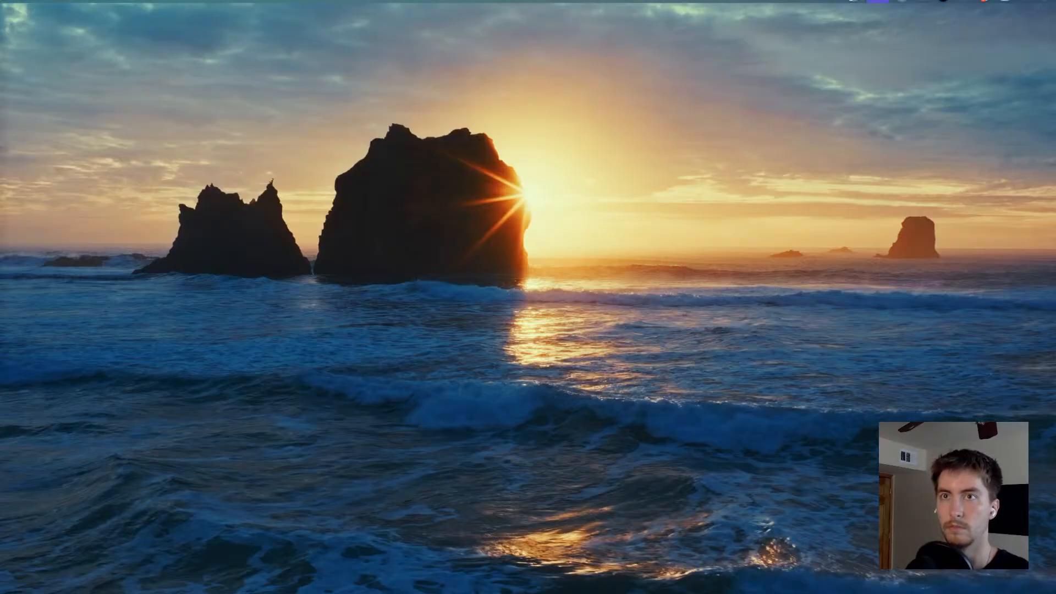
pyautogui.moveTo(0, 33); pyautogui.dragTo(543, 115)
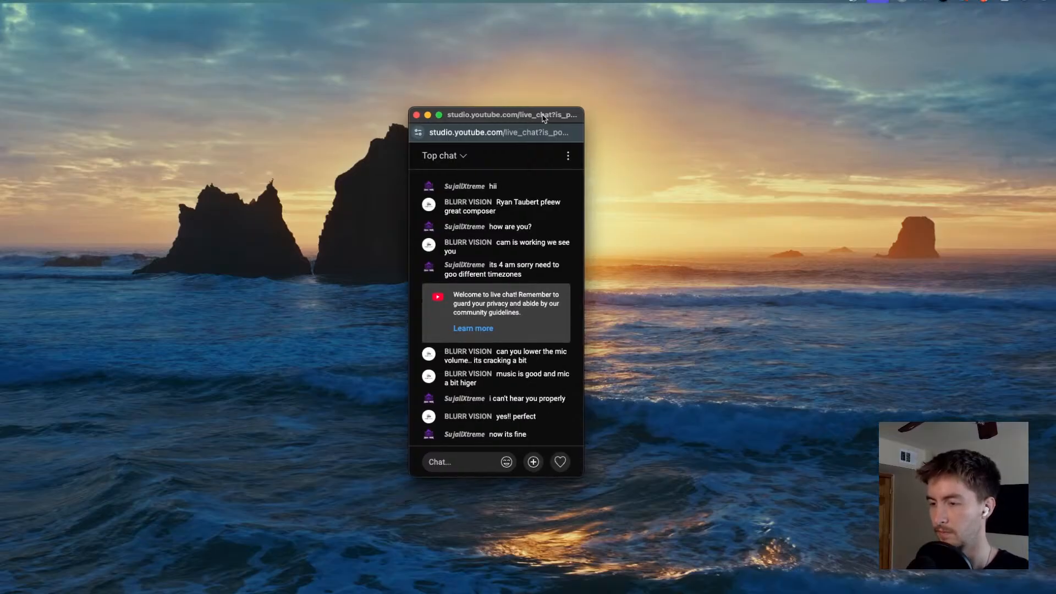
pyautogui.moveTo(543, 117); pyautogui.dragTo(515, 114)
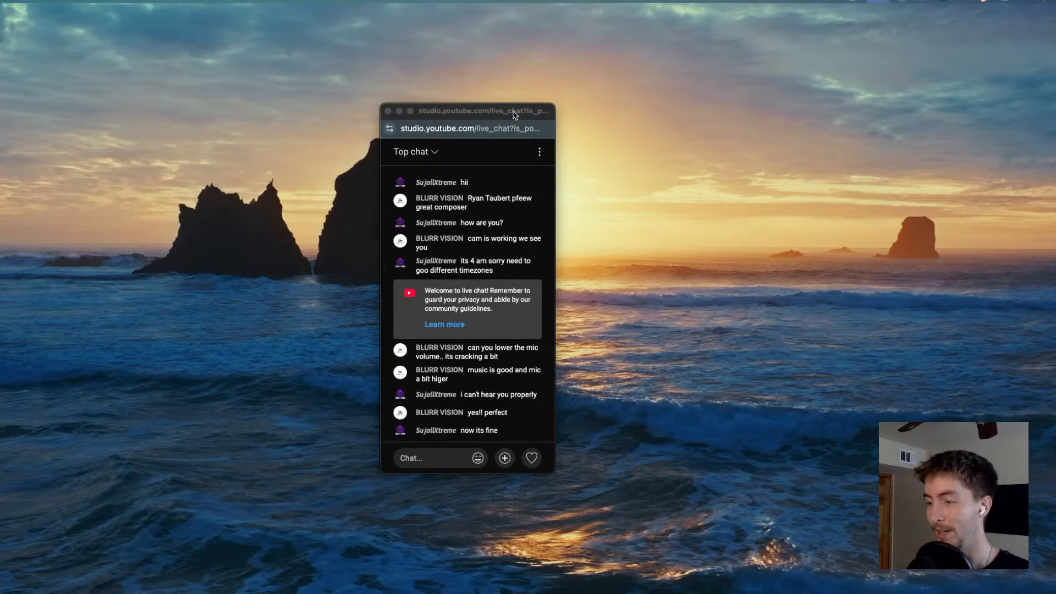
pyautogui.moveTo(514, 114); pyautogui.dragTo(0, 114)
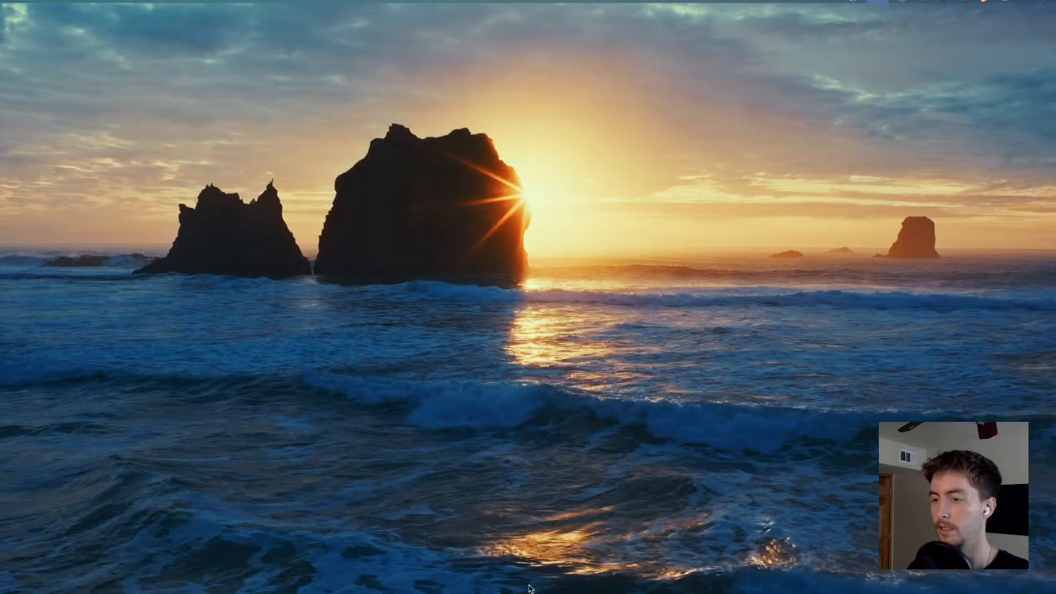
# Switch to DaVinci Resolve by moving its China and Japan project window onto this screen, and clear the clip selection in the FAITHS timeline.
pyautogui.moveTo(704, 593); pyautogui.dragTo(622, 8)
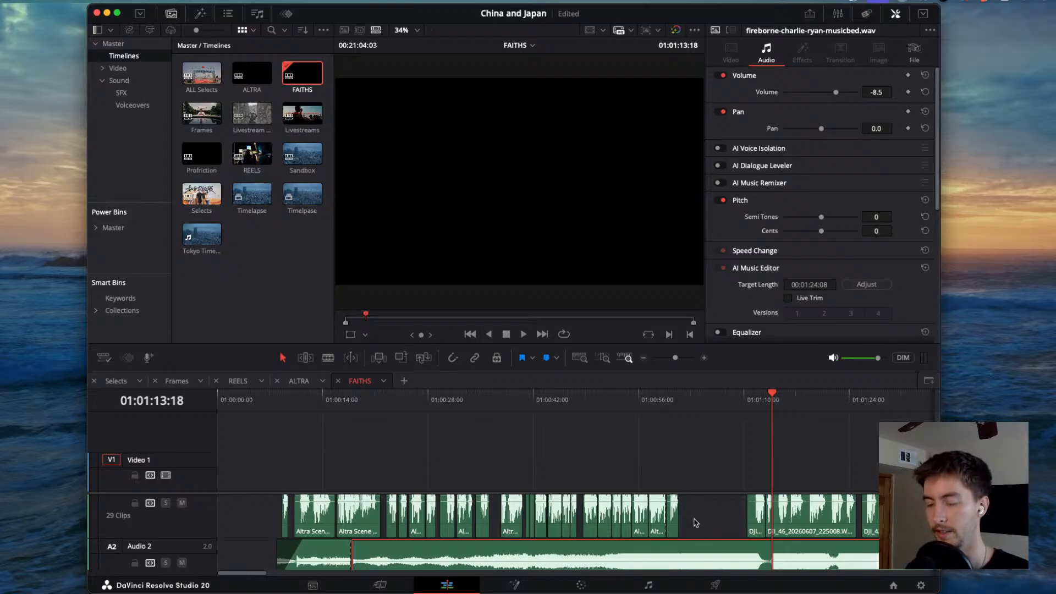
pyautogui.scroll(-5, 696, 522)
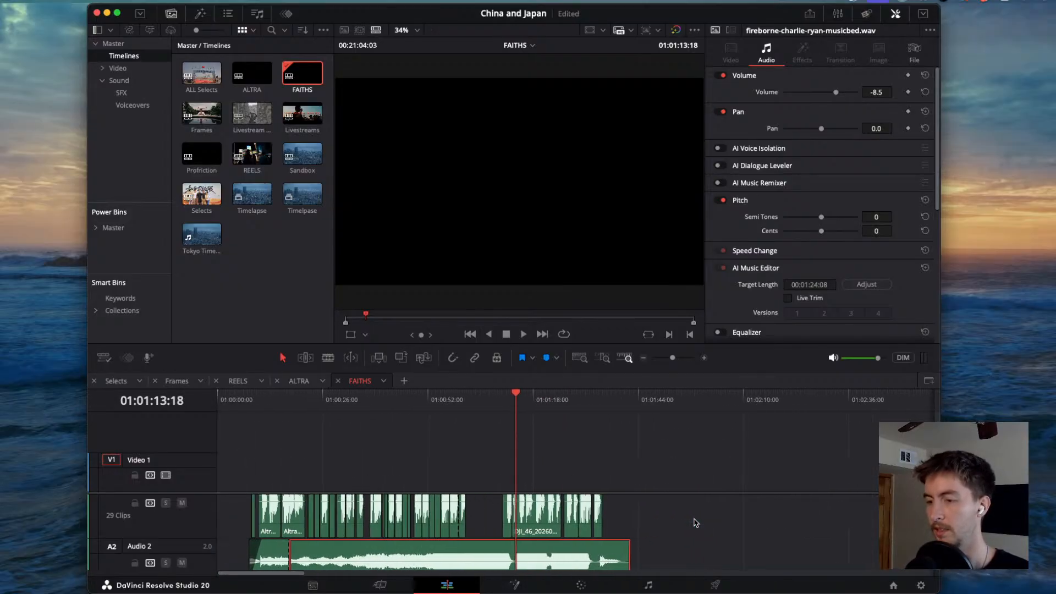
pyautogui.scroll(2, 695, 523)
pyautogui.click(725, 513)
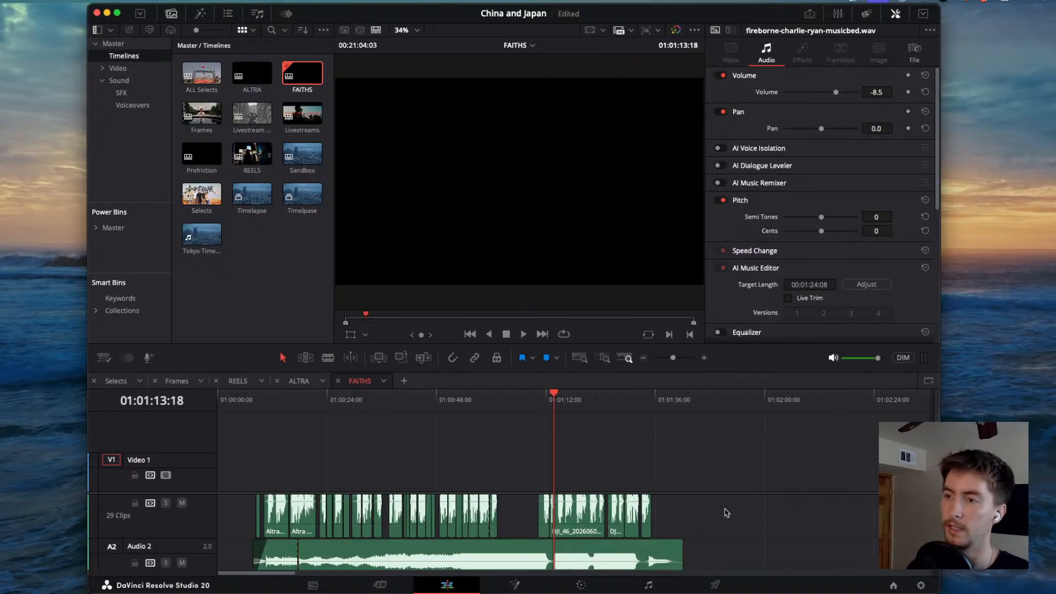
# Delete the short opening music segment on Audio 2 and extend the remaining music clip's start back over the gap.
pyautogui.moveTo(726, 512); pyautogui.dragTo(228, 562)
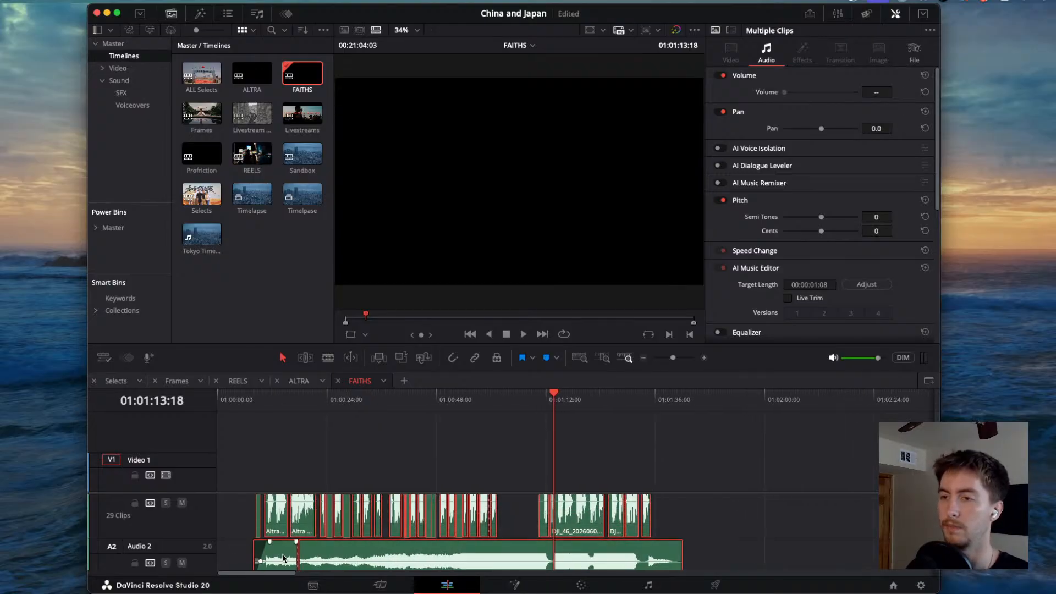
pyautogui.click(231, 535)
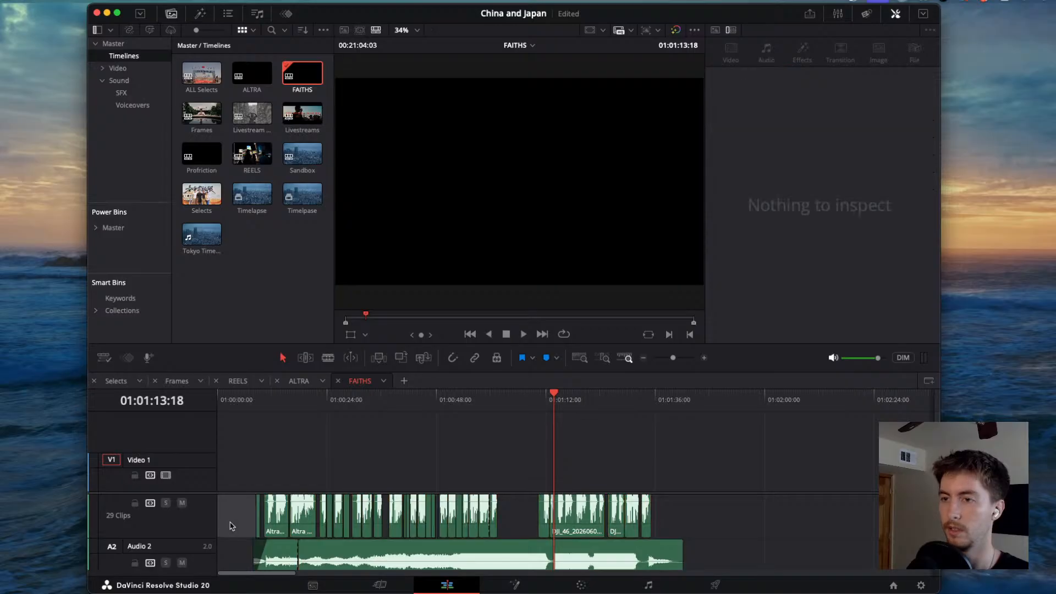
pyautogui.click(279, 556)
pyautogui.press('BackSpace')
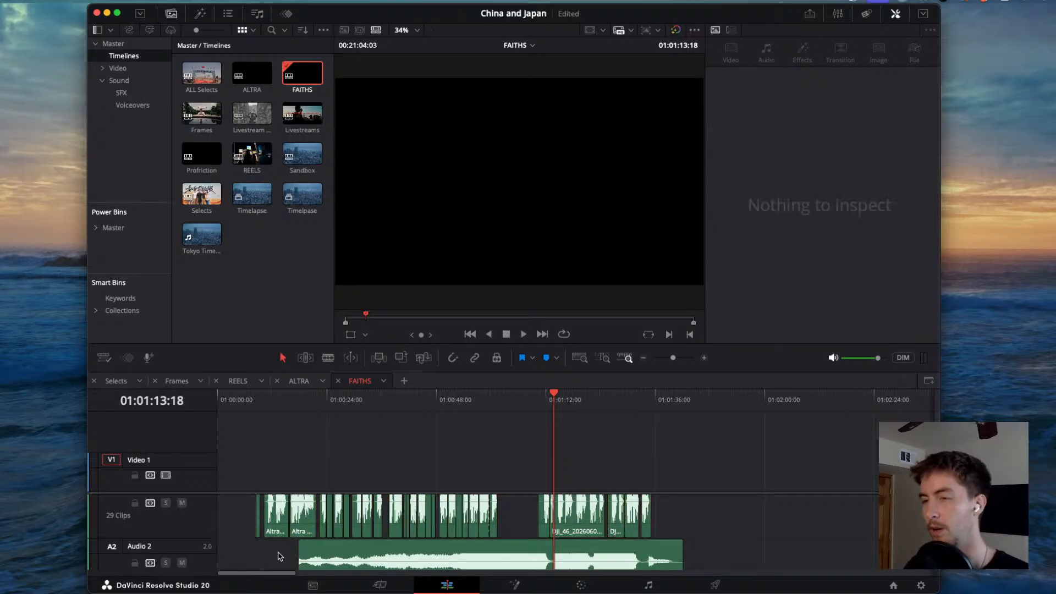
pyautogui.moveTo(299, 554); pyautogui.dragTo(256, 553)
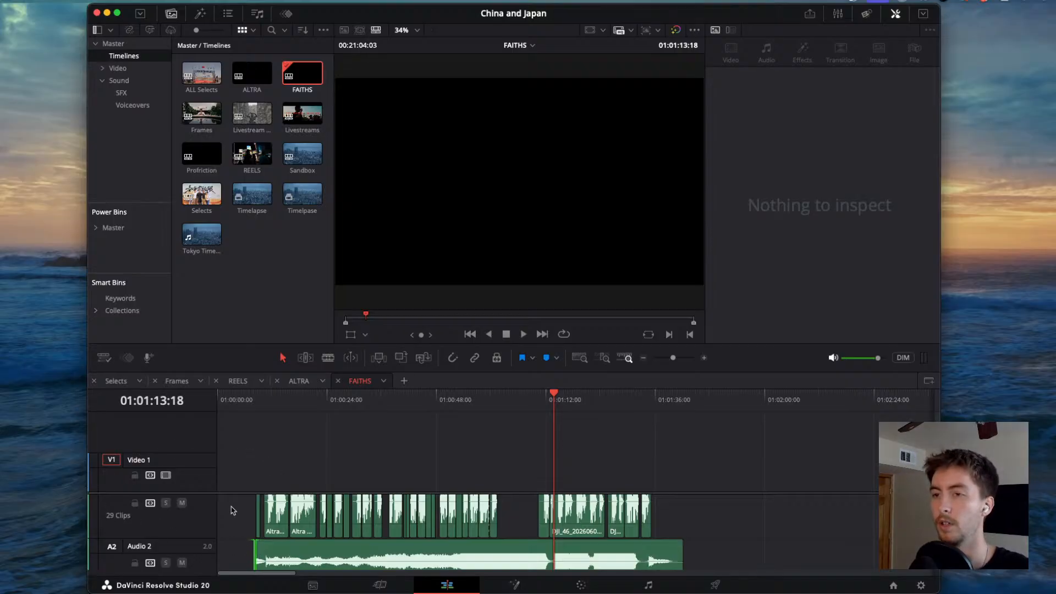
# Move all voiceover and music clips to the start of the FAITHS timeline and enlarge the audio track area.
pyautogui.moveTo(228, 509); pyautogui.dragTo(558, 546)
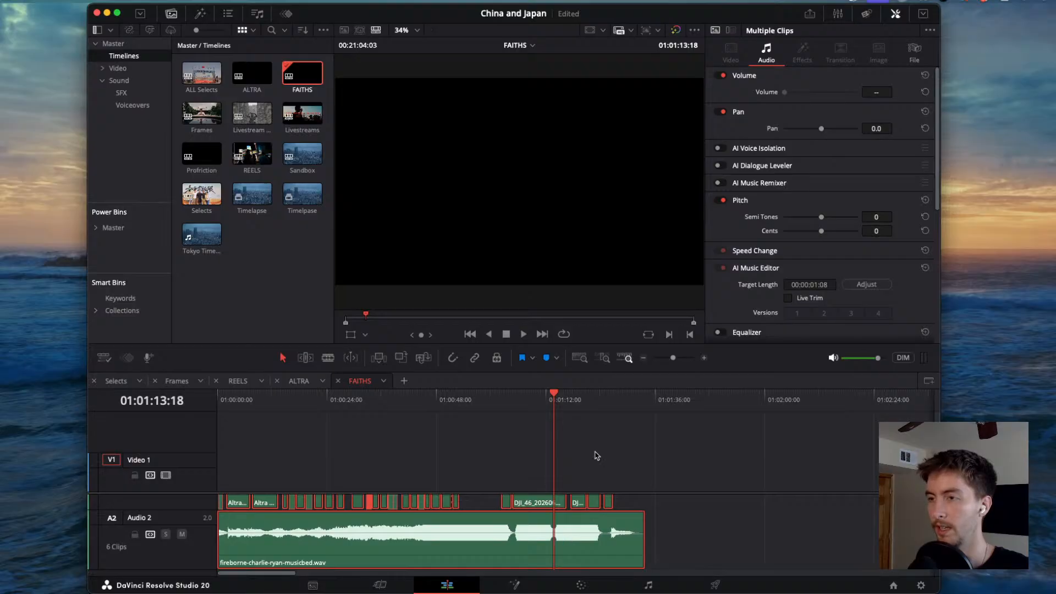
pyautogui.moveTo(588, 492); pyautogui.dragTo(584, 467)
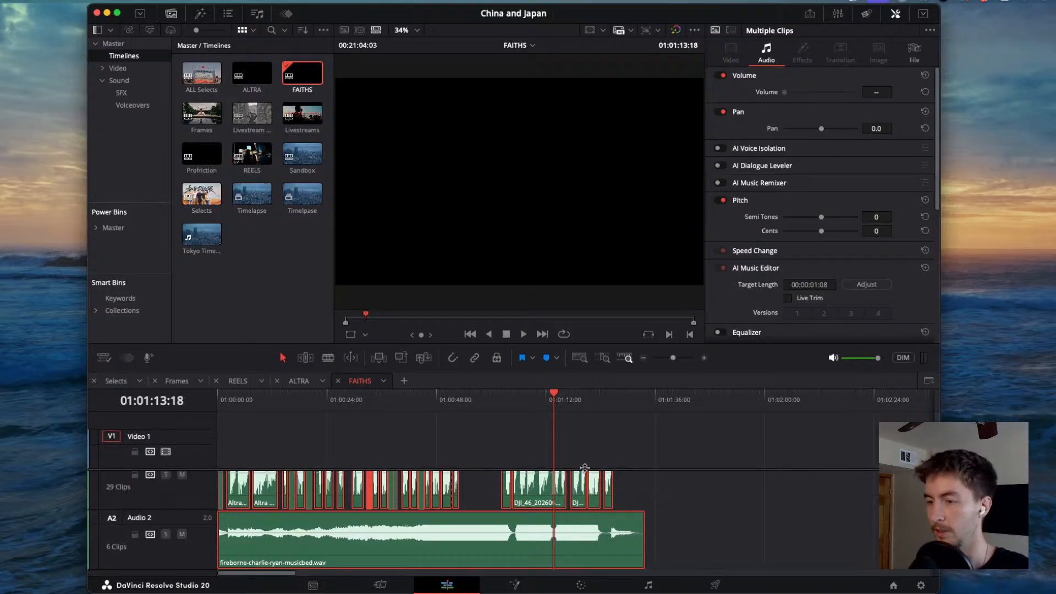
pyautogui.scroll(2, 479, 524)
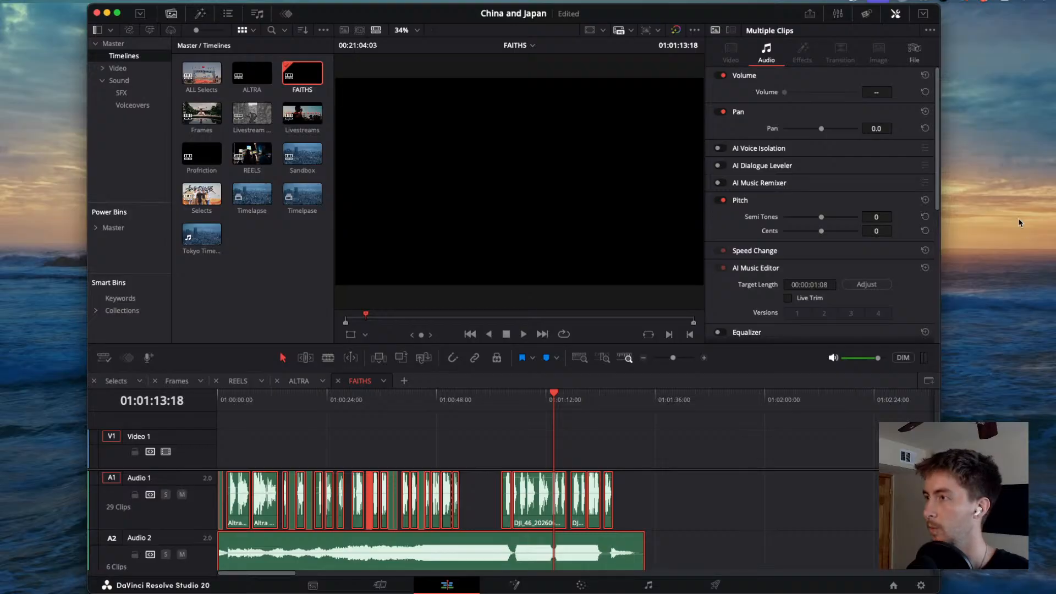
# Widen the editor window to span the full screen and return the playhead to 01:00:00:00.
pyautogui.moveTo(939, 275); pyautogui.dragTo(1054, 286)
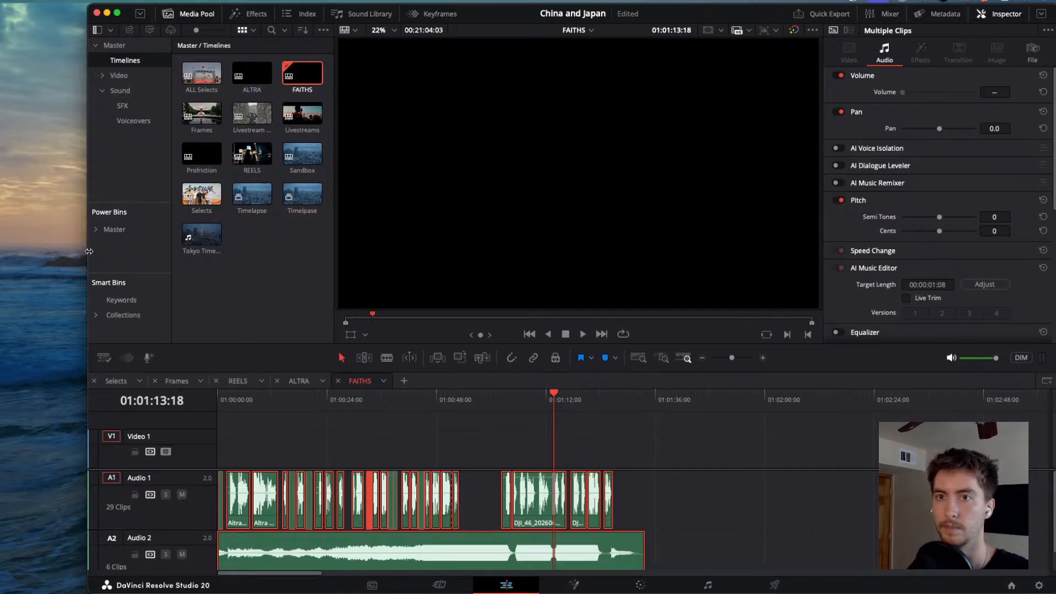
pyautogui.moveTo(88, 253); pyautogui.dragTo(2, 249)
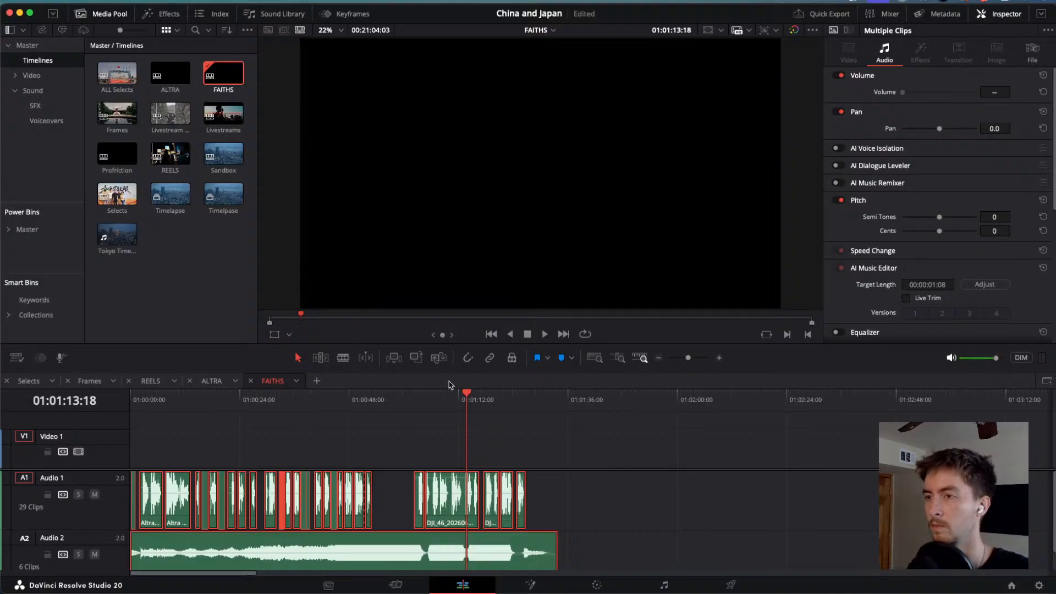
pyautogui.moveTo(467, 392); pyautogui.dragTo(81, 406)
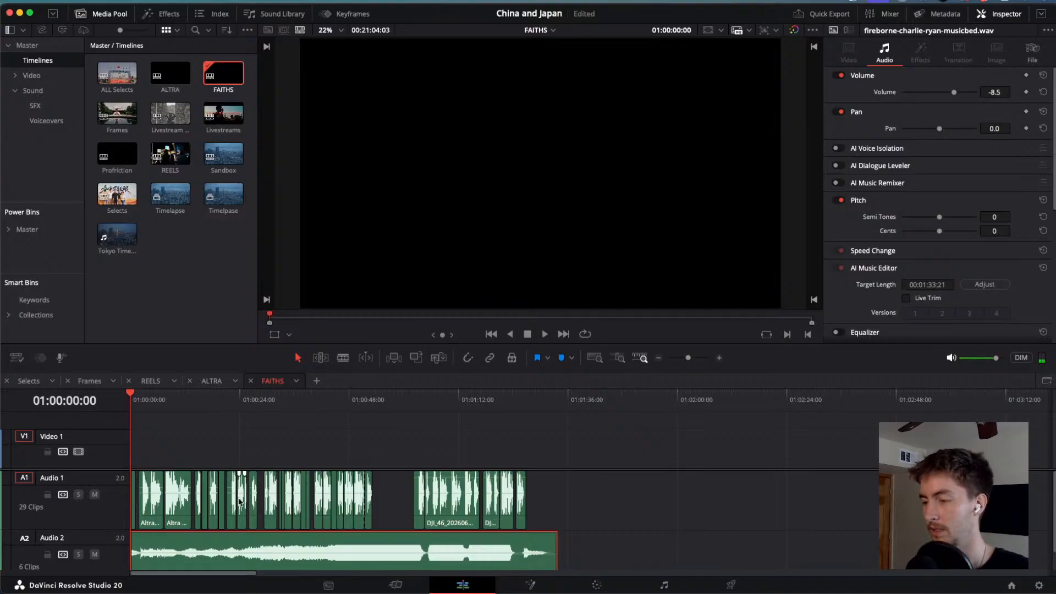
# Shift all audio clips about one second later, and extend the music clip's start back to the beginning of the timeline.
pyautogui.moveTo(616, 484); pyautogui.dragTo(100, 547)
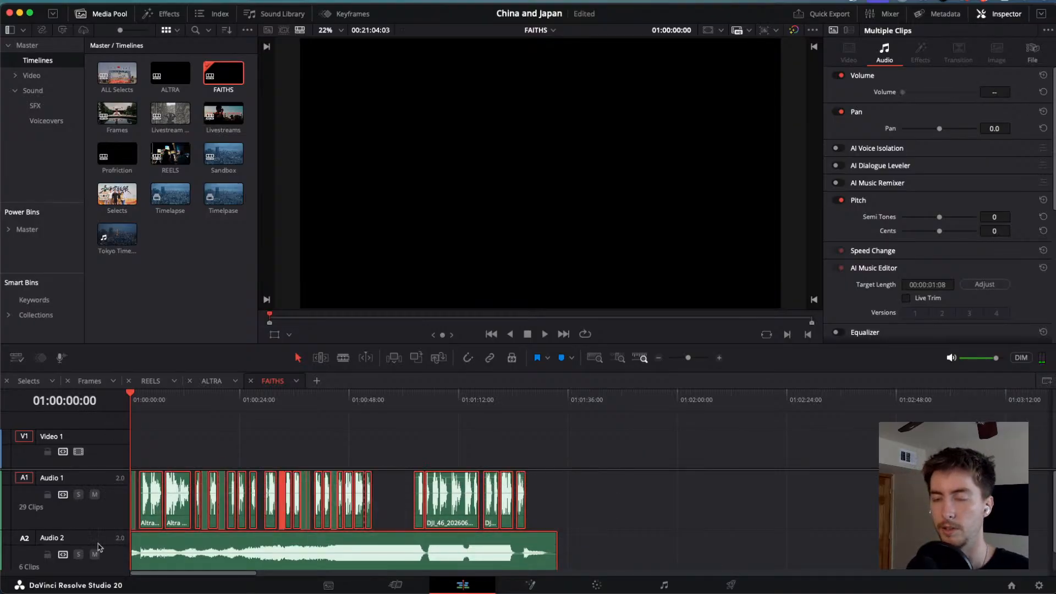
pyautogui.moveTo(248, 545); pyautogui.dragTo(255, 545)
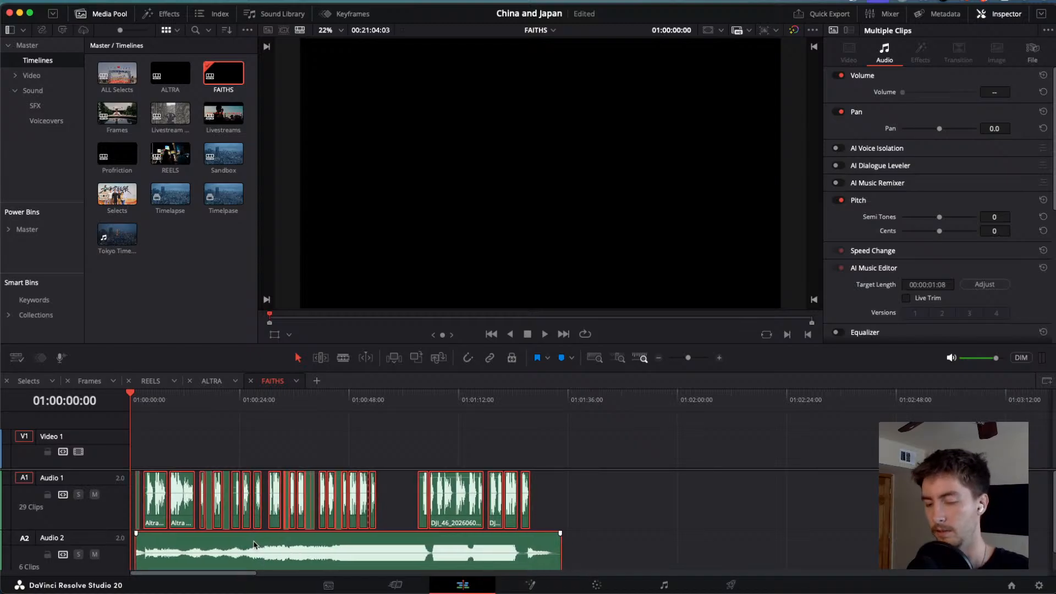
pyautogui.click(580, 500)
pyautogui.scroll(6, 584, 499)
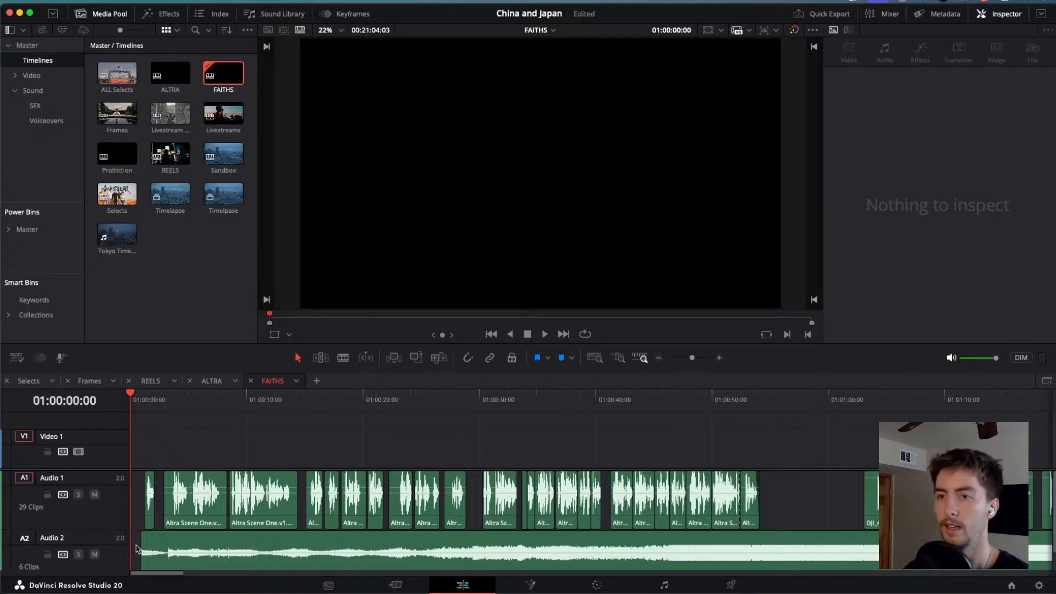
pyautogui.moveTo(140, 546); pyautogui.dragTo(130, 546)
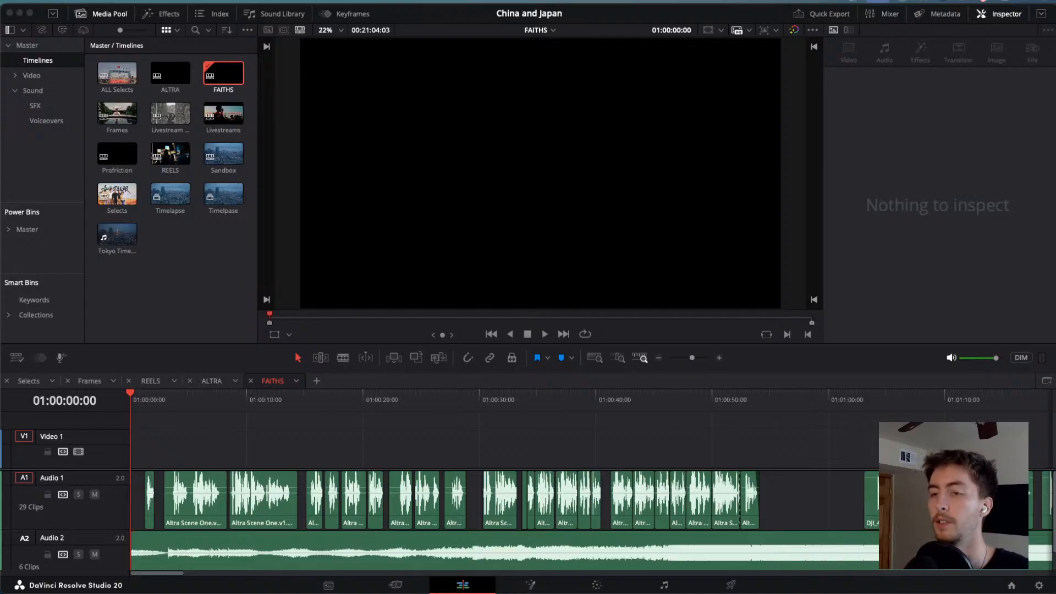
# Play the whole FAITHS timeline from the start to review the voiceover against the music.
pyautogui.moveTo(133, 402); pyautogui.dragTo(99, 390)
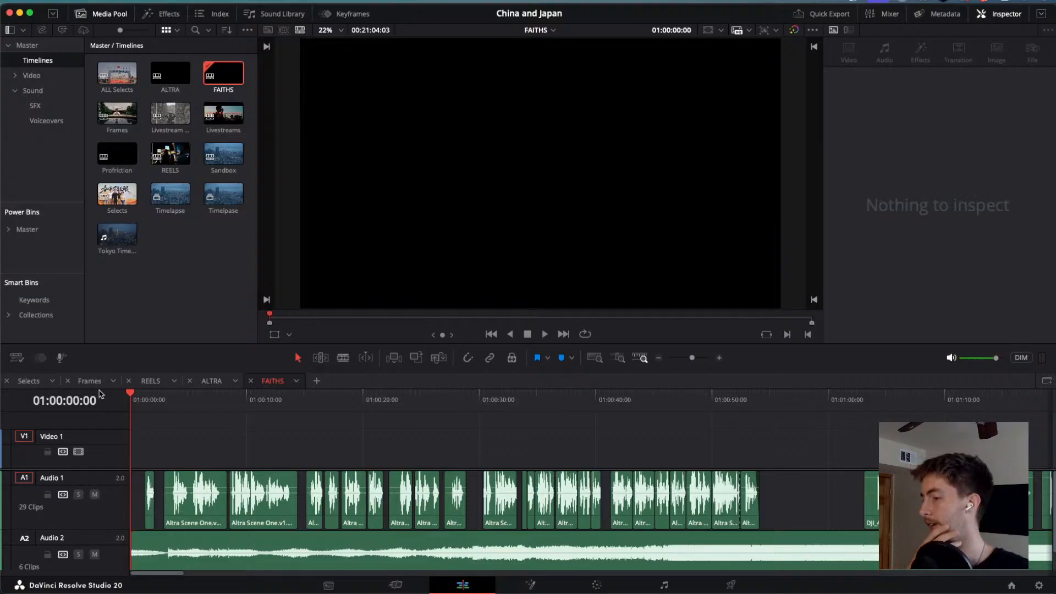
pyautogui.press('space')
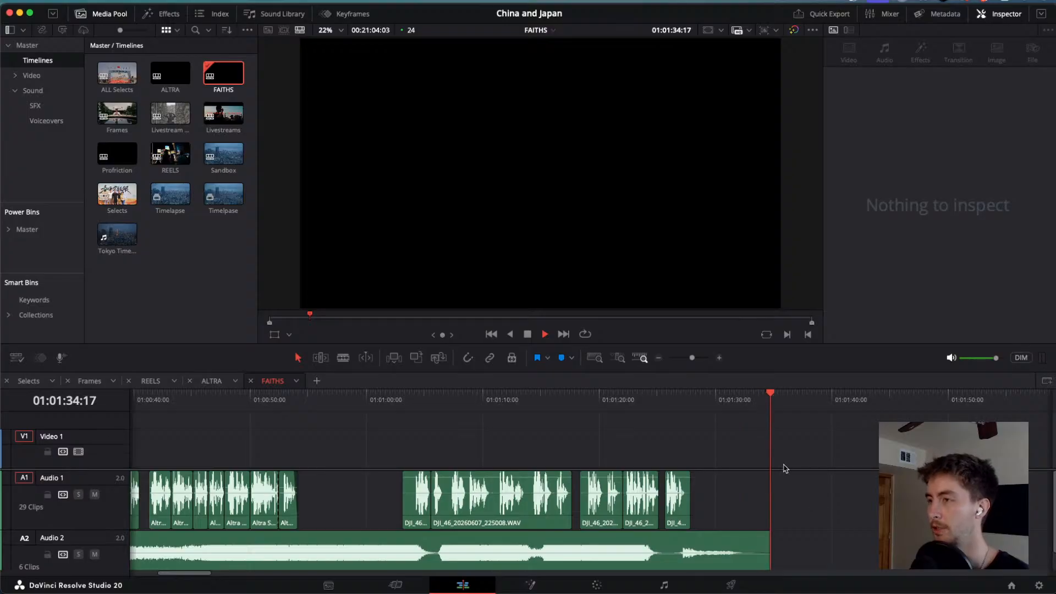
pyautogui.moveTo(782, 394); pyautogui.dragTo(678, 429)
pyautogui.press('space')
pyautogui.scroll(-4, 754, 453)
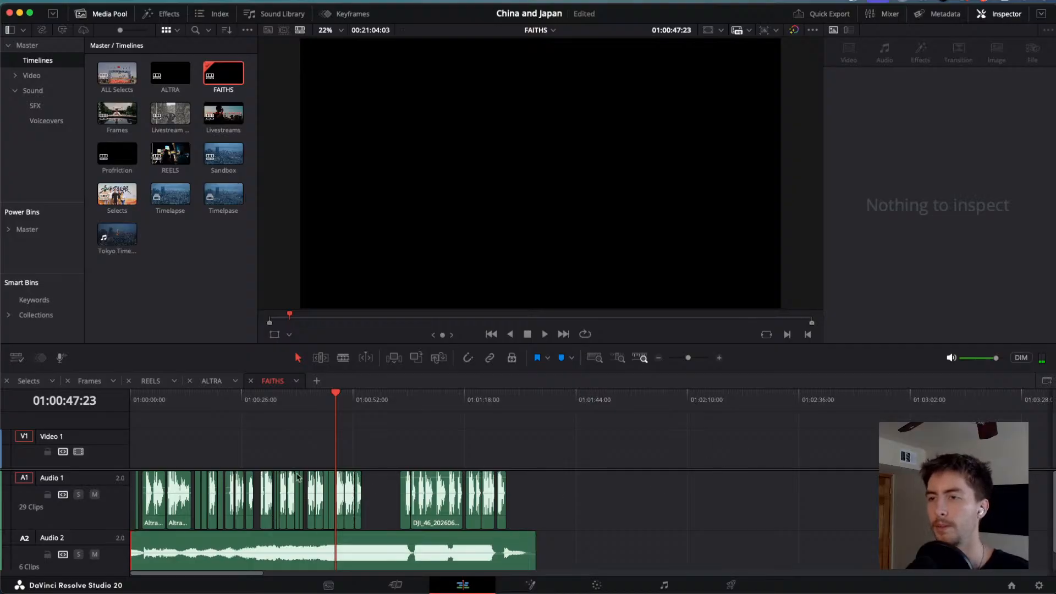
# Replay the opening voiceover clips from the timeline start and pause at about seven seconds.
pyautogui.moveTo(335, 397); pyautogui.dragTo(5, 395)
pyautogui.press('space')
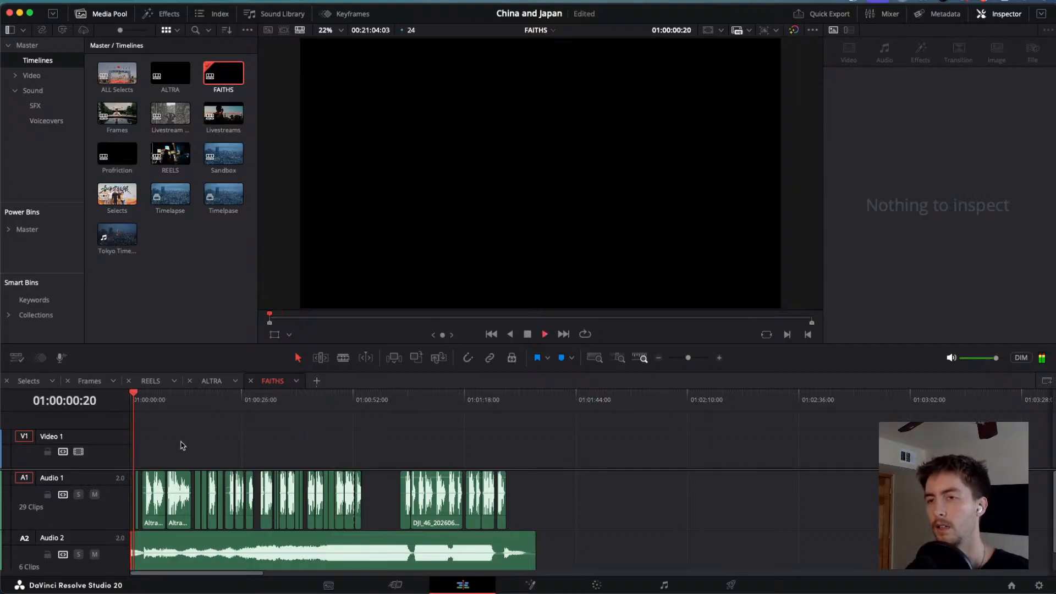
pyautogui.scroll(8, 176, 474)
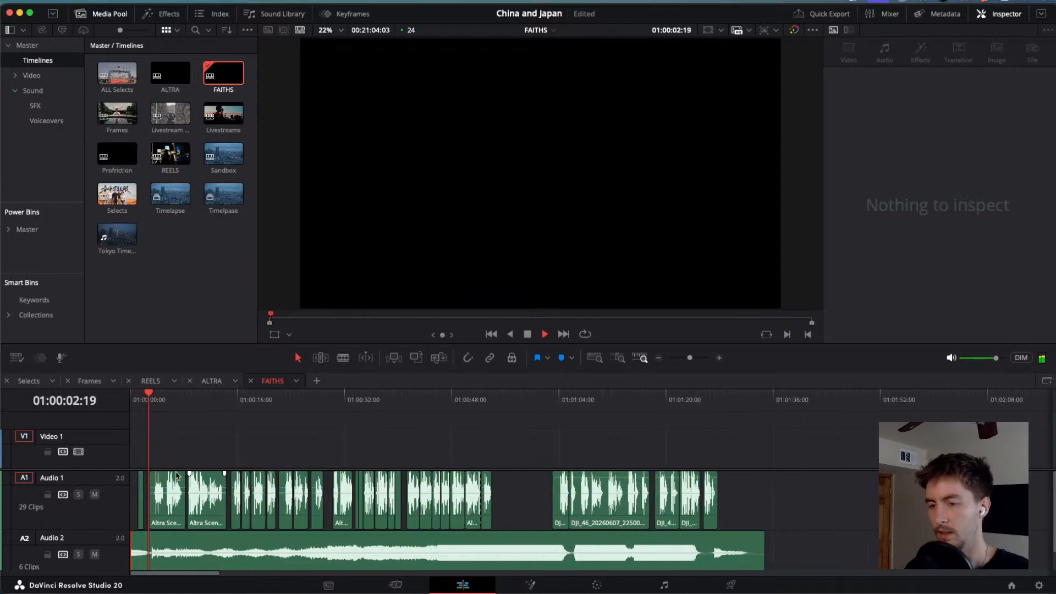
pyautogui.press('space')
pyautogui.press('Home')
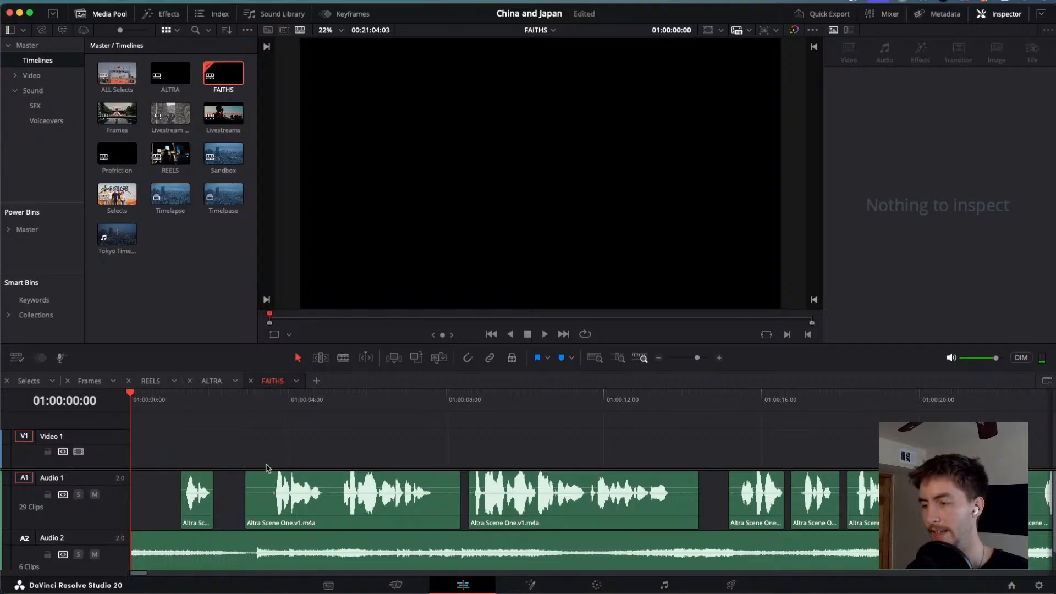
pyautogui.press('space')
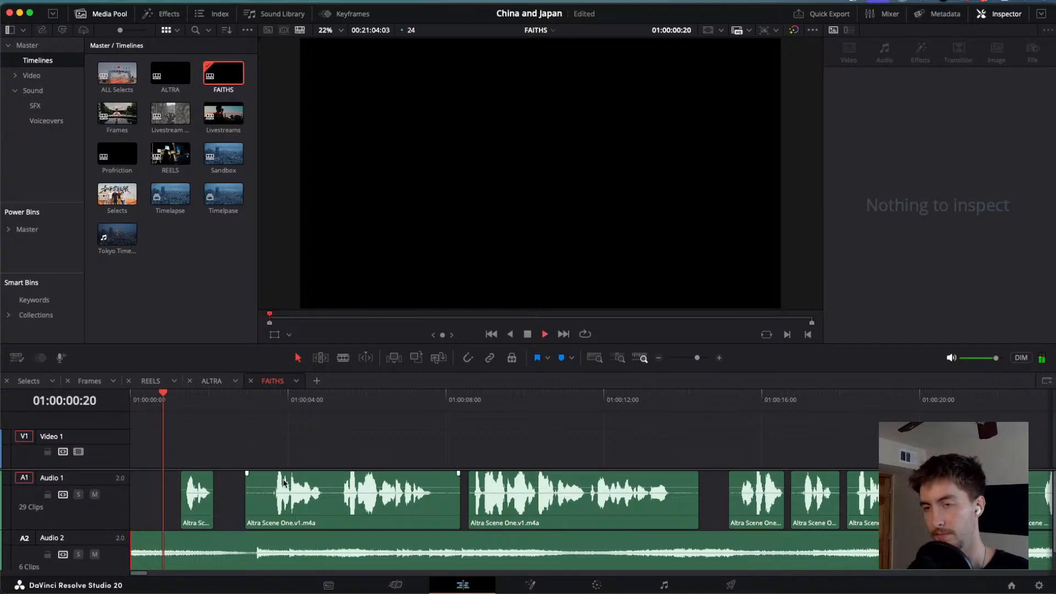
pyautogui.scroll(-2, 280, 478)
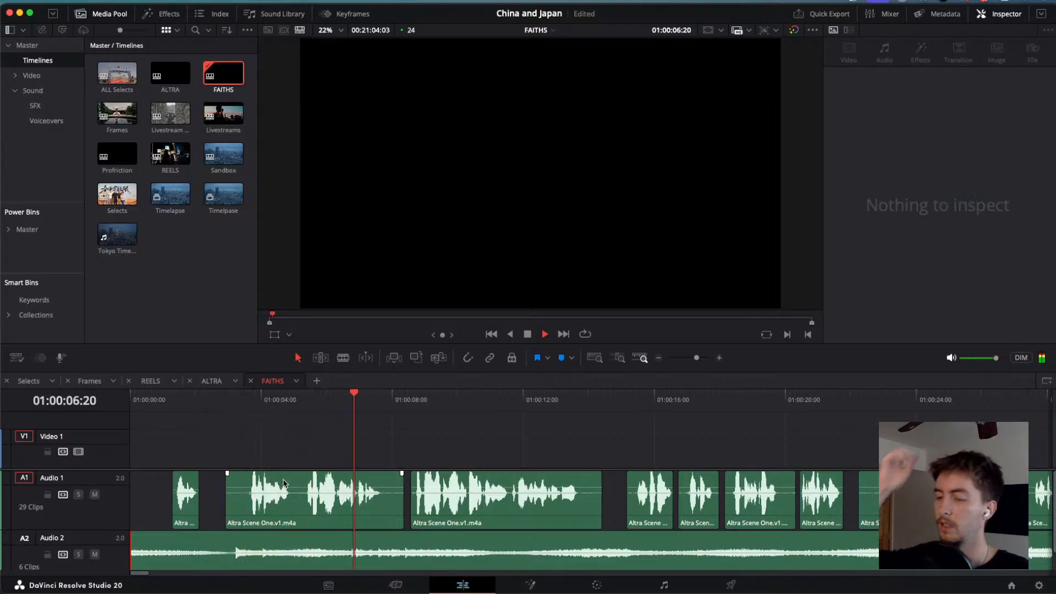
pyautogui.press('space')
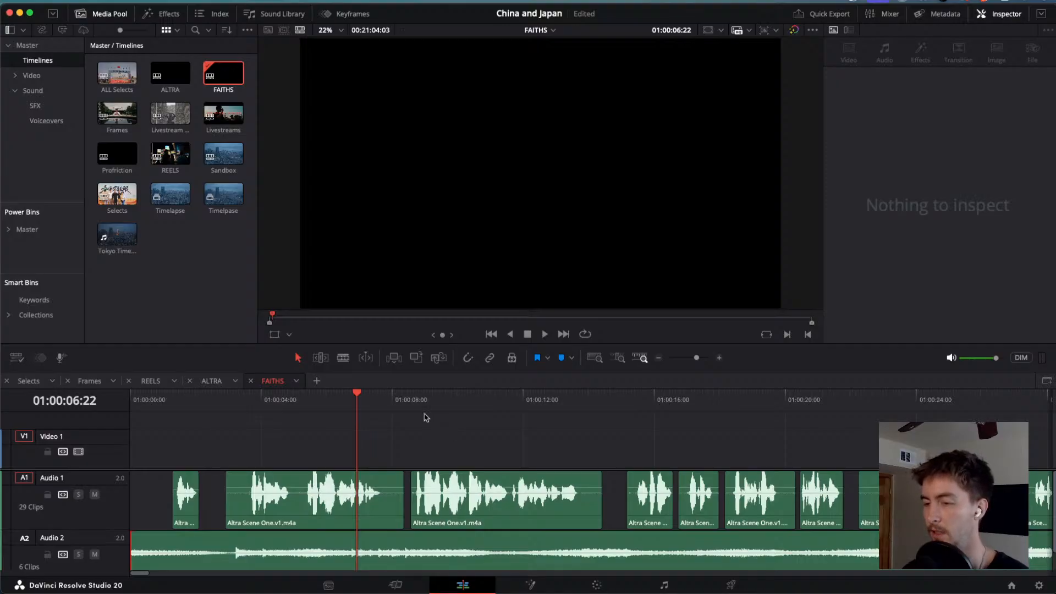
# Play the FAITHS timeline from 01:00:09:00 to about 27 seconds to review the voiceover against the music.
pyautogui.moveTo(419, 399); pyautogui.dragTo(425, 398)
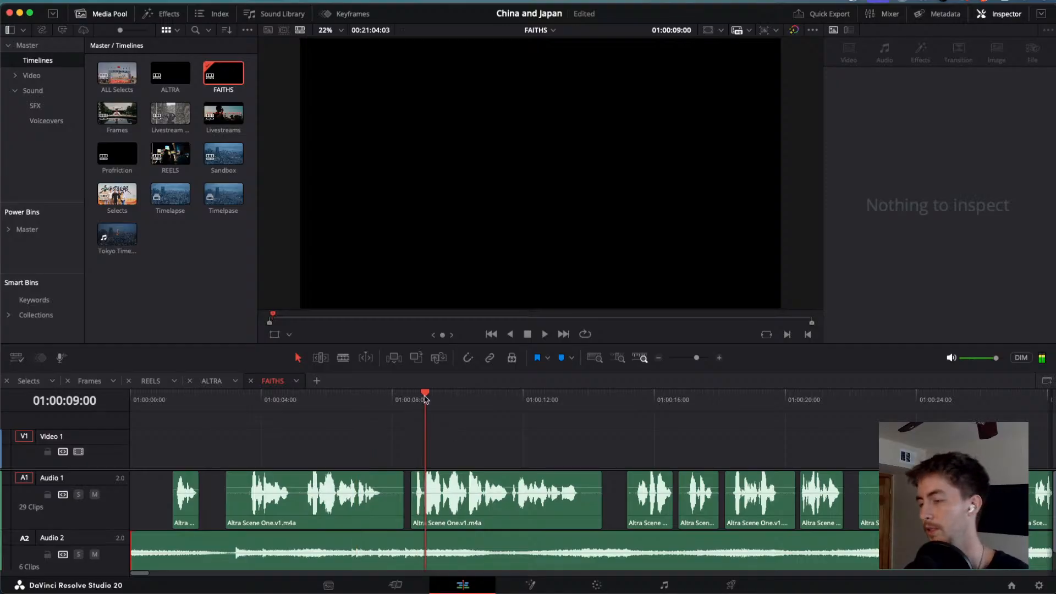
pyautogui.press('space')
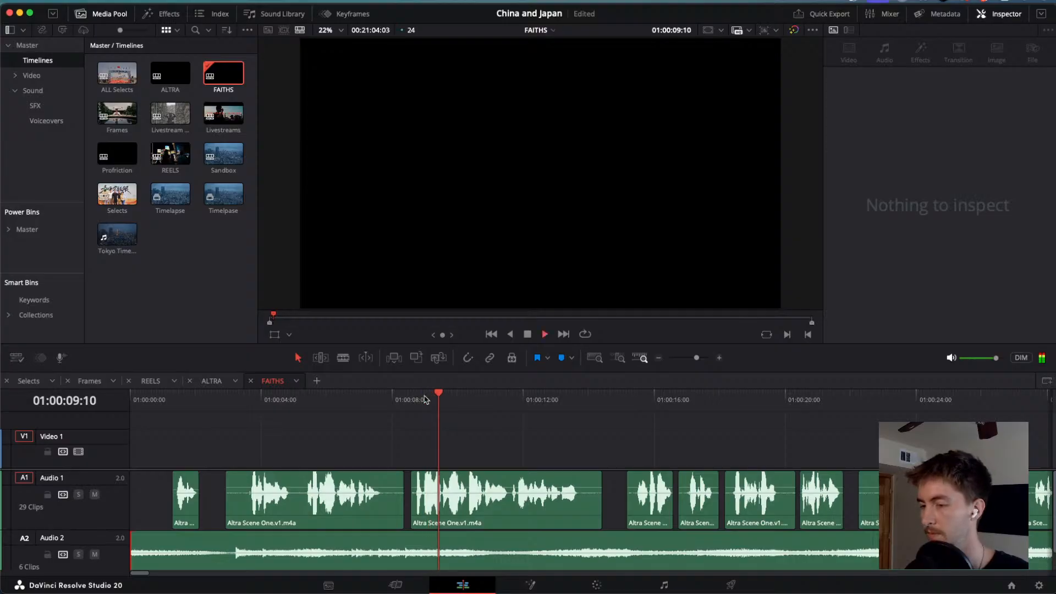
pyautogui.scroll(-5, 498, 438)
pyautogui.scroll(1, 498, 437)
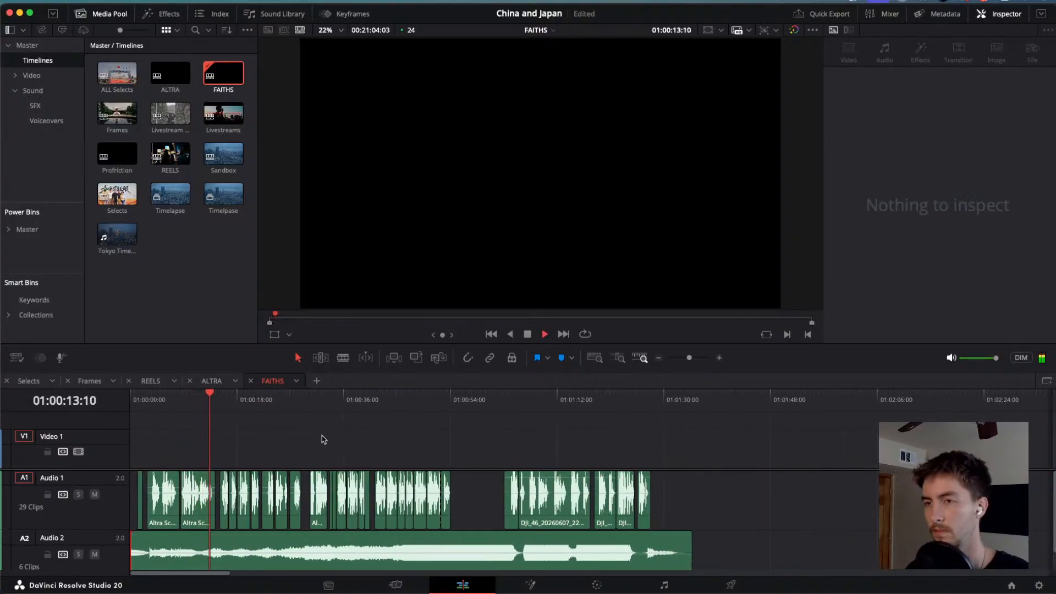
pyautogui.scroll(1, 324, 438)
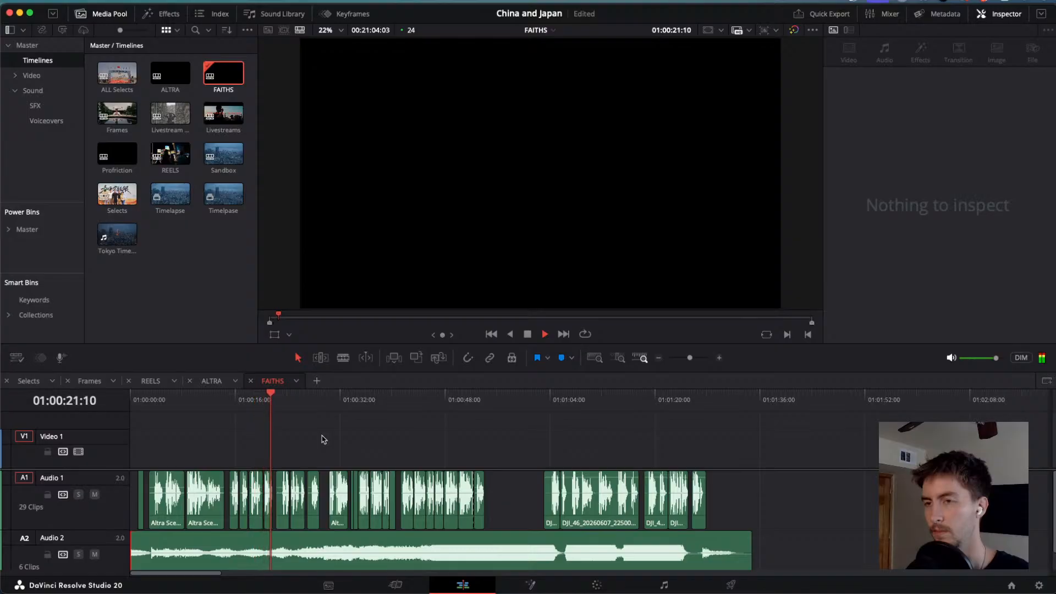
pyautogui.scroll(2, 323, 439)
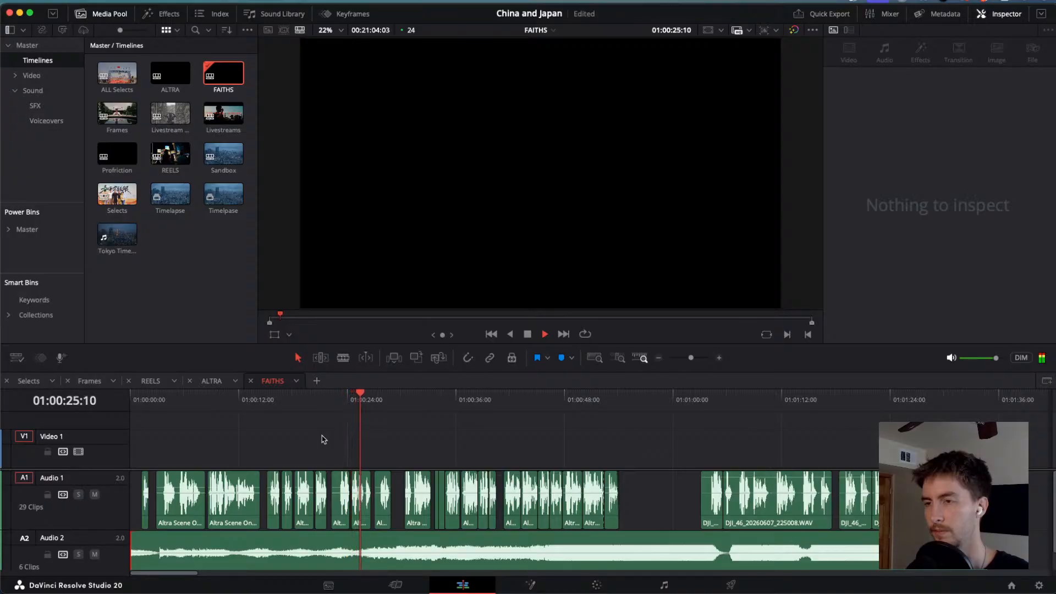
pyautogui.press('space')
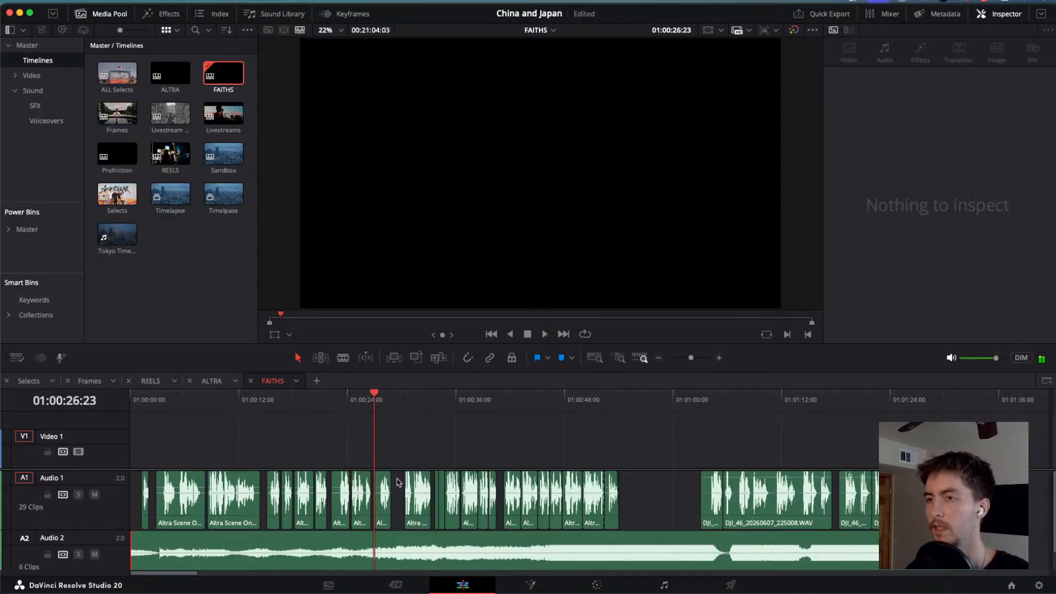
# Trim the start of the voiceover clip at about 24.5 seconds by roughly one frame and play the edited spot.
pyautogui.scroll(5, 397, 482)
pyautogui.moveTo(502, 397); pyautogui.dragTo(446, 402)
pyautogui.scroll(3, 650, 514)
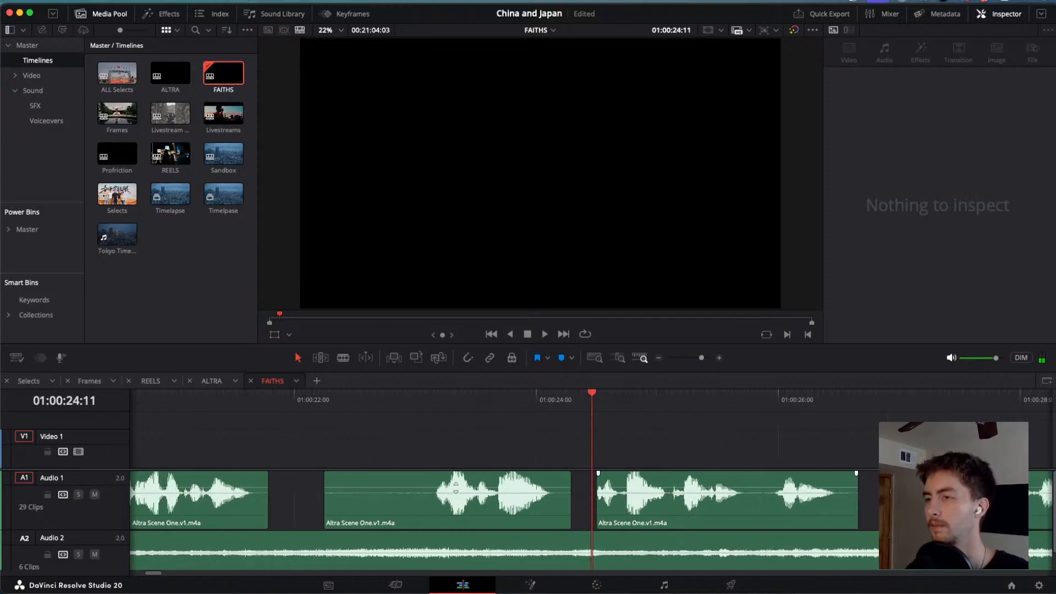
pyautogui.click(606, 502)
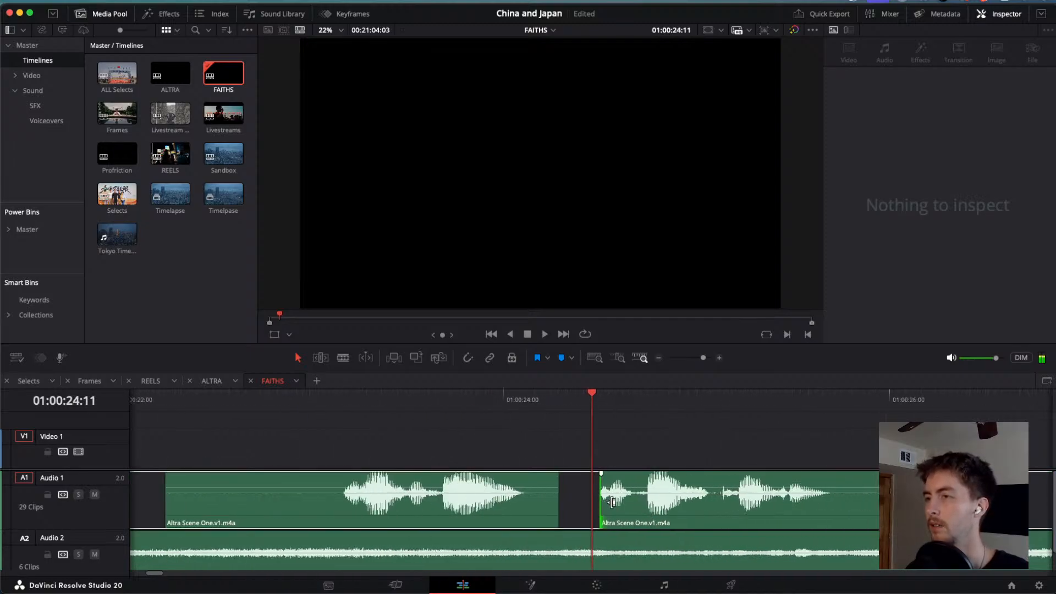
pyautogui.moveTo(611, 502); pyautogui.dragTo(616, 502)
pyautogui.press('space')
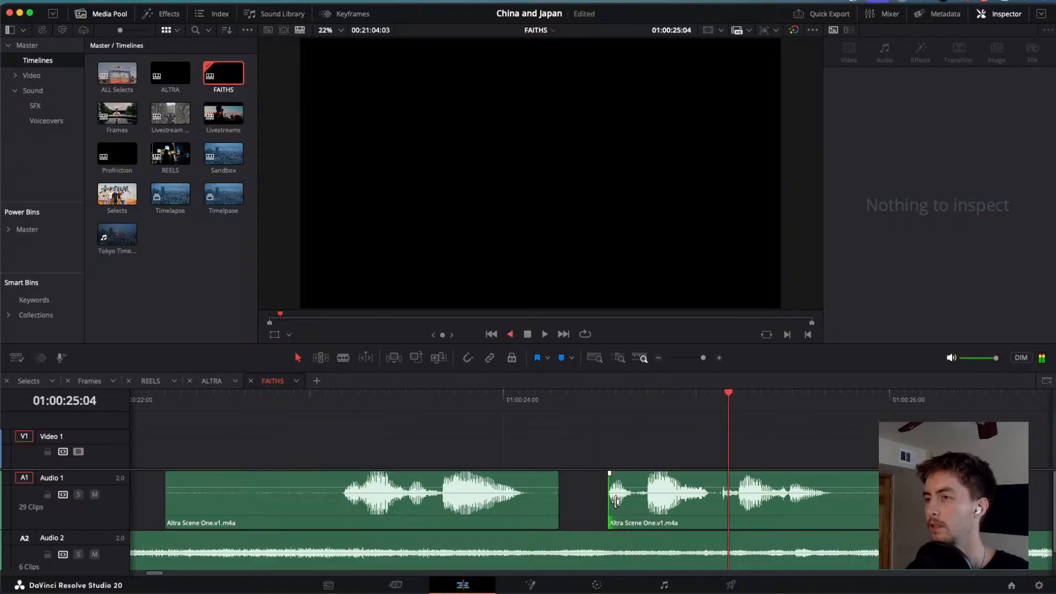
pyautogui.press('l')
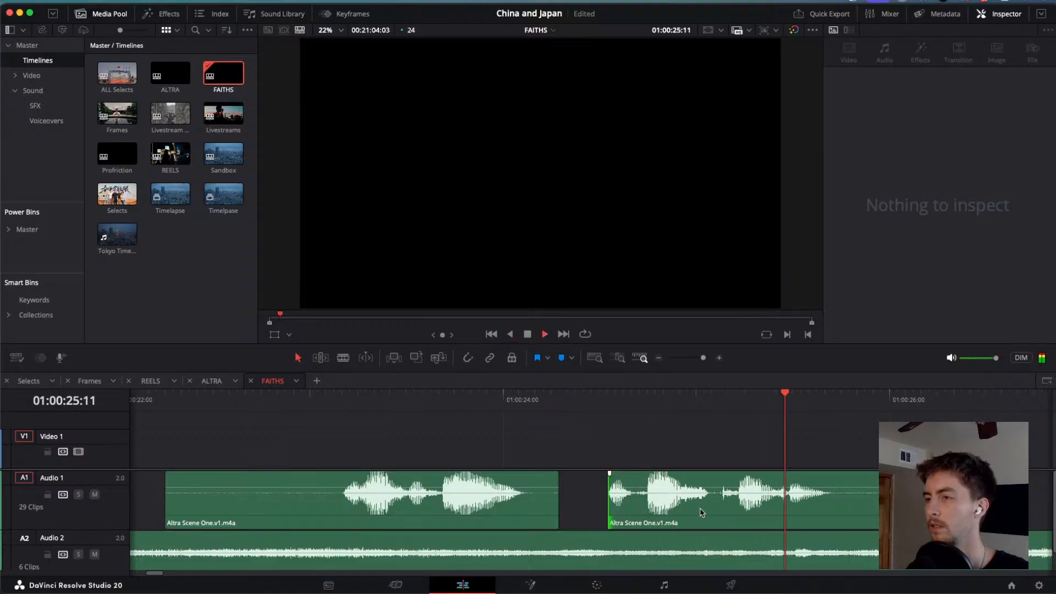
# Move the trimmed voiceover clip slightly earlier to narrow the gap before it, and replay from the preceding clip.
pyautogui.scroll(-5, 702, 512)
pyautogui.press('space')
pyautogui.moveTo(516, 518); pyautogui.dragTo(499, 518)
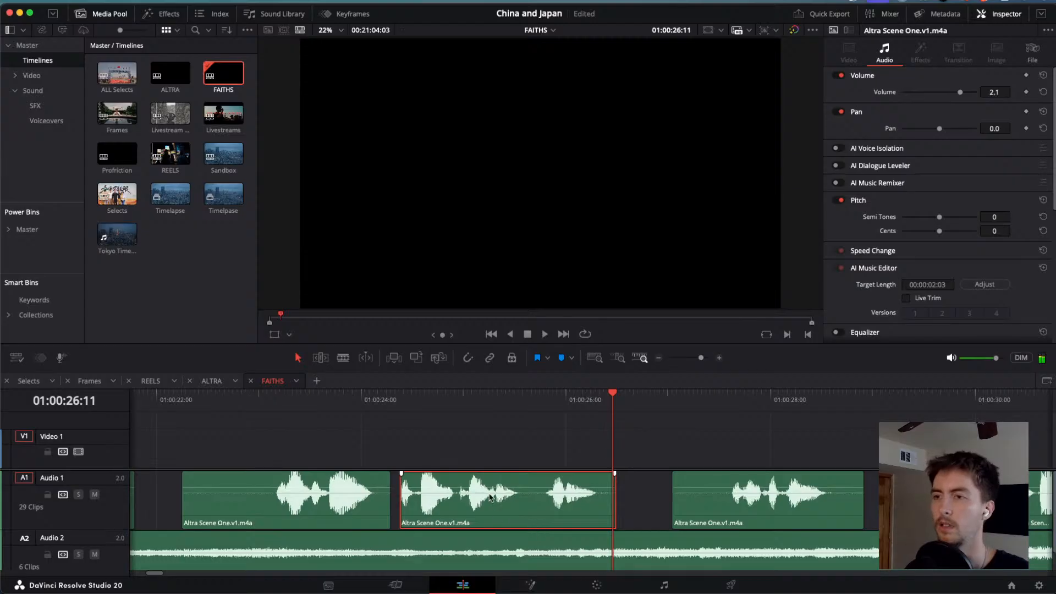
pyautogui.moveTo(411, 395); pyautogui.dragTo(215, 396)
pyautogui.press('space')
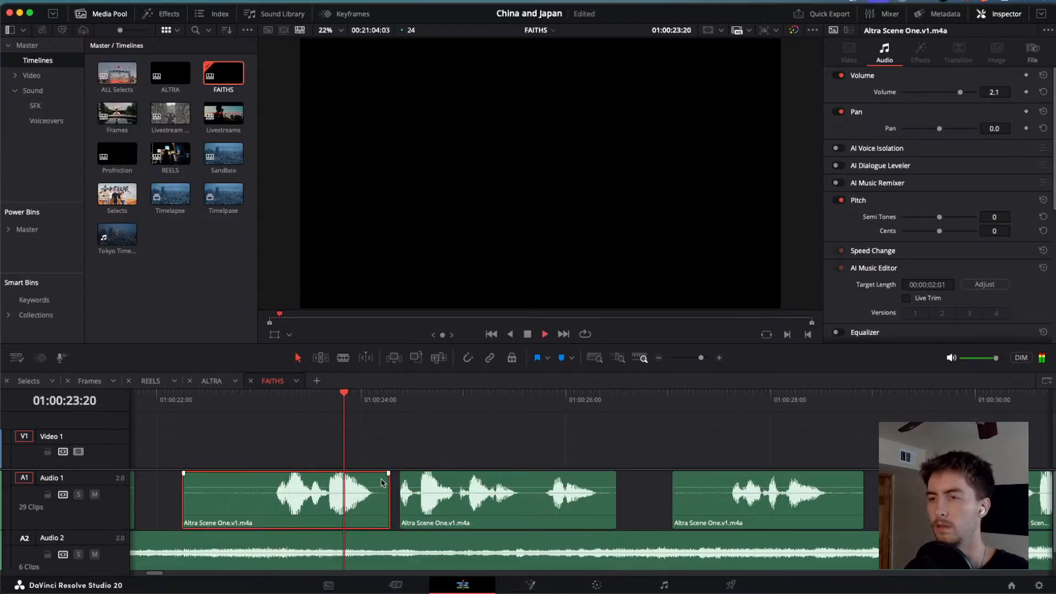
pyautogui.scroll(-4, 381, 483)
pyautogui.scroll(-1, 578, 505)
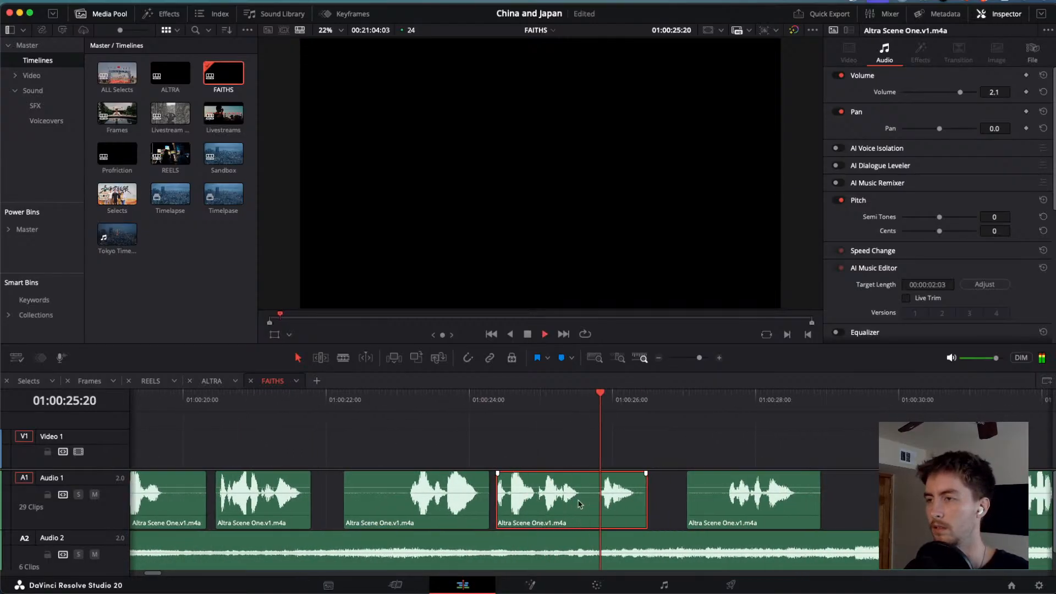
# Nudge the voiceover clip at about 24 seconds five frames later and replay the preceding clips into it.
pyautogui.press('space')
pyautogui.hotkey('shift', '.')
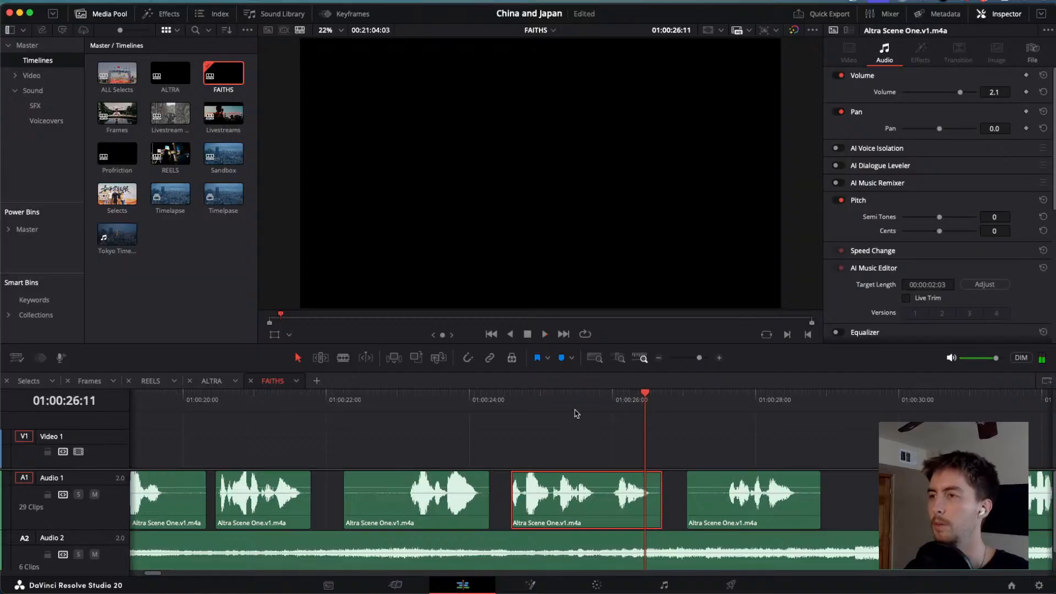
pyautogui.moveTo(576, 413); pyautogui.dragTo(408, 403)
pyautogui.press('space')
pyautogui.scroll(-1, 428, 460)
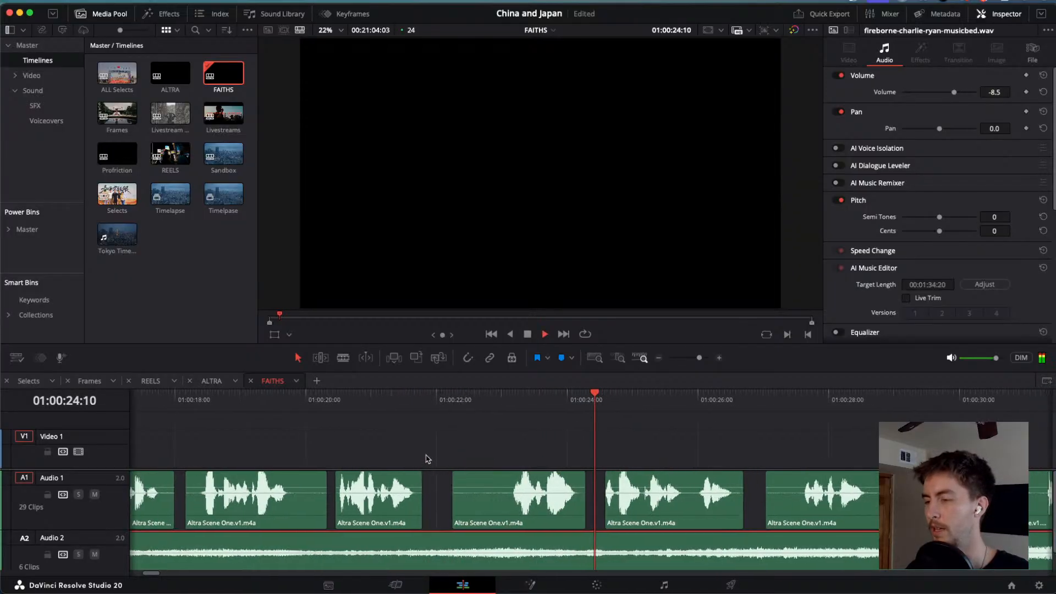
# Listen to the voiceover and music on to about 01:00:36 and pause playback.
pyautogui.scroll(-6, 428, 459)
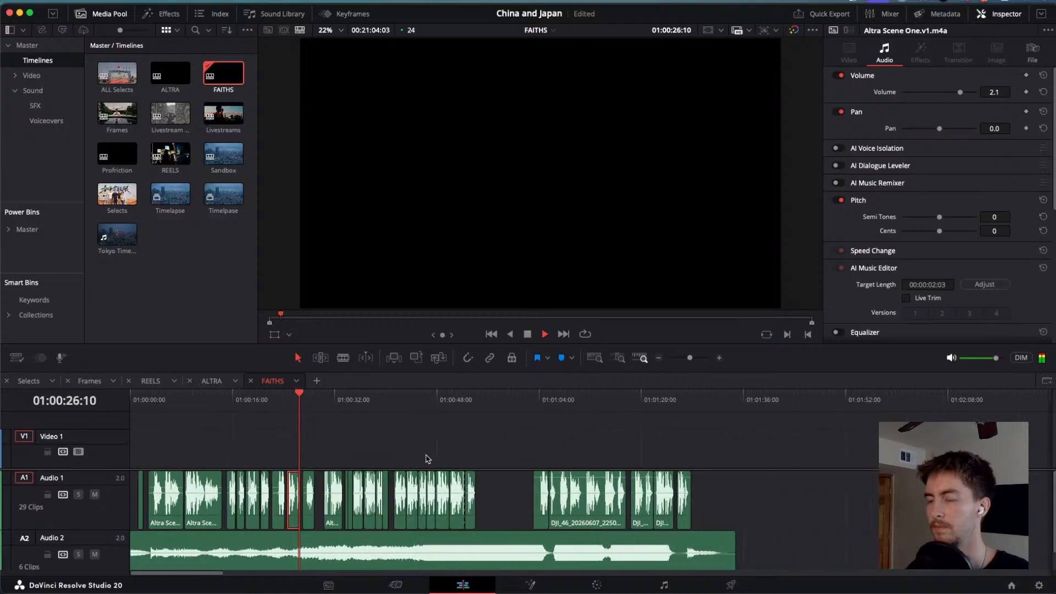
pyautogui.scroll(-1, 407, 461)
pyautogui.scroll(3, 316, 492)
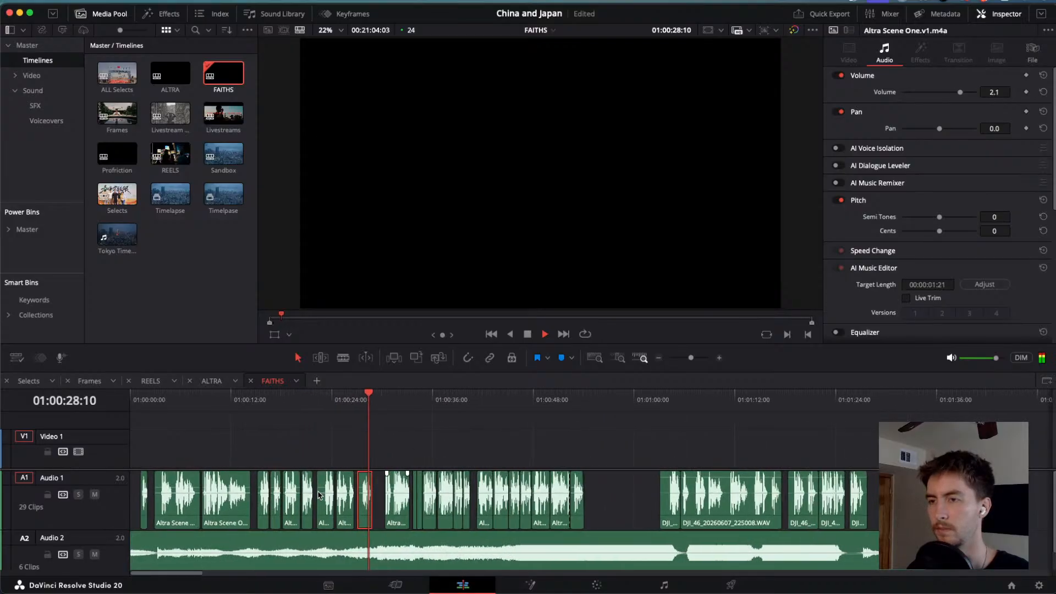
pyautogui.scroll(-1, 319, 495)
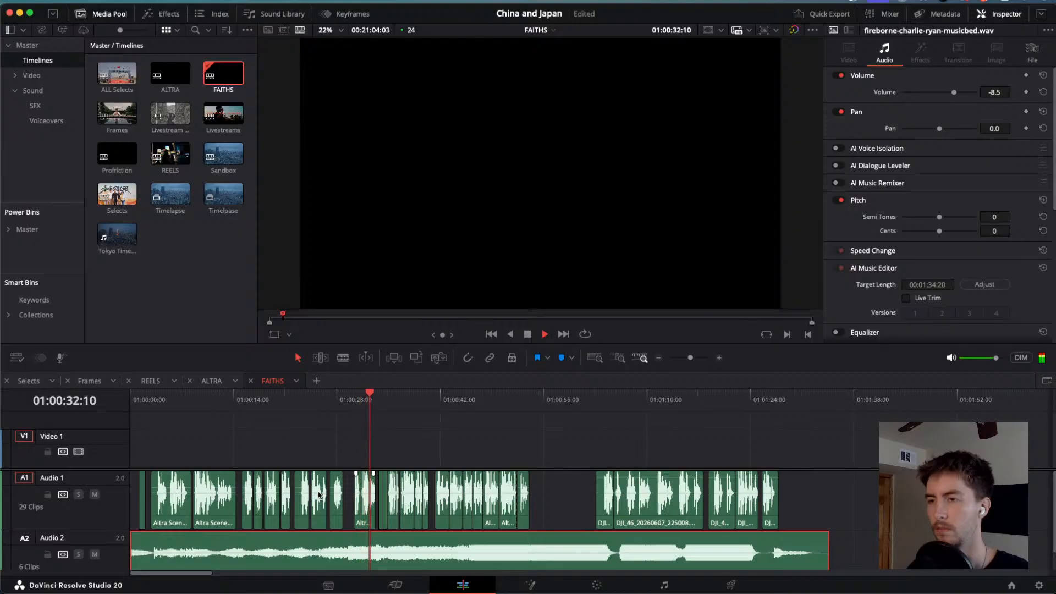
pyautogui.scroll(-1, 319, 494)
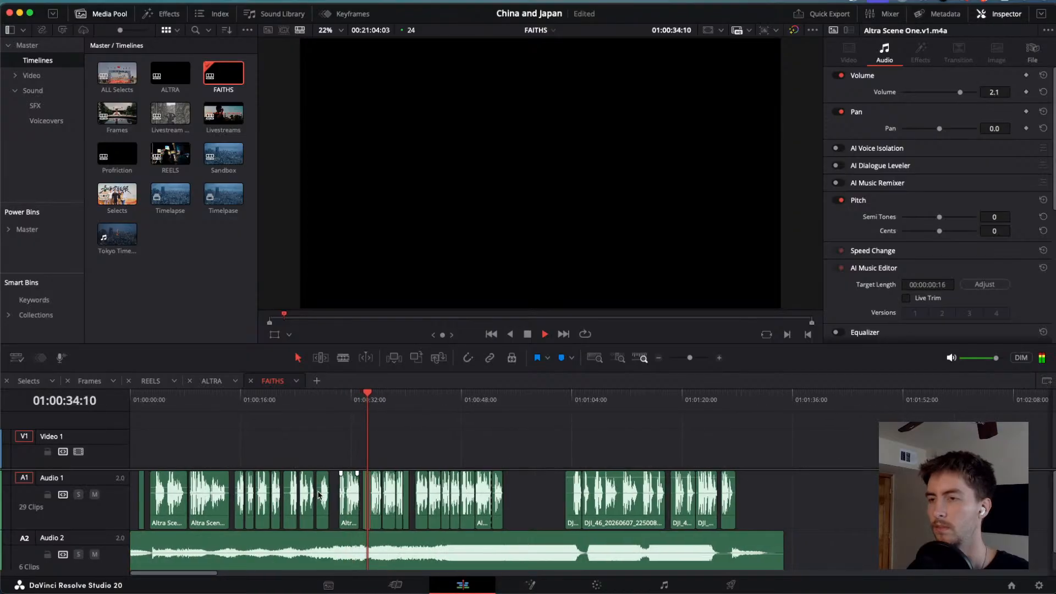
pyautogui.scroll(5, 319, 495)
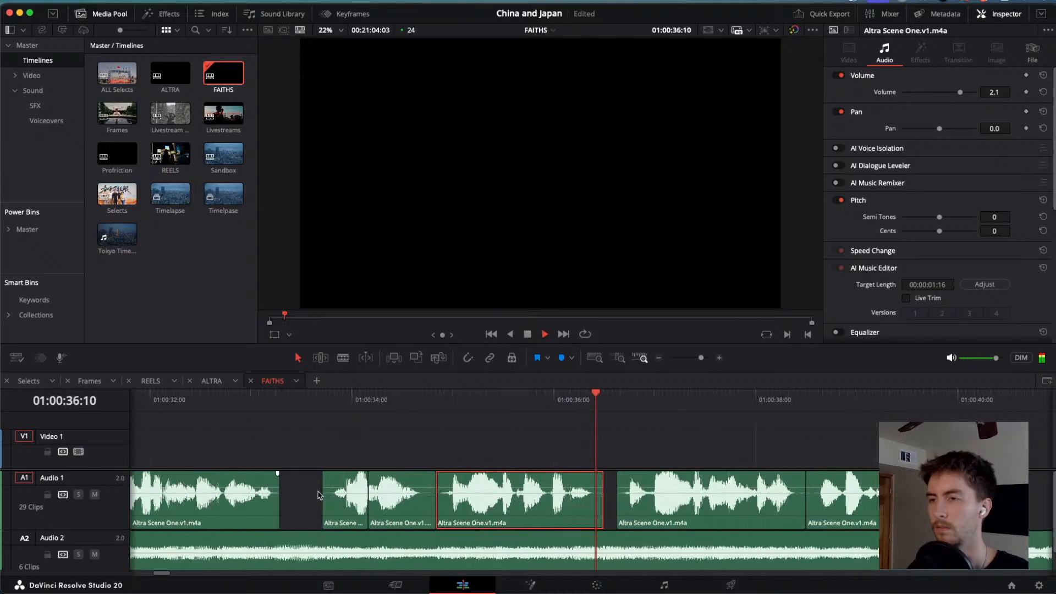
pyautogui.press('space')
# Replay the voiceover from about 01:00:33 through to the end of the Altra Scene One clips at about 53 seconds.
pyautogui.click(367, 395)
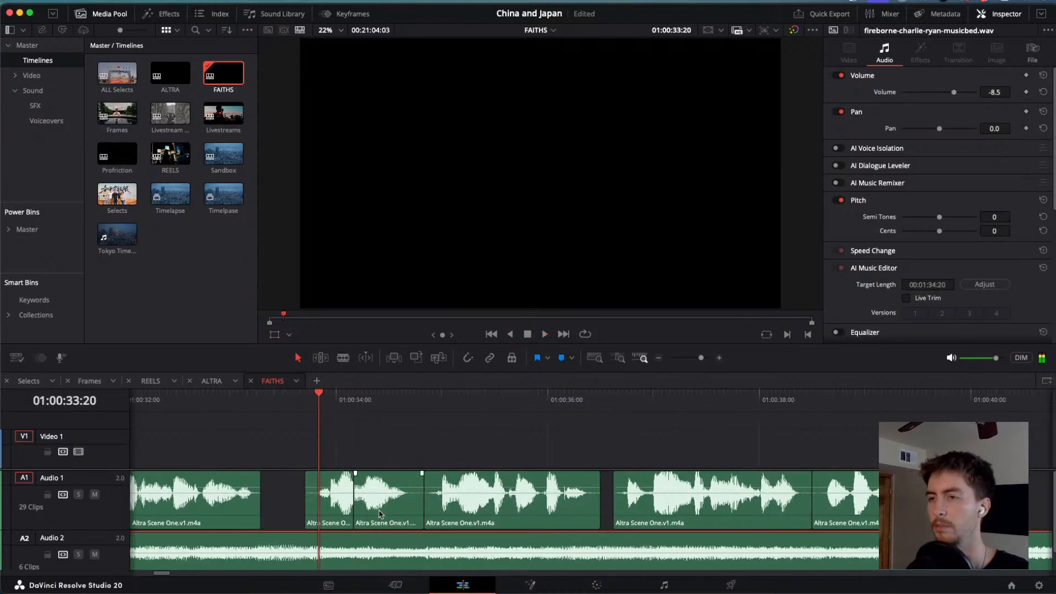
pyautogui.press('space')
pyautogui.scroll(-3, 415, 518)
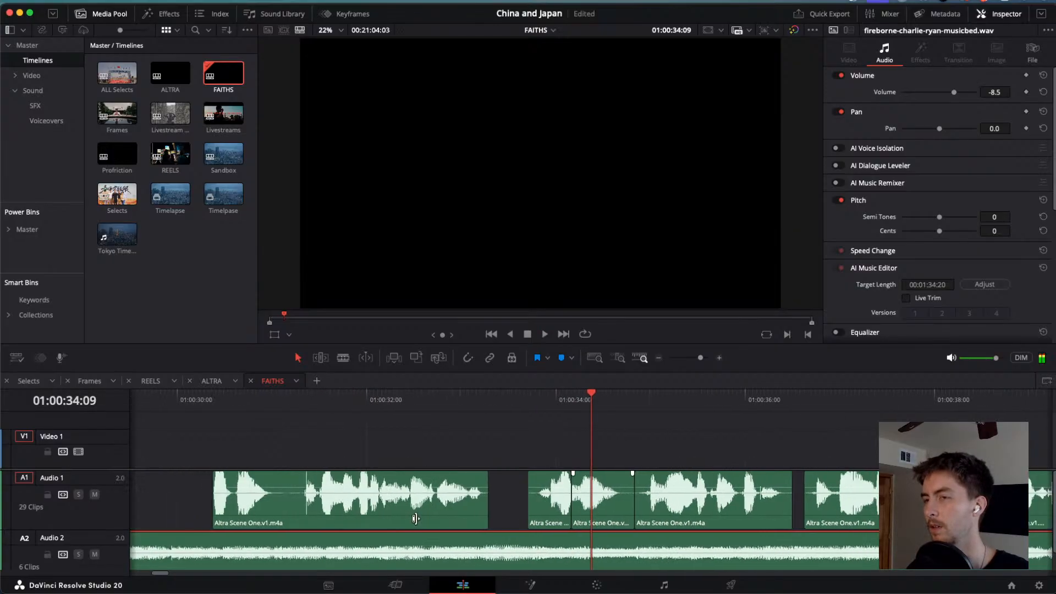
pyautogui.scroll(-5, 415, 518)
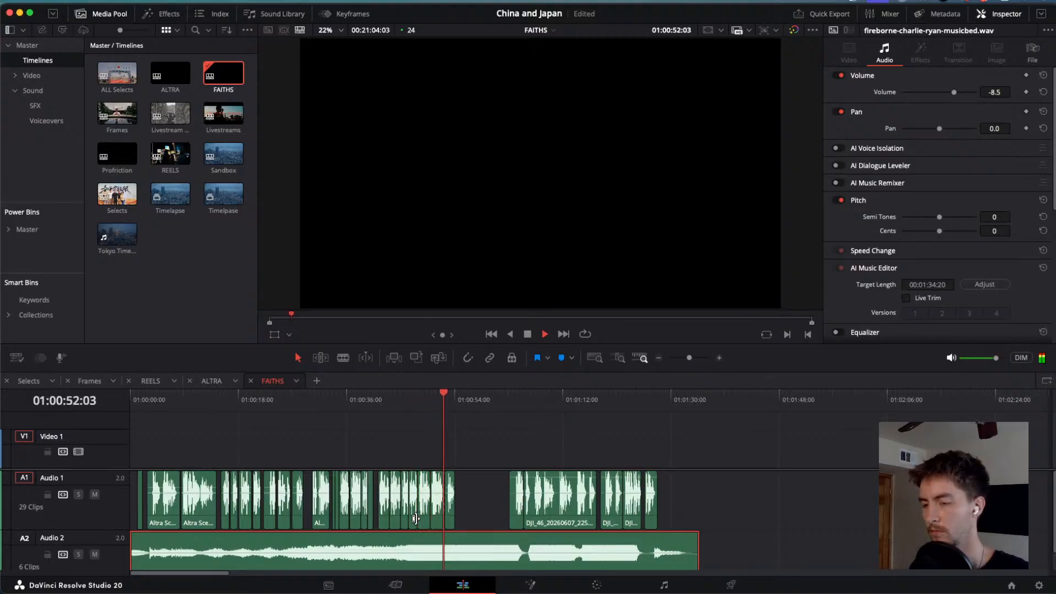
pyautogui.press('space')
# Return the playhead to 01:00:50:08 and review the second-to-last Altra Scene One clip forwards and in reverse.
pyautogui.scroll(5, 409, 466)
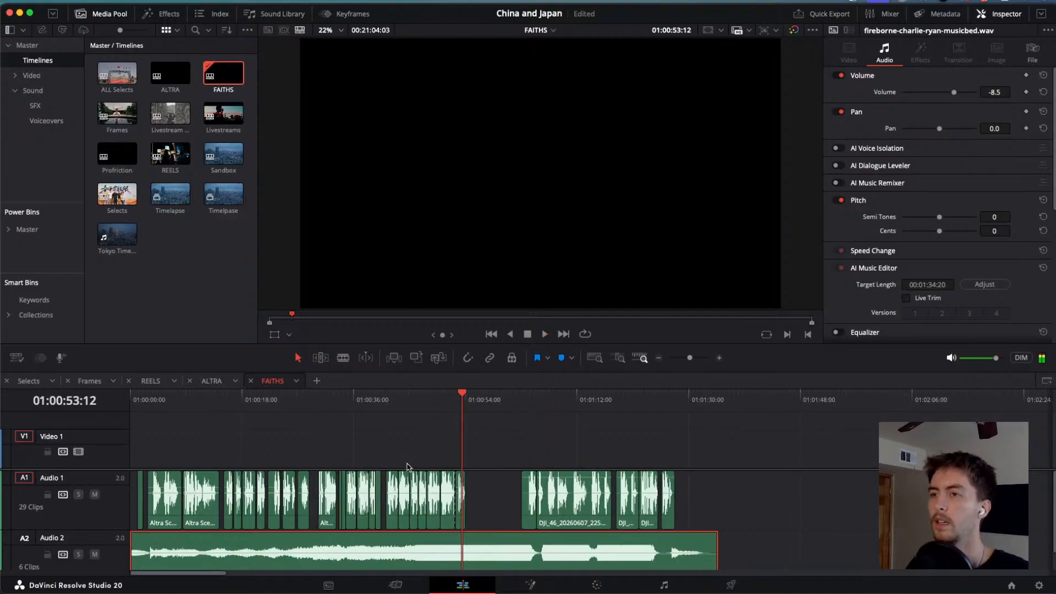
pyautogui.hscroll(-2, 322, 469)
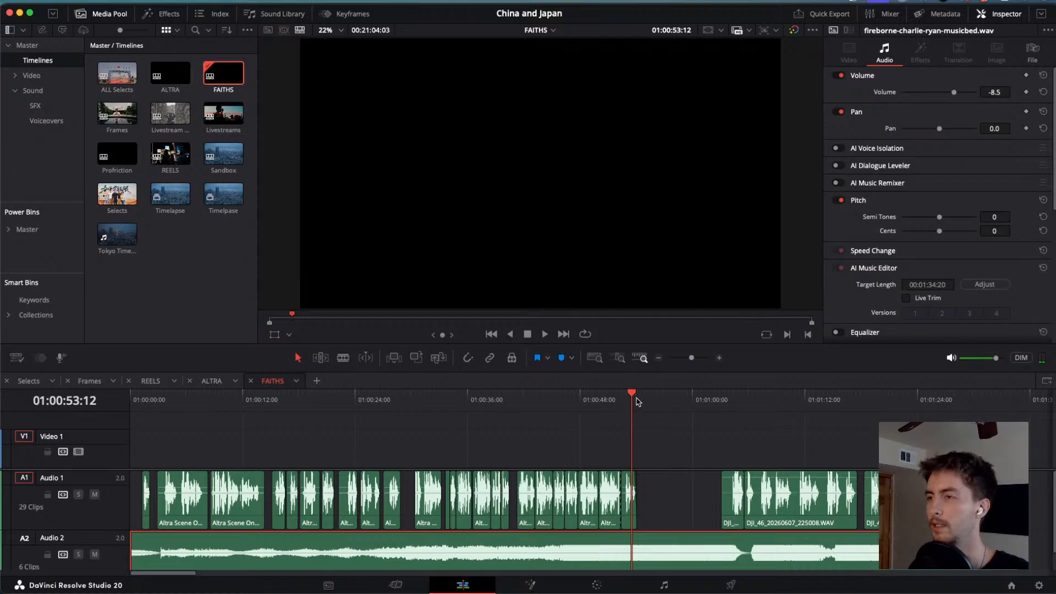
pyautogui.moveTo(636, 401); pyautogui.dragTo(604, 398)
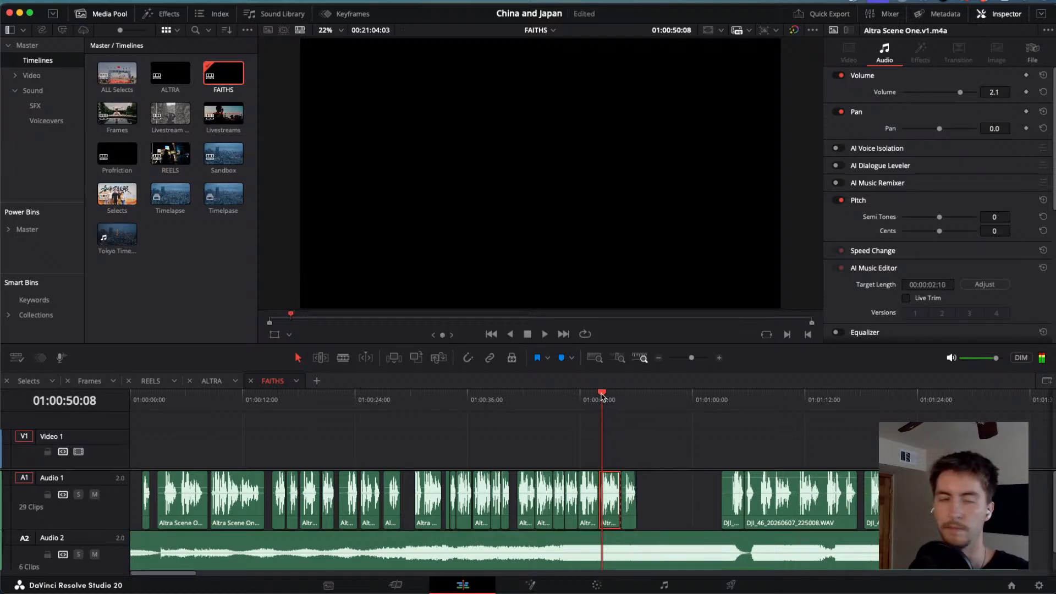
pyautogui.press('space')
pyautogui.press('j')
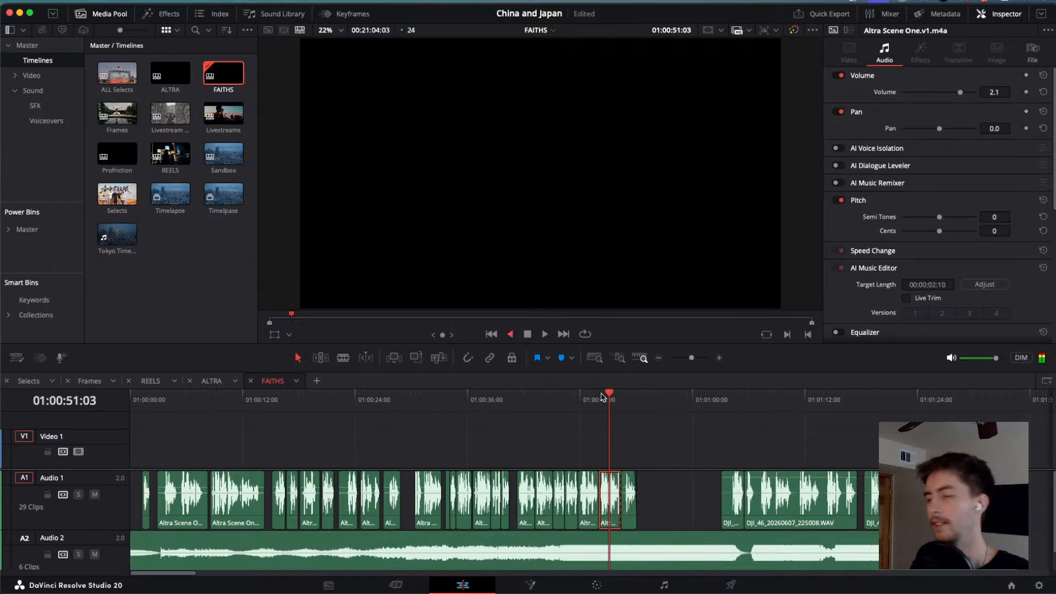
pyautogui.press('k')
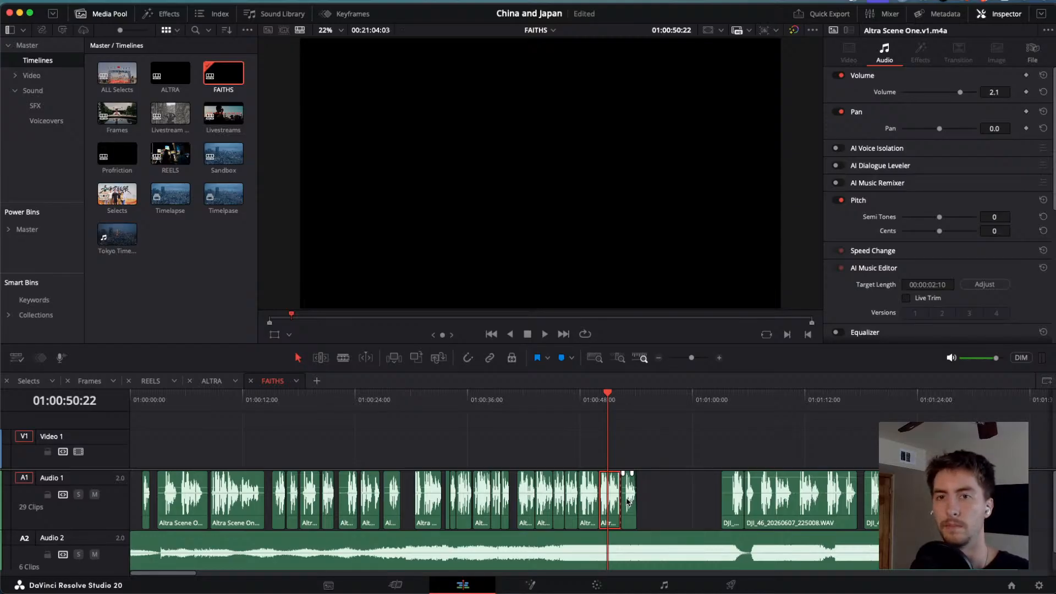
# Play the rest of the timeline from about 51 seconds to 01:01:31:02, pausing midway to select the DJI voiceover clips.
pyautogui.press('space')
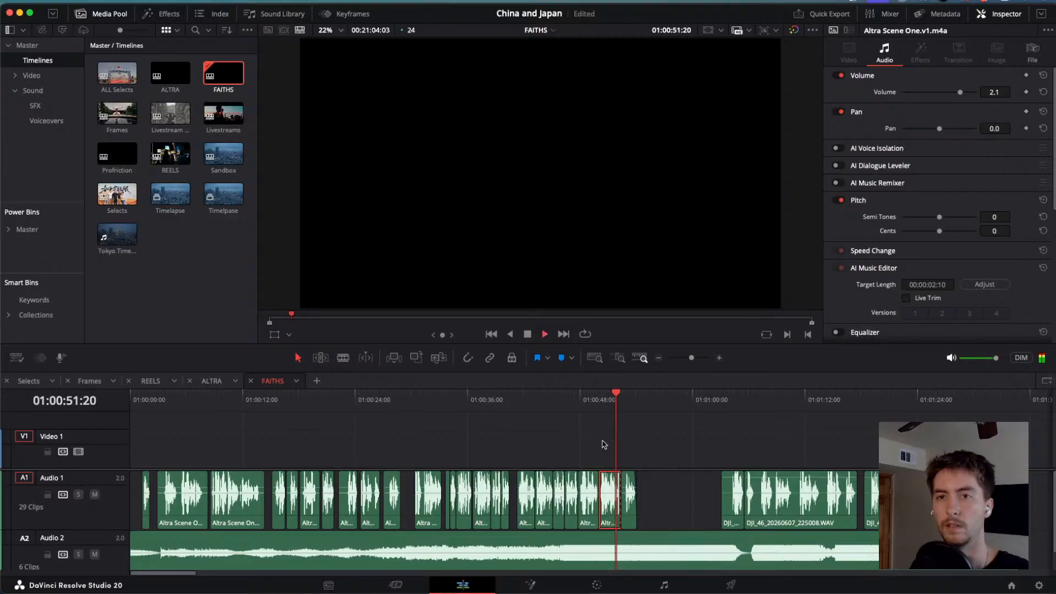
pyautogui.press('super+minus')
pyautogui.press('super+minus')
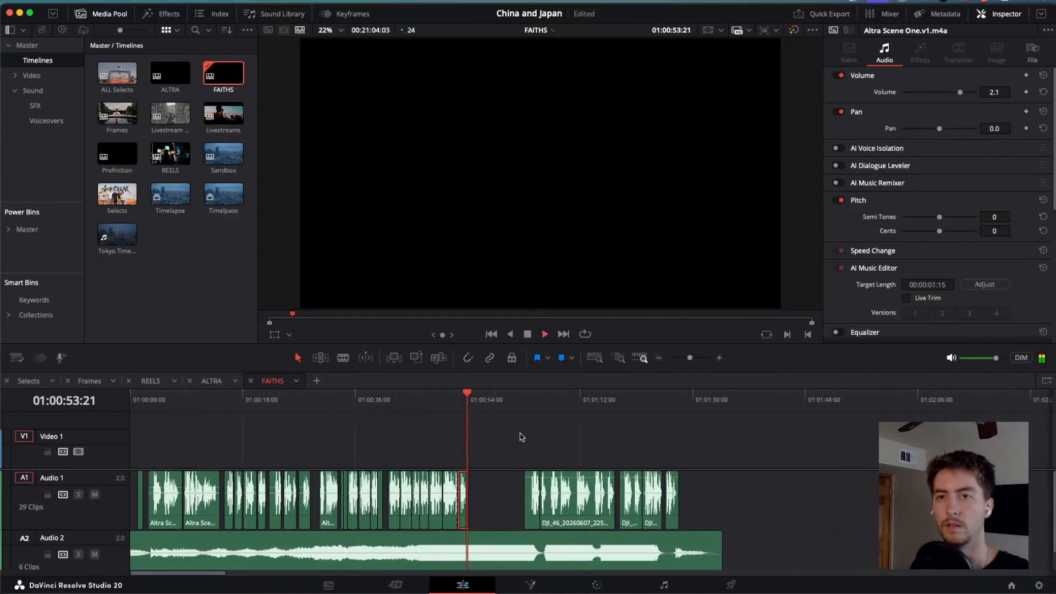
pyautogui.press('space')
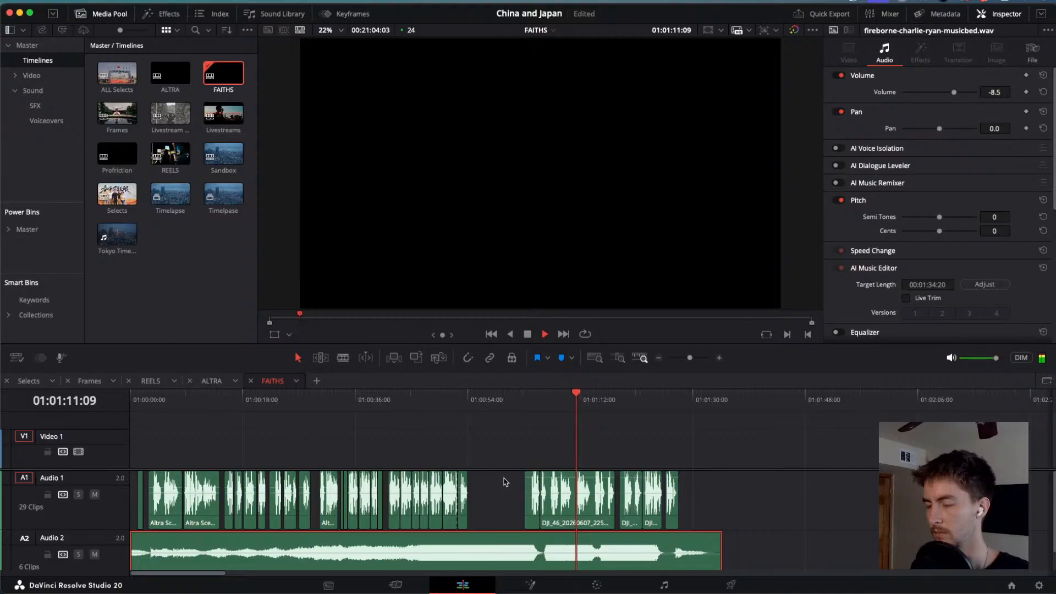
pyautogui.moveTo(518, 428); pyautogui.dragTo(699, 519)
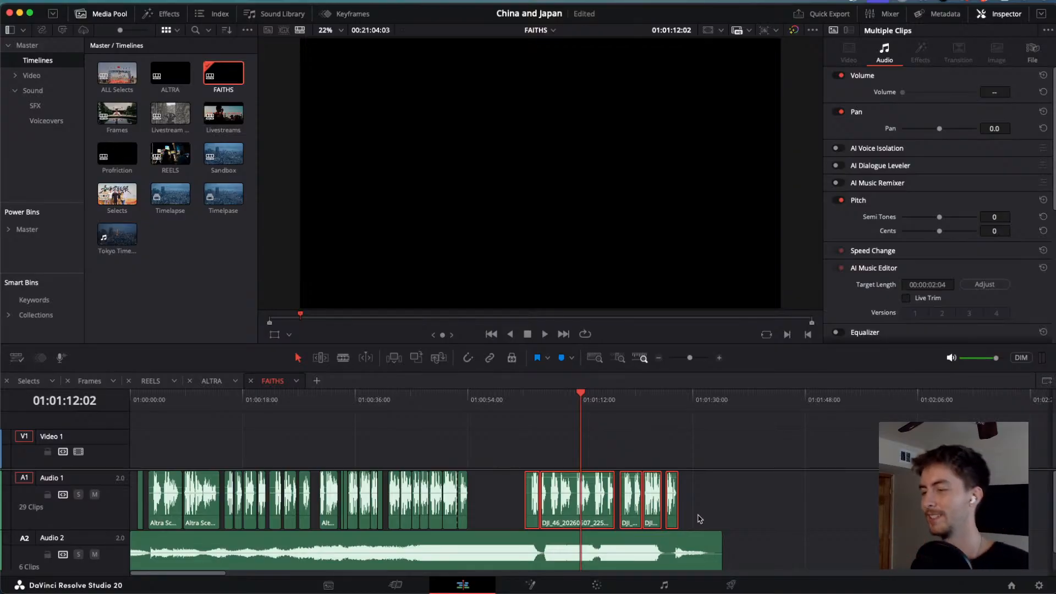
pyautogui.press('space')
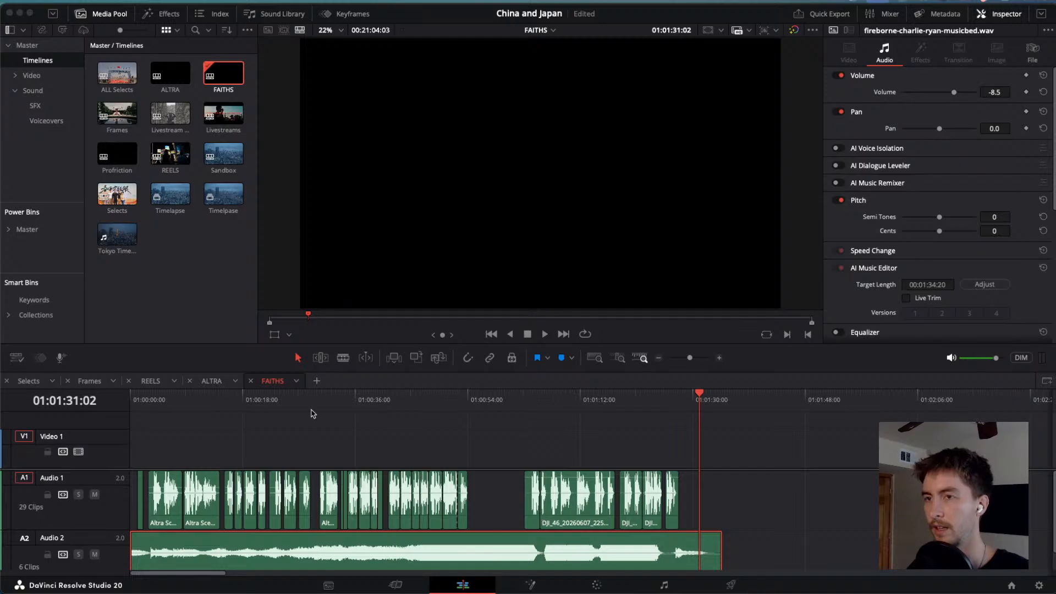
# Switch from the FAITHS timeline to the Selects timeline.
pyautogui.click(27, 380)
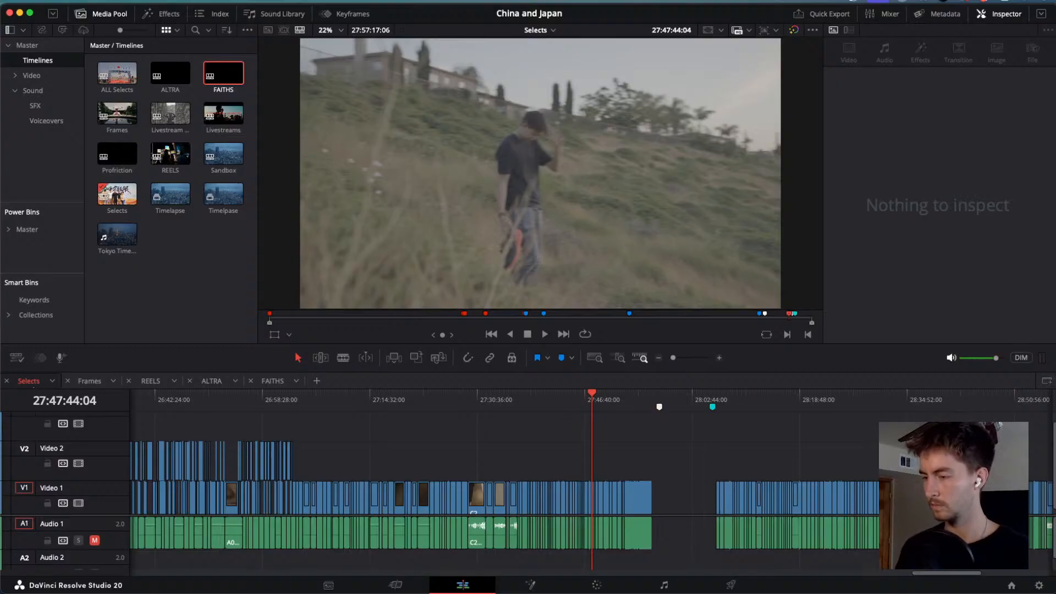
pyautogui.click(877, 2)
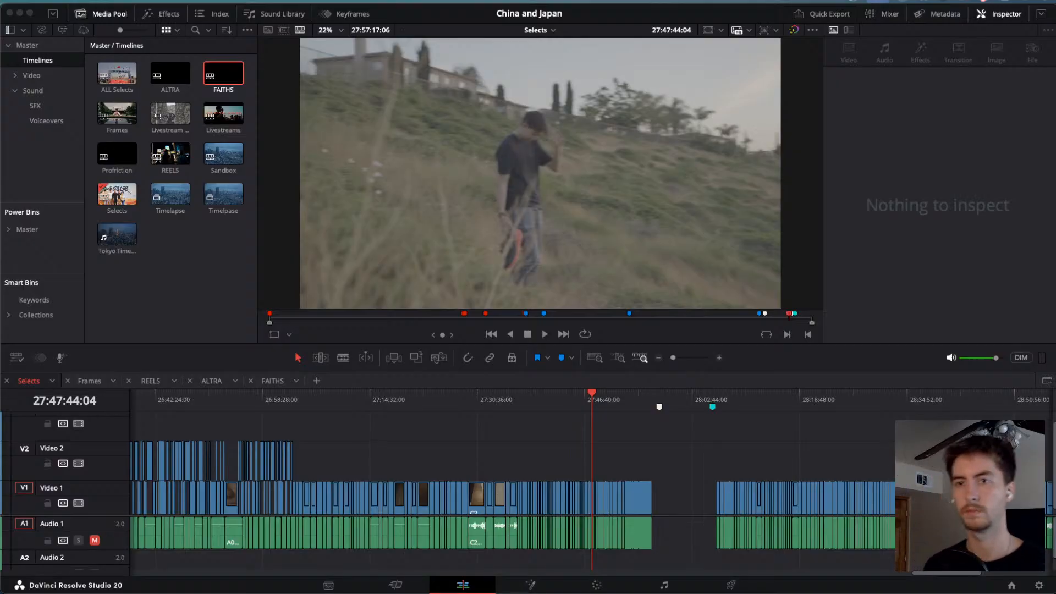
# Review the dark interior RED footage on the Selects timeline from about 27:02:33 to 27:03:25.
pyautogui.moveTo(281, 399); pyautogui.dragTo(290, 406)
pyautogui.press('space')
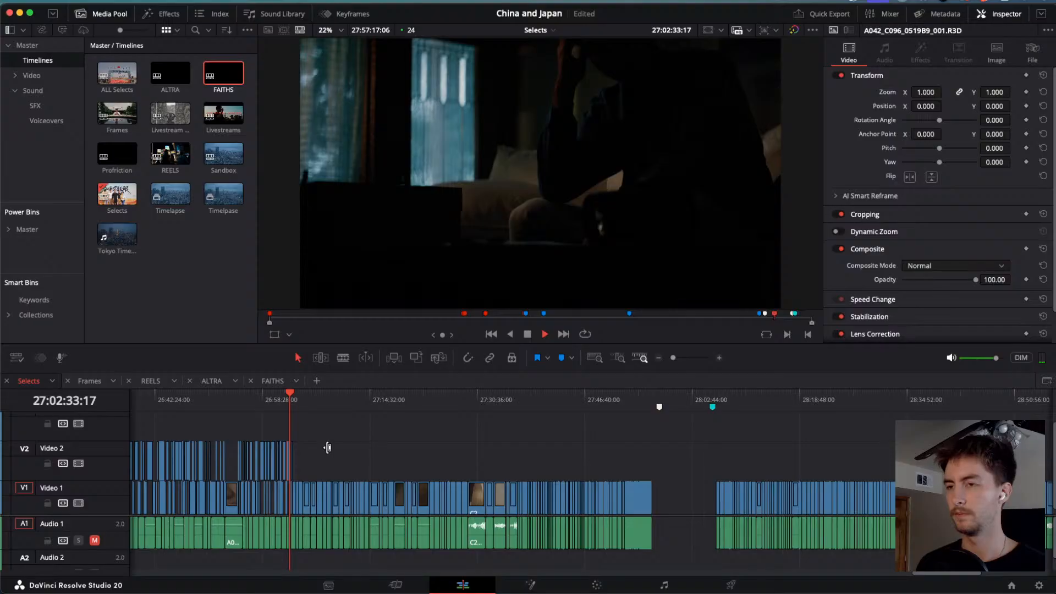
pyautogui.scroll(10, 327, 447)
pyautogui.click(707, 407)
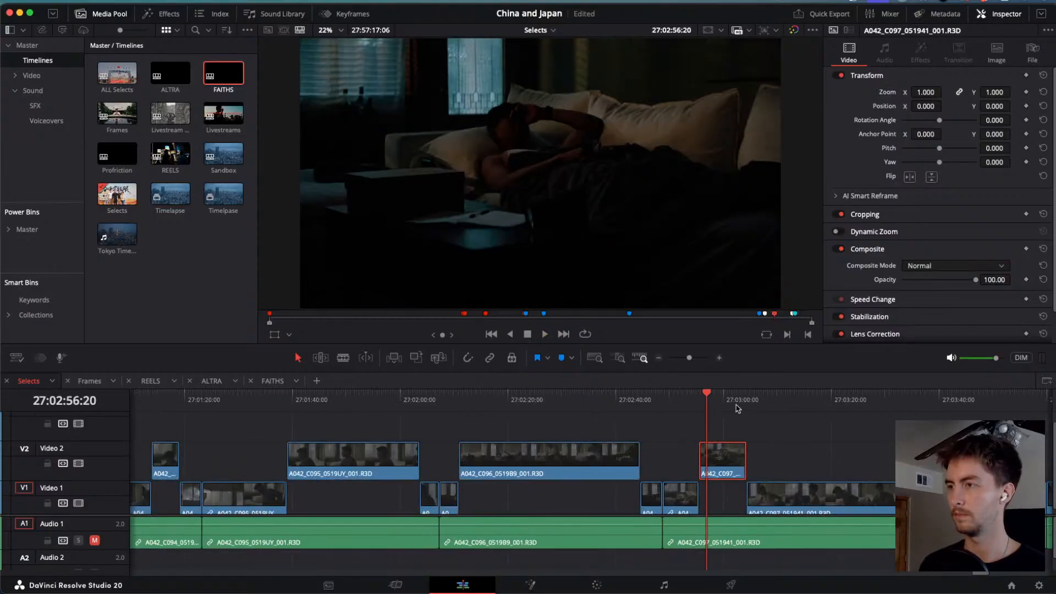
pyautogui.moveTo(738, 408); pyautogui.dragTo(862, 407)
pyautogui.scroll(-3, 842, 457)
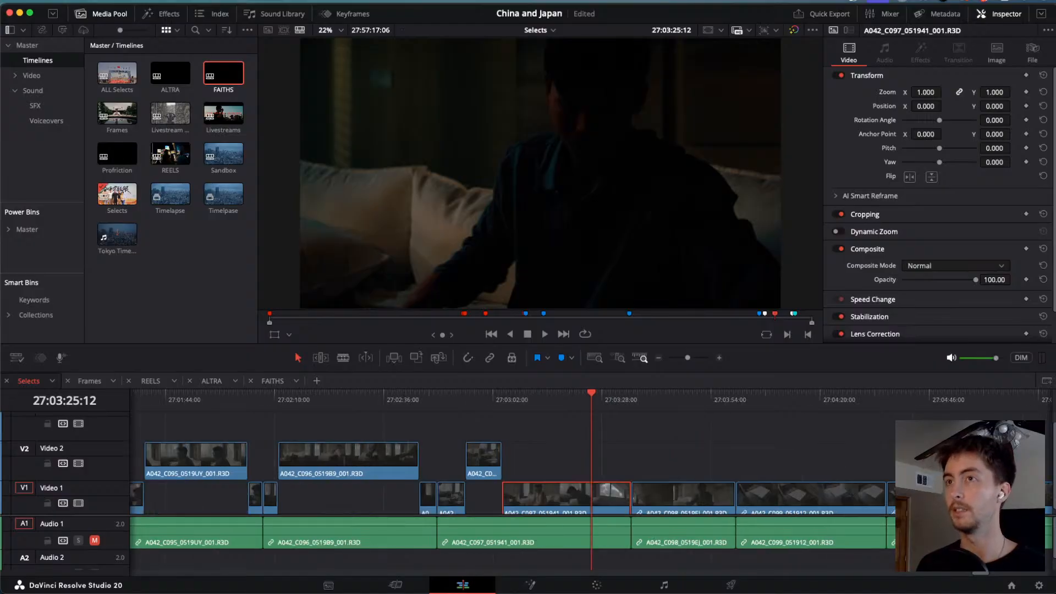
# Send the video clean feed to the Built-in Retina Display.
pyautogui.click(254, 2)
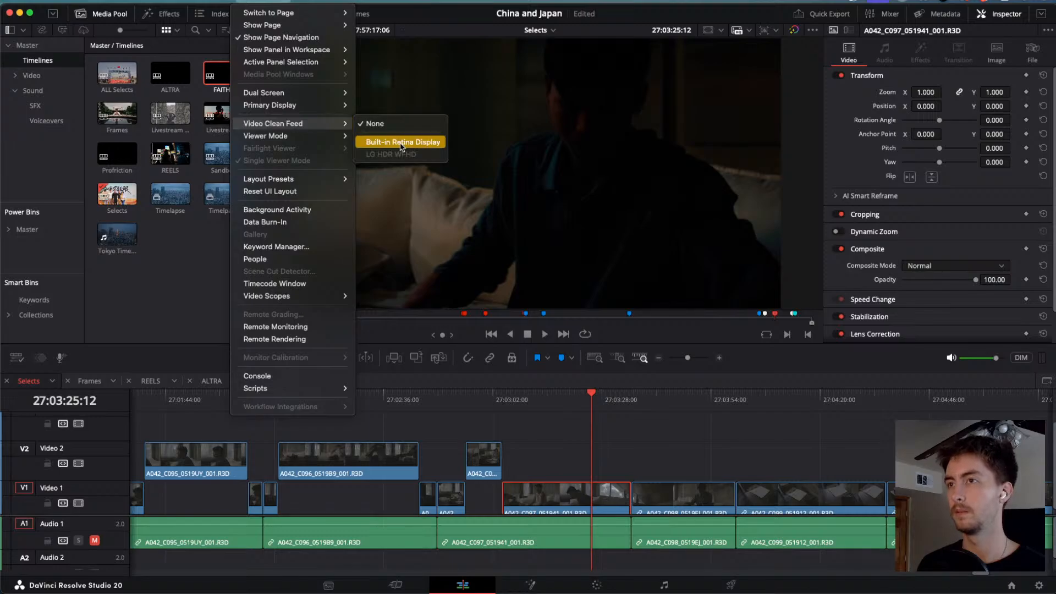
pyautogui.click(407, 139)
# Cut a short section near the end of clip A042_C099 around 27:04:24 to 27:04:31 and move it up to Video 2.
pyautogui.hscroll(3, 618, 456)
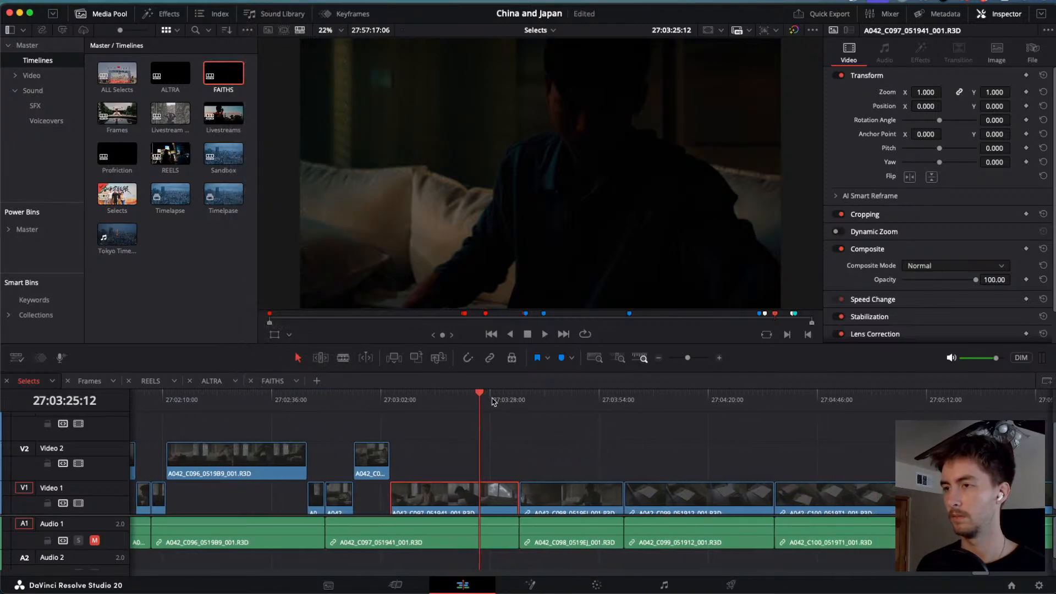
pyautogui.moveTo(491, 400); pyautogui.dragTo(674, 424)
pyautogui.hscroll(3, 633, 429)
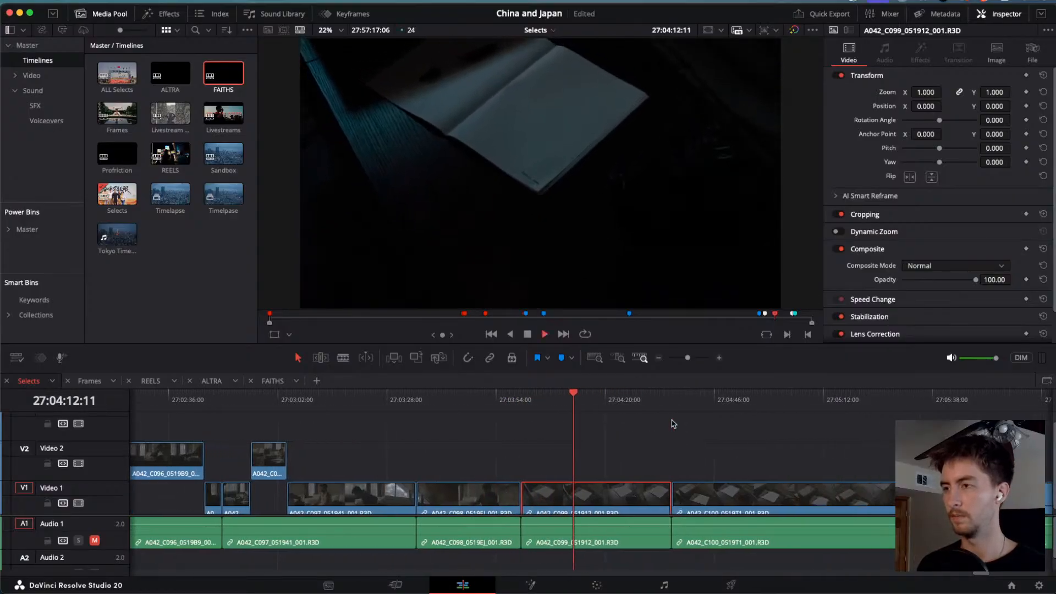
pyautogui.click(609, 400)
pyautogui.moveTo(608, 400); pyautogui.dragTo(651, 411)
pyautogui.press('super+b')
pyautogui.press('super+b')
pyautogui.moveTo(651, 412); pyautogui.dragTo(698, 408)
pyautogui.hotkey('alt', 'Up')
# Review the start of clip A042_C100, cut out the section from about 27:04:41 to 27:04:44, and move it to Video 2.
pyautogui.press('space')
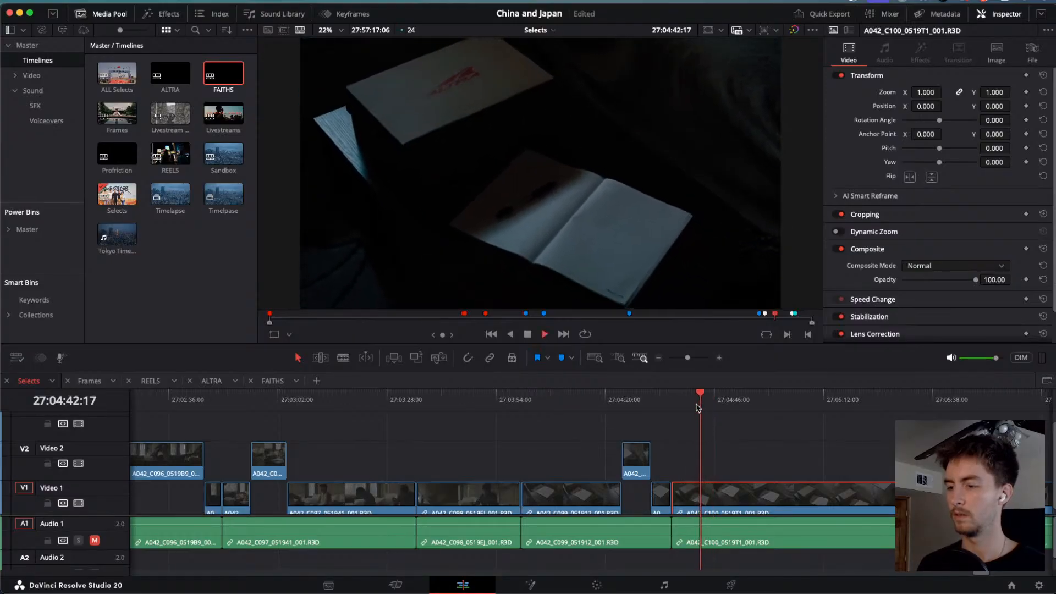
pyautogui.press('j')
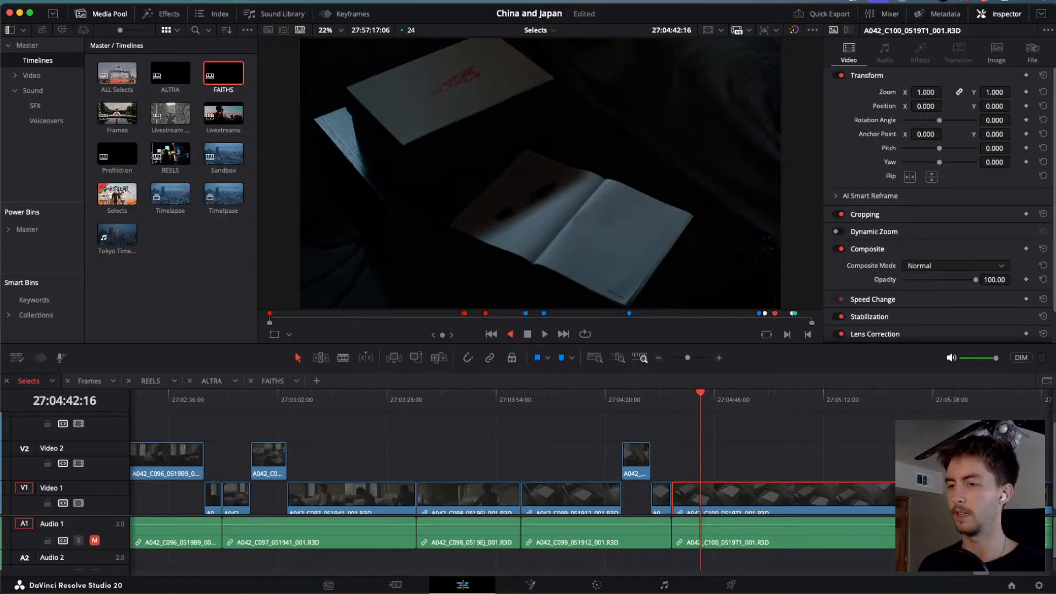
pyautogui.press('l')
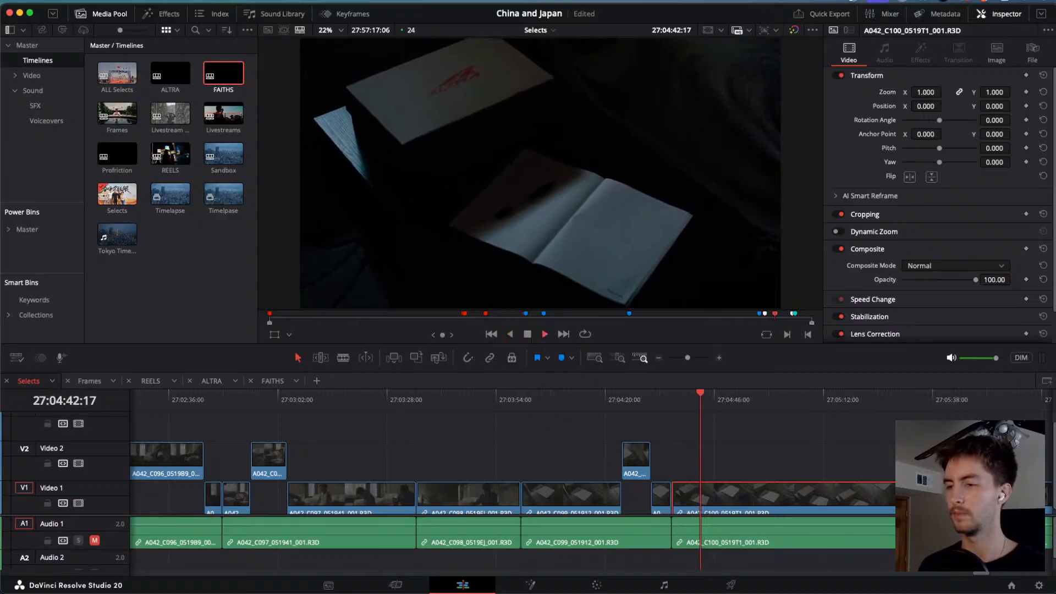
pyautogui.press('j')
pyautogui.press('j')
pyautogui.press('j')
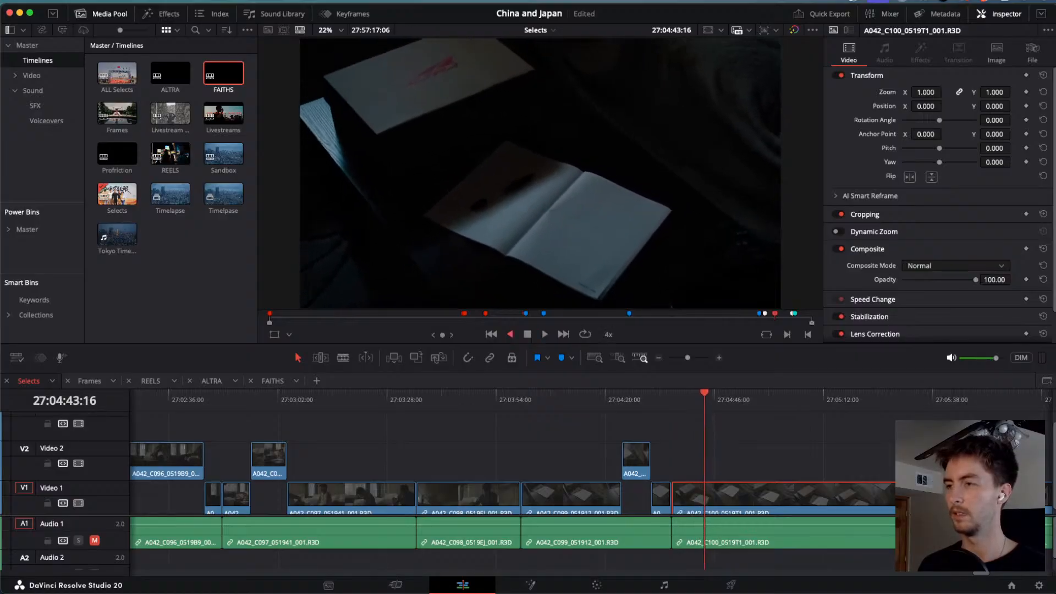
pyautogui.press('l')
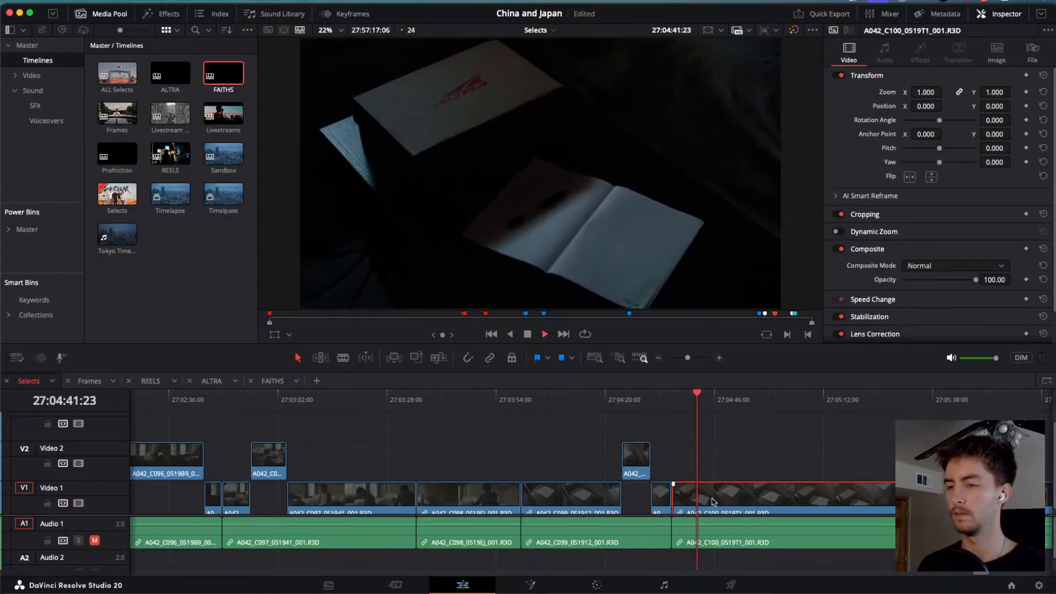
pyautogui.press('j')
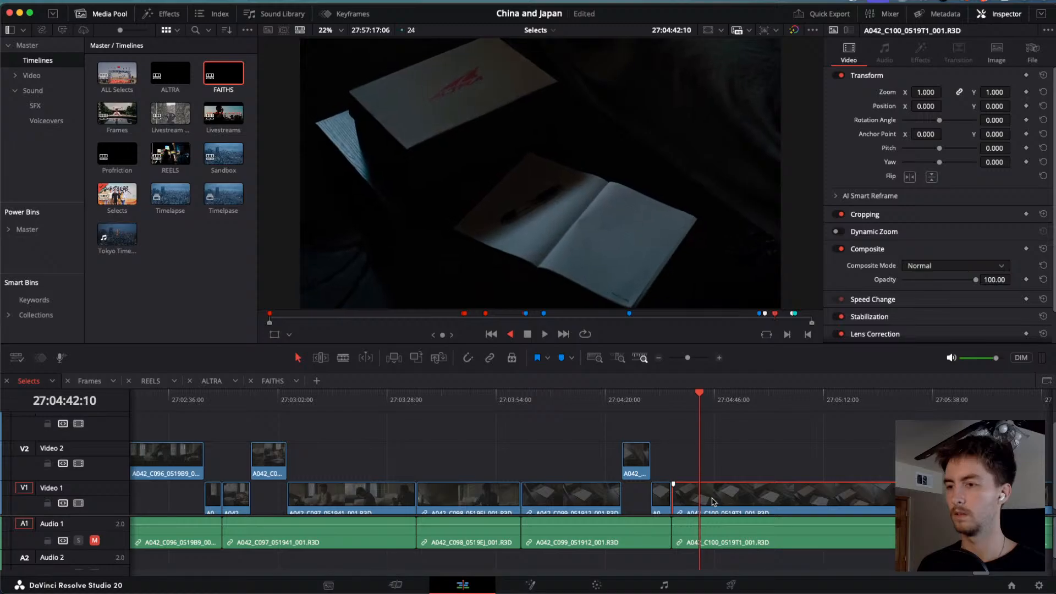
pyautogui.press('super+b')
pyautogui.press('l')
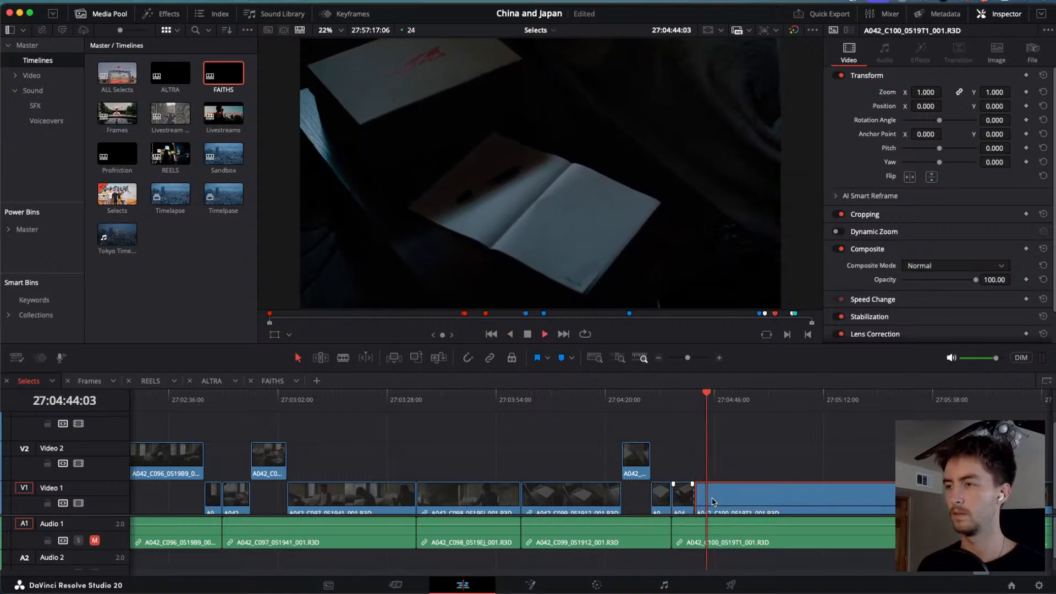
pyautogui.press('k')
# Cut the section of clip A042_C100 from about 27:04:52 to 27:04:54:23 and move it up to Video 2.
pyautogui.moveTo(706, 498); pyautogui.dragTo(745, 404)
pyautogui.press('l')
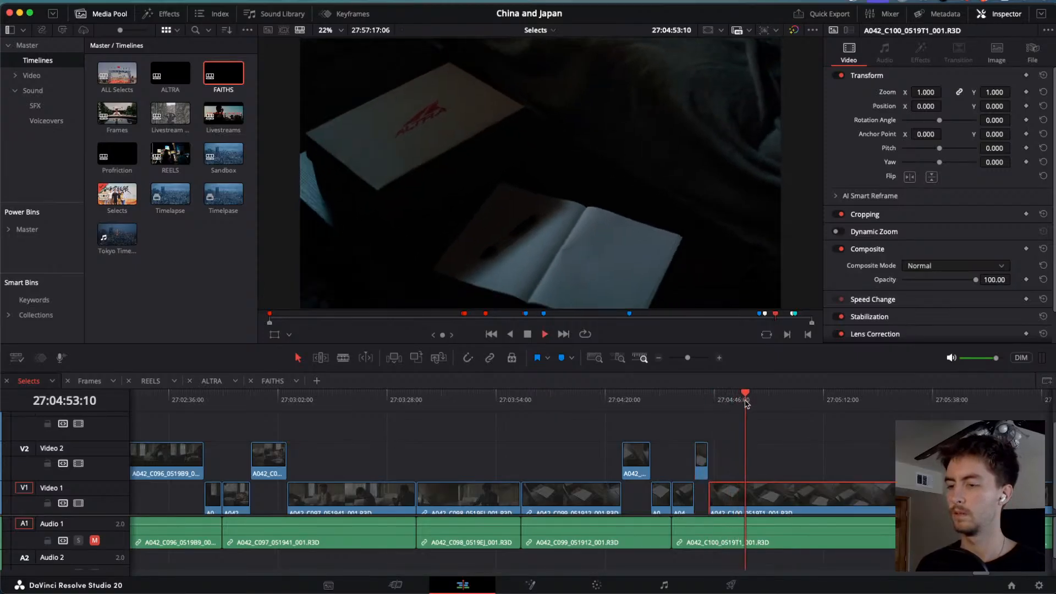
pyautogui.press('j')
pyautogui.press('j')
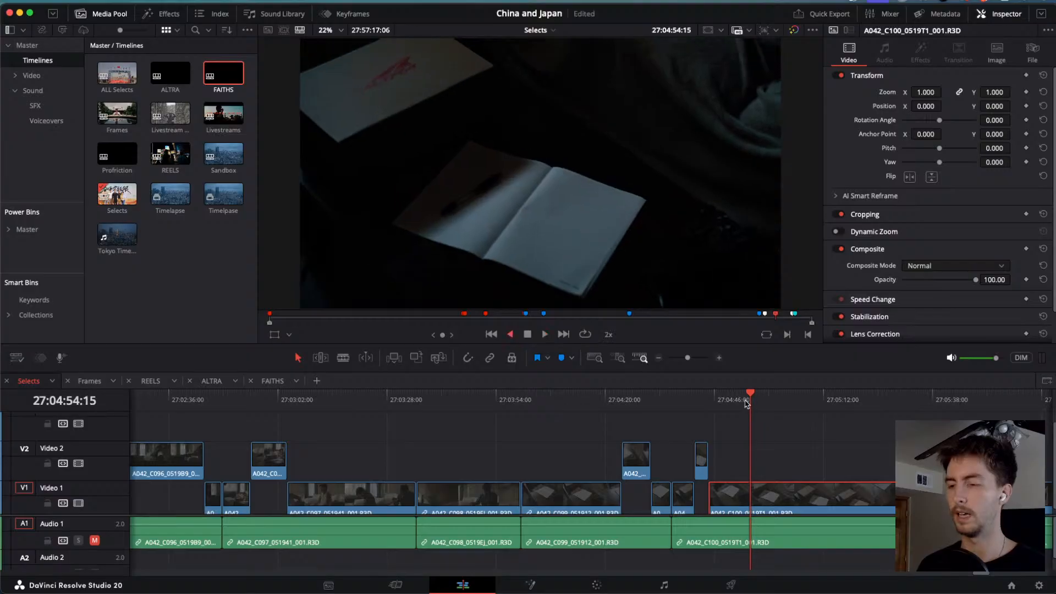
pyautogui.press('k')
pyautogui.press('super+b')
pyautogui.press('l')
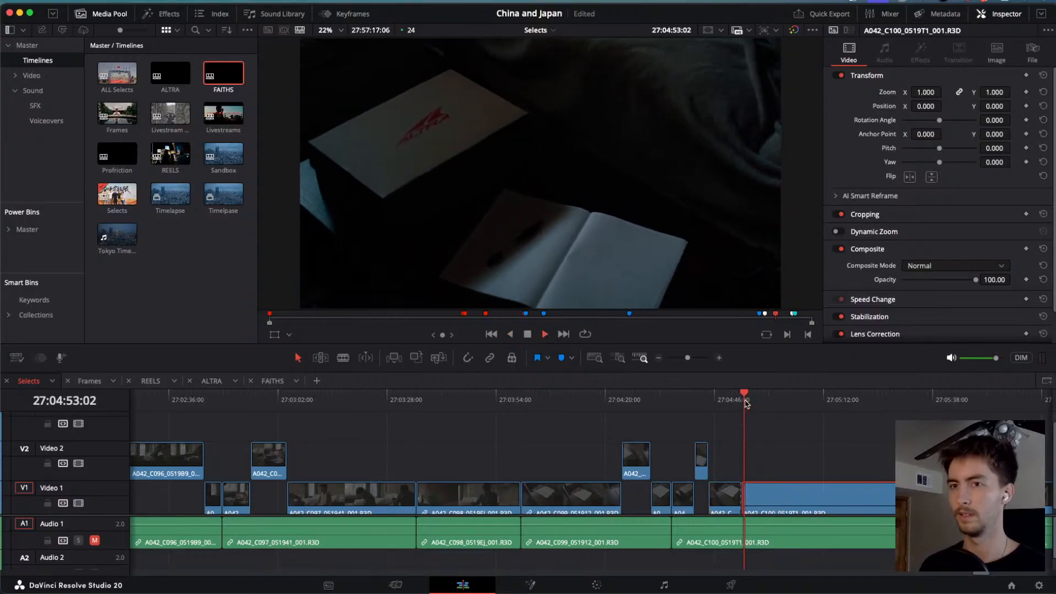
pyautogui.press('k')
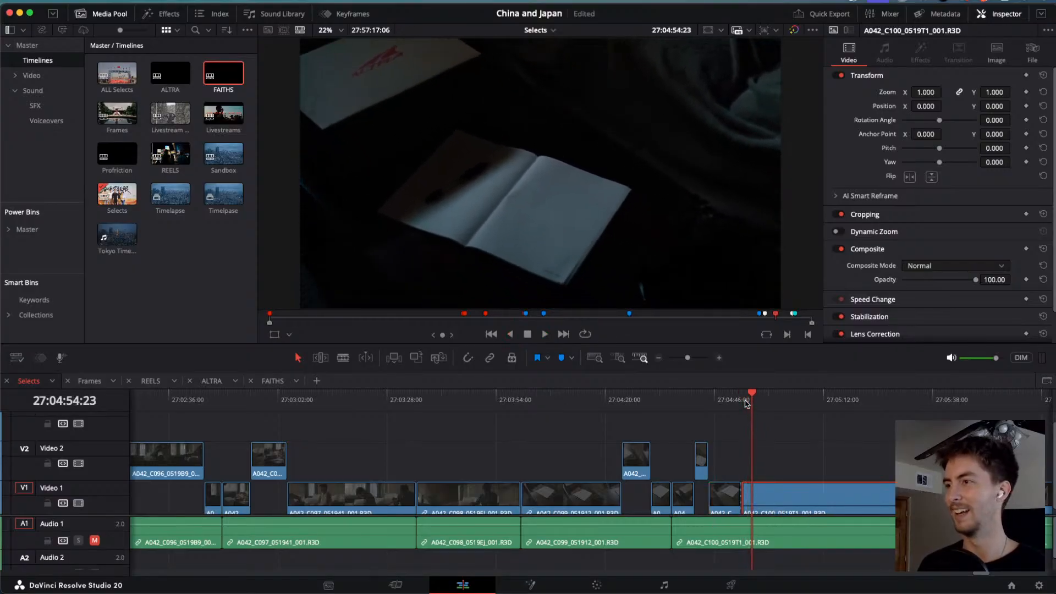
pyautogui.press('super+b')
pyautogui.hotkey('alt', 'Up')
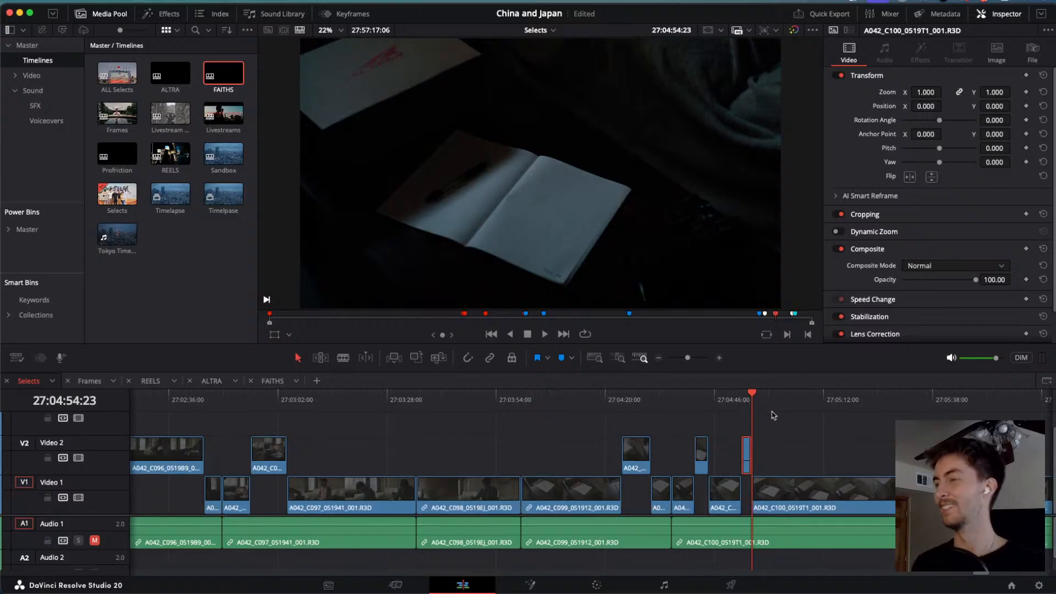
# Open the notebook shot at 27:04:53:11 for colour grading, set its RAW decoding to Clip and its ISO to 1600.
pyautogui.click(746, 403)
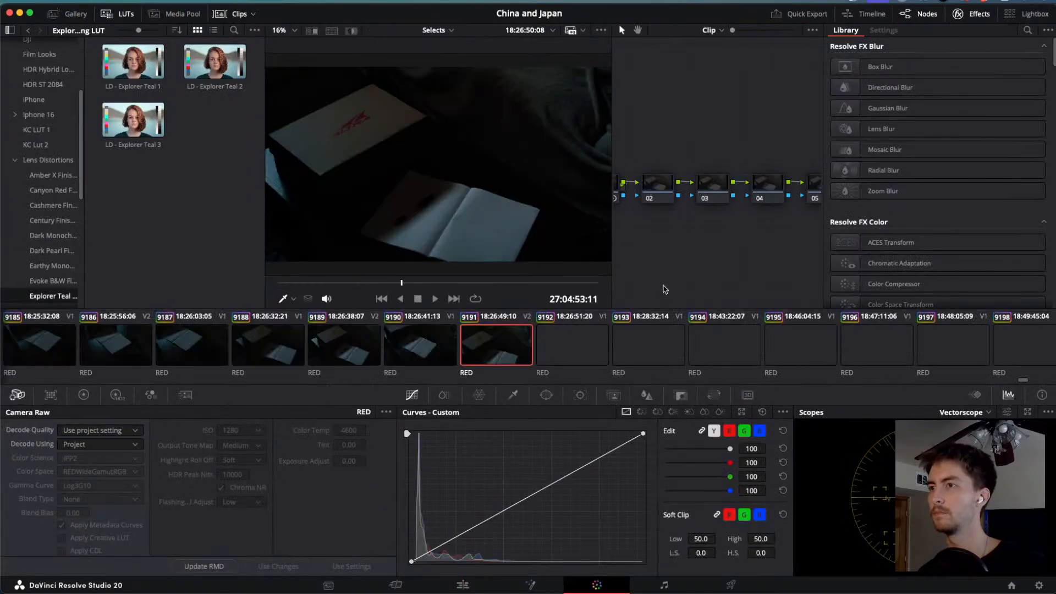
pyautogui.click(88, 444)
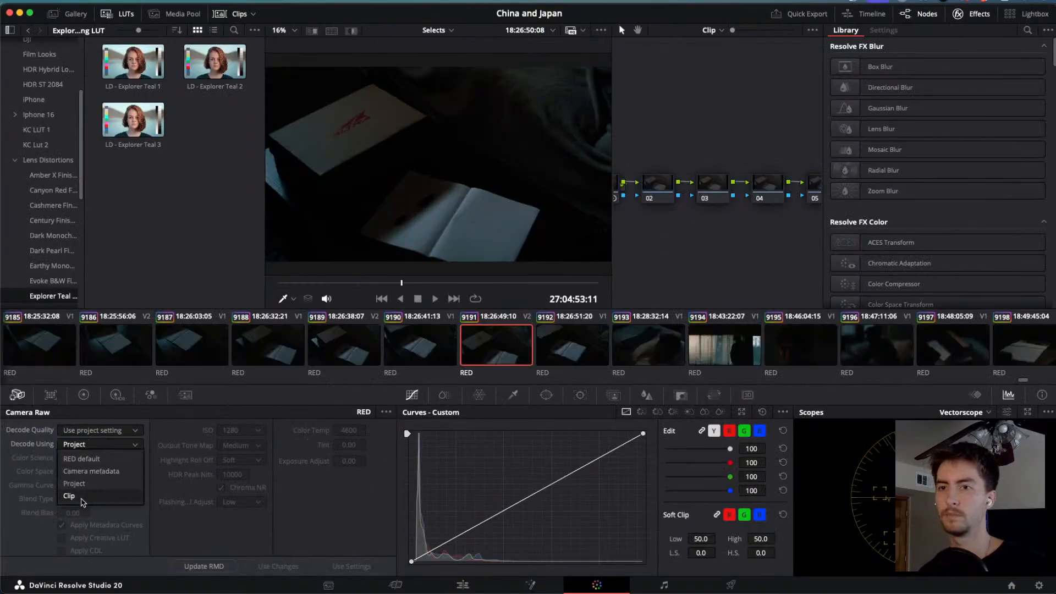
pyautogui.click(77, 492)
pyautogui.click(251, 431)
pyautogui.scroll(-3, 251, 520)
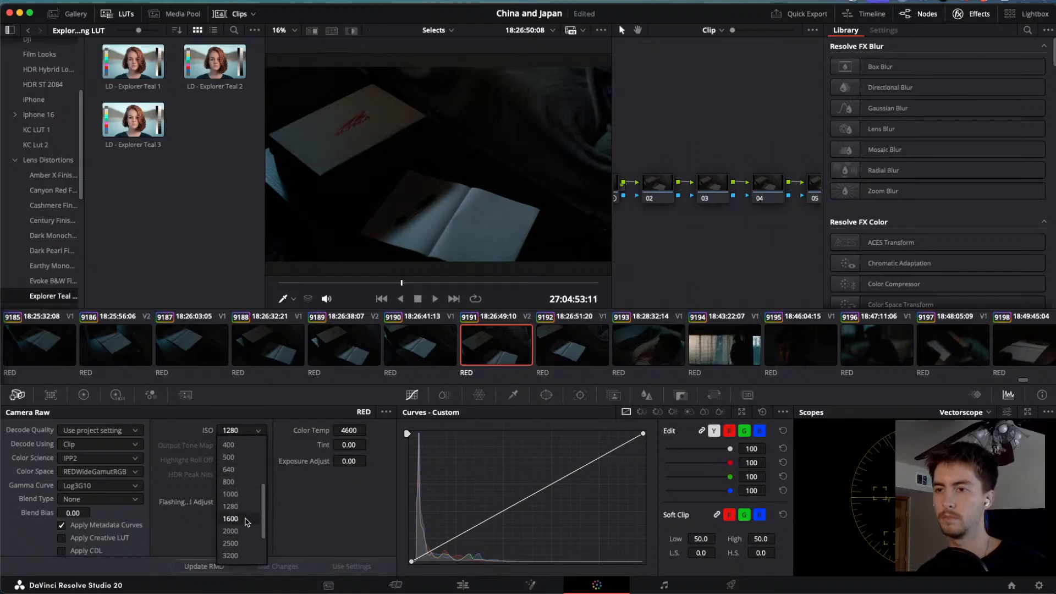
pyautogui.click(238, 519)
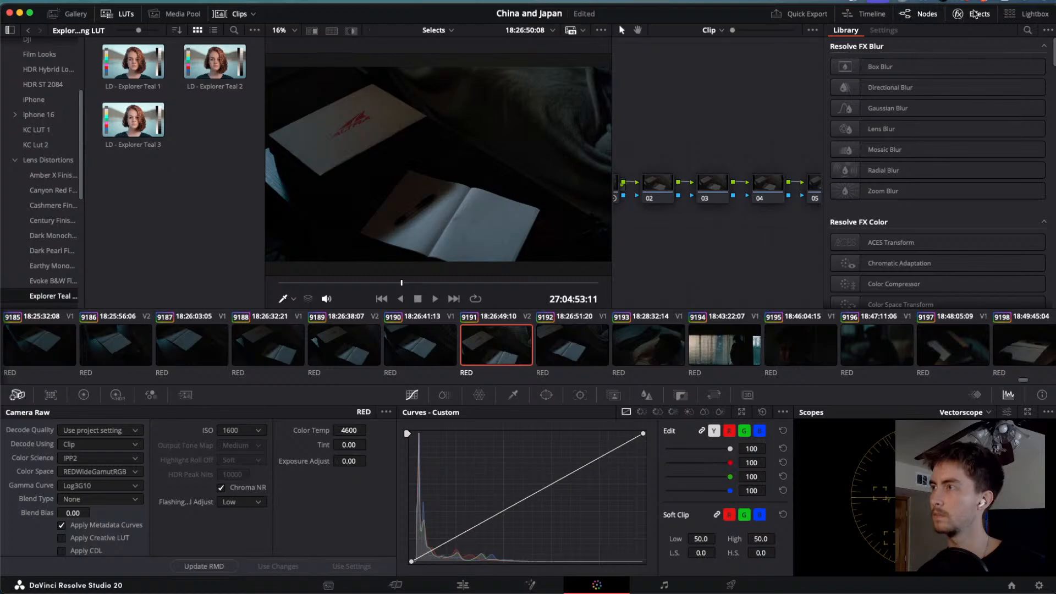
# Hide the effects library, bring the whole node graph into view and select node 01.
pyautogui.click(973, 14)
pyautogui.moveTo(1009, 272); pyautogui.dragTo(660, 158)
pyautogui.moveTo(648, 196); pyautogui.dragTo(697, 197)
pyautogui.click(725, 154)
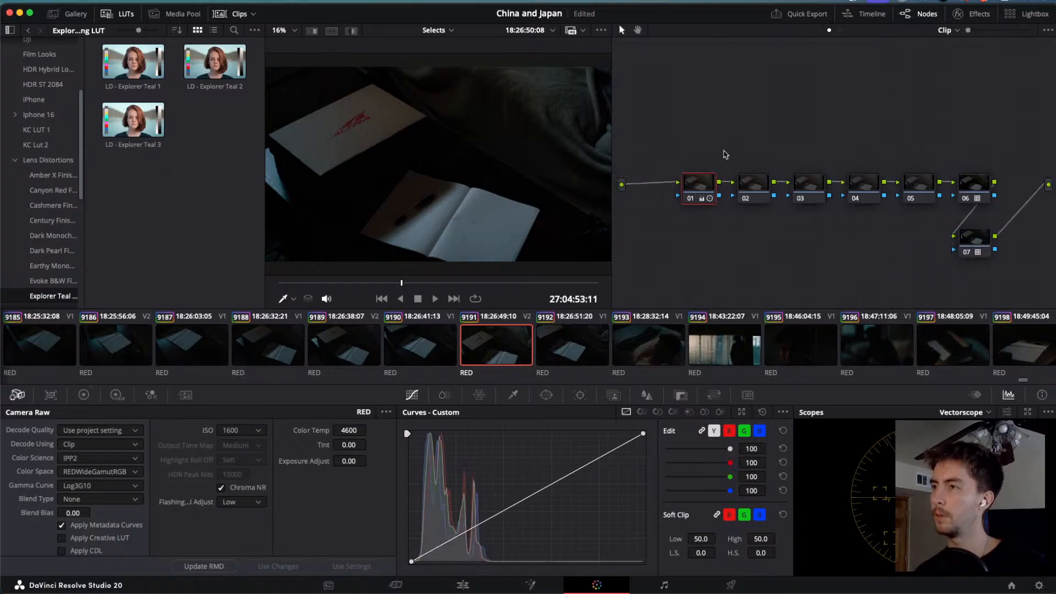
# Try shadows at -34 on node 01, and reset all of the node's primaries adjustments.
pyautogui.click(83, 395)
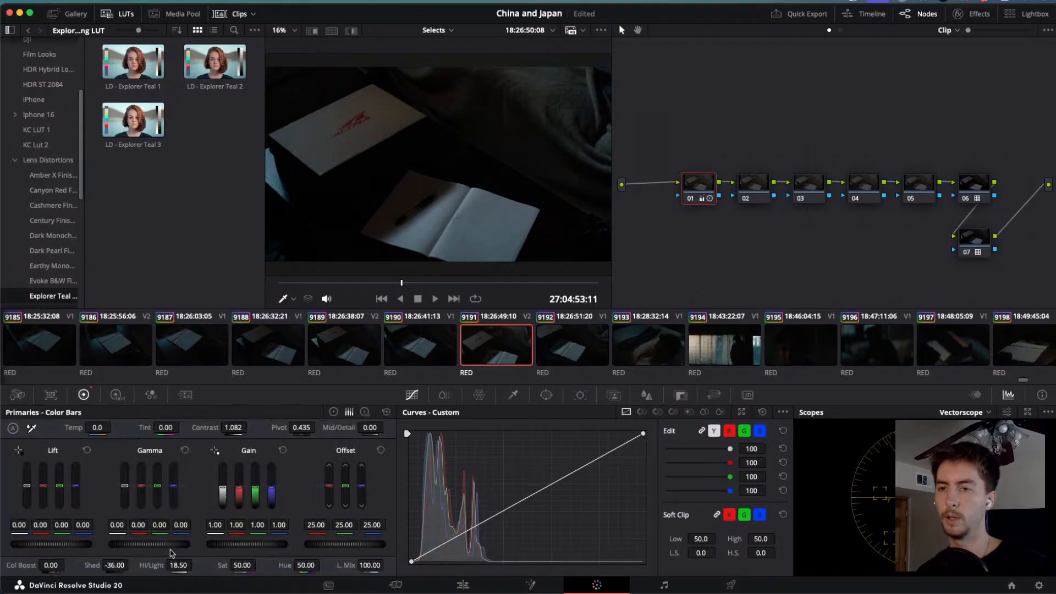
pyautogui.moveTo(116, 565); pyautogui.dragTo(116, 565)
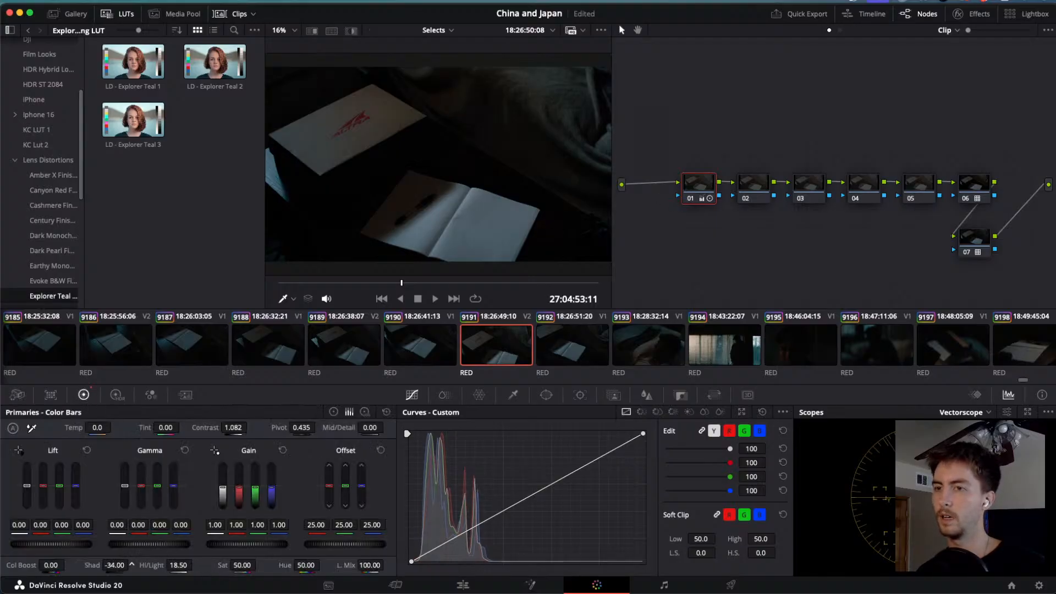
pyautogui.click(386, 412)
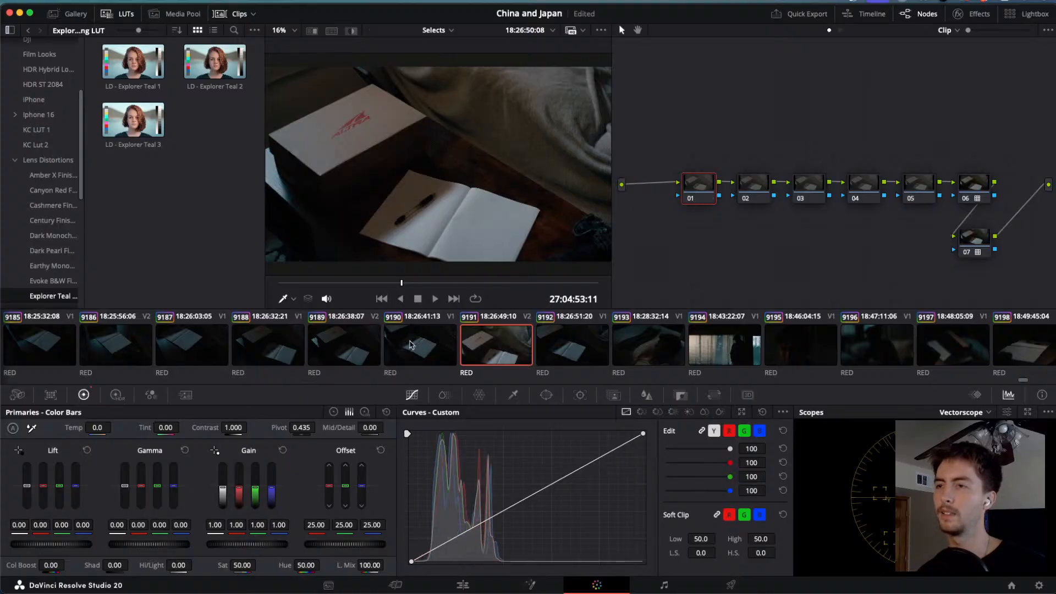
# Set the notebook clip's RAW ISO to 1280 and check the look by scrubbing through the clip.
pyautogui.click(20, 396)
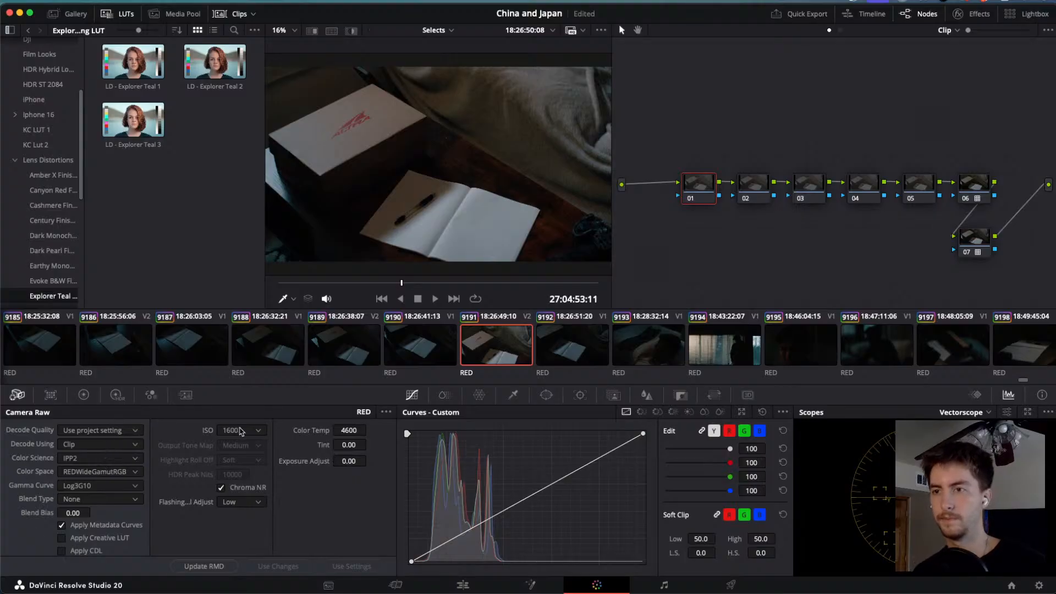
pyautogui.click(242, 430)
pyautogui.click(231, 506)
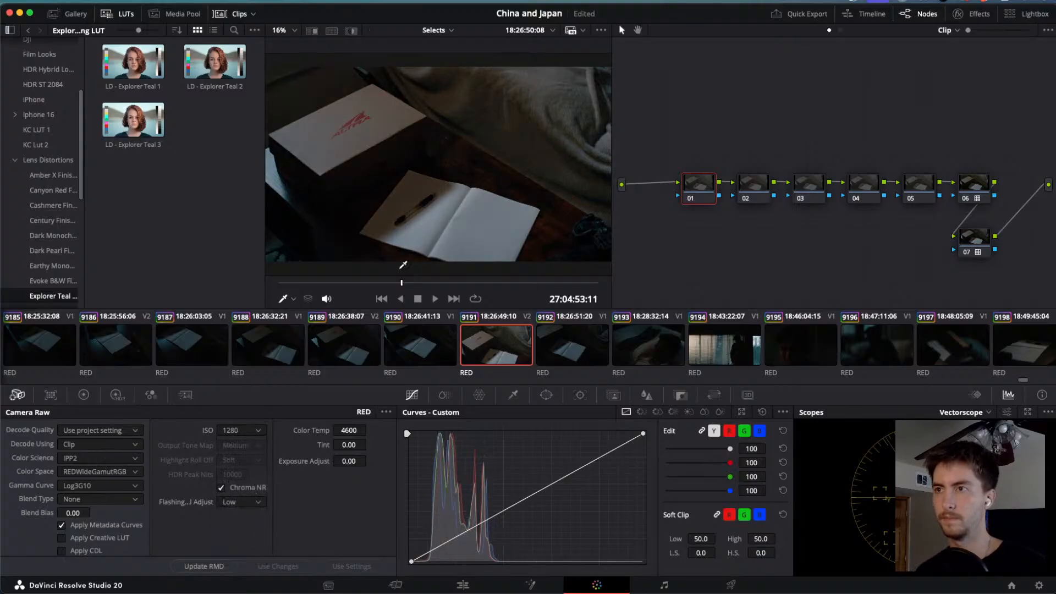
pyautogui.moveTo(400, 286); pyautogui.dragTo(385, 285)
pyautogui.moveTo(334, 282); pyautogui.dragTo(374, 284)
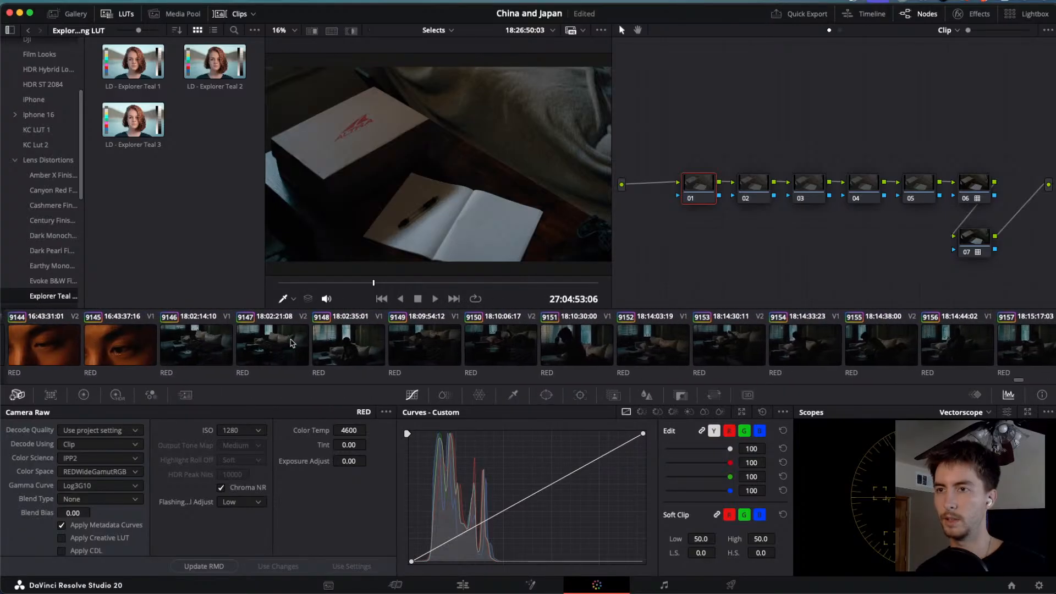
# Select RED clips 9146 through 9226 and apply the grade of clip 9226 to all of them.
pyautogui.click(235, 345)
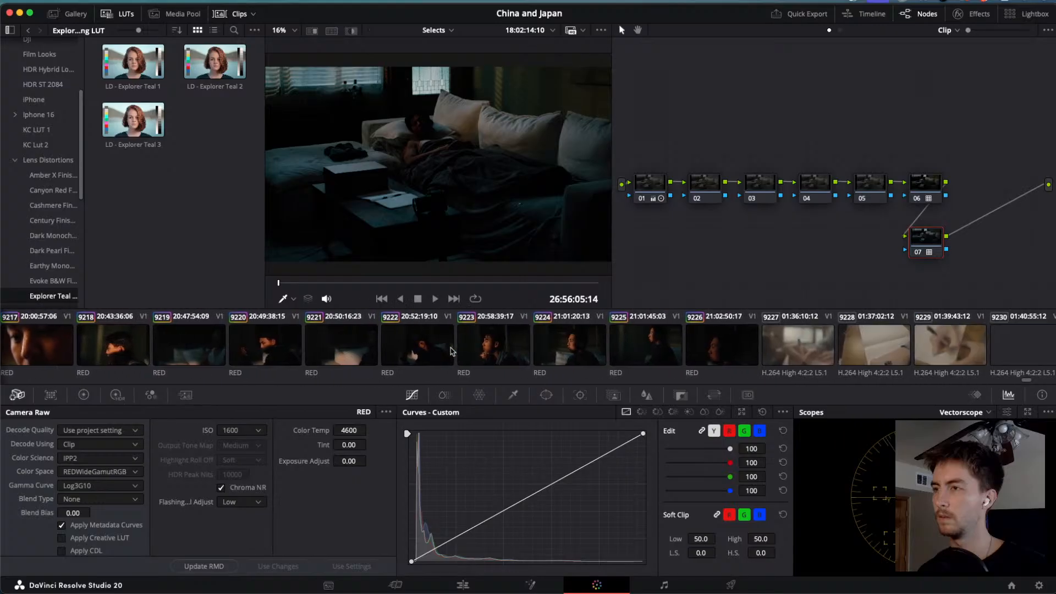
pyautogui.middleClick(466, 349)
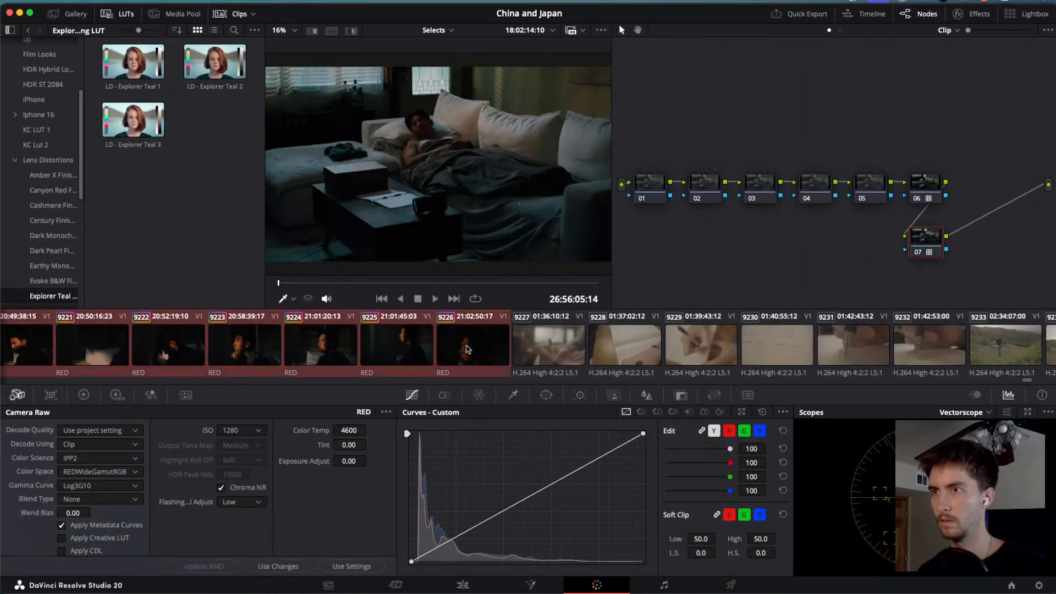
pyautogui.hscroll(-15, 467, 349)
pyautogui.hscroll(-5, 466, 349)
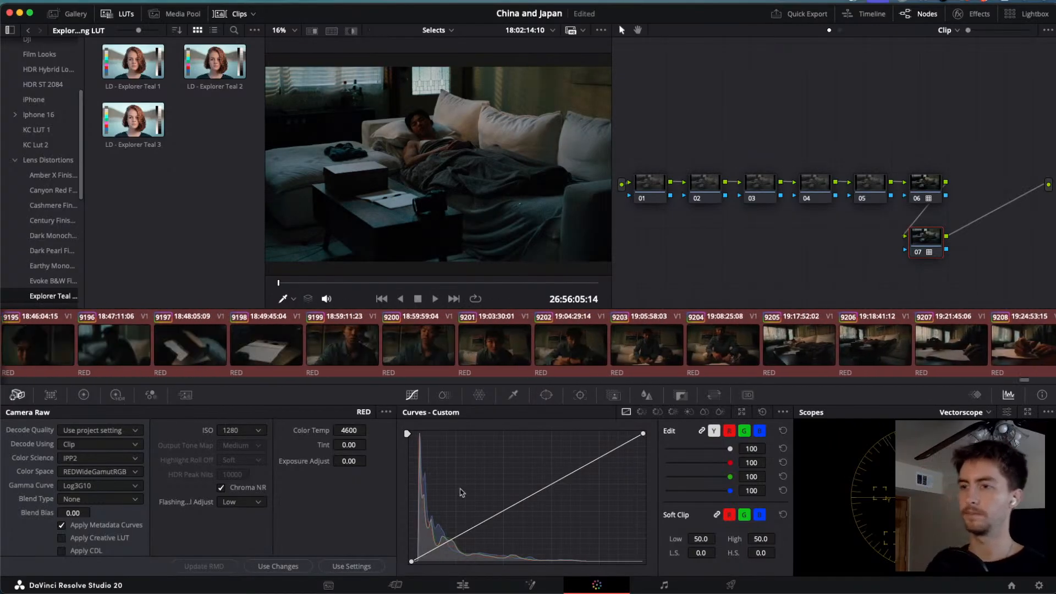
# Return to the Selects edit and review the regraded couch and silhouette shots from clip A042_C088 through A042_C094.
pyautogui.click(464, 584)
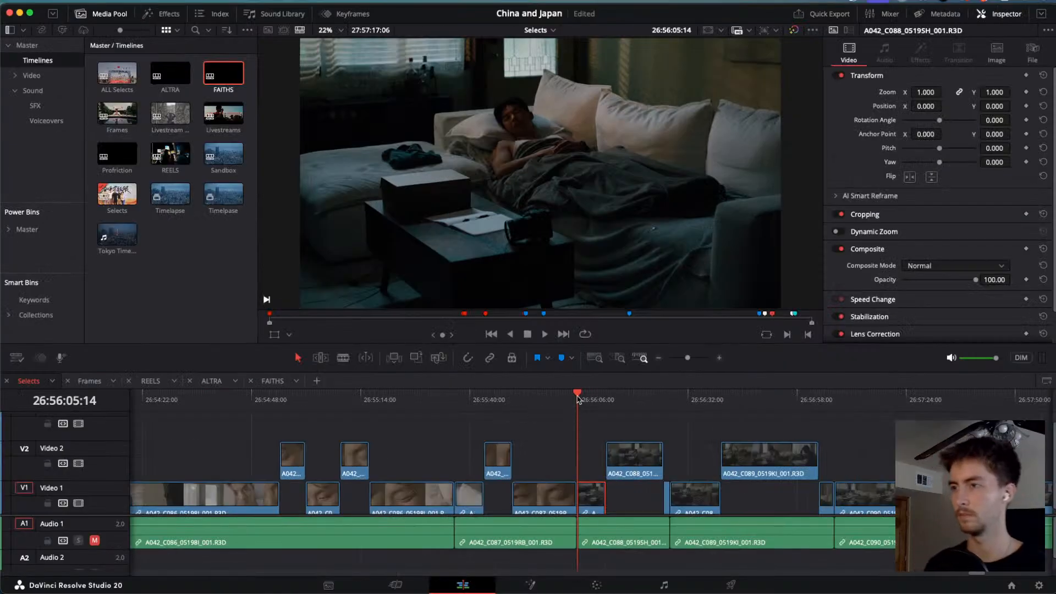
pyautogui.moveTo(577, 399); pyautogui.dragTo(933, 440)
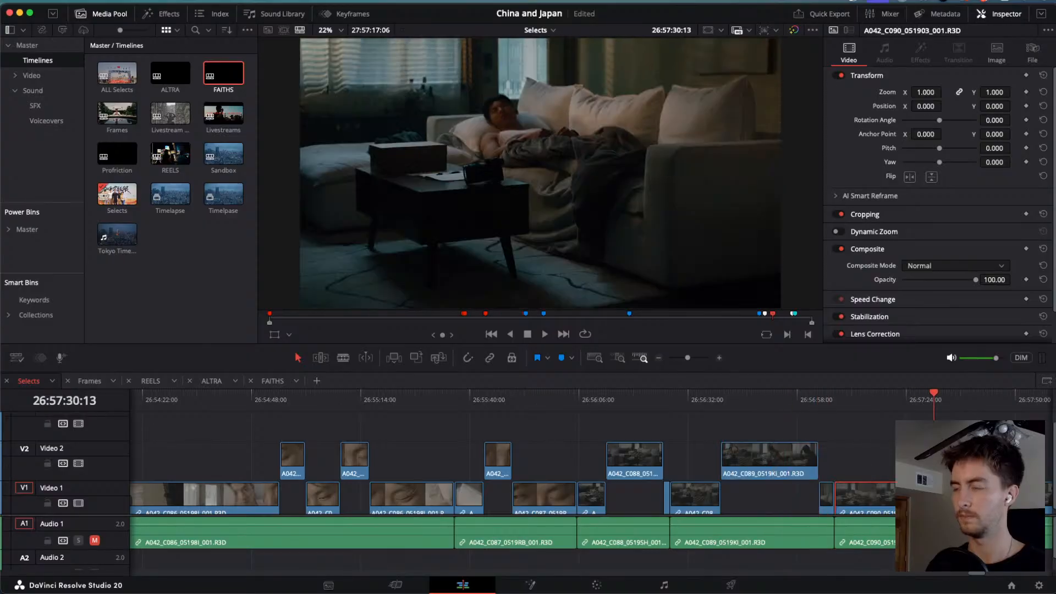
pyautogui.hscroll(10, 934, 440)
pyautogui.moveTo(602, 402); pyautogui.dragTo(879, 433)
pyautogui.hscroll(10, 882, 433)
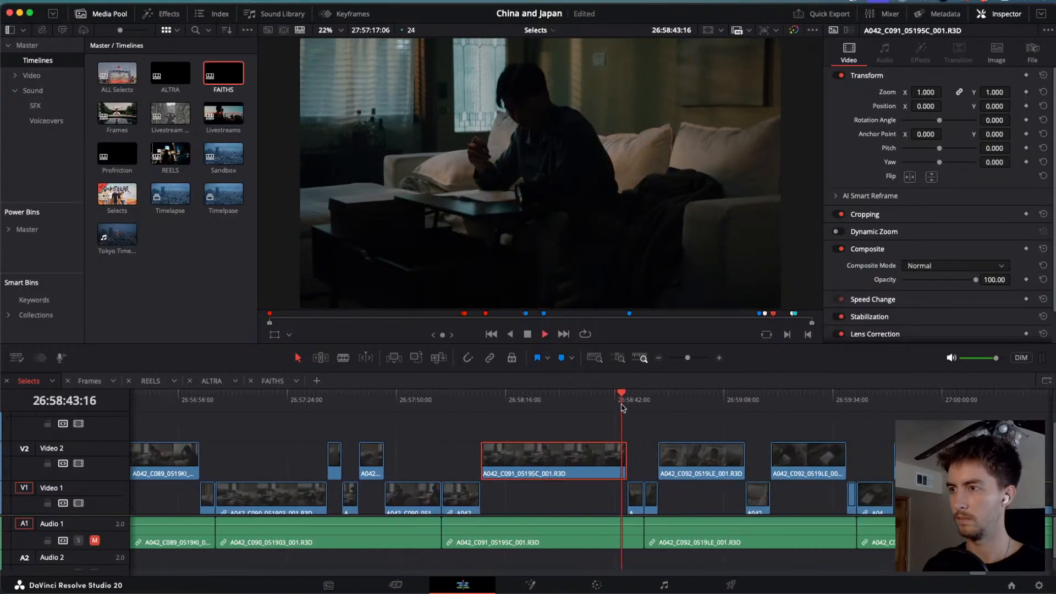
pyautogui.moveTo(623, 408); pyautogui.dragTo(953, 424)
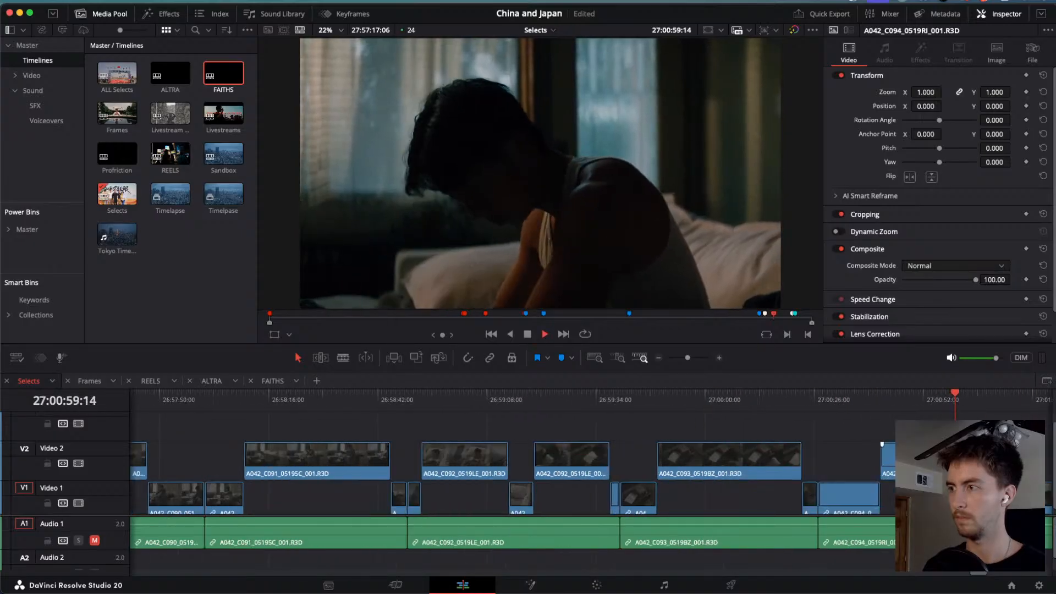
pyautogui.scroll(-5, 856, 433)
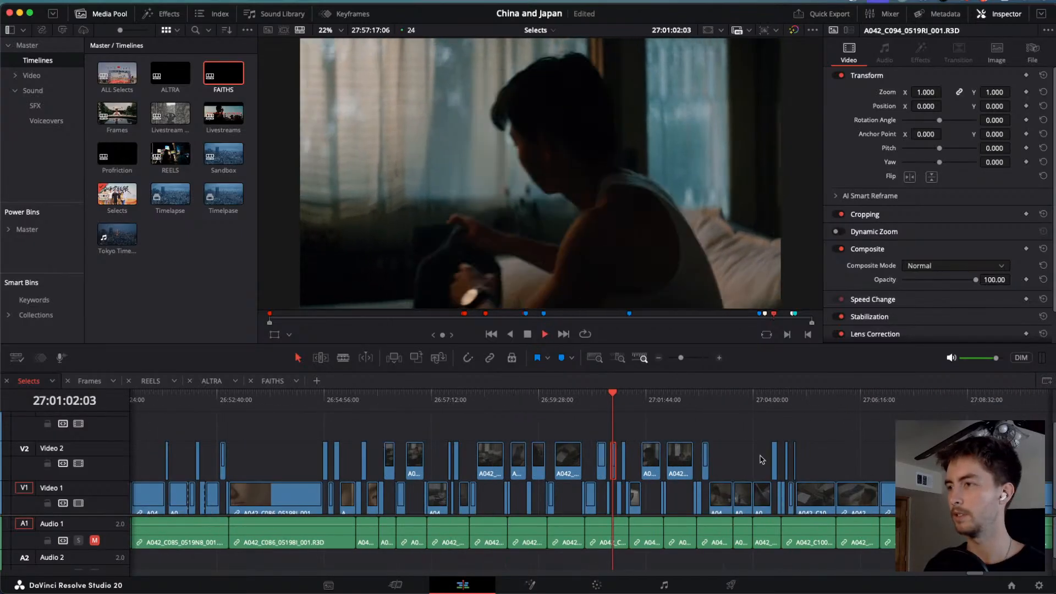
# Examine the look of the lifted notebook shot from clip A042_C099 on Video 2 during playback.
pyautogui.hscroll(1, 741, 447)
pyautogui.moveTo(674, 398); pyautogui.dragTo(758, 399)
pyautogui.press('space')
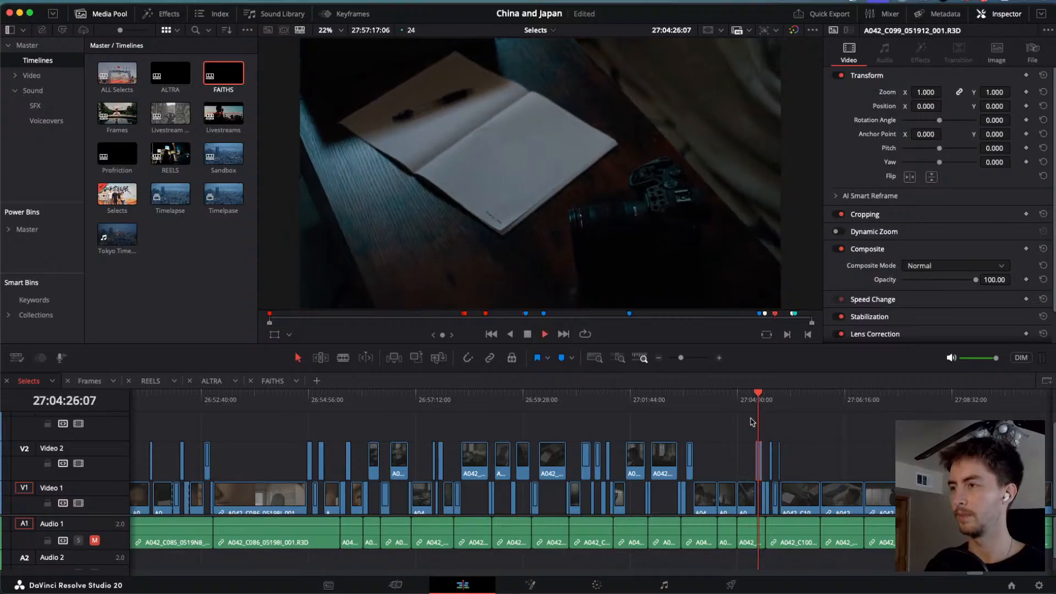
pyautogui.press('space')
pyautogui.press('super+equal')
pyautogui.press('super+equal')
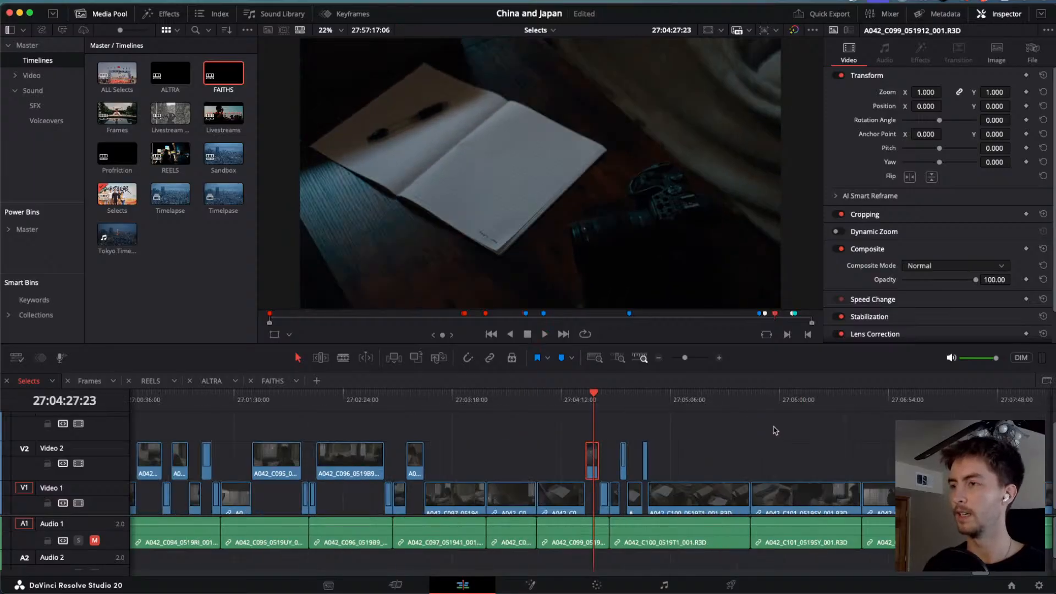
pyautogui.press('super+equal')
pyautogui.press('super+equal')
pyautogui.press('space')
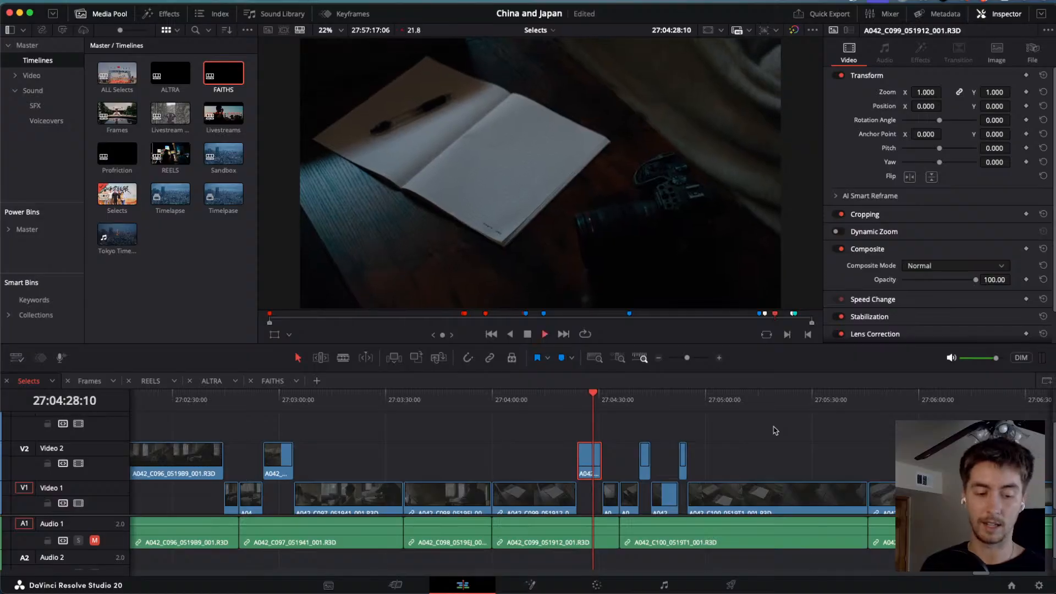
pyautogui.press('space')
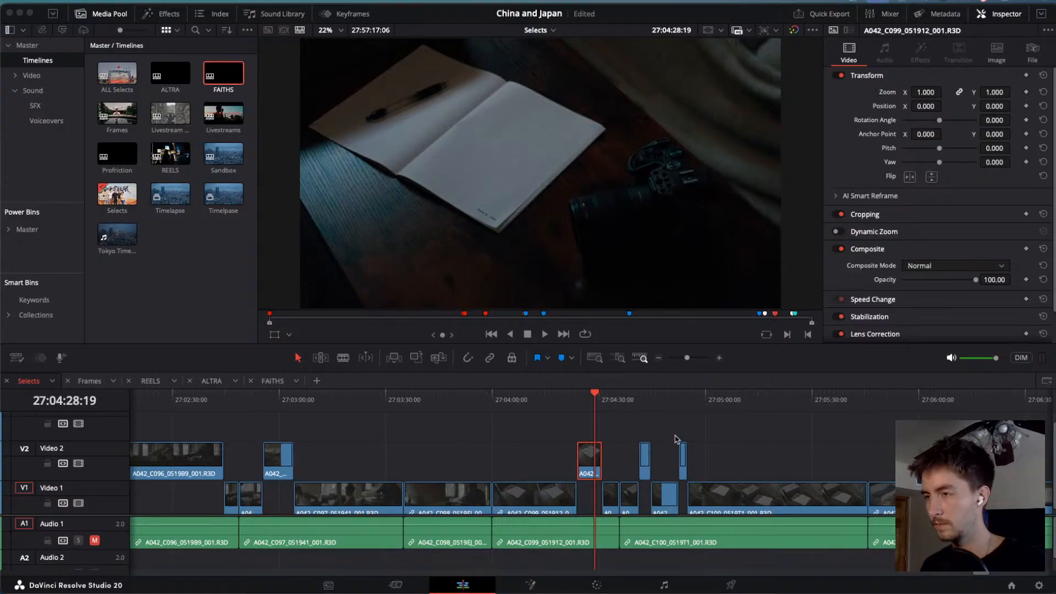
# Find the start of the first good box-and-notebook move in clip A042_C100 and split the clip at about 27:05:08.
pyautogui.moveTo(619, 403); pyautogui.dragTo(731, 414)
pyautogui.press('space')
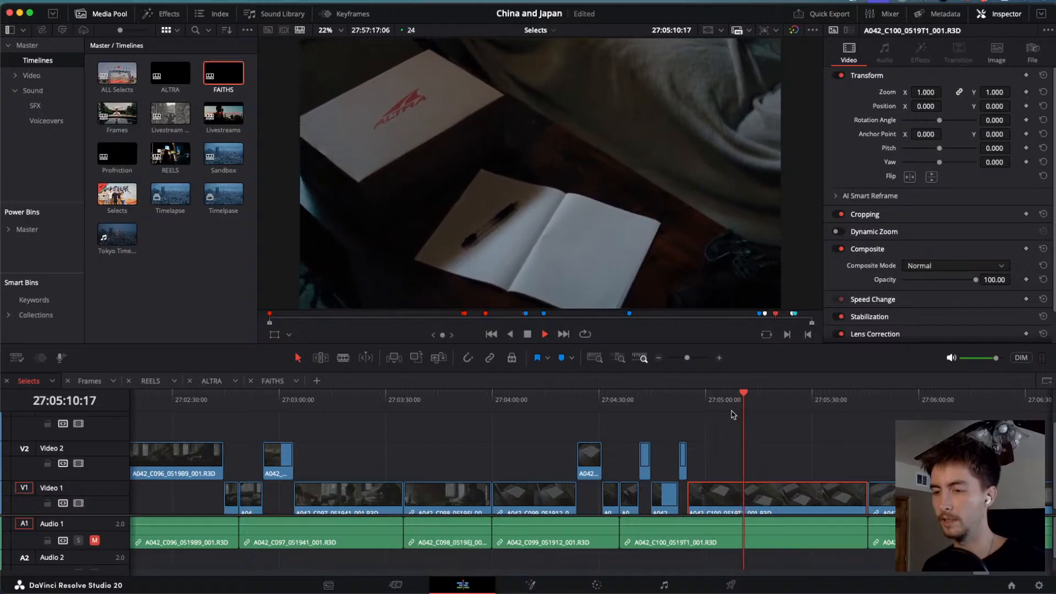
pyautogui.press('Left')
pyautogui.press('Left')
pyautogui.press('Left')
pyautogui.press('Left')
pyautogui.press('Left')
pyautogui.press('Left')
pyautogui.press('Left')
pyautogui.press('Left')
pyautogui.press('Left')
pyautogui.press('Left')
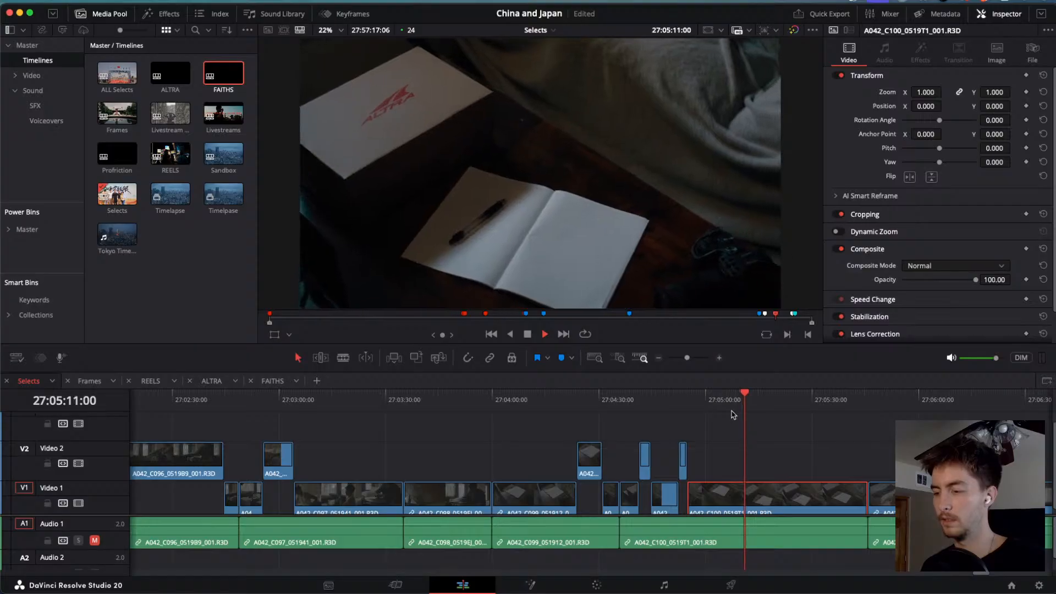
pyautogui.press('j')
pyautogui.press('j')
pyautogui.press('k')
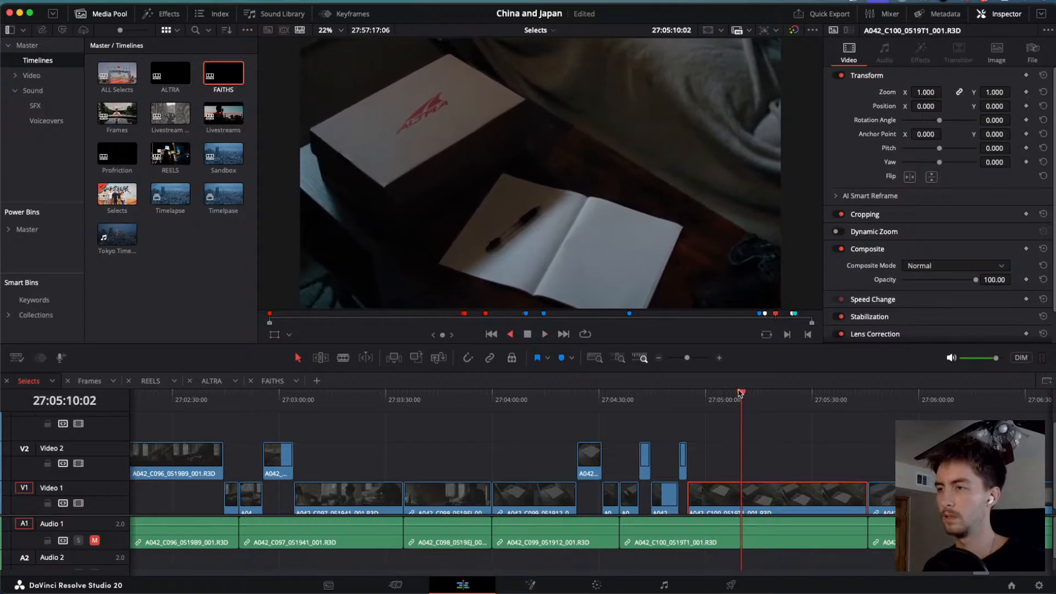
pyautogui.press('k')
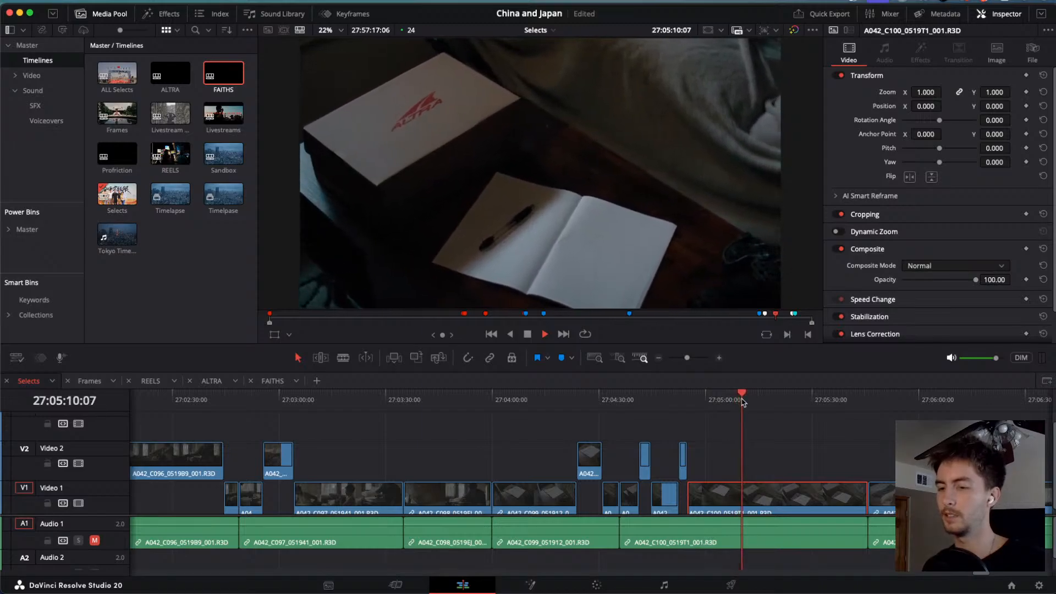
pyautogui.press('j')
pyautogui.press('j')
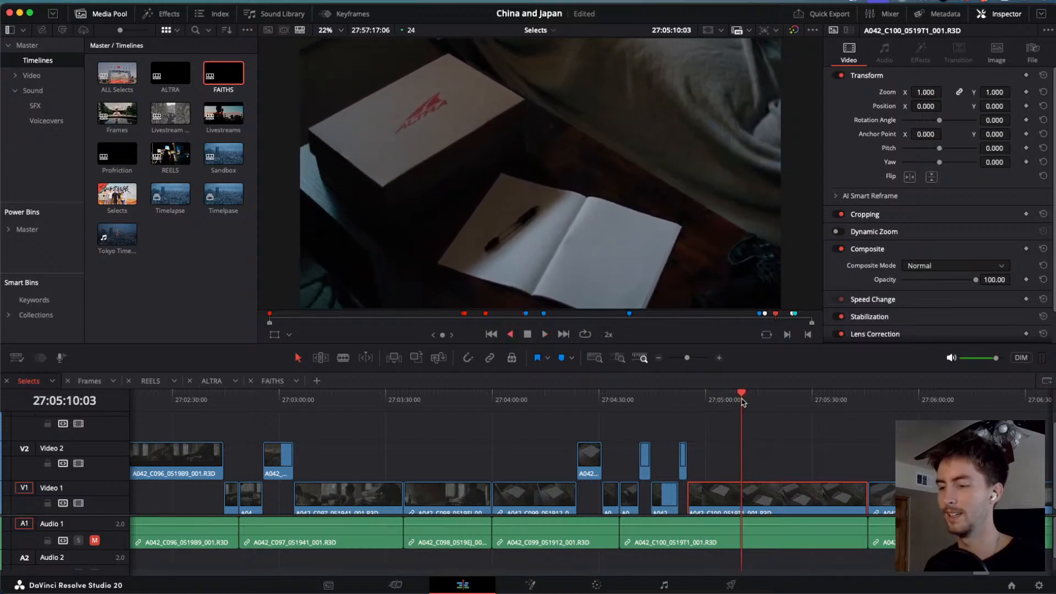
pyautogui.press('j')
pyautogui.press('j')
pyautogui.press('k')
pyautogui.press('super+b')
# Split clip A042_C100 at 27:05:11:18 where the first move ends and lift that segment to Video 2.
pyautogui.press('space')
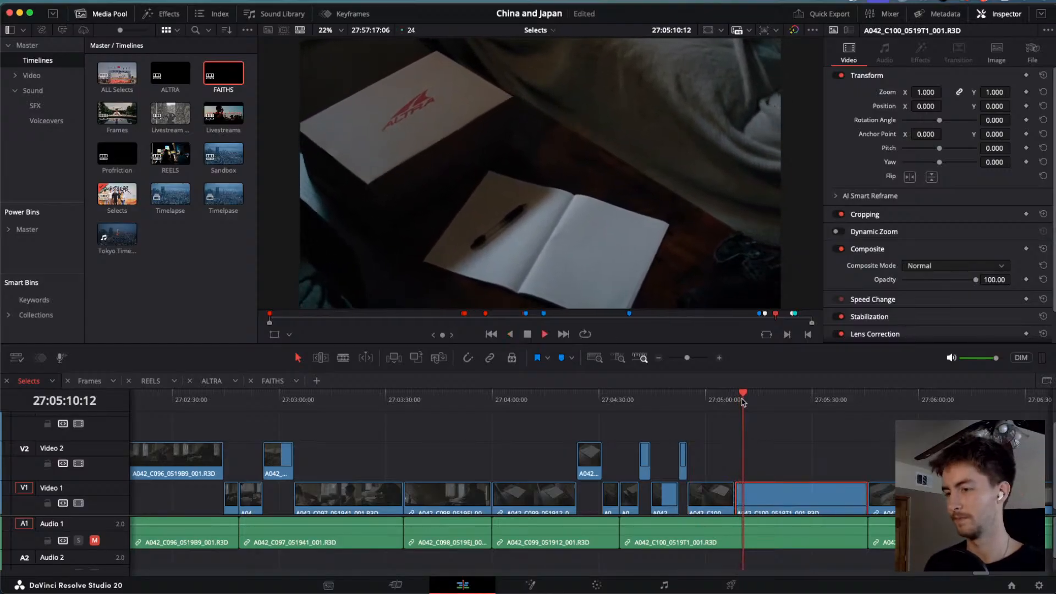
pyautogui.press('space')
pyautogui.press('super+b')
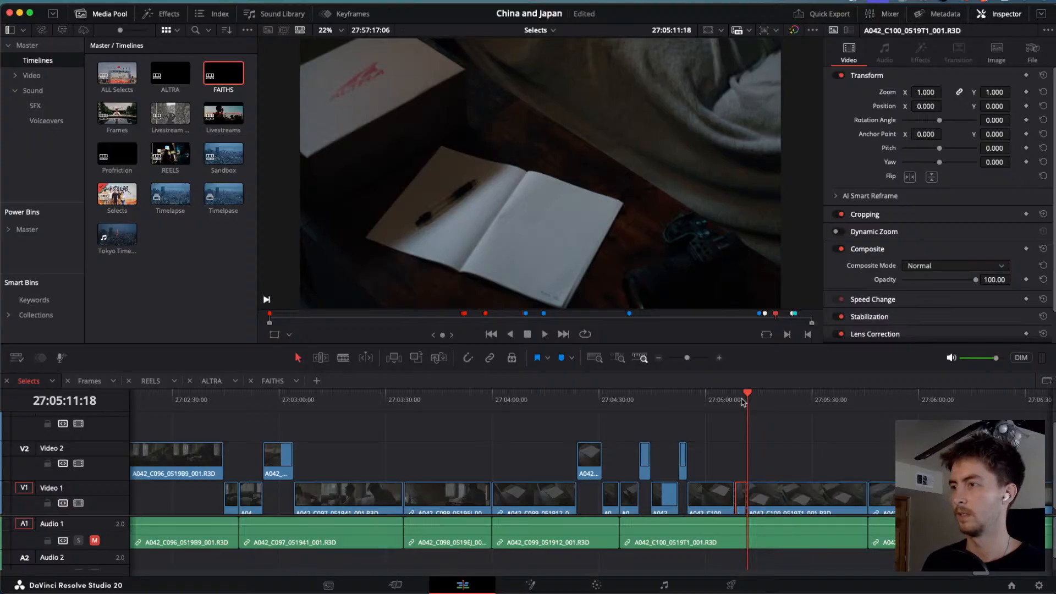
pyautogui.hotkey('alt', 'Up')
# Cut a second notebook move out of clip A042_C100, from about 27:05:20 to 27:05:23, and lift it to Video 2.
pyautogui.moveTo(747, 401); pyautogui.dragTo(769, 403)
pyautogui.press('space')
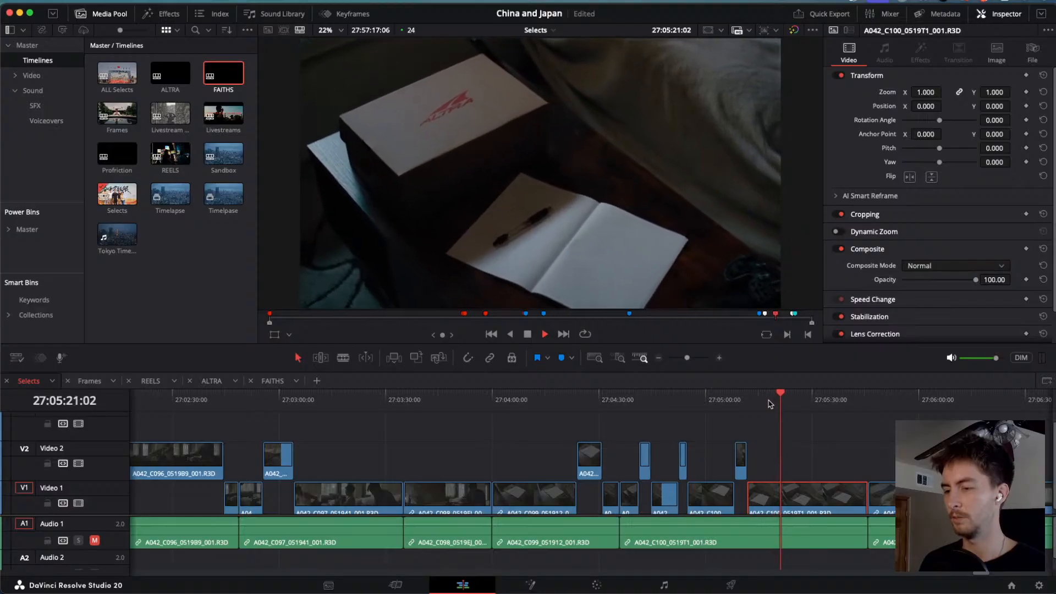
pyautogui.press('j')
pyautogui.press('j')
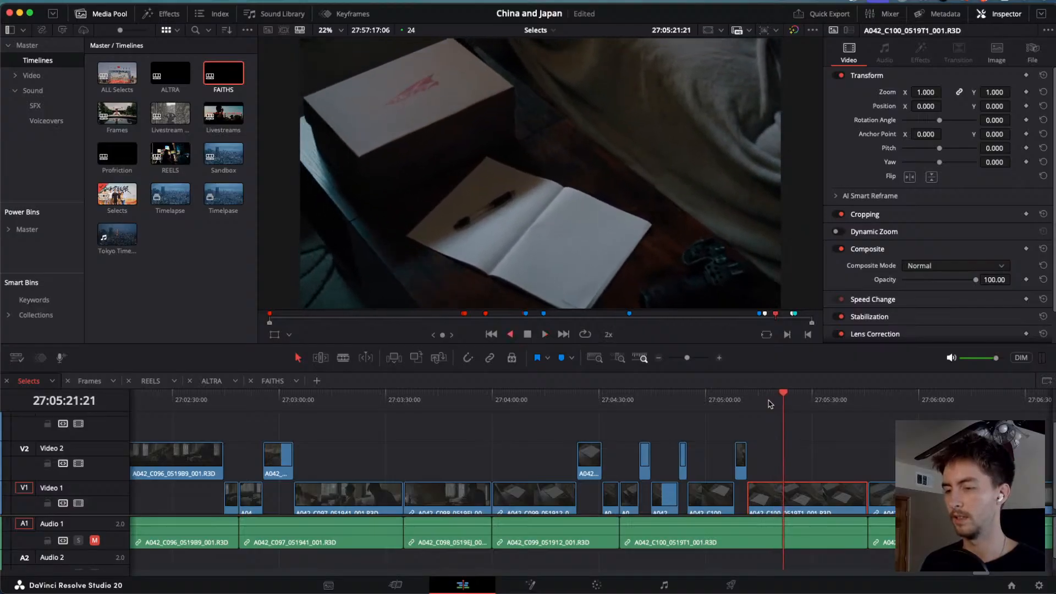
pyautogui.press('space')
pyautogui.press('super+b')
pyautogui.press('space')
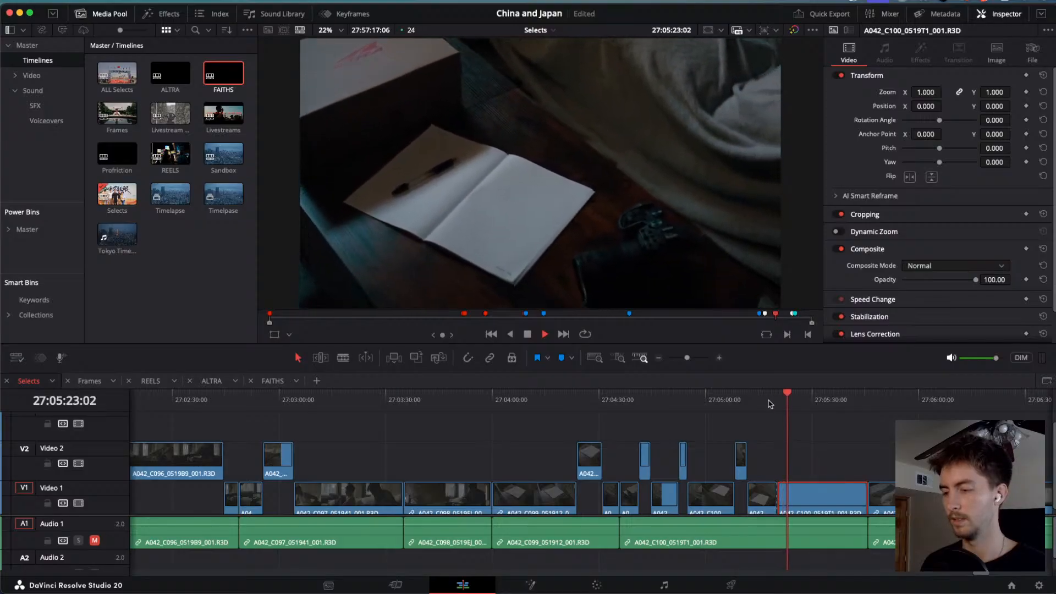
pyautogui.press('space')
pyautogui.press('super+b')
pyautogui.hotkey('alt', 'Up')
# Cut out the third move in clip A042_C100, from about 27:05:27 to 27:05:30:18, and lift it to Video 2.
pyautogui.click(800, 400)
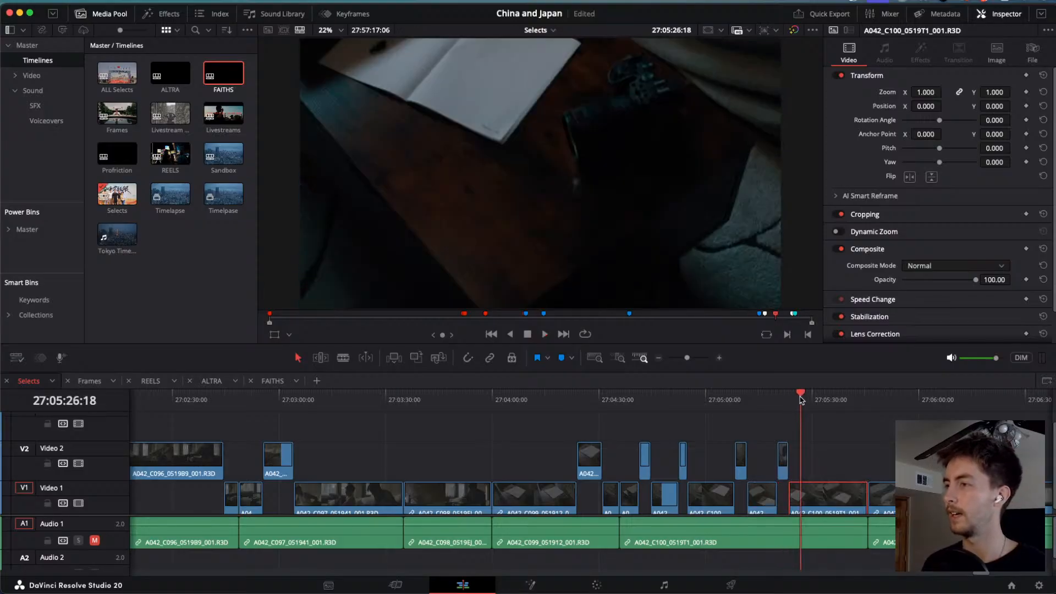
pyautogui.press('space')
pyautogui.click(802, 401)
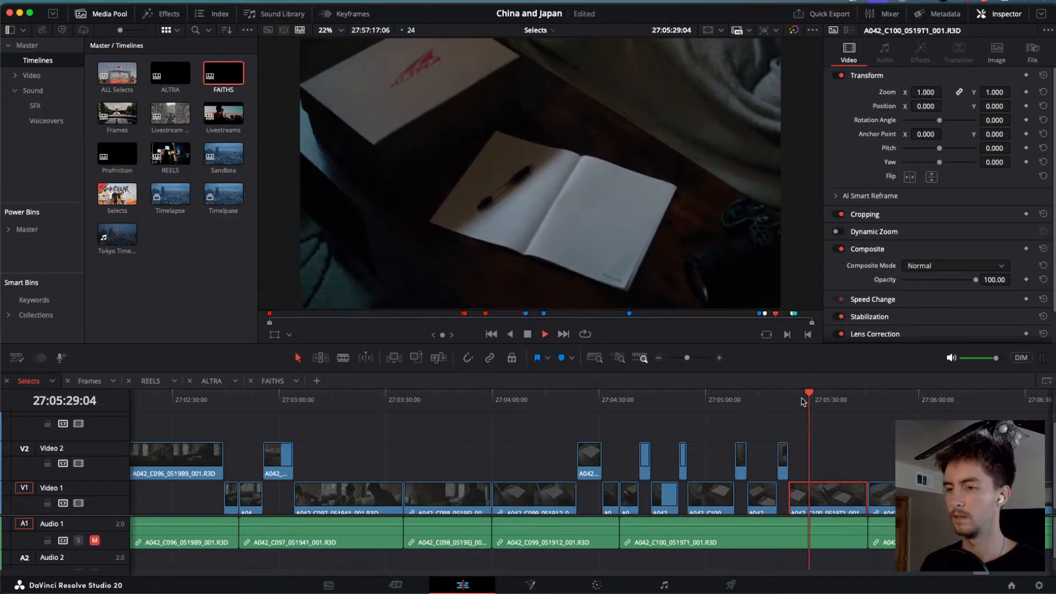
pyautogui.press('j')
pyautogui.press('j')
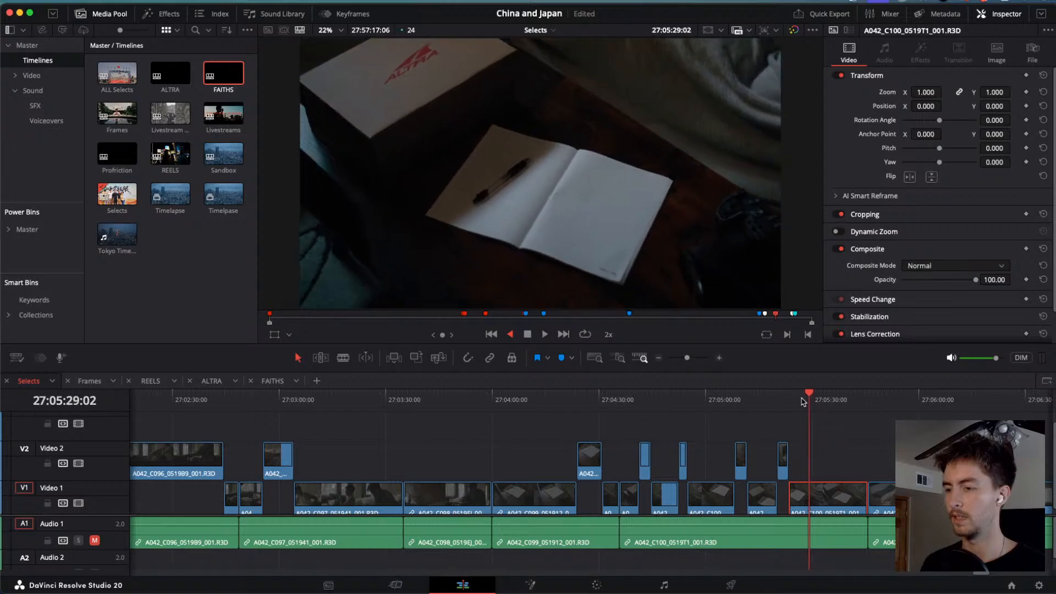
pyautogui.press('l')
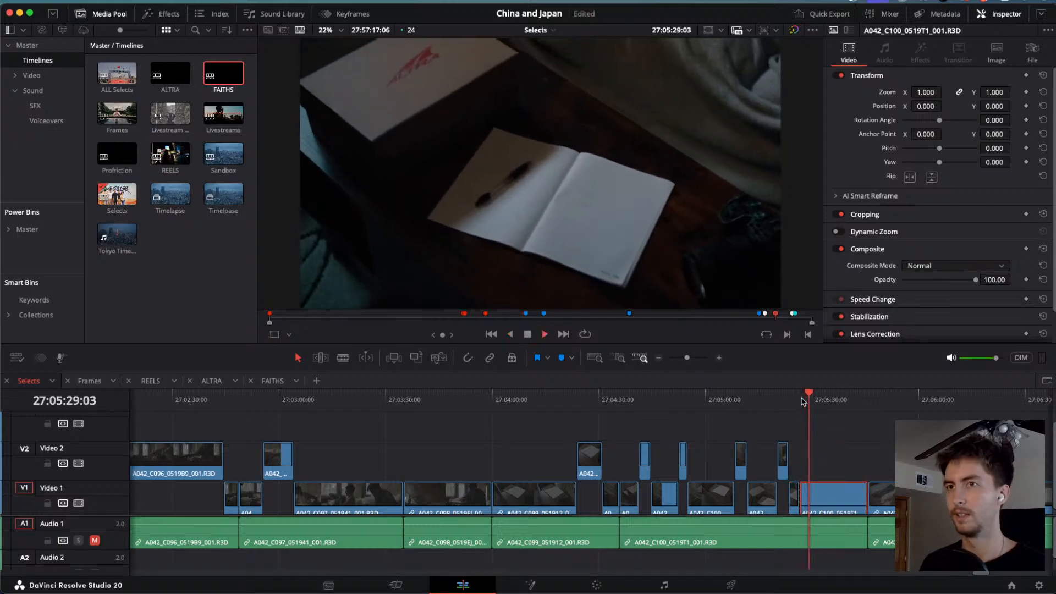
pyautogui.press('k')
pyautogui.press('super+b')
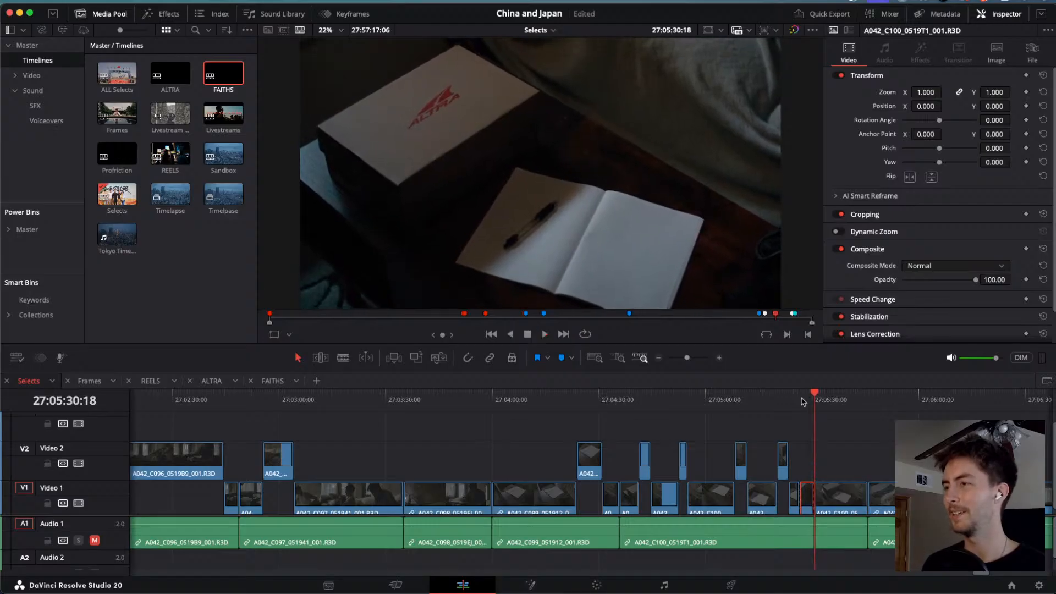
pyautogui.hotkey('alt', 'Up')
# Cut out the fourth move in clip A042_C100, from about 27:05:32 to 27:05:35, and lift it to Video 2.
pyautogui.moveTo(818, 401)
pyautogui.mouseDown()
pyautogui.moveTo(832, 401)
pyautogui.moveTo(817, 395)
pyautogui.mouseUp()
pyautogui.press('l')
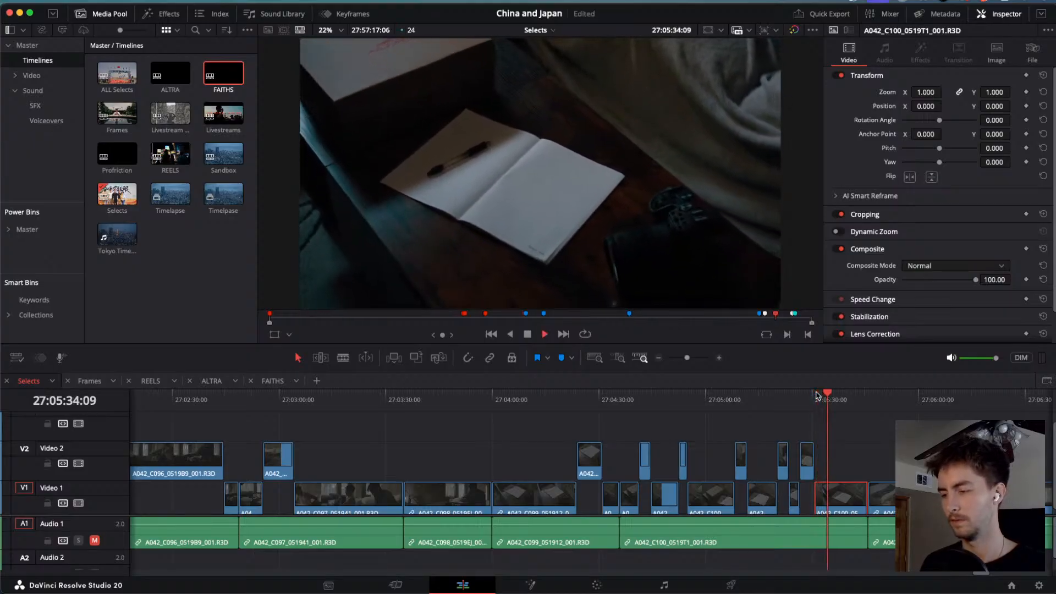
pyautogui.press('j')
pyautogui.press('j')
pyautogui.press('k')
pyautogui.press('super+b')
pyautogui.press('l')
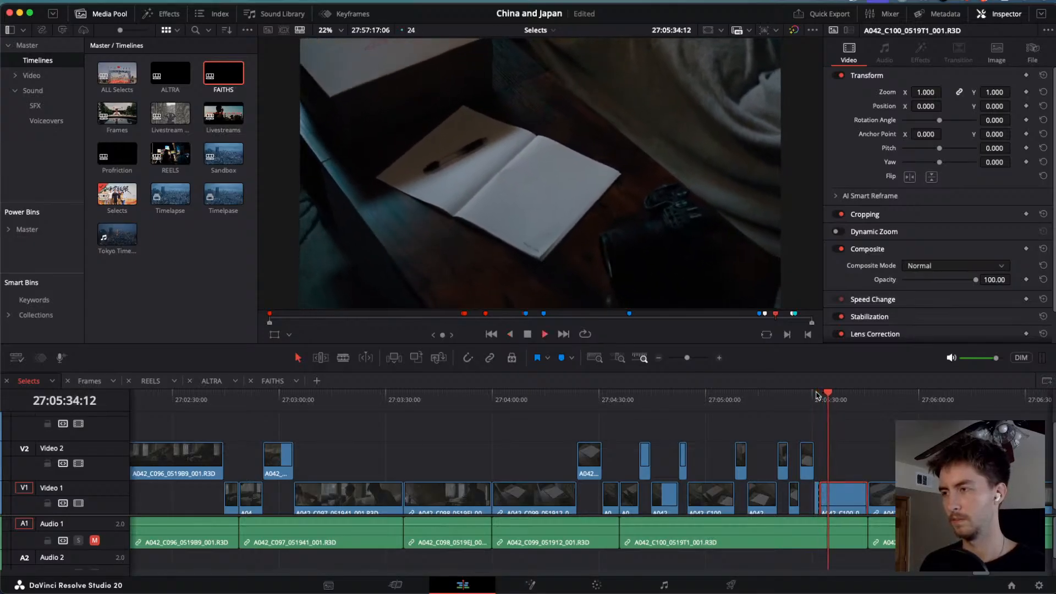
pyautogui.press('k')
pyautogui.press('super+b')
pyautogui.hotkey('alt', 'Up')
# Isolate the short box-and-notebook move in clip A042_C100 from about 27:05:37 to 27:05:39 and lift it to Video 2.
pyautogui.press('l')
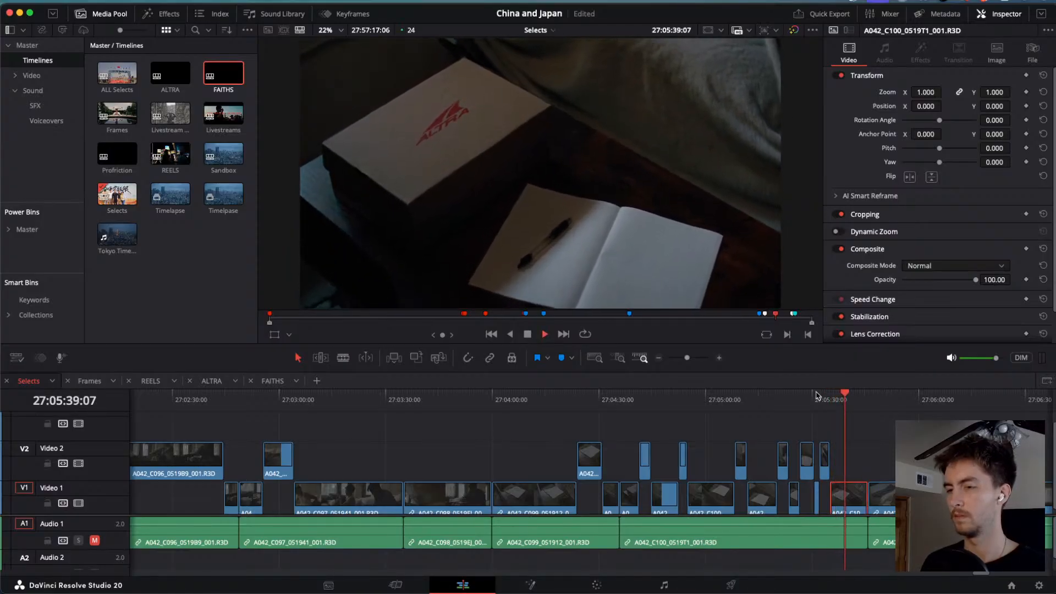
pyautogui.press('j')
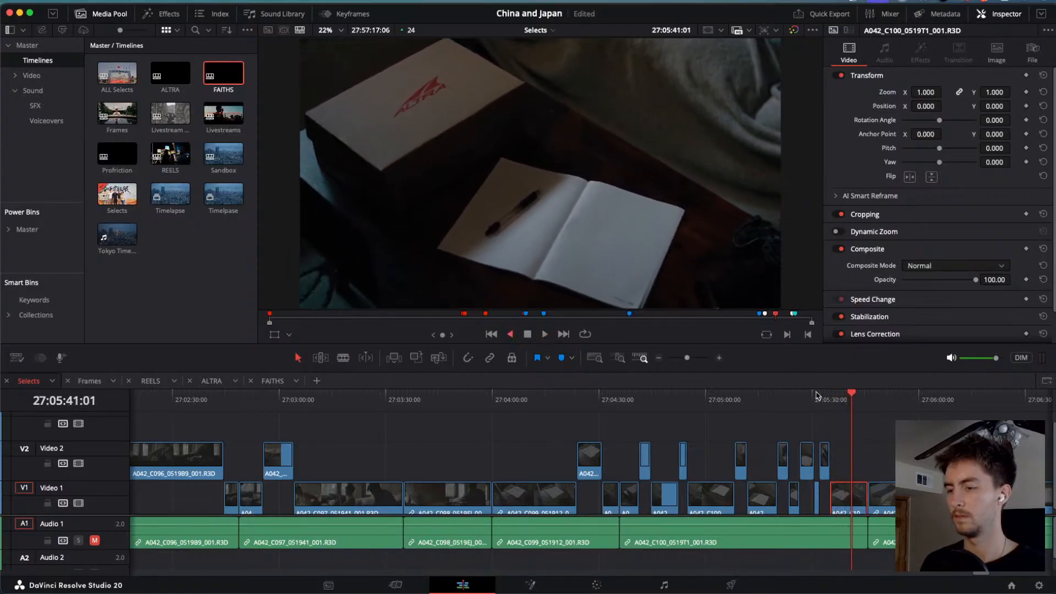
pyautogui.press('j')
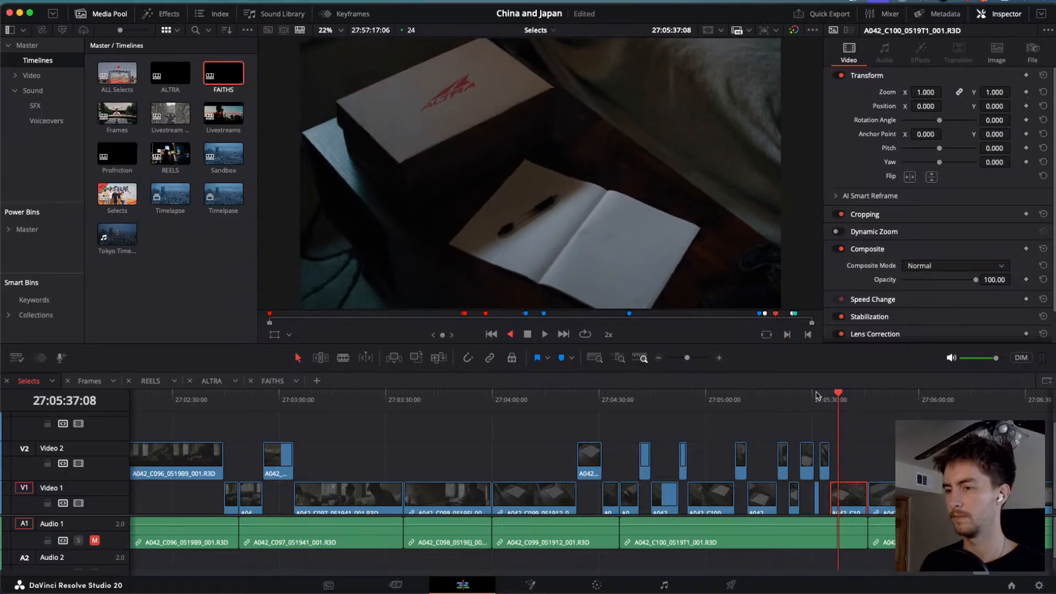
pyautogui.press('l')
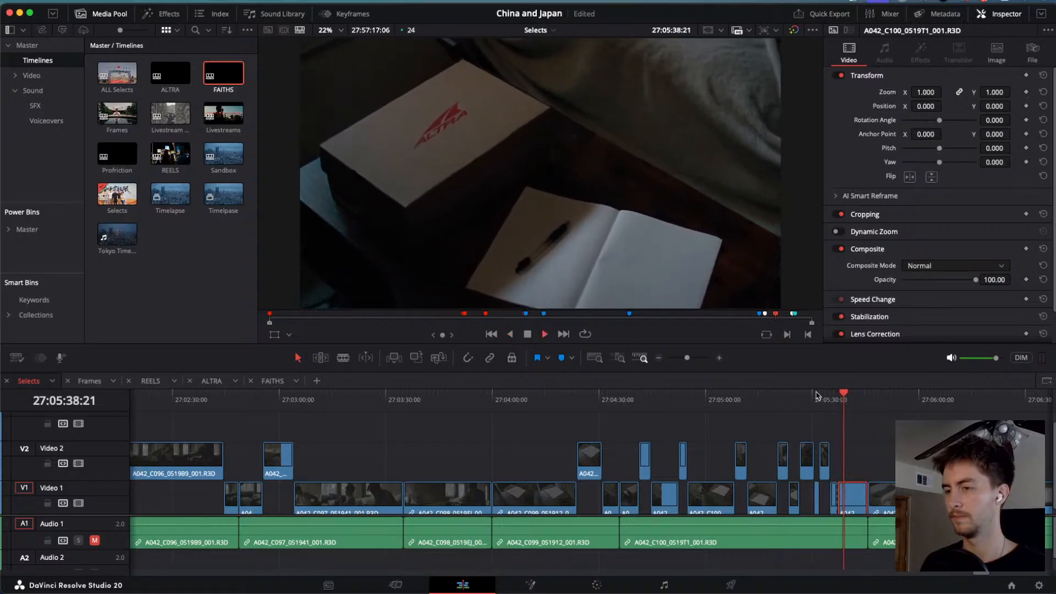
pyautogui.press('l')
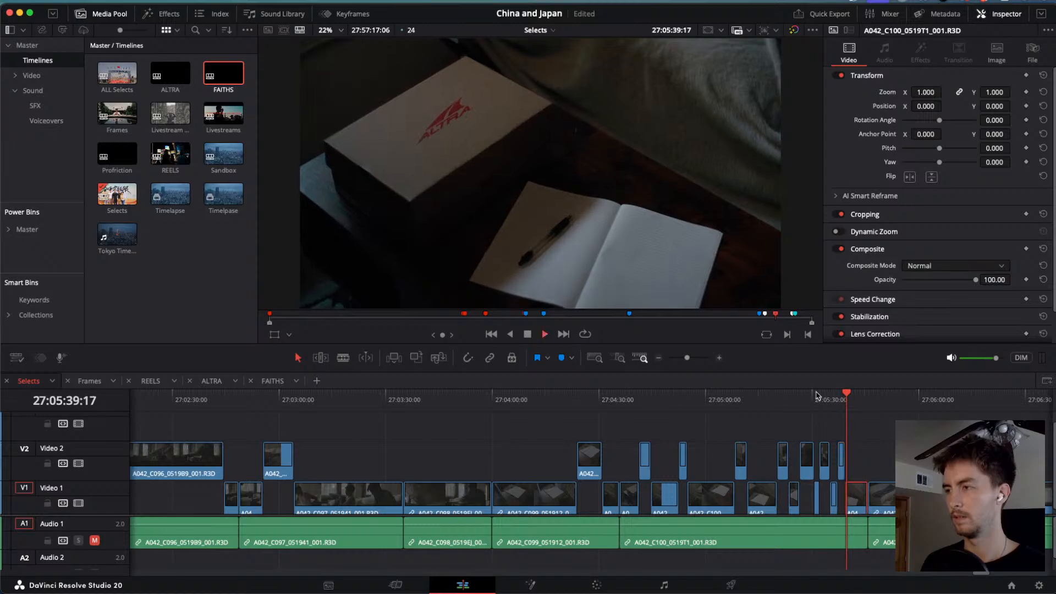
# Isolate the last move of clip A042_C100, ending at 27:05:44:10, and lift it to Video 2.
pyautogui.press('j')
pyautogui.press('l')
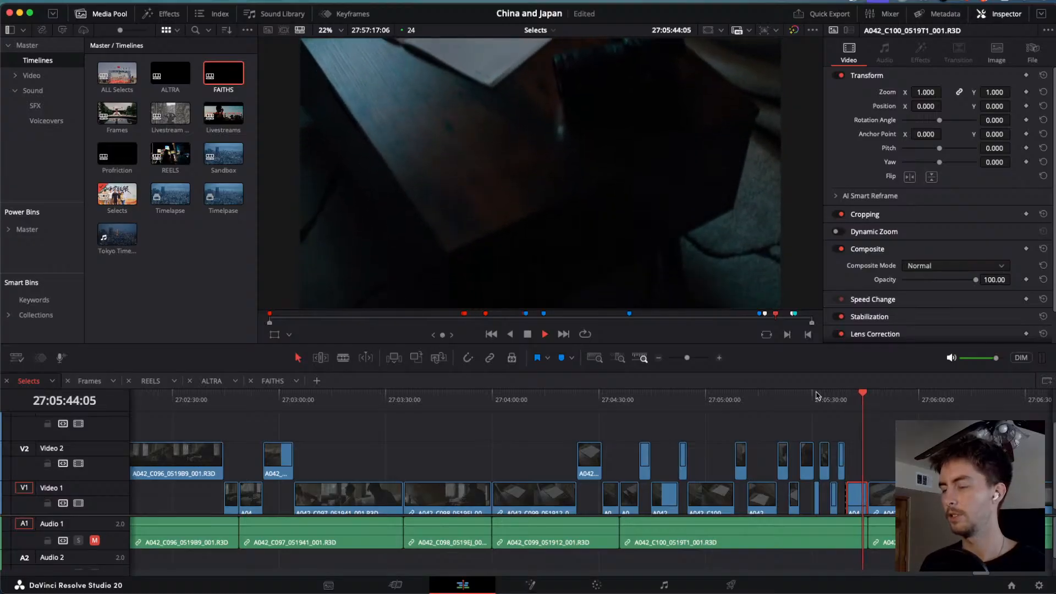
pyautogui.press('k')
pyautogui.hotkey('alt', 'Up')
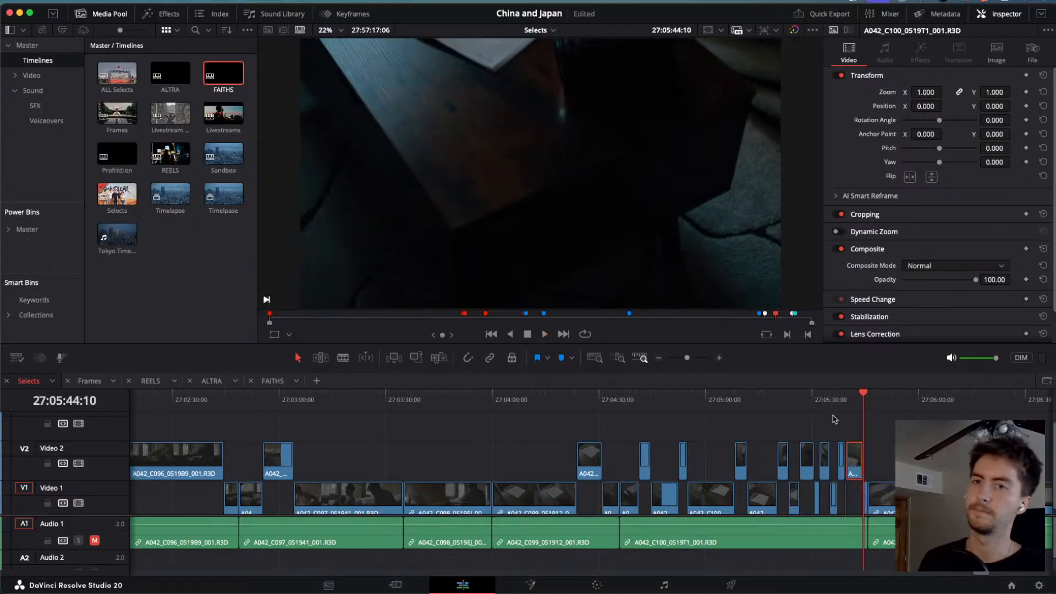
# Review the opening of clip A042_C101 and split it at about 27:05:51 to mark the start of its first move.
pyautogui.hscroll(5, 833, 454)
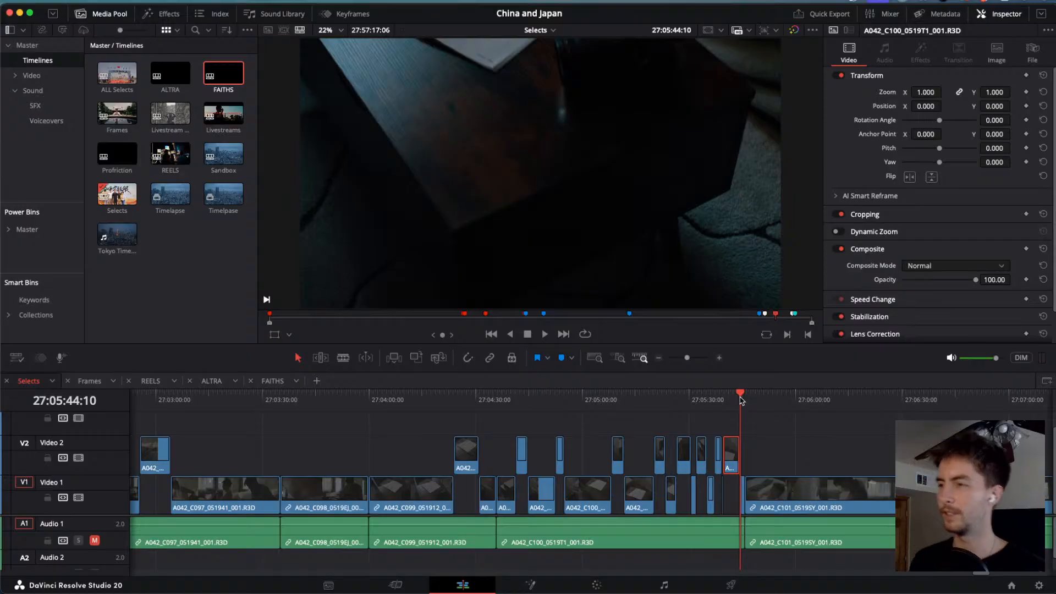
pyautogui.moveTo(742, 401); pyautogui.dragTo(761, 404)
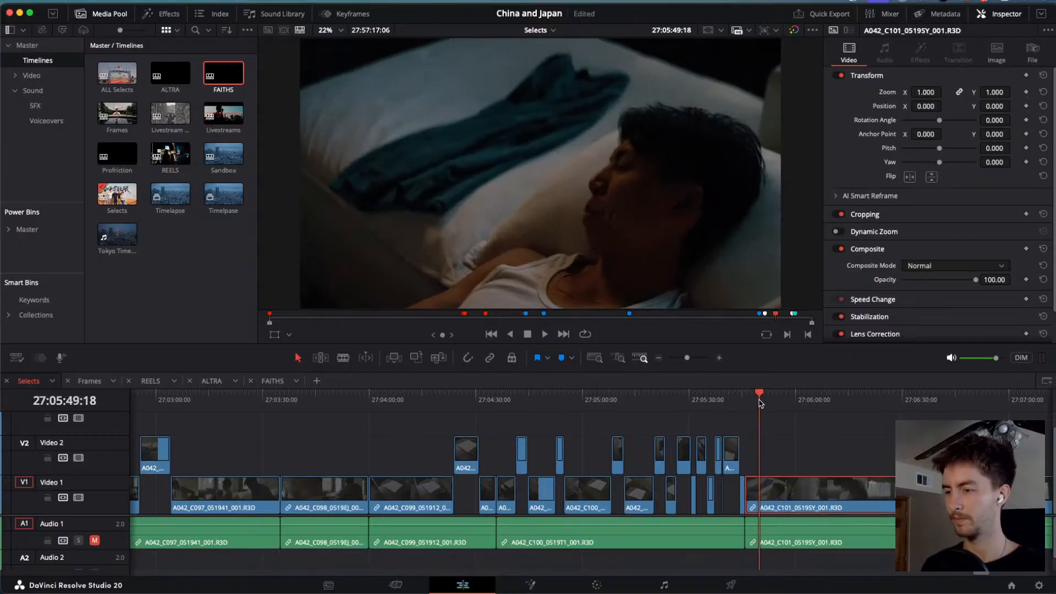
pyautogui.press('l')
pyautogui.press('l')
pyautogui.press('l')
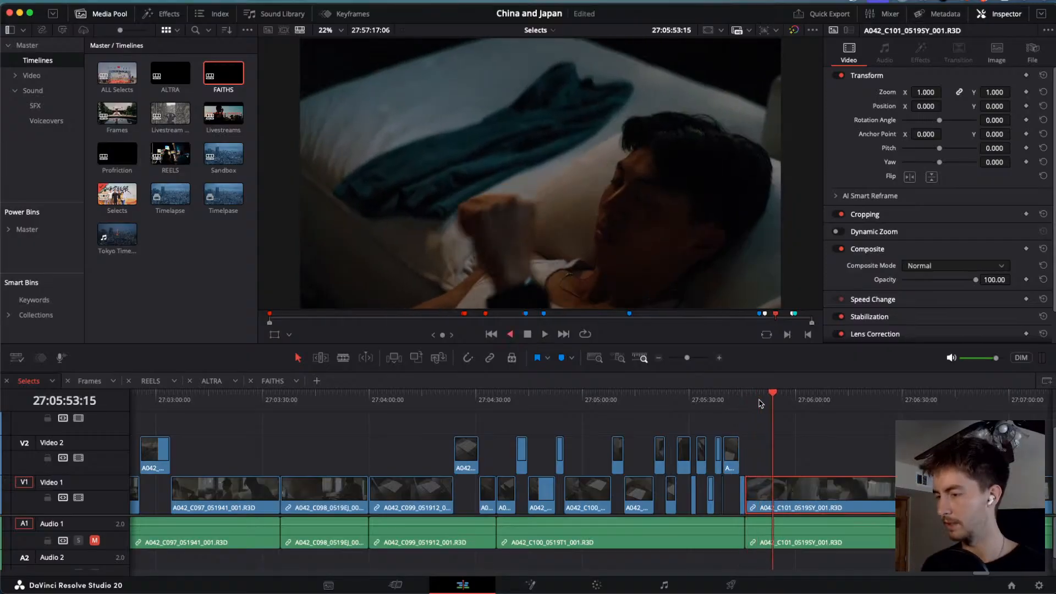
pyautogui.press('j')
pyautogui.press('j')
pyautogui.press('super+b')
pyautogui.press('l')
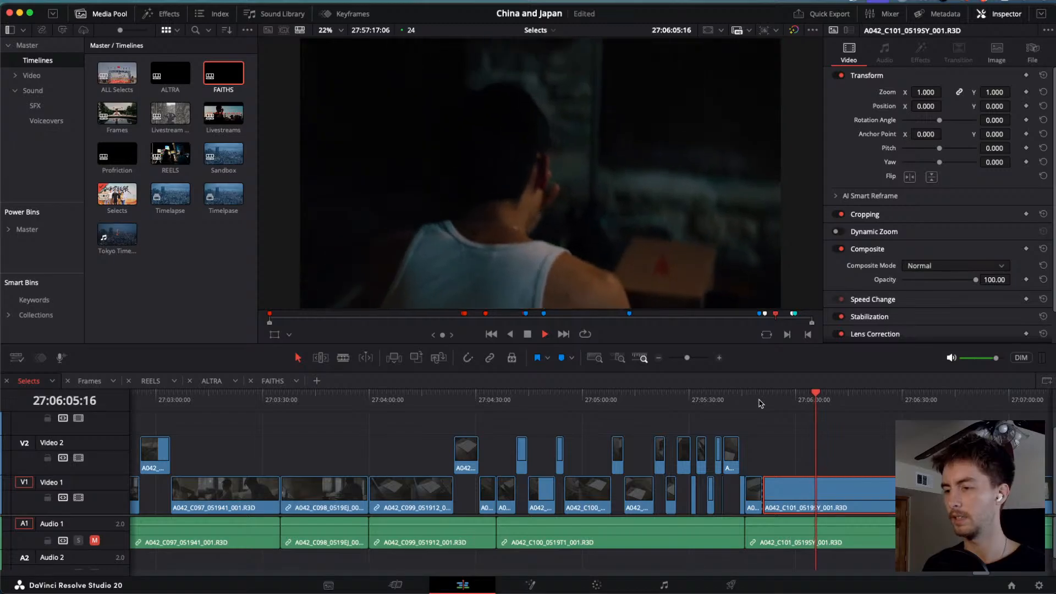
# Split clip A042_C101 again at 27:06:01:01 and lift the section before this cut to Video 2.
pyautogui.press('j')
pyautogui.press('j')
pyautogui.press('j')
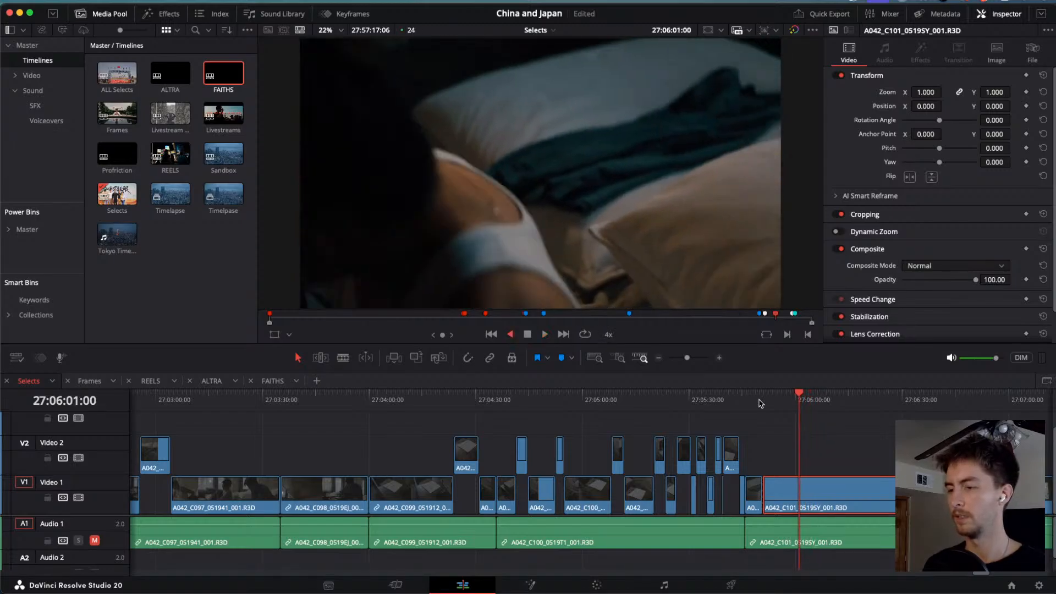
pyautogui.press('l')
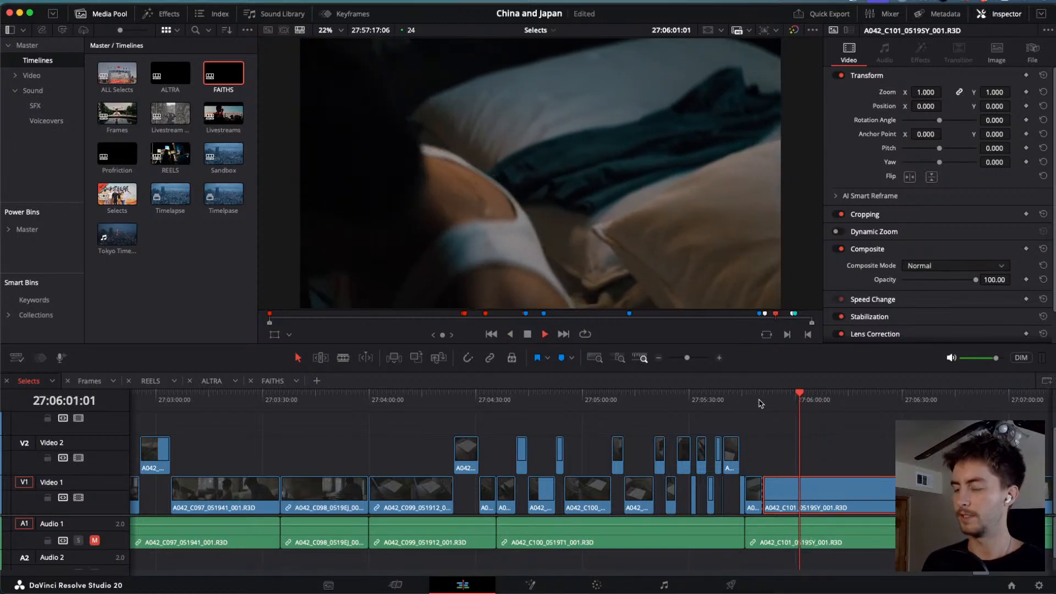
pyautogui.press('k')
pyautogui.press('super+b')
pyautogui.hotkey('alt', 'Up')
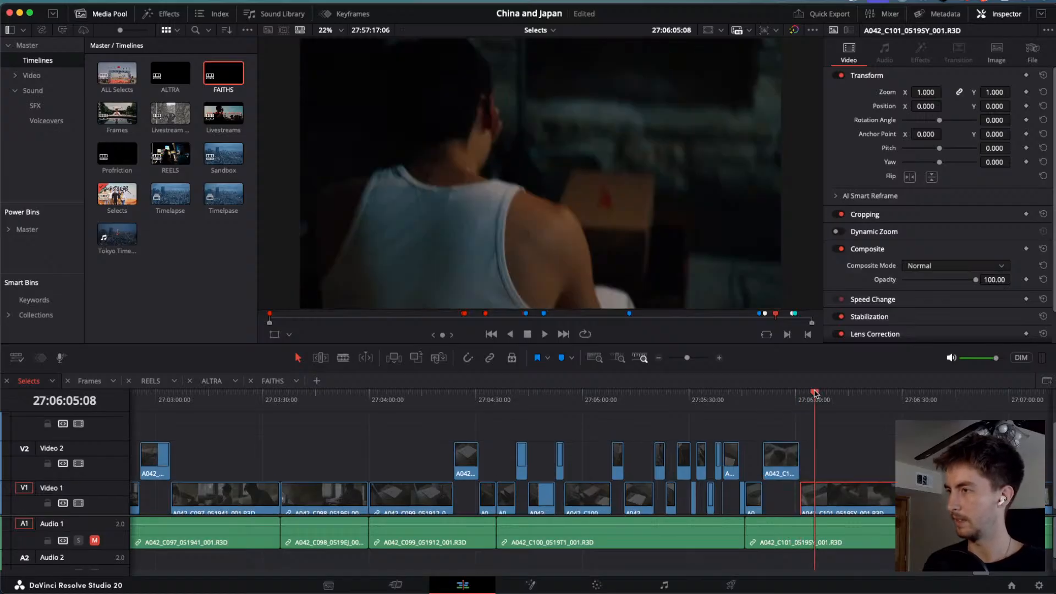
# Cut out the second move in clip A042_C101, from about 27:06:13 to 27:06:20:11, and lift it to Video 2.
pyautogui.moveTo(814, 393); pyautogui.dragTo(845, 406)
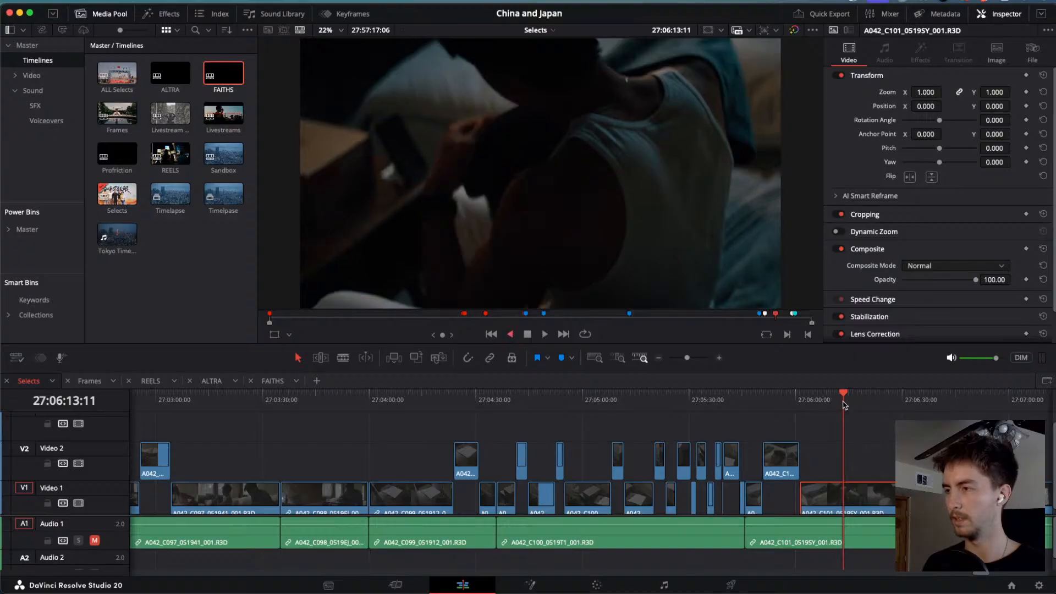
pyautogui.press('space')
pyautogui.press('super+b')
pyautogui.press('space')
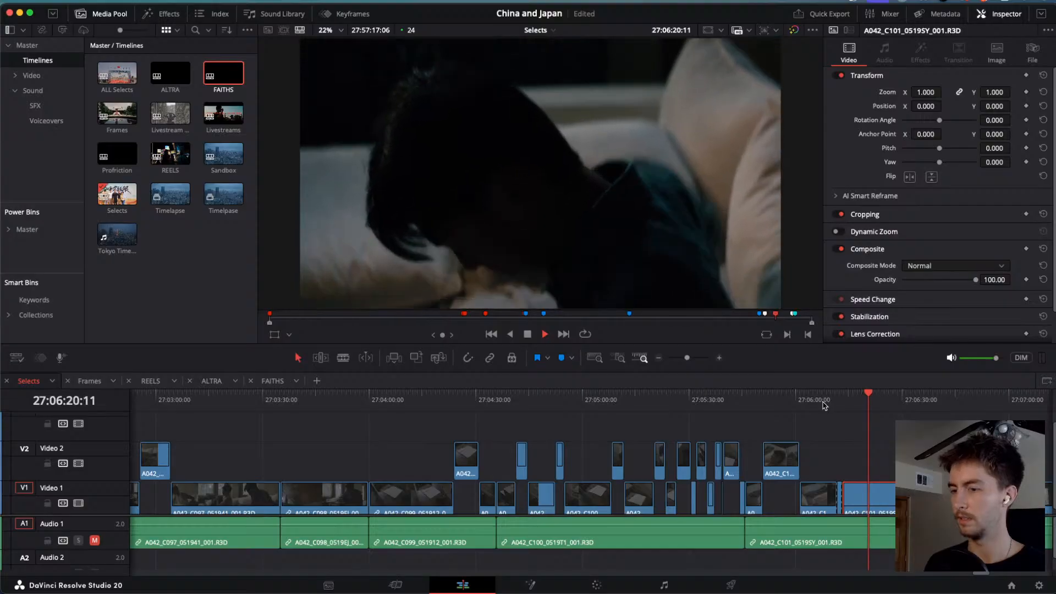
pyautogui.press('j')
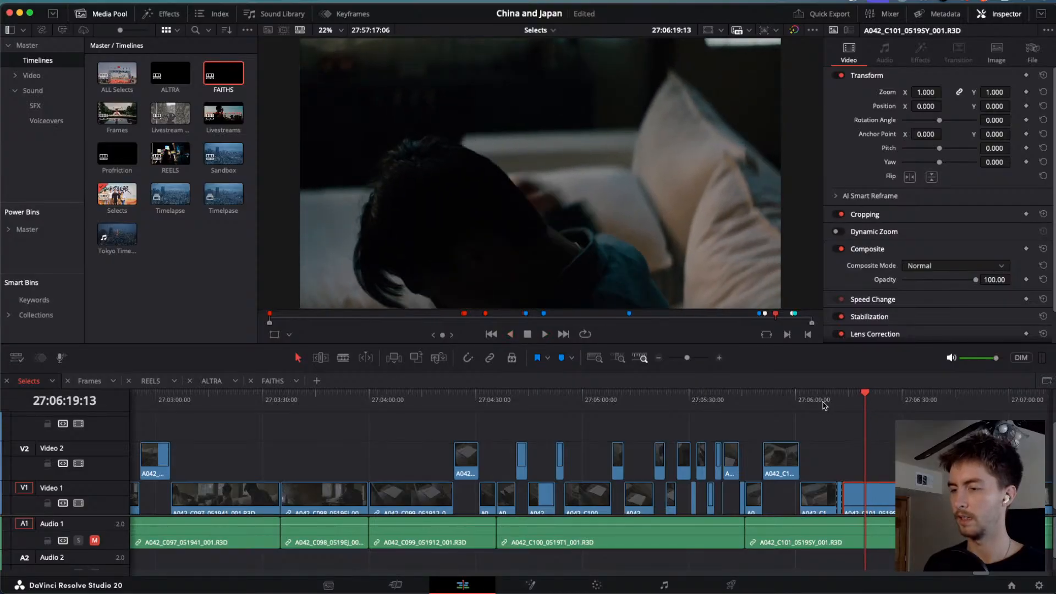
pyautogui.press('space')
pyautogui.hotkey('ctrl', 'b')
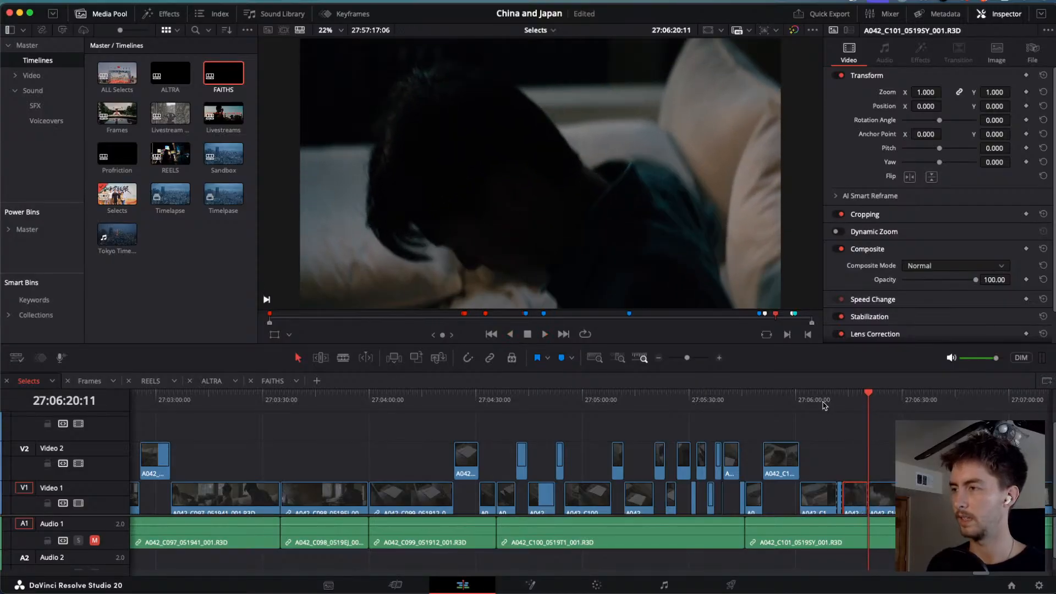
pyautogui.hotkey('alt', 'Up')
# Isolate the short head-in-hand move in clip A042_C101, from about 27:06:22 to 27:06:24, and lift it to Video 2.
pyautogui.press('space')
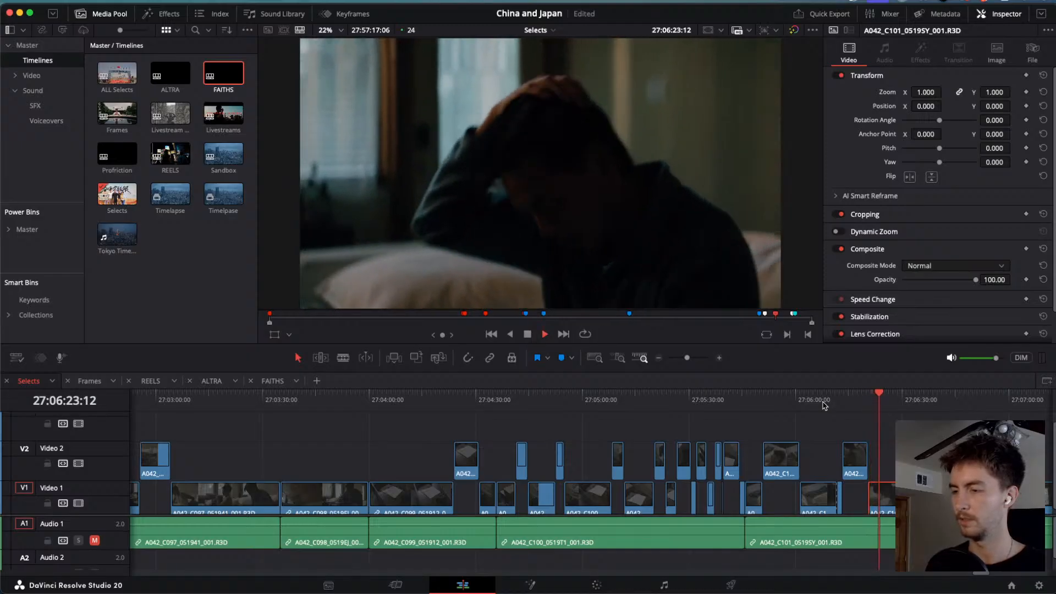
pyautogui.press('space')
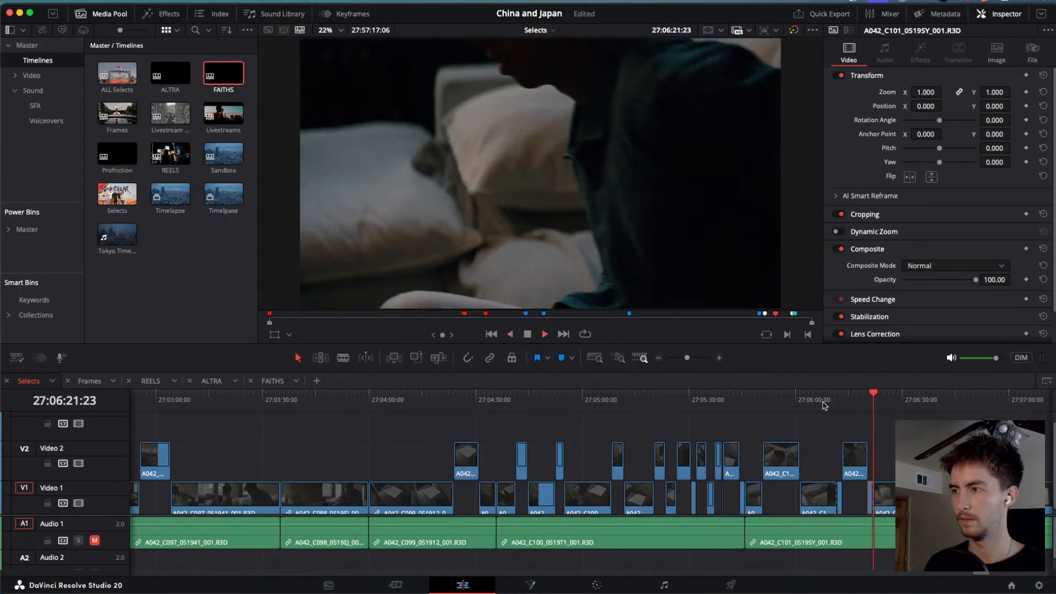
pyautogui.press('space')
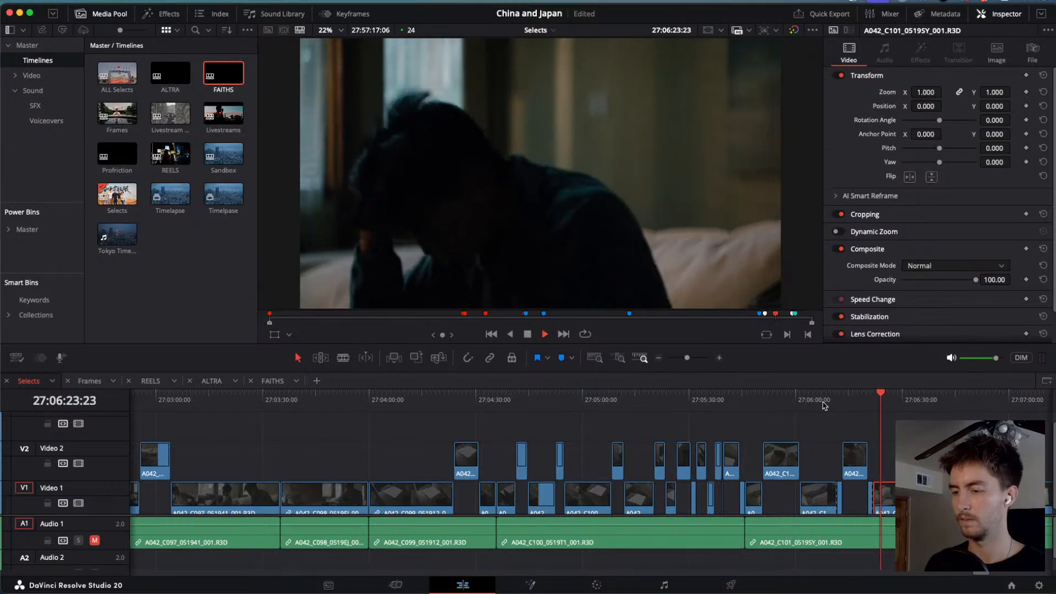
pyautogui.hotkey('alt', 'Up')
# Cut out the fourth move in clip A042_C101, from about 27:06:25:14 to 27:06:34:10, and lift it to Video 2.
pyautogui.press('l')
pyautogui.press('l')
pyautogui.press('l')
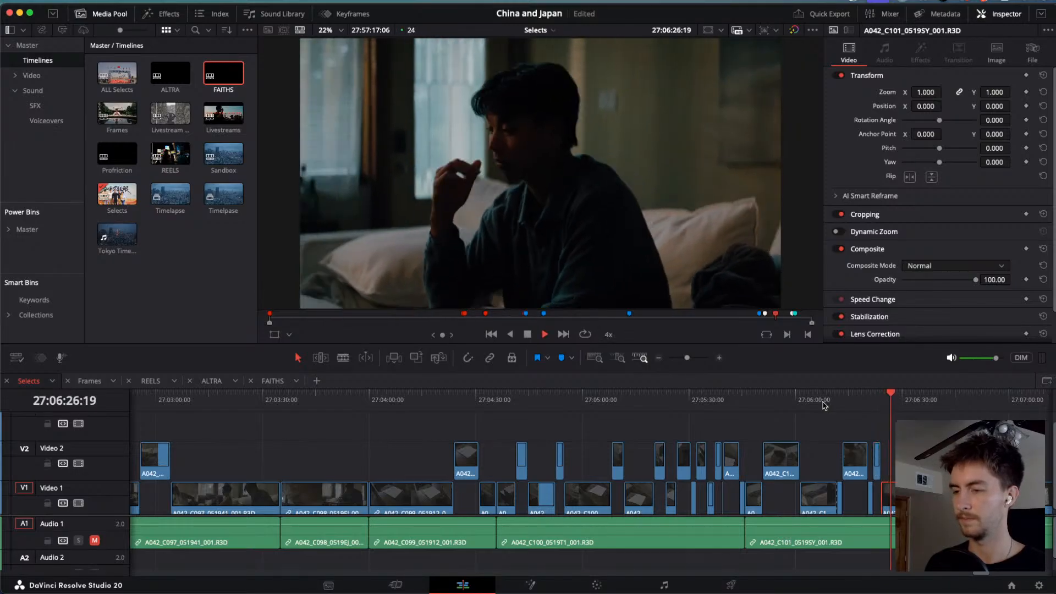
pyautogui.press('j')
pyautogui.press('l')
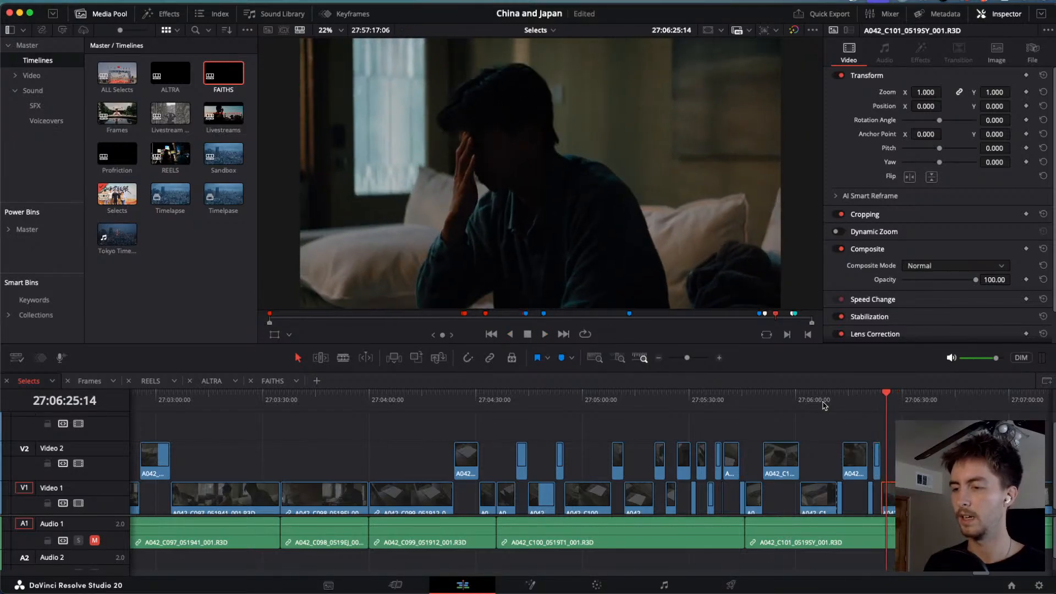
pyautogui.press('j')
pyautogui.press('k')
pyautogui.press('l')
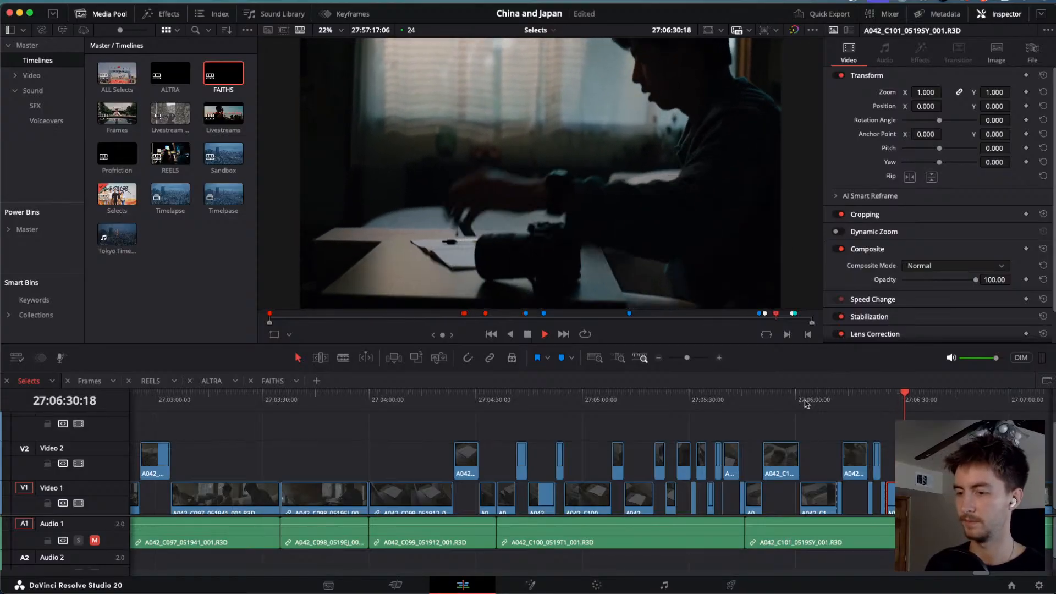
pyautogui.press('j')
pyautogui.press('j')
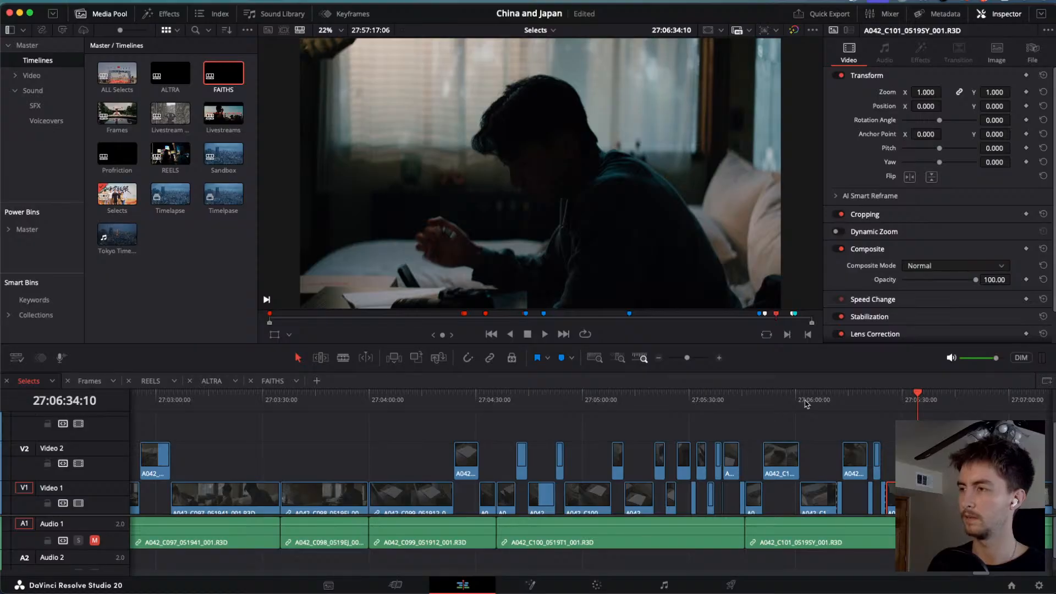
pyautogui.hotkey('alt', 'Up')
# Review the remaining end of clip A042_C101, and split clip A042_C102 at 27:06:43:03 on the window silhouette shot.
pyautogui.scroll(-1, 855, 445)
pyautogui.hscroll(4, 854, 445)
pyautogui.click(814, 409)
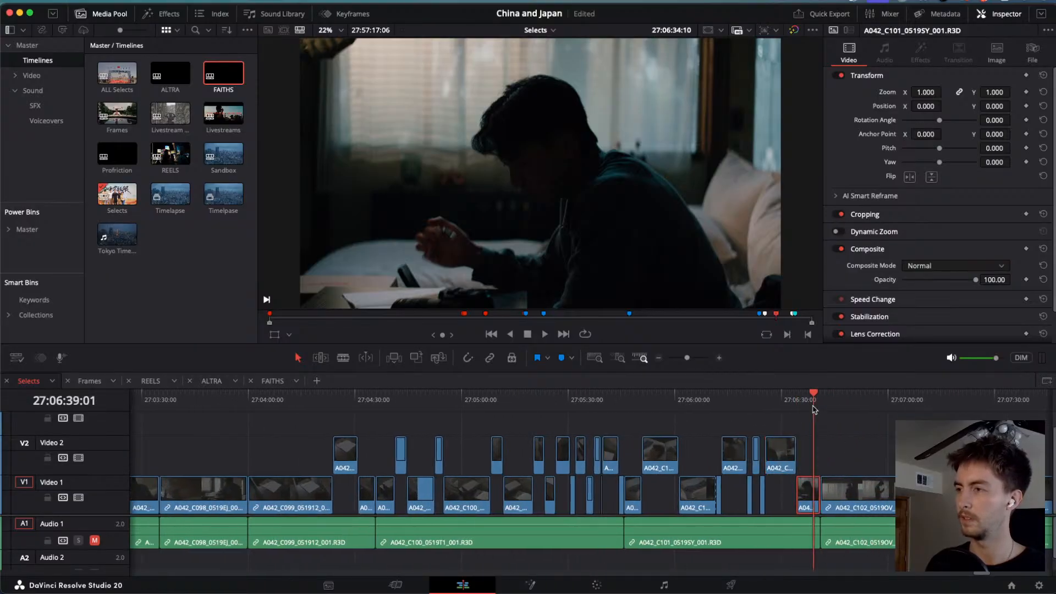
pyautogui.moveTo(814, 409); pyautogui.dragTo(794, 407)
pyautogui.press('space')
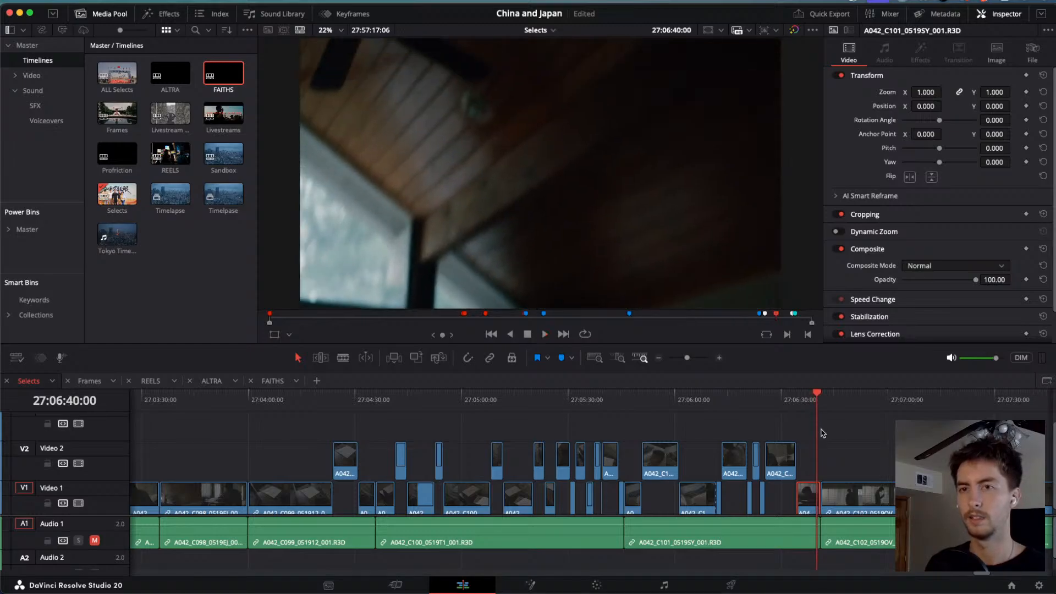
pyautogui.hscroll(5, 822, 433)
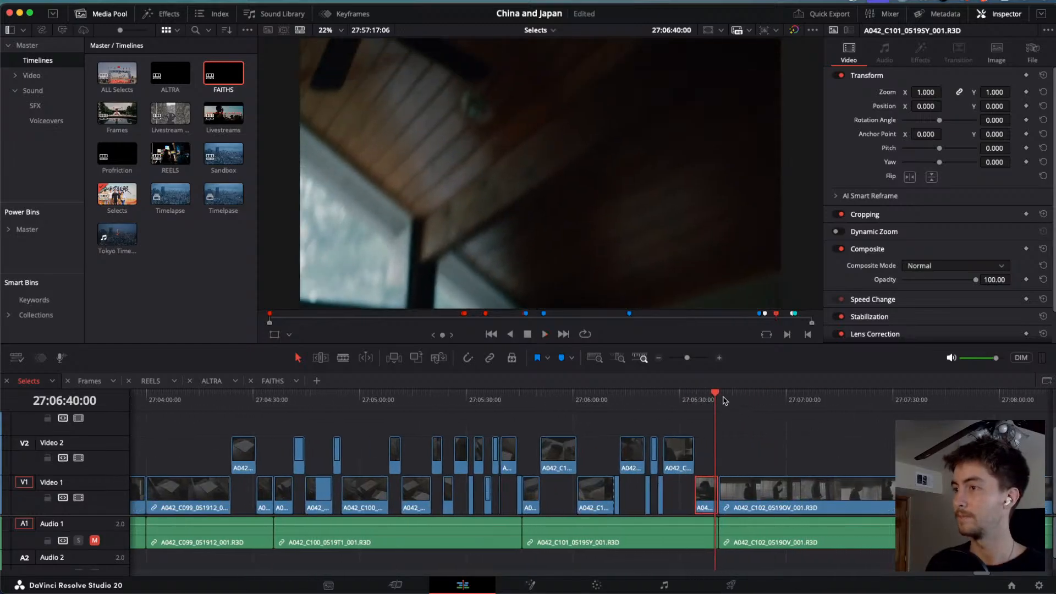
pyautogui.moveTo(723, 397); pyautogui.dragTo(727, 397)
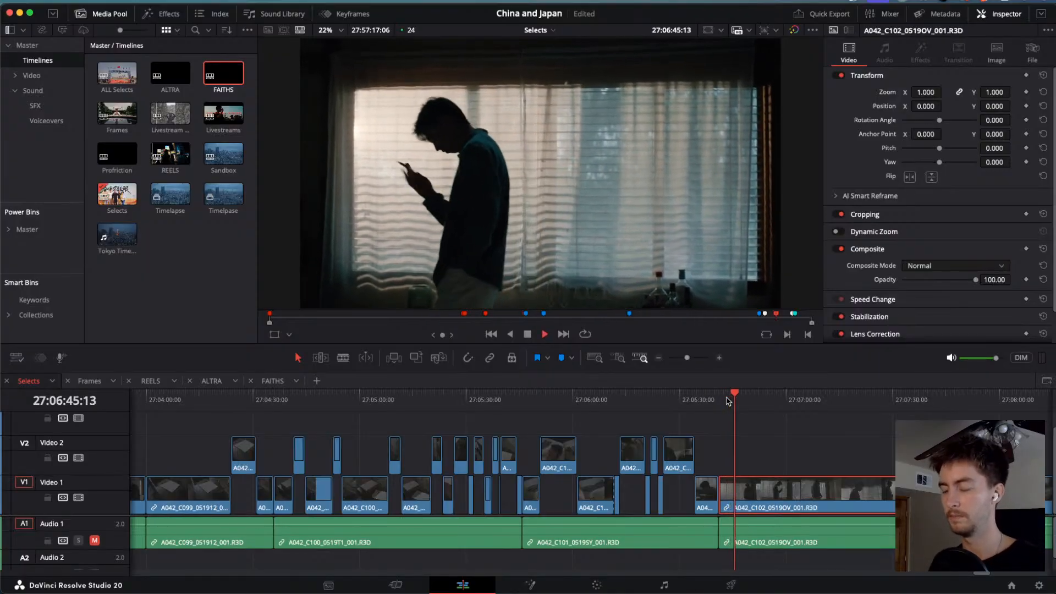
pyautogui.moveTo(729, 401); pyautogui.dragTo(726, 394)
pyautogui.press('super+b')
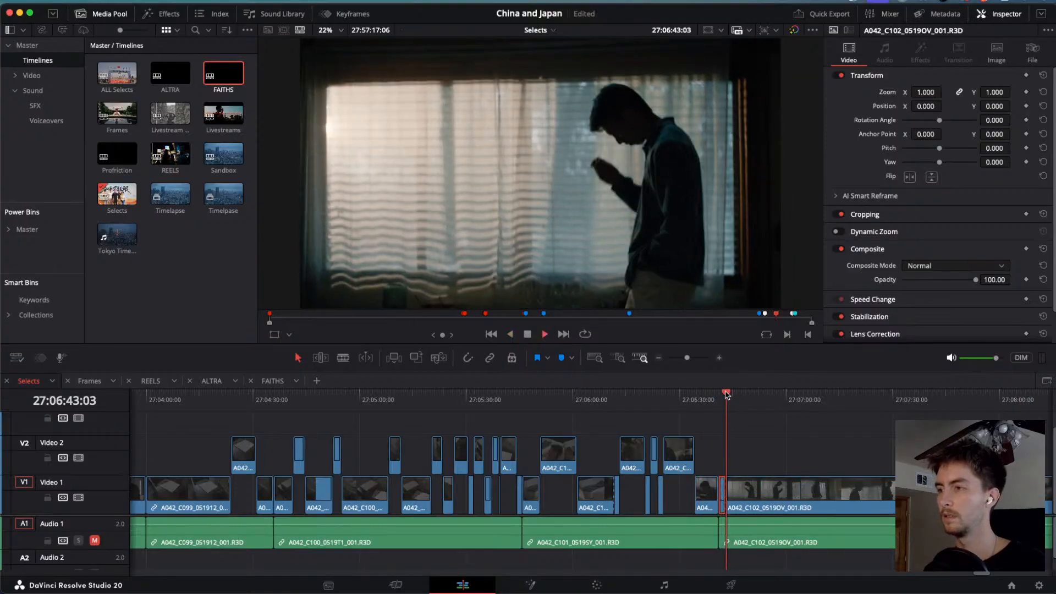
# Split clip A042_C102 again at about 27:06:56 and lift the silhouette section before this cut to Video 2.
pyautogui.press('space')
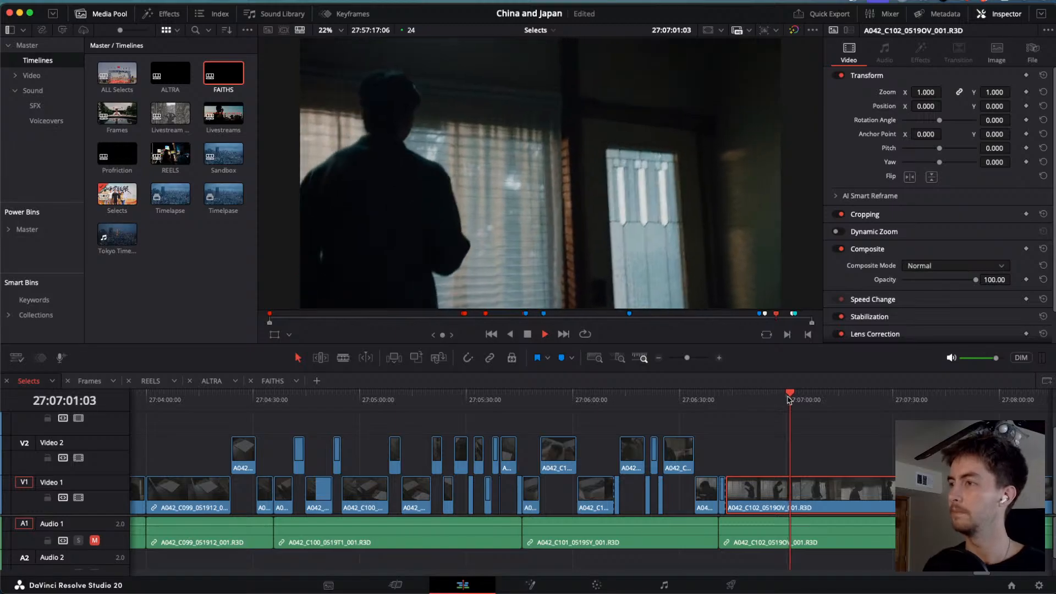
pyautogui.moveTo(794, 394)
pyautogui.mouseDown()
pyautogui.moveTo(748, 401)
pyautogui.moveTo(798, 400)
pyautogui.mouseUp()
pyautogui.press('super+b')
pyautogui.press('space')
pyautogui.hotkey('alt', 'Up')
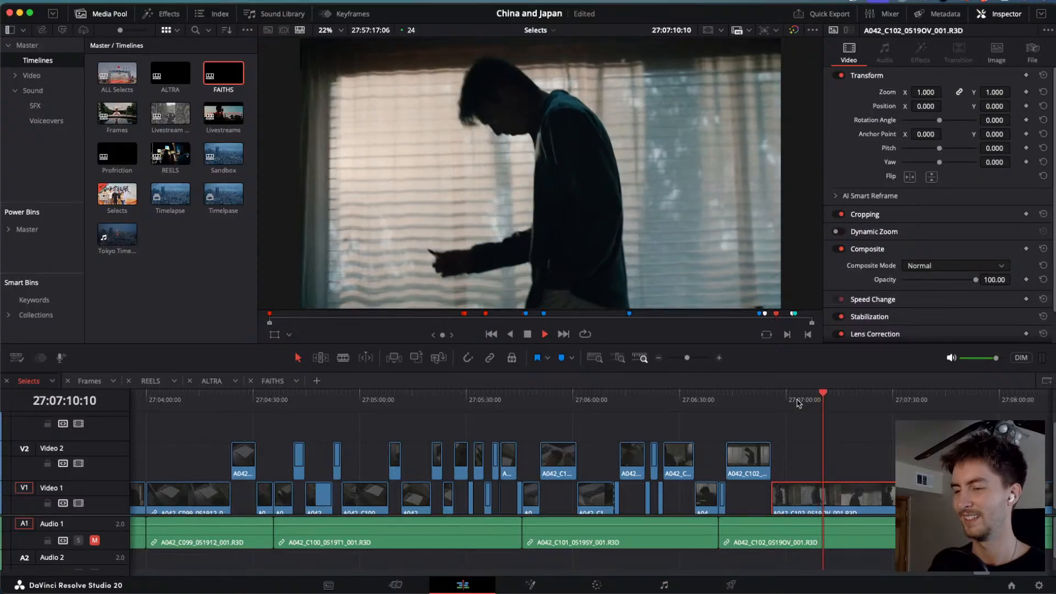
# Cut out the second move in clip A042_C102, from about 27:07:06 to 27:07:17:22, and lift it to Video 2.
pyautogui.press('j')
pyautogui.press('j')
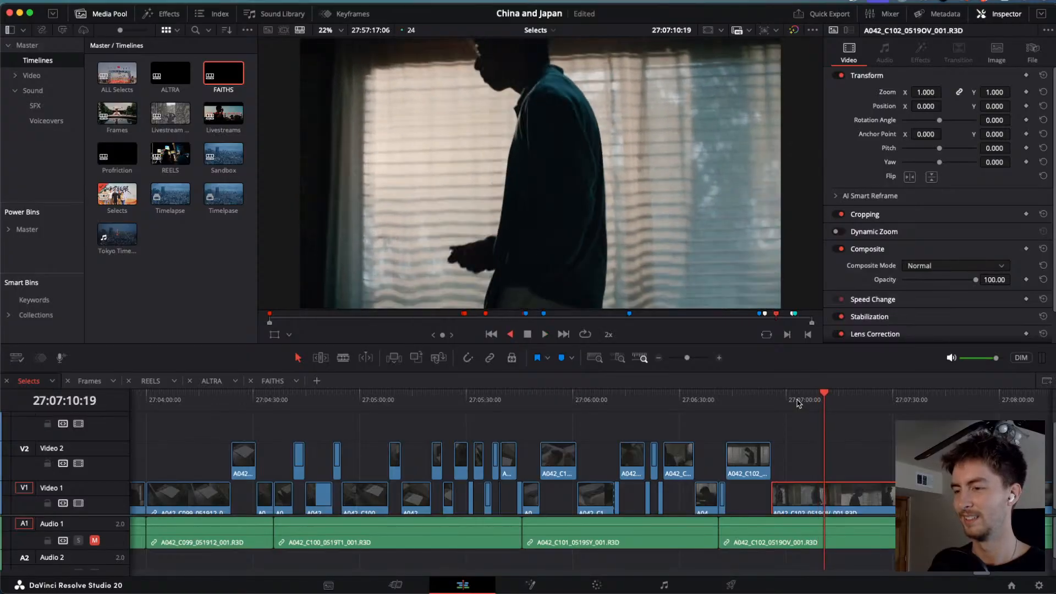
pyautogui.press('j')
pyautogui.press('l')
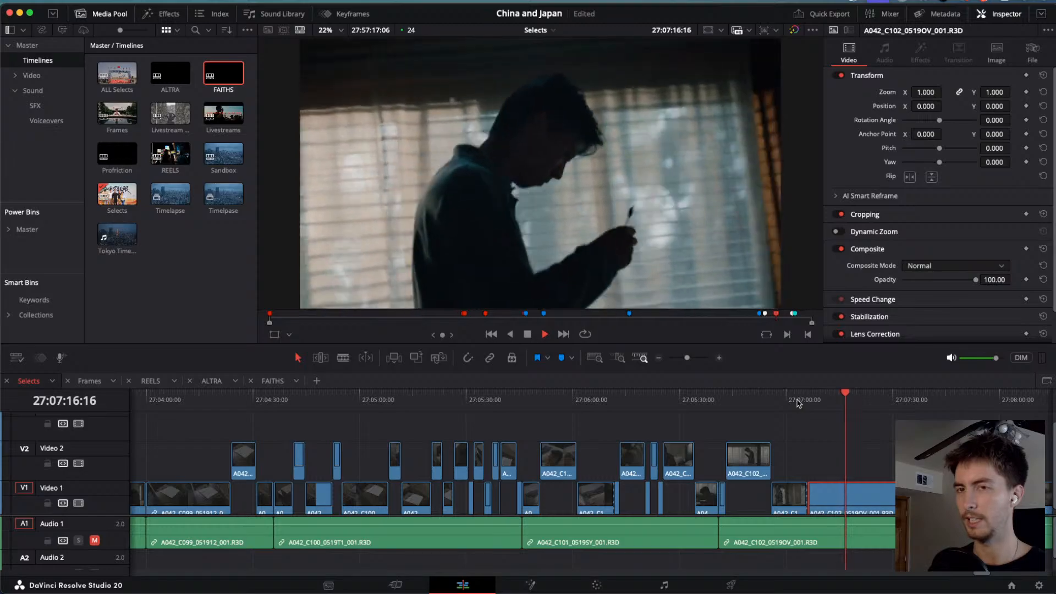
pyautogui.press('super+b')
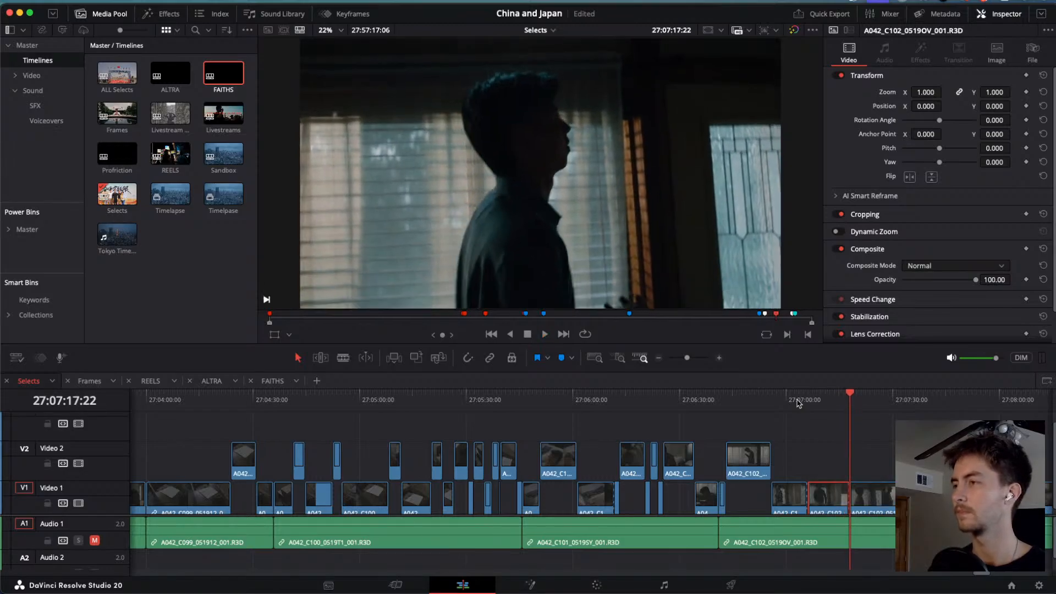
pyautogui.hotkey('alt', 'Up')
# Cut out the third move in clip A042_C102, from about 27:07:22 to 27:07:25:12, and lift it to Video 2.
pyautogui.press('space')
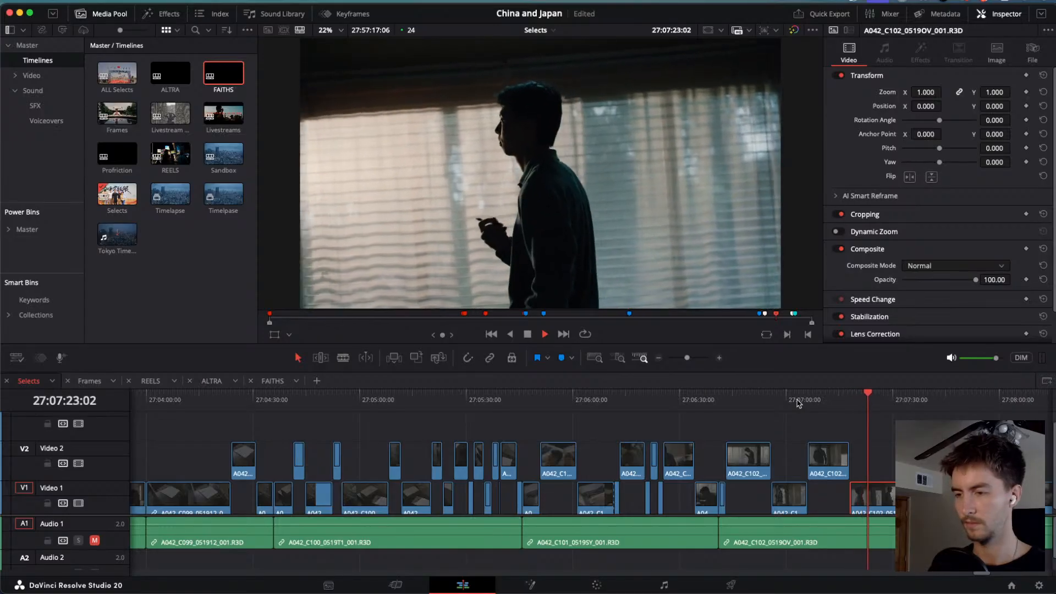
pyautogui.press('j')
pyautogui.press('j')
pyautogui.press('j')
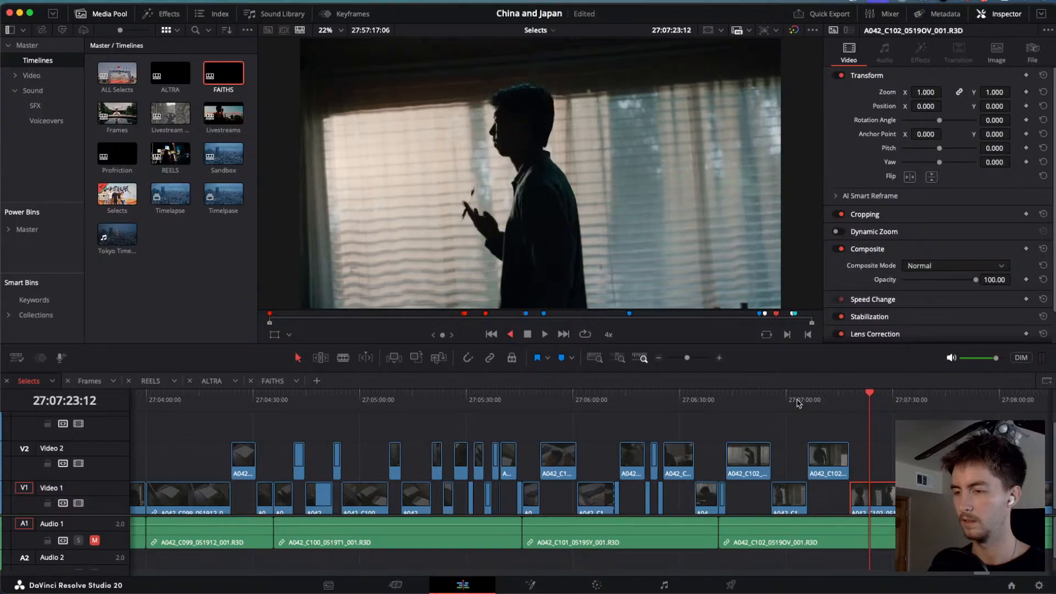
pyautogui.press('space')
pyautogui.press('super+b')
pyautogui.press('space')
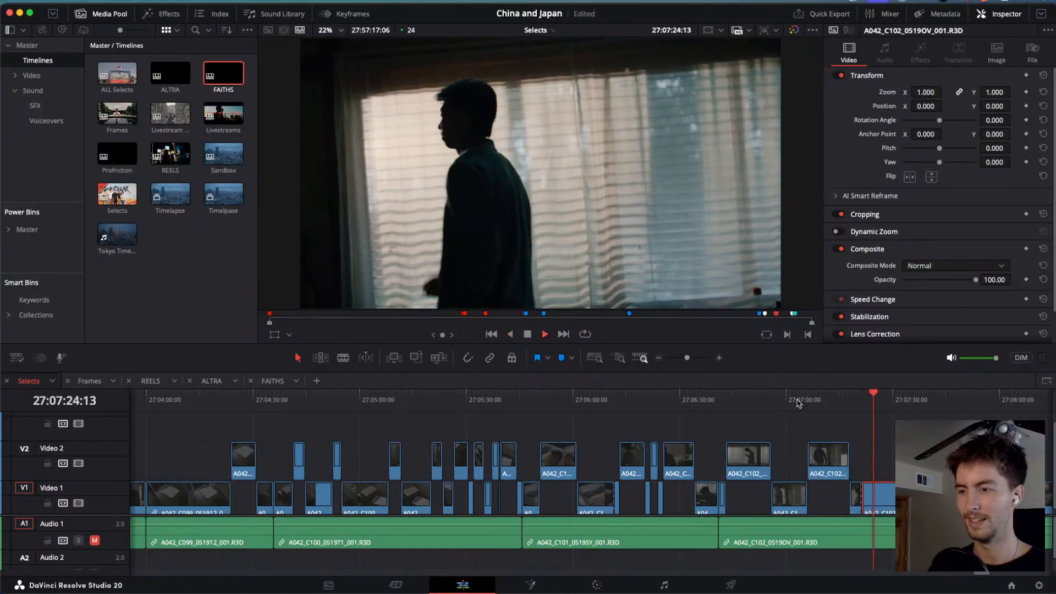
pyautogui.press('j')
pyautogui.press('j')
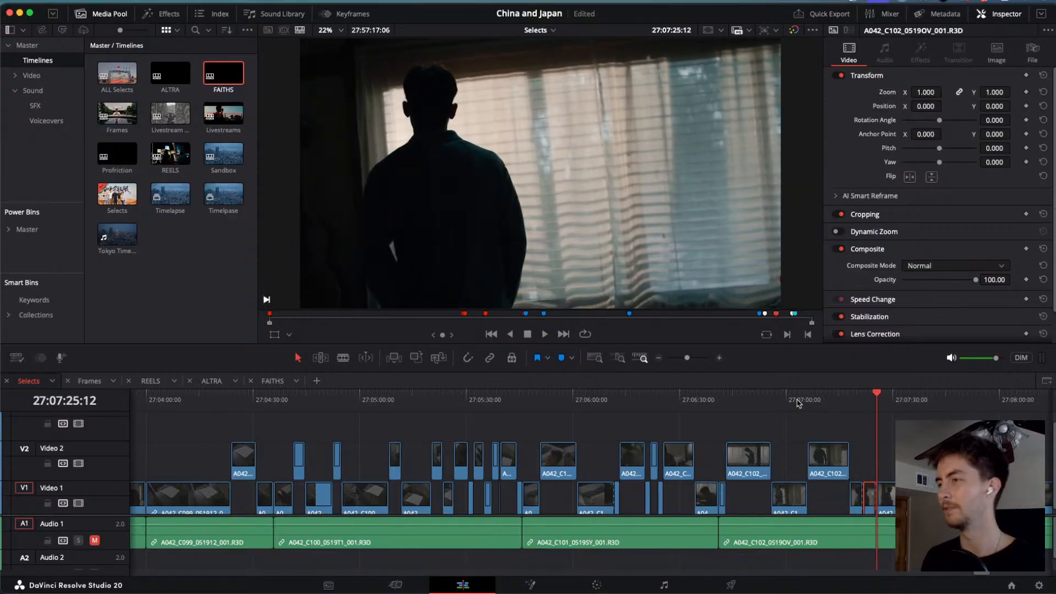
# Isolate the fourth move in clip A042_C102, from about 27:07:27 to 27:07:32, and lift it to Video 2.
pyautogui.press('l')
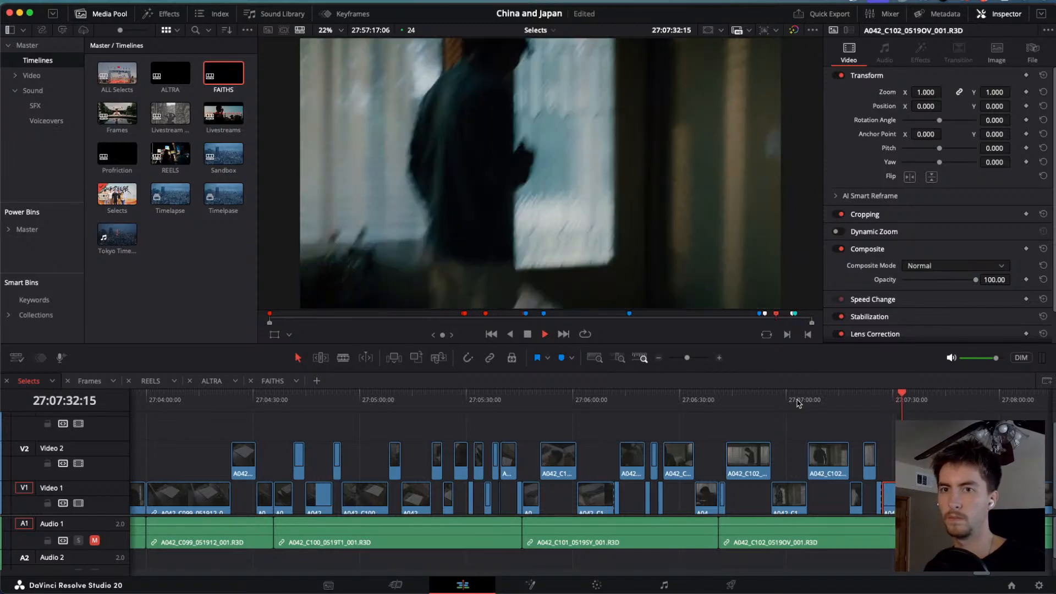
pyautogui.press('j')
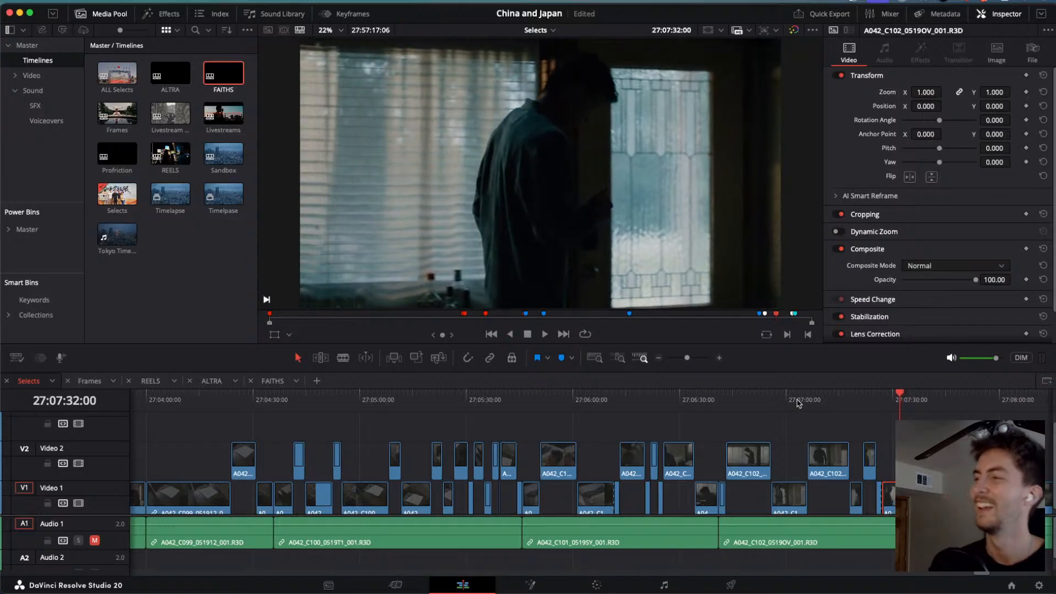
pyautogui.hotkey('alt', 'Up')
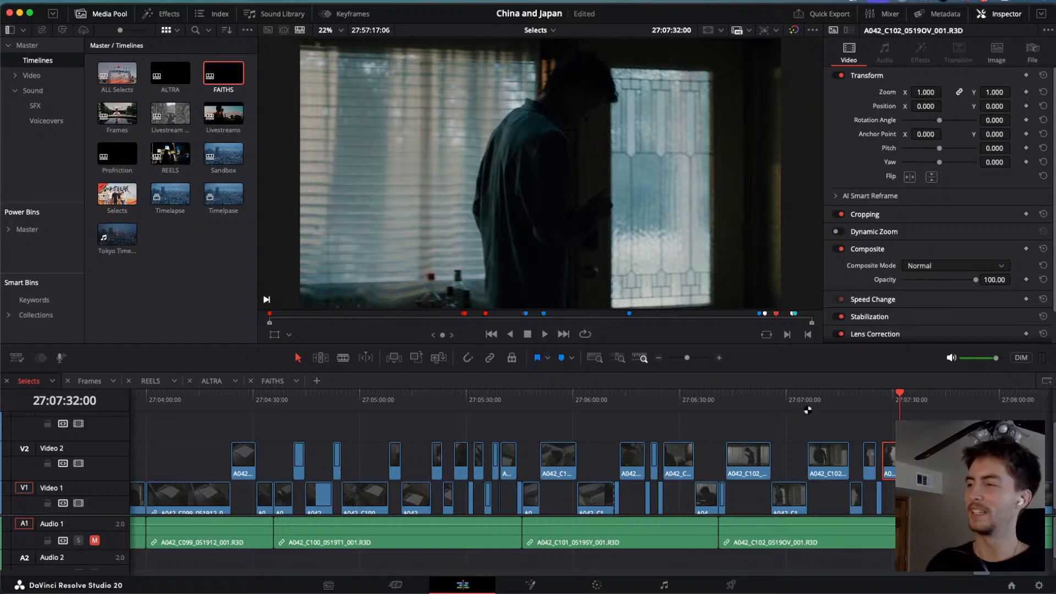
# Split clip A042_C103 at about 27:07:42, where the usable close-up of the face begins.
pyautogui.hscroll(5, 849, 456)
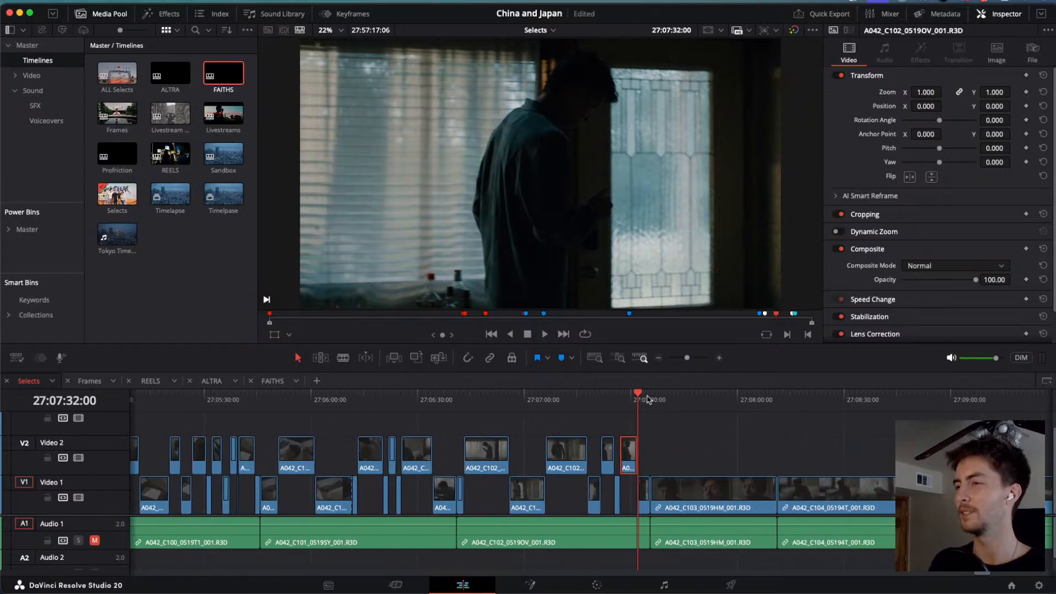
pyautogui.moveTo(648, 399); pyautogui.dragTo(658, 400)
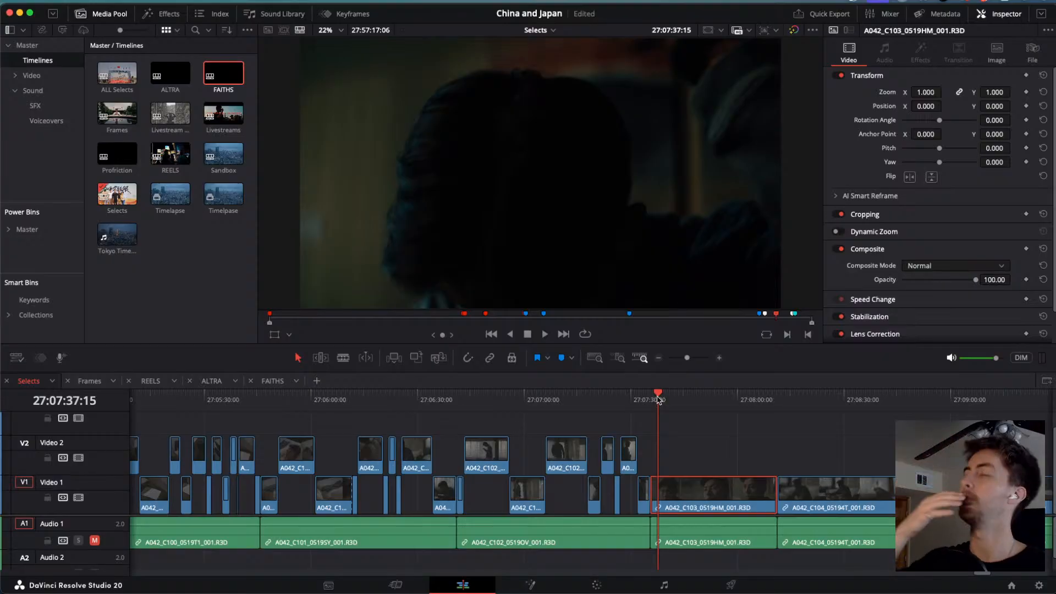
pyautogui.press('l')
pyautogui.press('l')
pyautogui.press('l')
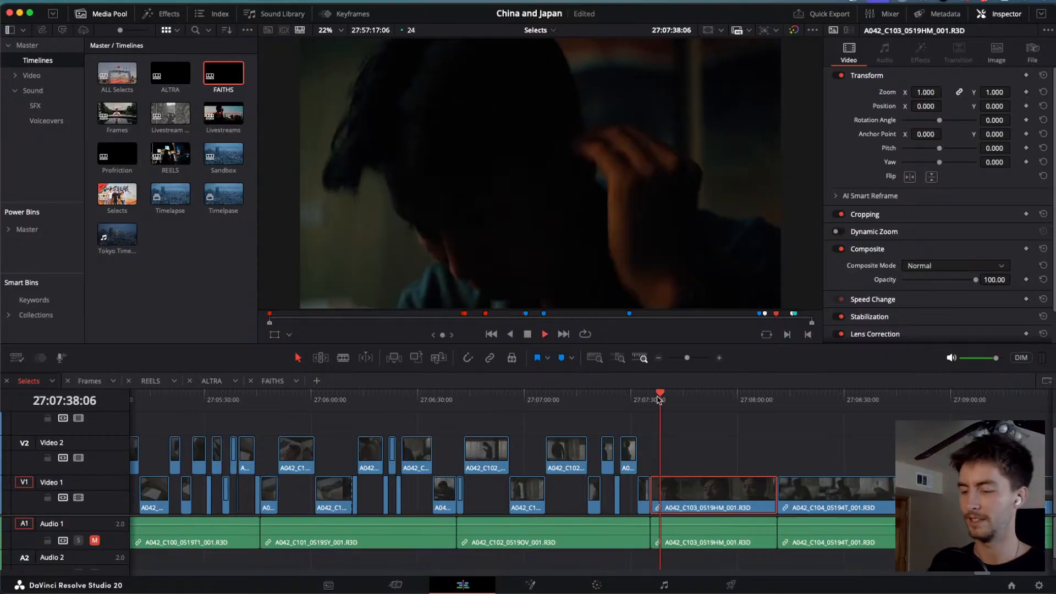
pyautogui.press('j')
pyautogui.press('j')
pyautogui.press('j')
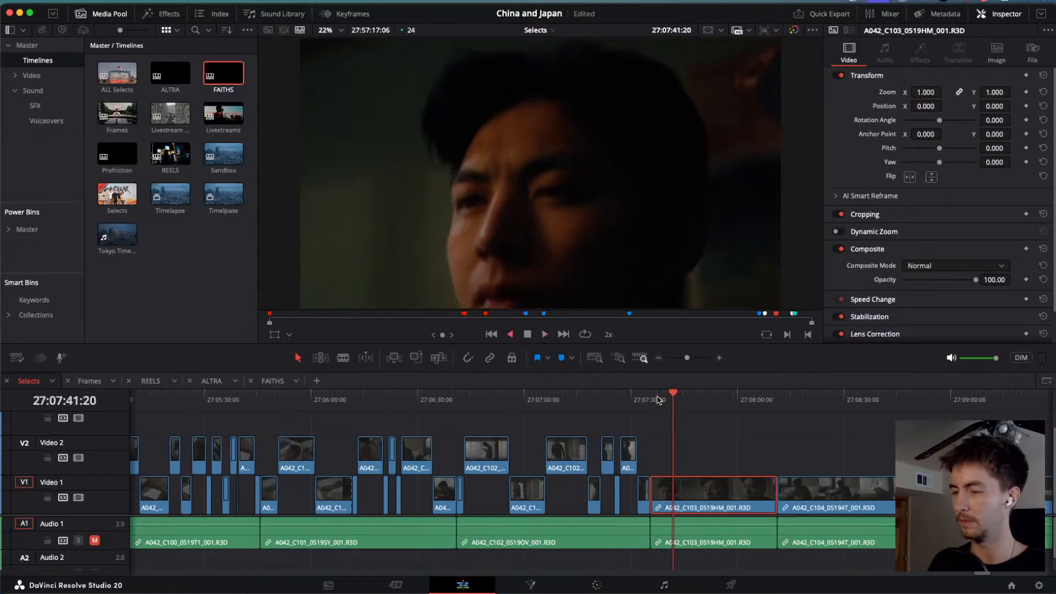
pyautogui.press('l')
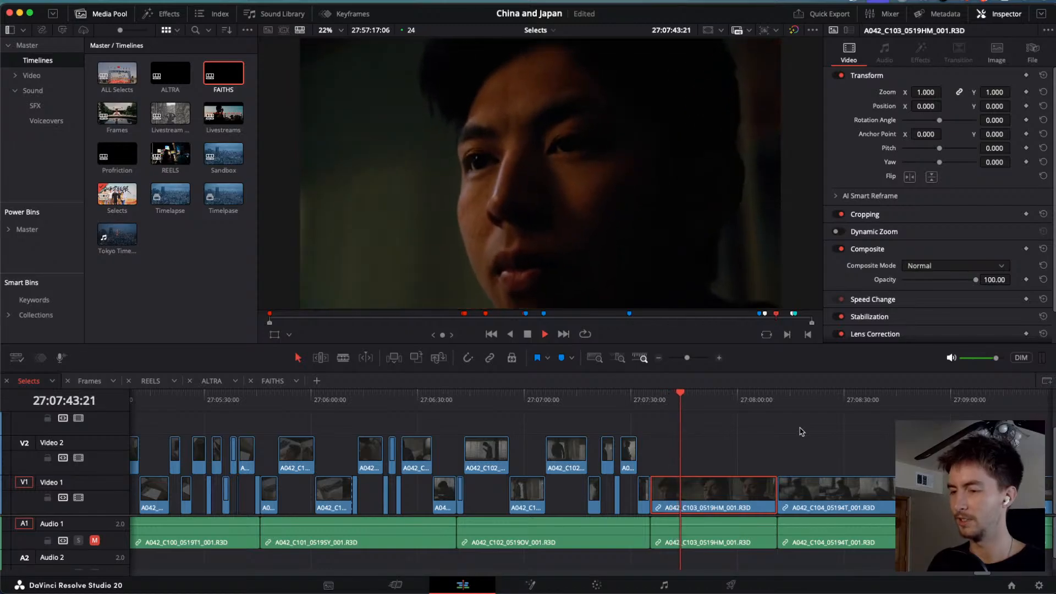
pyautogui.press('j')
pyautogui.press('j')
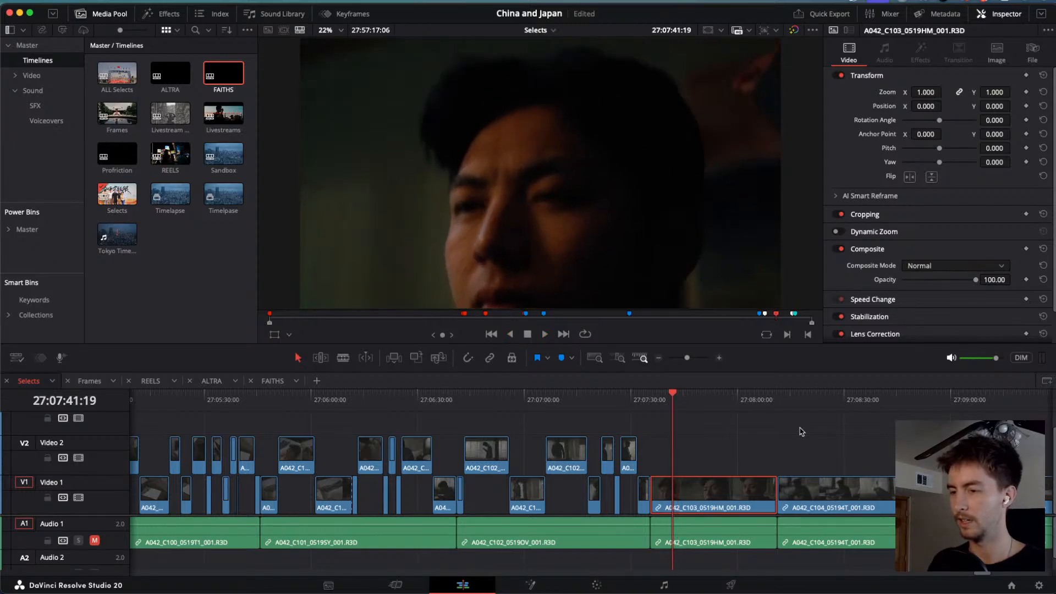
pyautogui.press('l')
pyautogui.press('k')
pyautogui.press('super+b')
# Split clip A042_C103 at 27:07:52:05 and lift the first close-up section before this cut to Video 2.
pyautogui.press('l')
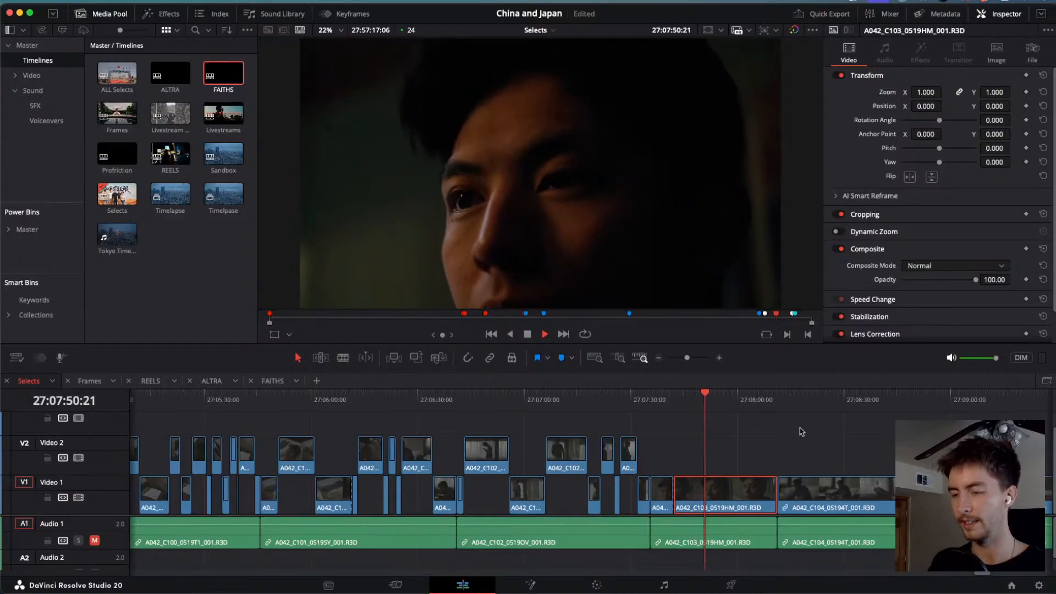
pyautogui.press('space')
pyautogui.press('super+b')
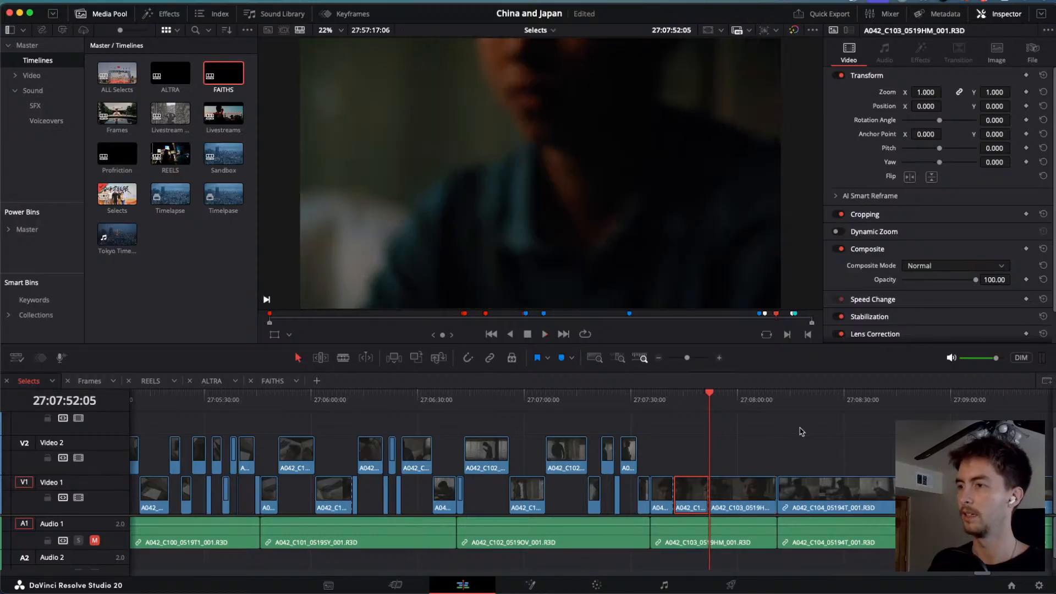
pyautogui.hotkey('alt', 'Up')
# Review the face lighting and performance in the rest of clip A042_C103, around 27:07:57 to 27:08:00.
pyautogui.press('l')
pyautogui.press('l')
pyautogui.press('l')
pyautogui.press('space')
pyautogui.press('space')
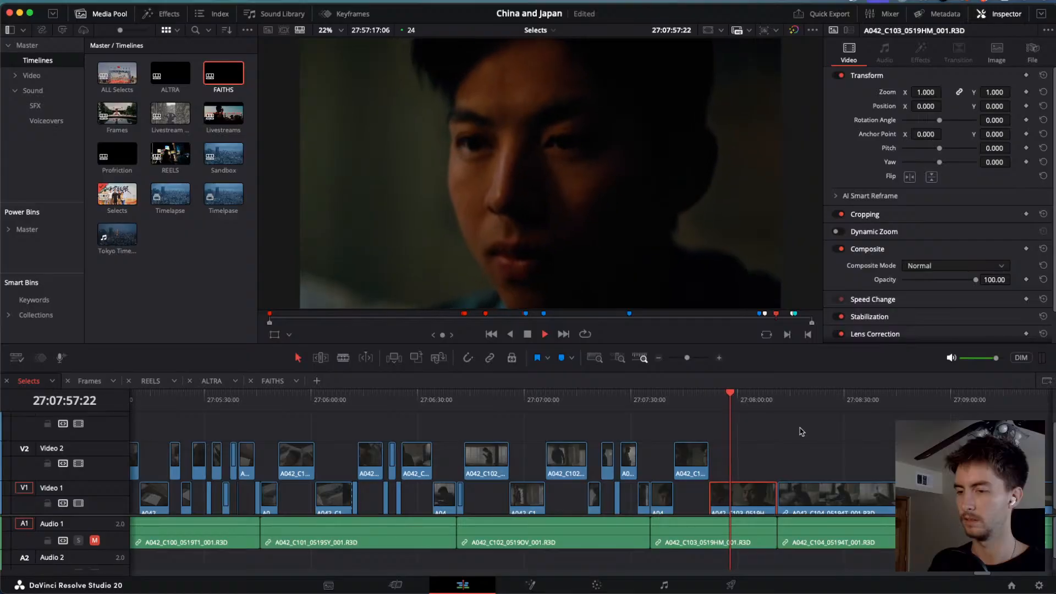
pyautogui.press('j')
pyautogui.press('j')
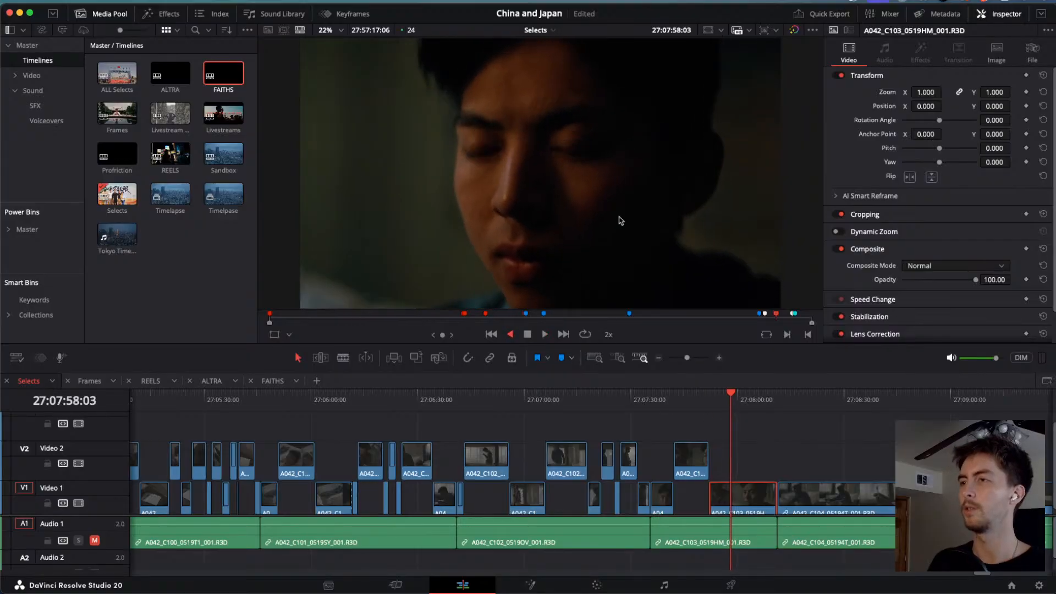
pyautogui.press('l')
pyautogui.press('l')
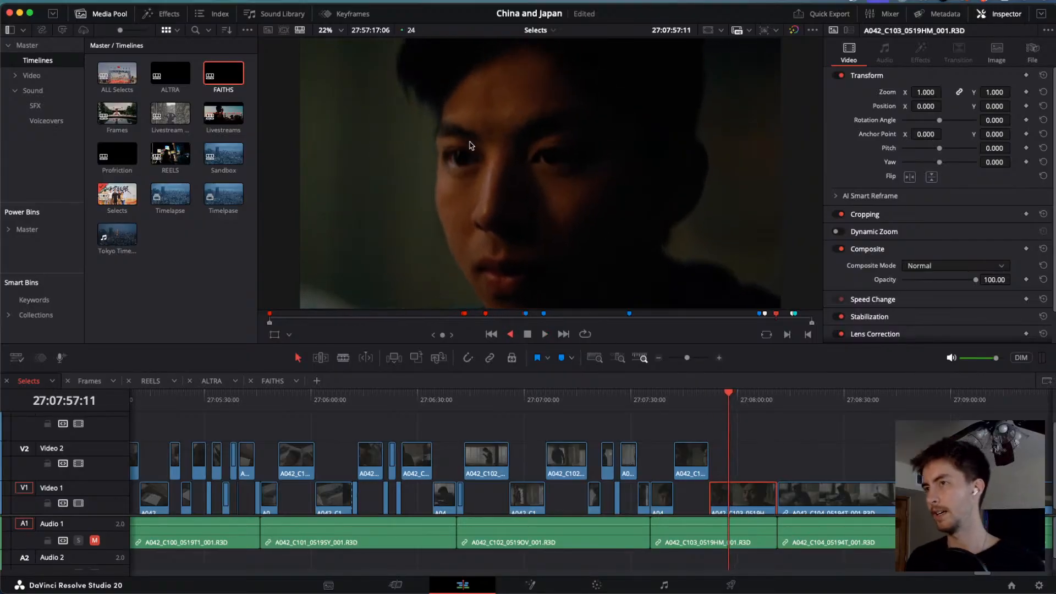
pyautogui.press('k')
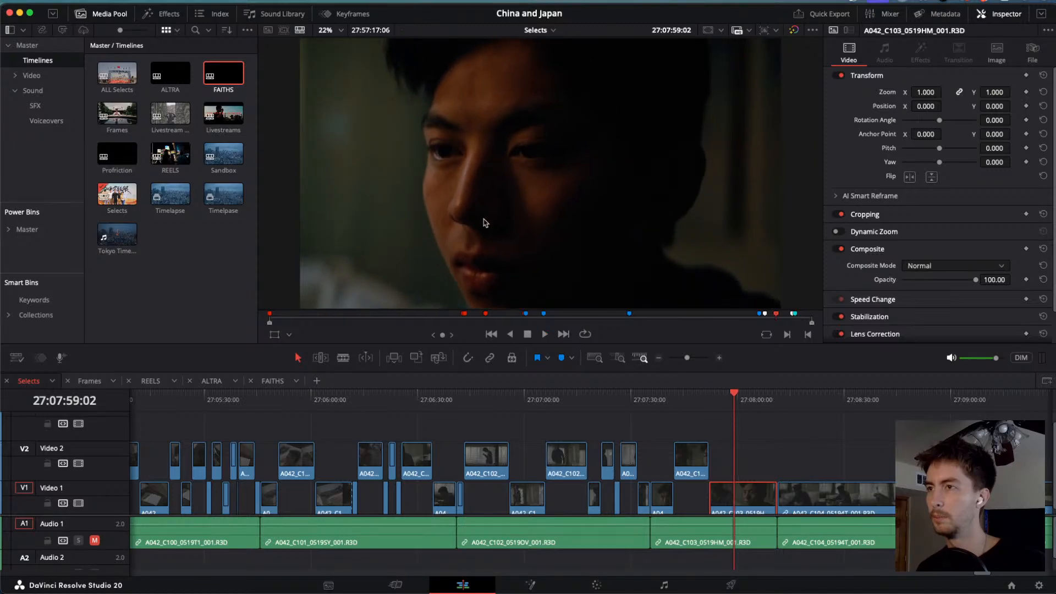
pyautogui.press('j')
pyautogui.press('l')
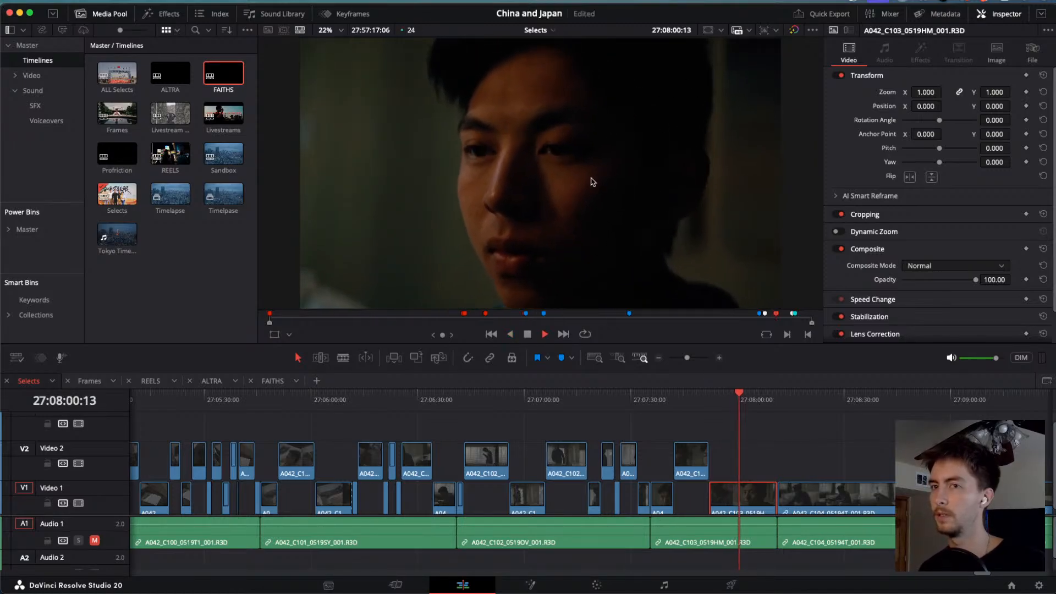
pyautogui.press('j')
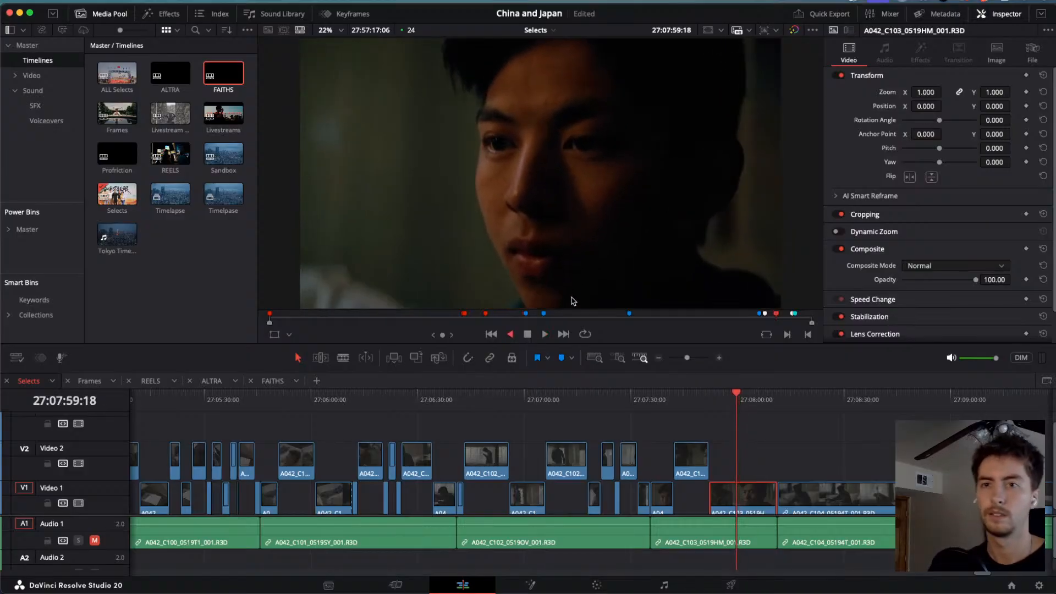
pyautogui.press('k')
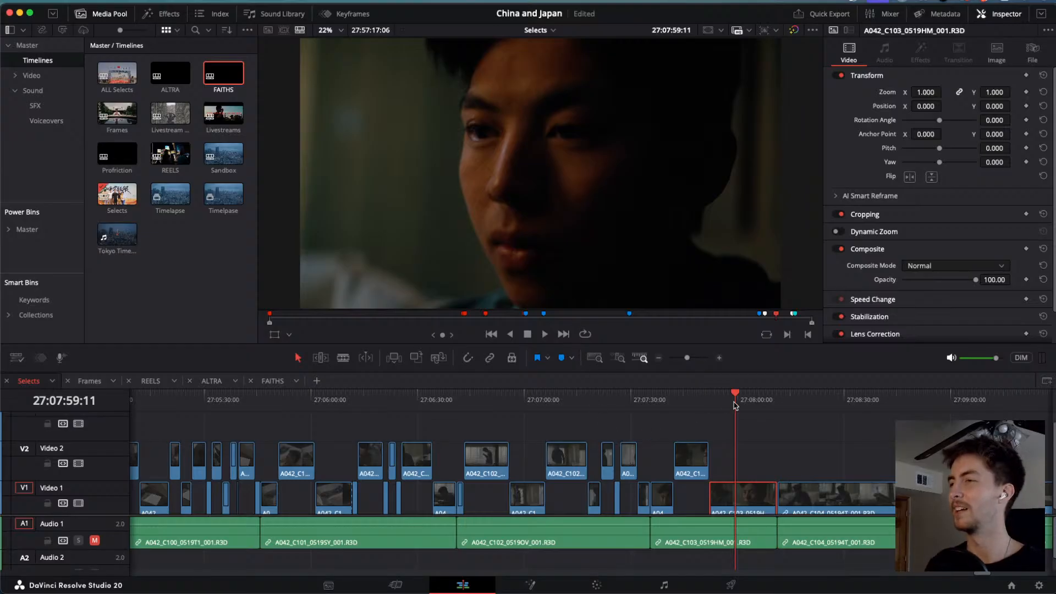
# Split clip A042_C103 at about 27:07:54, at the start of its second close-up section.
pyautogui.moveTo(737, 397); pyautogui.dragTo(716, 398)
pyautogui.press('space')
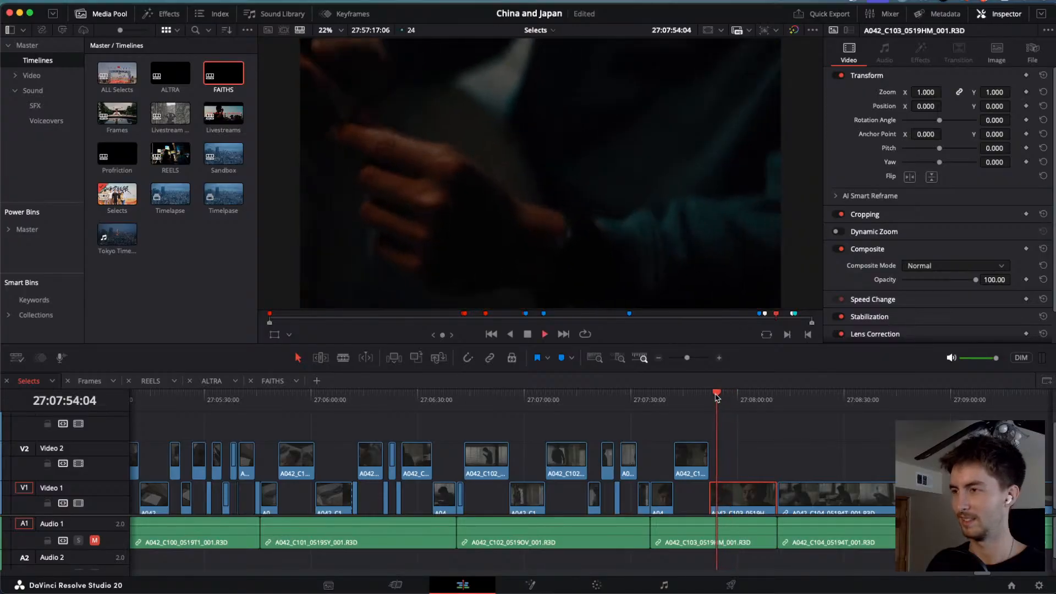
pyautogui.press('space')
pyautogui.press('Left')
pyautogui.press('Left')
pyautogui.press('Left')
pyautogui.press('Left')
pyautogui.press('Left')
pyautogui.press('Left')
pyautogui.press('Left')
pyautogui.press('Left')
pyautogui.press('Left')
pyautogui.press('Left')
pyautogui.press('Left')
pyautogui.press('Left')
pyautogui.press('Left')
pyautogui.press('Left')
pyautogui.press('Left')
pyautogui.press('Left')
pyautogui.press('Left')
pyautogui.press('Left')
pyautogui.press('Left')
pyautogui.press('Left')
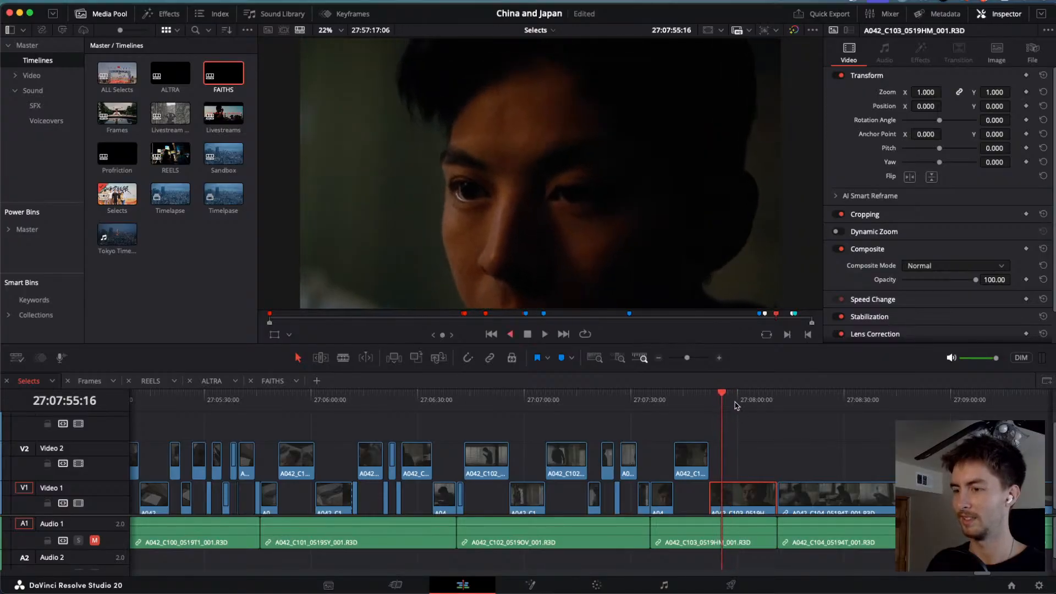
pyautogui.press('super+b')
# End the second close-up section of clip A042_C103 at about 27:08:01 and lift it to Video 2.
pyautogui.press('space')
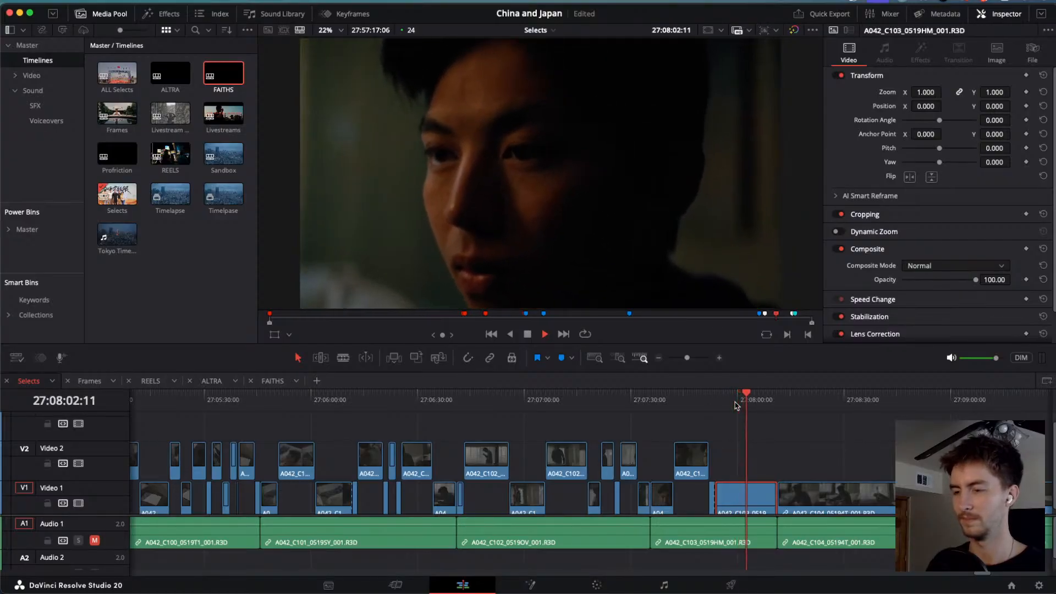
pyautogui.press('j')
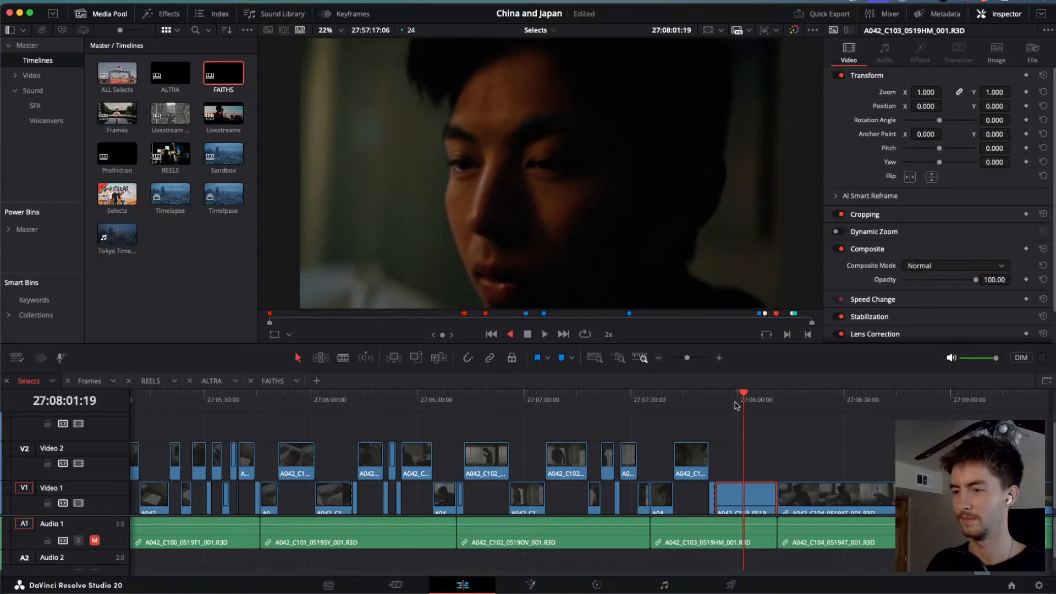
pyautogui.hotkey('alt', 'Up')
# Cut out the third close-up section of clip A042_C103, from about 27:08:03 to 27:08:08:07, and lift it to Video 2.
pyautogui.press('l')
pyautogui.press('l')
pyautogui.press('l')
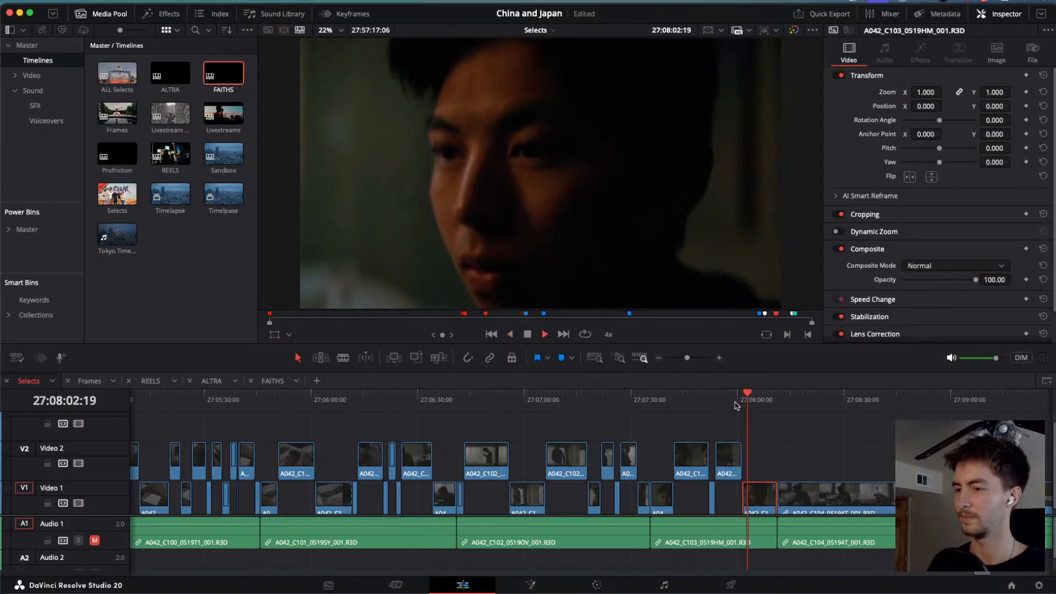
pyautogui.press('j')
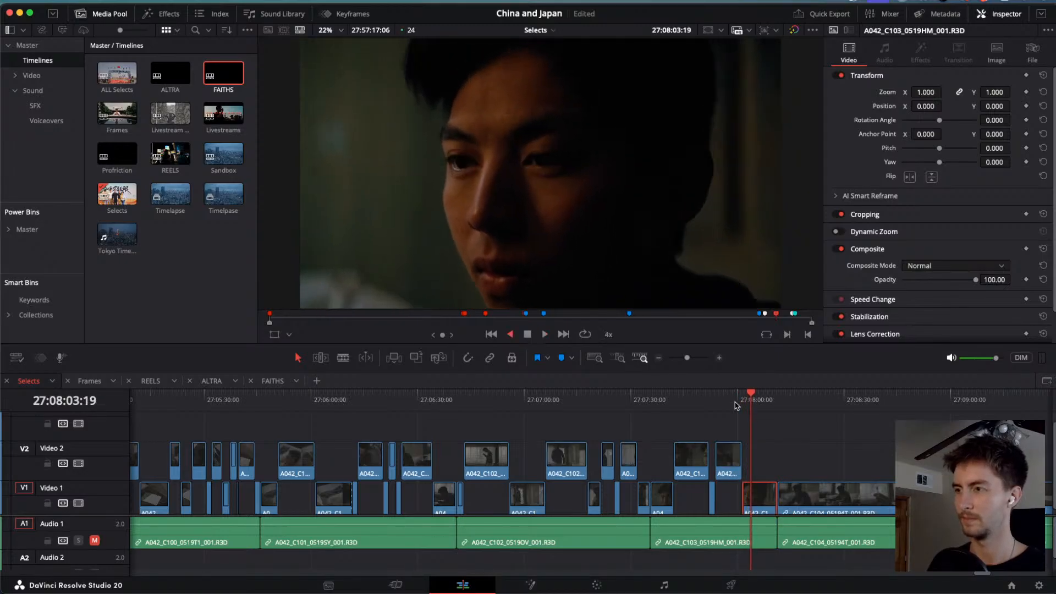
pyautogui.press('l')
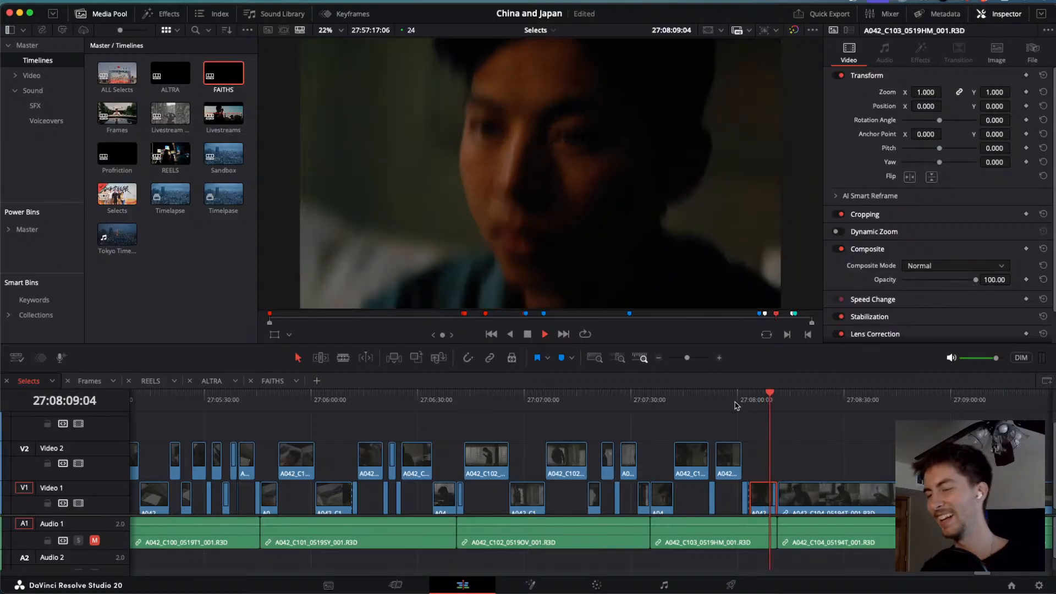
pyautogui.press('j')
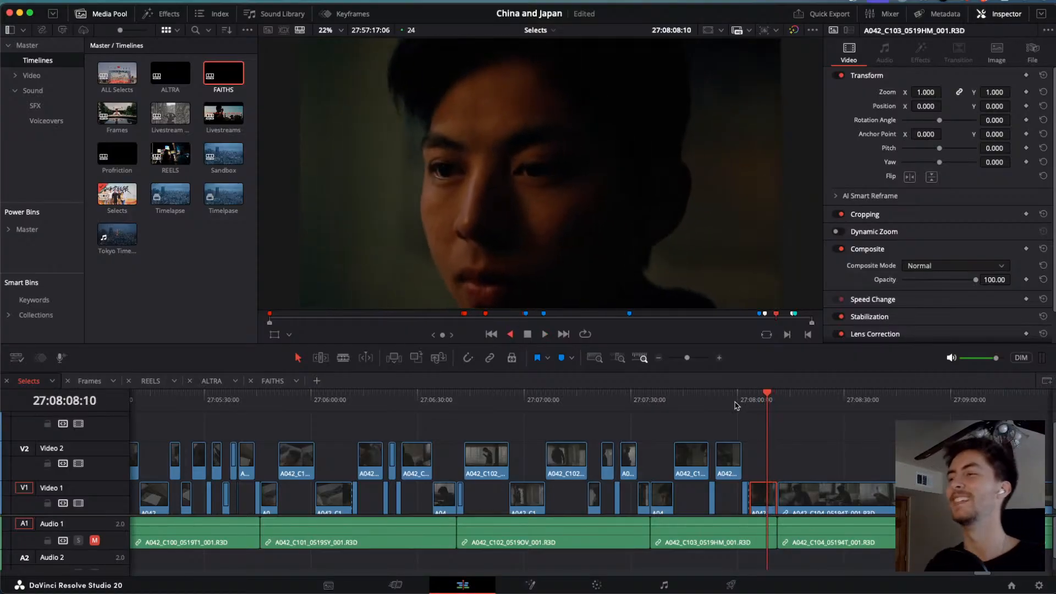
pyautogui.press('k')
pyautogui.hotkey('alt', 'Up')
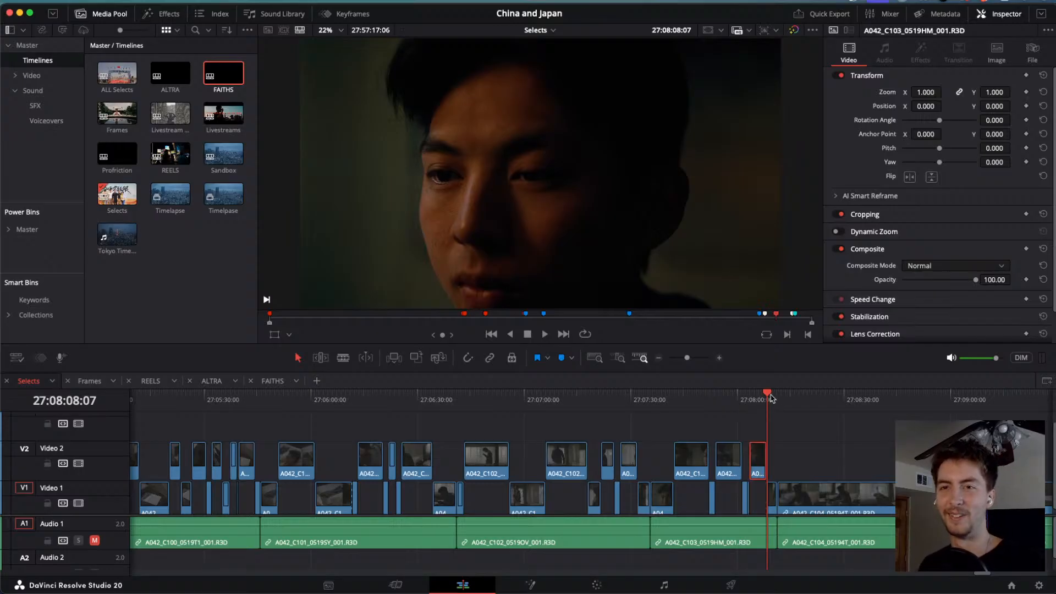
# Cut out the first hand move in clip A042_C104, from about 27:08:18 to 27:08:22, and lift it to Video 2.
pyautogui.moveTo(771, 398)
pyautogui.mouseDown()
pyautogui.moveTo(806, 401)
pyautogui.moveTo(782, 403)
pyautogui.mouseUp()
pyautogui.press('l')
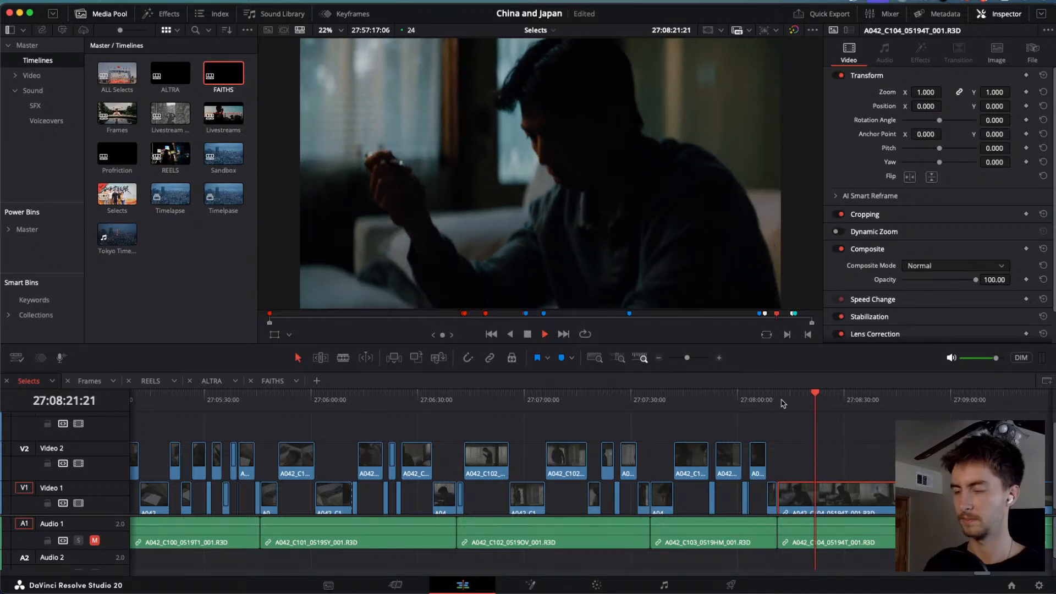
pyautogui.press('j')
pyautogui.press('j')
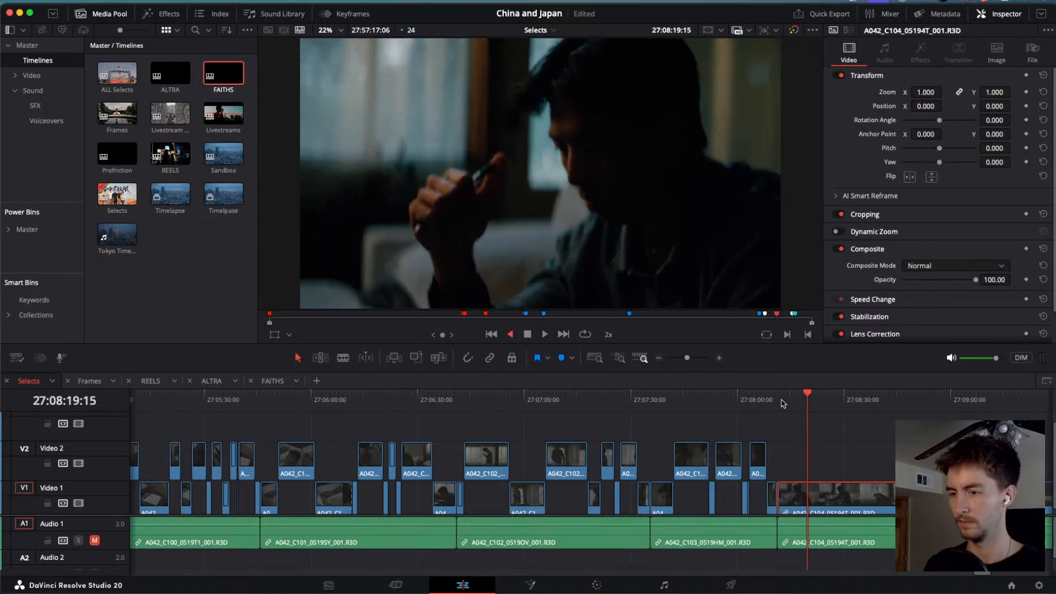
pyautogui.press('l')
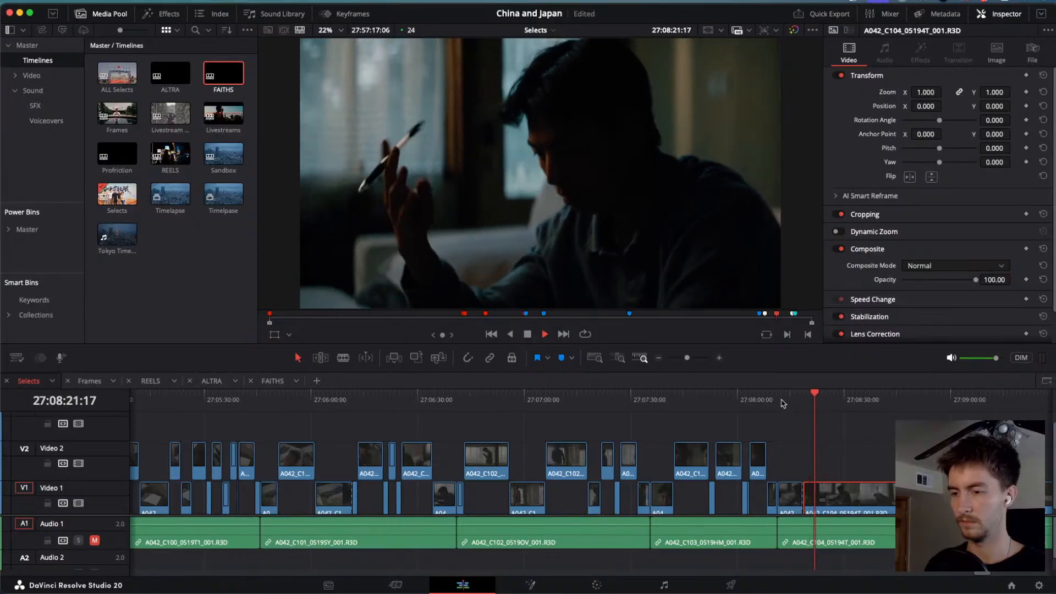
# Split clip A042_C104 at about 27:08:26, at the start of its second hand move.
pyautogui.press('l')
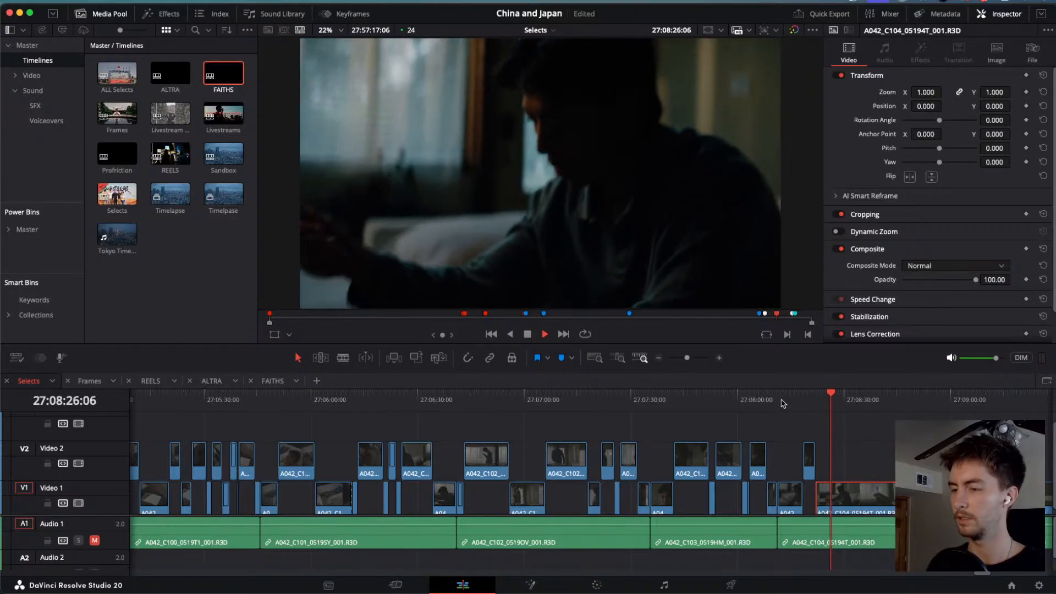
pyautogui.press('j')
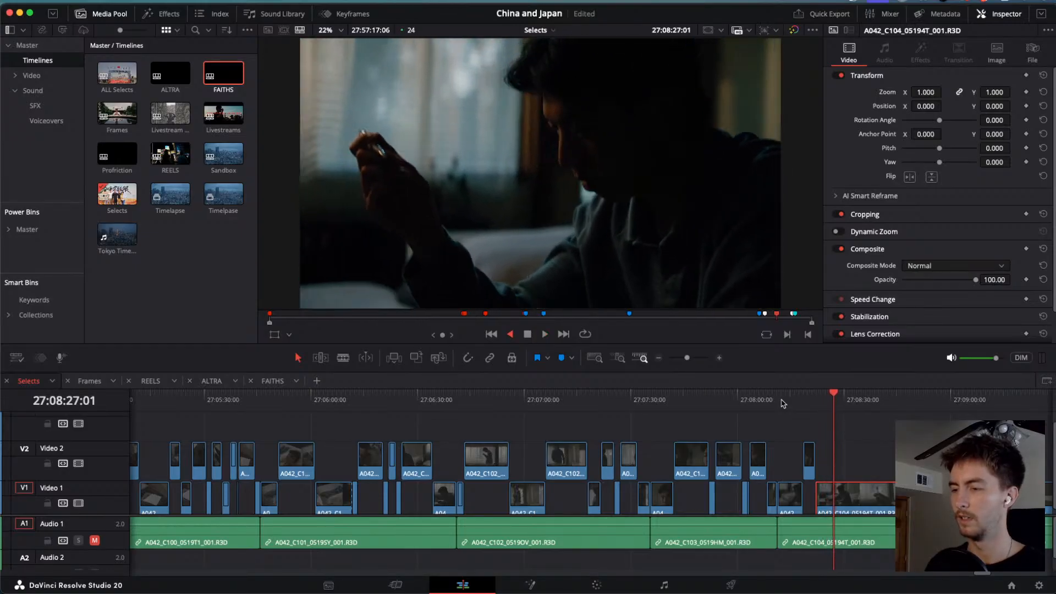
pyautogui.press('l')
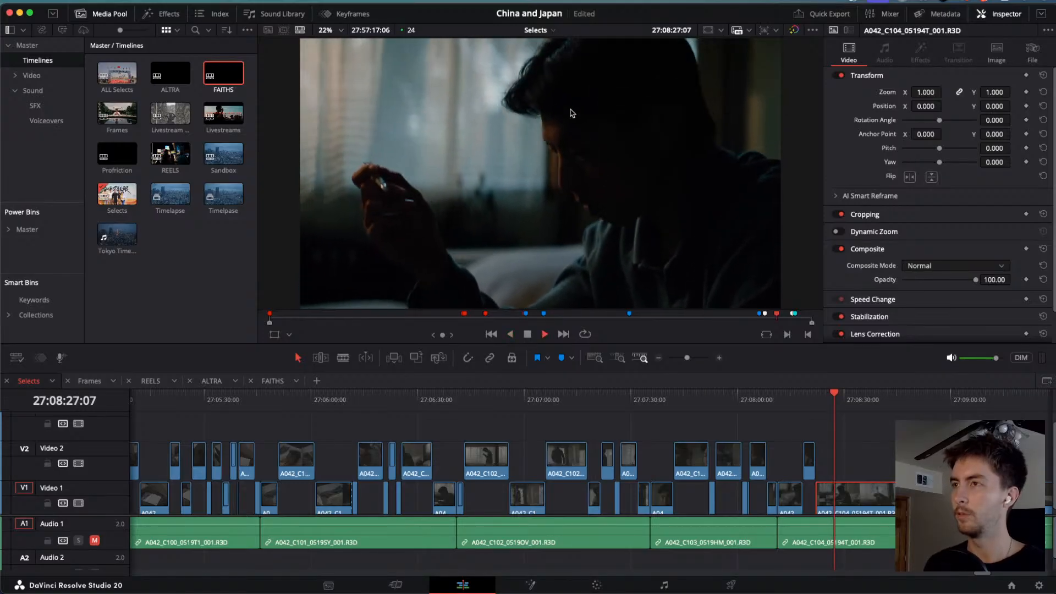
pyautogui.press('k')
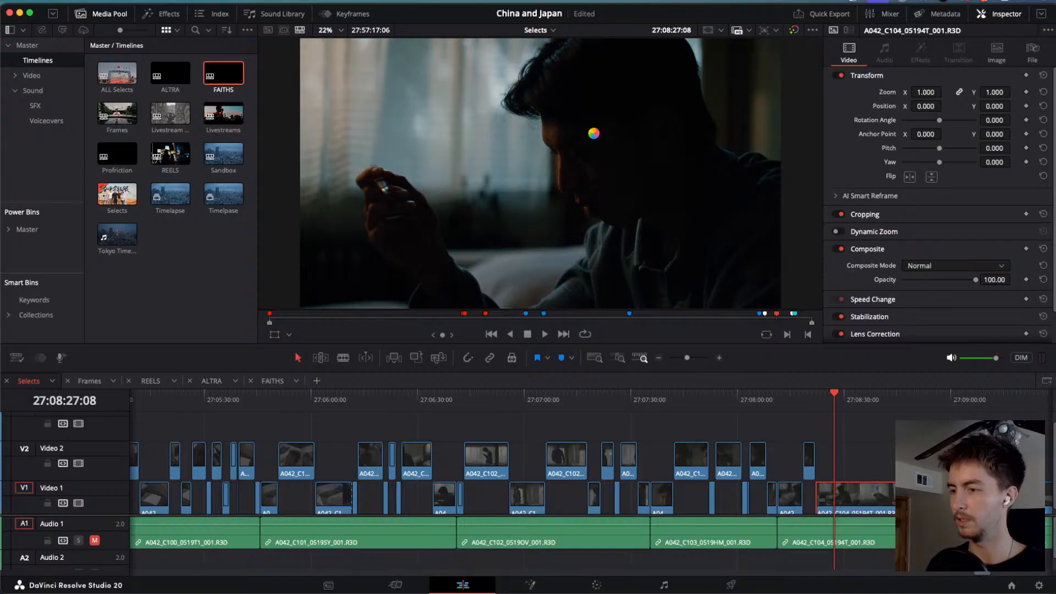
pyautogui.press('l')
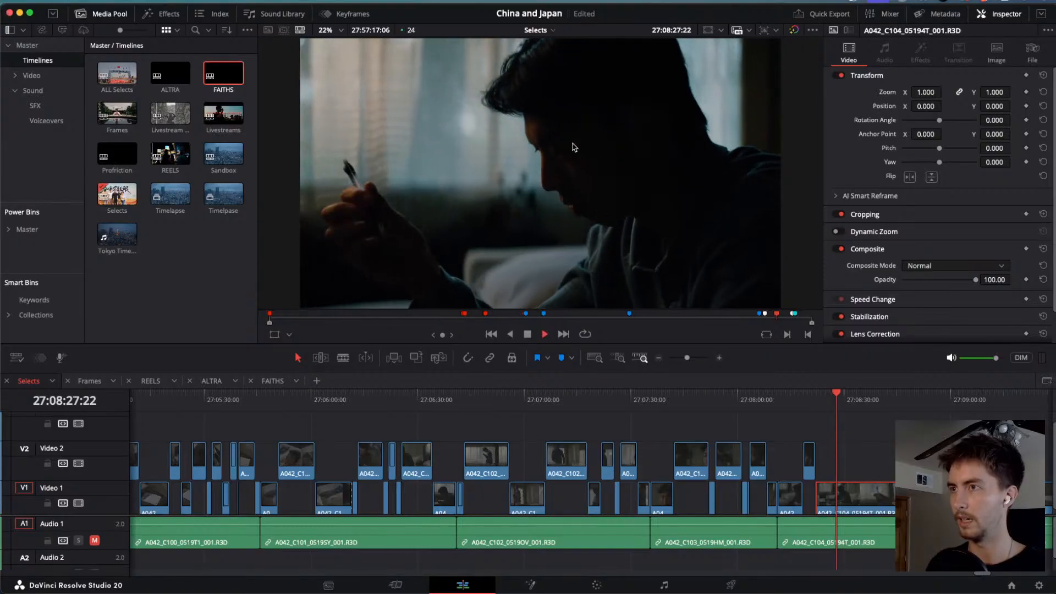
pyautogui.press('j')
pyautogui.press('k')
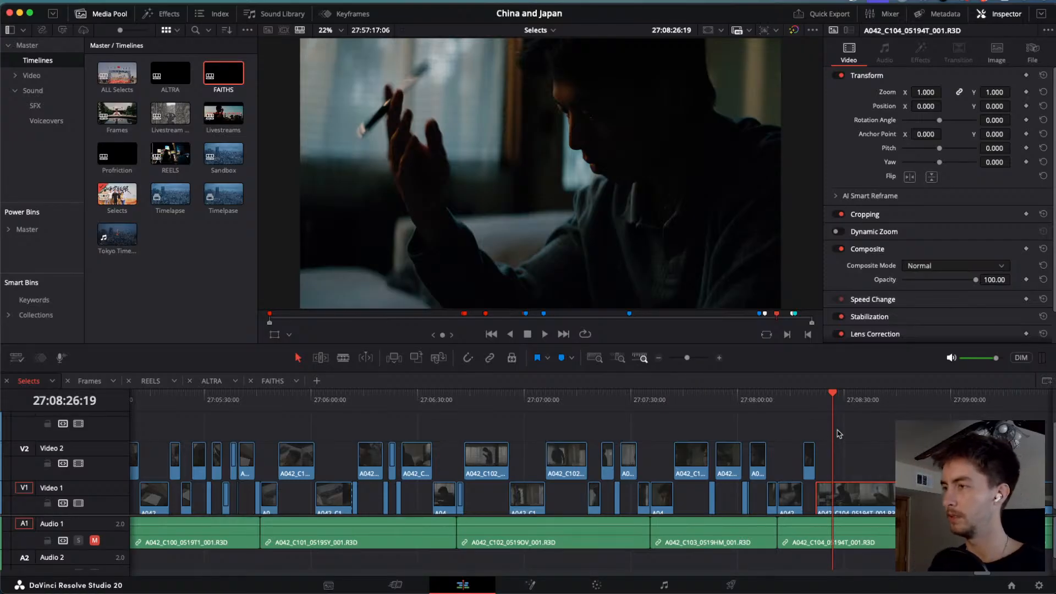
pyautogui.moveTo(834, 404); pyautogui.dragTo(829, 400)
pyautogui.press('super+b')
# End the second hand move of clip A042_C104 at about 27:08:30:13 and lift it to Video 2.
pyautogui.press('space')
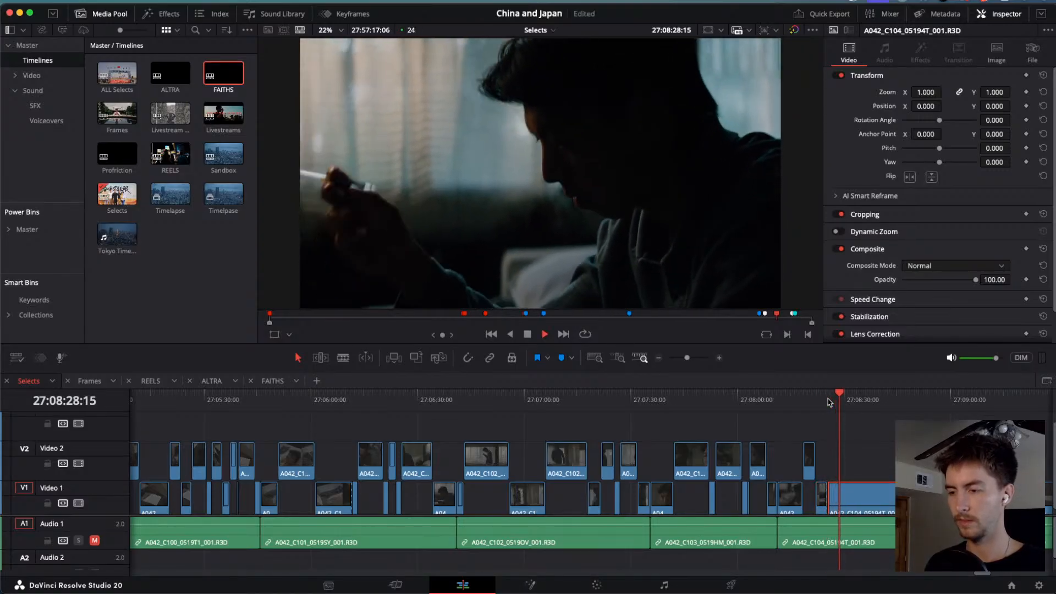
pyautogui.press('space')
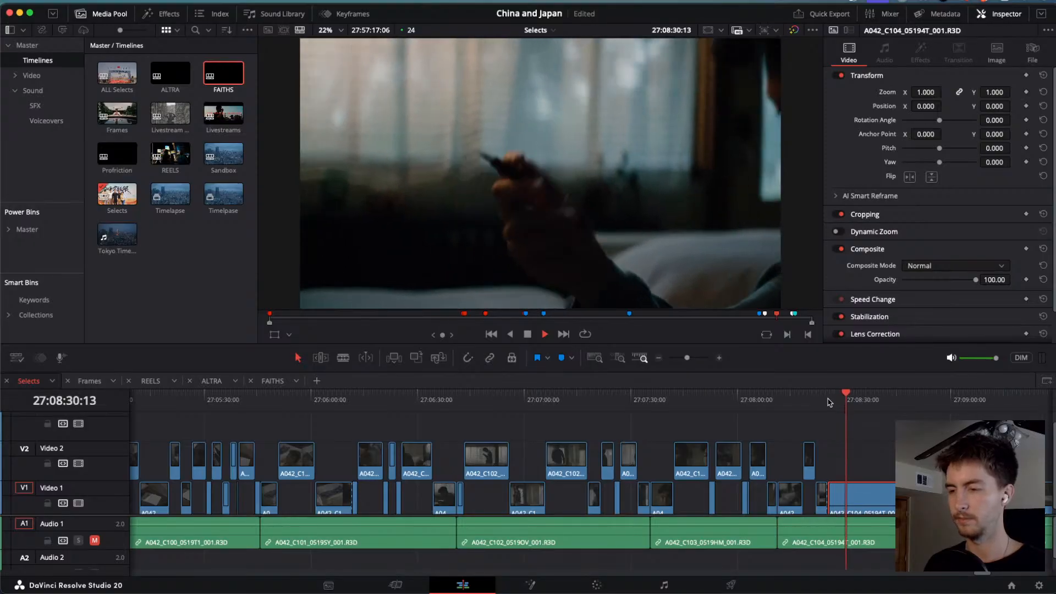
pyautogui.press('super+b')
pyautogui.hotkey('alt', 'Up')
# Split clip A042_C104 at about 27:08:36:02, at the start of the pen-twirling hand close-up.
pyautogui.press('space')
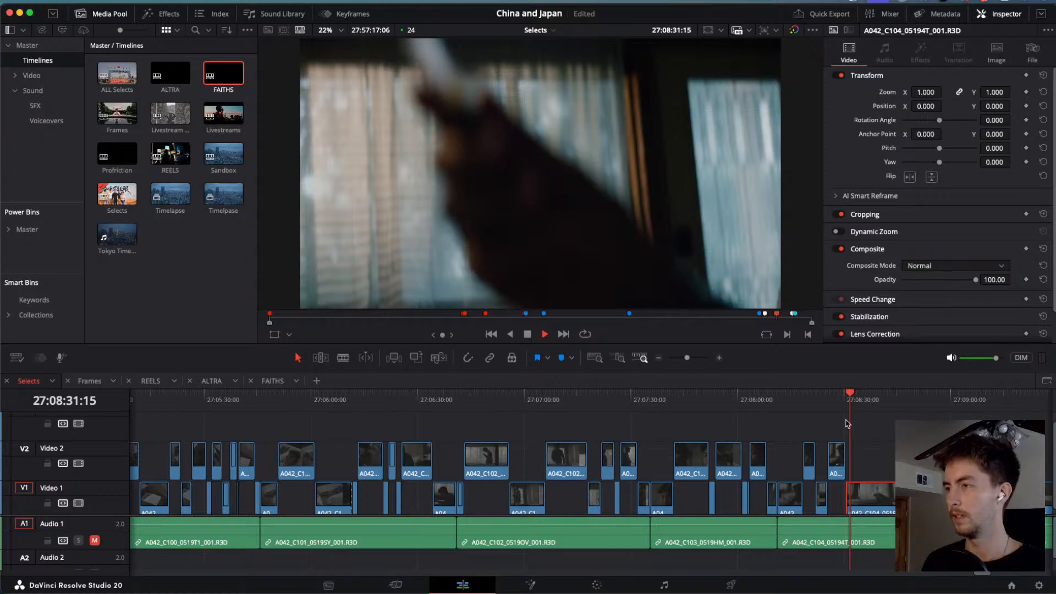
pyautogui.press('super+equal')
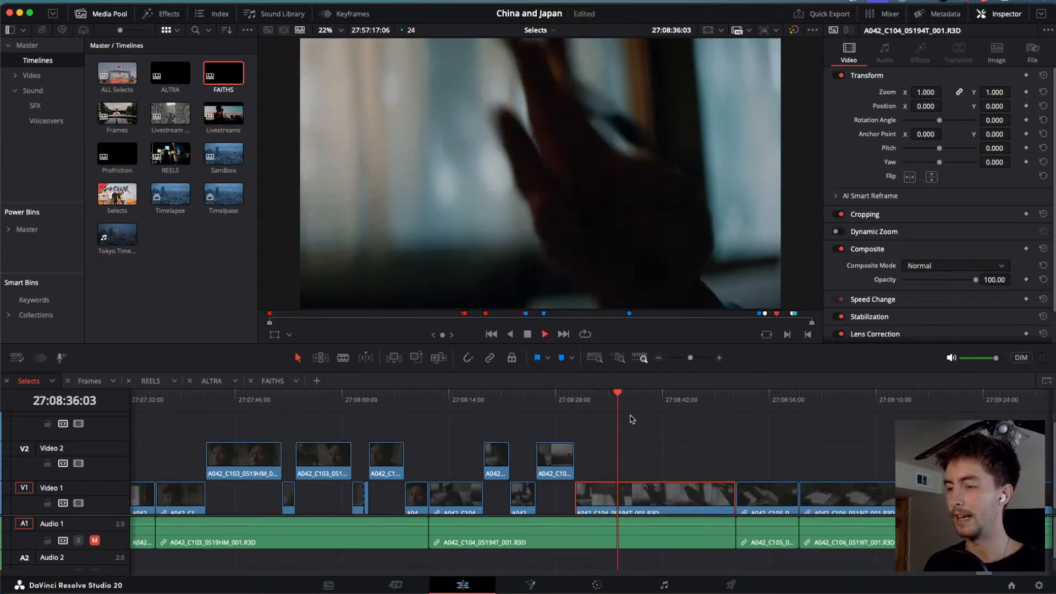
pyautogui.press('j')
pyautogui.press('j')
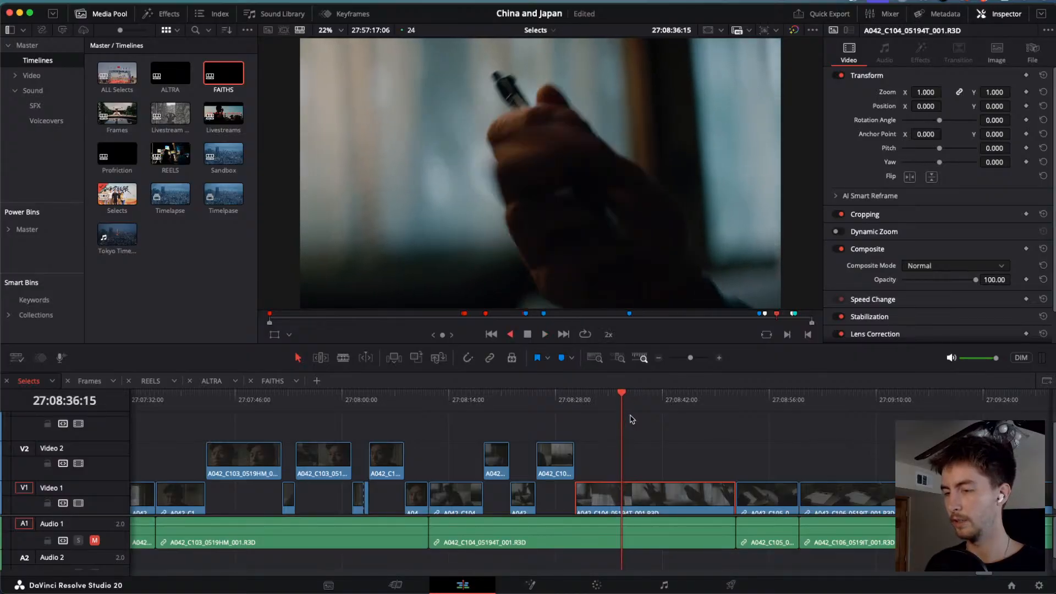
pyautogui.press('l')
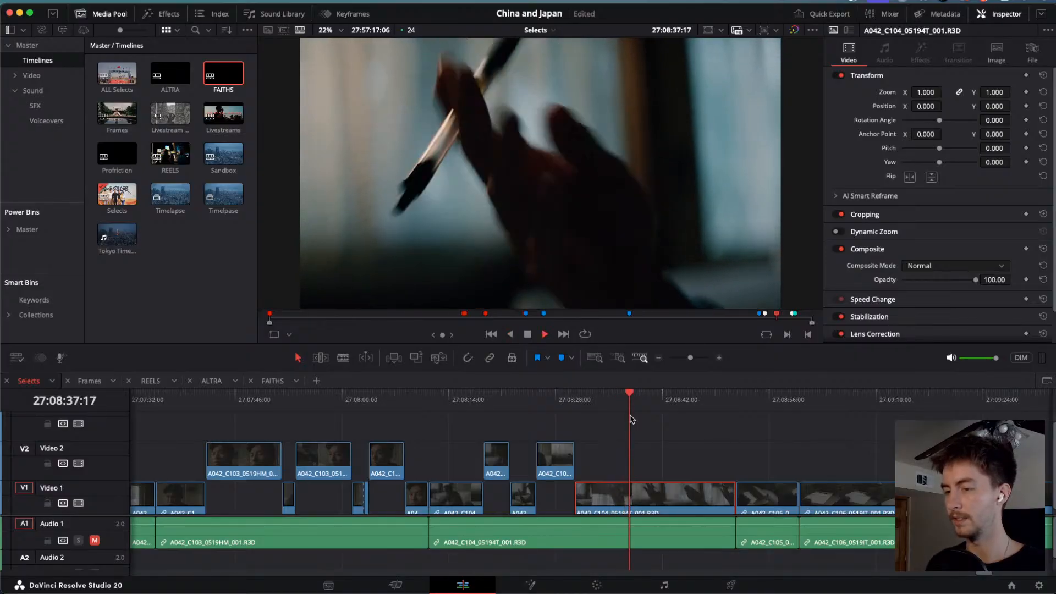
pyautogui.press('j')
pyautogui.press('j')
pyautogui.press('l')
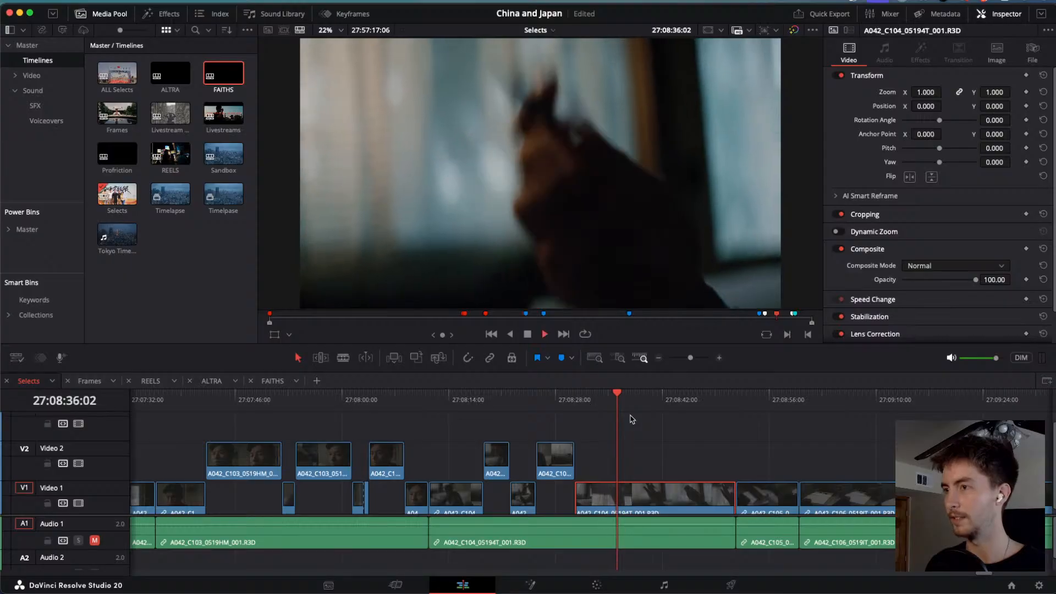
pyautogui.press('super+b')
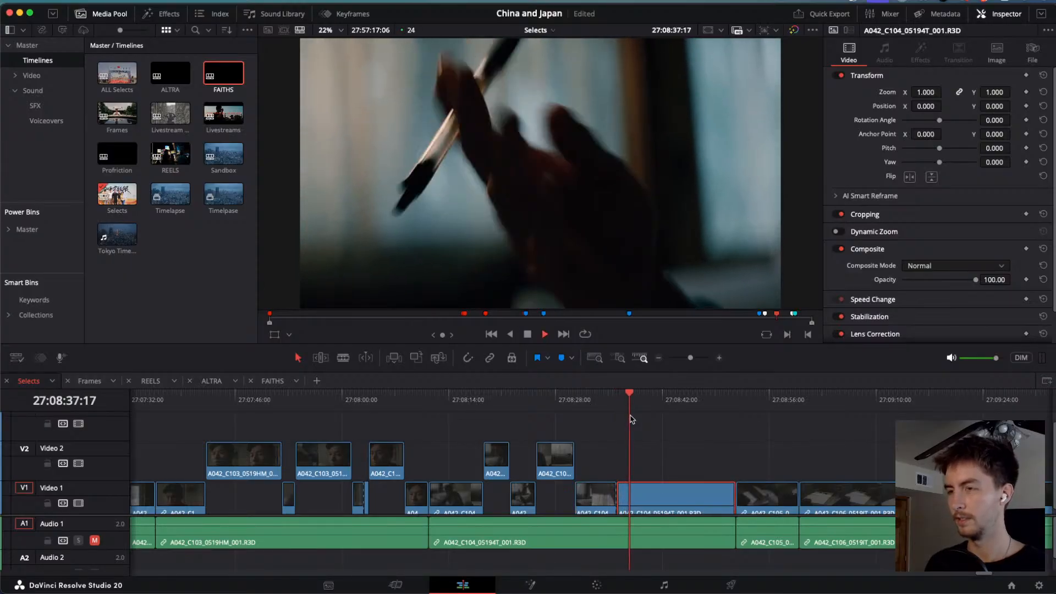
# End the pen-twirling close-up of clip A042_C104 at about 27:08:49 and lift it to Video 2.
pyautogui.press('space')
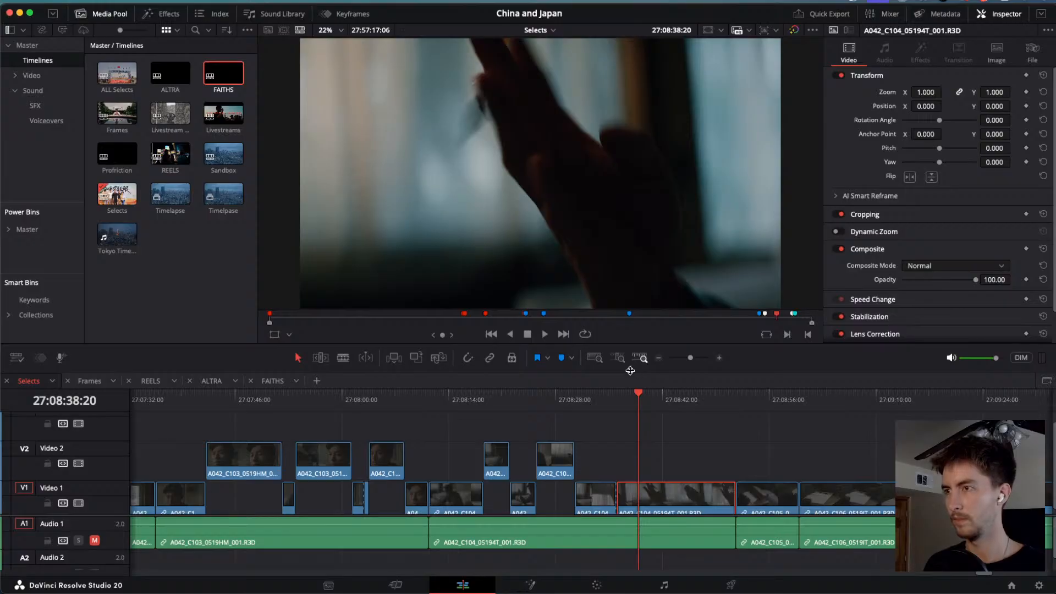
pyautogui.moveTo(630, 370); pyautogui.dragTo(631, 406)
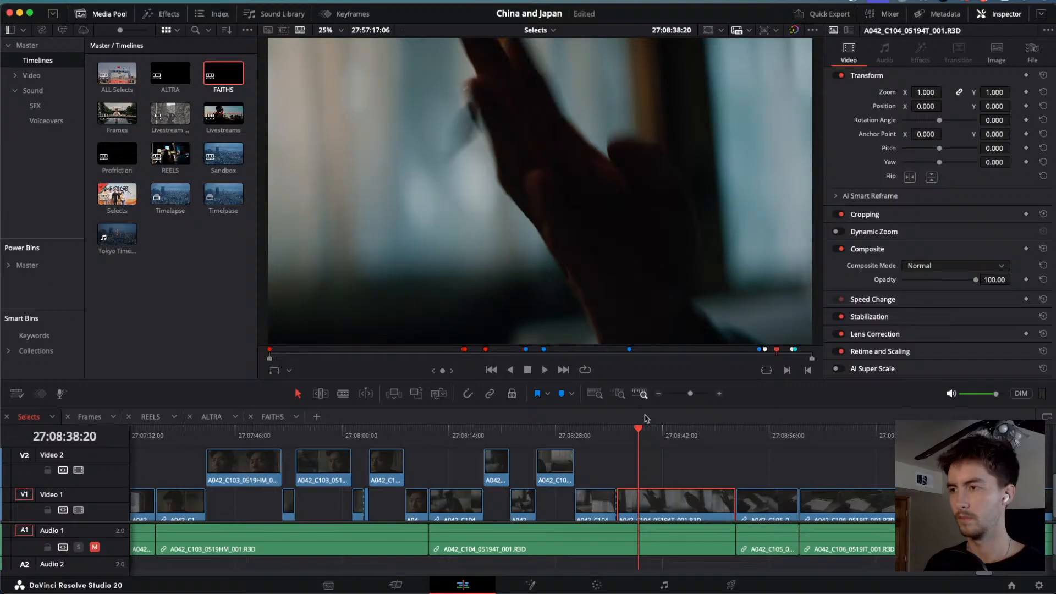
pyautogui.moveTo(638, 430); pyautogui.dragTo(722, 460)
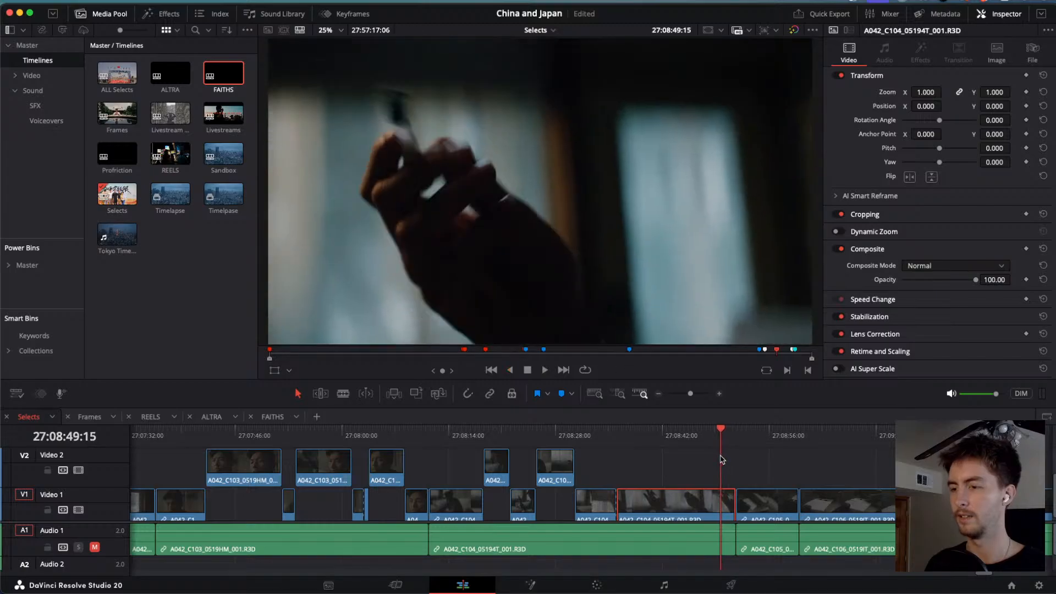
pyautogui.press('l')
pyautogui.press('j')
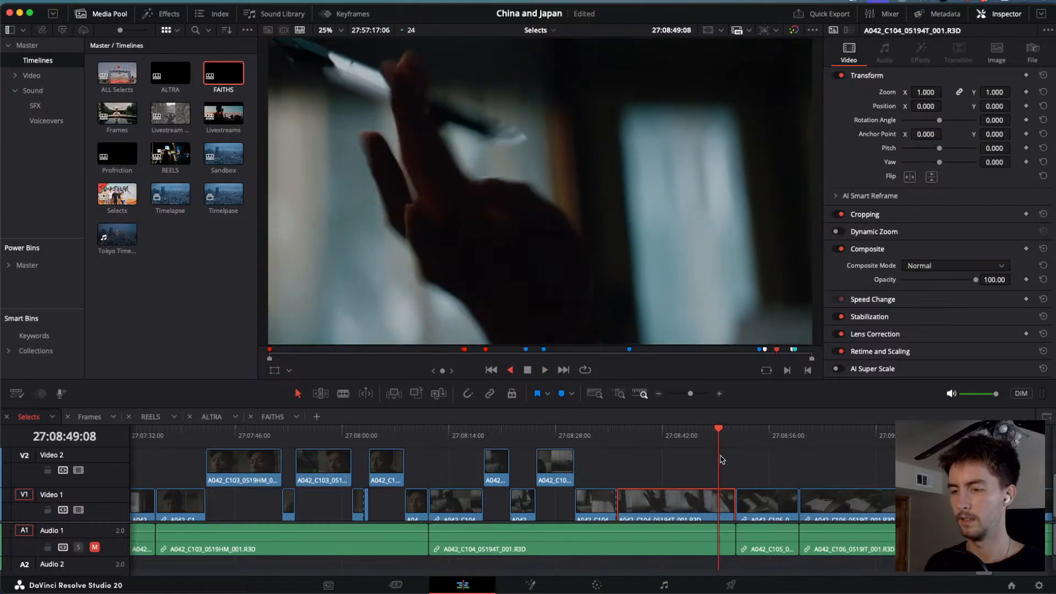
pyautogui.press('j')
pyautogui.press('l')
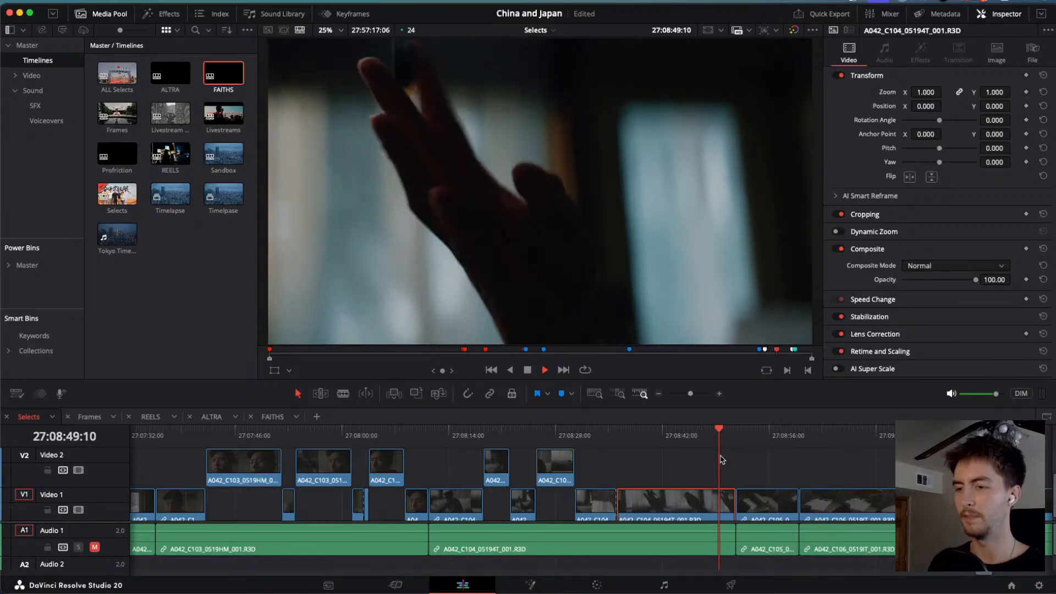
pyautogui.hotkey('alt', 'Up')
# Try a split in clip A042_C105 at about 27:08:53:12 and undo it.
pyautogui.scroll(-1, 729, 485)
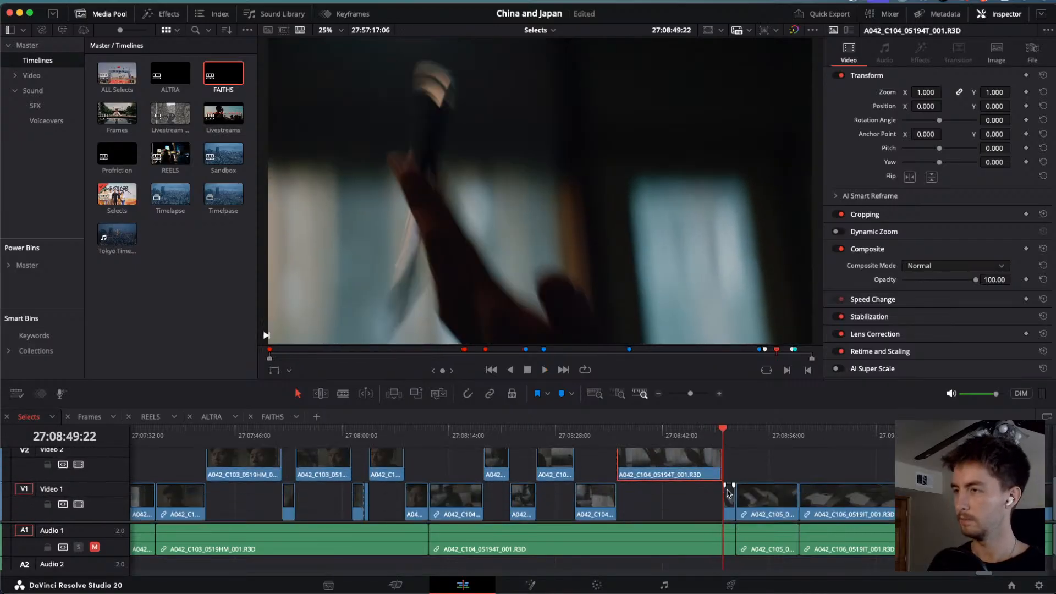
pyautogui.hscroll(3, 720, 484)
pyautogui.moveTo(636, 440); pyautogui.dragTo(653, 444)
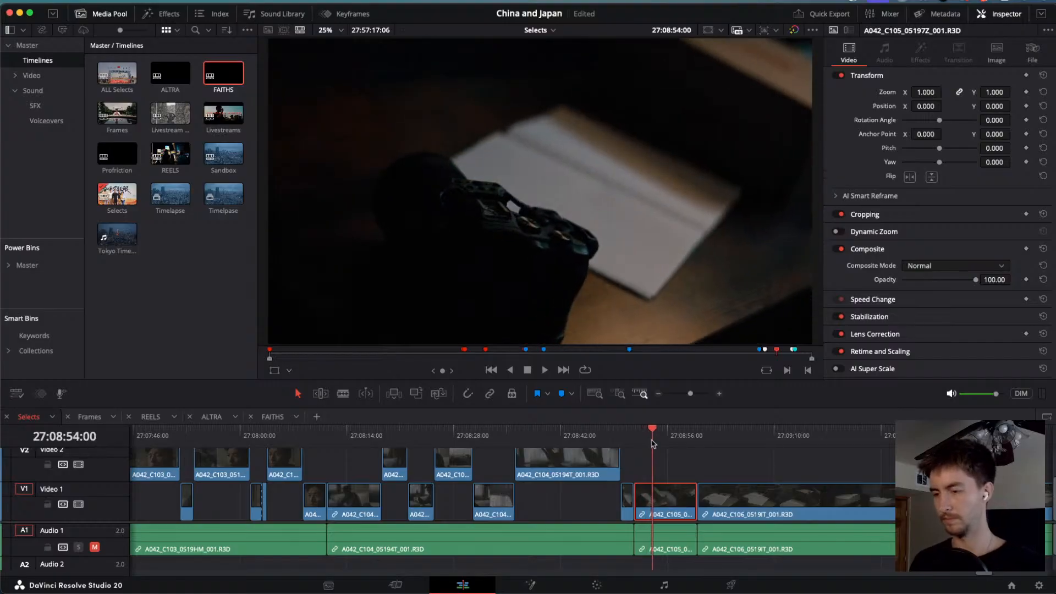
pyautogui.press('space')
pyautogui.press('j')
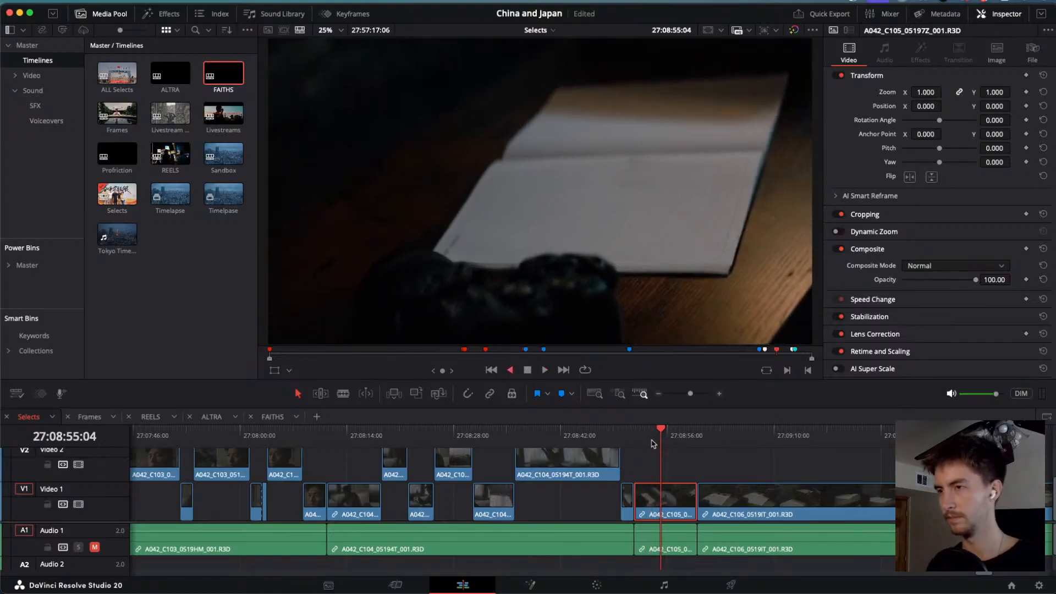
pyautogui.press('l')
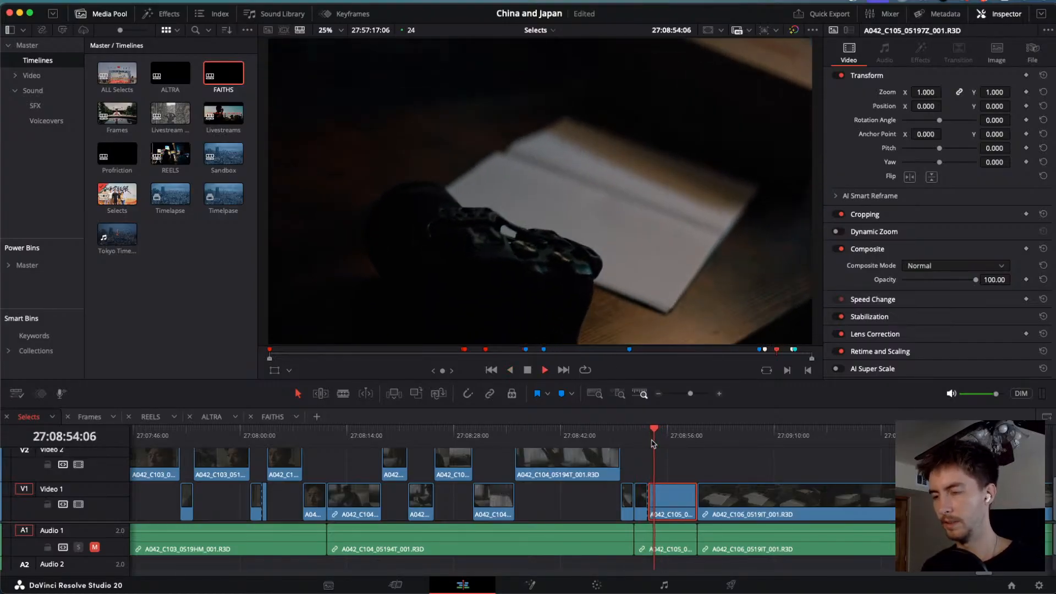
pyautogui.press('j')
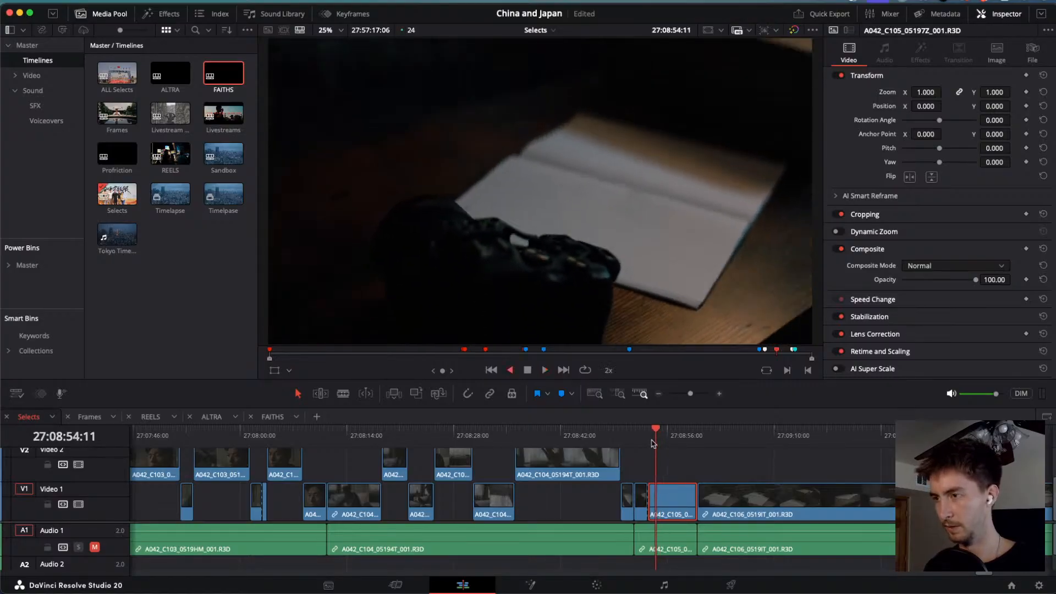
pyautogui.press('l')
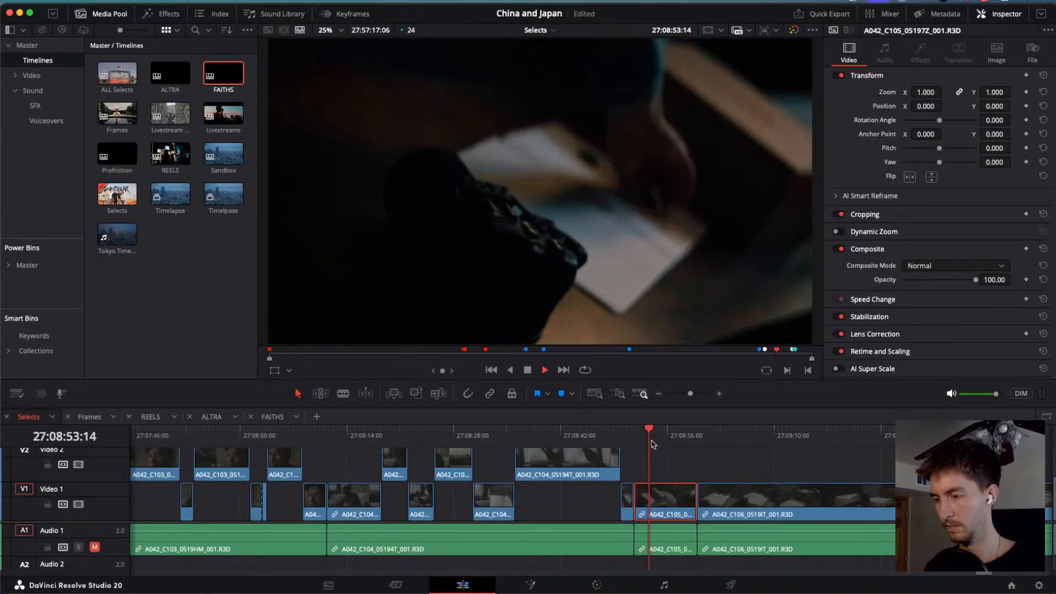
pyautogui.press('j')
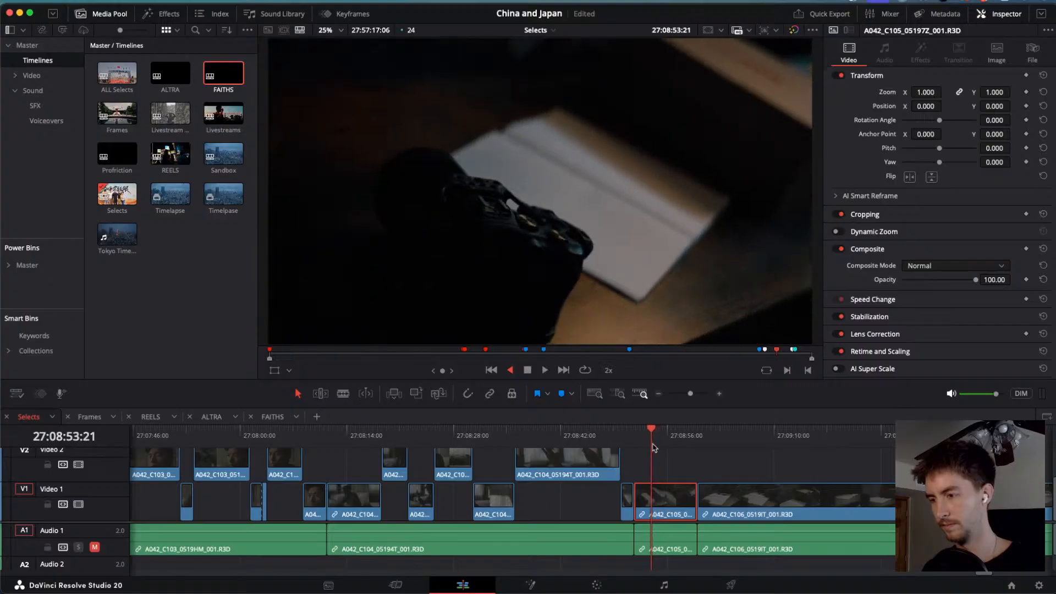
pyautogui.press('l')
pyautogui.press('k')
pyautogui.press('super+z')
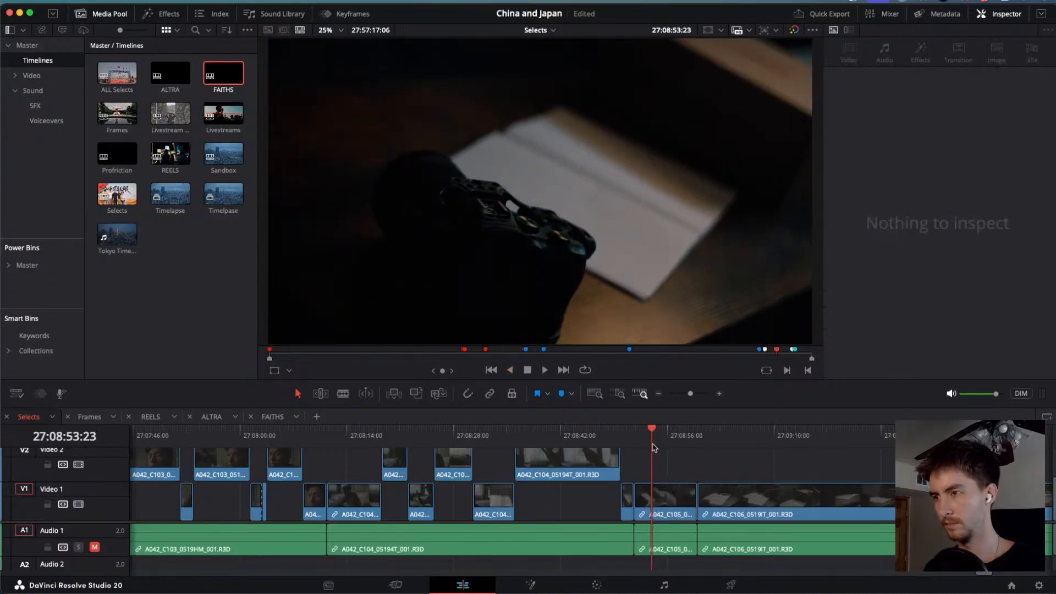
# Cut out the notebook section of clip A042_C105, from about 27:08:53 to 27:08:55, and lift it to Video 2.
pyautogui.press('j')
pyautogui.press('k')
pyautogui.press('super+b')
pyautogui.press('l')
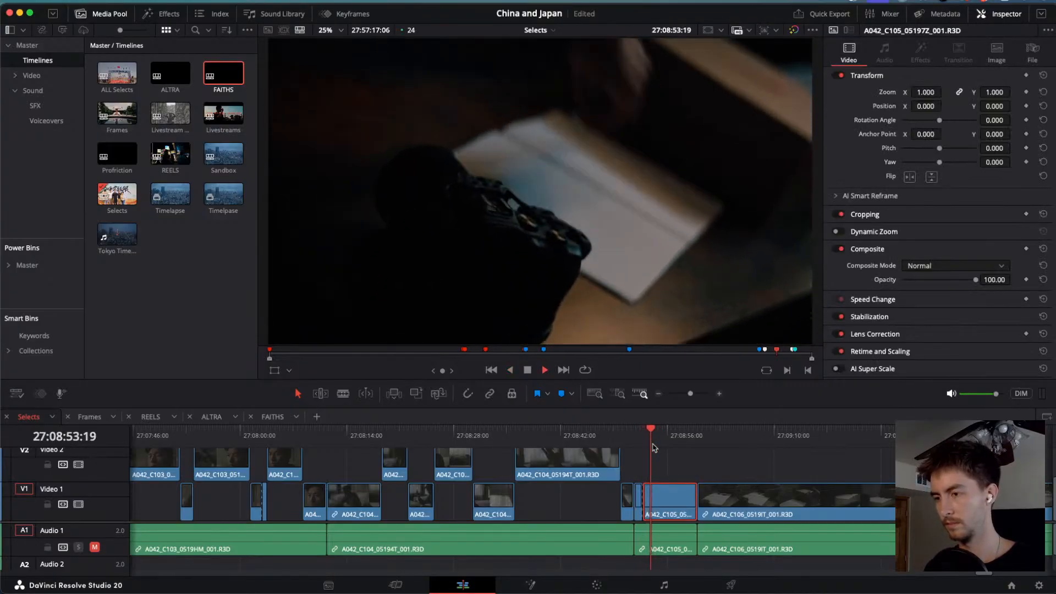
pyautogui.press('k')
pyautogui.press('super+b')
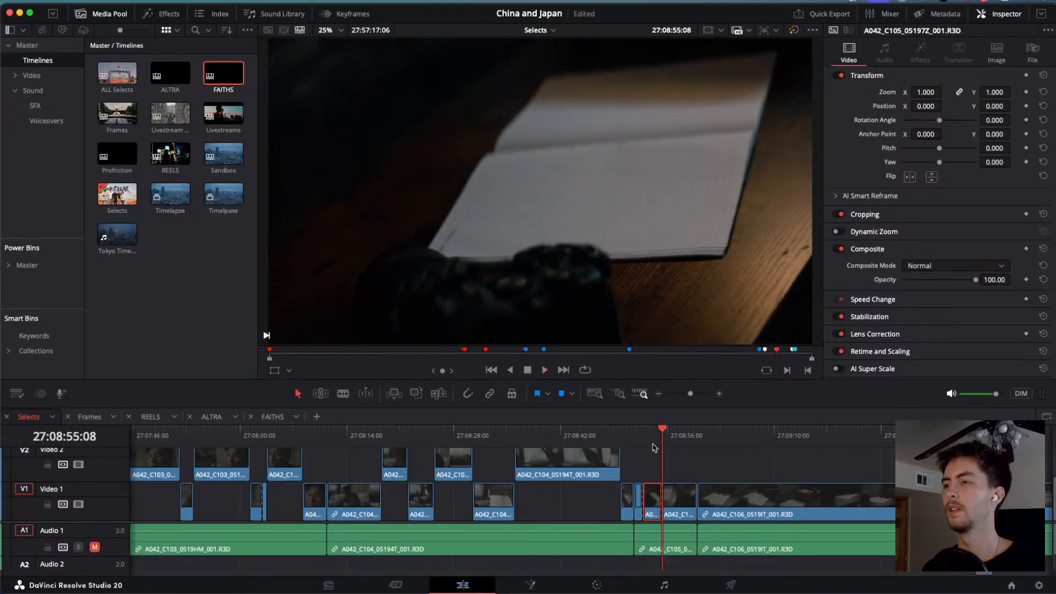
pyautogui.hotkey('alt', 'Up')
# Split the remainder of clip A042_C105 at about 27:08:57 and play through to its end.
pyautogui.press('l')
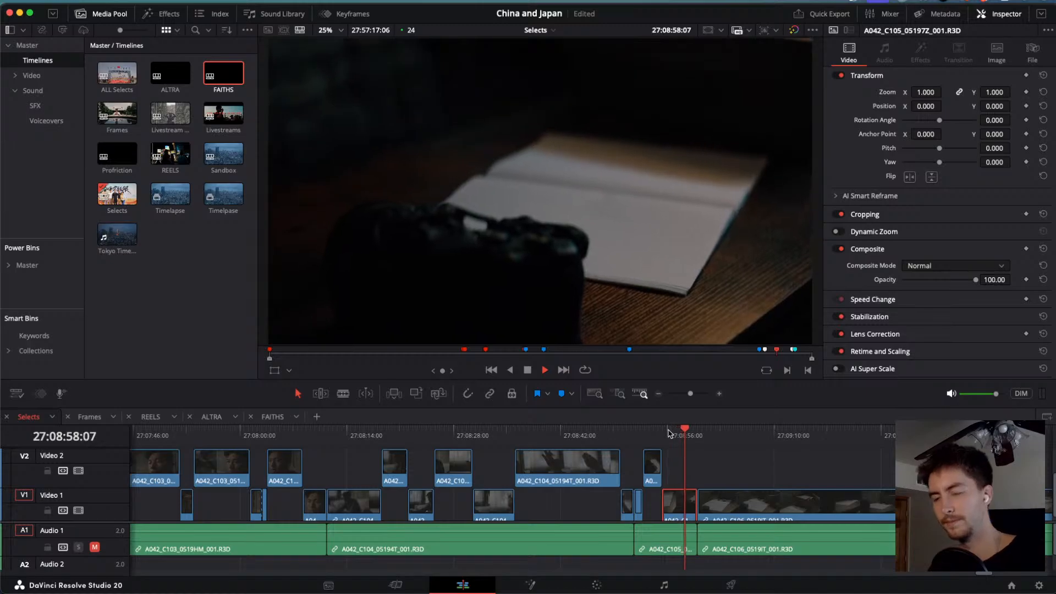
pyautogui.press('k')
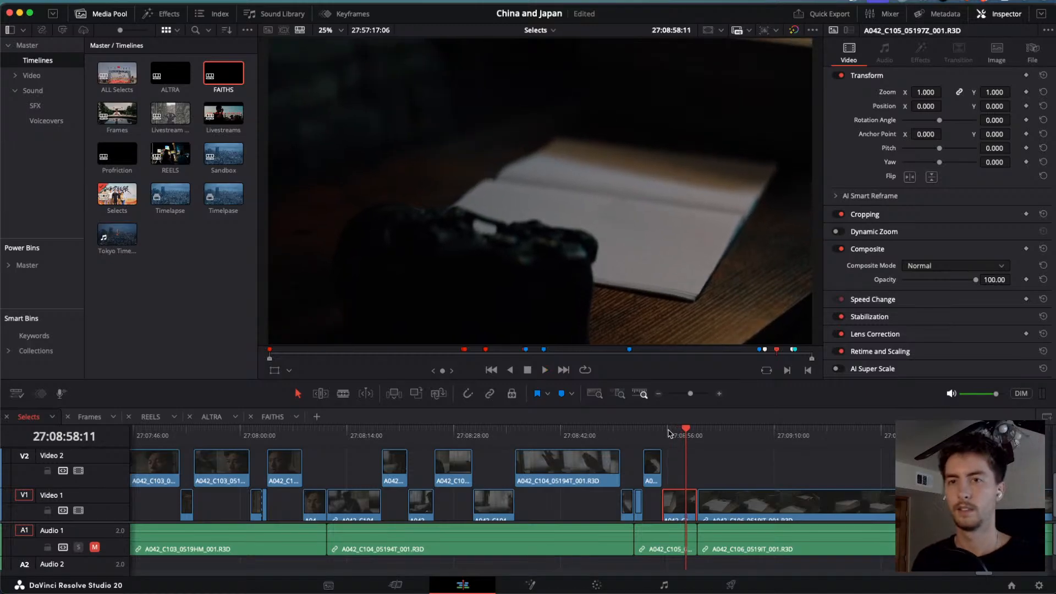
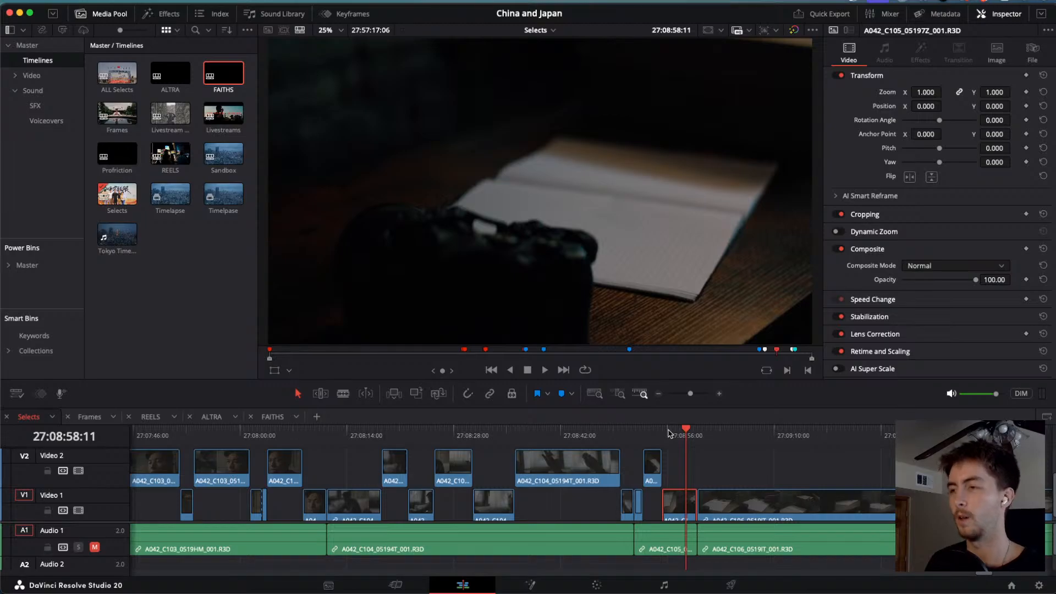
pyautogui.moveTo(684, 431); pyautogui.dragTo(679, 433)
pyautogui.press('super+b')
pyautogui.press('space')
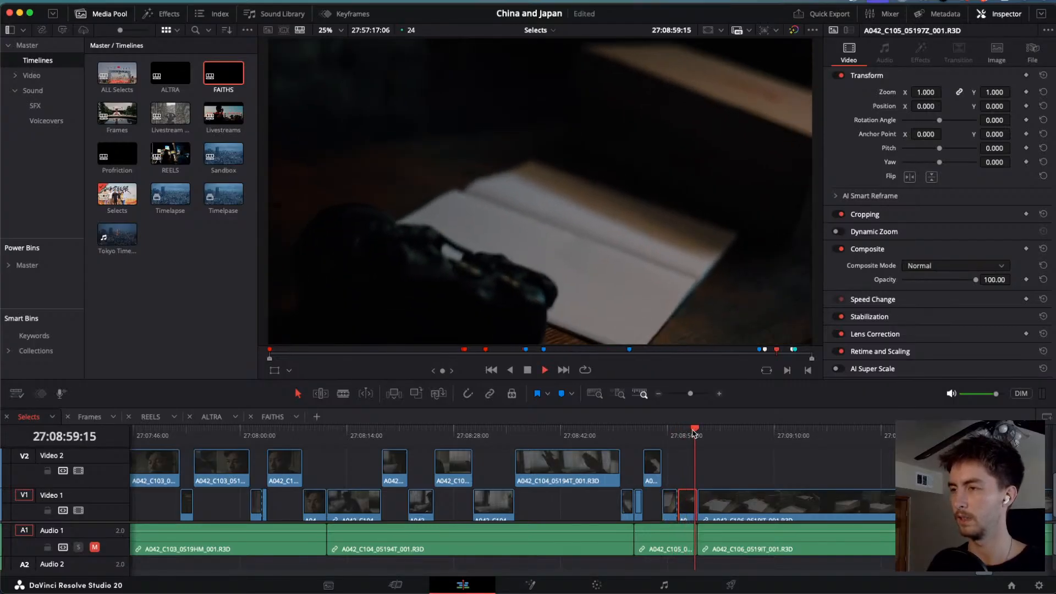
# Split clip A042_C106 at about 27:09:03:17, where the pen lies on the open notebook.
pyautogui.click(719, 435)
pyautogui.moveTo(719, 437)
pyautogui.mouseDown()
pyautogui.moveTo(762, 447)
pyautogui.moveTo(726, 439)
pyautogui.mouseUp()
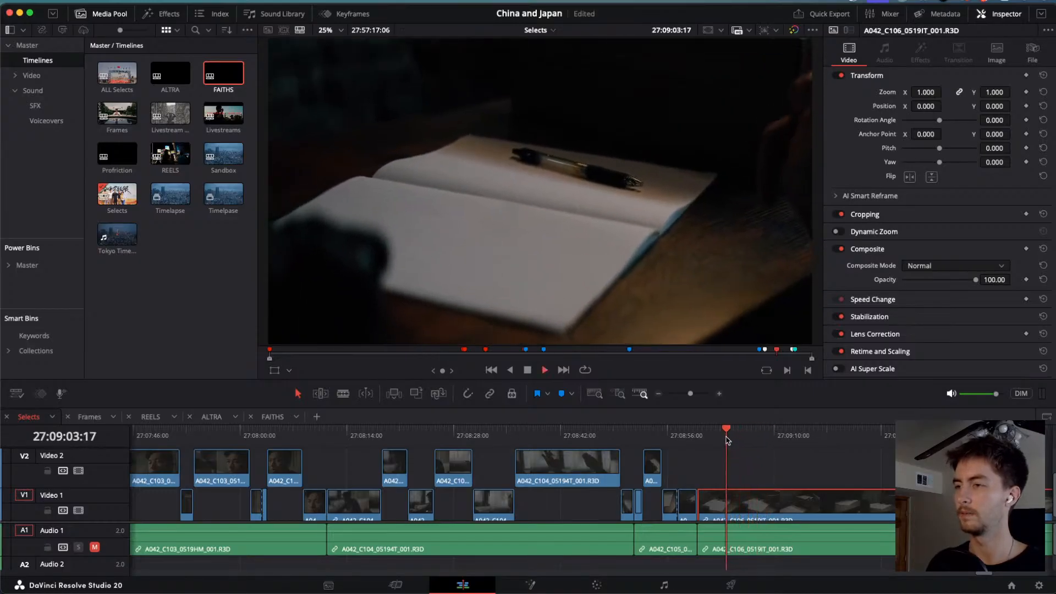
pyautogui.press('space')
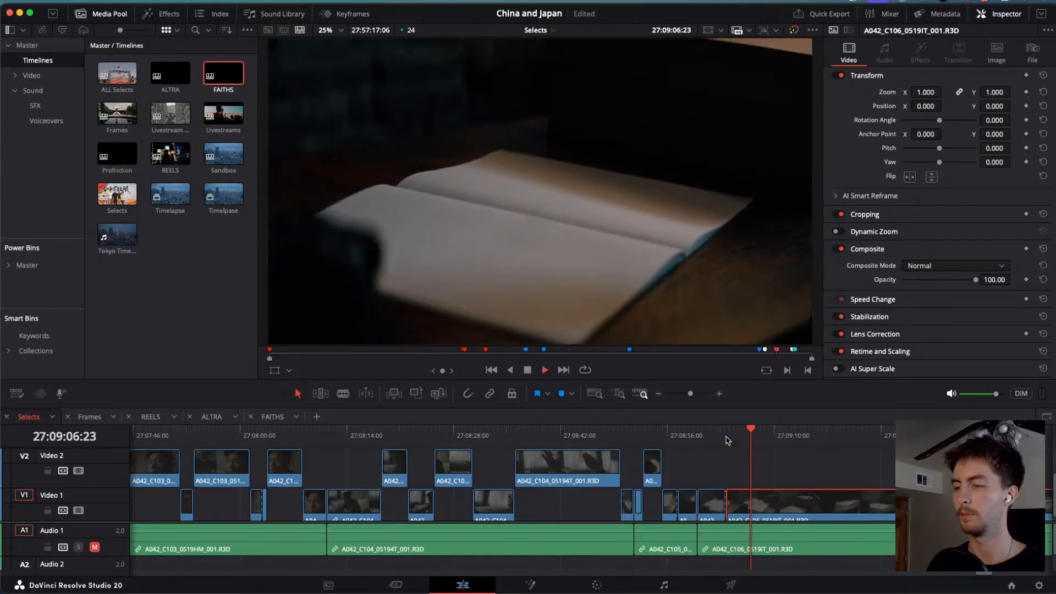
# Split clip A042_C106 at about 27:09:08:22 and lift the open-notebook section before the cut to Video 2.
pyautogui.press('space')
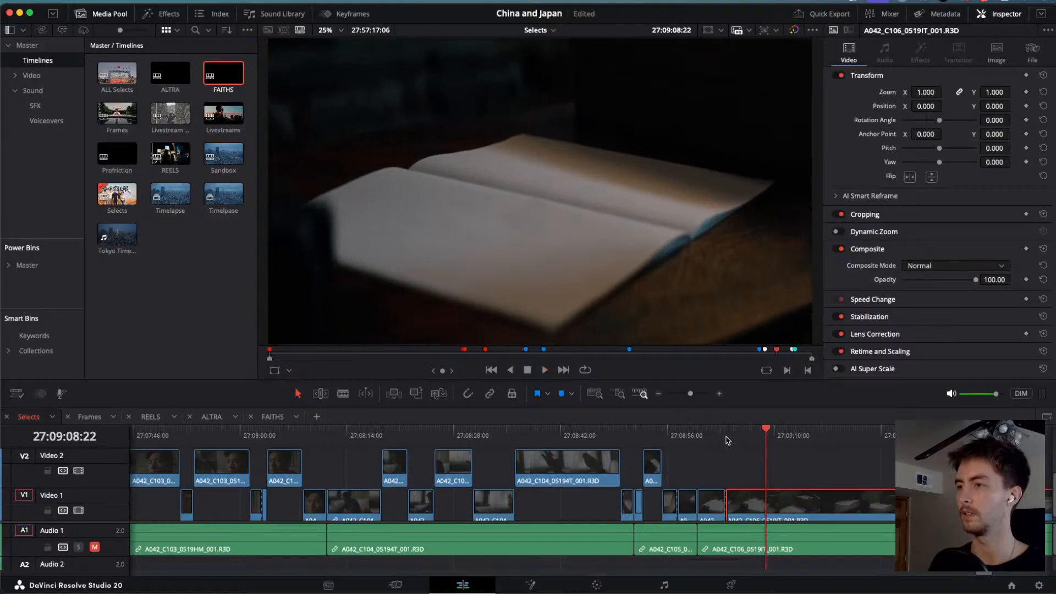
pyautogui.press('super+b')
pyautogui.hotkey('alt', 'Up')
# Review the rest of clip A042_C106 by skimming ahead and playing it to about 27:09:25.
pyautogui.moveTo(767, 439); pyautogui.dragTo(885, 467)
pyautogui.hscroll(5, 885, 467)
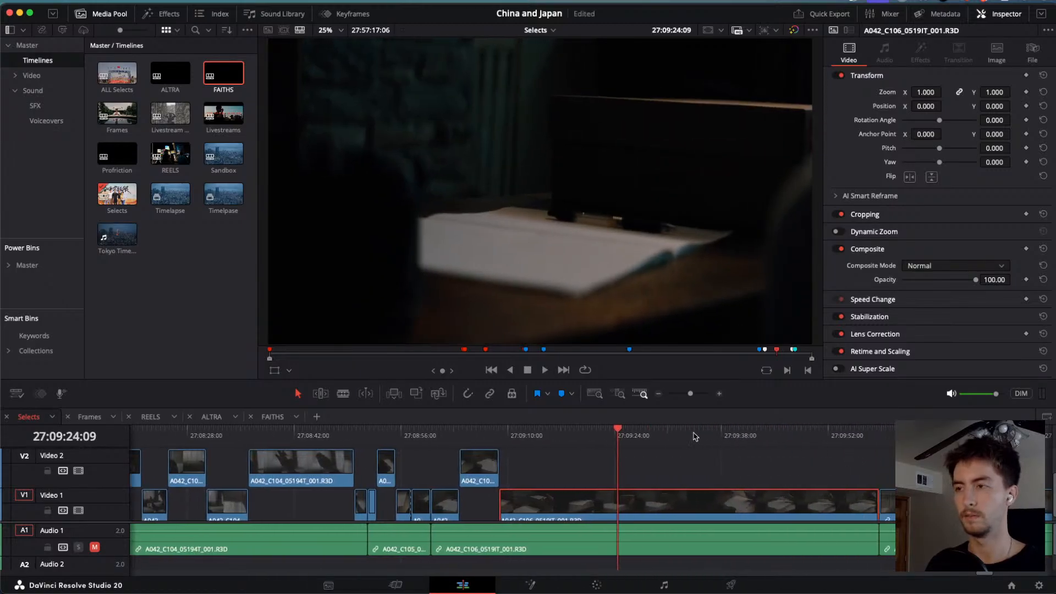
pyautogui.press('space')
pyautogui.press('space')
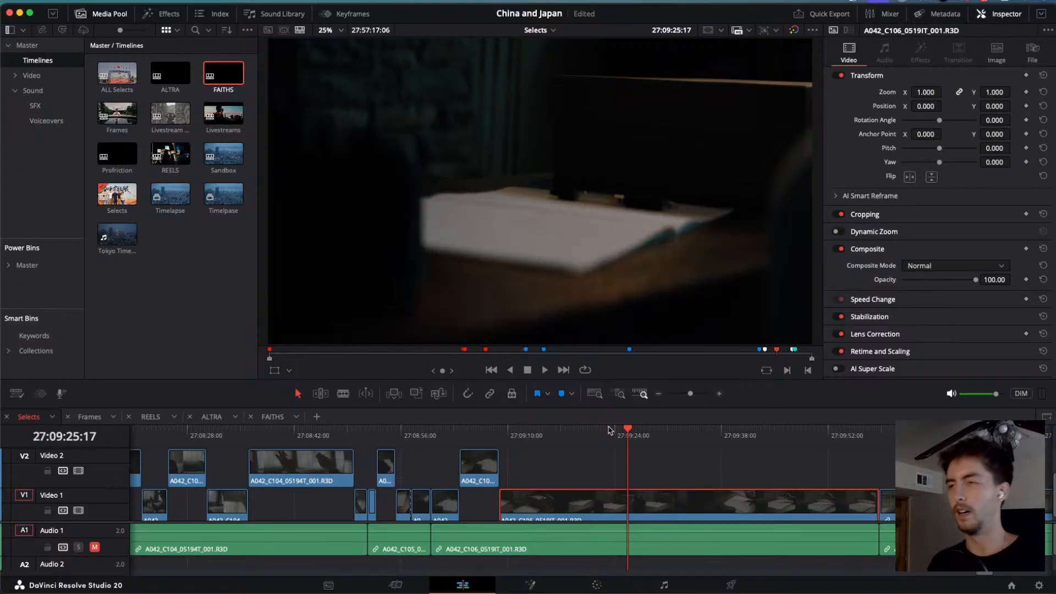
# Go back to the living-room shot A042_C070 on Video 2 and play it to about 26:37:50.
pyautogui.scroll(-10, 630, 444)
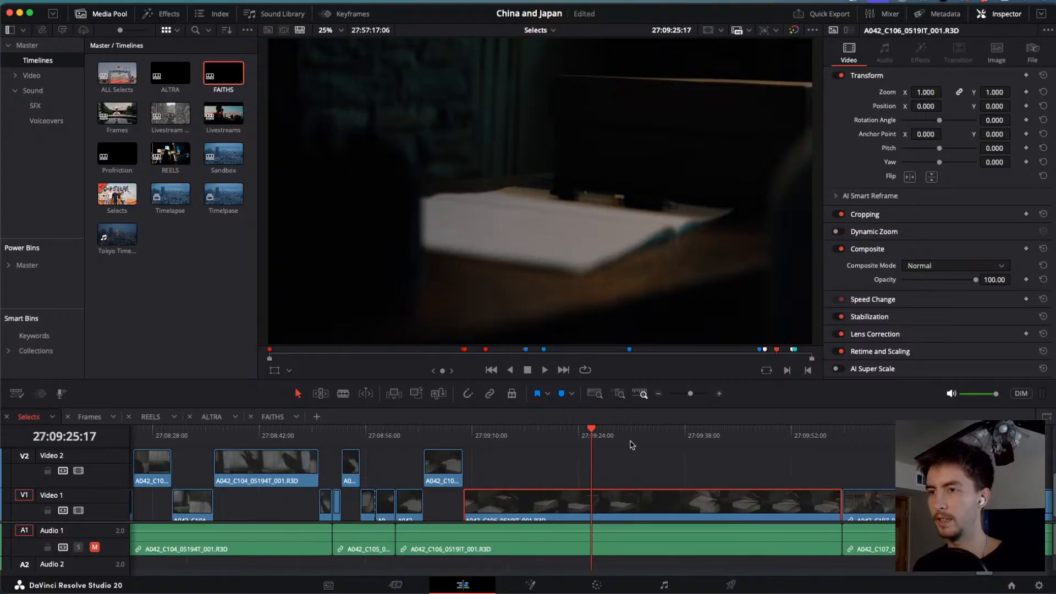
pyautogui.moveTo(593, 437); pyautogui.dragTo(542, 435)
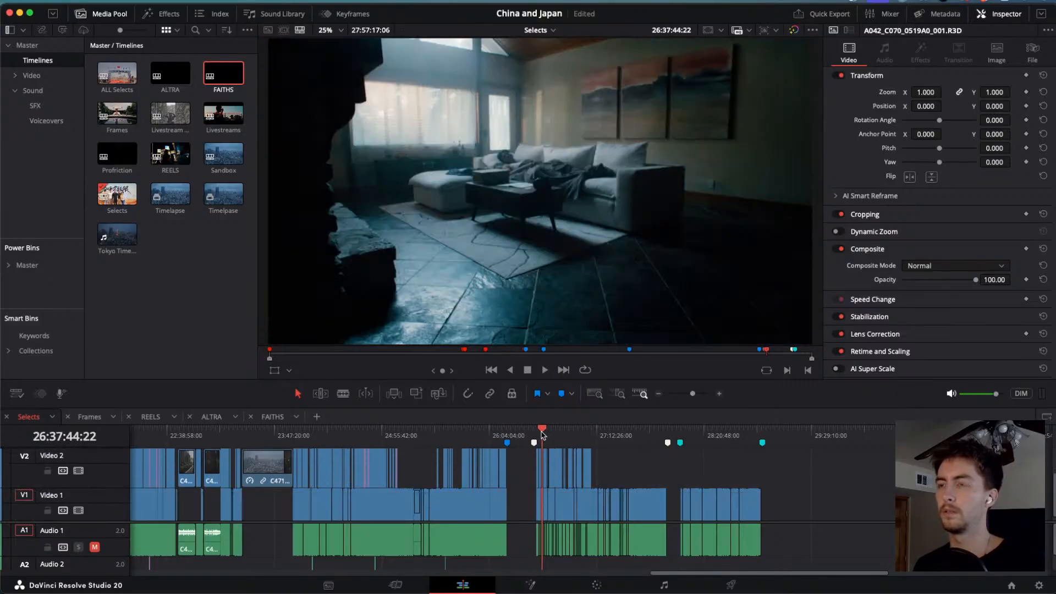
pyautogui.press('space')
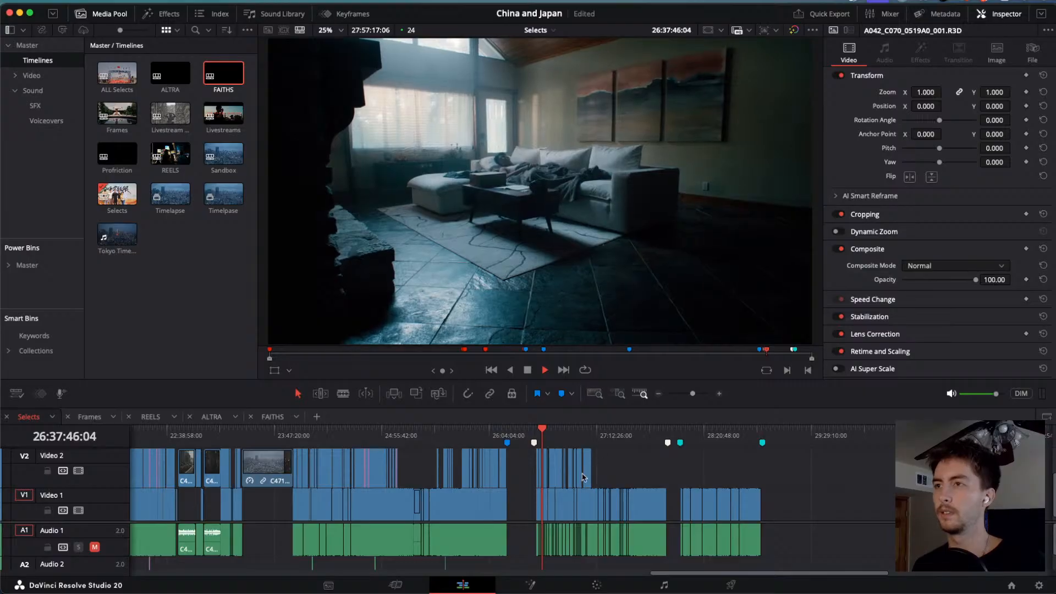
pyautogui.scroll(10, 582, 475)
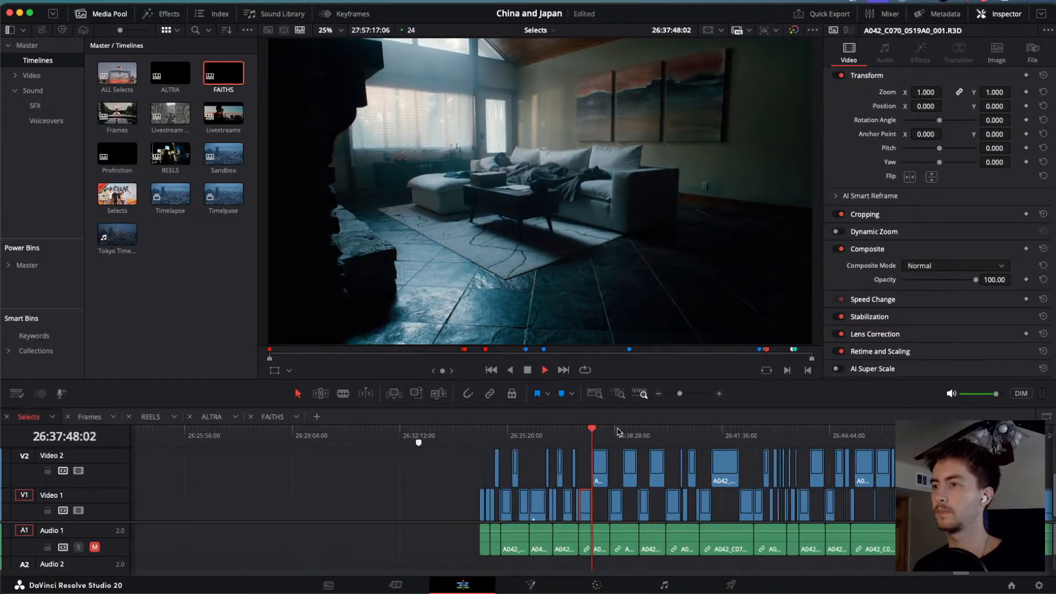
pyautogui.moveTo(594, 433); pyautogui.dragTo(592, 433)
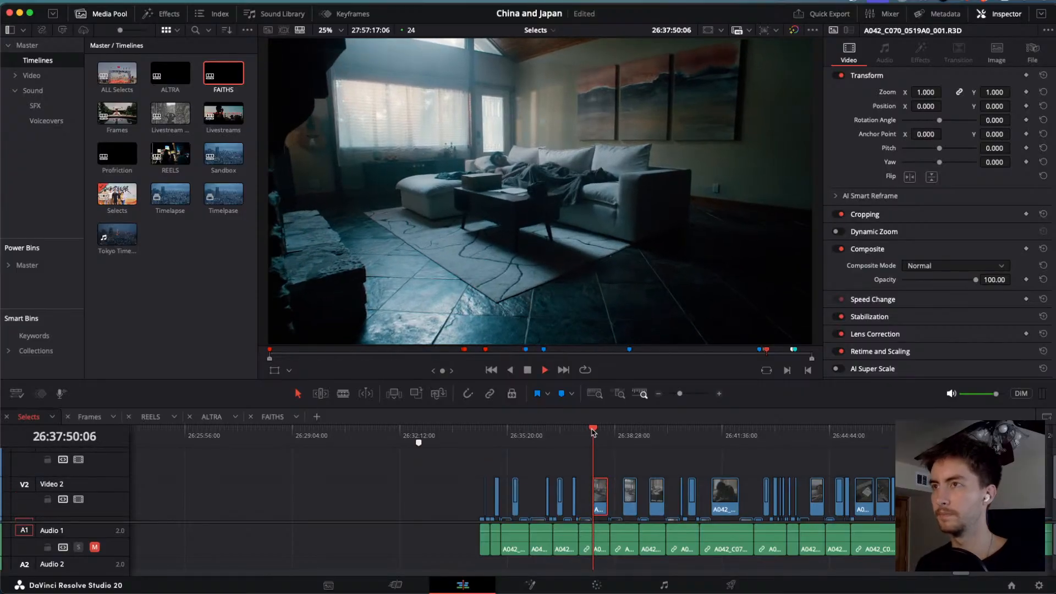
pyautogui.press('space')
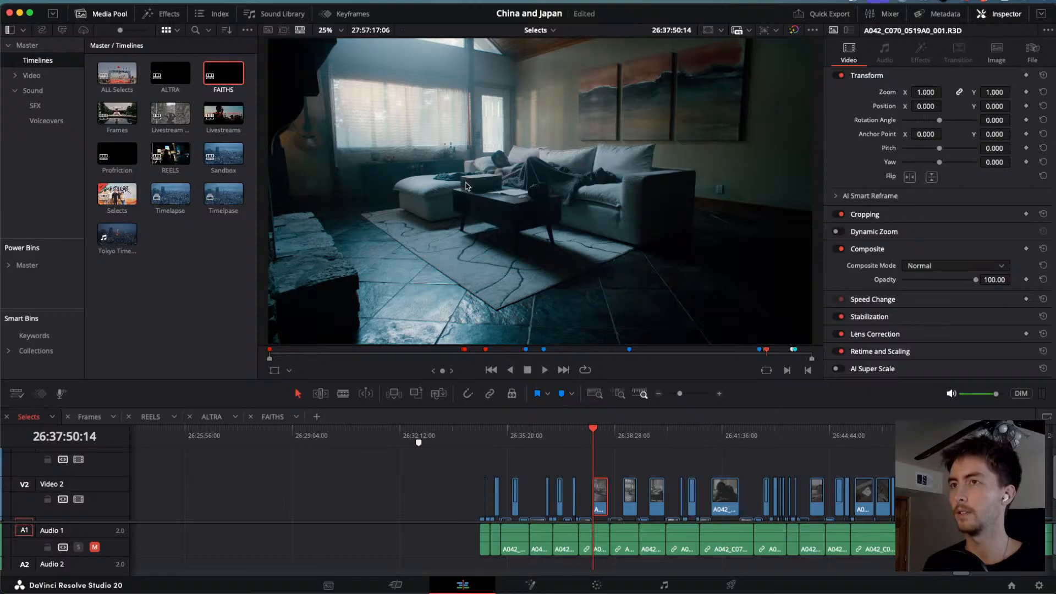
# Play clip A042_C070 back and forth between about 26:37:50 and 26:37:52 to examine how the shot shows the man on the sofa.
pyautogui.press('space')
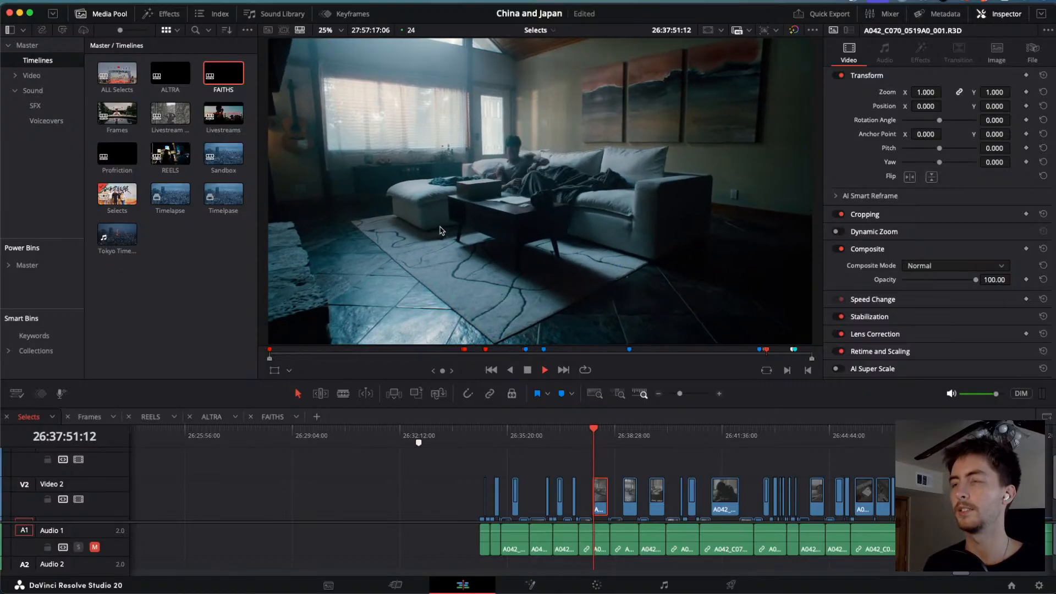
pyautogui.press('j')
pyautogui.press('space')
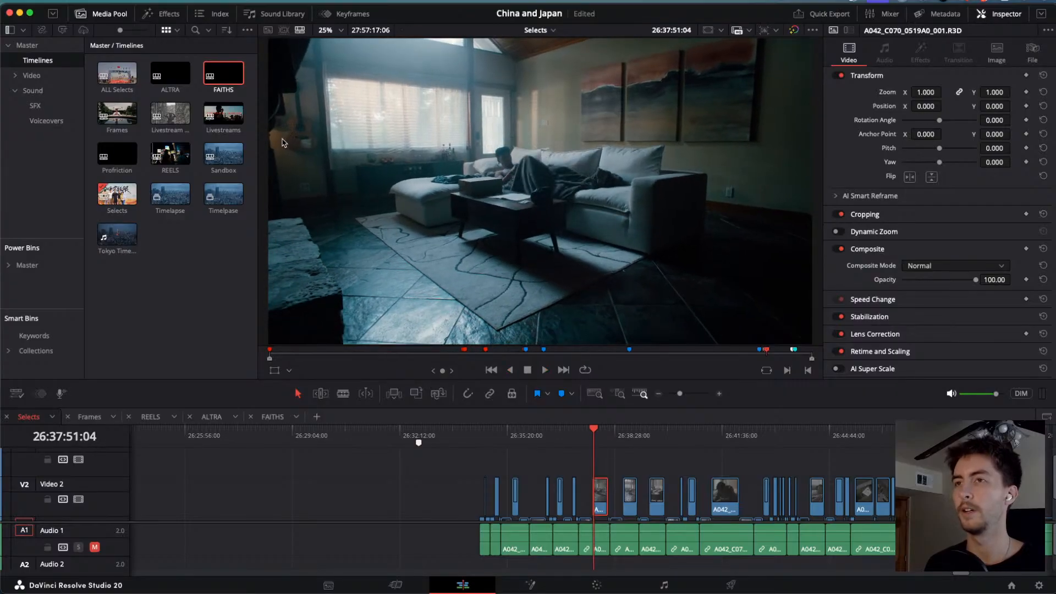
pyautogui.press('space')
pyautogui.press('j')
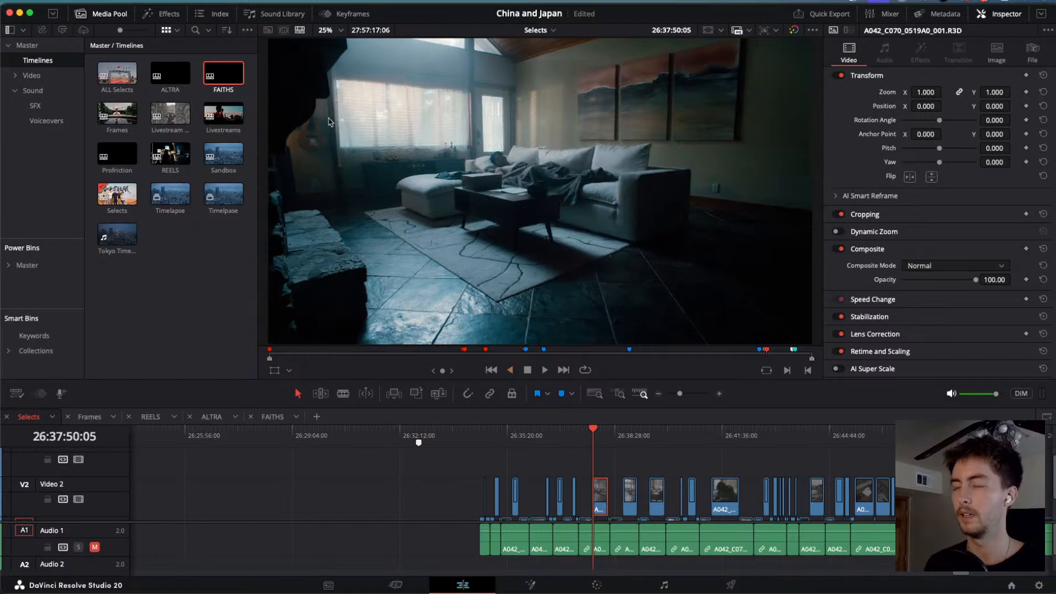
pyautogui.press('l')
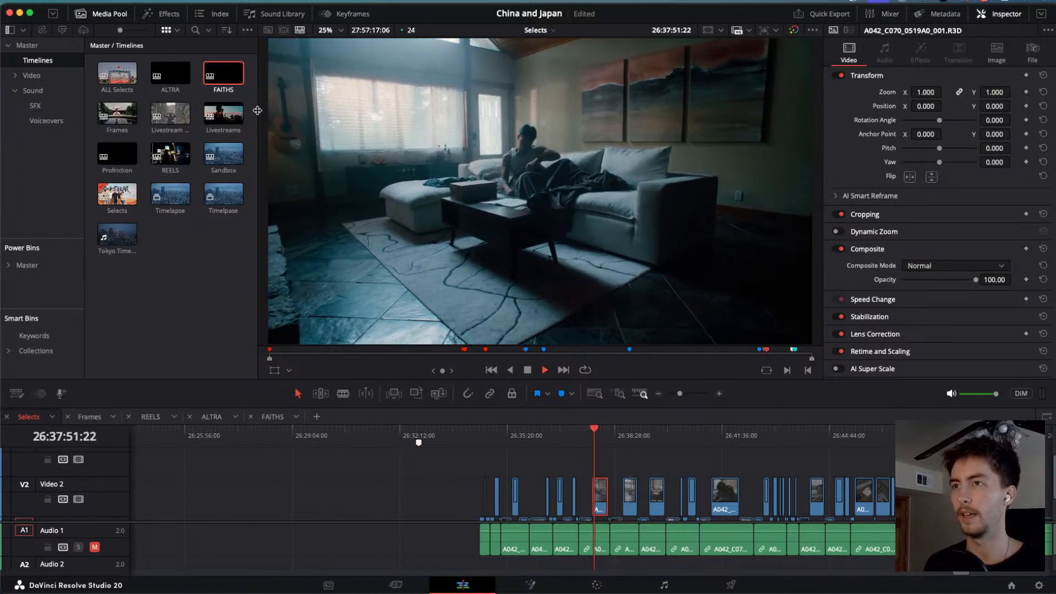
pyautogui.press('j')
pyautogui.press('l')
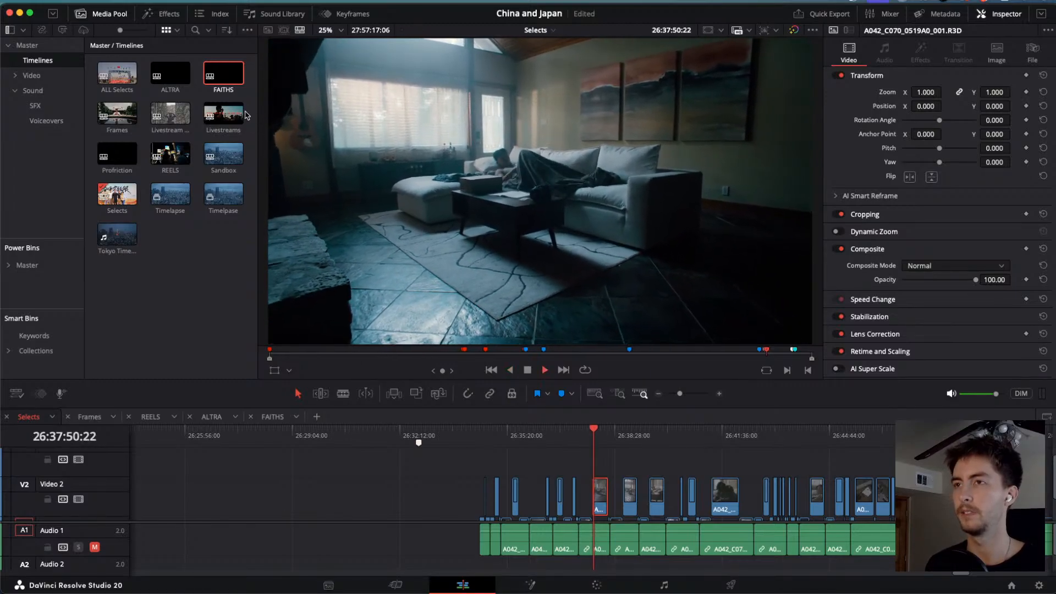
pyautogui.press('j')
pyautogui.press('k')
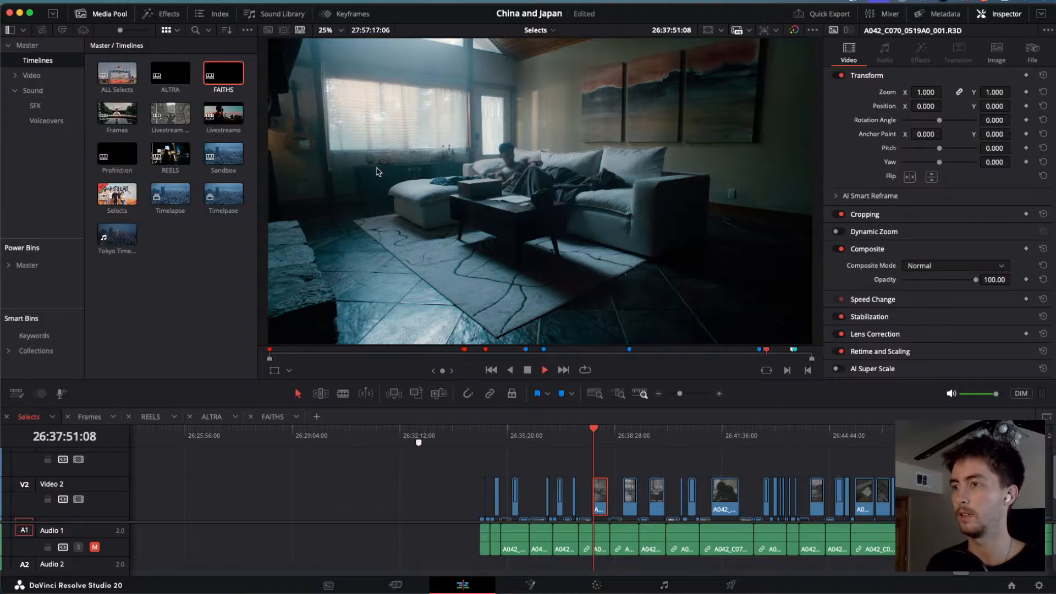
pyautogui.press('space')
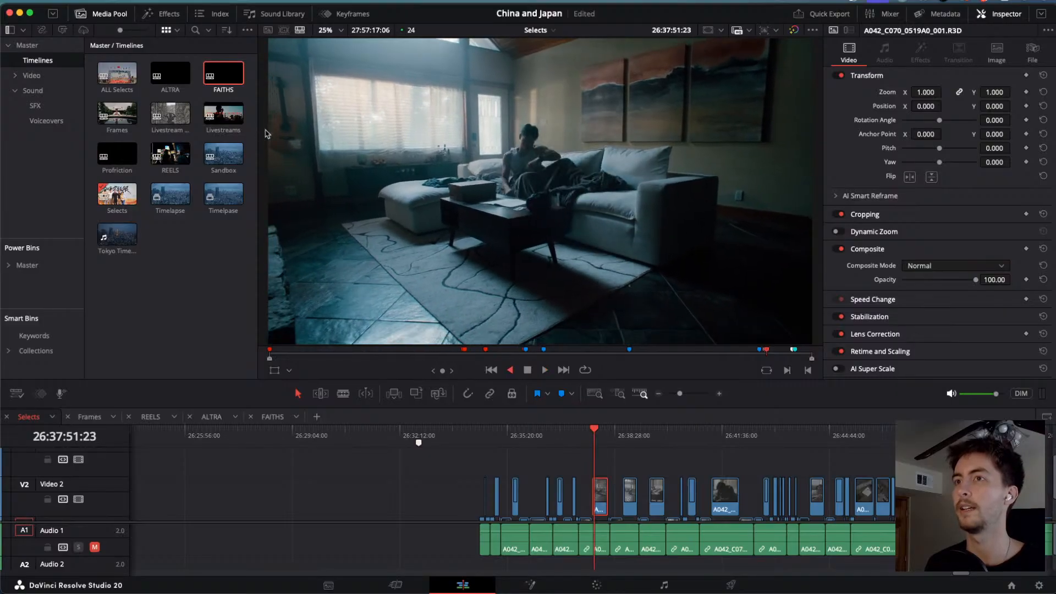
pyautogui.press('k')
pyautogui.press('l')
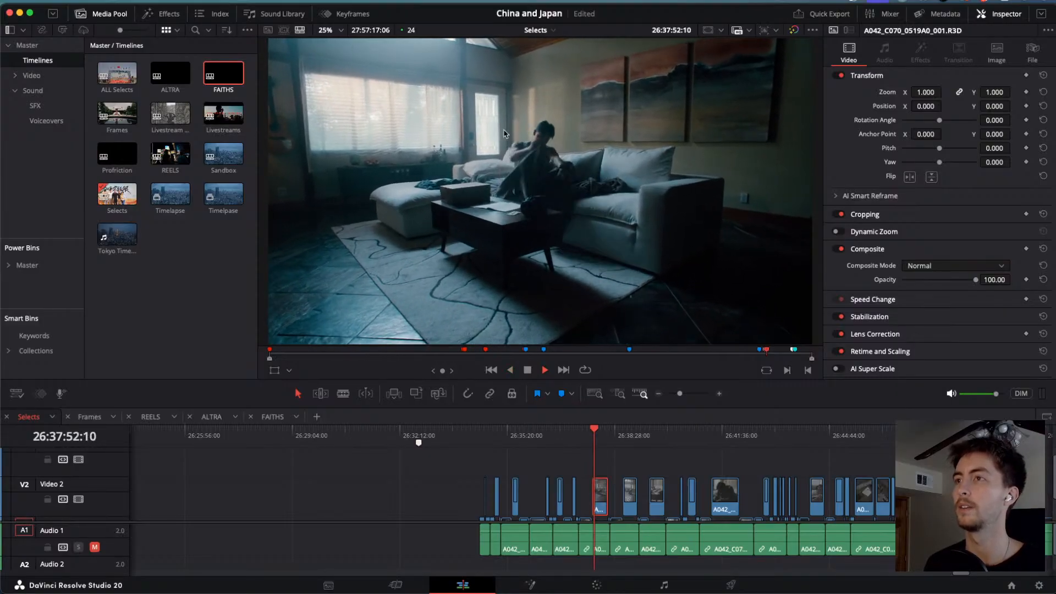
pyautogui.press('k')
pyautogui.press('j')
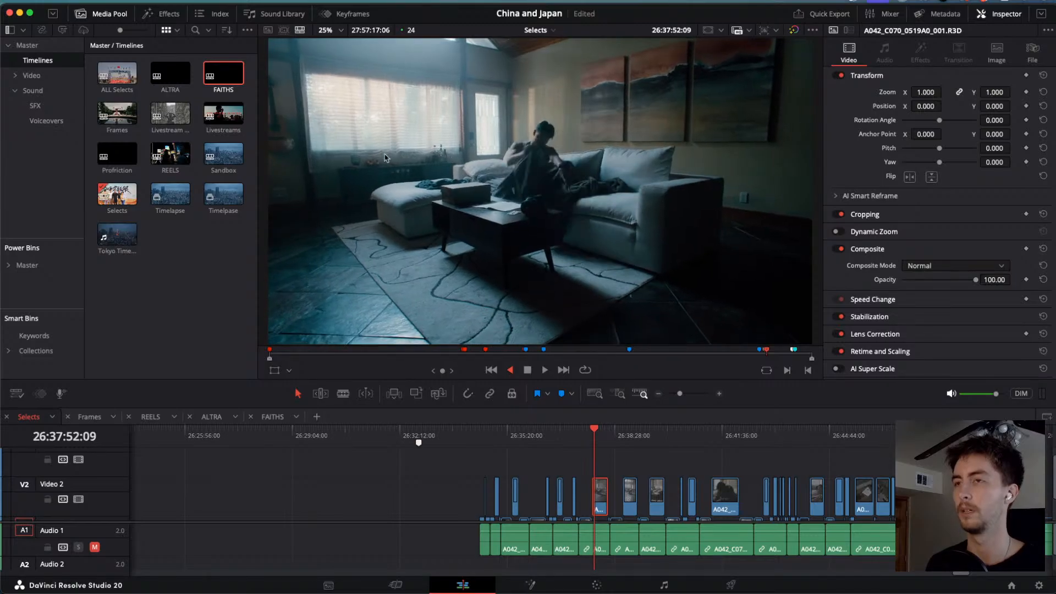
pyautogui.press('k')
# Move to clip A042_C073 and play it backwards from about 26:40:35 to 26:40:29, examining the man seated on the sofa.
pyautogui.moveTo(660, 444); pyautogui.dragTo(688, 445)
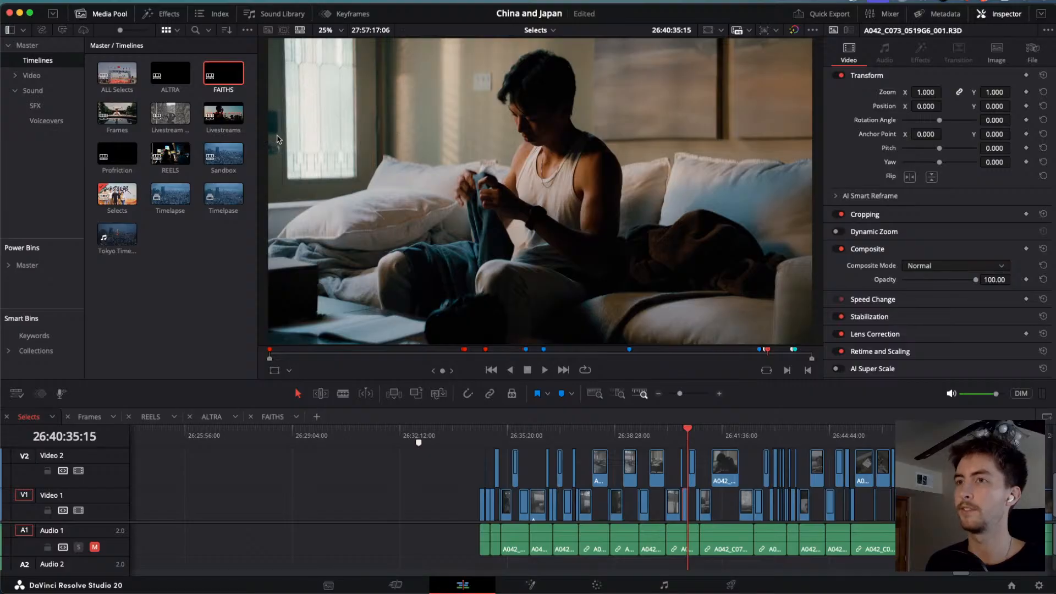
pyautogui.press('j')
pyautogui.press('j')
pyautogui.press('k')
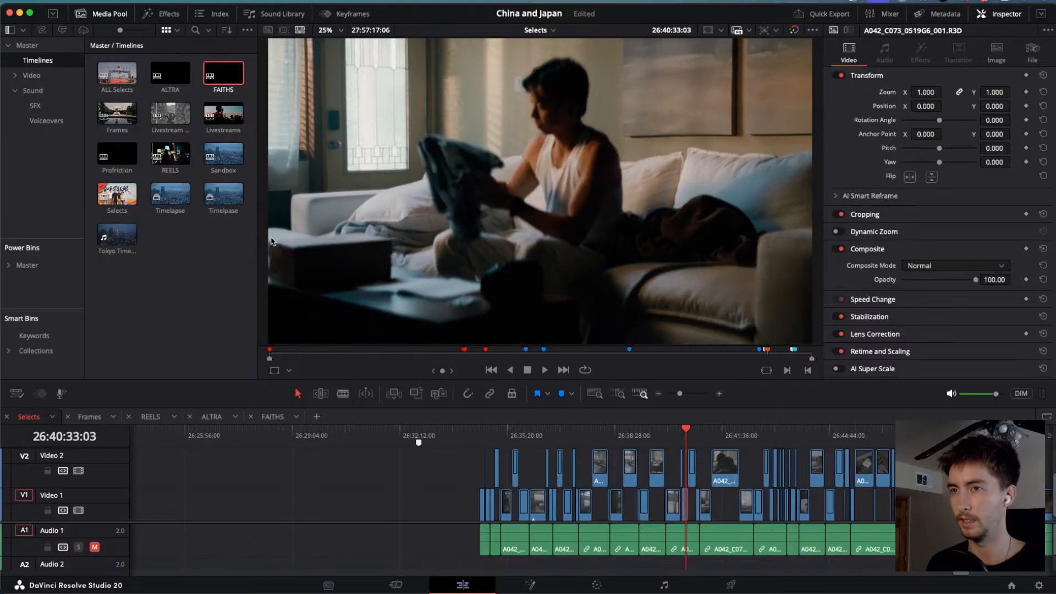
pyautogui.press('j')
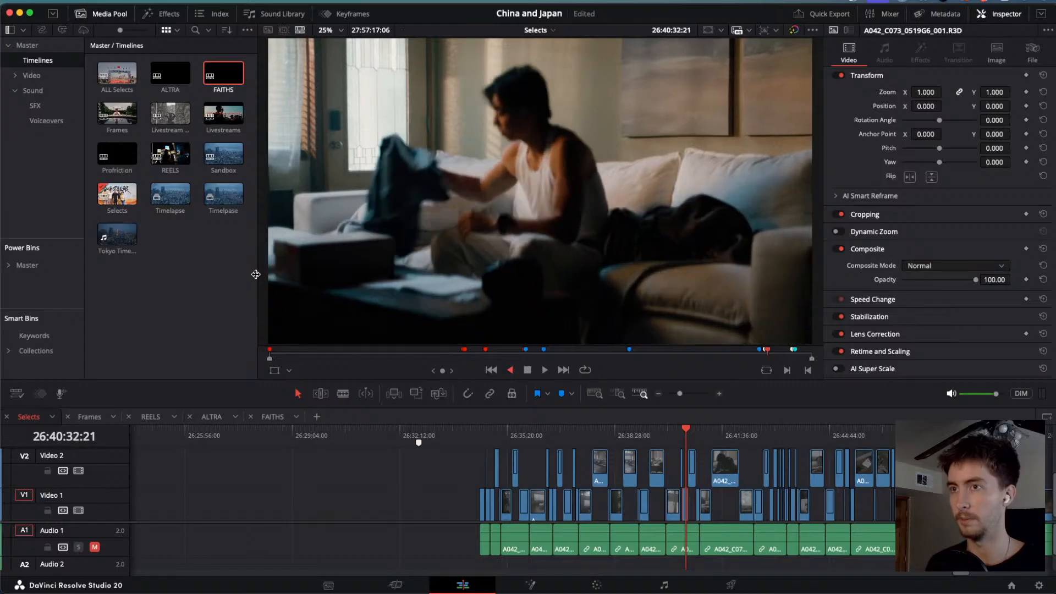
pyautogui.press('k')
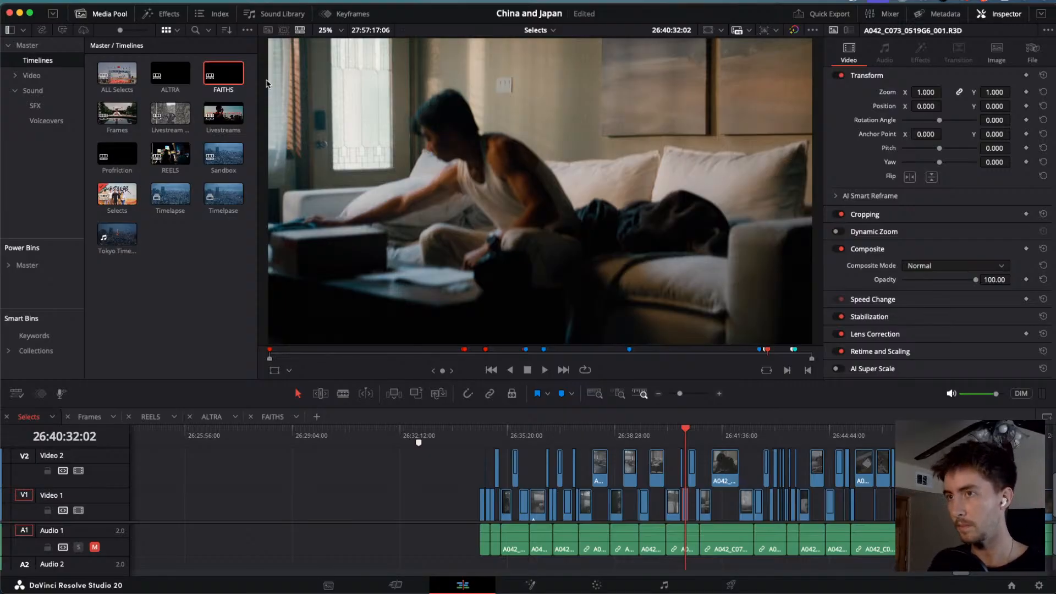
pyautogui.press('j')
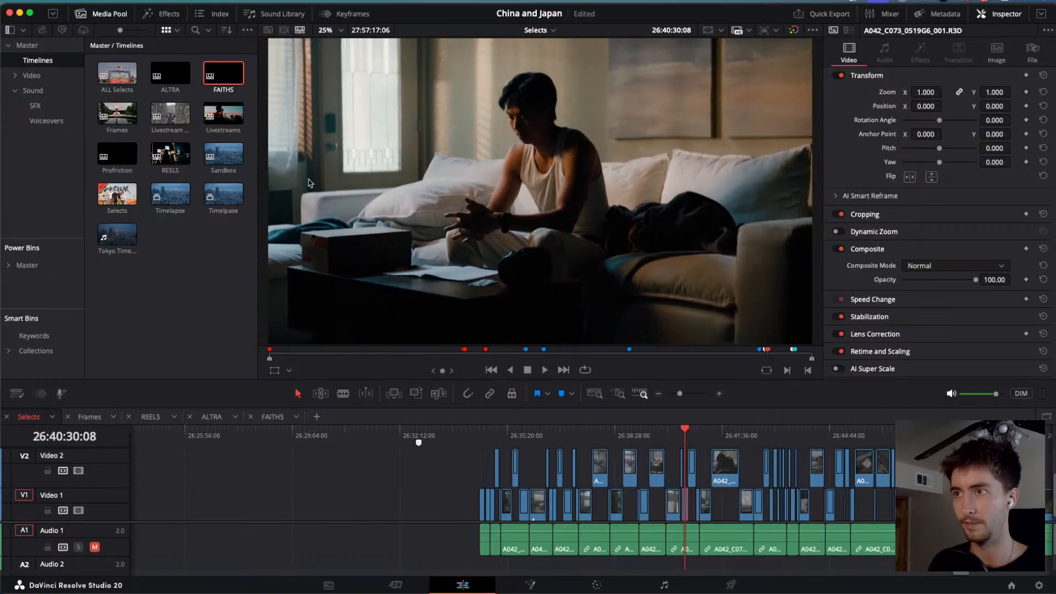
pyautogui.press('j')
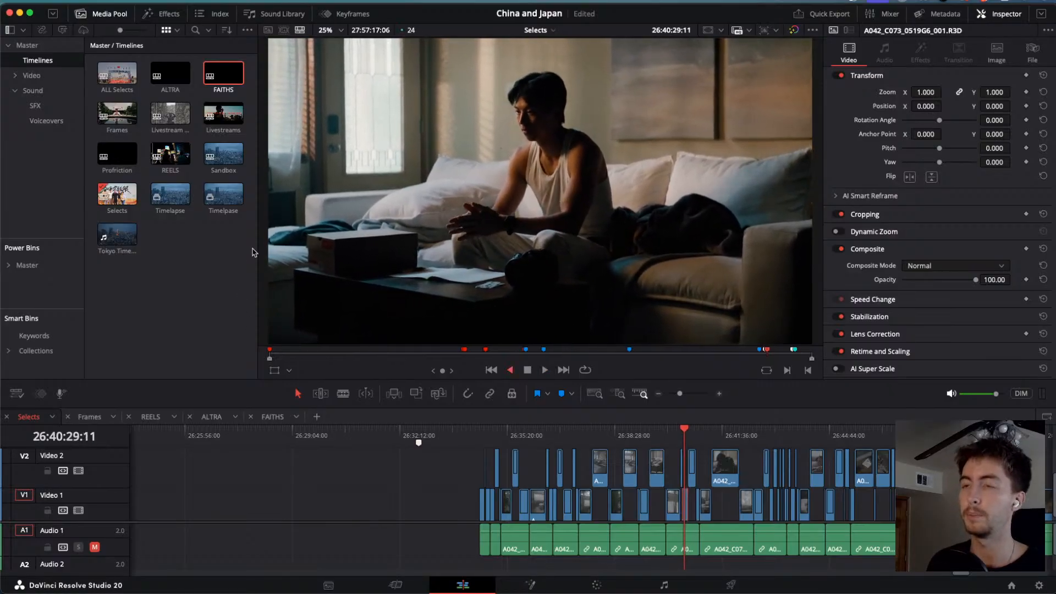
pyautogui.press('k')
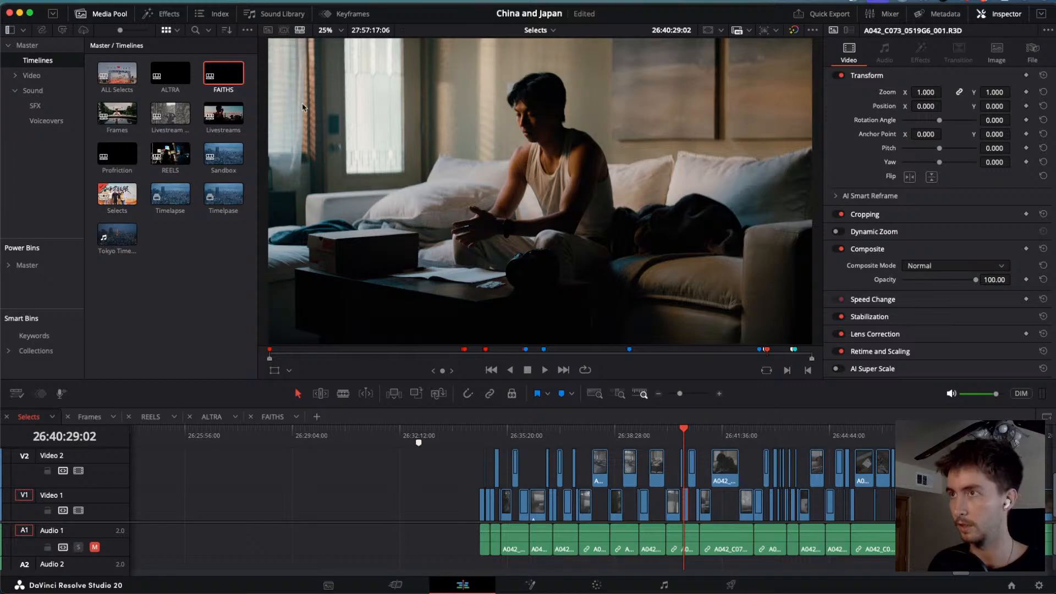
# Advance clip A042_C073 to about 26:40:29:20, magnify the man's face in the viewer to inspect it, and return to the wide view.
pyautogui.press('l')
pyautogui.press('k')
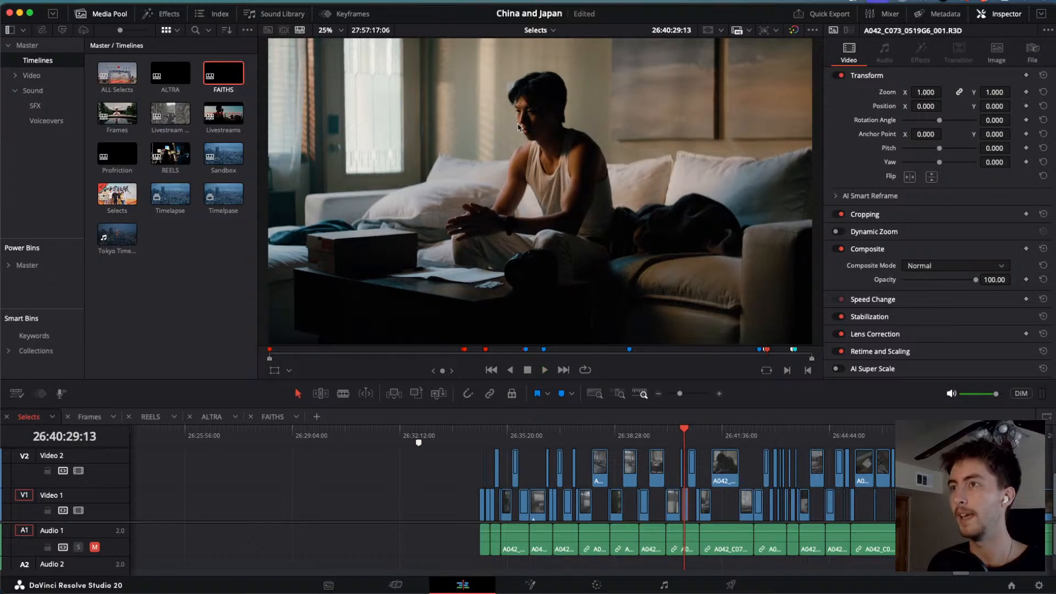
pyautogui.press('l')
pyautogui.press('k')
pyautogui.scroll(3, 525, 115)
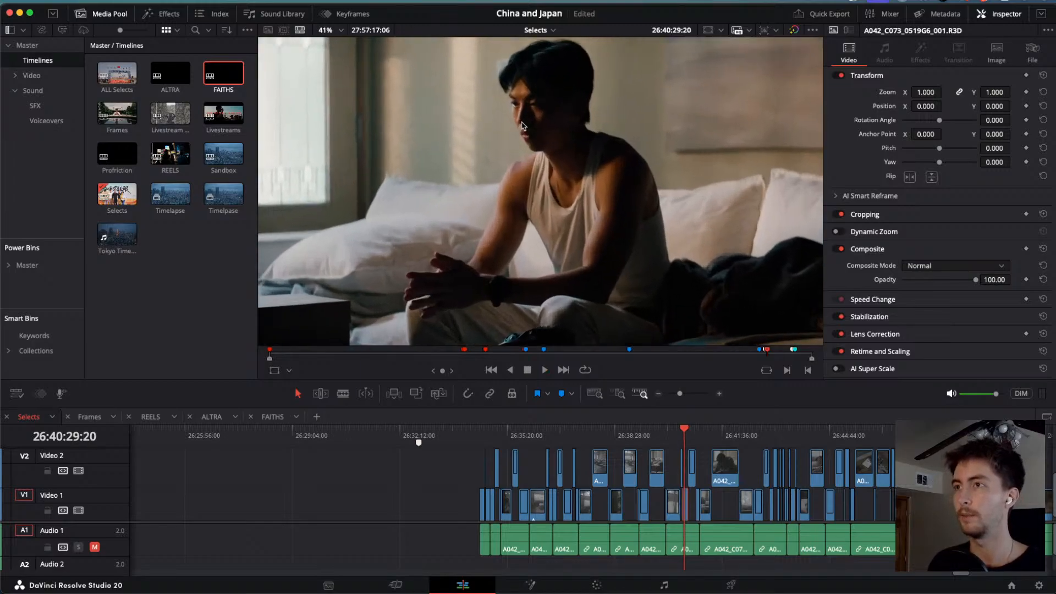
pyautogui.scroll(2, 521, 118)
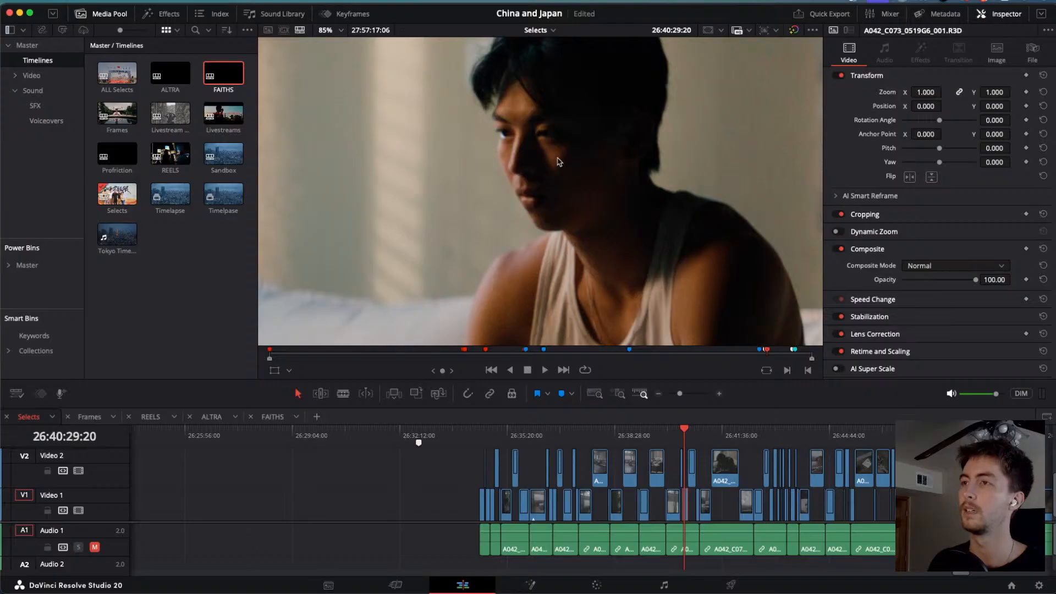
pyautogui.scroll(-5, 558, 161)
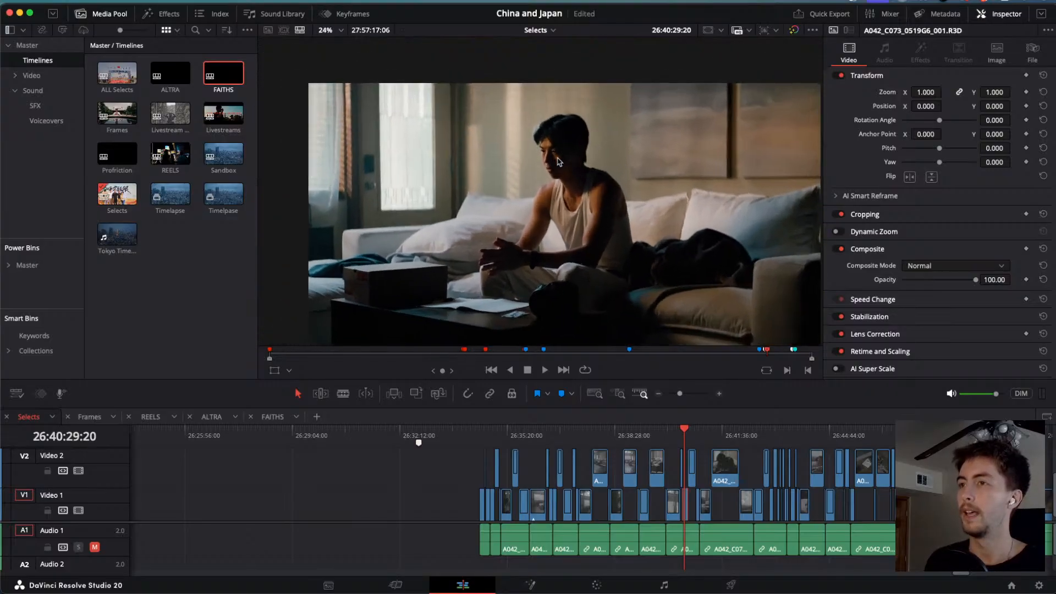
pyautogui.scroll(1, 558, 161)
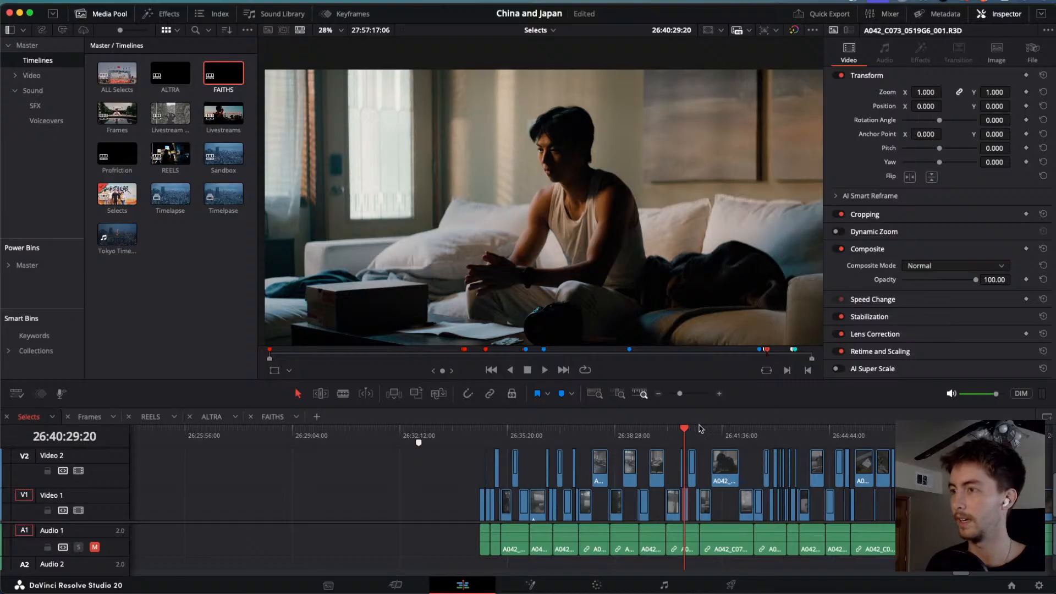
# Skim the shots from A042_C067 to A042_C080 and replay the man handling his shirt in A042_C073 from about 26:40:39.
pyautogui.moveTo(696, 431); pyautogui.dragTo(904, 431)
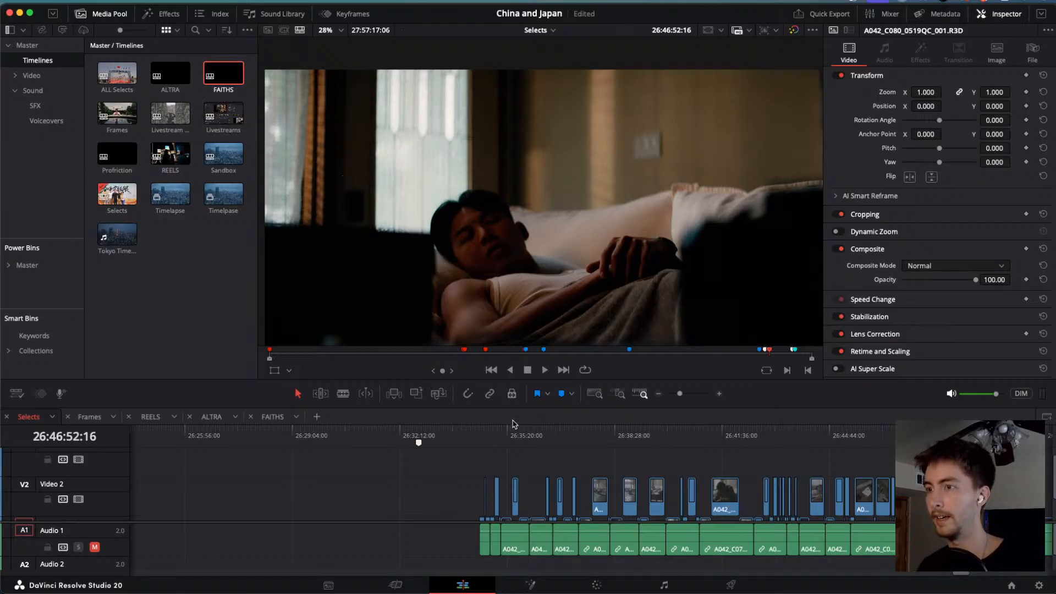
pyautogui.moveTo(514, 432); pyautogui.dragTo(515, 436)
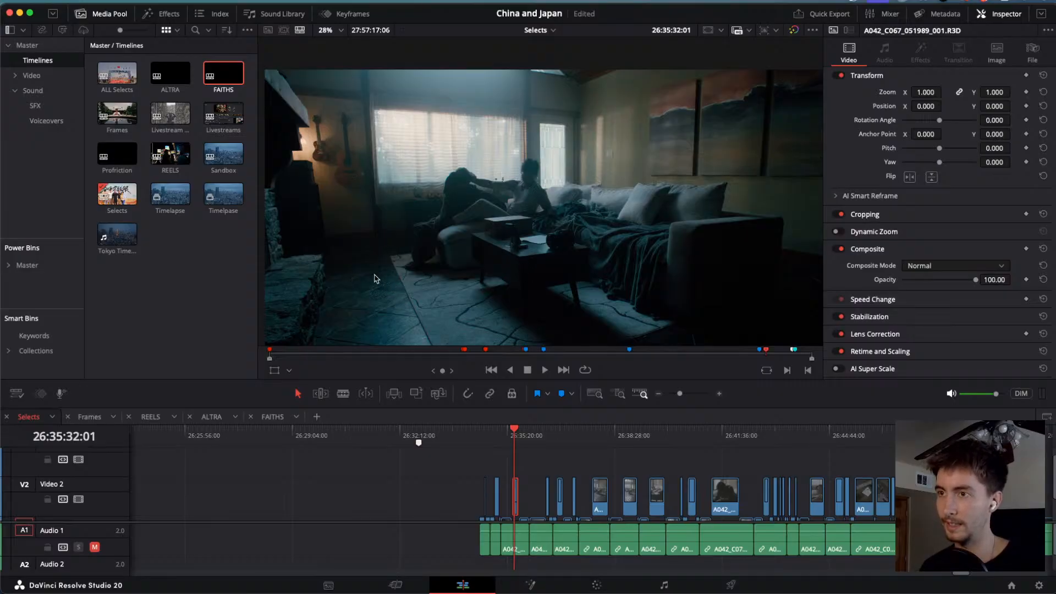
pyautogui.moveTo(552, 436); pyautogui.dragTo(690, 452)
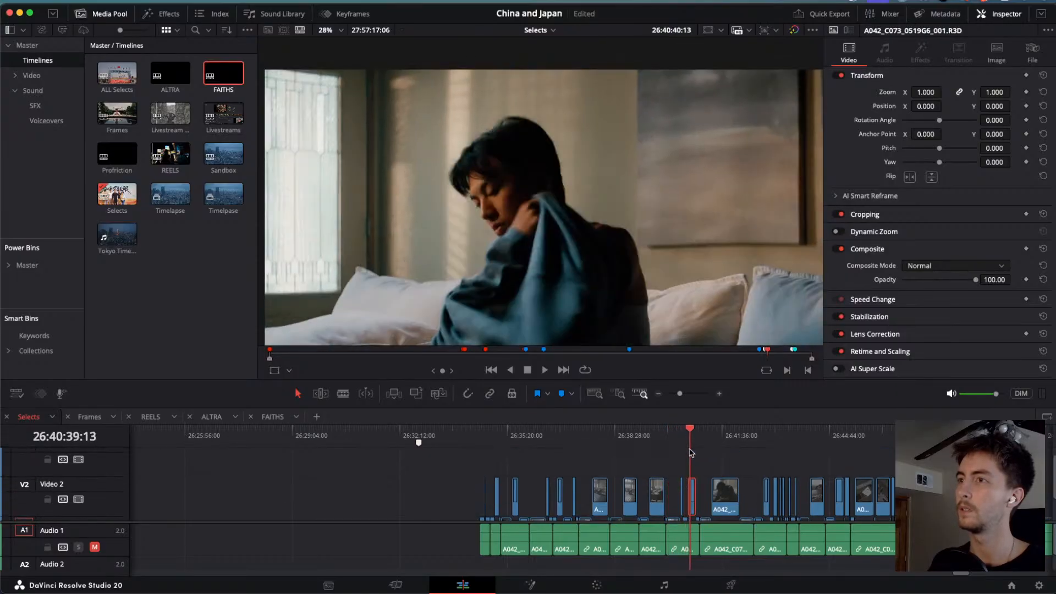
pyautogui.press('space')
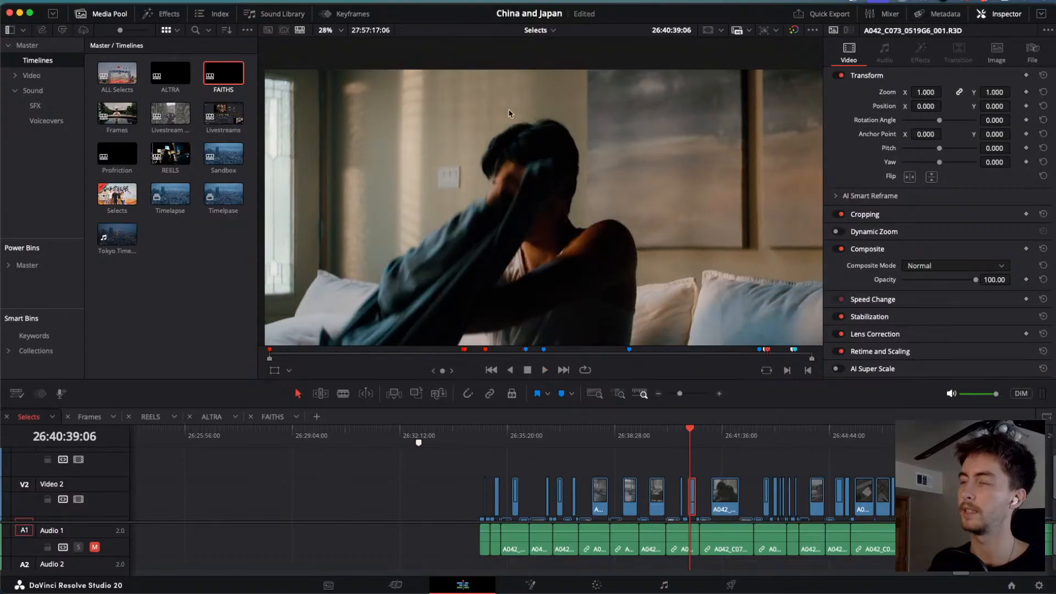
pyautogui.press('space')
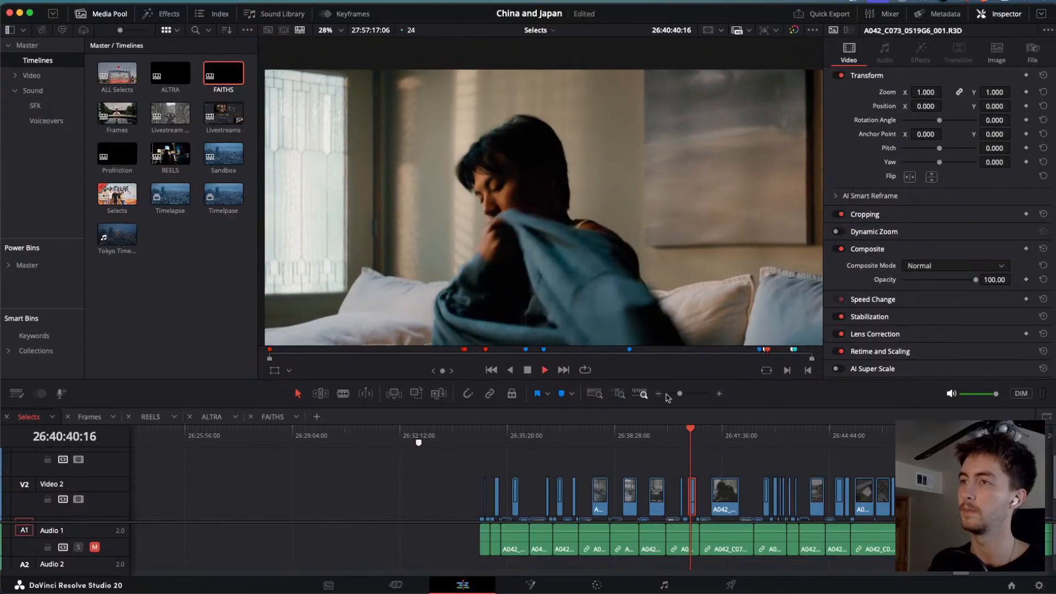
# Play clip A042_C073 in stretches from about 26:40:41 to 26:40:54, examining the man putting on his shirt and the ceiling fan.
pyautogui.press('space')
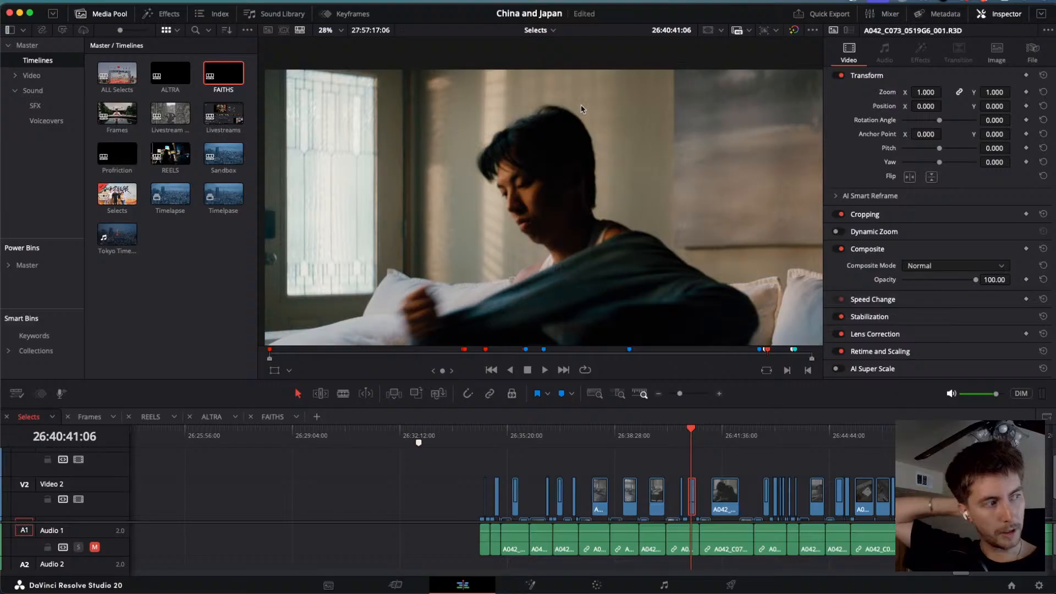
pyautogui.press('space')
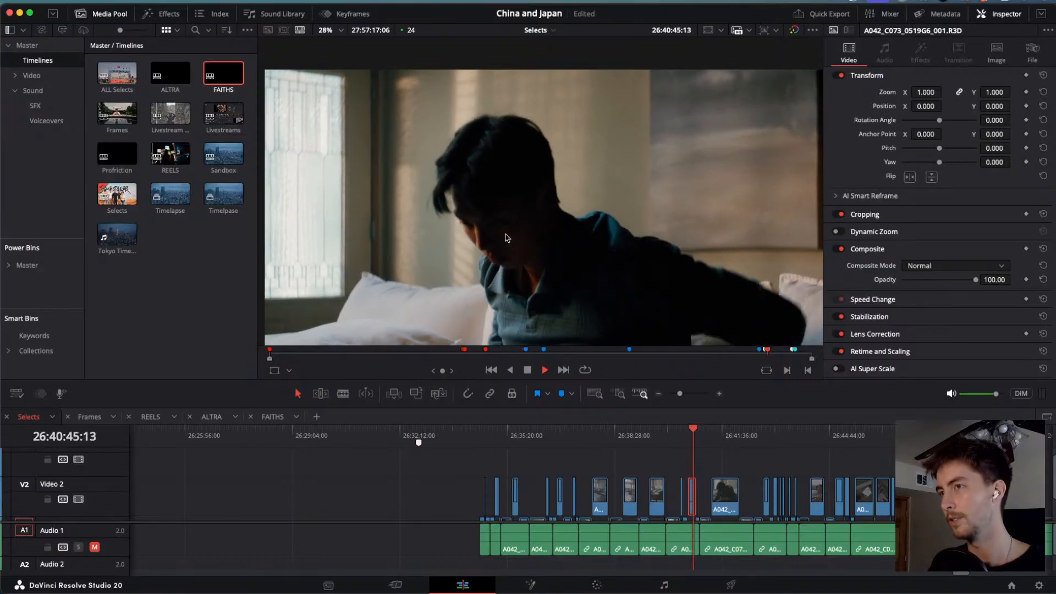
pyautogui.press('space')
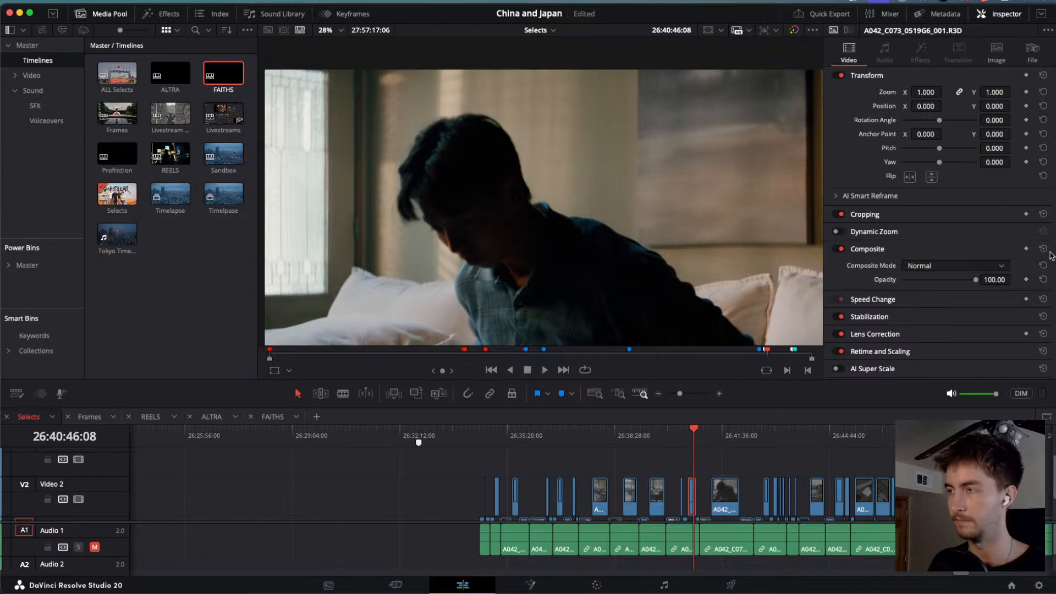
pyautogui.press('space')
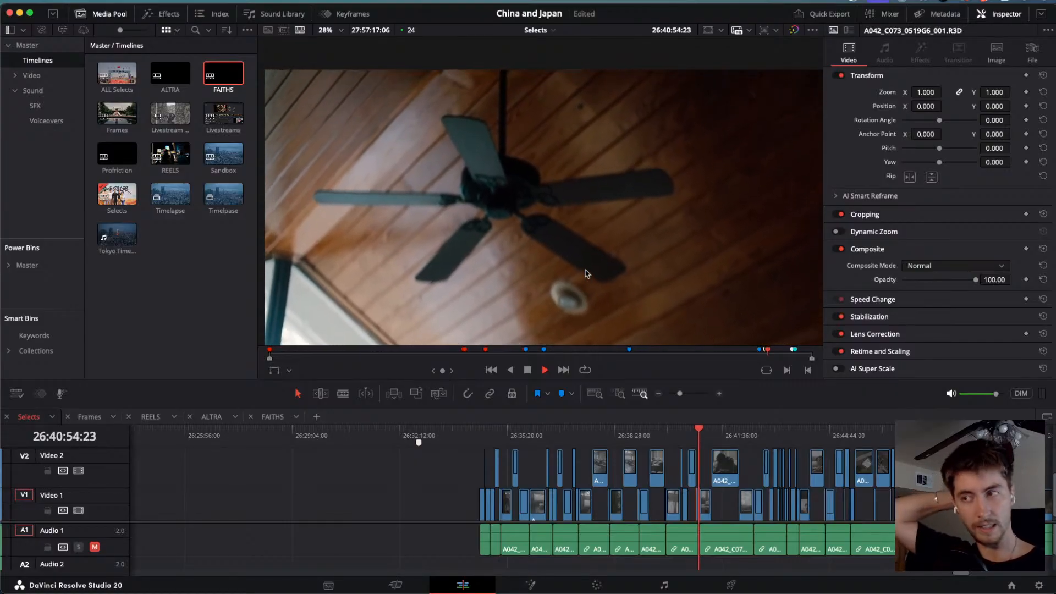
# Move to clip A042_C074 and replay it from about 26:41:33 to 26:41:42, examining the man pulling on his shirt.
pyautogui.moveTo(717, 435); pyautogui.dragTo(720, 435)
pyautogui.press('space')
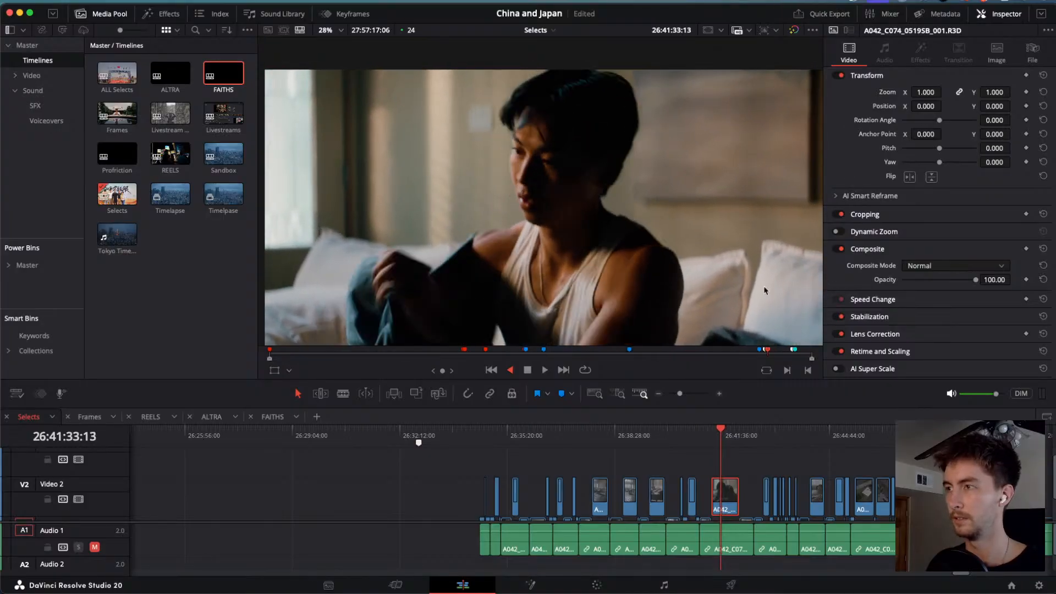
pyautogui.press('space')
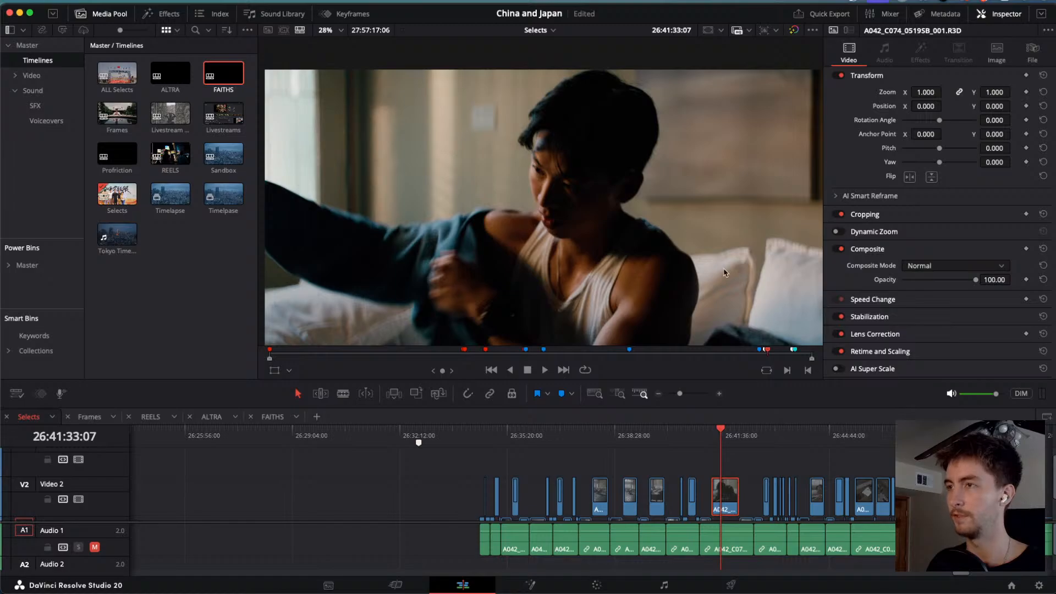
pyautogui.press('space')
pyautogui.press('space')
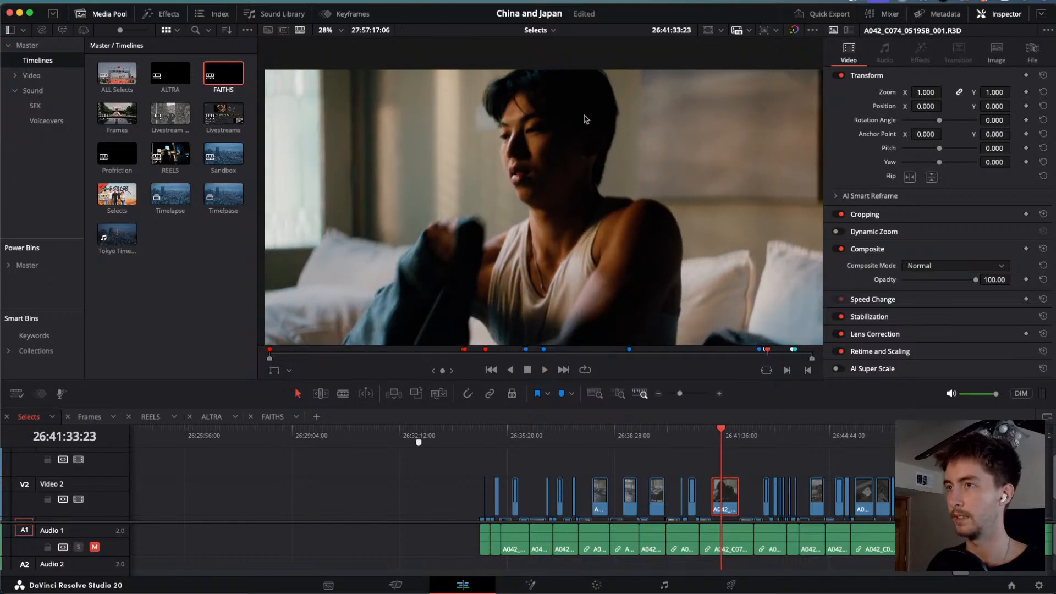
pyautogui.press('space')
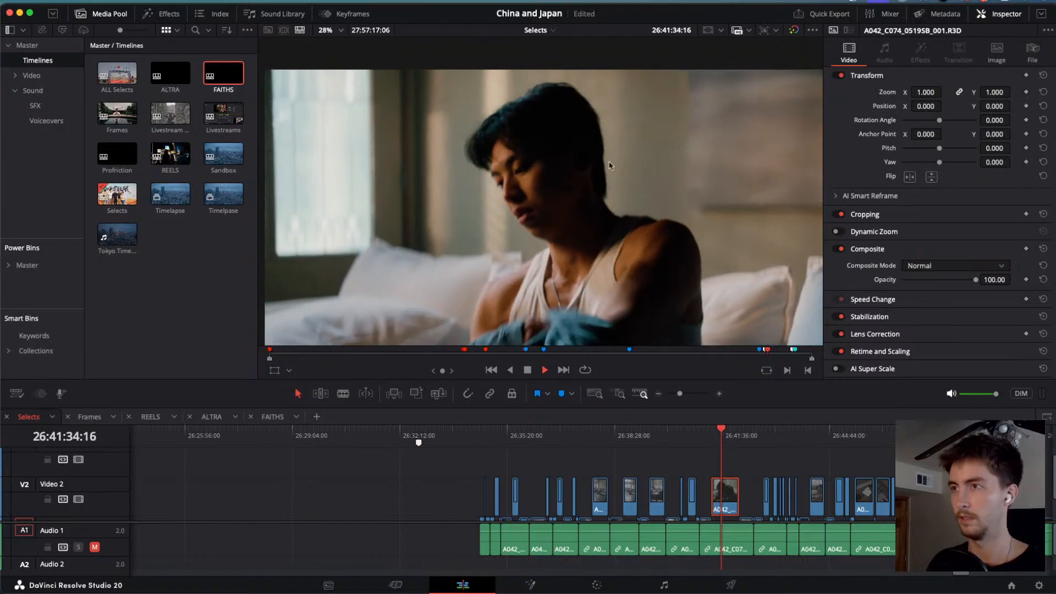
pyautogui.press('space')
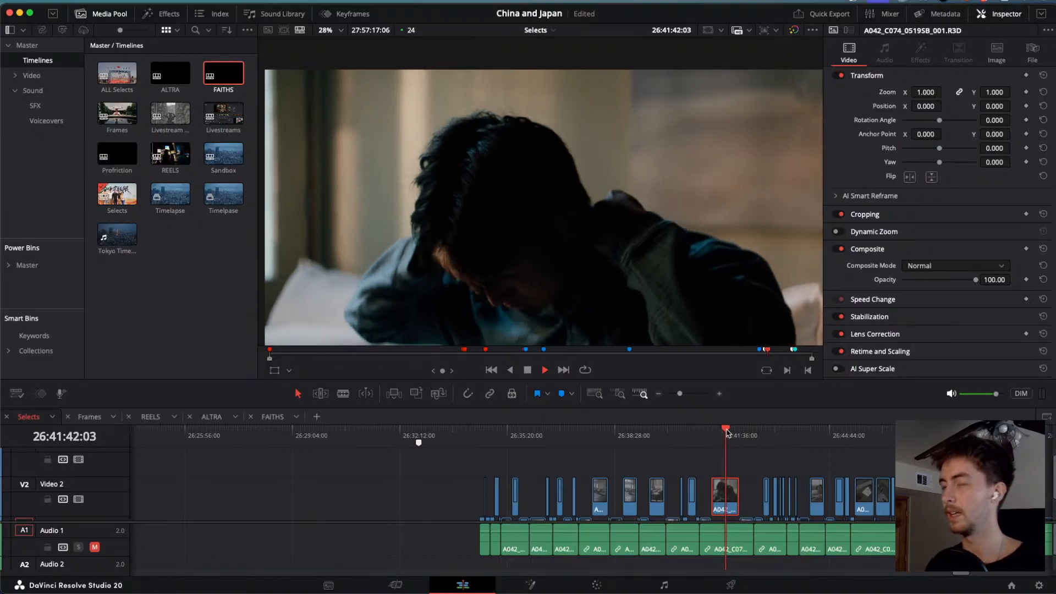
# Skim forward to clip A042_C080 at about 26:47:25 and play on through the window silhouette in A042_C081 to about 26:47:51.
pyautogui.moveTo(726, 433); pyautogui.dragTo(921, 458)
pyautogui.press('space')
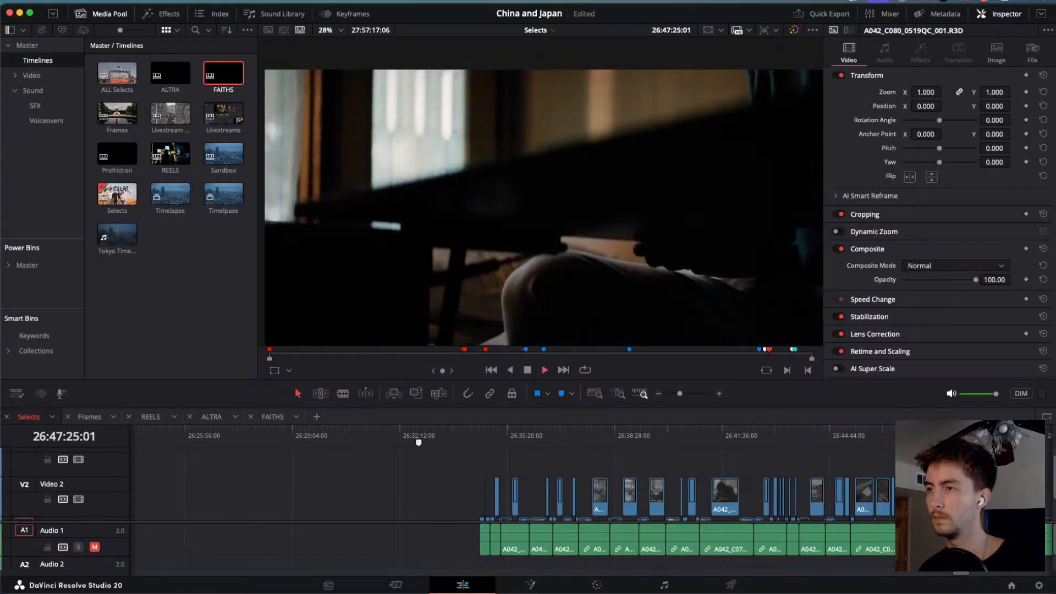
pyautogui.hscroll(5, 921, 457)
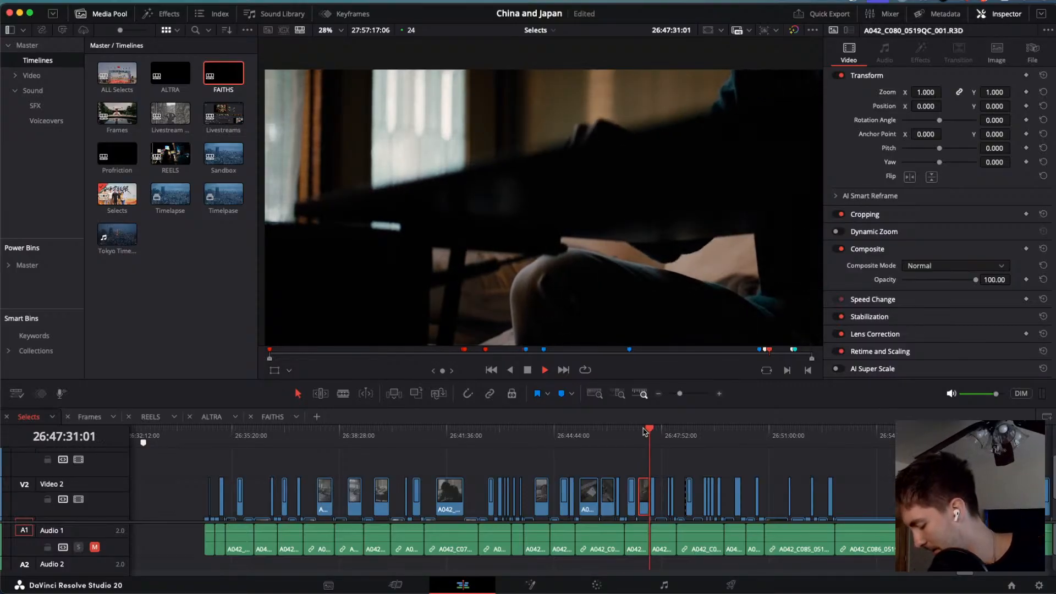
pyautogui.scroll(-2, 644, 431)
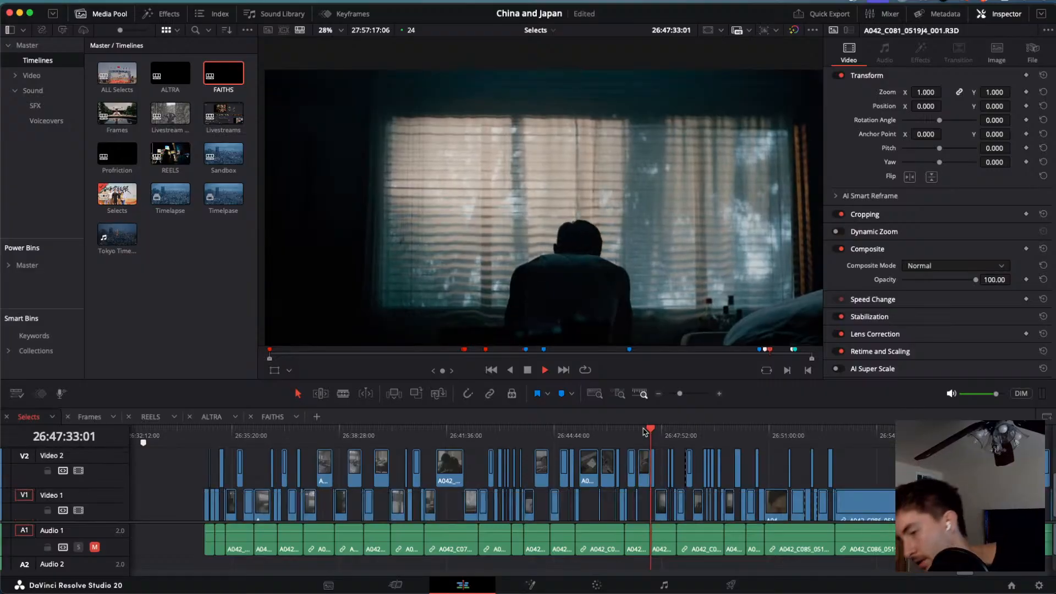
pyautogui.scroll(2, 645, 431)
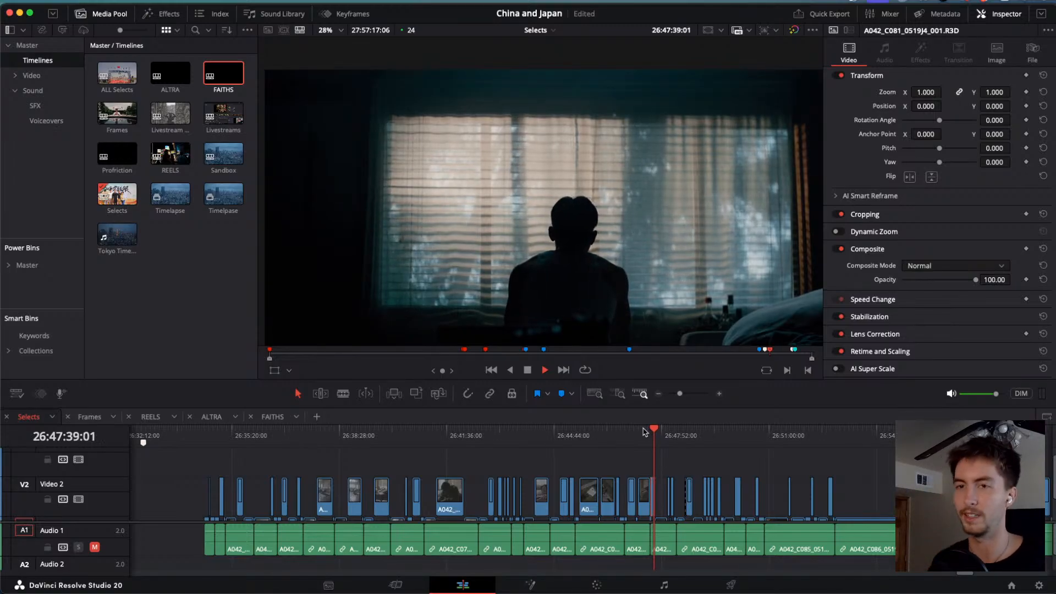
pyautogui.scroll(-2, 645, 432)
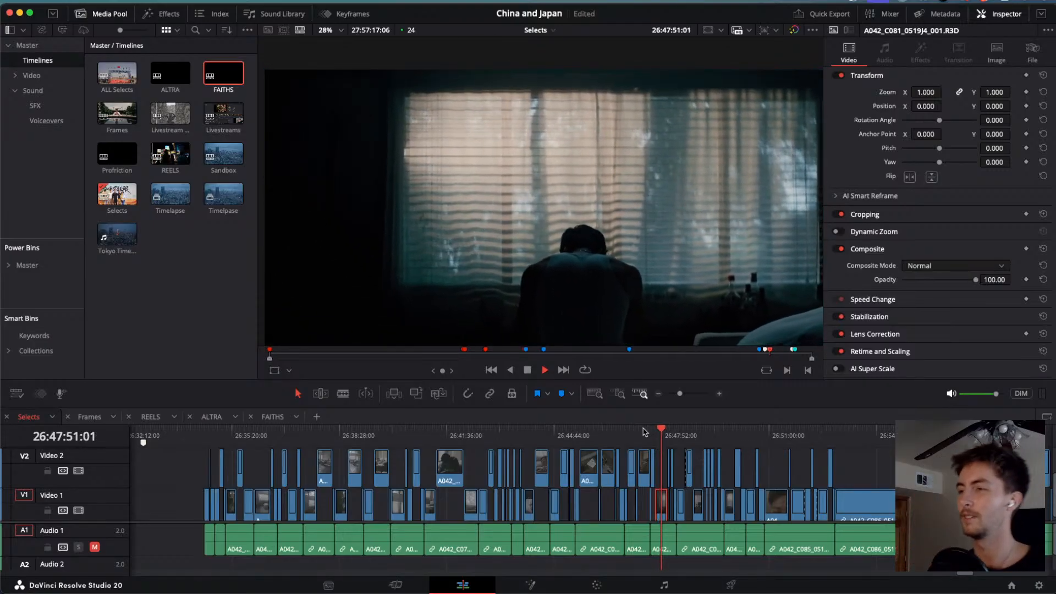
# Skim the later shots up to A042_C095 at about 27:01:50, and return to A042_C083 near 26:50:12.
pyautogui.moveTo(670, 440); pyautogui.dragTo(914, 469)
pyautogui.press('space')
pyautogui.hscroll(4, 879, 465)
pyautogui.moveTo(770, 452); pyautogui.dragTo(963, 452)
pyautogui.hscroll(5, 913, 462)
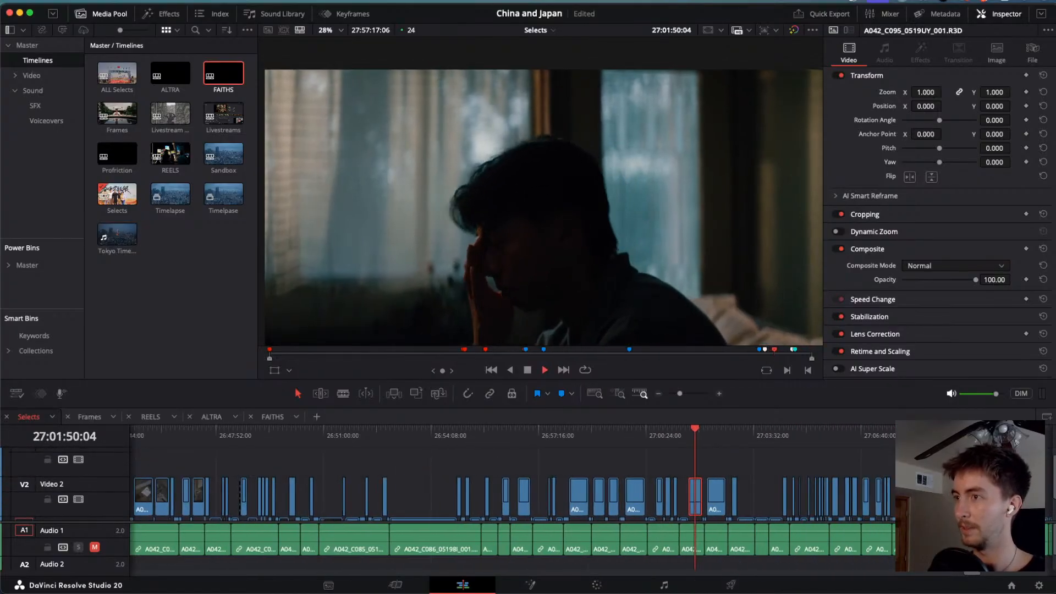
pyautogui.moveTo(853, 438); pyautogui.dragTo(296, 457)
pyautogui.press('space')
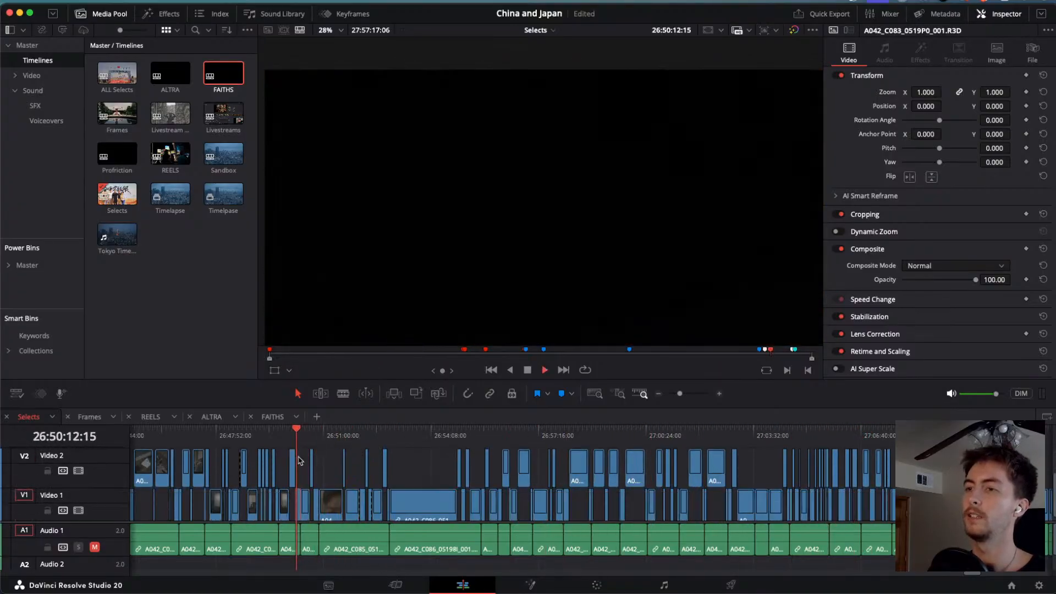
# Go back to clip A042_C079 and play the notebook and shoebox shot from about 26:45:37 to 26:45:40.
pyautogui.scroll(-10, 356, 466)
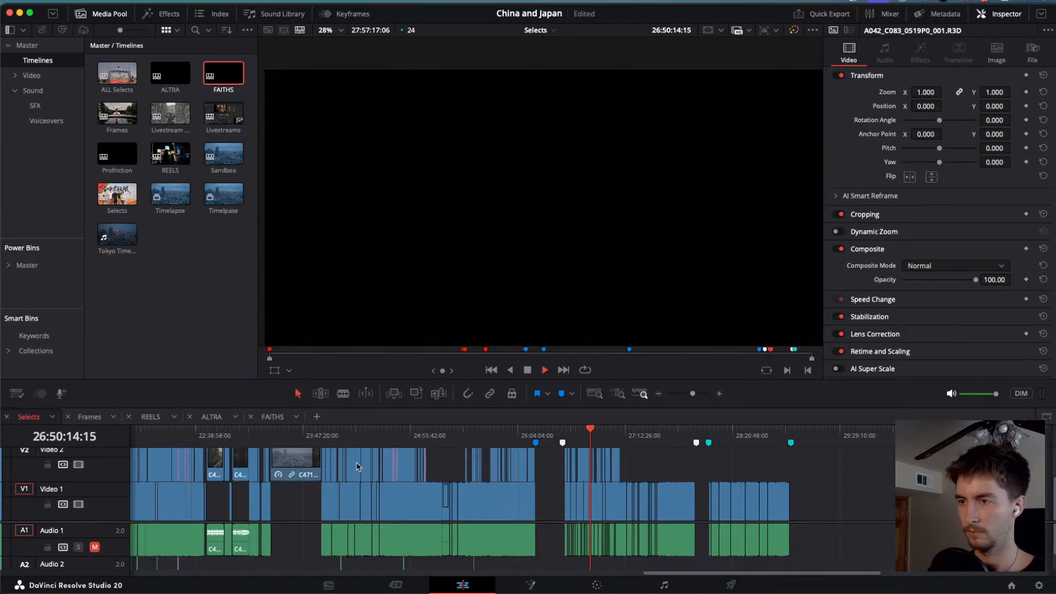
pyautogui.scroll(5, 561, 465)
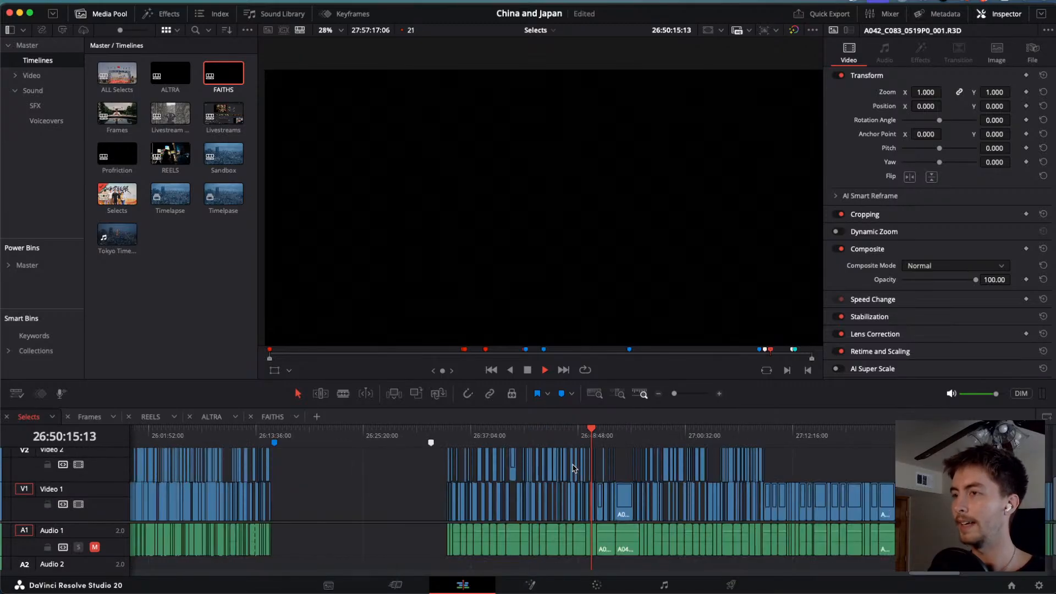
pyautogui.scroll(4, 573, 468)
pyautogui.moveTo(571, 432); pyautogui.dragTo(385, 432)
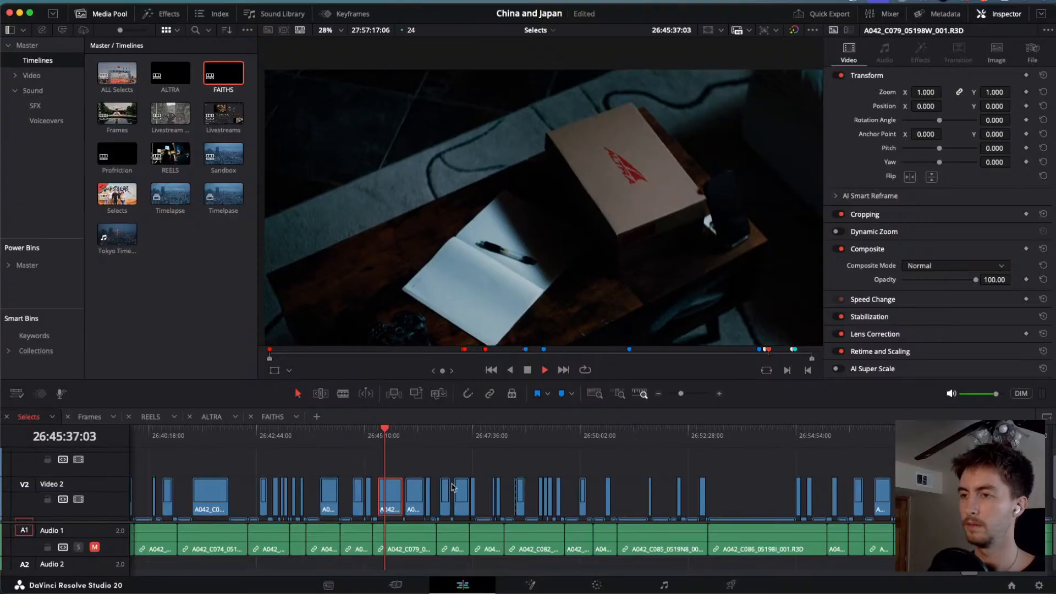
pyautogui.scroll(-6, 451, 484)
pyautogui.scroll(2, 609, 493)
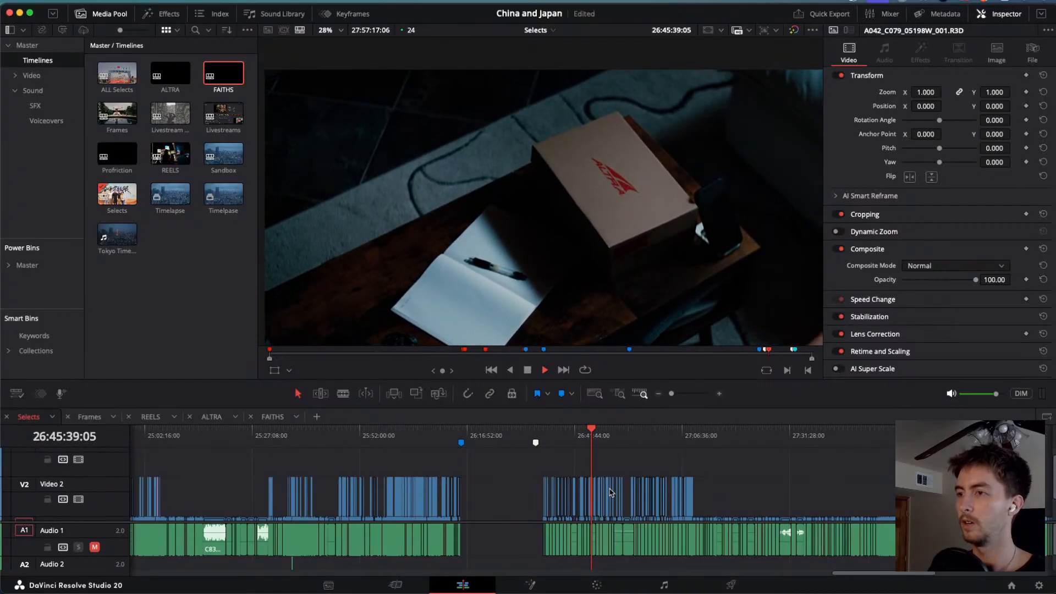
pyautogui.scroll(5, 610, 492)
pyautogui.press('space')
pyautogui.scroll(-2, 610, 456)
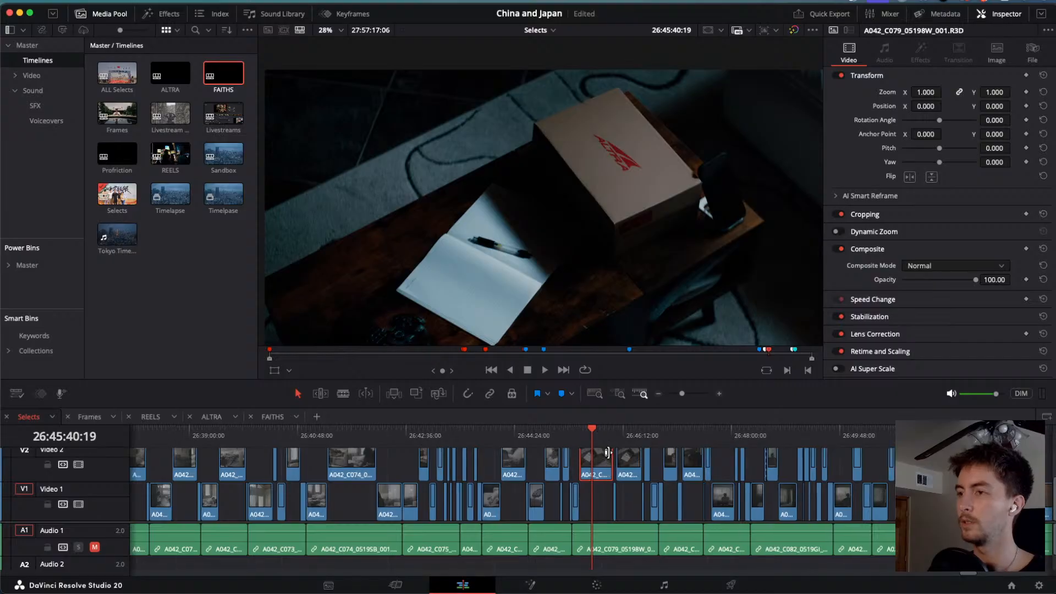
pyautogui.scroll(-2, 609, 455)
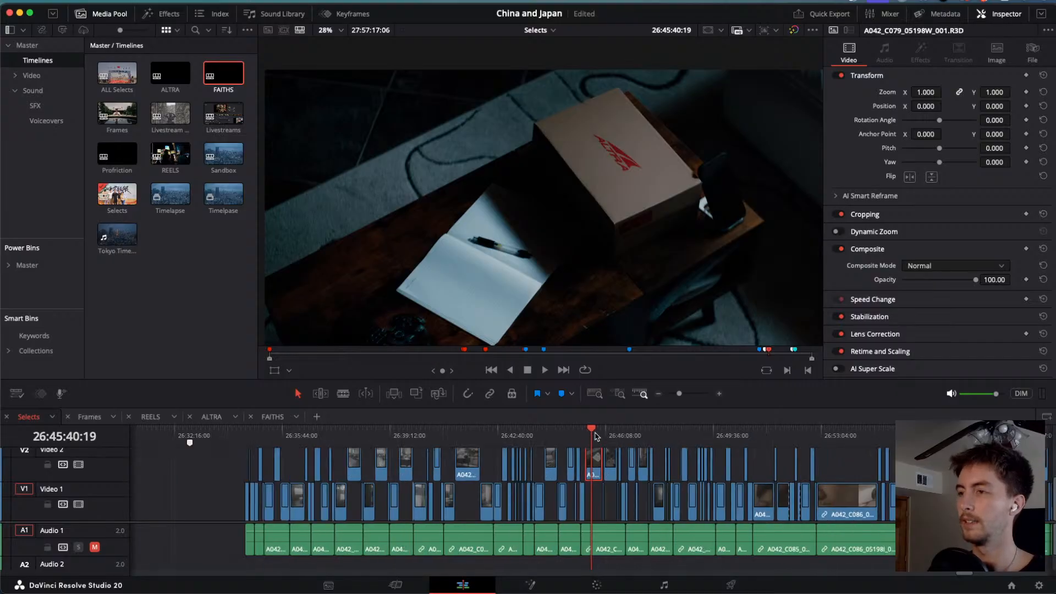
# Skim the Video 1 and Video 2 shots from A042_C079 onward to the eye close-up in A042_C087 at about 26:55:45.
pyautogui.moveTo(595, 436); pyautogui.dragTo(905, 459)
pyautogui.scroll(1, 339, 434)
pyautogui.scroll(-1, 369, 434)
pyautogui.scroll(1, 401, 434)
pyautogui.scroll(-1, 477, 441)
pyautogui.scroll(1, 519, 443)
pyautogui.scroll(-1, 658, 437)
pyautogui.scroll(1, 607, 437)
pyautogui.scroll(-1, 583, 438)
pyautogui.scroll(1, 579, 438)
pyautogui.scroll(-1, 643, 440)
pyautogui.scroll(1, 687, 443)
pyautogui.scroll(-1, 847, 455)
pyautogui.scroll(1, 902, 459)
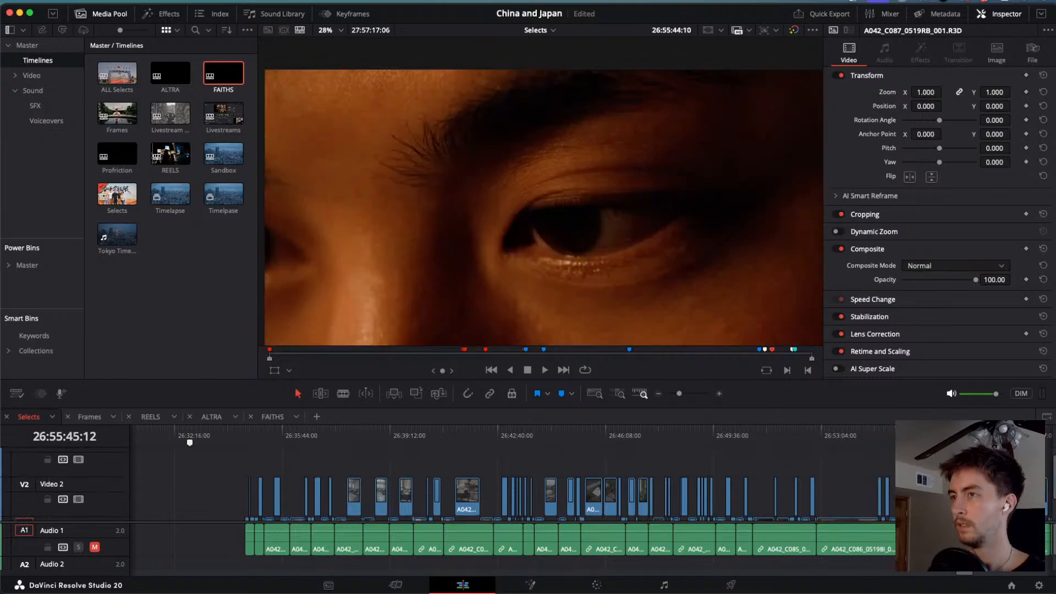
# Skim ahead to clip A042_C104 and play it back and forth between about 27:08:26 and 27:08:30, examining the man handling the pen.
pyautogui.hscroll(10, 858, 469)
pyautogui.moveTo(543, 432); pyautogui.dragTo(919, 440)
pyautogui.press('l')
pyautogui.press('j')
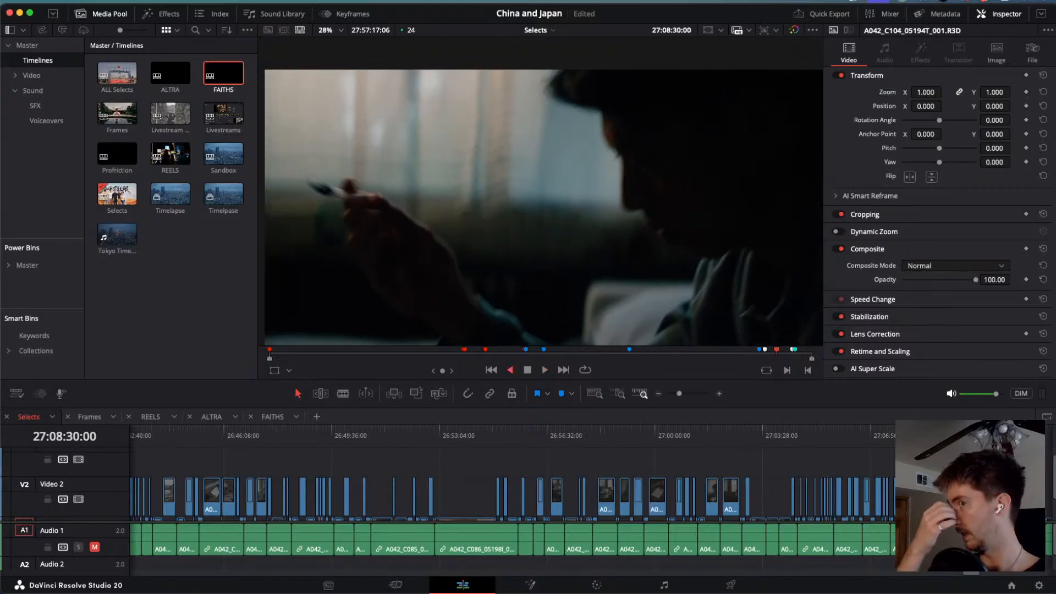
pyautogui.press('j')
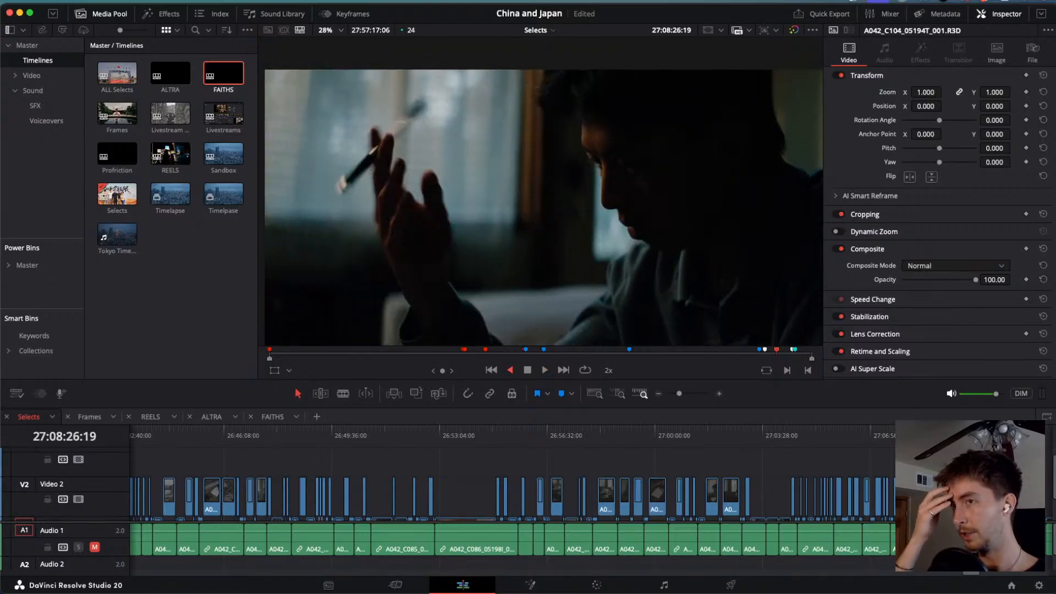
pyautogui.press('k')
pyautogui.press('l')
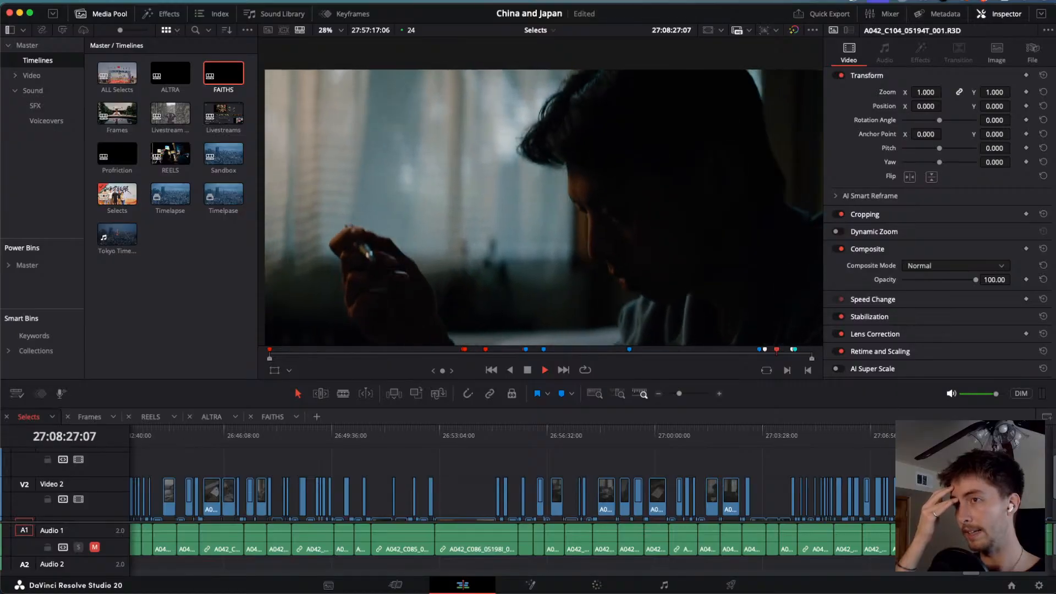
pyautogui.press('k')
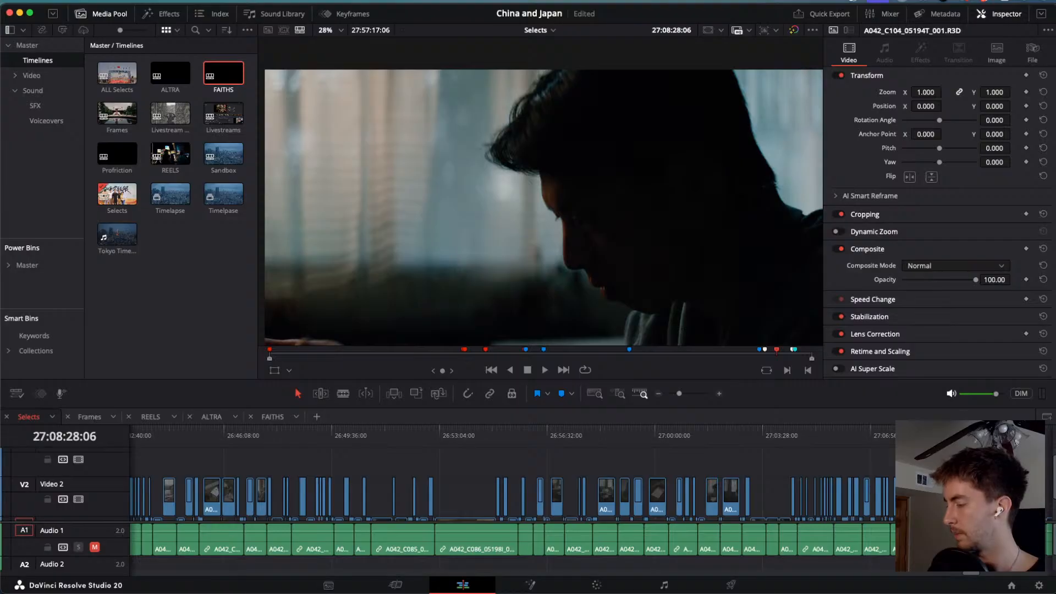
# Skim on to clip A042_C106 at about 27:09:50 and back to 27:09:26 to examine the open notebook on the desk.
pyautogui.hscroll(5, 785, 432)
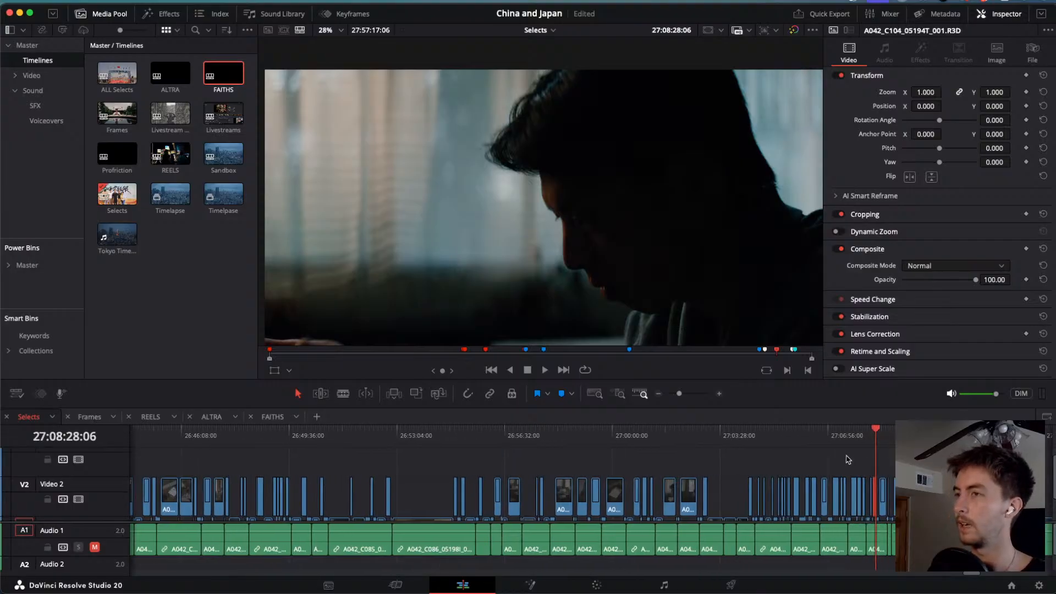
pyautogui.moveTo(761, 432); pyautogui.dragTo(805, 438)
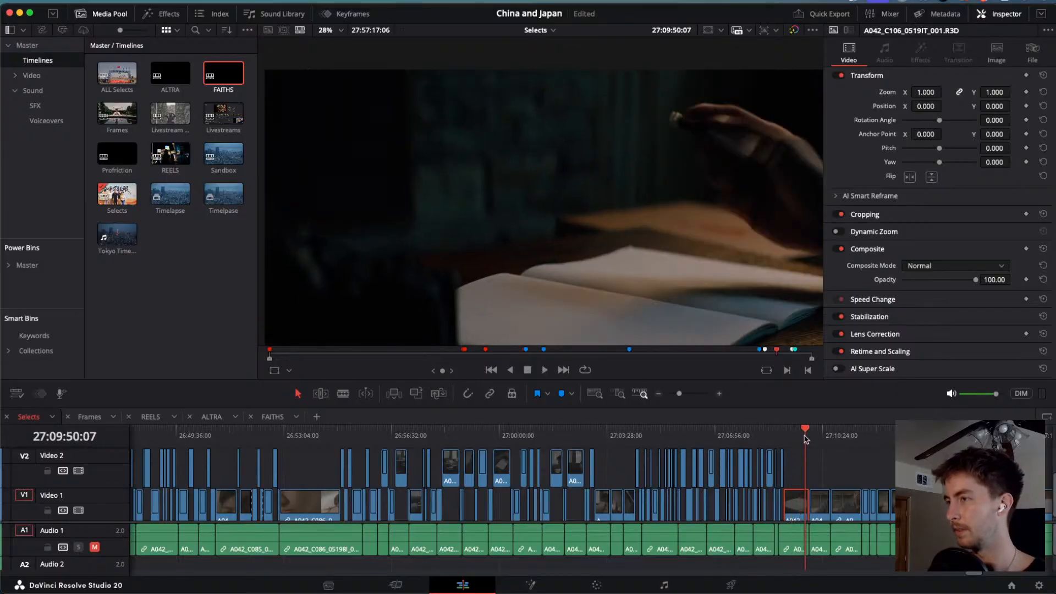
pyautogui.hscroll(6, 806, 438)
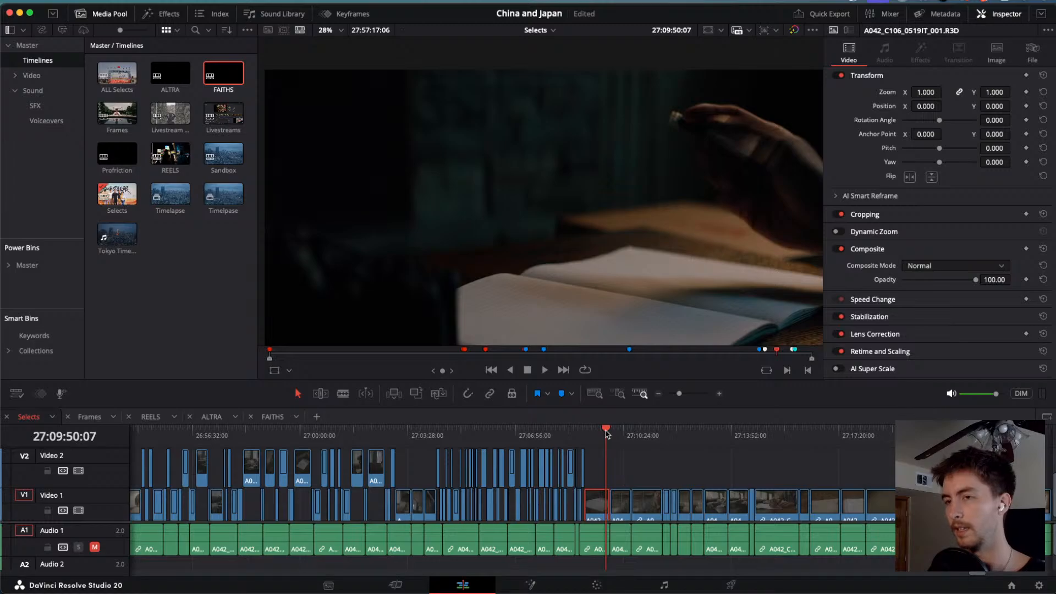
pyautogui.moveTo(606, 434)
pyautogui.mouseDown()
pyautogui.moveTo(584, 435)
pyautogui.moveTo(594, 435)
pyautogui.mouseUp()
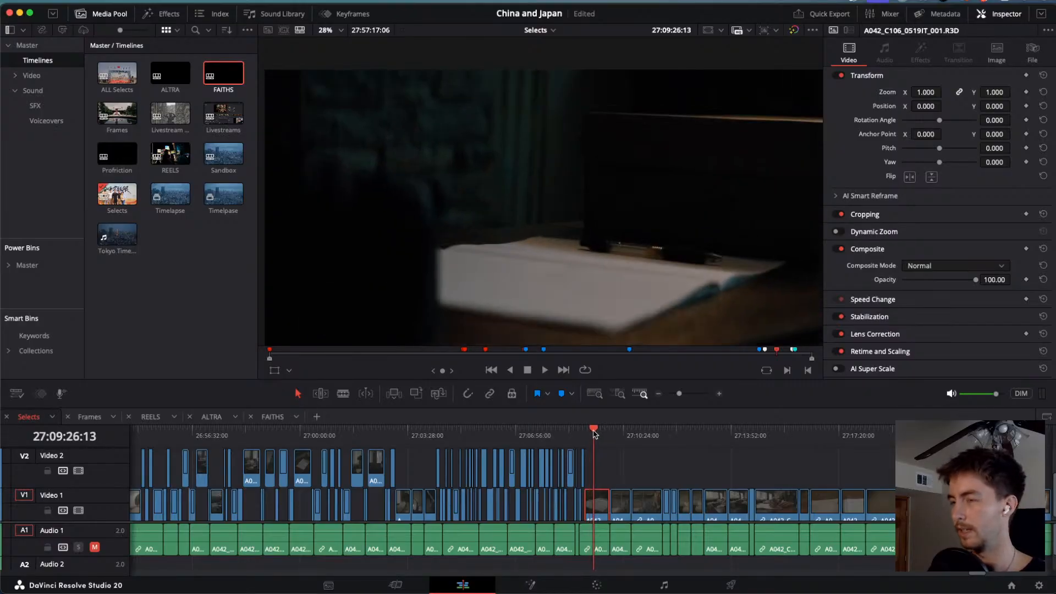
# Play clip A042_C106 from near its start to about 27:09:16:14 and deselect it.
pyautogui.scroll(4, 594, 434)
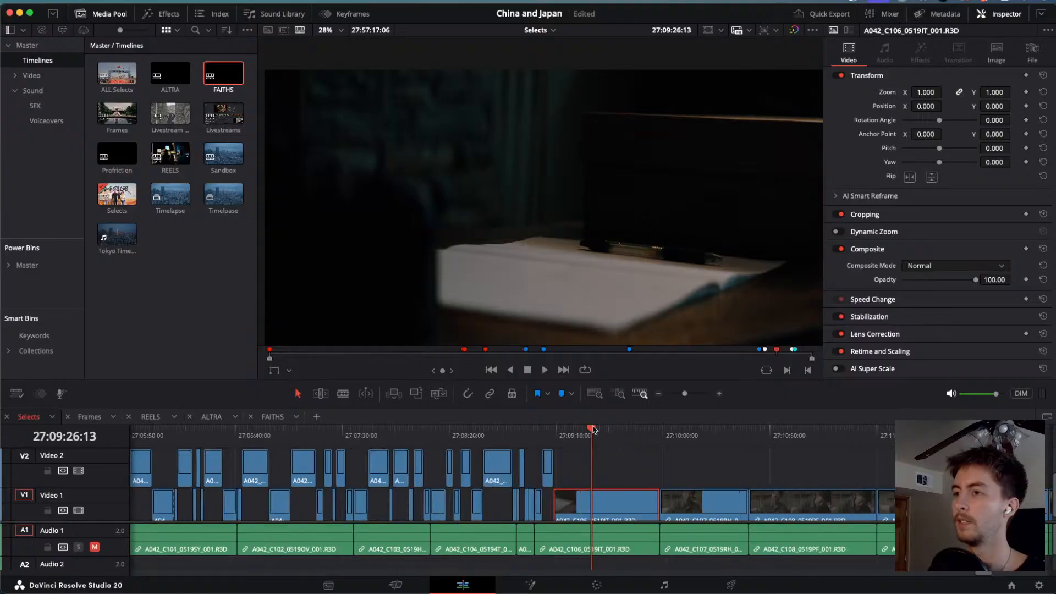
pyautogui.scroll(1, 588, 430)
pyautogui.moveTo(571, 430)
pyautogui.mouseDown()
pyautogui.moveTo(547, 431)
pyautogui.moveTo(556, 432)
pyautogui.mouseUp()
pyautogui.press('space')
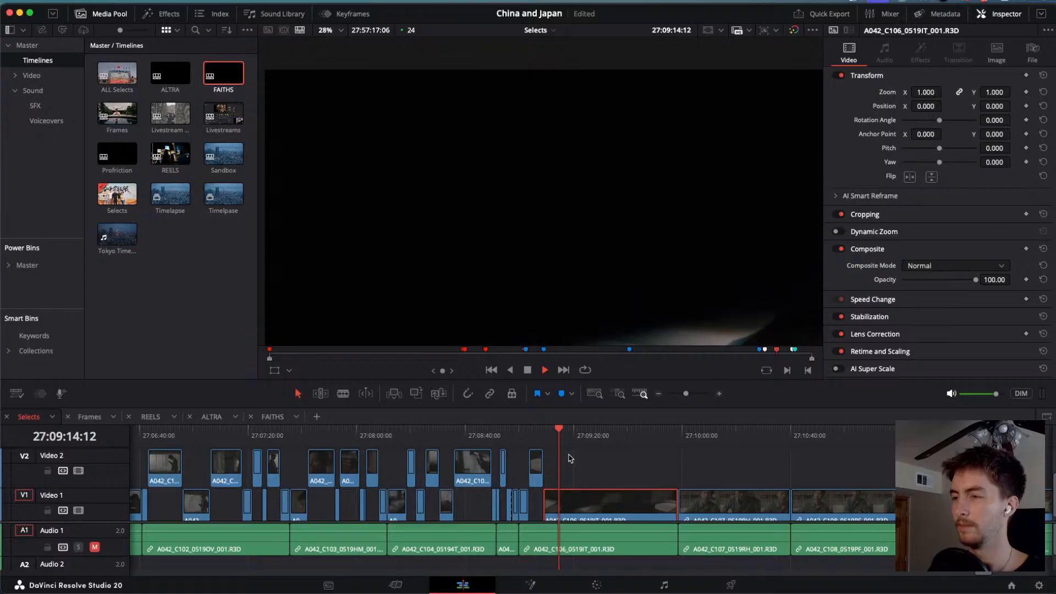
pyautogui.press('super+equal')
pyautogui.press('space')
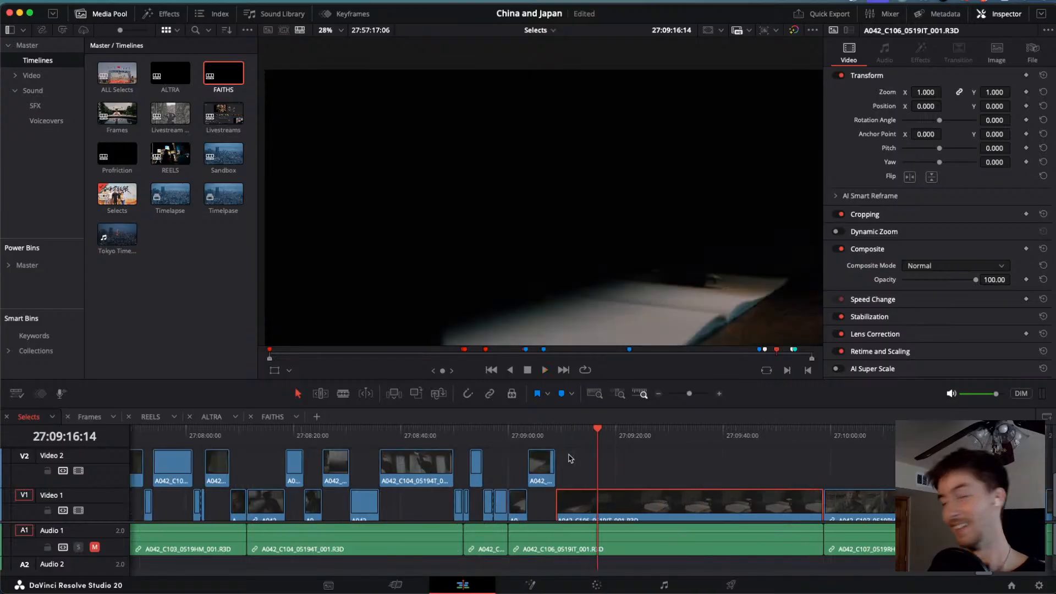
pyautogui.click(649, 471)
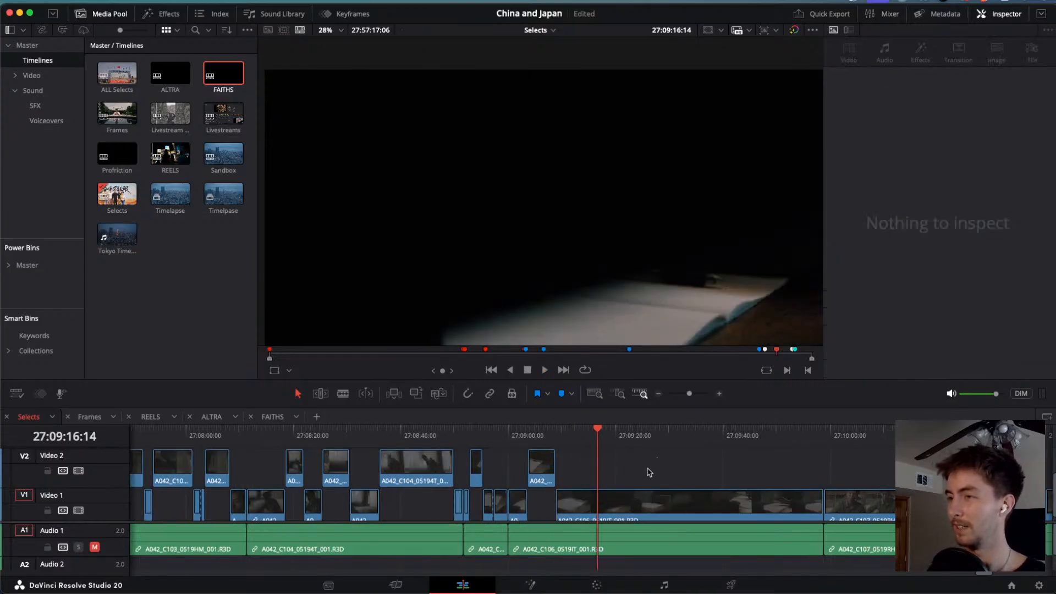
# Play through clip A042_C106, cut out the notebook section from about 27:09:27 to 27:09:32 and lift it to Video 2.
pyautogui.press('space')
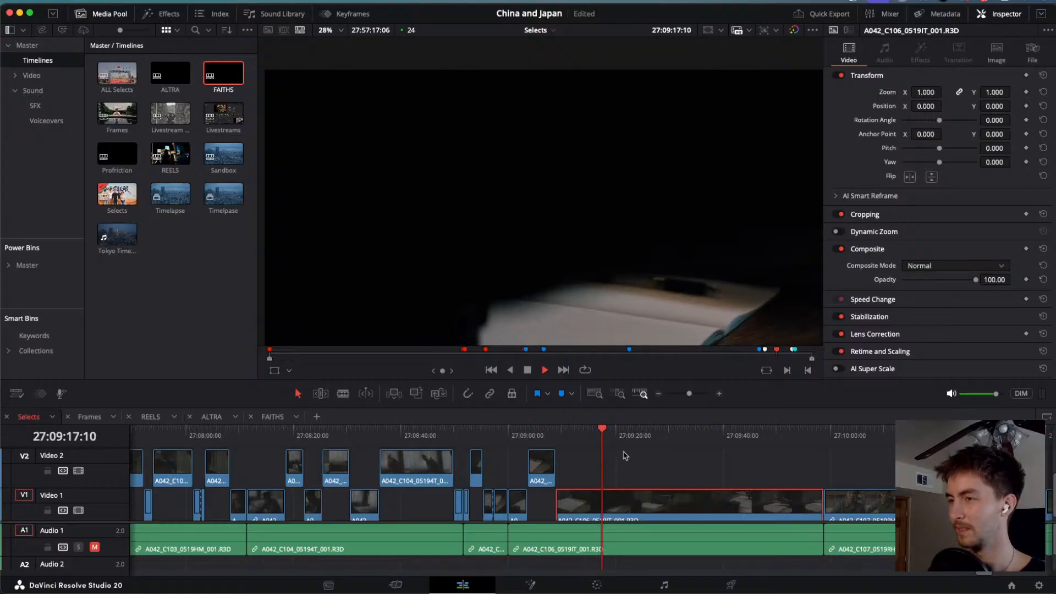
pyautogui.press('super+equal')
pyautogui.press('super+equal')
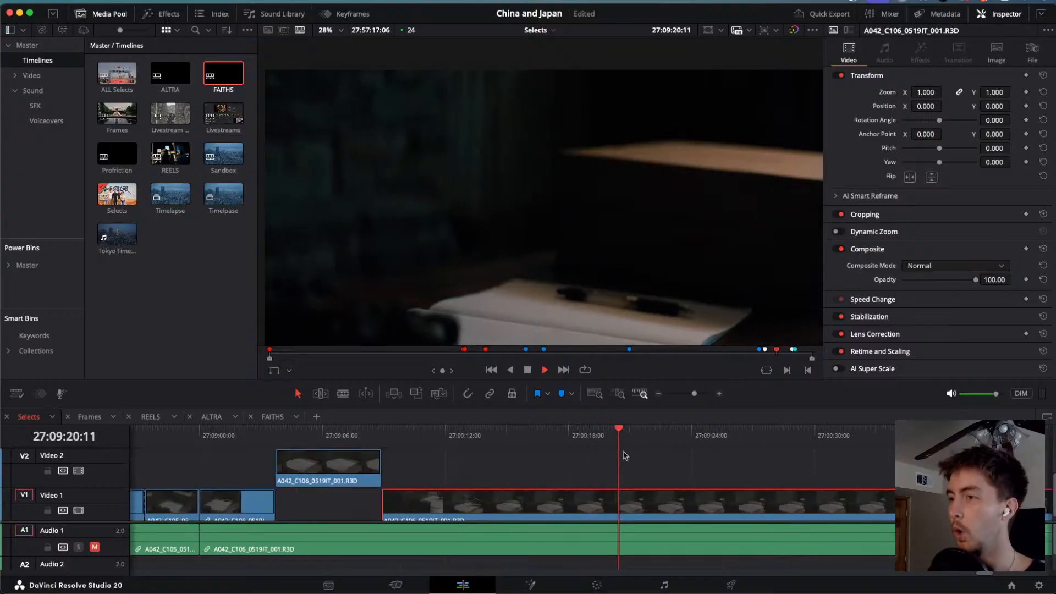
pyautogui.press('space')
pyautogui.moveTo(631, 434); pyautogui.dragTo(854, 466)
pyautogui.press('super+b')
pyautogui.press('super+b')
pyautogui.moveTo(854, 466); pyautogui.dragTo(802, 465)
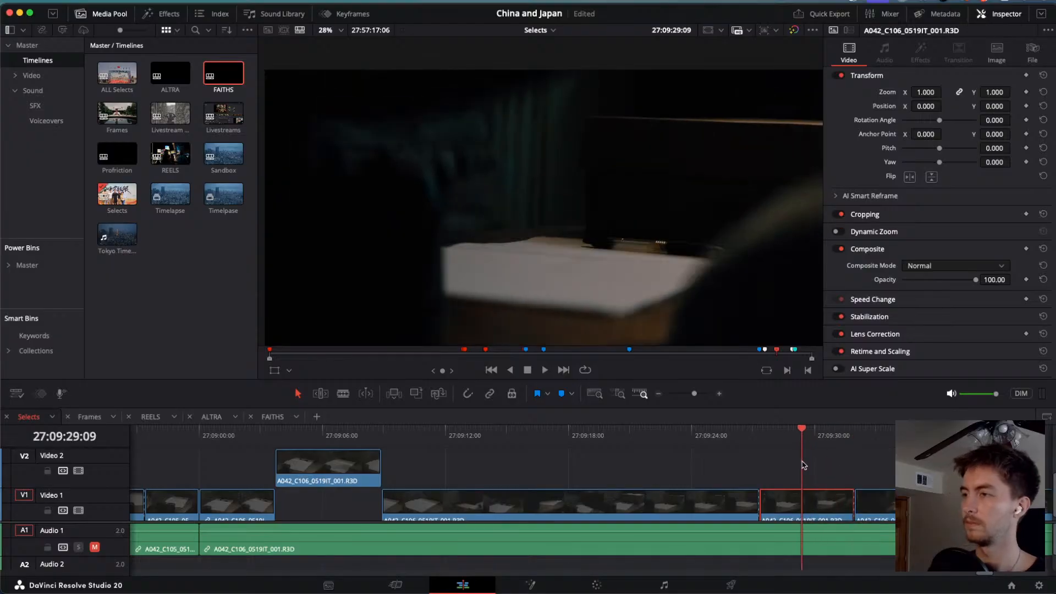
pyautogui.hotkey('alt', 'Up')
# Skim the rest of clip A042_C106 and split it on Video 1 at about 27:09:43.
pyautogui.hscroll(6, 813, 492)
pyautogui.scroll(-2, 660, 488)
pyautogui.hscroll(3, 522, 485)
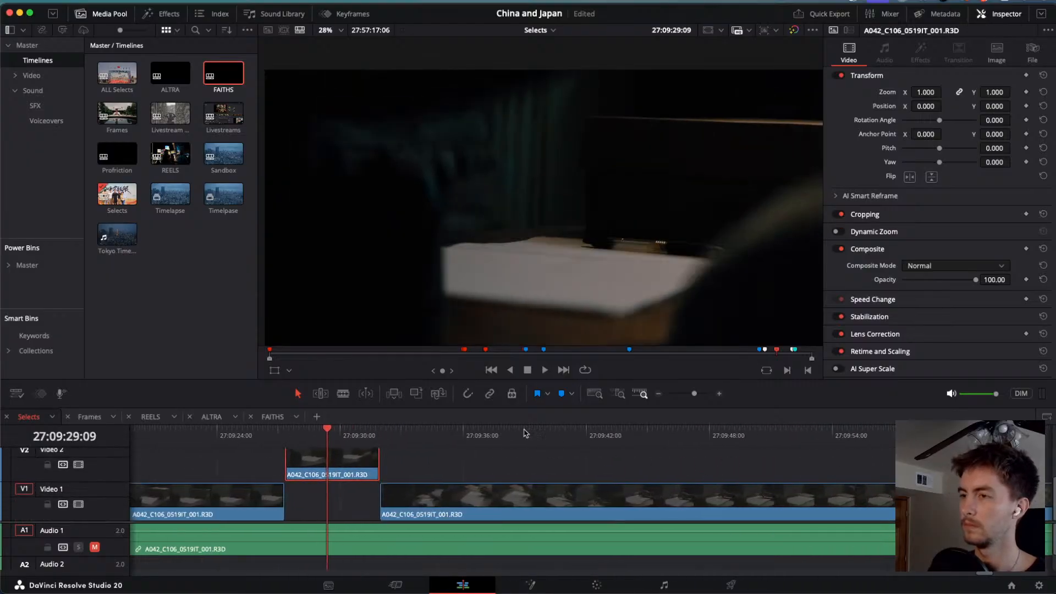
pyautogui.moveTo(412, 435); pyautogui.dragTo(563, 450)
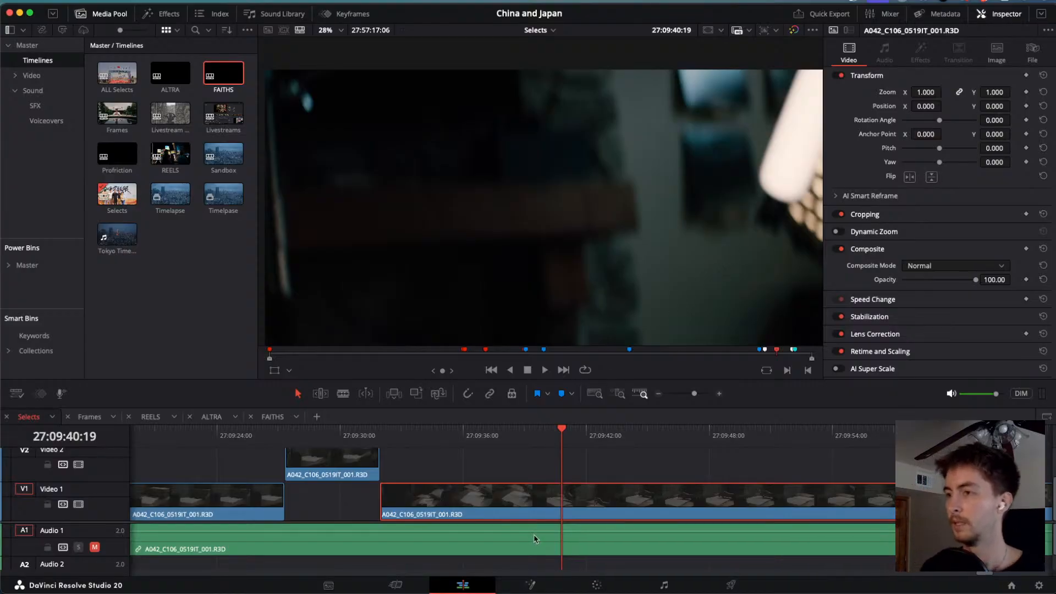
pyautogui.moveTo(564, 434); pyautogui.dragTo(749, 485)
pyautogui.press('super+b')
pyautogui.hscroll(2, 750, 485)
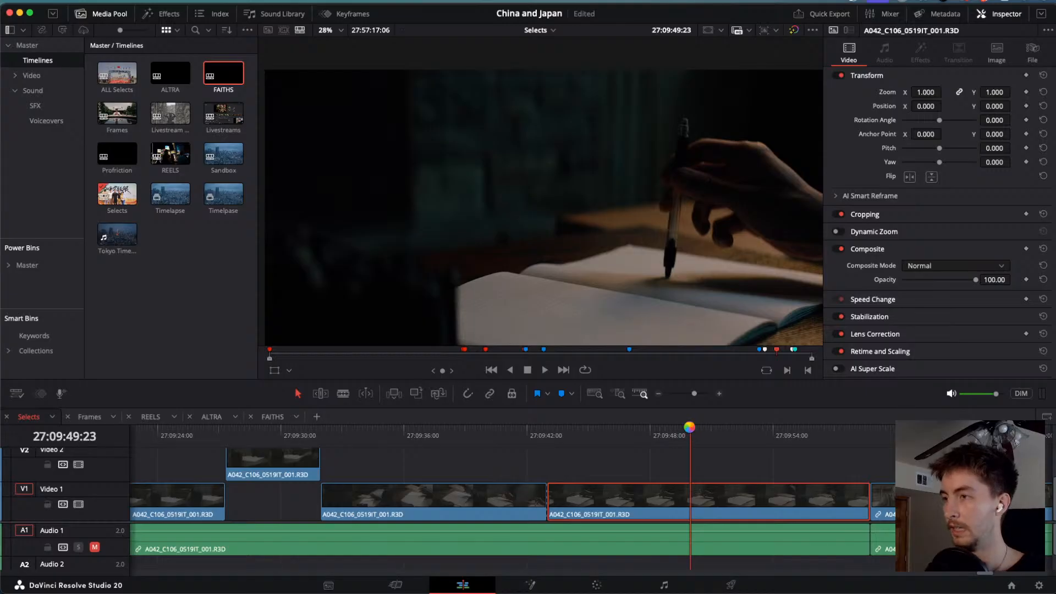
# Review the hand with the pen, cut out that section from about 27:09:47 to 27:09:50 and lift it to Video 2.
pyautogui.moveTo(689, 427); pyautogui.dragTo(633, 434)
pyautogui.press('space')
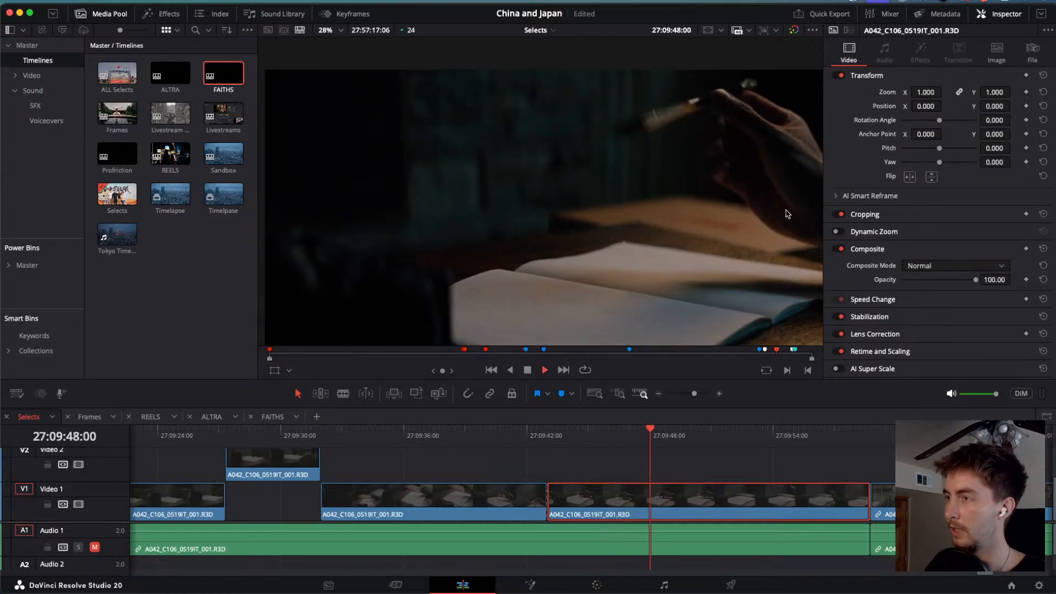
pyautogui.press('j')
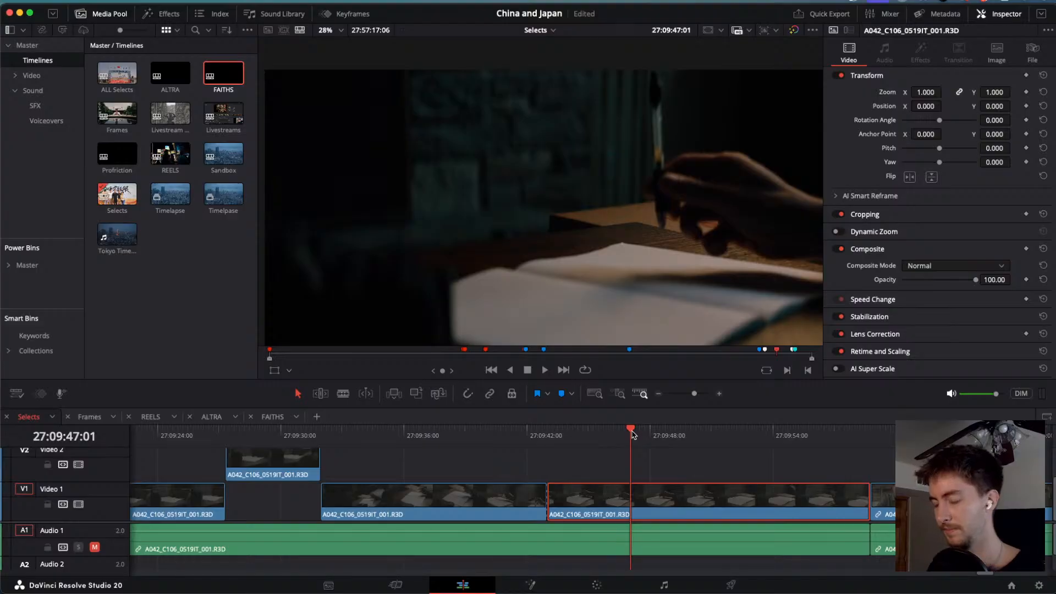
pyautogui.moveTo(633, 434); pyautogui.dragTo(675, 477)
pyautogui.press('super+b')
pyautogui.press('super+b')
pyautogui.hotkey('alt', 'Up')
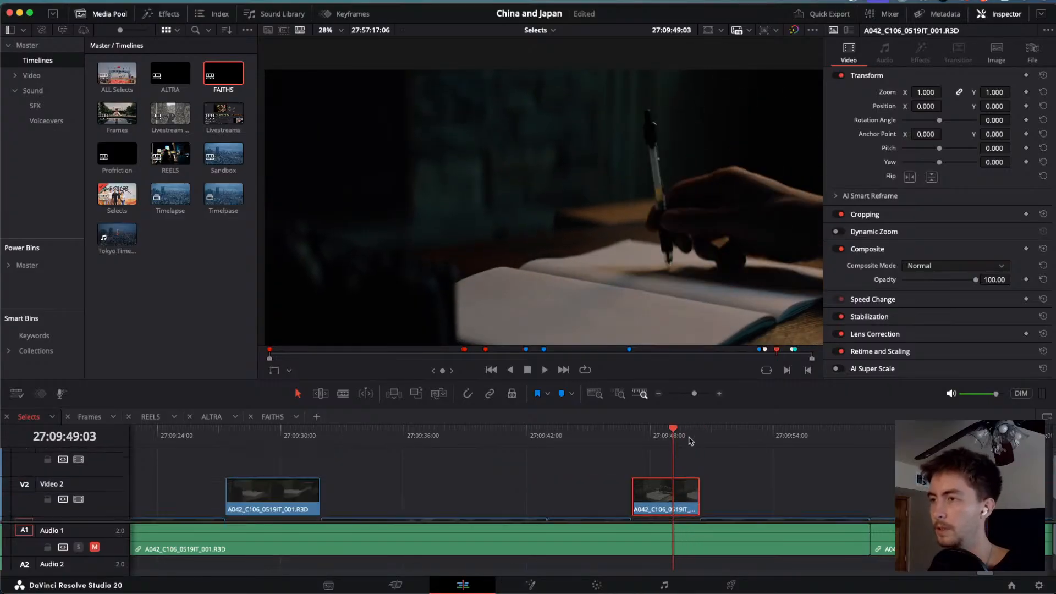
# Skim on to clip A042_C107 and play it back and forth between about 27:10:00 and 27:10:15 to examine the man's close-up.
pyautogui.moveTo(688, 432); pyautogui.dragTo(911, 455)
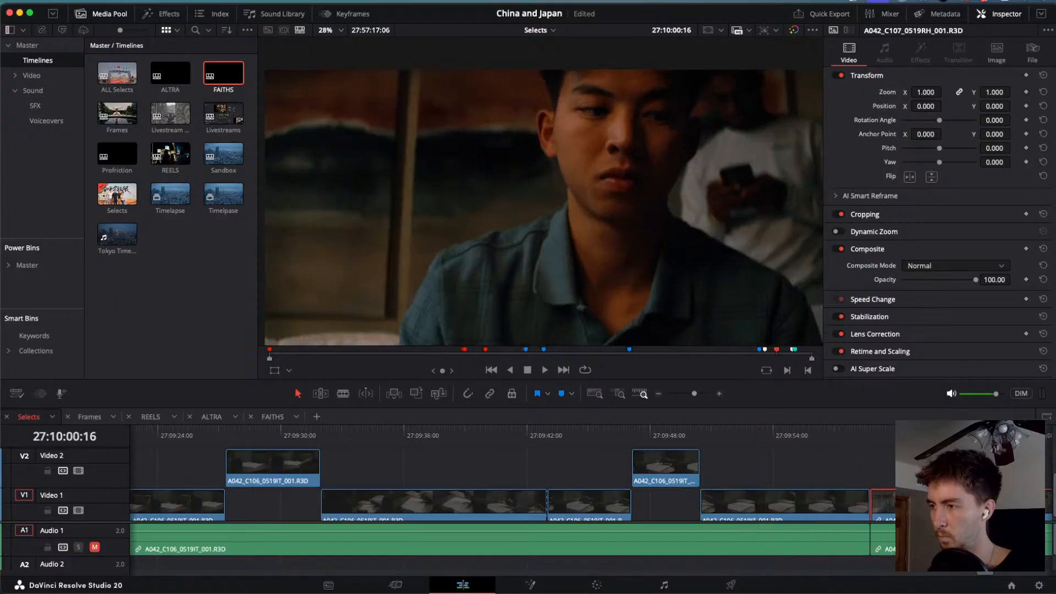
pyautogui.hscroll(4, 852, 496)
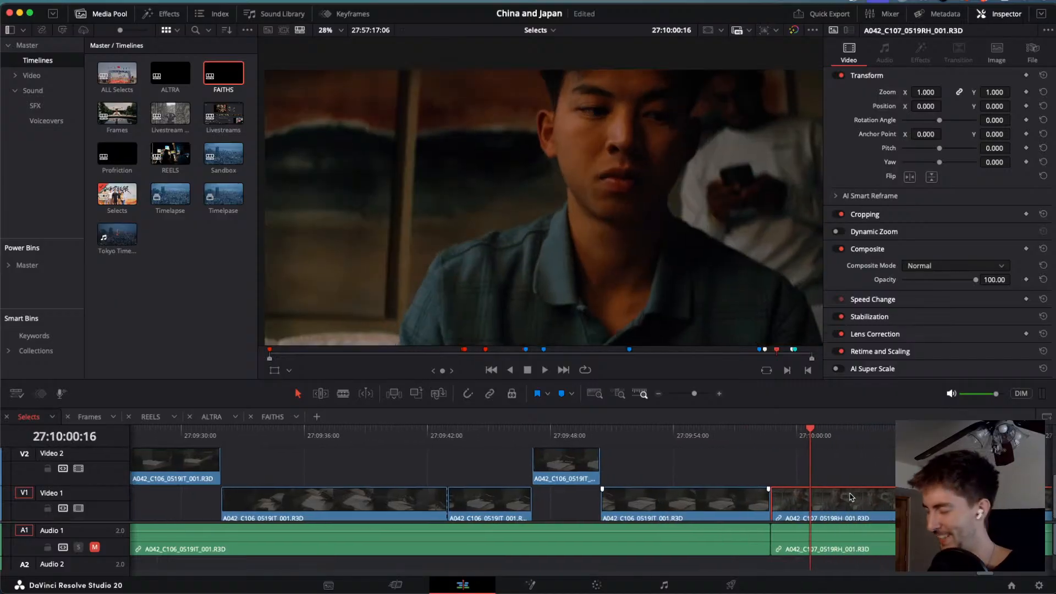
pyautogui.hscroll(5, 851, 497)
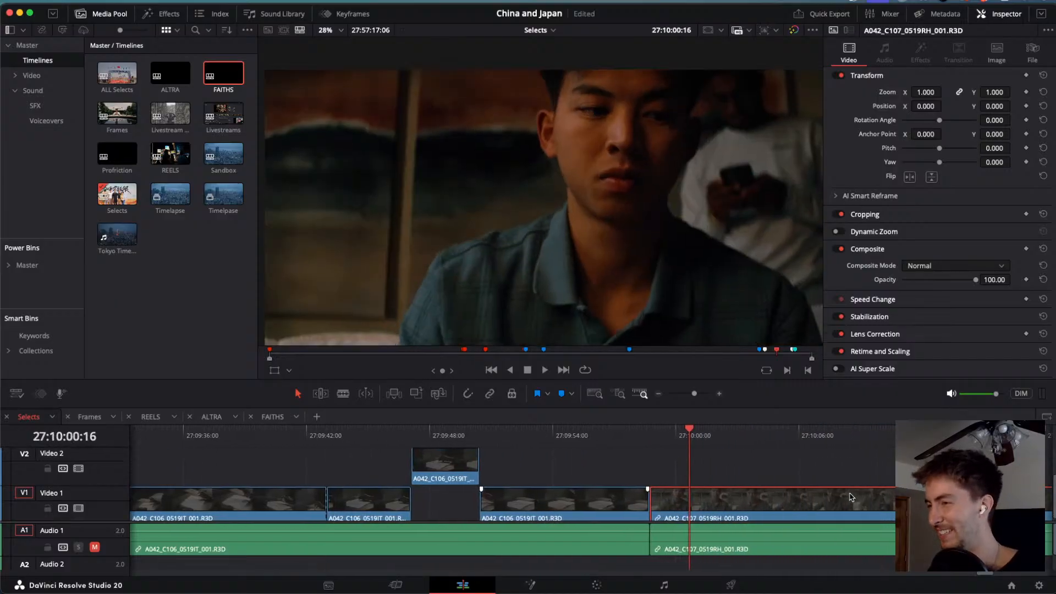
pyautogui.scroll(-5, 751, 482)
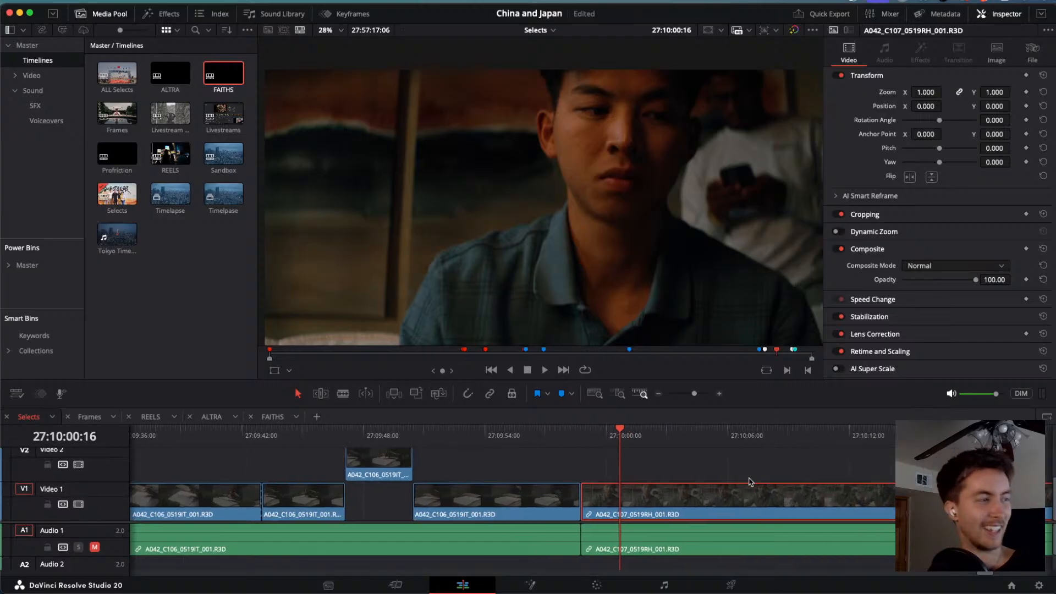
pyautogui.scroll(-2, 751, 482)
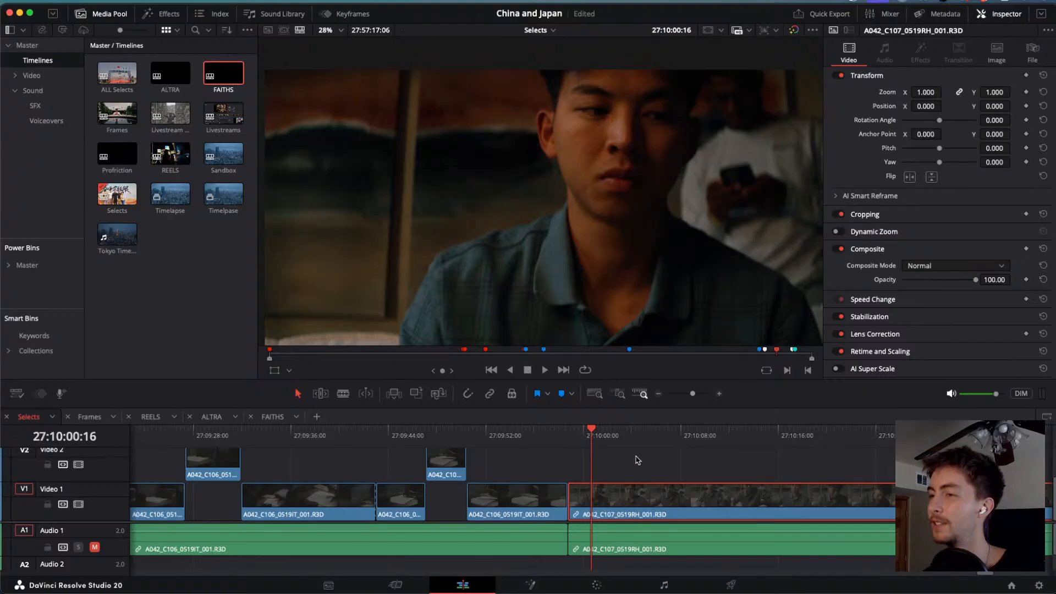
pyautogui.press('l')
pyautogui.press('l')
pyautogui.press('l')
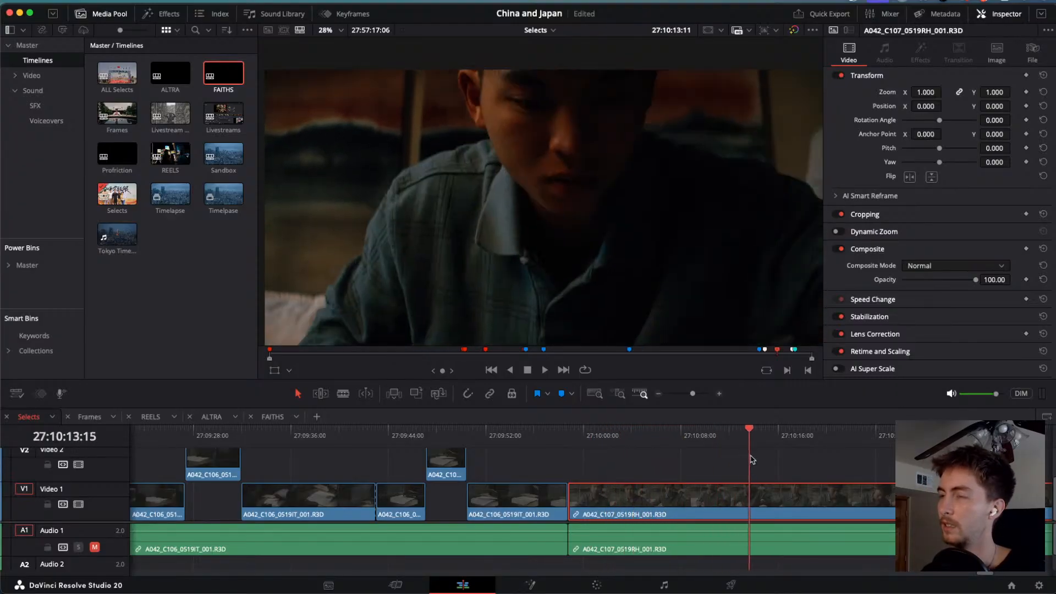
pyautogui.click(737, 444)
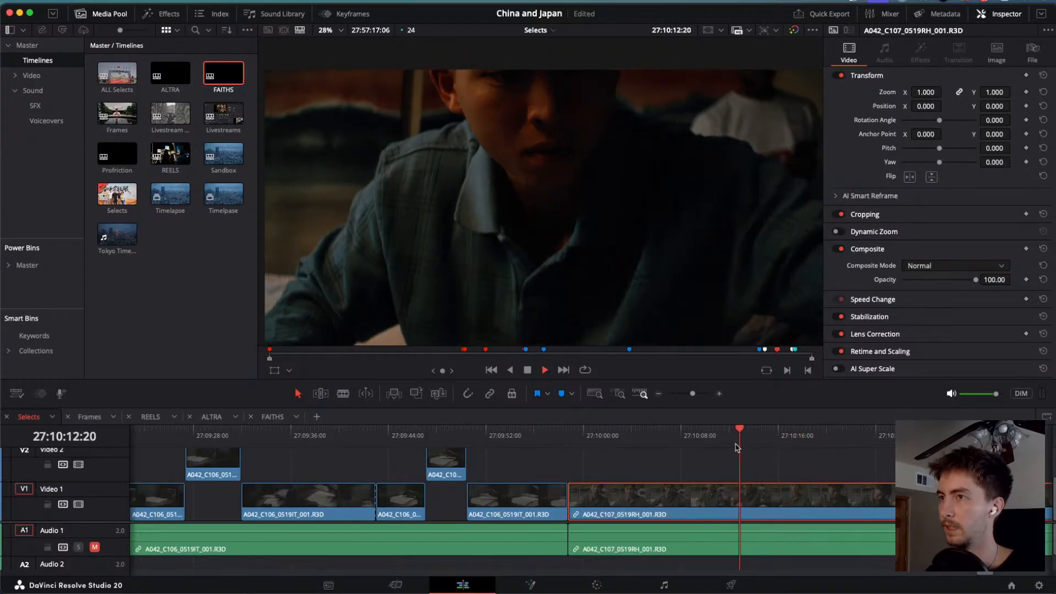
pyautogui.press('j')
pyautogui.press('j')
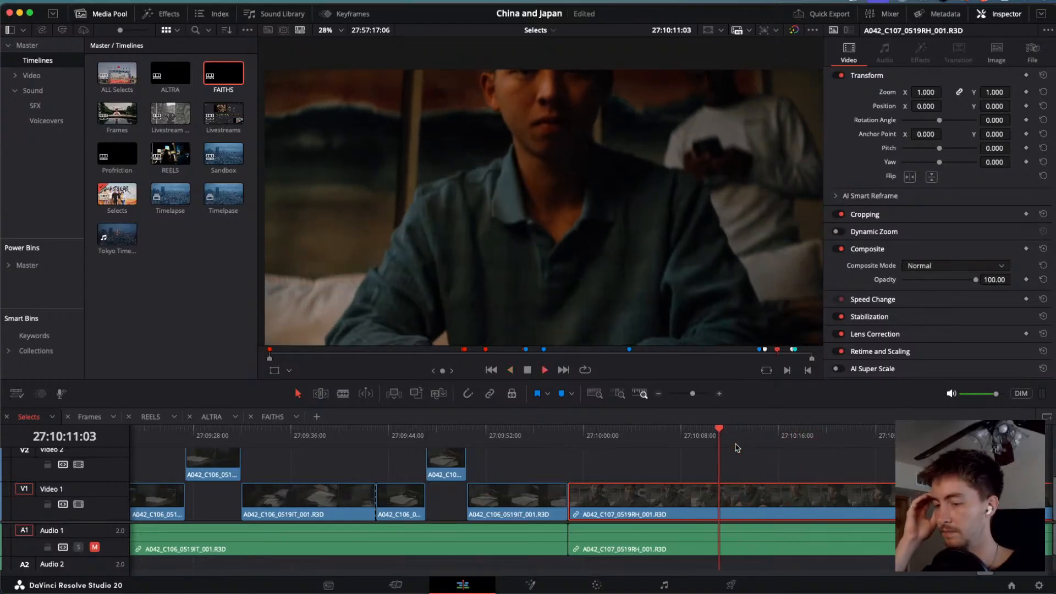
pyautogui.press('l')
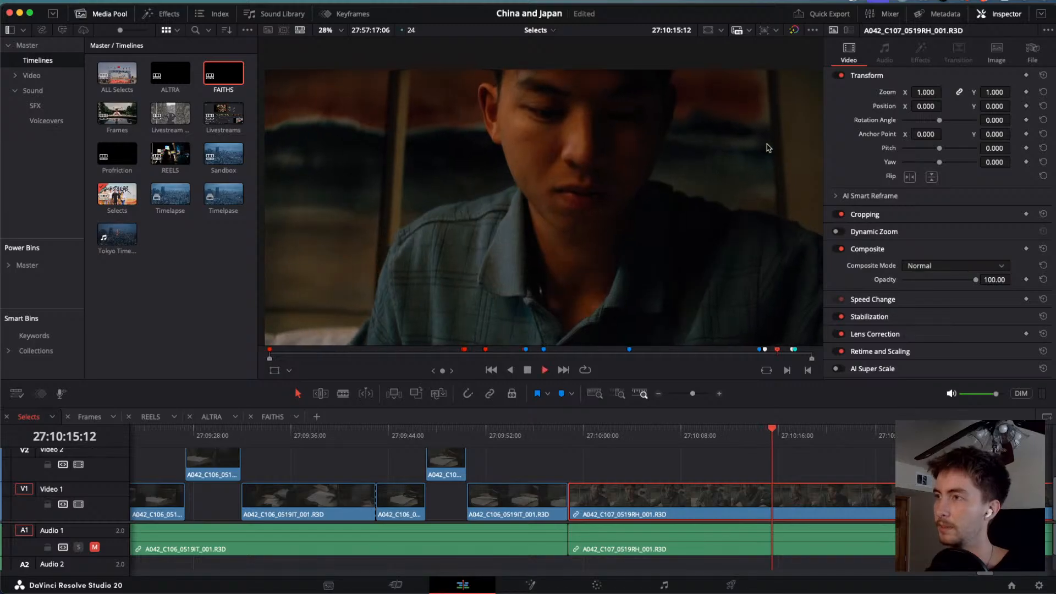
# Skim the remainder of A042_C107 and clip A042_C108 through to about 27:11:31.
pyautogui.press('super+minus')
pyautogui.press('super+minus')
pyautogui.press('super+minus')
pyautogui.press('super+minus')
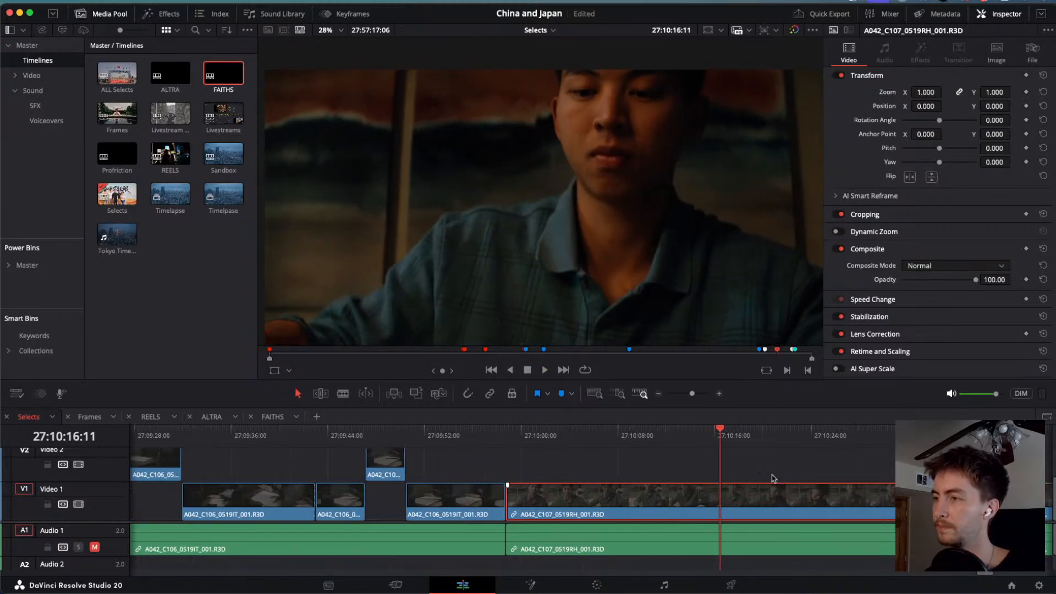
pyautogui.click(665, 437)
pyautogui.moveTo(666, 437); pyautogui.dragTo(837, 469)
pyautogui.press('space')
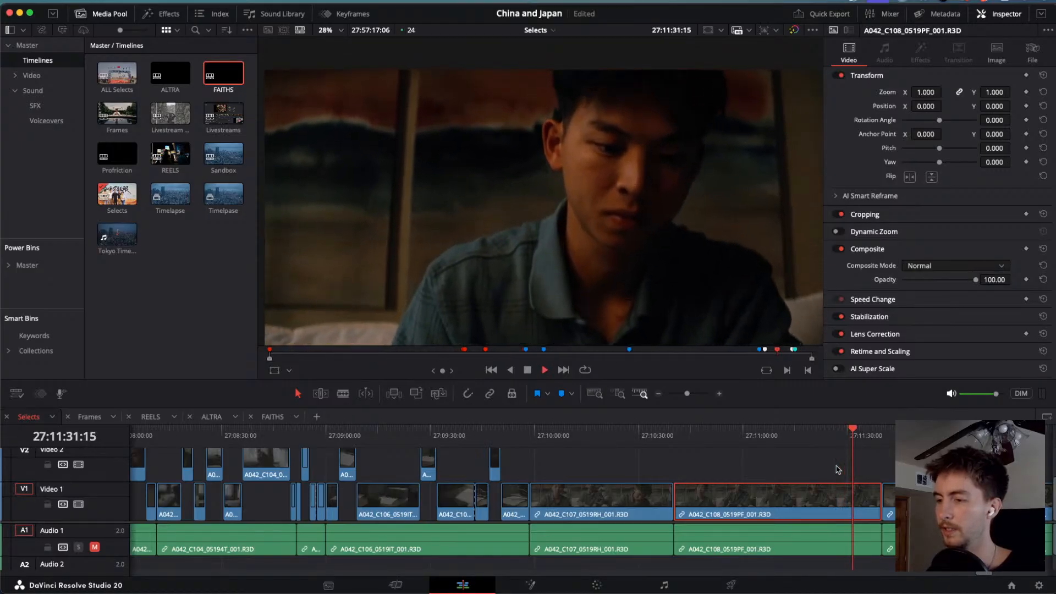
# Examine clip A042_C109 by playing it back and forth between about 27:11:42 and 27:11:51.
pyautogui.click(880, 436)
pyautogui.moveTo(882, 437); pyautogui.dragTo(893, 438)
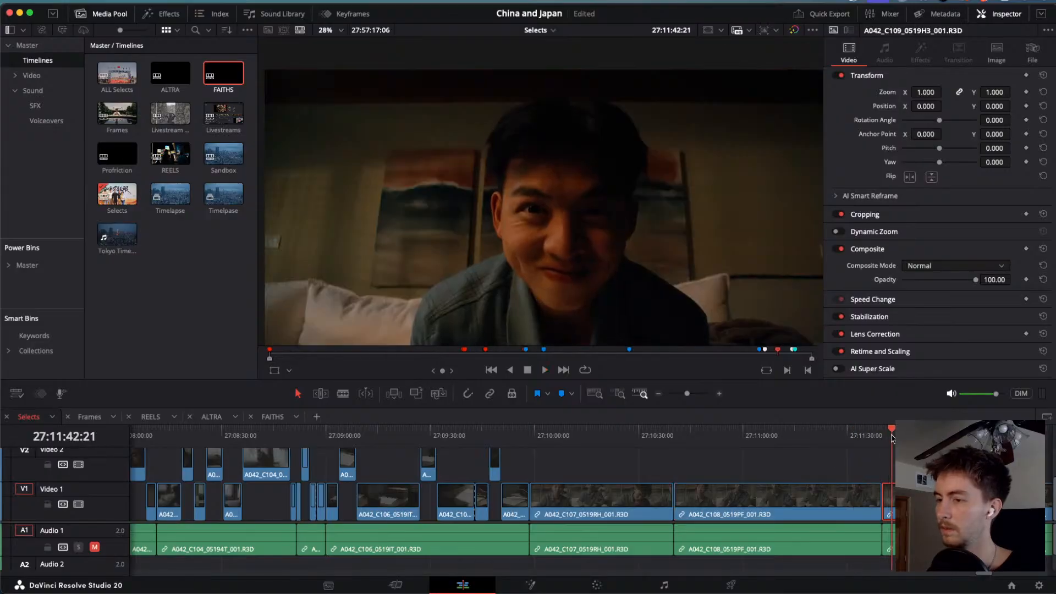
pyautogui.press('space')
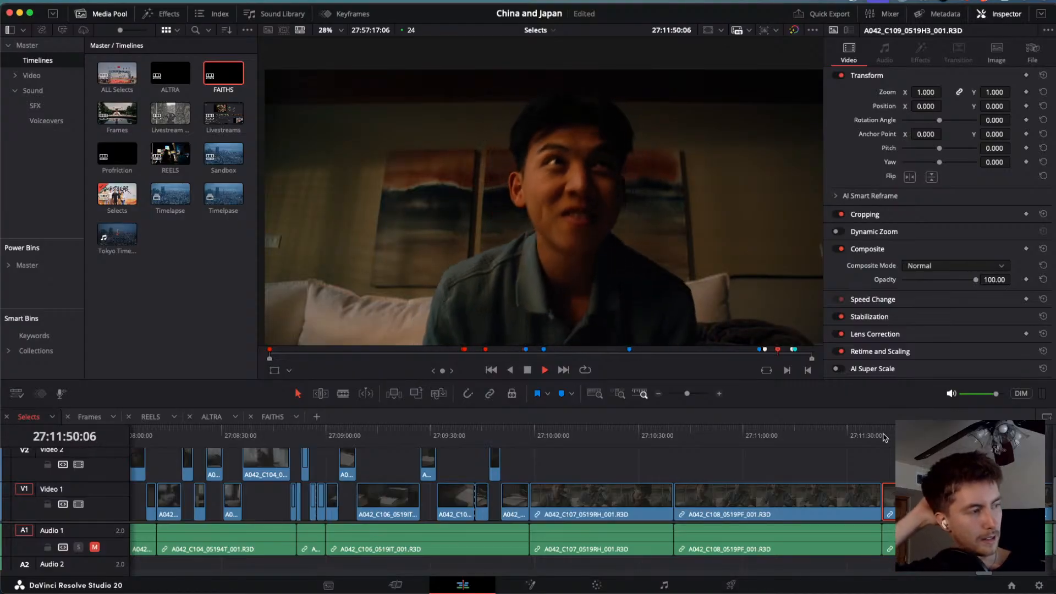
pyautogui.press('space')
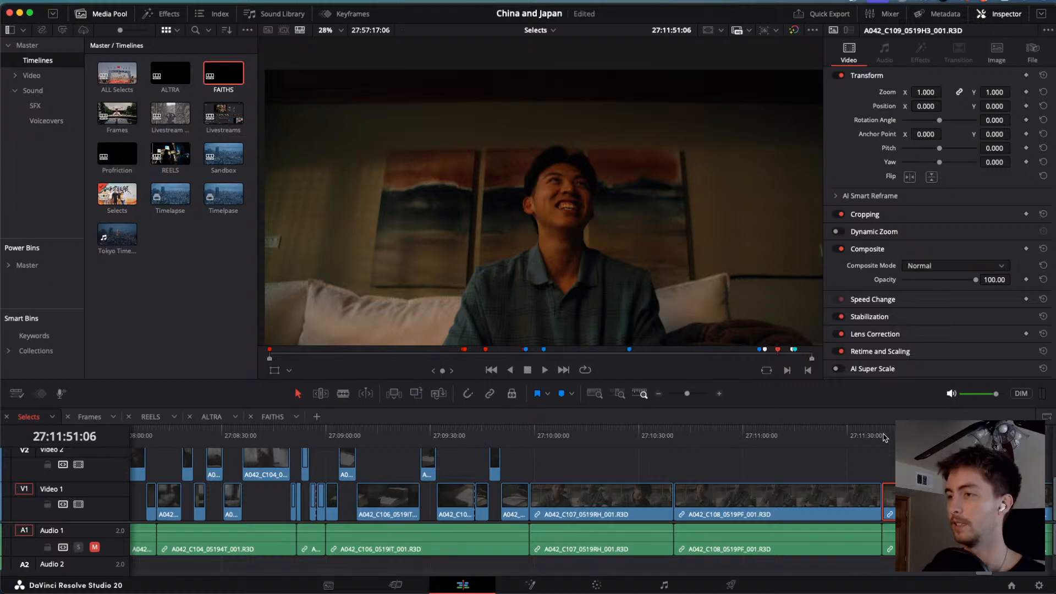
pyautogui.press('j')
pyautogui.press('j')
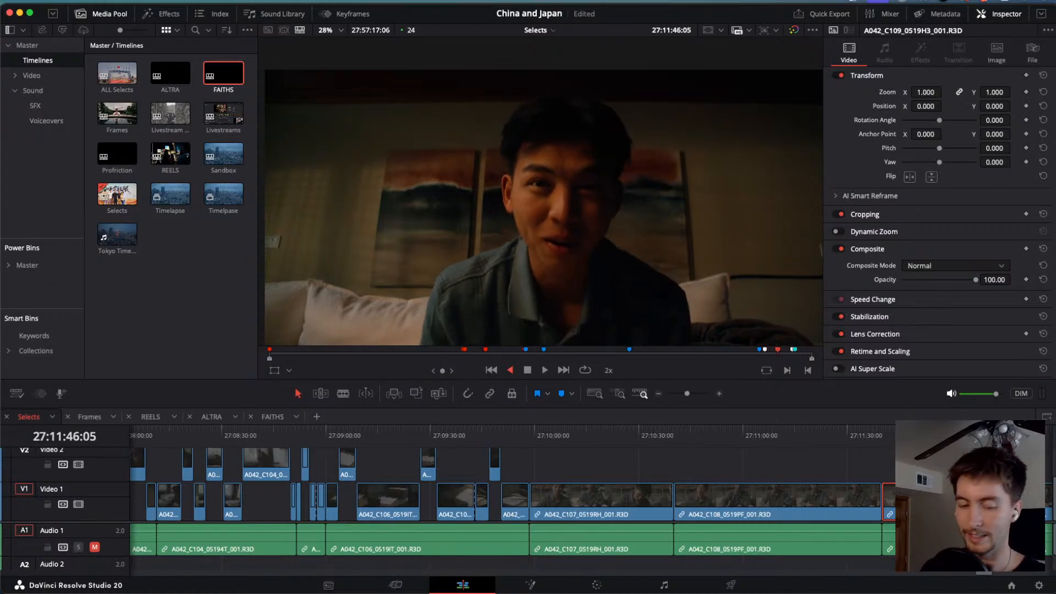
pyautogui.press('space')
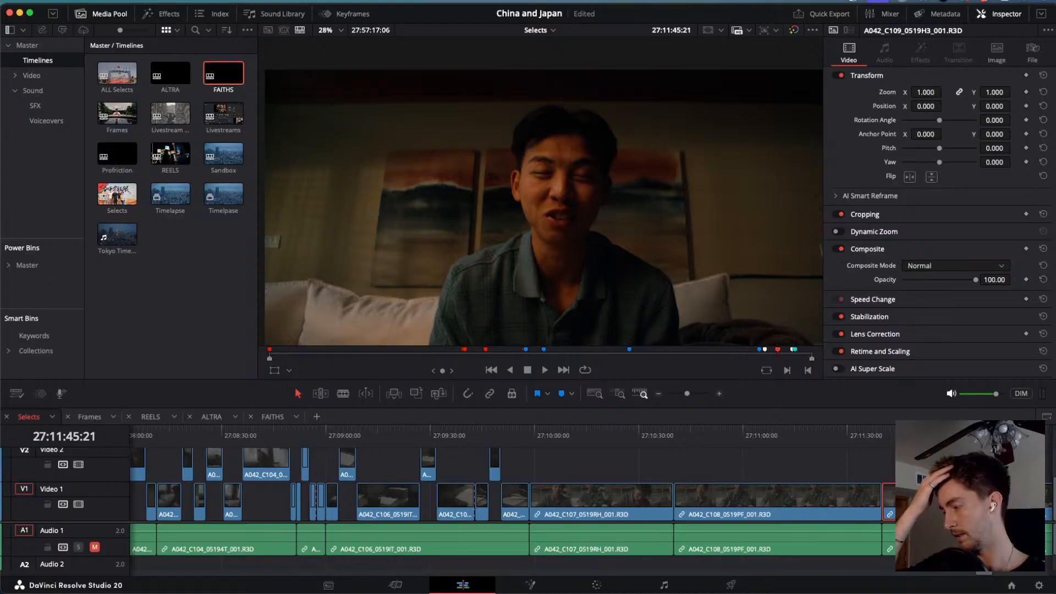
pyautogui.press('space')
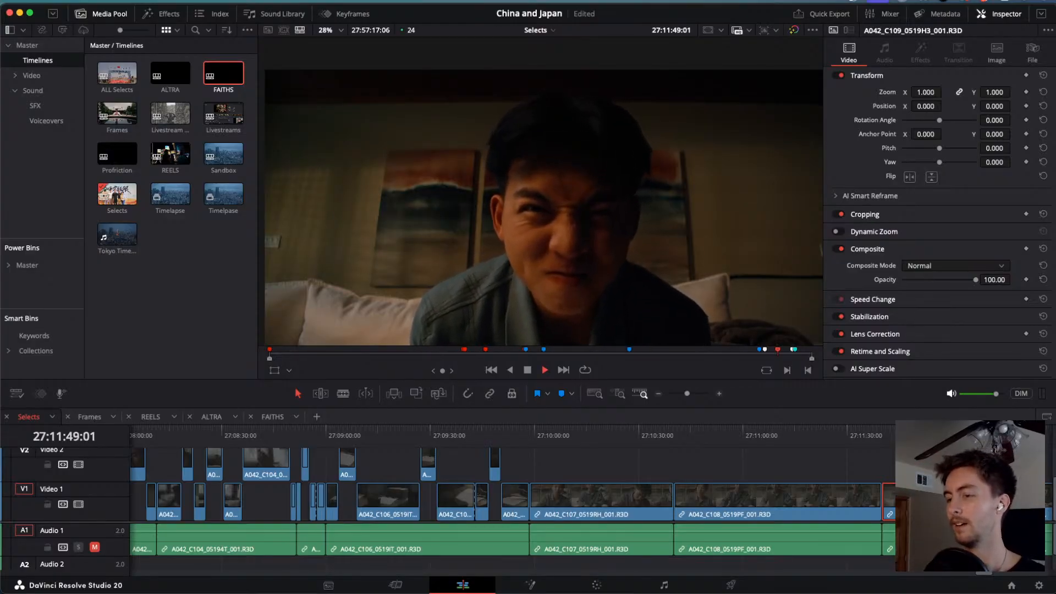
pyautogui.press('j')
pyautogui.press('j')
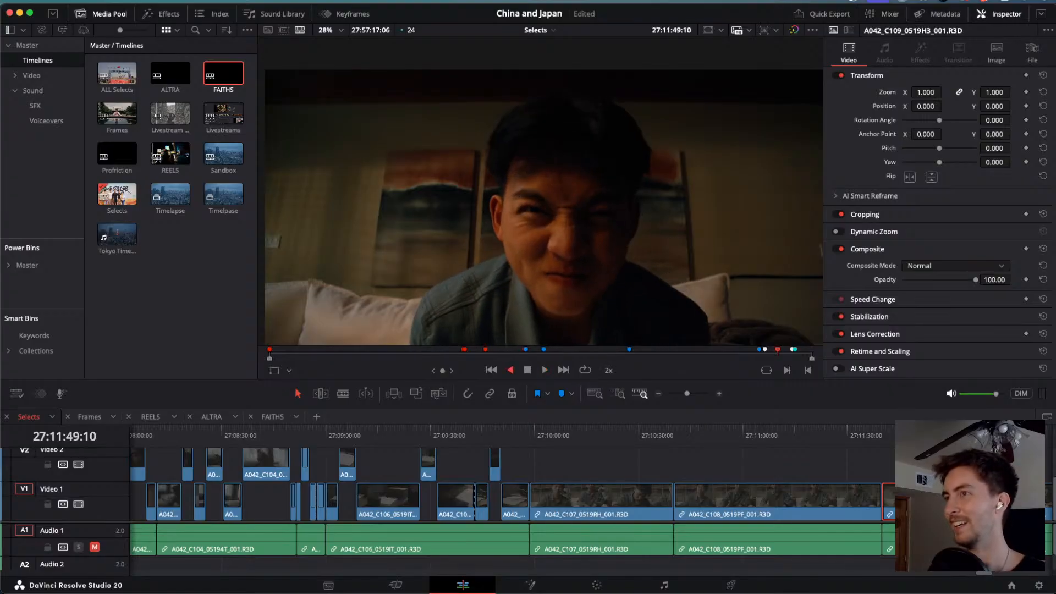
pyautogui.moveTo(884, 431); pyautogui.dragTo(913, 430)
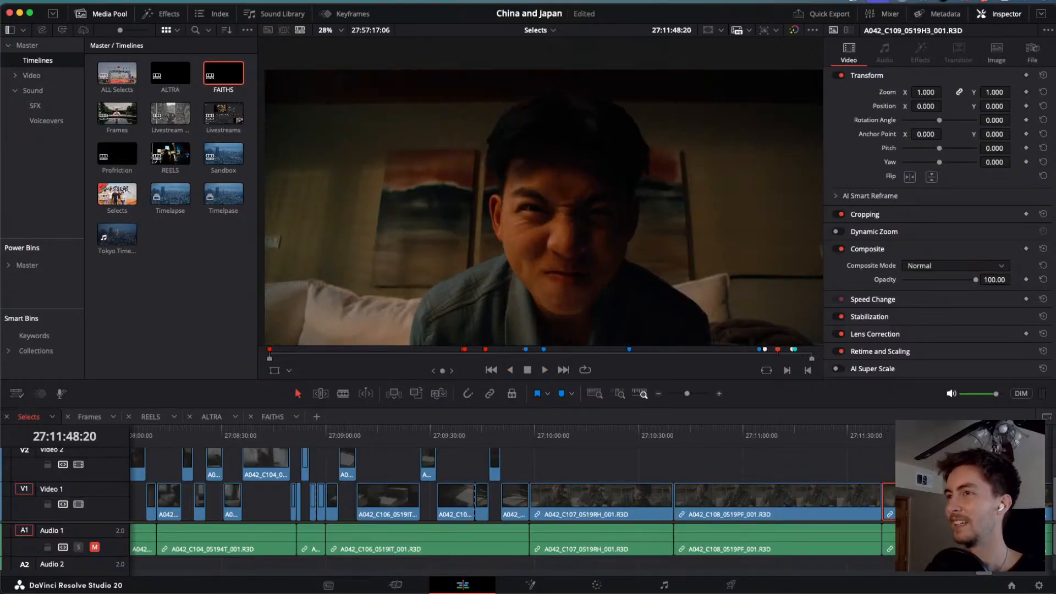
pyautogui.press('space')
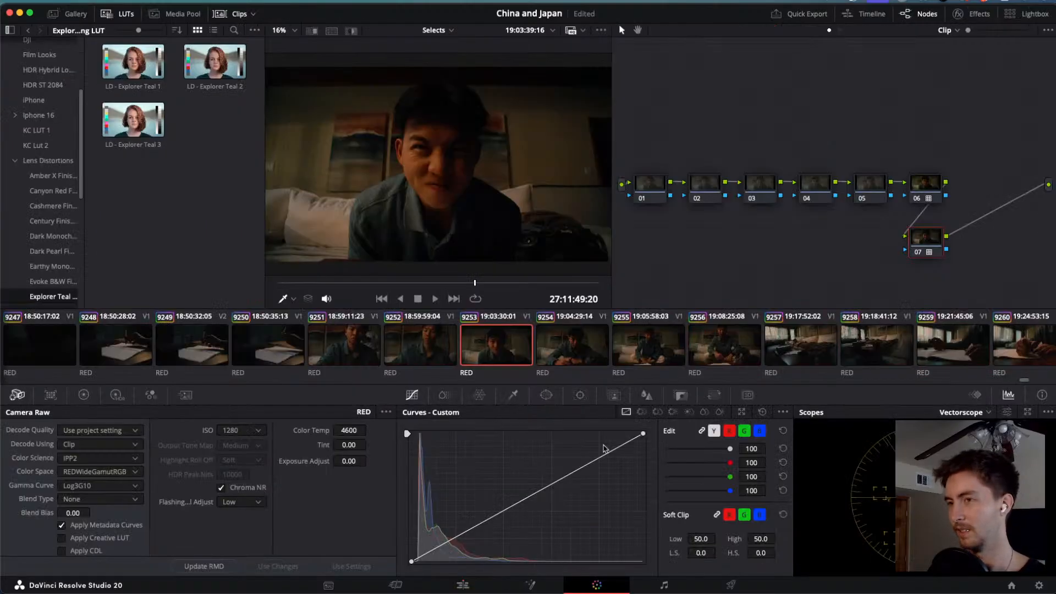
# Browse the neighbouring RED clips on the Color page and select clip 9255 with the man seated on the sofa.
pyautogui.hscroll(-10, 467, 349)
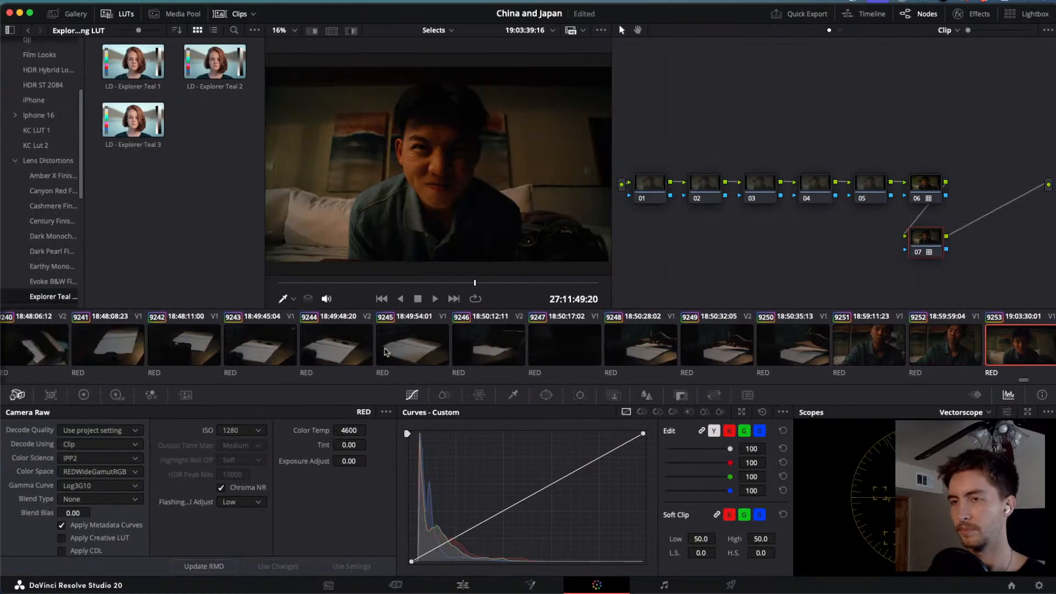
pyautogui.hscroll(6, 385, 352)
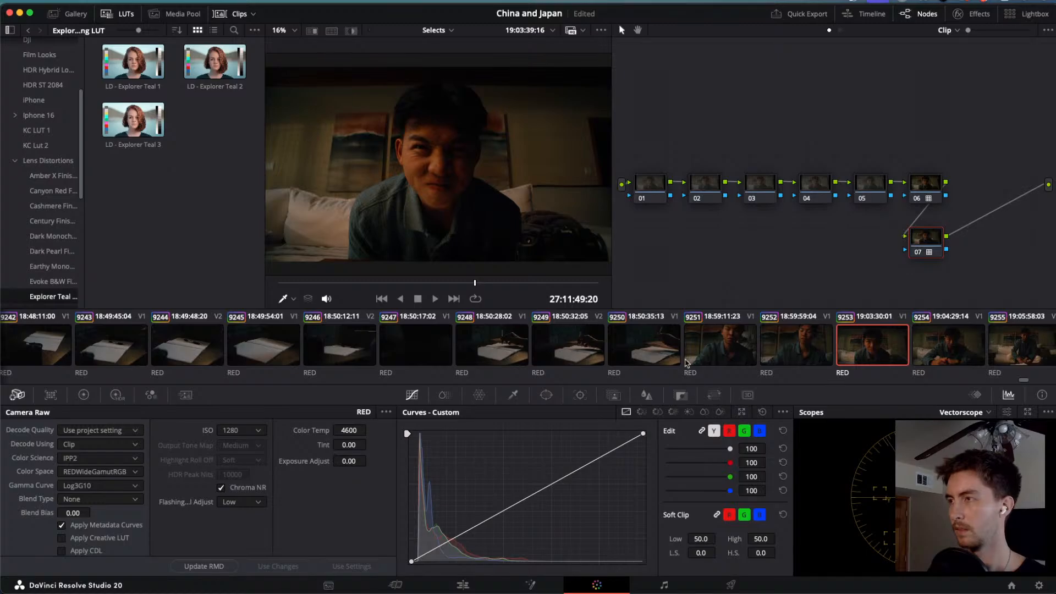
pyautogui.hscroll(1, 605, 355)
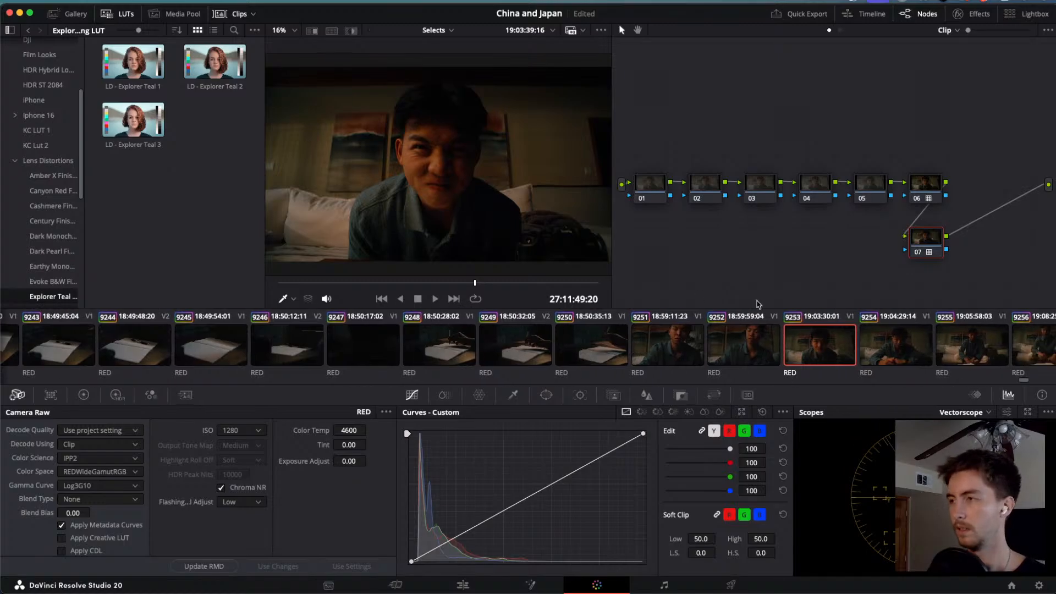
pyautogui.hscroll(7, 782, 345)
pyautogui.click(603, 342)
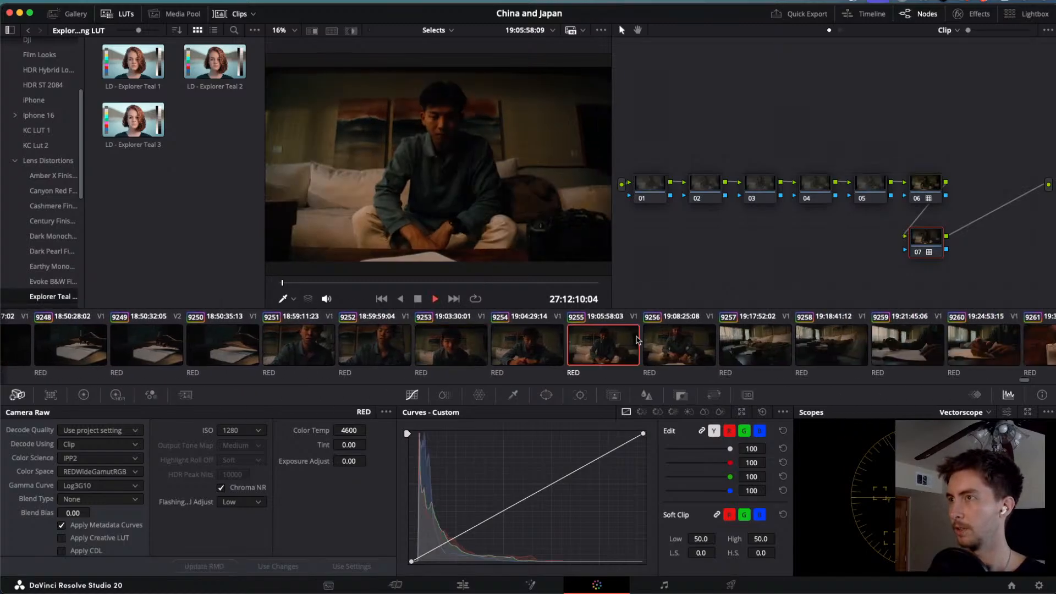
# Switch to the Edit page and play through clips A042_C111 and A042_C112 in the Selects timeline, replaying key moments.
pyautogui.click(463, 585)
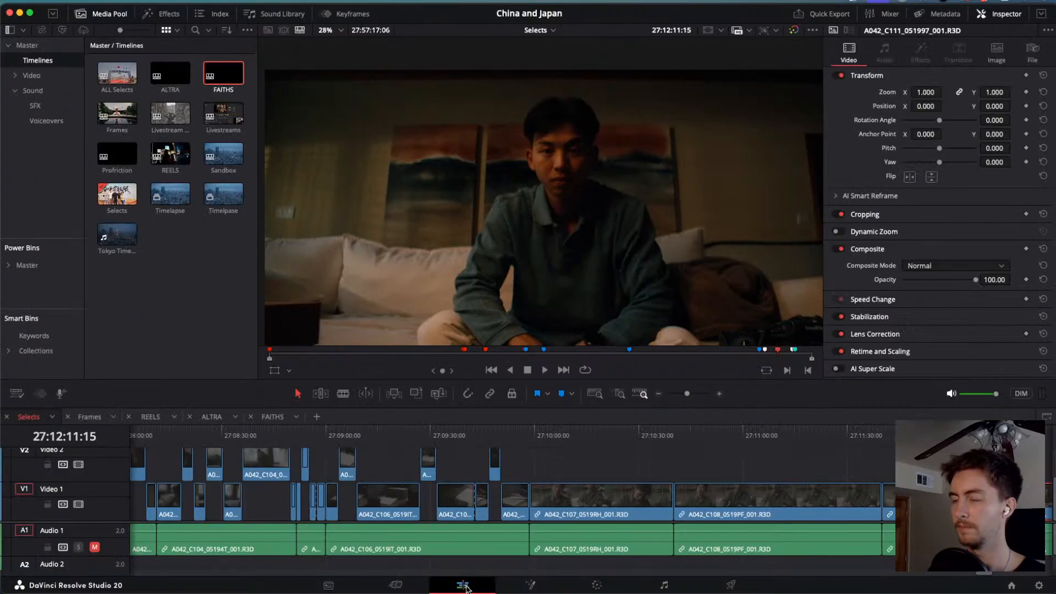
pyautogui.hscroll(5, 706, 439)
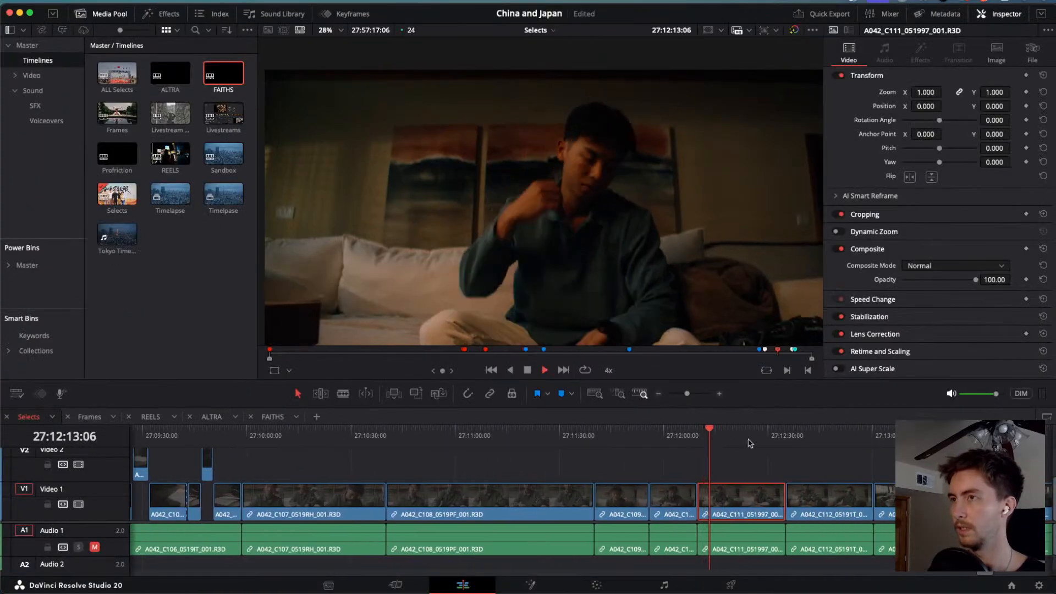
pyautogui.press('l')
pyautogui.press('l')
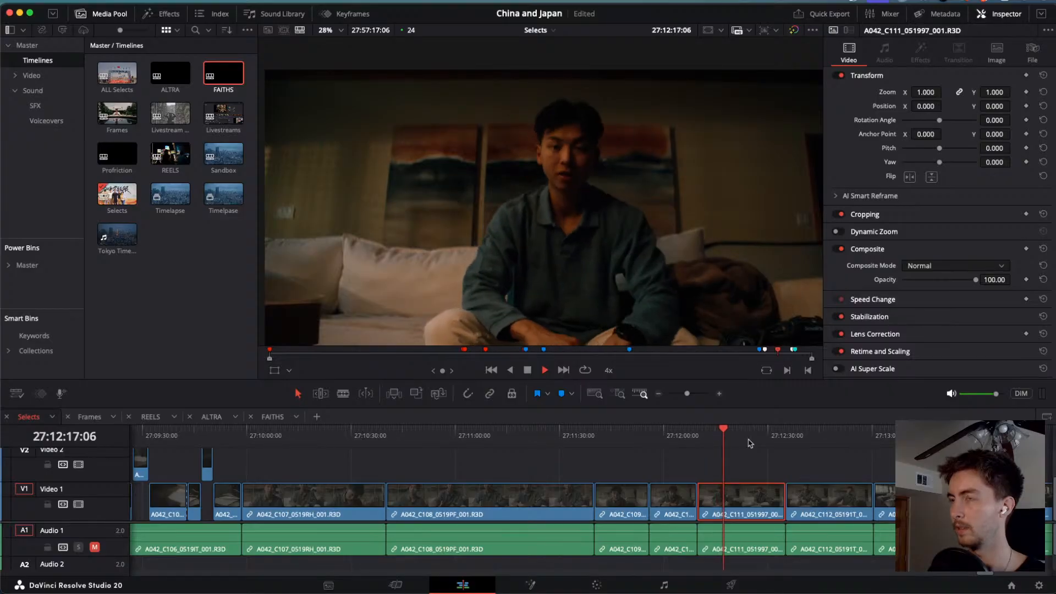
pyautogui.press('space')
pyautogui.press('space')
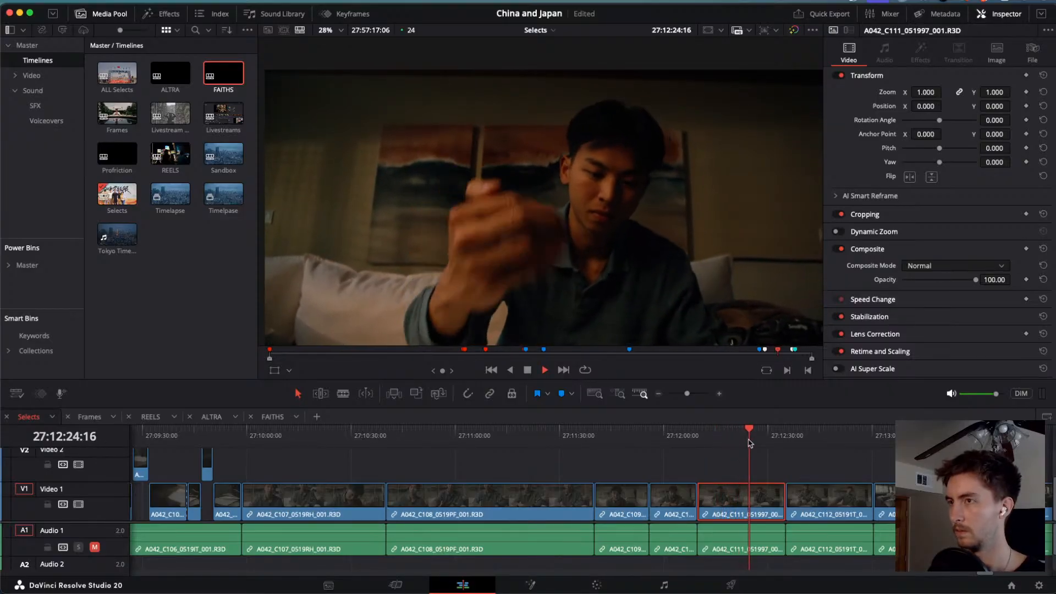
pyautogui.press('j')
pyautogui.press('j')
pyautogui.press('j')
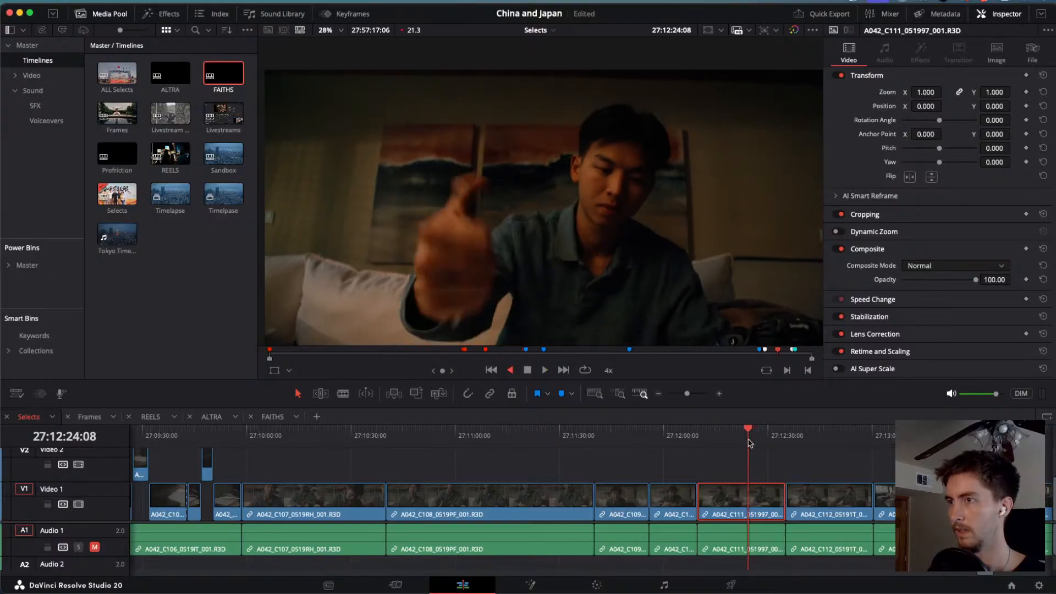
pyautogui.press('k')
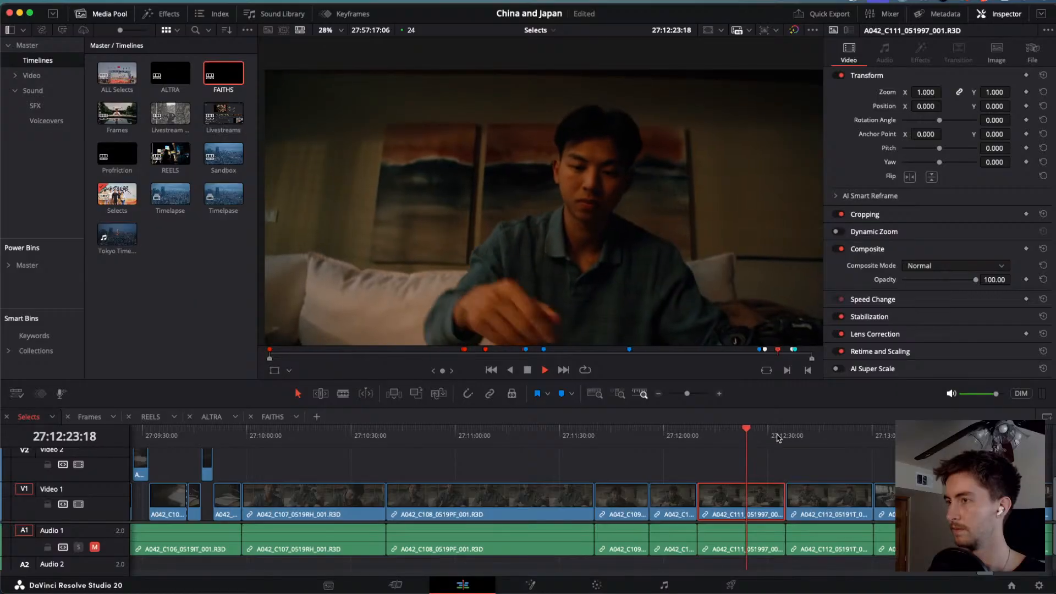
pyautogui.moveTo(751, 430); pyautogui.dragTo(799, 445)
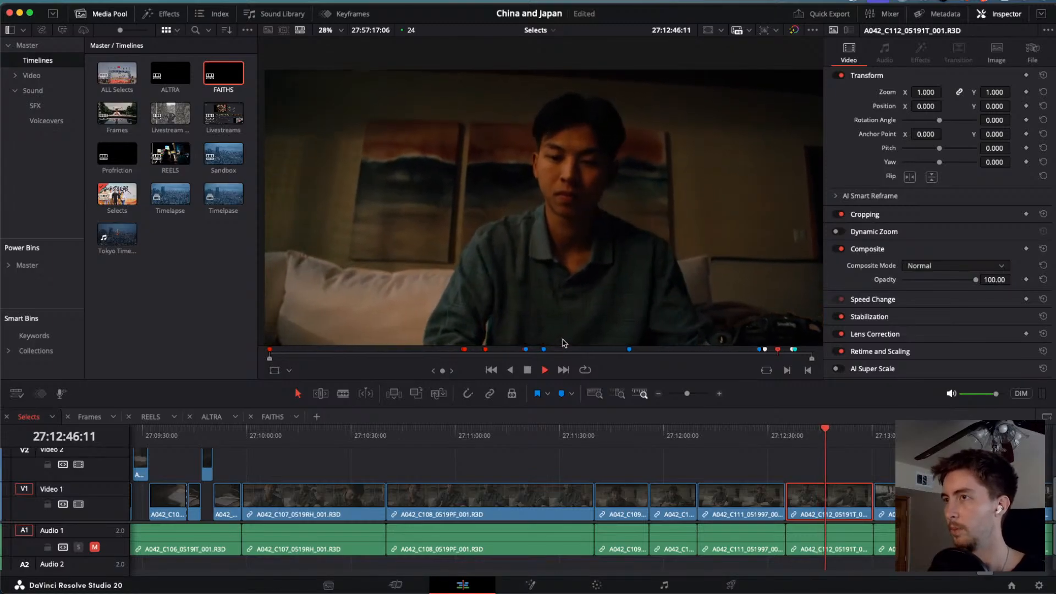
pyautogui.press('j')
pyautogui.press('l')
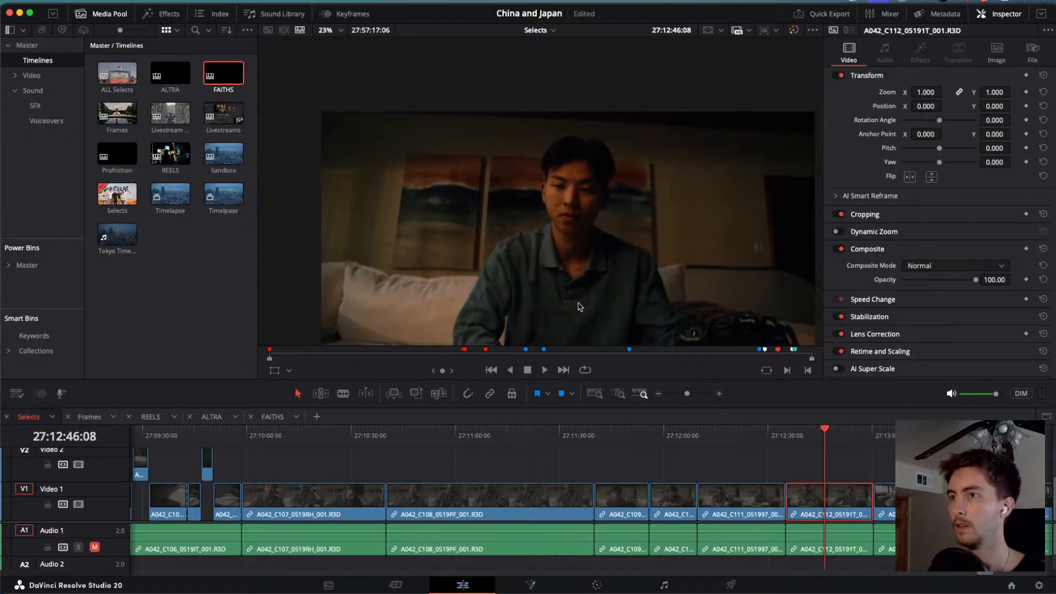
# Fit the whole frame in the timeline viewer and replay part of clip A042_C112.
pyautogui.click(334, 27)
pyautogui.click(348, 53)
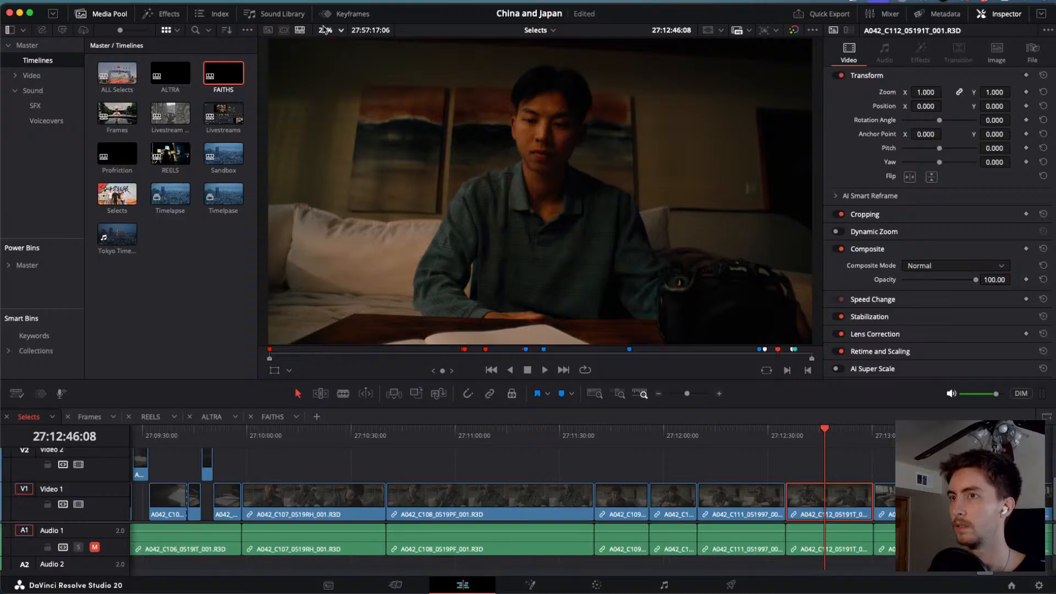
pyautogui.press('j')
pyautogui.press('j')
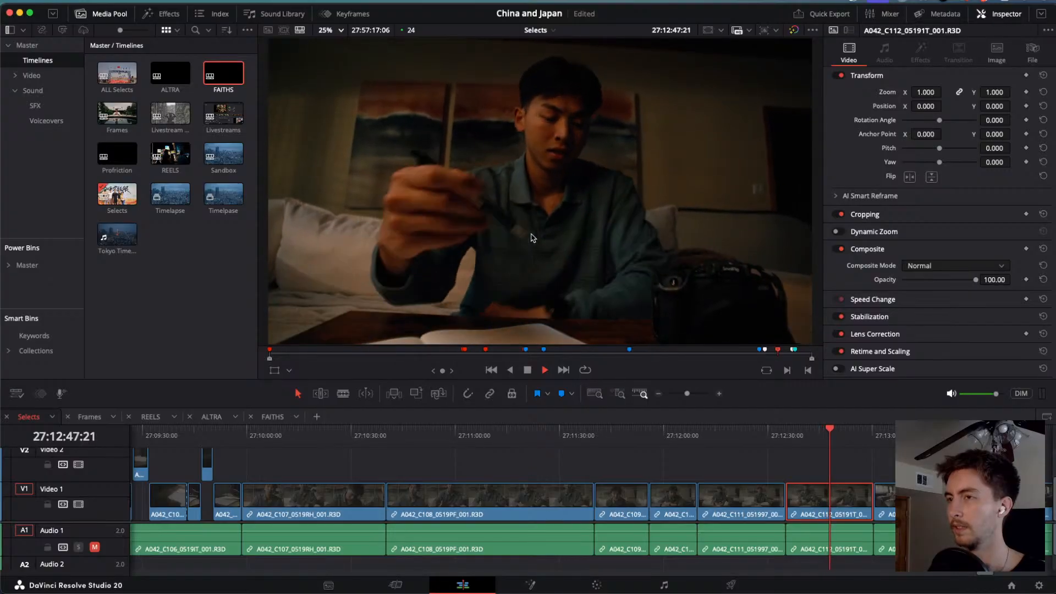
# Skim clip A042_C113 and the footage after it, and return the playhead to the last section of A042_C106.
pyautogui.moveTo(832, 436); pyautogui.dragTo(963, 436)
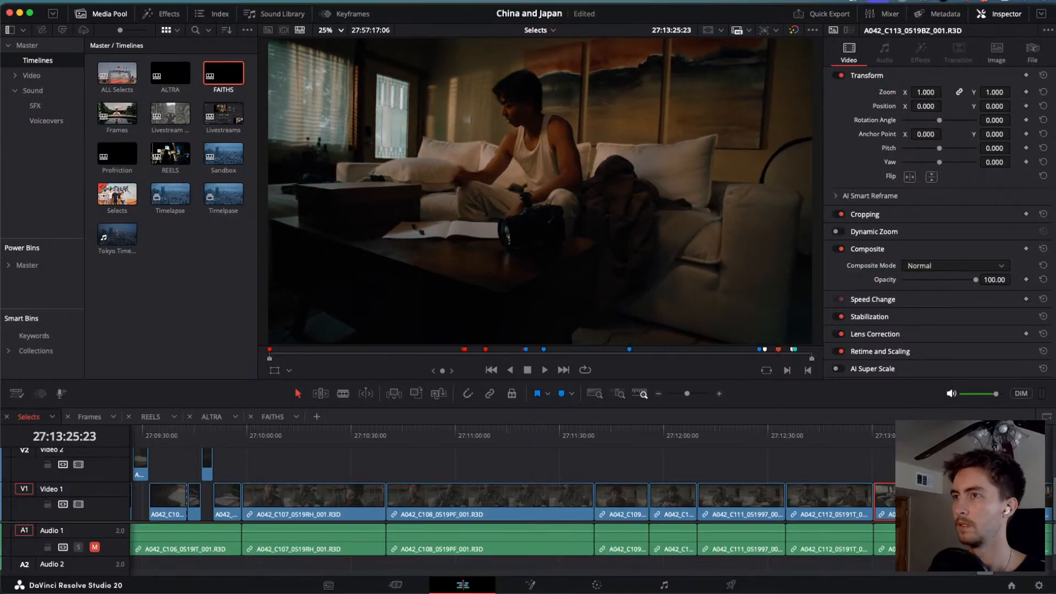
pyautogui.press('space')
pyautogui.press('space')
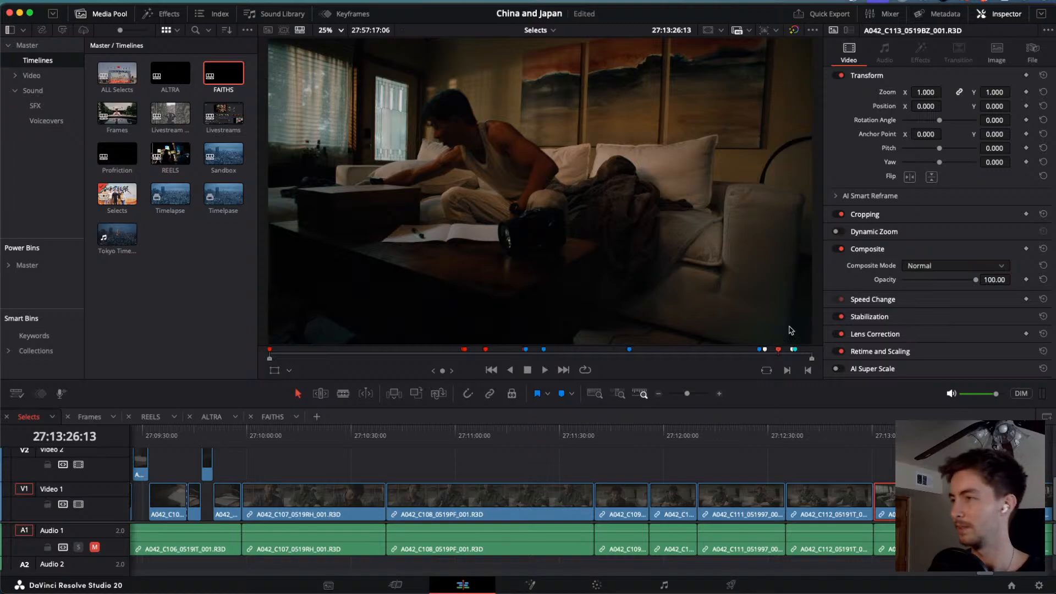
pyautogui.moveTo(964, 436); pyautogui.dragTo(1038, 436)
pyautogui.hscroll(5, 1023, 438)
pyautogui.moveTo(814, 438); pyautogui.dragTo(438, 436)
pyautogui.hscroll(-5, 582, 440)
pyautogui.moveTo(582, 439); pyautogui.dragTo(310, 441)
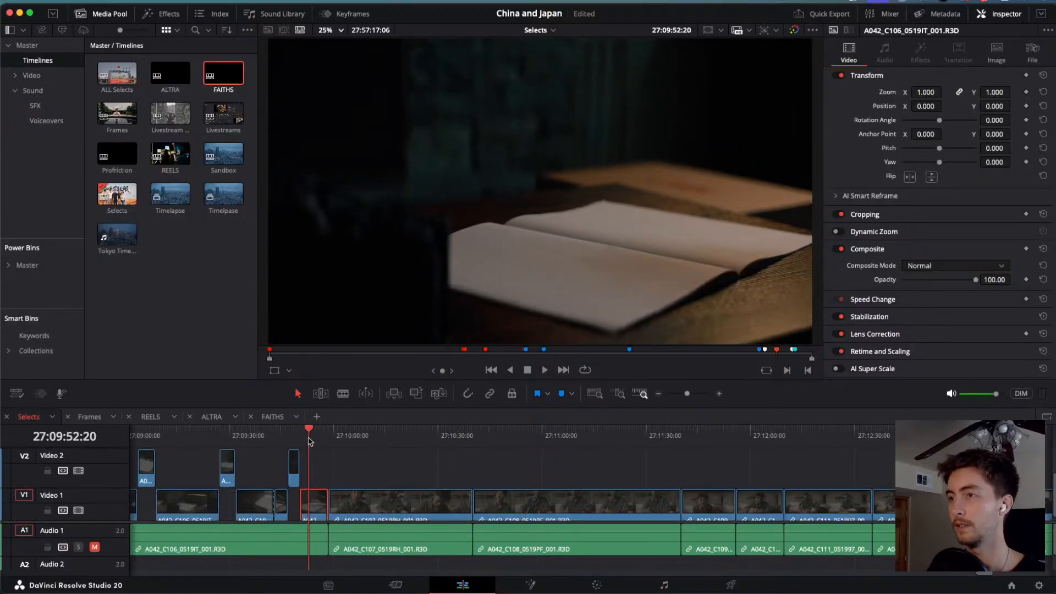
# Play the last section of A042_C106 and skim through A042_C107 and A042_C108 to the start of A042_C109.
pyautogui.press('space')
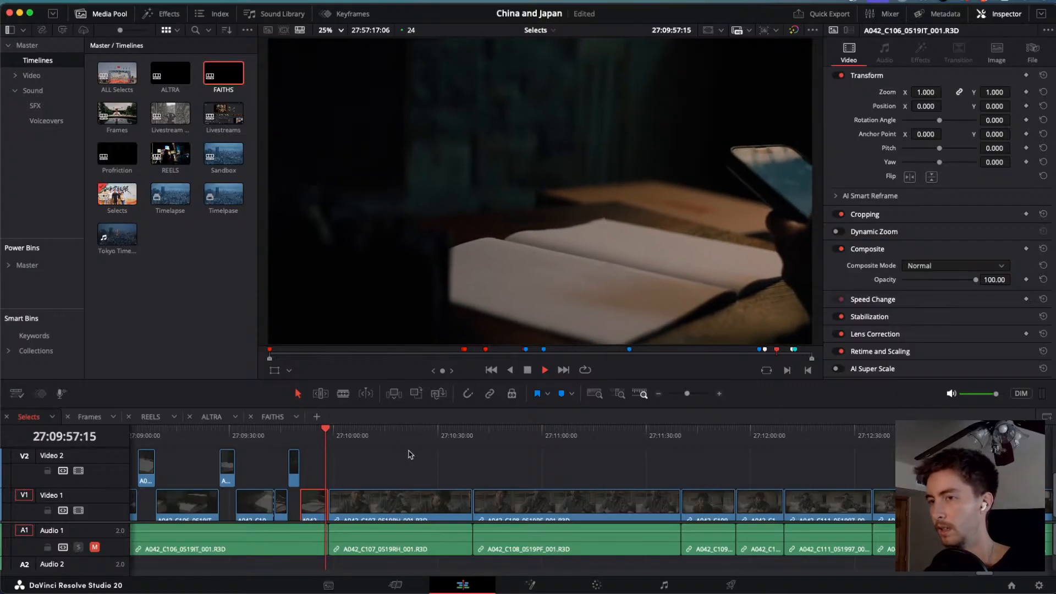
pyautogui.press('space')
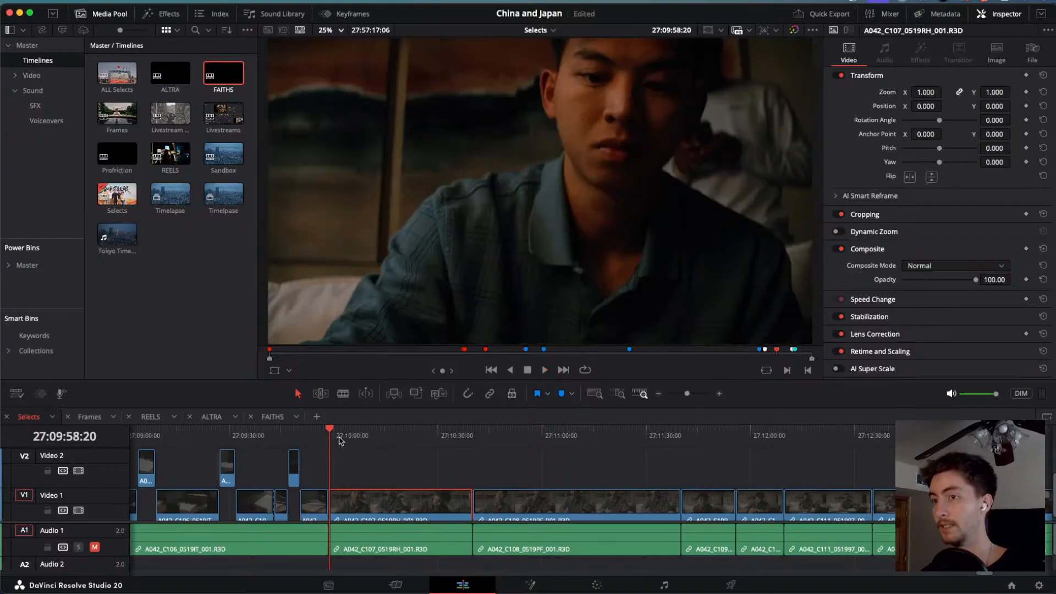
pyautogui.moveTo(339, 440); pyautogui.dragTo(435, 448)
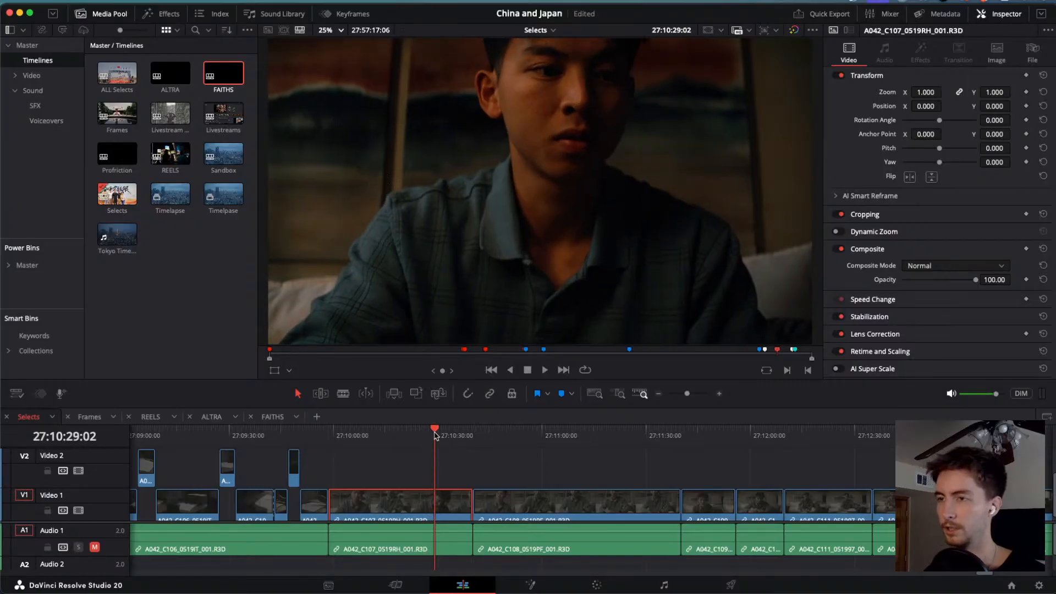
pyautogui.moveTo(434, 435); pyautogui.dragTo(682, 469)
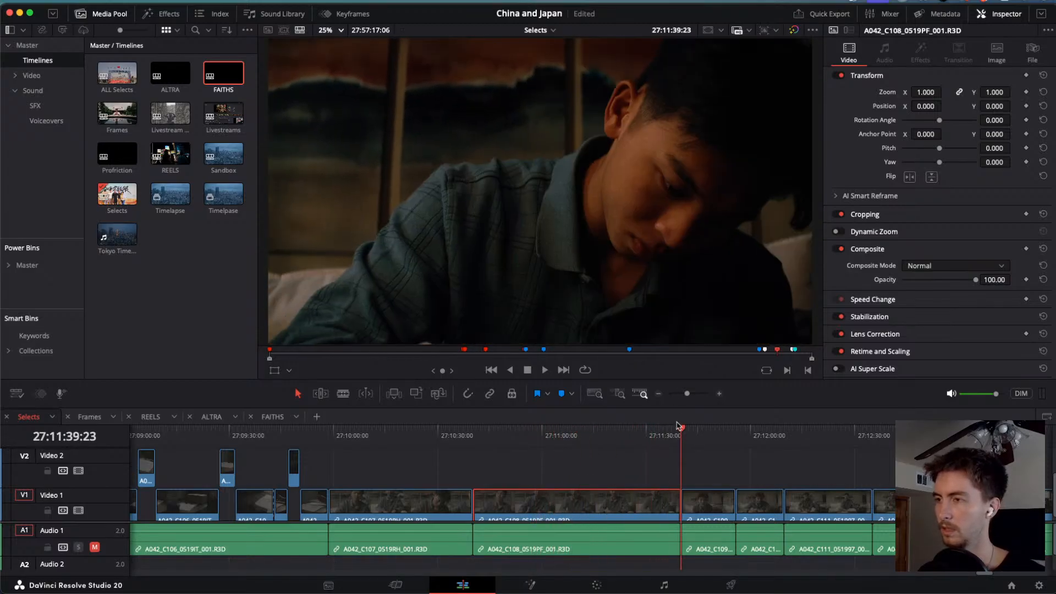
pyautogui.moveTo(678, 425)
pyautogui.mouseDown()
pyautogui.moveTo(721, 443)
pyautogui.moveTo(766, 440)
pyautogui.moveTo(691, 436)
pyautogui.mouseUp()
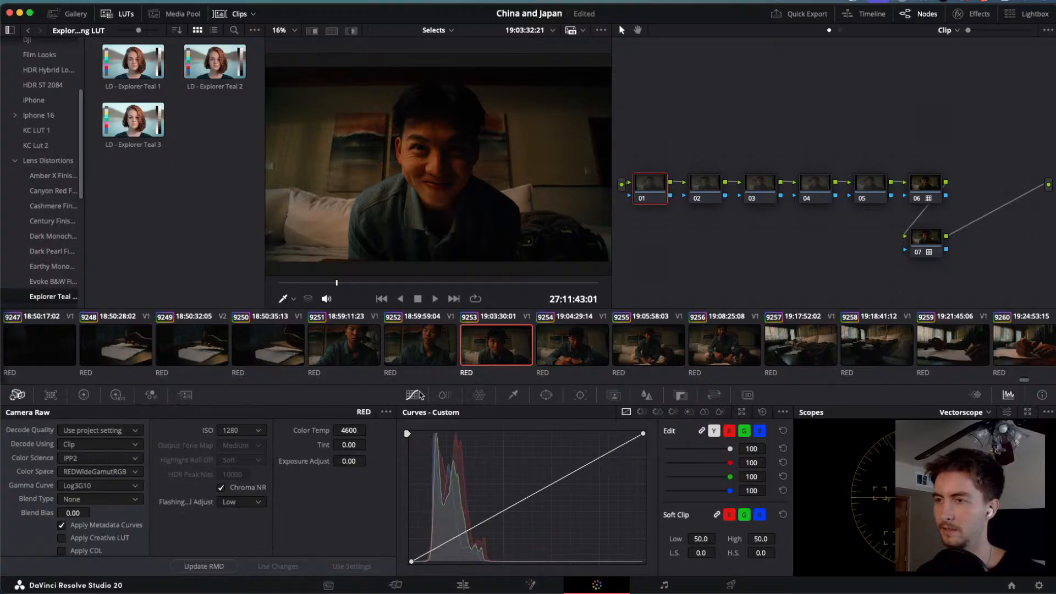
# On node 01 of Color page clip 9253, set the primaries shadows to 14.50, highlights to 21.50 and offset to 26.60.
pyautogui.click(448, 394)
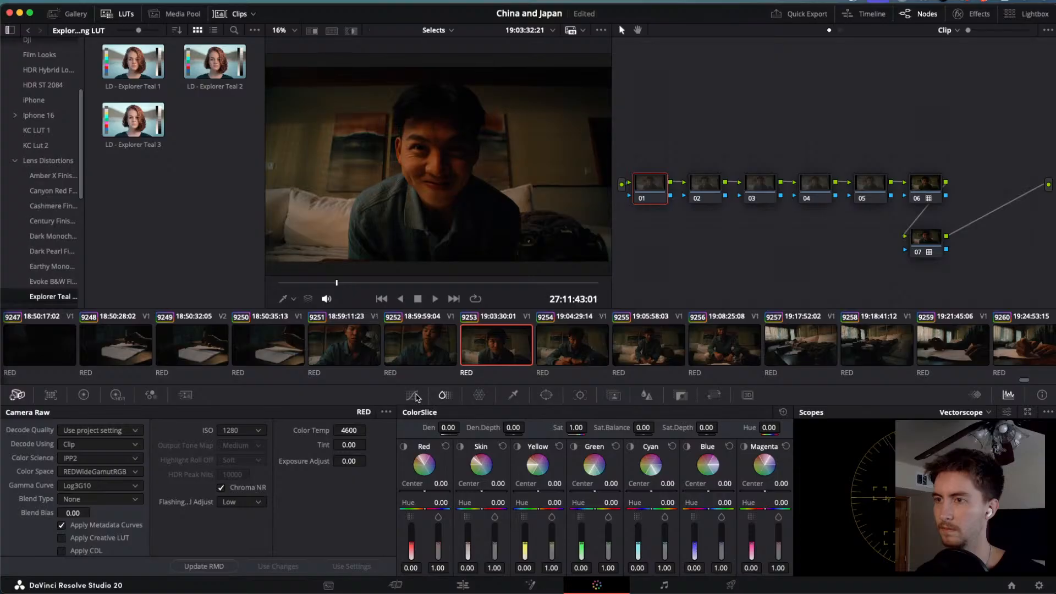
pyautogui.click(415, 395)
pyautogui.click(55, 395)
pyautogui.click(87, 395)
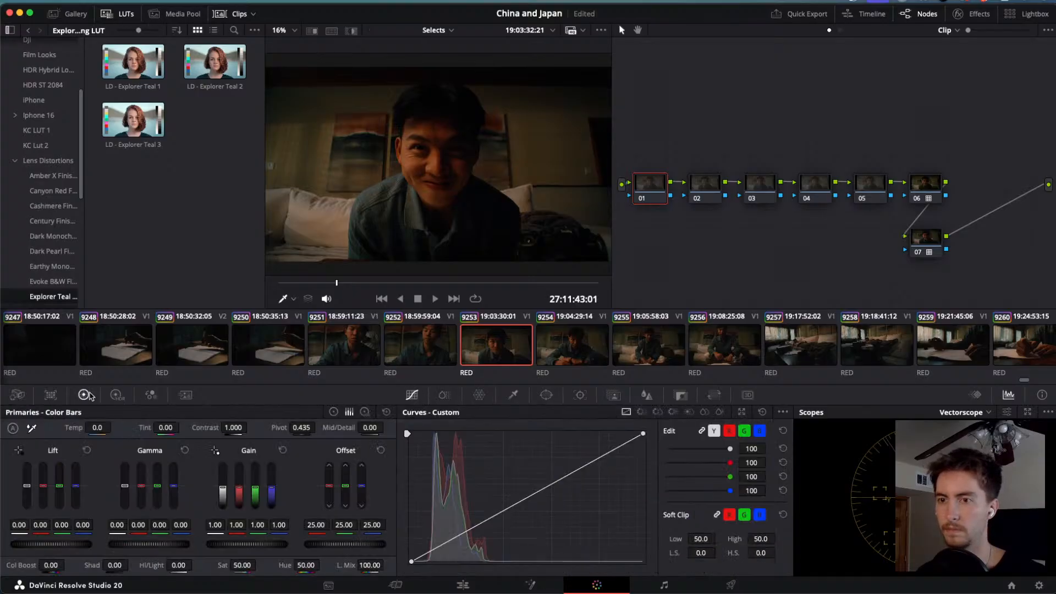
pyautogui.moveTo(115, 565); pyautogui.dragTo(131, 566)
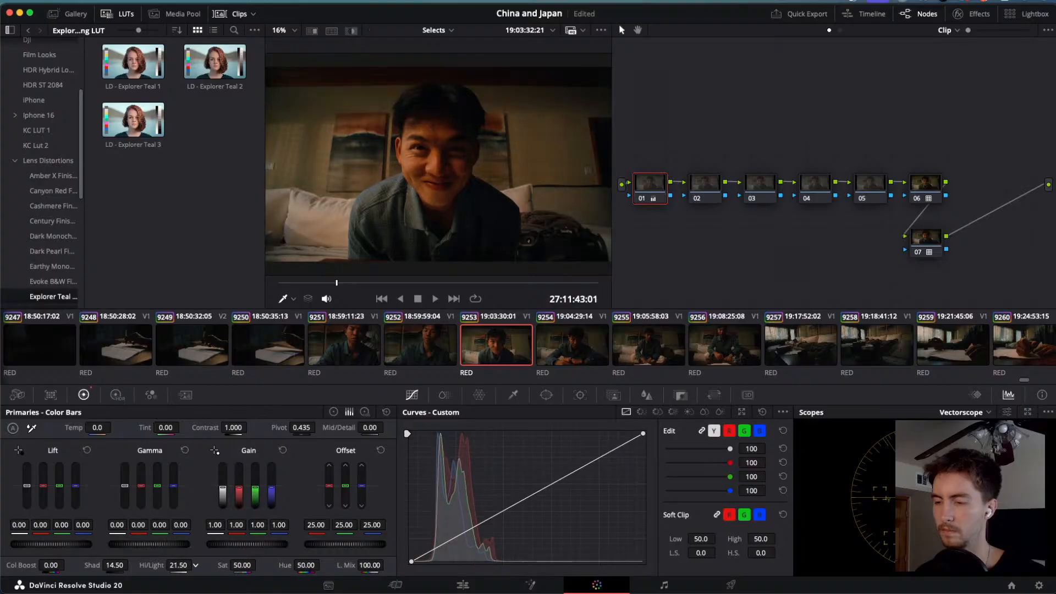
pyautogui.moveTo(345, 544); pyautogui.dragTo(354, 544)
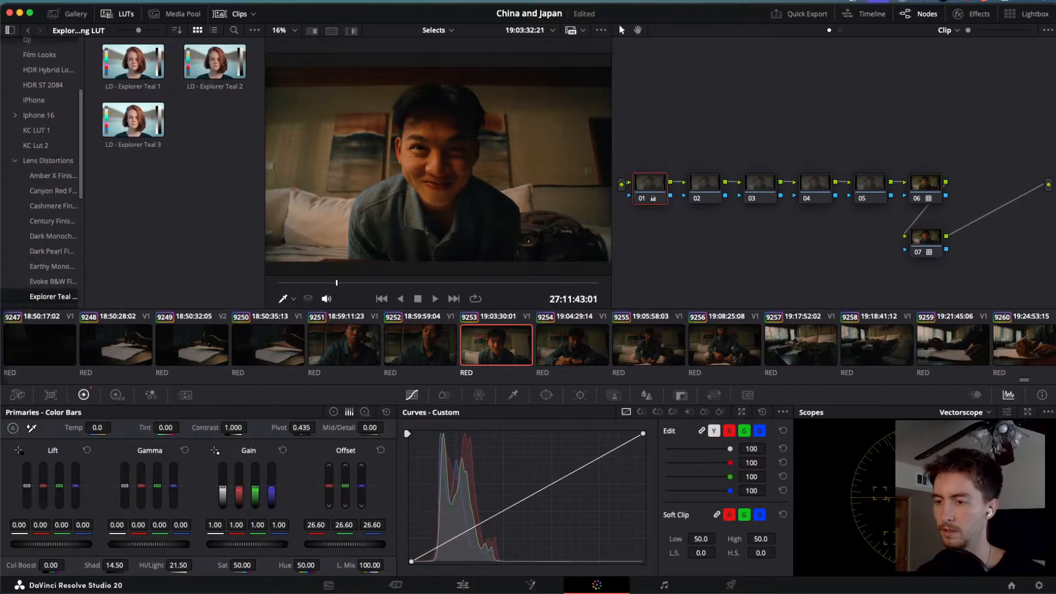
# Play the graded clip 9253 backward and forward to check the brightened look.
pyautogui.press('space')
pyautogui.press('j')
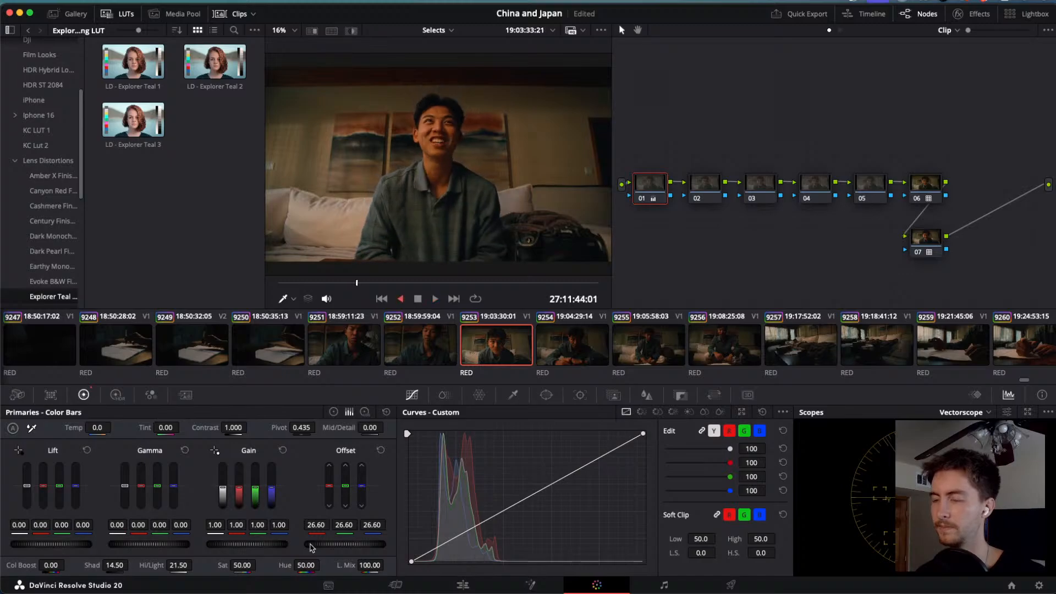
pyautogui.press('j')
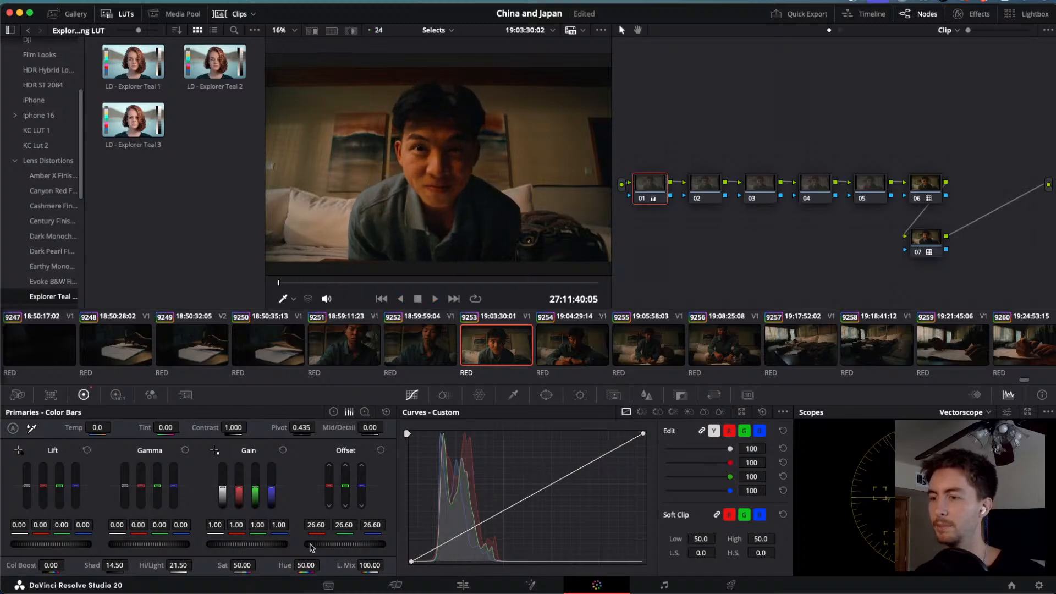
pyautogui.press('l')
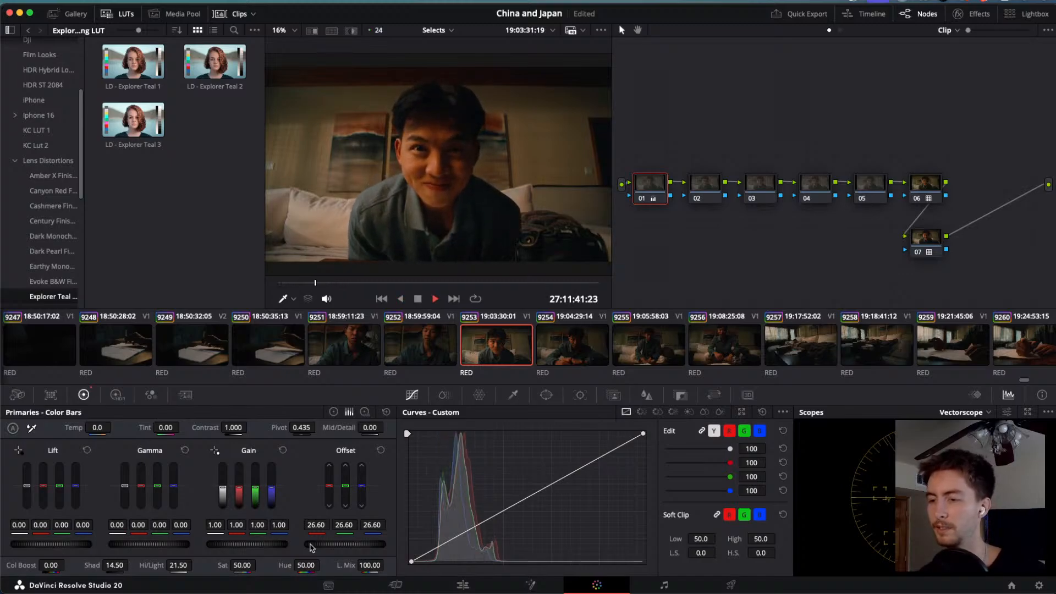
pyautogui.press('space')
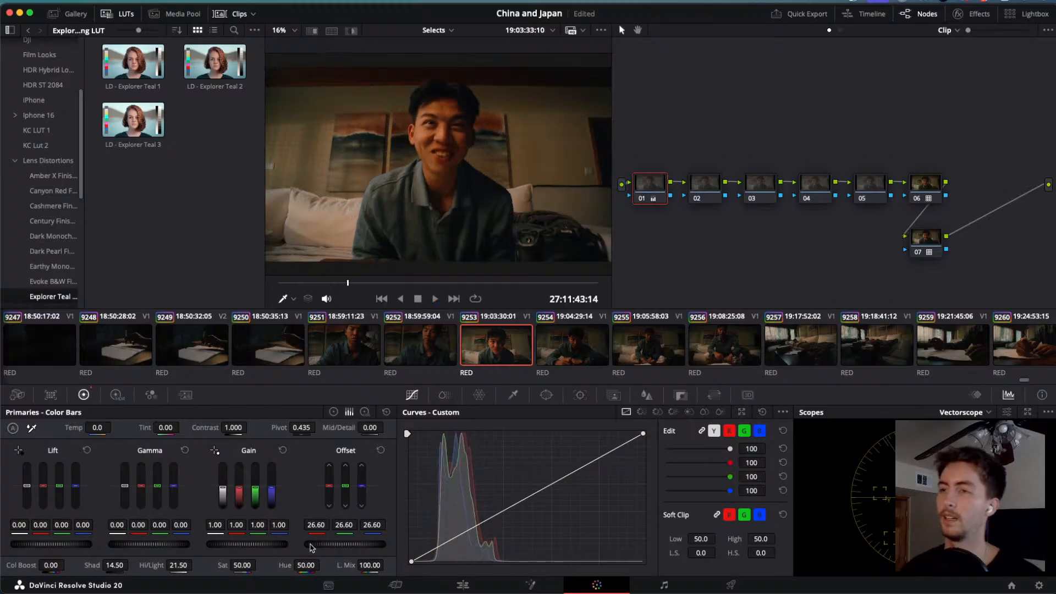
pyautogui.press('j')
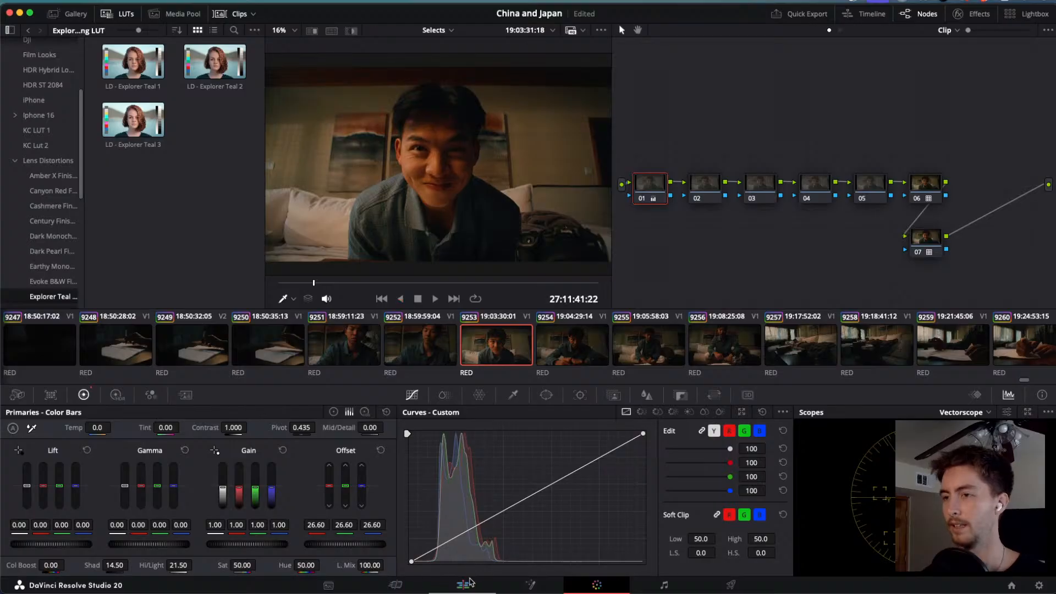
# Copy the grade of clip 9253 onto clips 9254 through 9259 on the Color page.
pyautogui.click(462, 584)
pyautogui.moveTo(682, 434); pyautogui.dragTo(583, 437)
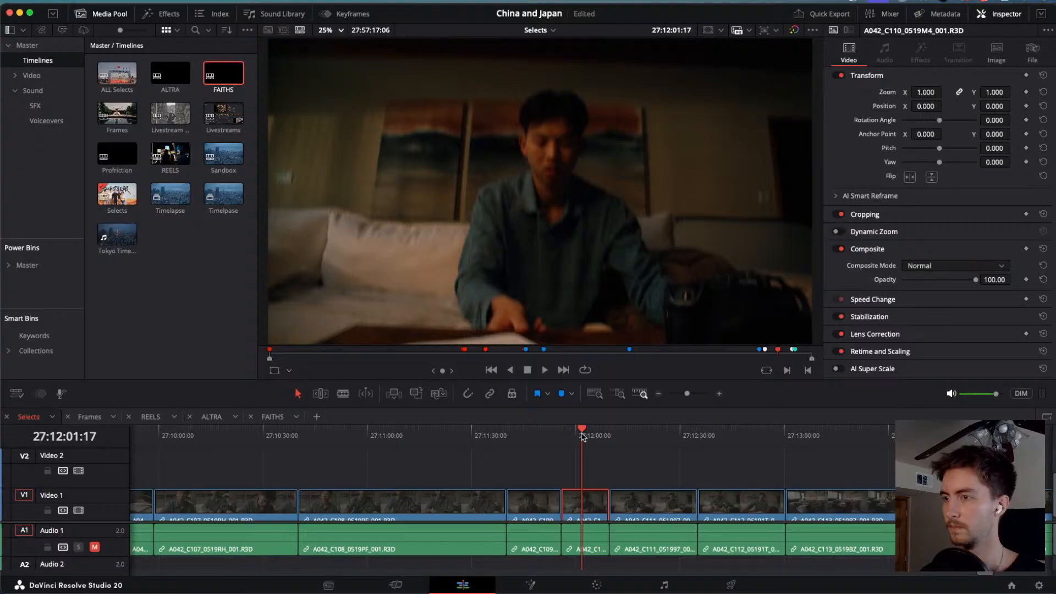
pyautogui.click(596, 582)
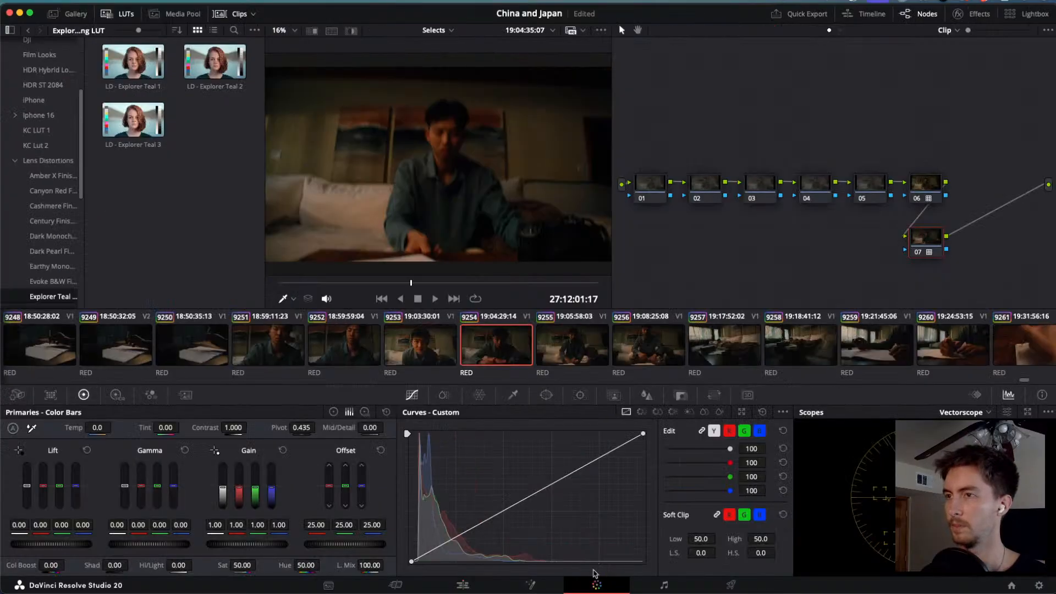
pyautogui.click(433, 358)
pyautogui.click(461, 356)
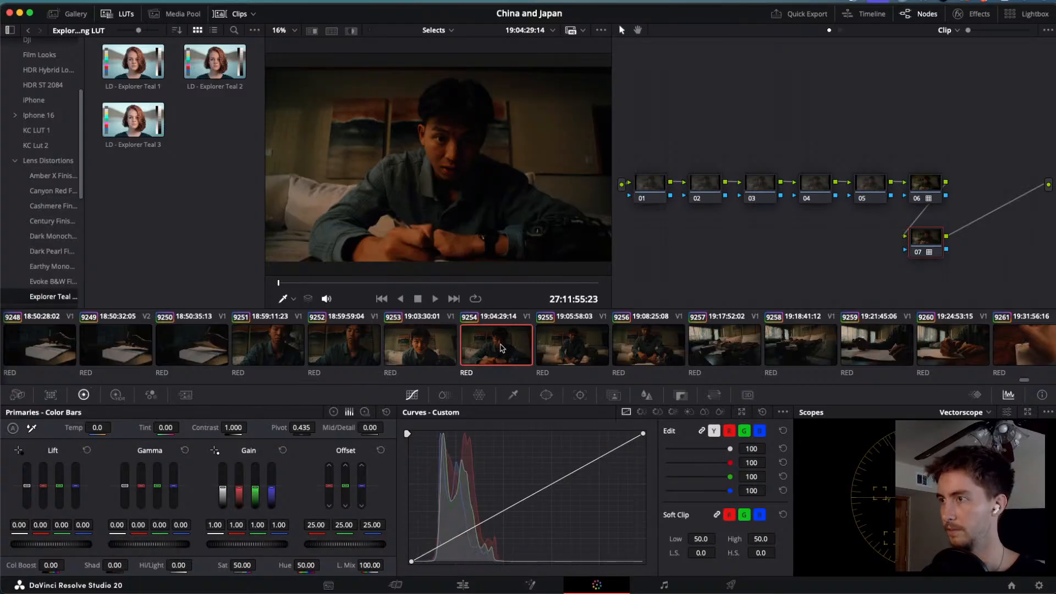
pyautogui.hscroll(5, 783, 337)
pyautogui.hscroll(-1, 784, 337)
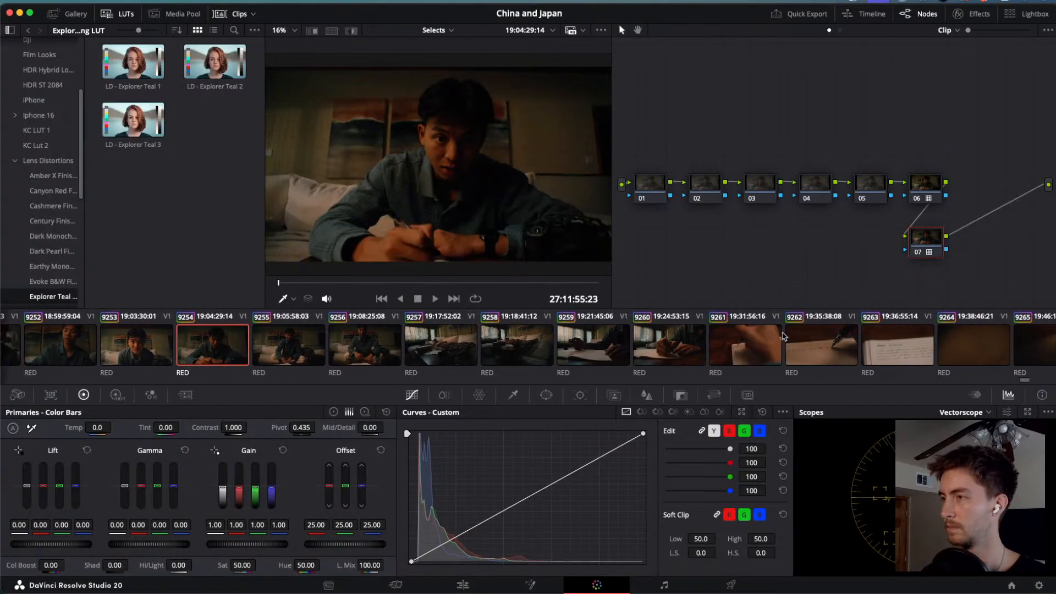
pyautogui.keyDown('shift'); pyautogui.click(594, 345); pyautogui.keyUp('shift')
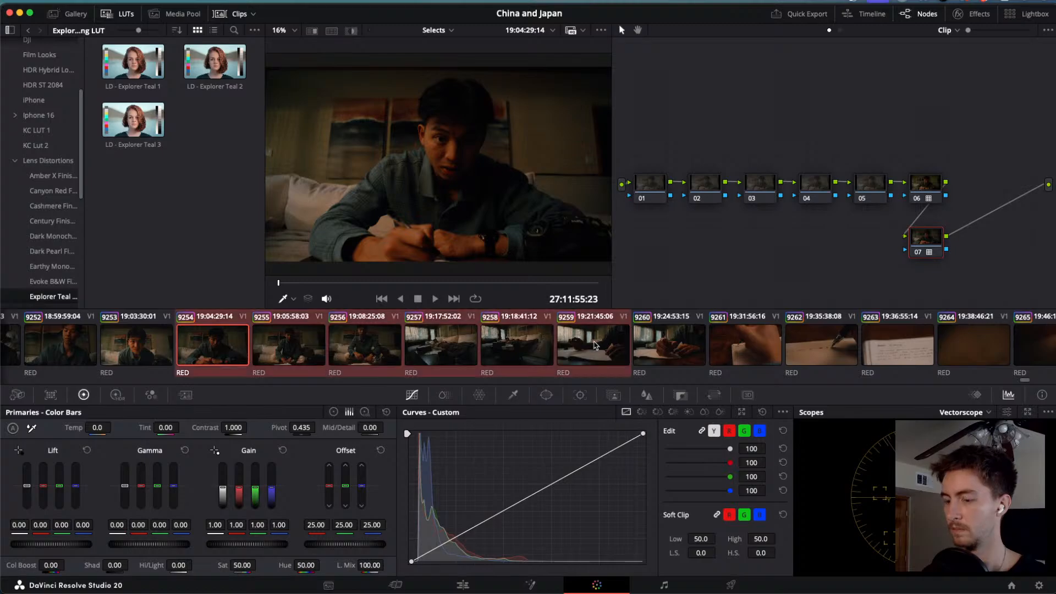
pyautogui.press('super+v')
# Back on the Edit page, isolate the chosen sections of A042_C111 and A042_C112 and move them up to Video 2.
pyautogui.click(470, 582)
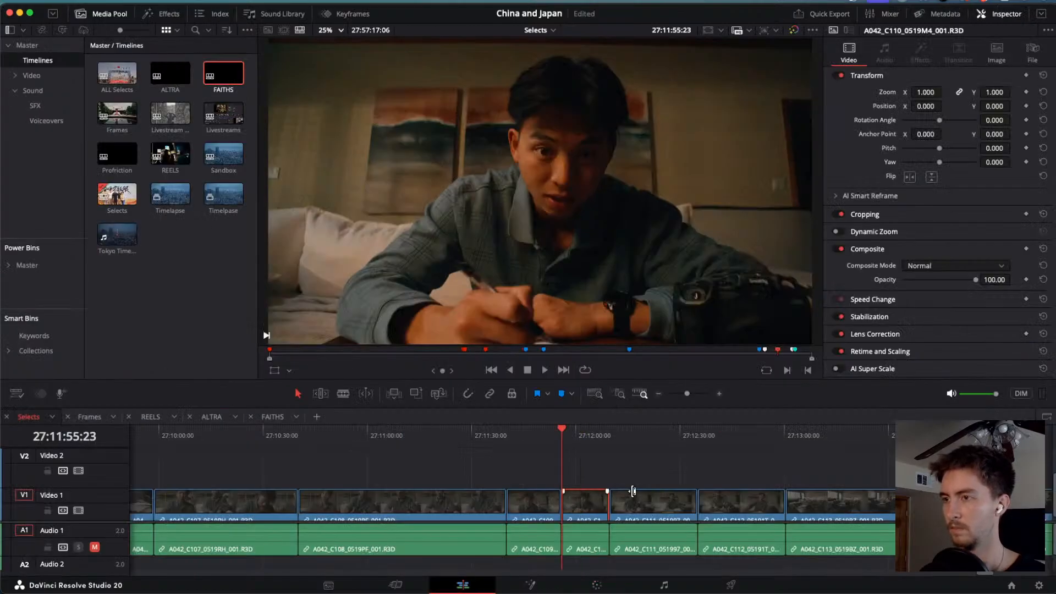
pyautogui.moveTo(564, 435); pyautogui.dragTo(757, 469)
pyautogui.hotkey('alt', 'Up')
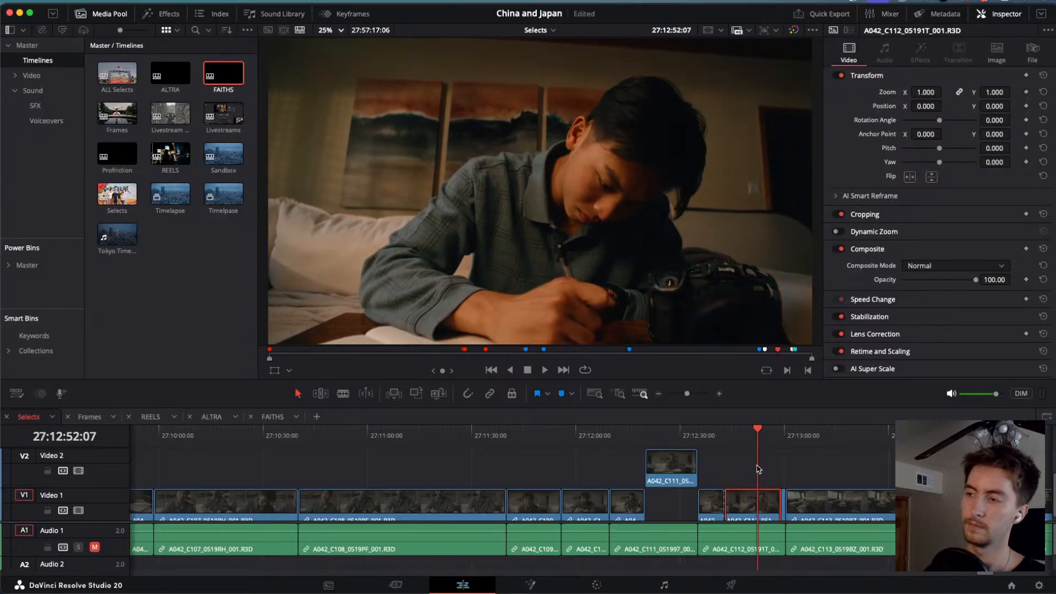
pyautogui.hotkey('alt', 'Up')
# Review the clips after A042_C112, then isolate the chosen sections of A042_C114 and A042_C116 and move them up to Video 2.
pyautogui.hscroll(4, 777, 483)
pyautogui.moveTo(664, 434); pyautogui.dragTo(829, 463)
pyautogui.hscroll(5, 827, 463)
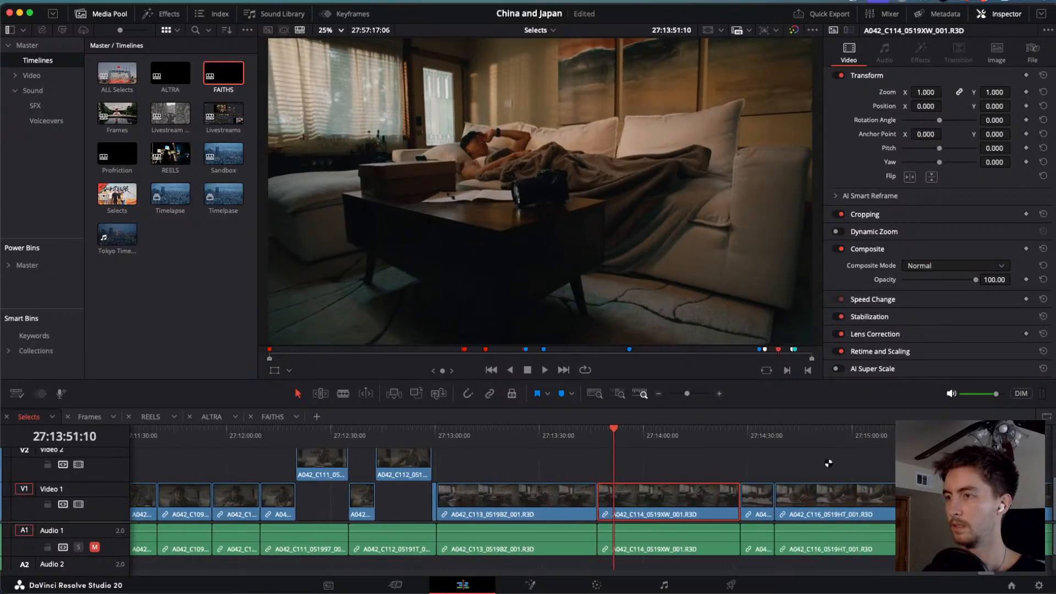
pyautogui.moveTo(617, 432); pyautogui.dragTo(711, 466)
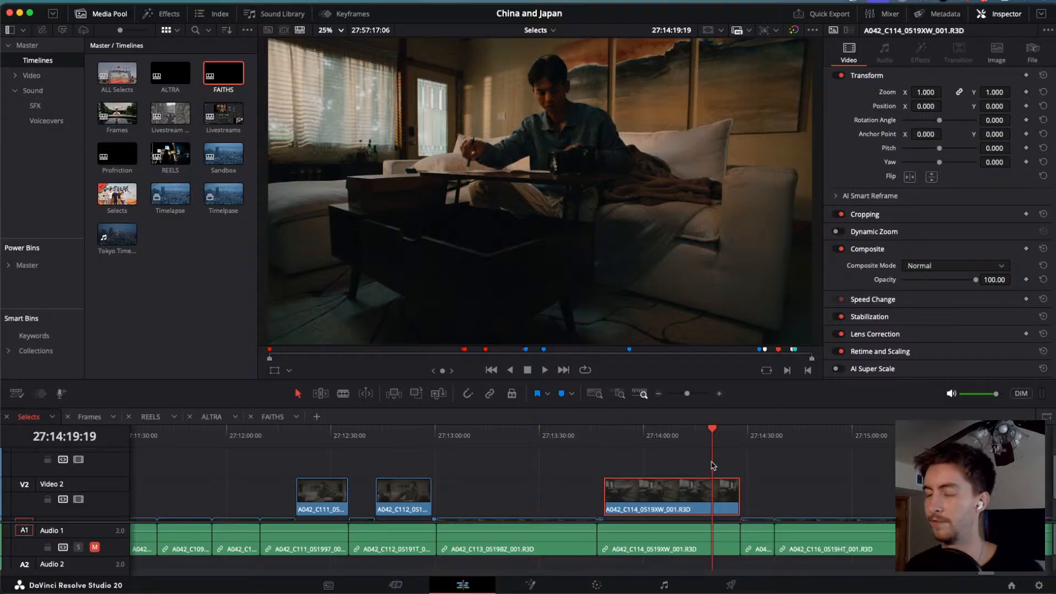
pyautogui.moveTo(723, 435); pyautogui.dragTo(894, 466)
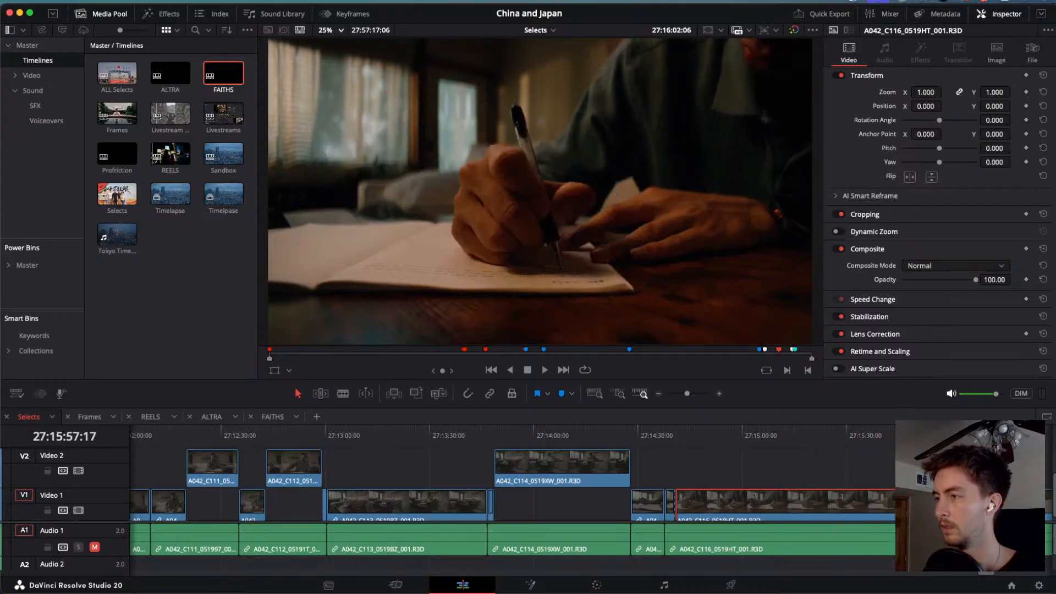
pyautogui.hotkey('alt', 'Up')
# Isolate the notebook section of A042_C117 that ends at 27:16:21:14 and move it up to Video 2.
pyautogui.scroll(-2, 842, 460)
pyautogui.hscroll(4, 841, 461)
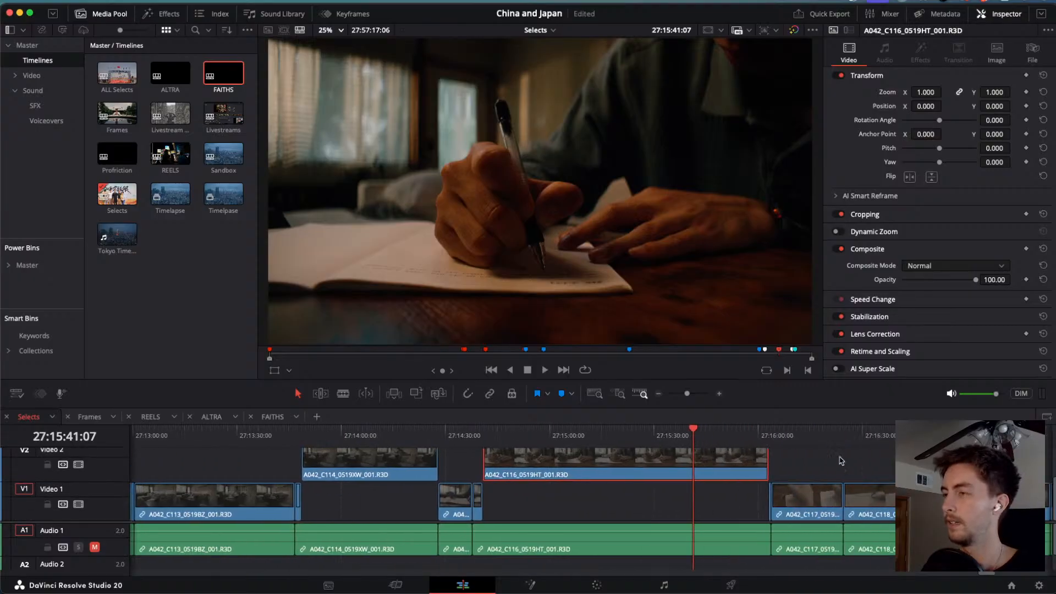
pyautogui.moveTo(773, 433); pyautogui.dragTo(791, 436)
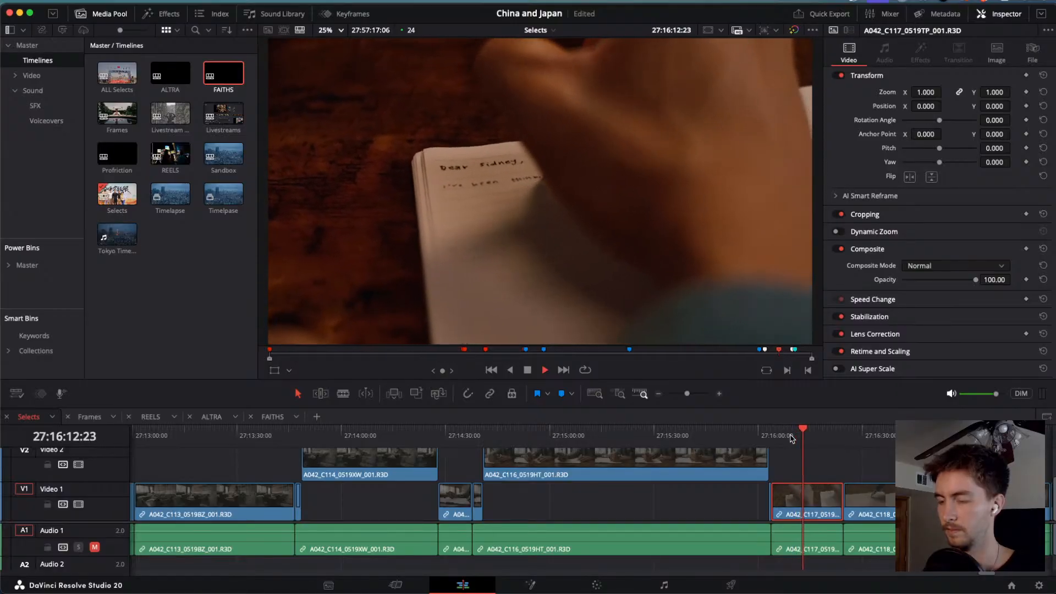
pyautogui.press('l')
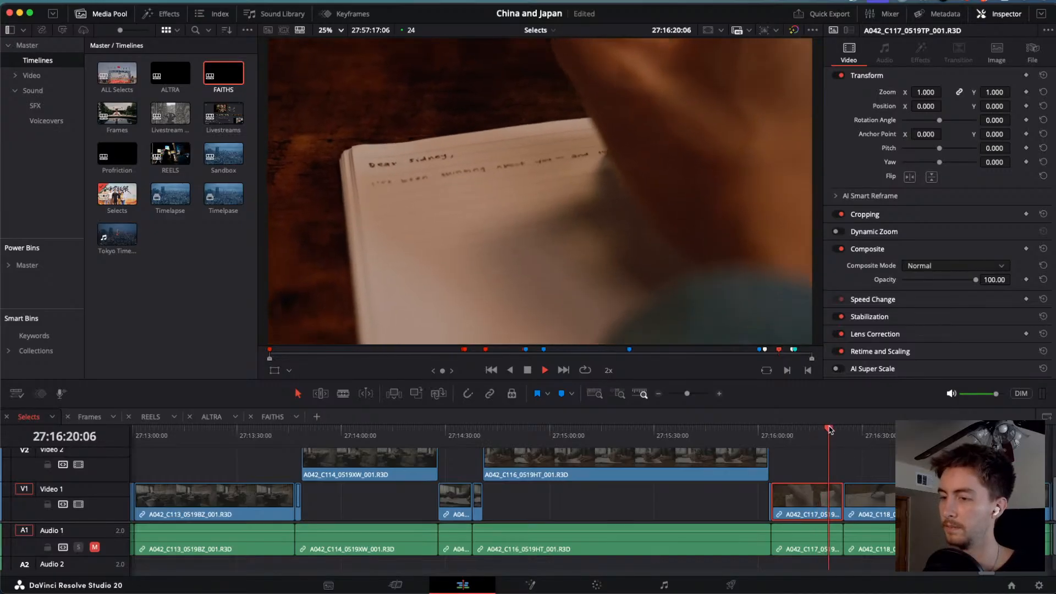
pyautogui.moveTo(829, 429)
pyautogui.mouseDown()
pyautogui.moveTo(778, 426)
pyautogui.moveTo(833, 440)
pyautogui.mouseUp()
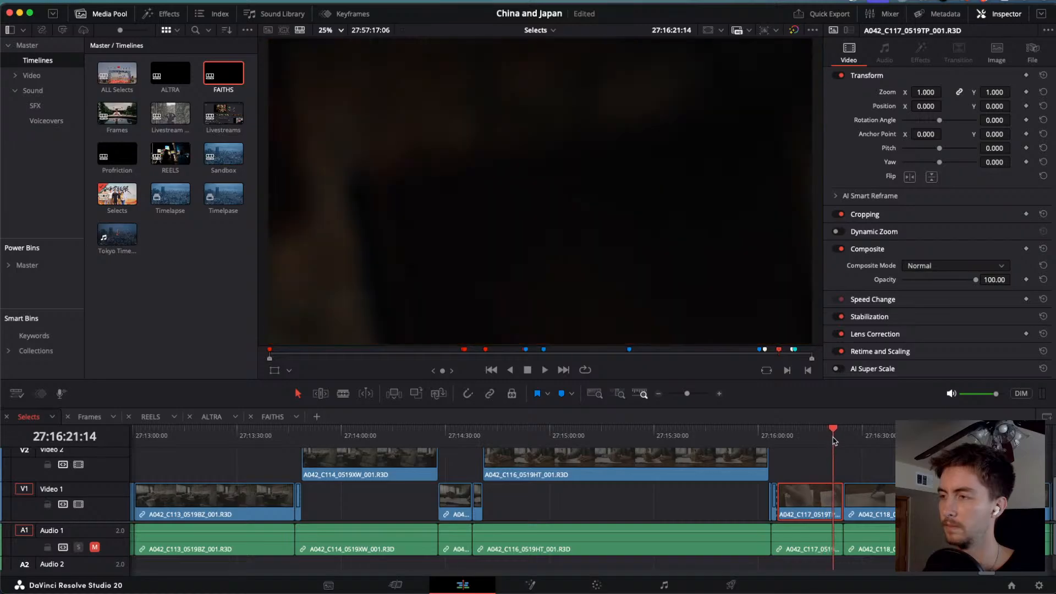
pyautogui.press('super+b')
pyautogui.click(822, 441)
pyautogui.press('l')
pyautogui.press('l')
pyautogui.hotkey('alt', 'Up')
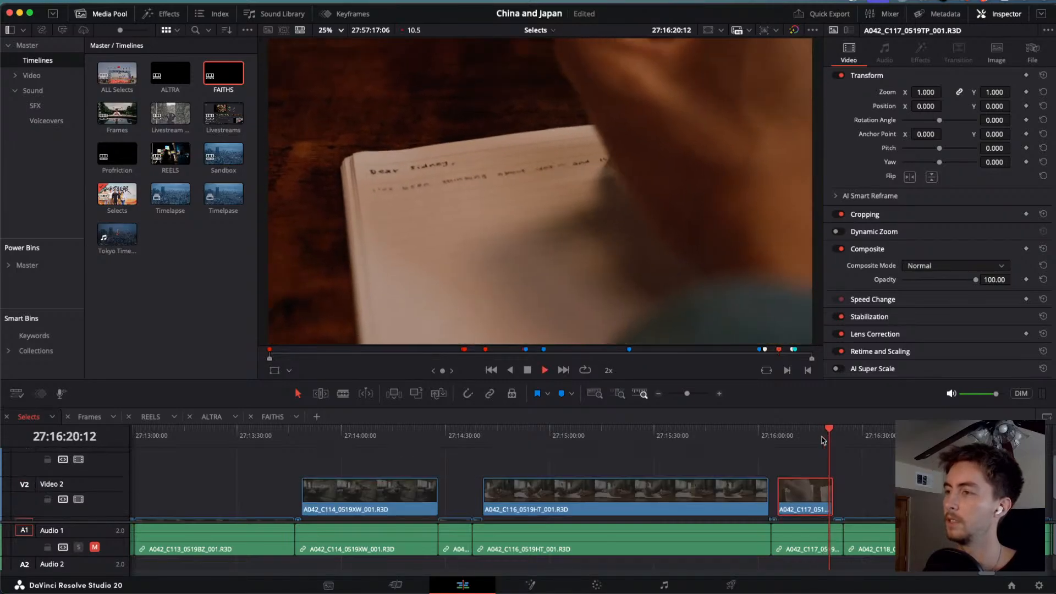
pyautogui.hotkey('alt', 'Up')
pyautogui.press('space')
pyautogui.scroll(3, 828, 459)
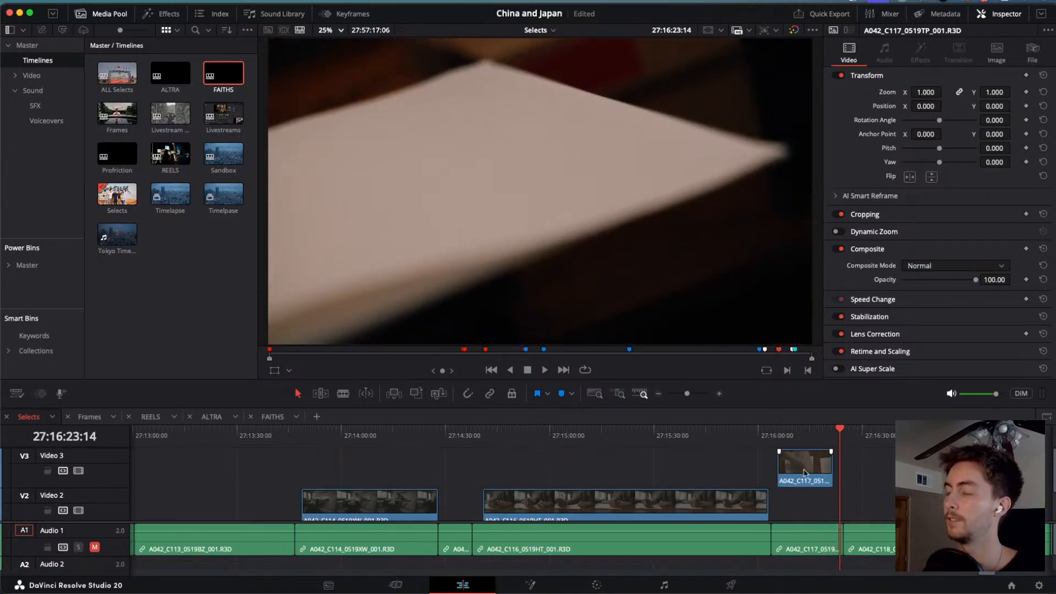
pyautogui.hotkey('alt', 'Down')
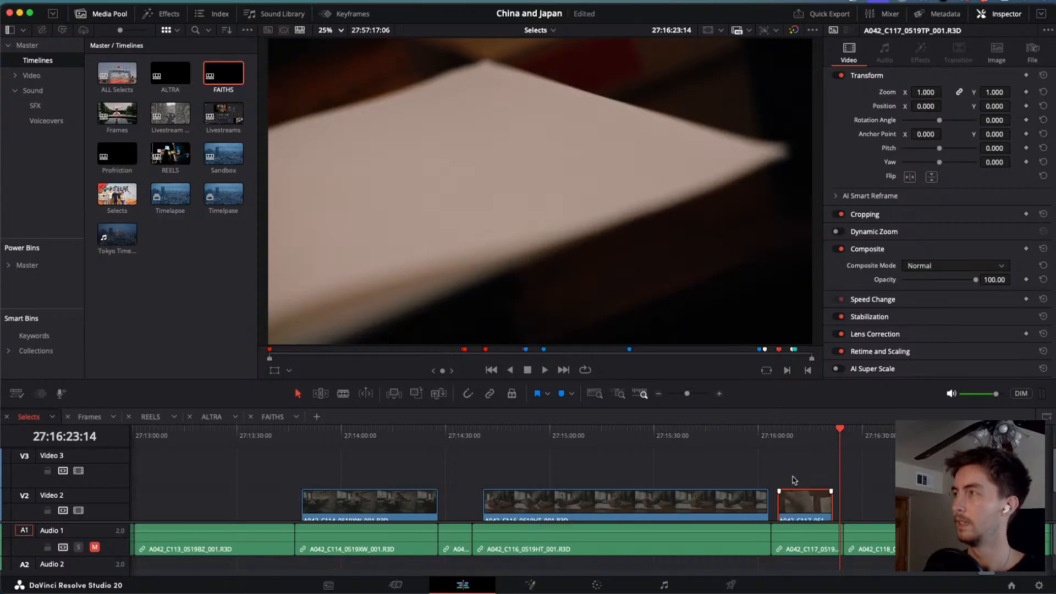
# Preview A042_C118 full screen, then isolate its early pen-writing section and move that section up to Video 2.
pyautogui.scroll(-2, 794, 479)
pyautogui.hscroll(5, 794, 479)
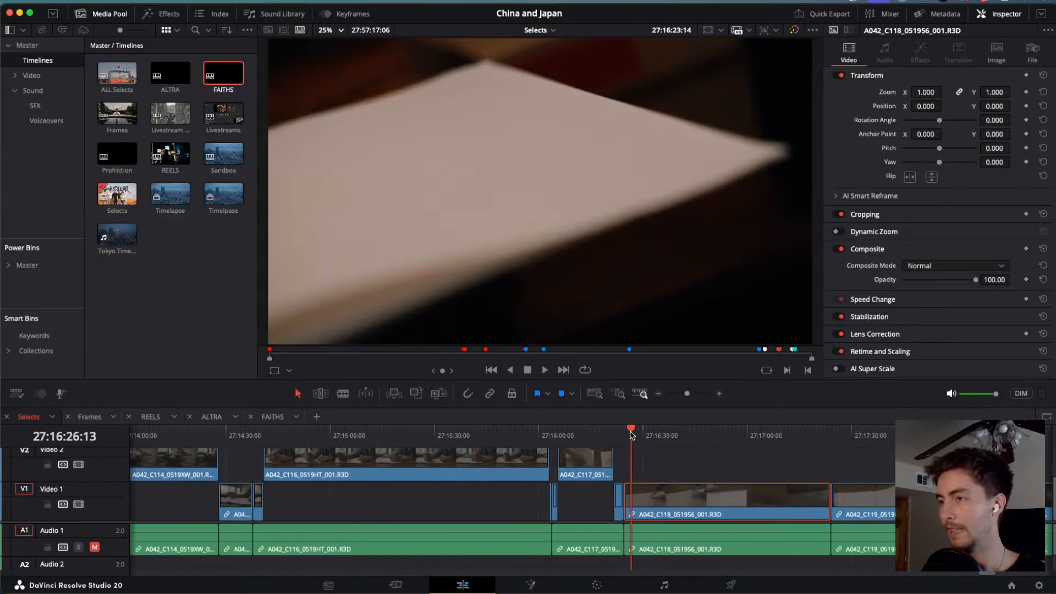
pyautogui.moveTo(632, 434); pyautogui.dragTo(646, 440)
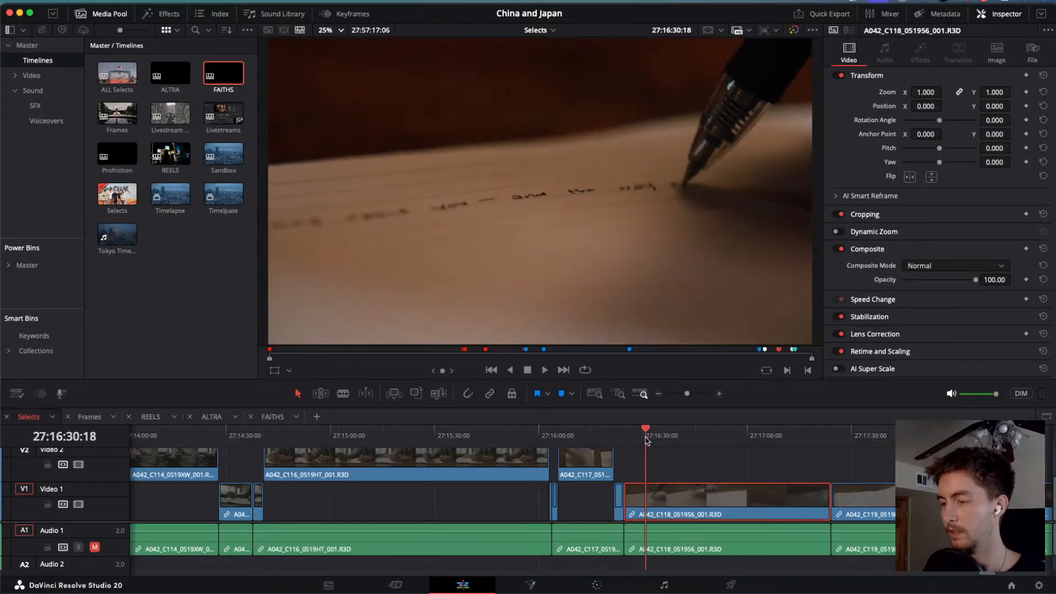
pyautogui.press('super+f')
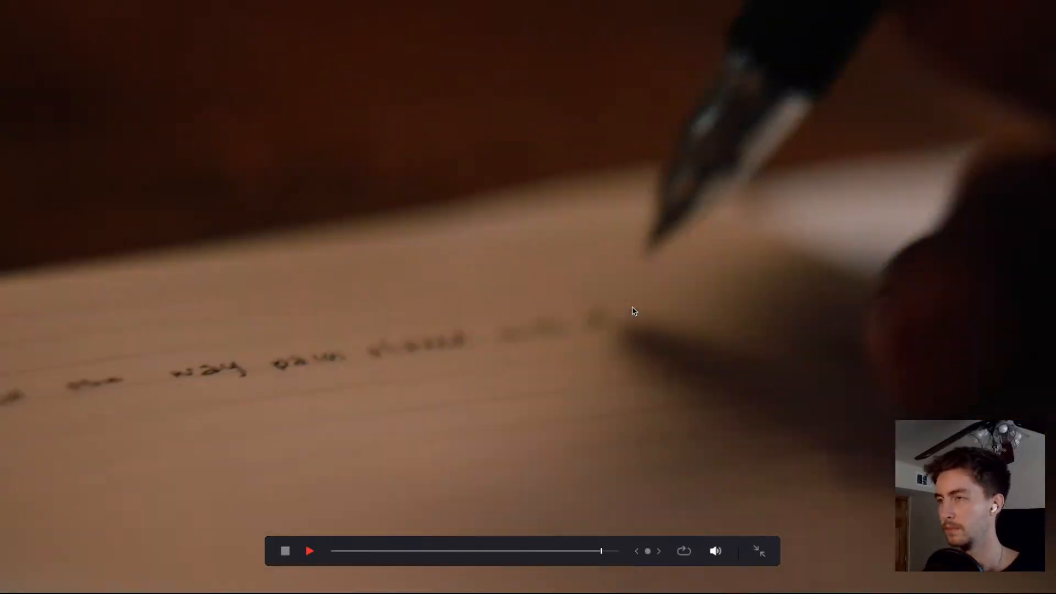
pyautogui.press('super+f')
pyautogui.moveTo(665, 430); pyautogui.dragTo(847, 478)
pyautogui.press('super+b')
pyautogui.press('super+b')
pyautogui.hotkey('alt', 'Up')
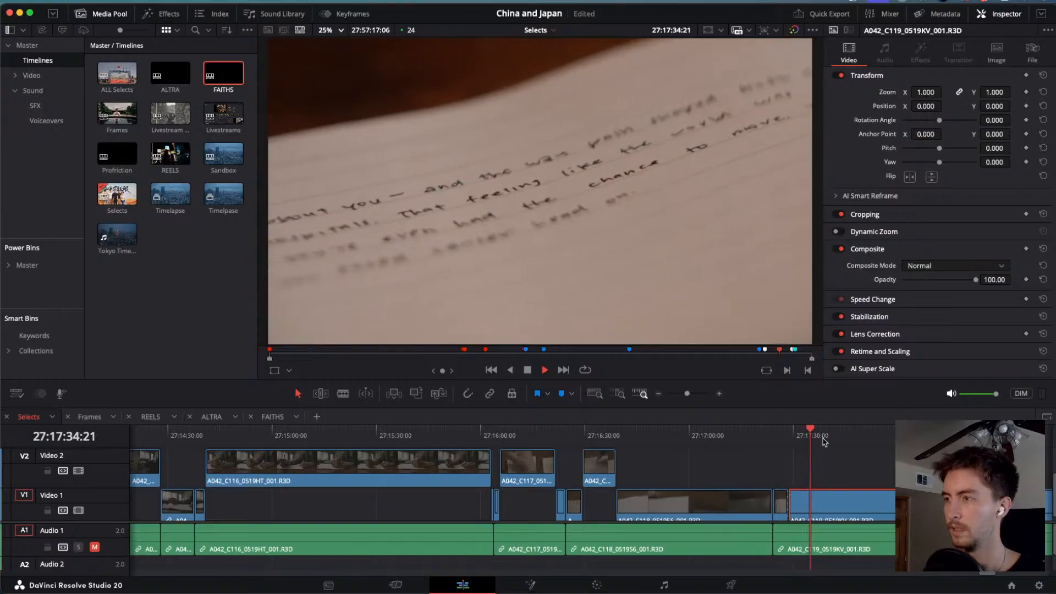
# Split A042_C119 near 27:17:32 and move the short section before the cut up to Video 2.
pyautogui.moveTo(814, 432); pyautogui.dragTo(791, 446)
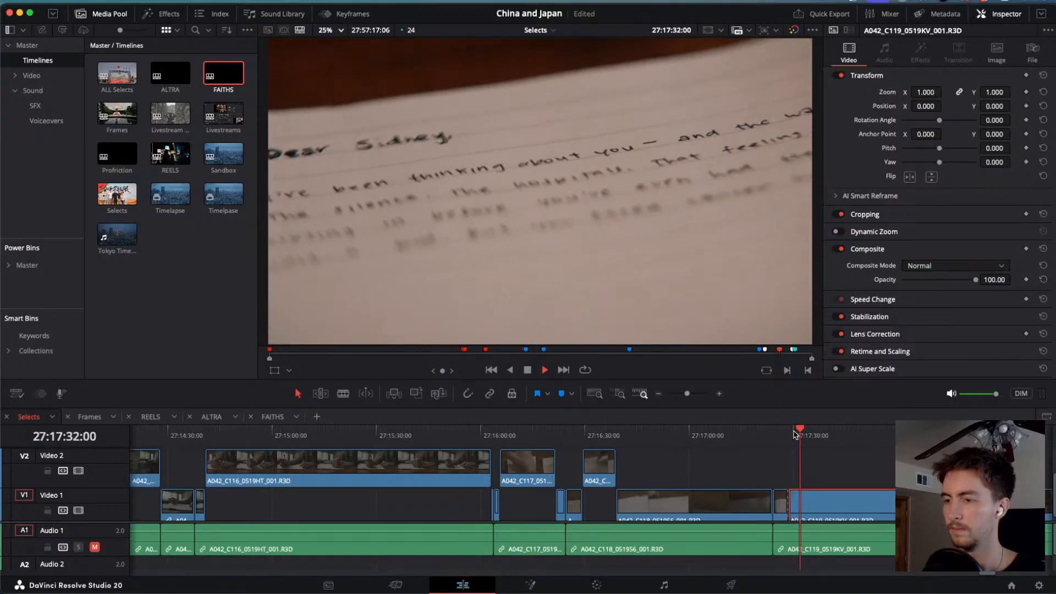
pyautogui.press('super+b')
pyautogui.hotkey('alt', 'Up')
# Split A042_C119 at 27:17:59:16 and 27:18:02:23 and move the section between the cuts up to Video 2.
pyautogui.click(809, 433)
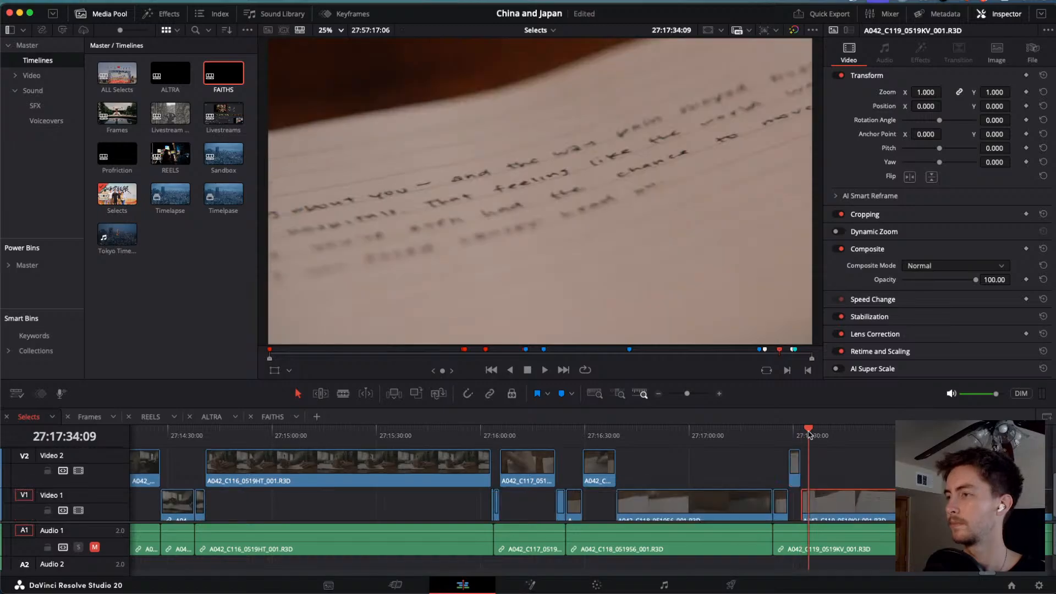
pyautogui.moveTo(822, 436); pyautogui.dragTo(878, 466)
pyautogui.press('space')
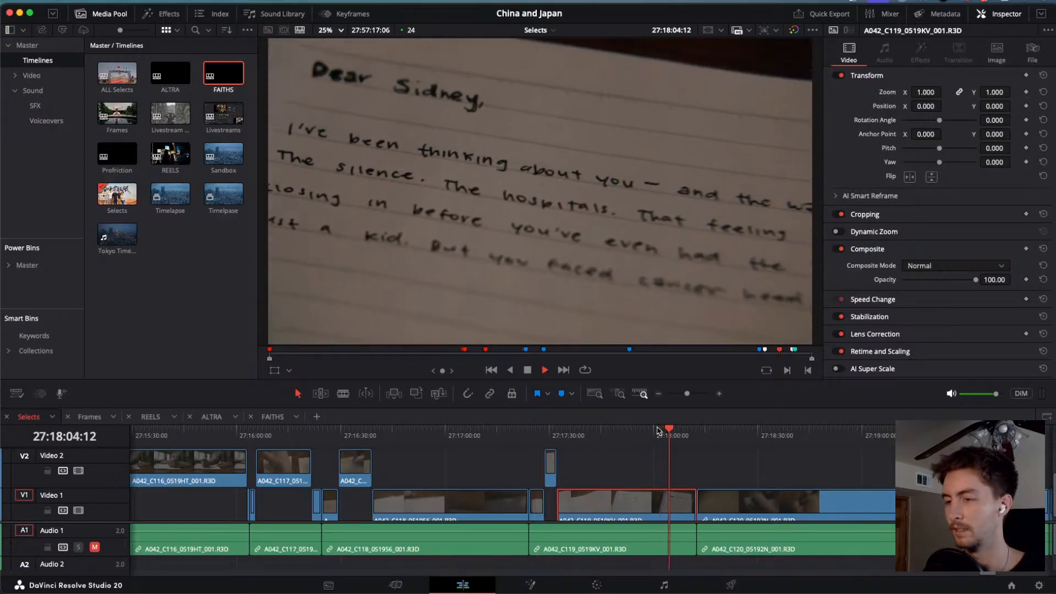
pyautogui.moveTo(665, 431); pyautogui.dragTo(653, 431)
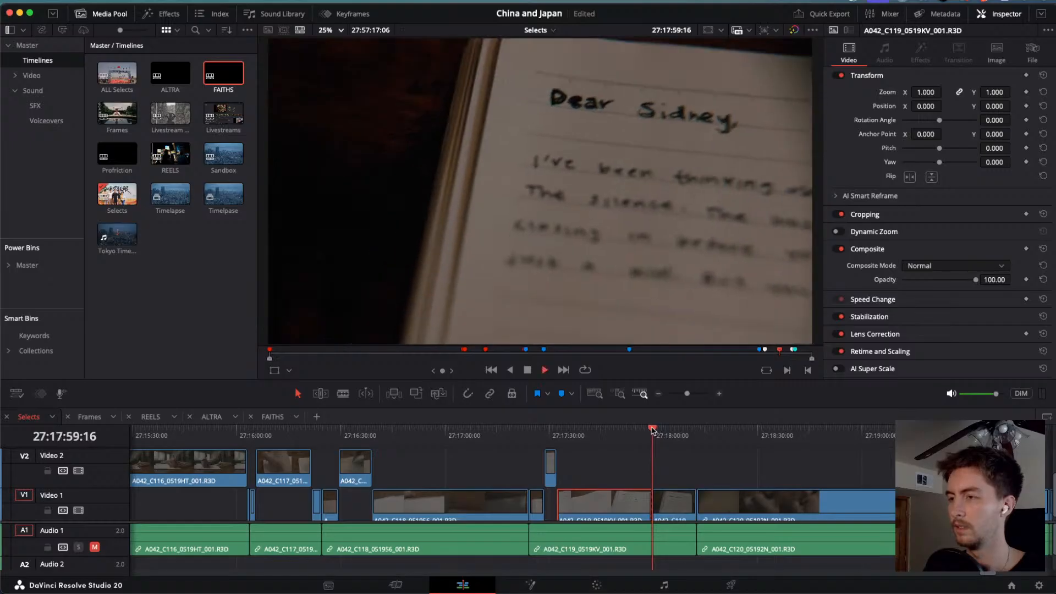
pyautogui.press('space')
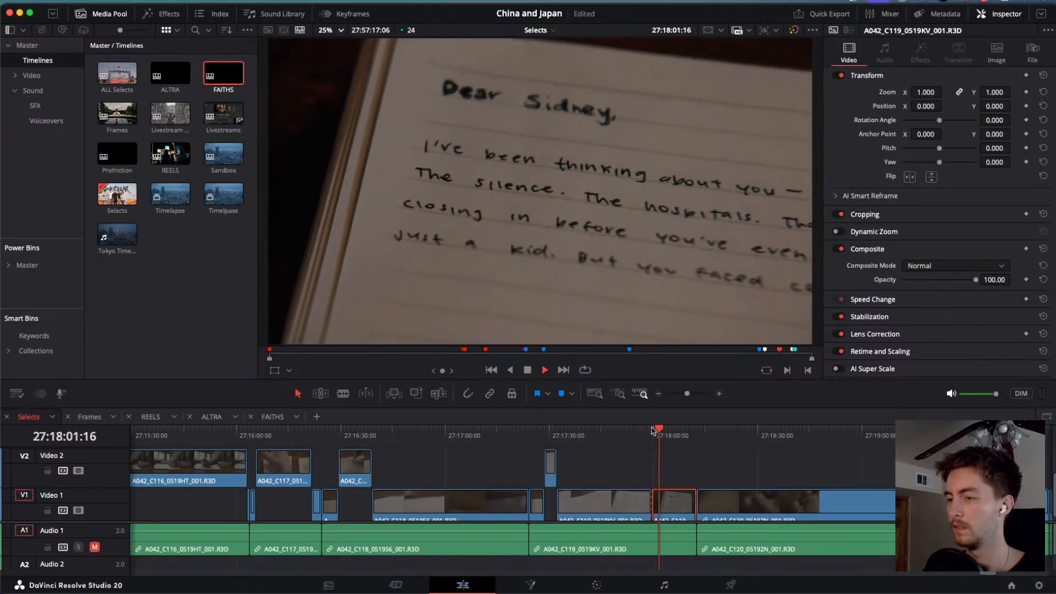
pyautogui.press('space')
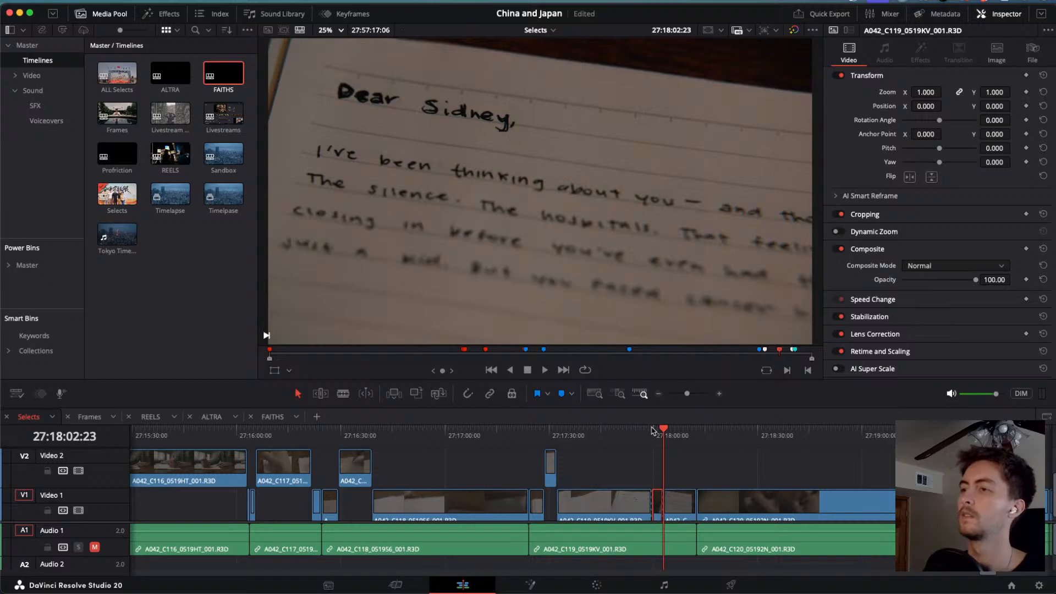
pyautogui.hotkey('alt', 'Up')
# Find the start of the close-up pen moment in A042_C120 and split the clip there, near 27:19:30.
pyautogui.moveTo(659, 430); pyautogui.dragTo(826, 471)
pyautogui.hscroll(5, 826, 471)
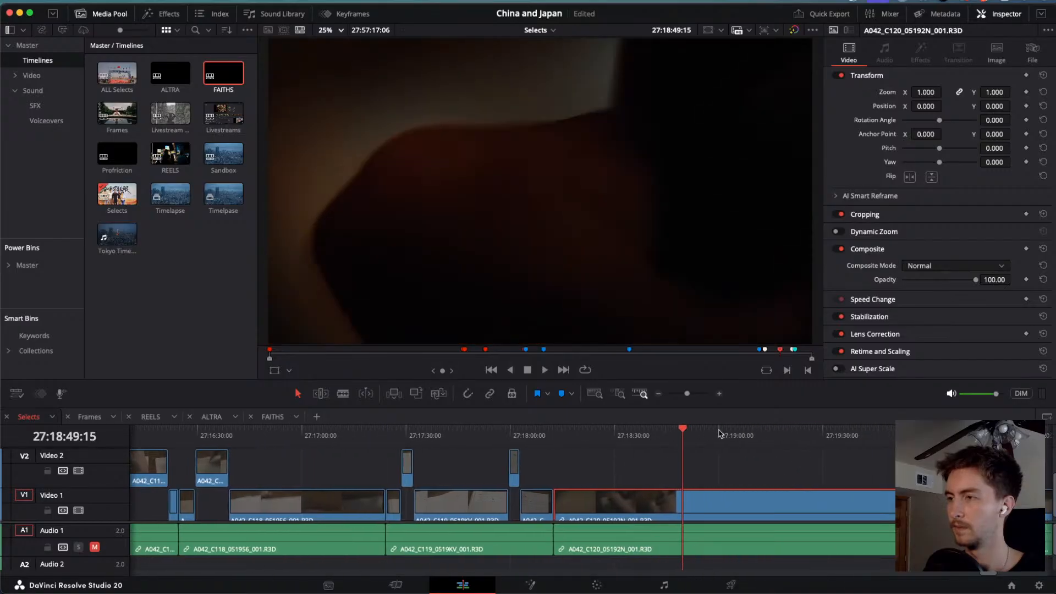
pyautogui.moveTo(685, 431); pyautogui.dragTo(788, 456)
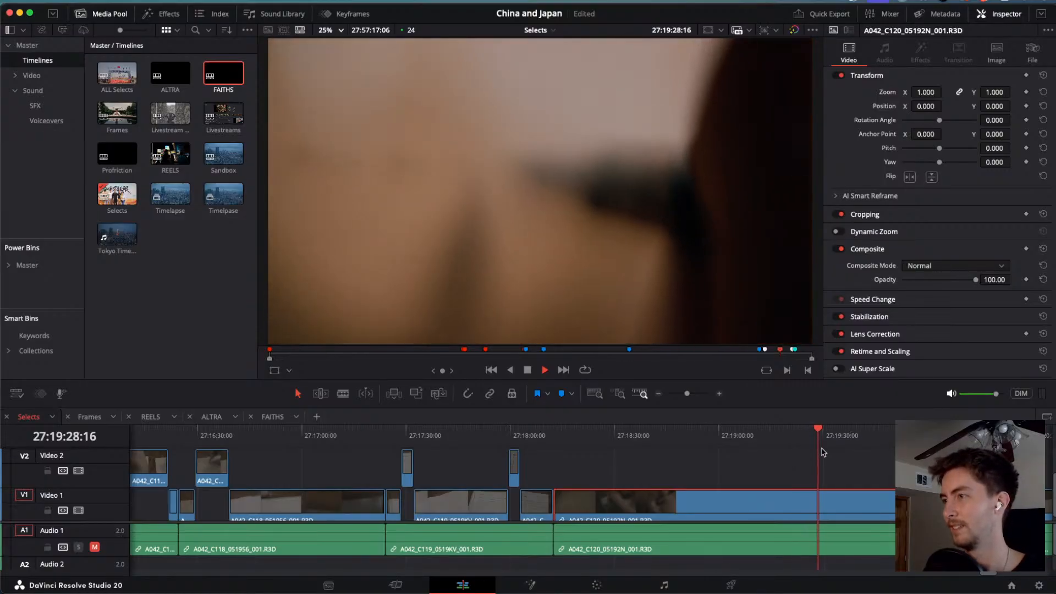
pyautogui.click(833, 432)
pyautogui.moveTo(833, 433); pyautogui.dragTo(838, 435)
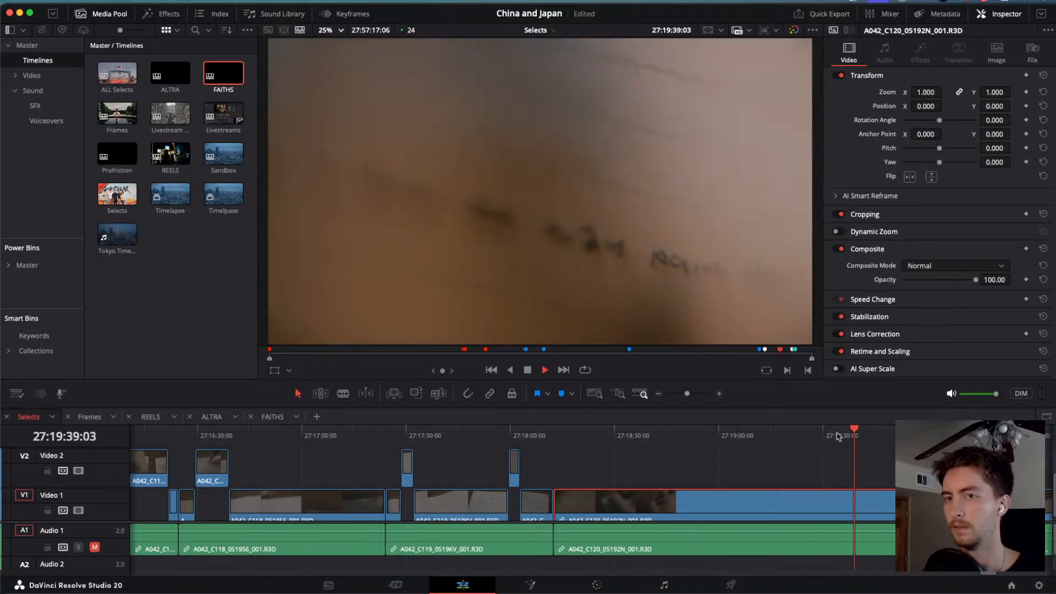
pyautogui.press('j')
pyautogui.press('j')
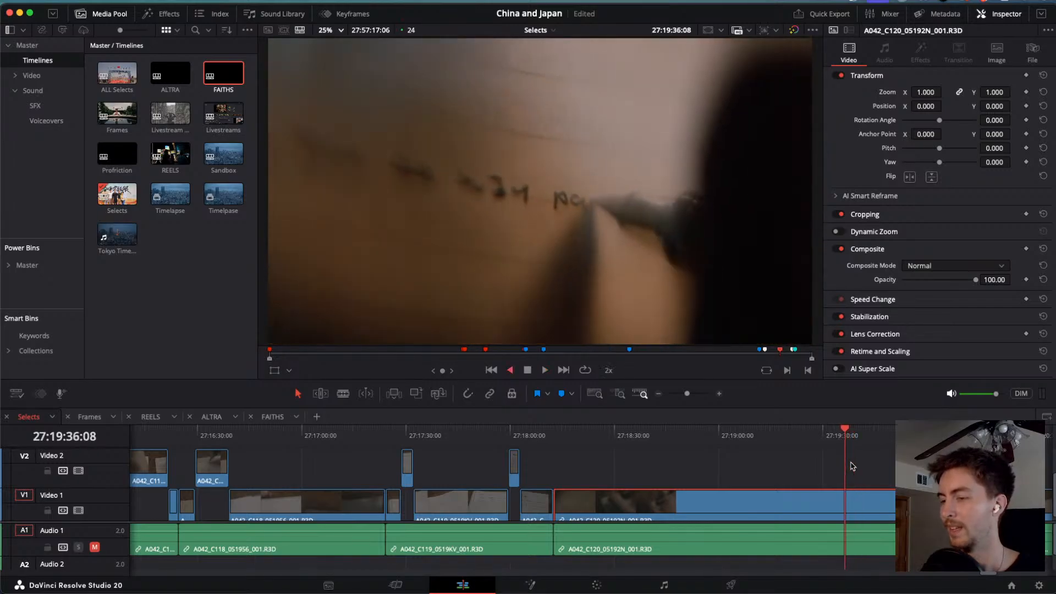
pyautogui.press('k')
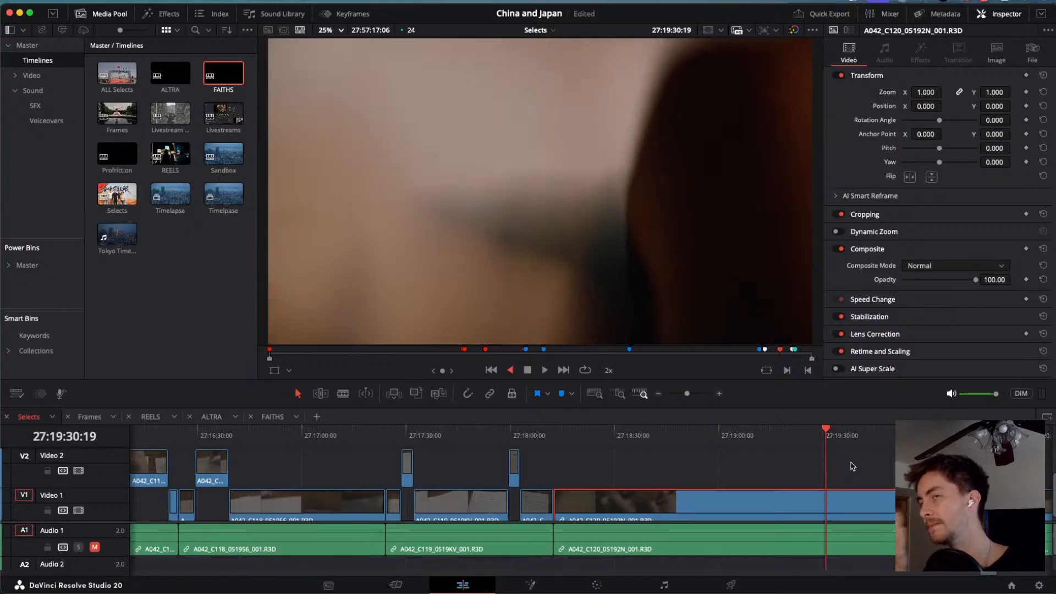
pyautogui.press('k')
# Split A042_C120 again at 27:19:39:03 and move the isolated pen section up to Video 2.
pyautogui.press('l')
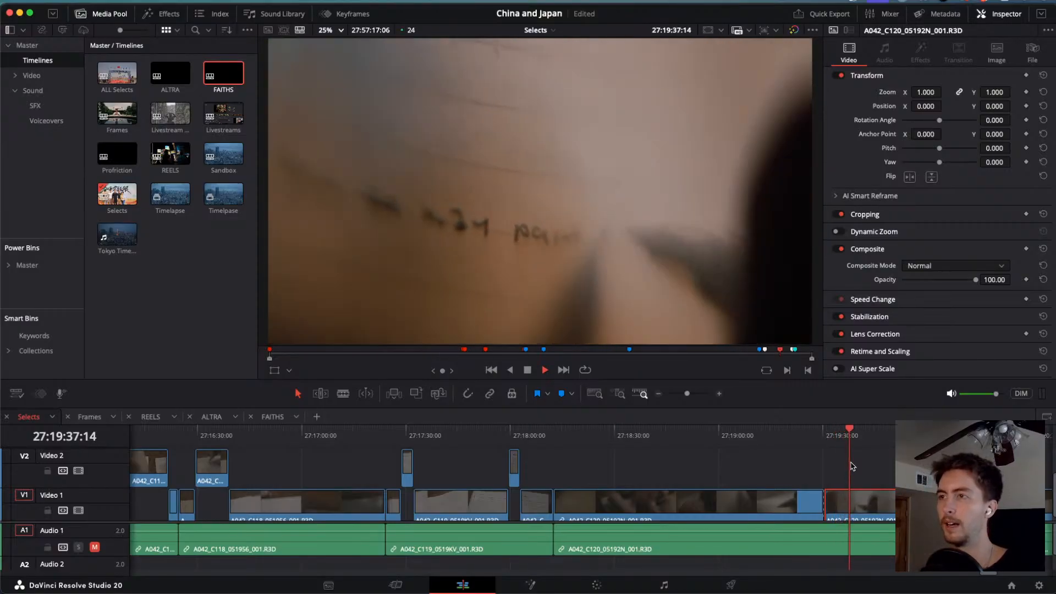
pyautogui.press('space')
pyautogui.press('super+b')
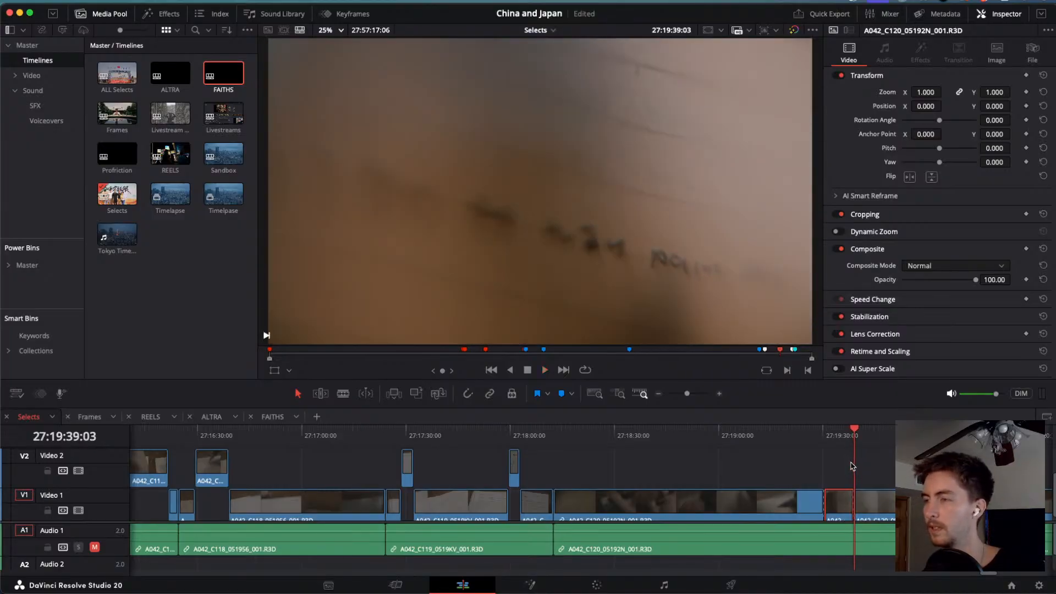
pyautogui.hotkey('alt', 'Up')
# Skim A042_C121 and A042_C122, then isolate A042_C123 from 27:20:59:03 to 27:21:04:15 and move that section up to Video 2.
pyautogui.press('space')
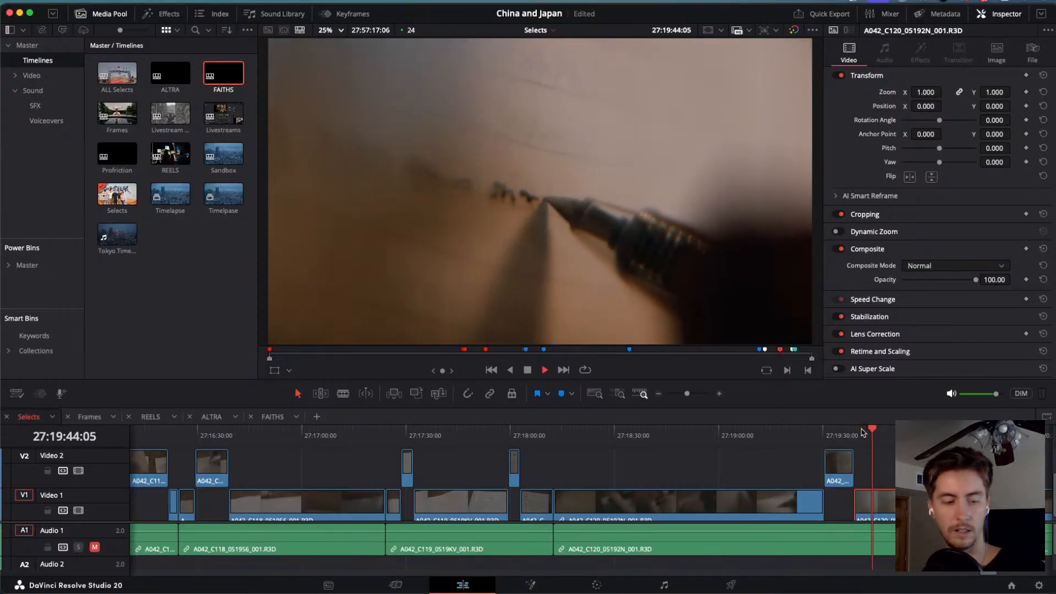
pyautogui.moveTo(885, 427); pyautogui.dragTo(988, 427)
pyautogui.press('space')
pyautogui.press('space')
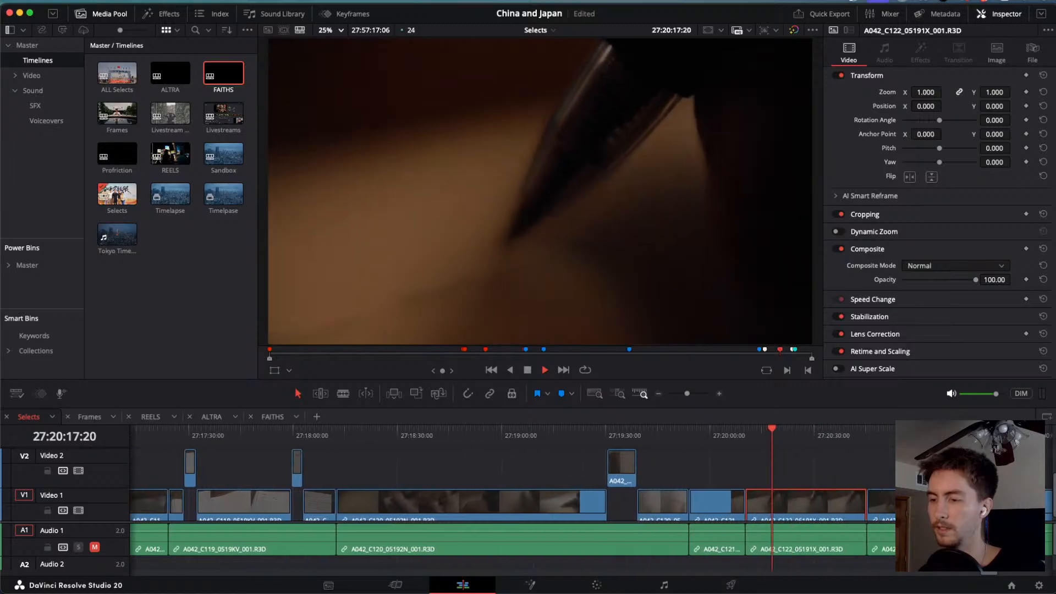
pyautogui.moveTo(778, 434); pyautogui.dragTo(881, 460)
pyautogui.press('space')
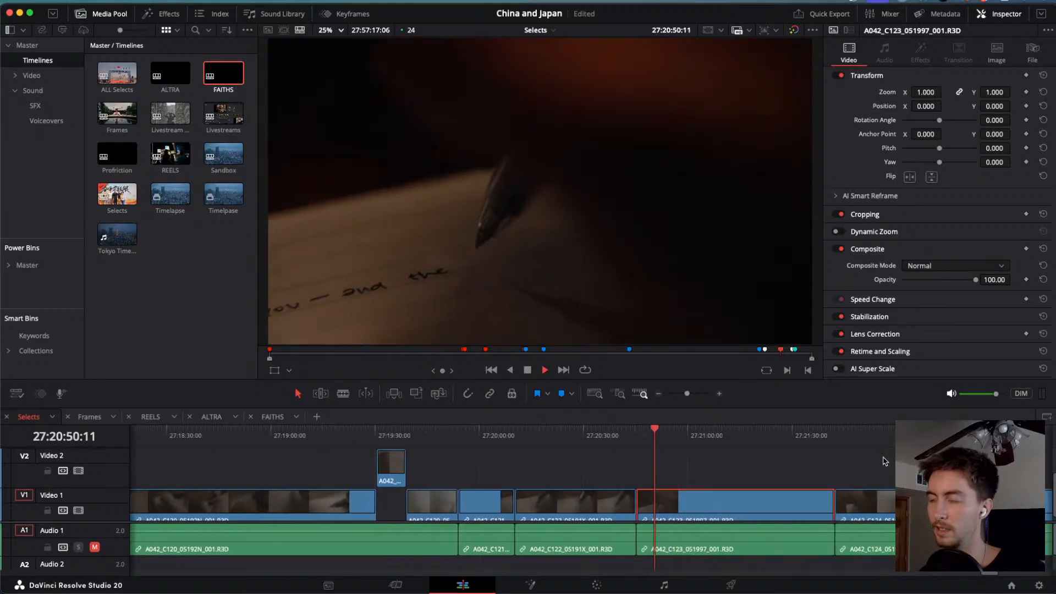
pyautogui.moveTo(649, 434); pyautogui.dragTo(686, 446)
pyautogui.press('super+b')
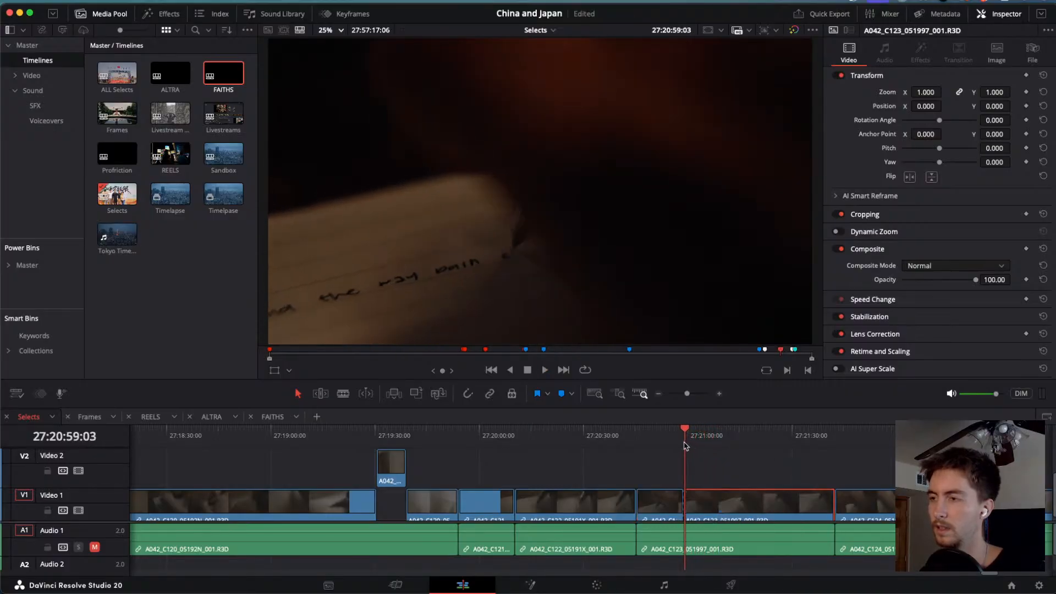
pyautogui.press('space')
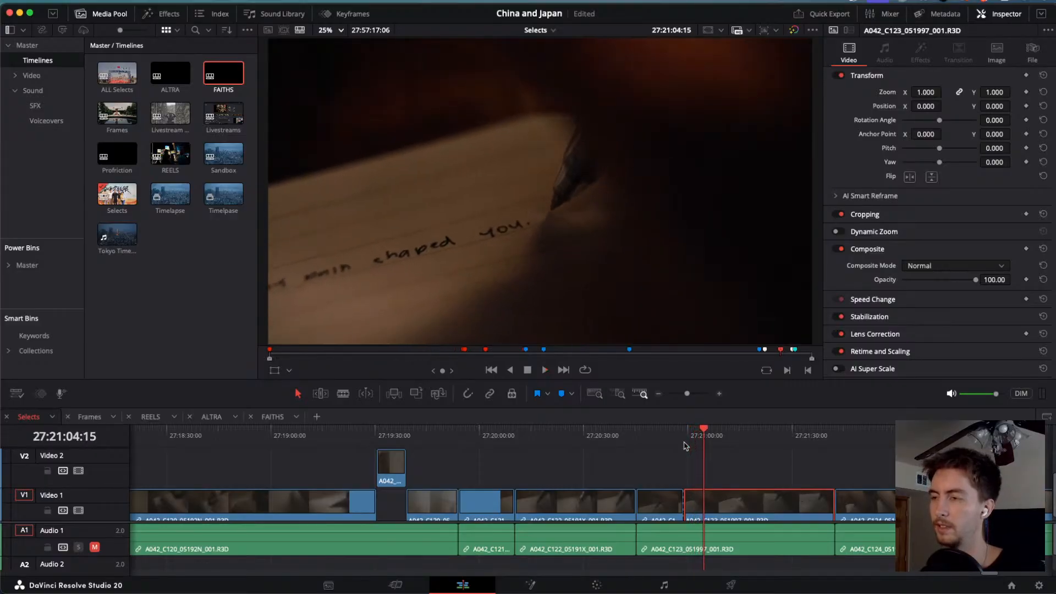
pyautogui.hotkey('alt', 'Up')
# Review the remainder of A042_C123 from 27:21:04:15 to about 27:21:34 for a usable handwriting moment.
pyautogui.moveTo(706, 442); pyautogui.dragTo(760, 450)
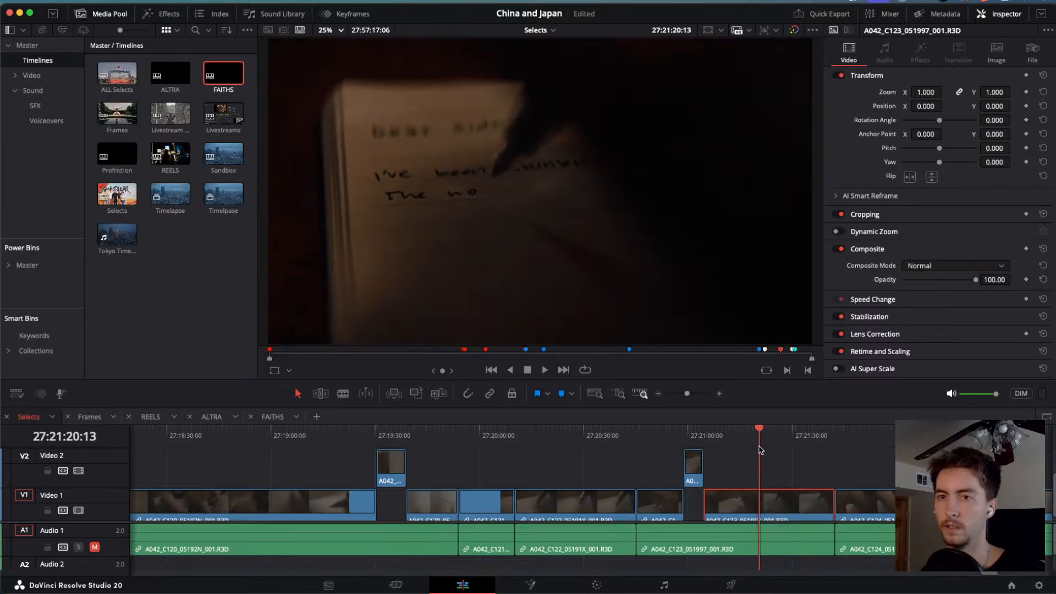
pyautogui.press('j')
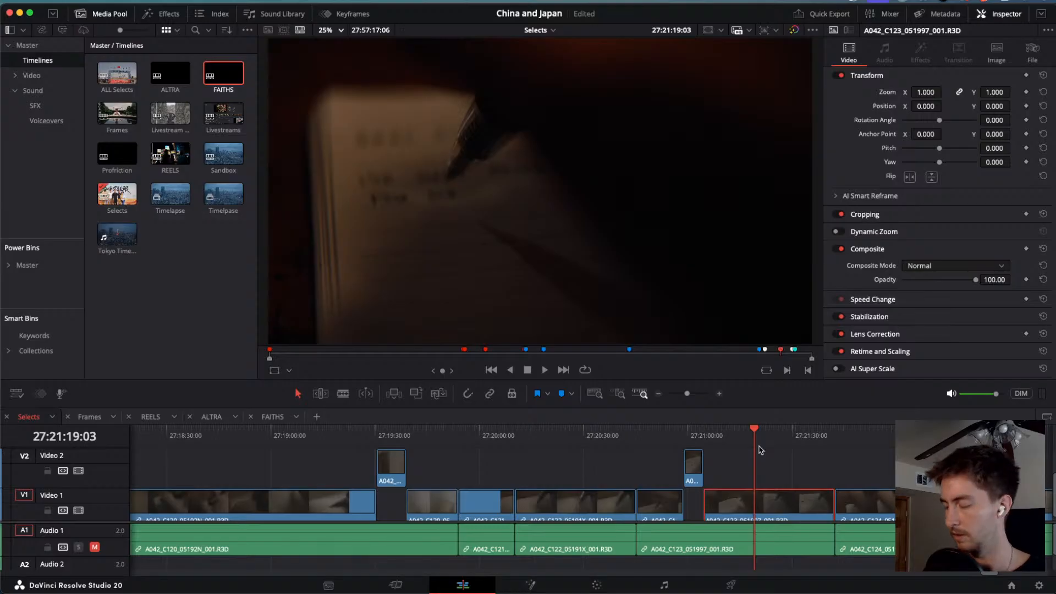
pyautogui.scroll(5, 772, 483)
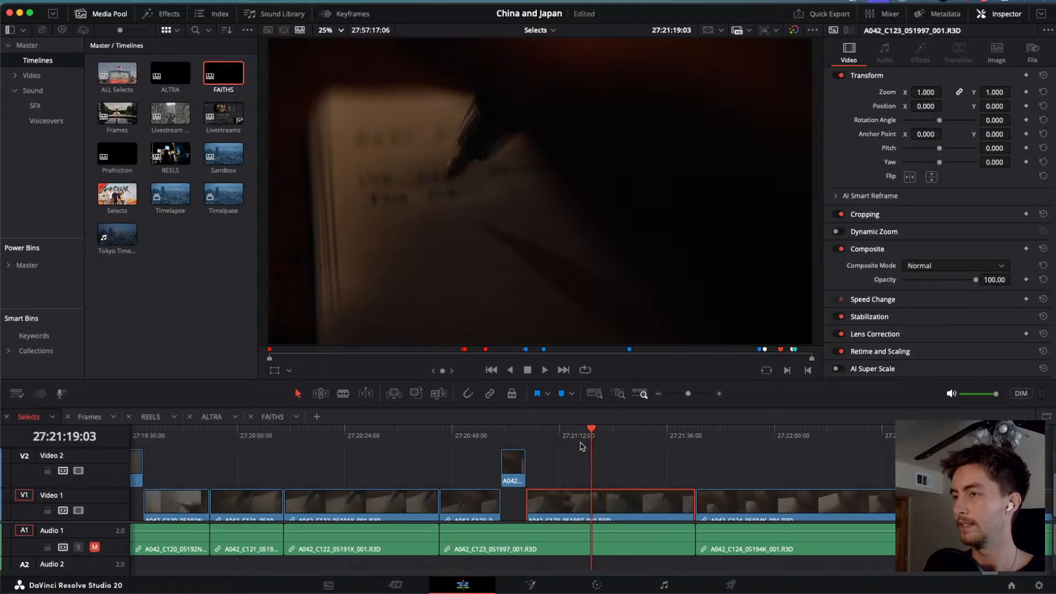
pyautogui.moveTo(590, 429); pyautogui.dragTo(622, 446)
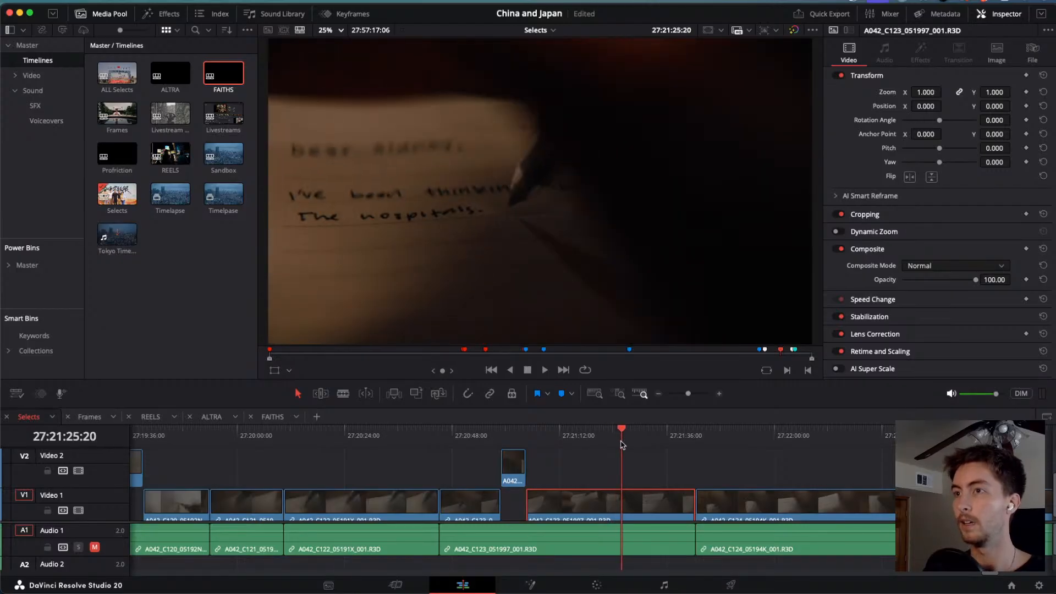
pyautogui.press('j')
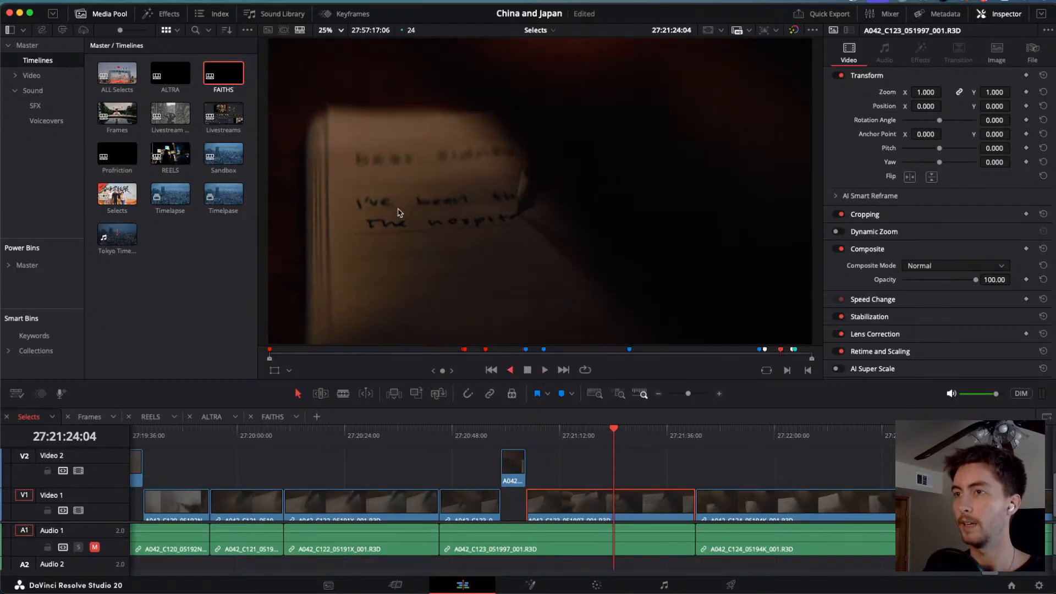
pyautogui.press('j')
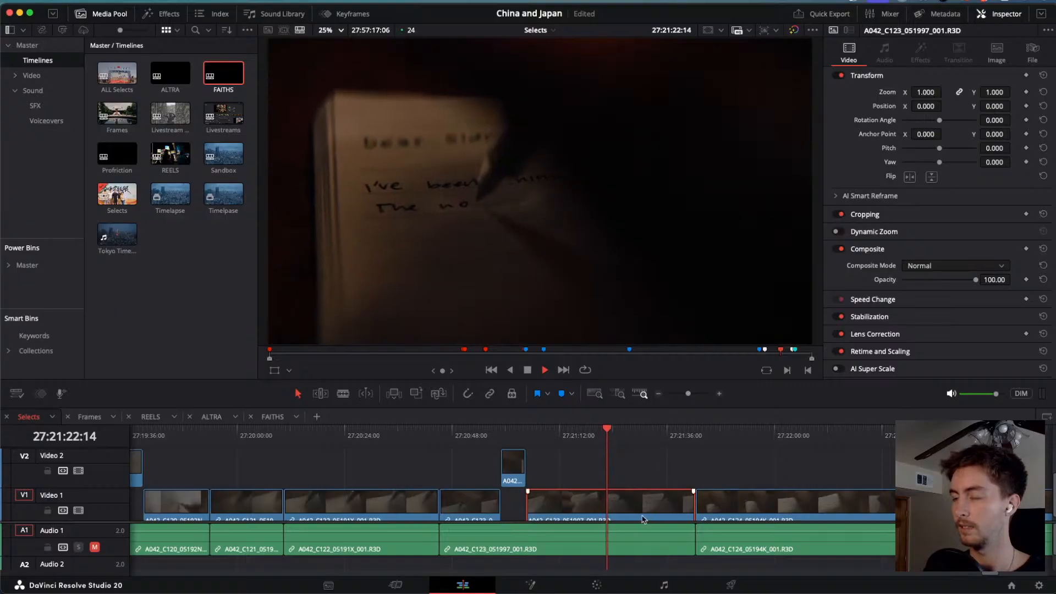
pyautogui.click(616, 436)
pyautogui.scroll(3, 612, 432)
pyautogui.moveTo(605, 432); pyautogui.dragTo(667, 458)
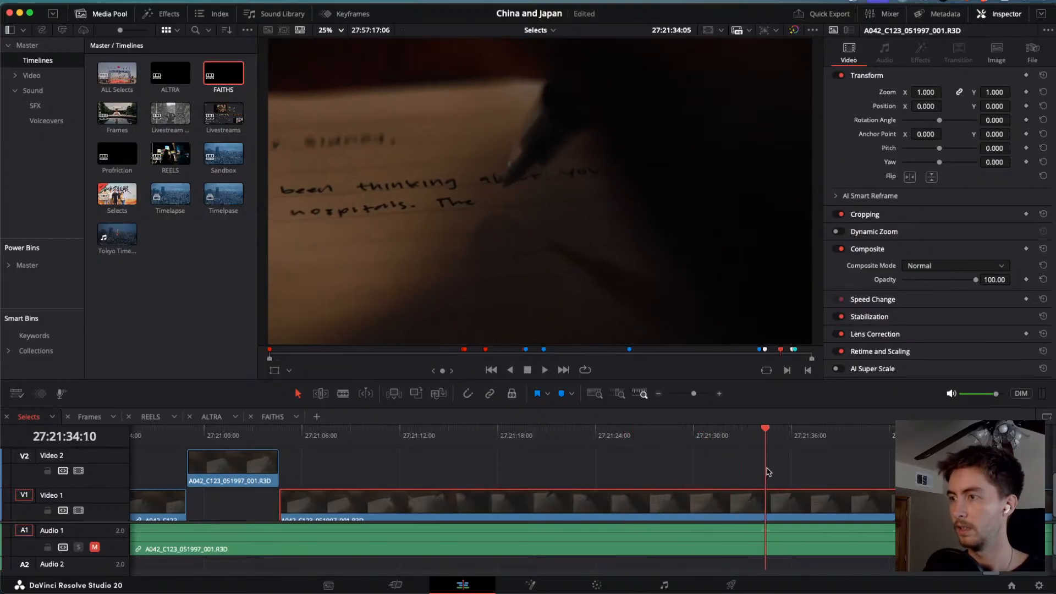
# Isolate A042_C123 from about 27:21:23 to 27:21:26 with two cuts and move that section up to Video 2.
pyautogui.moveTo(768, 471); pyautogui.dragTo(848, 478)
pyautogui.press('super+b')
pyautogui.press('super+b')
pyautogui.press('space')
pyautogui.hotkey('alt', 'Up')
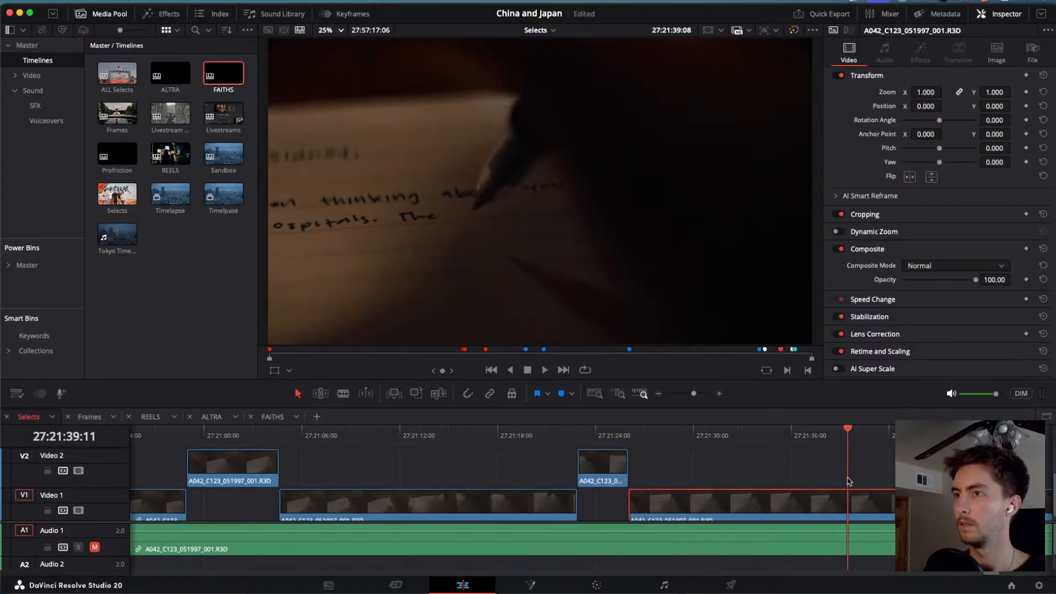
# Split A042_C124 at 27:21:50:09 and 27:21:54:04 and move the section between the cuts up to Video 2.
pyautogui.hscroll(7, 848, 479)
pyautogui.moveTo(526, 440); pyautogui.dragTo(753, 461)
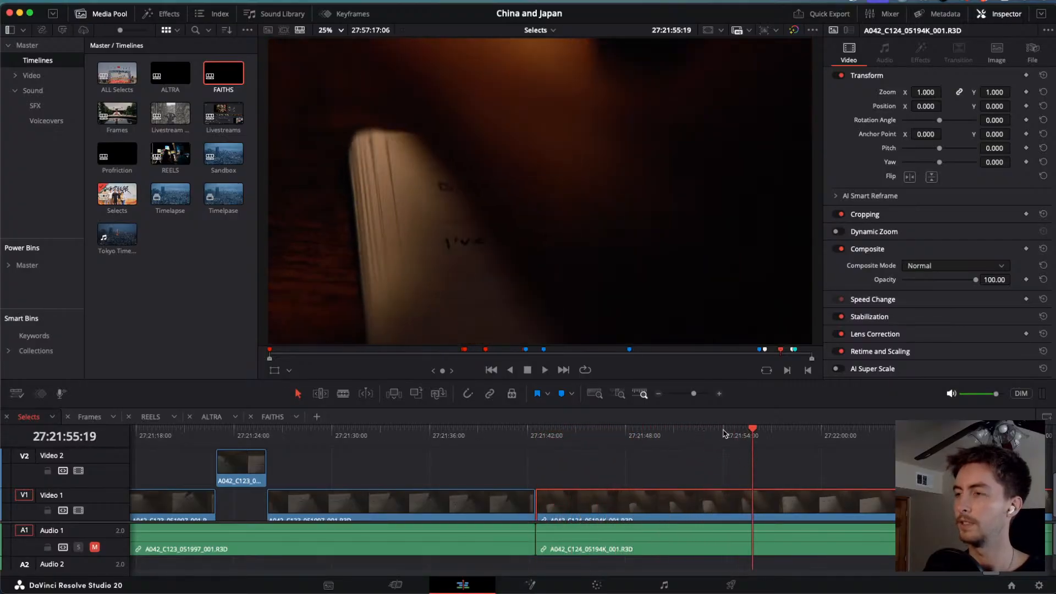
pyautogui.moveTo(728, 428); pyautogui.dragTo(666, 458)
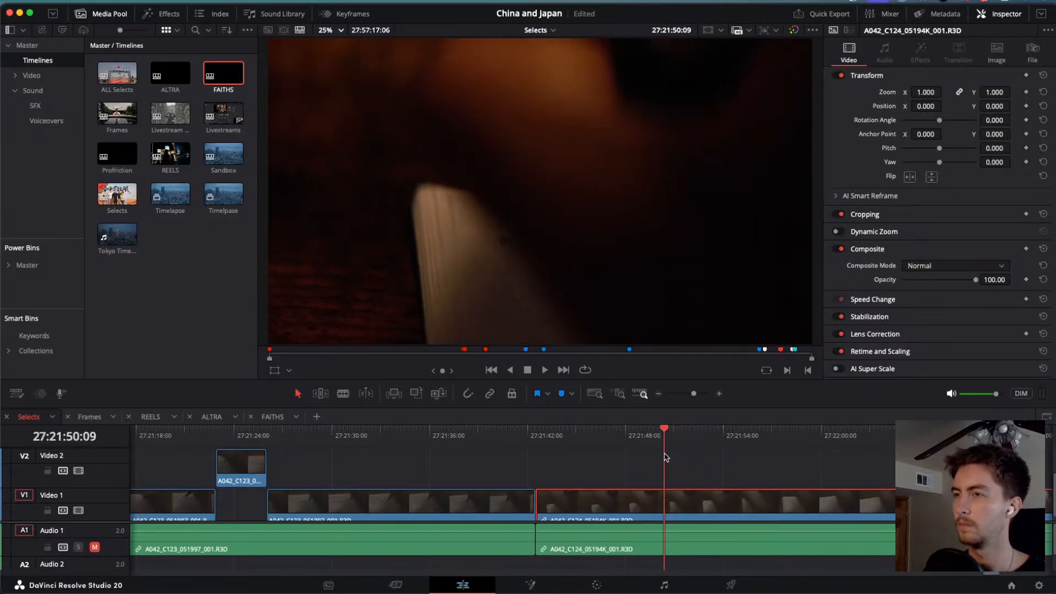
pyautogui.press('super+b')
pyautogui.press('space')
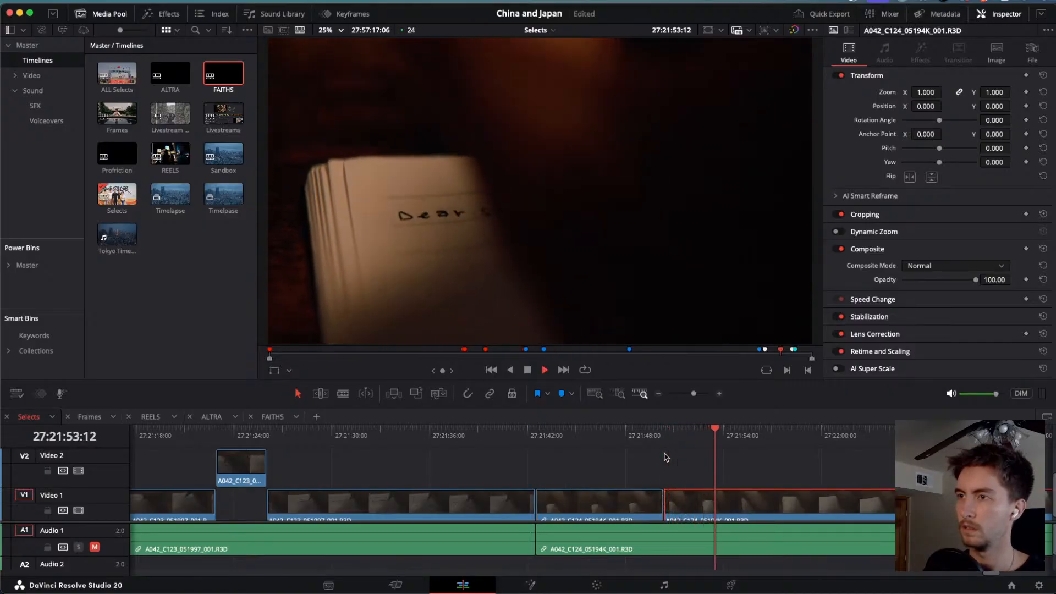
pyautogui.hotkey('alt', 'Up')
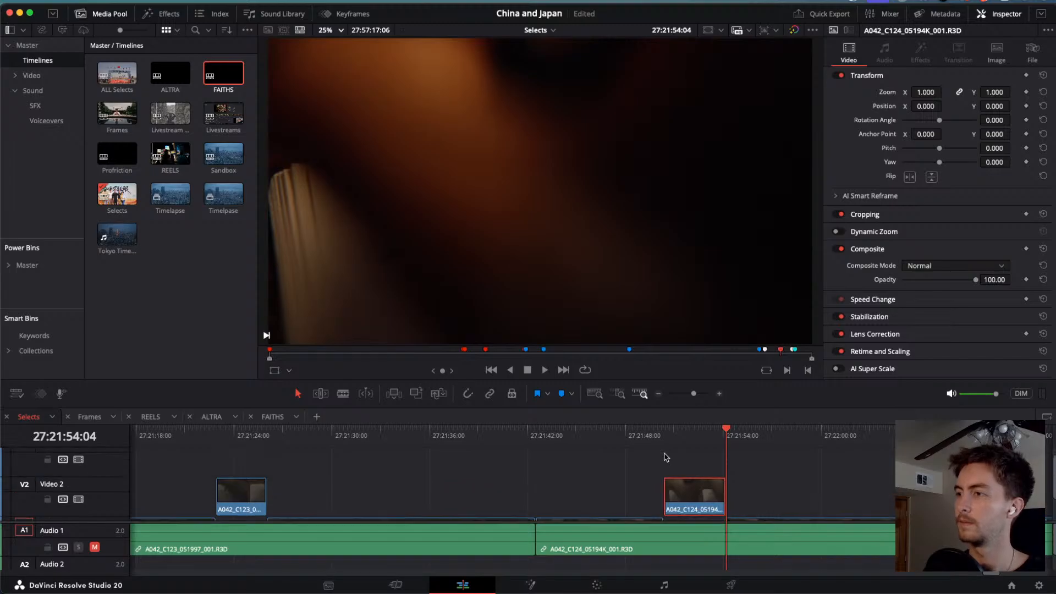
# Review A042_C124 past 27:21:54:04 to find where the readable writing ends and split the clip at 27:22:04:09.
pyautogui.press('space')
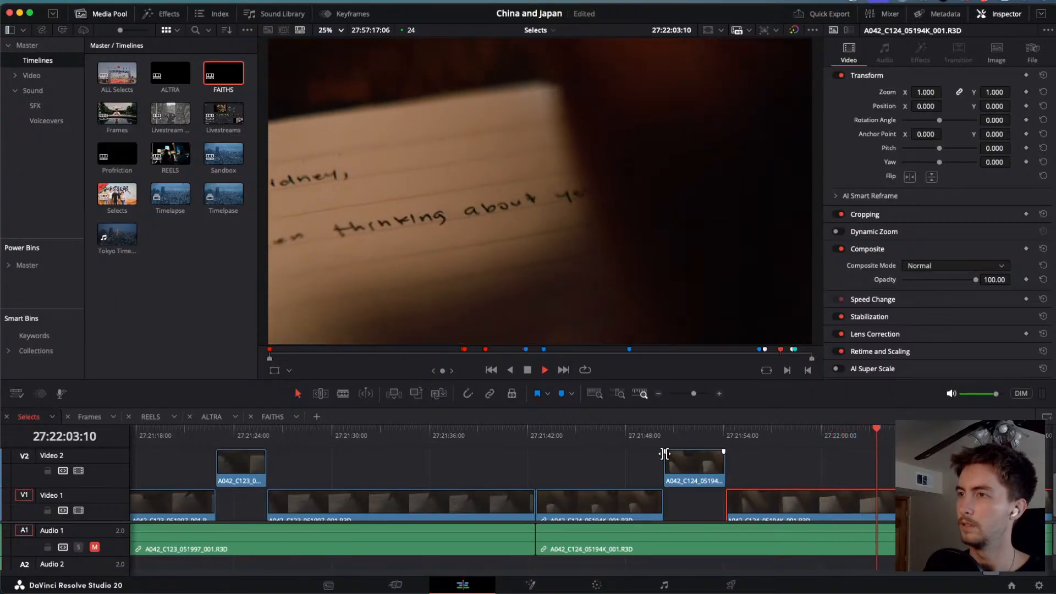
pyautogui.press('j')
pyautogui.press('j')
pyautogui.press('j')
pyautogui.press('j')
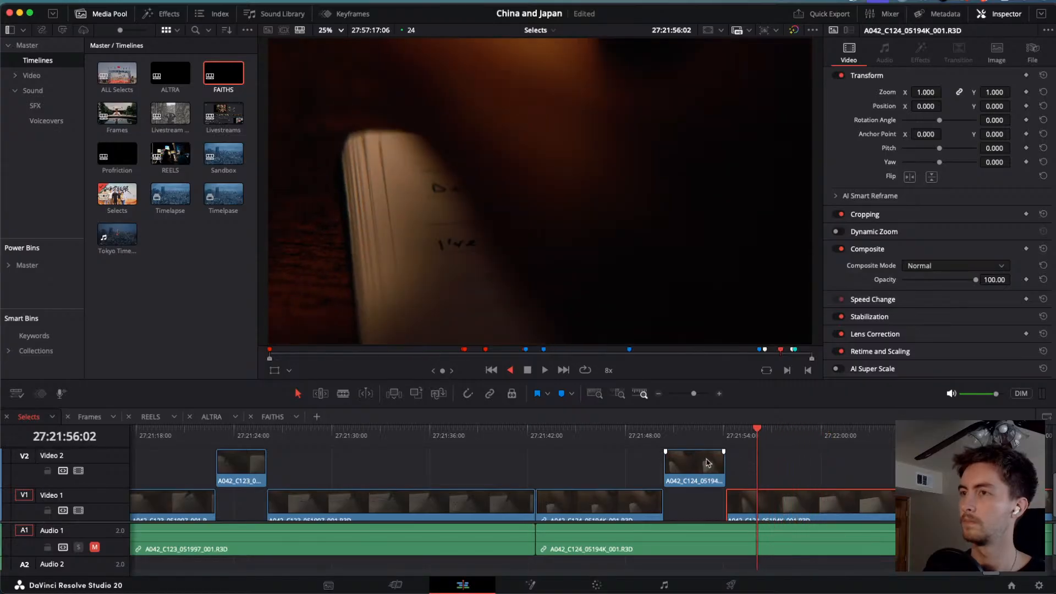
pyautogui.press('l')
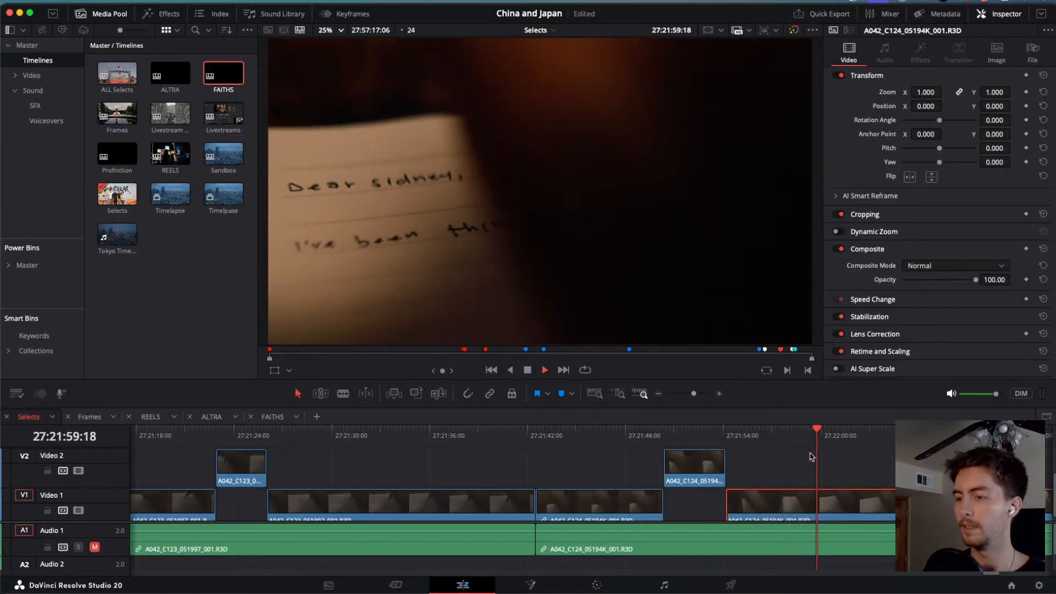
pyautogui.press('l')
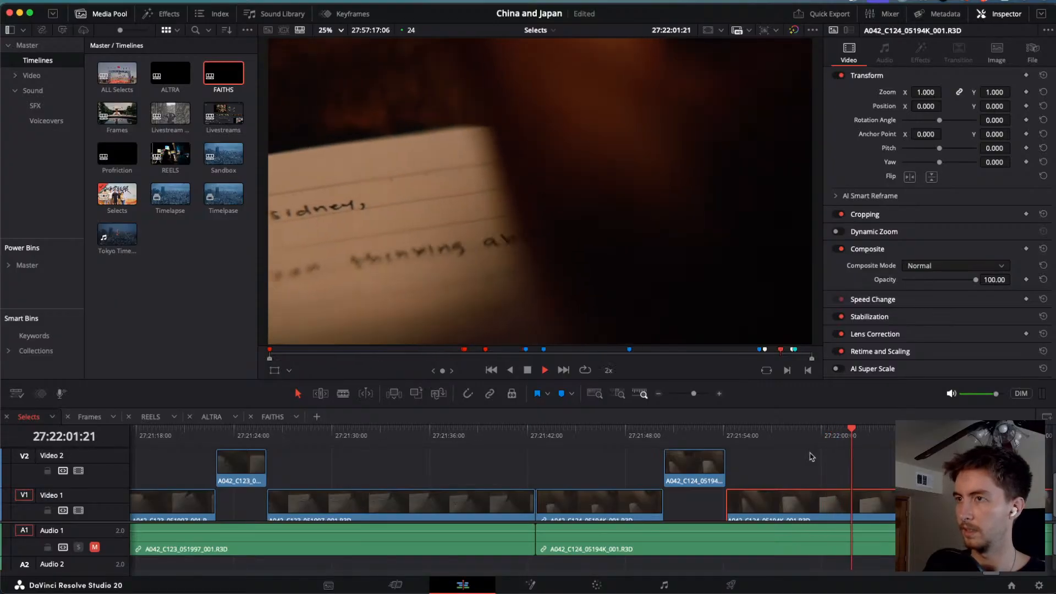
pyautogui.press('k')
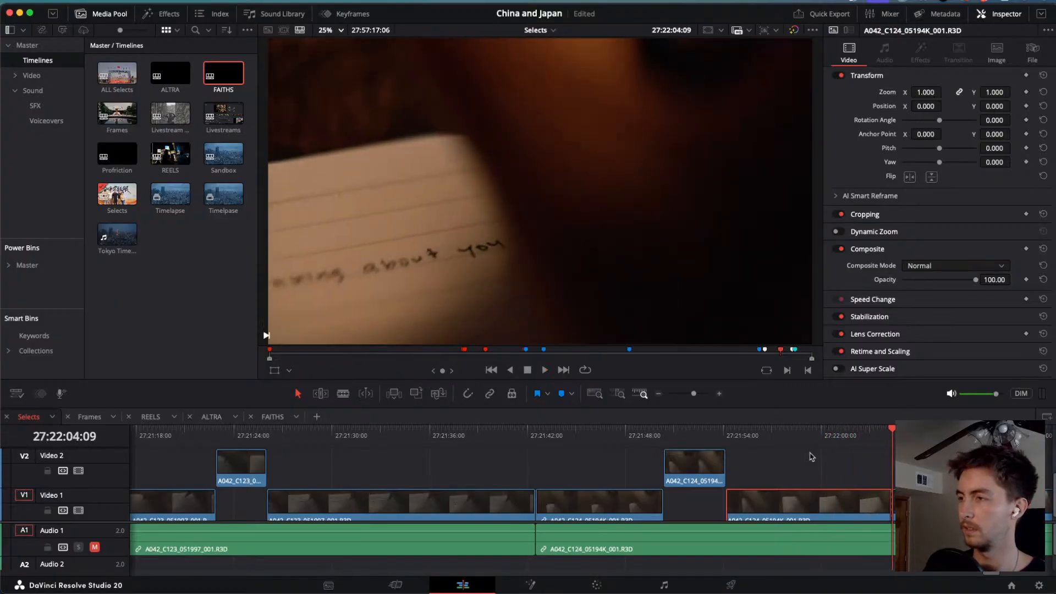
# Move the section up to Video 2, split it at 27:21:55:11, and return its short opening piece to Video 1.
pyautogui.hotkey('alt', 'Up')
pyautogui.moveTo(803, 433); pyautogui.dragTo(748, 441)
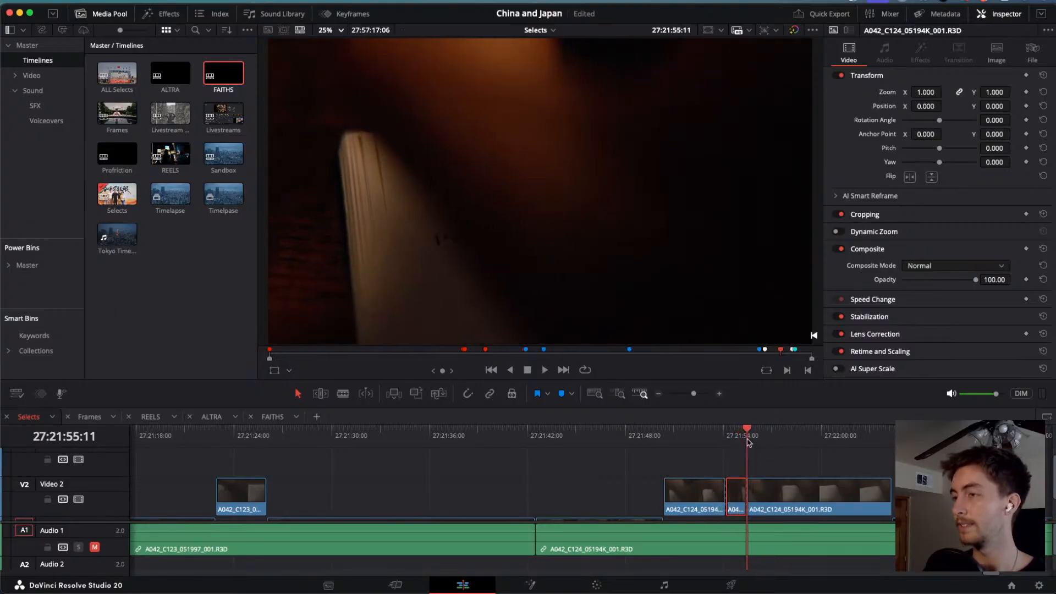
pyautogui.hotkey('alt', 'Down')
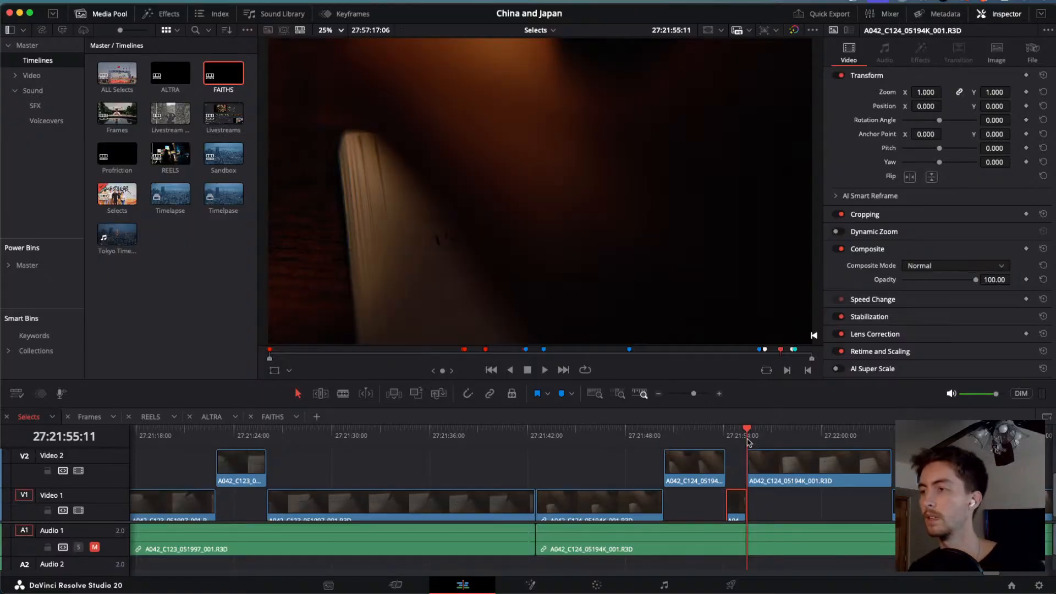
# Play A042_C124 onward from the last Video 2 section and split it at 27:22:06:02.
pyautogui.moveTo(766, 436); pyautogui.dragTo(907, 438)
pyautogui.hscroll(5, 907, 438)
pyautogui.press('space')
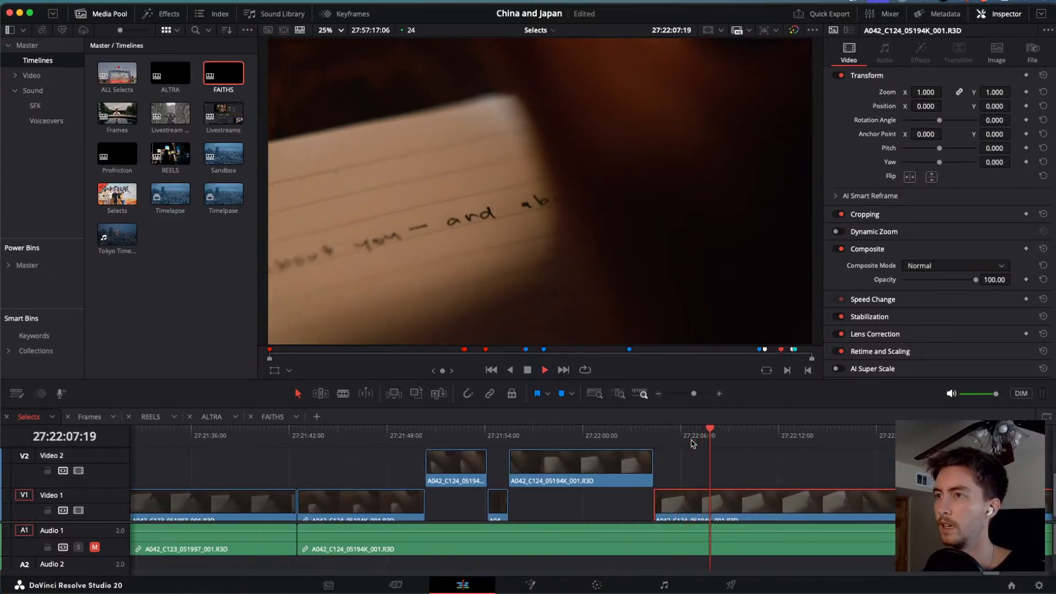
pyautogui.click(730, 435)
pyautogui.moveTo(729, 436); pyautogui.dragTo(682, 433)
pyautogui.press('super+b')
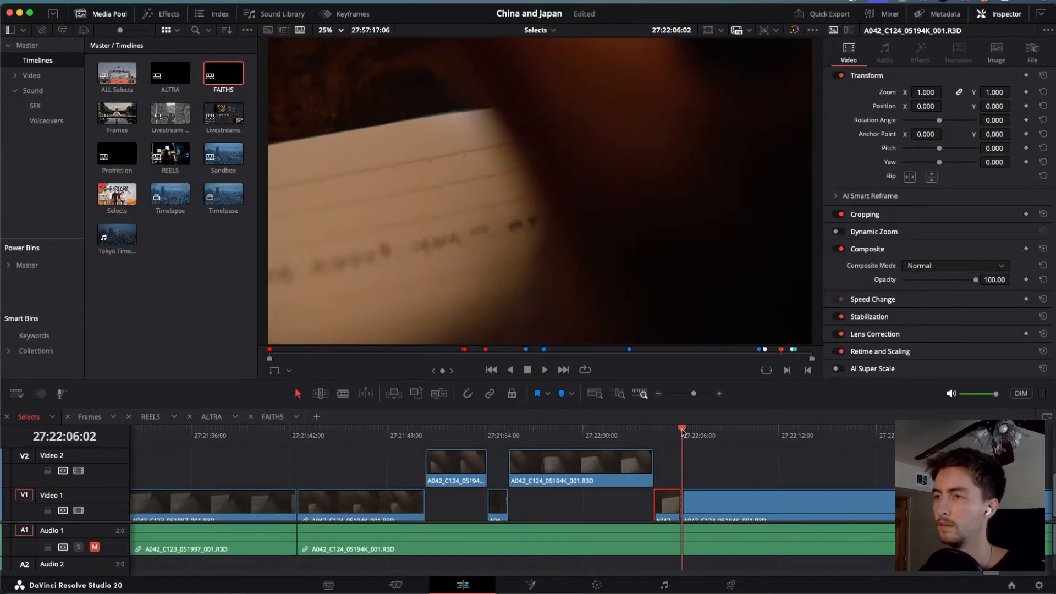
# Isolate A042_C124 from 27:22:12:13 to 27:22:16:16 and move that section up to Video 2.
pyautogui.press('space')
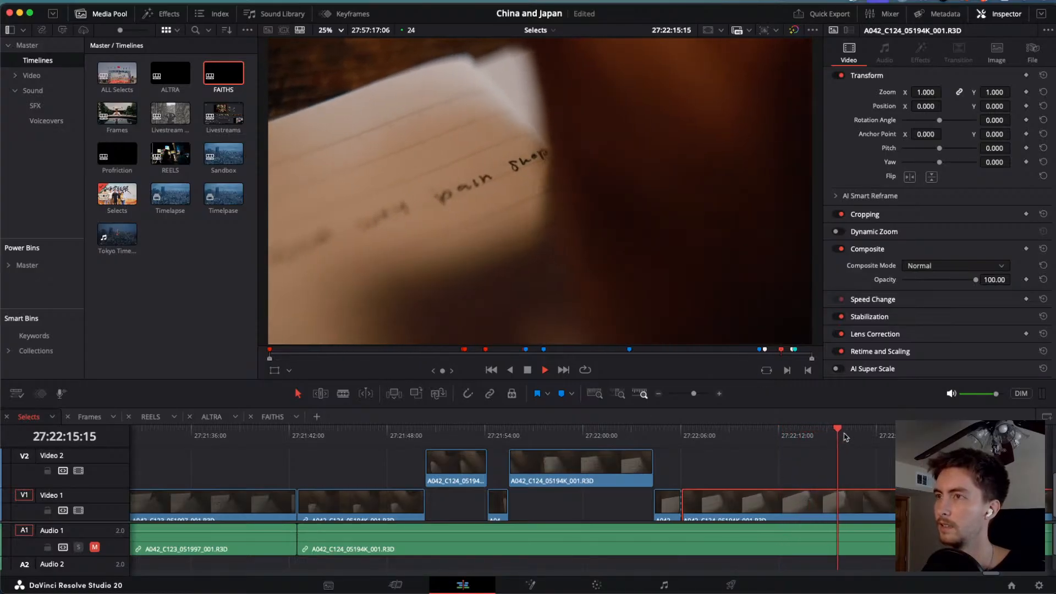
pyautogui.press('space')
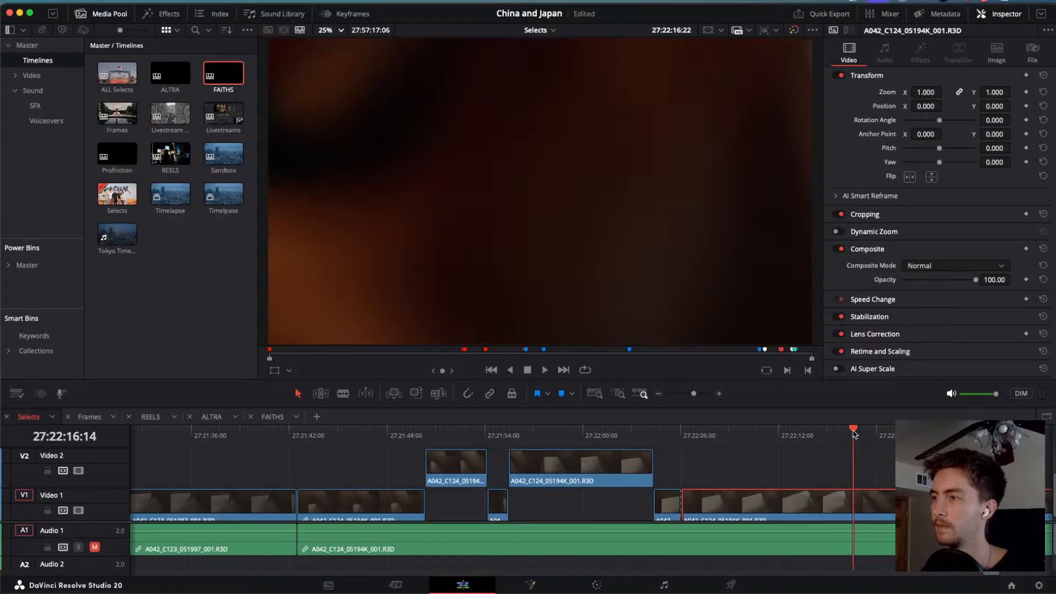
pyautogui.moveTo(854, 433); pyautogui.dragTo(788, 436)
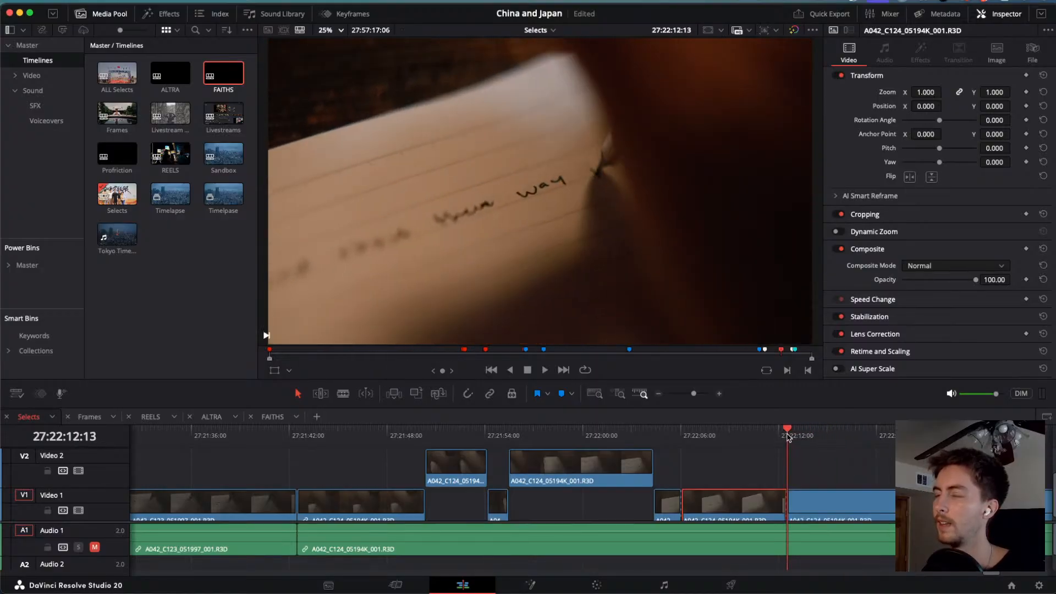
pyautogui.press('space')
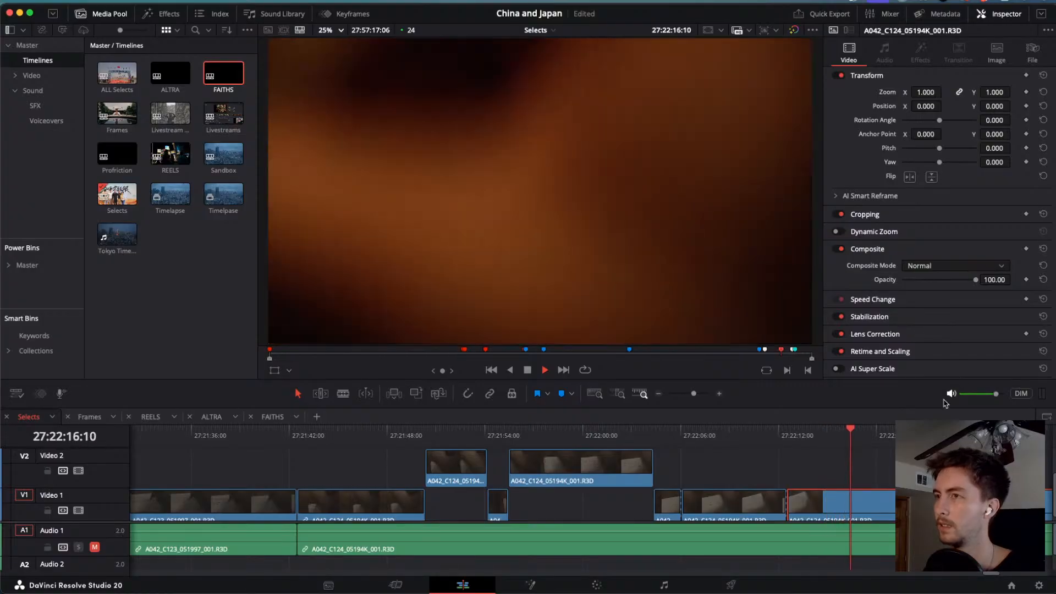
pyautogui.press('space')
pyautogui.press('super+b')
pyautogui.hotkey('alt', 'Up')
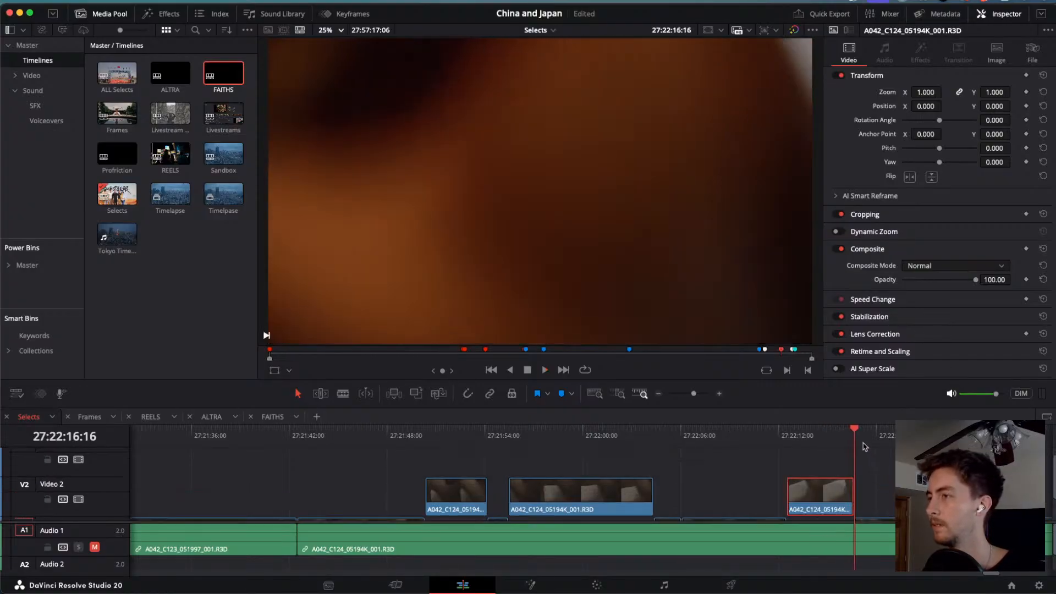
# Review the next part of A042_C124, then isolate about 27:22:22 to 27:22:32 and move that section up to Video 2.
pyautogui.scroll(2, 865, 447)
pyautogui.press('space')
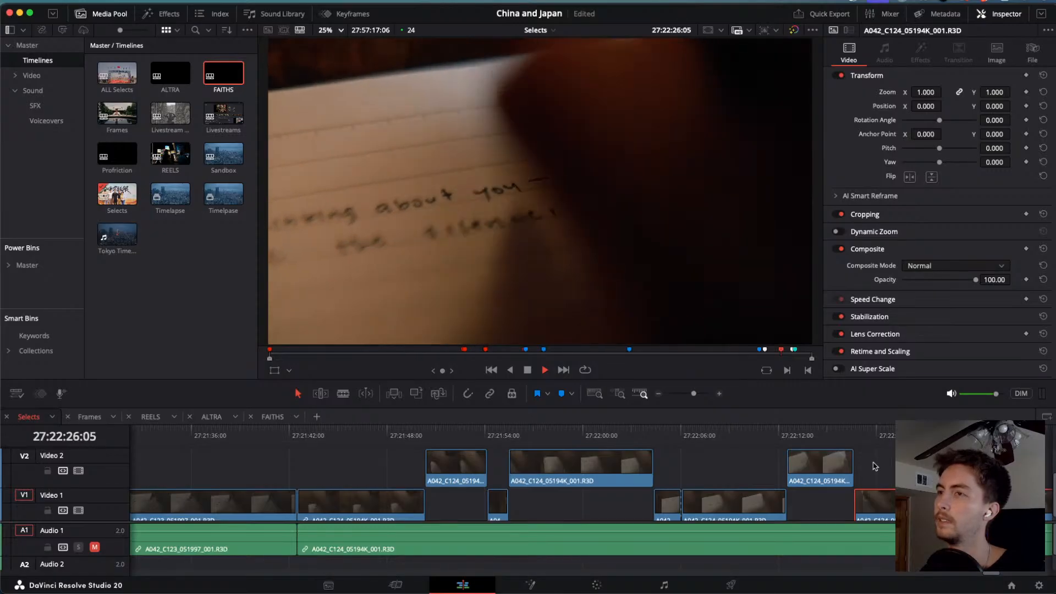
pyautogui.hscroll(5, 875, 466)
pyautogui.hscroll(3, 875, 467)
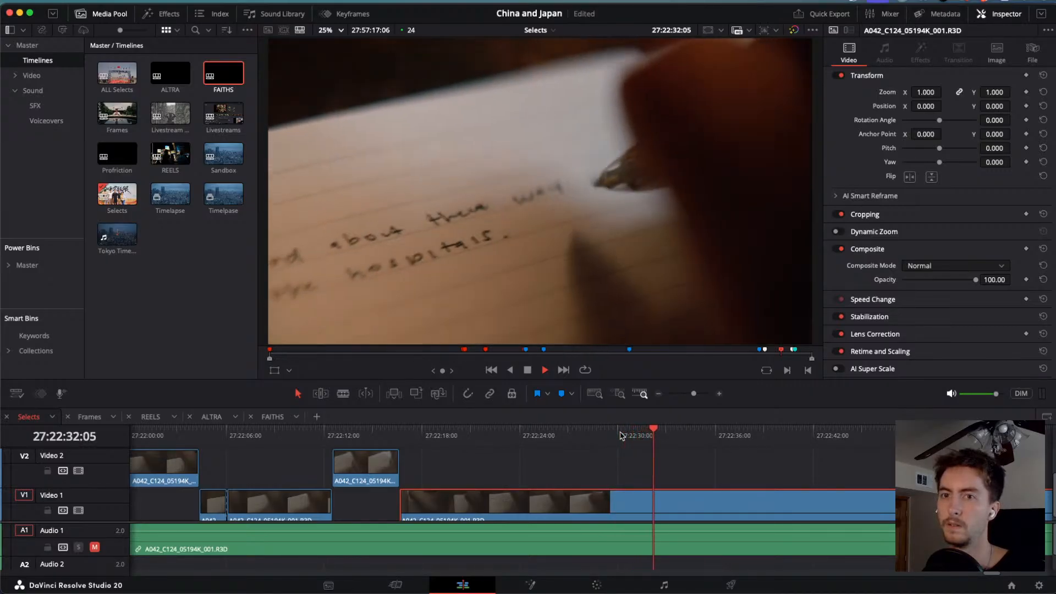
pyautogui.press('space')
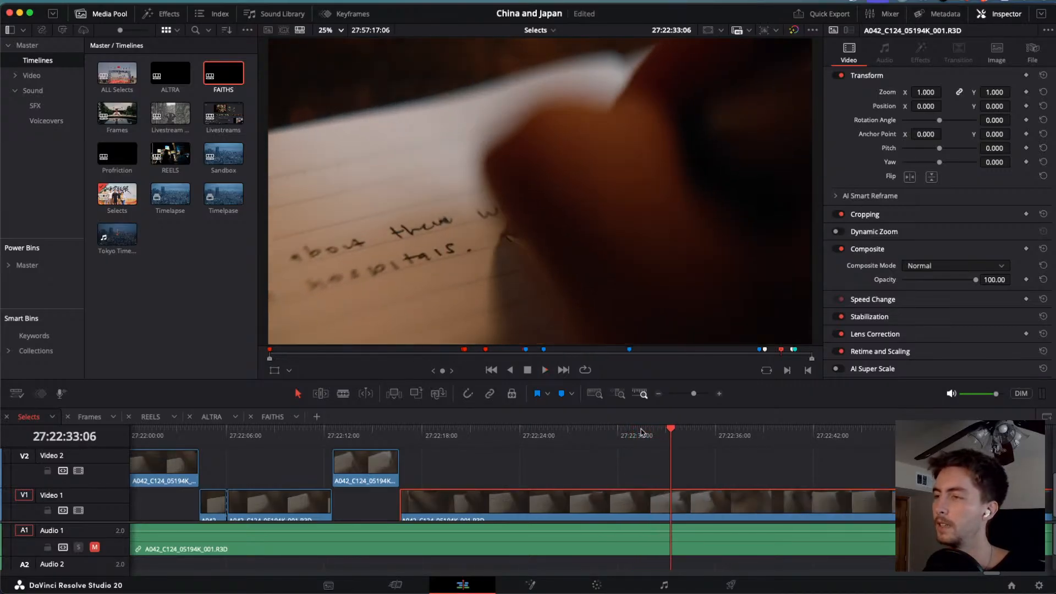
pyautogui.moveTo(674, 432); pyautogui.dragTo(553, 445)
pyautogui.press('super+b')
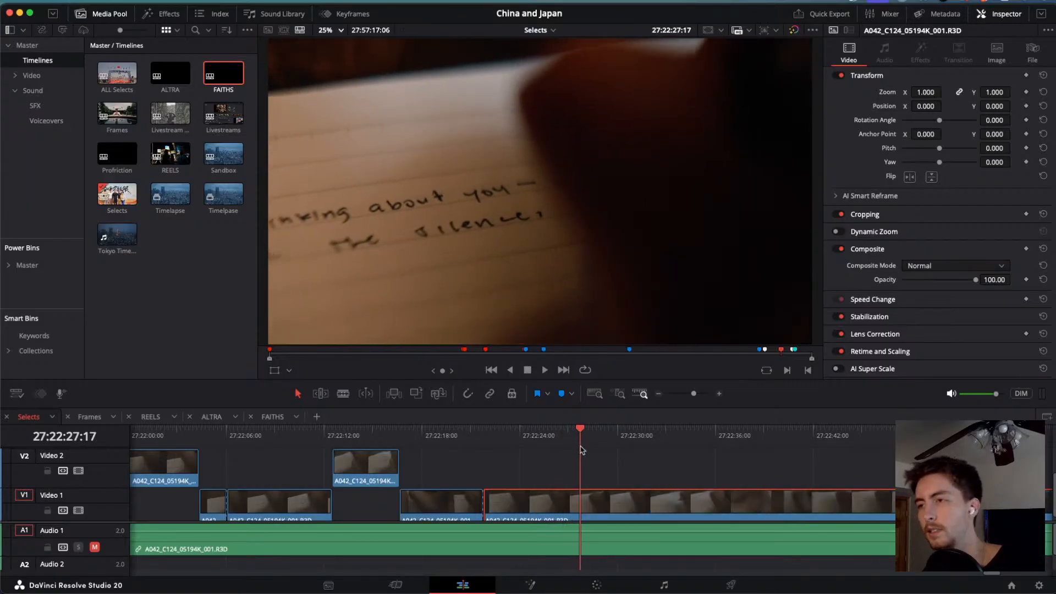
pyautogui.moveTo(591, 448)
pyautogui.mouseDown()
pyautogui.moveTo(702, 455)
pyautogui.moveTo(581, 458)
pyautogui.mouseUp()
pyautogui.press('super+b')
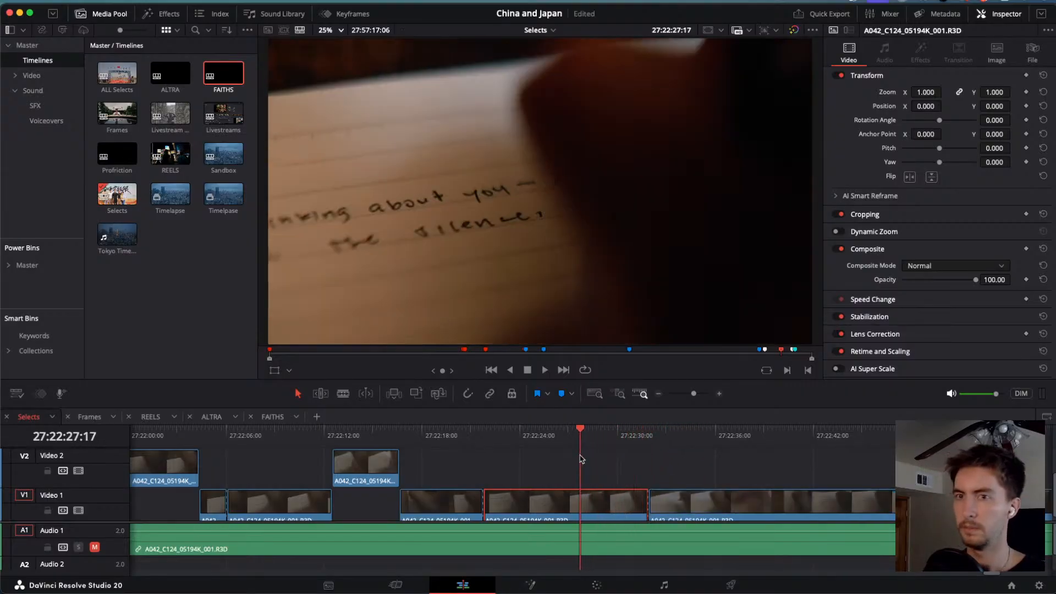
pyautogui.hotkey('alt', 'Up')
# Split A042_C124 at about 27:22:40 and 27:22:56 and move the writing section between the cuts up to Video 2.
pyautogui.scroll(-2, 623, 497)
pyautogui.hscroll(4, 624, 497)
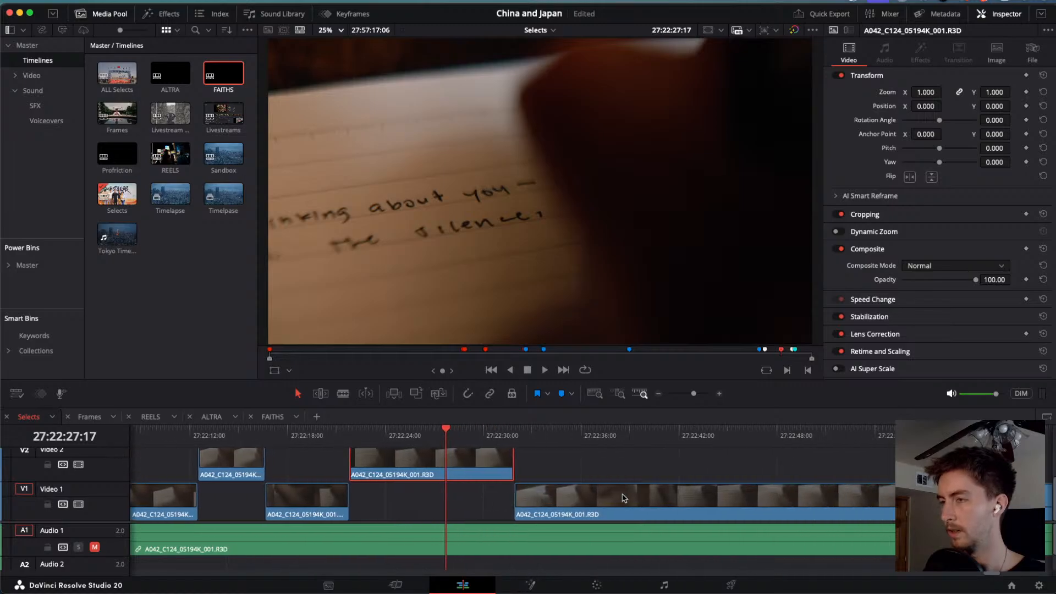
pyautogui.moveTo(472, 435); pyautogui.dragTo(810, 454)
pyautogui.press('super+b')
pyautogui.press('space')
pyautogui.scroll(2, 810, 454)
pyautogui.press('space')
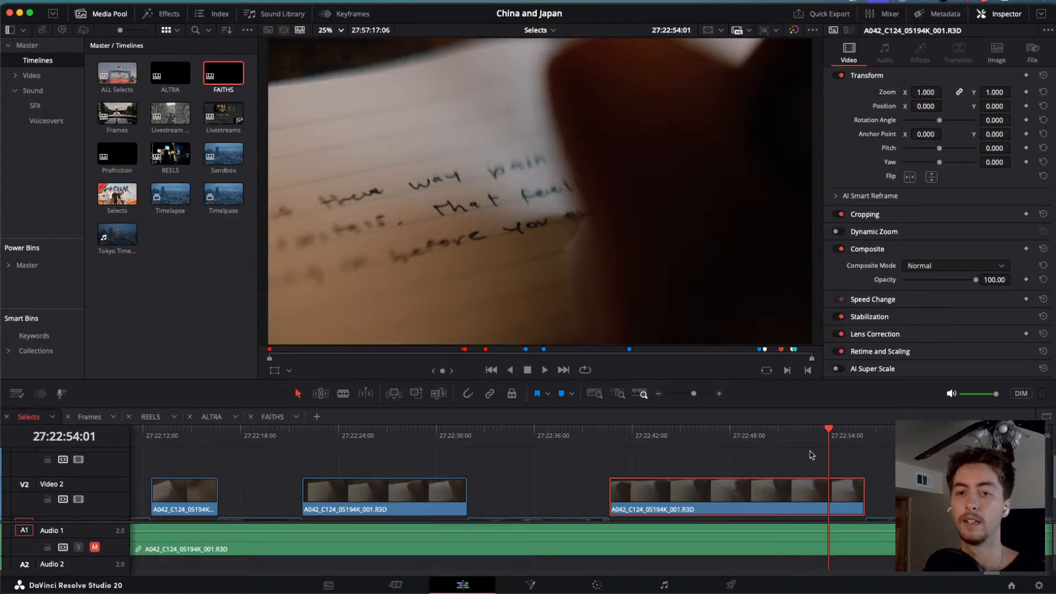
# Isolate A042_C124 from about 27:22:57 to 27:23:16 and move that section up to Video 2.
pyautogui.scroll(-2, 811, 456)
pyautogui.hscroll(5, 808, 470)
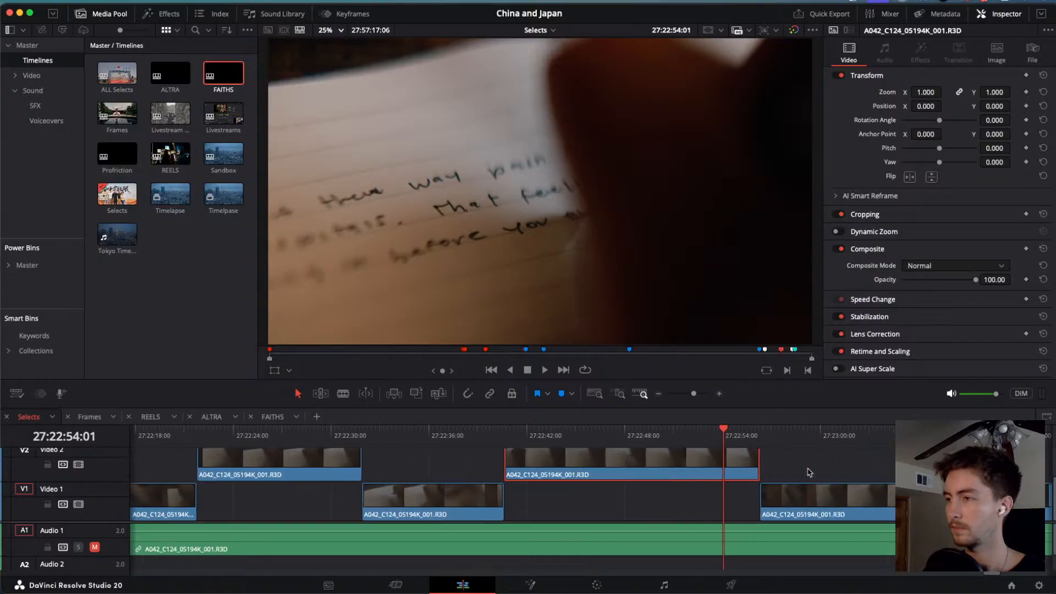
pyautogui.click(725, 434)
pyautogui.moveTo(725, 435); pyautogui.dragTo(952, 437)
pyautogui.press('super+b')
pyautogui.hscroll(5, 952, 436)
pyautogui.moveTo(805, 432)
pyautogui.mouseDown()
pyautogui.moveTo(895, 452)
pyautogui.moveTo(808, 450)
pyautogui.mouseUp()
pyautogui.hotkey('alt', 'Up')
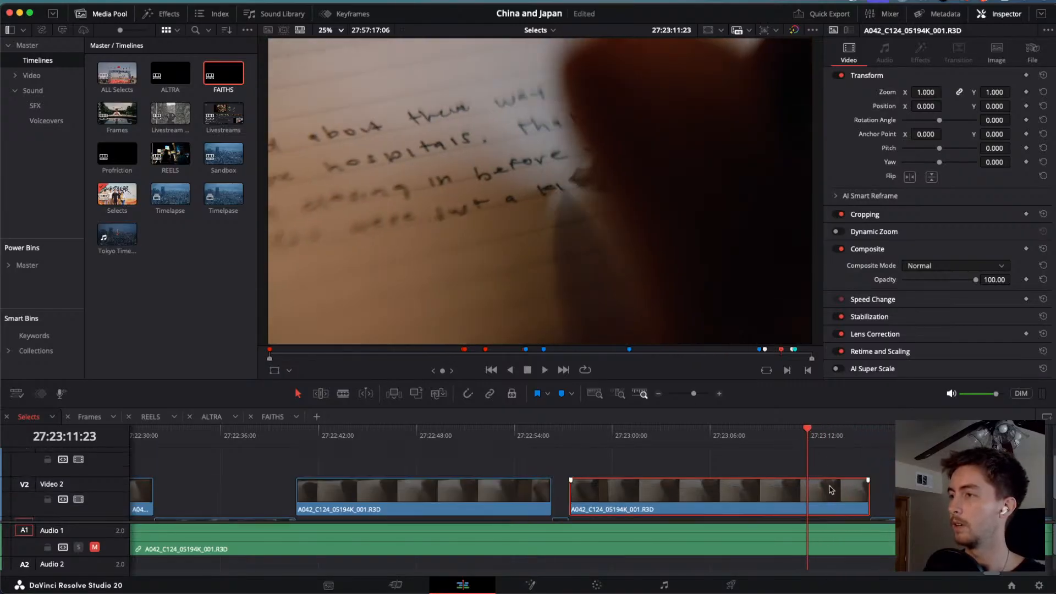
# Isolate A042_C124 from about 27:23:20 to 27:23:28 and move that section up to Video 2.
pyautogui.scroll(-2, 829, 490)
pyautogui.hscroll(5, 830, 490)
pyautogui.moveTo(622, 435); pyautogui.dragTo(695, 458)
pyautogui.press('space')
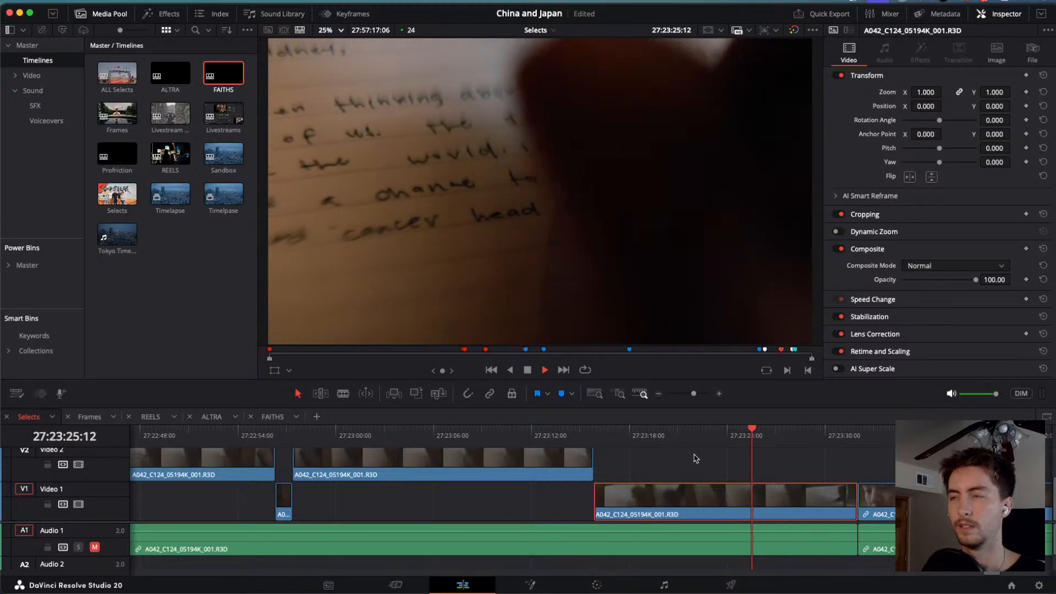
pyautogui.press('j')
pyautogui.press('j')
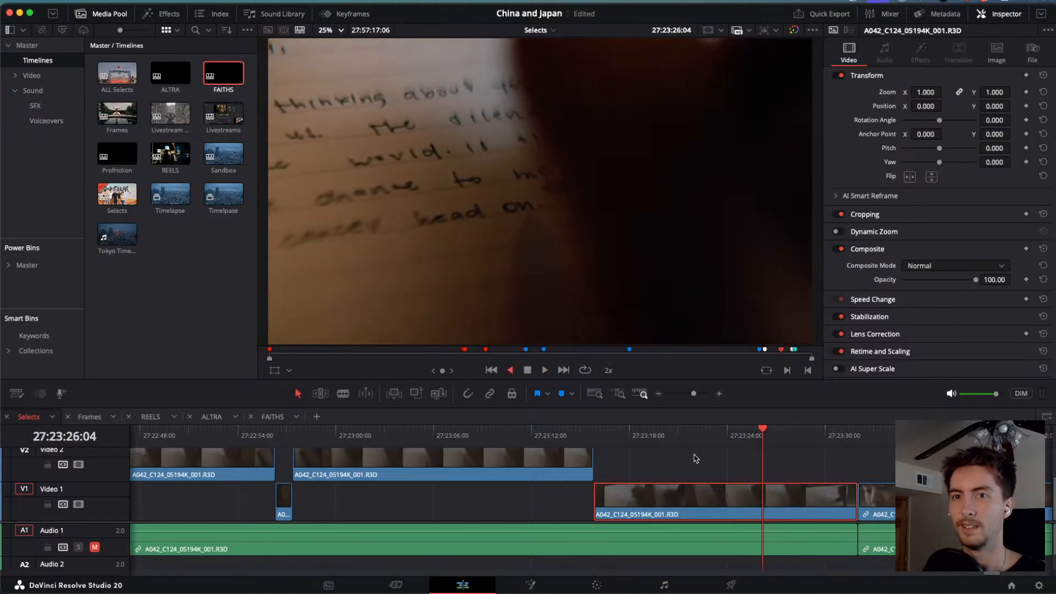
pyautogui.moveTo(655, 435); pyautogui.dragTo(670, 438)
pyautogui.press('super+b')
pyautogui.moveTo(671, 438); pyautogui.dragTo(734, 463)
pyautogui.press('super+b')
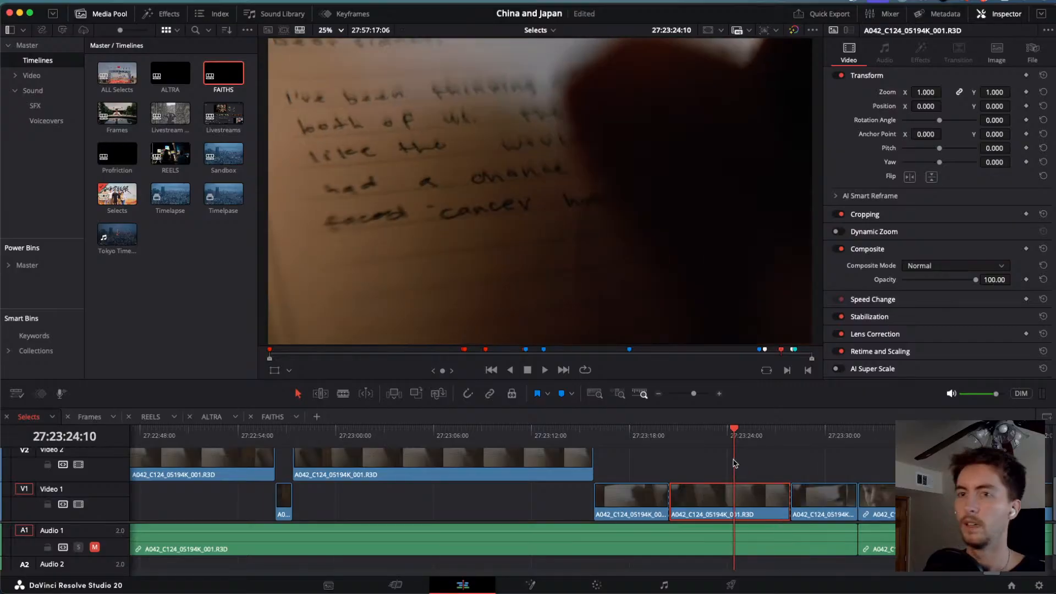
pyautogui.moveTo(740, 508); pyautogui.dragTo(741, 474)
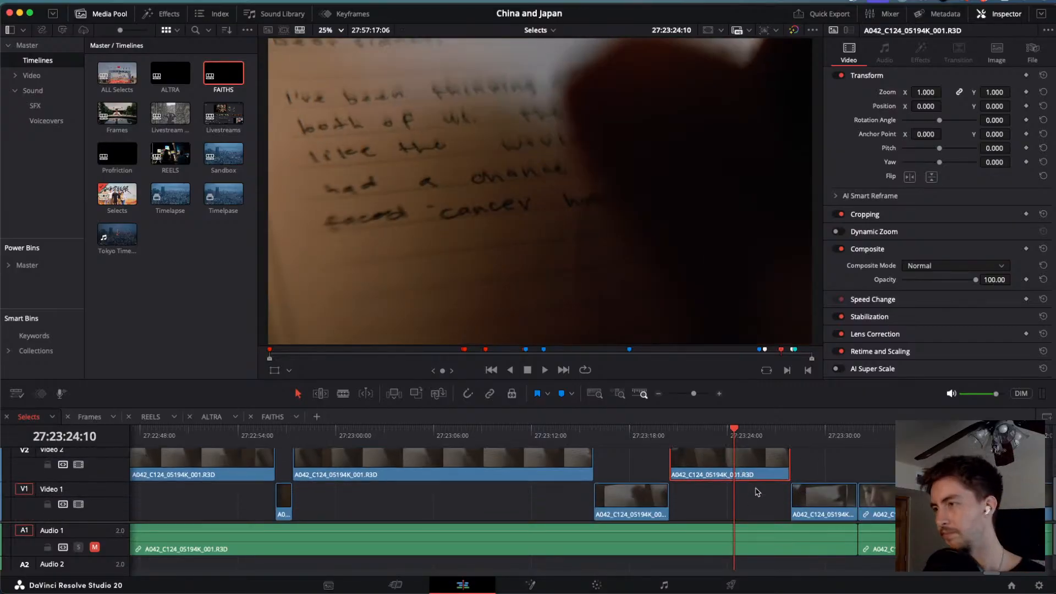
# Review A042_C125, then isolate about 27:23:51 to 27:24:00 and move that section up to Video 2.
pyautogui.hscroll(2, 804, 494)
pyautogui.scroll(-3, 804, 494)
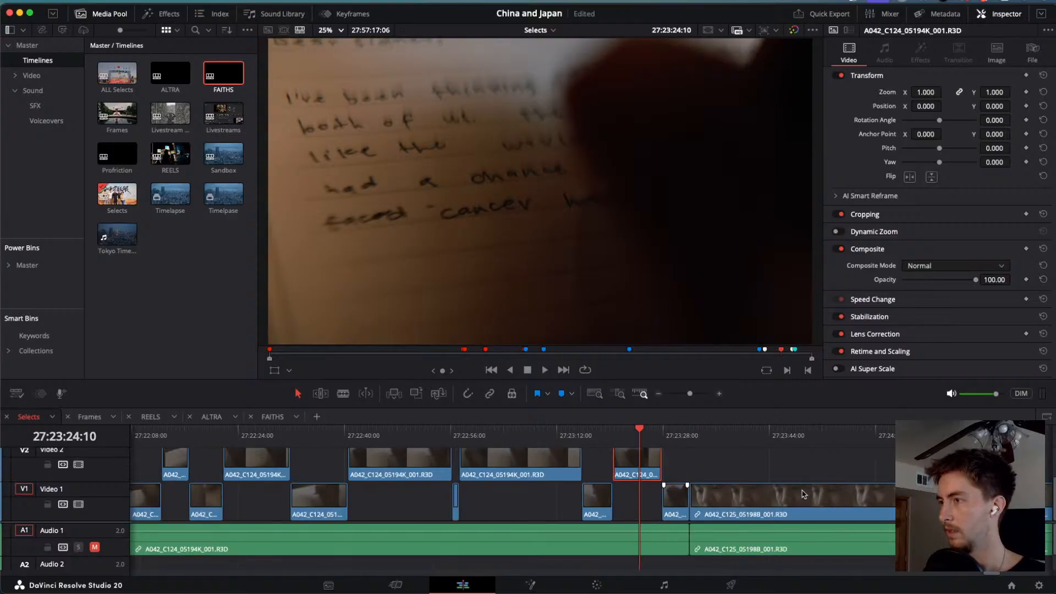
pyautogui.hscroll(4, 792, 492)
pyautogui.scroll(-2, 770, 484)
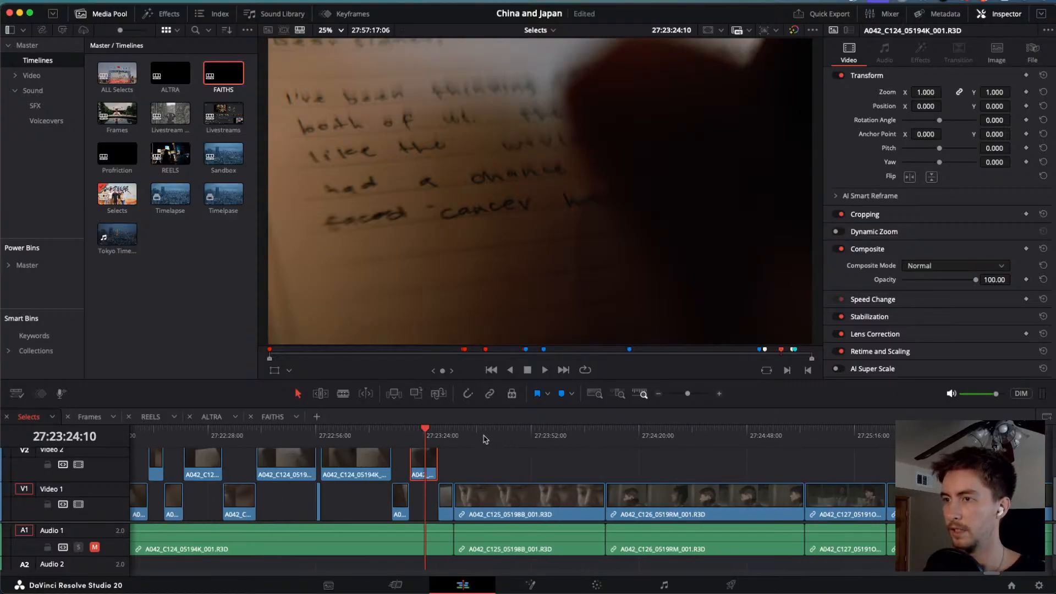
pyautogui.moveTo(464, 436); pyautogui.dragTo(589, 476)
pyautogui.press('space')
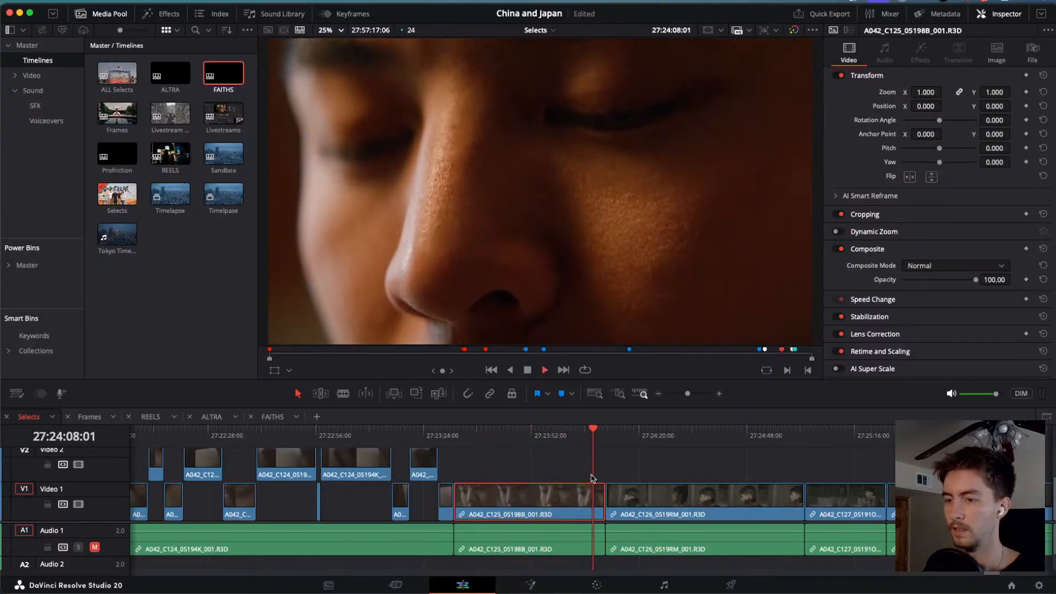
pyautogui.click(524, 428)
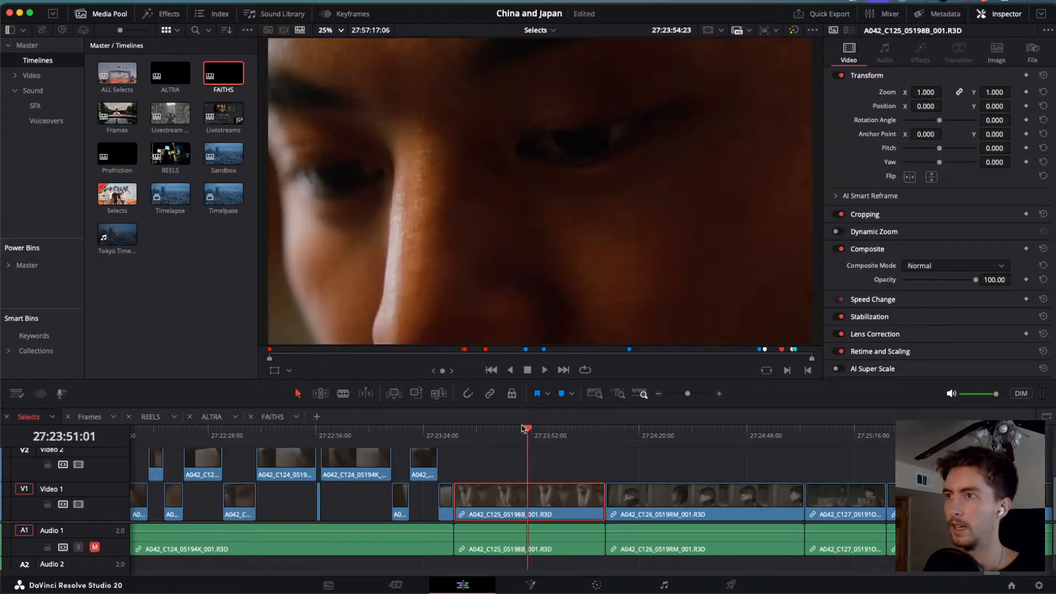
pyautogui.moveTo(524, 428); pyautogui.dragTo(557, 458)
pyautogui.press('super+b')
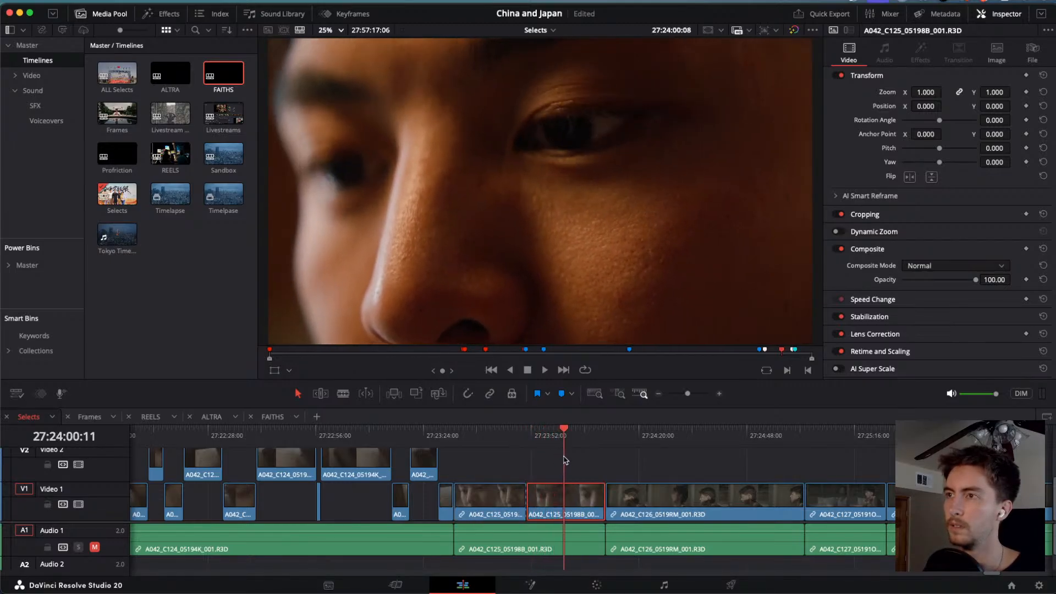
pyautogui.press('space')
pyautogui.hotkey('alt', 'Up')
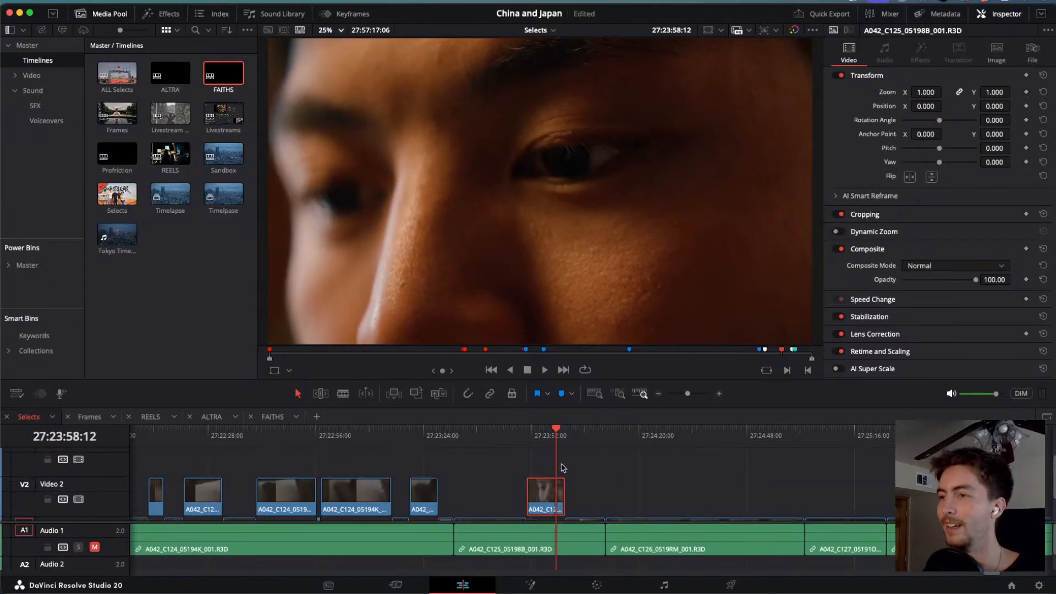
# Isolate a second section of A042_C125 from about 27:24:05 to 27:24:09 and move it up to Video 2.
pyautogui.scroll(-2, 562, 468)
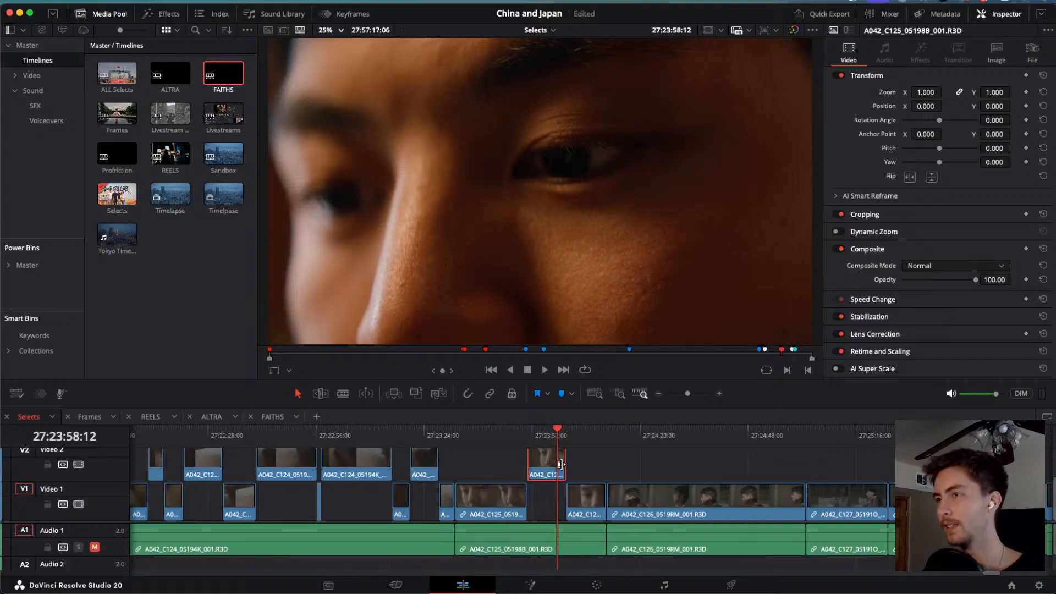
pyautogui.press('super+equal')
pyautogui.press('super+equal')
pyautogui.moveTo(607, 432); pyautogui.dragTo(706, 460)
pyautogui.press('super+b')
pyautogui.press('super+b')
pyautogui.hotkey('alt', 'Up')
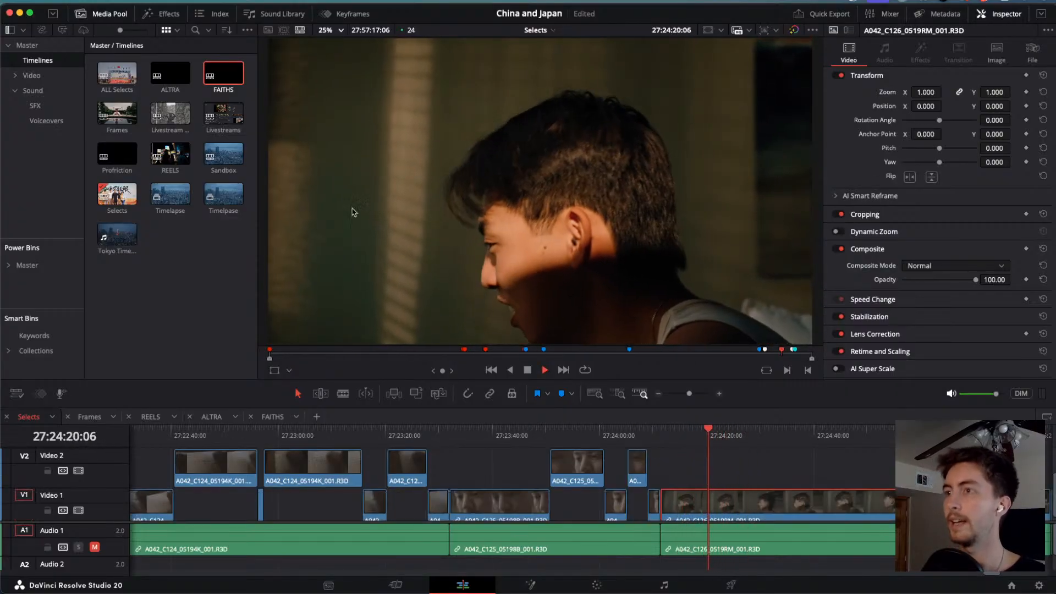
# Review A042_C126, A042_C127 and the couch shots that follow for usable moments.
pyautogui.press('space')
pyautogui.press('space')
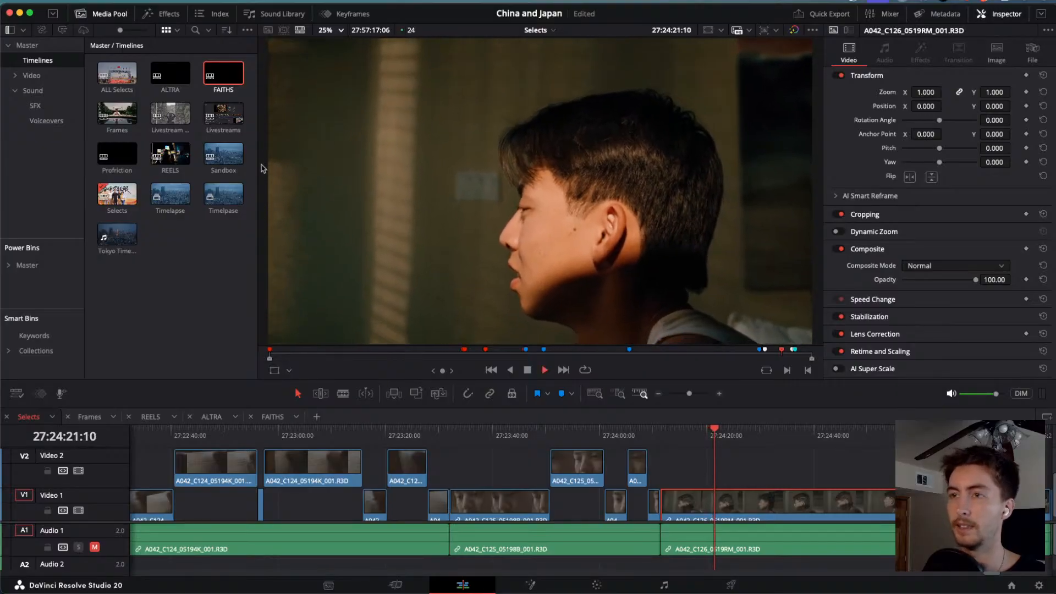
pyautogui.press('space')
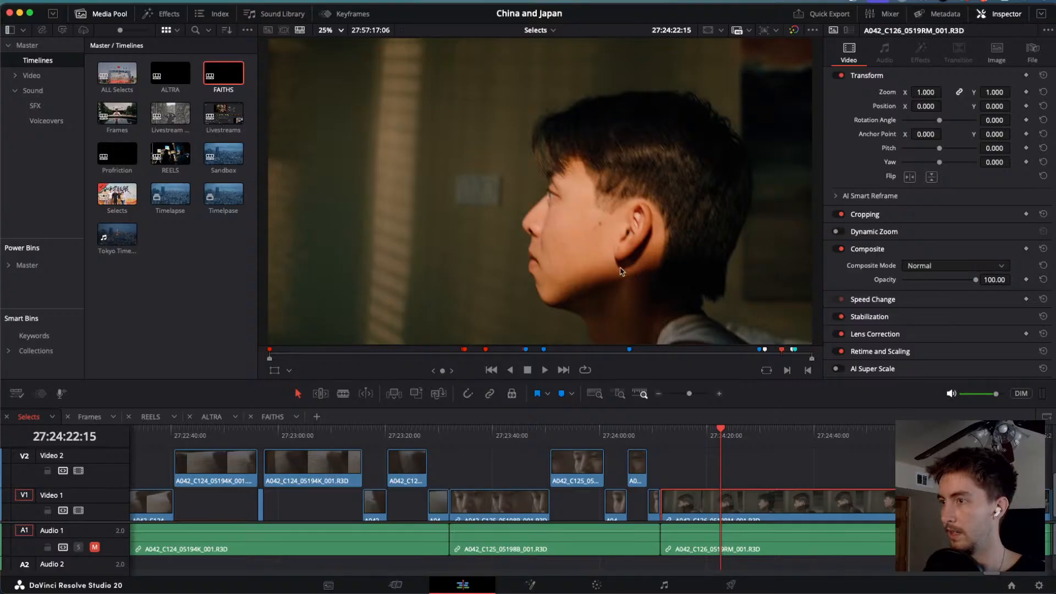
pyautogui.moveTo(720, 436); pyautogui.dragTo(966, 435)
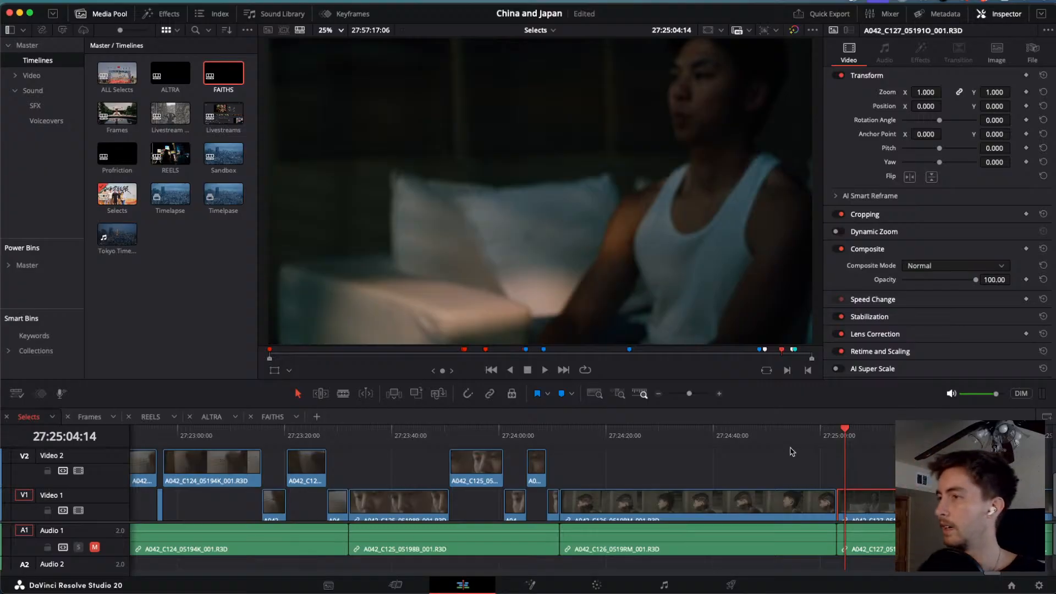
pyautogui.moveTo(792, 451); pyautogui.dragTo(927, 459)
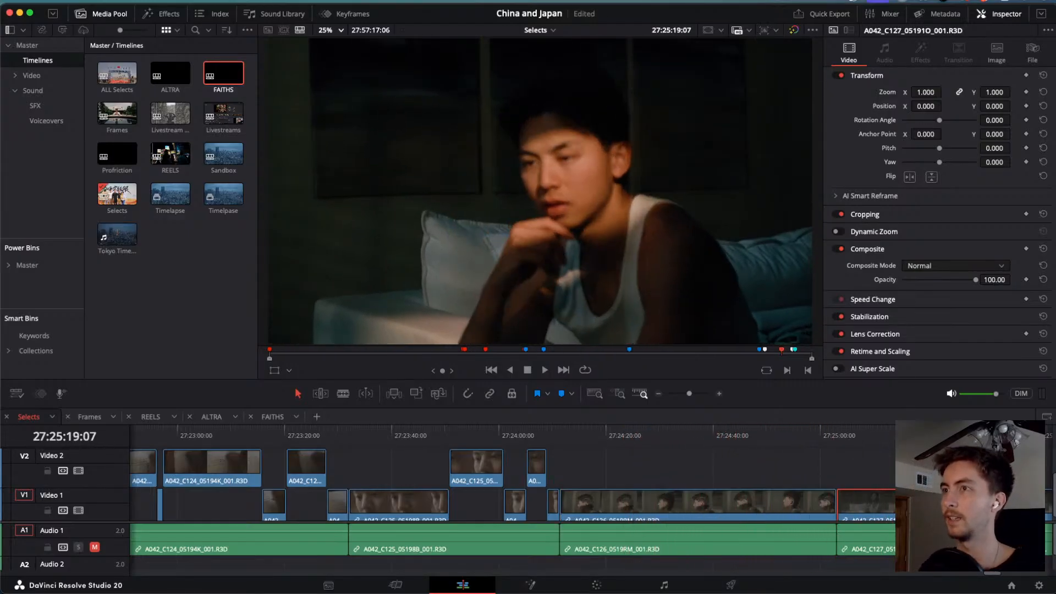
pyautogui.hscroll(5, 549, 495)
pyautogui.moveTo(708, 437); pyautogui.dragTo(894, 470)
pyautogui.hscroll(4, 892, 470)
# Review the footage up to A042_C132 and move that whole clip up to Video 2.
pyautogui.moveTo(729, 432); pyautogui.dragTo(918, 463)
pyautogui.hscroll(4, 919, 463)
pyautogui.press('space')
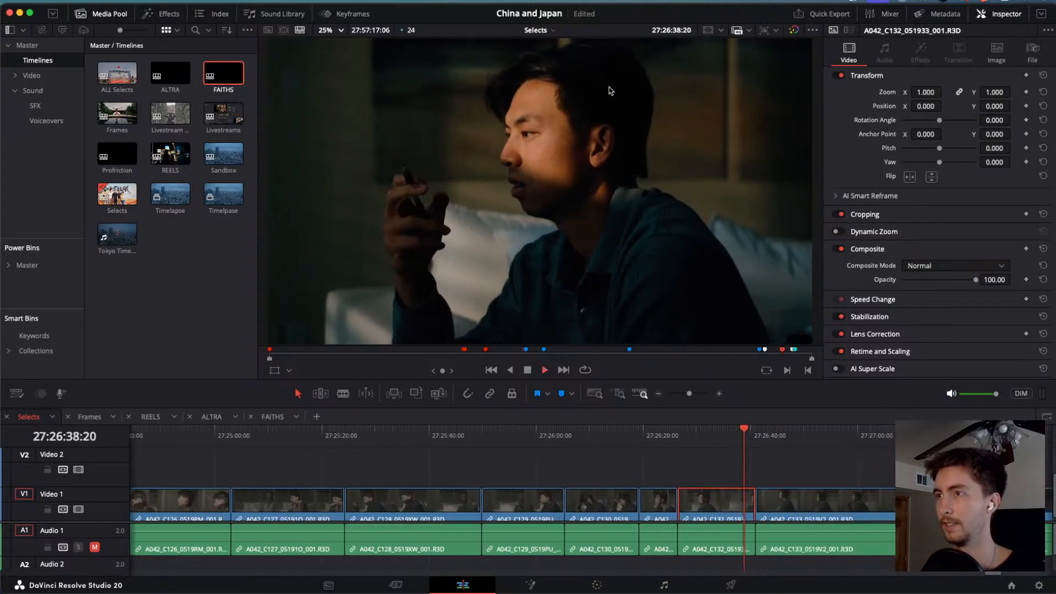
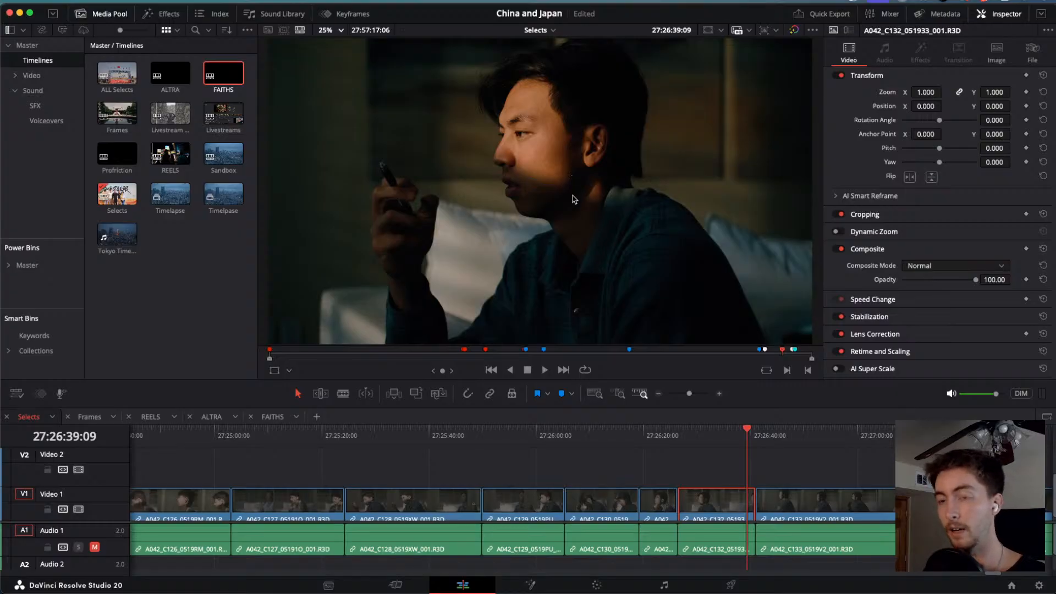
pyautogui.moveTo(747, 432); pyautogui.dragTo(726, 459)
pyautogui.hotkey('alt', 'Up')
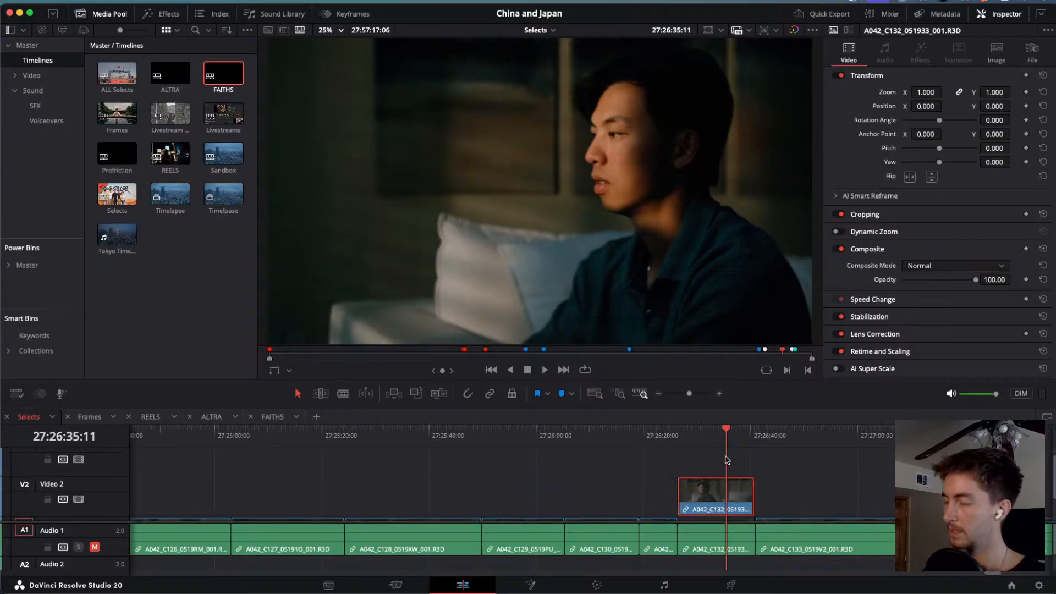
# Isolate A042_C133 from about 27:26:53 to 27:26:59 and move that section up to Video 2.
pyautogui.scroll(-2, 764, 483)
pyautogui.hscroll(5, 764, 483)
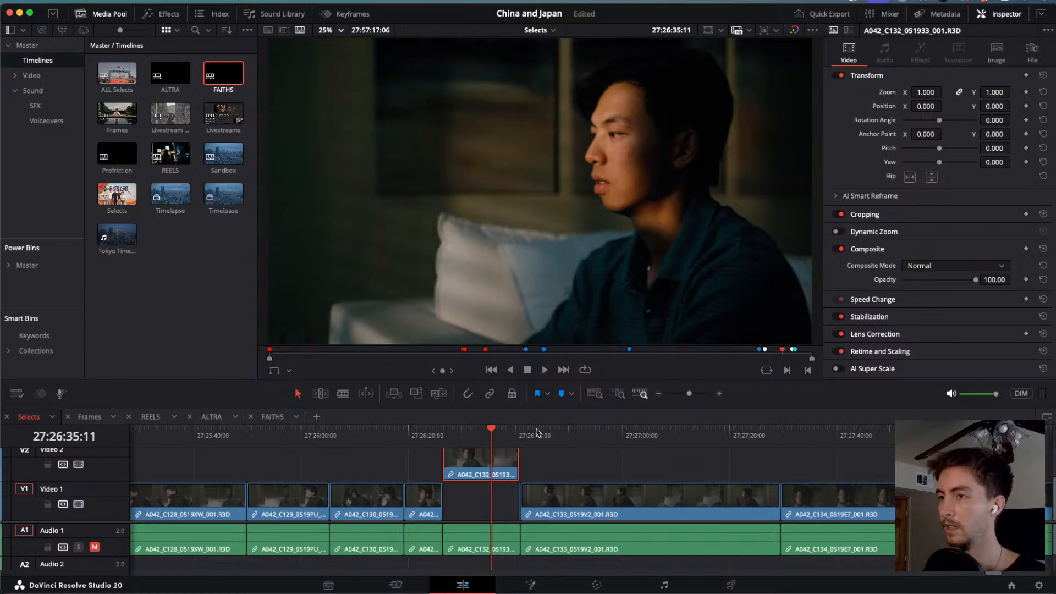
pyautogui.moveTo(526, 433); pyautogui.dragTo(601, 474)
pyautogui.press('super+b')
pyautogui.press('super+b')
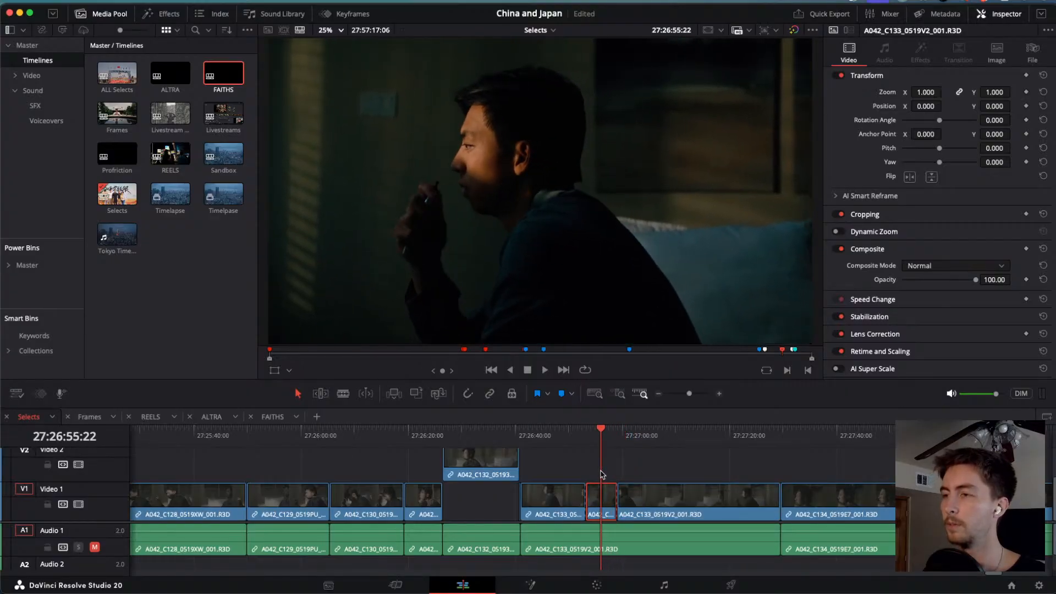
pyautogui.hotkey('alt', 'Up')
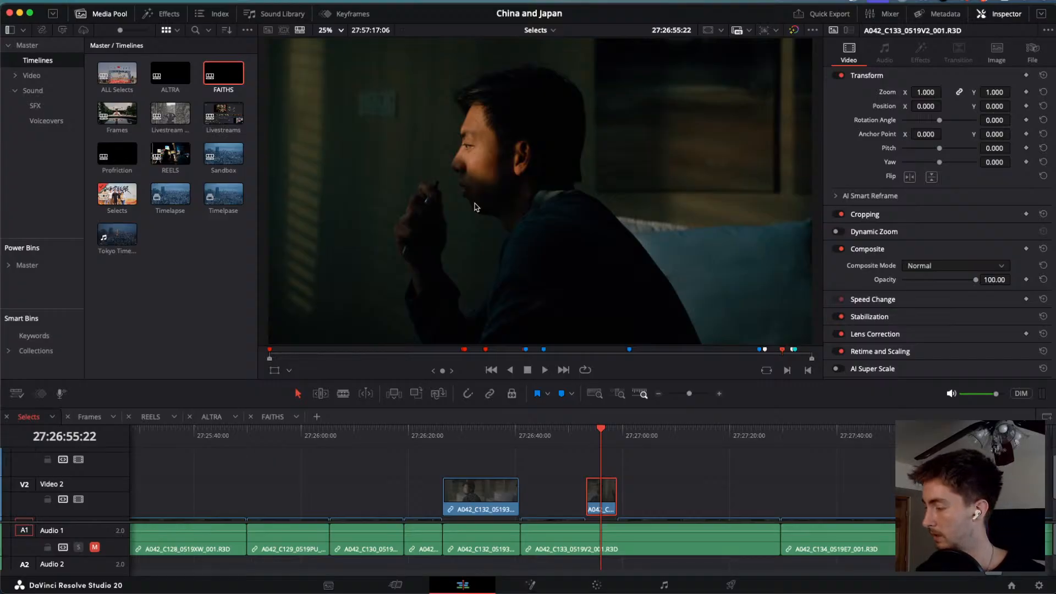
# Play back the lifted A042_C133 section forward and in reverse to examine the light and hand movement.
pyautogui.press('space')
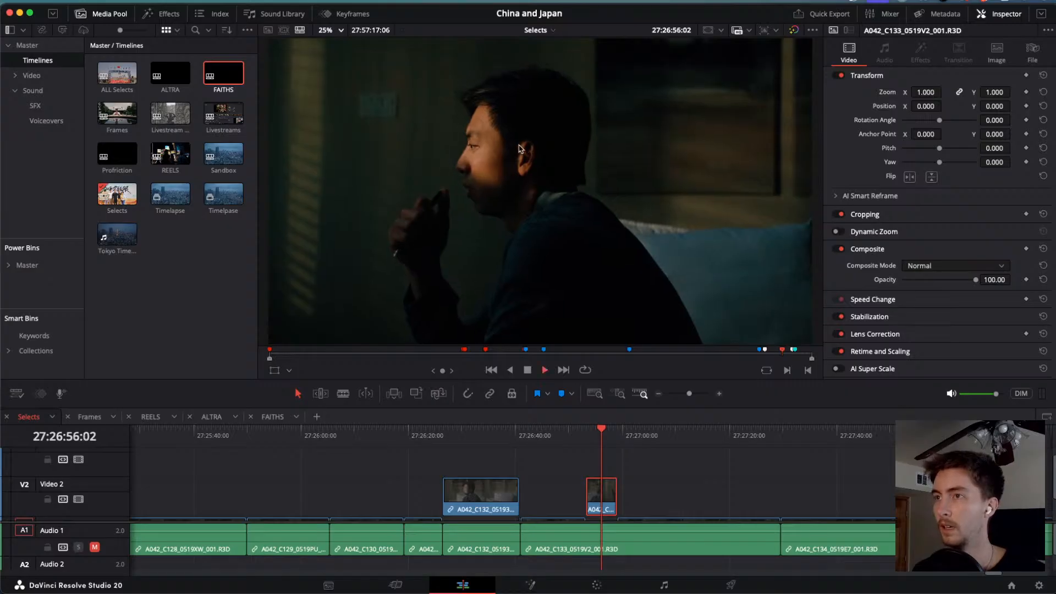
pyautogui.press('space')
pyautogui.press('space')
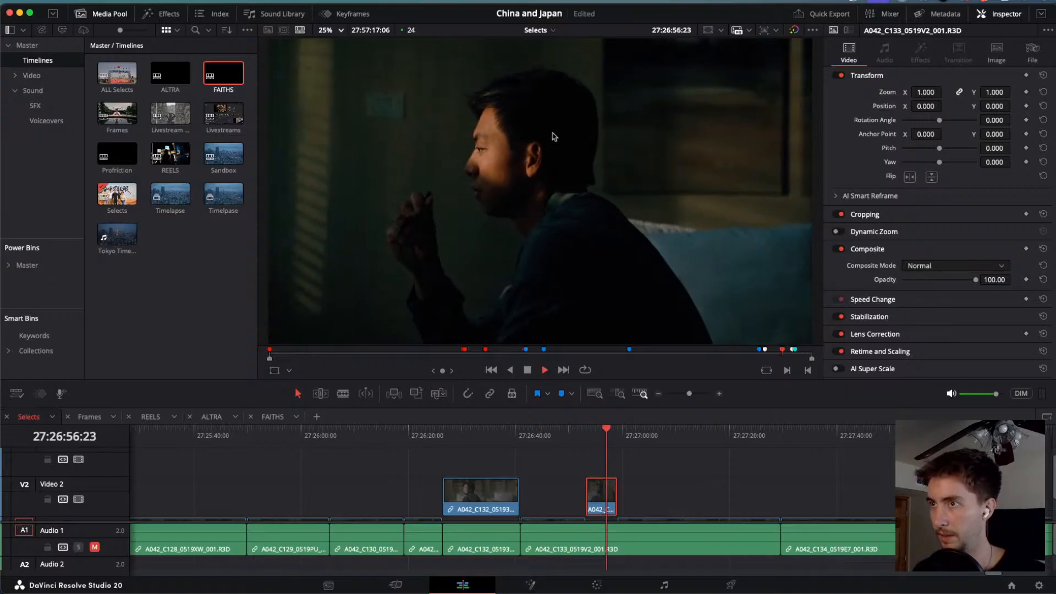
pyautogui.press('space')
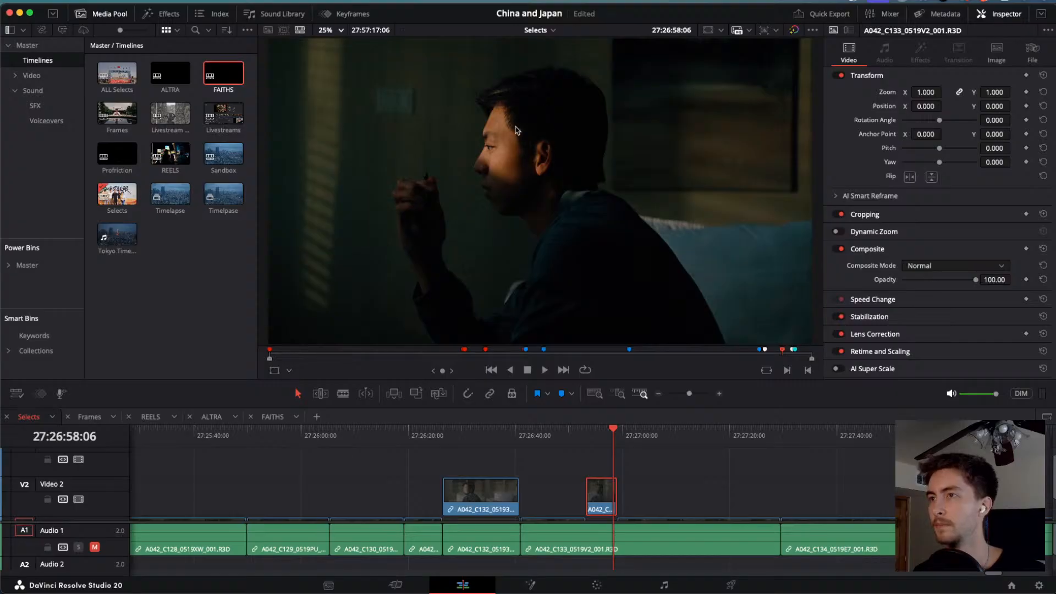
pyautogui.press('space')
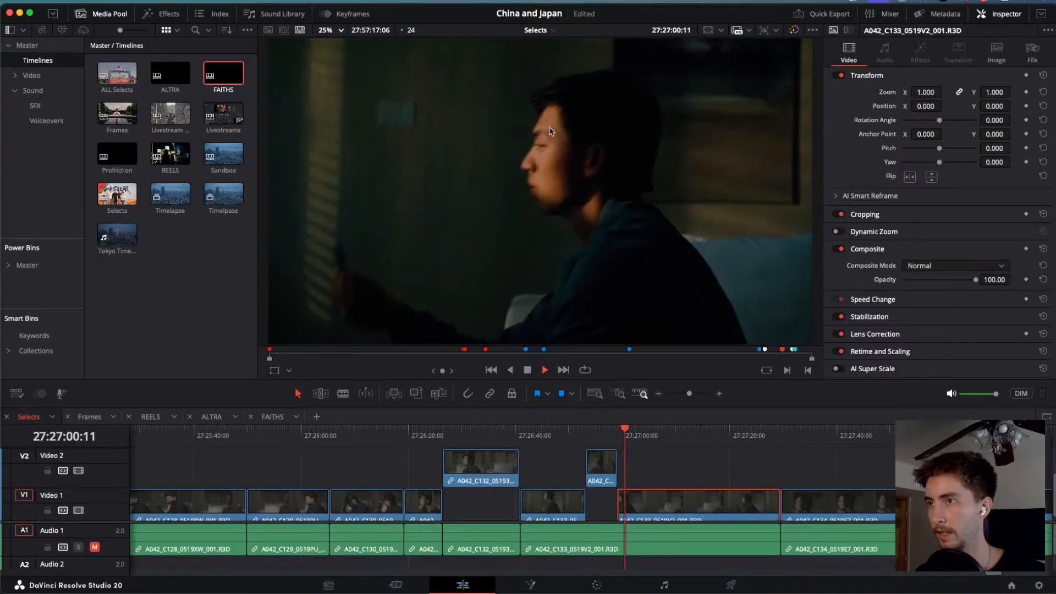
pyautogui.press('j')
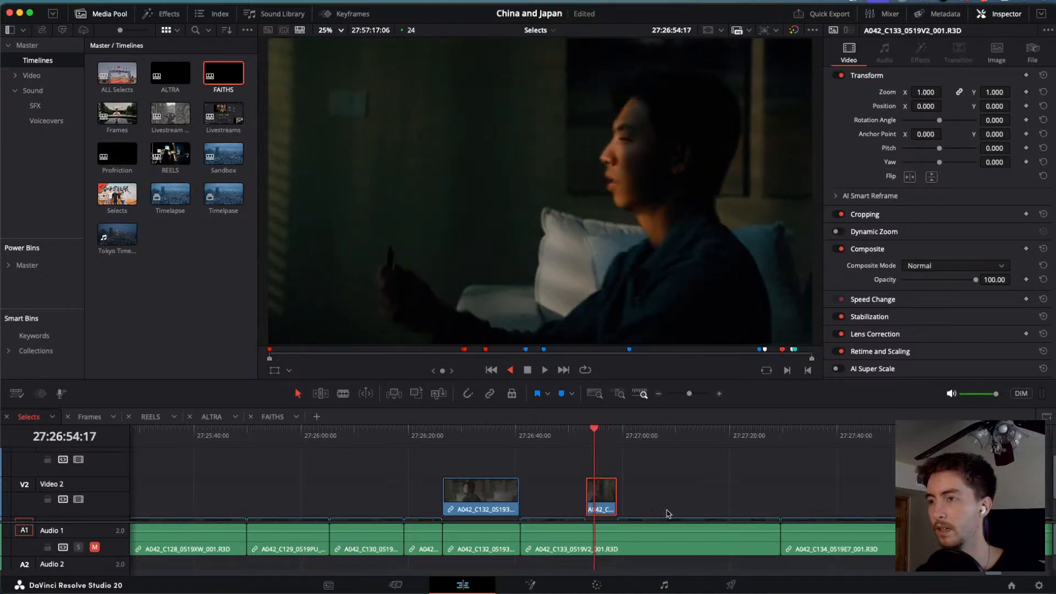
pyautogui.press('k')
pyautogui.press('l')
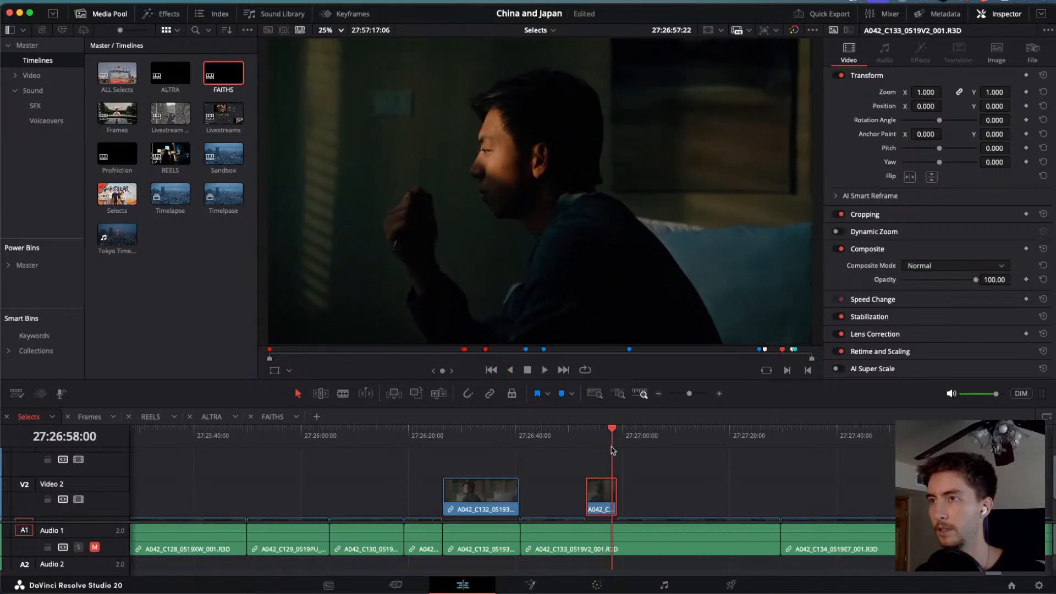
# Review the rest of A042_C133, then isolate 27:27:15:11 to about 27:27:28 and move that section up to Video 2.
pyautogui.moveTo(617, 451); pyautogui.dragTo(662, 465)
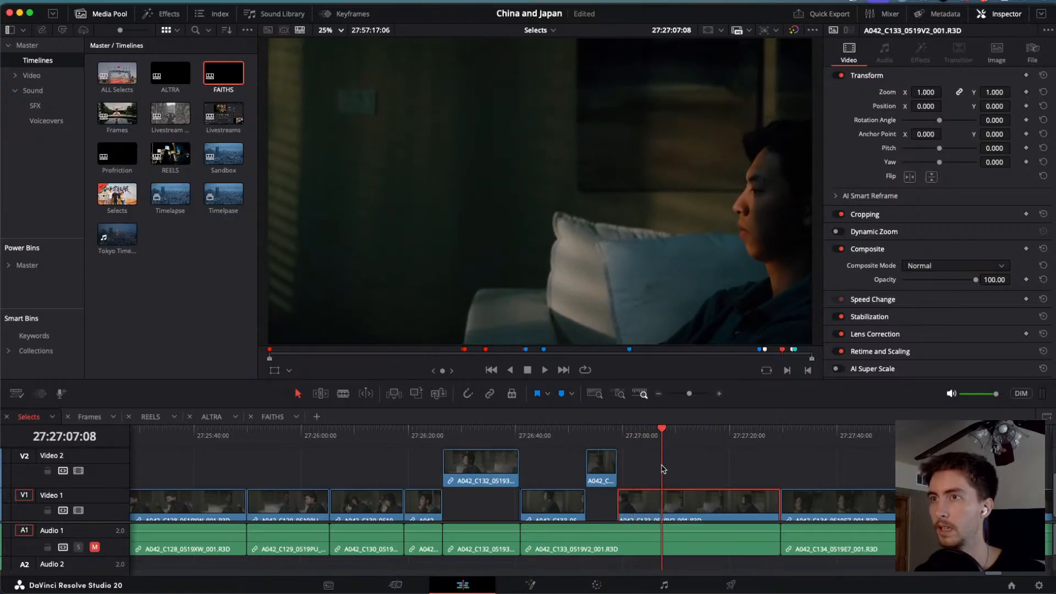
pyautogui.press('space')
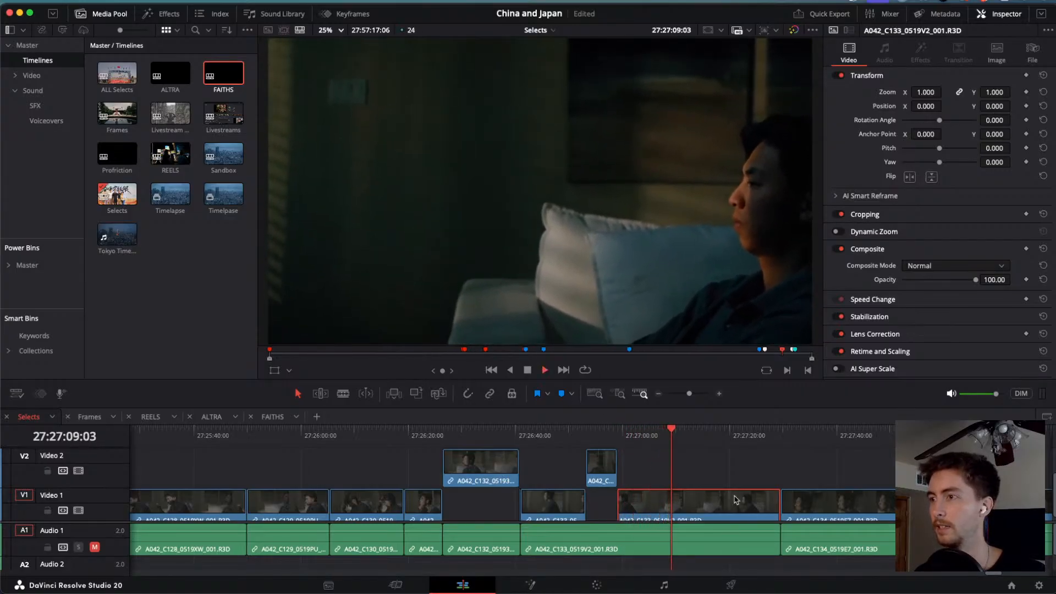
pyautogui.moveTo(681, 443); pyautogui.dragTo(706, 450)
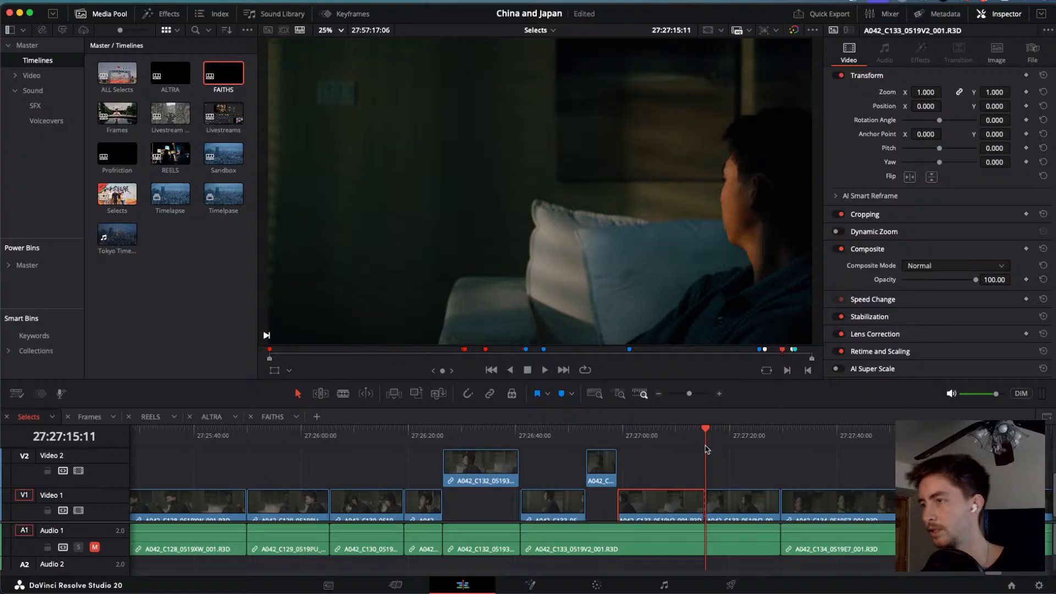
pyautogui.press('space')
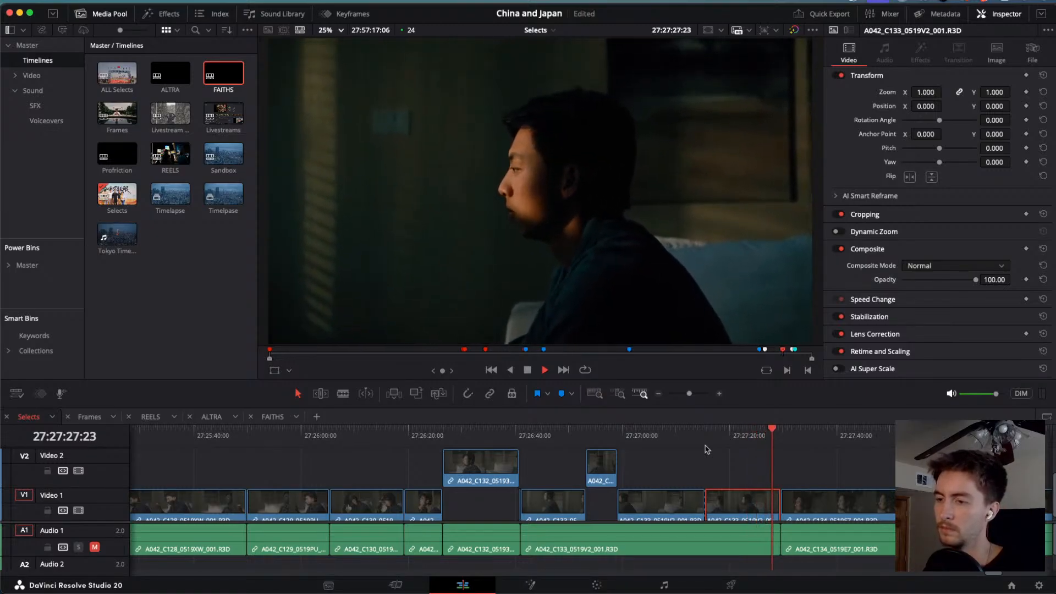
pyautogui.press('j')
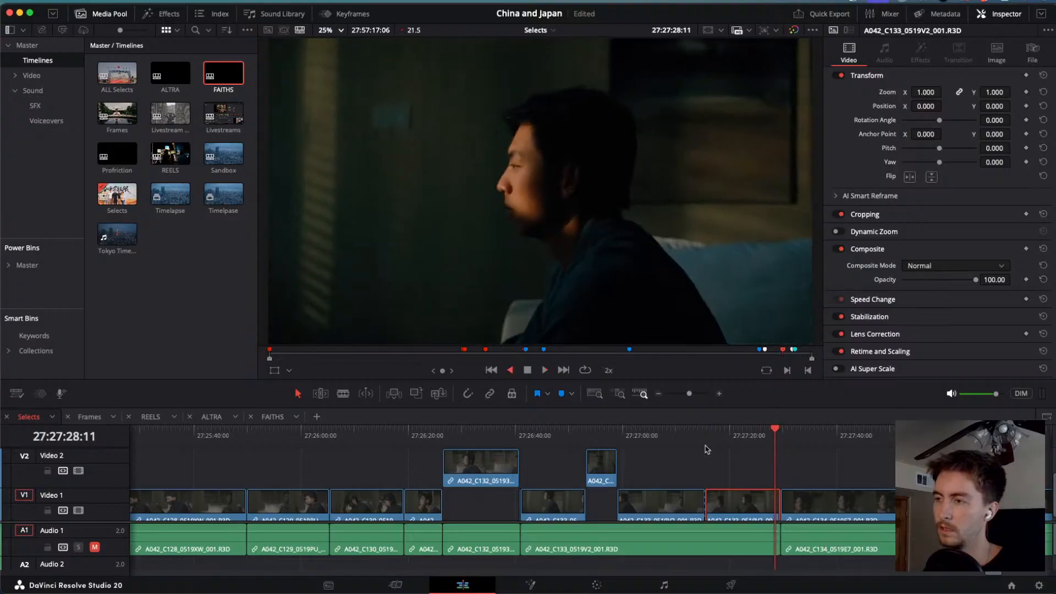
pyautogui.press('k')
pyautogui.hotkey('alt', 'Up')
# Review A042_C134 from its start and split it at about 27:27:57.
pyautogui.moveTo(803, 438); pyautogui.dragTo(893, 464)
pyautogui.press('l')
pyautogui.hscroll(4, 894, 465)
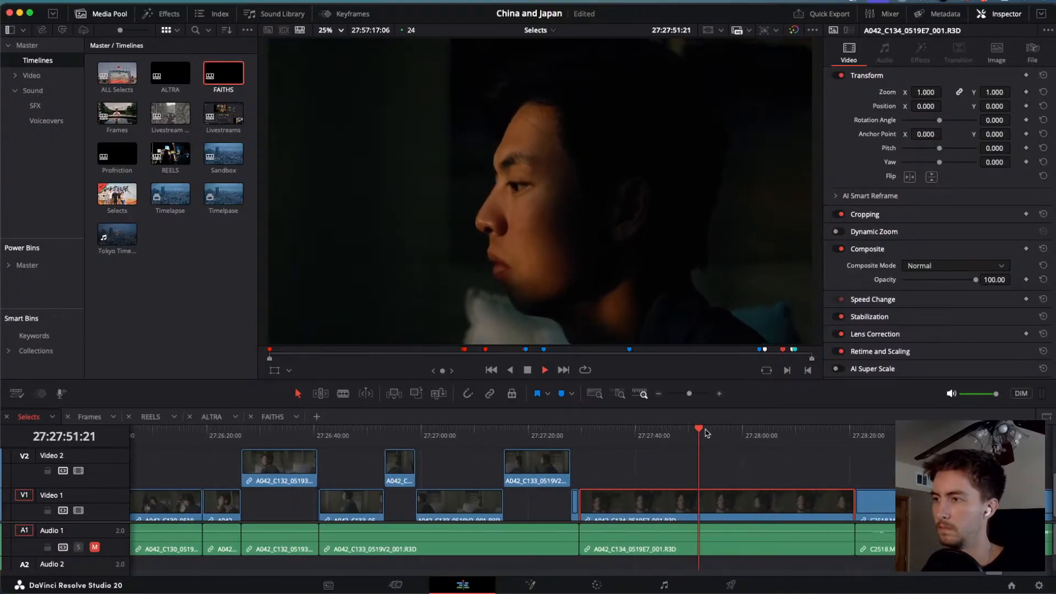
pyautogui.moveTo(702, 431); pyautogui.dragTo(730, 440)
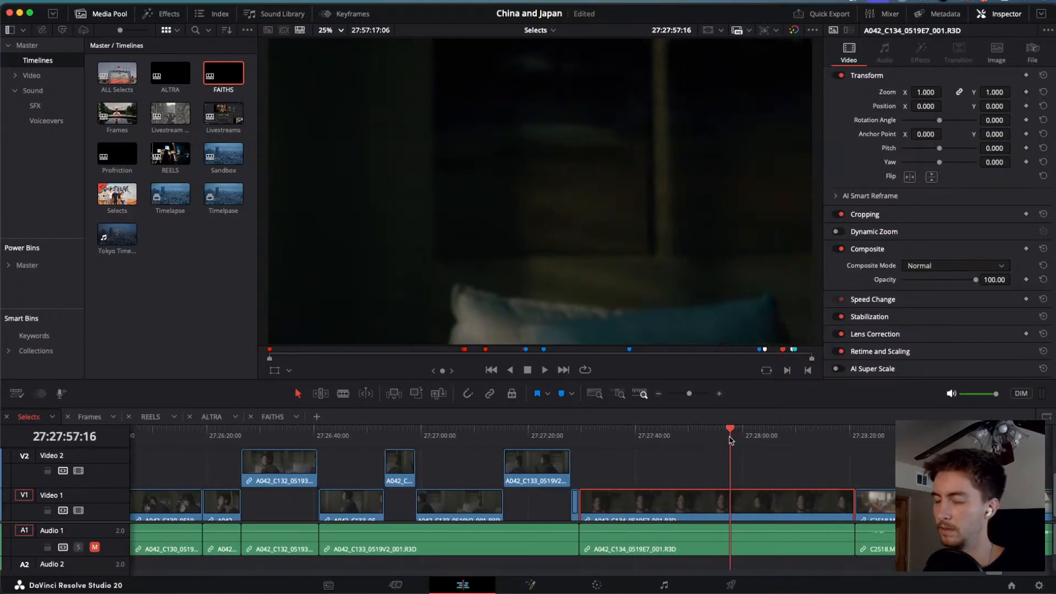
pyautogui.press('super+b')
pyautogui.press('space')
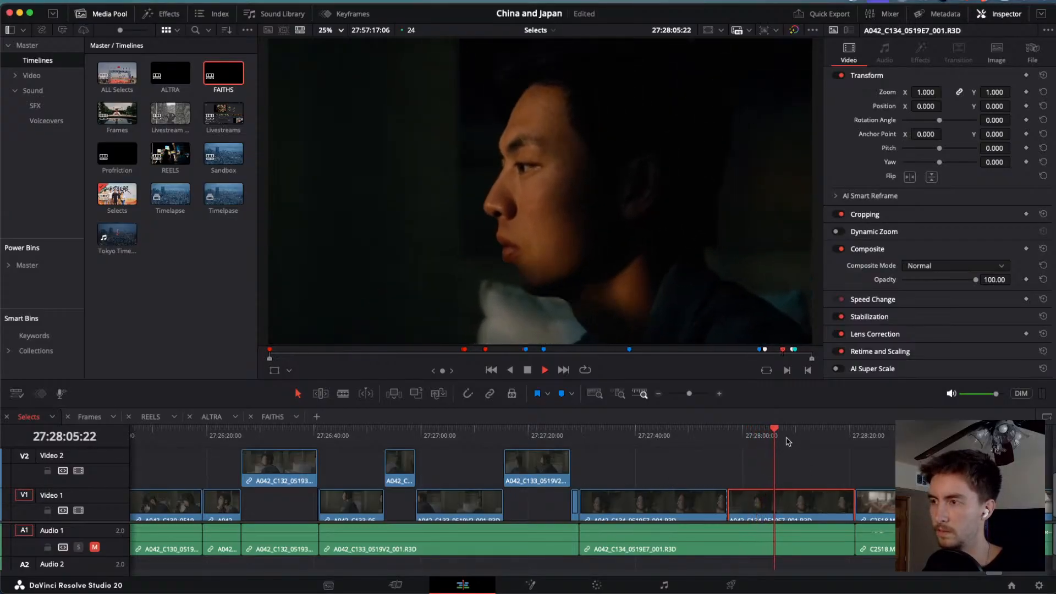
# Isolate the closing part of A042_C134, from about 27:28:12 to 27:28:20, and move it up to Video 2.
pyautogui.click(817, 444)
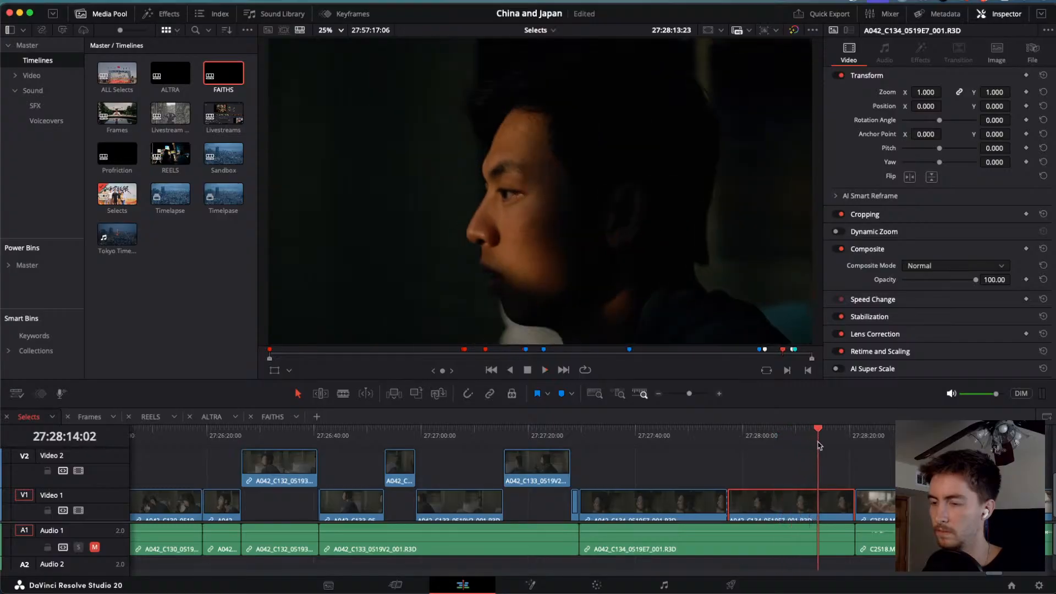
pyautogui.moveTo(818, 444)
pyautogui.mouseDown()
pyautogui.moveTo(845, 456)
pyautogui.moveTo(805, 446)
pyautogui.moveTo(855, 460)
pyautogui.moveTo(830, 457)
pyautogui.mouseUp()
pyautogui.press('super+b')
pyautogui.press('space')
pyautogui.hotkey('alt', 'Up')
# Isolate A042_C134 from about 27:27:59 to 27:28:05 and move that section up to Video 2.
pyautogui.click(696, 439)
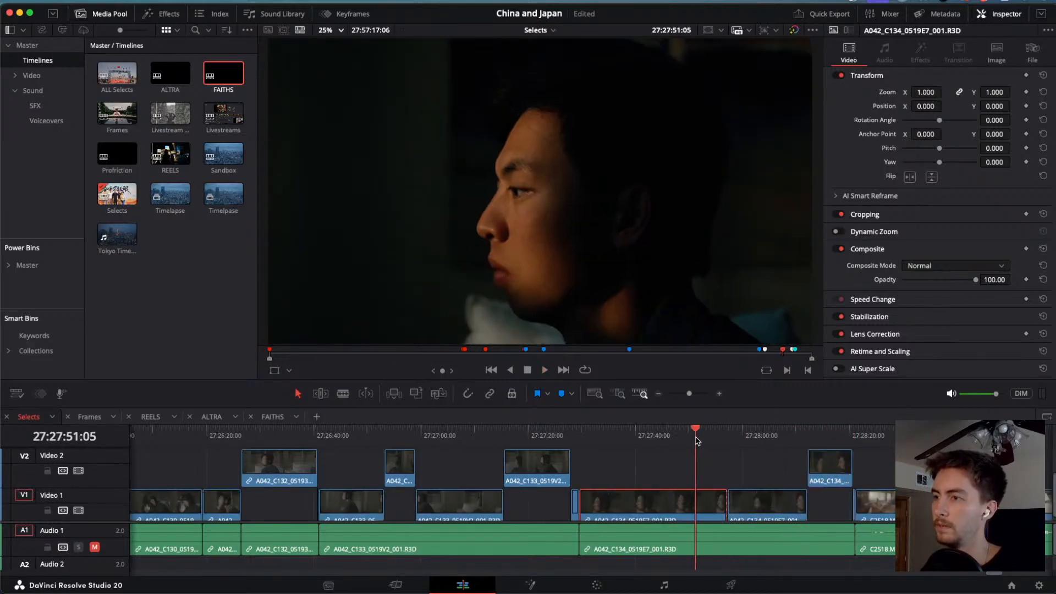
pyautogui.moveTo(695, 440); pyautogui.dragTo(740, 451)
pyautogui.moveTo(759, 455)
pyautogui.mouseDown()
pyautogui.moveTo(775, 456)
pyautogui.moveTo(749, 459)
pyautogui.mouseUp()
pyautogui.press('super+b')
pyautogui.press('space')
pyautogui.hotkey('alt', 'Up')
# Move on to C2518.MP4 and review its close-up of the pen writing.
pyautogui.scroll(-3, 791, 490)
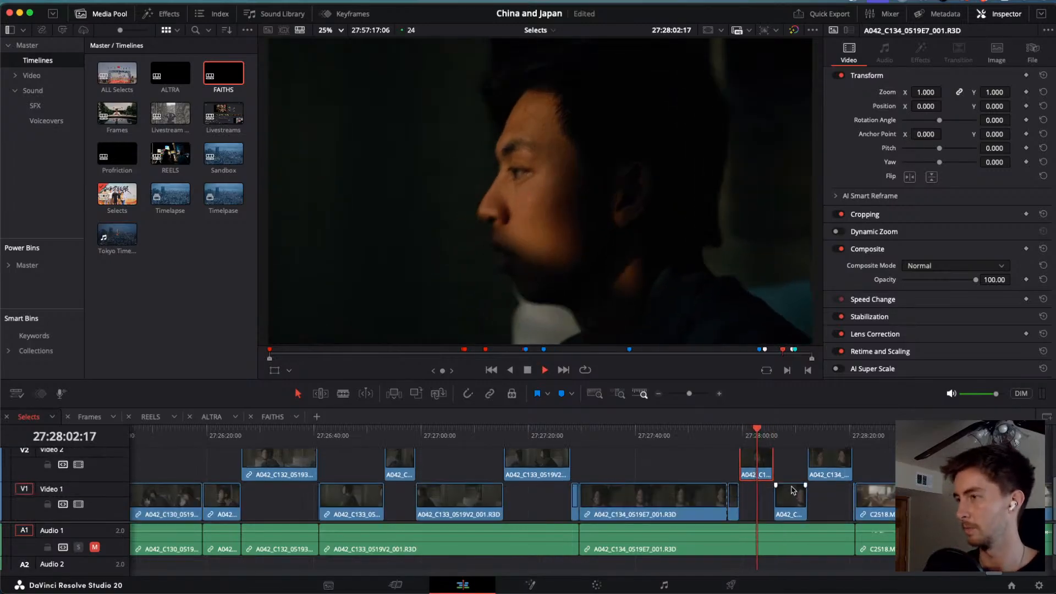
pyautogui.hscroll(4, 792, 488)
pyautogui.press('space')
pyautogui.click(708, 434)
pyautogui.moveTo(708, 435); pyautogui.dragTo(813, 468)
pyautogui.press('space')
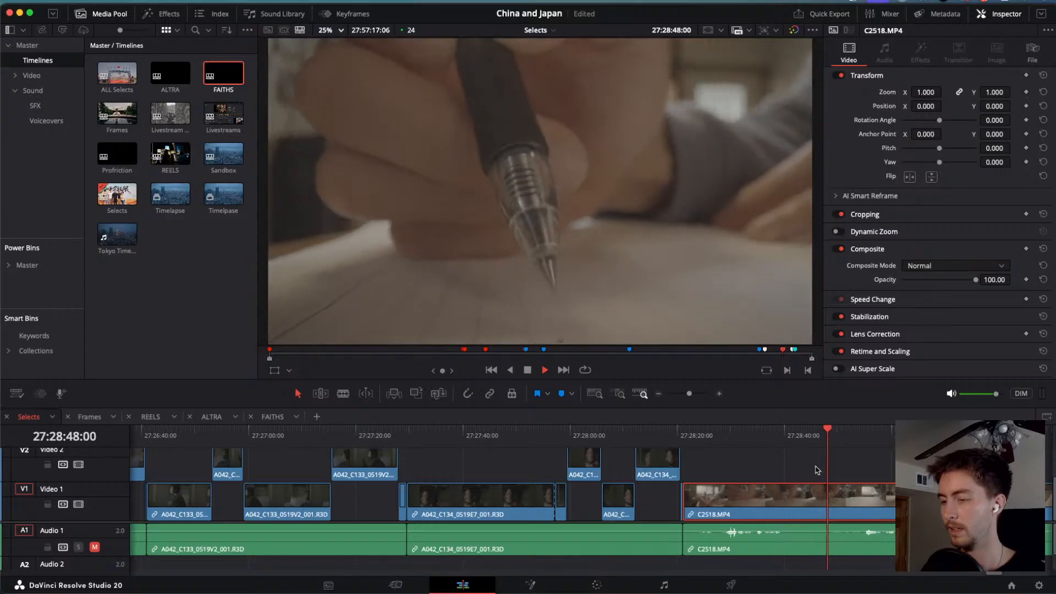
pyautogui.hscroll(3, 845, 444)
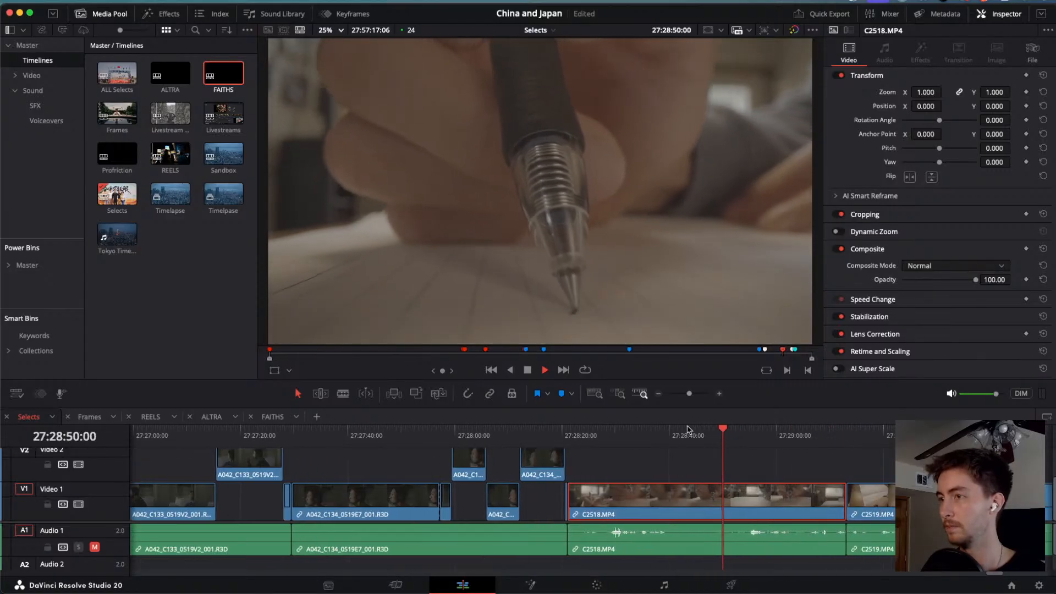
# Review the pen close-ups in C2519.MP4 up to about 27:31:17, then play in reverse and stop at 27:31:15:21.
pyautogui.moveTo(726, 433); pyautogui.dragTo(962, 443)
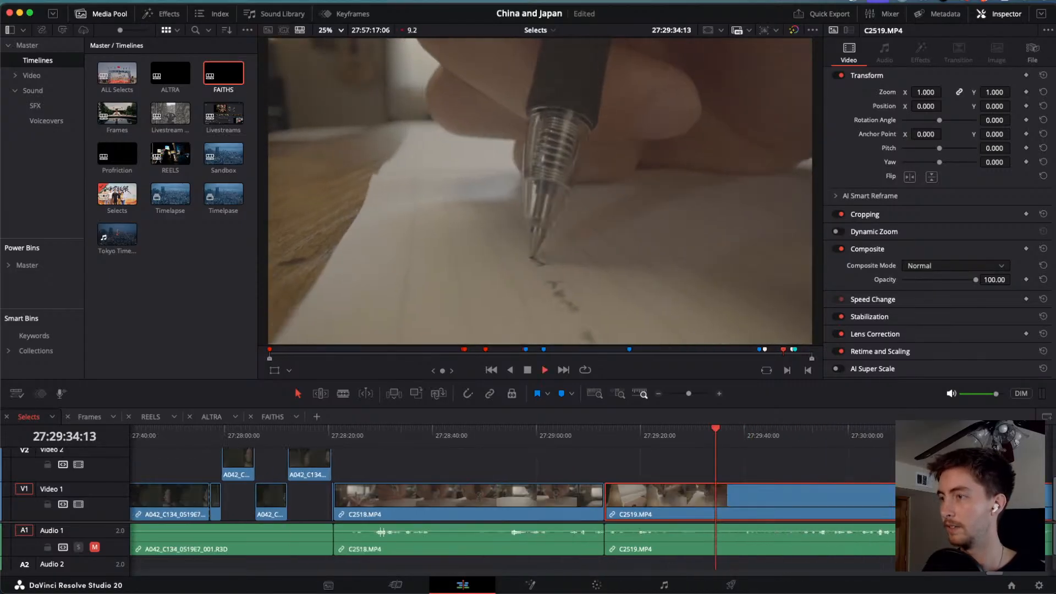
pyautogui.press('super+minus')
pyautogui.press('space')
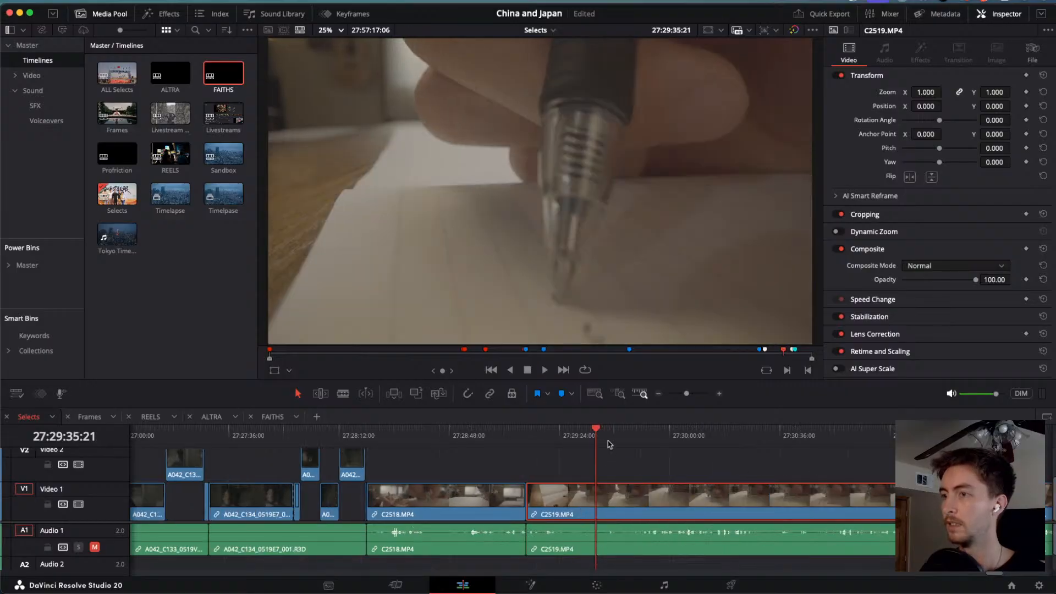
pyautogui.moveTo(598, 436); pyautogui.dragTo(748, 443)
pyautogui.press('space')
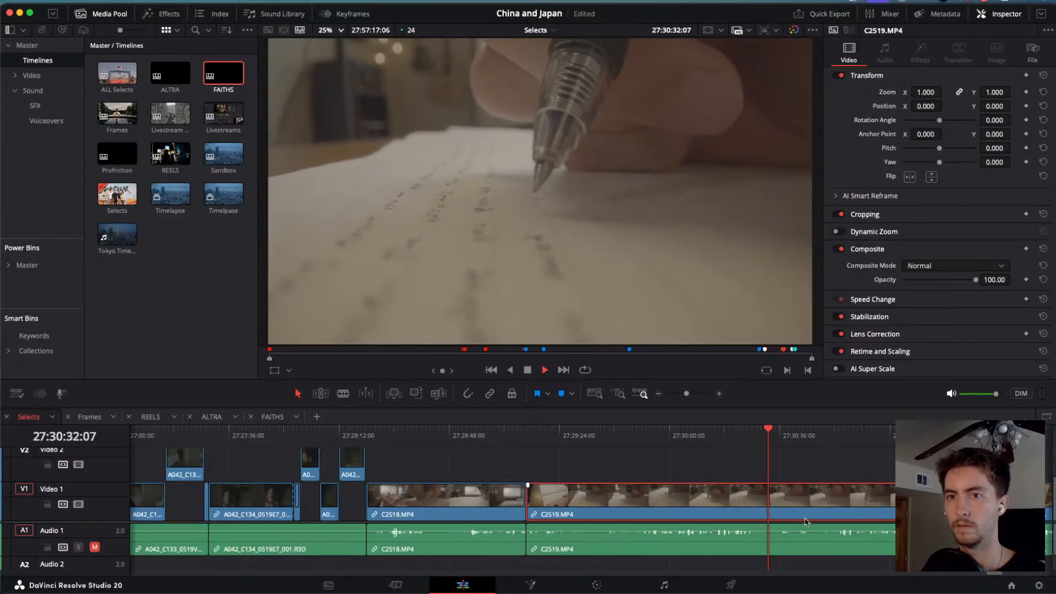
pyautogui.hscroll(5, 715, 506)
pyautogui.press('space')
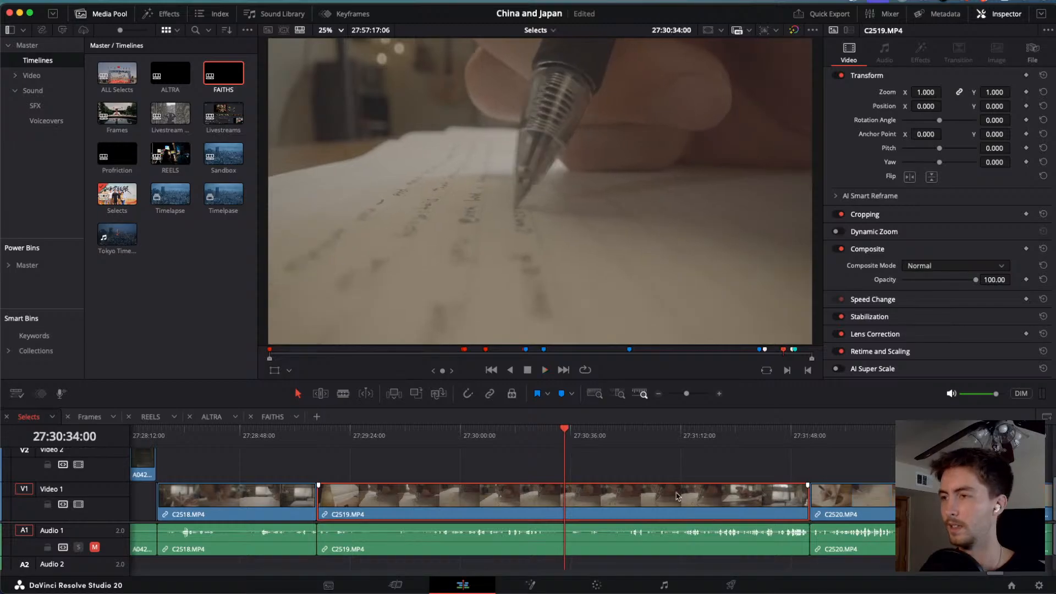
pyautogui.moveTo(563, 429); pyautogui.dragTo(690, 455)
pyautogui.press('space')
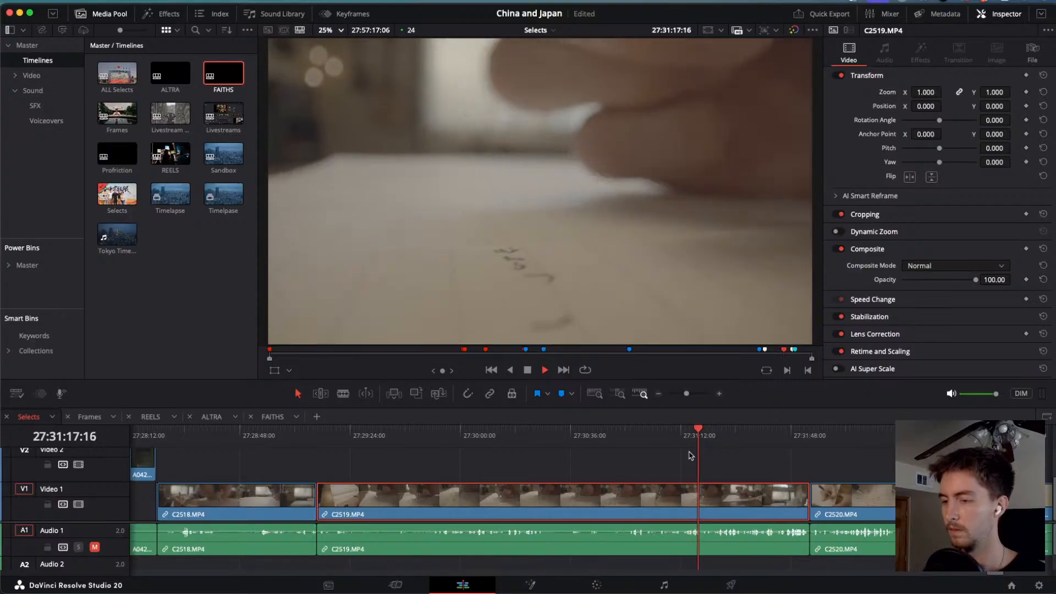
pyautogui.press('j')
pyautogui.press('j')
pyautogui.press('j')
pyautogui.press('k')
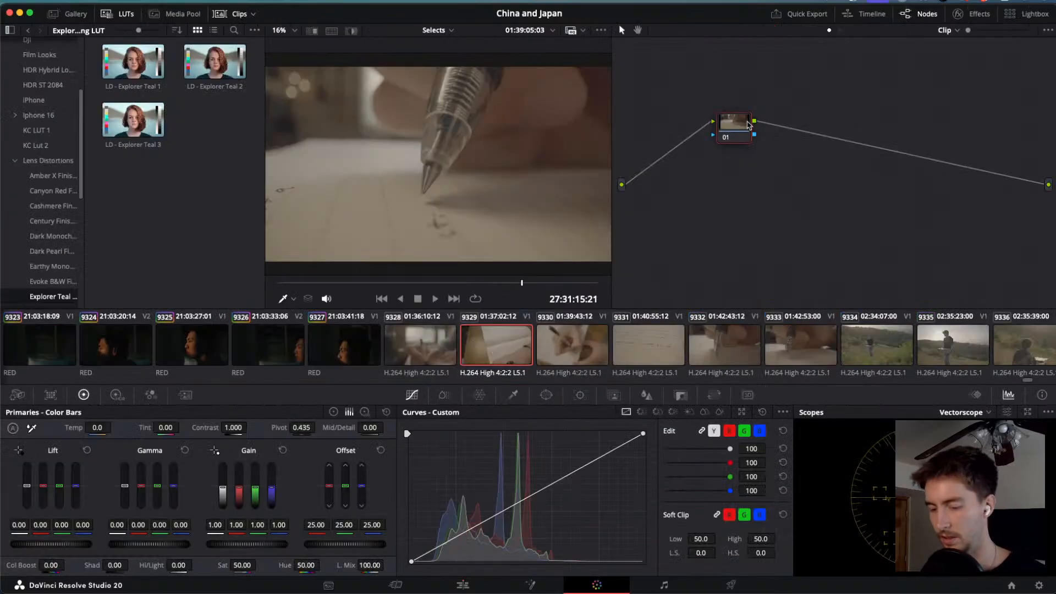
# Build a chain of five serial nodes on clip 9329 and open the search in the effects library.
pyautogui.hotkey('shift', 's')
pyautogui.hotkey('shift', 's')
pyautogui.moveTo(741, 126); pyautogui.dragTo(842, 188)
pyautogui.click(972, 13)
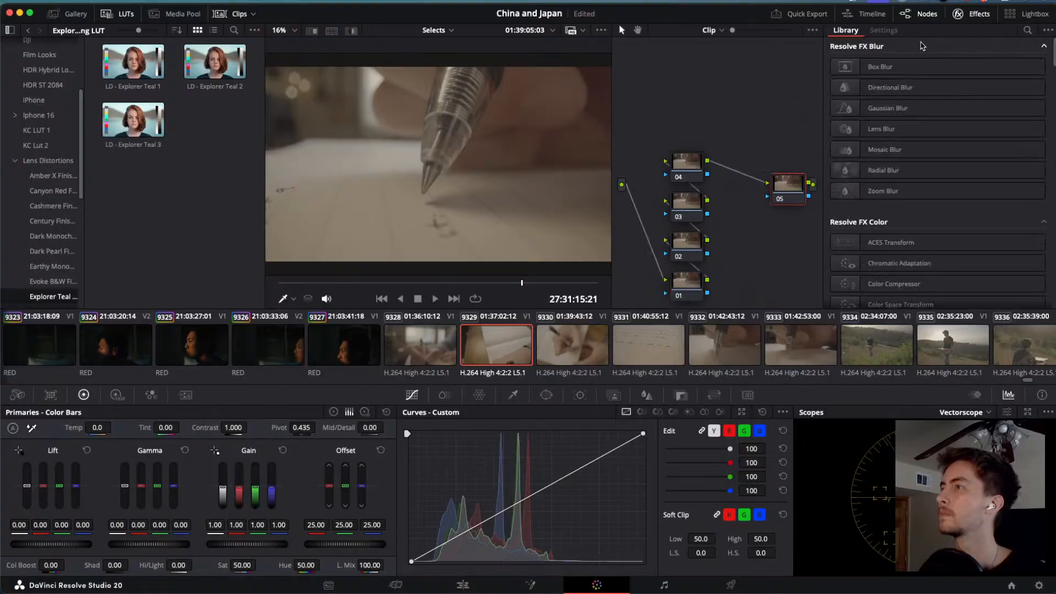
pyautogui.click(1026, 30)
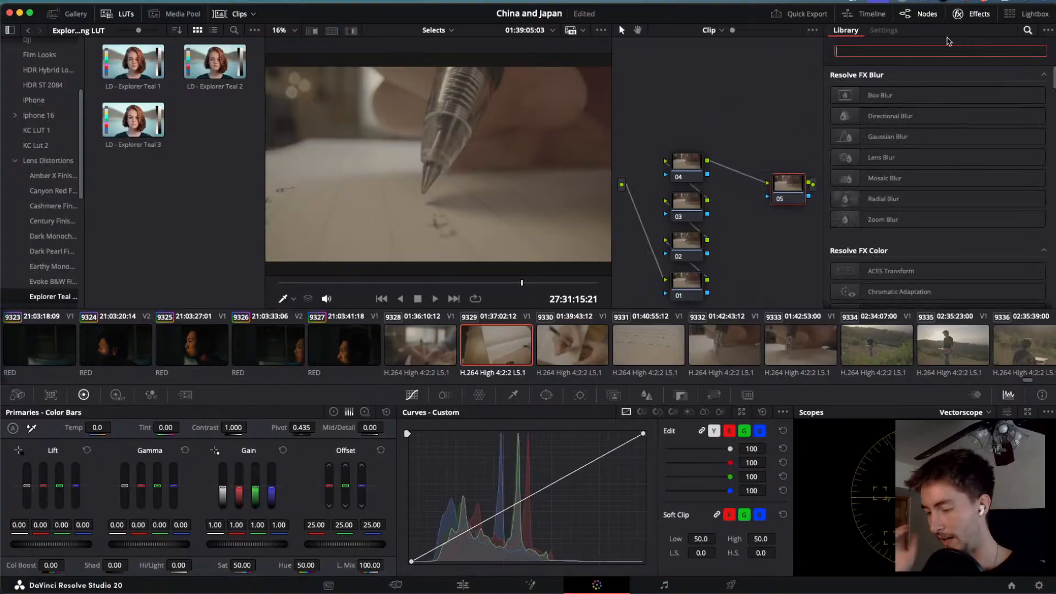
pyautogui.write('pro')
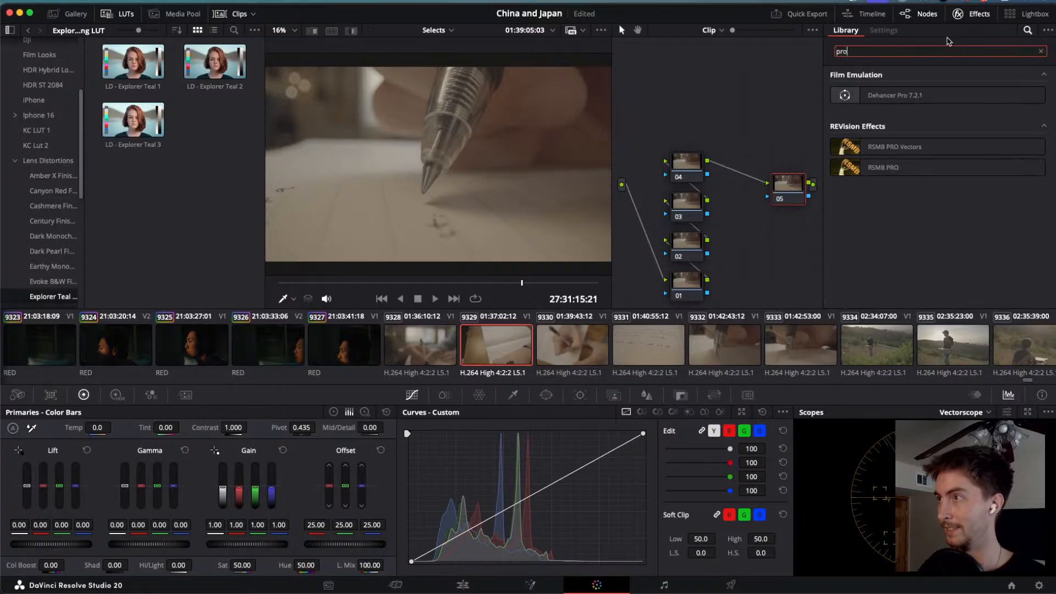
pyautogui.press('BackSpace')
pyautogui.press('BackSpace')
pyautogui.press('BackSpace')
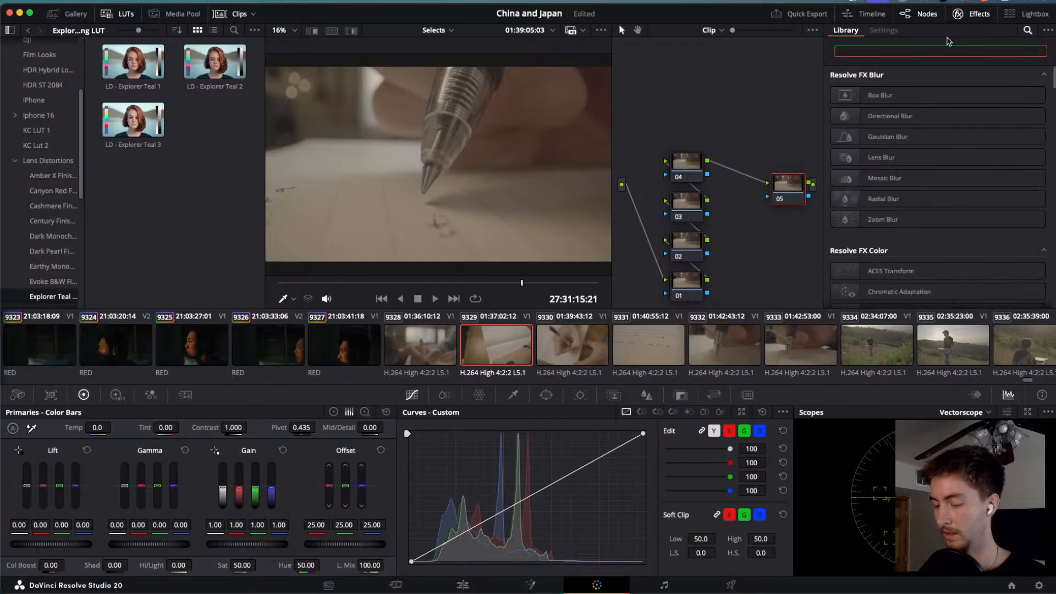
pyautogui.write('cst')
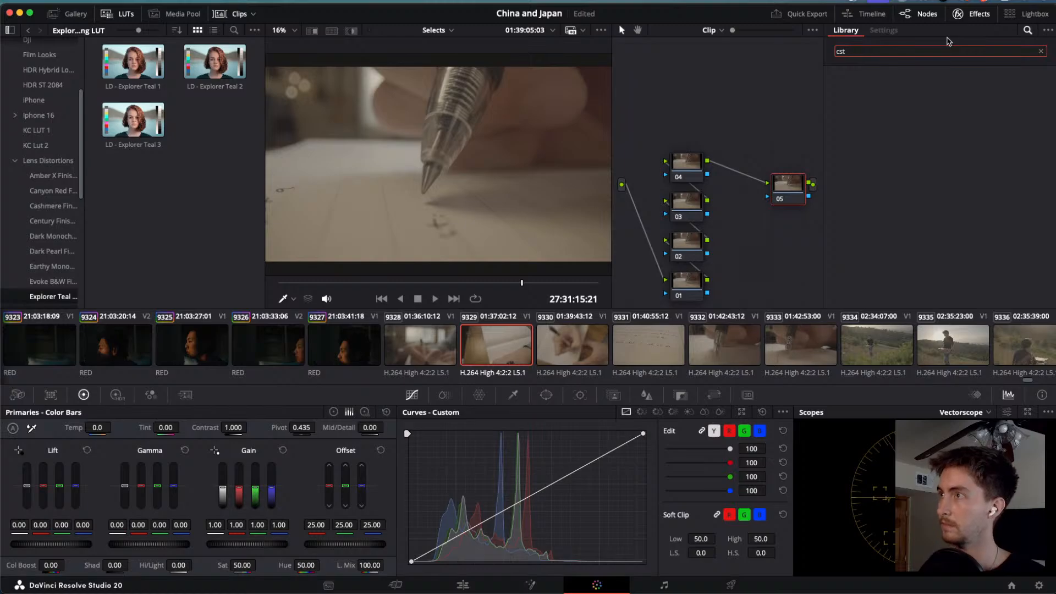
pyautogui.press('BackSpace')
pyautogui.press('BackSpace')
pyautogui.press('BackSpace')
# Apply Color Space Transform to node 05 with input color space Sony S-Gamut3.Cine and input gamma Sony S-Log3.
pyautogui.write('color sp')
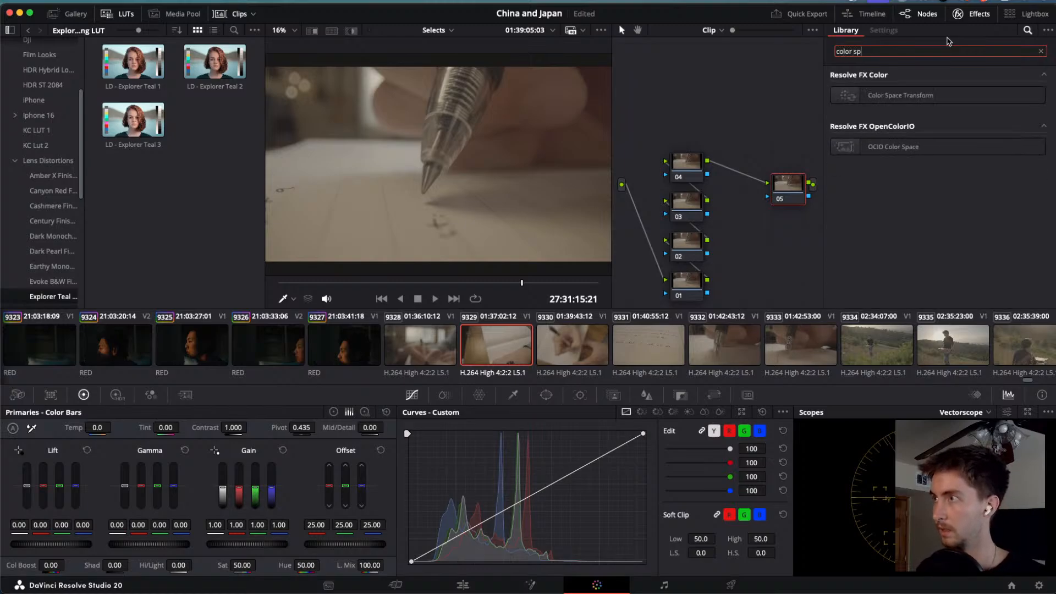
pyautogui.moveTo(880, 95); pyautogui.dragTo(758, 114)
pyautogui.click(938, 110)
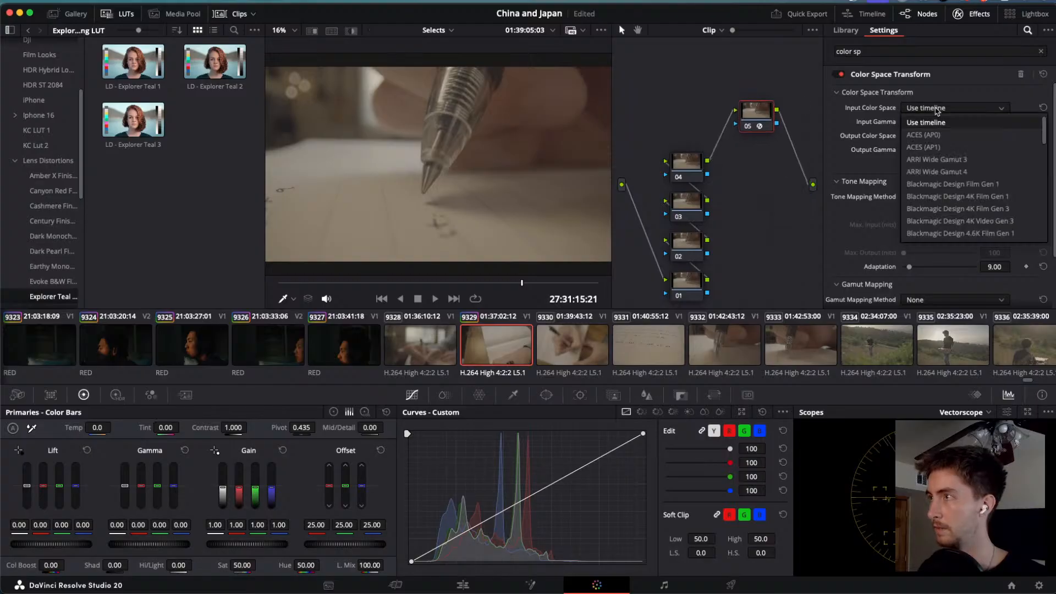
pyautogui.scroll(-10, 951, 215)
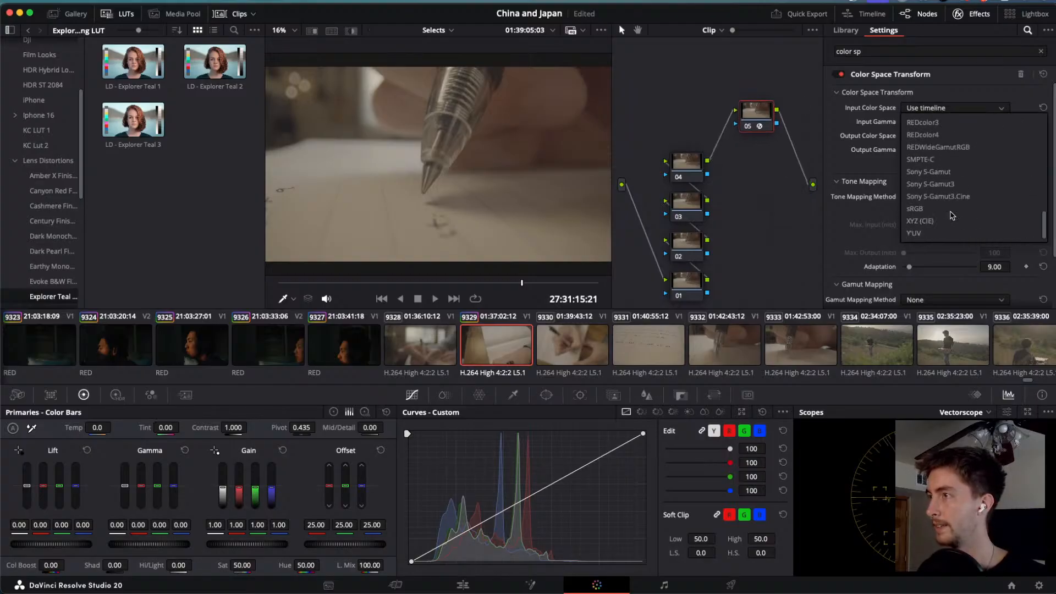
pyautogui.click(937, 196)
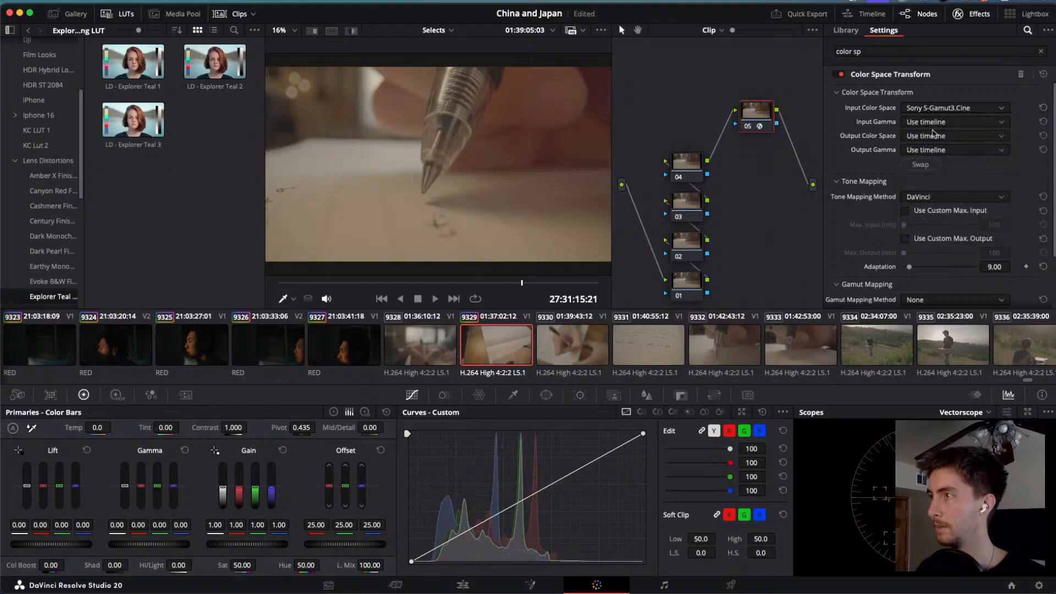
pyautogui.click(930, 123)
pyautogui.scroll(-15, 933, 188)
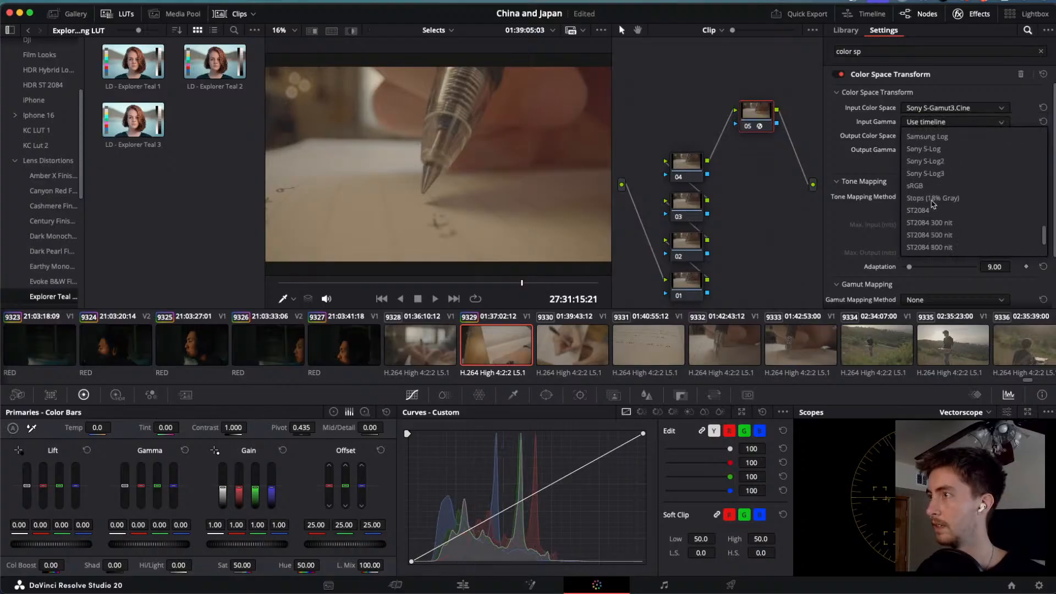
pyautogui.click(929, 174)
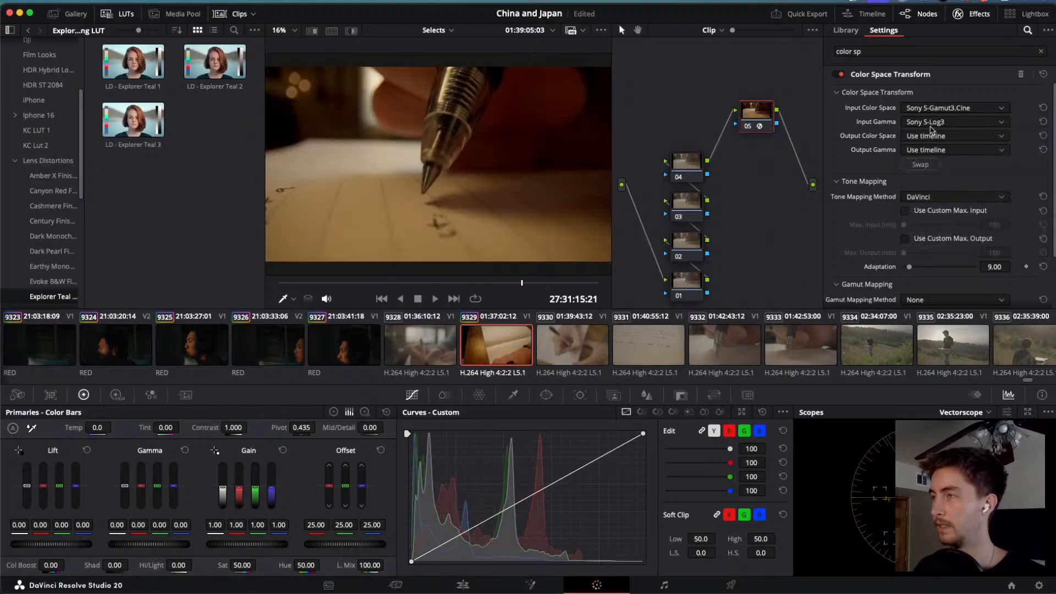
pyautogui.click(932, 123)
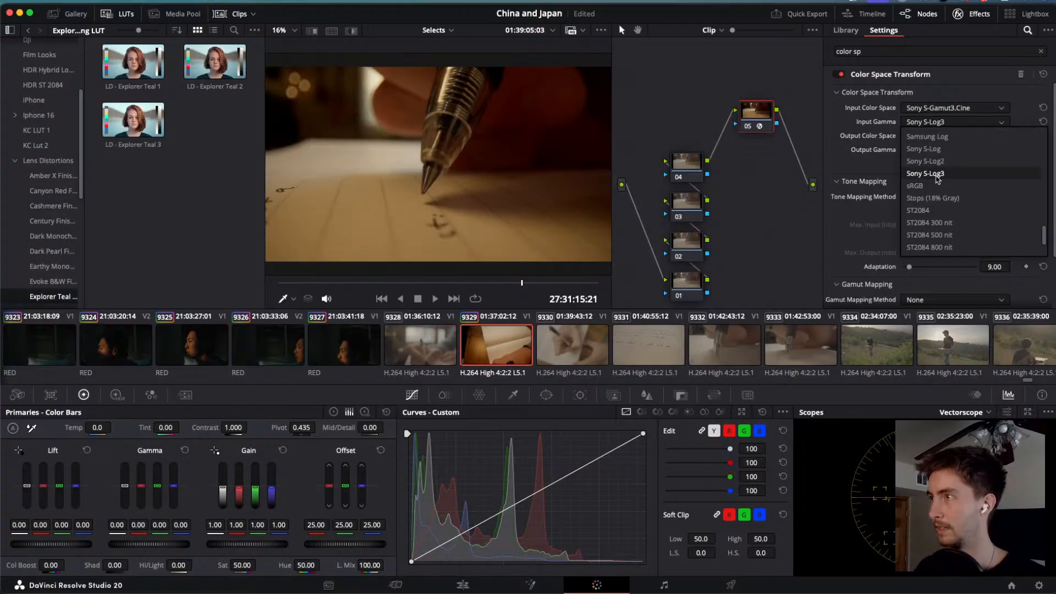
pyautogui.click(943, 175)
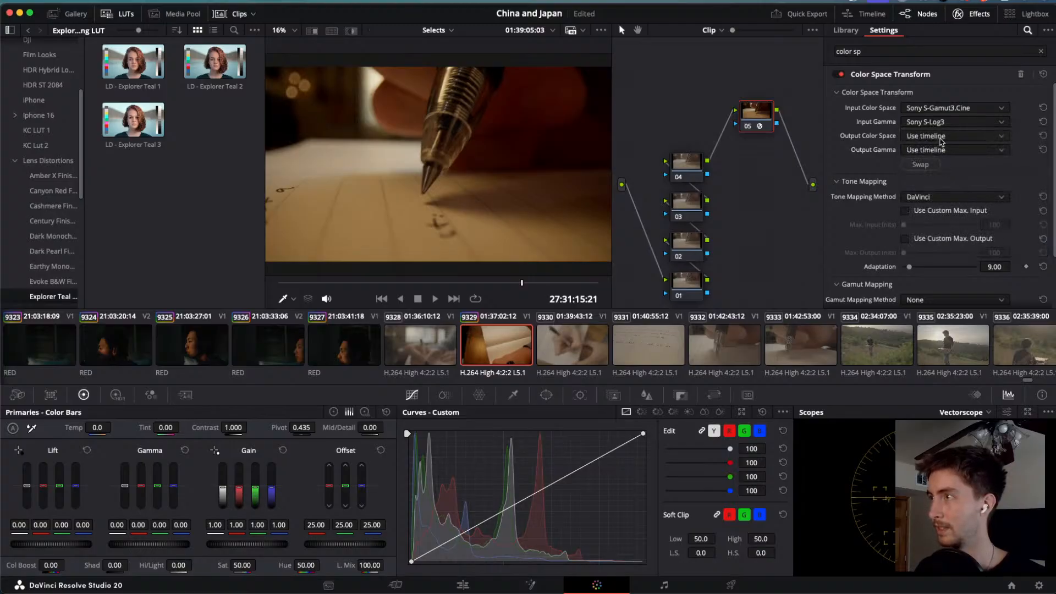
# Set the transform's output color space to Sony S-Gamut3.Cine and its output gamma to Gamma 2.4.
pyautogui.click(942, 137)
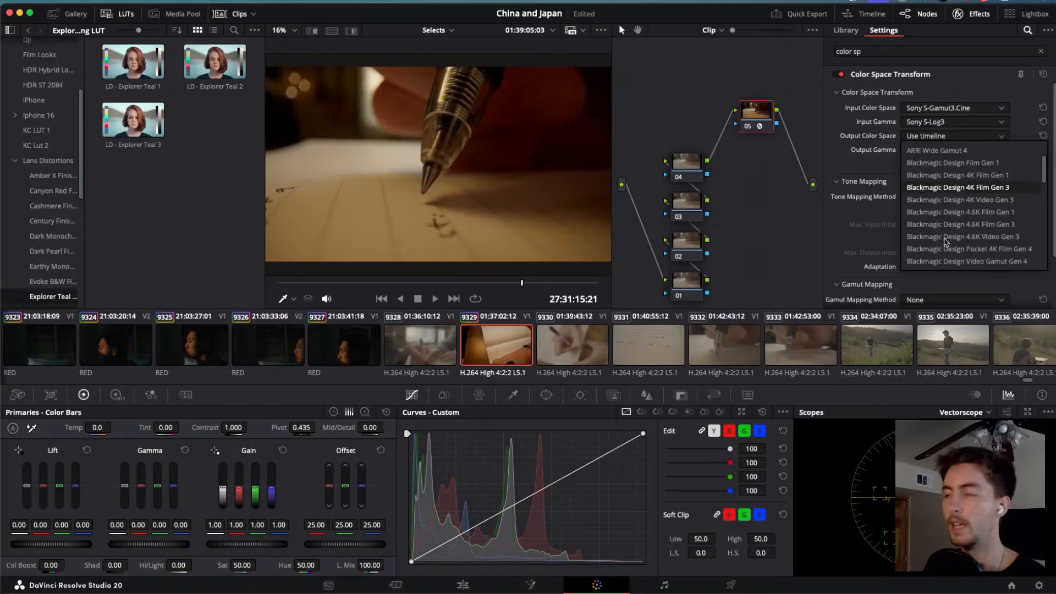
pyautogui.scroll(-5, 945, 242)
pyautogui.scroll(-3, 946, 242)
pyautogui.scroll(-3, 945, 242)
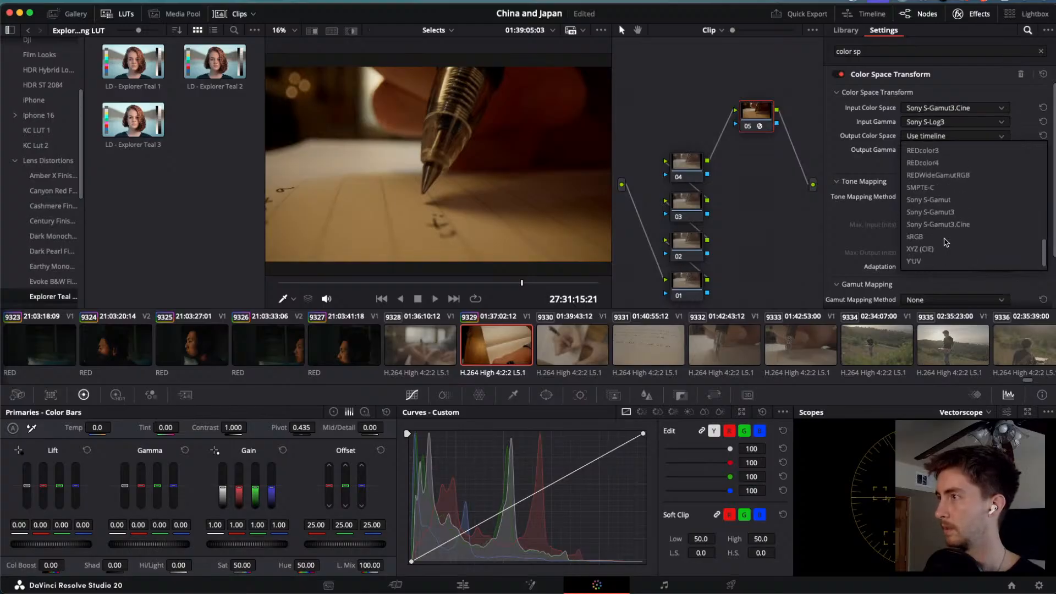
pyautogui.click(941, 226)
pyautogui.click(940, 148)
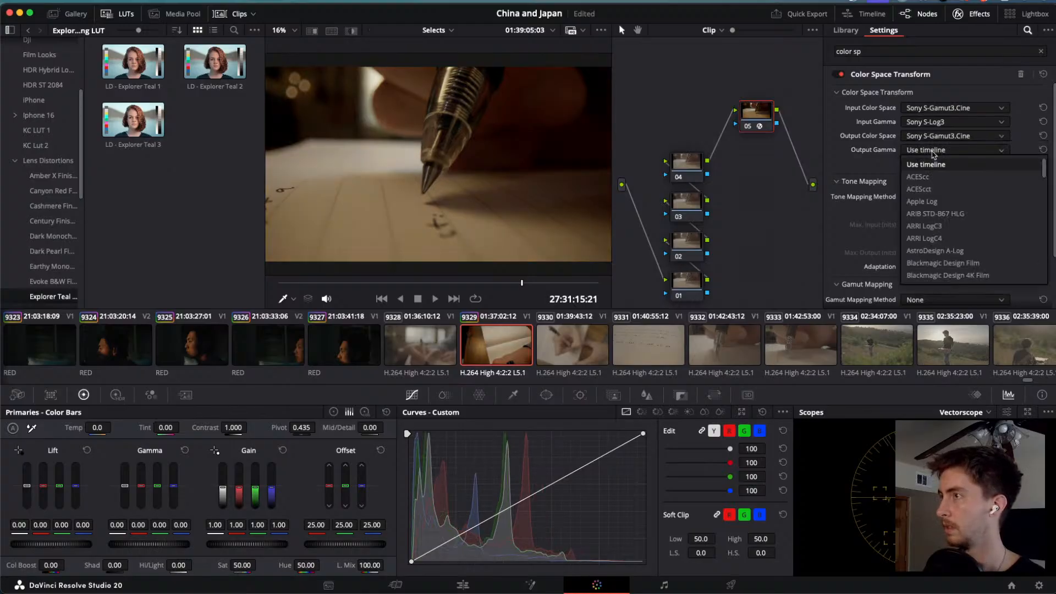
pyautogui.scroll(-5, 935, 231)
pyautogui.scroll(-3, 933, 235)
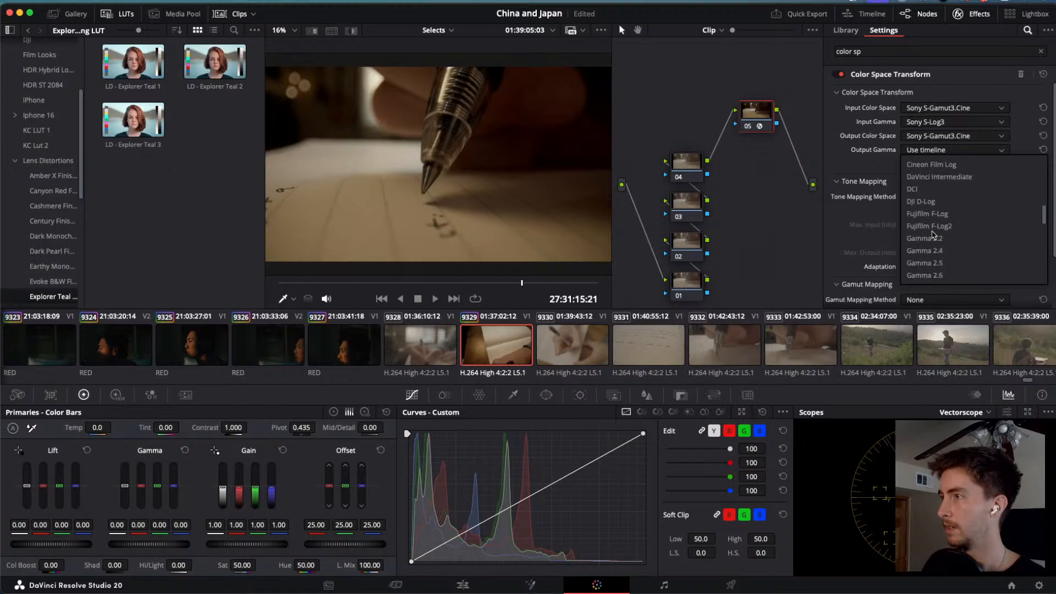
pyautogui.click(934, 235)
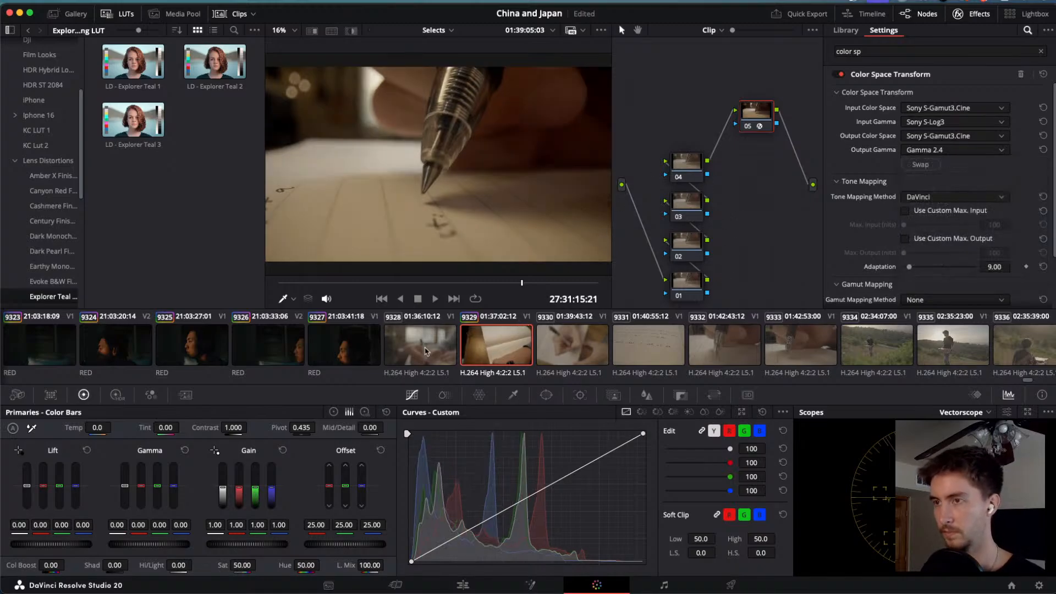
# Copy the grade from clip 9329 to clip 9328.
pyautogui.click(425, 350)
pyautogui.middleClick(493, 356)
# Apply the Color Space Transform grade to the H.264 clips 9330 through 9388.
pyautogui.click(572, 357)
pyautogui.hscroll(10, 572, 352)
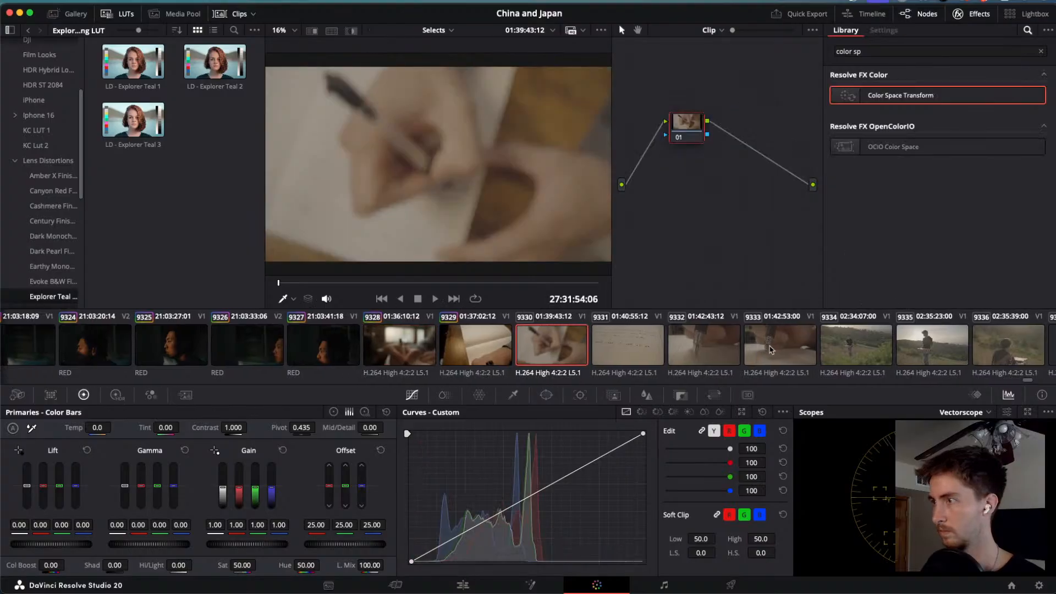
pyautogui.hscroll(15, 777, 349)
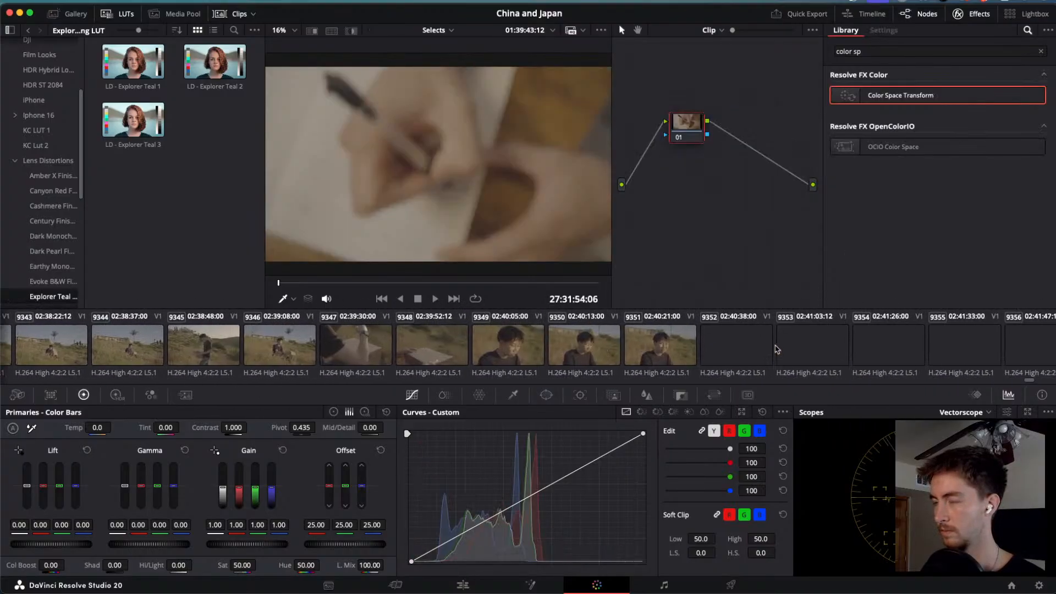
pyautogui.hscroll(15, 776, 349)
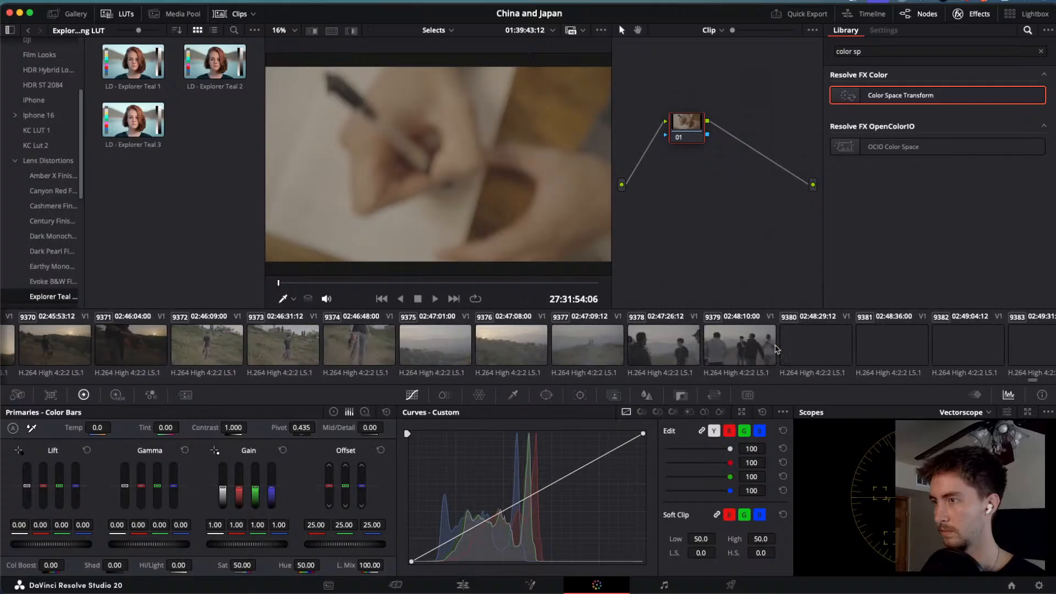
pyautogui.hscroll(-3, 777, 349)
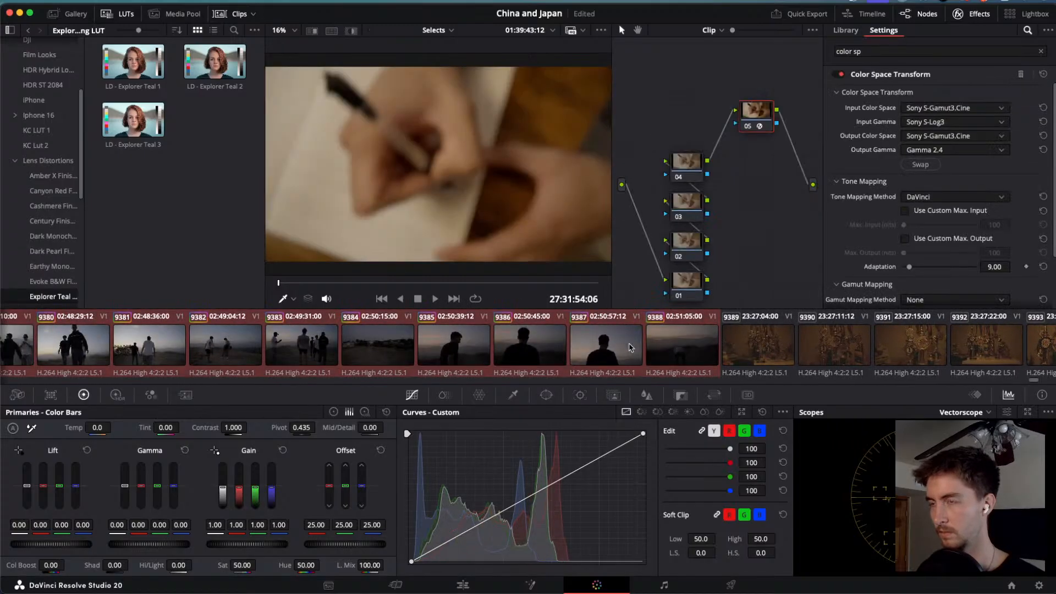
# Return to the Edit page and play the Selects timeline from early in clip C2518.MP4.
pyautogui.click(462, 584)
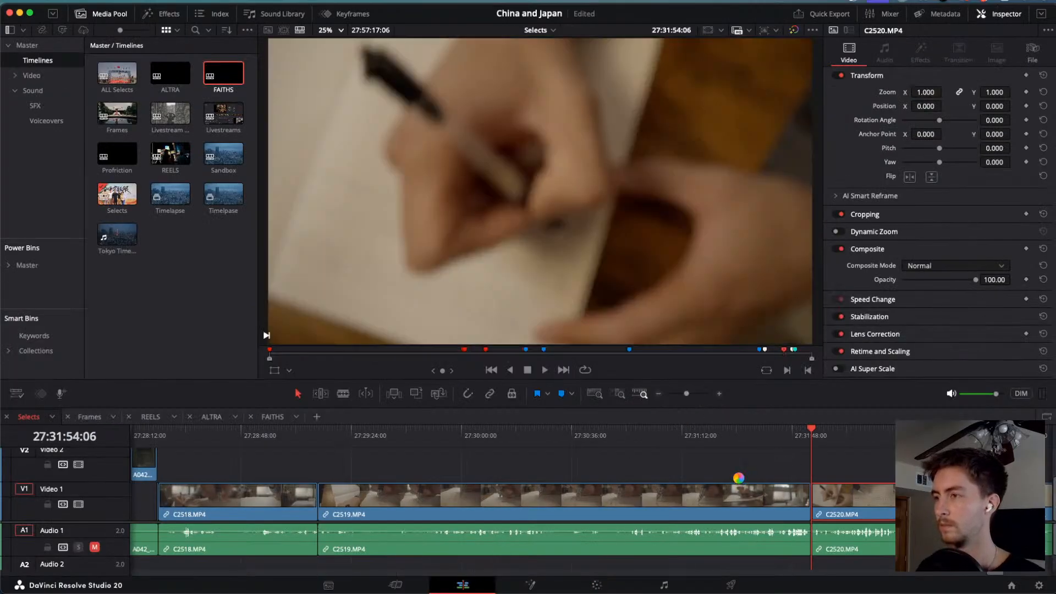
pyautogui.hscroll(4, 738, 479)
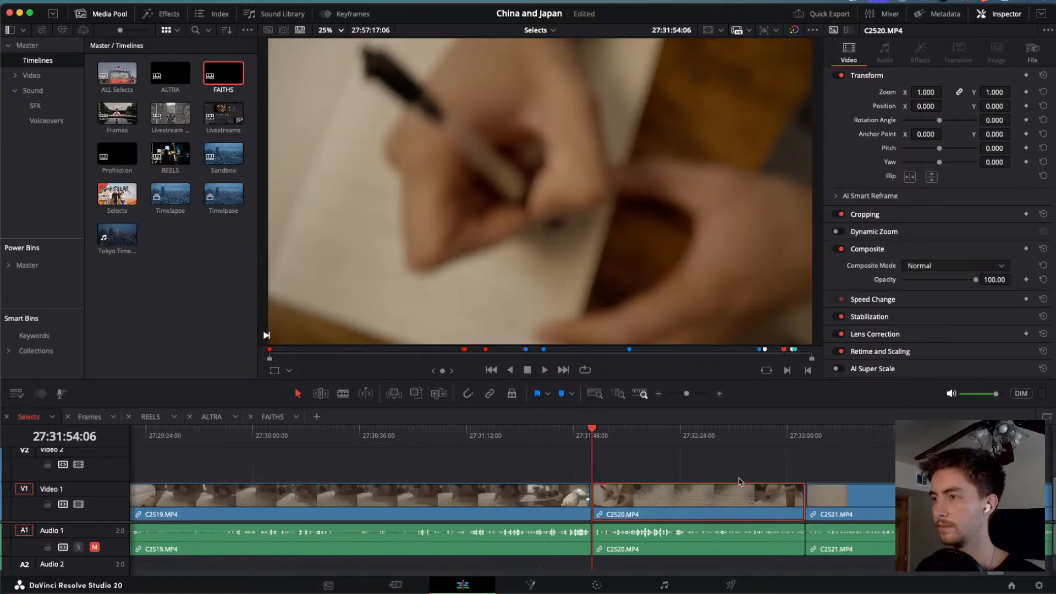
pyautogui.scroll(-2, 739, 479)
pyautogui.scroll(-6, 738, 482)
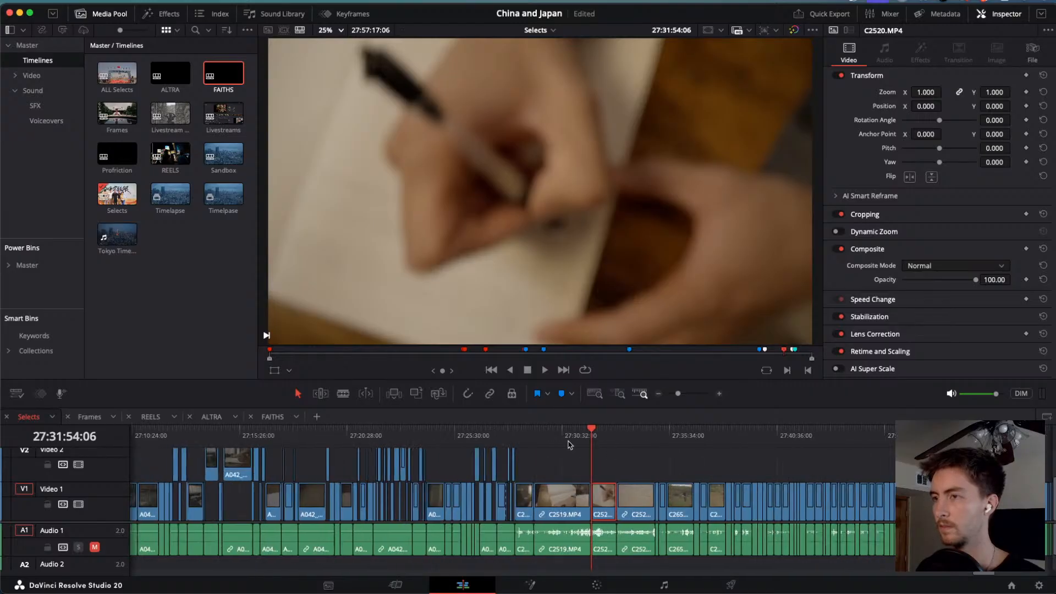
pyautogui.click(568, 435)
pyautogui.moveTo(569, 442); pyautogui.dragTo(534, 439)
pyautogui.press('space')
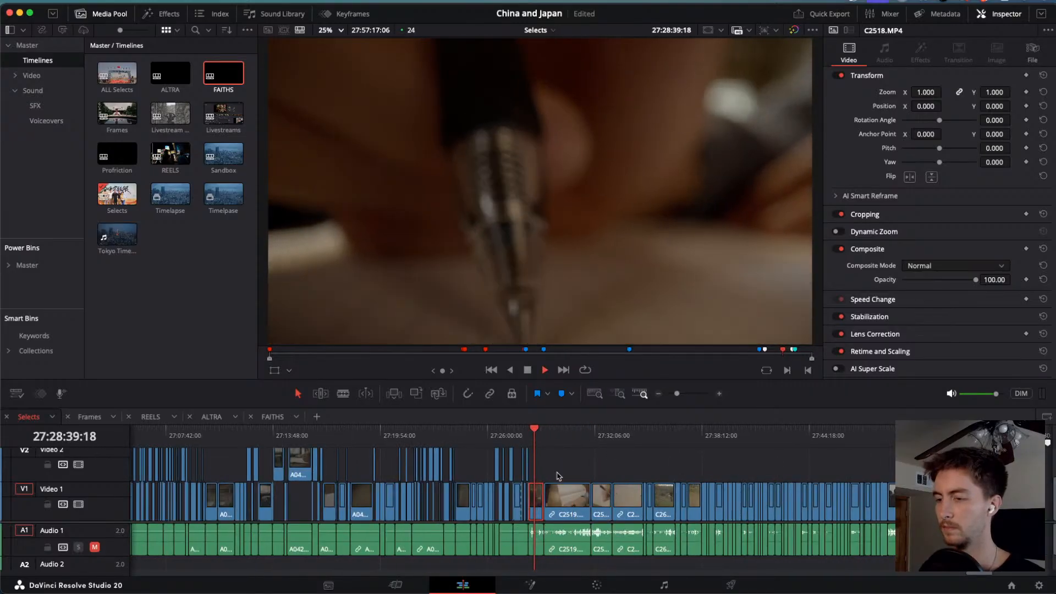
pyautogui.scroll(5, 553, 450)
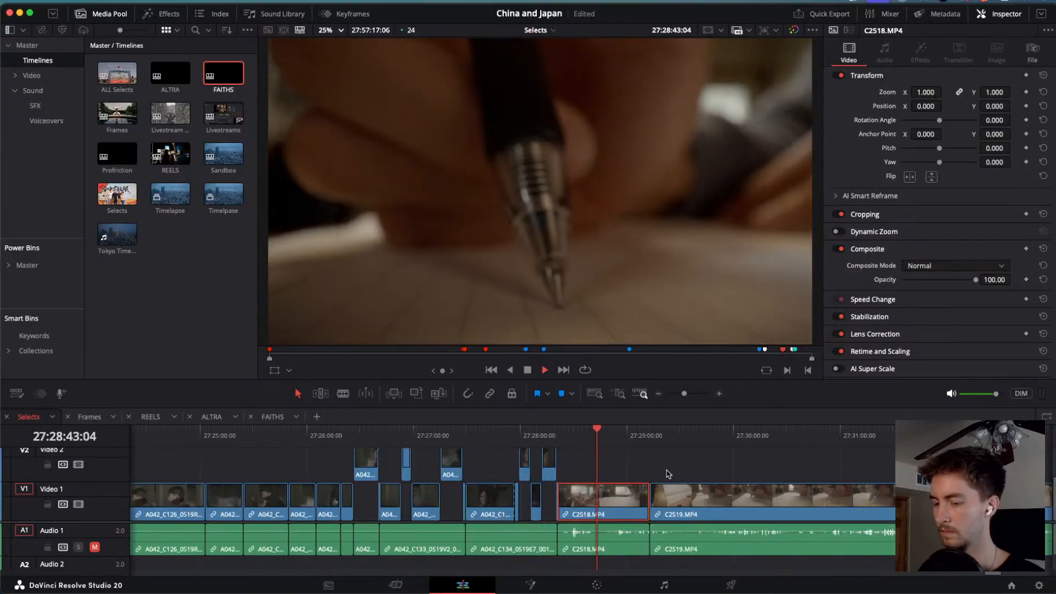
# Cut out a short pen-writing moment around 27:28:50 in C2518.MP4 and lift it to Video 2.
pyautogui.press('l')
pyautogui.press('l')
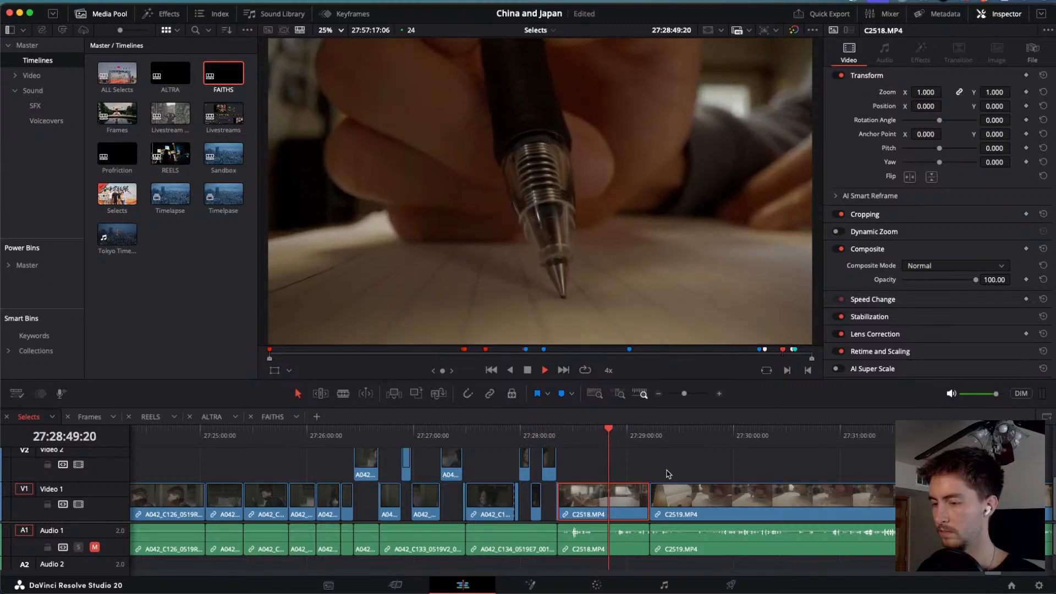
pyautogui.press('j')
pyautogui.press('j')
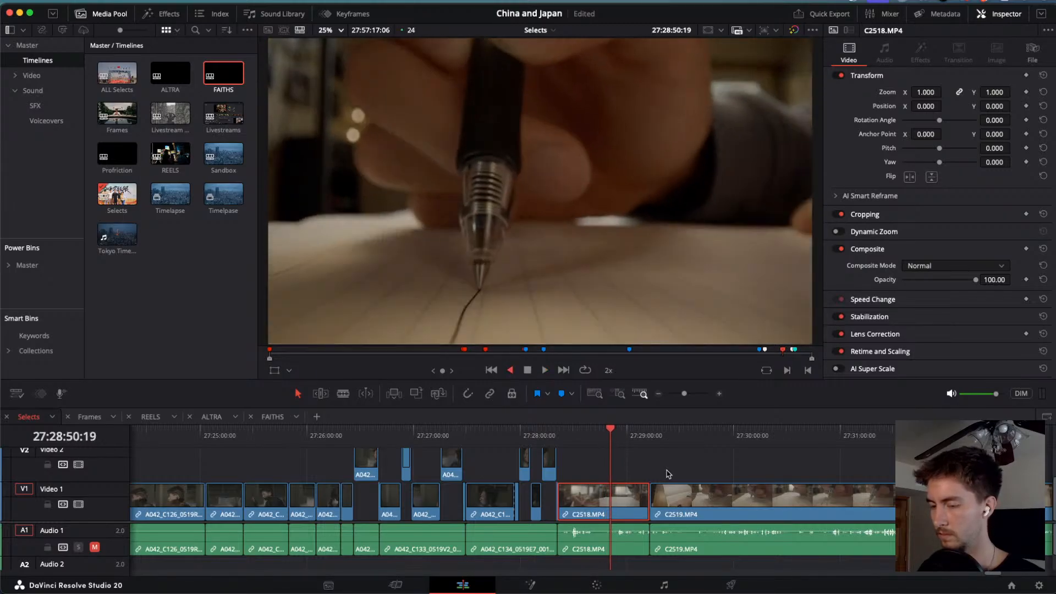
pyautogui.press('l')
pyautogui.press('j')
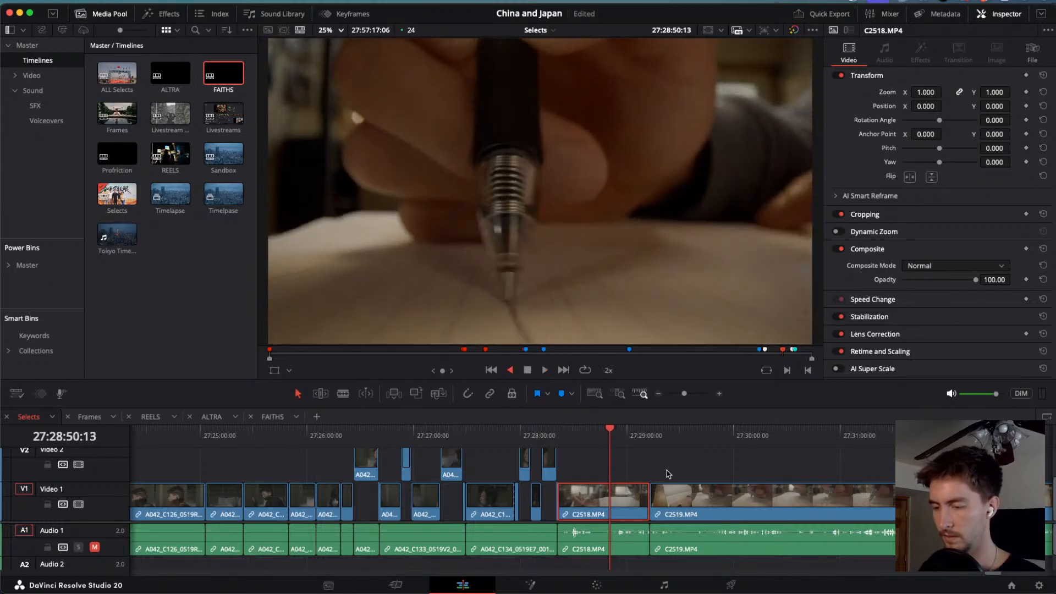
pyautogui.press('l')
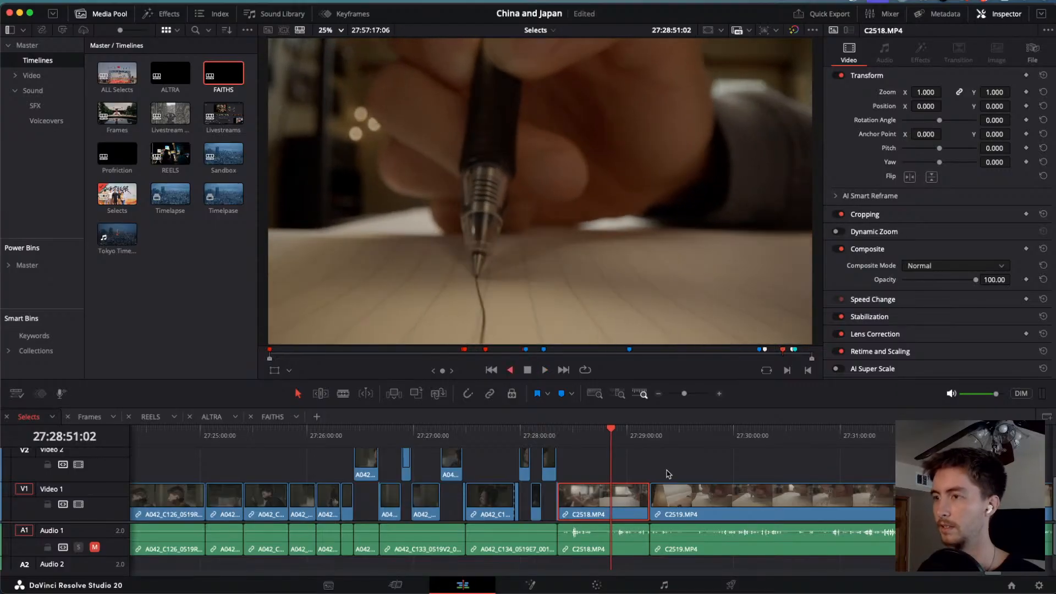
pyautogui.hotkey('ctrl', 'b')
pyautogui.press('l')
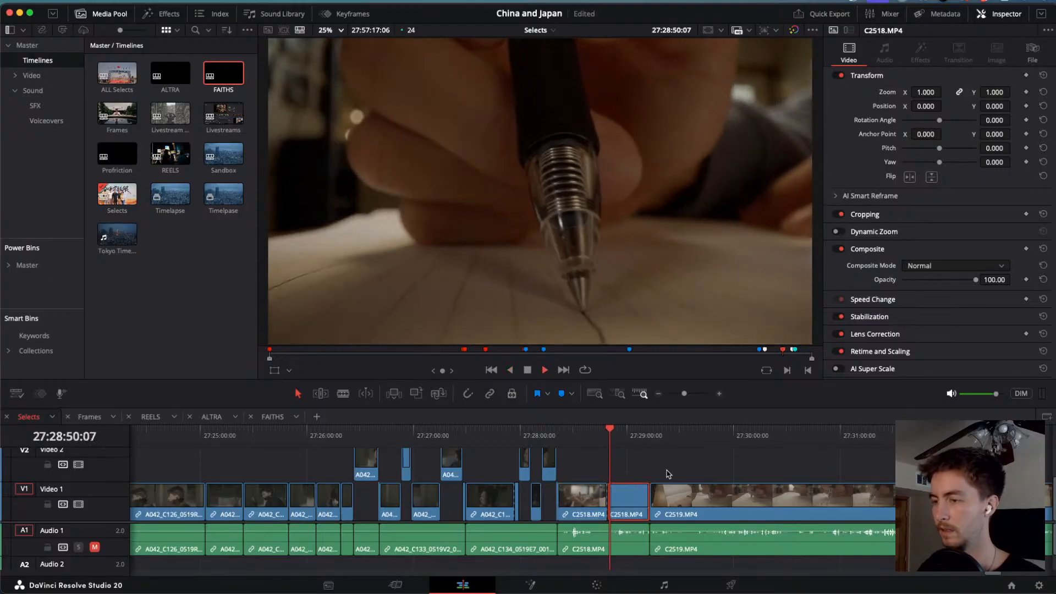
pyautogui.press('k')
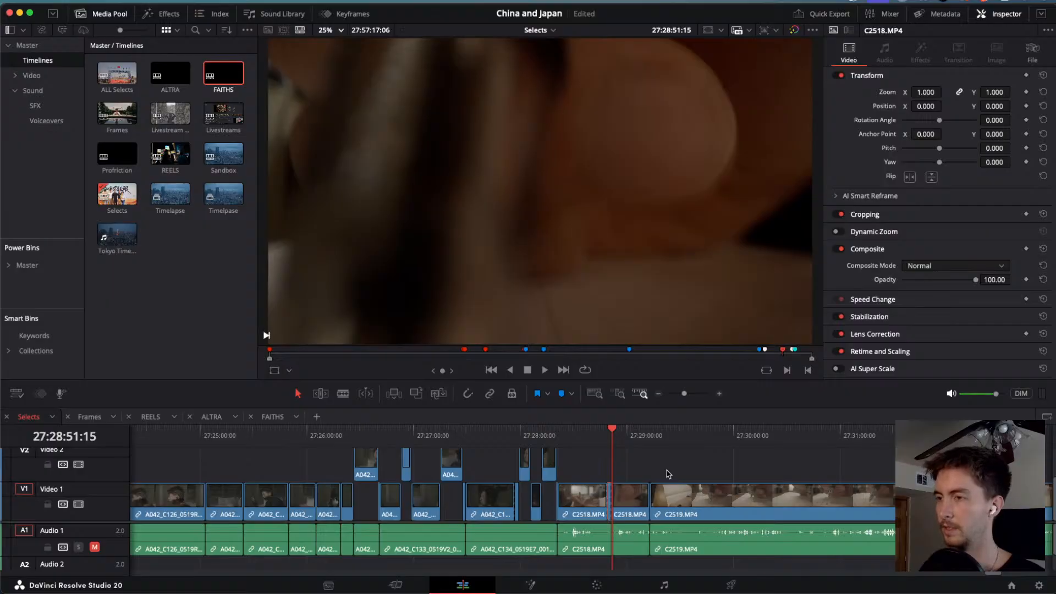
# Isolate a short writing moment around 27:31:11 in C2519.MP4 and lift it to Video 2.
pyautogui.moveTo(618, 438); pyautogui.dragTo(691, 443)
pyautogui.press('l')
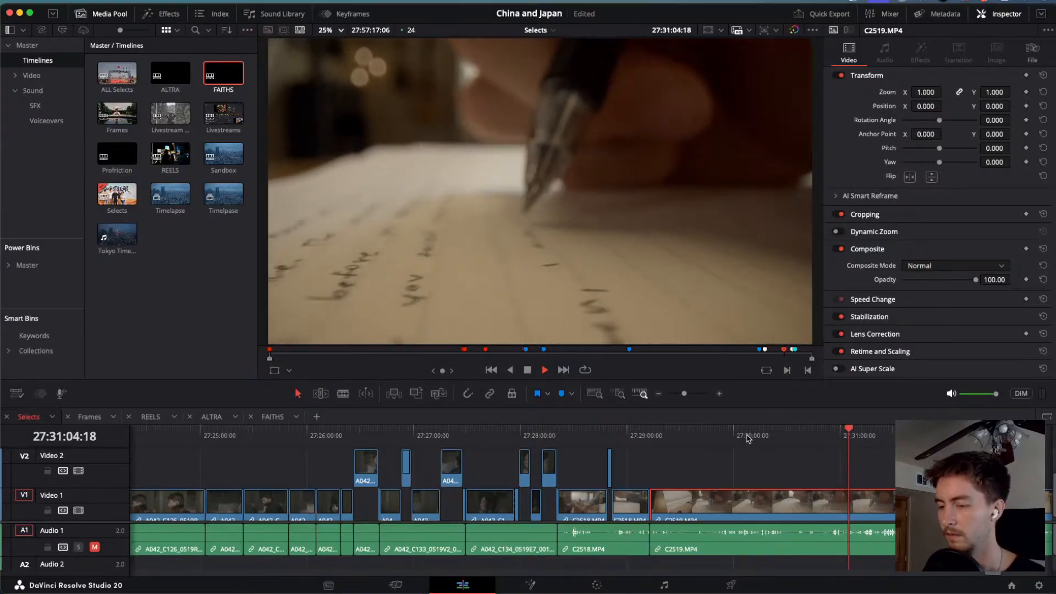
pyautogui.press('l')
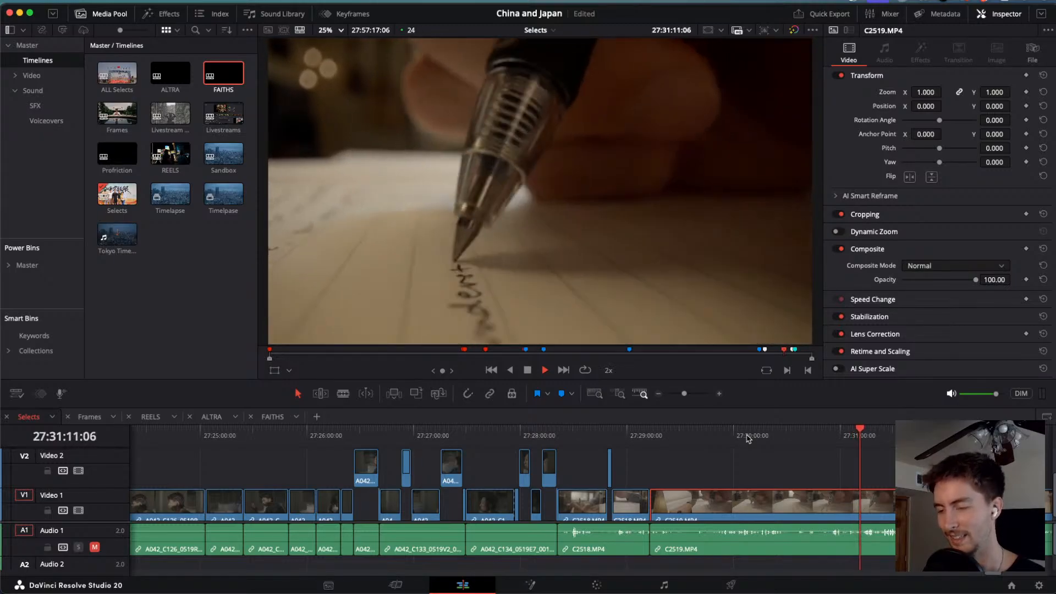
pyautogui.press('j')
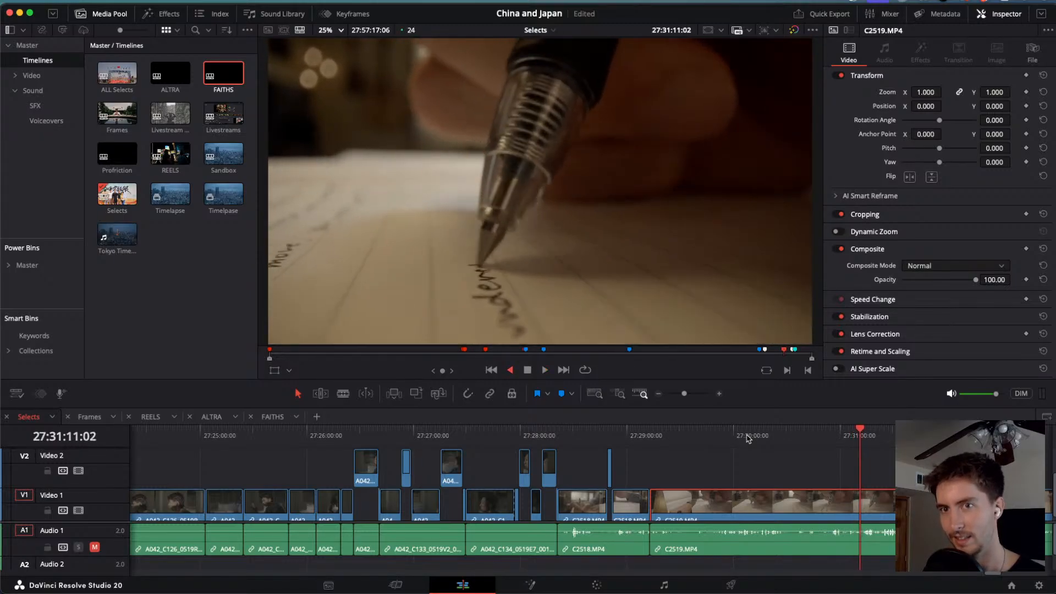
pyautogui.press('l')
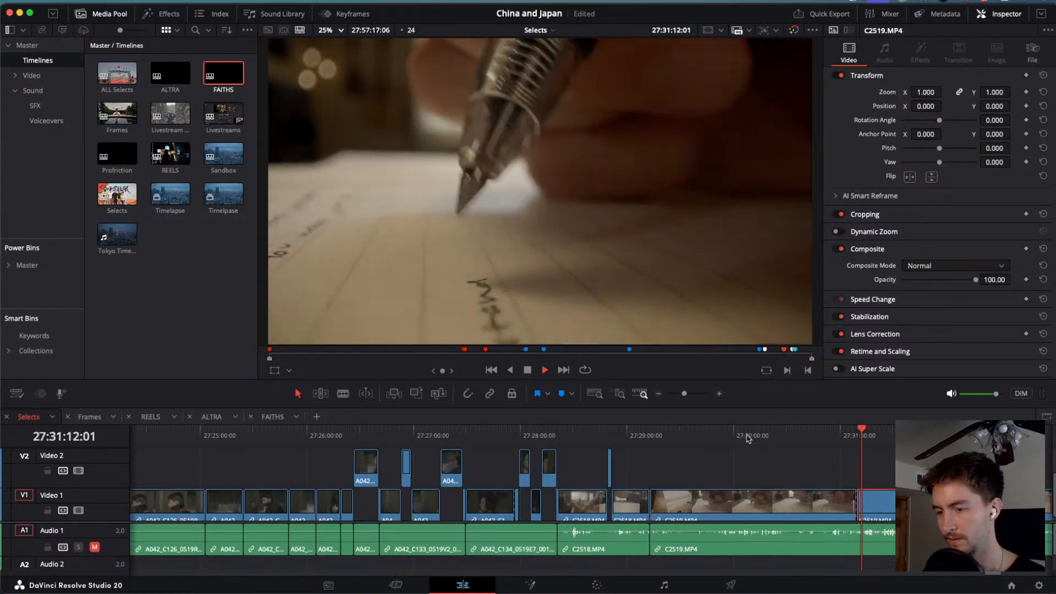
pyautogui.press('k')
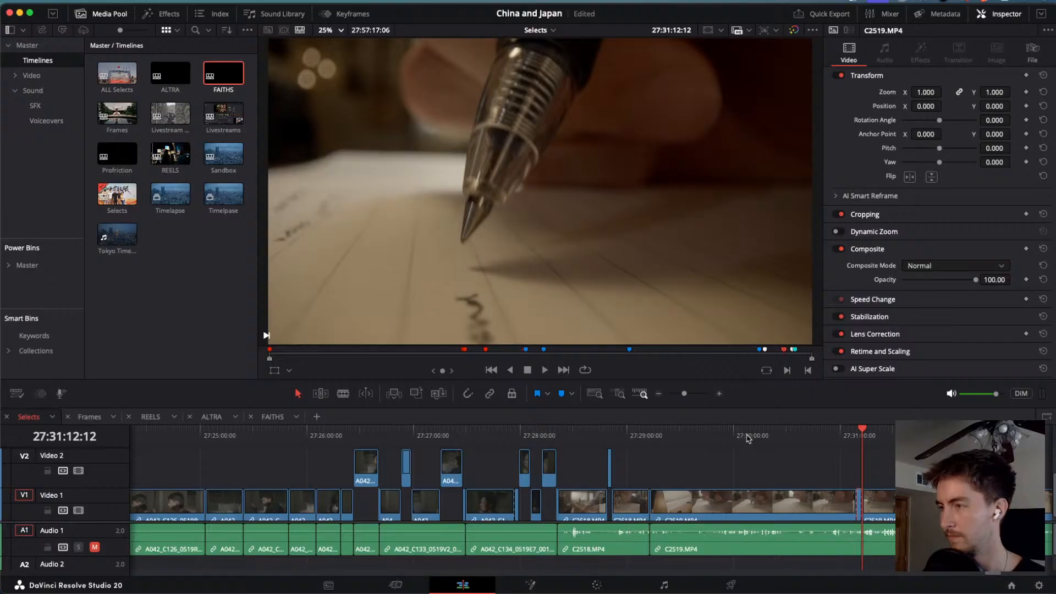
# Cut out another short writing moment around 27:31:14 in C2519.MP4 and lift it to Video 2.
pyautogui.press('l')
pyautogui.press('l')
pyautogui.press('l')
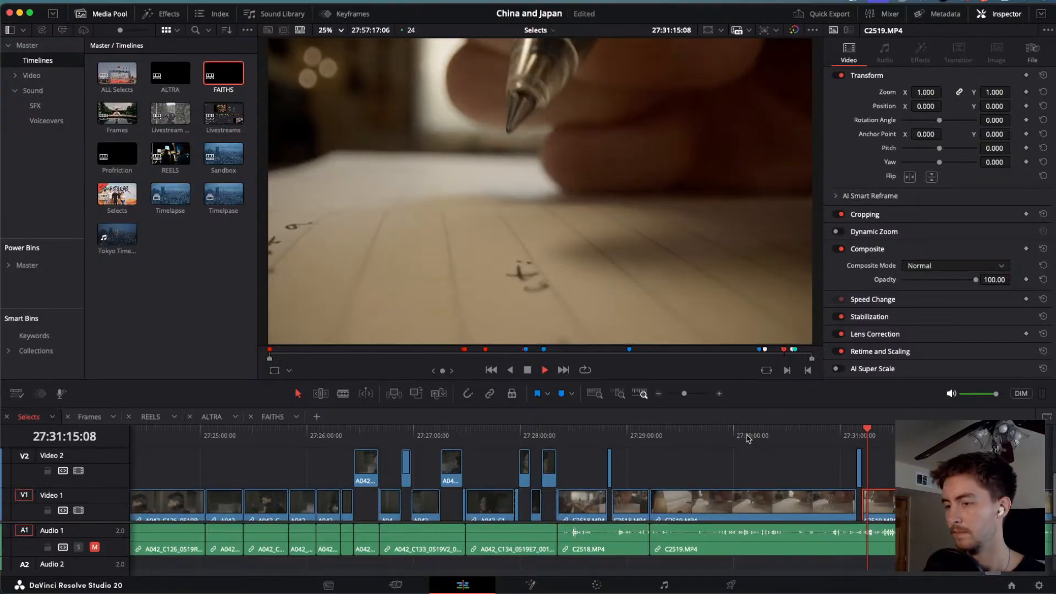
pyautogui.press('j')
pyautogui.press('j')
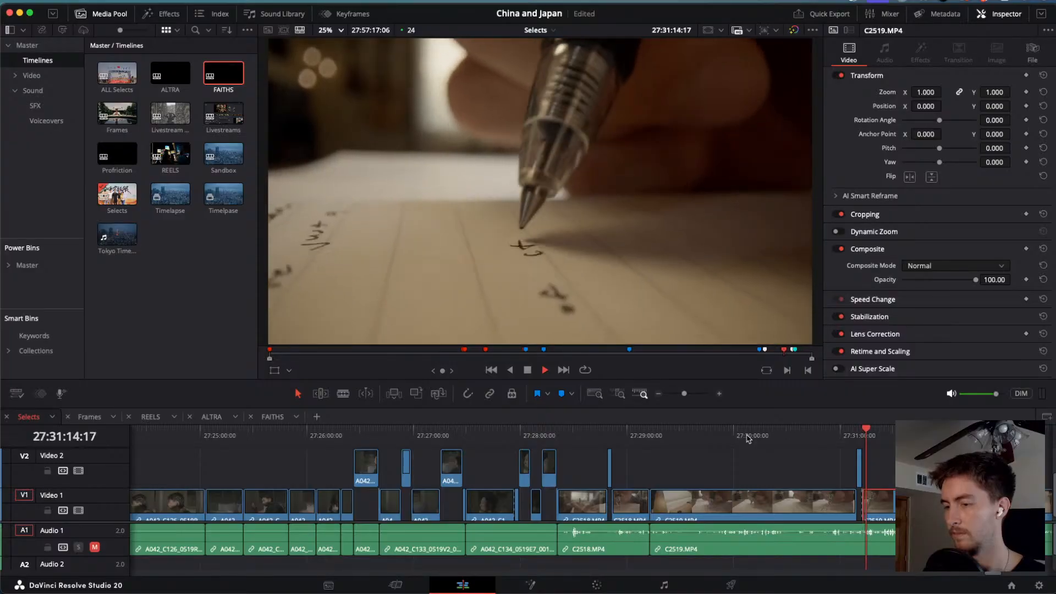
pyautogui.press('k')
pyautogui.press('l')
pyautogui.press('l')
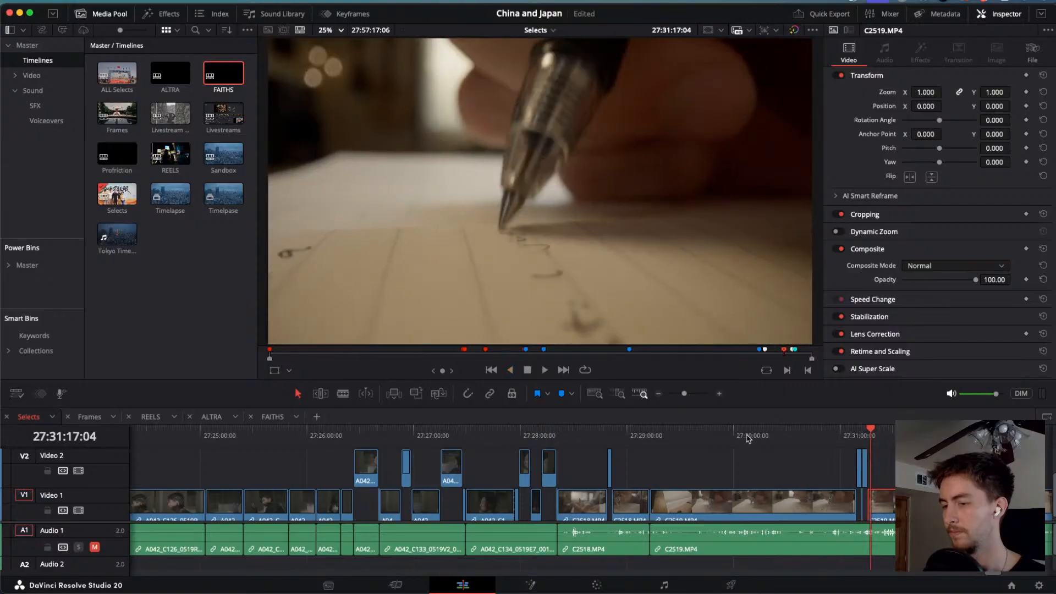
# Review the rest of C2519.MP4 and lift the writing section from about 27:31:41 to 27:31:49 to Video 2.
pyautogui.press('l')
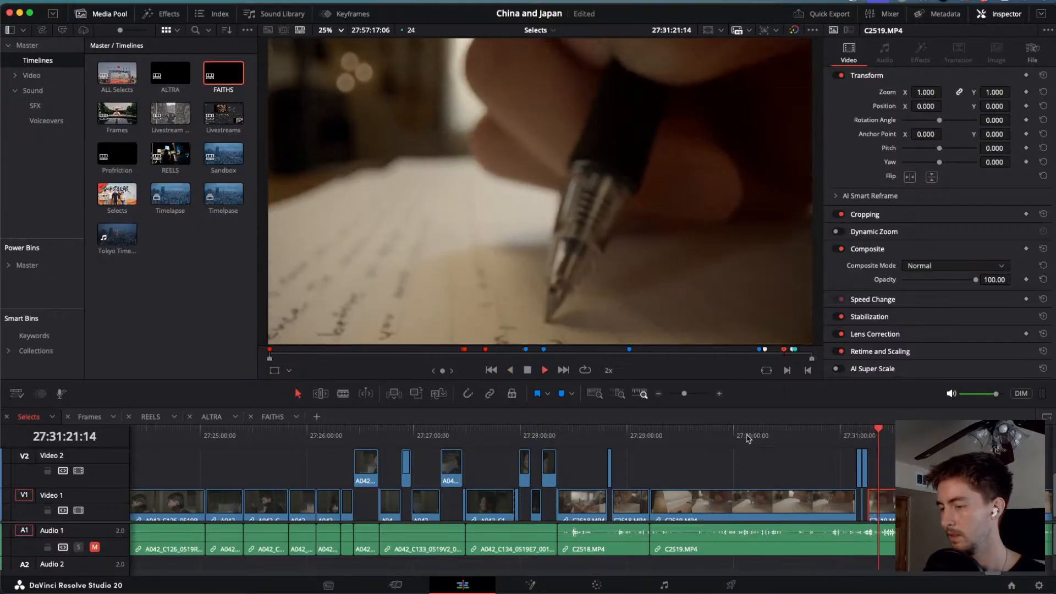
pyautogui.press('k')
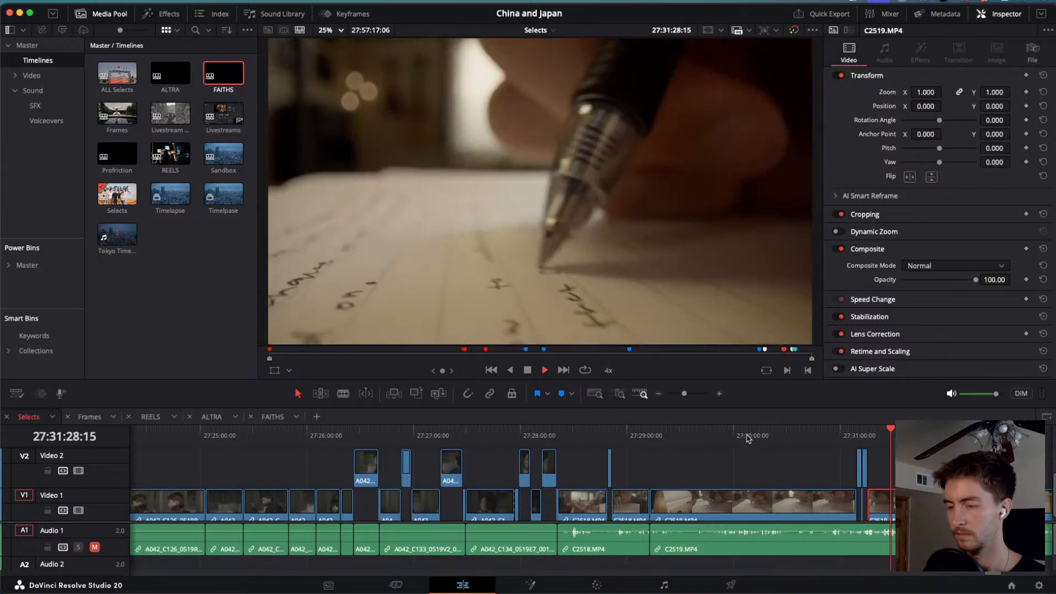
pyautogui.press('l')
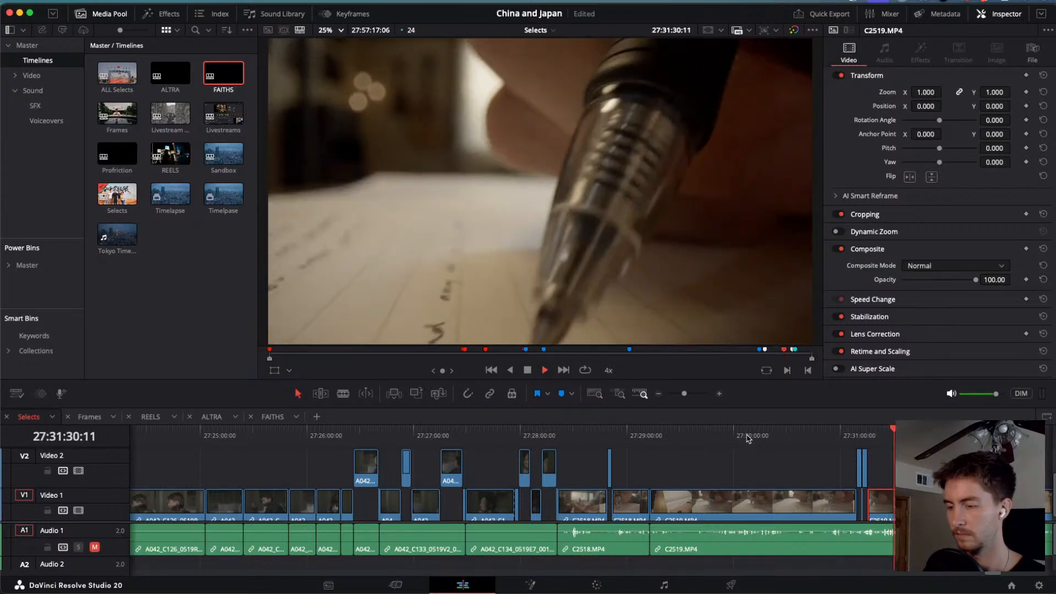
pyautogui.press('space')
pyautogui.press('space')
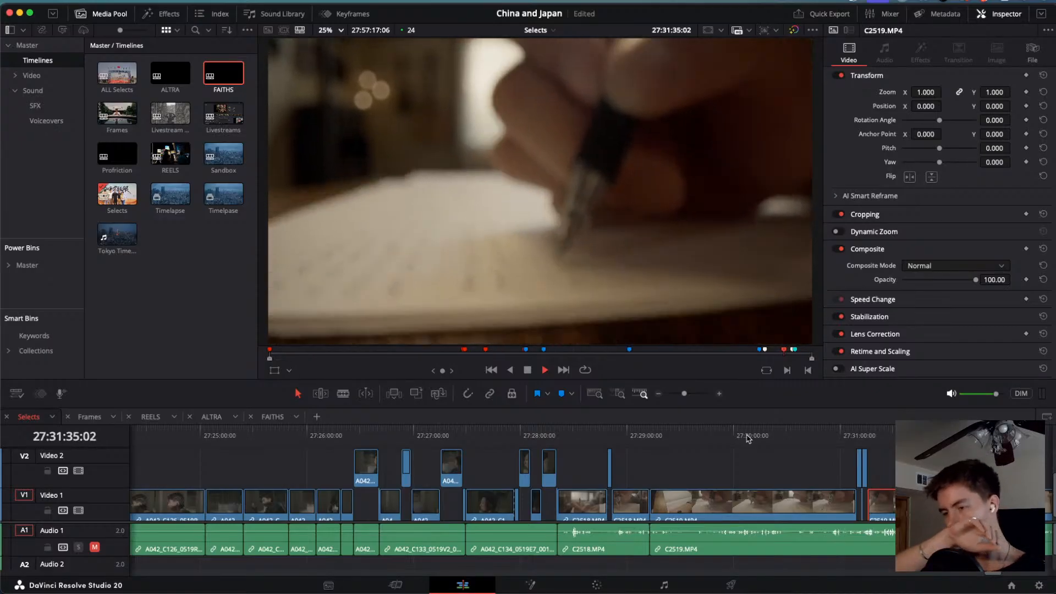
pyautogui.press('l')
pyautogui.press('l')
pyautogui.press('space')
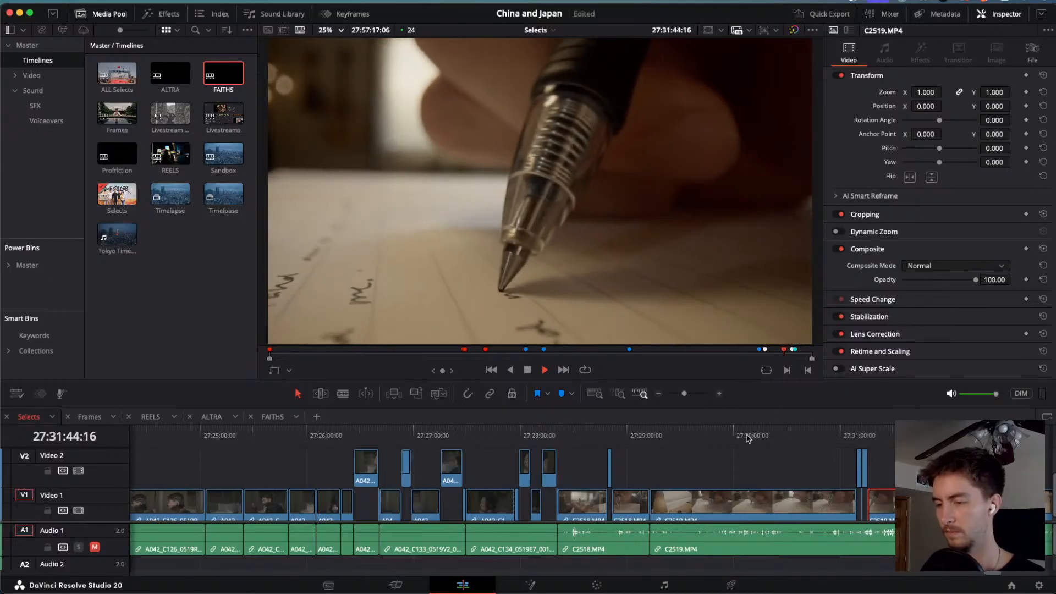
pyautogui.press('j')
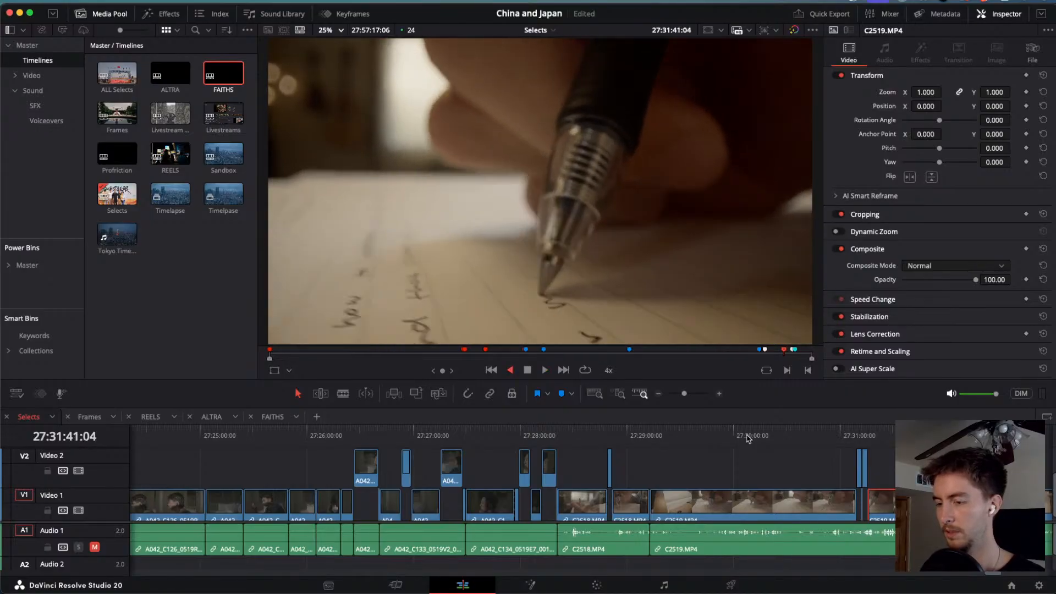
pyautogui.press('l')
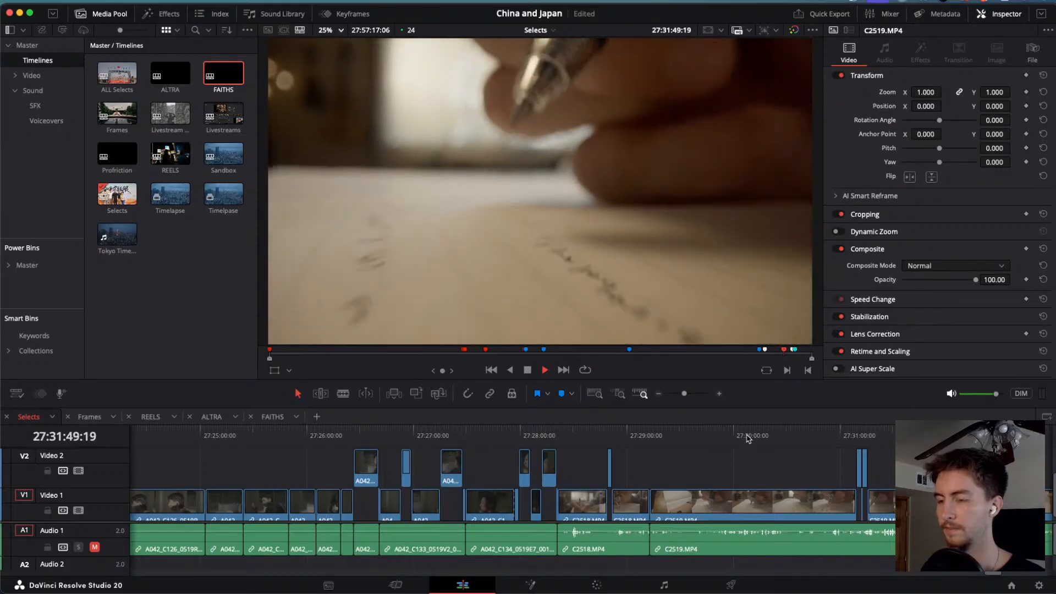
pyautogui.press('space')
pyautogui.scroll(1, 749, 438)
pyautogui.press('space')
pyautogui.scroll(-1, 748, 438)
pyautogui.hscroll(5, 749, 438)
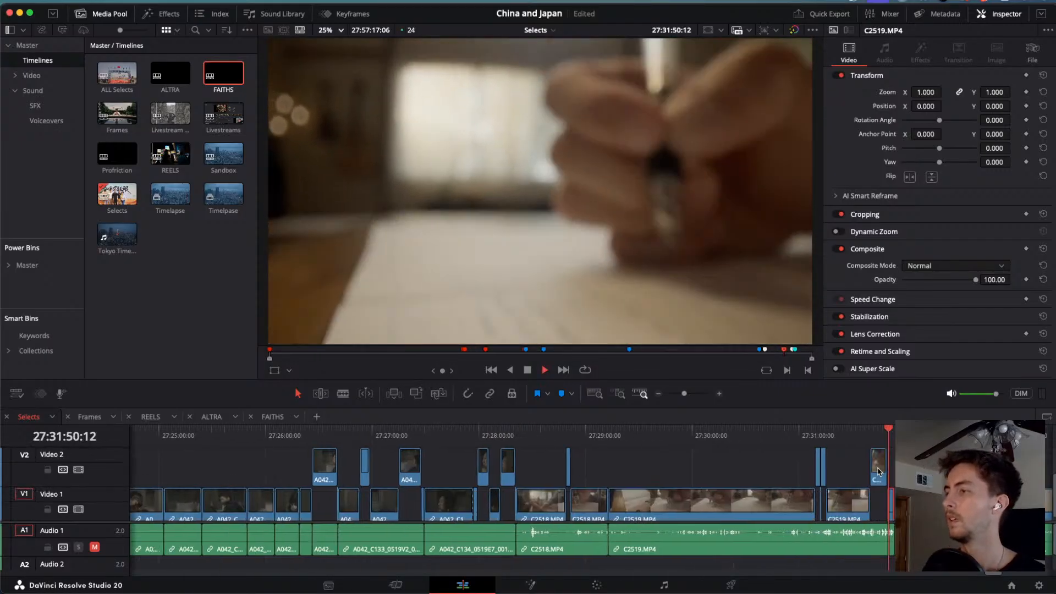
# Review the opening writing footage in C2520.MP4, from about 27:32:00 to 27:32:14.
pyautogui.click(754, 436)
pyautogui.moveTo(754, 436)
pyautogui.mouseDown()
pyautogui.moveTo(769, 436)
pyautogui.moveTo(757, 436)
pyautogui.mouseUp()
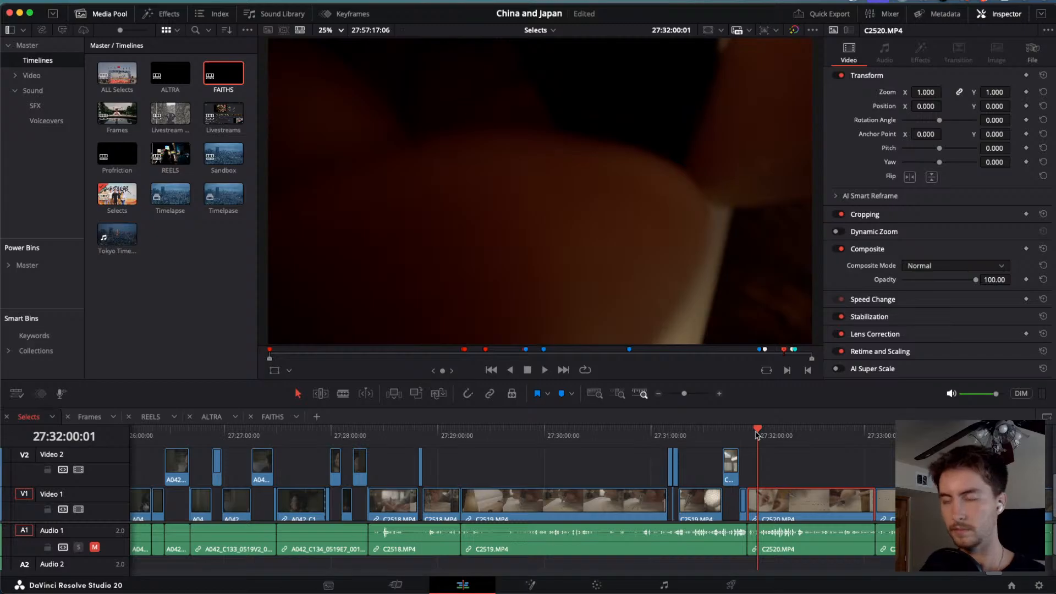
pyautogui.moveTo(756, 434); pyautogui.dragTo(776, 435)
pyautogui.press('l')
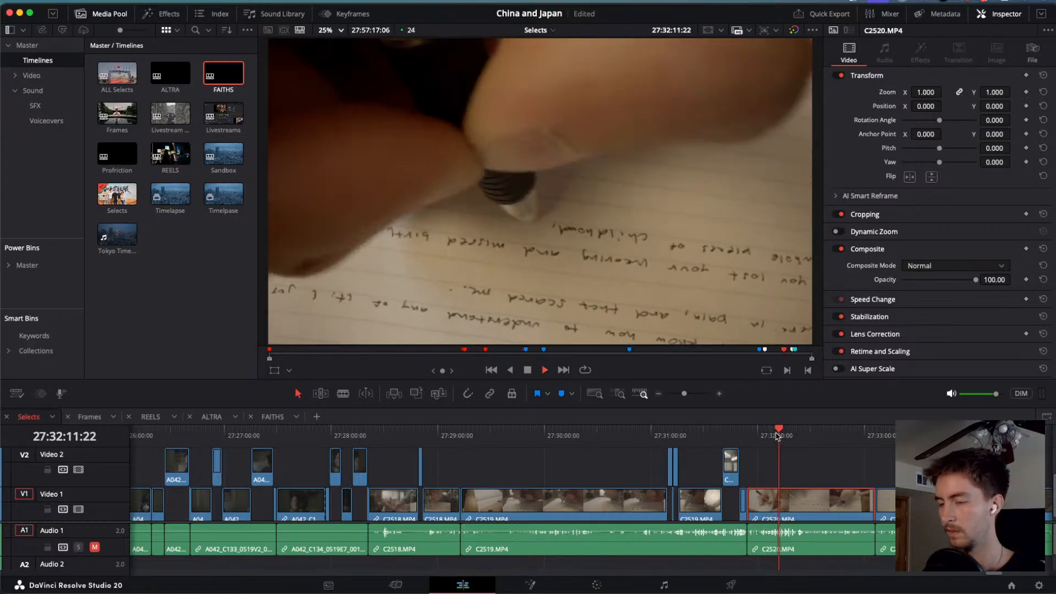
pyautogui.press('l')
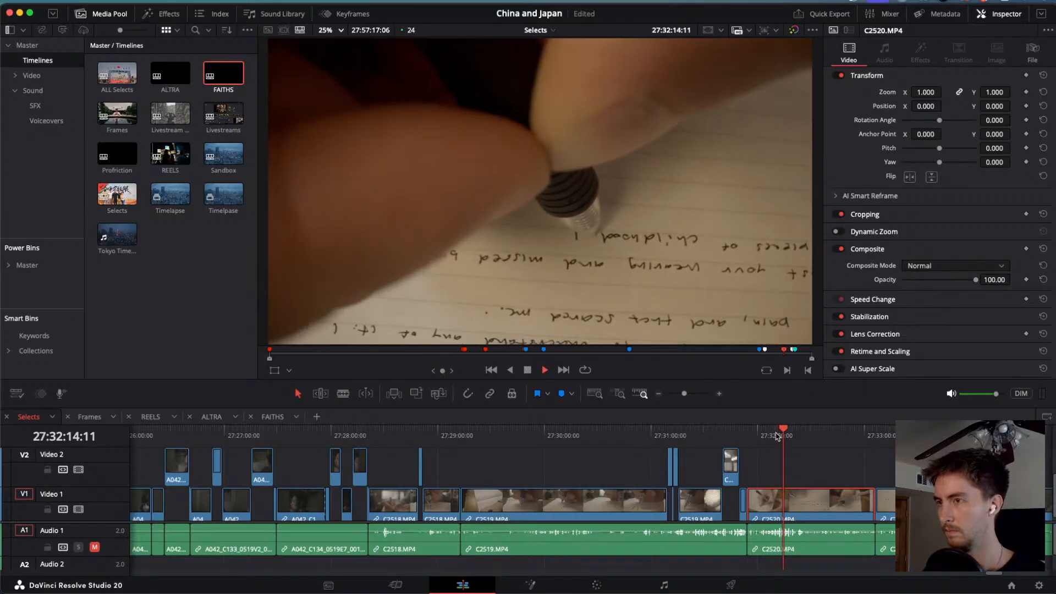
pyautogui.press('k')
pyautogui.press('o')
pyautogui.hotkey('shift', 'g')
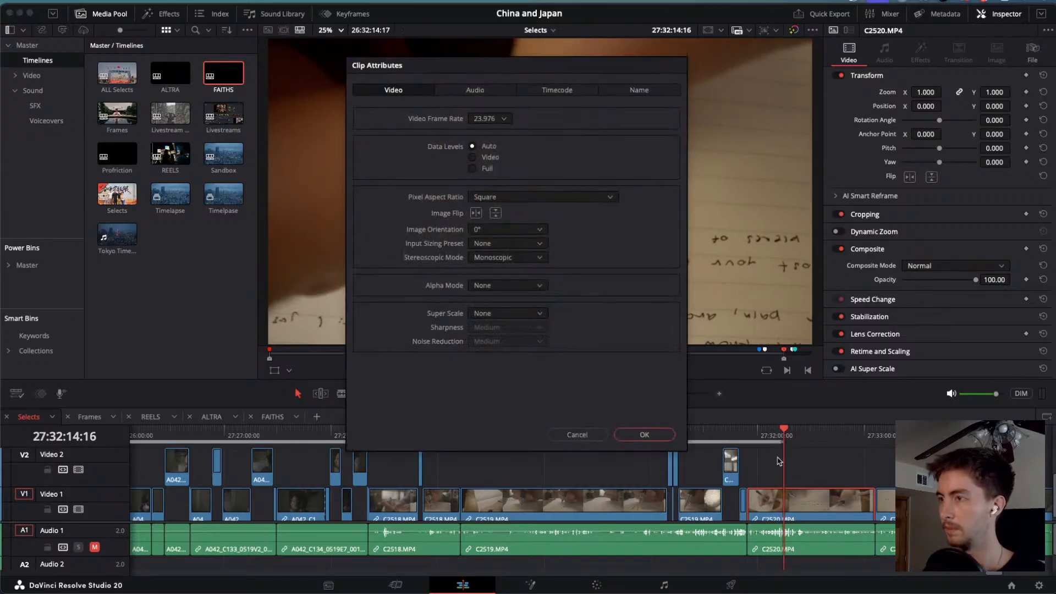
pyautogui.click(577, 435)
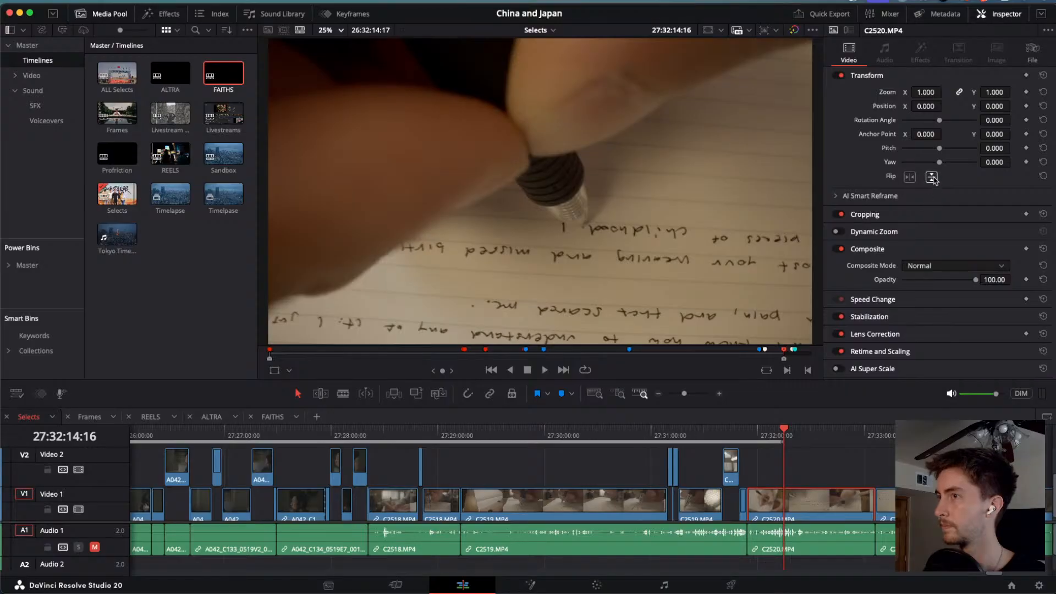
# Flip C2520.MP4 both vertically and horizontally so the handwriting reads upright.
pyautogui.click(931, 177)
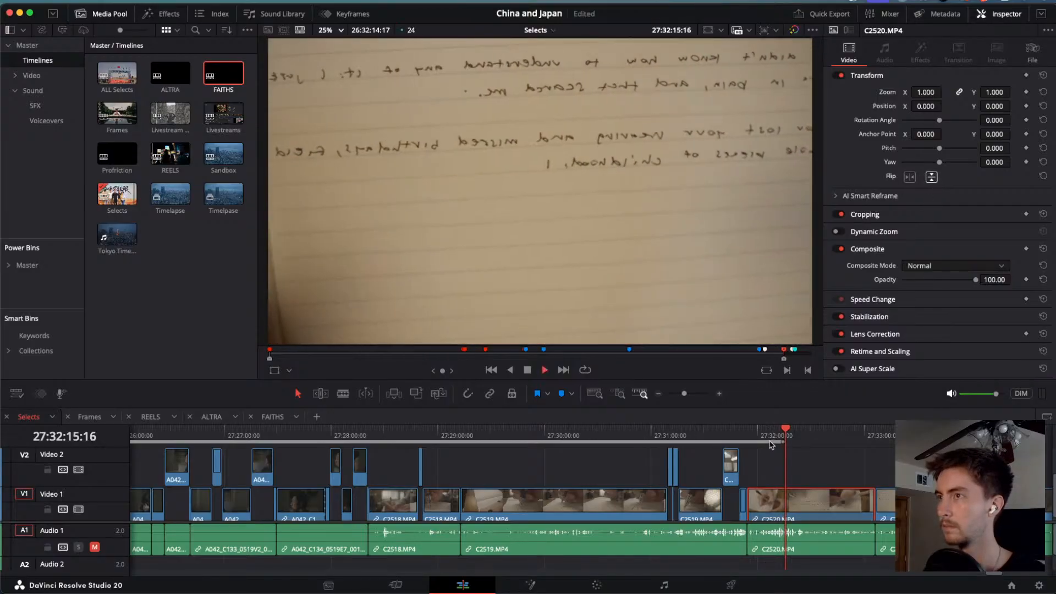
pyautogui.press('space')
pyautogui.click(911, 176)
pyautogui.press('space')
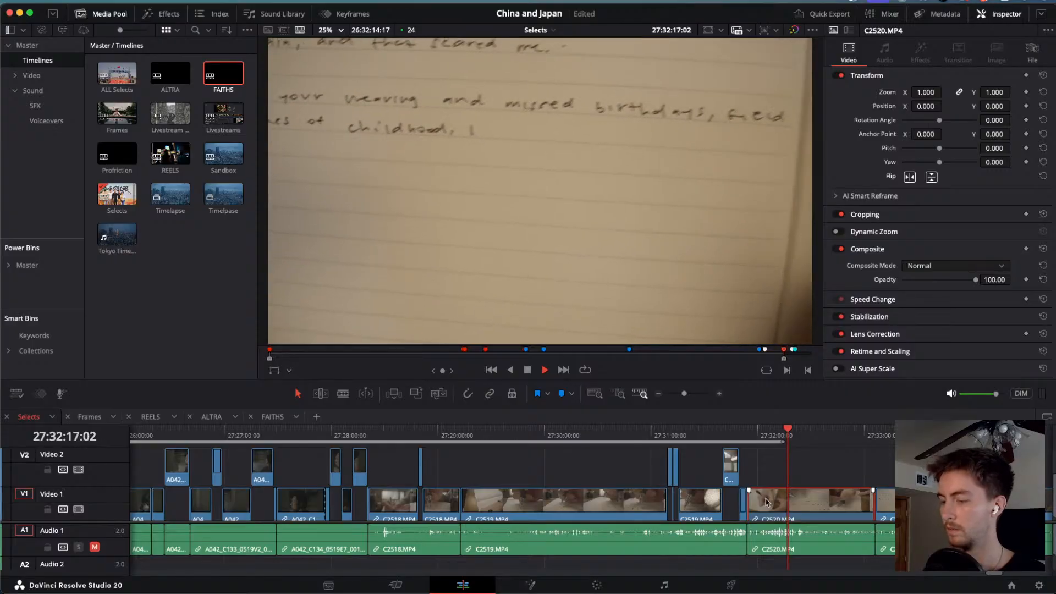
# Clear the in and out range from the Selects timeline.
pyautogui.press('super+i')
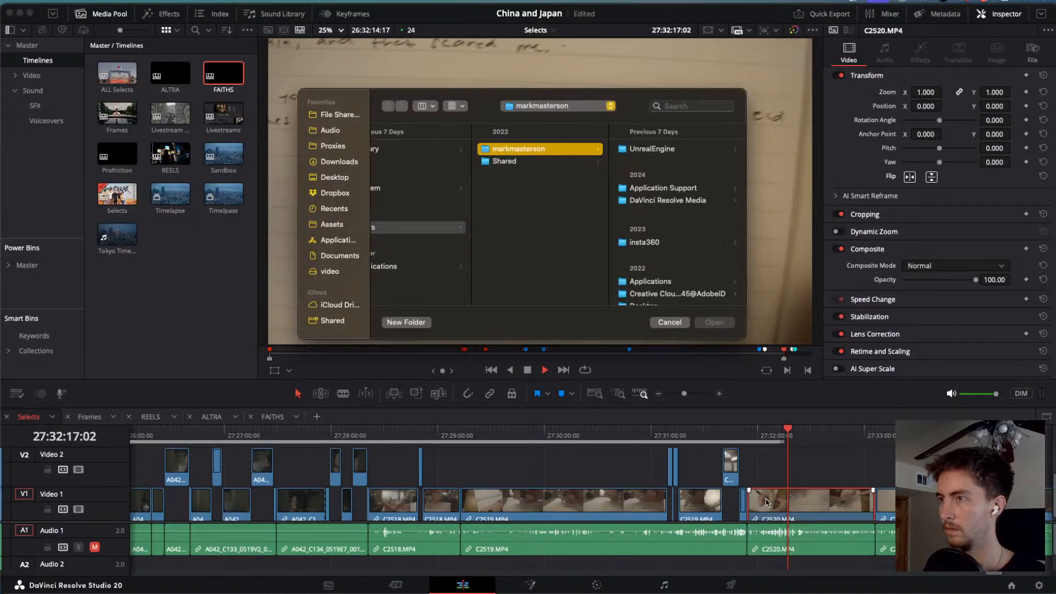
pyautogui.click(669, 322)
pyautogui.scroll(3, 719, 464)
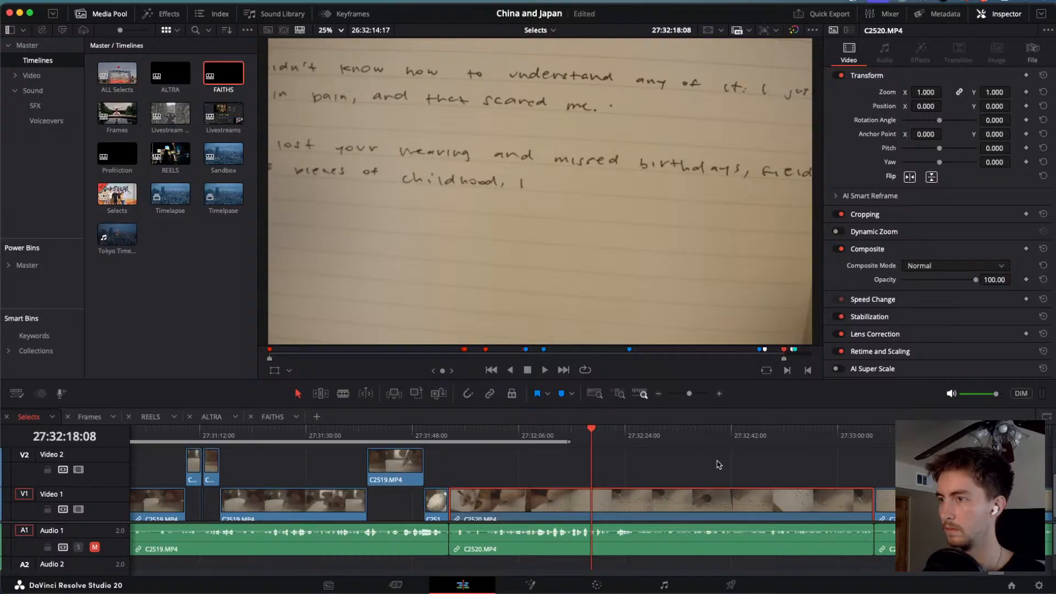
pyautogui.hotkey('alt', 'x')
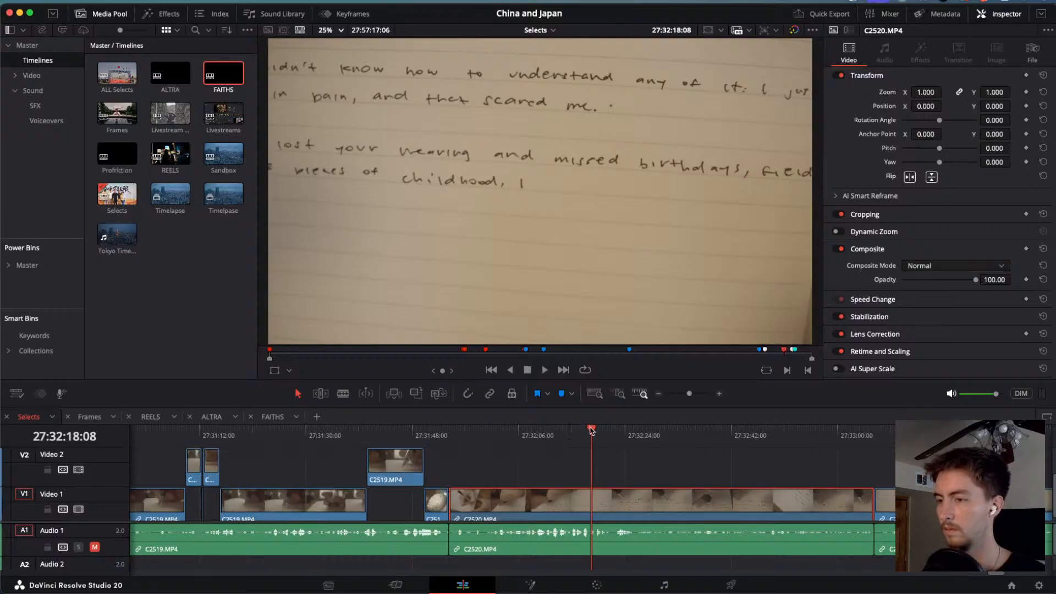
# Cut out the moment of writing "childhood" from about 27:32:09 to 27:32:12 in C2520.MP4 and lift it to Video 2.
pyautogui.moveTo(591, 431); pyautogui.dragTo(537, 436)
pyautogui.press('space')
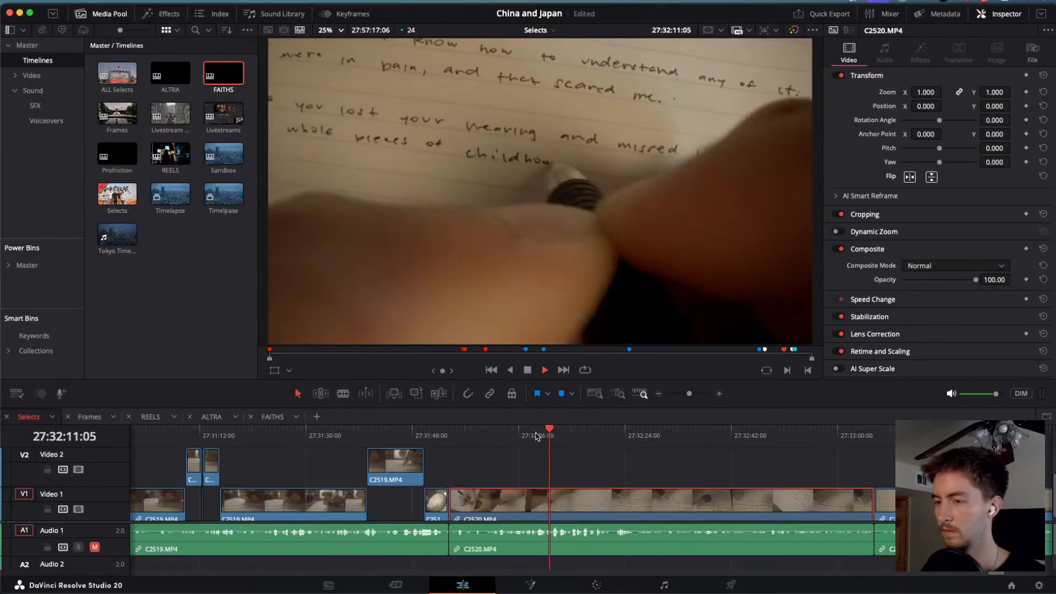
pyautogui.press('j')
pyautogui.press('j')
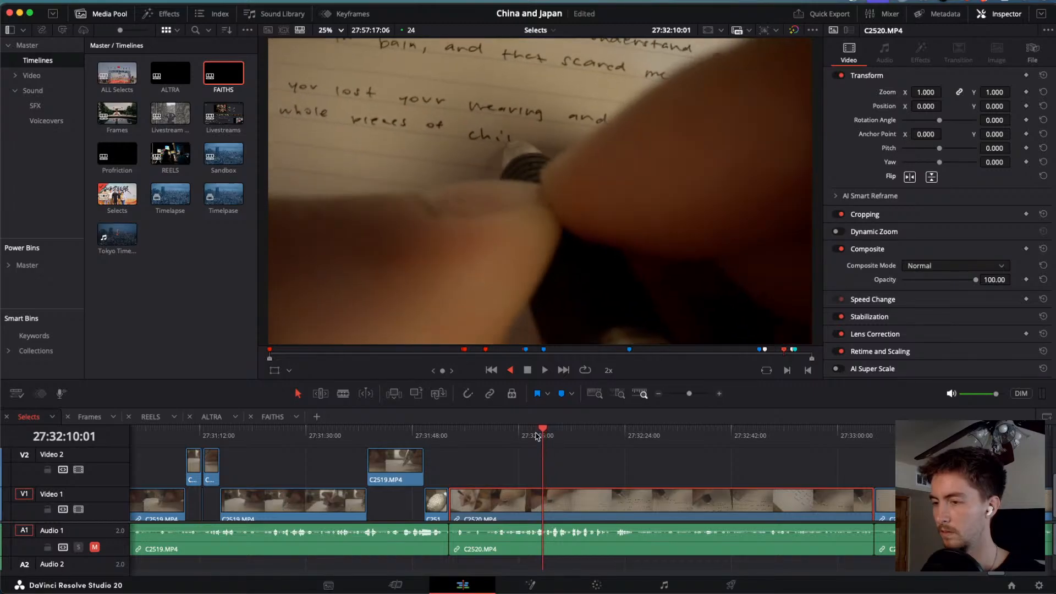
pyautogui.press('super+b')
pyautogui.press('l')
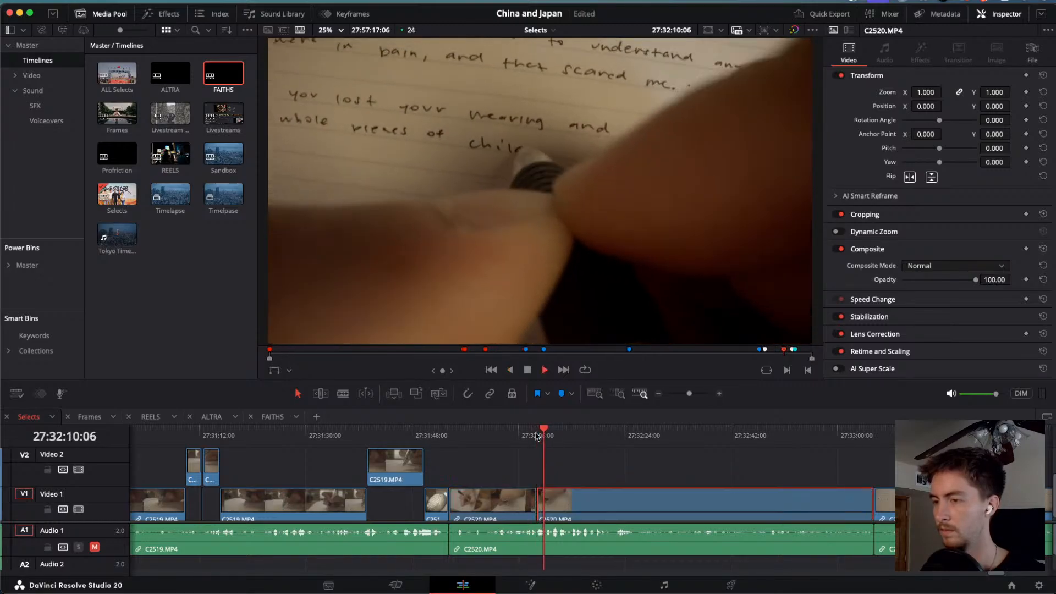
pyautogui.press('k')
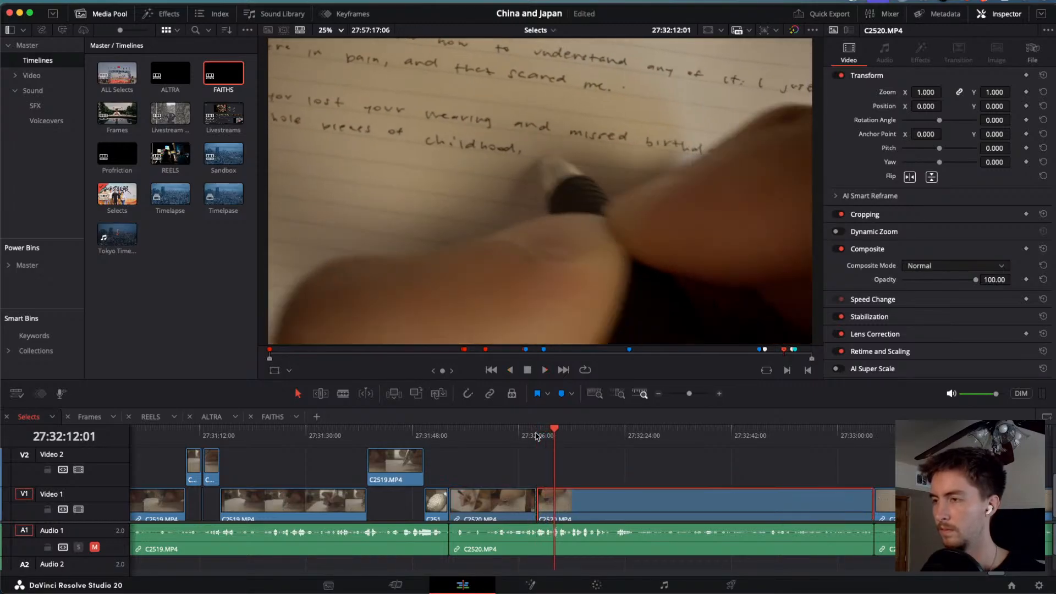
pyautogui.press('super+b')
pyautogui.hotkey('alt', 'Up')
# Isolate the moment of writing "moved" from about 27:32:19 to 27:32:22 in C2520.MP4 and lift it to Video 2.
pyautogui.press('l')
pyautogui.press('l')
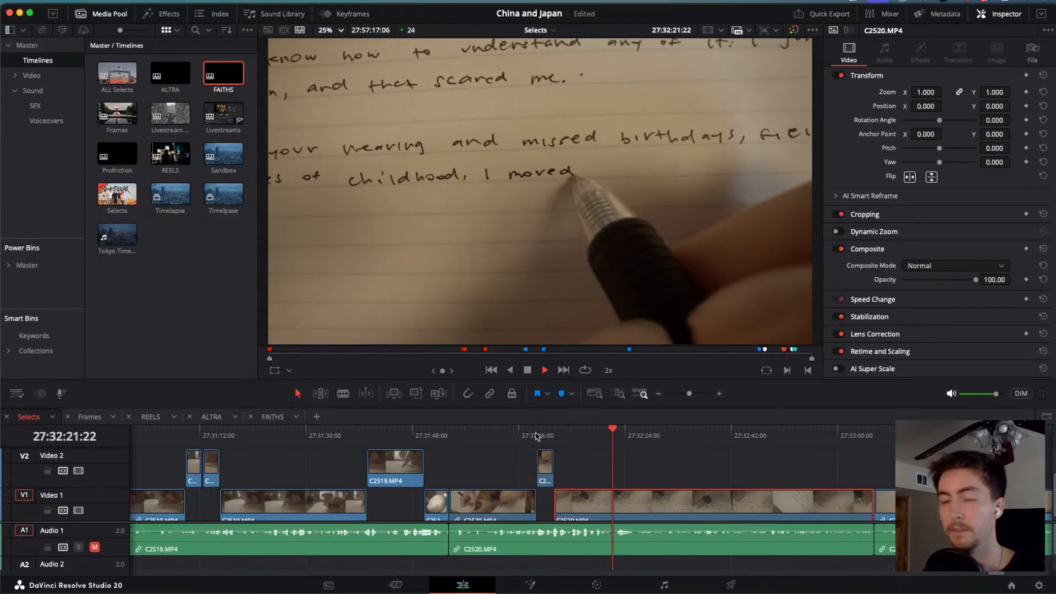
pyautogui.press('j')
pyautogui.press('j')
pyautogui.press('j')
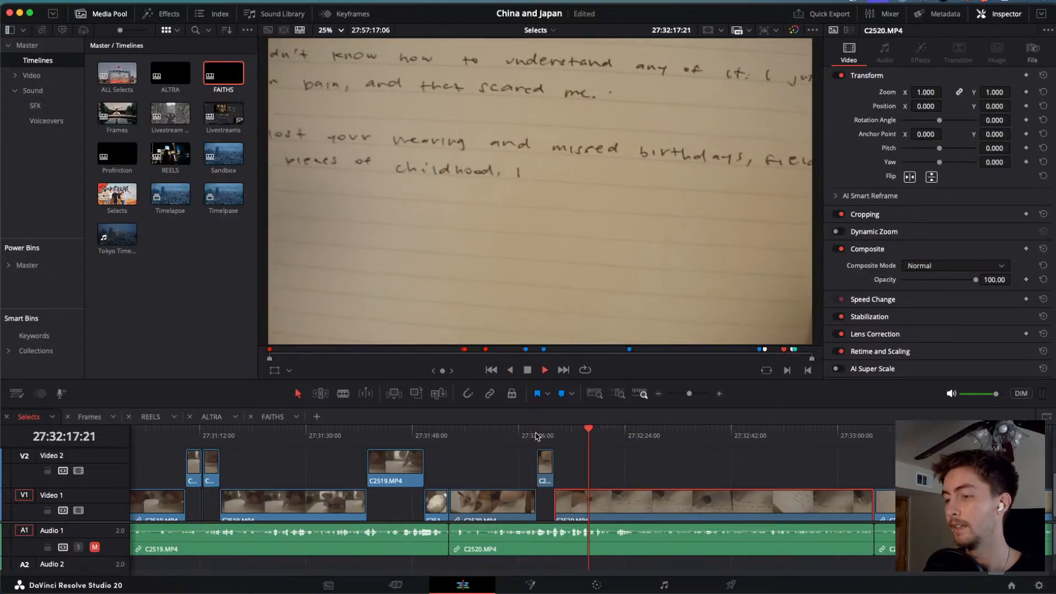
pyautogui.press('l')
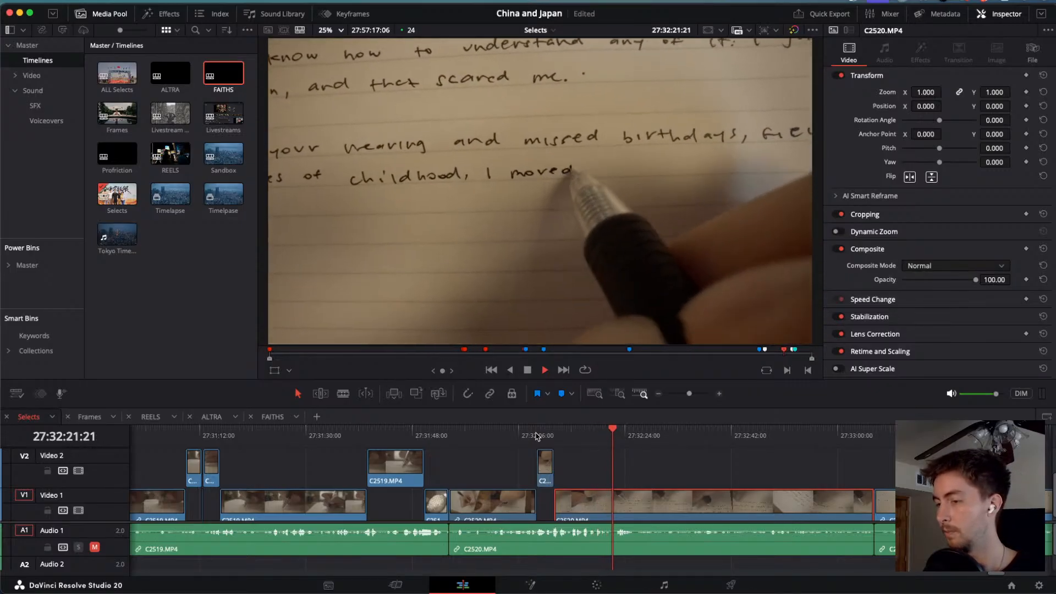
pyautogui.press('j')
pyautogui.press('j')
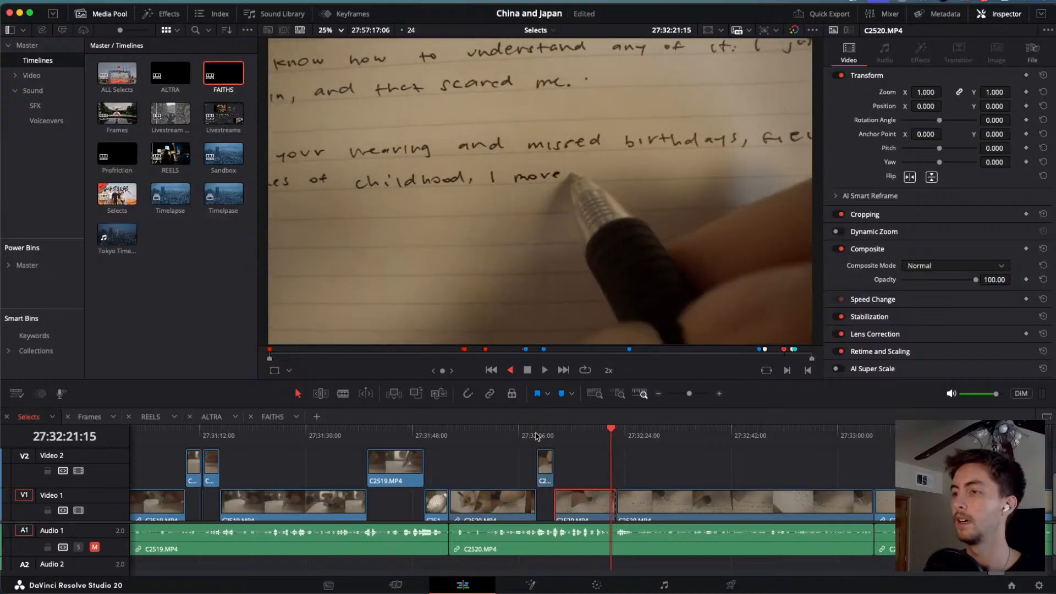
pyautogui.press('l')
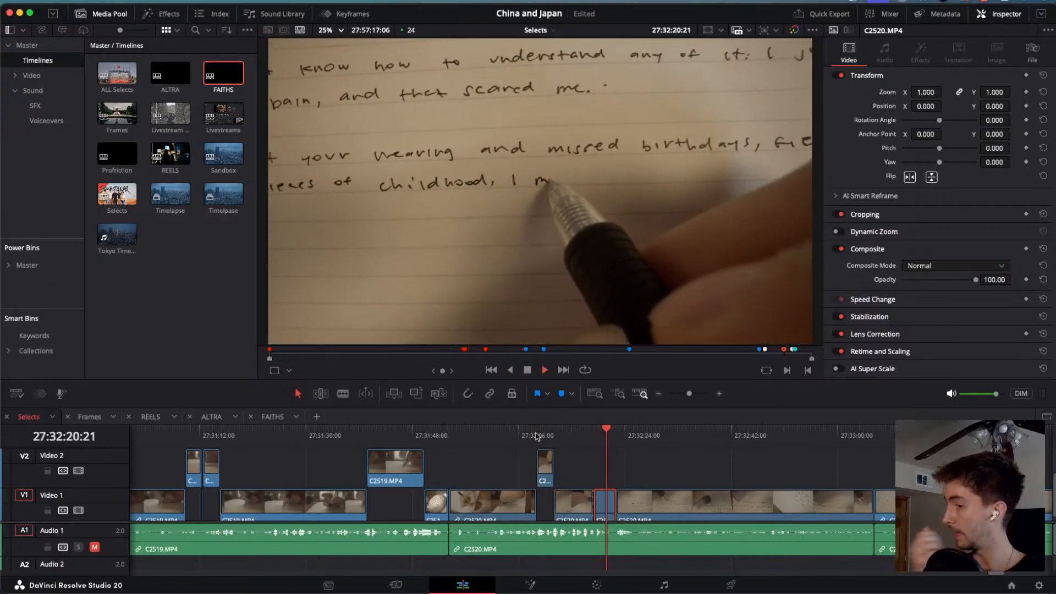
pyautogui.press('k')
pyautogui.hotkey('alt', 'Up')
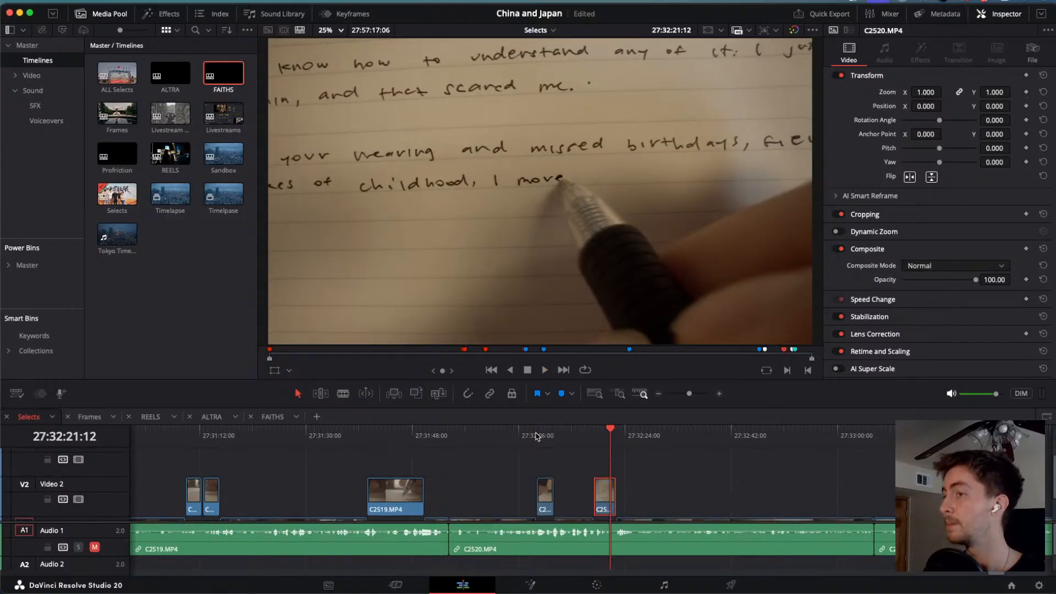
# Cut out the moment of writing "I ran" from 27:32:28:22 to 27:32:32:07 in C2520.MP4 and lift it to Video 2.
pyautogui.click(636, 437)
pyautogui.press('l')
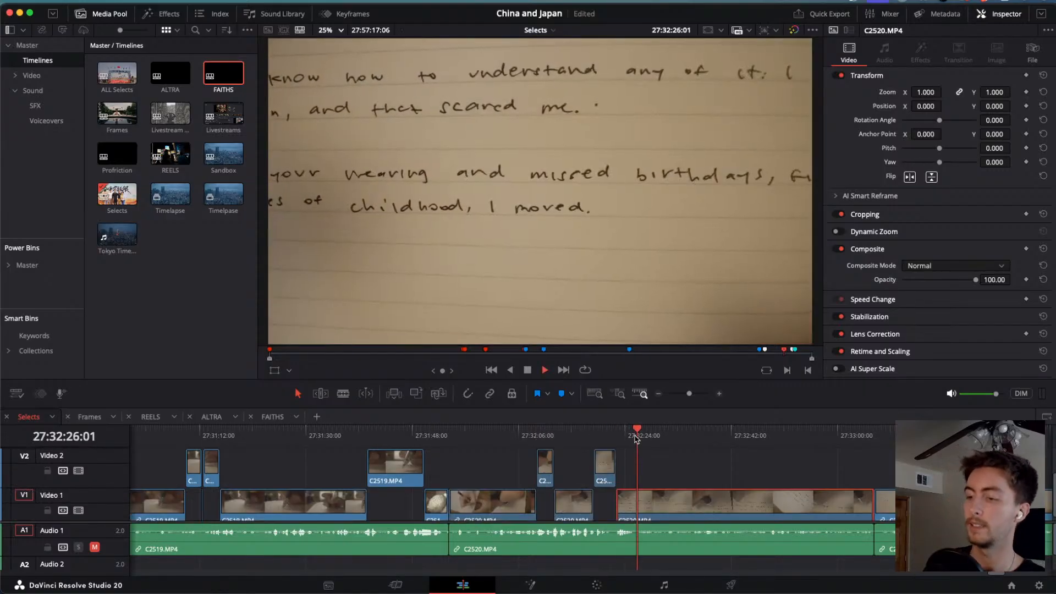
pyautogui.press('k')
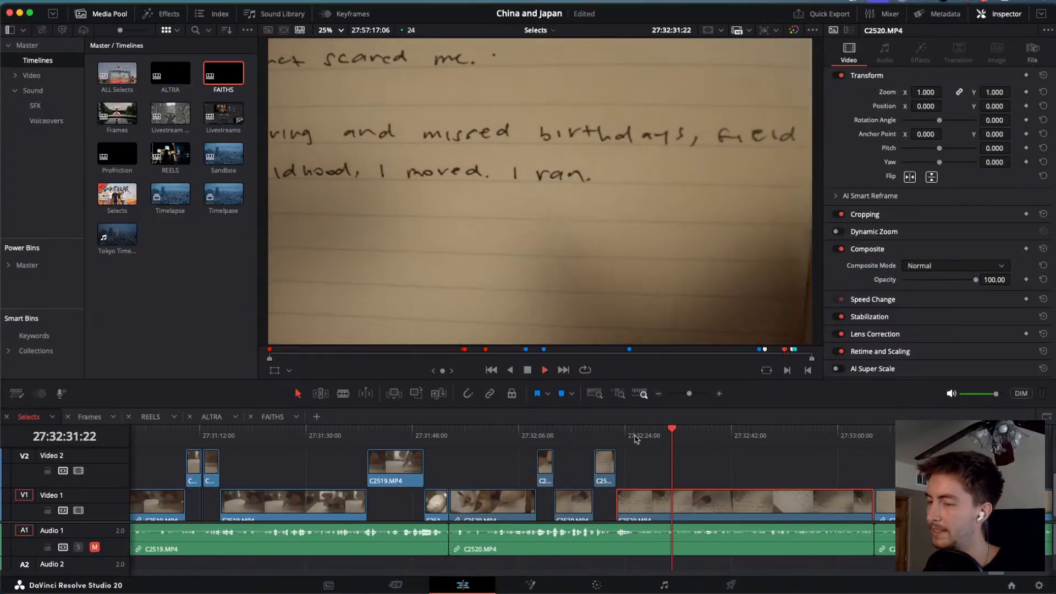
pyautogui.press('j')
pyautogui.press('j')
pyautogui.press('j')
pyautogui.press('k')
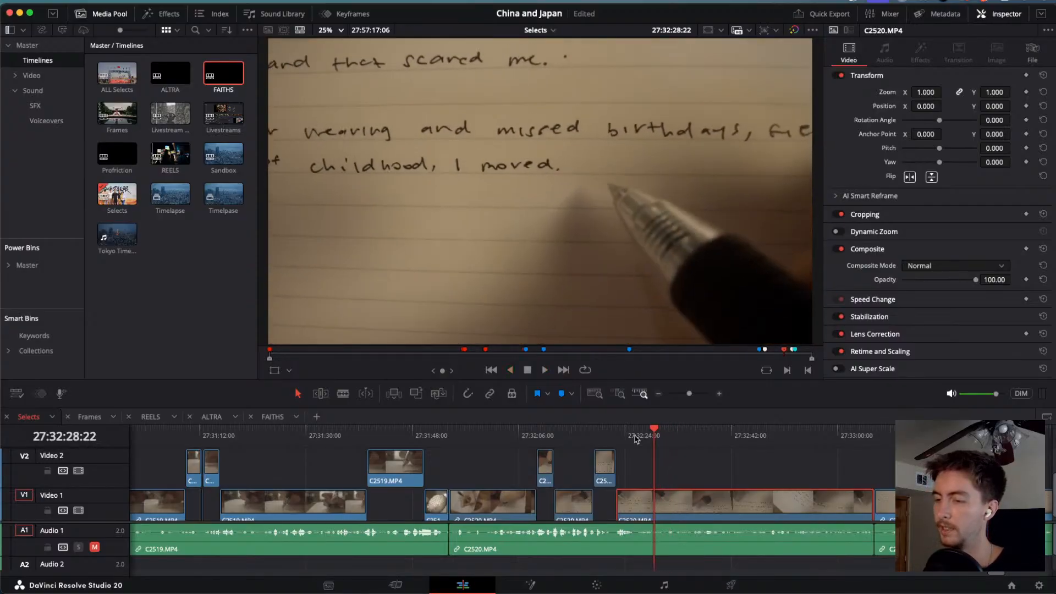
pyautogui.press('super+b')
pyautogui.press('l')
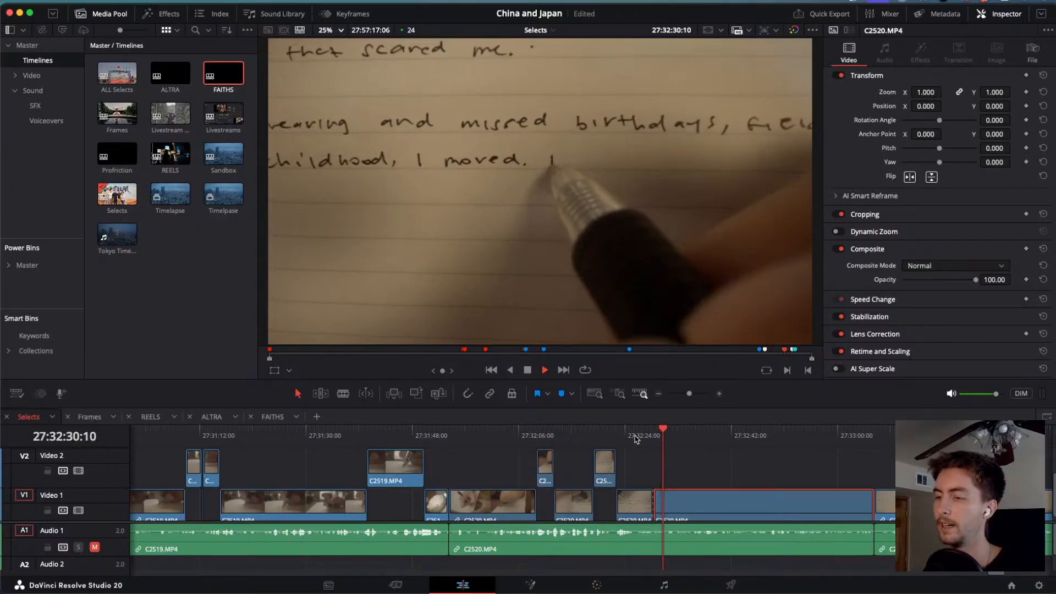
pyautogui.press('k')
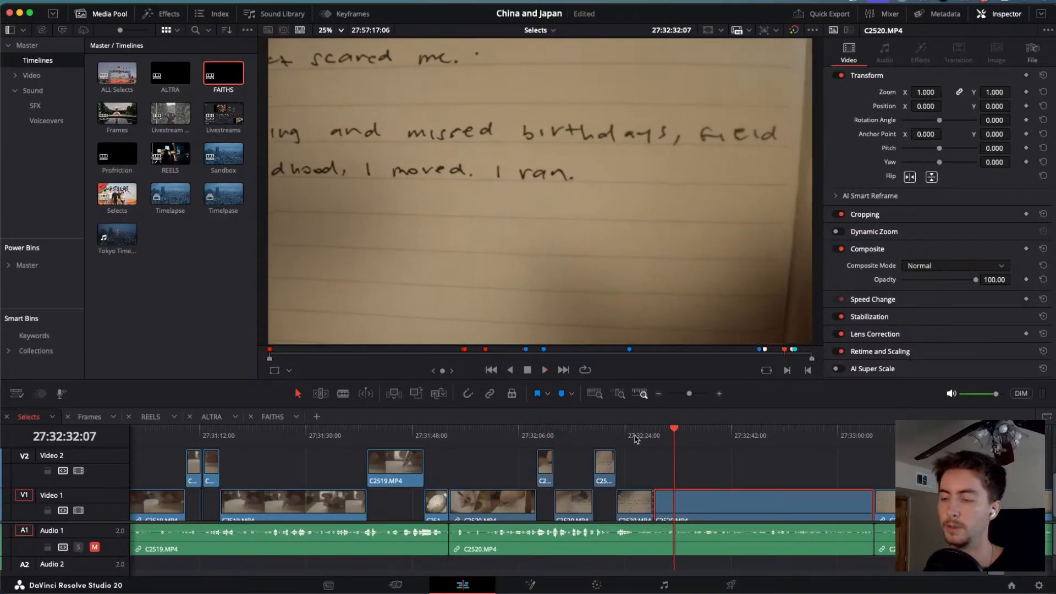
pyautogui.press('super+b')
pyautogui.hotkey('alt', 'Up')
# Isolate the moment of writing "From rooms" from about 27:32:33 to 27:32:36 in C2520.MP4 and lift it to Video 2.
pyautogui.press('l')
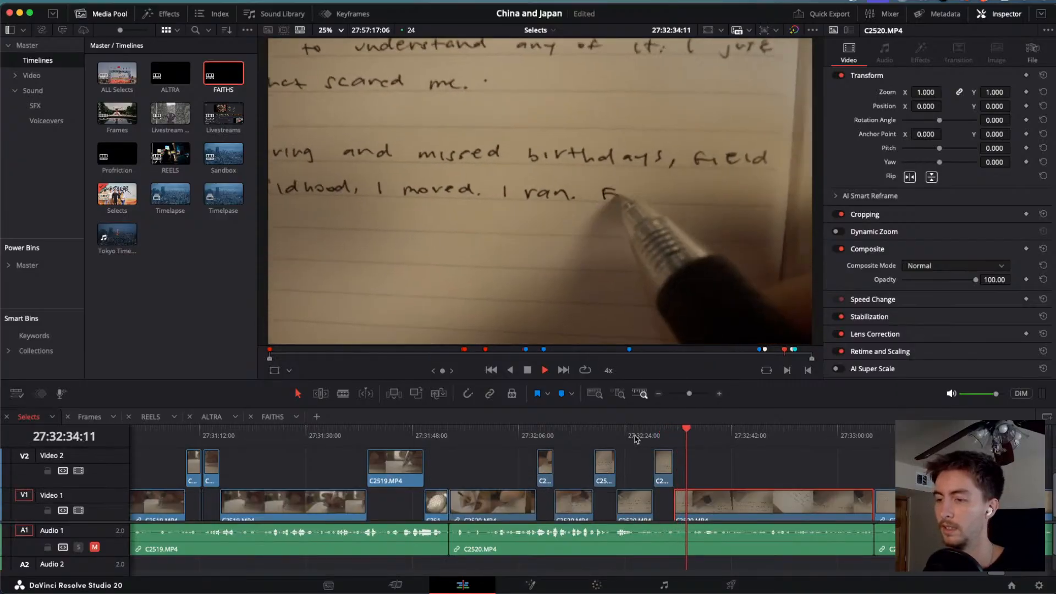
pyautogui.press('l')
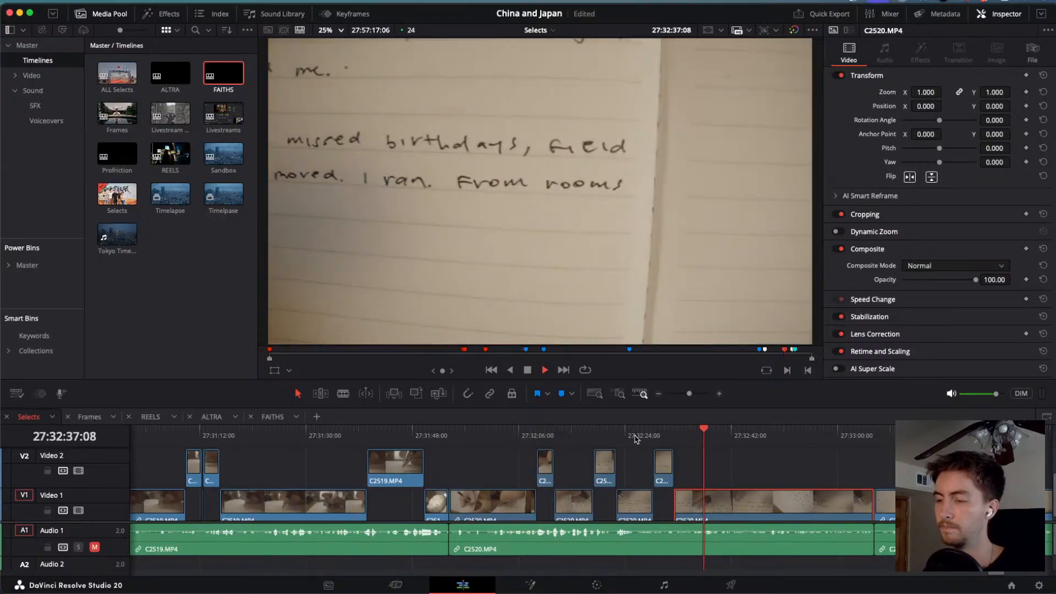
pyautogui.press('j')
pyautogui.press('j')
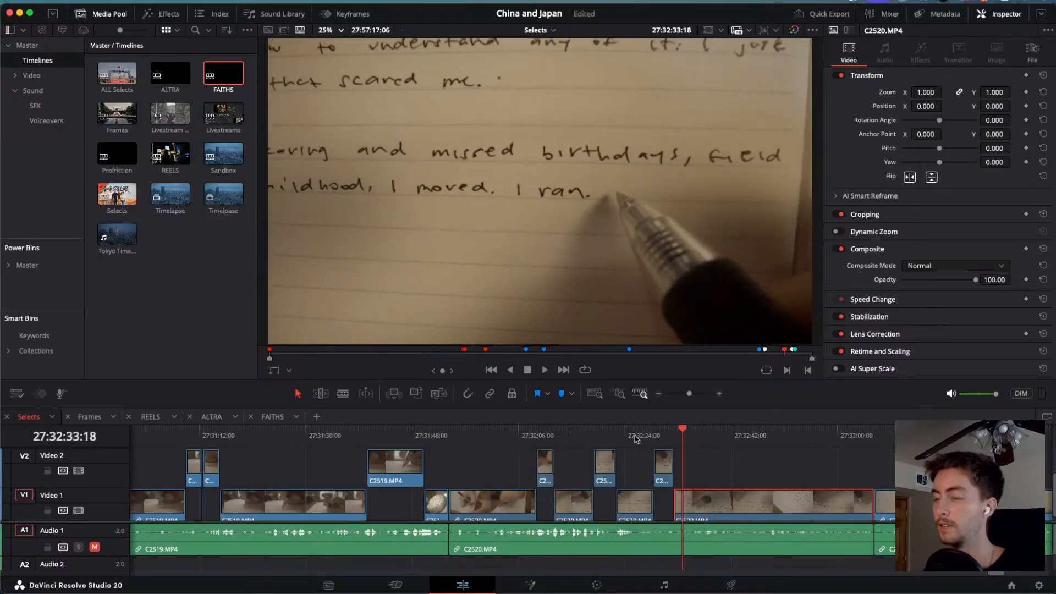
pyautogui.press('l')
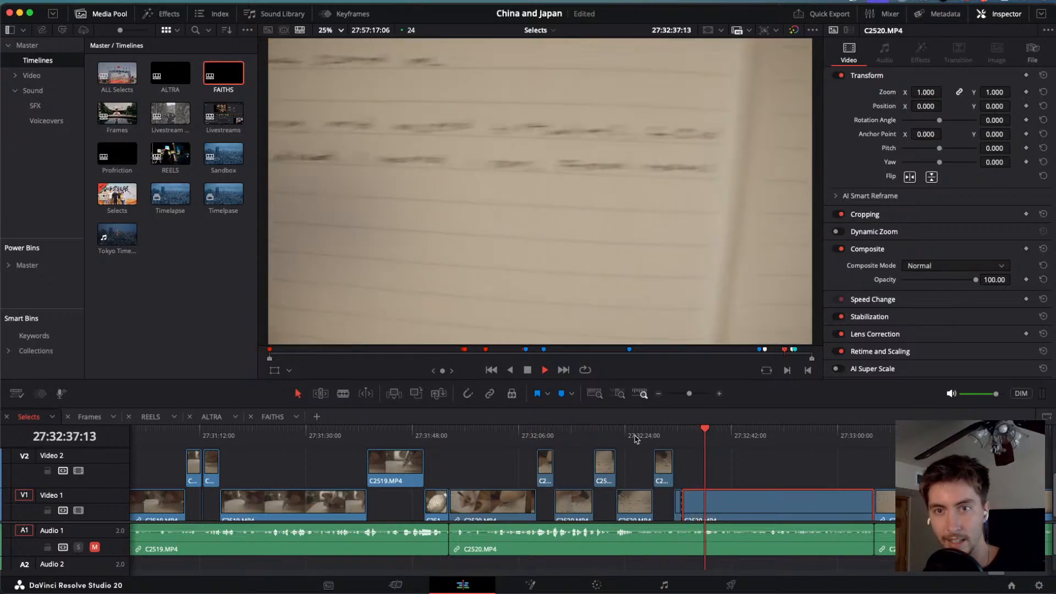
pyautogui.press('j')
pyautogui.press('j')
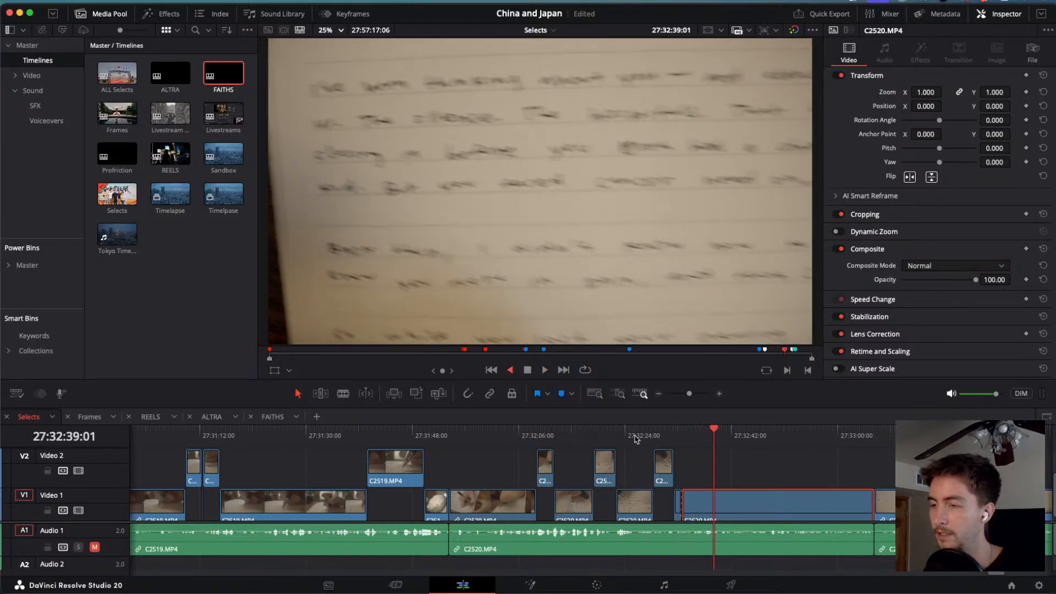
pyautogui.press('k')
pyautogui.press('super+b')
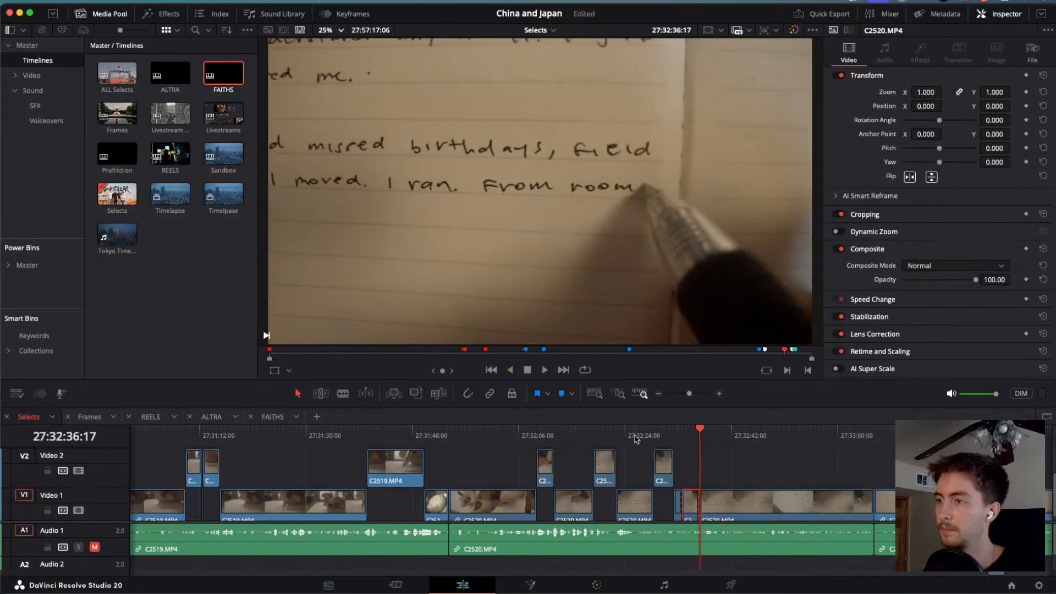
pyautogui.hotkey('alt', 'Up')
# Review the rest of C2520.MP4 up to about 27:33:02 for further usable writing moments.
pyautogui.moveTo(722, 432); pyautogui.dragTo(739, 435)
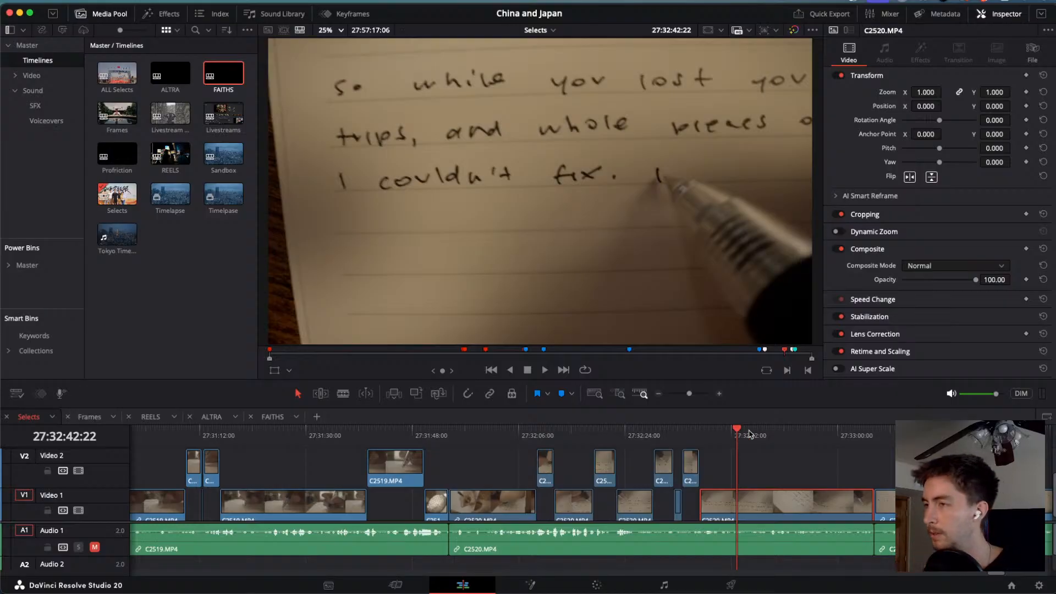
pyautogui.moveTo(749, 434)
pyautogui.mouseDown()
pyautogui.moveTo(763, 440)
pyautogui.moveTo(755, 438)
pyautogui.mouseUp()
pyautogui.press('space')
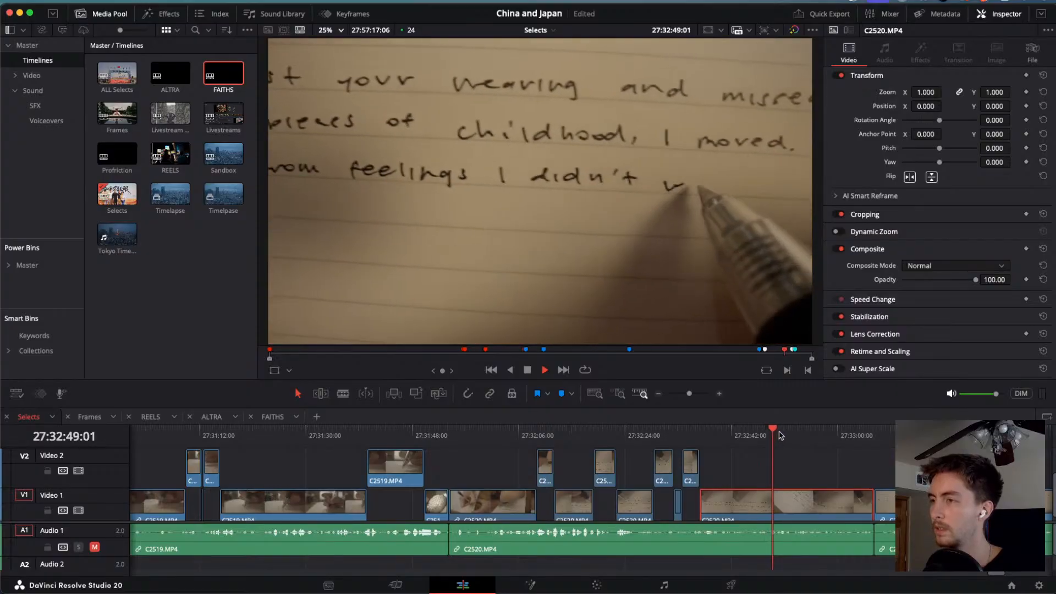
pyautogui.moveTo(780, 436); pyautogui.dragTo(850, 447)
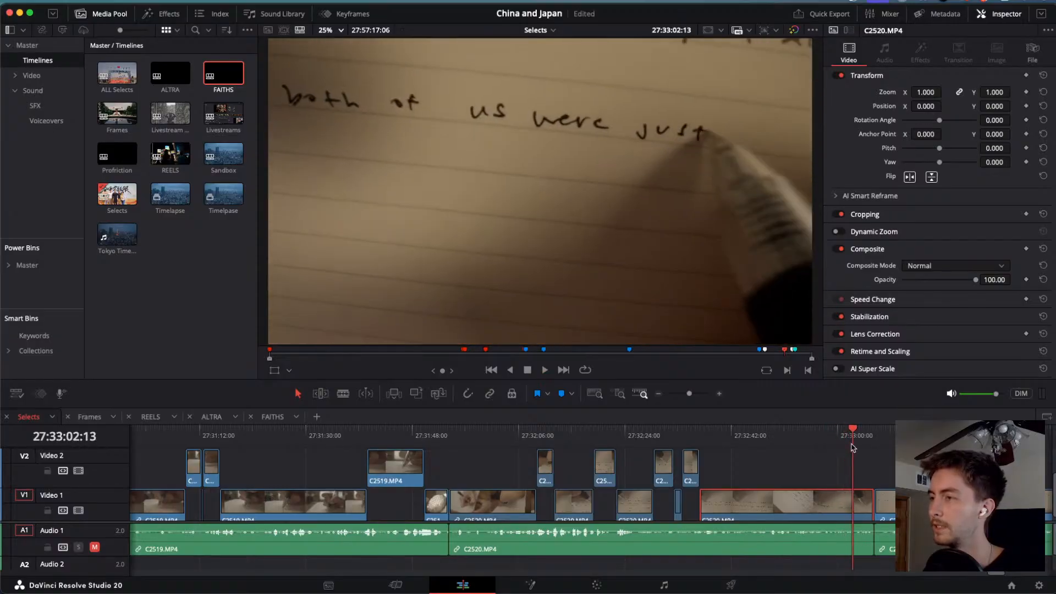
pyautogui.press('j')
pyautogui.press('j')
pyautogui.press('j')
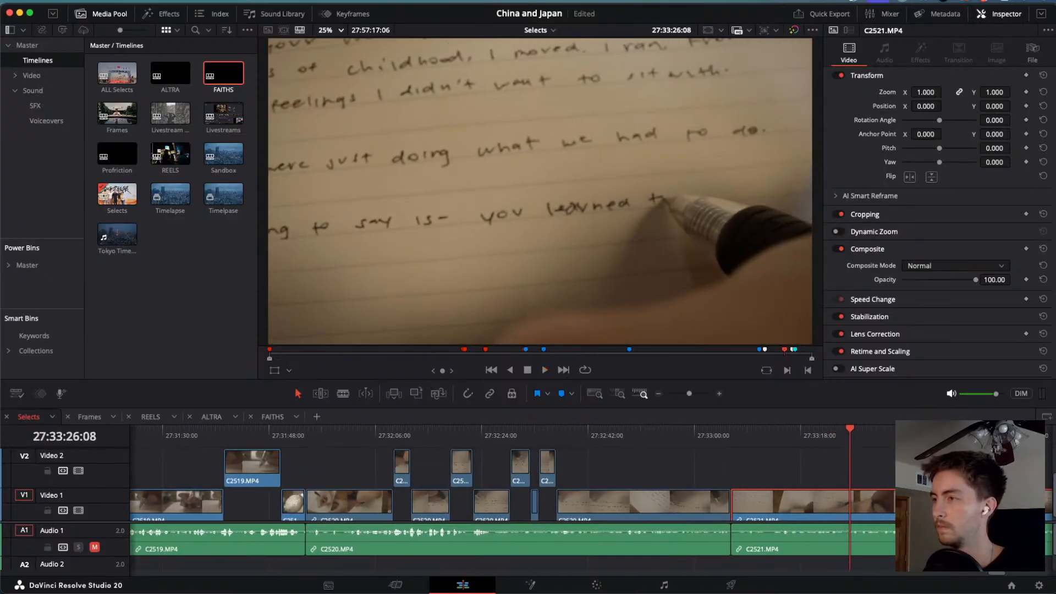
# Isolate the moment after writing "learned" from about 27:33:20 to 27:33:30 in C2521.MP4 and lift it to Video 2.
pyautogui.moveTo(859, 432); pyautogui.dragTo(847, 460)
pyautogui.press('super+b')
pyautogui.press('super+b')
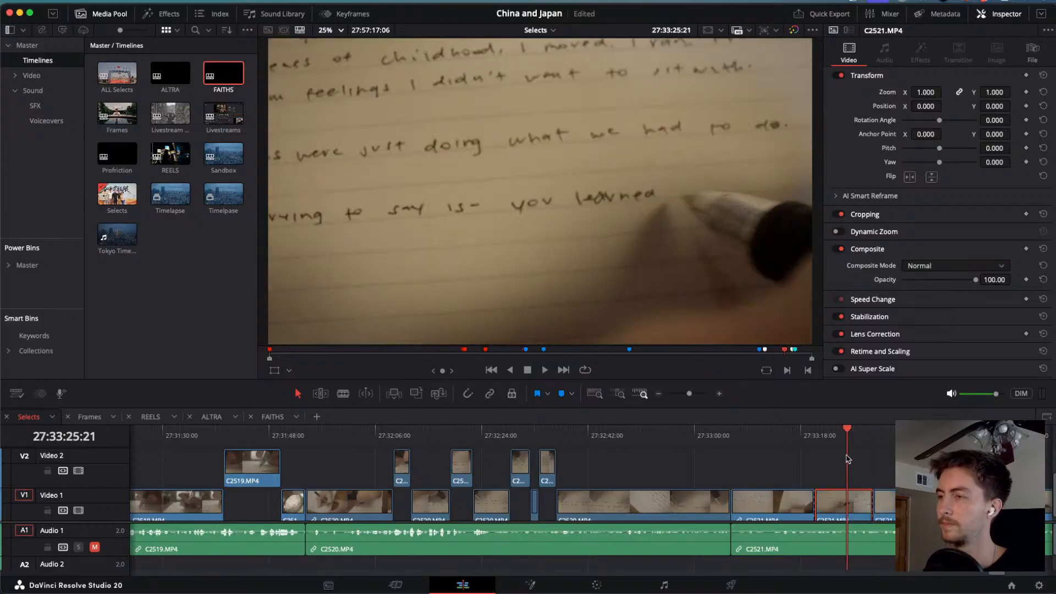
pyautogui.hotkey('alt', 'Up')
pyautogui.hscroll(4, 882, 480)
pyautogui.scroll(-2, 882, 479)
pyautogui.scroll(-2, 882, 479)
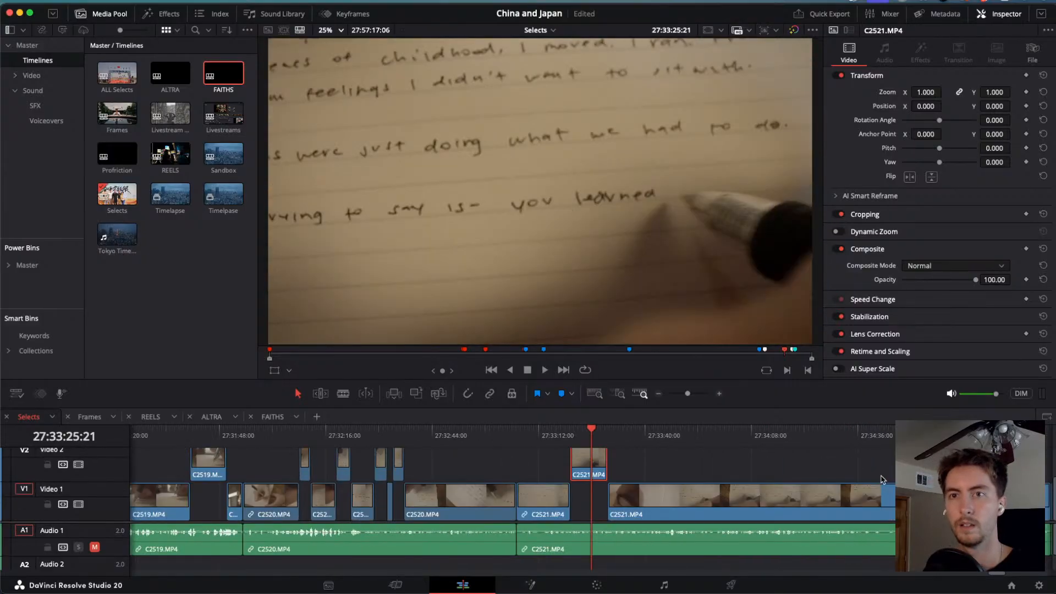
pyautogui.scroll(2, 833, 490)
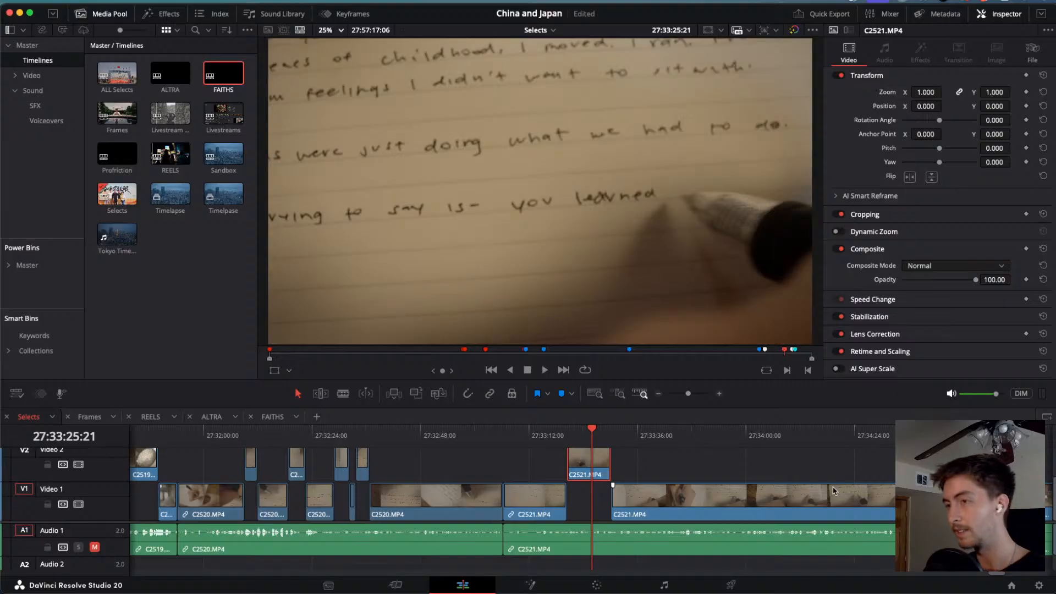
# Split the following part of C2521.MP4 at about 27:33:53, 27:34:08 and 27:34:18 around the writing moments.
pyautogui.moveTo(634, 435); pyautogui.dragTo(721, 464)
pyautogui.press('space')
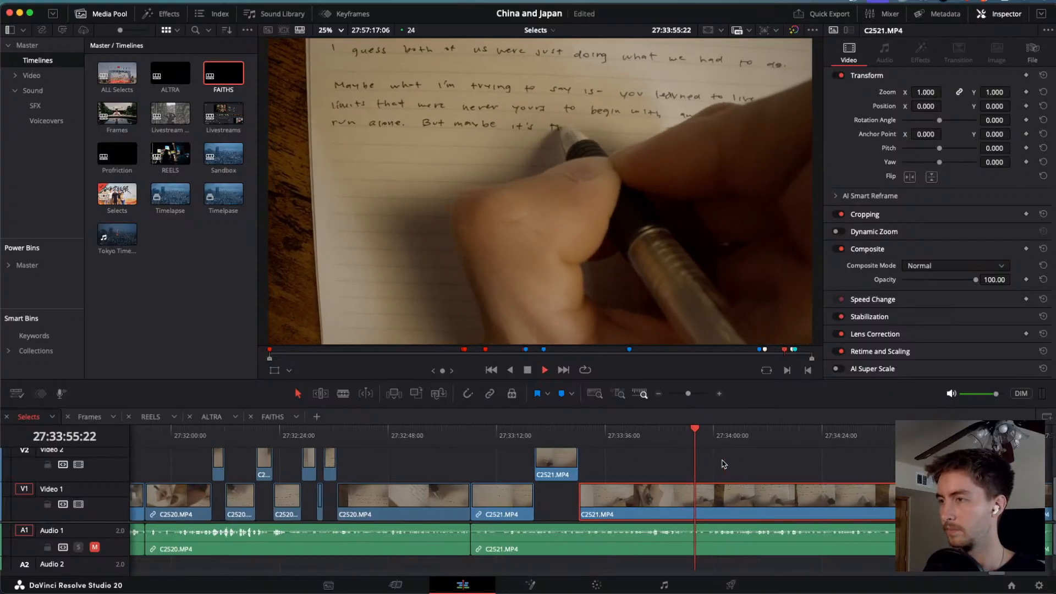
pyautogui.scroll(1, 722, 463)
pyautogui.press('space')
pyautogui.moveTo(600, 435); pyautogui.dragTo(668, 455)
pyautogui.hotkey('ctrl', 'b')
pyautogui.press('super+b')
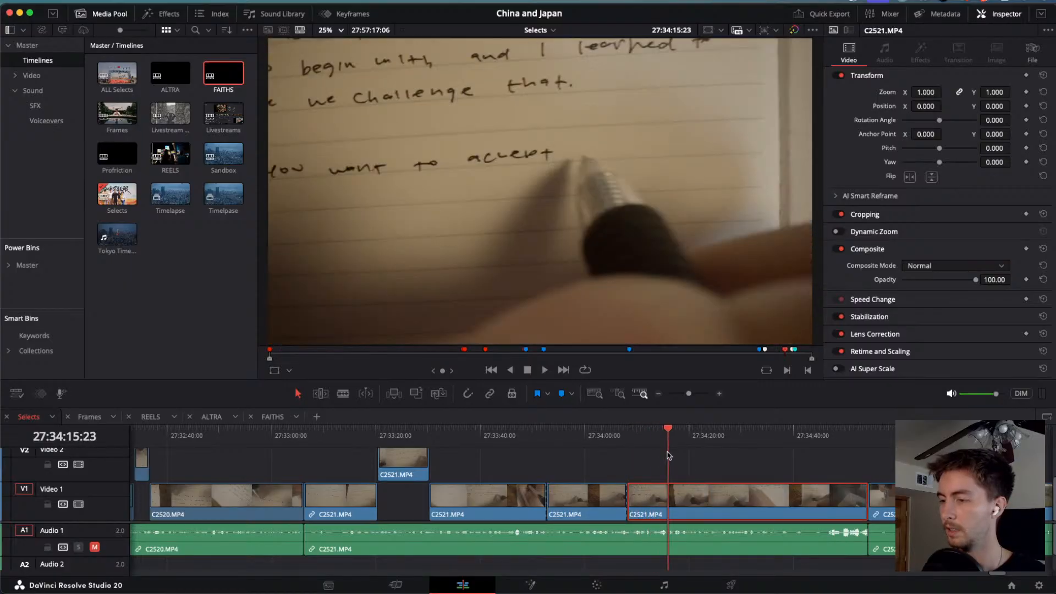
# Cut out the signature-writing moment from about 27:34:57 to 27:35:00:23 in C2522.MP4 and lift it to Video 2.
pyautogui.moveTo(736, 446); pyautogui.dragTo(764, 458)
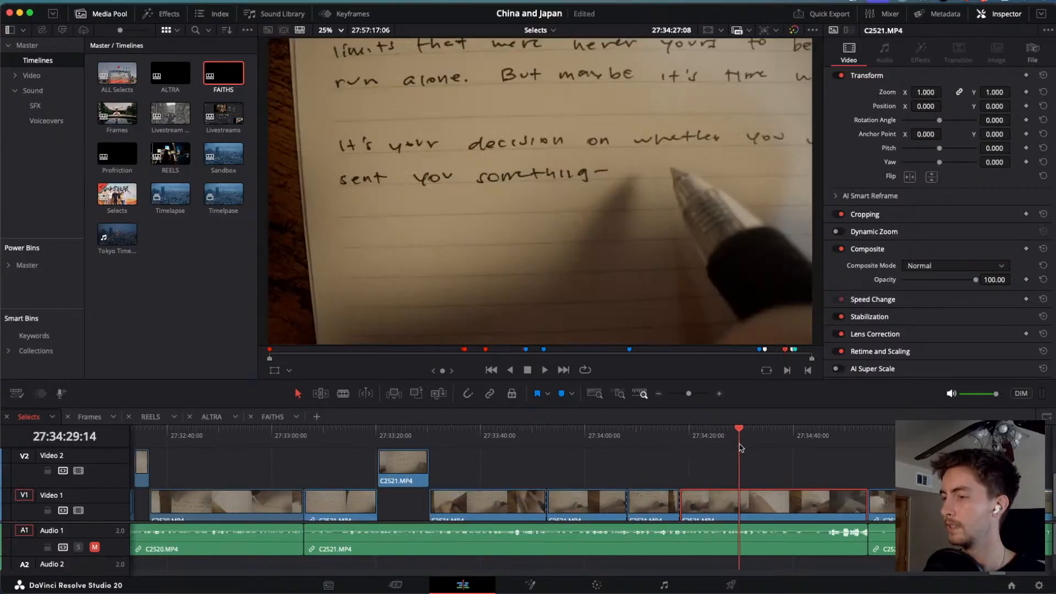
pyautogui.press('l')
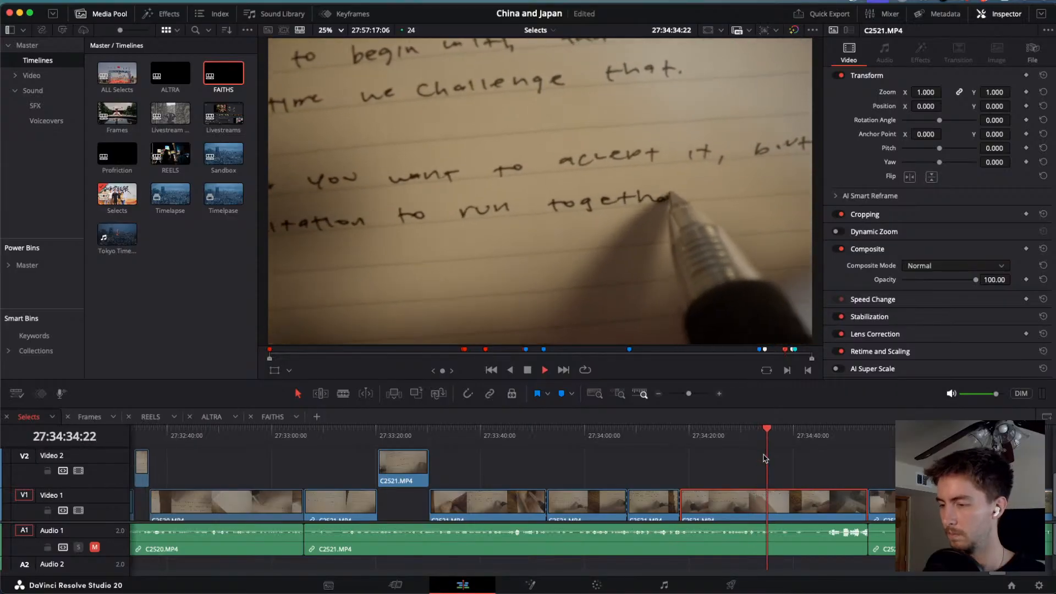
pyautogui.press('l')
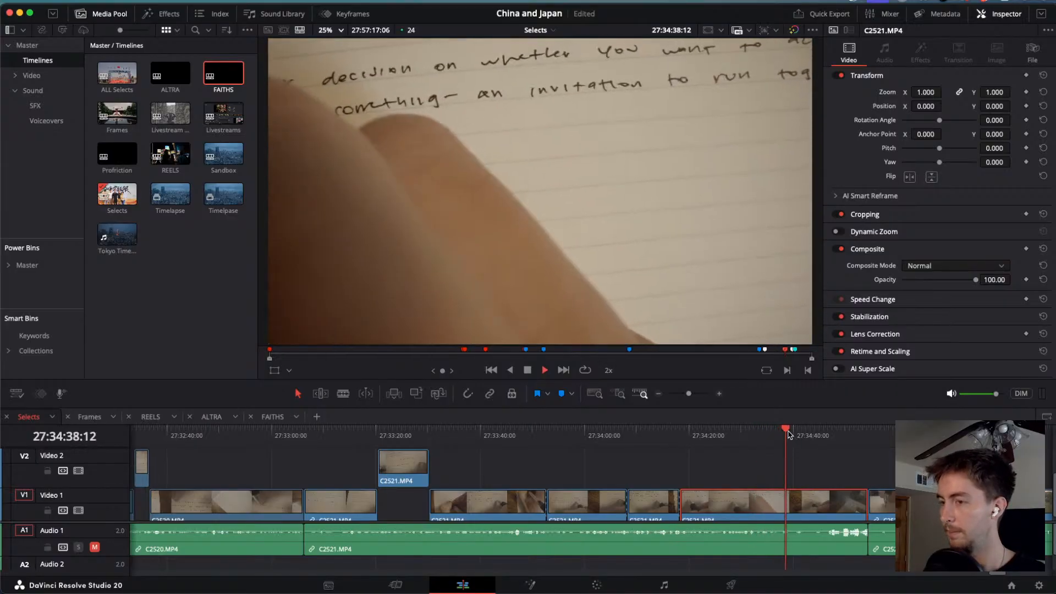
pyautogui.click(801, 433)
pyautogui.moveTo(801, 434); pyautogui.dragTo(907, 440)
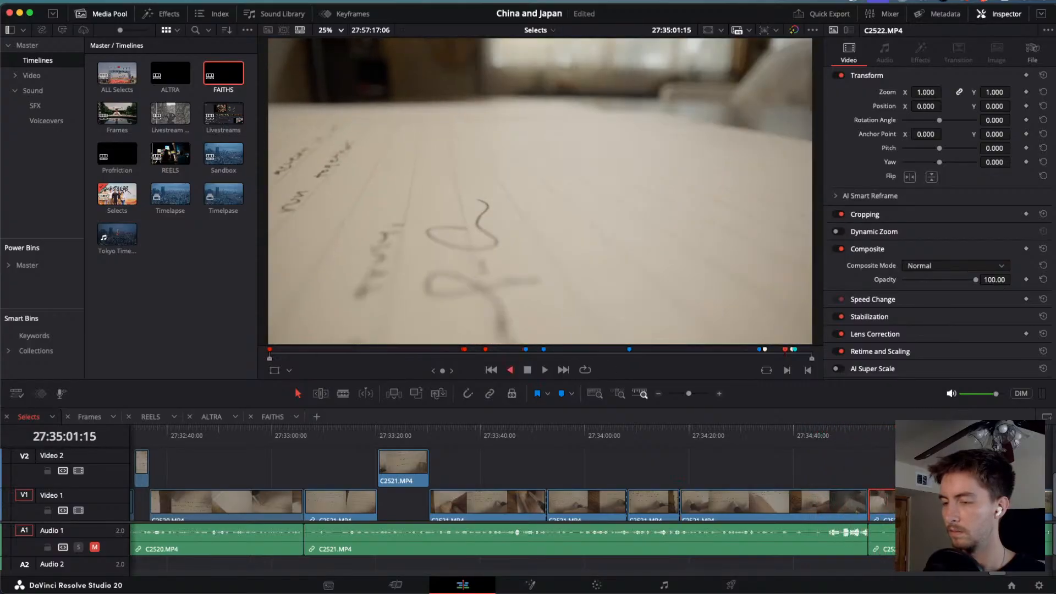
pyautogui.press('j')
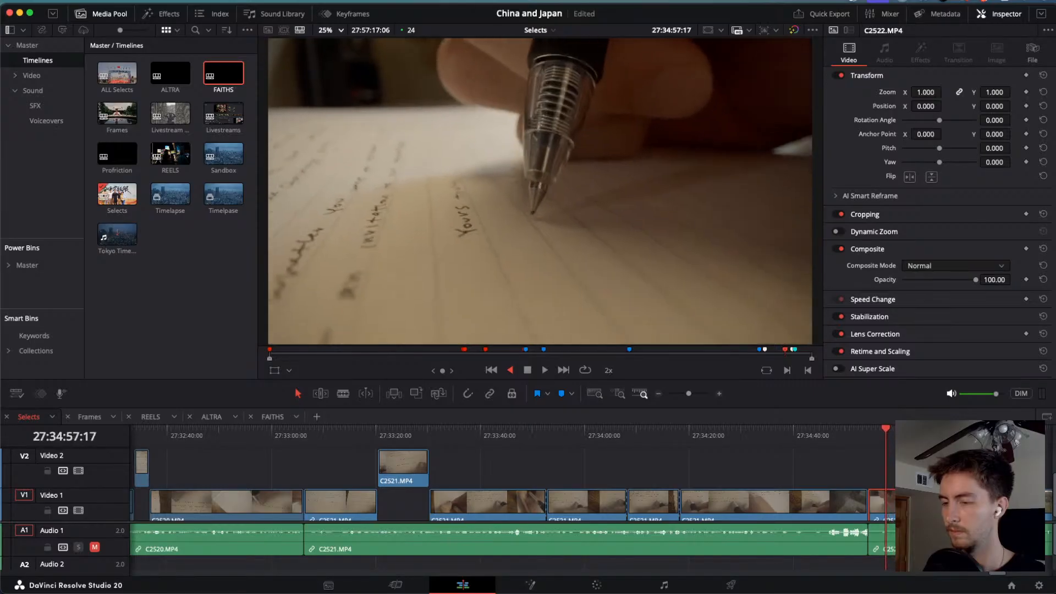
pyautogui.press('k')
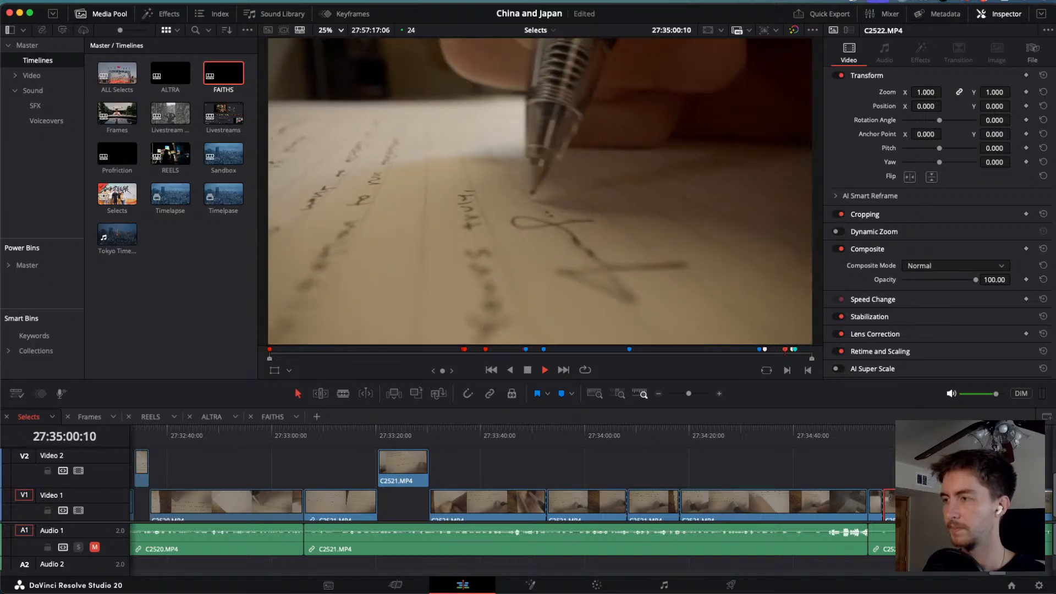
pyautogui.press('k')
pyautogui.press('super+b')
pyautogui.hotkey('alt', 'Up')
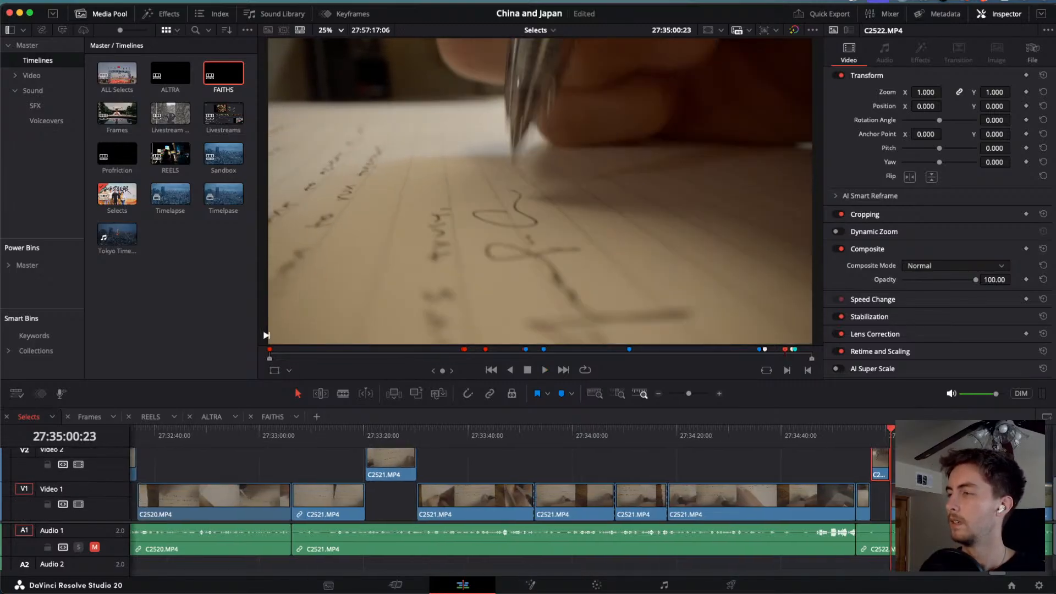
# Isolate the signature-writing moment from about 27:35:16 to 27:35:21:21 in C2523.MP4 and lift it to Video 2.
pyautogui.hscroll(5, 721, 435)
pyautogui.moveTo(671, 438); pyautogui.dragTo(723, 463)
pyautogui.press('super+b')
pyautogui.press('space')
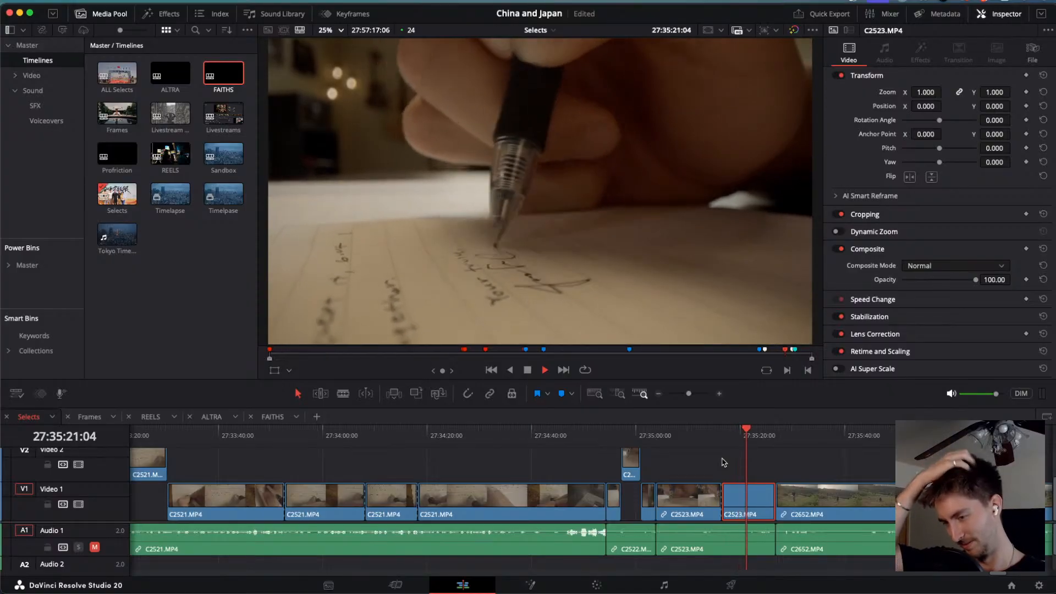
pyautogui.press('space')
pyautogui.press('super+b')
pyautogui.hotkey('alt', 'Up')
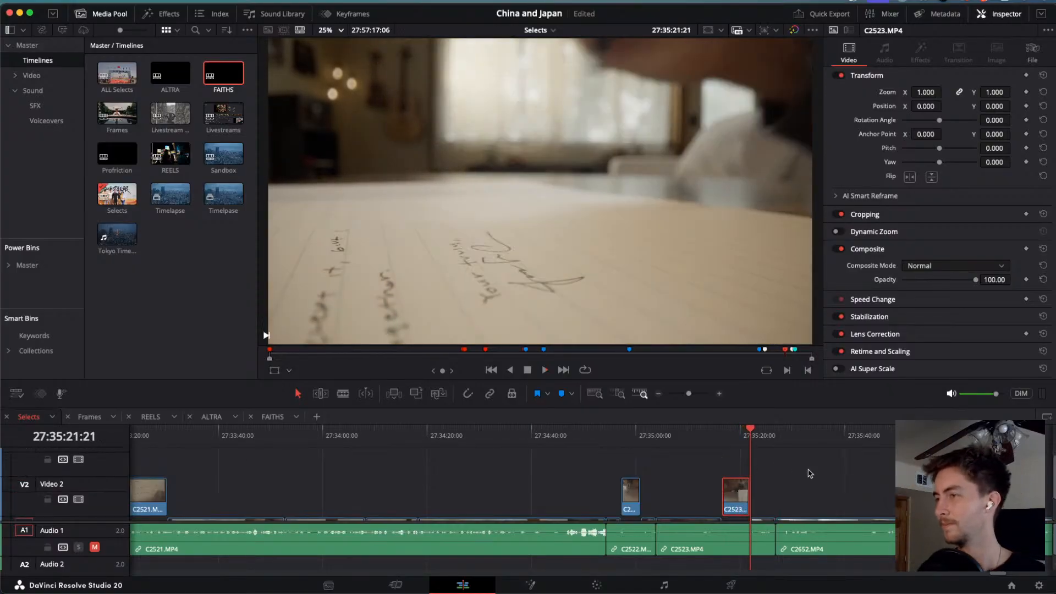
# Grade node 01 of the first hillside clip on the Color page with contrast 1.212, highlights -100 and shadows 5.
pyautogui.scroll(-2, 810, 473)
pyautogui.hscroll(4, 810, 475)
pyautogui.moveTo(572, 436); pyautogui.dragTo(599, 442)
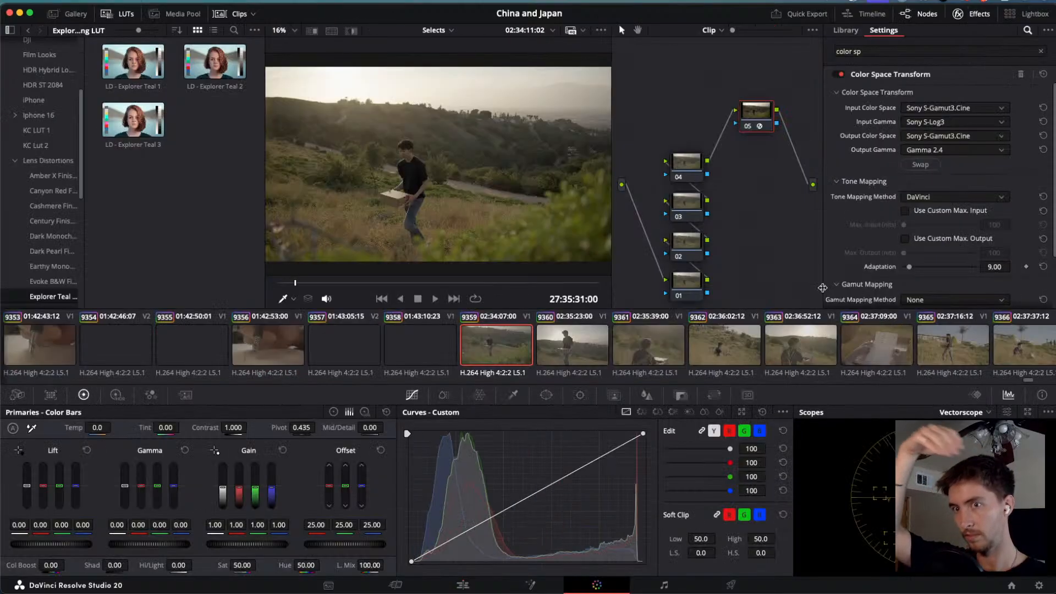
pyautogui.click(688, 278)
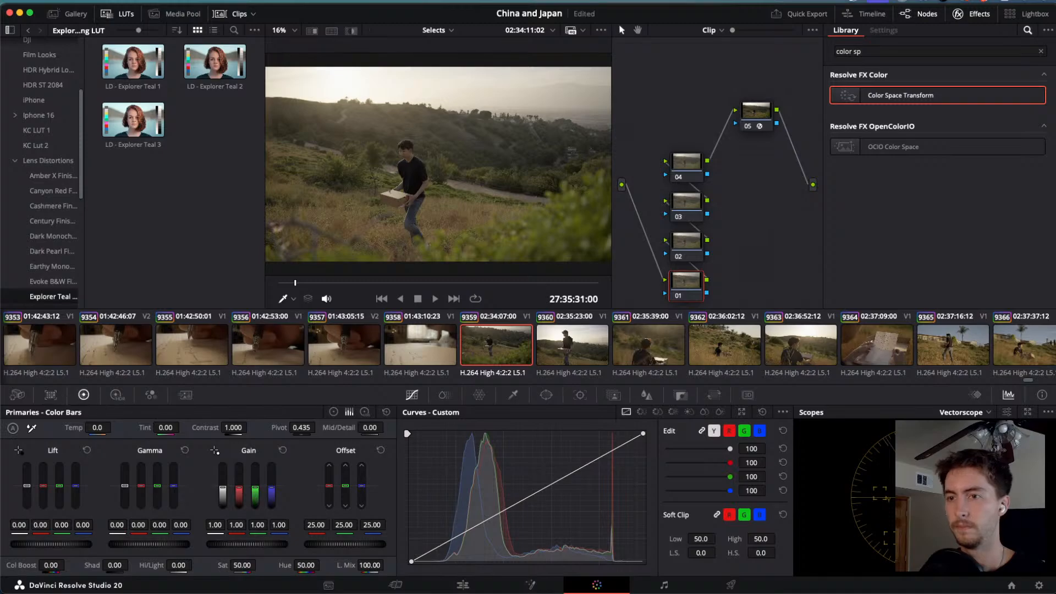
pyautogui.moveTo(122, 563); pyautogui.dragTo(131, 565)
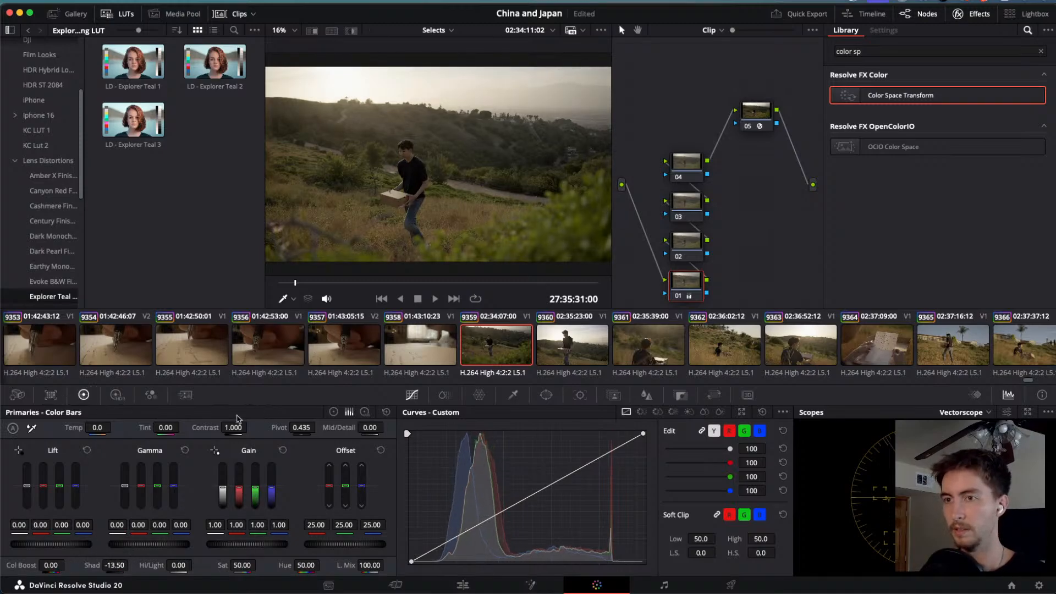
pyautogui.moveTo(233, 428); pyautogui.dragTo(251, 427)
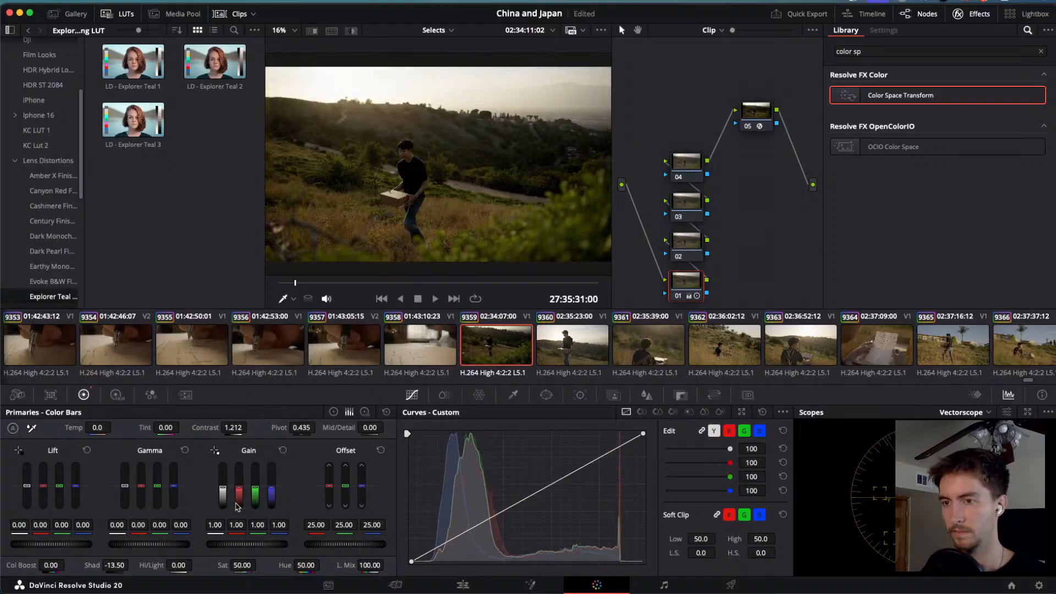
pyautogui.moveTo(175, 559); pyautogui.dragTo(195, 565)
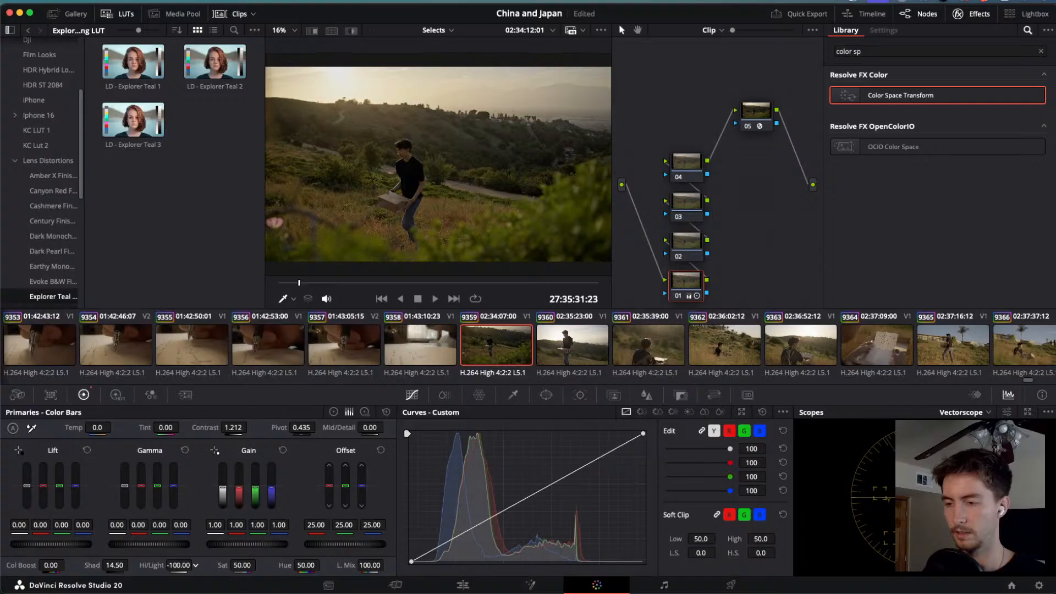
pyautogui.moveTo(115, 564); pyautogui.dragTo(132, 565)
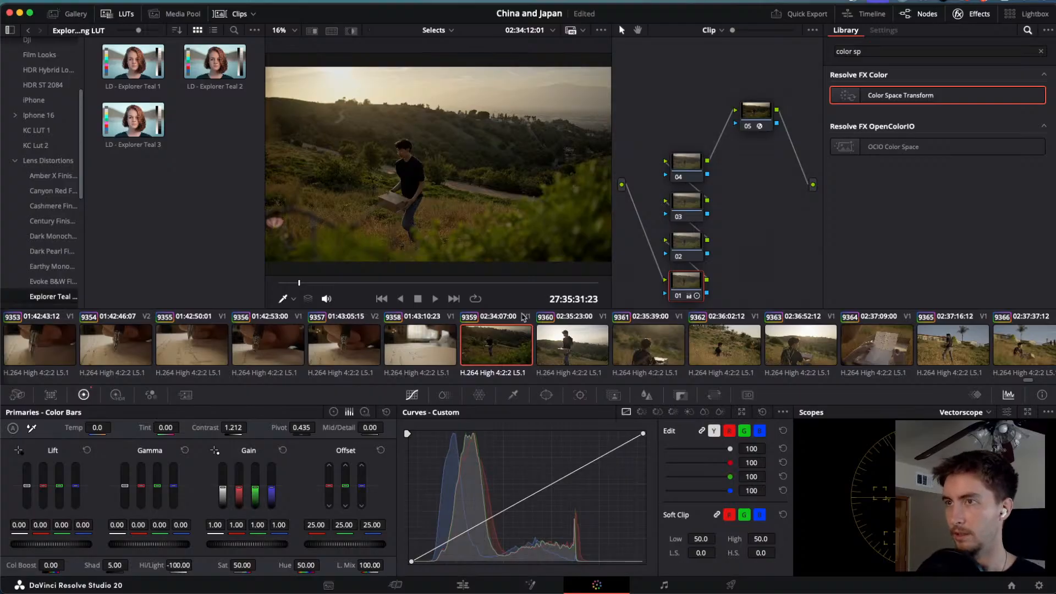
# Paste the first hillside clip's grade onto clips 9360 through 9383.
pyautogui.click(580, 342)
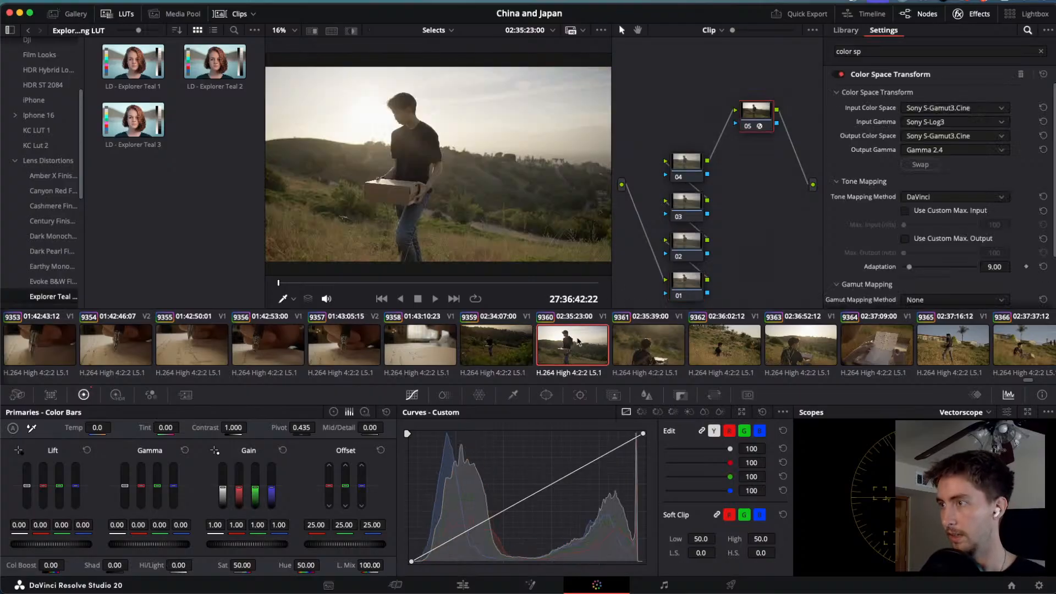
pyautogui.hscroll(15, 761, 340)
pyautogui.hscroll(5, 761, 340)
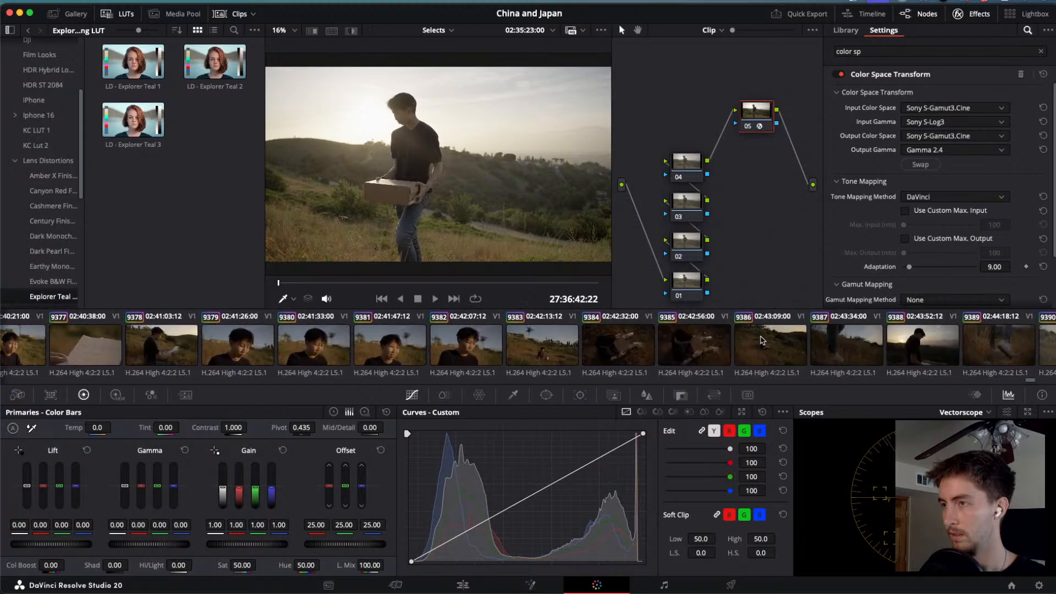
pyautogui.keyDown('shift'); pyautogui.click(642, 347); pyautogui.keyUp('shift')
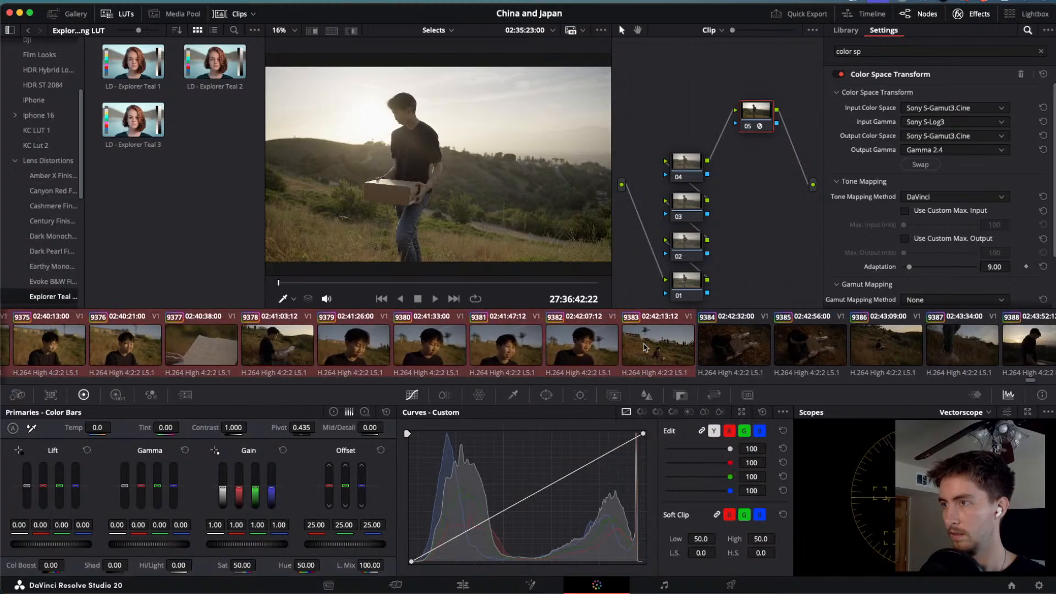
pyautogui.press('super+v')
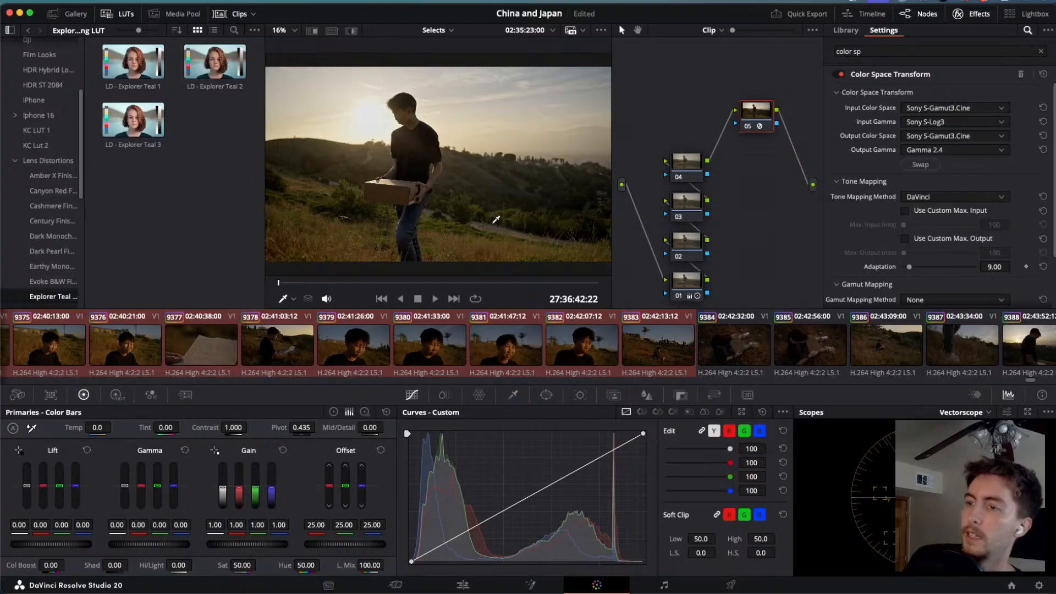
# Return to the Edit page and review the hillside footage in C2652.MP4 up to about 27:36:28.
pyautogui.click(463, 585)
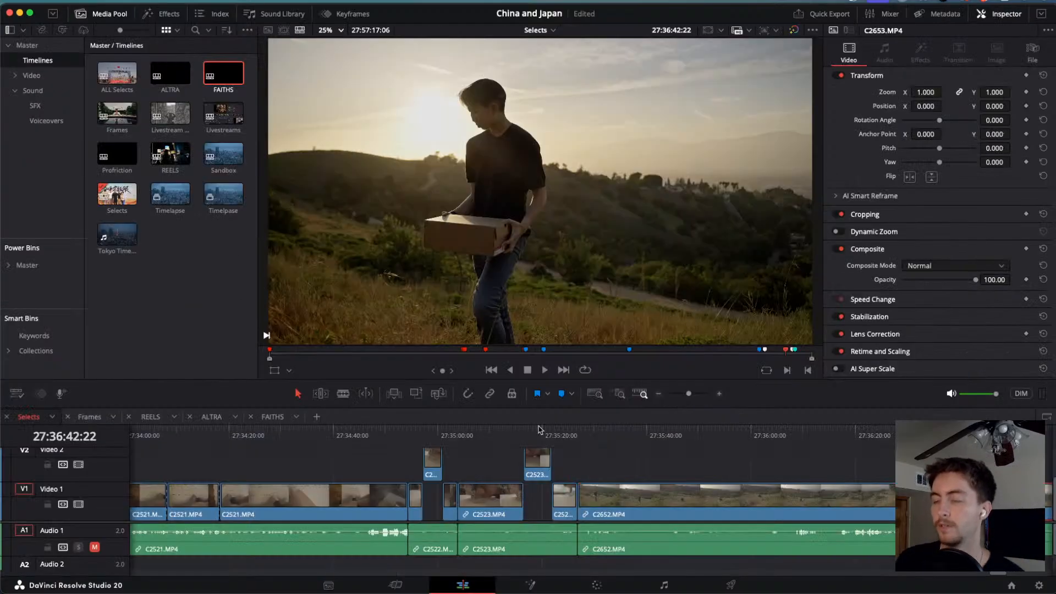
pyautogui.moveTo(655, 438); pyautogui.dragTo(681, 484)
pyautogui.moveTo(688, 444); pyautogui.dragTo(759, 468)
pyautogui.hscroll(5, 759, 468)
pyautogui.hscroll(2, 759, 468)
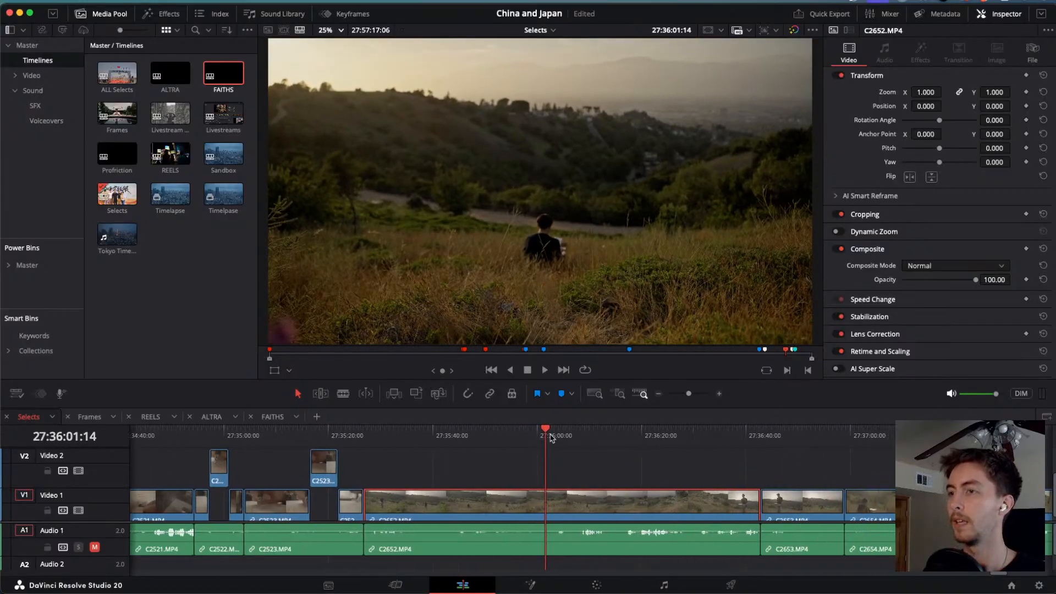
pyautogui.moveTo(547, 431); pyautogui.dragTo(688, 469)
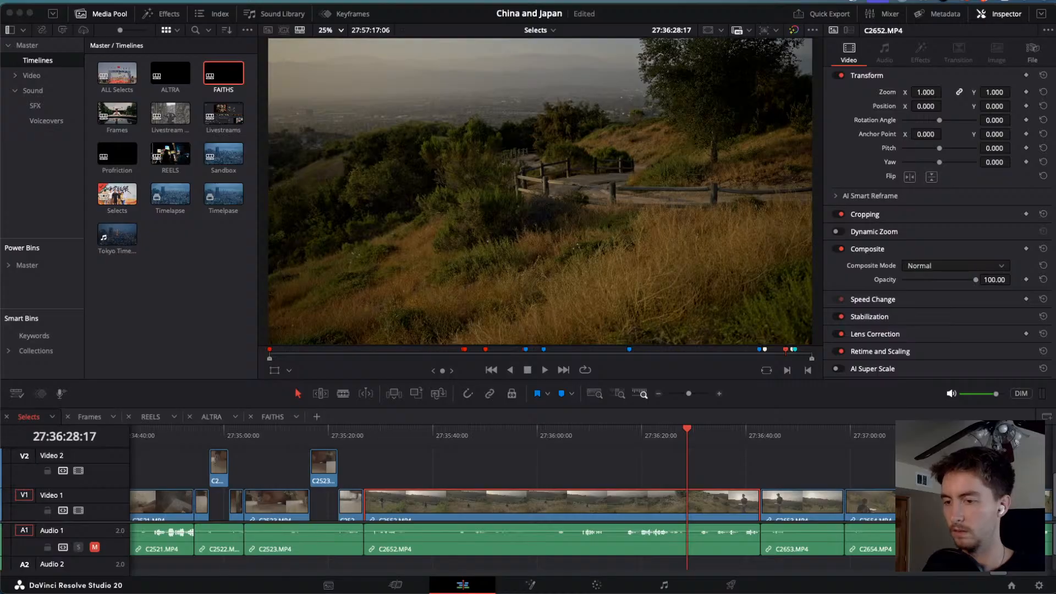
# Set the Mac's sound output to the built-in MacBook device in System Settings and minimize the settings window.
pyautogui.click(665, 409)
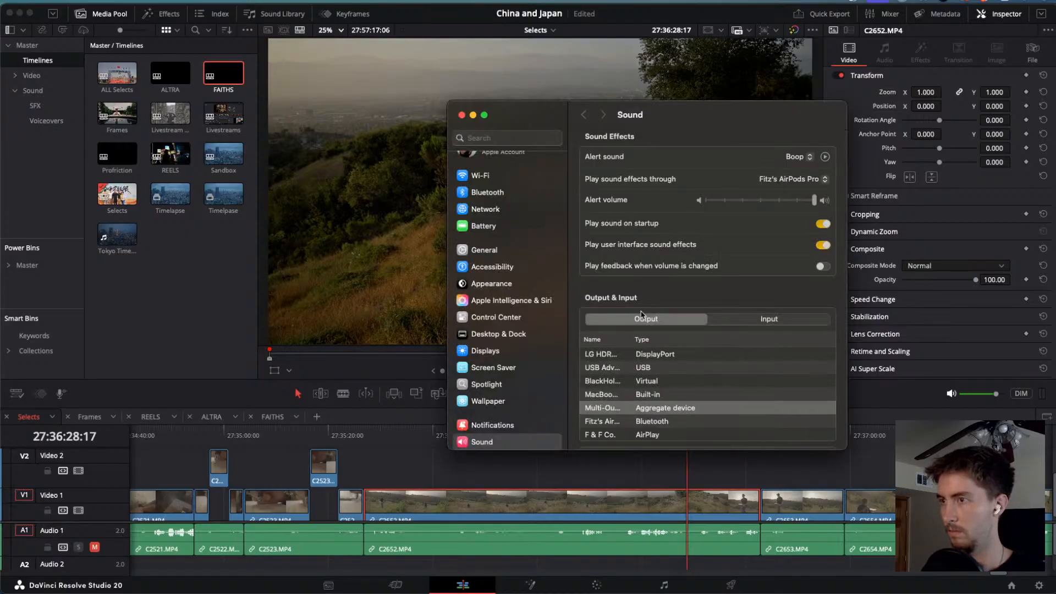
pyautogui.click(628, 407)
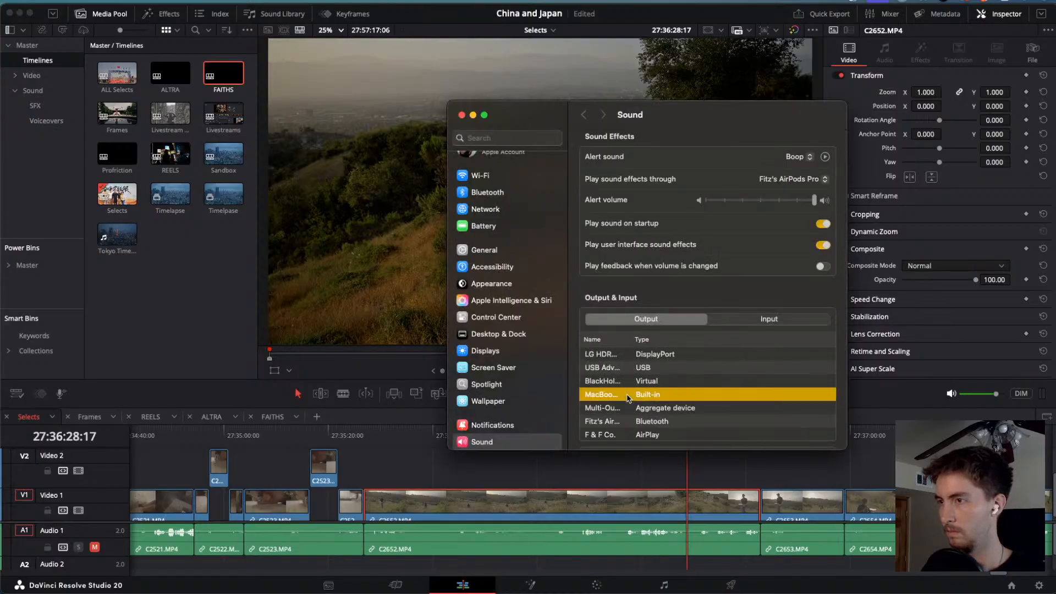
pyautogui.click(473, 117)
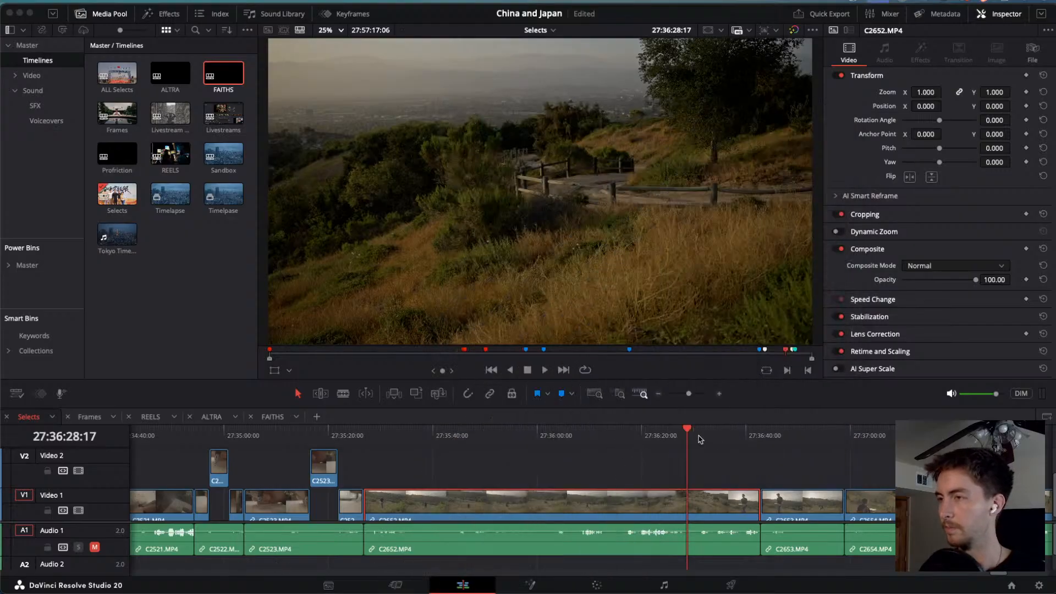
# Split C2653.MP4 at about 27:36:52 and lift its opening part with the boy holding the box to Video 2.
pyautogui.moveTo(687, 432); pyautogui.dragTo(769, 454)
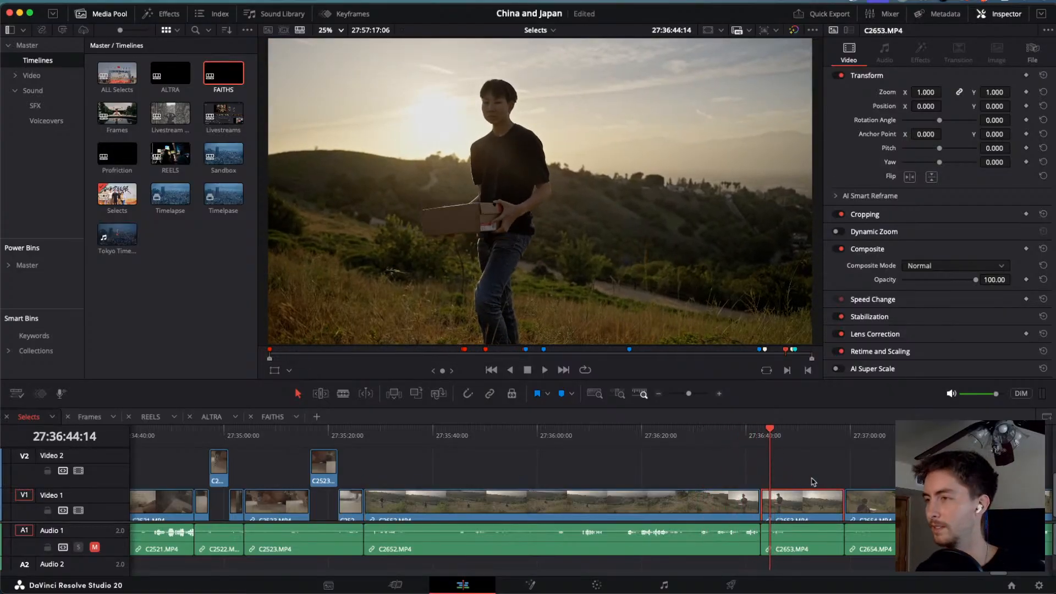
pyautogui.hscroll(3, 813, 481)
pyautogui.scroll(1, 814, 481)
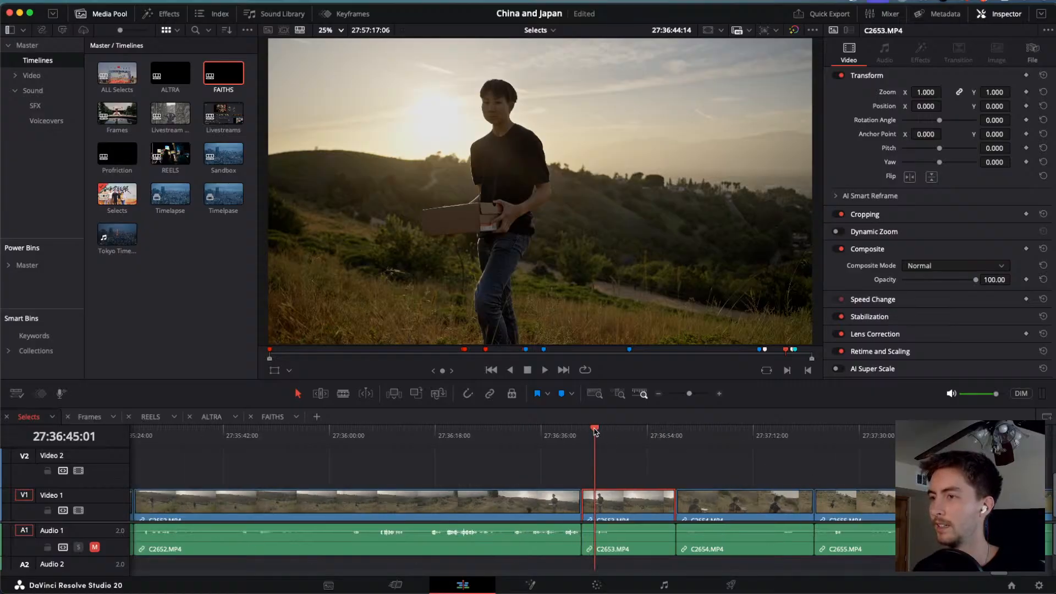
pyautogui.moveTo(595, 432); pyautogui.dragTo(636, 446)
pyautogui.press('super+b')
pyautogui.moveTo(636, 446); pyautogui.dragTo(615, 442)
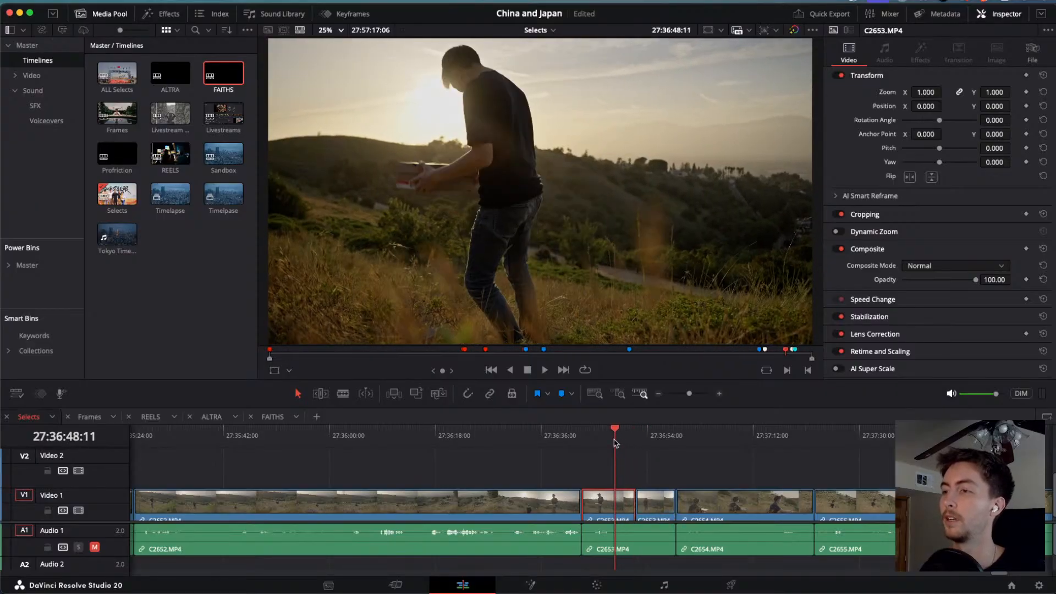
pyautogui.hotkey('alt', 'Up')
pyautogui.scroll(-4, 621, 459)
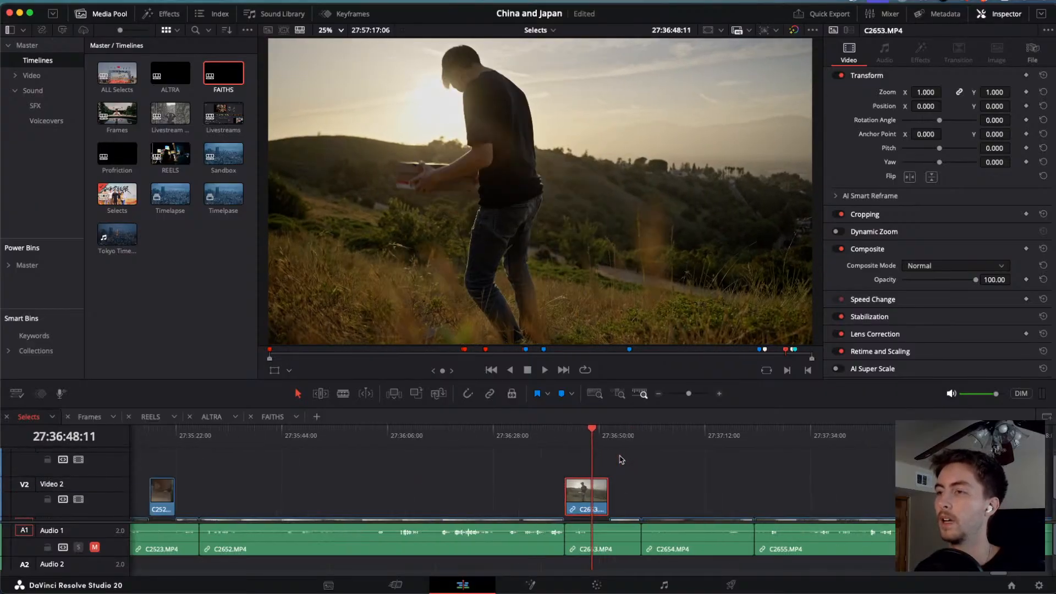
# Isolate the wide hillside shot from about 27:35:34 to 27:35:46 in C2652.MP4 and lift it to Video 2.
pyautogui.scroll(-2, 584, 458)
pyautogui.moveTo(564, 444); pyautogui.dragTo(306, 445)
pyautogui.press('super+b')
pyautogui.press('super+b')
pyautogui.hotkey('alt', 'Up')
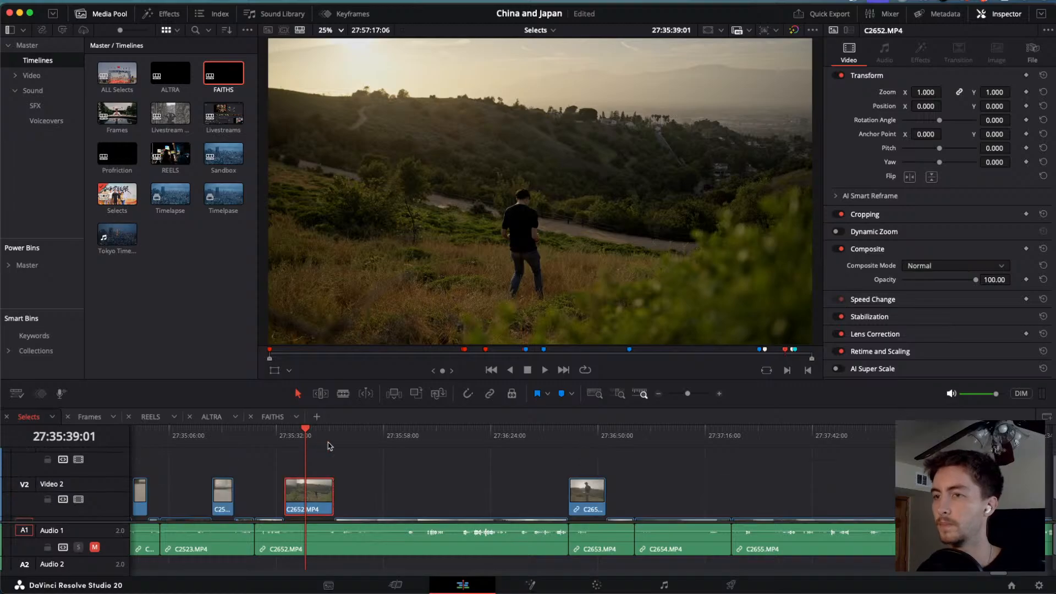
# Review the end of C2652.MP4 and lift the section of C2653.MP4 from about 27:36:54 to 27:36:58 to Video 2.
pyautogui.moveTo(418, 427); pyautogui.dragTo(555, 473)
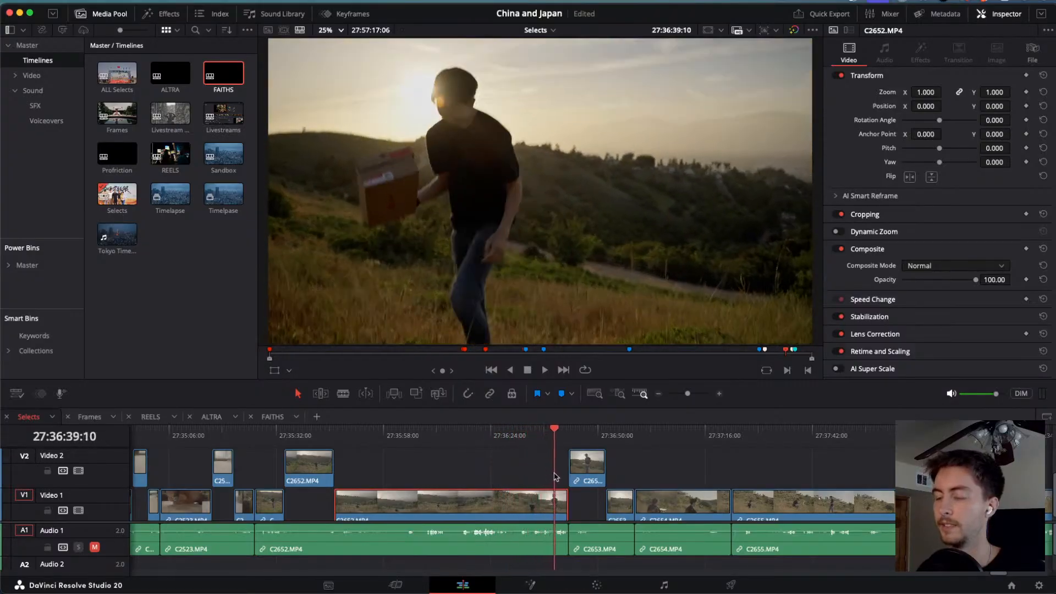
pyautogui.hscroll(5, 506, 440)
pyautogui.moveTo(478, 435); pyautogui.dragTo(533, 444)
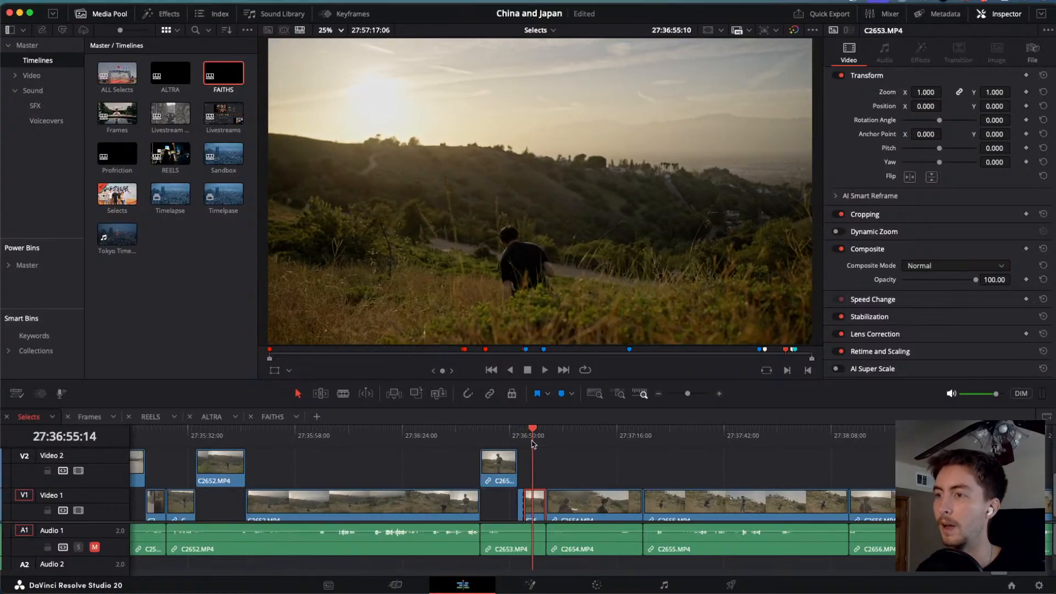
pyautogui.hotkey('alt', 'Up')
pyautogui.scroll(-3, 543, 455)
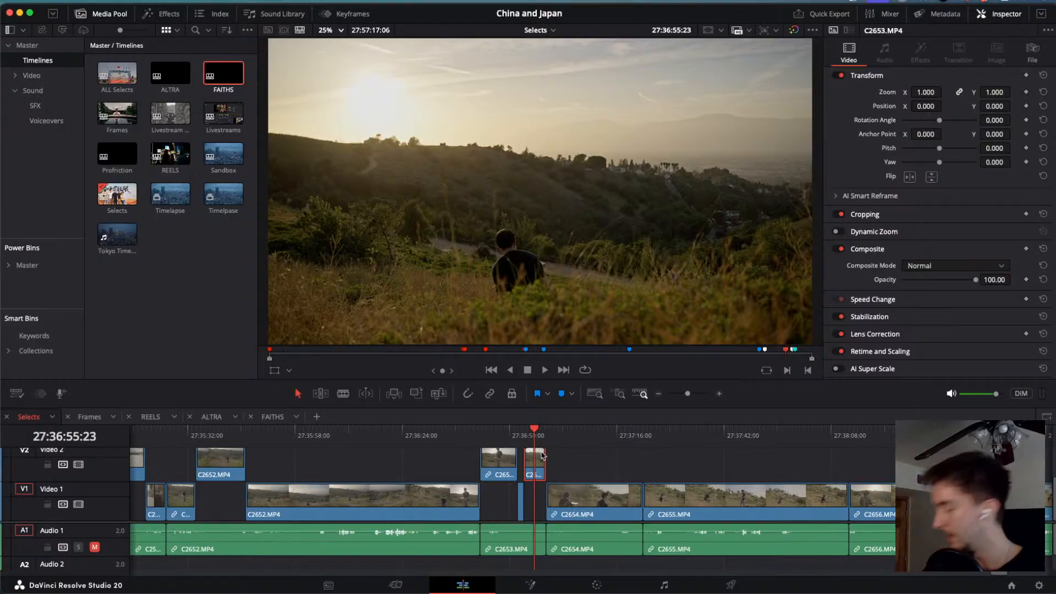
# Split C2654.MP4 at about 27:37:04 and lift its opening shot of the seated boy to Video 2.
pyautogui.moveTo(552, 436); pyautogui.dragTo(567, 461)
pyautogui.press('super+b')
pyautogui.hotkey('alt', 'Up')
pyautogui.scroll(-2, 600, 490)
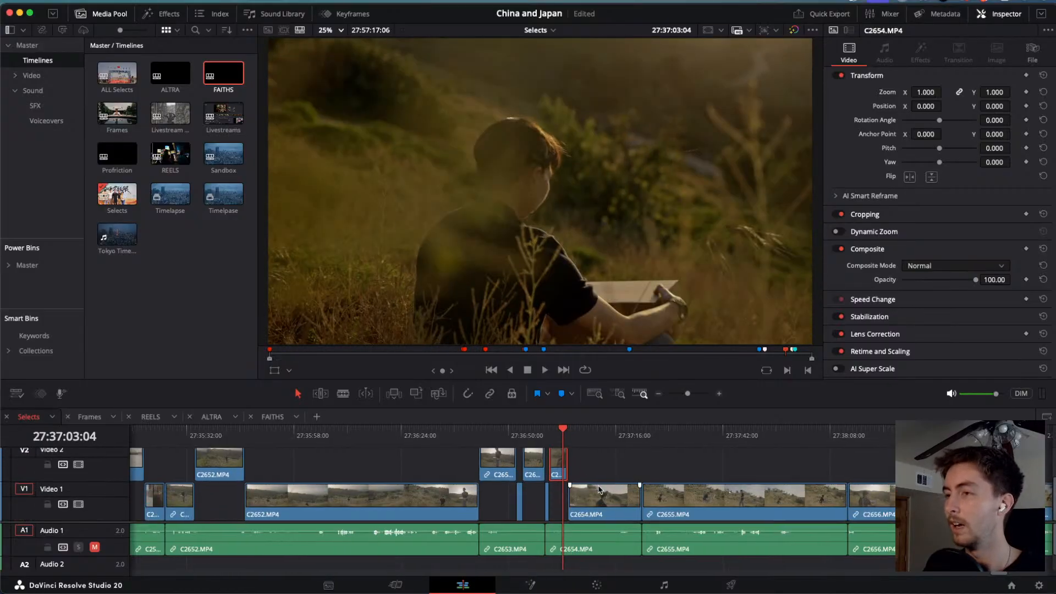
# Isolate the section of C2654.MP4 from about 27:37:12 to 27:37:19 and lift it to Video 2.
pyautogui.hscroll(3, 600, 488)
pyautogui.click(486, 435)
pyautogui.moveTo(486, 435); pyautogui.dragTo(520, 457)
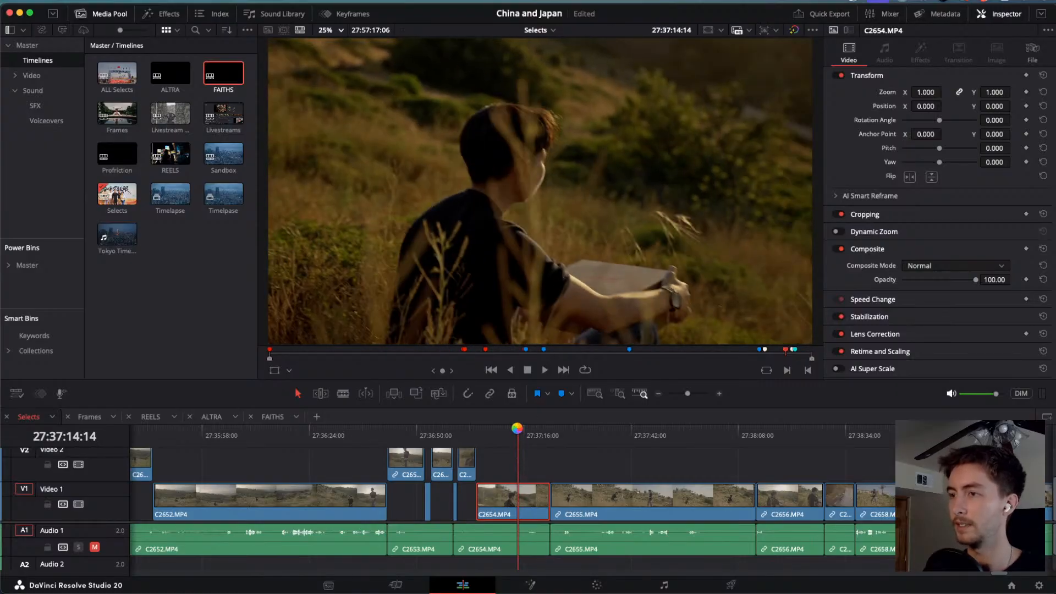
pyautogui.moveTo(518, 432); pyautogui.dragTo(512, 432)
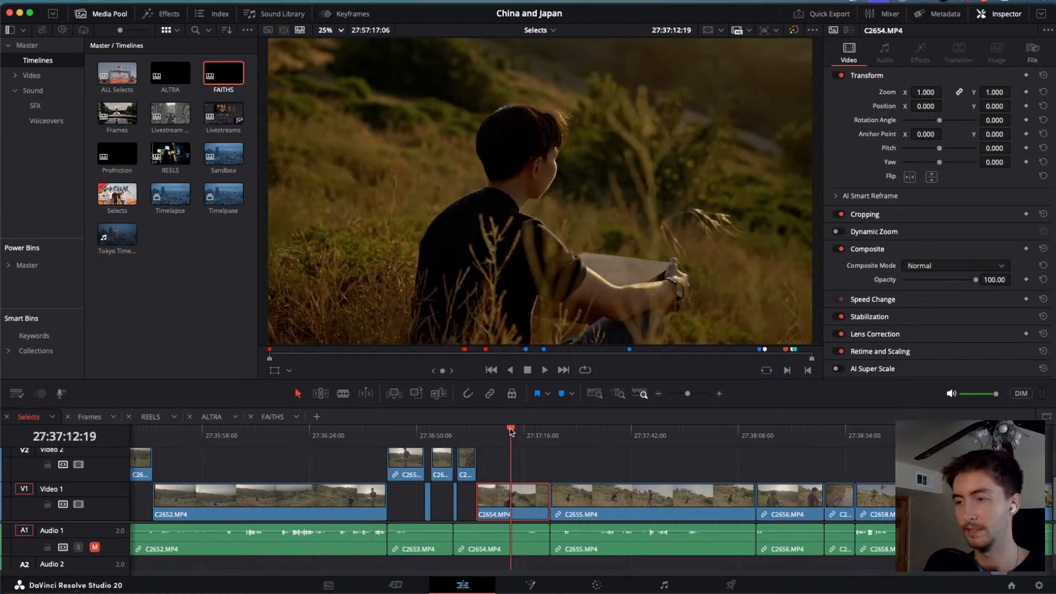
pyautogui.moveTo(510, 432)
pyautogui.mouseDown()
pyautogui.moveTo(521, 435)
pyautogui.moveTo(499, 434)
pyautogui.moveTo(549, 450)
pyautogui.moveTo(526, 445)
pyautogui.mouseUp()
pyautogui.press('super+b')
pyautogui.press('super+b')
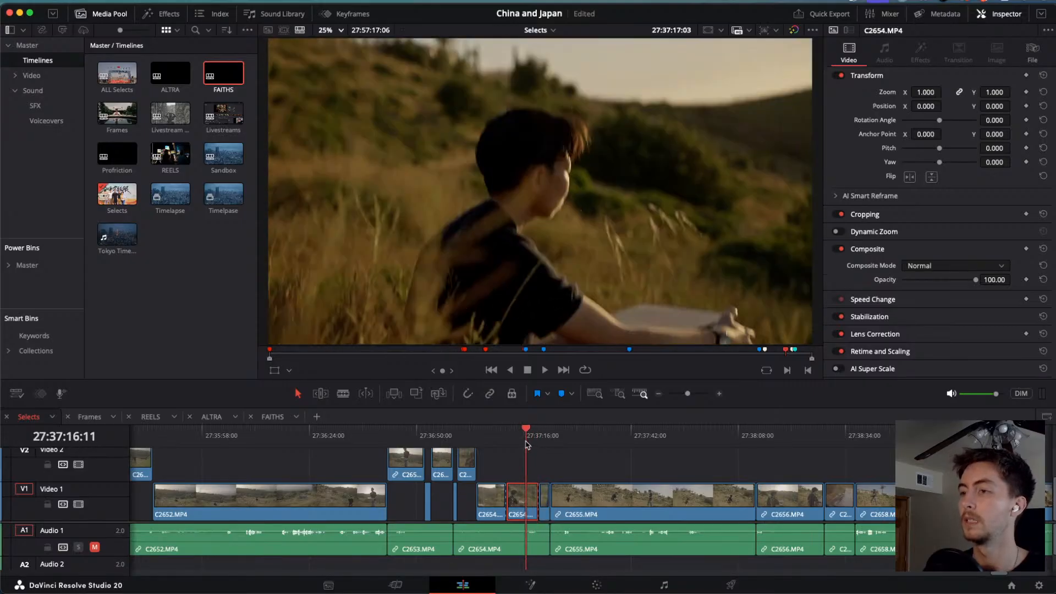
pyautogui.hotkey('alt', 'Up')
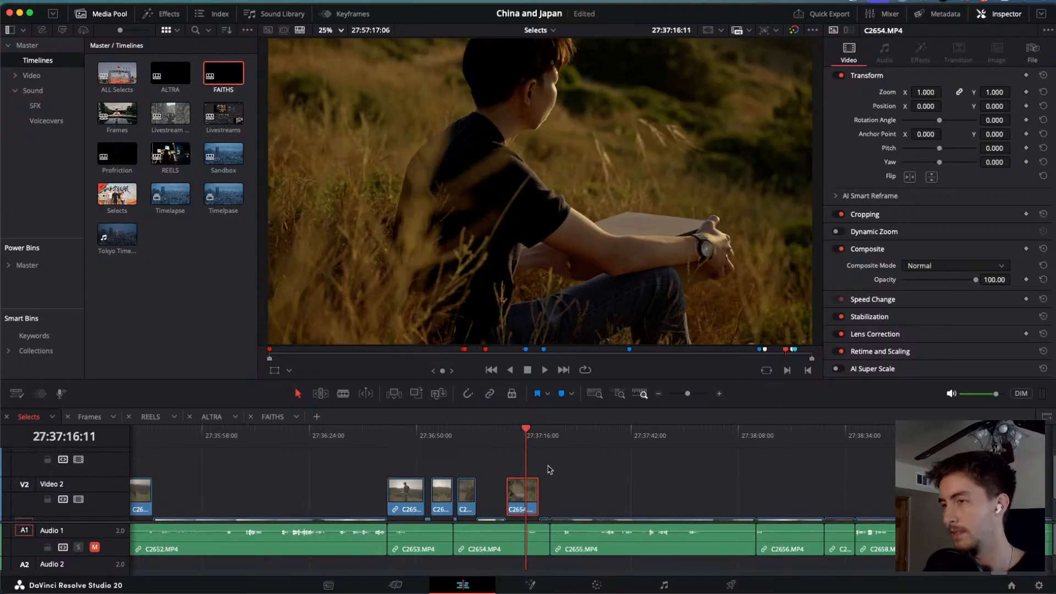
pyautogui.scroll(-2, 549, 469)
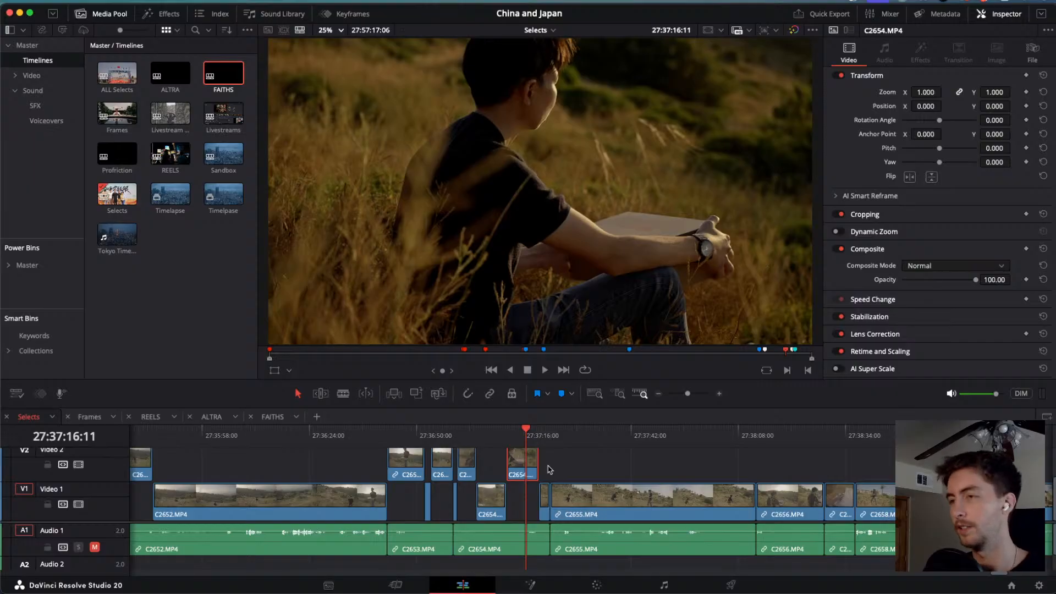
# Isolate the early hillside shot in C2655.MP4 from about 27:37:25 to 27:37:32 and lift it to Video 2.
pyautogui.click(563, 436)
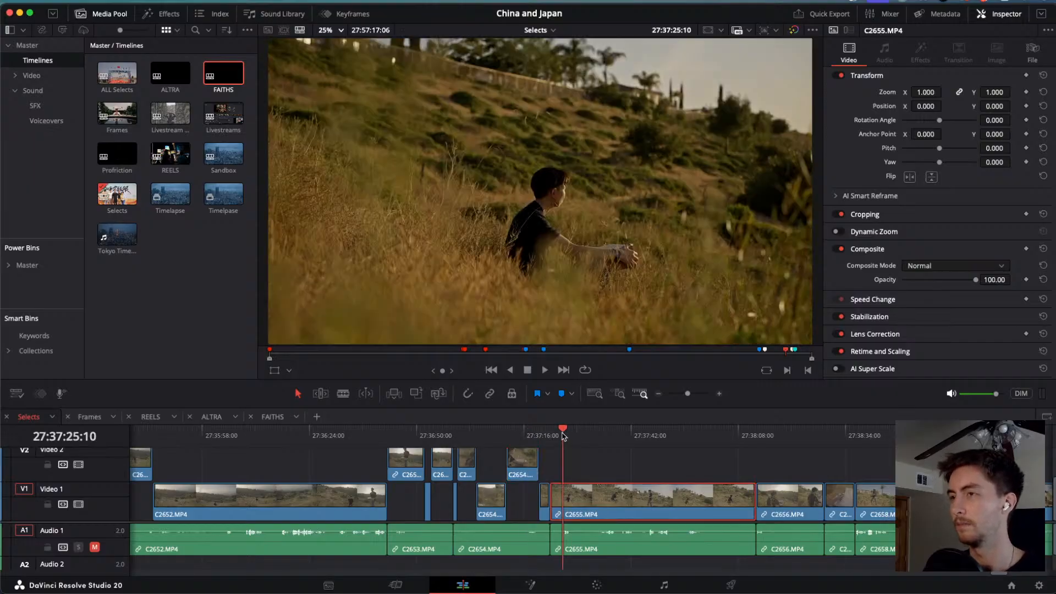
pyautogui.moveTo(563, 436); pyautogui.dragTo(600, 434)
pyautogui.hotkey('alt', 'Up')
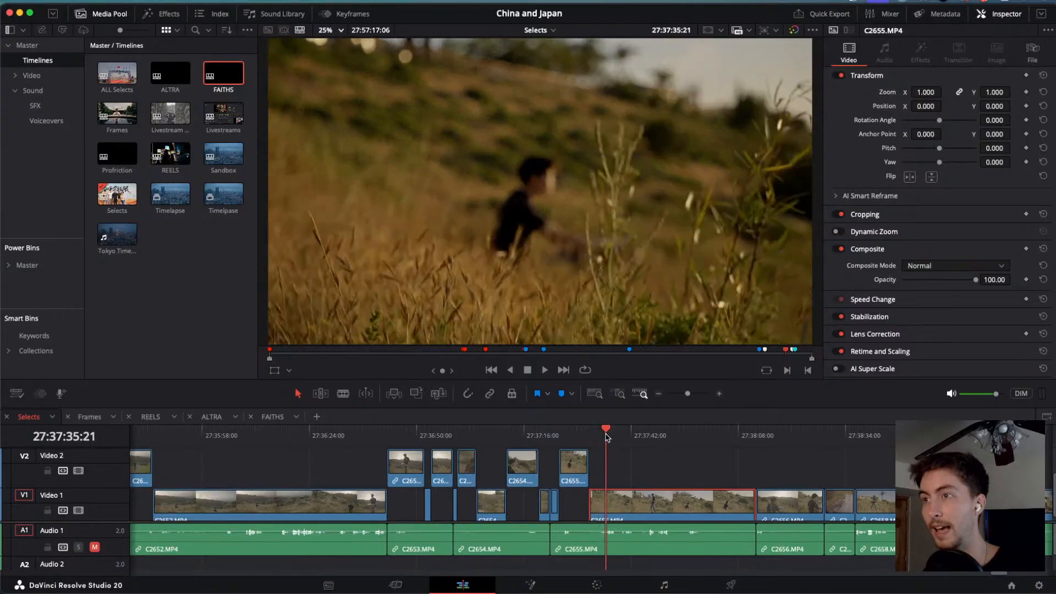
# Isolate the short C2655.MP4 shot from 27:37:32:17 to 27:37:35:05 and lift it to Video 2.
pyautogui.moveTo(608, 438); pyautogui.dragTo(594, 437)
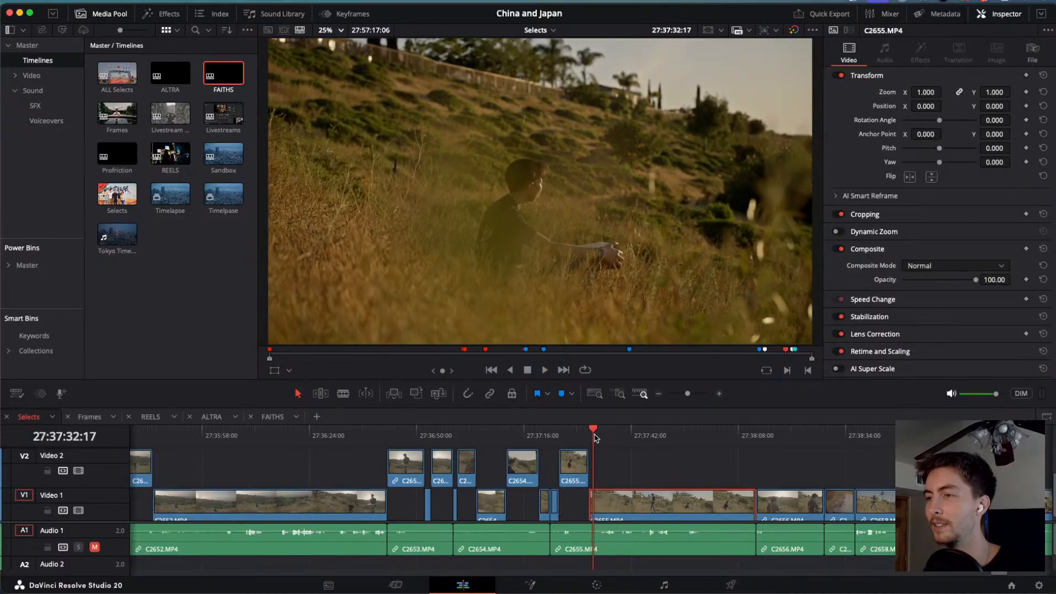
pyautogui.press('l')
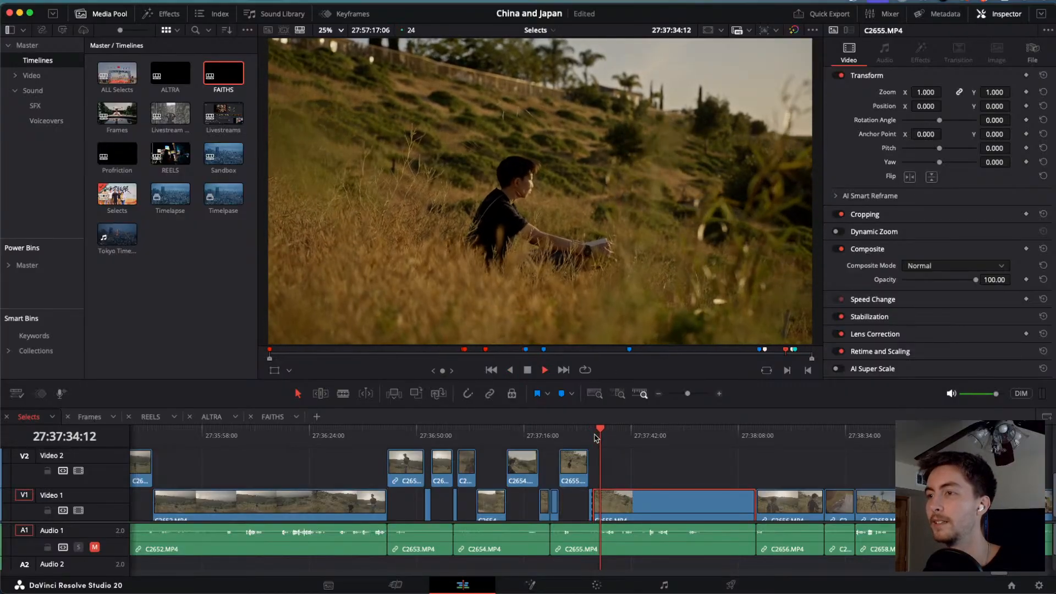
pyautogui.press('space')
pyautogui.press('super+b')
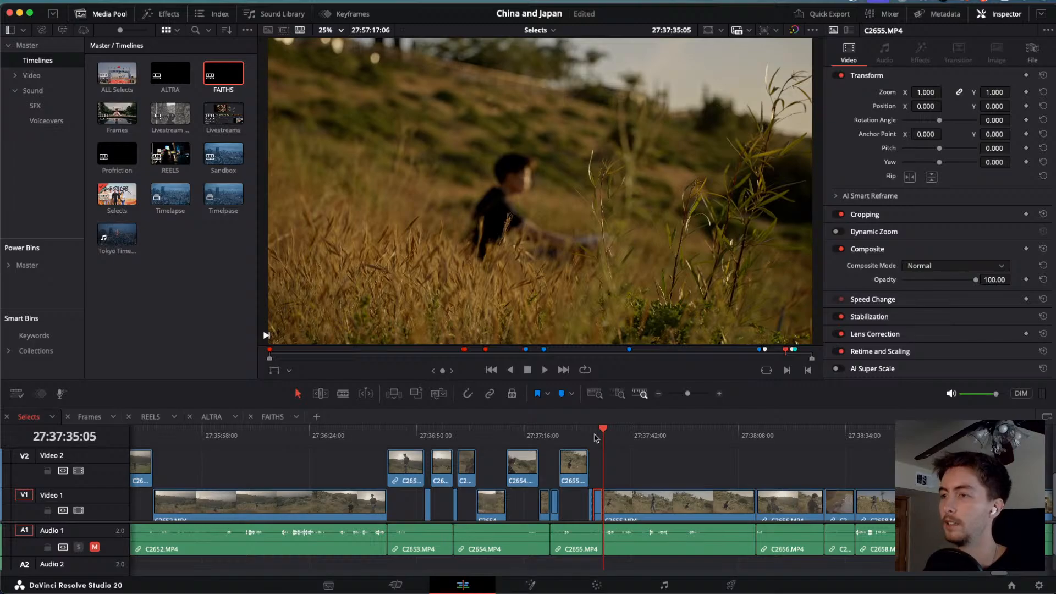
pyautogui.hotkey('alt', 'Up')
# On the Color page, set the Color Space Transform's output color space to Rec.709 for the rest of C2655.MP4 at 27:37:42:03.
pyautogui.moveTo(615, 435); pyautogui.dragTo(634, 447)
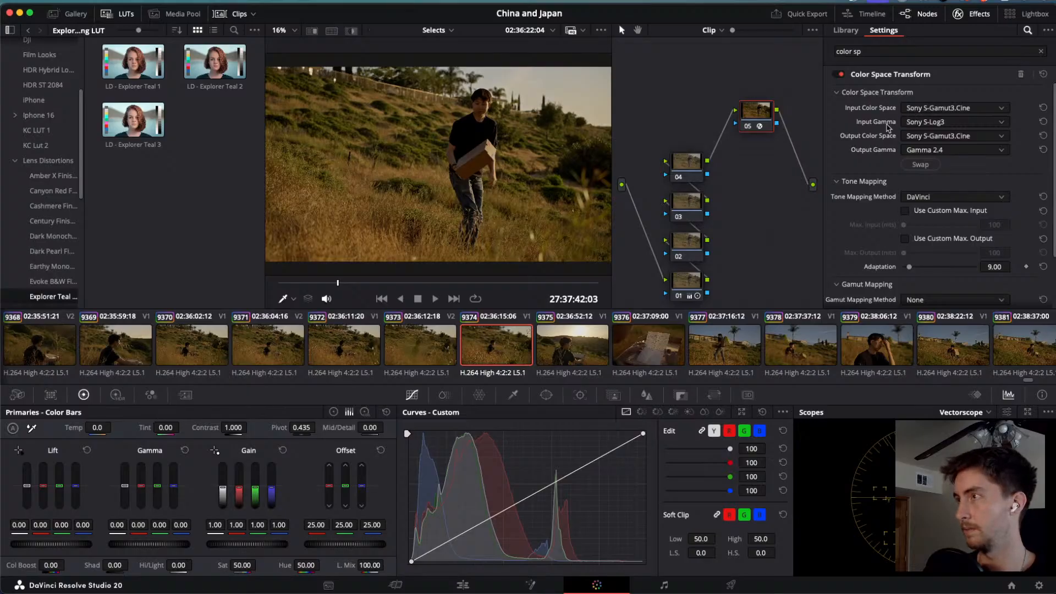
pyautogui.click(922, 140)
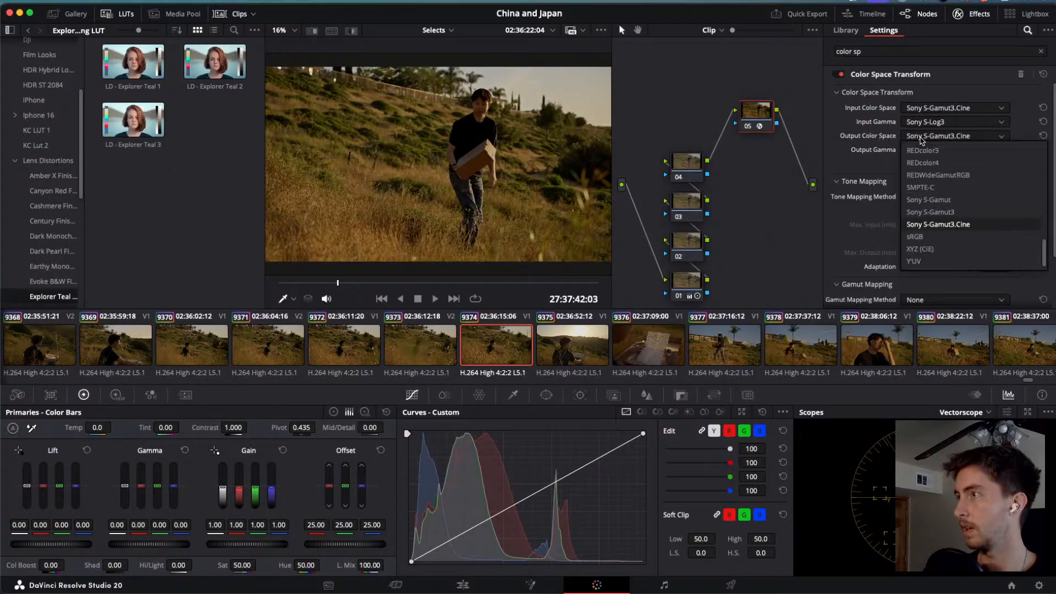
pyautogui.scroll(3, 928, 242)
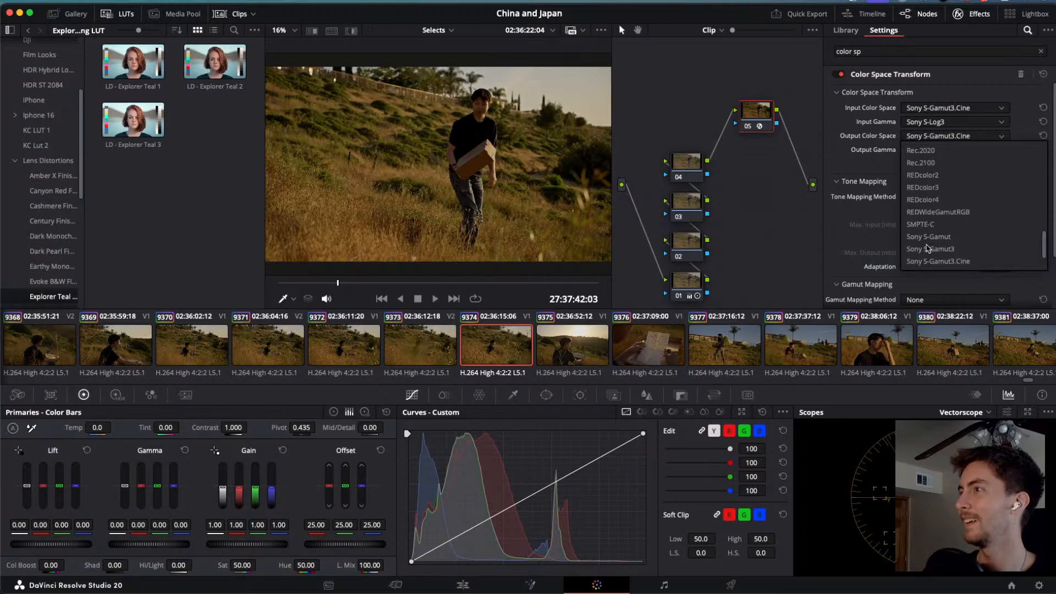
pyautogui.click(920, 175)
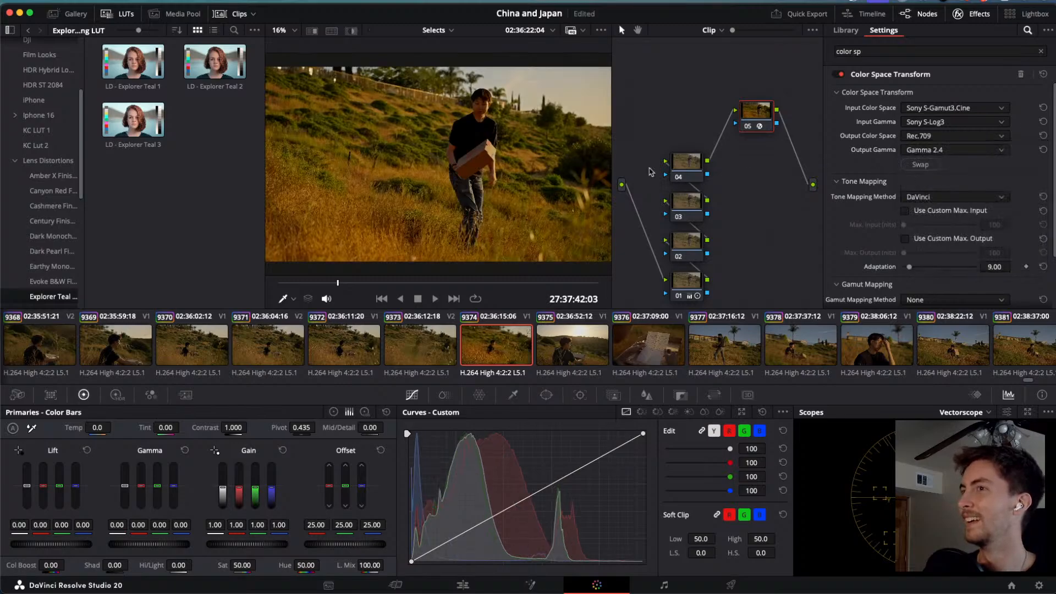
# Copy the corrected Rec.709 grade onto the preceding hillside clips, back to the start of the hillside footage.
pyautogui.click(506, 341)
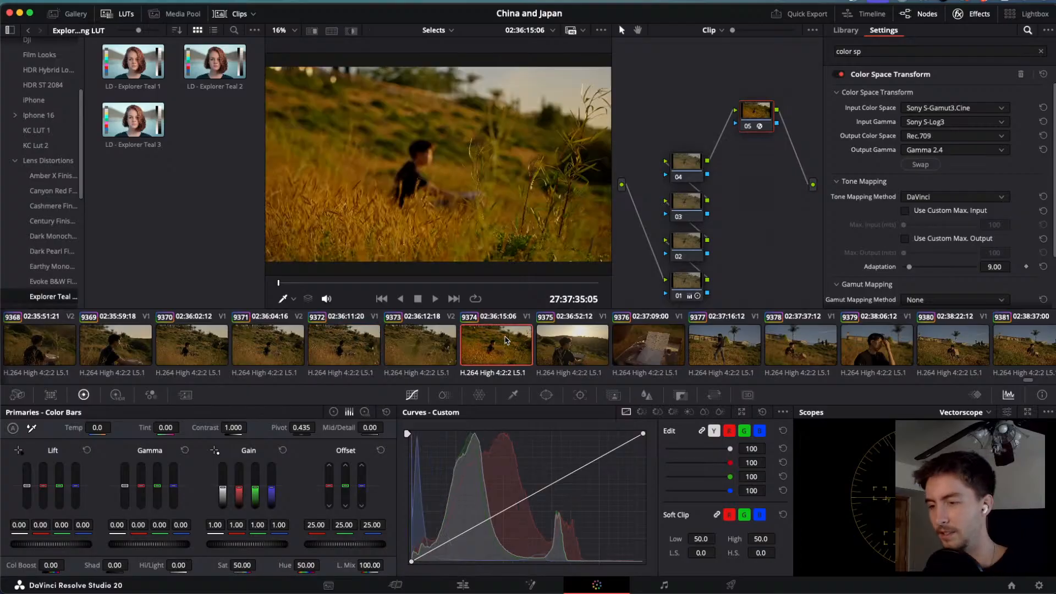
pyautogui.click(419, 342)
pyautogui.hscroll(-3, 371, 342)
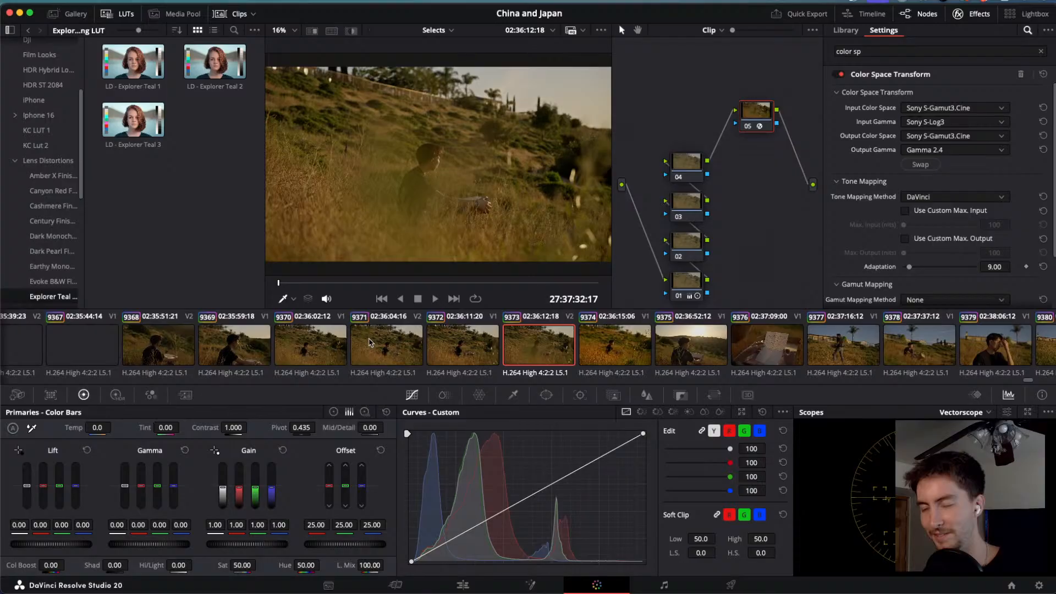
pyautogui.hscroll(-20, 369, 342)
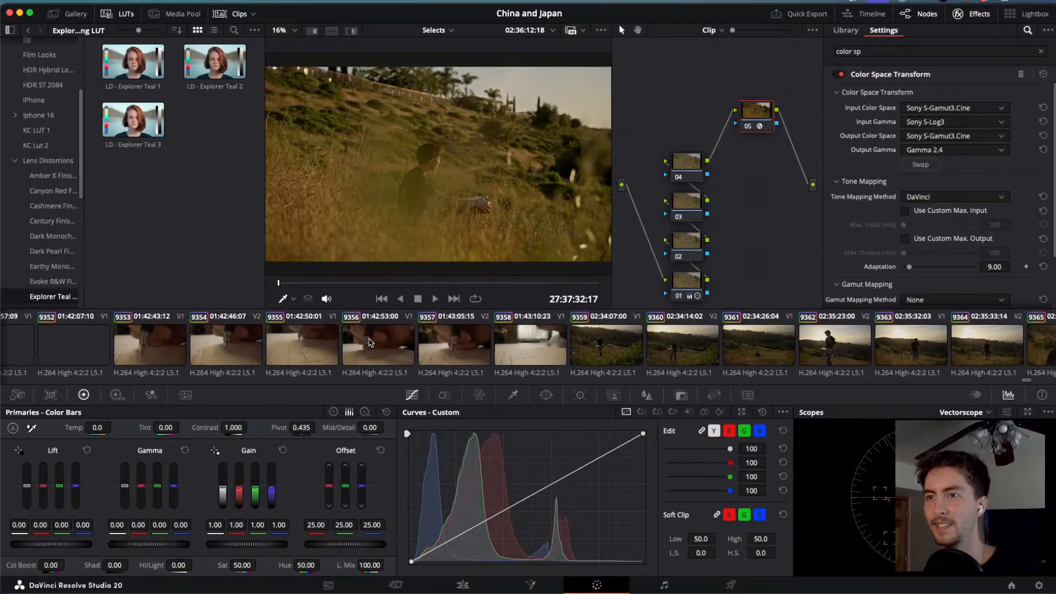
pyautogui.hscroll(5, 369, 342)
pyautogui.keyDown('shift'); pyautogui.click(371, 343); pyautogui.keyUp('shift')
pyautogui.press('super+v')
pyautogui.hscroll(20, 510, 345)
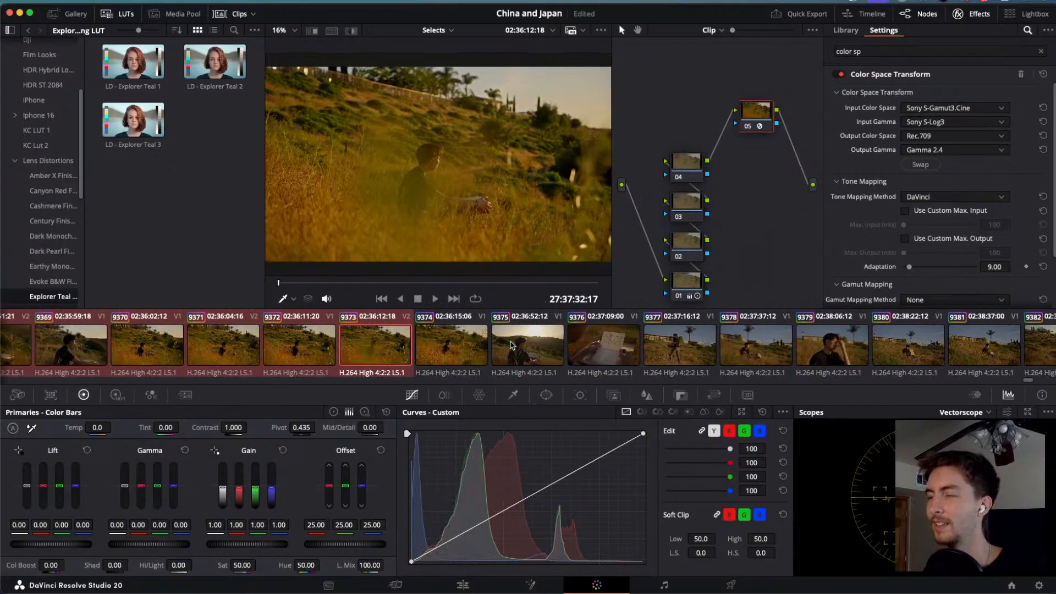
# Apply the same Rec.709 grade to the following clips, from C2656.MP4 at 27:38:12:11 through the later hillside and group shots.
pyautogui.hscroll(10, 510, 346)
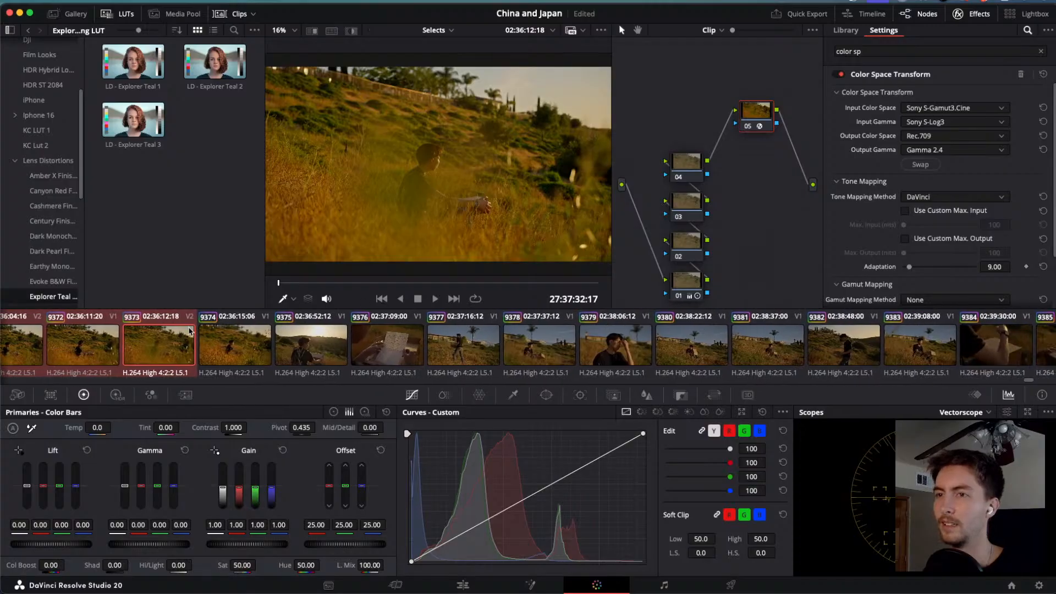
pyautogui.rightClick(190, 331)
pyautogui.click(195, 337)
pyautogui.click(239, 344)
pyautogui.click(317, 344)
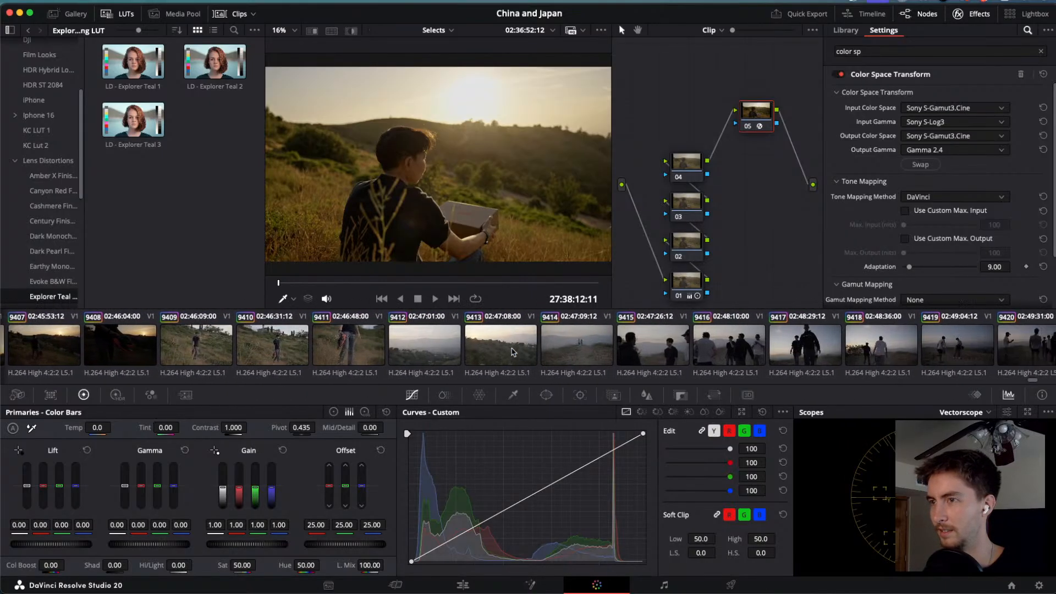
pyautogui.hscroll(2, 511, 352)
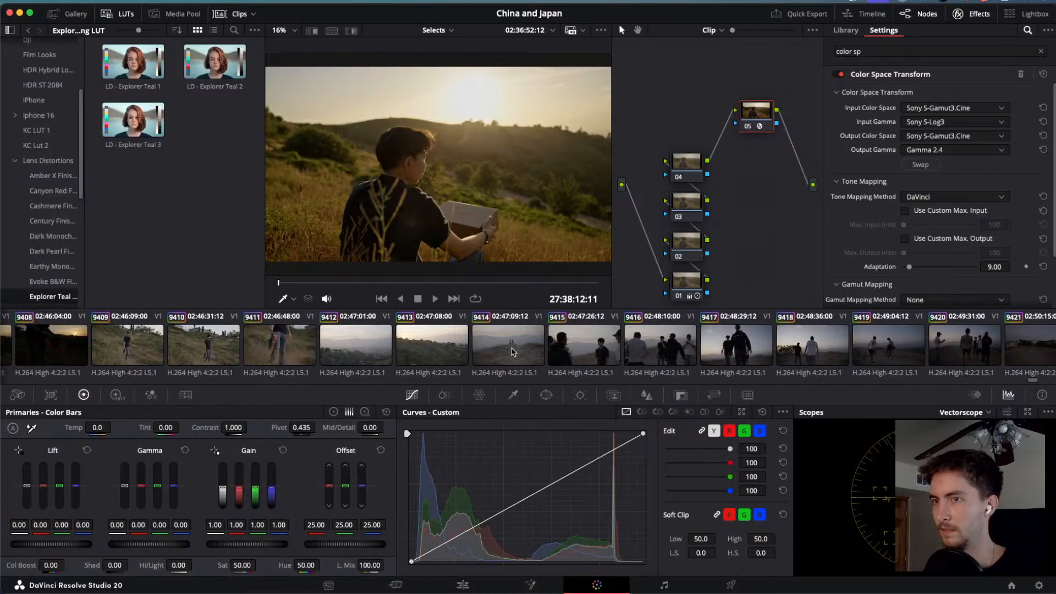
pyautogui.hscroll(5, 513, 352)
pyautogui.keyDown('shift'); pyautogui.click(492, 353); pyautogui.keyUp('shift')
pyautogui.press('=')
pyautogui.hscroll(-10, 485, 352)
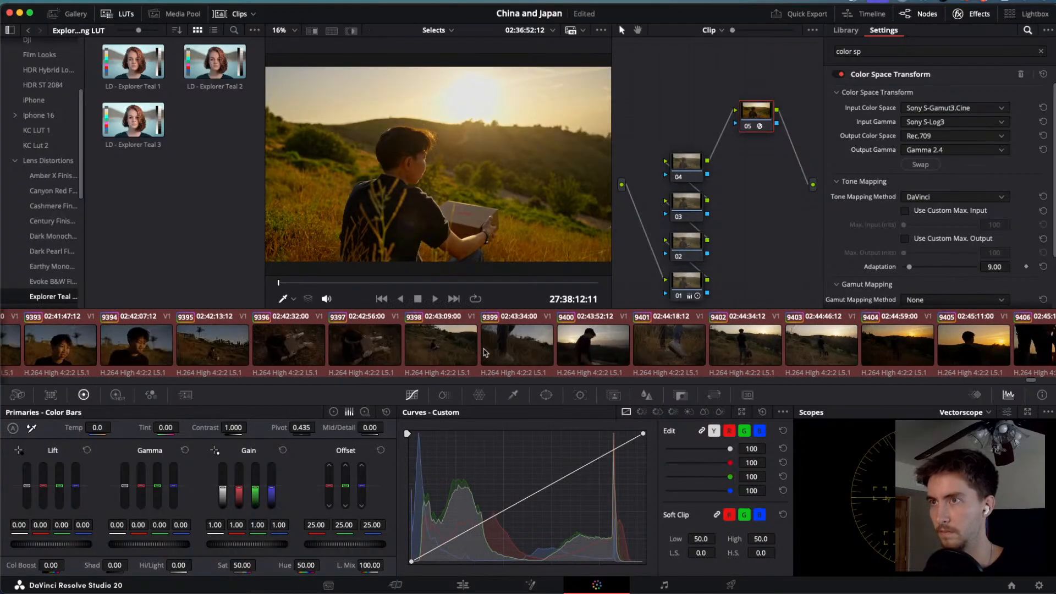
pyautogui.hscroll(-15, 485, 353)
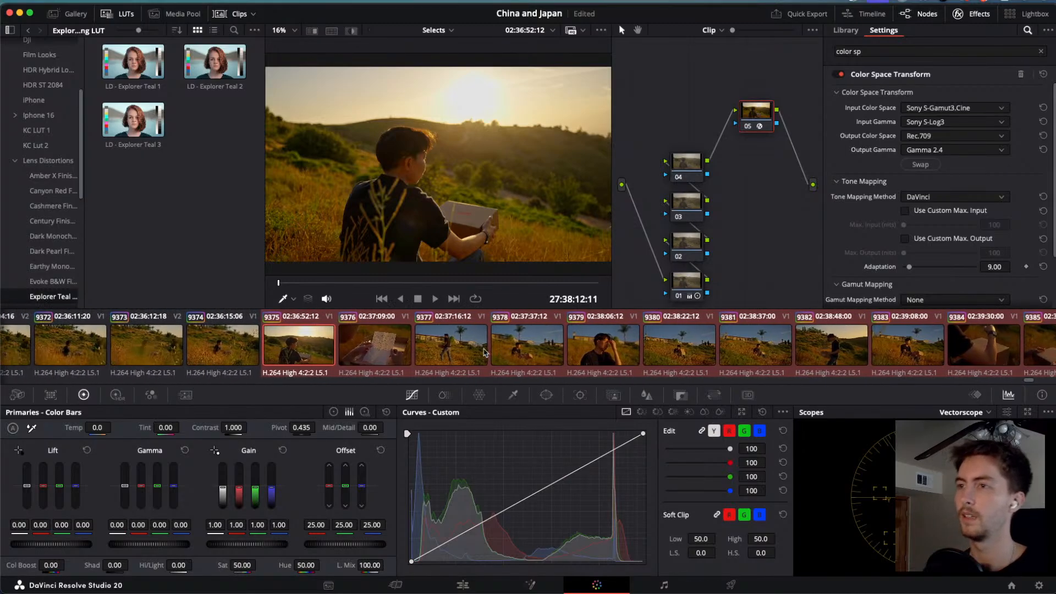
pyautogui.hscroll(-2, 484, 352)
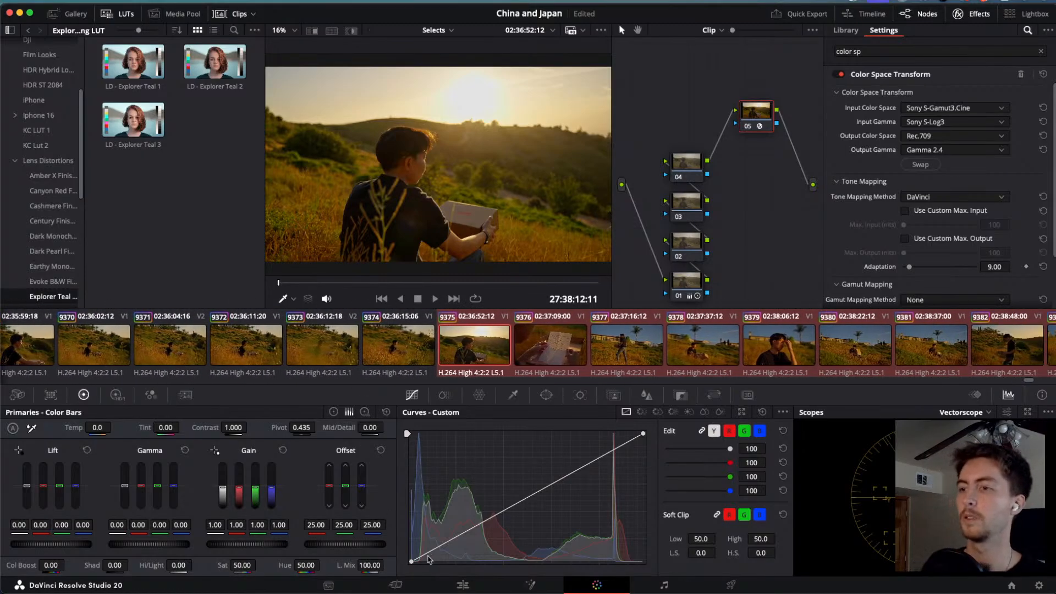
# Return to the Edit page and lift the C2655.MP4 shot of the boy standing with the box, around 27:37:55, to Video 2.
pyautogui.click(462, 585)
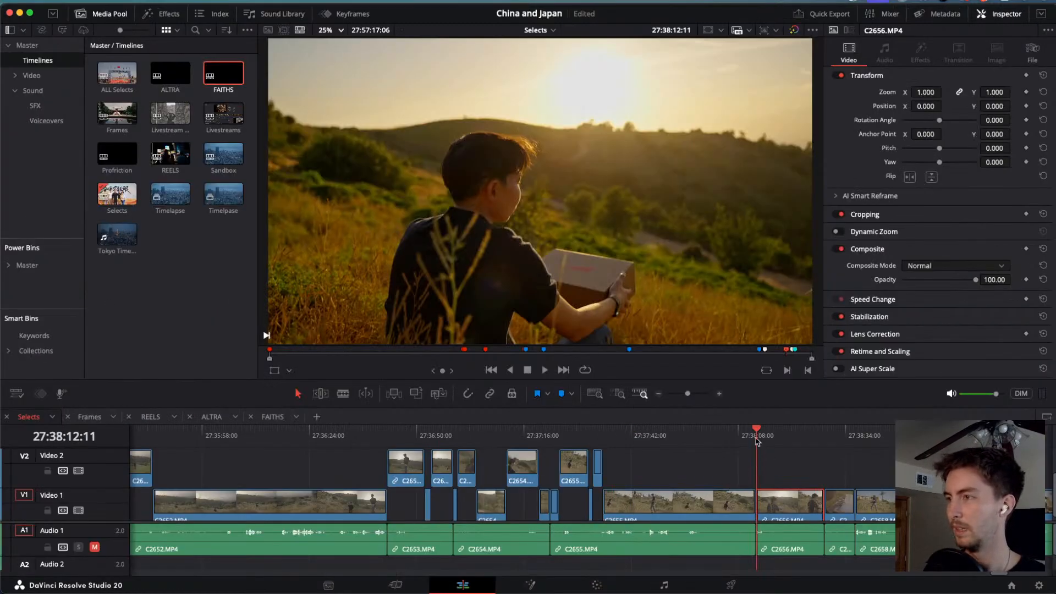
pyautogui.moveTo(756, 440); pyautogui.dragTo(687, 478)
pyautogui.hotkey('ctrl', 'b')
pyautogui.hotkey('ctrl', 'b')
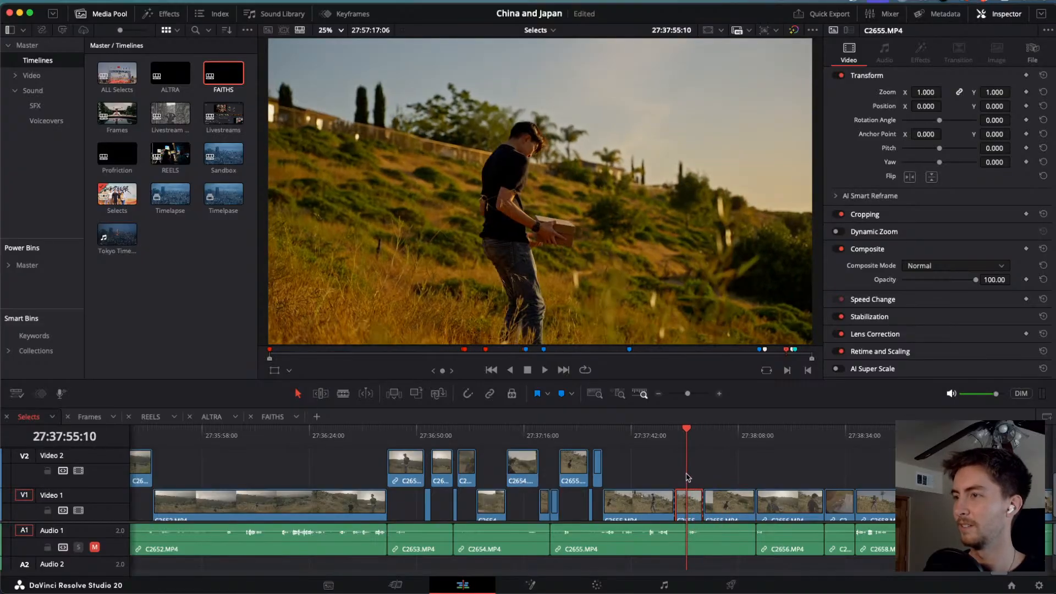
pyautogui.hotkey('alt', 'Up')
pyautogui.scroll(-2, 736, 471)
# Lift the closing part of C2655.MP4, from about 27:38:10 to its end, to Video 2.
pyautogui.hscroll(4, 735, 471)
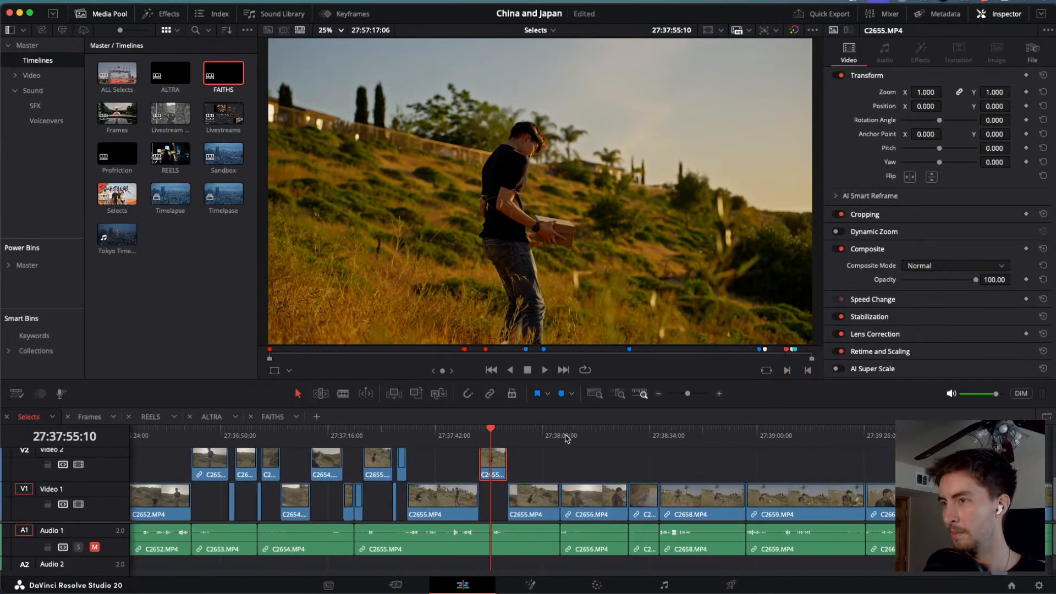
pyautogui.click(502, 433)
pyautogui.scroll(2, 502, 434)
pyautogui.moveTo(502, 435); pyautogui.dragTo(591, 452)
pyautogui.hotkey('alt', 'Up')
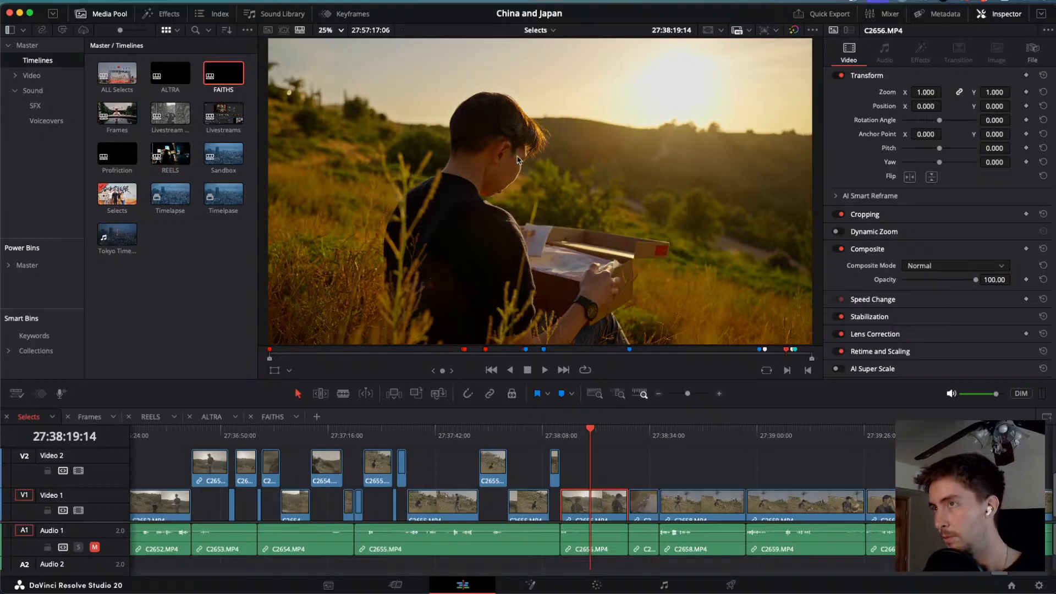
# Review the box-opening shot in C2656.MP4 around 27:38:16, including a full-screen check of the frame.
pyautogui.moveTo(589, 430)
pyautogui.mouseDown()
pyautogui.moveTo(567, 431)
pyautogui.moveTo(589, 443)
pyautogui.moveTo(577, 443)
pyautogui.mouseUp()
pyautogui.press('space')
pyautogui.press('space')
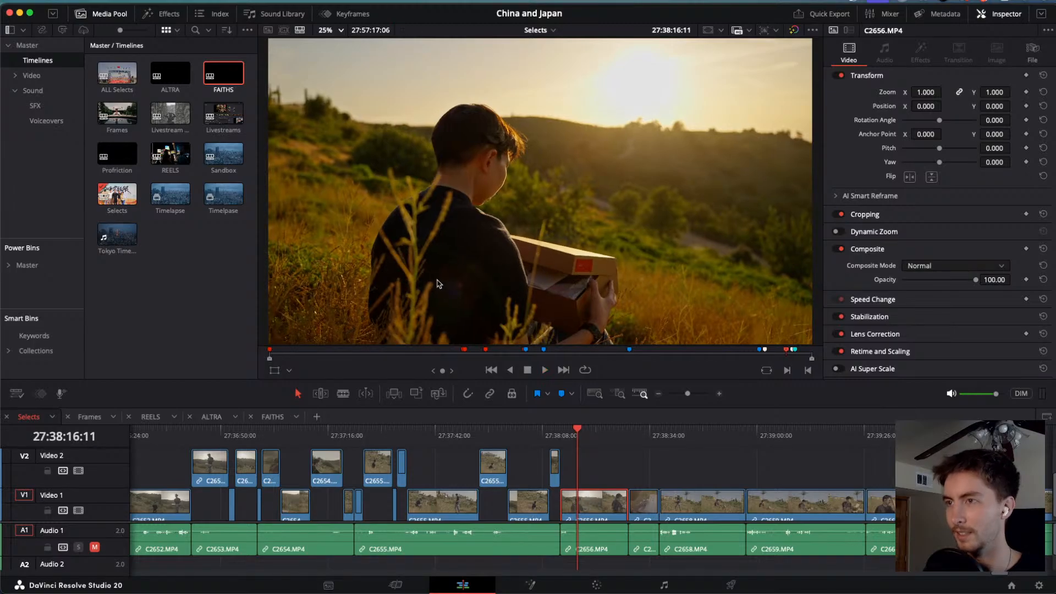
pyautogui.press('space')
pyautogui.press('space')
pyautogui.press('super+f')
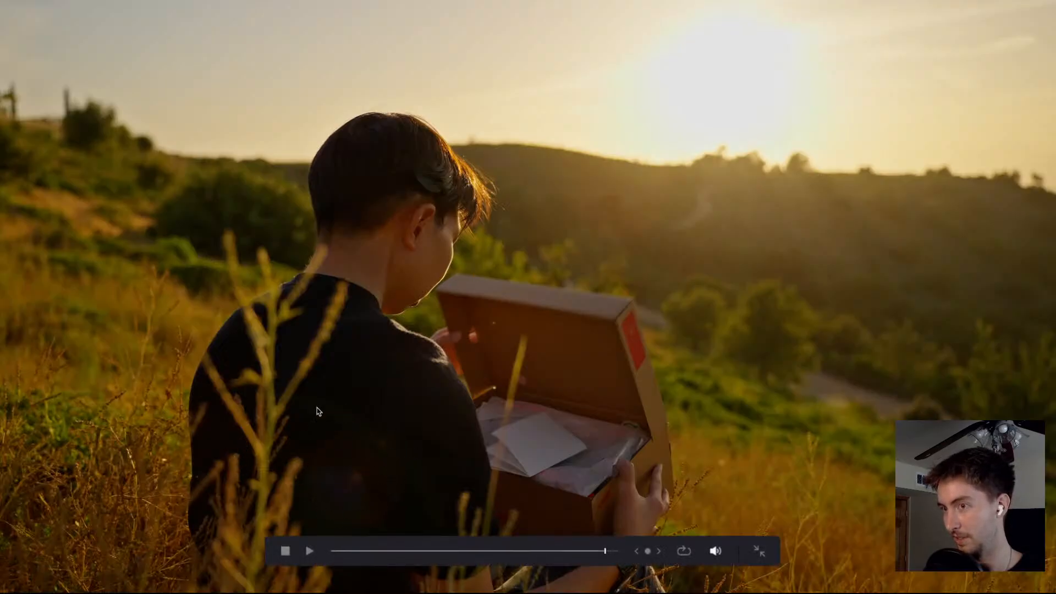
pyautogui.press('super+f')
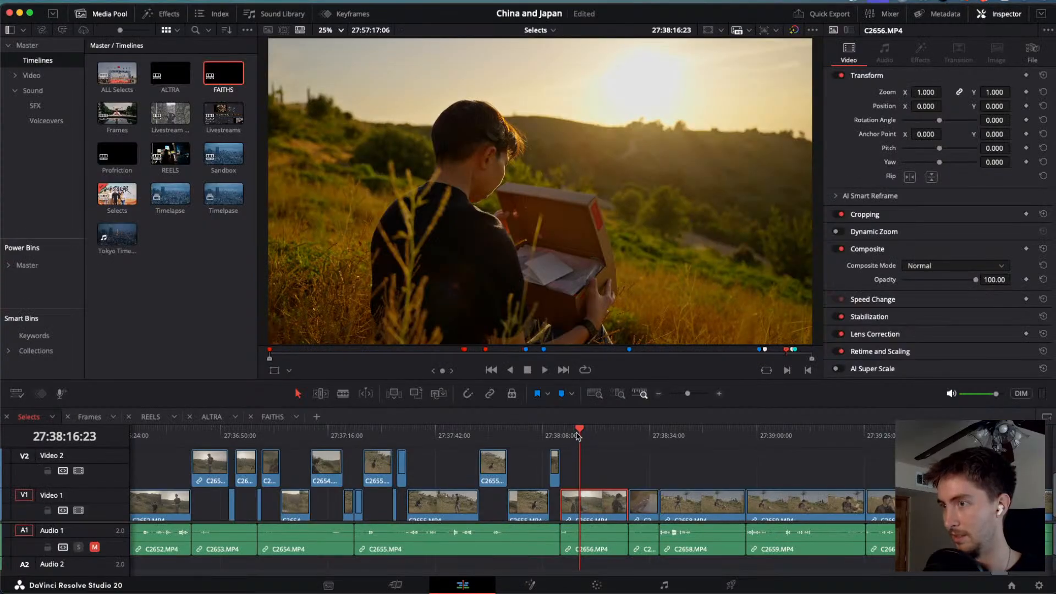
# Lift the box-opening part of C2656.MP4, from about 27:38:14, and the closing part of C2657.MP4, from about 27:38:30, to Video 2.
pyautogui.moveTo(578, 436); pyautogui.dragTo(710, 449)
pyautogui.hotkey('alt', 'Up')
pyautogui.hotkey('alt', 'Up')
# Split C2658.MP4 around 27:38:48 and lift its closing part, the boy holding the closed box, to Video 2.
pyautogui.press('space')
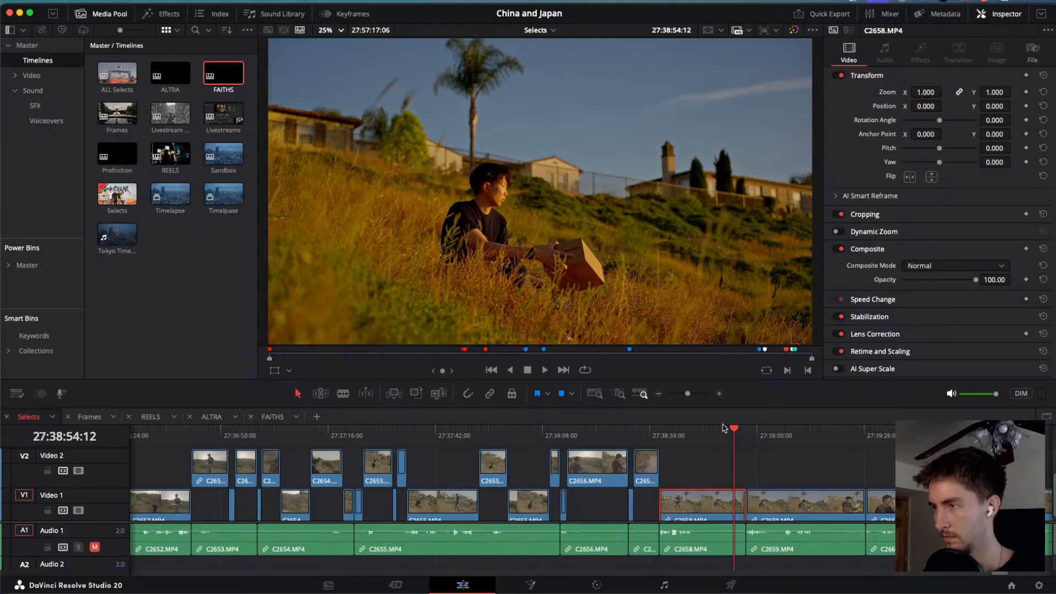
pyautogui.moveTo(737, 432)
pyautogui.mouseDown()
pyautogui.moveTo(698, 433)
pyautogui.moveTo(742, 442)
pyautogui.mouseUp()
pyautogui.press('super+b')
pyautogui.hscroll(5, 742, 441)
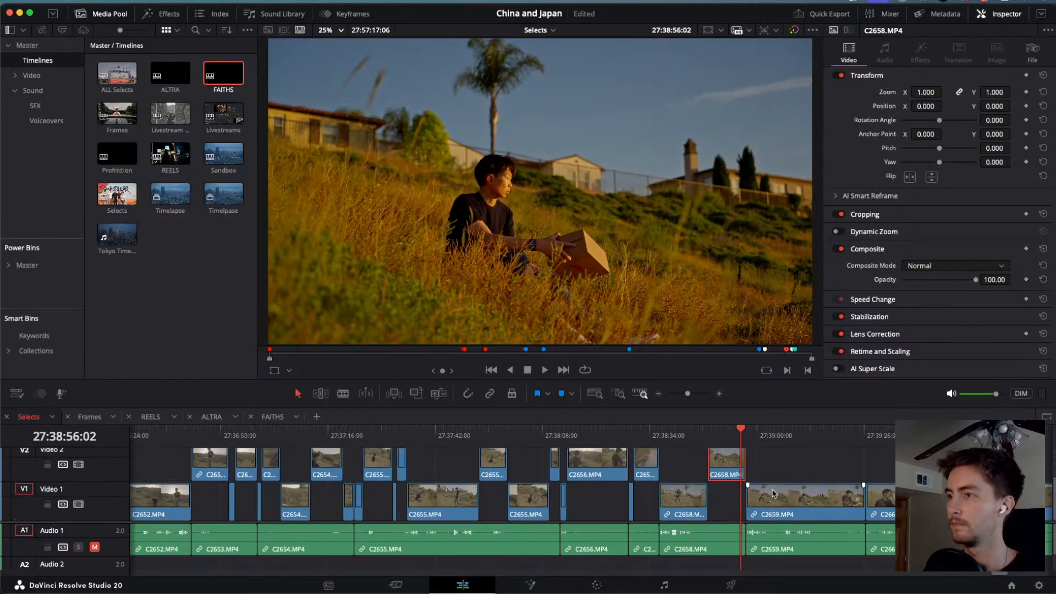
# Split C2659.MP4 around 27:39:10 and lift its closing letter-reading part to Video 2.
pyautogui.moveTo(589, 432); pyautogui.dragTo(675, 451)
pyautogui.press('super+b')
pyautogui.press('super+b')
pyautogui.press('super+z')
pyautogui.hscroll(5, 675, 451)
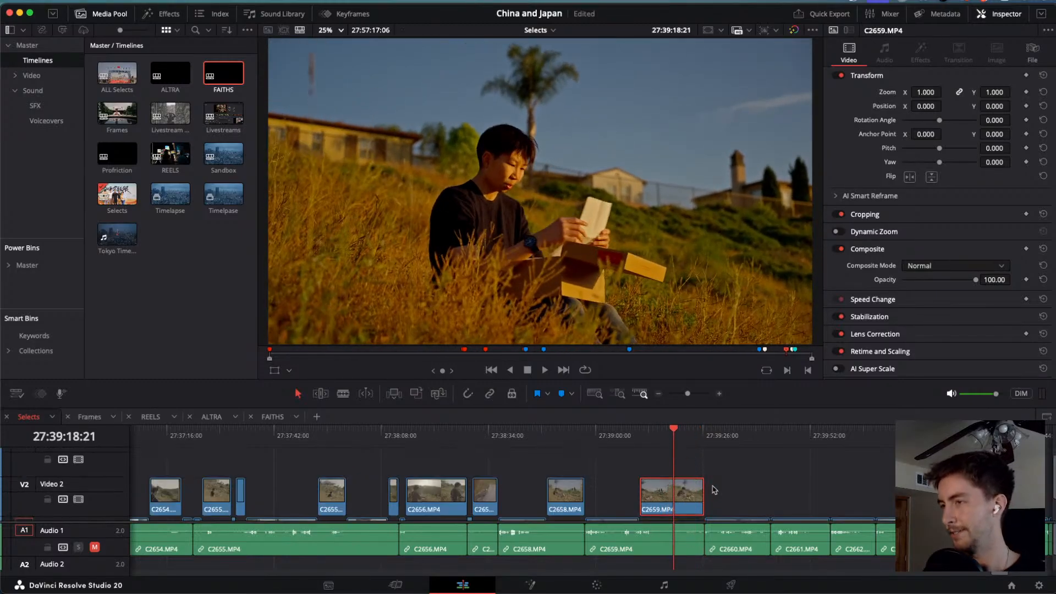
# Lift the best part of C2660.MP4, from about 27:39:30 to 27:39:41, to Video 2.
pyautogui.click(565, 431)
pyautogui.moveTo(566, 431); pyautogui.dragTo(657, 458)
pyautogui.press('super+b')
pyautogui.press('super+b')
pyautogui.hotkey('alt', 'Up')
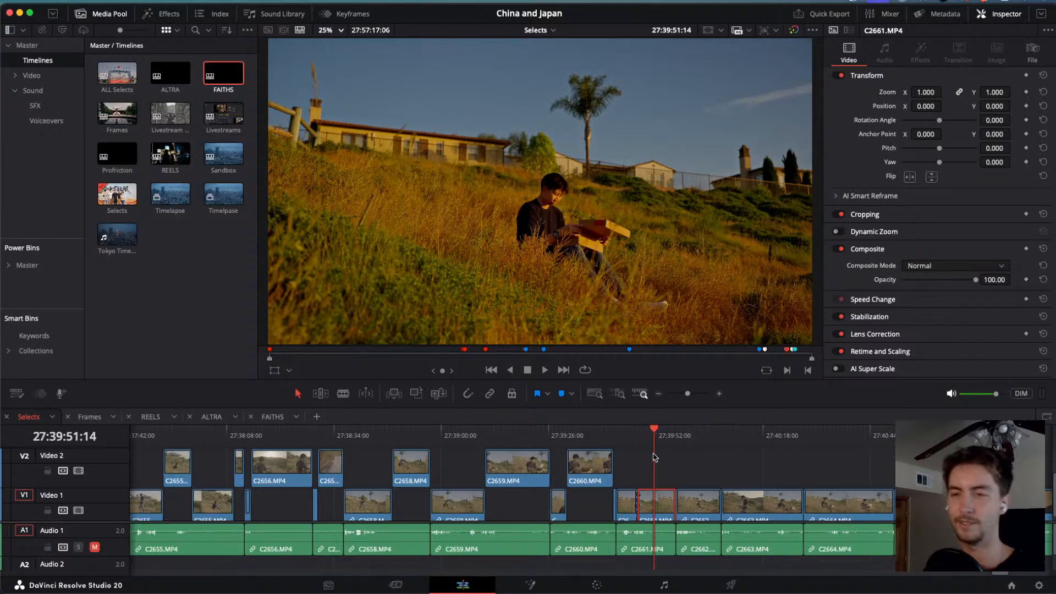
# Lift the wide hillside shot closing C2661.MP4, from about 27:39:47 to 27:39:56, to Video 2.
pyautogui.moveTo(654, 436)
pyautogui.mouseDown()
pyautogui.moveTo(663, 441)
pyautogui.moveTo(639, 443)
pyautogui.mouseUp()
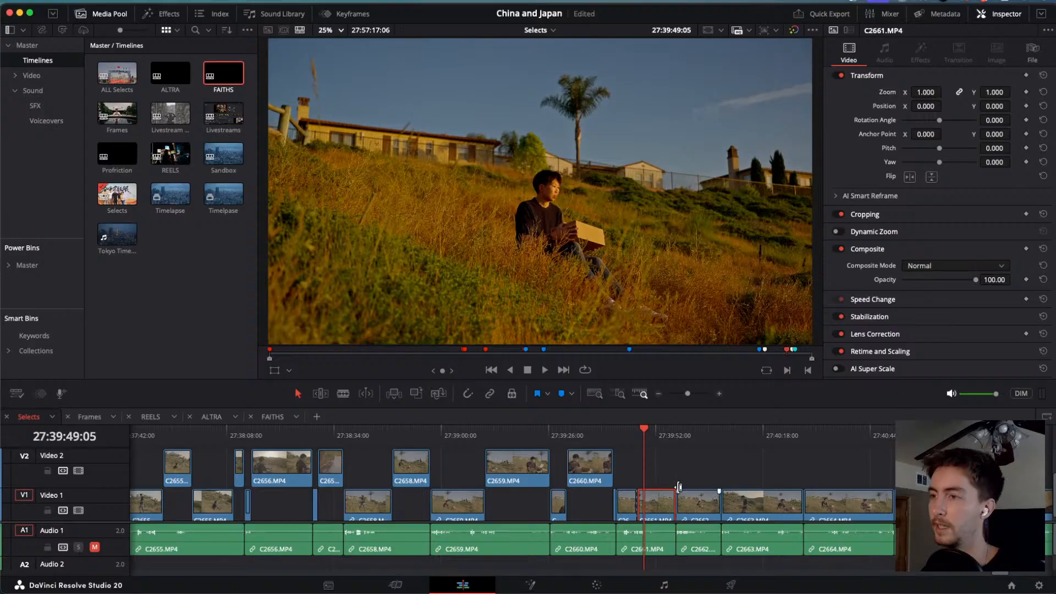
pyautogui.scroll(4, 661, 451)
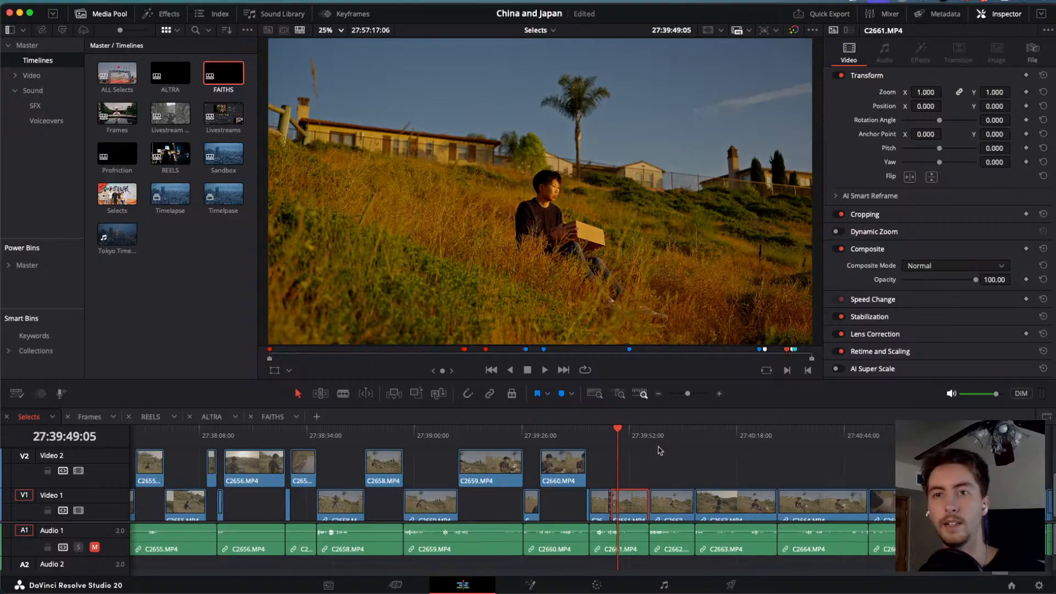
pyautogui.moveTo(598, 432); pyautogui.dragTo(617, 445)
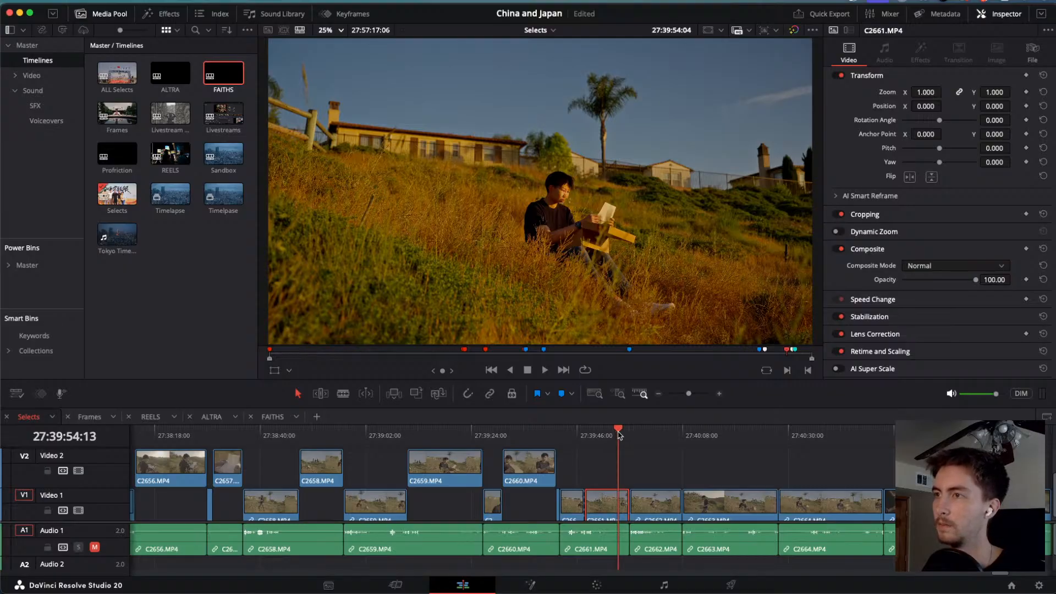
pyautogui.moveTo(624, 438); pyautogui.dragTo(677, 453)
pyautogui.hotkey('alt', 'Up')
# Lift the closing letter-reading part of C2662.MP4, from about 27:40:00 to its end, to Video 2.
pyautogui.scroll(1, 625, 437)
pyautogui.scroll(-1, 642, 439)
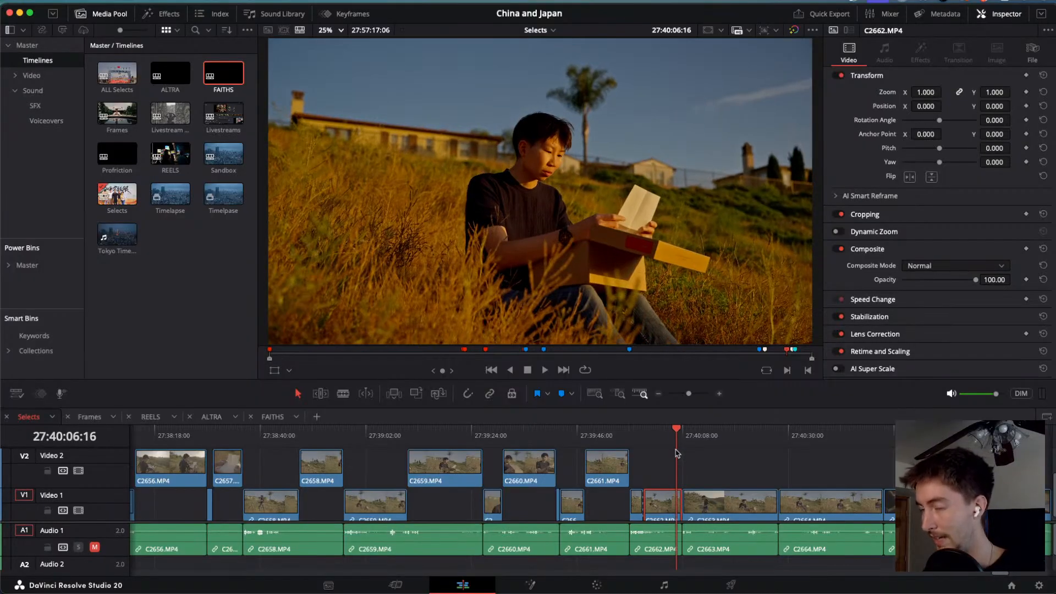
pyautogui.hotkey('alt', 'Up')
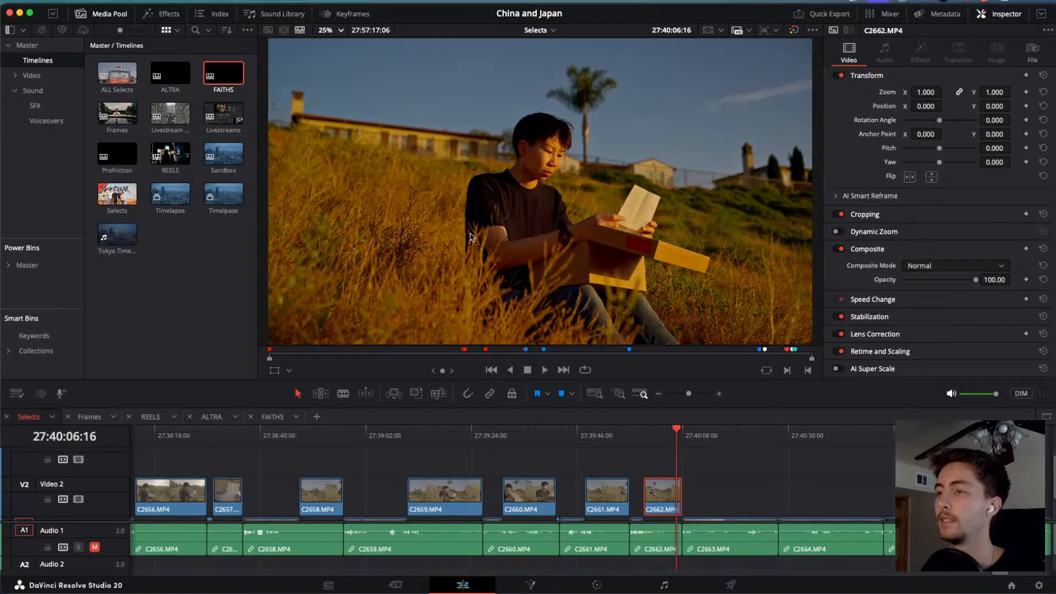
# Lift the part of C2663.MP4 where the boy sits down with the box, about 27:40:12 to 27:40:17, to Video 2.
pyautogui.moveTo(703, 437)
pyautogui.mouseDown()
pyautogui.moveTo(731, 440)
pyautogui.moveTo(700, 432)
pyautogui.mouseUp()
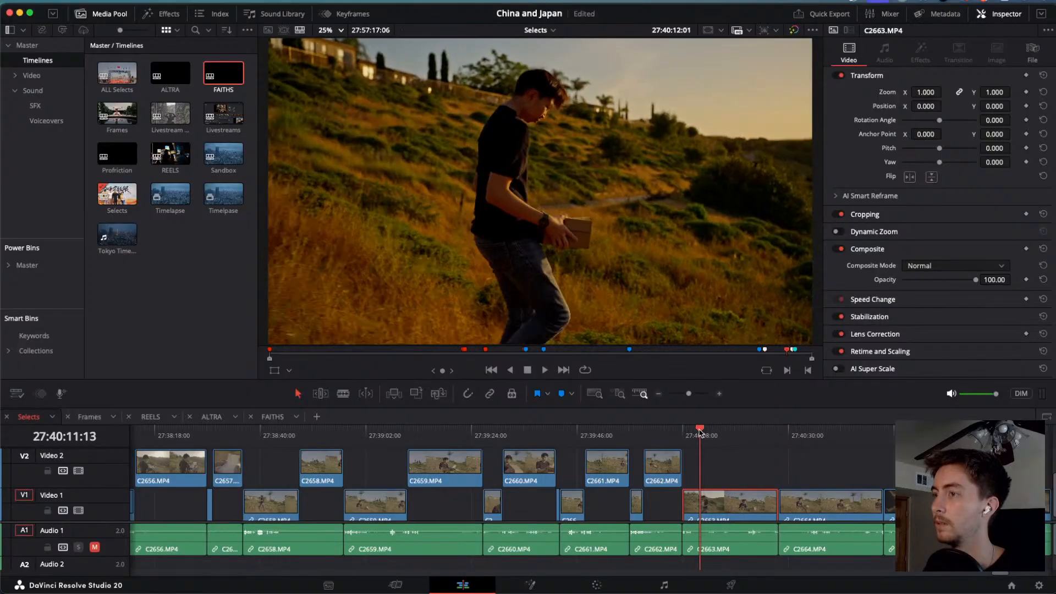
pyautogui.press('space')
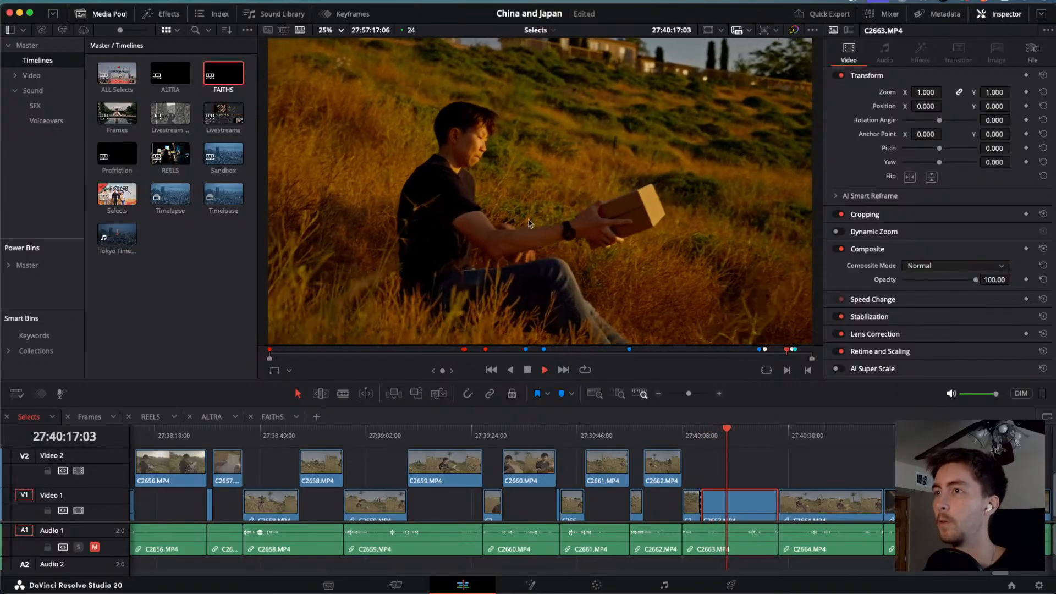
pyautogui.press('space')
pyautogui.moveTo(742, 432); pyautogui.dragTo(700, 440)
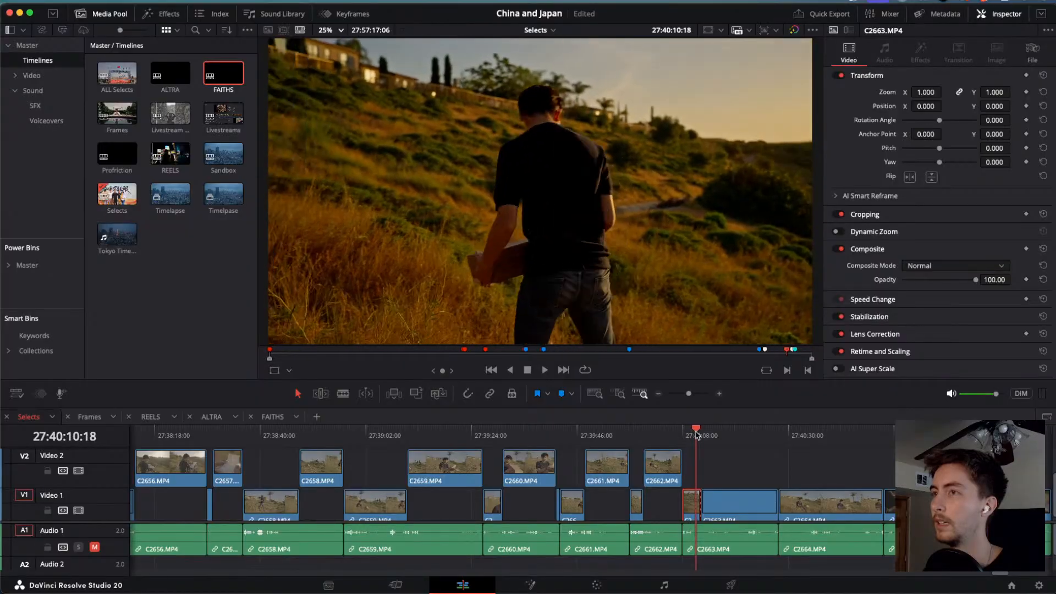
pyautogui.moveTo(709, 437); pyautogui.dragTo(751, 447)
pyautogui.hotkey('alt', 'Up')
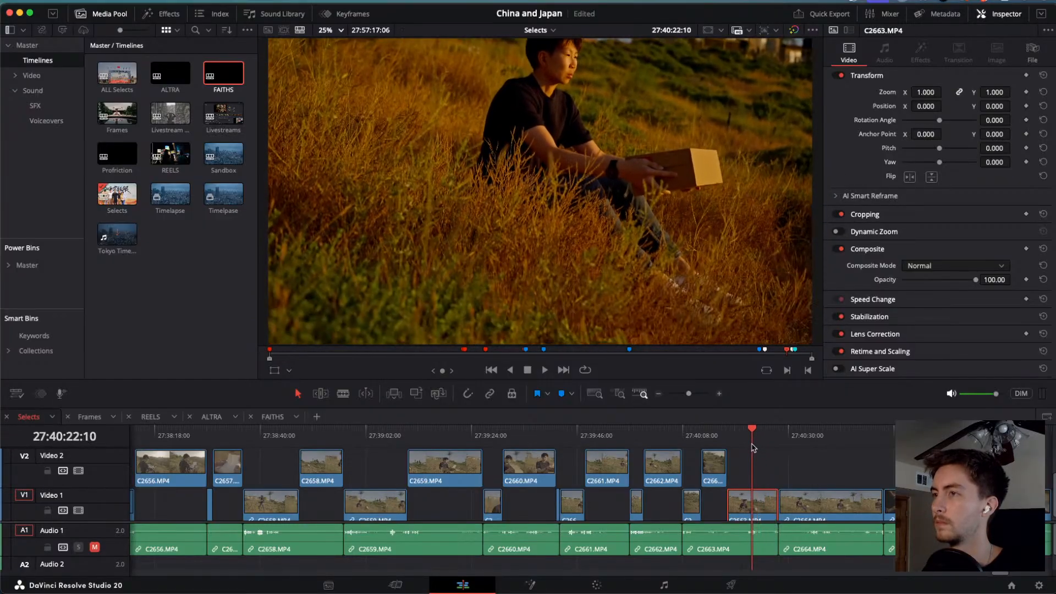
# Split C2663.MP4 around 27:40:23 and lift its closing part, the boy seated with the box, to Video 2.
pyautogui.press('space')
pyautogui.press('space')
pyautogui.press('super+b')
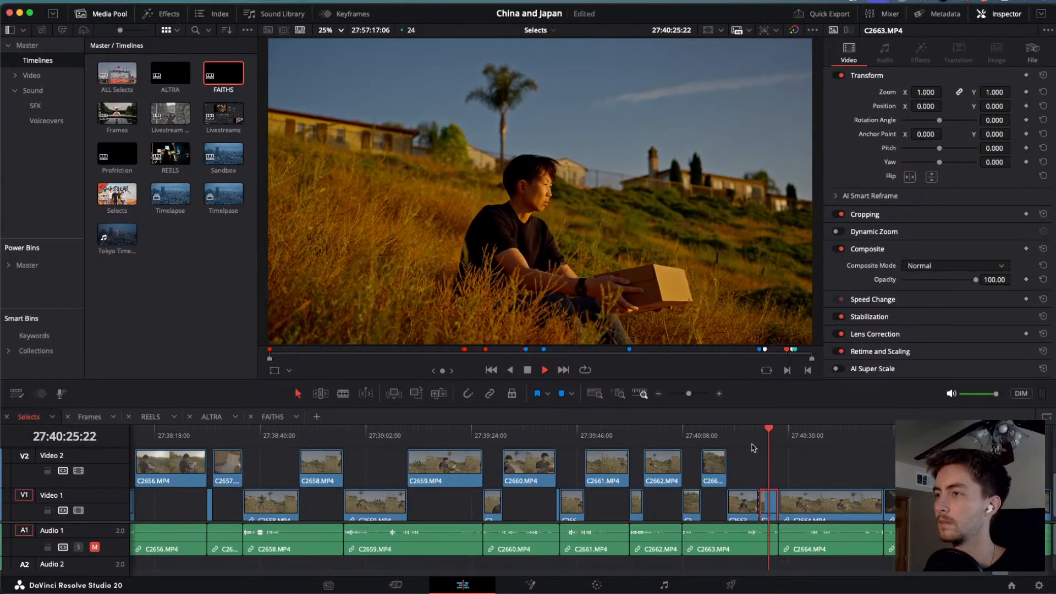
pyautogui.press('space')
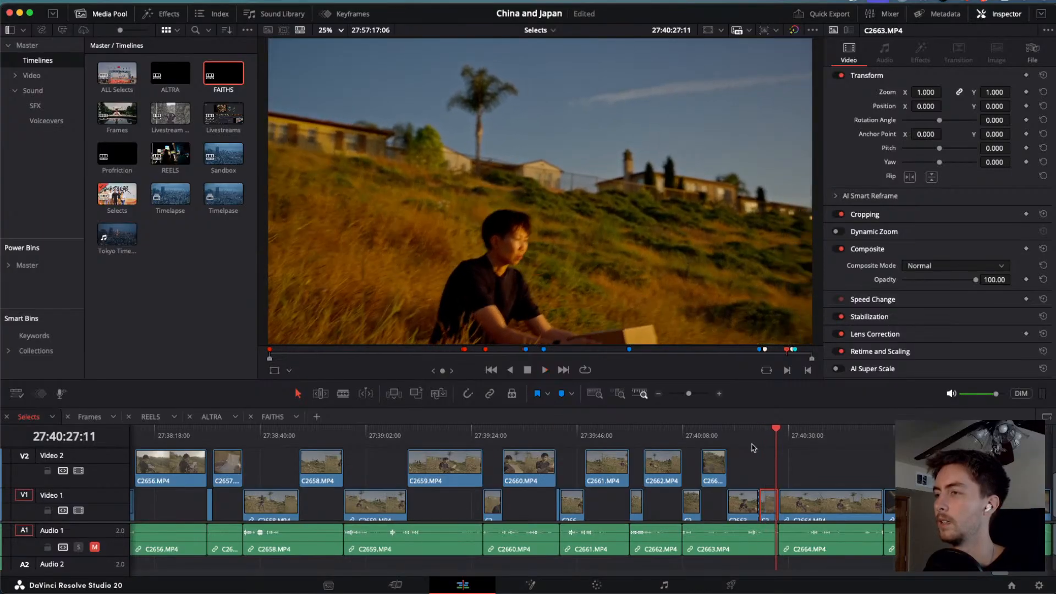
pyautogui.hotkey('alt', 'Up')
# Lift C2664.MP4 from about 27:40:37 to 27:40:47 and C2665.MP4 from about 27:40:51 to 27:41:01 to Video 2.
pyautogui.moveTo(787, 446); pyautogui.dragTo(979, 441)
pyautogui.press('super+b')
pyautogui.press('super+b')
pyautogui.hotkey('alt', 'Up')
pyautogui.scroll(2, 511, 484)
pyautogui.scroll(-2, 916, 441)
pyautogui.hscroll(5, 830, 424)
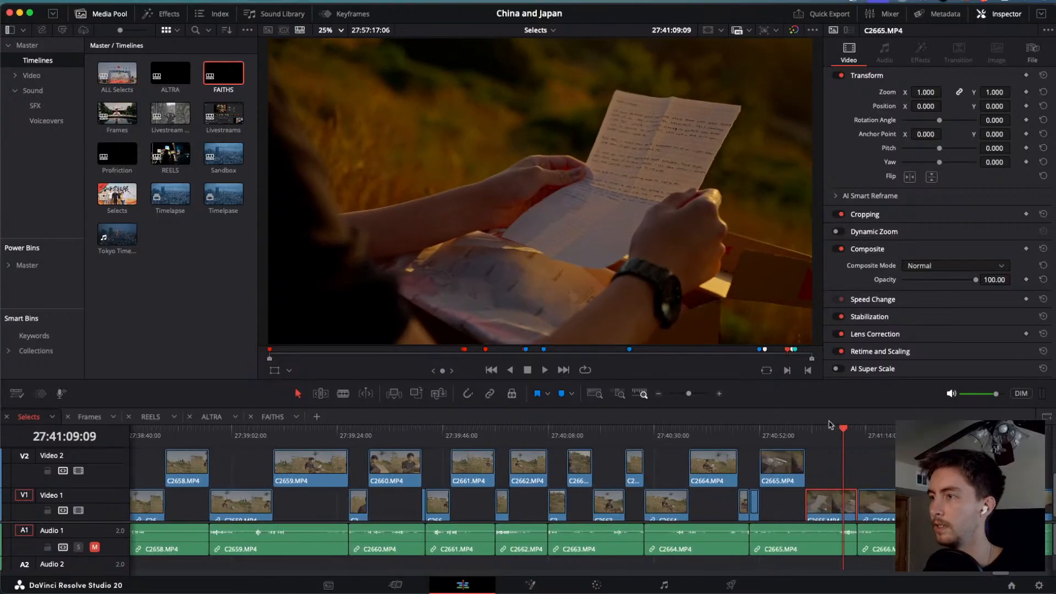
# Lift the closing letter close-up of C2665.MP4, from about 27:41:07, and the one in C2666.MP4, from about 27:41:14, to Video 2.
pyautogui.moveTo(839, 430); pyautogui.dragTo(891, 445)
pyautogui.press('super+b')
pyautogui.hotkey('alt', 'Up')
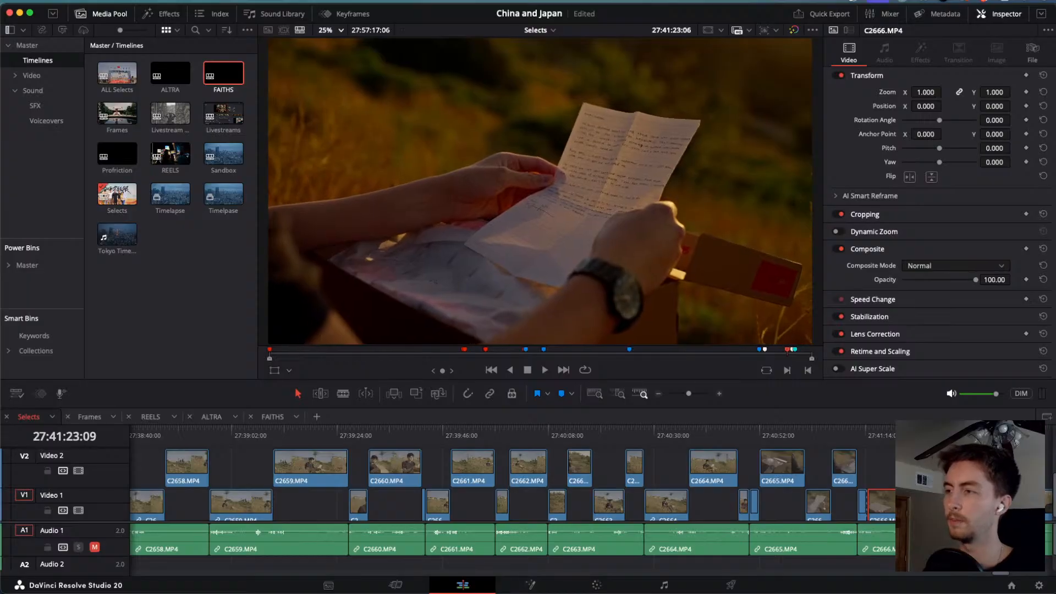
pyautogui.moveTo(913, 450); pyautogui.dragTo(893, 455)
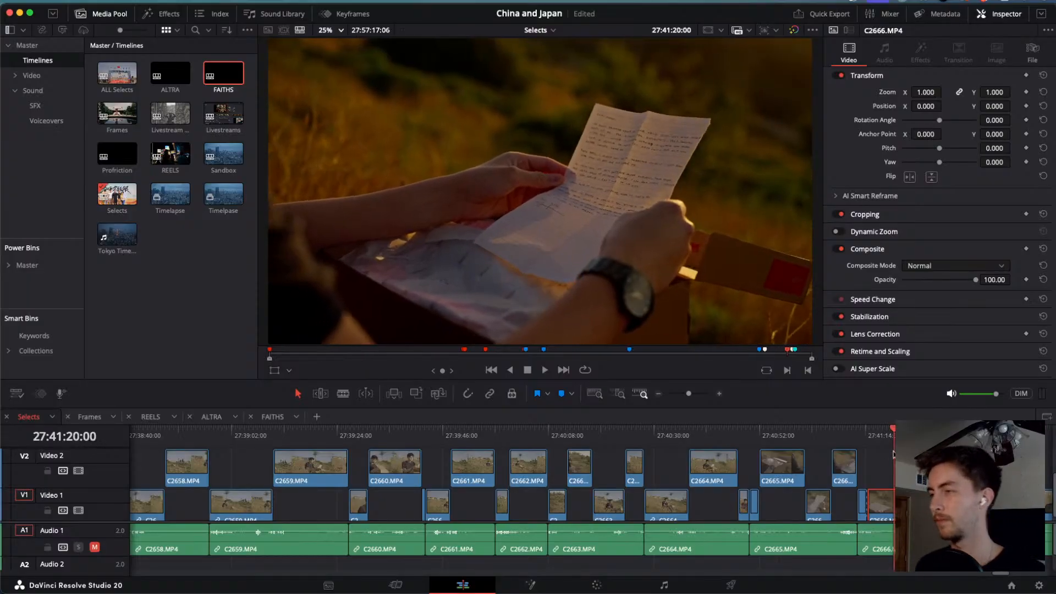
pyautogui.scroll(-1, 890, 462)
pyautogui.hscroll(5, 883, 472)
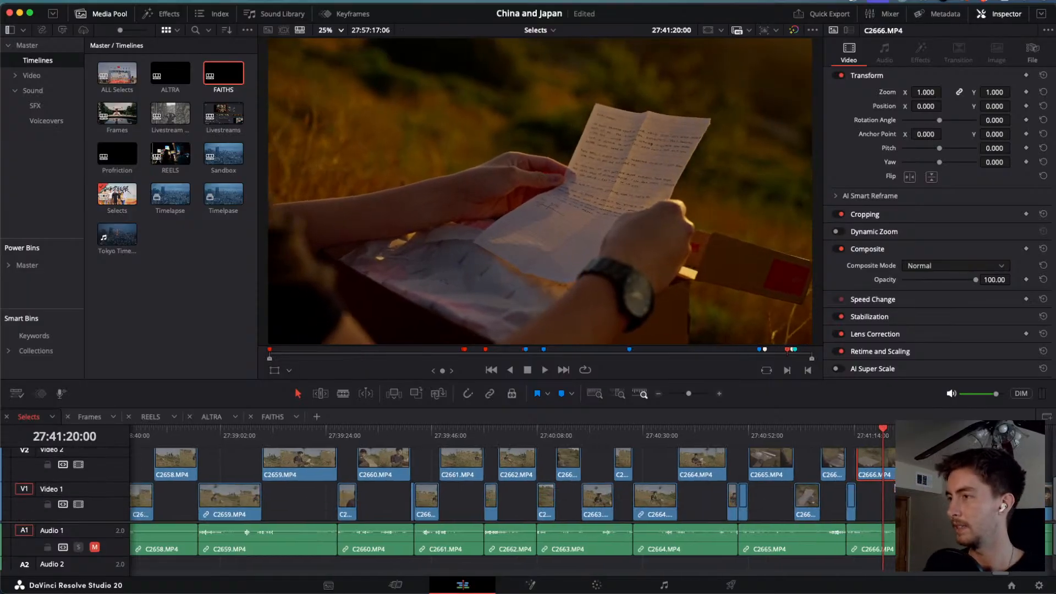
# Lift the whole face close-up C2667.MP4 and the closing part of C2668.MP4, from about 27:41:36, to Video 2.
pyautogui.moveTo(685, 446); pyautogui.dragTo(724, 446)
pyautogui.hotkey('alt', 'Up')
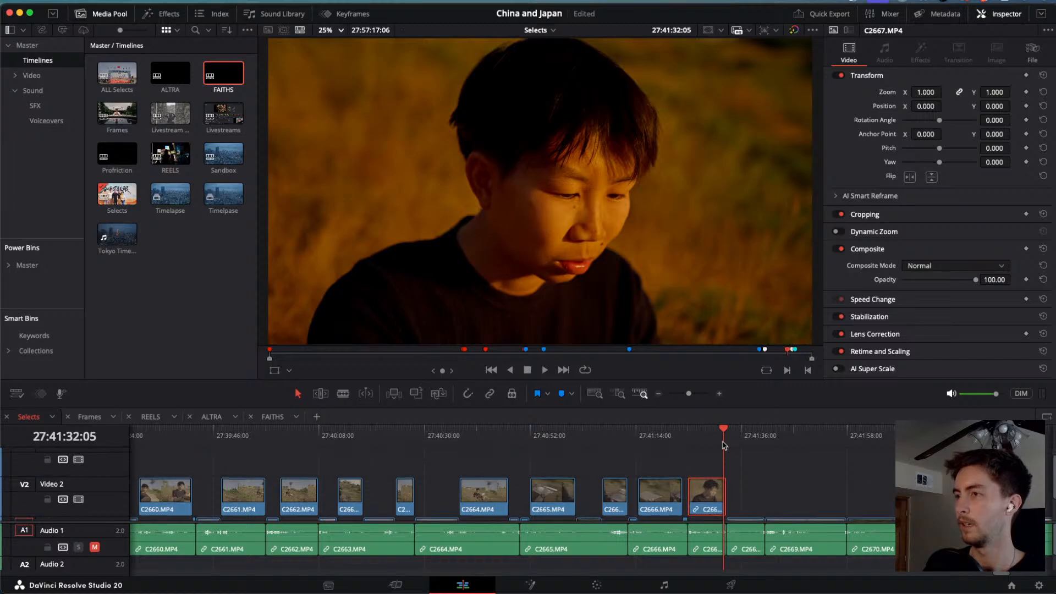
pyautogui.scroll(-2, 723, 472)
pyautogui.hscroll(3, 721, 482)
pyautogui.click(659, 434)
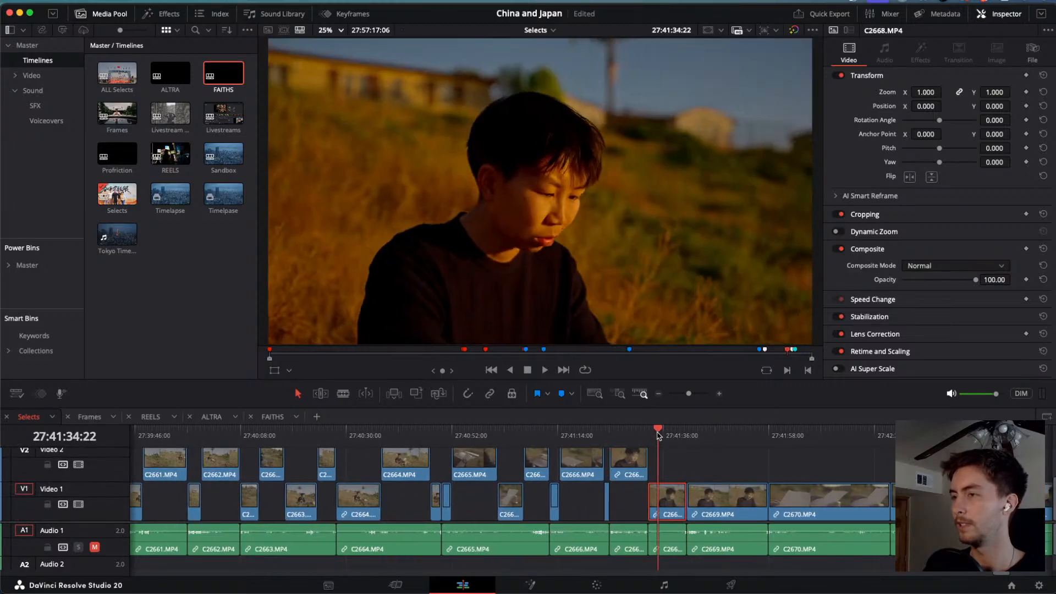
pyautogui.moveTo(665, 443)
pyautogui.mouseDown()
pyautogui.moveTo(681, 449)
pyautogui.moveTo(655, 445)
pyautogui.moveTo(675, 448)
pyautogui.mouseUp()
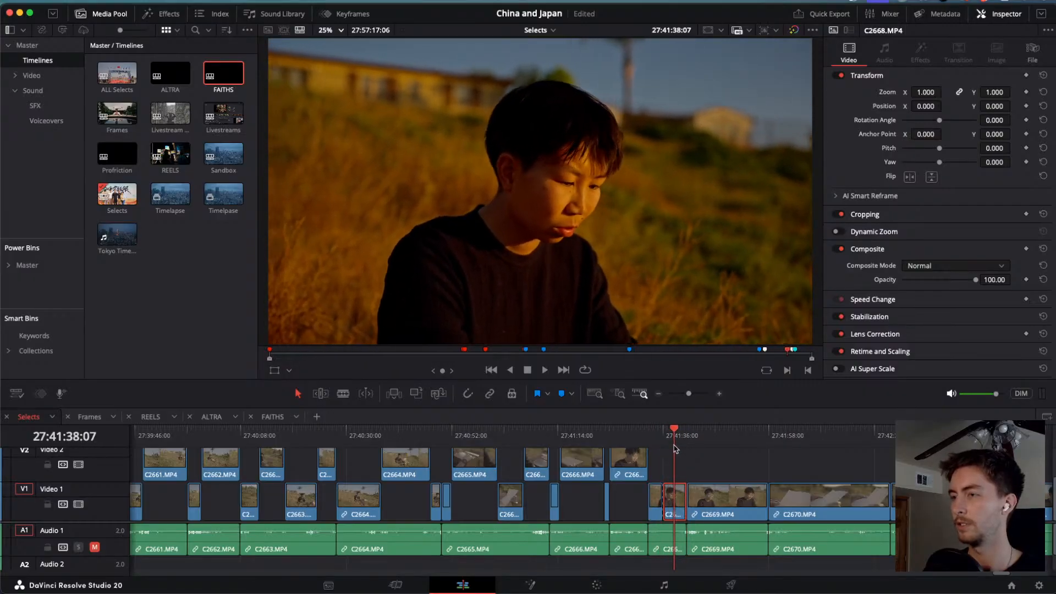
pyautogui.hscroll(5, 632, 446)
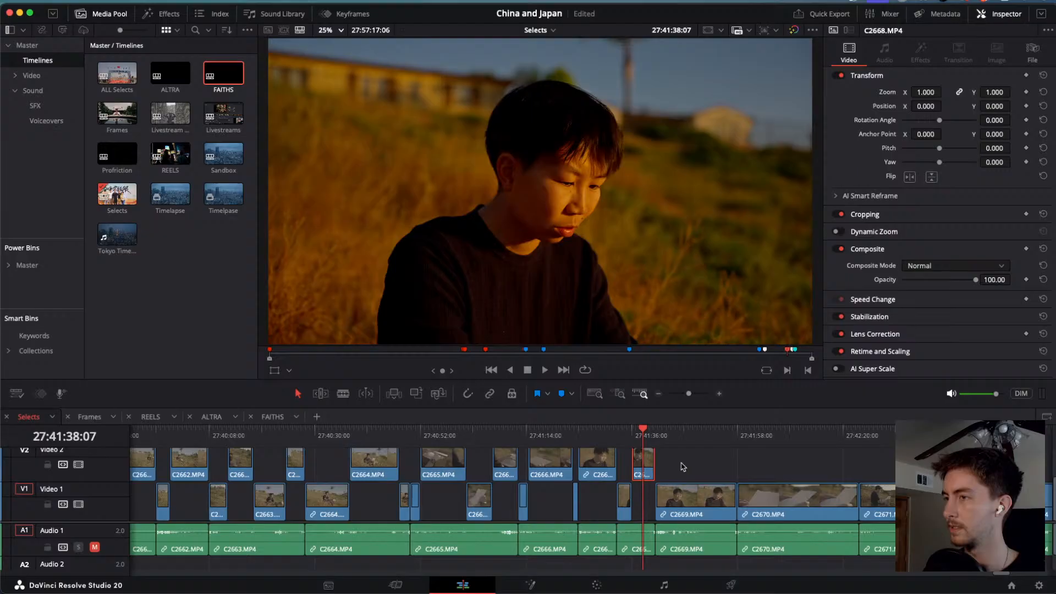
# Lift the smiling close-up in C2669.MP4, from about 27:41:45, and the opening part of C2670.MP4, up to about 27:42:06, to Video 2.
pyautogui.click(587, 434)
pyautogui.moveTo(588, 435); pyautogui.dragTo(615, 452)
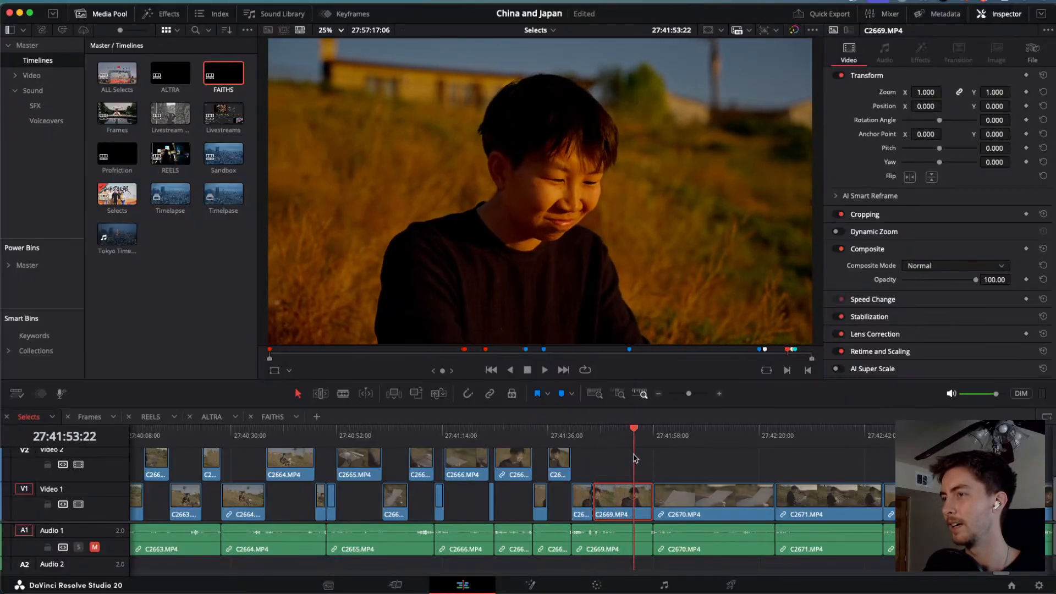
pyautogui.moveTo(637, 432); pyautogui.dragTo(700, 442)
pyautogui.hotkey('alt', 'Up')
# Lift the end of C2670.MP4, from about 27:42:20, and the shoe moment in C2671.MP4, about 27:42:27 to 27:42:43, to Video 2.
pyautogui.moveTo(717, 447); pyautogui.dragTo(869, 452)
pyautogui.press('super+b')
pyautogui.hotkey('alt', 'Up')
pyautogui.press('space')
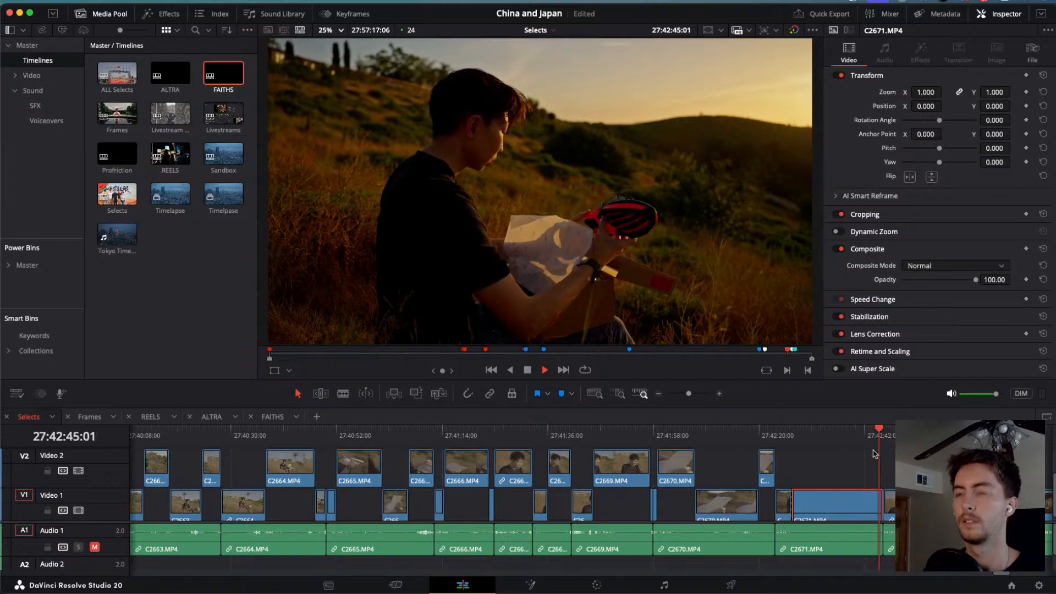
pyautogui.moveTo(874, 430); pyautogui.dragTo(939, 438)
pyautogui.press('super+b')
pyautogui.hotkey('alt', 'Up')
pyautogui.hscroll(1, 939, 439)
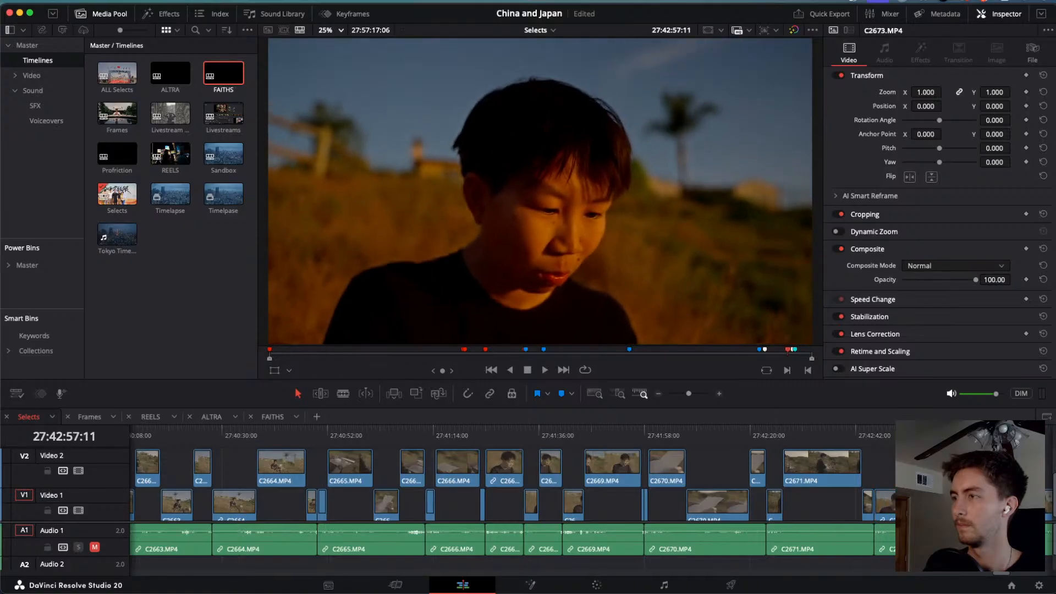
# Lift the closing face close-up of C2673.MP4, from about 27:43:00 to 27:43:06, to Video 2.
pyautogui.hscroll(5, 939, 438)
pyautogui.moveTo(825, 443); pyautogui.dragTo(839, 442)
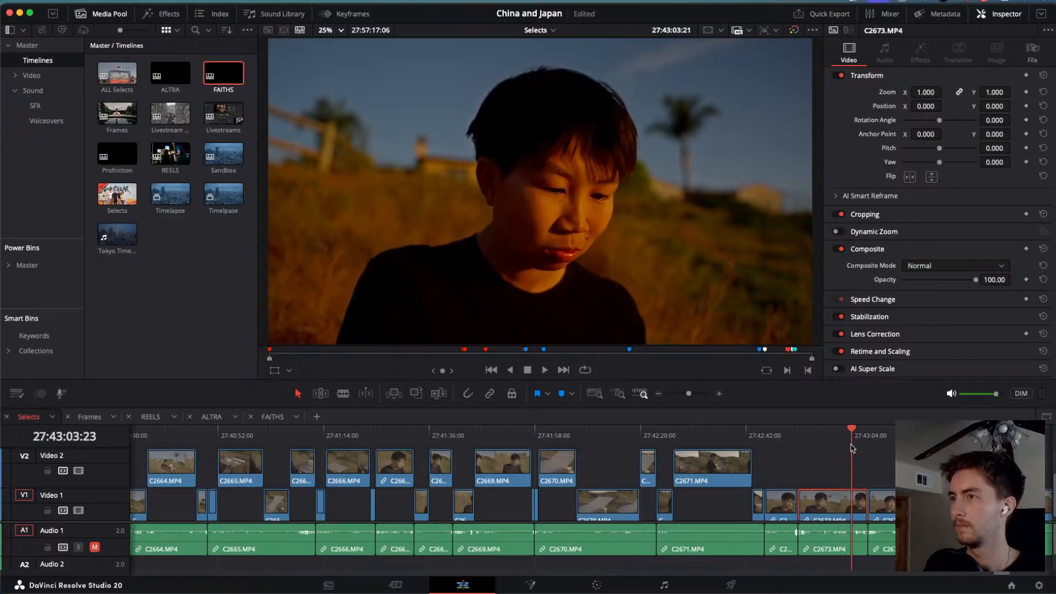
pyautogui.moveTo(862, 452); pyautogui.dragTo(963, 439)
pyautogui.hotkey('alt', 'Up')
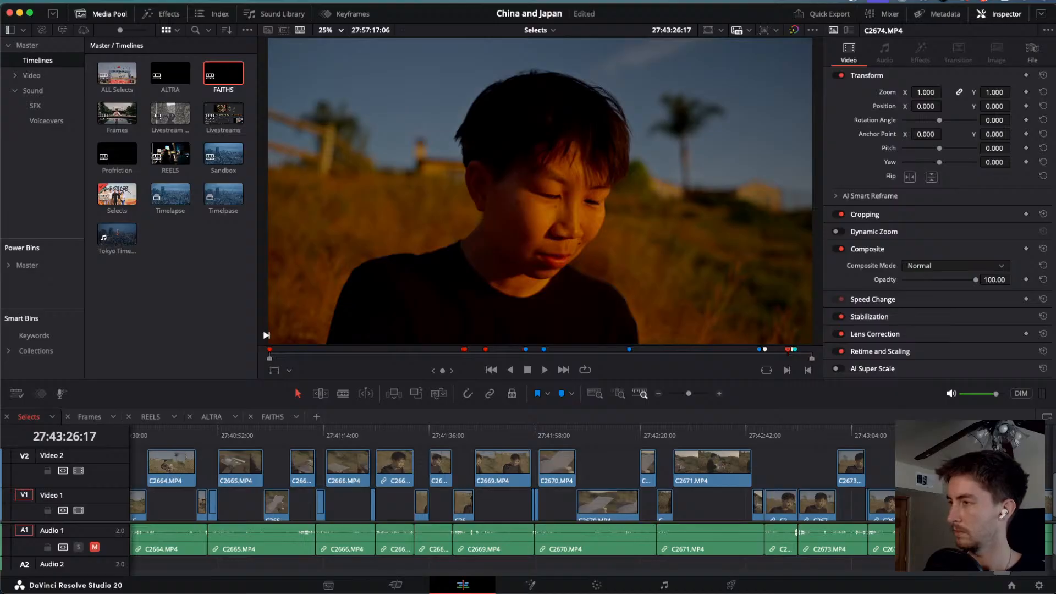
# Lift the face close-up near the end of C2674.MP4, from about 27:43:21 to 27:43:26, to Video 2.
pyautogui.scroll(2, 962, 484)
pyautogui.scroll(-1, 962, 542)
pyautogui.scroll(1, 962, 542)
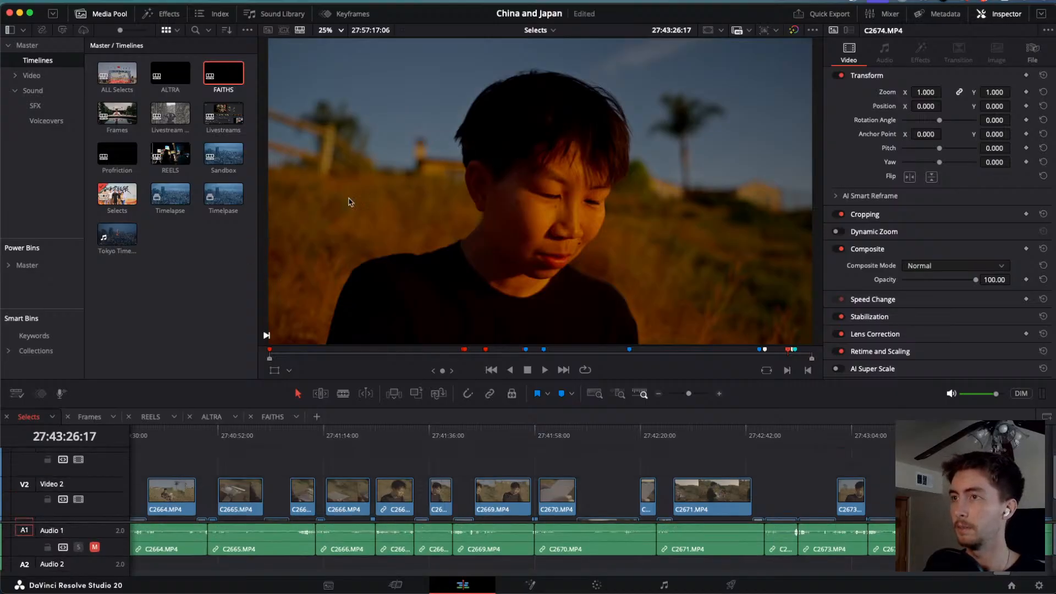
pyautogui.scroll(-2, 803, 484)
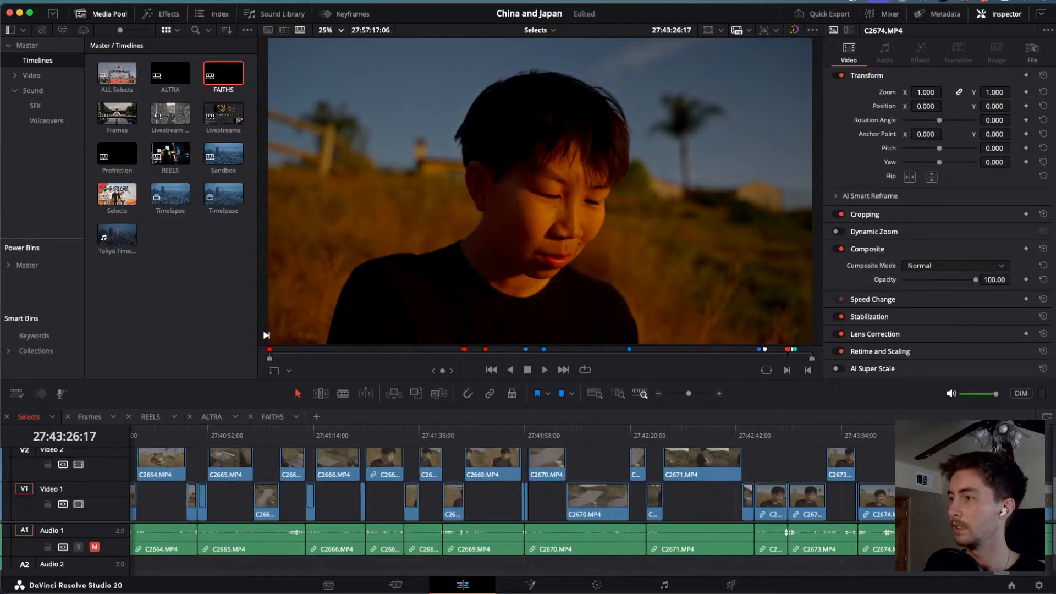
pyautogui.hscroll(3, 803, 484)
# Pass over C2675.MP4 and lift the wide hillside part of C2676.MP4, about 27:43:40 to 27:43:50, to Video 2.
pyautogui.click(810, 435)
pyautogui.moveTo(809, 436); pyautogui.dragTo(813, 436)
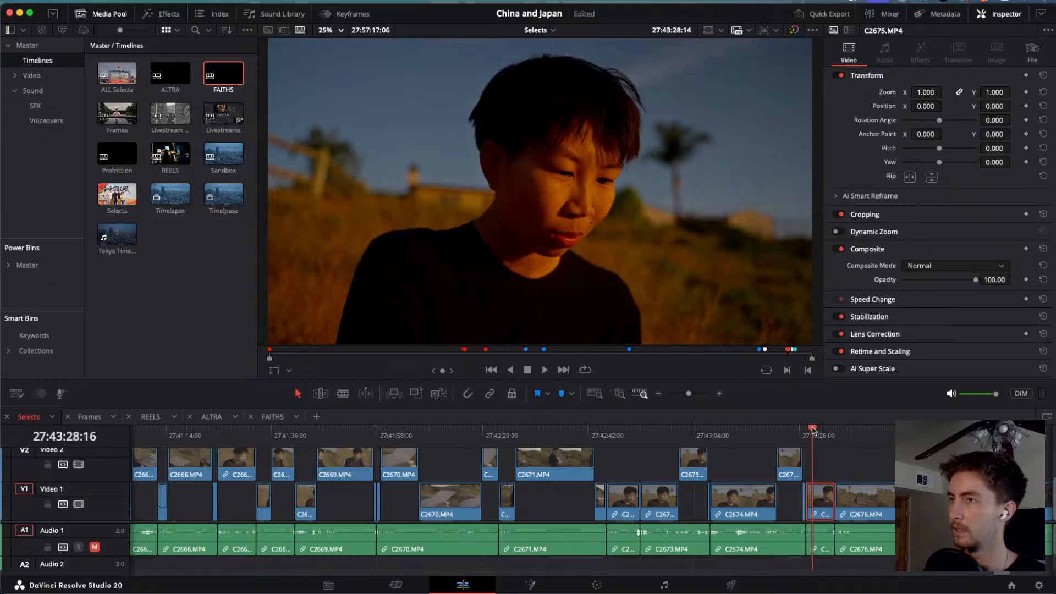
pyautogui.moveTo(812, 430); pyautogui.dragTo(887, 466)
pyautogui.press('super+b')
pyautogui.hscroll(4, 885, 467)
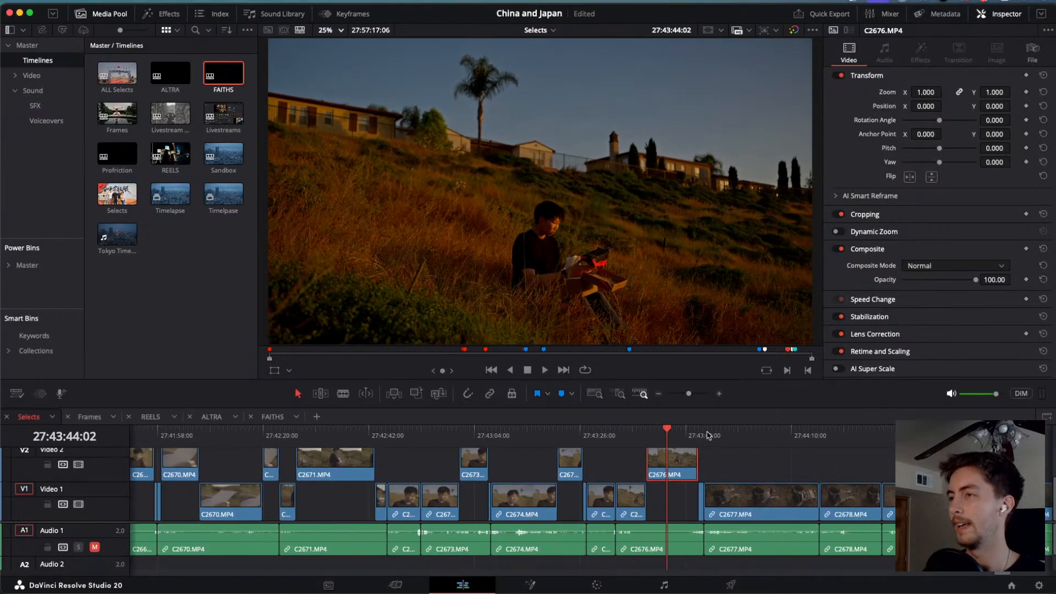
# Lift the opening part of C2677.MP4, up to about 27:44:02, to Video 2 and split off another shoe moment from about 27:44:07.
pyautogui.moveTo(713, 434); pyautogui.dragTo(790, 458)
pyautogui.press('super+b')
pyautogui.hotkey('alt', 'Up')
pyautogui.press('super+b')
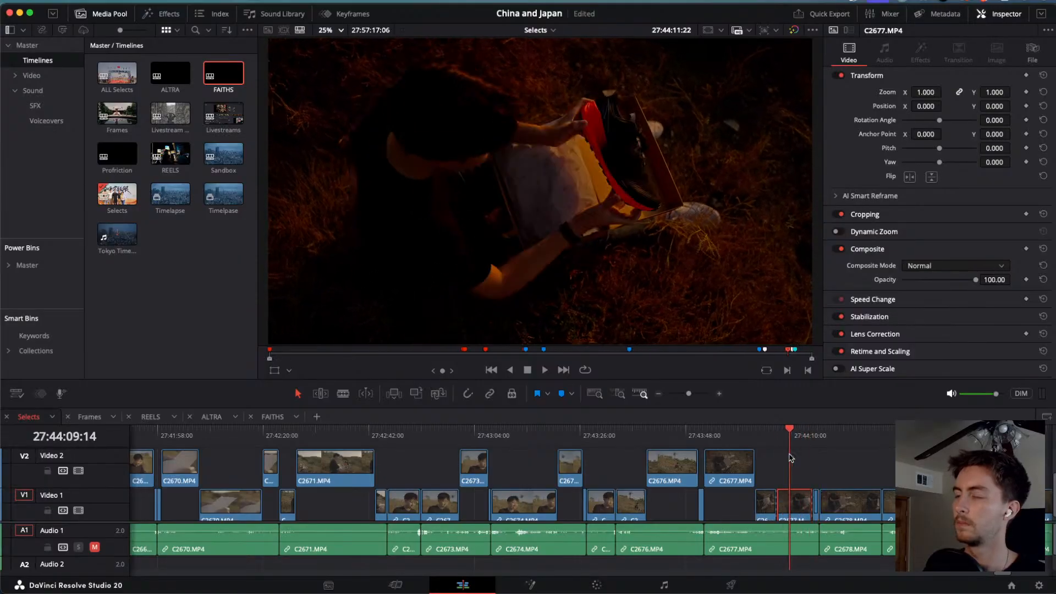
# Raise the selected C2677 section to Video 2, and cut out the shoe-unboxing section of C2678 and move it up to Video 2 too.
pyautogui.hotkey('alt', 'Up')
pyautogui.hscroll(5, 802, 461)
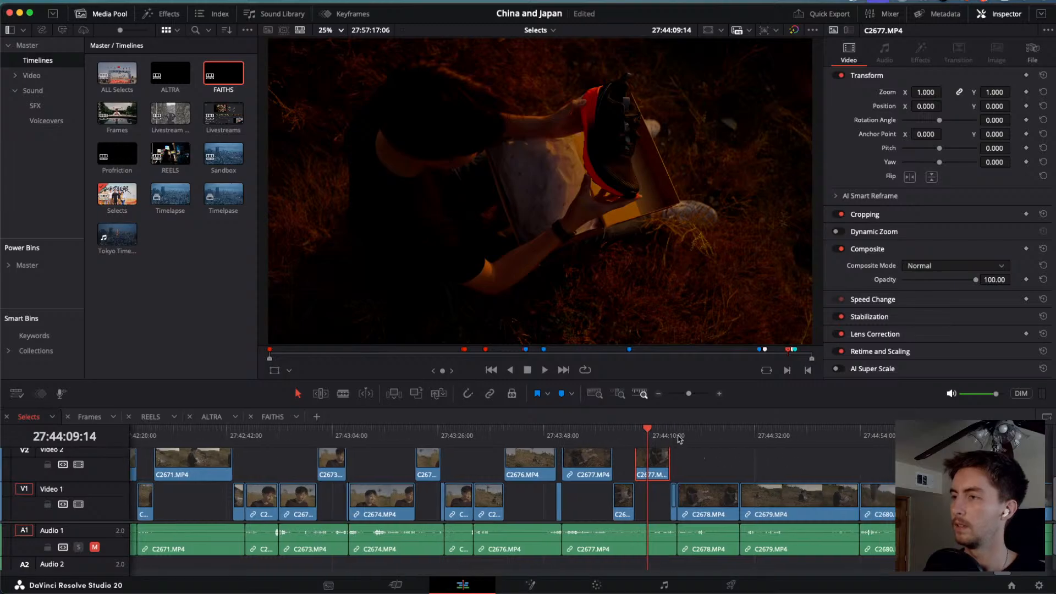
pyautogui.moveTo(681, 437)
pyautogui.mouseDown()
pyautogui.moveTo(722, 444)
pyautogui.moveTo(685, 444)
pyautogui.mouseUp()
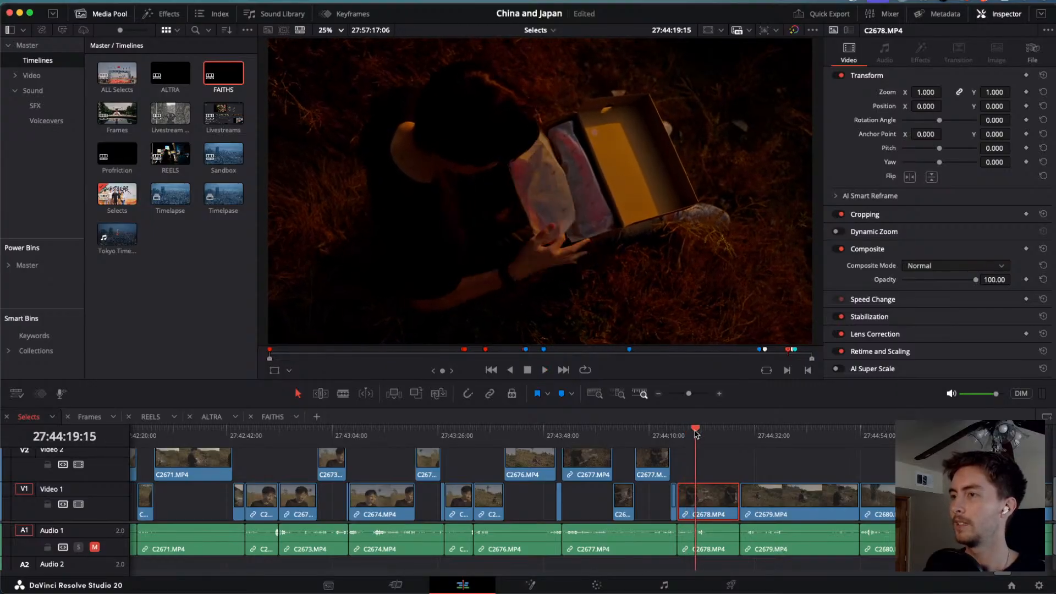
pyautogui.moveTo(696, 434); pyautogui.dragTo(680, 431)
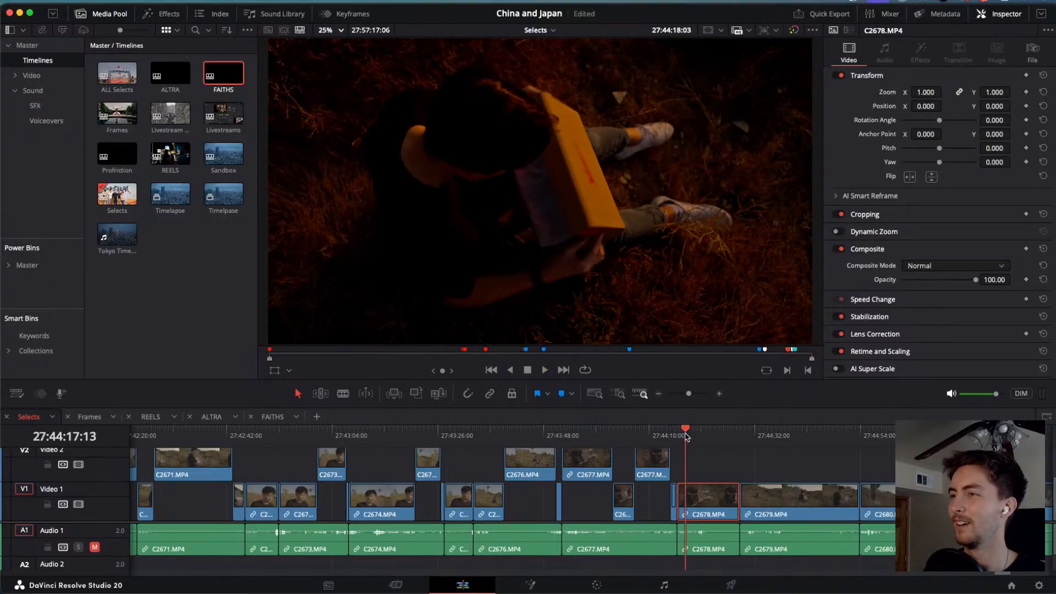
pyautogui.moveTo(682, 435); pyautogui.dragTo(721, 446)
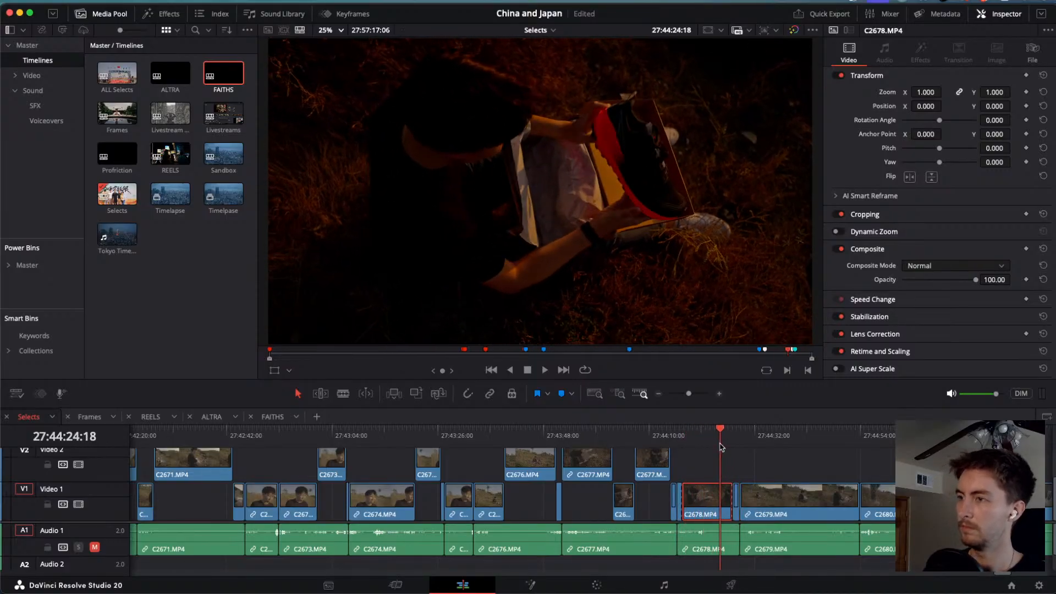
pyautogui.hotkey('alt', 'Up')
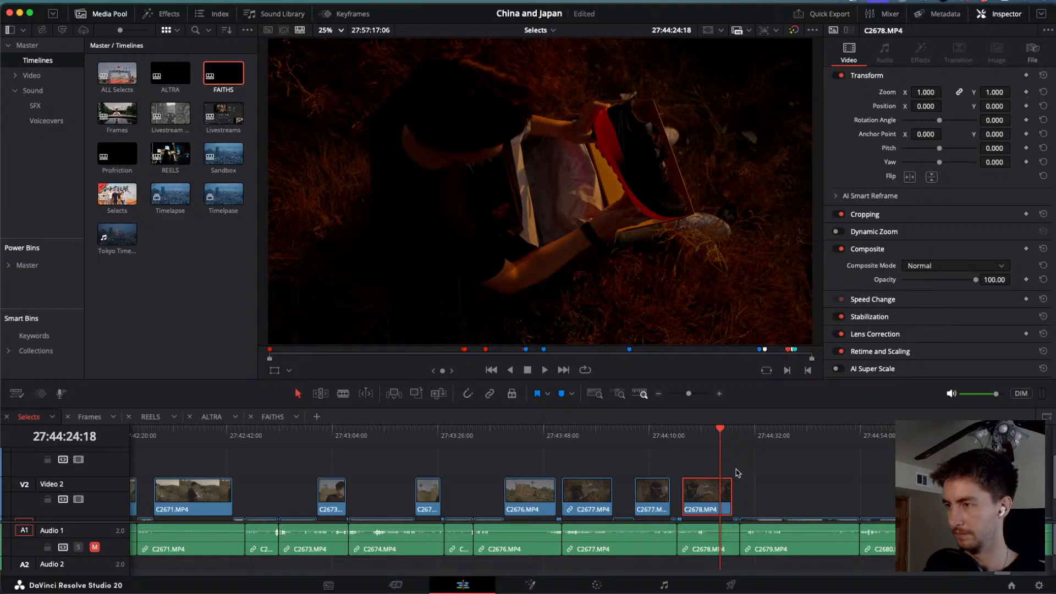
# Cut out the usable section of C2679 showing the seated man unboxing the shoes and move it up to Video 2.
pyautogui.scroll(-2, 734, 488)
pyautogui.hscroll(5, 733, 488)
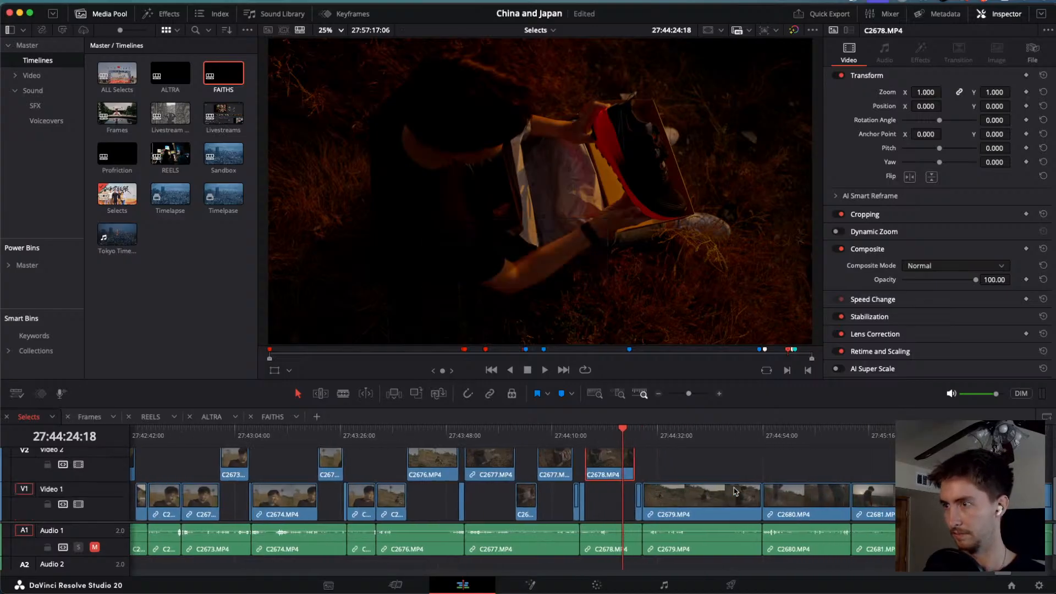
pyautogui.moveTo(626, 436); pyautogui.dragTo(654, 443)
pyautogui.press('super+b')
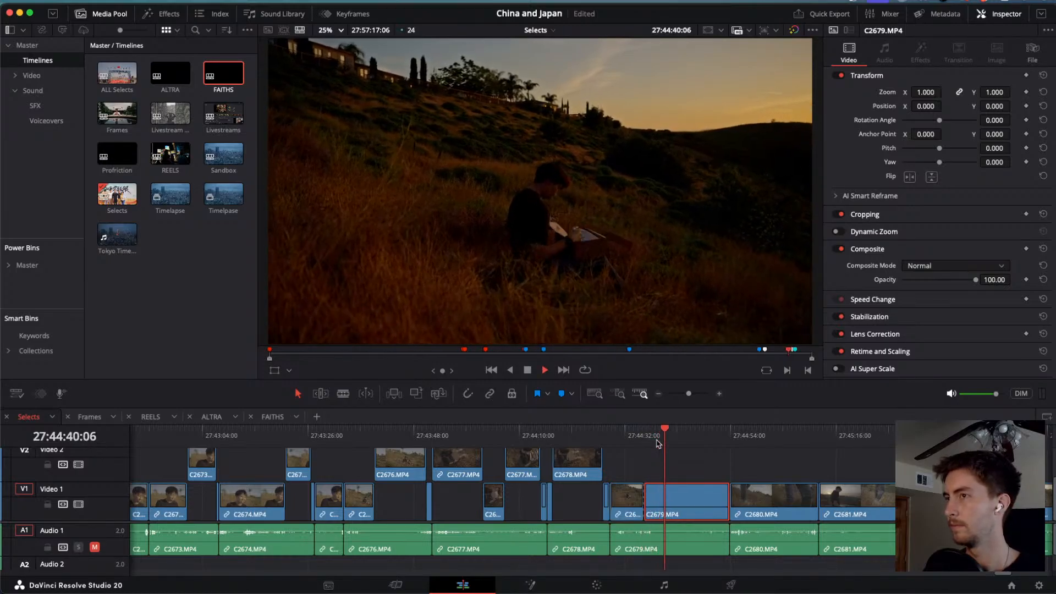
pyautogui.moveTo(665, 435); pyautogui.dragTo(702, 449)
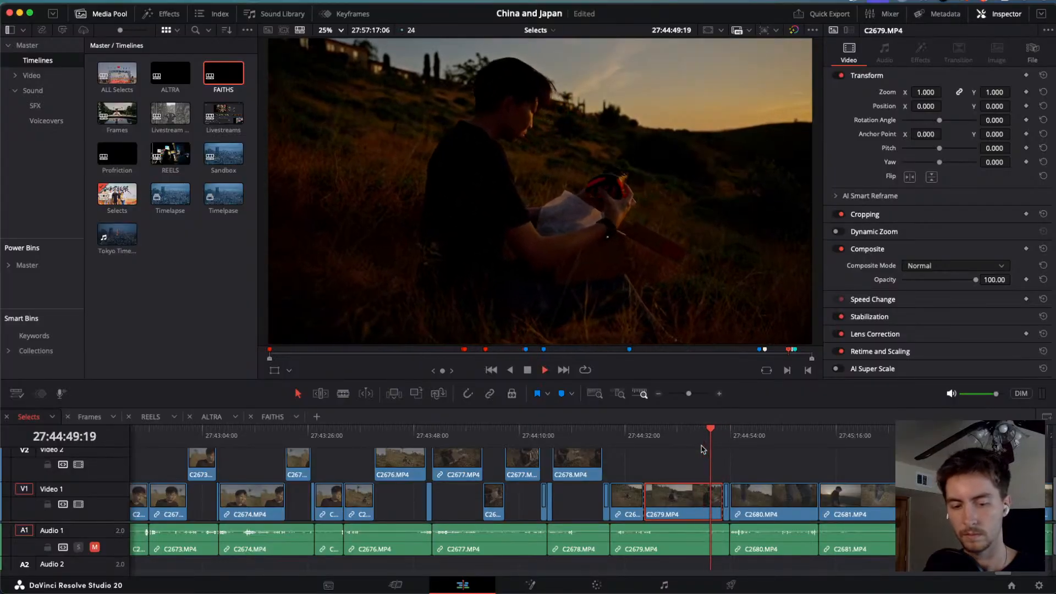
pyautogui.hotkey('alt', 'Up')
# Cut out the walking-feet section of C2680 from 27:44:58:02 to 27:45:07:02 and move it up to Video 2.
pyautogui.moveTo(739, 437)
pyautogui.mouseDown()
pyautogui.moveTo(810, 455)
pyautogui.moveTo(739, 445)
pyautogui.moveTo(748, 448)
pyautogui.mouseUp()
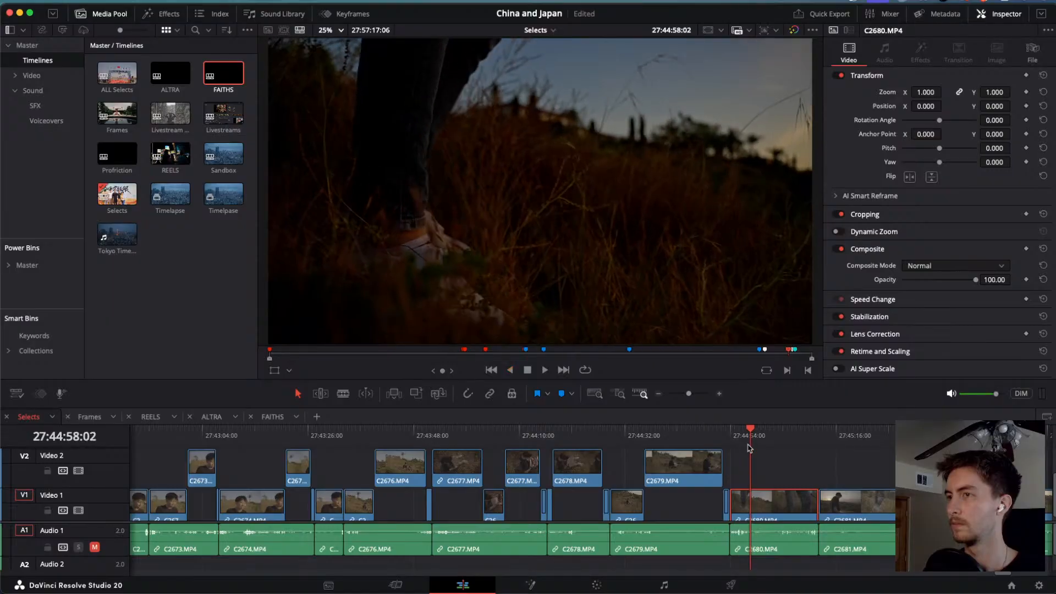
pyautogui.press('space')
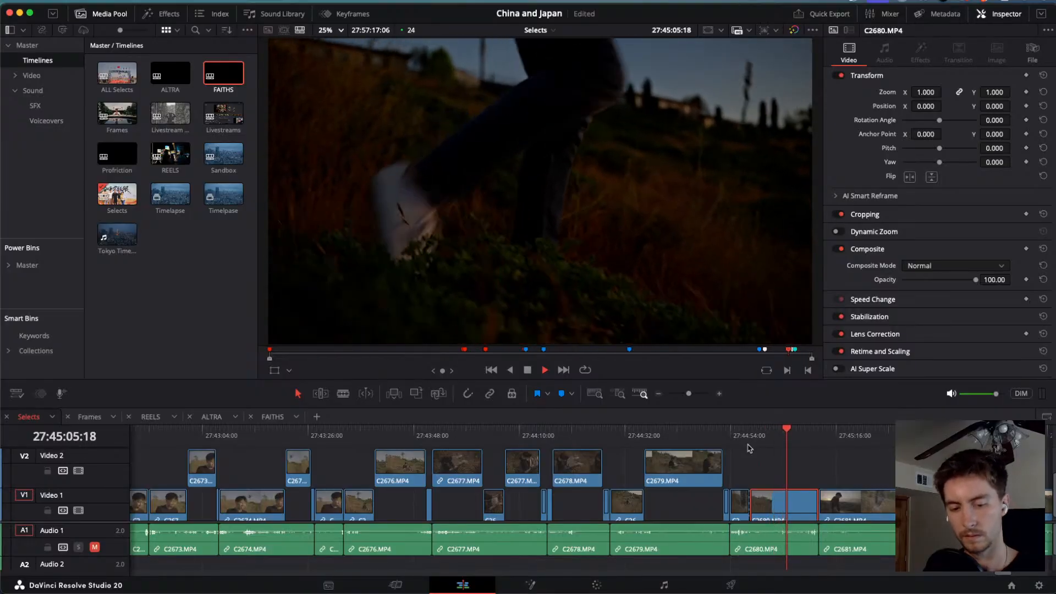
pyautogui.press('super+b')
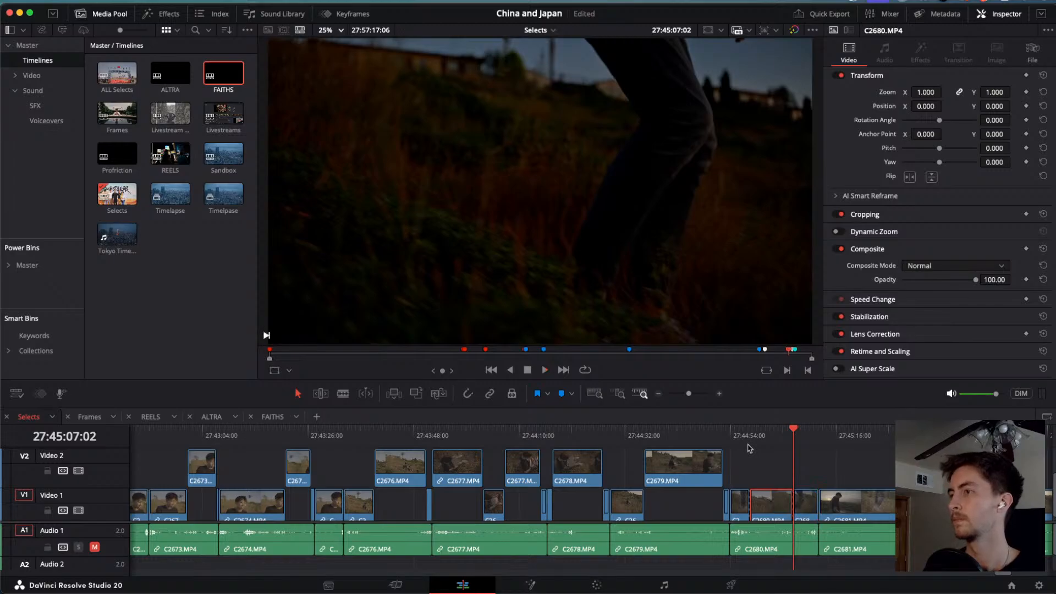
pyautogui.hotkey('alt', 'Up')
# Skim past C2681, cut out the seated section of C2682 ending at 27:45:53:20, and move it up to Video 2.
pyautogui.press('l')
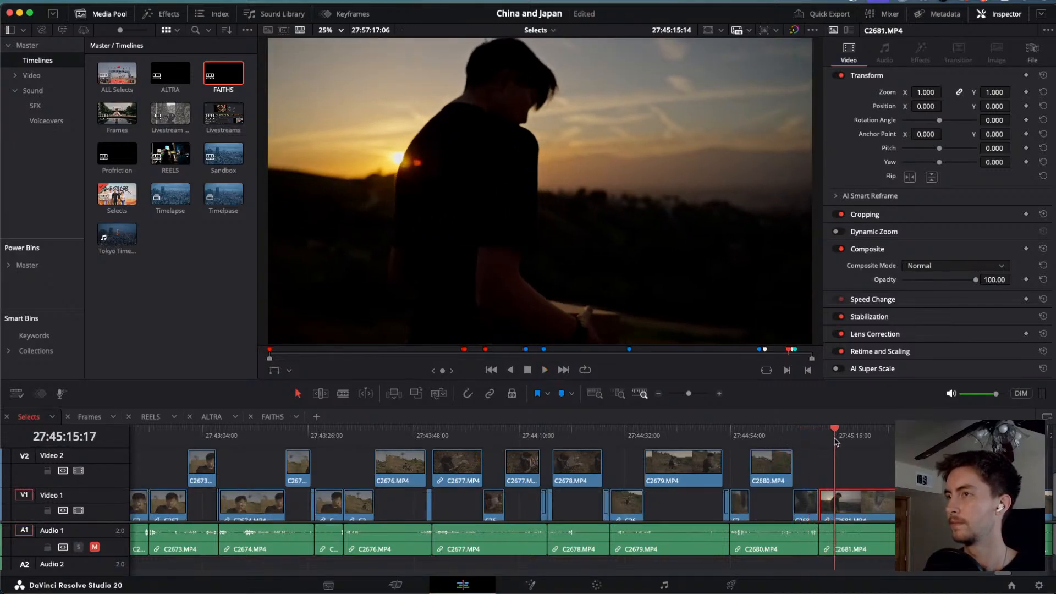
pyautogui.click(869, 437)
pyautogui.press('l')
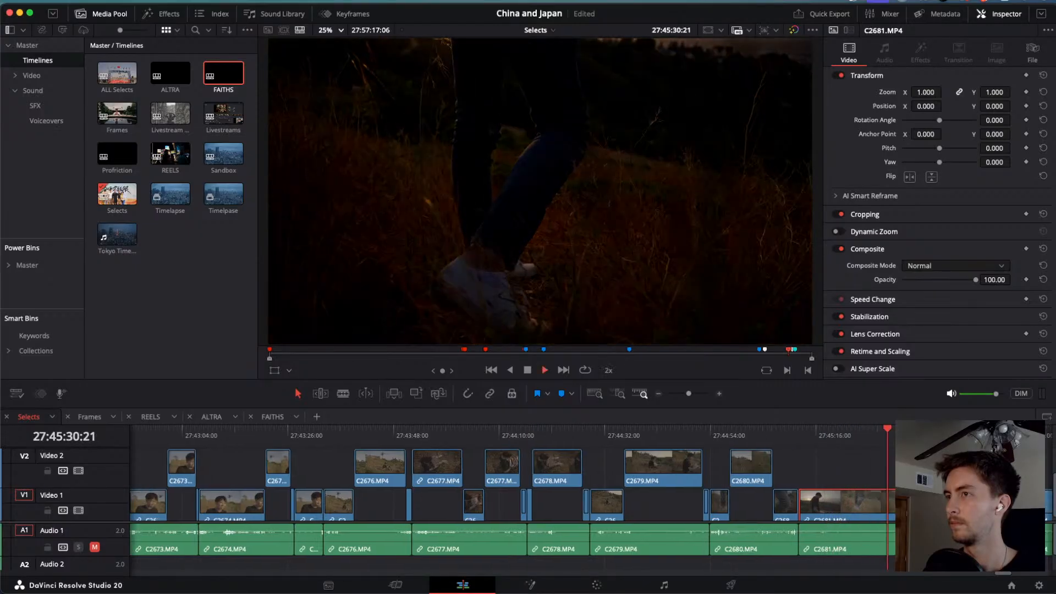
pyautogui.moveTo(755, 428); pyautogui.dragTo(815, 446)
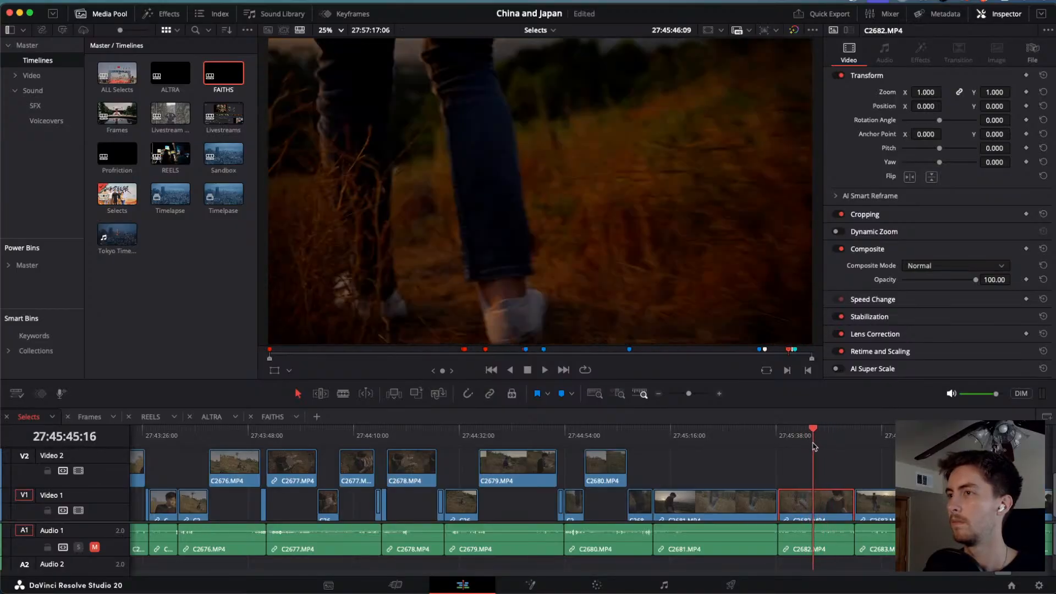
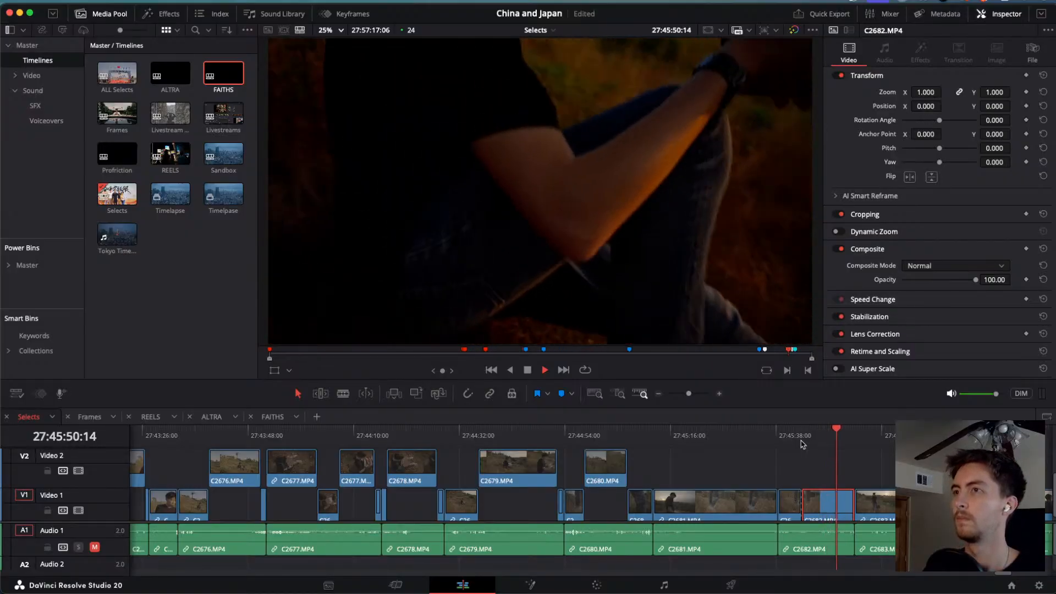
pyautogui.press('space')
pyautogui.press('space')
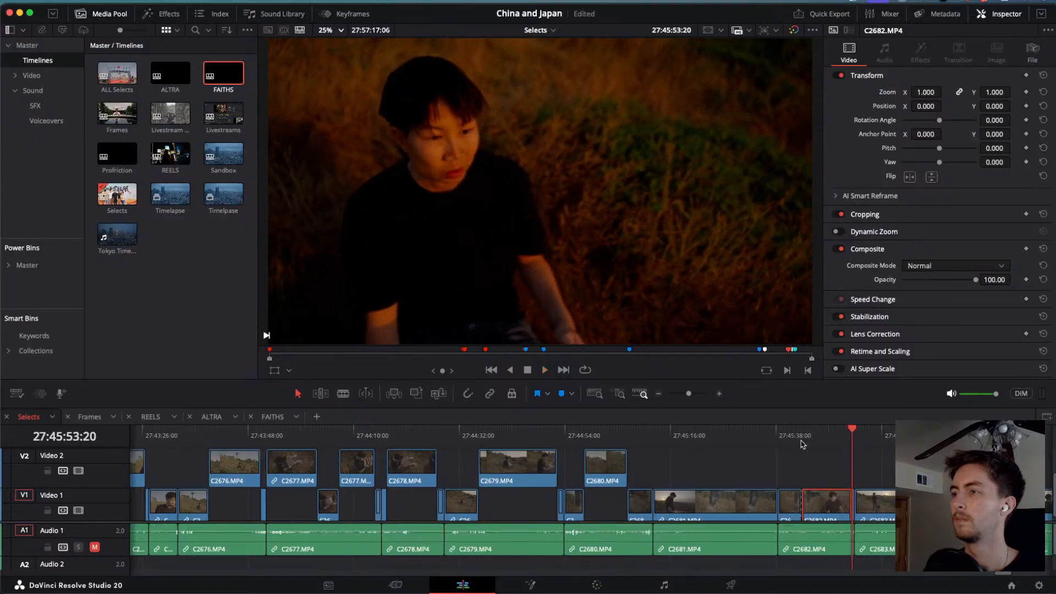
pyautogui.hotkey('alt', 'Up')
# Cut out a short section near the middle of C2683, with the man facing the sunset, and move it up to Video 2.
pyautogui.moveTo(859, 438); pyautogui.dragTo(866, 437)
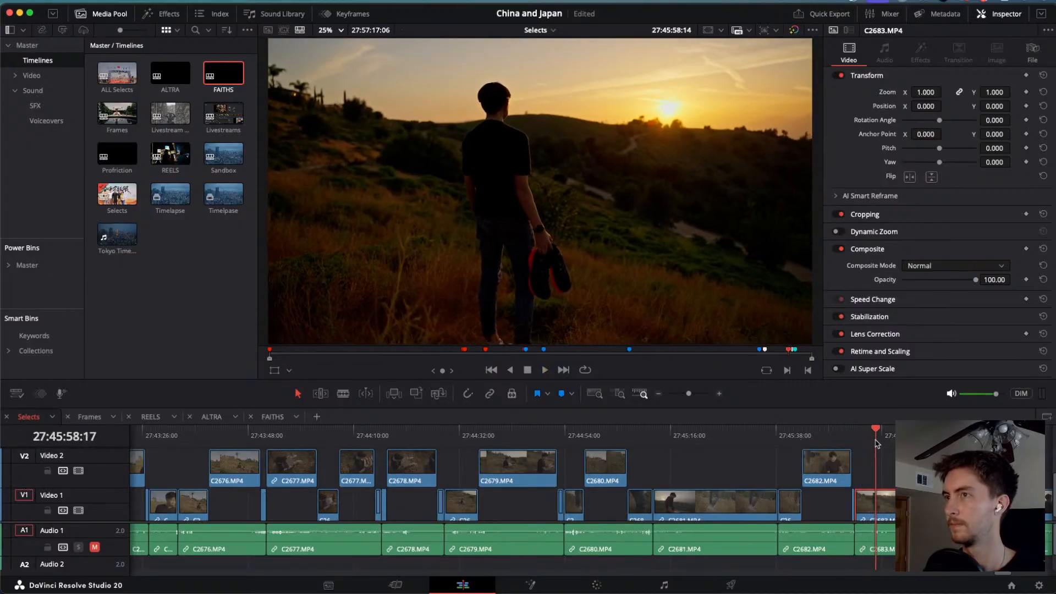
pyautogui.hscroll(5, 887, 446)
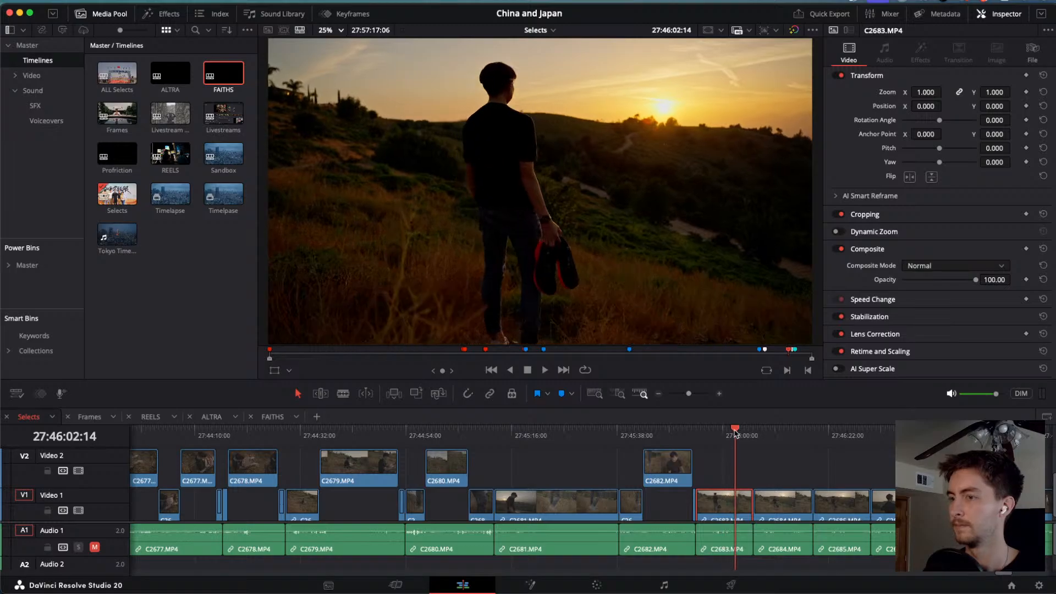
pyautogui.moveTo(764, 446)
pyautogui.mouseDown()
pyautogui.moveTo(732, 444)
pyautogui.moveTo(753, 449)
pyautogui.moveTo(740, 451)
pyautogui.moveTo(764, 437)
pyautogui.mouseUp()
pyautogui.press('super+b')
pyautogui.press('super+b')
pyautogui.hotkey('alt', 'Up')
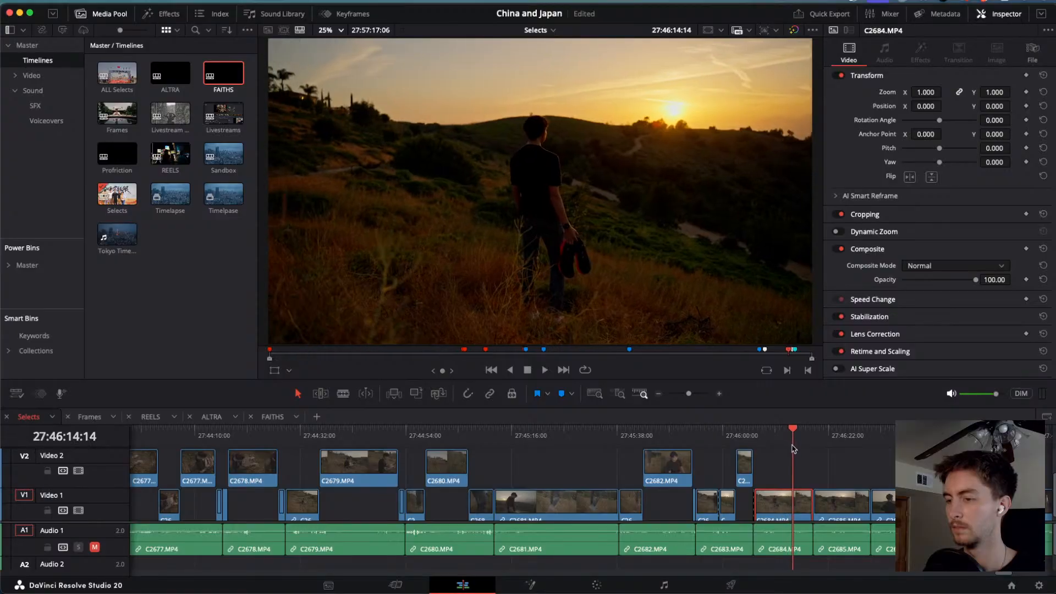
# Cut out the second half of the sunset shot C2684 and move that section up to Video 2.
pyautogui.moveTo(808, 455); pyautogui.dragTo(794, 454)
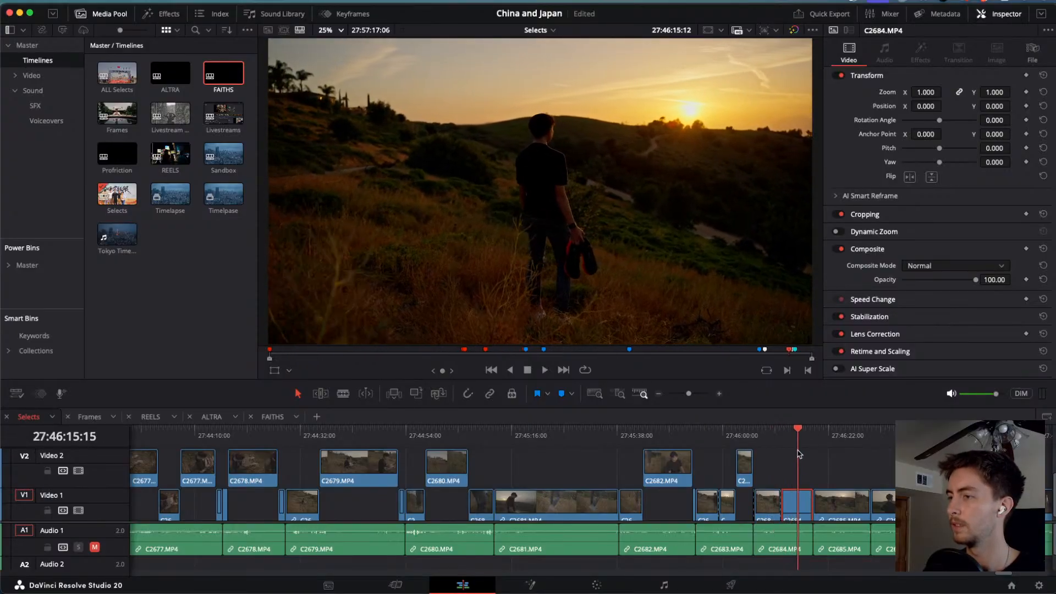
pyautogui.moveTo(809, 455); pyautogui.dragTo(831, 435)
pyautogui.hotkey('alt', 'Up')
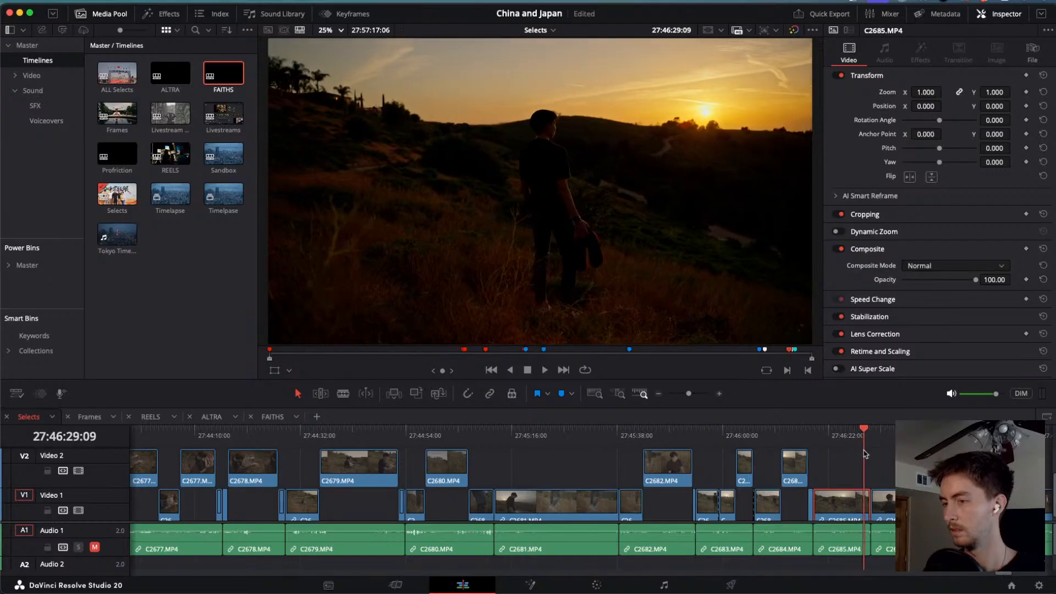
# Cut out the later section of C2685 and move it up to Video 2, continuing the review into C2687.
pyautogui.moveTo(865, 454); pyautogui.dragTo(970, 436)
pyautogui.press('super+b')
pyautogui.hotkey('alt', 'Up')
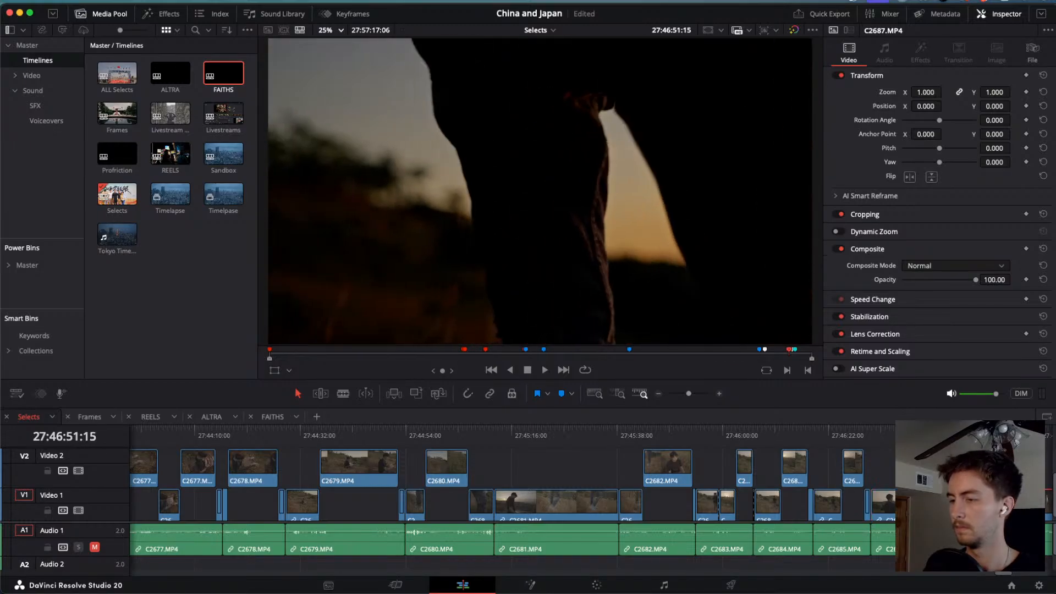
# Split C2687 at 27:46:59:22, where the close-up of the hanging shoes begins, and play the shot from there.
pyautogui.hscroll(3, 970, 437)
pyautogui.hscroll(4, 517, 495)
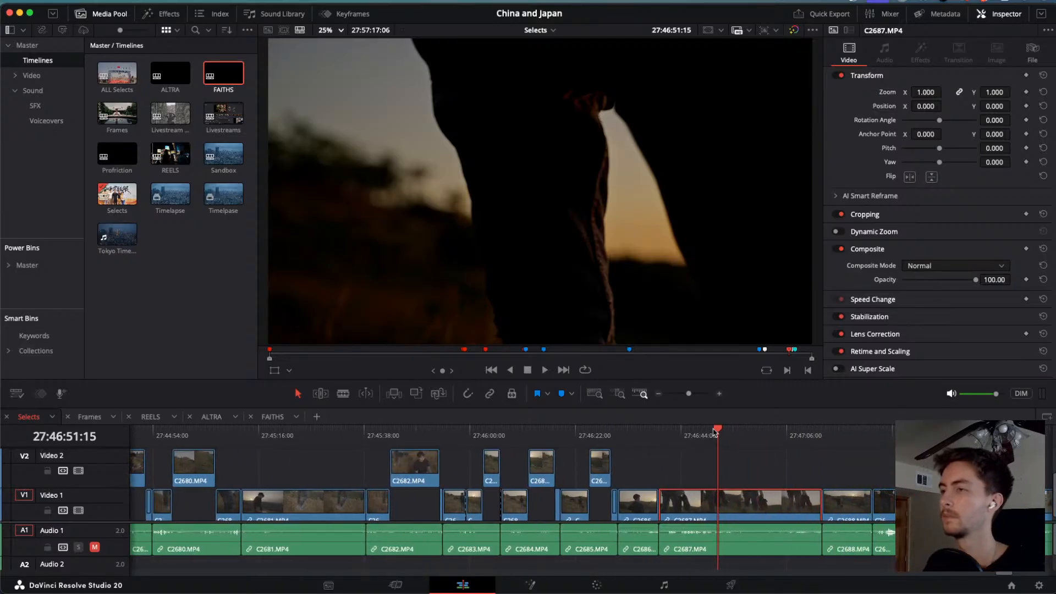
pyautogui.moveTo(715, 432); pyautogui.dragTo(758, 443)
pyautogui.press('space')
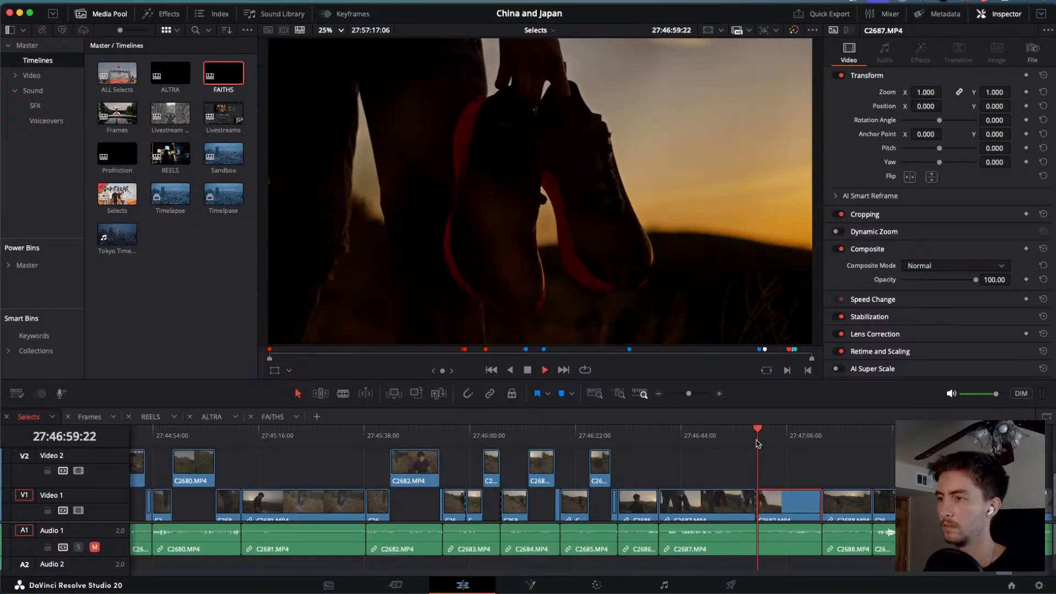
pyautogui.press('space')
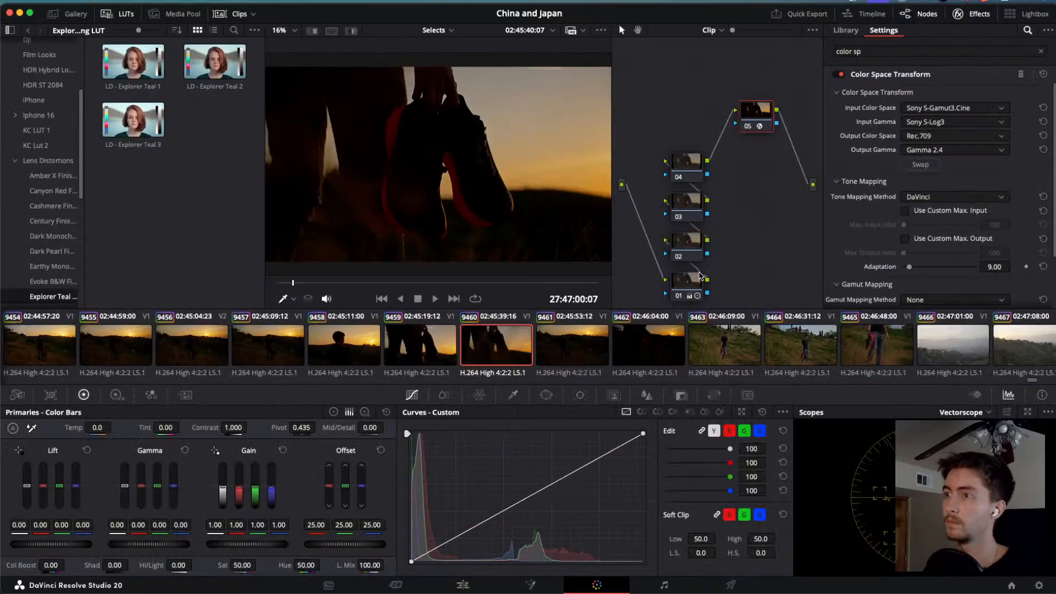
# Brighten the C2687 shoe close-up on node 01 with shadows at 6.50 and highlights at 22.00, and preview the grade.
pyautogui.click(679, 278)
pyautogui.click(386, 412)
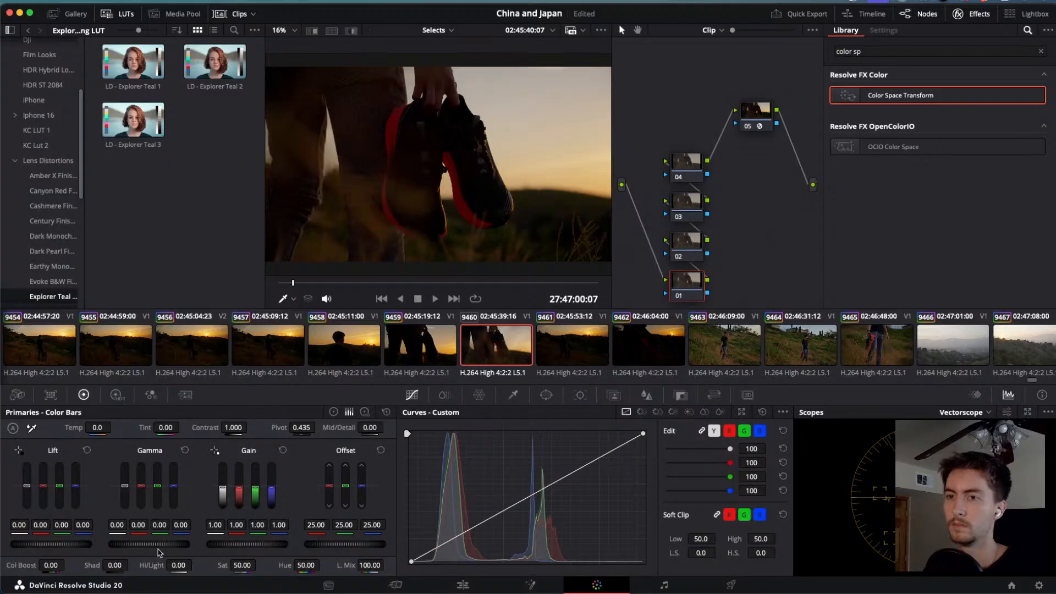
pyautogui.moveTo(114, 566); pyautogui.dragTo(185, 564)
pyautogui.press('space')
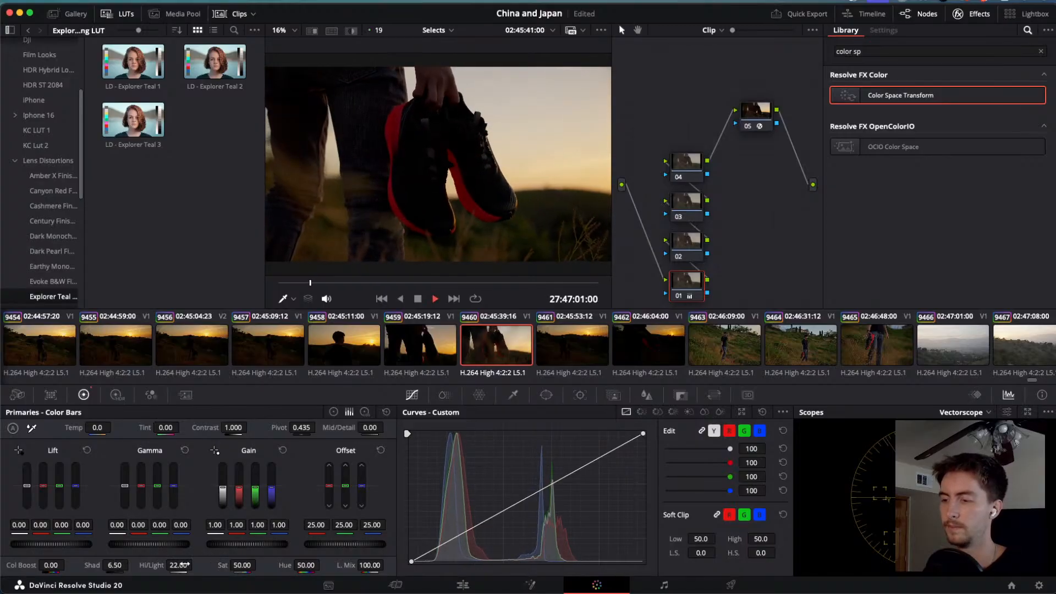
pyautogui.press('j')
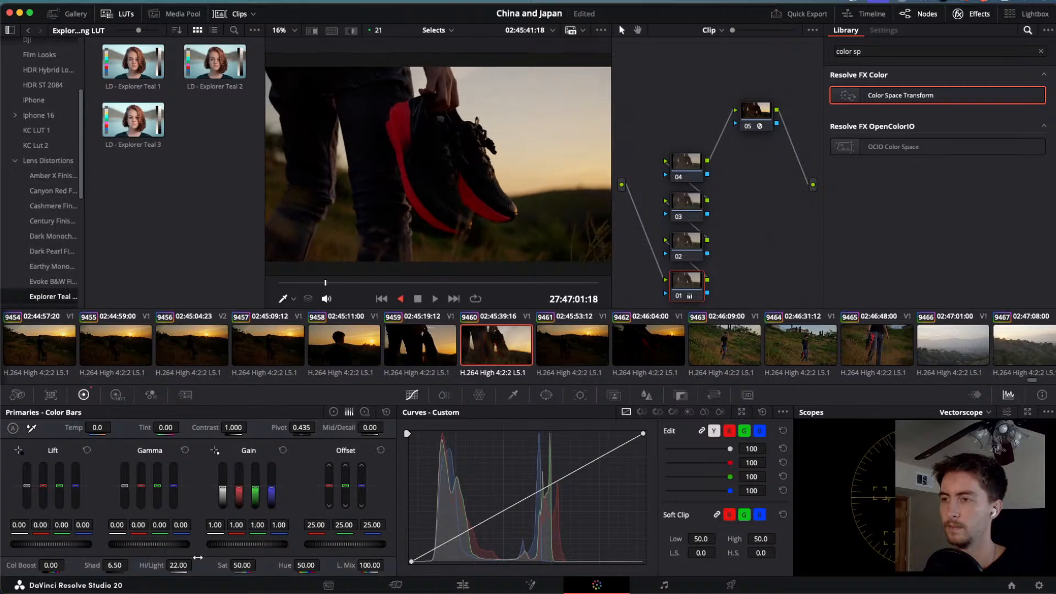
# Return to the edit timeline, cut off the end of the C2687 shoe close-up, and move the section up to Video 2.
pyautogui.click(463, 585)
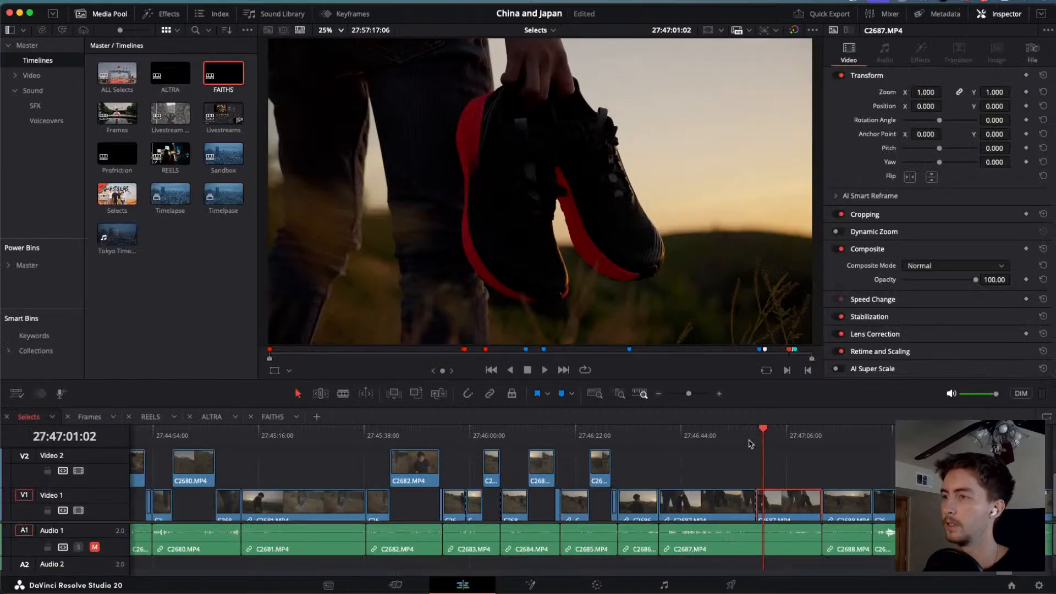
pyautogui.moveTo(763, 430); pyautogui.dragTo(849, 440)
pyautogui.hotkey('alt', 'Up')
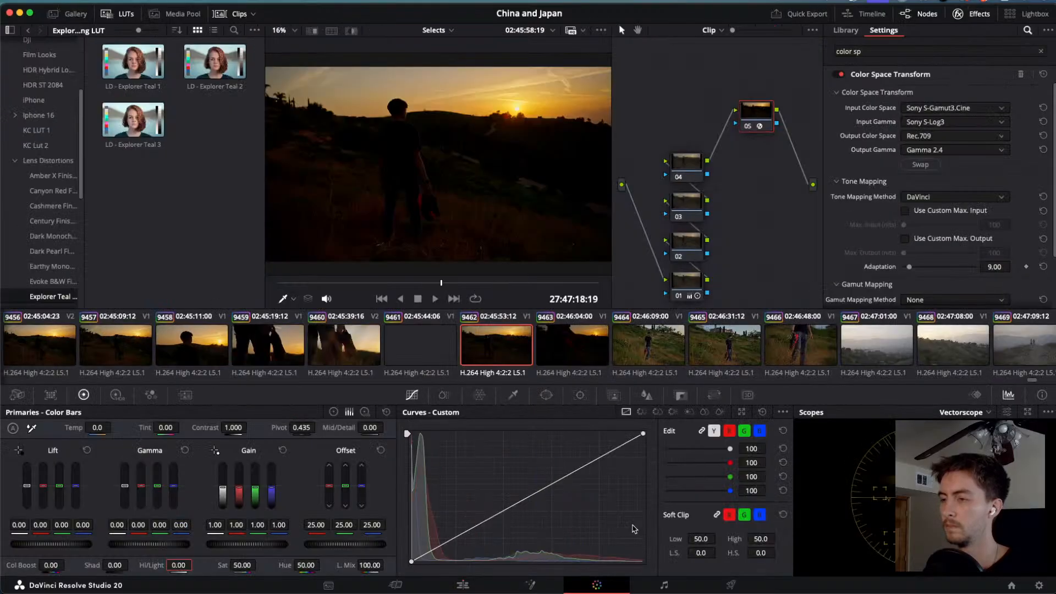
# Paste the brightened shoe-shot grade onto clips 9461, 9462 and 9463 on the color page.
pyautogui.click(438, 334)
pyautogui.click(464, 339)
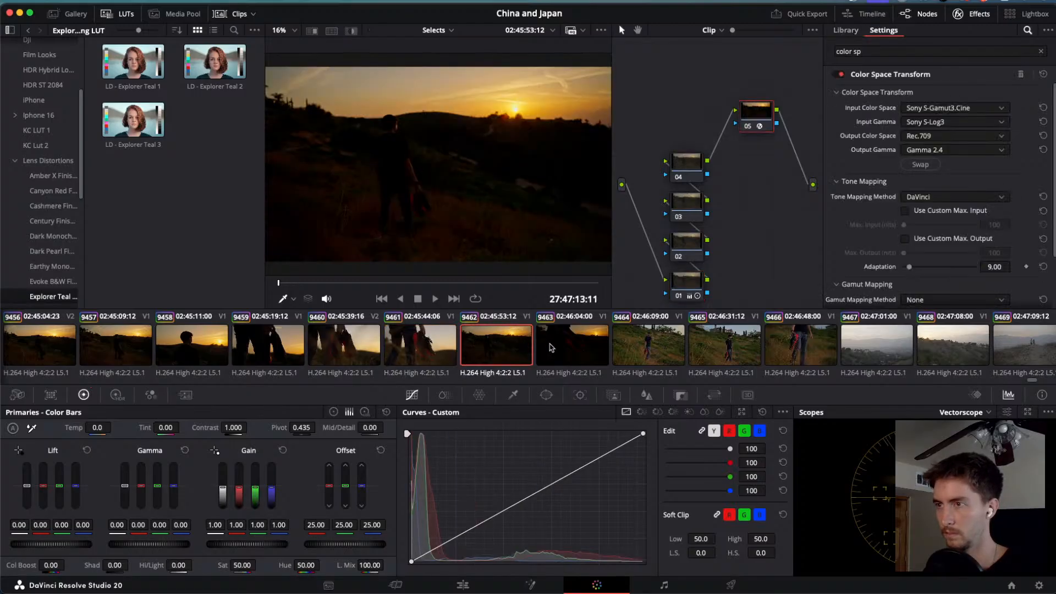
pyautogui.keyDown('shift'); pyautogui.click(566, 340); pyautogui.keyUp('shift')
pyautogui.press('super+v')
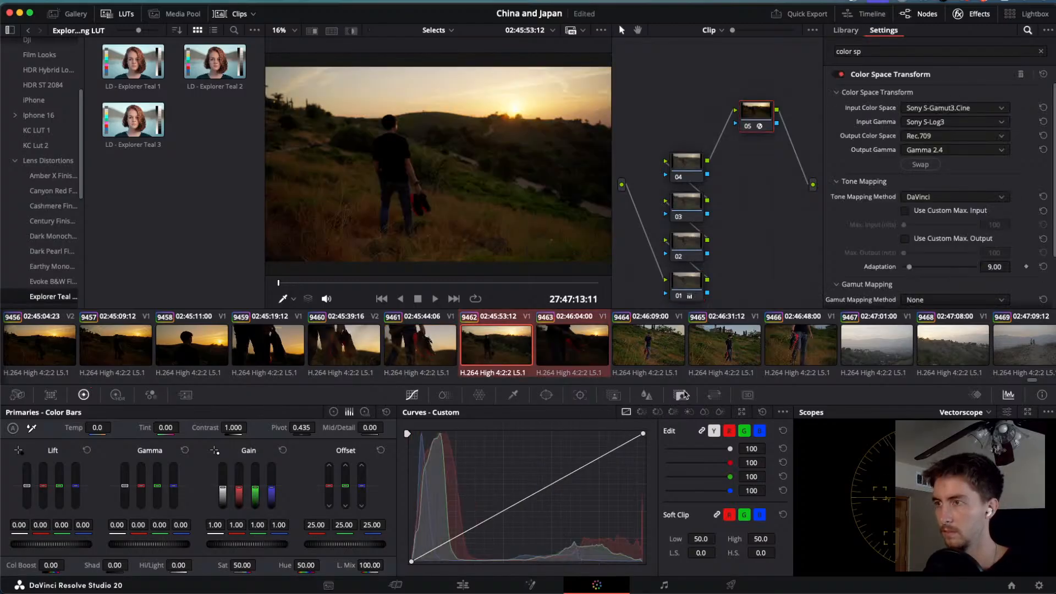
# In the edit timeline, cut out the section of C2688 ending at 27:47:22:13 and move it up to Video 2.
pyautogui.click(477, 583)
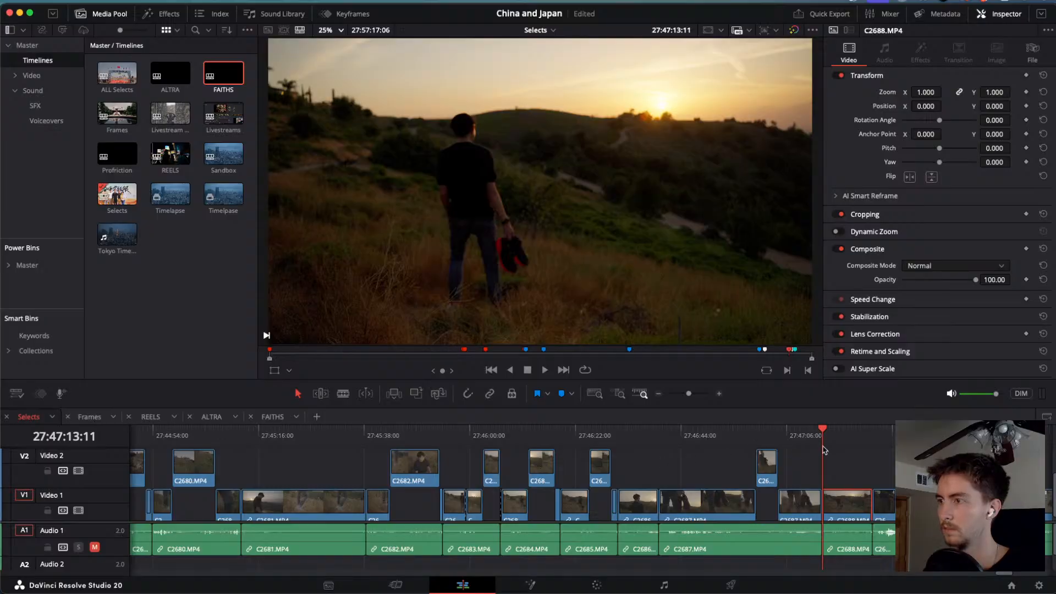
pyautogui.moveTo(822, 434); pyautogui.dragTo(850, 443)
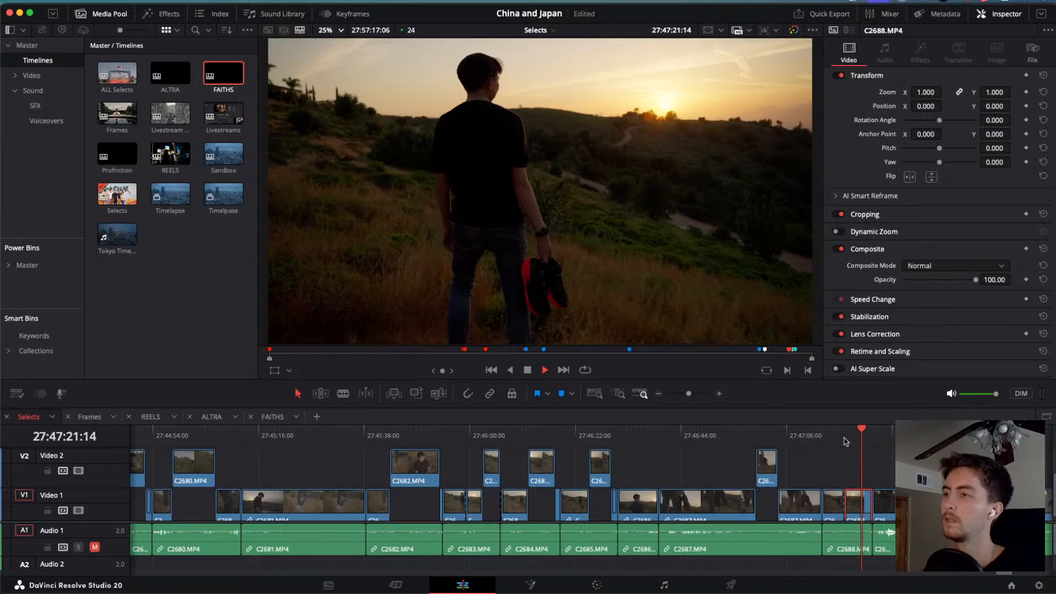
pyautogui.hotkey('alt', 'Up')
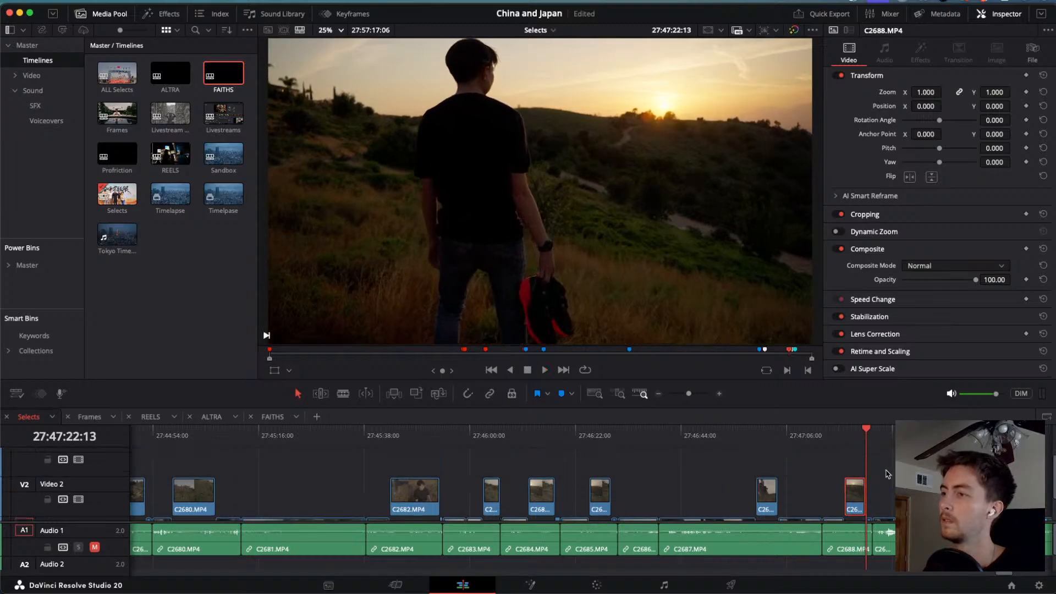
# Review the clips after C2688, split C2692 at 27:48:17:19, and move its end section up to Video 2.
pyautogui.scroll(-2, 886, 473)
pyautogui.hscroll(4, 886, 473)
pyautogui.click(764, 437)
pyautogui.moveTo(765, 437); pyautogui.dragTo(943, 457)
pyautogui.press('space')
pyautogui.hscroll(3, 943, 458)
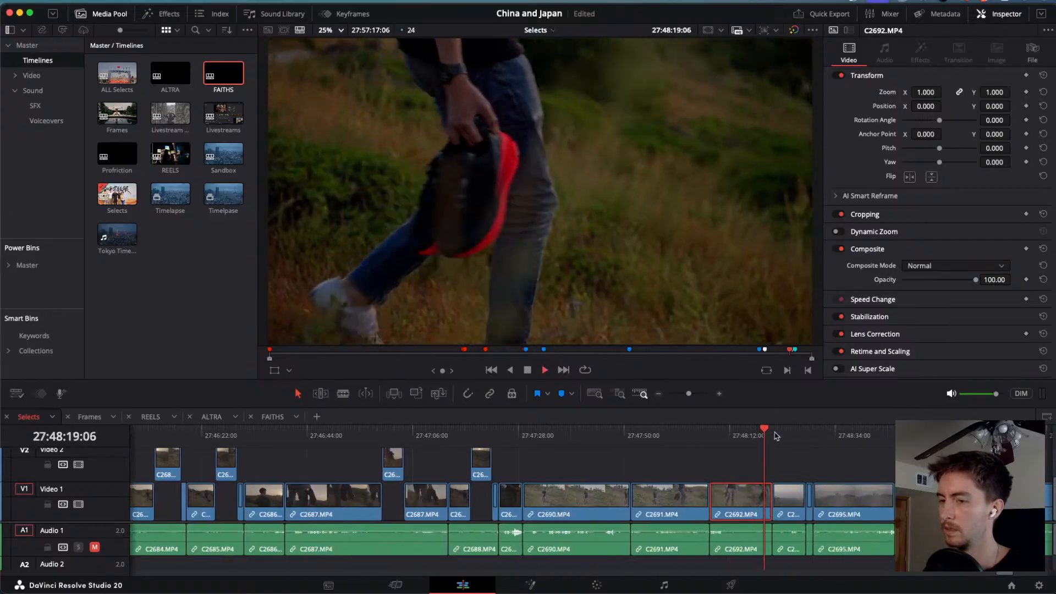
pyautogui.click(766, 435)
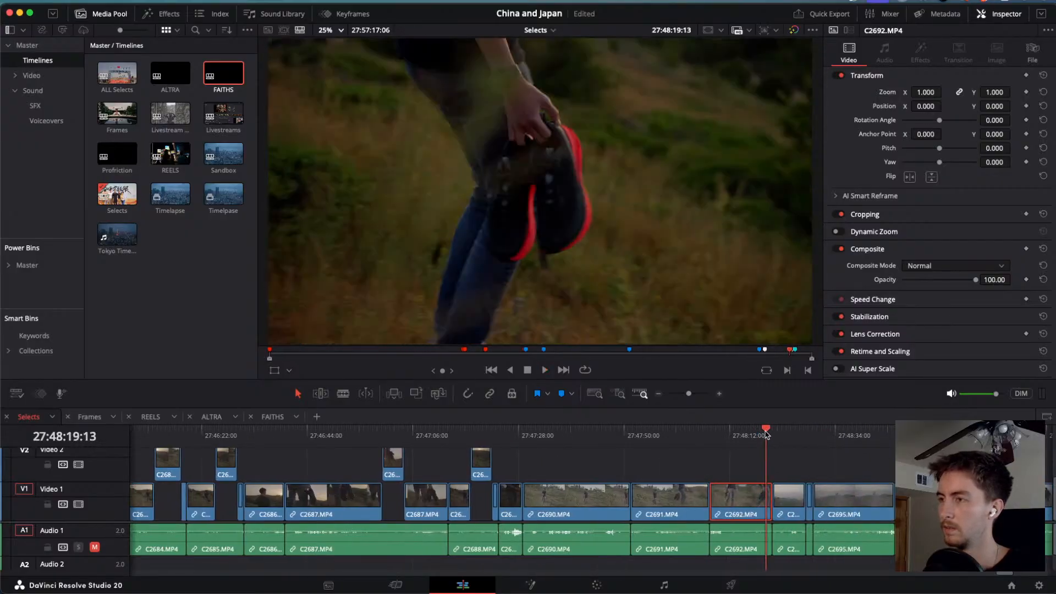
pyautogui.moveTo(766, 435)
pyautogui.mouseDown()
pyautogui.moveTo(745, 438)
pyautogui.moveTo(758, 441)
pyautogui.mouseUp()
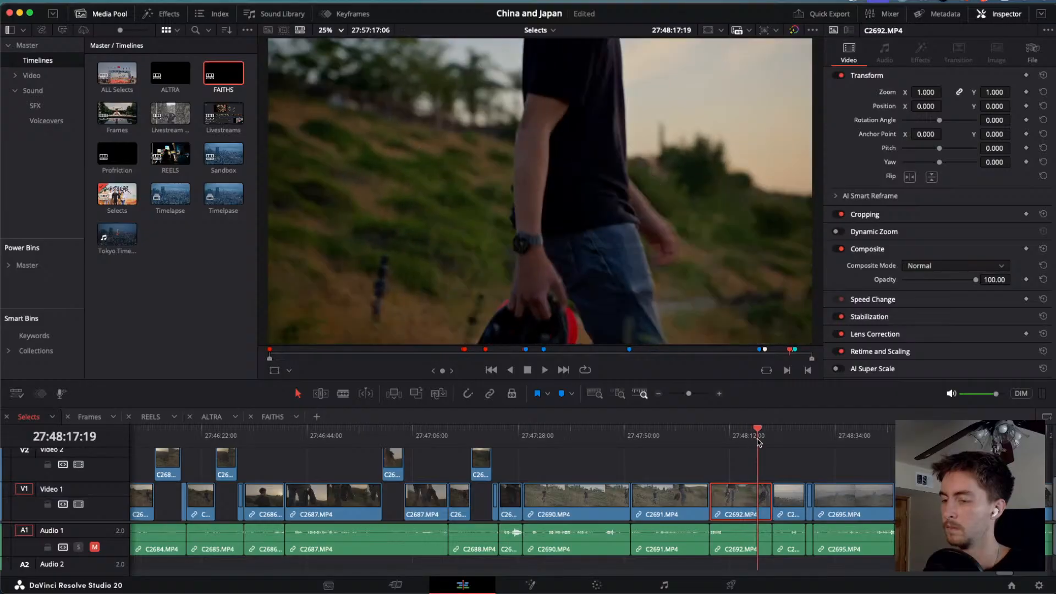
pyautogui.press('super+b')
pyautogui.press('space')
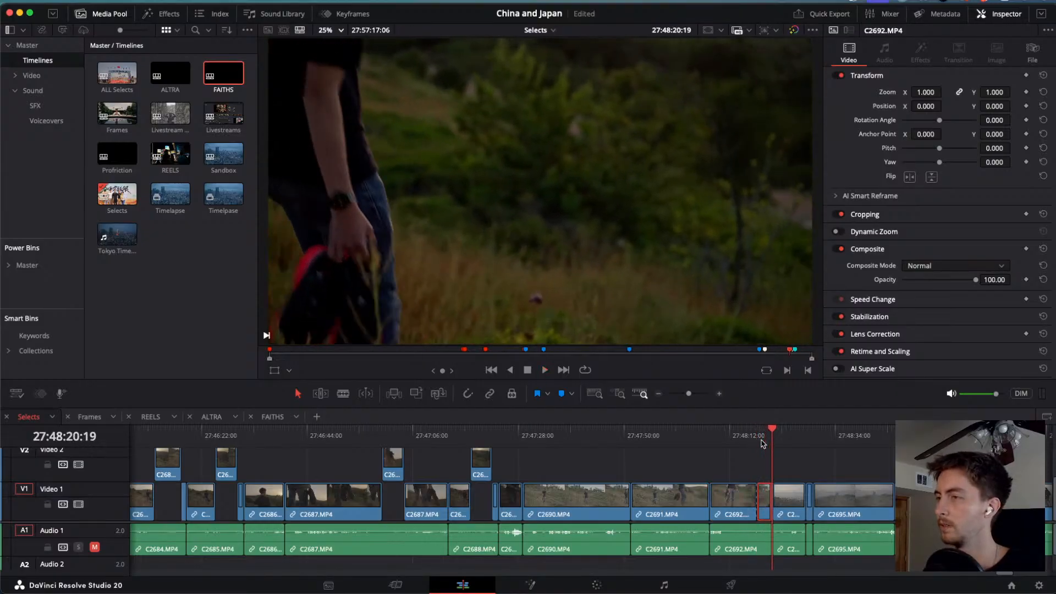
pyautogui.hotkey('alt', 'Up')
# Skim the hilltop group footage from C2696 to C2706 and the indoor footage up to the framed family photo in C7576.
pyautogui.moveTo(779, 428); pyautogui.dragTo(963, 444)
pyautogui.hscroll(3, 963, 443)
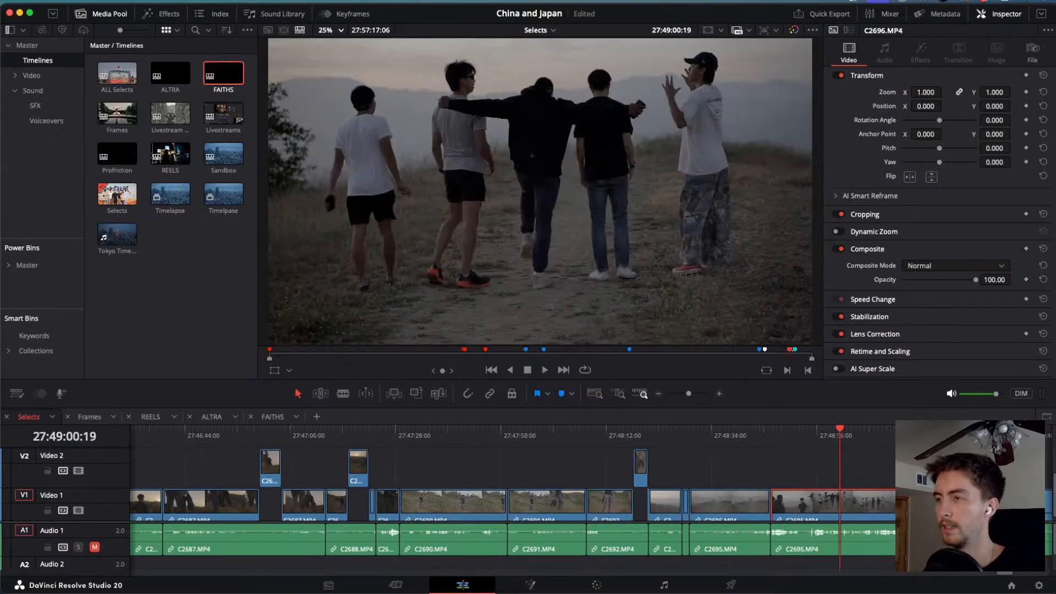
pyautogui.scroll(-5, 849, 466)
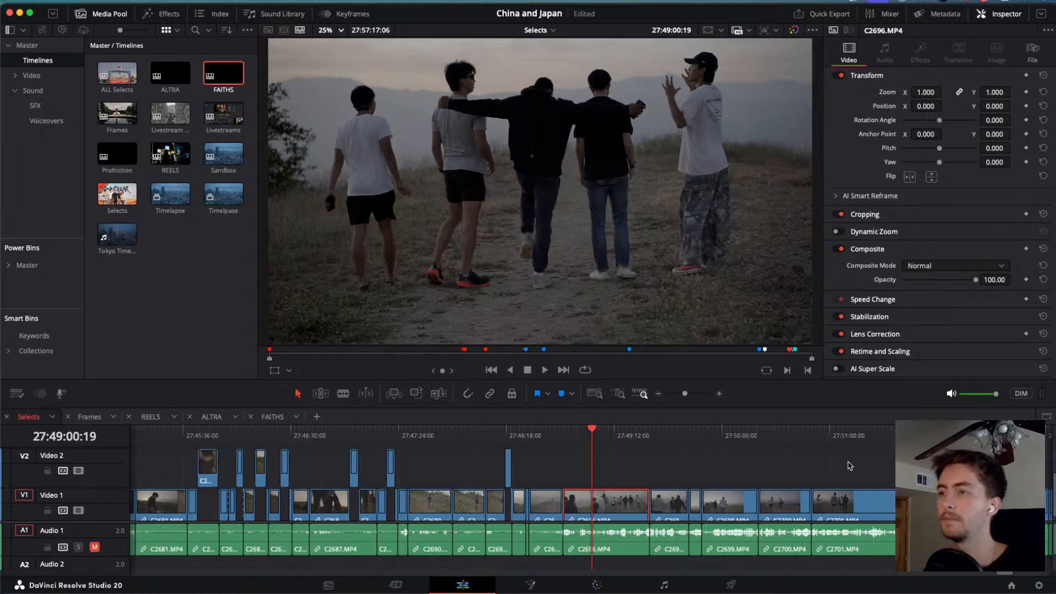
pyautogui.scroll(-10, 849, 465)
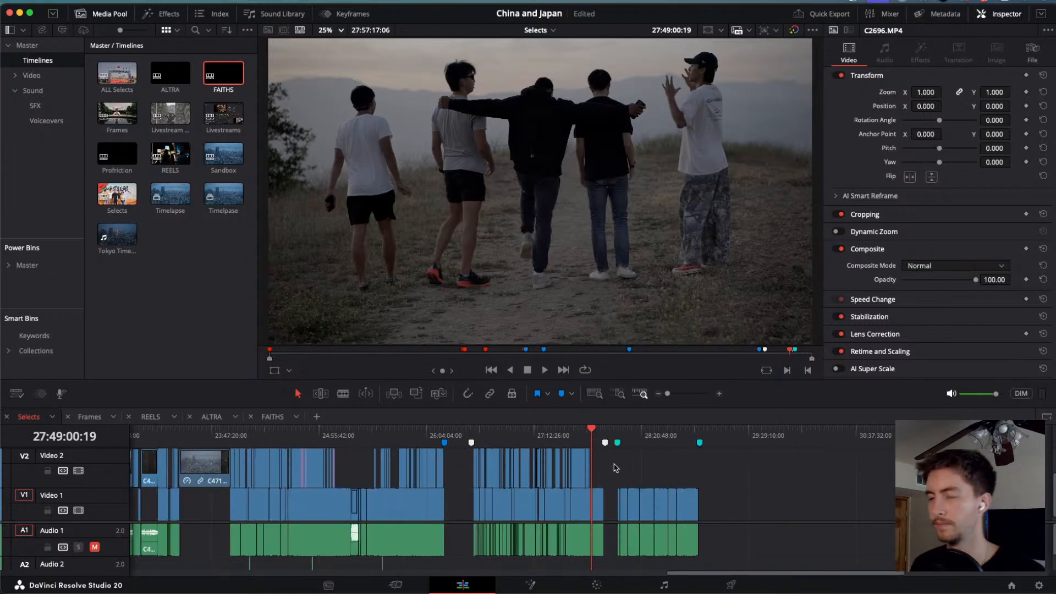
pyautogui.scroll(15, 616, 468)
pyautogui.click(683, 440)
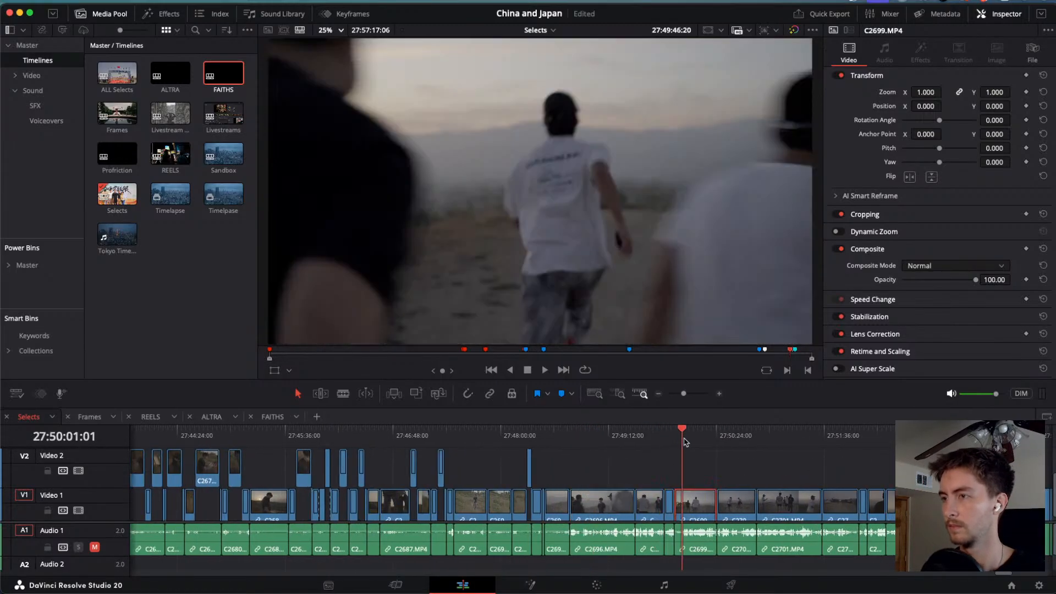
pyautogui.moveTo(683, 438); pyautogui.dragTo(919, 442)
pyautogui.hscroll(5, 919, 442)
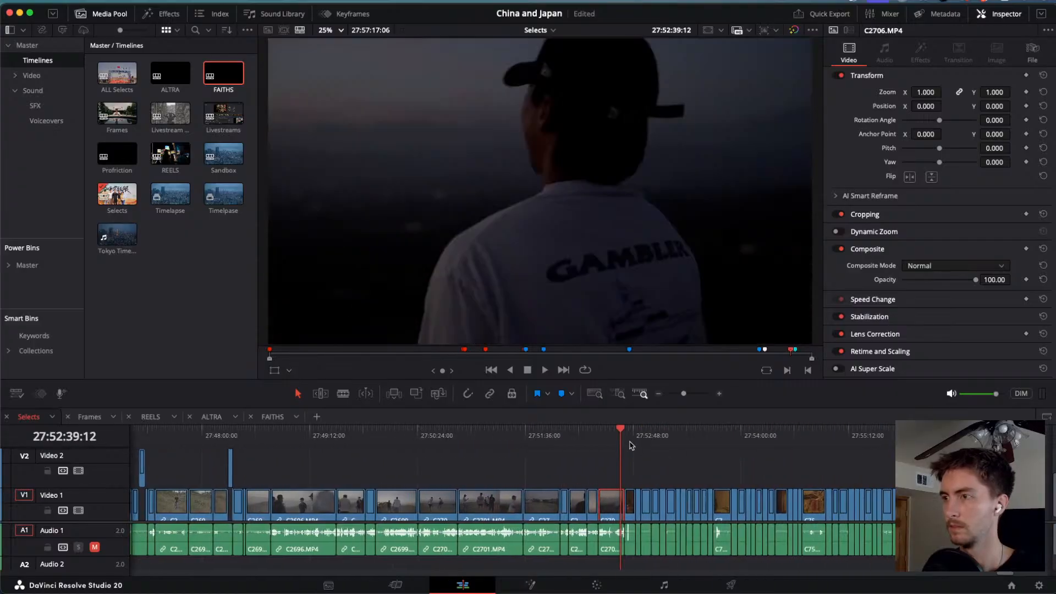
pyautogui.moveTo(631, 445); pyautogui.dragTo(886, 467)
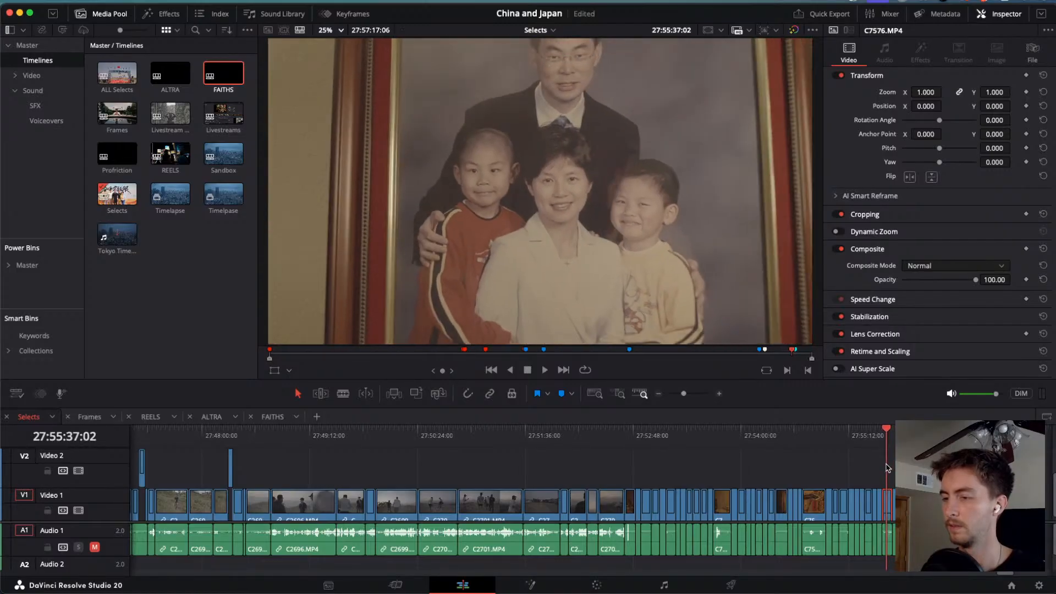
pyautogui.press('space')
pyautogui.press('space')
pyautogui.press('space')
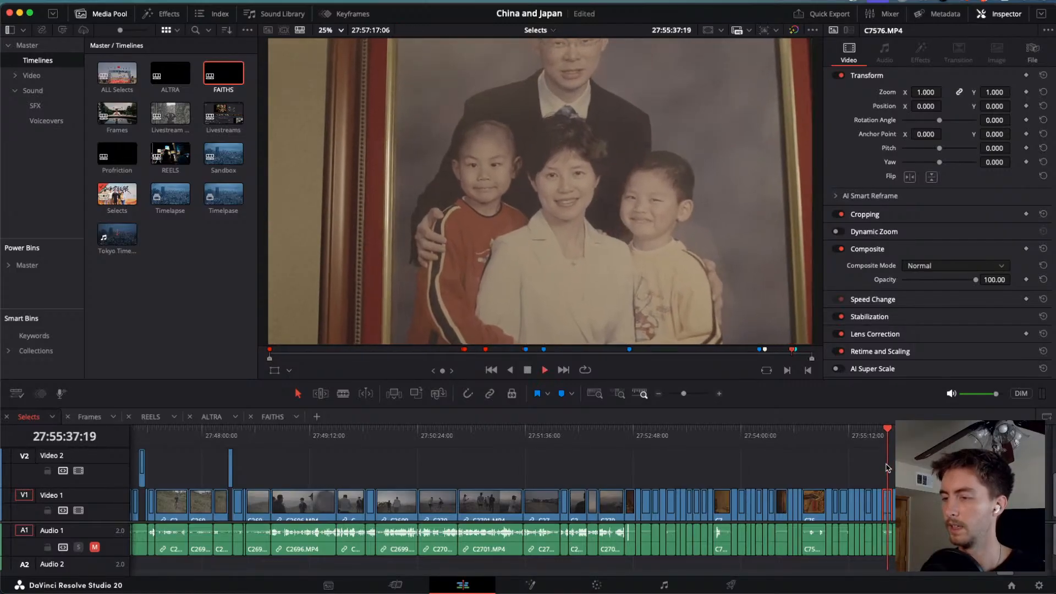
pyautogui.press('space')
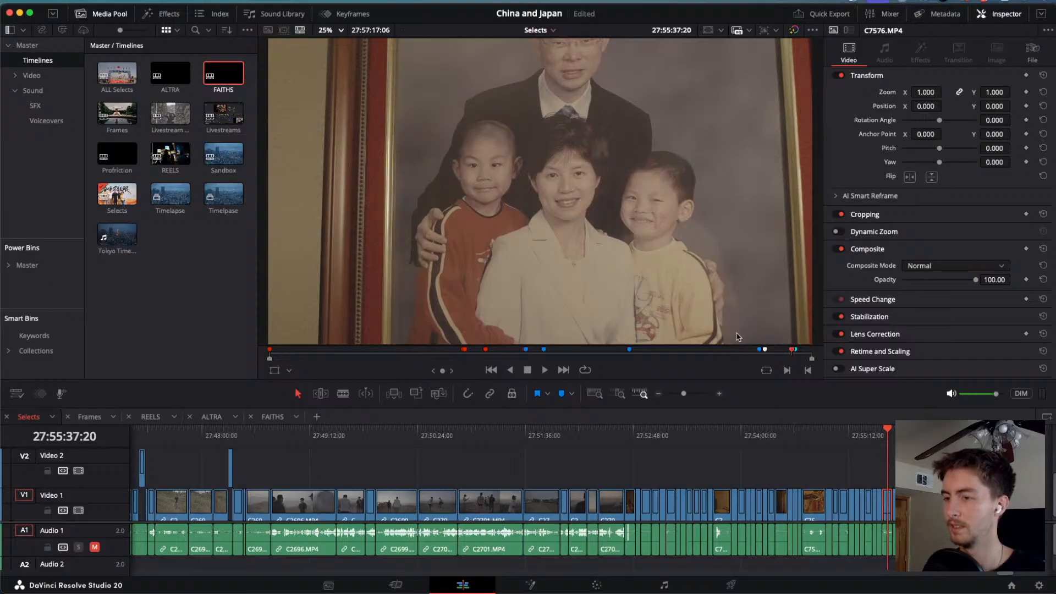
pyautogui.hscroll(2, 512, 497)
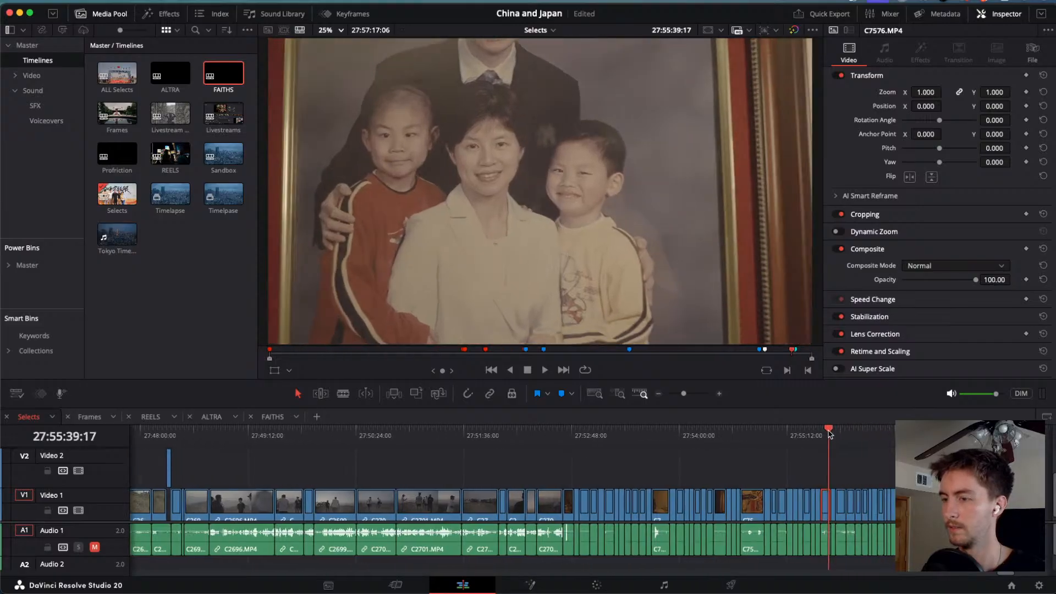
# On the color page, paste the brightened grade onto all indoor clips from 9485 to 9536.
pyautogui.moveTo(830, 435); pyautogui.dragTo(648, 493)
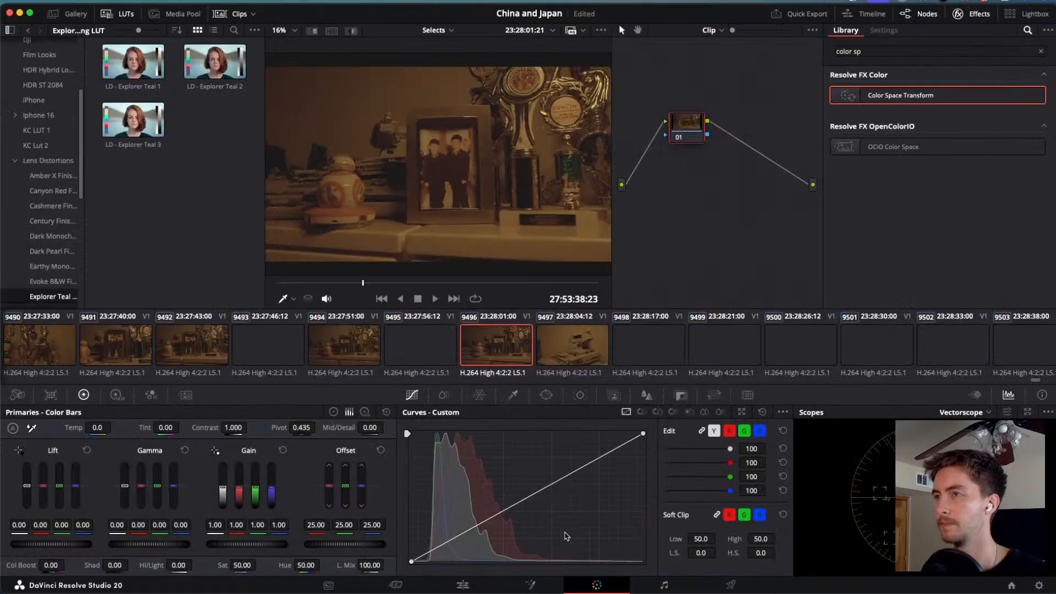
pyautogui.scroll(5, 409, 345)
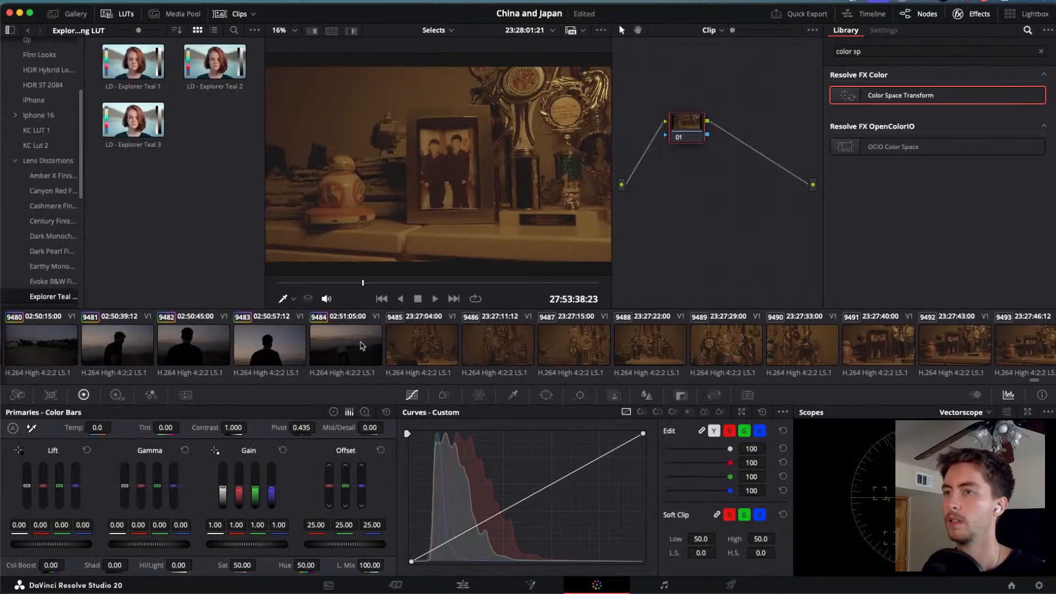
pyautogui.click(409, 345)
pyautogui.scroll(-10, 542, 345)
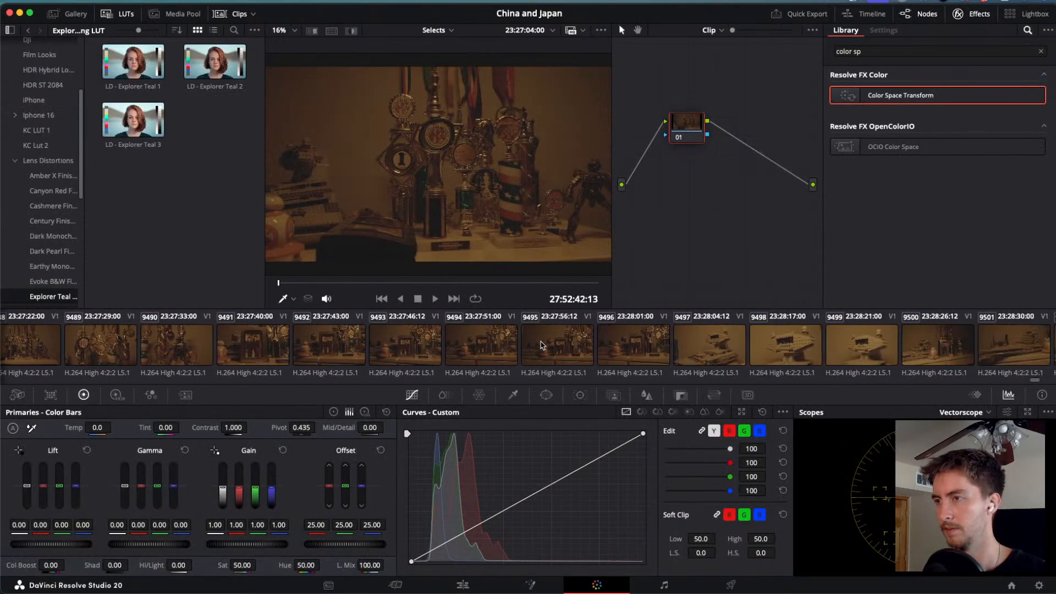
pyautogui.scroll(-4, 542, 345)
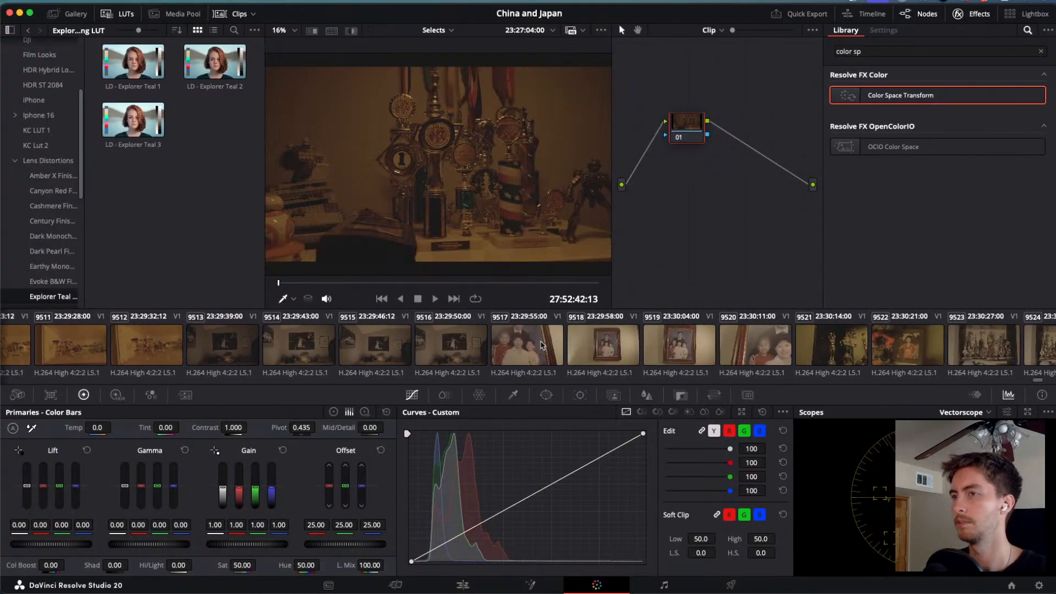
pyautogui.scroll(-8, 542, 345)
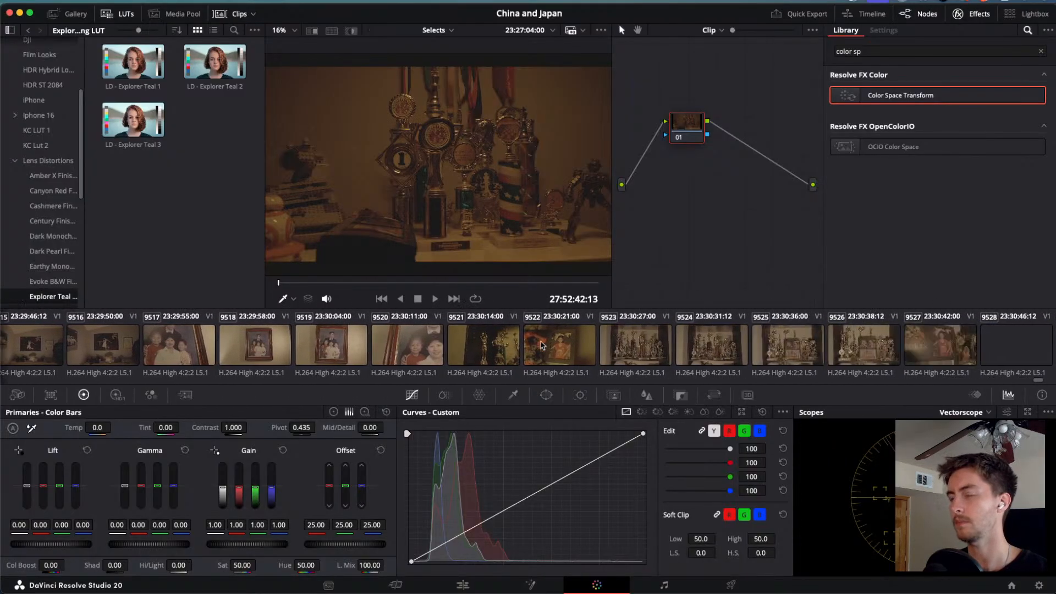
pyautogui.scroll(-6, 542, 344)
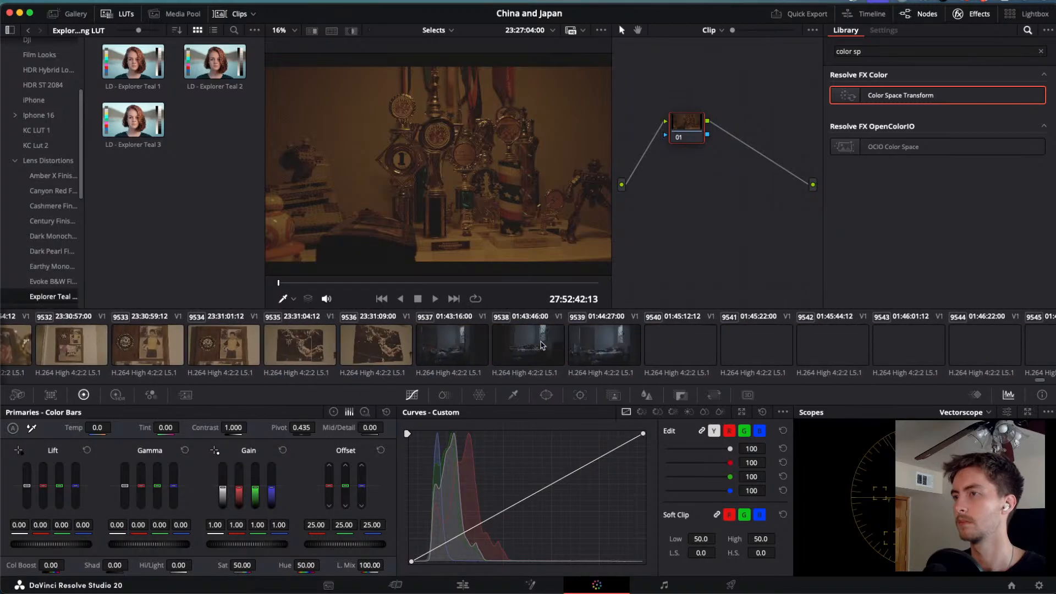
pyautogui.keyDown('shift'); pyautogui.click(453, 355); pyautogui.keyUp('shift')
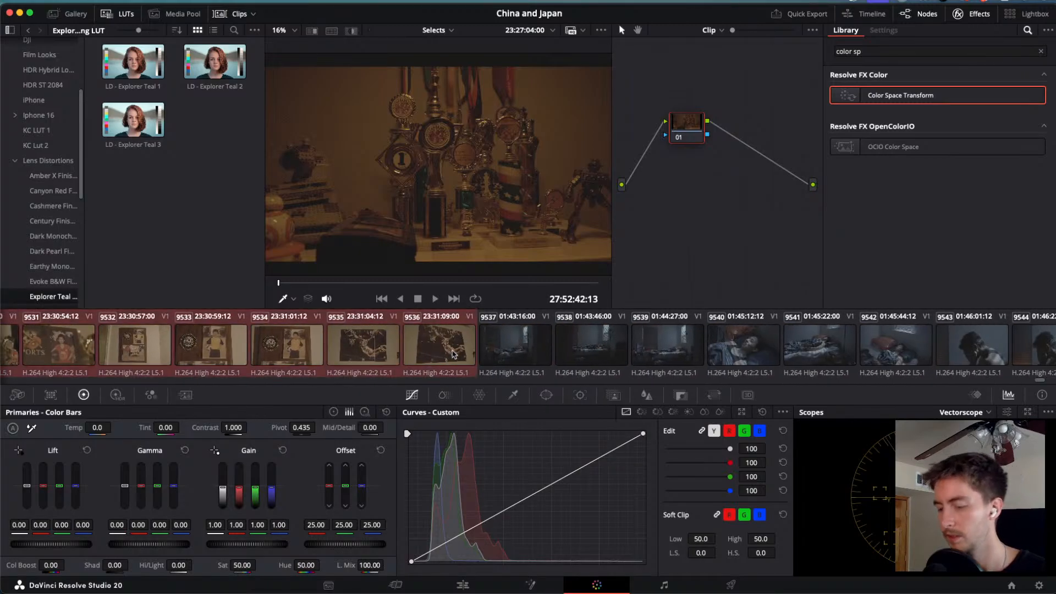
pyautogui.hotkey('ctrl', 'v')
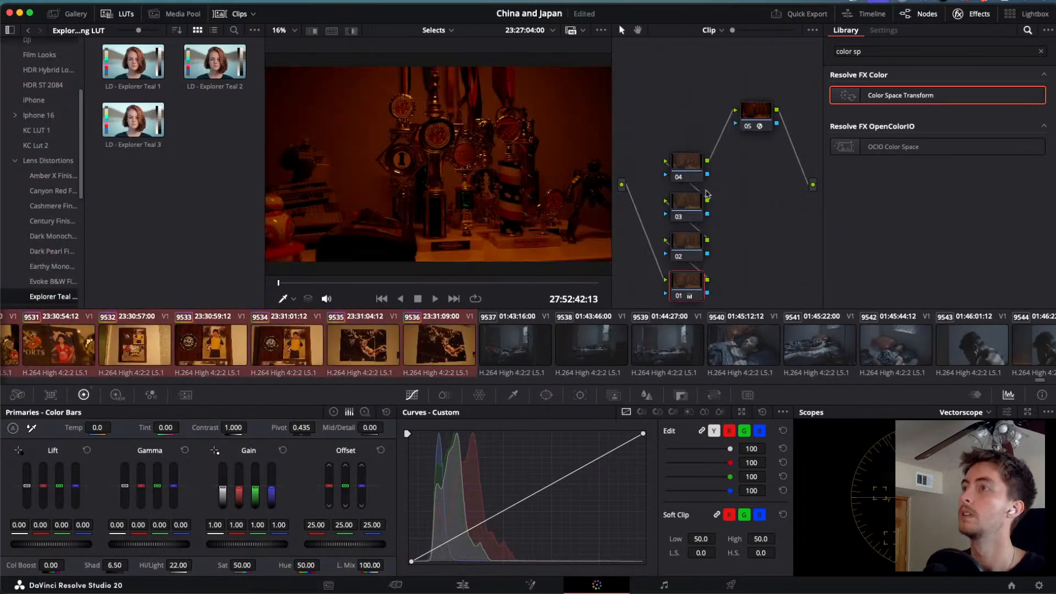
# Cool the first trophy shot by setting node 01's temperature to -1870, and preview the result.
pyautogui.click(755, 111)
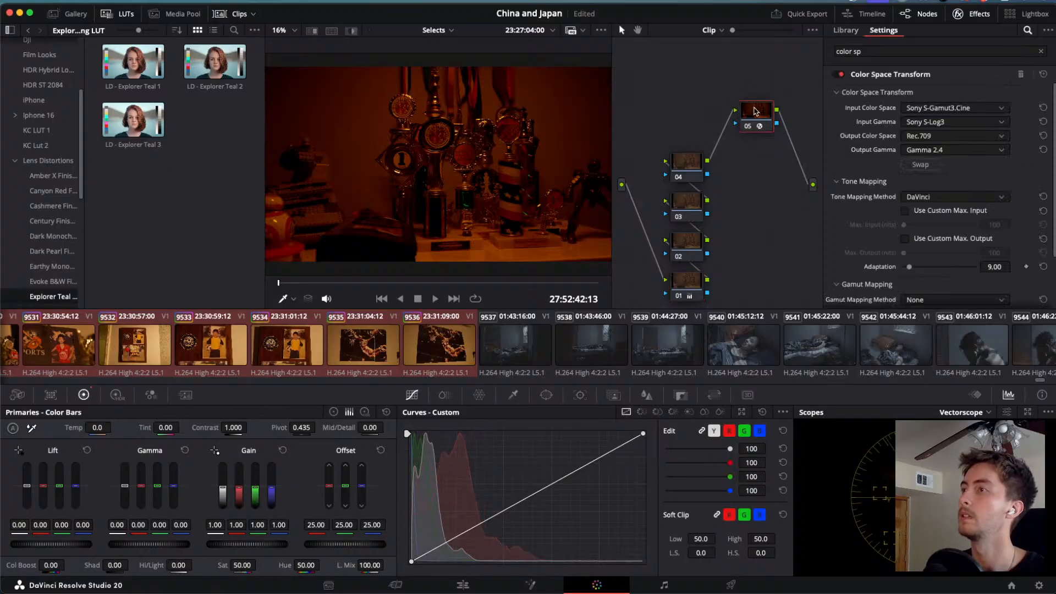
pyautogui.click(685, 282)
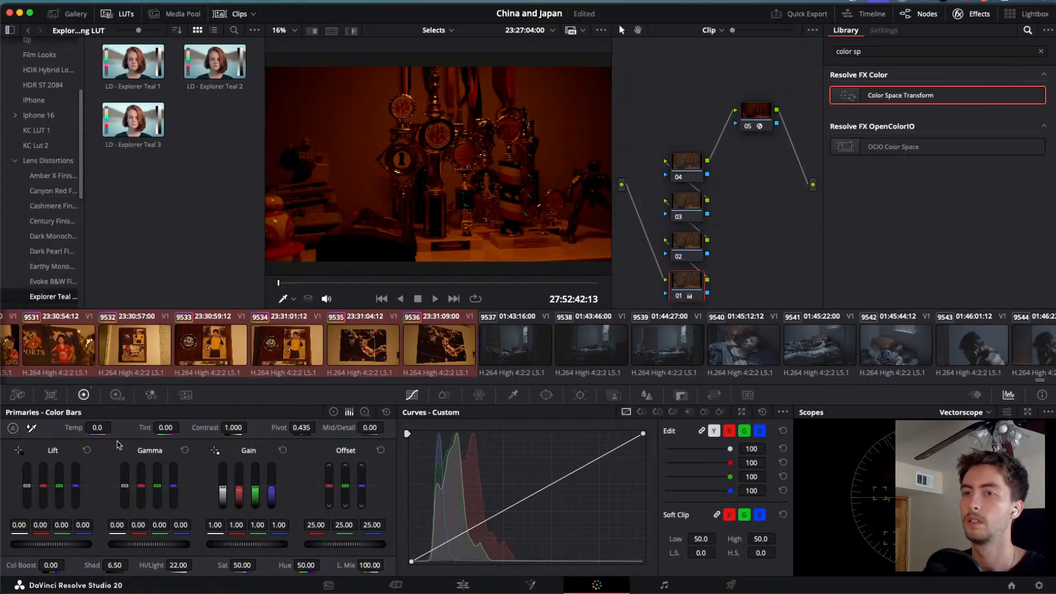
pyautogui.moveTo(97, 428); pyautogui.dragTo(57, 428)
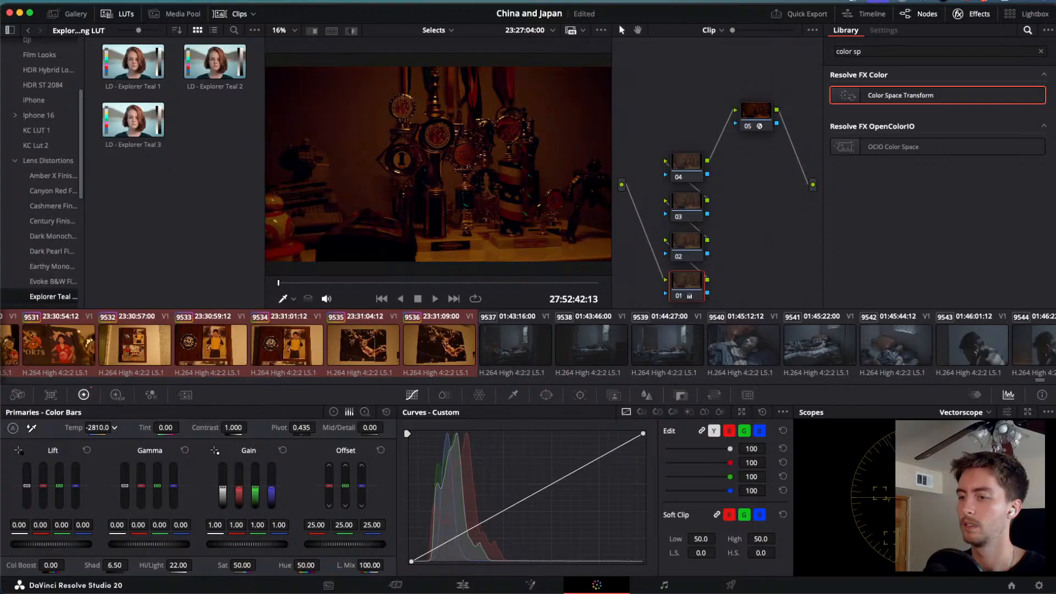
pyautogui.press('space')
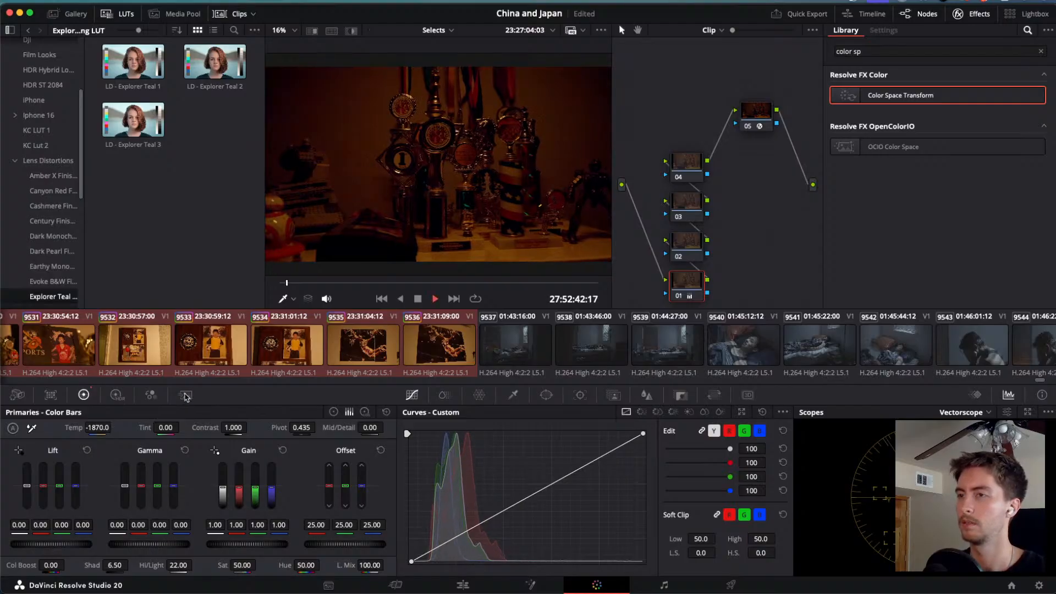
pyautogui.press('space')
# Check the pasted grade on the basketball poster clip 9536 and the framed family photo clip 9518.
pyautogui.click(512, 331)
pyautogui.click(452, 332)
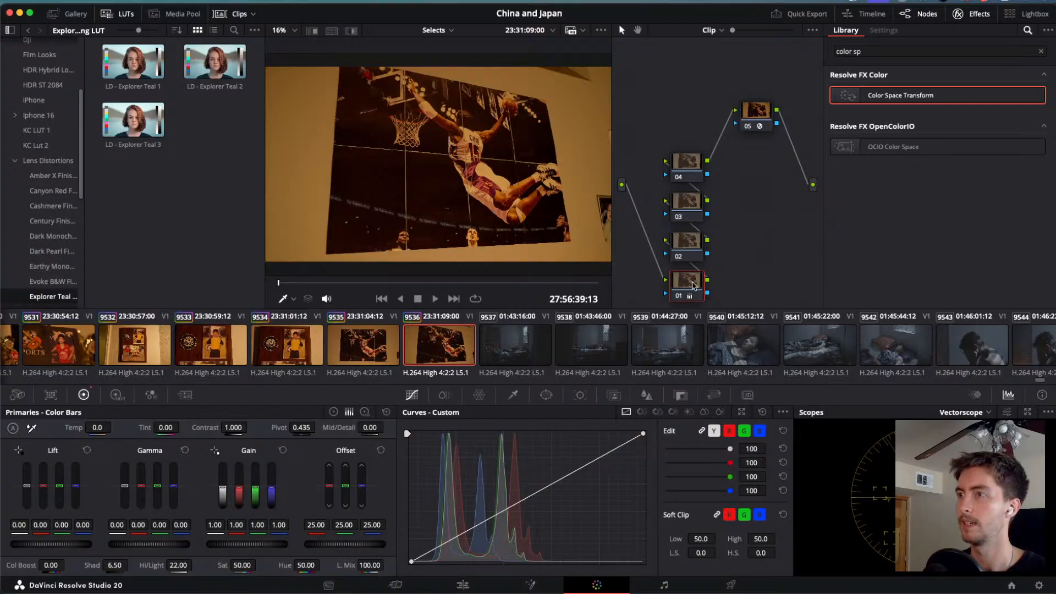
pyautogui.hscroll(-10, 440, 344)
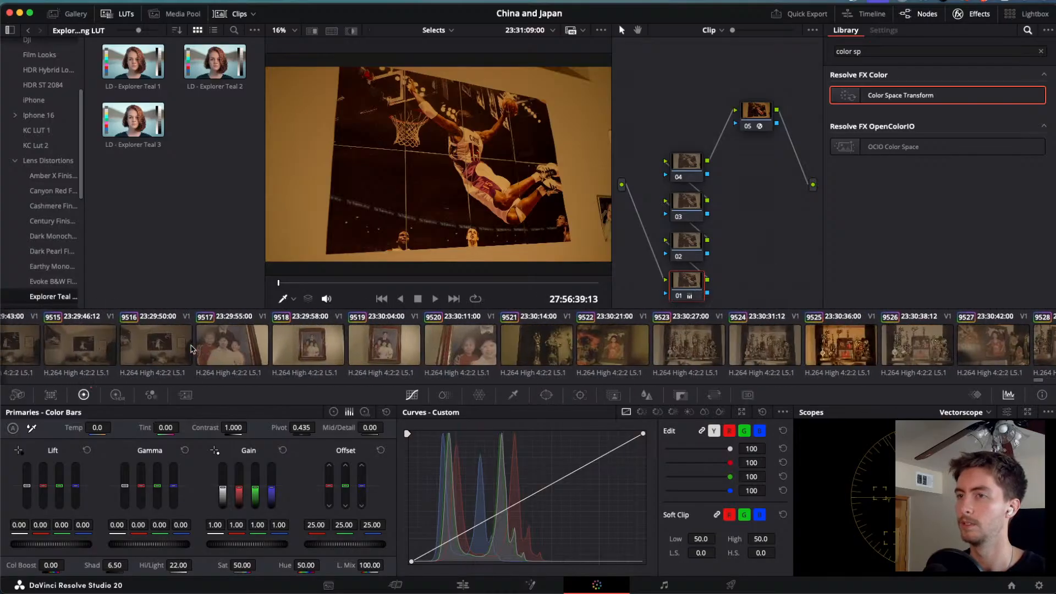
pyautogui.click(456, 354)
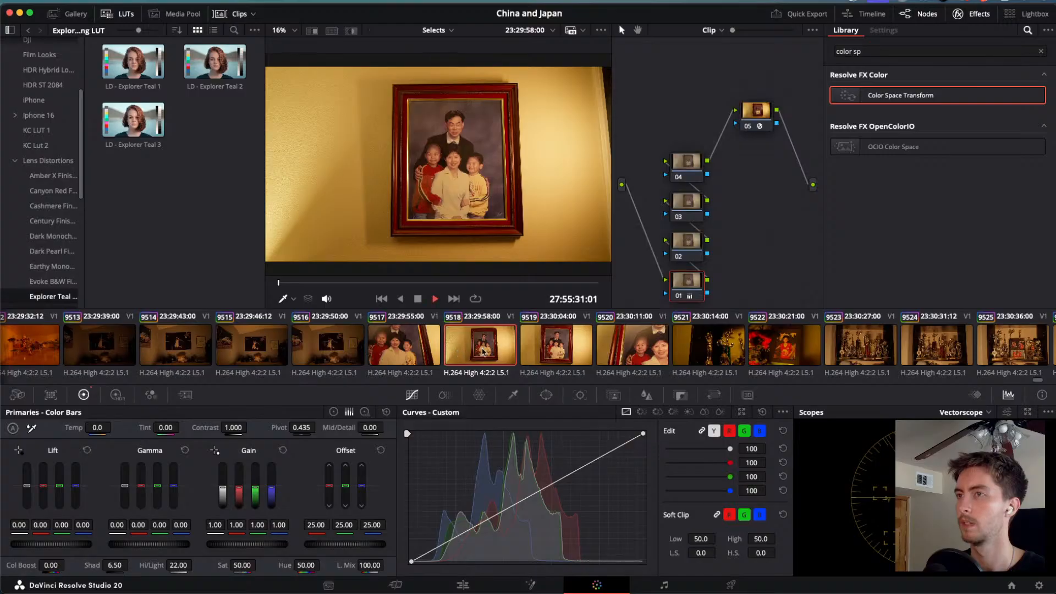
pyautogui.press('space')
pyautogui.press('space')
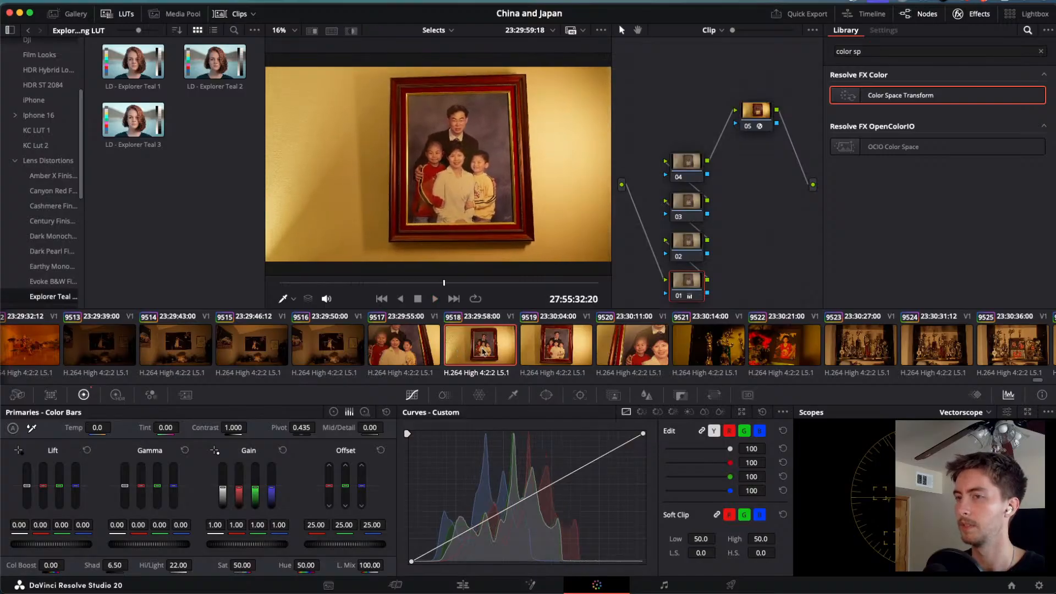
pyautogui.hscroll(-5, 357, 345)
pyautogui.hscroll(-4, 279, 341)
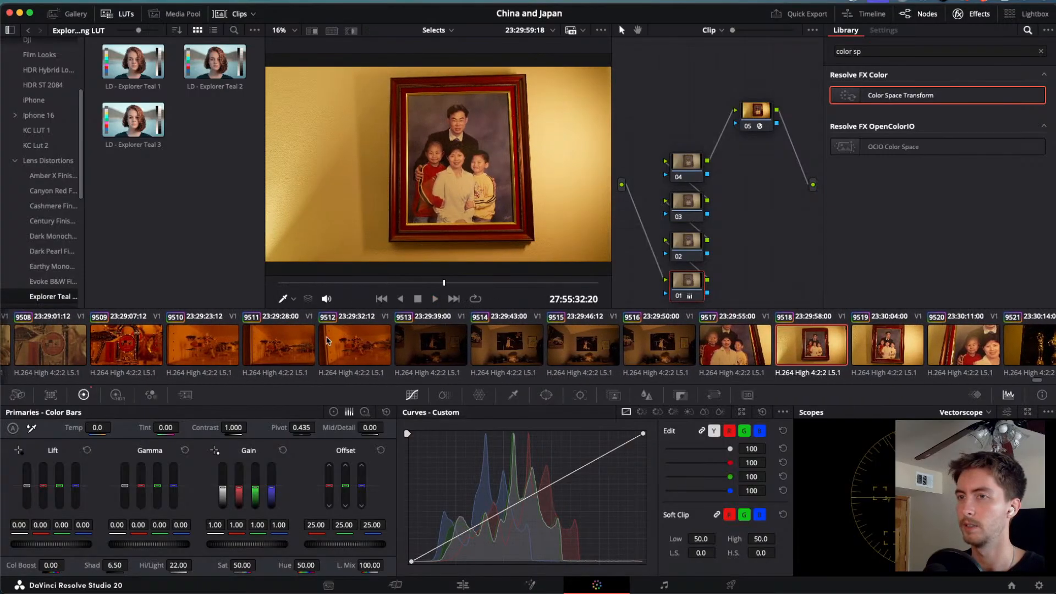
# On the robot figure clip 9512, reset the primary colour adjustments and set the saturation to 43.20.
pyautogui.click(328, 341)
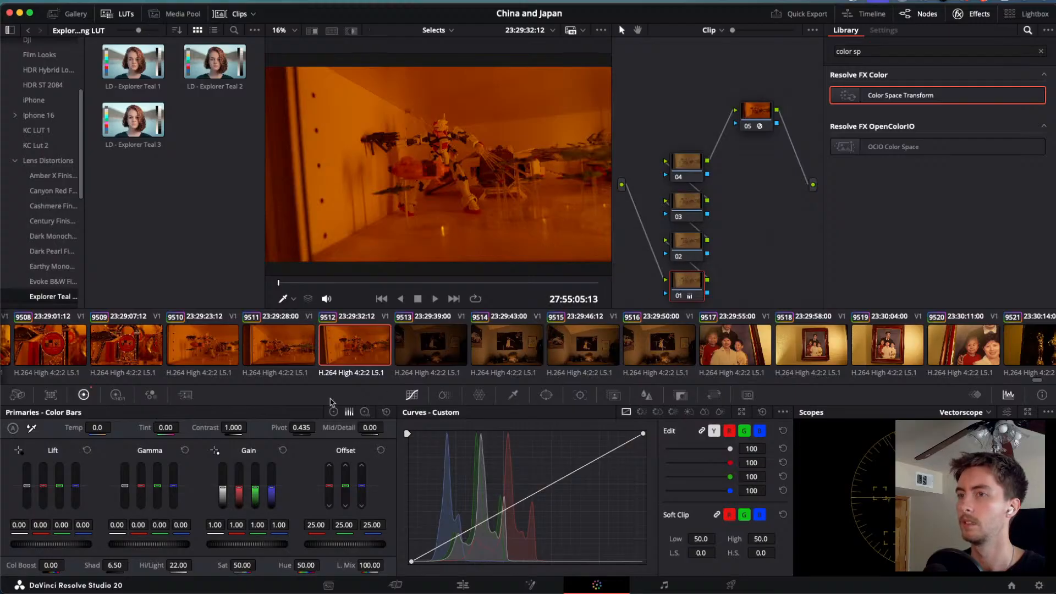
pyautogui.click(385, 413)
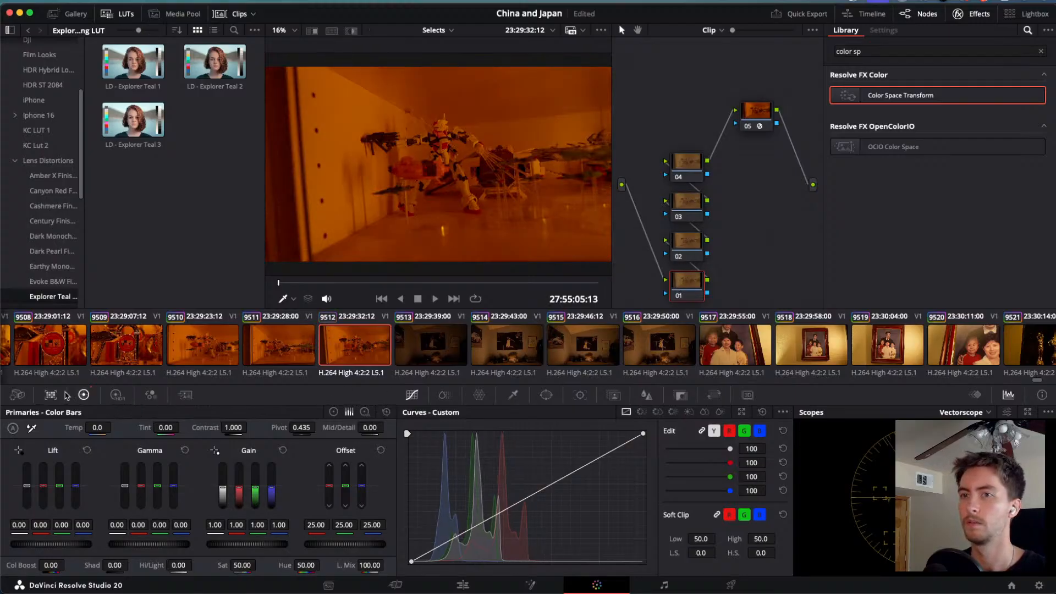
pyautogui.click(334, 412)
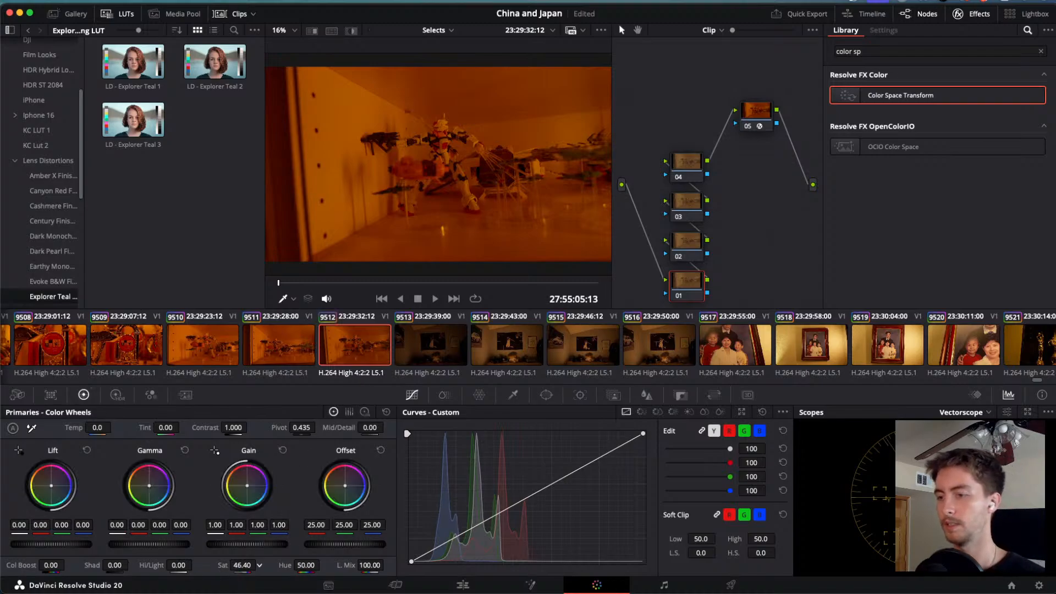
pyautogui.moveTo(242, 564); pyautogui.dragTo(231, 561)
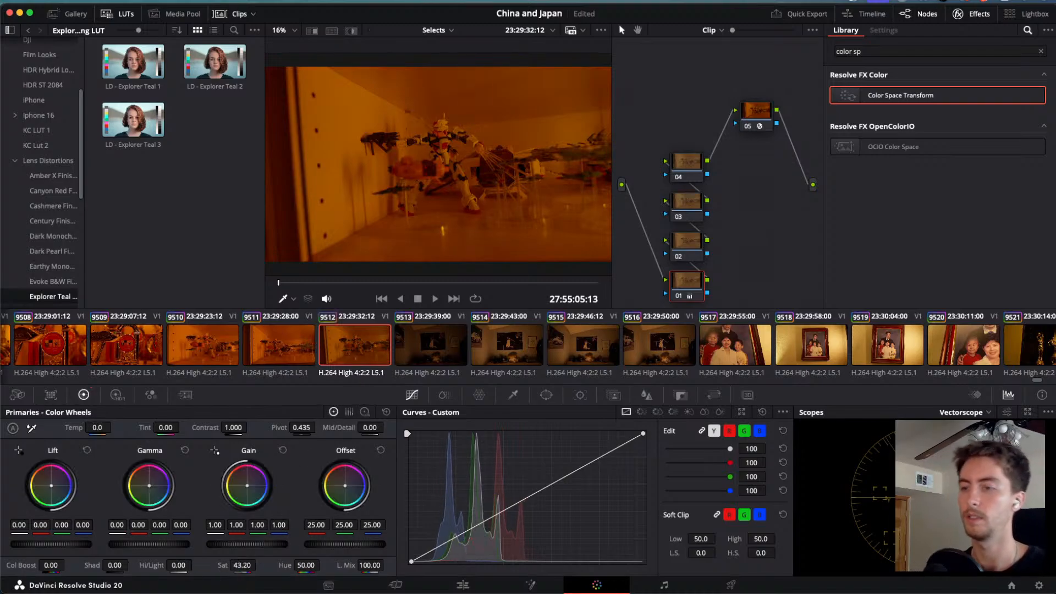
# Try cooling clip 9512 with a temperature of -2280, and set the temperature back to 0.
pyautogui.moveTo(98, 428); pyautogui.dragTo(58, 427)
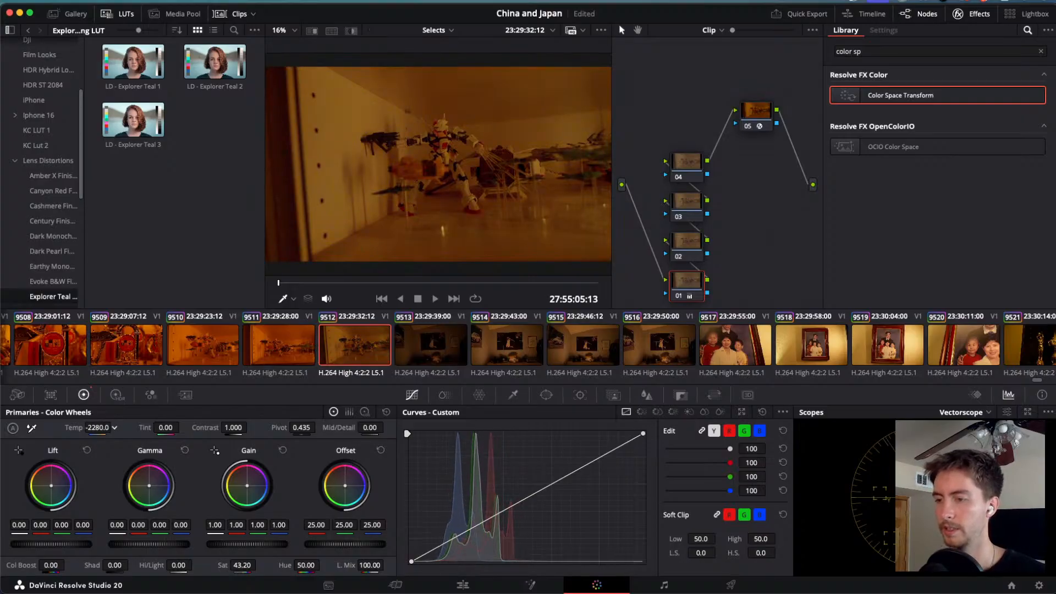
pyautogui.doubleClick(98, 428)
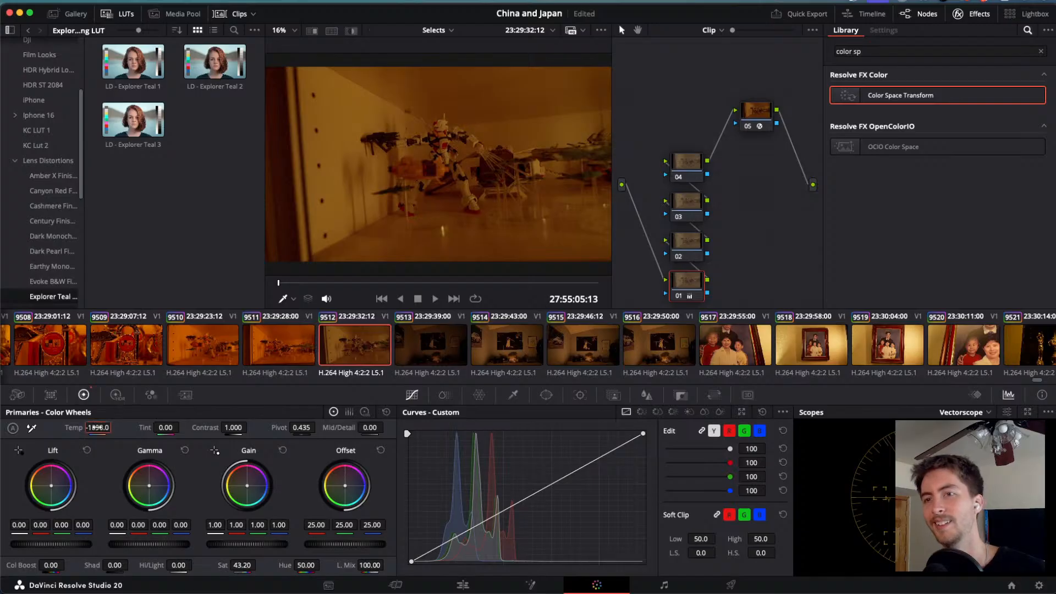
pyautogui.write('0')
pyautogui.press('Return')
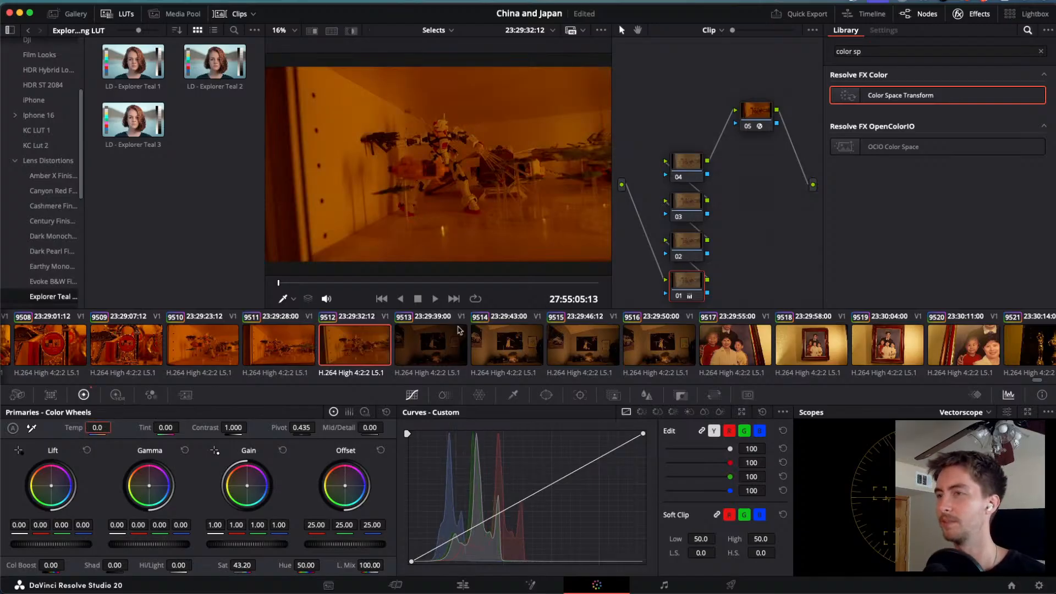
# Preview the brick spaceship clip 9498 and examine the Color Space Transform settings on its node 05.
pyautogui.hscroll(-10, 371, 341)
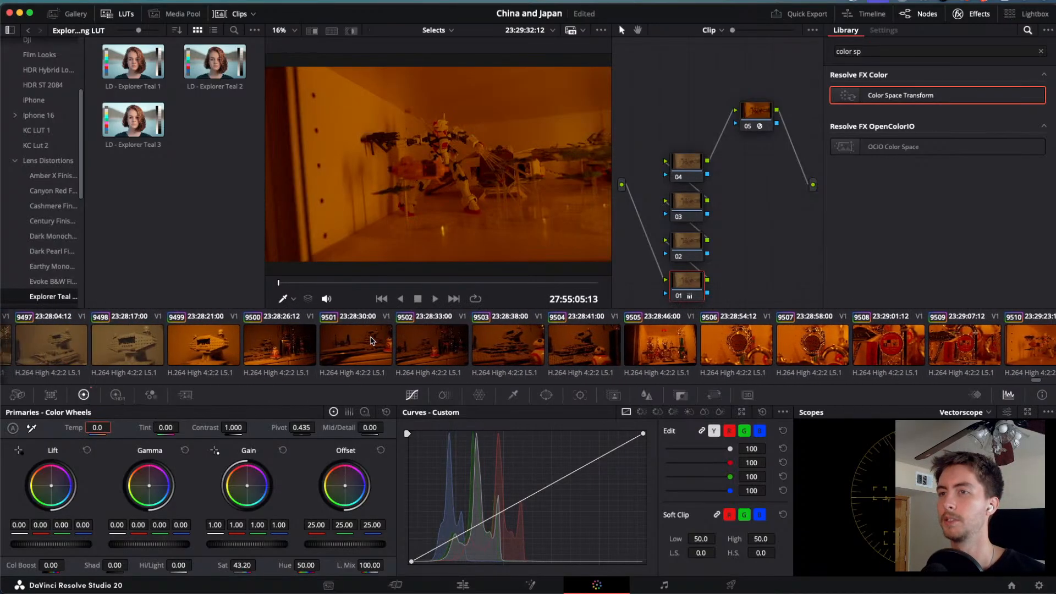
pyautogui.hscroll(-4, 372, 341)
pyautogui.click(370, 341)
pyautogui.press('space')
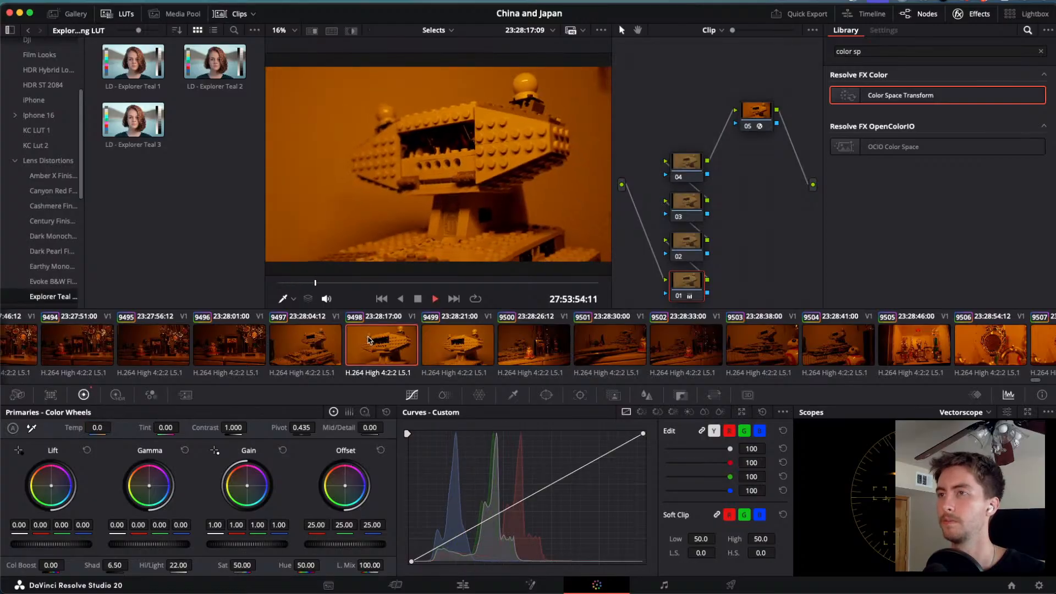
pyautogui.press('space')
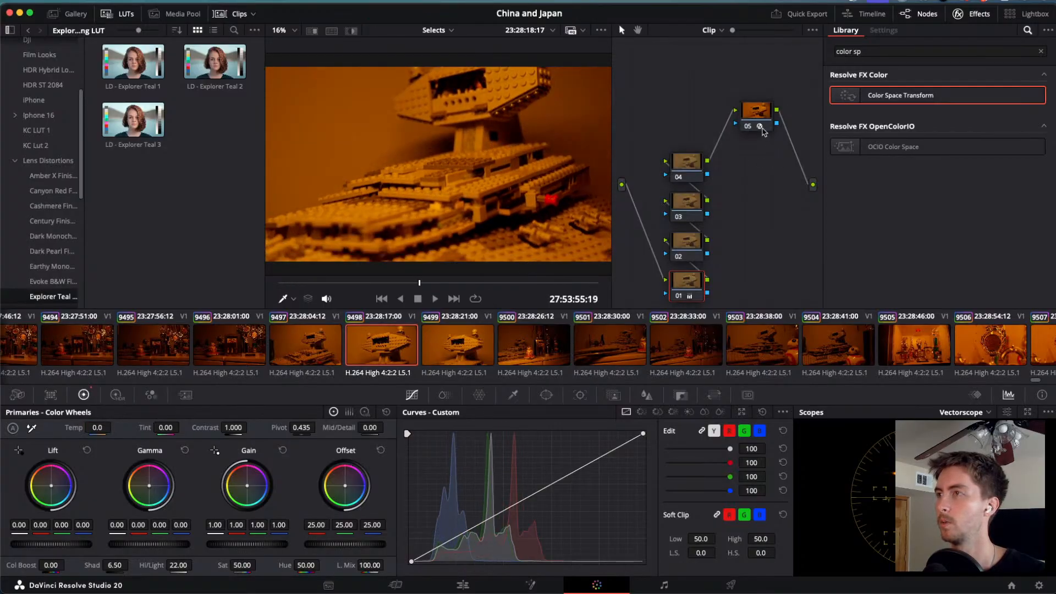
pyautogui.click(758, 120)
pyautogui.scroll(-4, 839, 166)
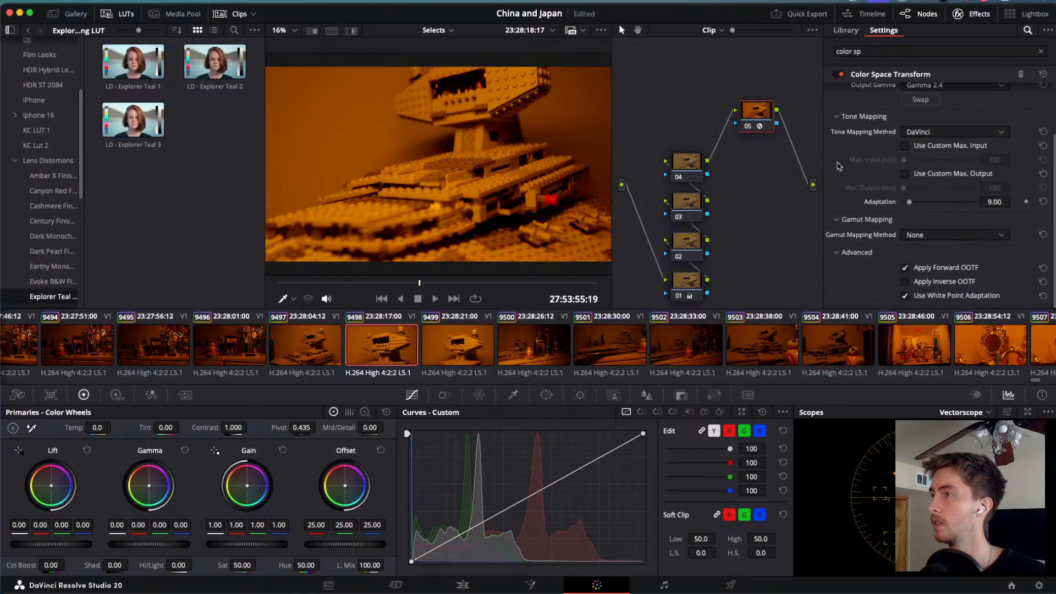
pyautogui.scroll(4, 839, 166)
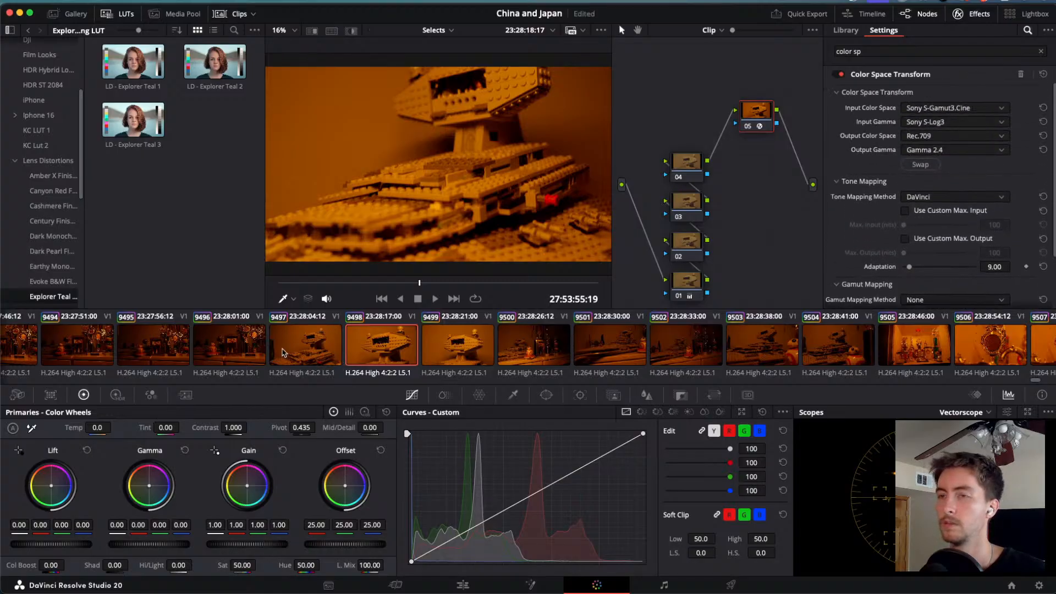
# Preview the first trophy clip 9485 again to check its cooled grade.
pyautogui.hscroll(-15, 283, 352)
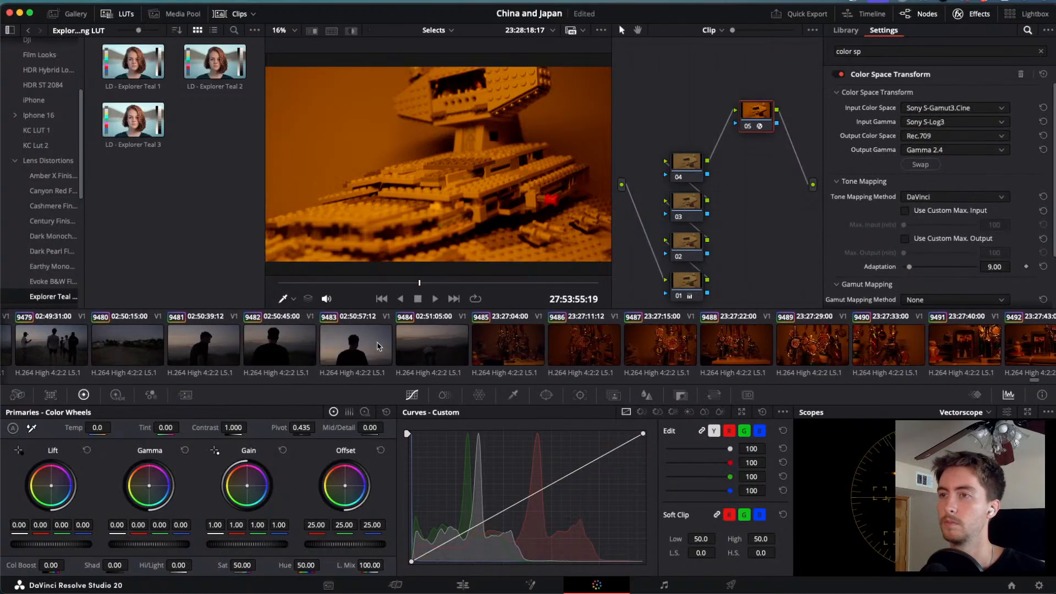
pyautogui.click(506, 345)
pyautogui.press('space')
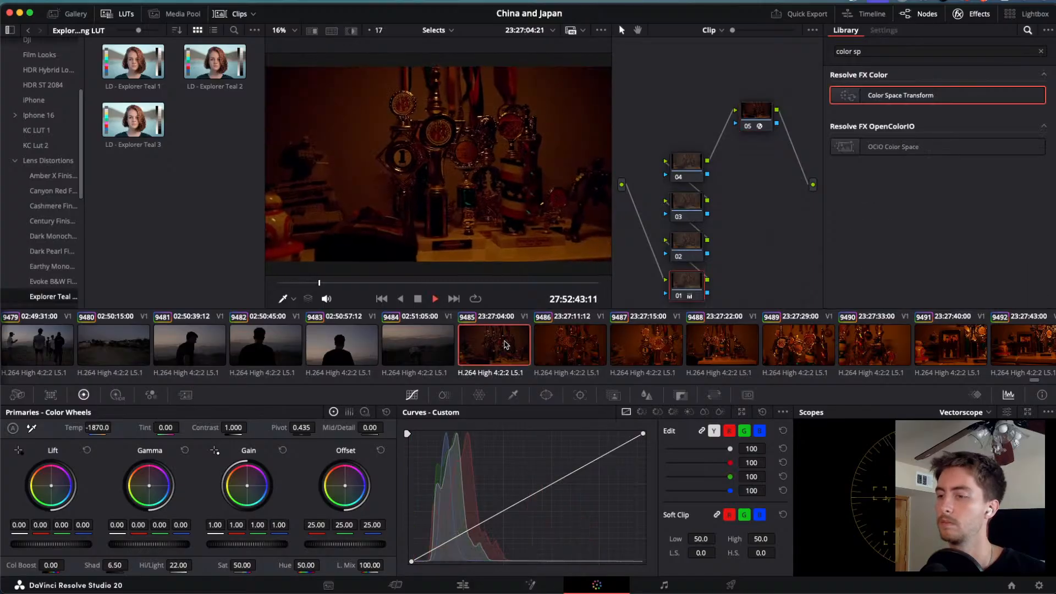
pyautogui.press('space')
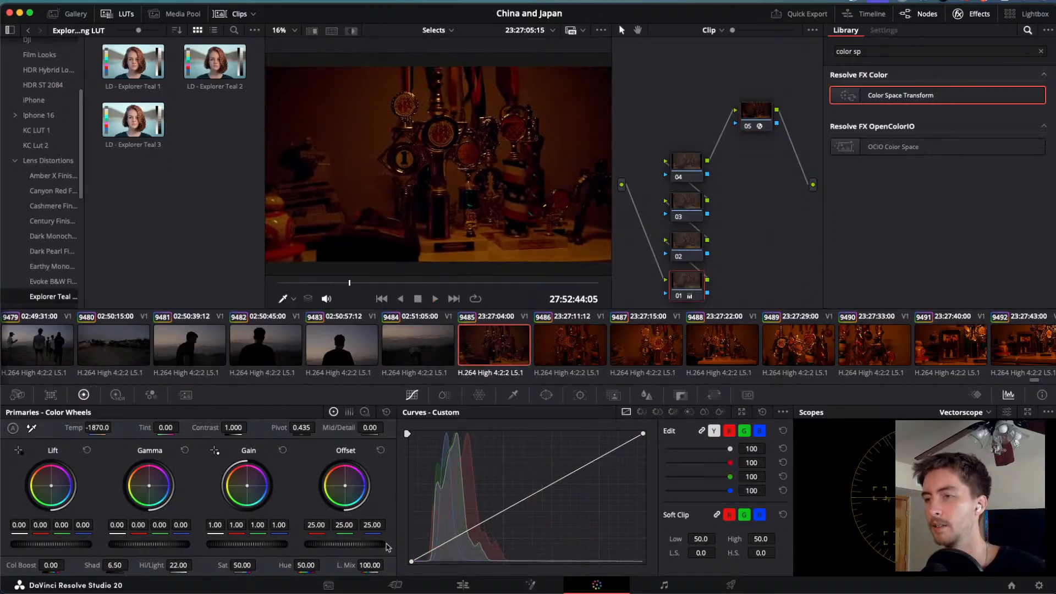
# On the edit page, select and copy the raised Video 2 clips in the Selects block that contains the current footage.
pyautogui.click(473, 588)
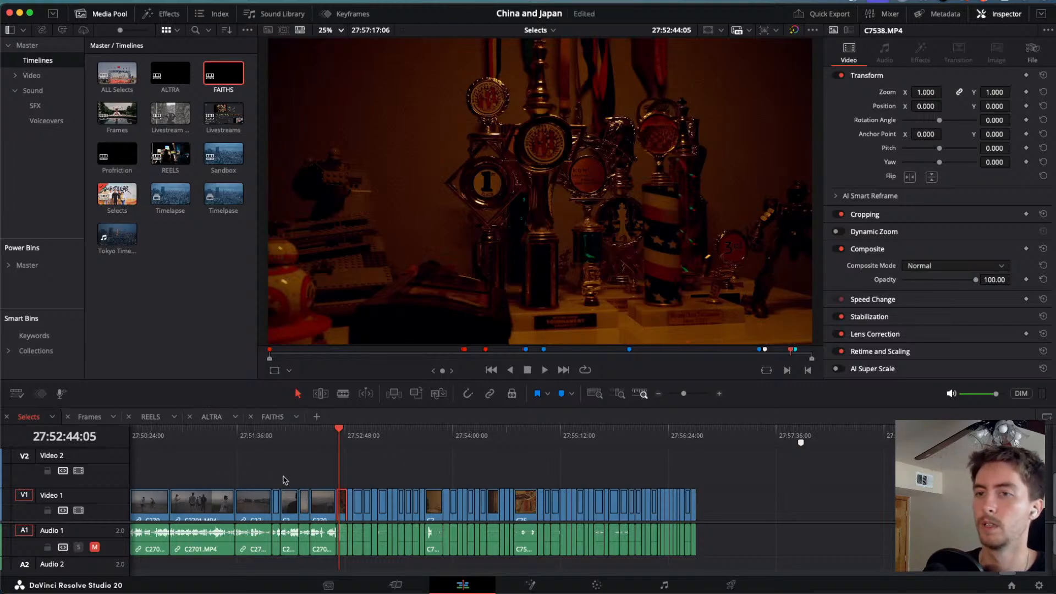
pyautogui.scroll(-5, 283, 480)
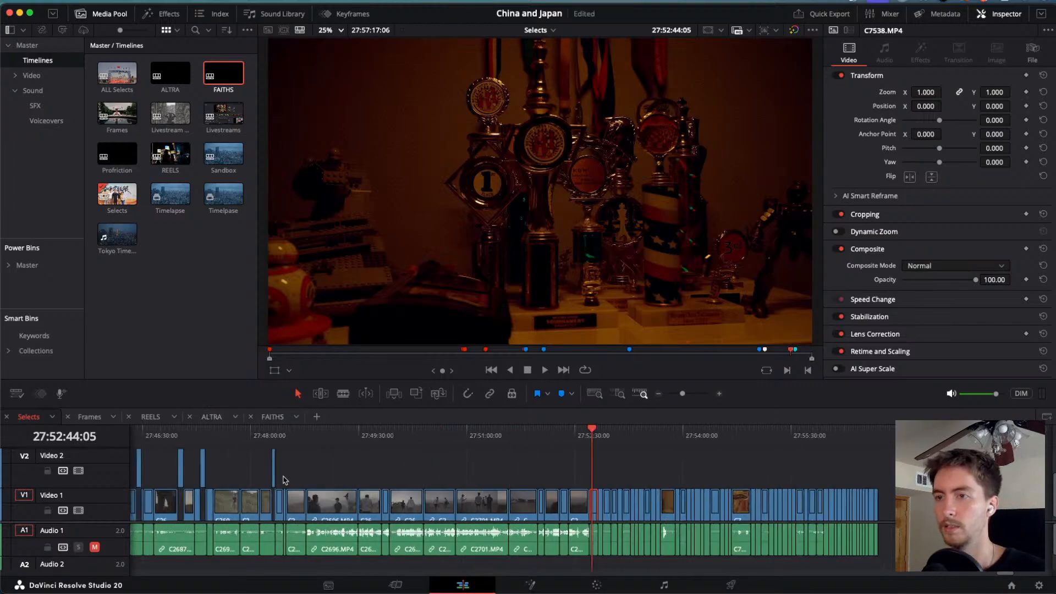
pyautogui.scroll(-6, 283, 480)
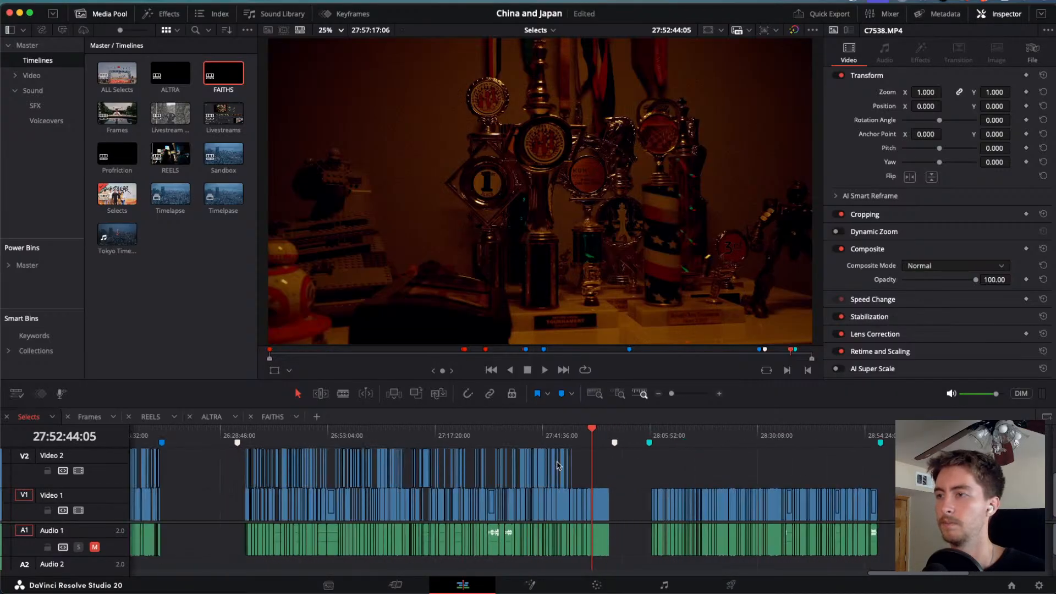
pyautogui.moveTo(498, 464); pyautogui.dragTo(231, 478)
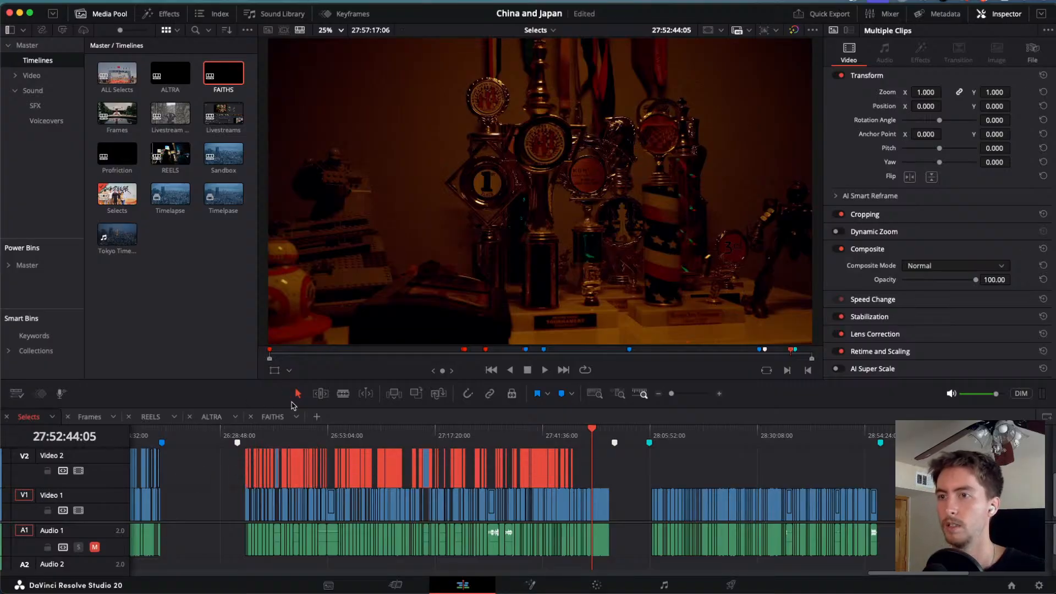
# Open the ALL Selects timeline in an additional timeline tab.
pyautogui.click(318, 417)
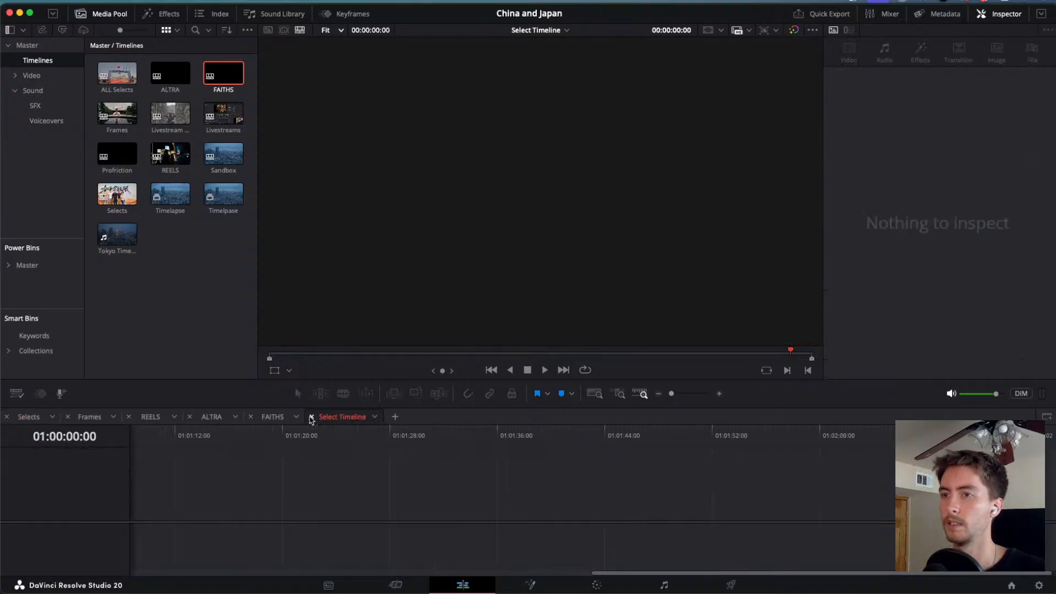
pyautogui.click(375, 418)
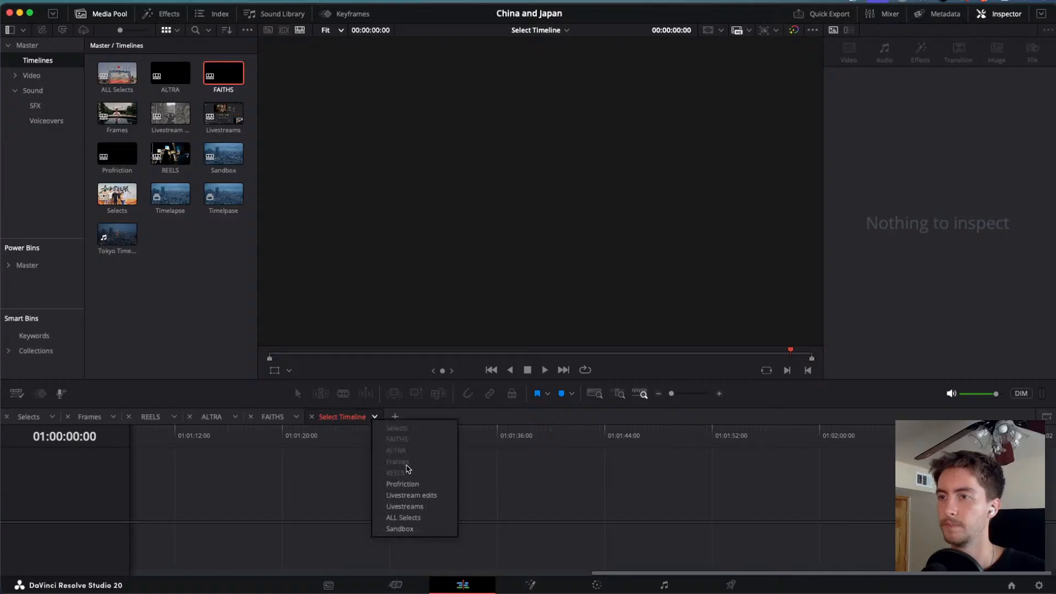
pyautogui.click(403, 518)
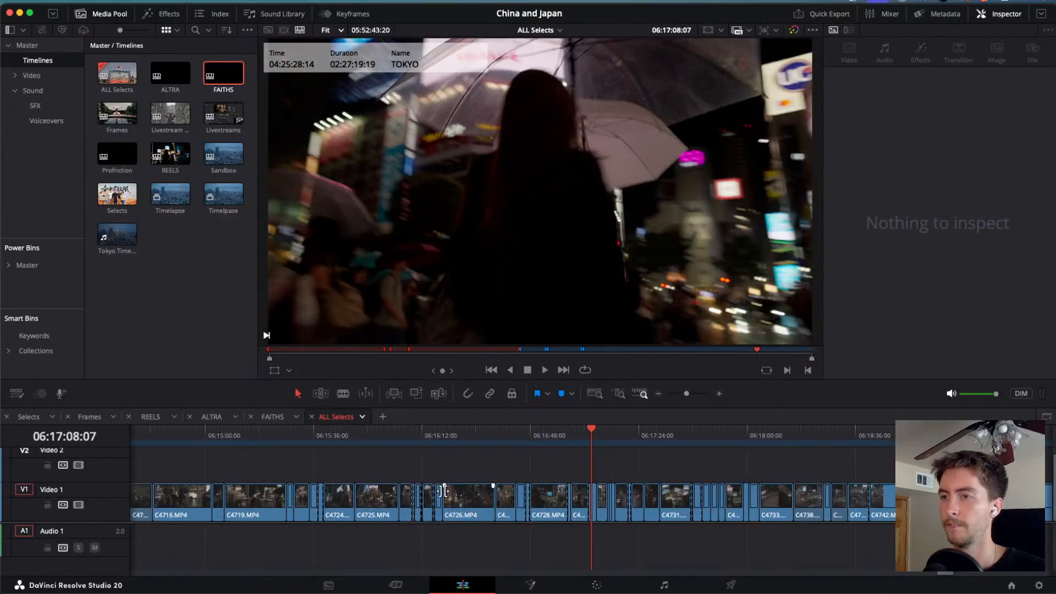
# Add a range marker named ALTRA after the last clip, starting at 07:02:10:19 and lasting about 1 hour 31 minutes.
pyautogui.scroll(-15, 444, 491)
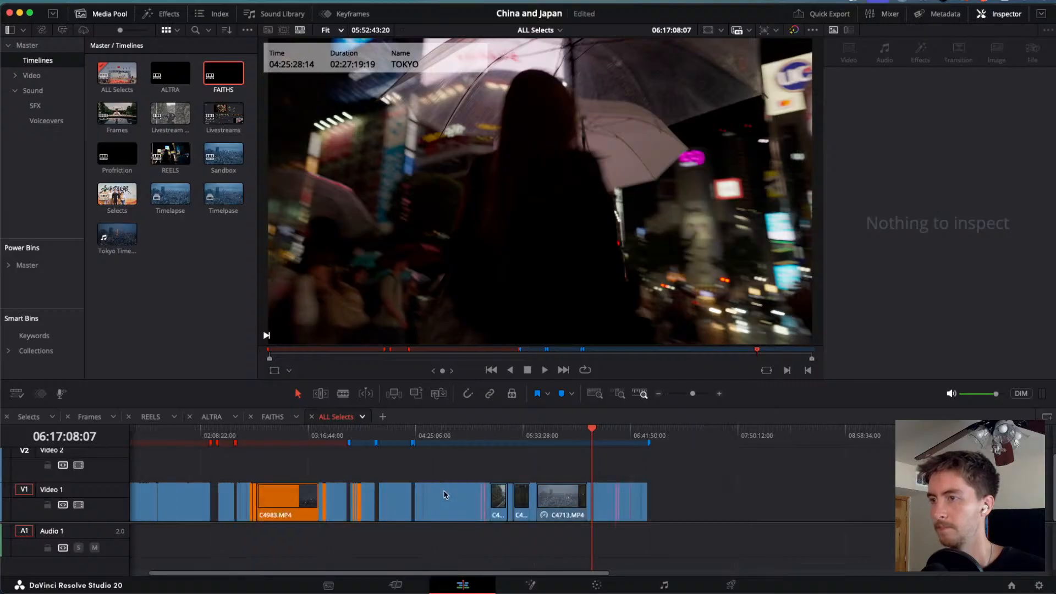
pyautogui.moveTo(675, 435)
pyautogui.mouseDown()
pyautogui.moveTo(663, 434)
pyautogui.moveTo(669, 443)
pyautogui.moveTo(806, 443)
pyautogui.mouseUp()
pyautogui.press('m')
pyautogui.click(664, 435)
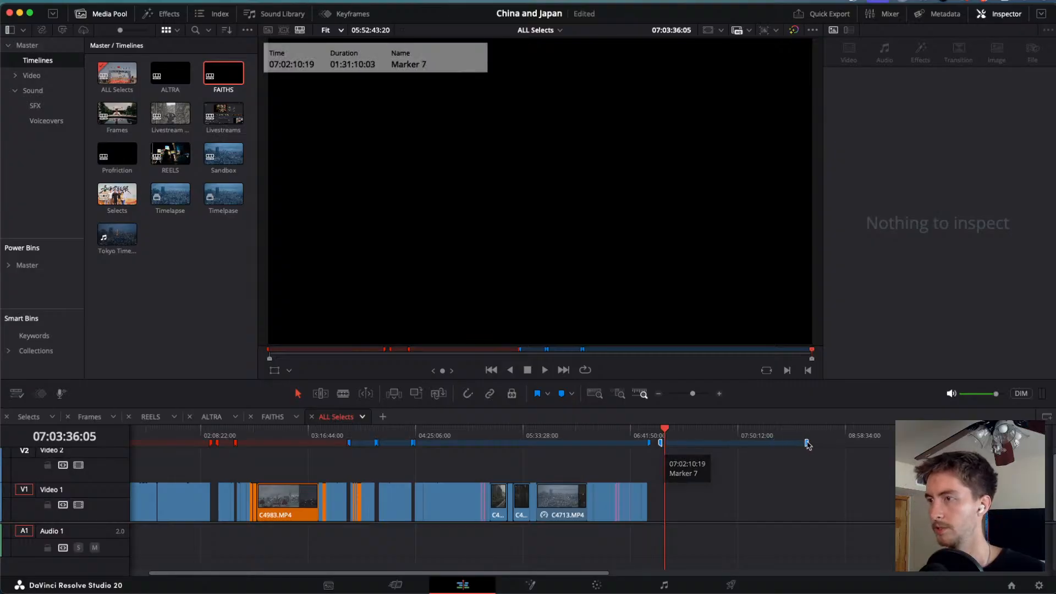
pyautogui.doubleClick(757, 443)
pyautogui.write('ALTRA')
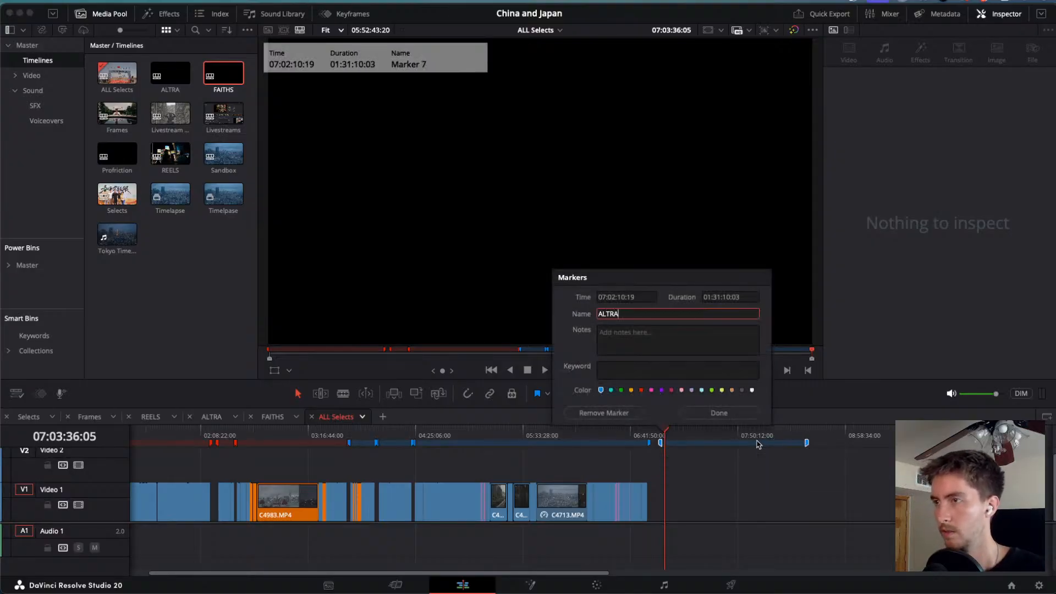
pyautogui.press('Return')
# Paste the copied clips at the ALTRA marker, close their gaps and move them to Video 1, and shorten the marker to 00:29:54:22.
pyautogui.moveTo(680, 434); pyautogui.dragTo(662, 430)
pyautogui.press('super+v')
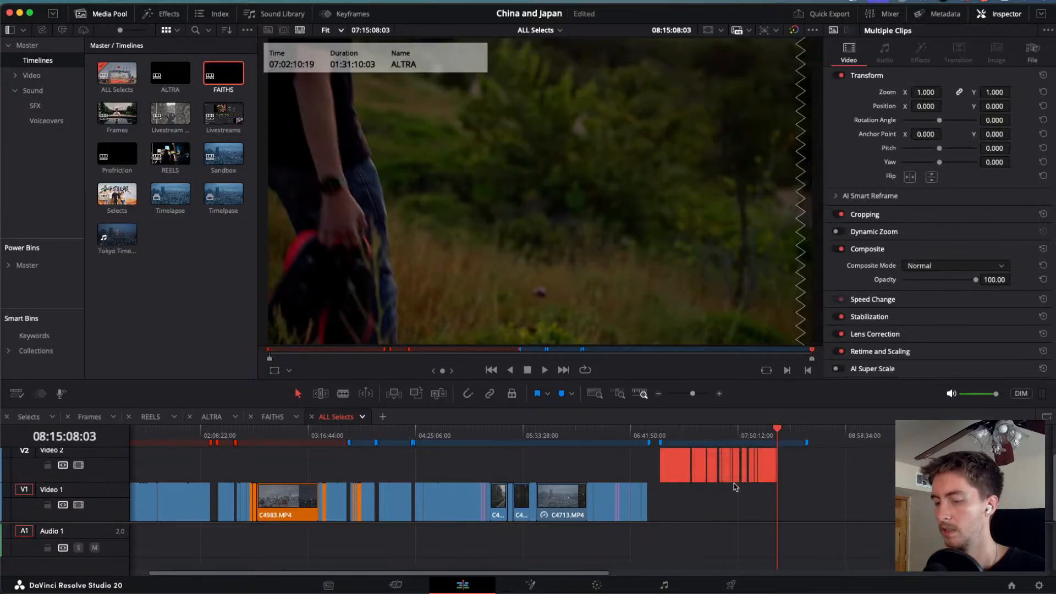
pyautogui.press('super+shift+g')
pyautogui.hotkey('alt', 'Down')
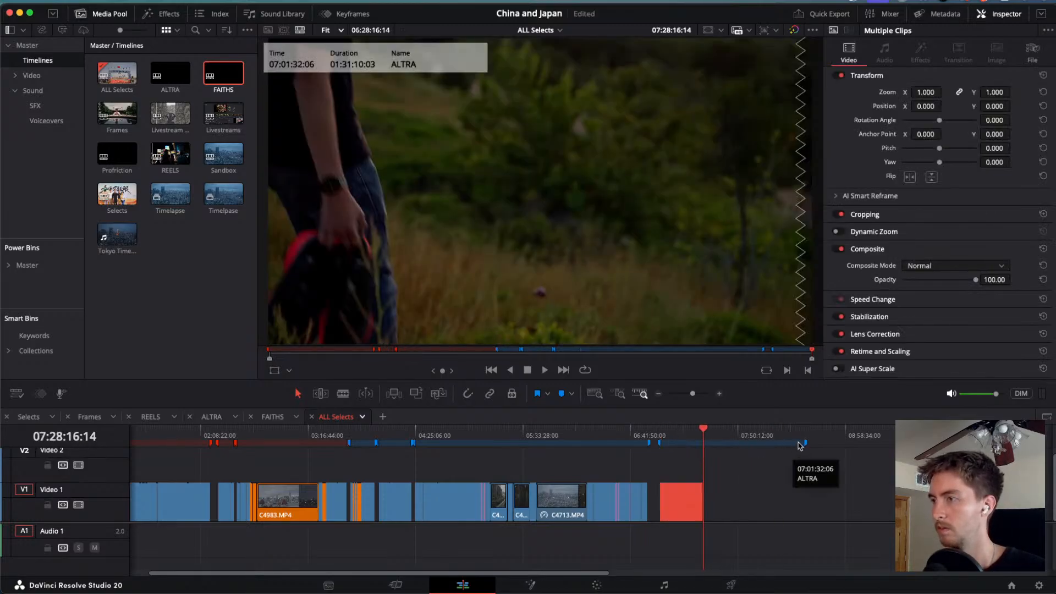
pyautogui.moveTo(805, 443); pyautogui.dragTo(710, 443)
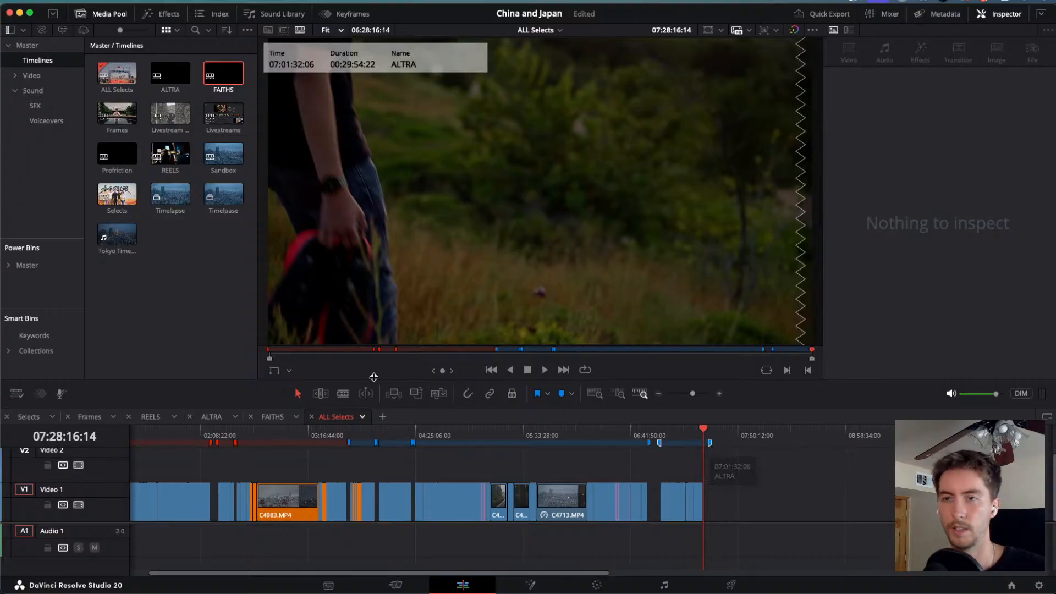
# Open the ALTRA timeline and listen to its voiceover and music from the start to the end of the music track, replaying the opening.
pyautogui.click(205, 416)
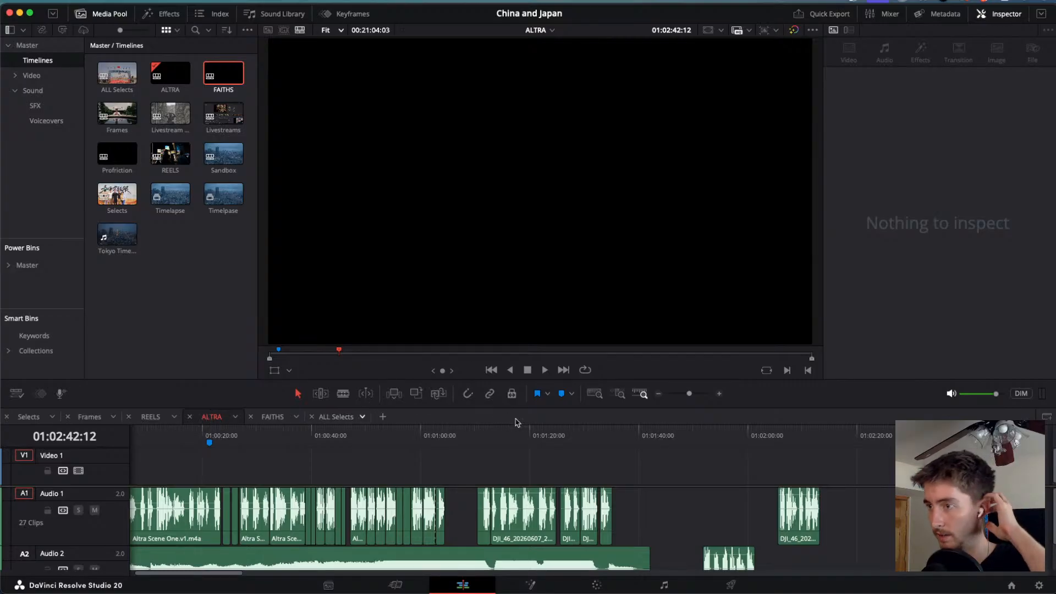
pyautogui.click(487, 558)
pyautogui.press('Home')
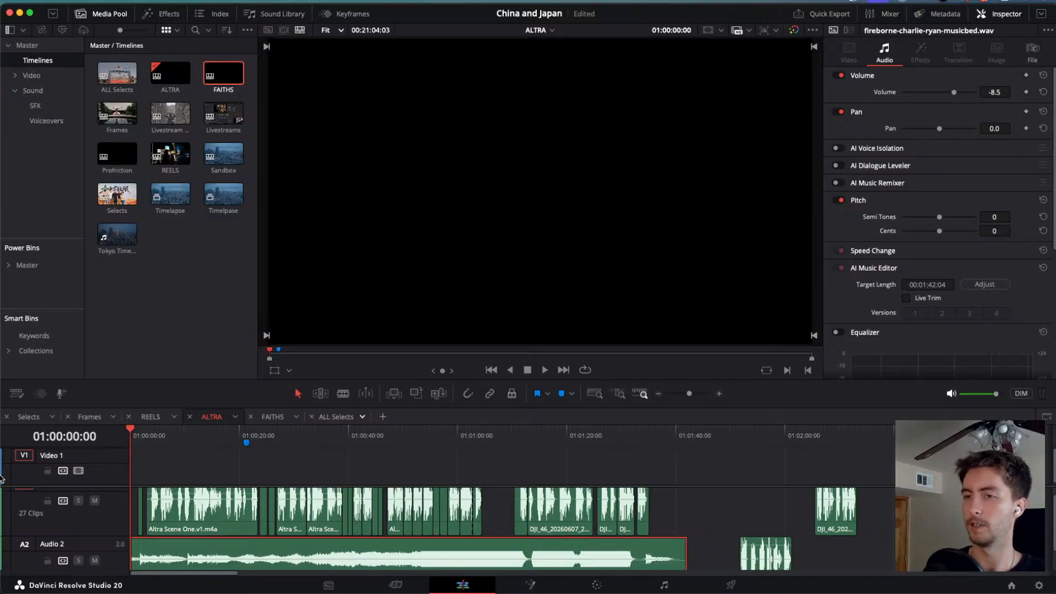
pyautogui.press('space')
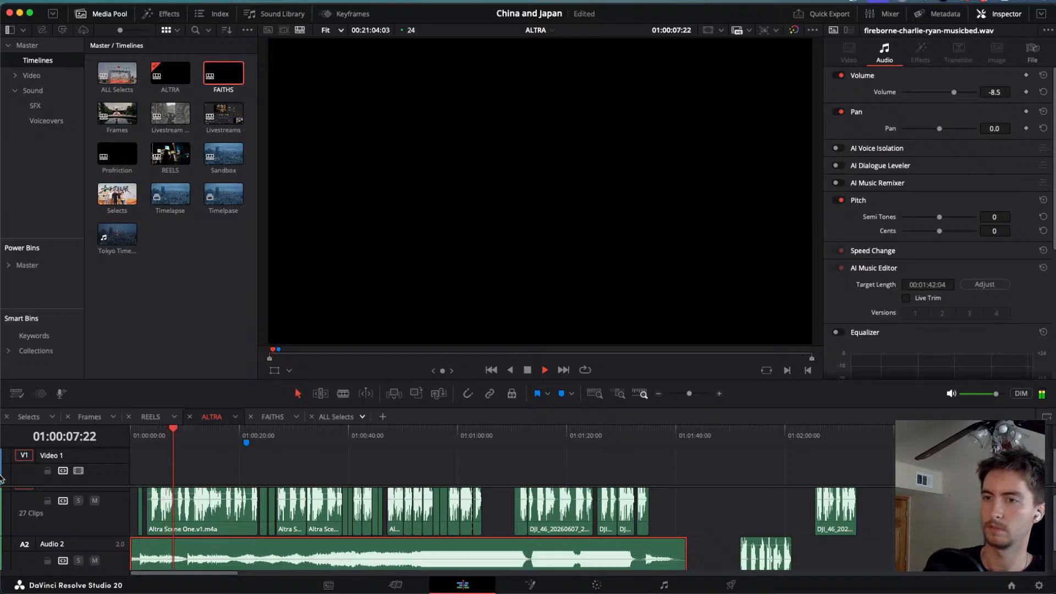
pyautogui.press('space')
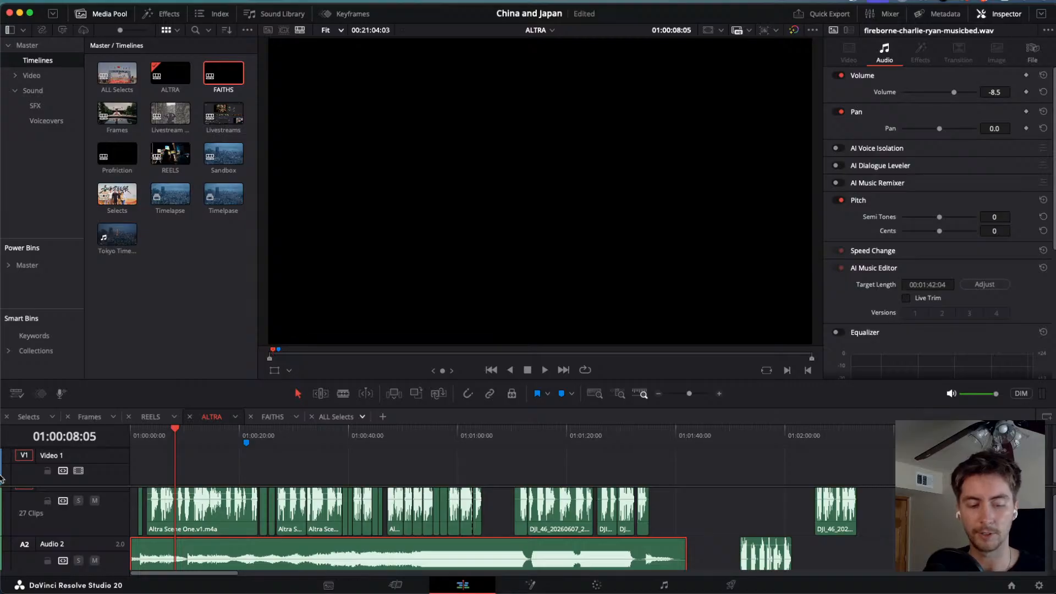
pyautogui.press('space')
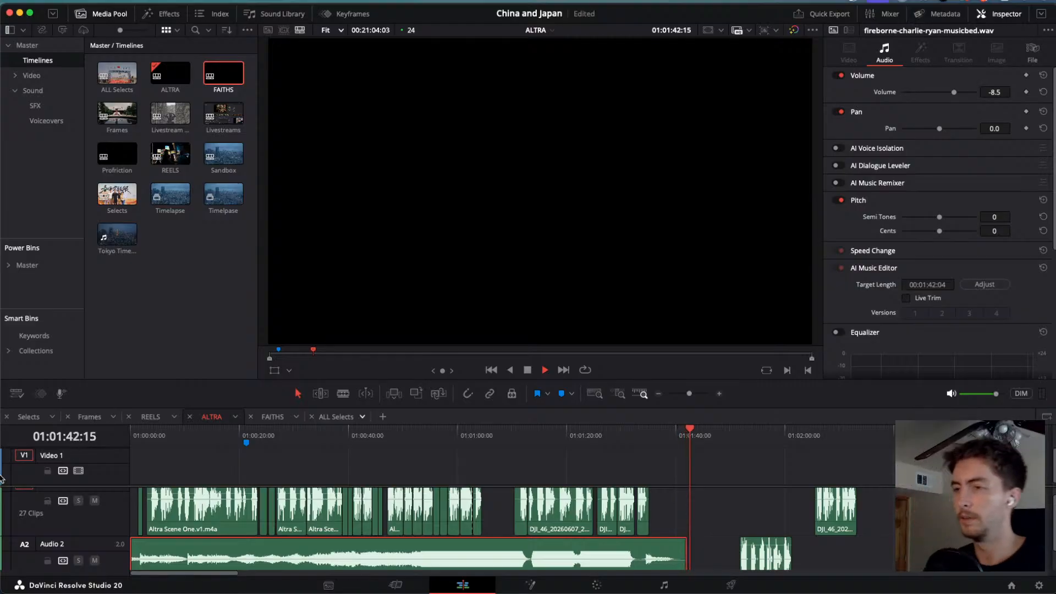
pyautogui.press('space')
pyautogui.moveTo(386, 443); pyautogui.dragTo(141, 451)
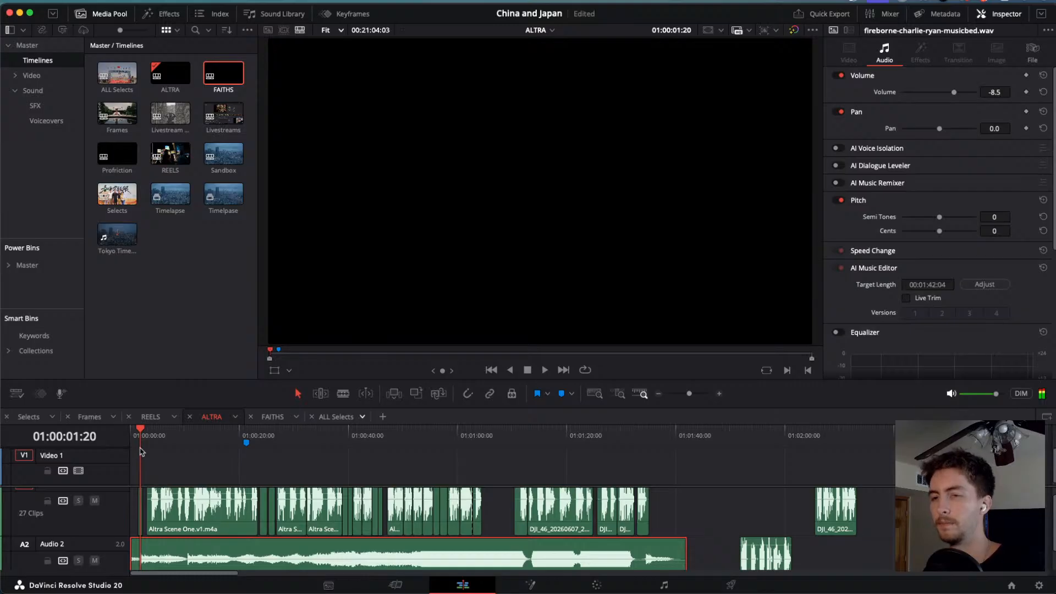
pyautogui.press('space')
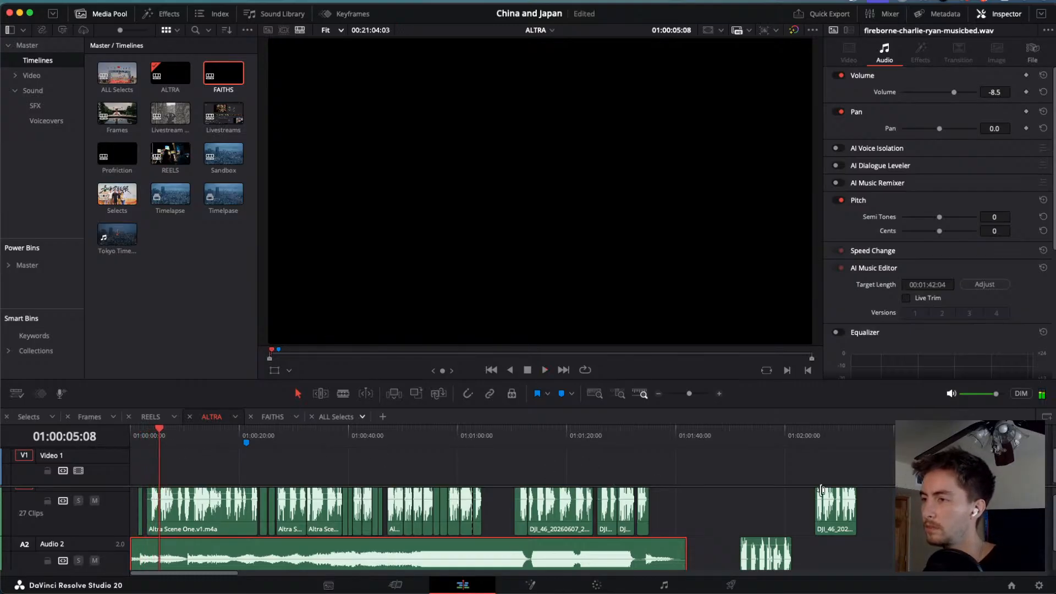
# Move the two leftover voiceover clips about 29 seconds later and shift the main voiceover and music so the music starts at 01:00:05:08.
pyautogui.moveTo(891, 492); pyautogui.dragTo(729, 556)
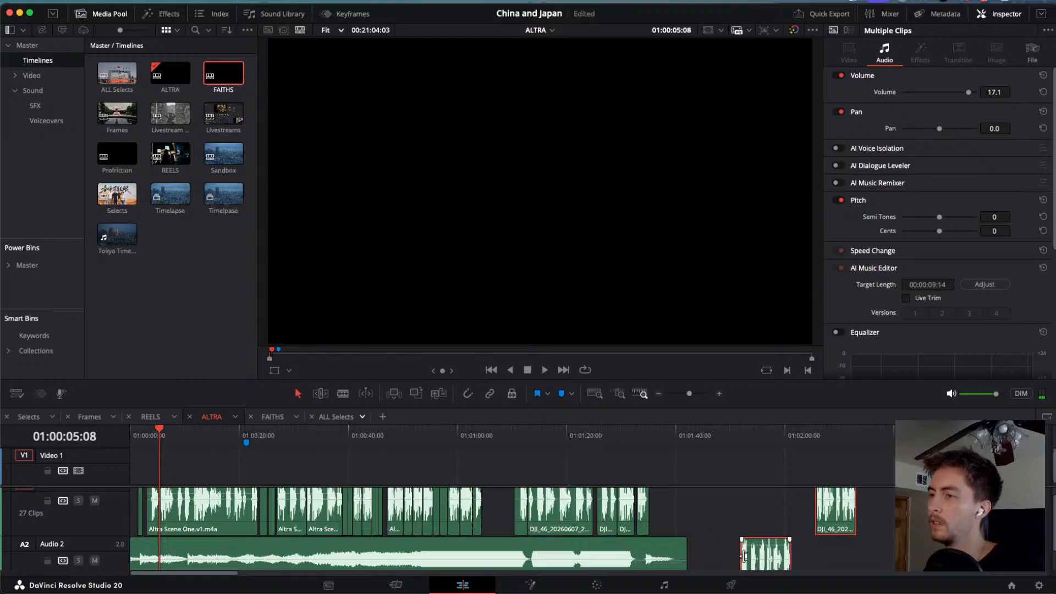
pyautogui.press('Delete')
pyautogui.press('super+minus')
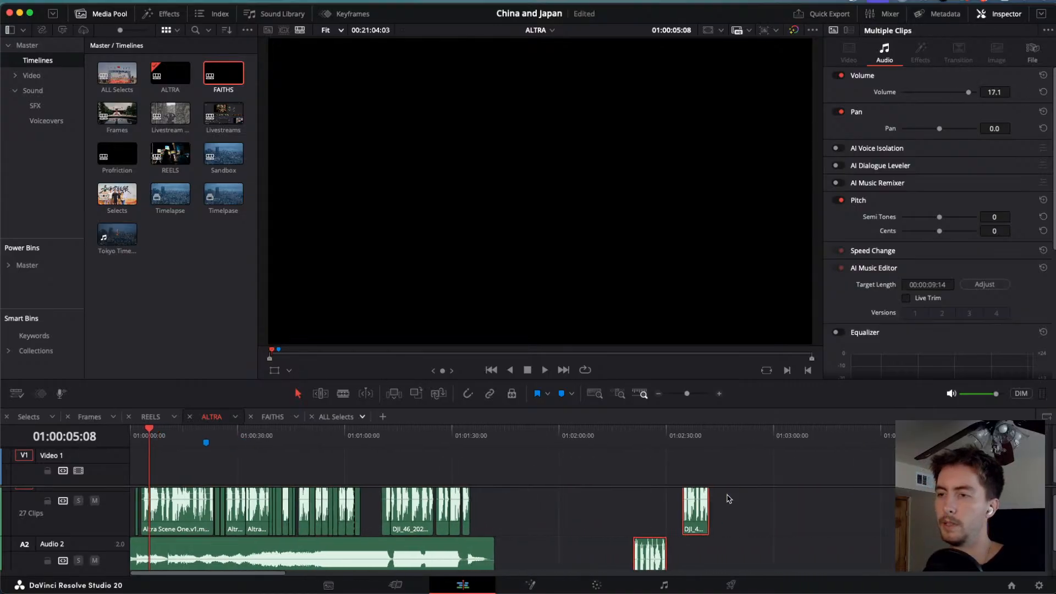
pyautogui.scroll(1, 570, 503)
pyautogui.moveTo(586, 501); pyautogui.dragTo(202, 563)
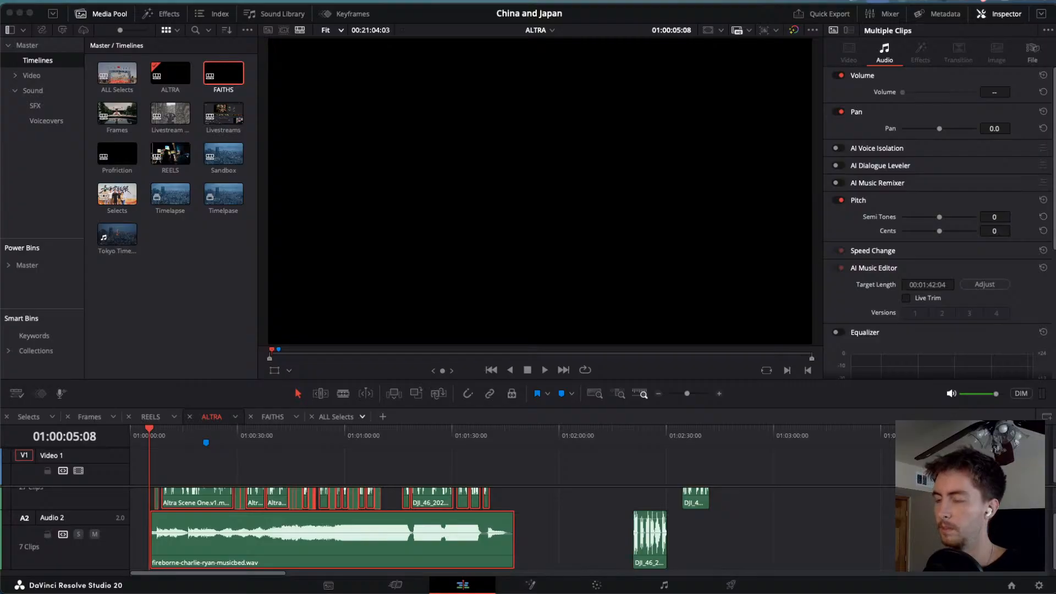
# Switch to YouTube in the browser and examine the footage, description and credits of the On — Find Your Pace RED V-Raptor X spec ad.
pyautogui.moveTo(655, 593); pyautogui.dragTo(671, 5)
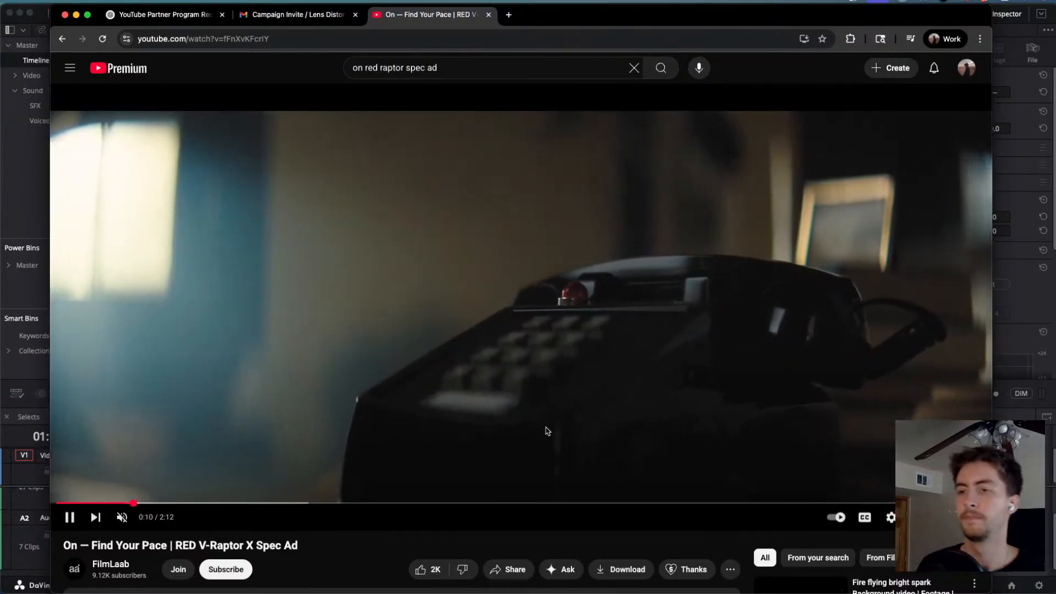
pyautogui.scroll(-3, 358, 546)
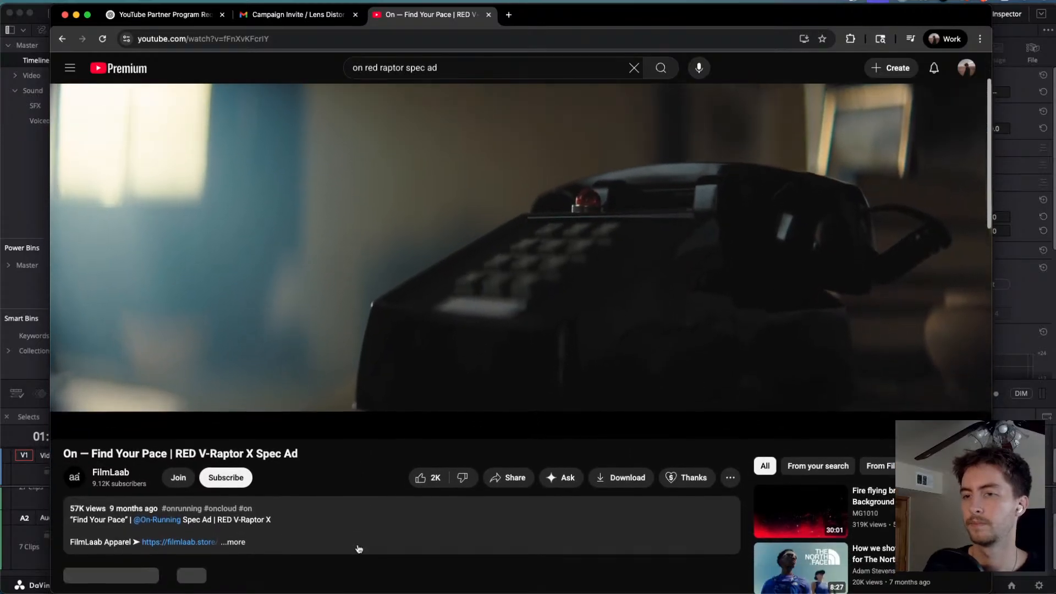
pyautogui.scroll(-3, 358, 549)
pyautogui.click(235, 511)
pyautogui.scroll(-2, 242, 514)
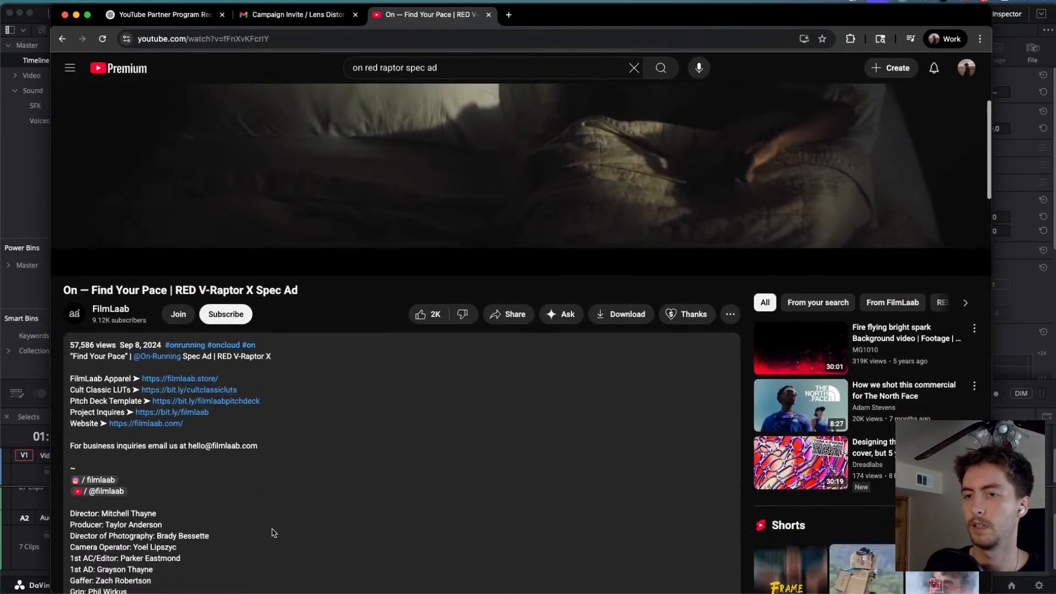
pyautogui.scroll(-6, 273, 532)
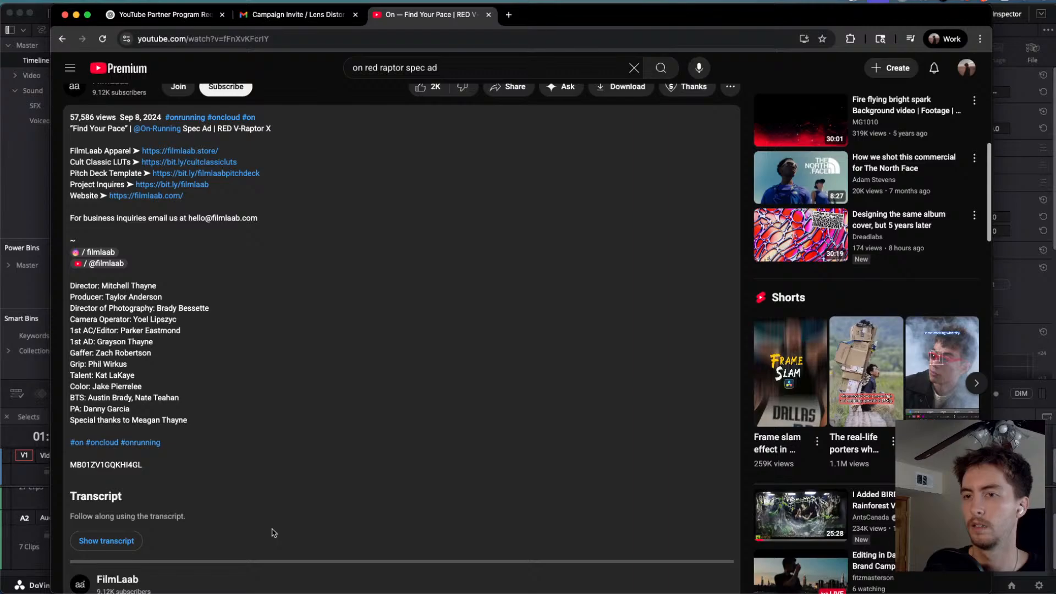
pyautogui.scroll(1, 273, 532)
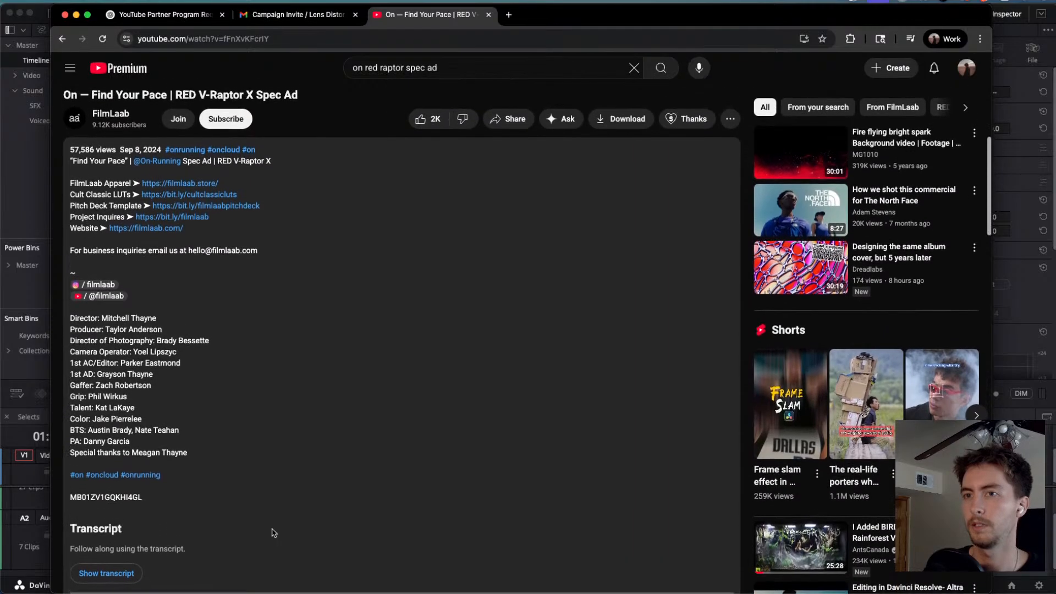
pyautogui.scroll(-1, 273, 532)
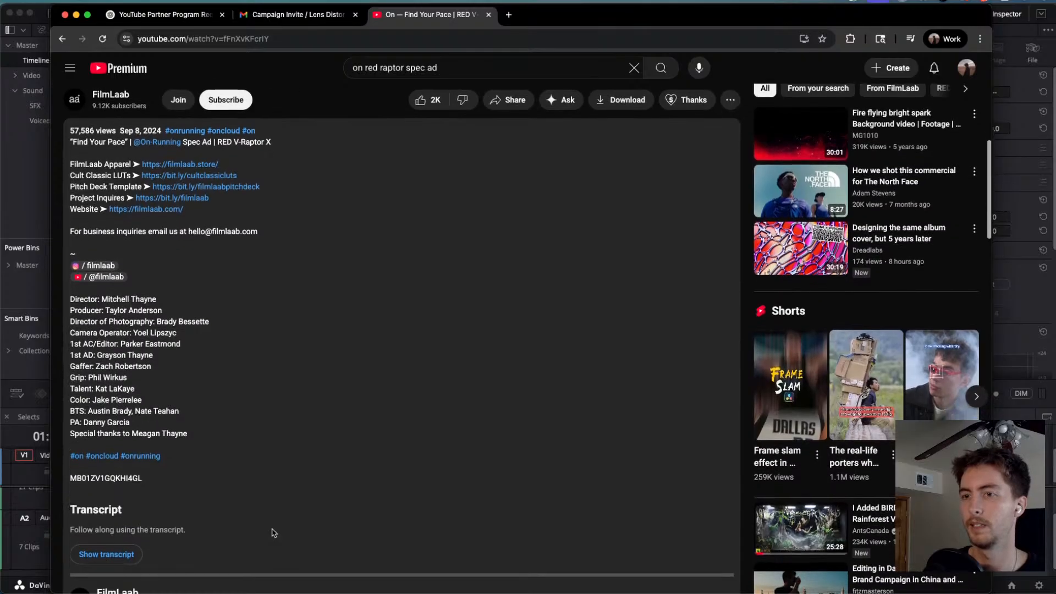
pyautogui.scroll(10, 272, 532)
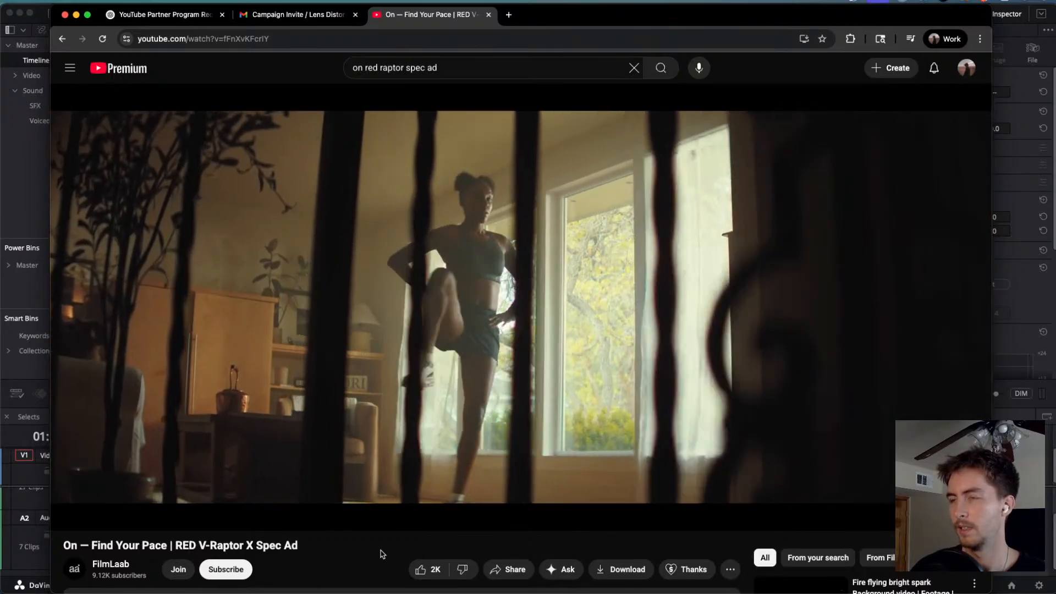
pyautogui.scroll(-2, 382, 554)
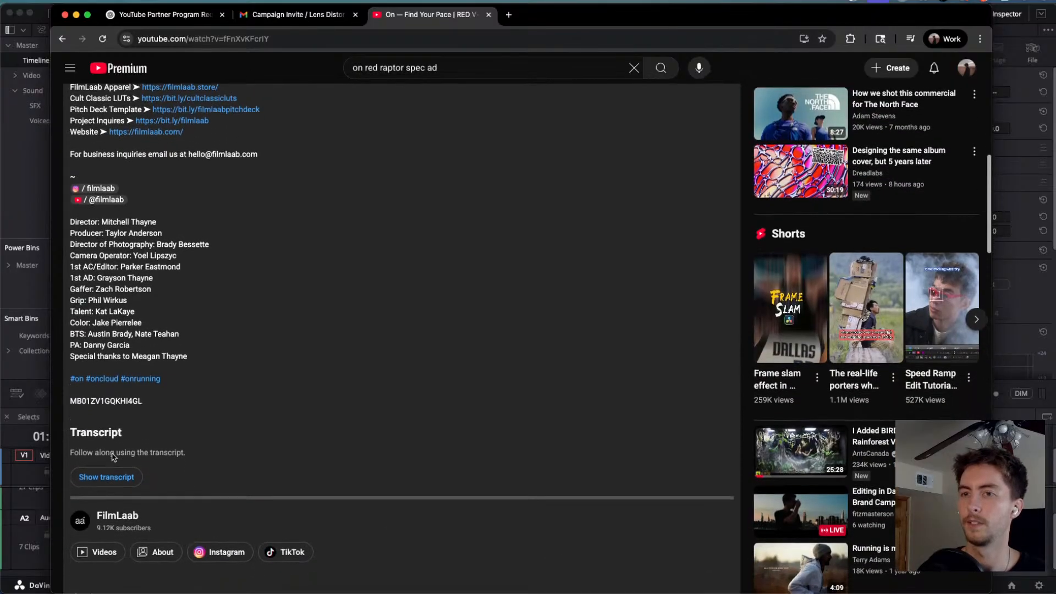
pyautogui.scroll(10, 96, 392)
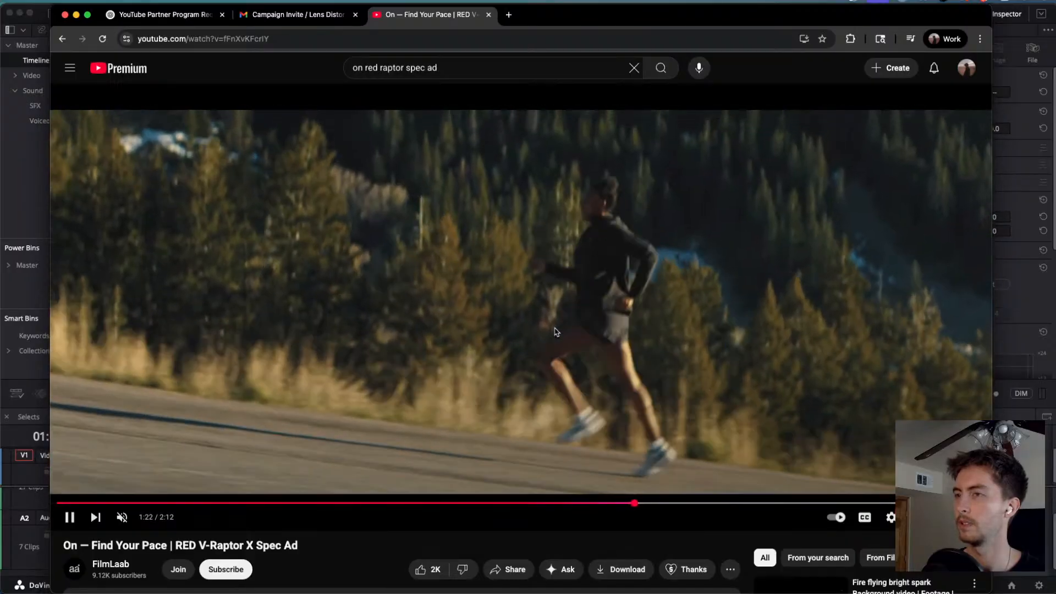
# Rewind the ad to the eyes close-up near 1:19, view it full screen and choose a playback quality.
pyautogui.click(626, 504)
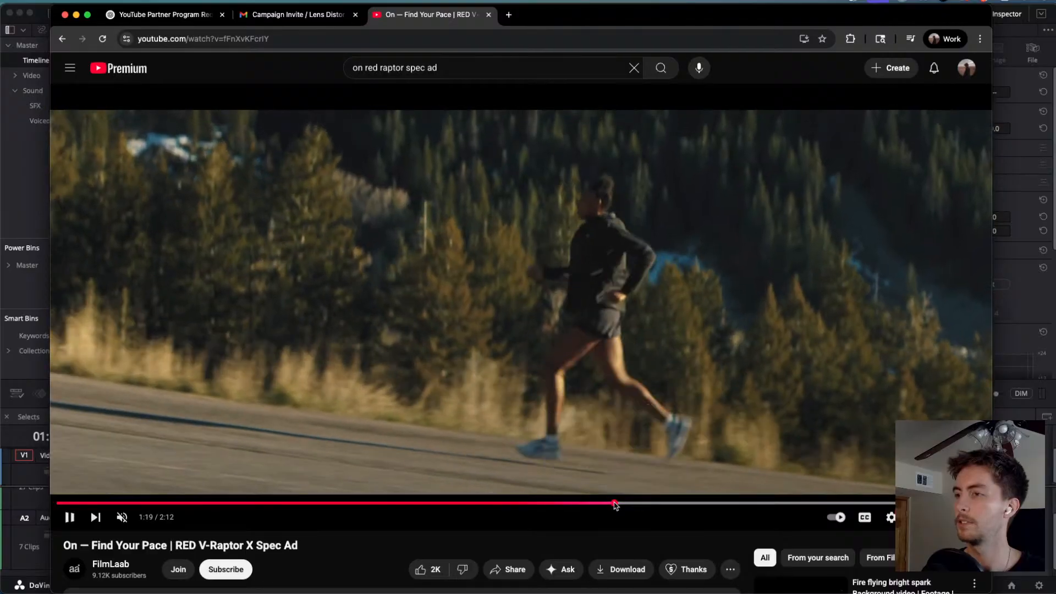
pyautogui.moveTo(614, 503); pyautogui.dragTo(603, 504)
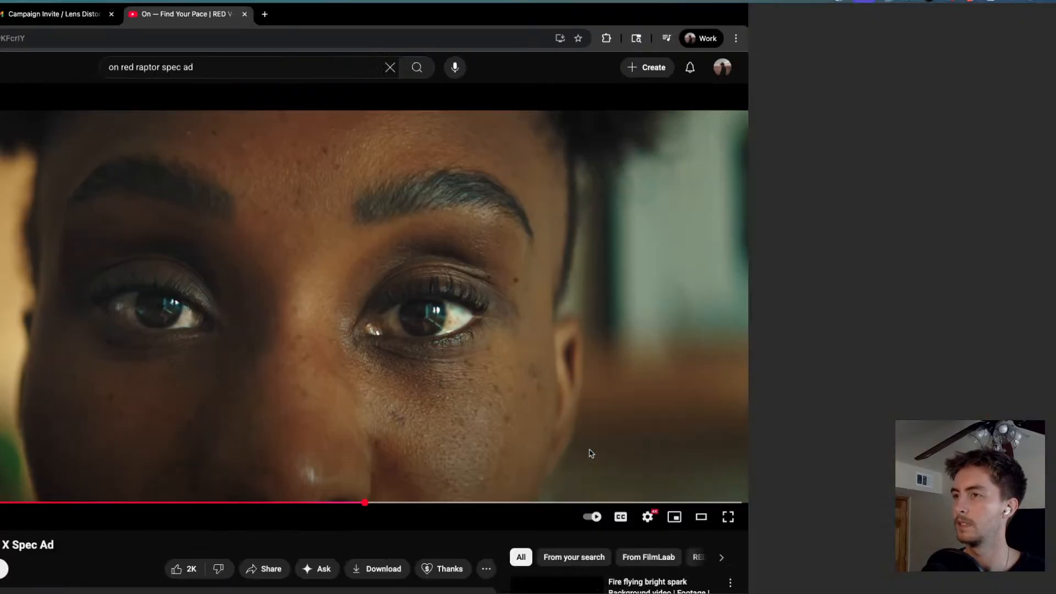
pyautogui.doubleClick(590, 454)
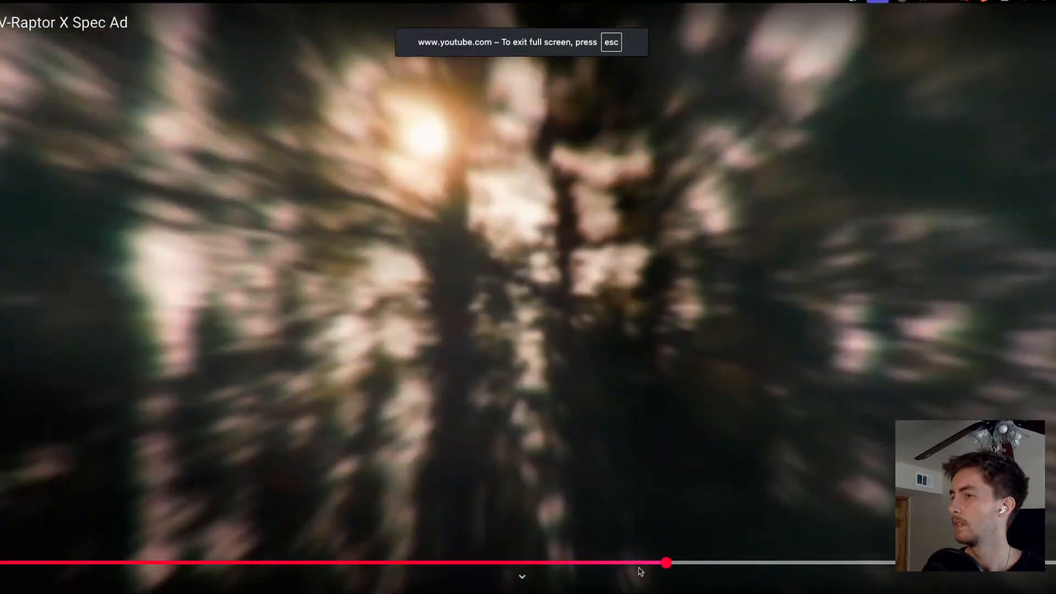
pyautogui.click(644, 562)
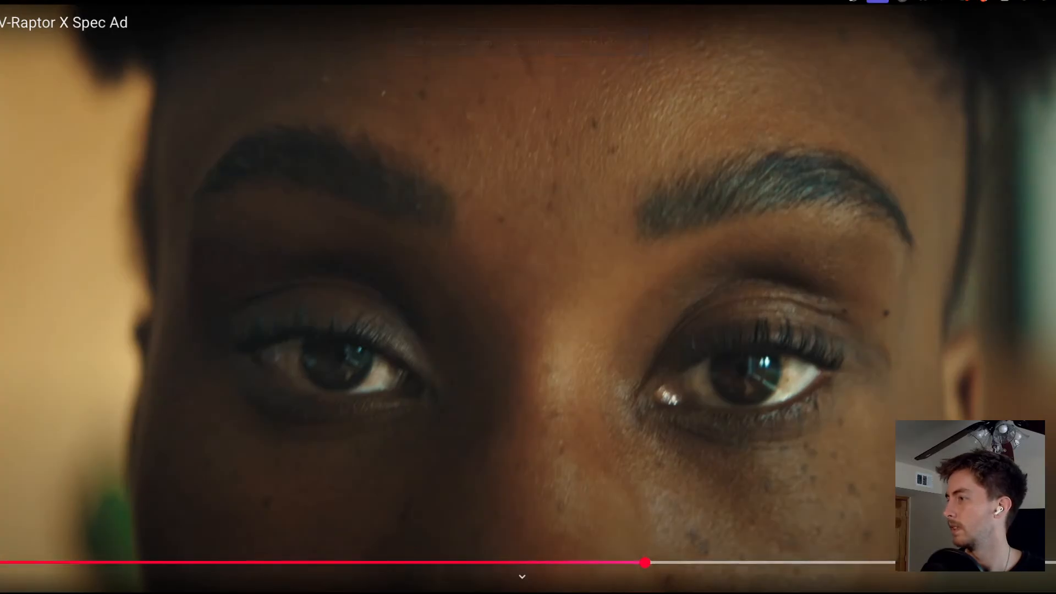
pyautogui.click(1053, 578)
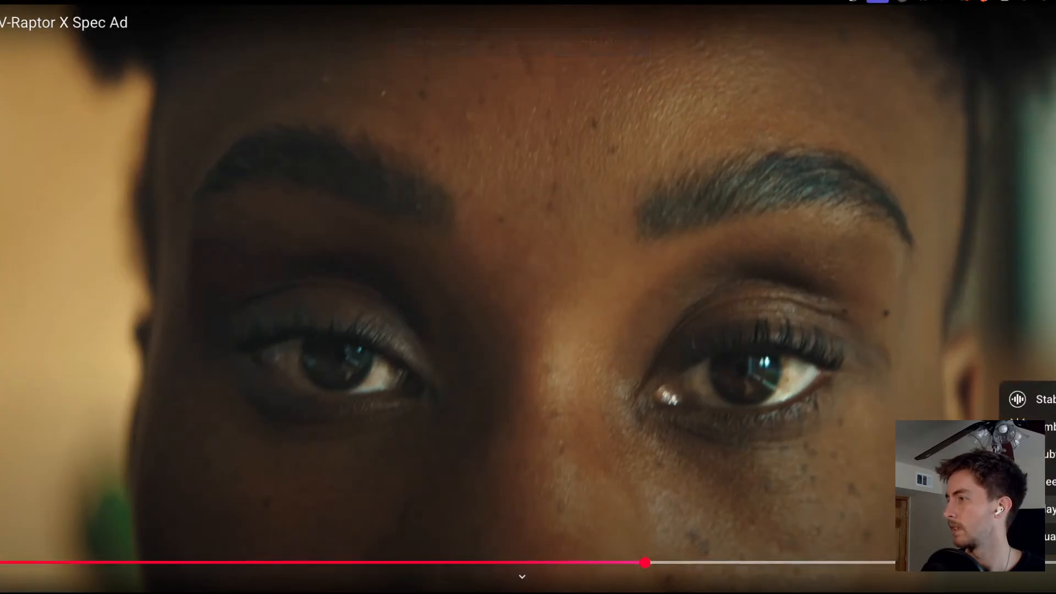
pyautogui.click(1052, 536)
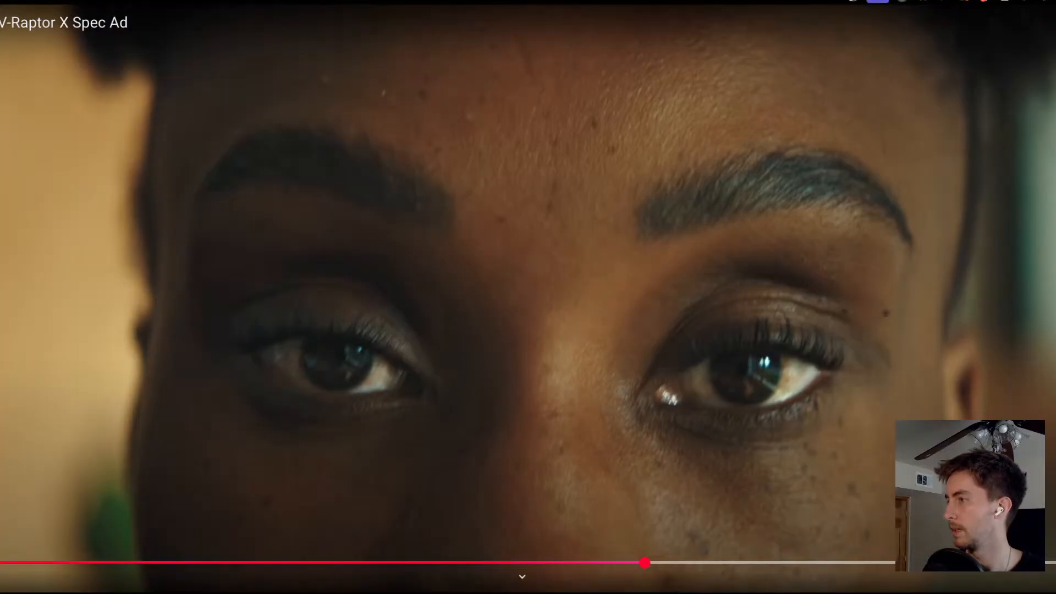
pyautogui.click(1052, 468)
# Replay the ad's sequence from the eyes close-up through the motion-blurred forest shots, pausing on the blurred frames to study the effect.
pyautogui.click(724, 282)
pyautogui.click(697, 279)
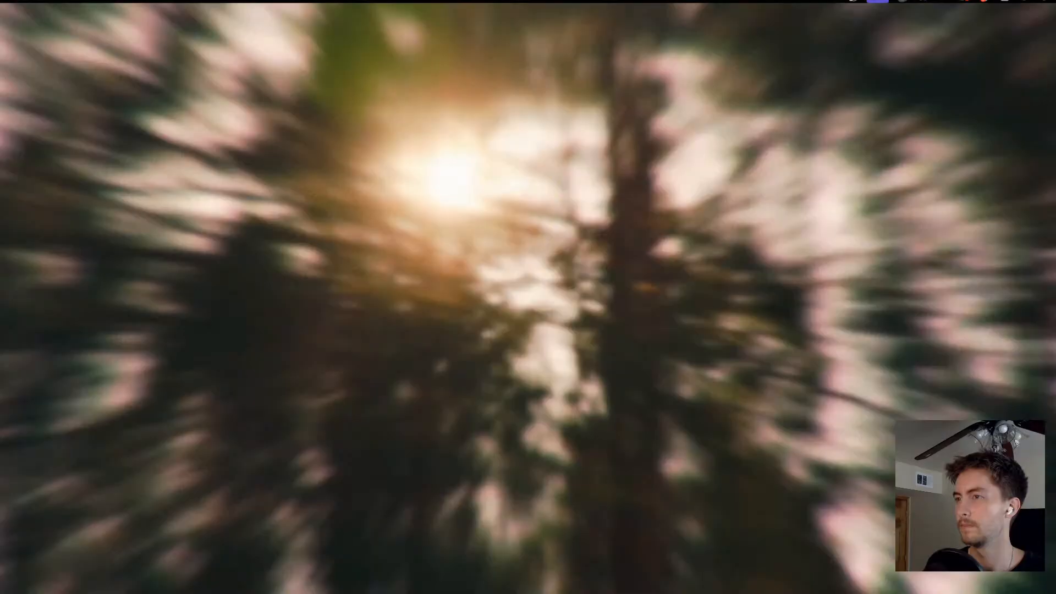
pyautogui.click(802, 306)
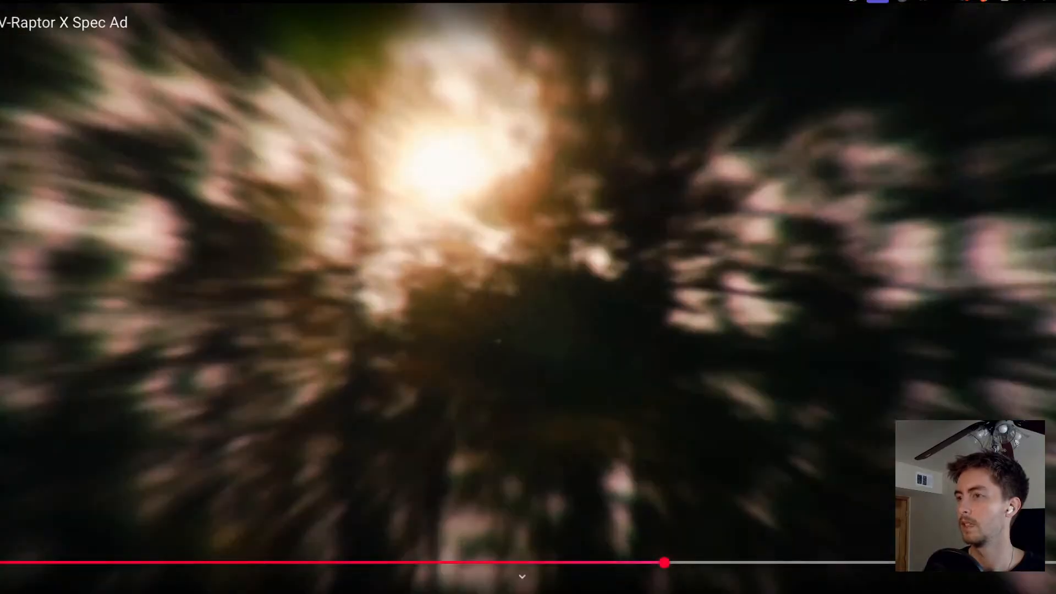
pyautogui.click(655, 562)
pyautogui.click(677, 429)
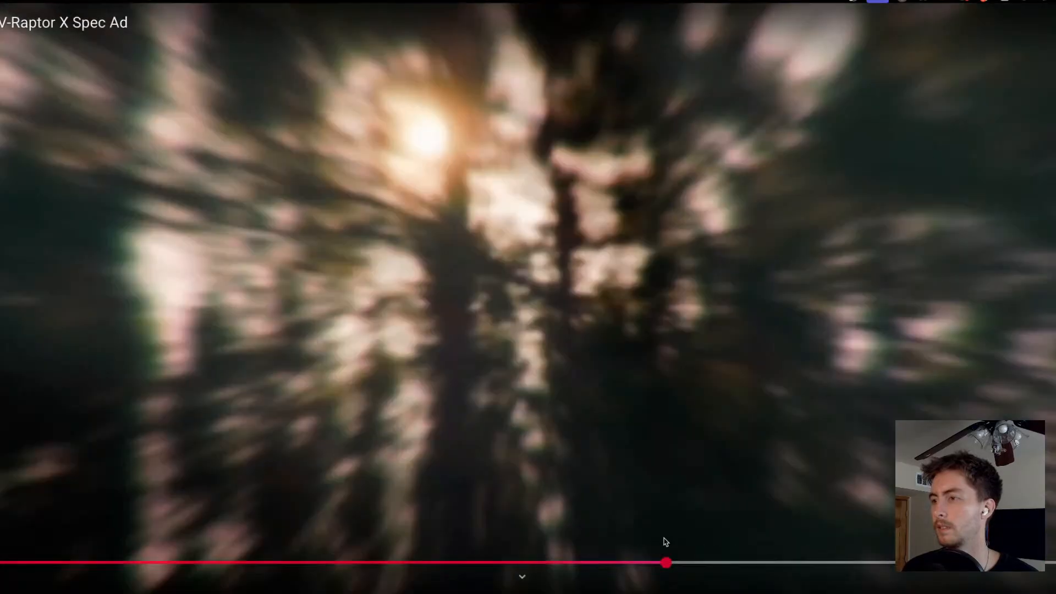
pyautogui.moveTo(665, 562); pyautogui.dragTo(660, 562)
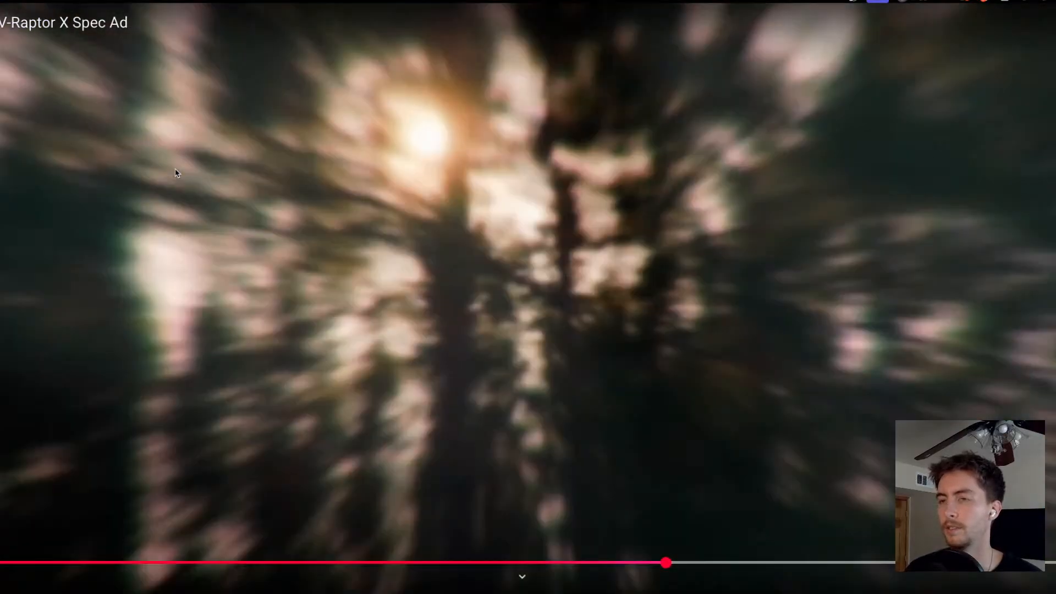
pyautogui.click(176, 173)
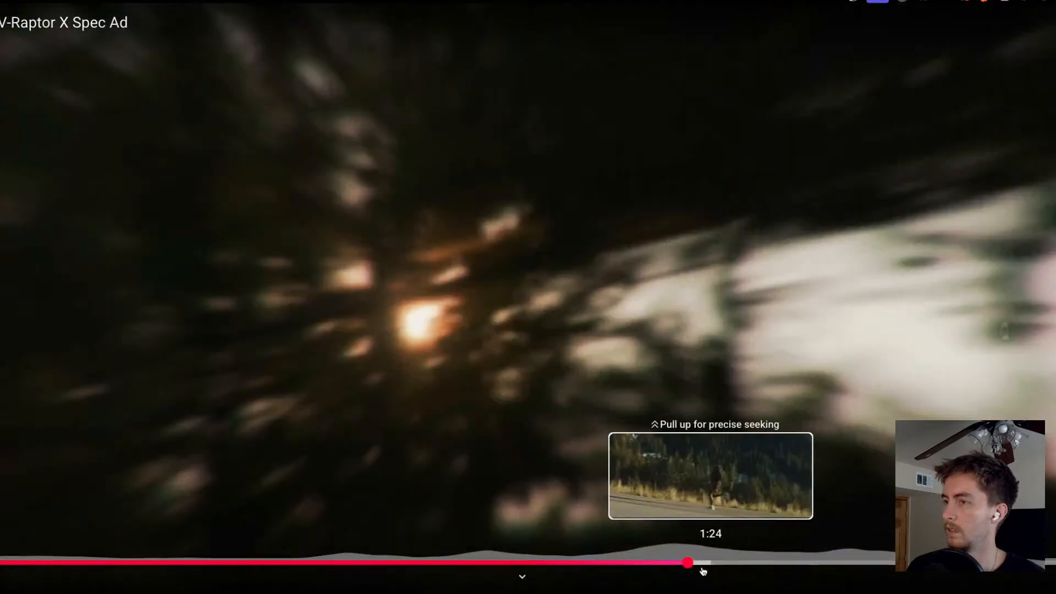
pyautogui.moveTo(702, 571); pyautogui.dragTo(642, 567)
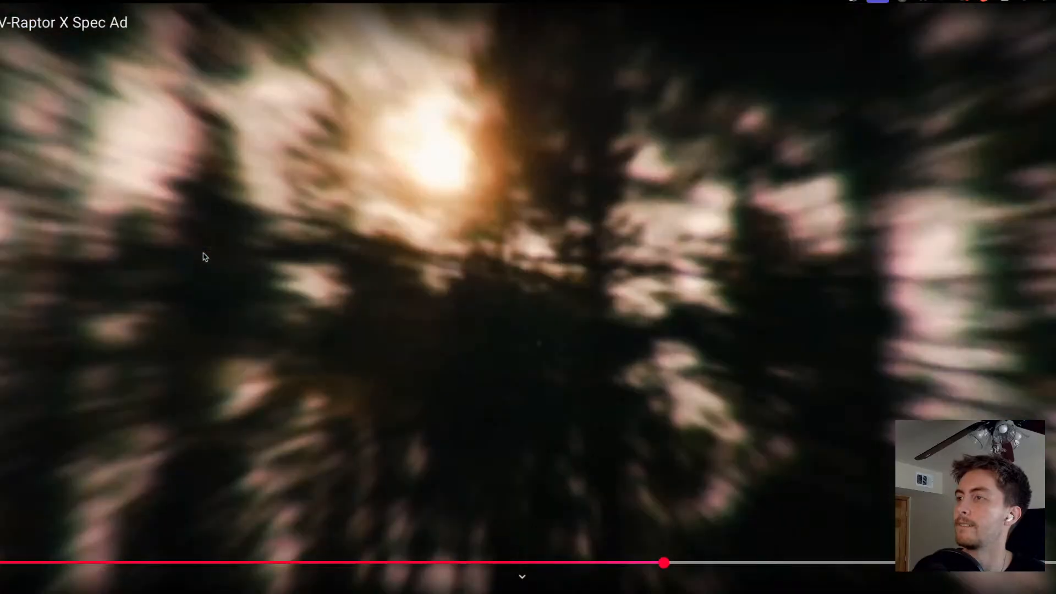
pyautogui.click(206, 257)
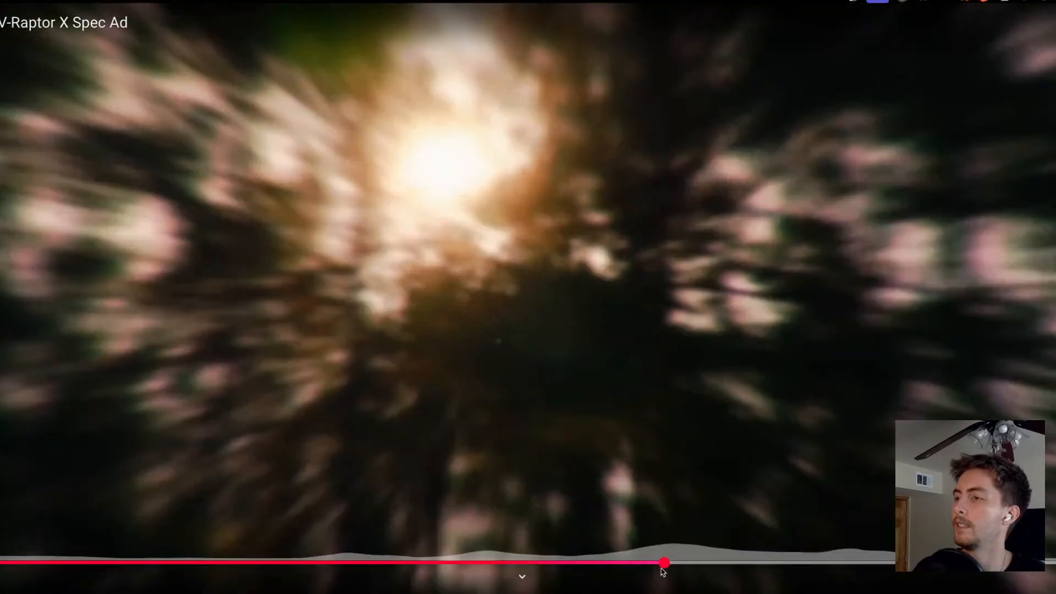
pyautogui.moveTo(663, 571); pyautogui.dragTo(660, 566)
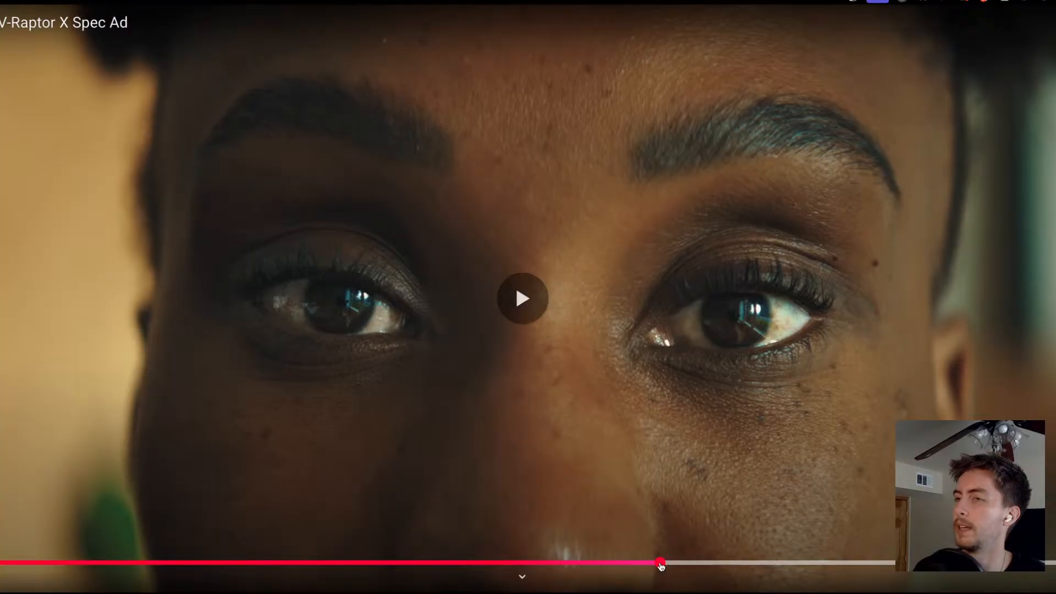
# Play the cut from the eyes close-up to the backlit forest in short bursts, rewinding to the eyes to examine individual frames.
pyautogui.press('space')
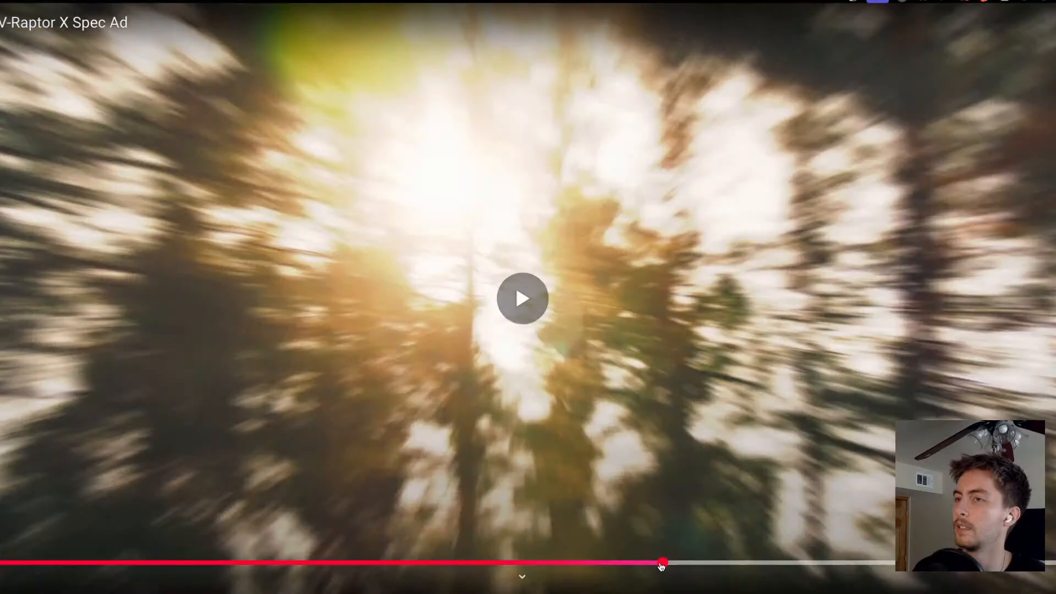
pyautogui.press('space')
pyautogui.click(660, 566)
pyautogui.press('space')
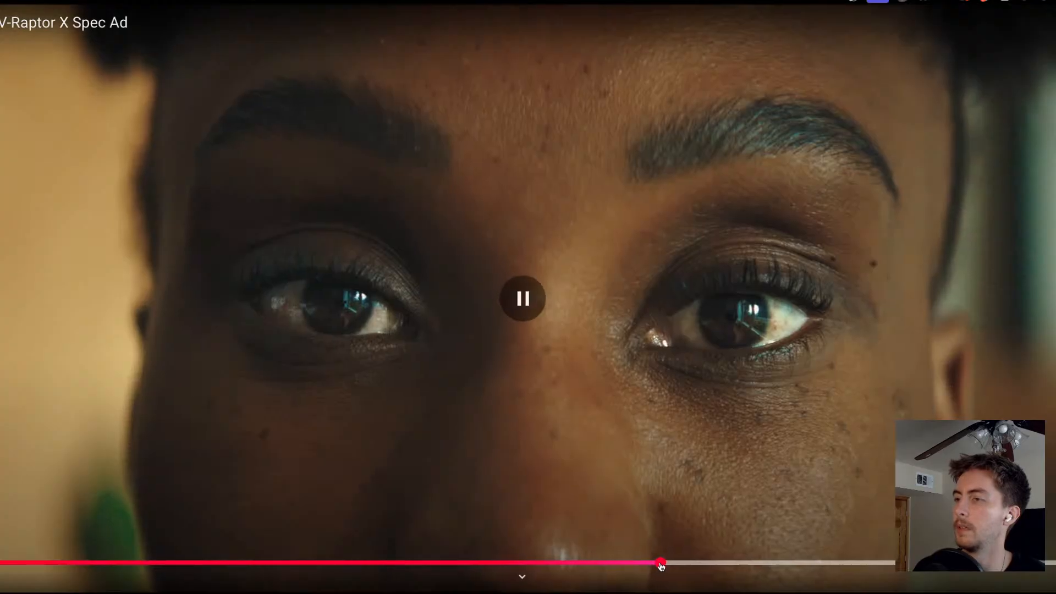
pyautogui.press('space')
pyautogui.press('space')
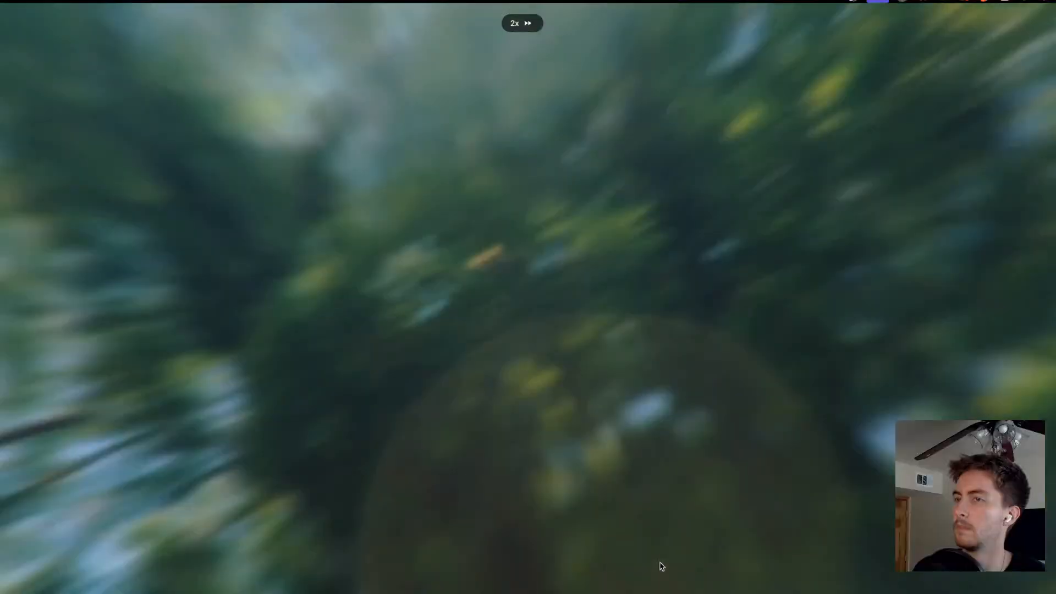
pyautogui.click(661, 567)
pyautogui.press('space')
pyautogui.press('space')
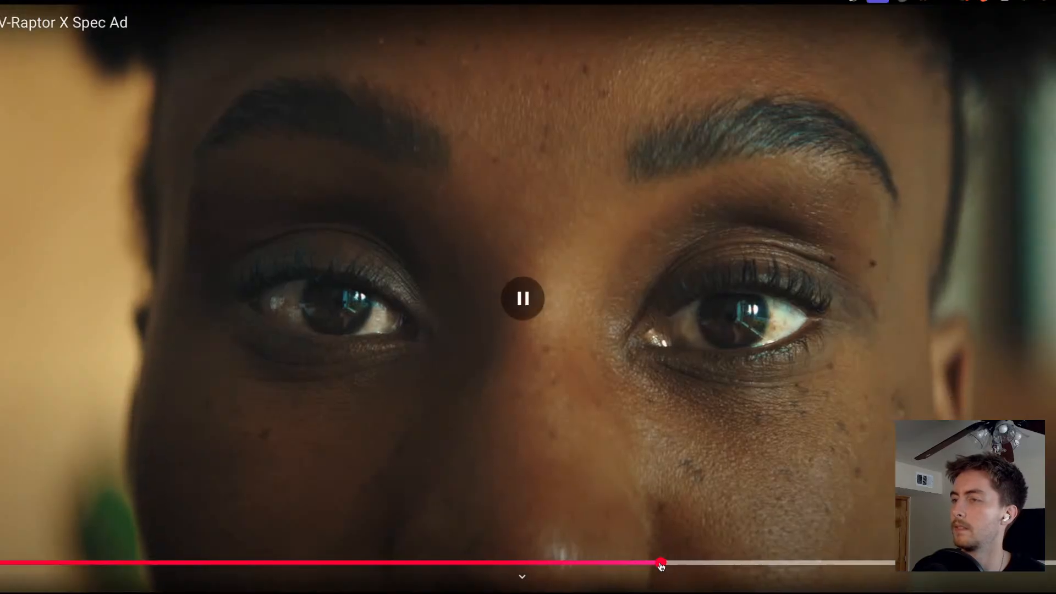
pyautogui.press('space')
pyautogui.press('space')
pyautogui.press('space')
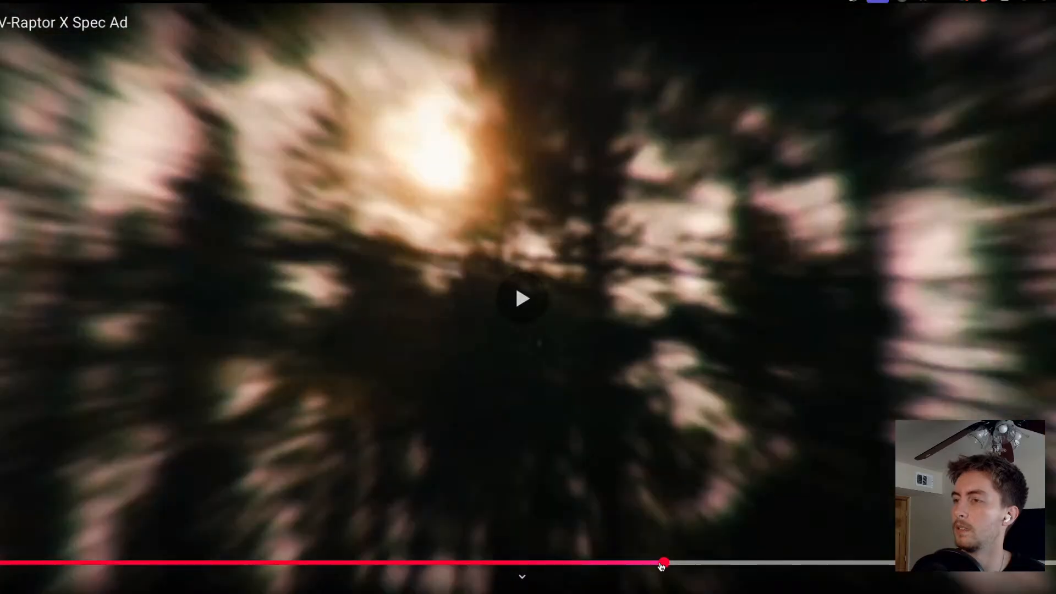
pyautogui.click(661, 566)
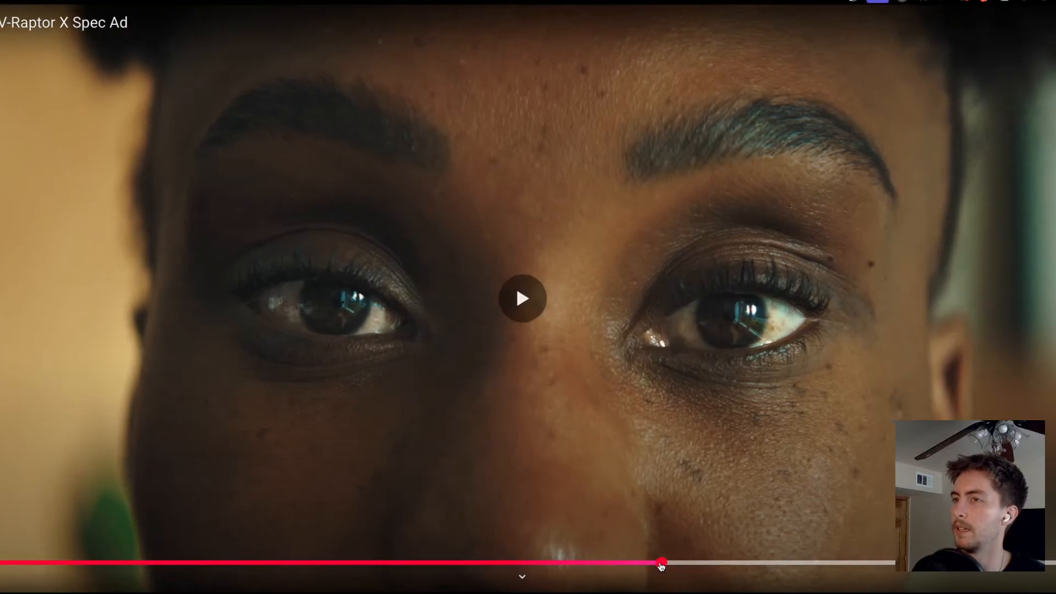
pyautogui.press('space')
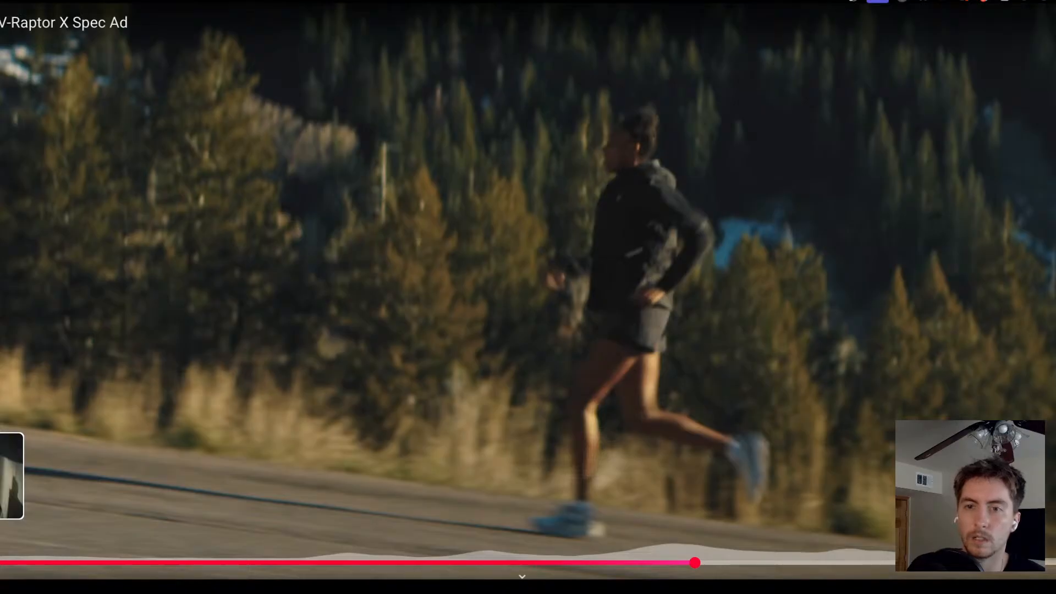
# Go back to the ad's opening telephone shot and advance through it frame by frame and in short bursts to study the blurred flash.
pyautogui.click(1, 562)
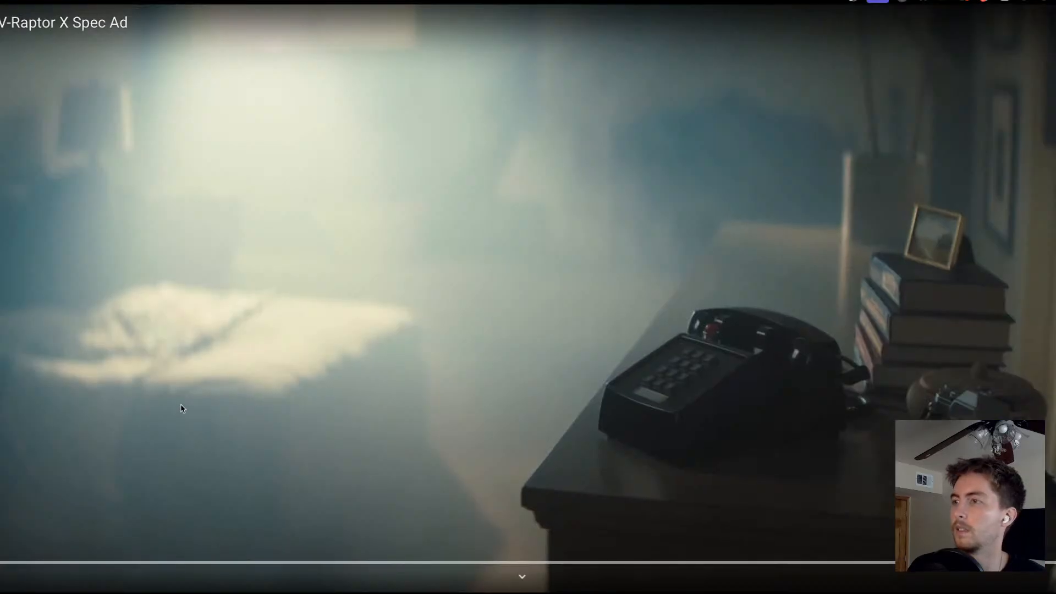
pyautogui.press('.')
pyautogui.press('.')
pyautogui.press('.')
pyautogui.press('.')
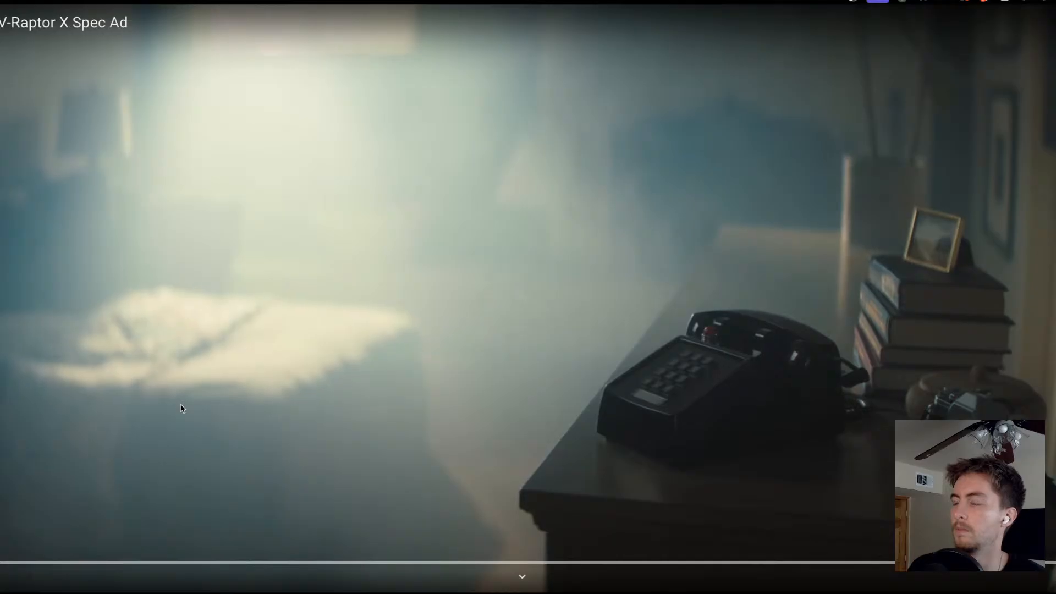
pyautogui.press('space')
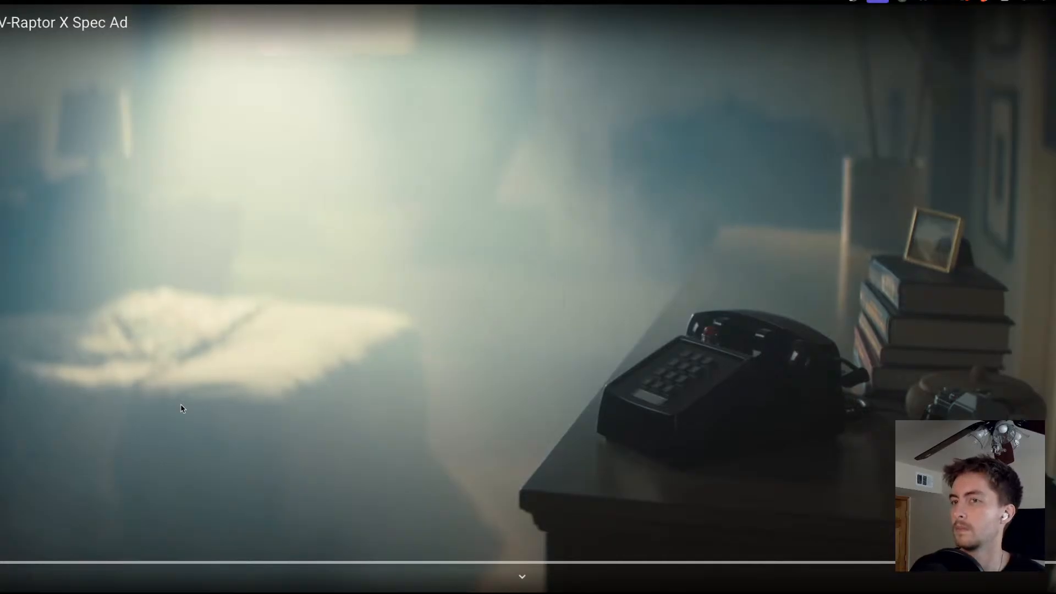
pyautogui.press('Right')
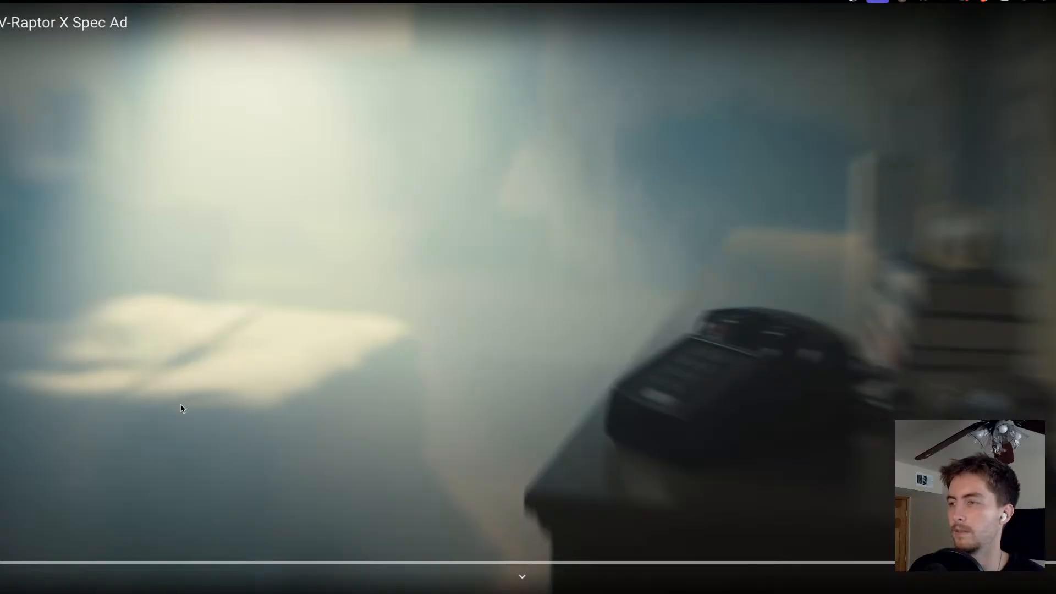
pyautogui.press('space')
pyautogui.press('space')
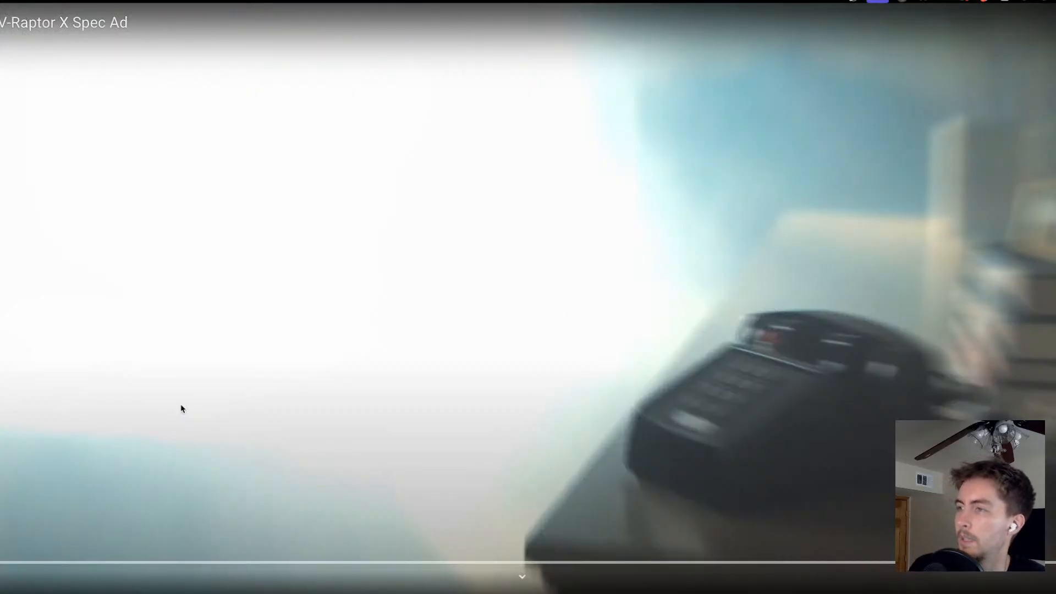
pyautogui.press('space')
pyautogui.press('space')
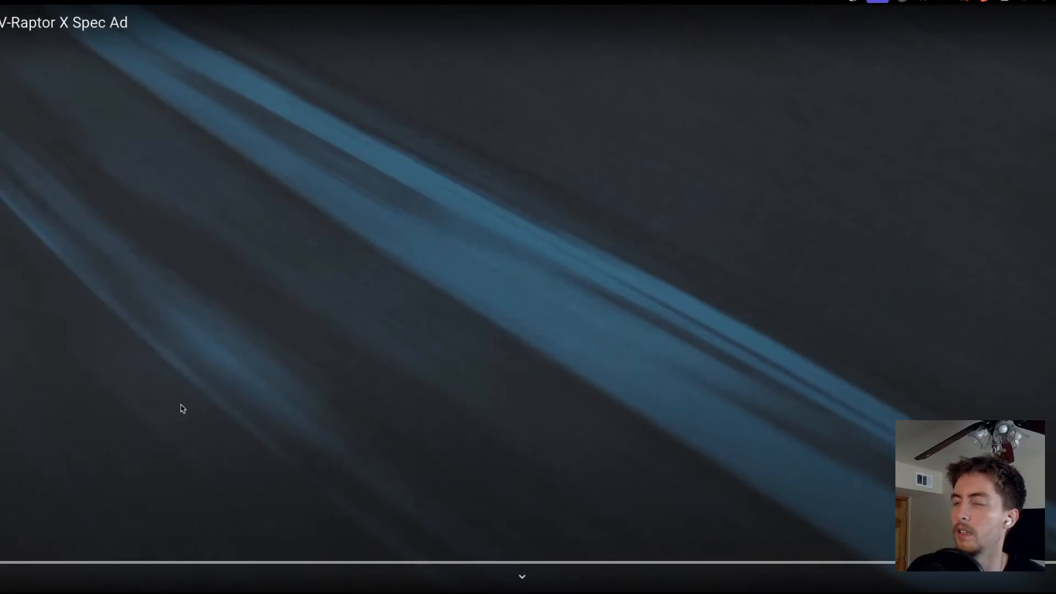
# Examine the cut from the telephone shot to the blue light streaks, rewinding to the opening and playing it again.
pyautogui.press('space')
pyautogui.press('space')
pyautogui.press('space')
pyautogui.press('space')
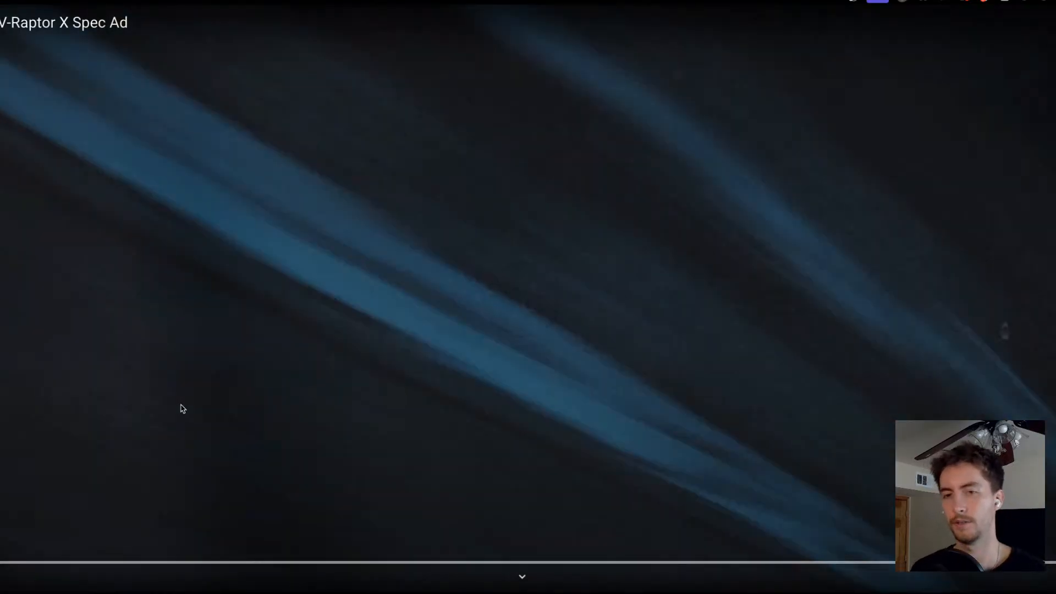
pyautogui.press('Left')
pyautogui.press('space')
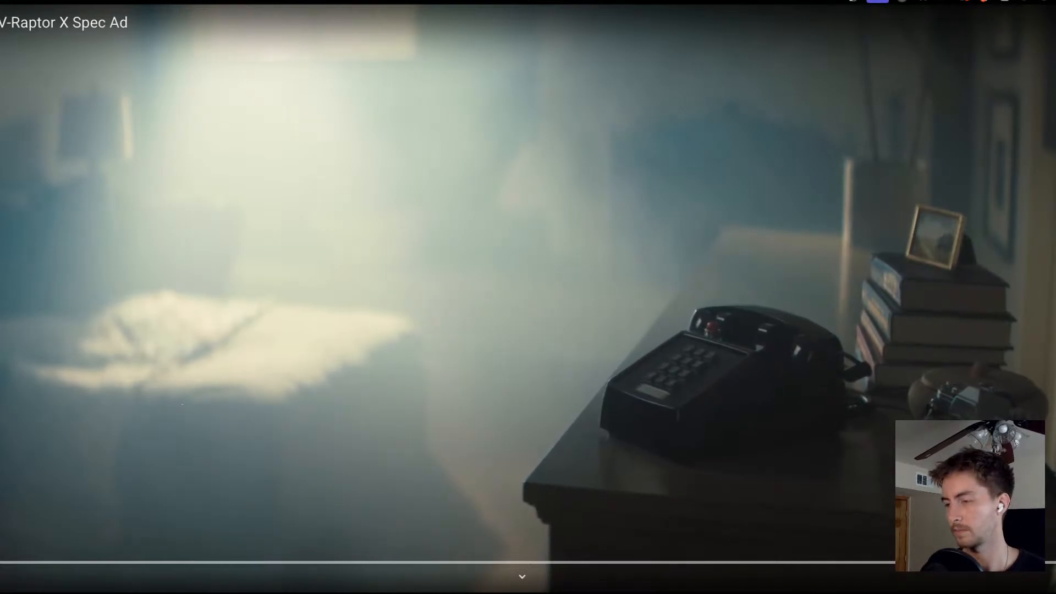
pyautogui.press('space')
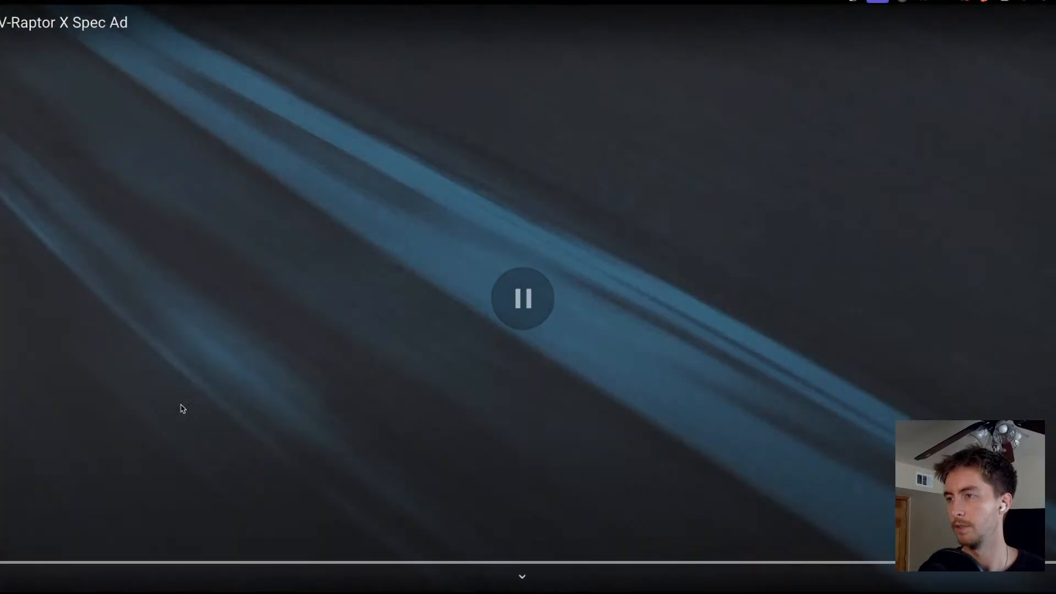
pyautogui.press('space')
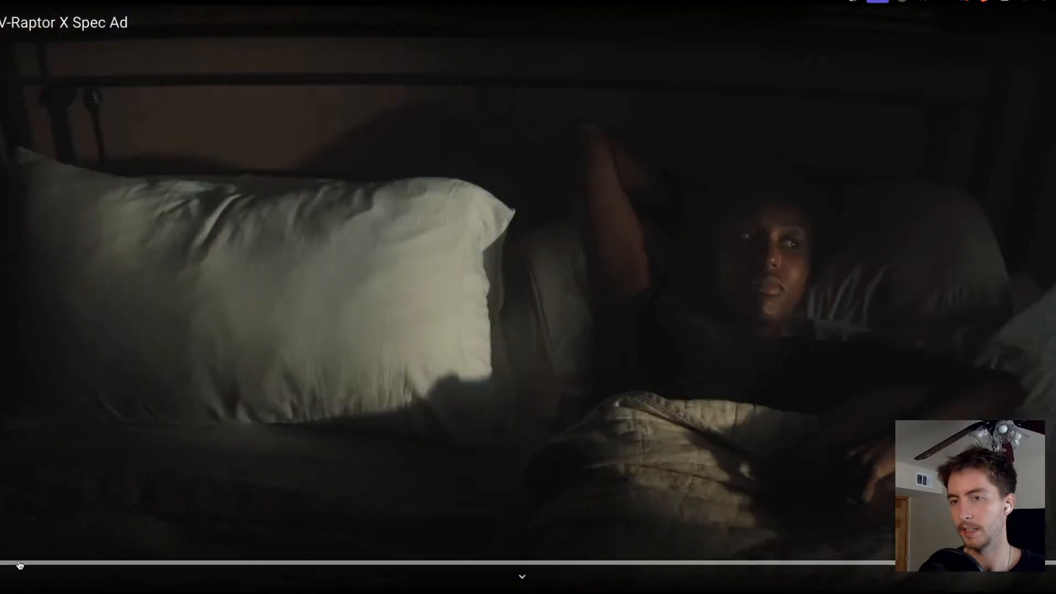
# Skim the ad from the bed scene through the notebook and rooftop shots to the blurred face close-up near 0:58.
pyautogui.click(19, 563)
pyautogui.click(78, 562)
pyautogui.click(132, 563)
pyautogui.click(170, 562)
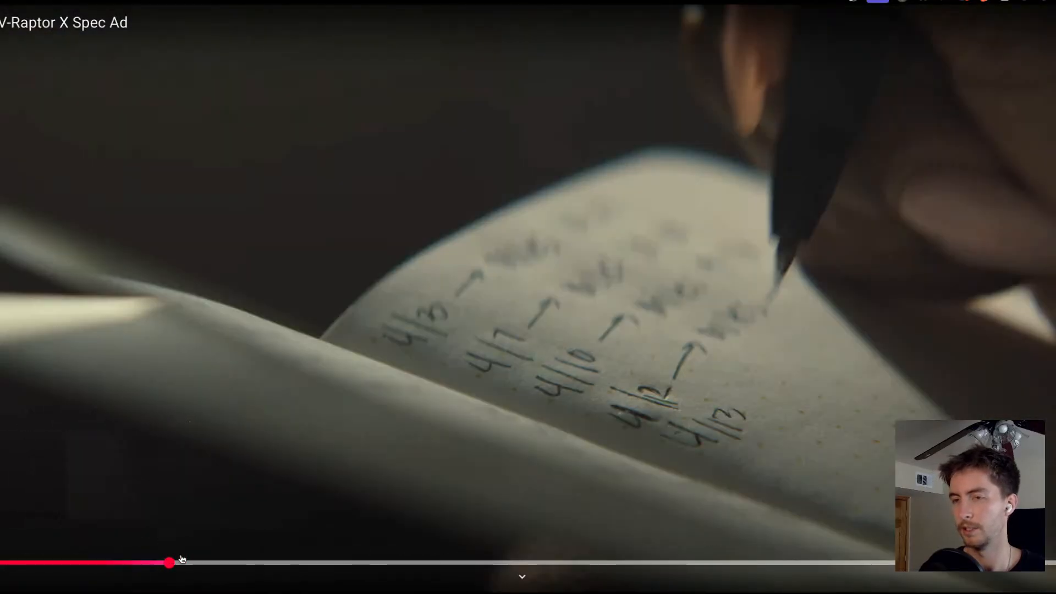
pyautogui.click(207, 565)
pyautogui.click(255, 568)
pyautogui.click(312, 568)
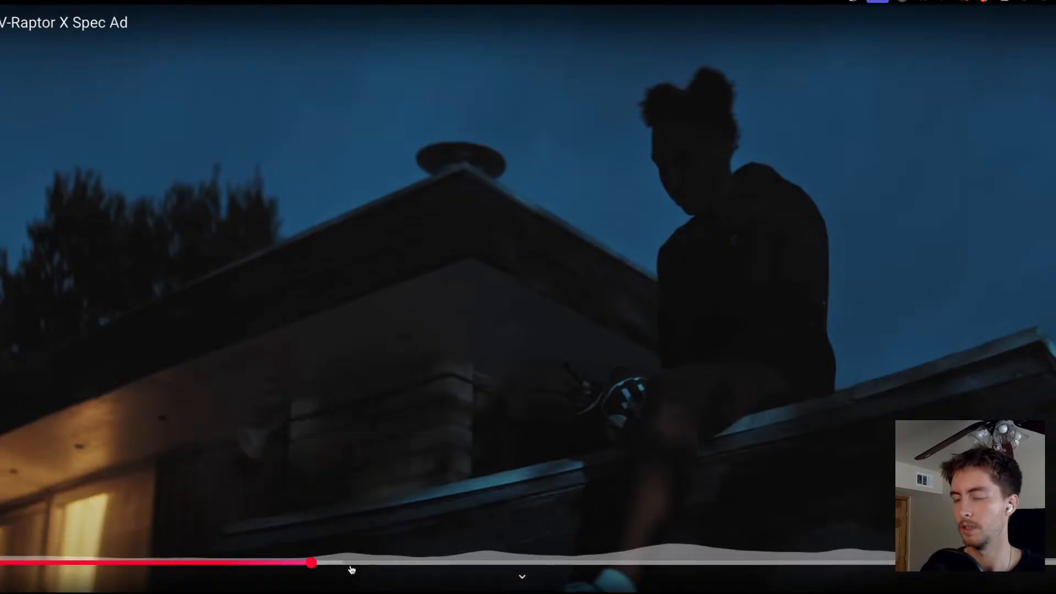
pyautogui.click(365, 567)
pyautogui.click(436, 565)
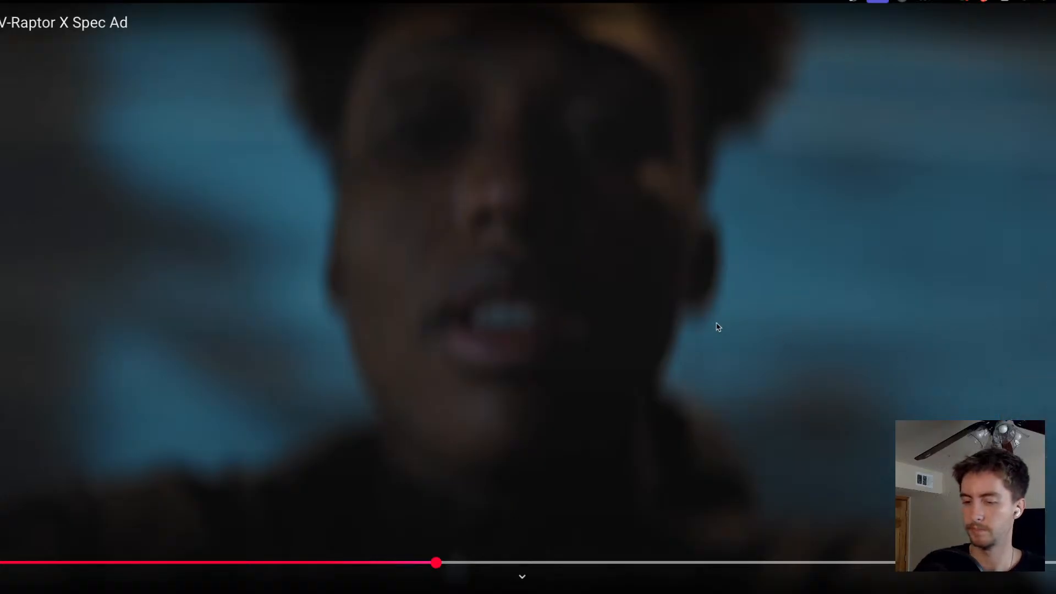
# Leave the full-screen ad, return to DaVinci Resolve and extend the Audio 2 music clip's start back to the beginning of the ALTRA timeline.
pyautogui.press('Escape')
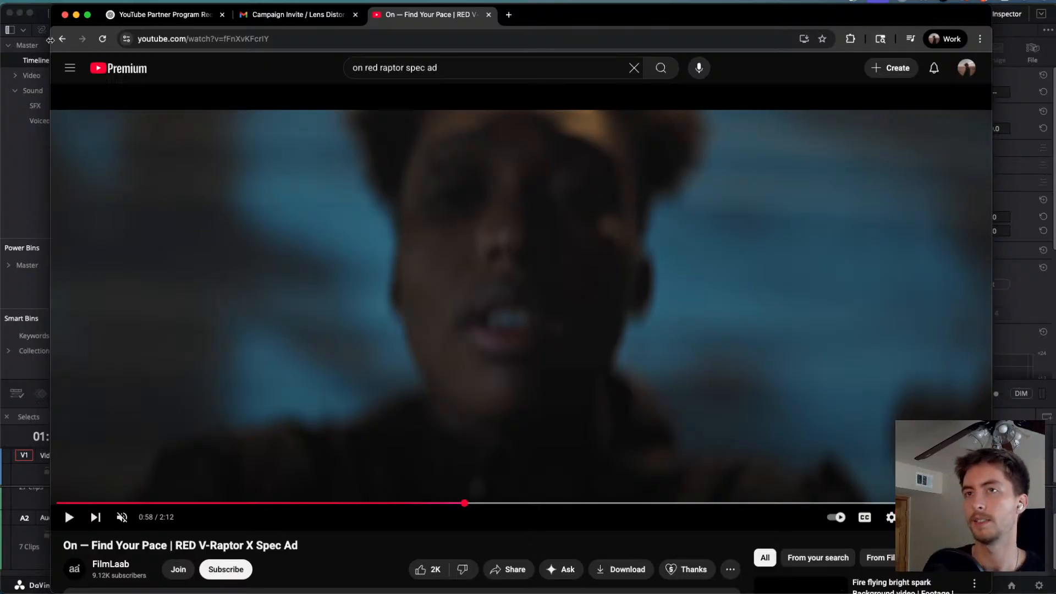
pyautogui.click(76, 16)
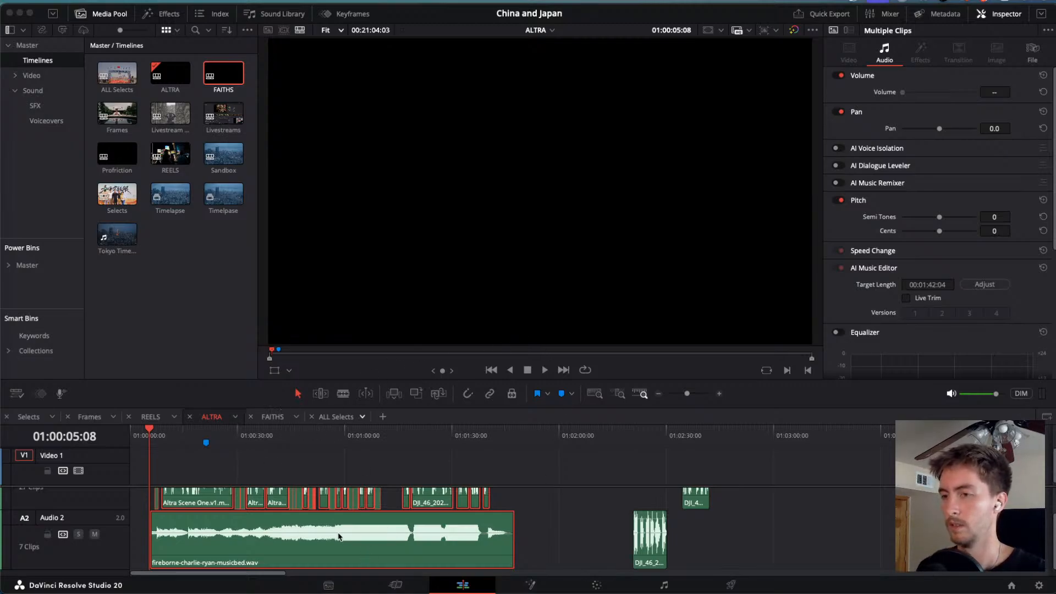
pyautogui.scroll(1, 290, 517)
pyautogui.scroll(8, 291, 517)
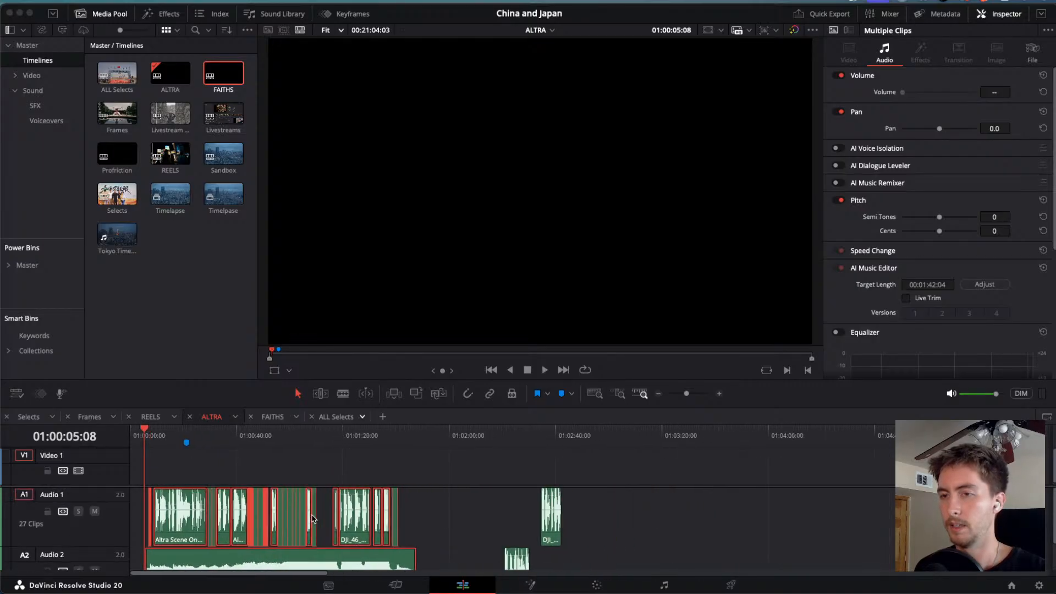
pyautogui.scroll(2, 312, 517)
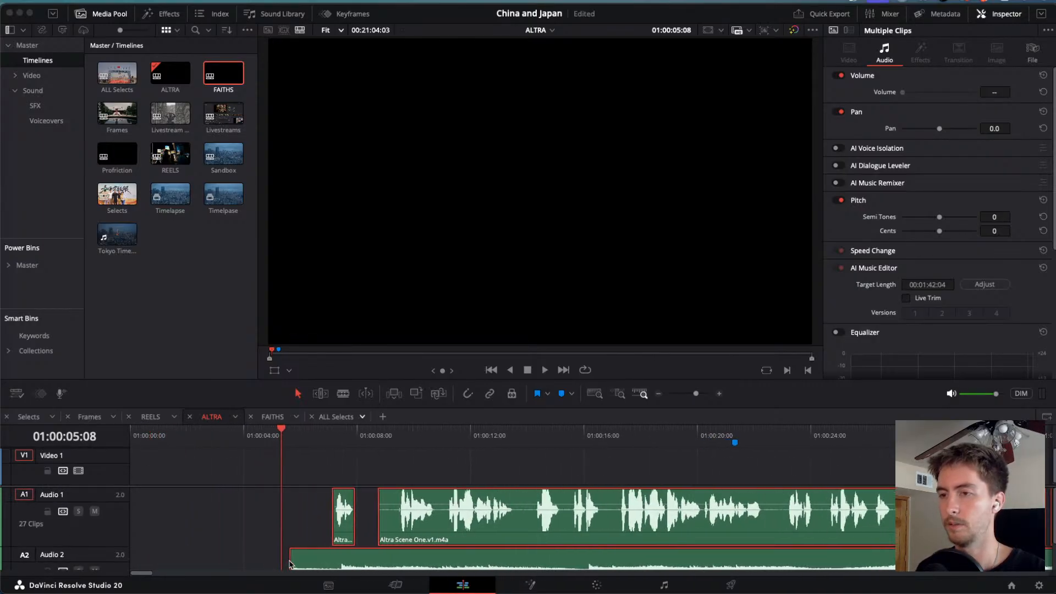
pyautogui.click(298, 527)
pyautogui.moveTo(290, 559); pyautogui.dragTo(130, 558)
pyautogui.press('Home')
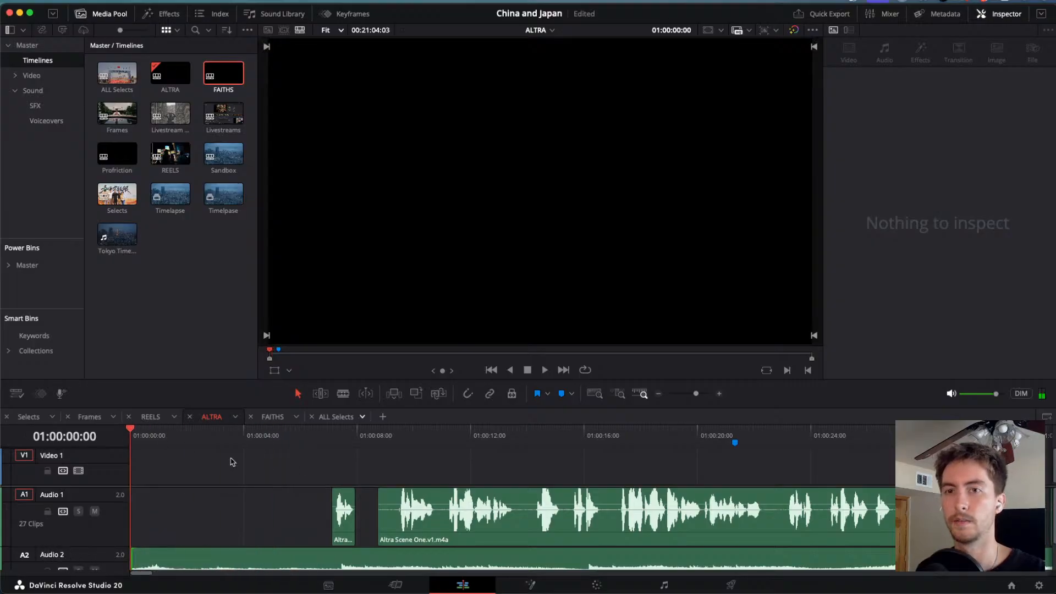
# Play the ALTRA timeline from its start to hear the music intro leading into the first voiceover clip.
pyautogui.press('space')
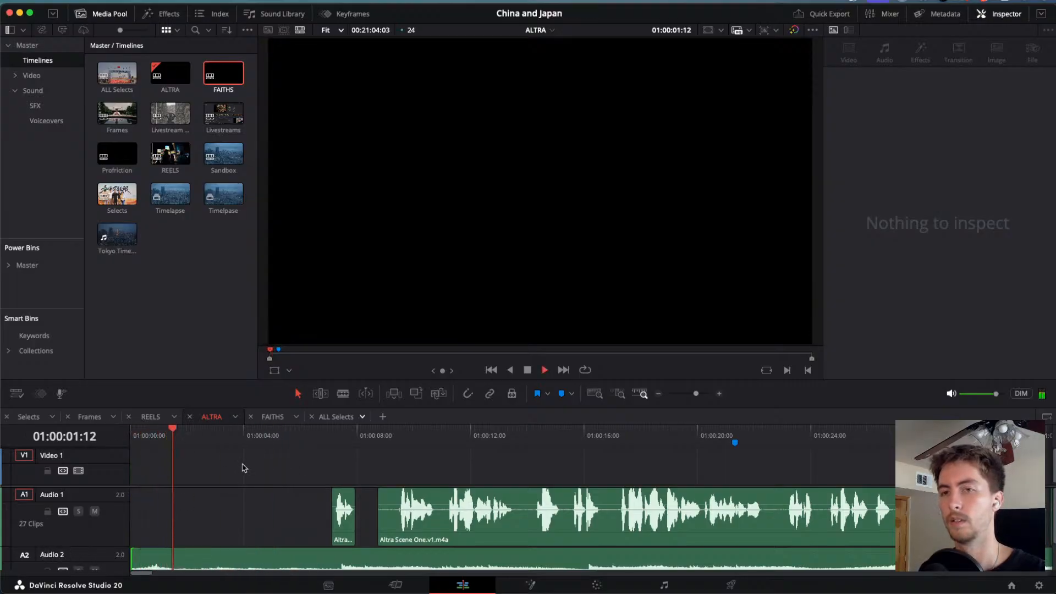
pyautogui.press('space')
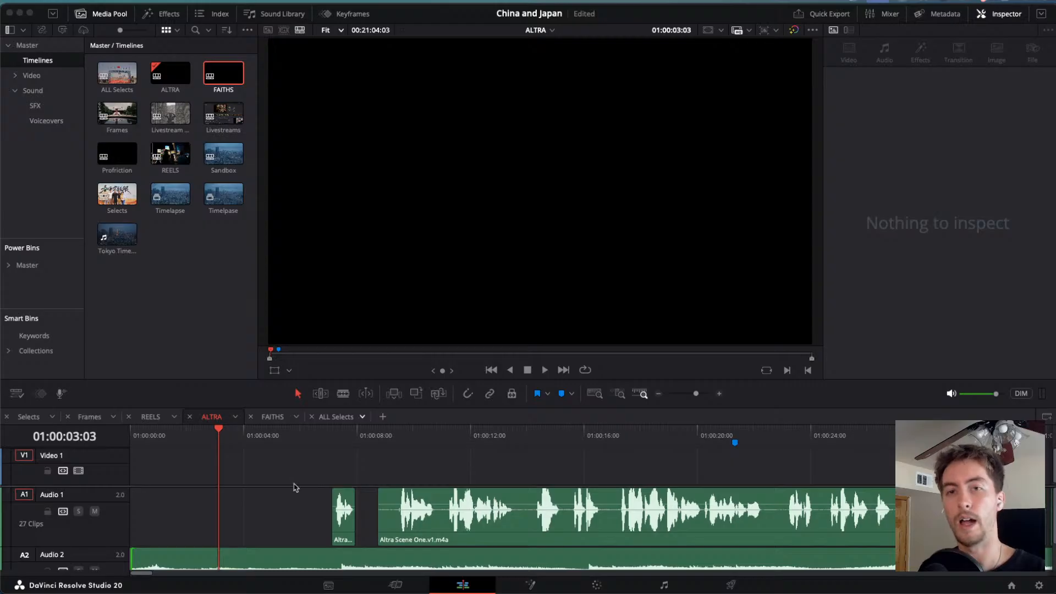
pyautogui.press('Home')
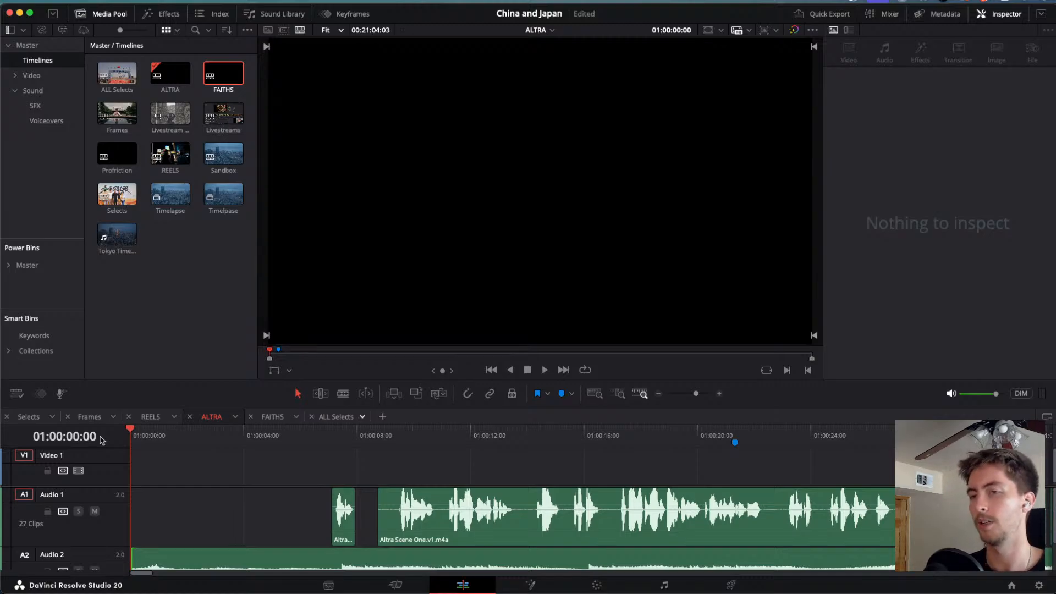
pyautogui.press('space')
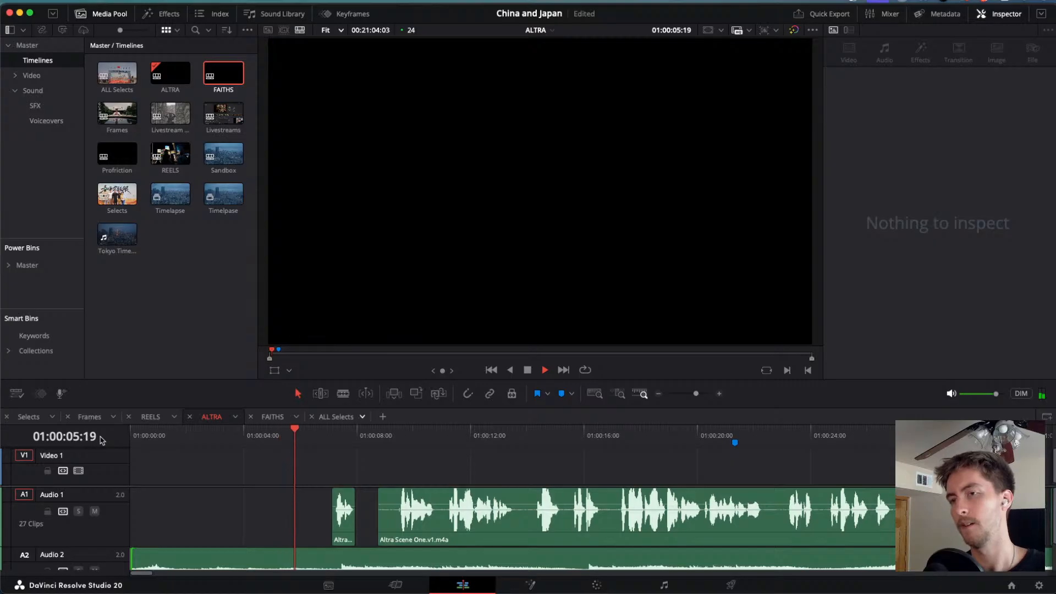
pyautogui.press('space')
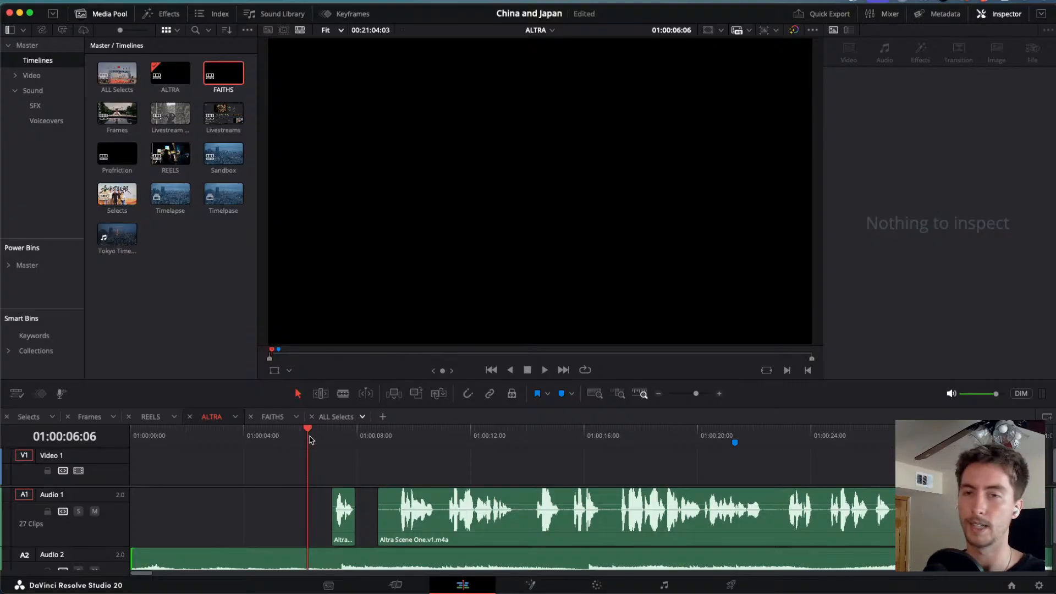
pyautogui.press('space')
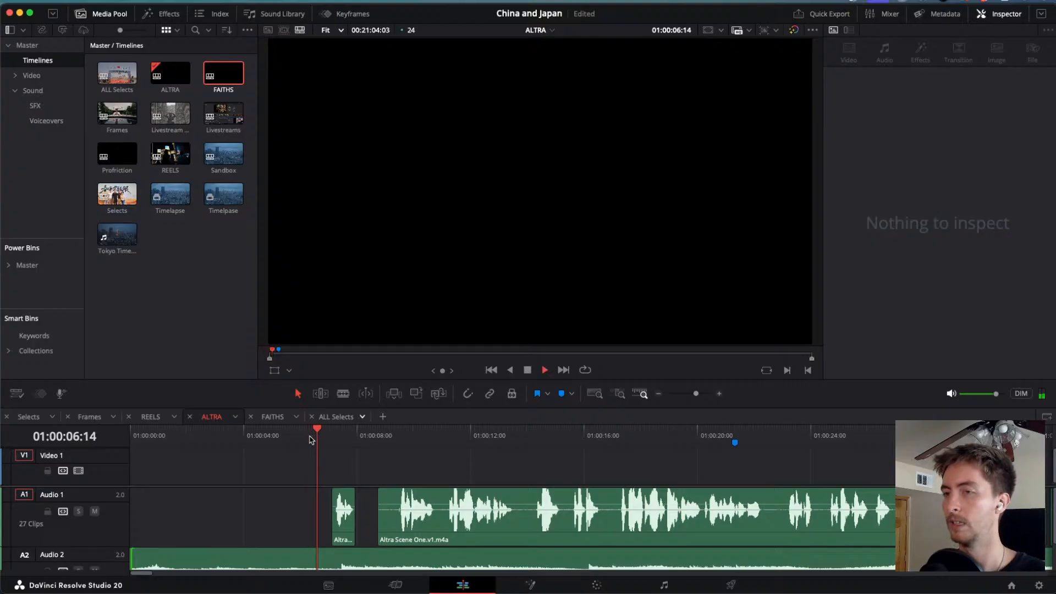
# Replay the first two seconds of the music in short forward and reverse bursts from the timeline's start to study its opening.
pyautogui.scroll(-4, 385, 470)
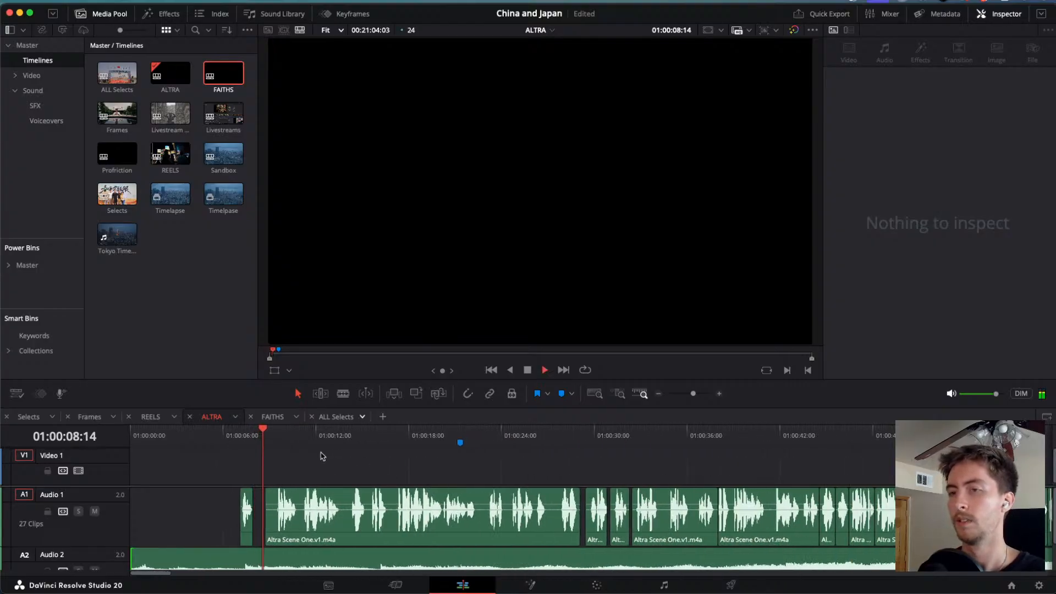
pyautogui.click(234, 435)
pyautogui.moveTo(233, 435); pyautogui.dragTo(91, 436)
pyautogui.press('space')
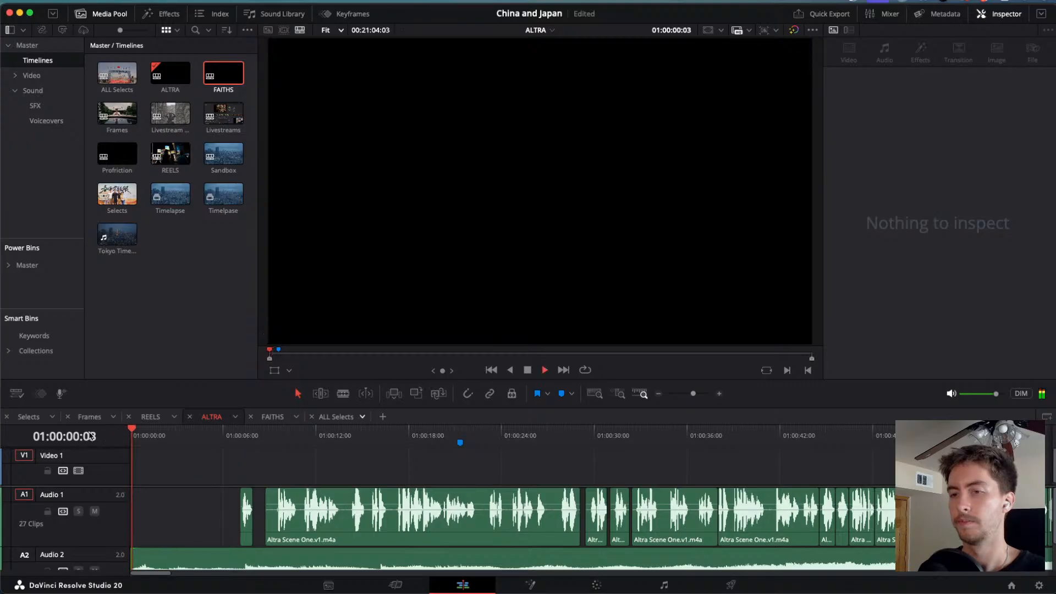
pyautogui.press('j')
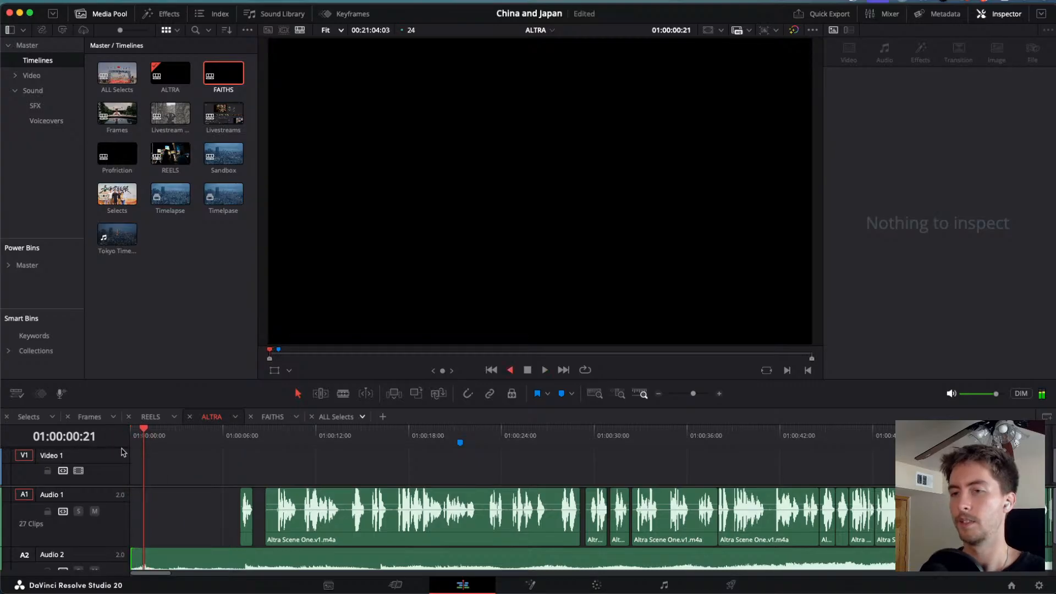
pyautogui.press('space')
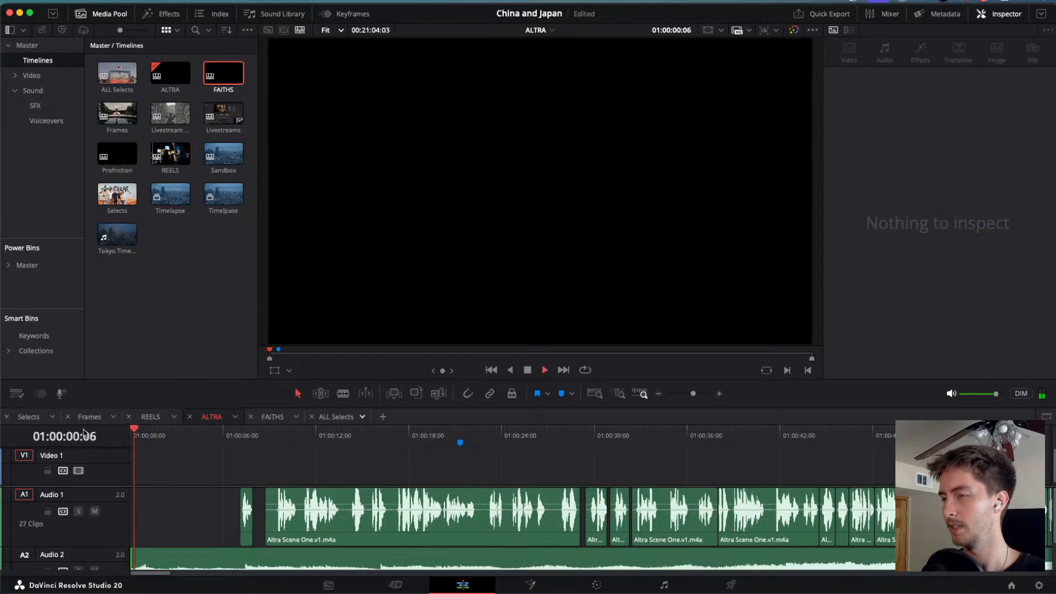
pyautogui.press('j')
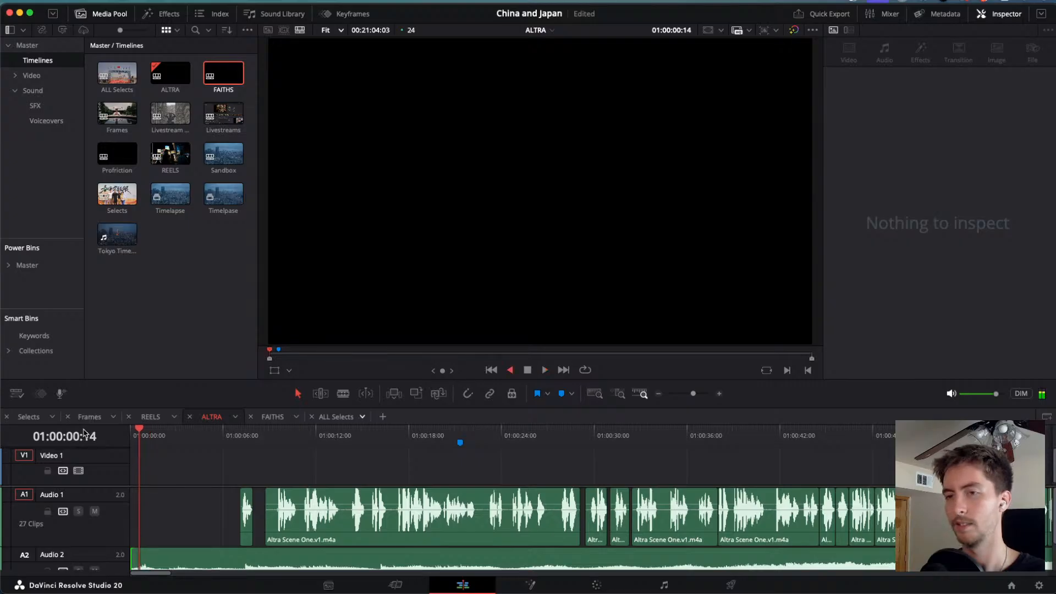
pyautogui.press('space')
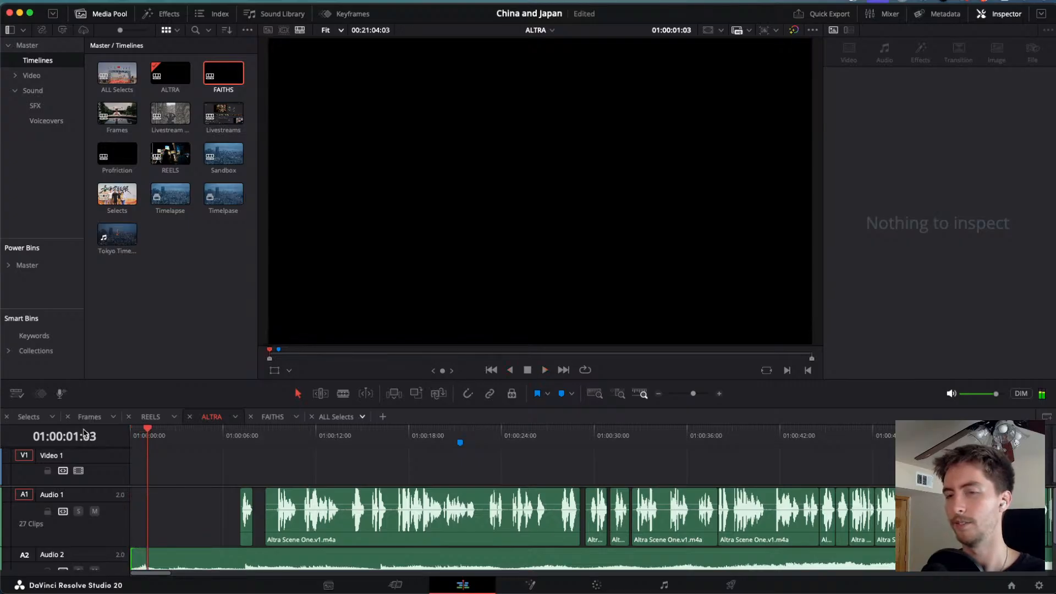
pyautogui.press('j')
pyautogui.press('space')
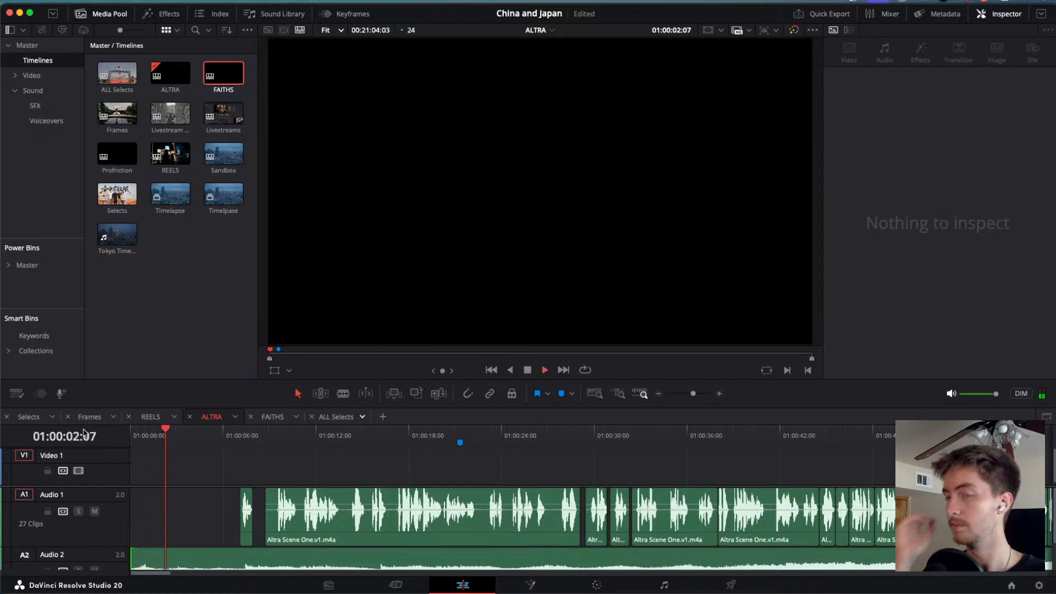
pyautogui.press('space')
pyautogui.press('Home')
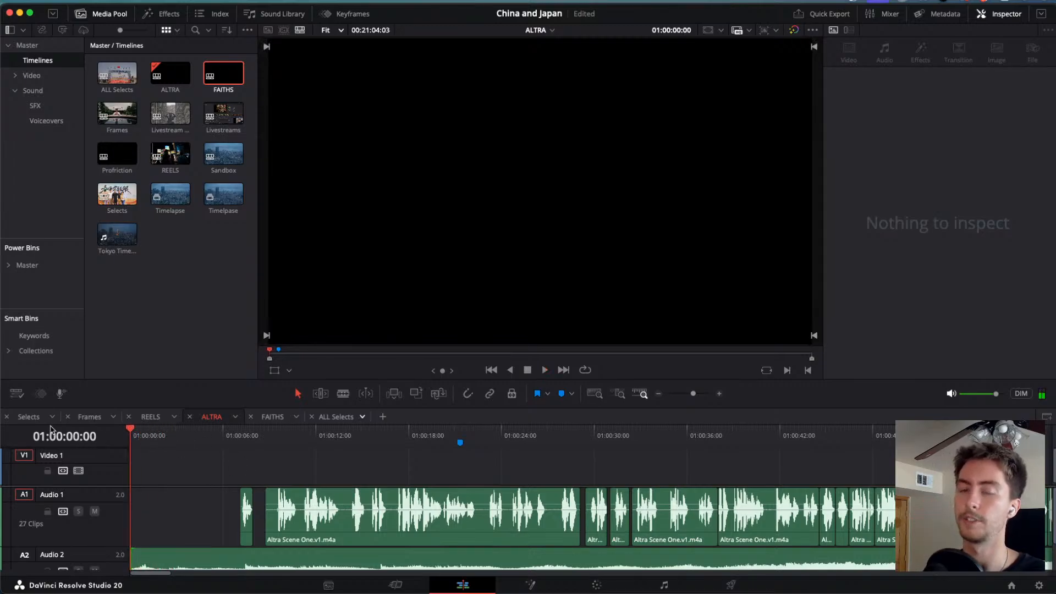
pyautogui.press('space')
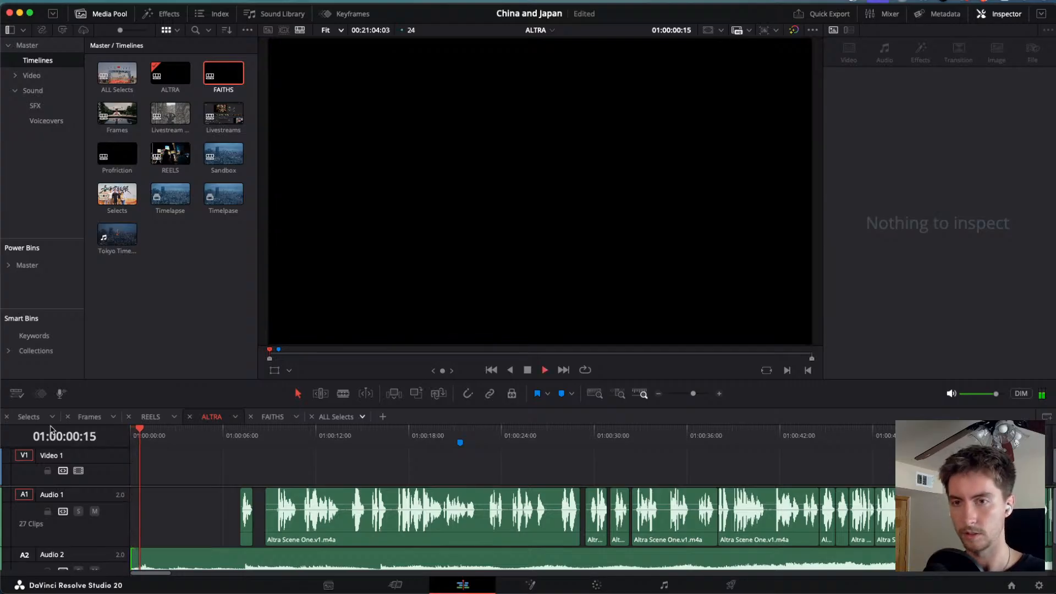
pyautogui.press('F11')
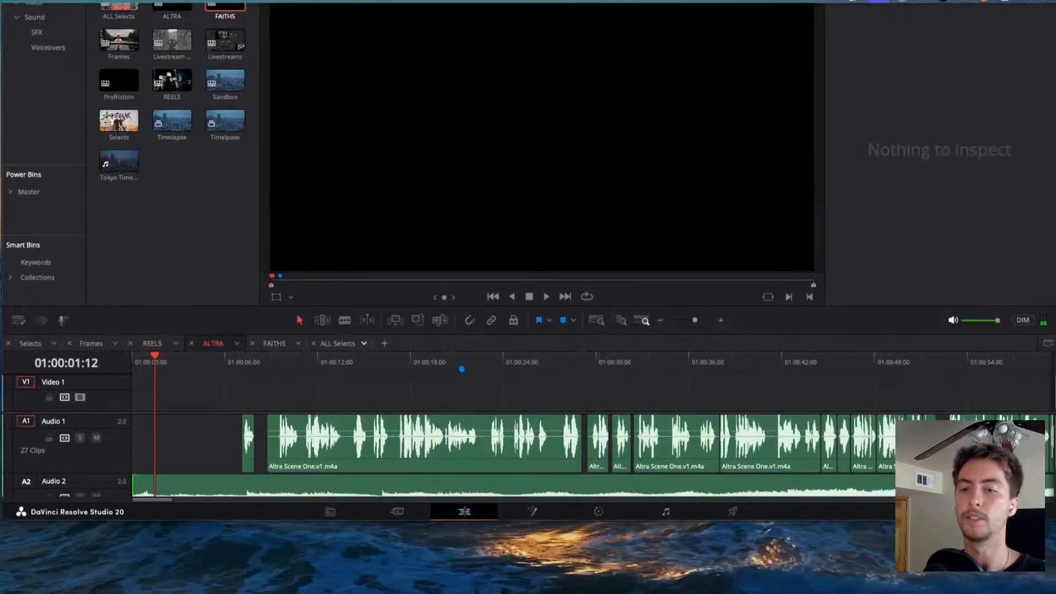
pyautogui.press('F11')
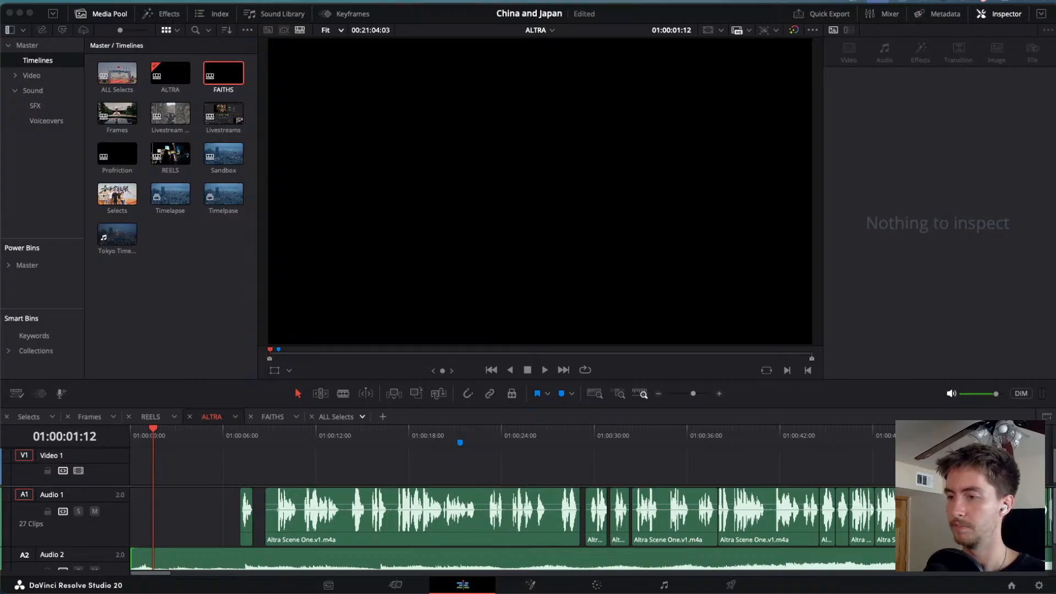
# Open the Slow Shutter note in Notion, examine its enlarged CC Wide Time and Posterize Time settings, and return to DaVinci Resolve.
pyautogui.moveTo(536, 592); pyautogui.dragTo(476, 71)
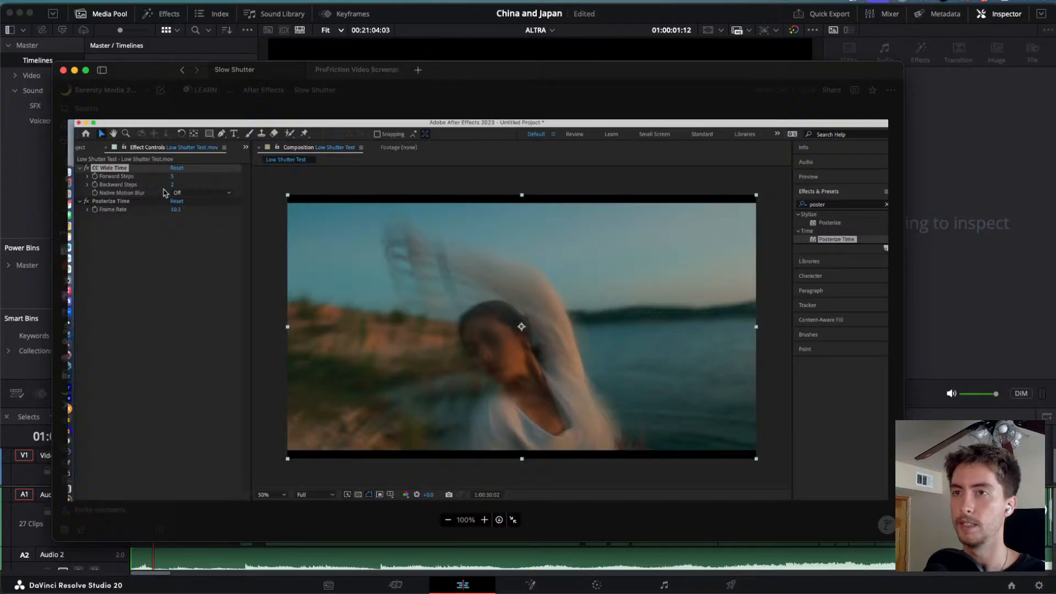
pyautogui.scroll(3, 165, 193)
pyautogui.hscroll(-6, 162, 193)
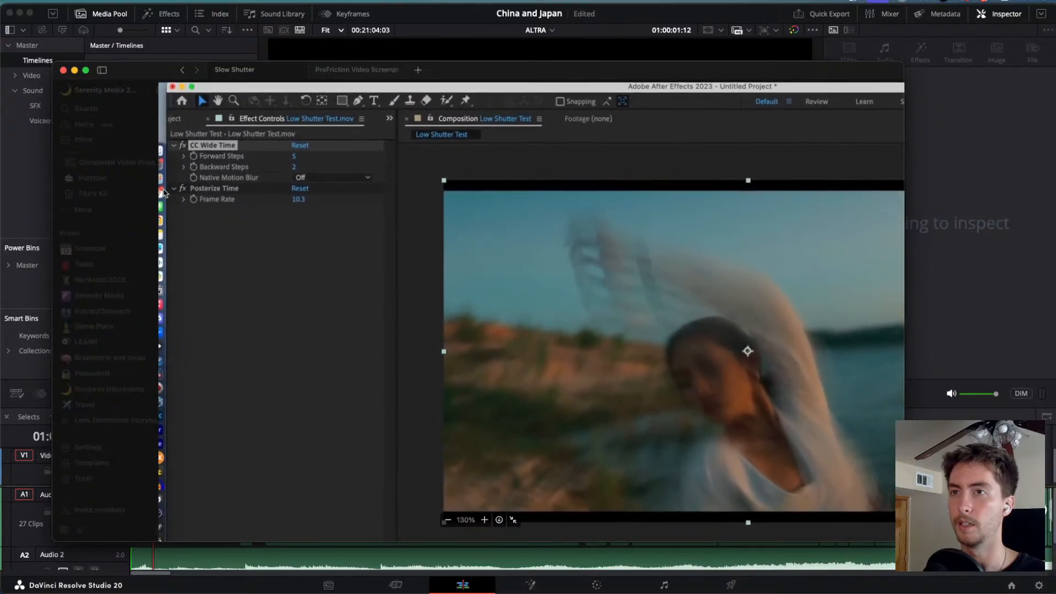
pyautogui.hscroll(3, 542, 321)
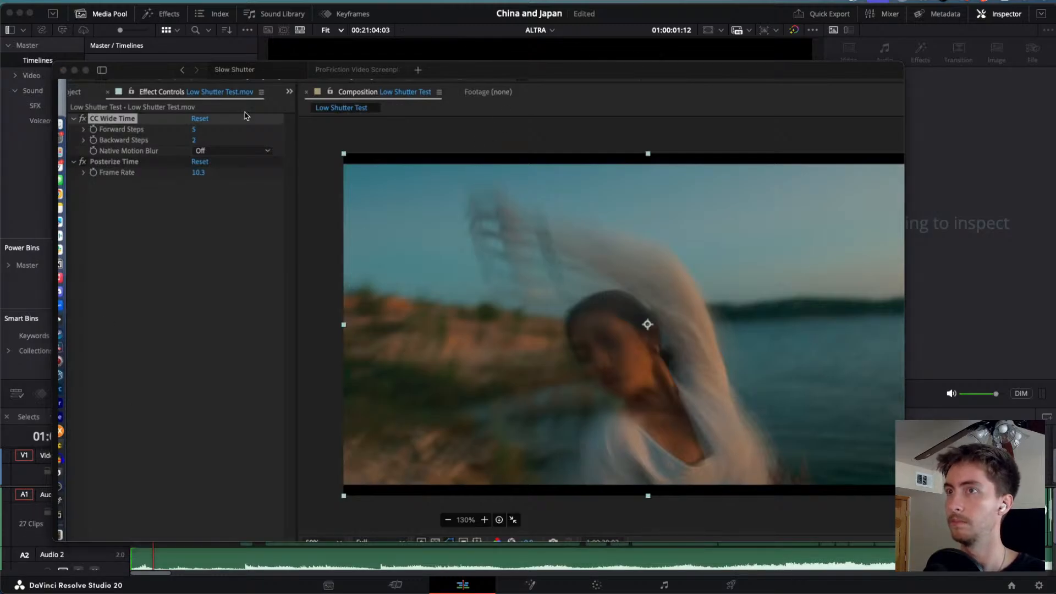
pyautogui.click(218, 221)
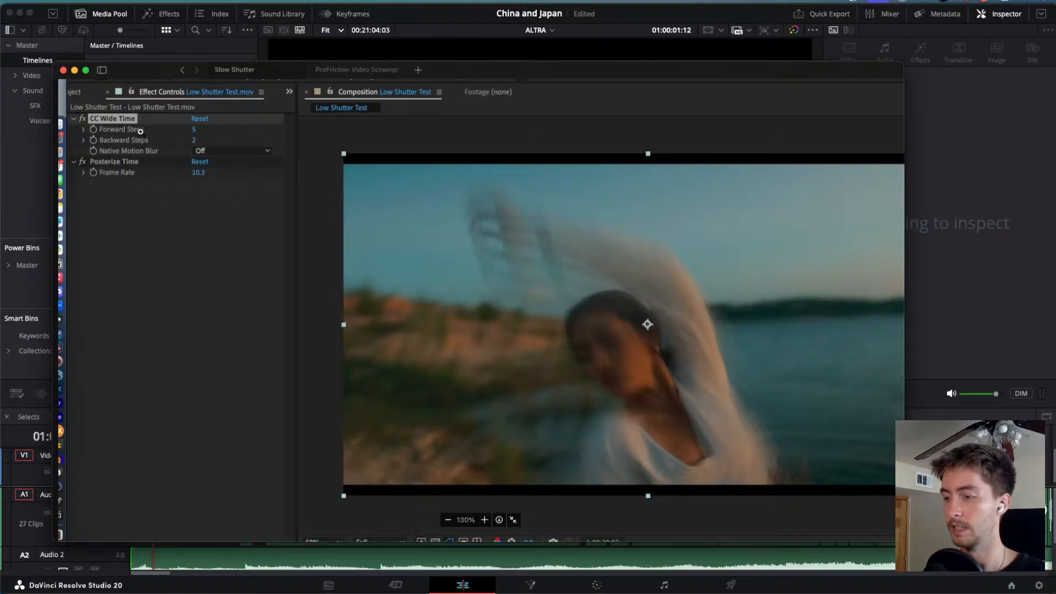
pyautogui.click(586, 78)
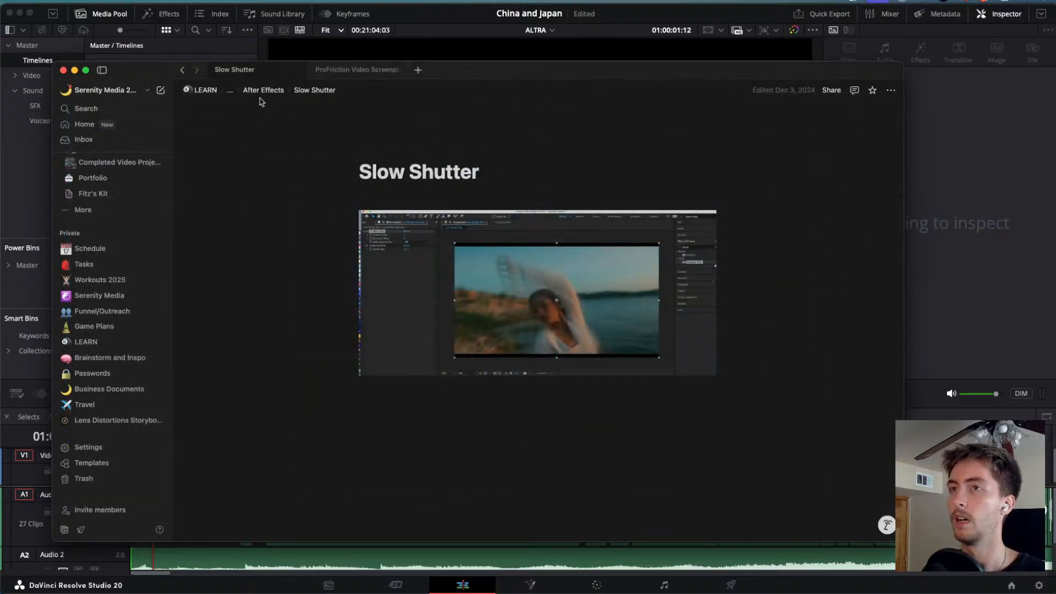
pyautogui.moveTo(529, 71); pyautogui.dragTo(565, 593)
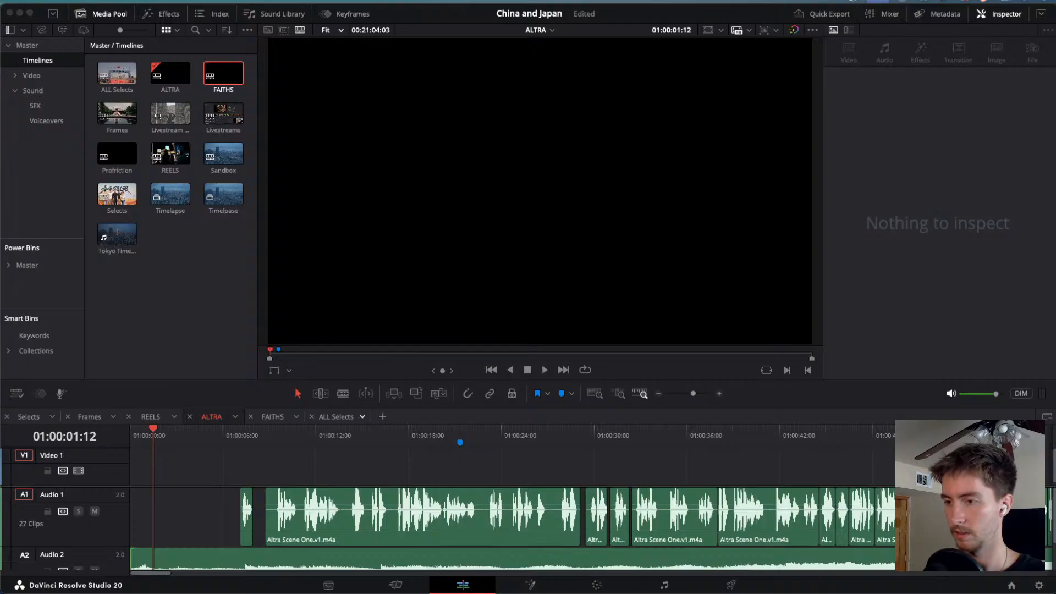
# Open the creator's own Instagram profile in Chrome and watch "the art of DANCE" reel as a slow-shutter reference.
pyautogui.moveTo(638, 175); pyautogui.dragTo(507, 48)
pyautogui.write('instagram')
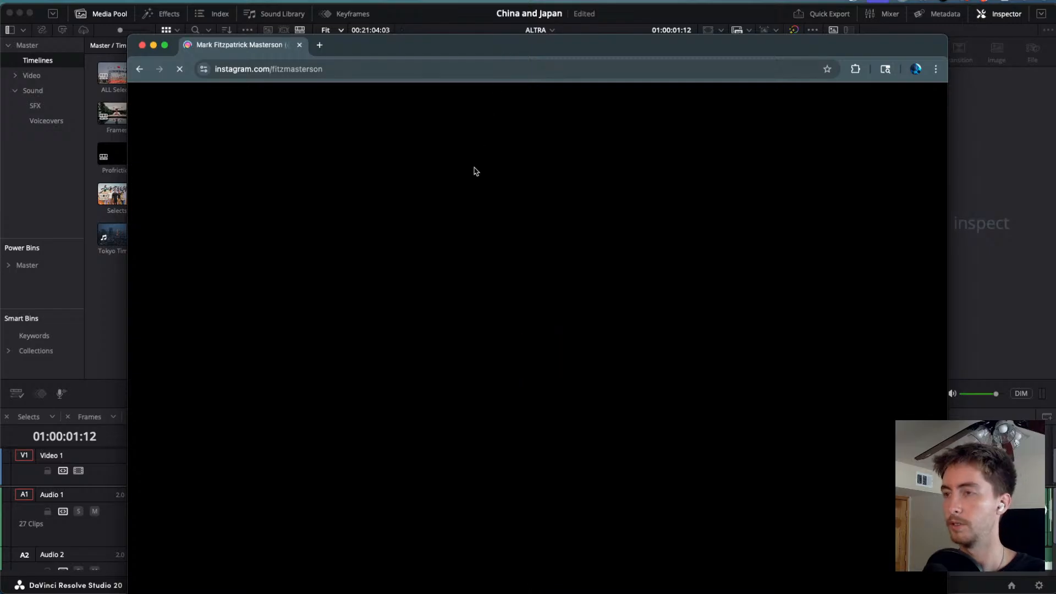
pyautogui.moveTo(550, 44); pyautogui.dragTo(497, 15)
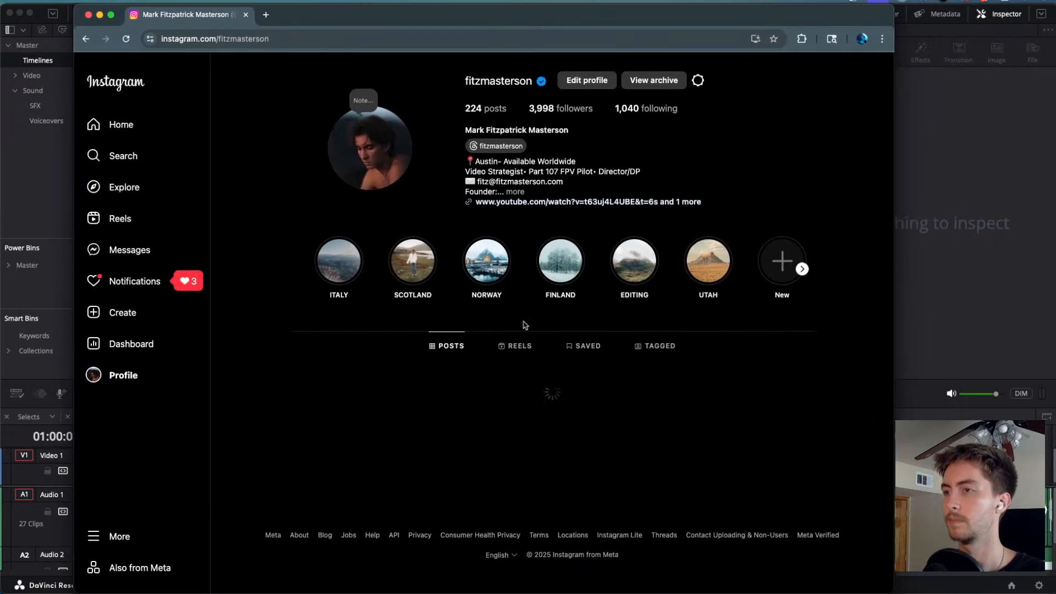
pyautogui.scroll(-8, 530, 357)
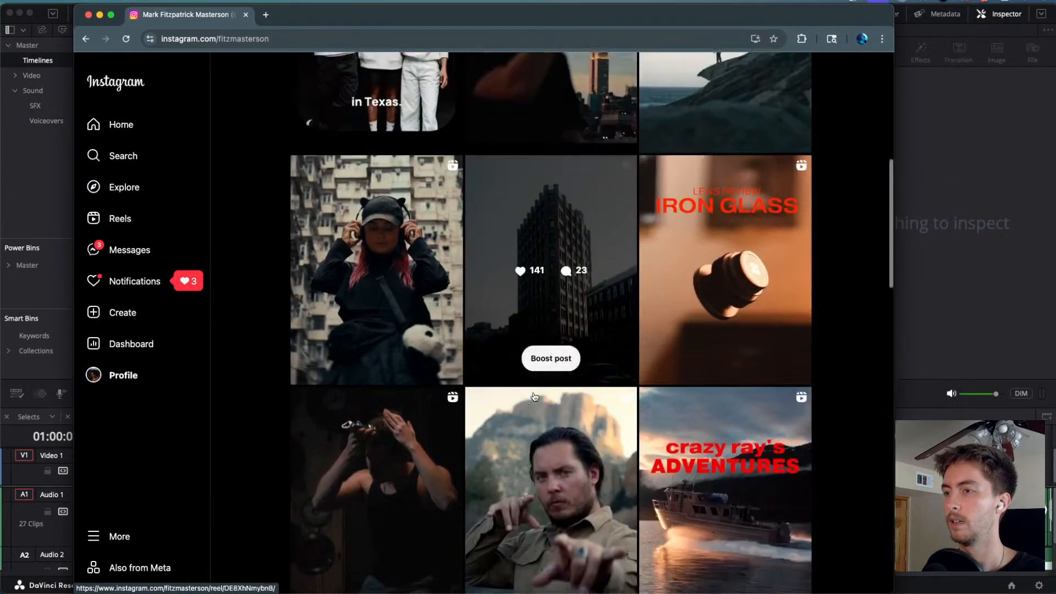
pyautogui.scroll(-10, 605, 363)
pyautogui.scroll(3, 711, 341)
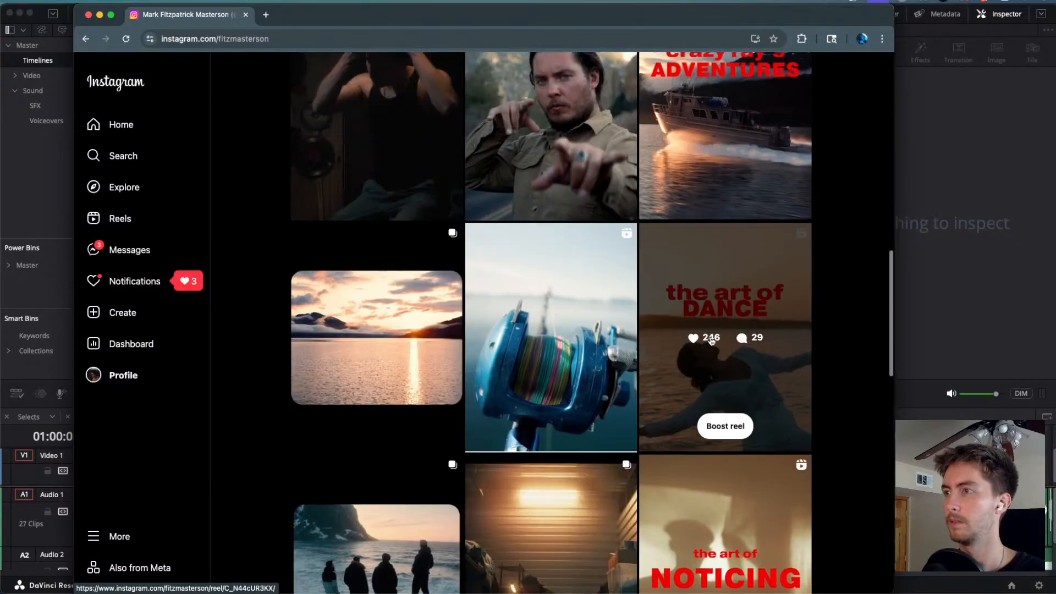
pyautogui.click(711, 341)
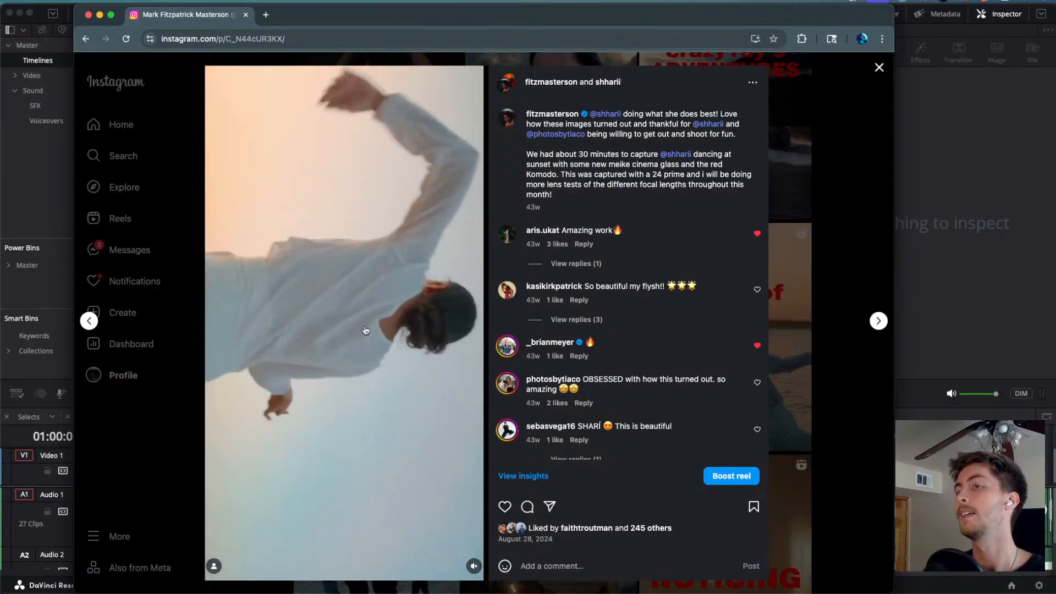
# Close the dance reel and minimize the browser to return to the ALTRA timeline in DaVinci Resolve.
pyautogui.click(878, 68)
pyautogui.scroll(10, 878, 68)
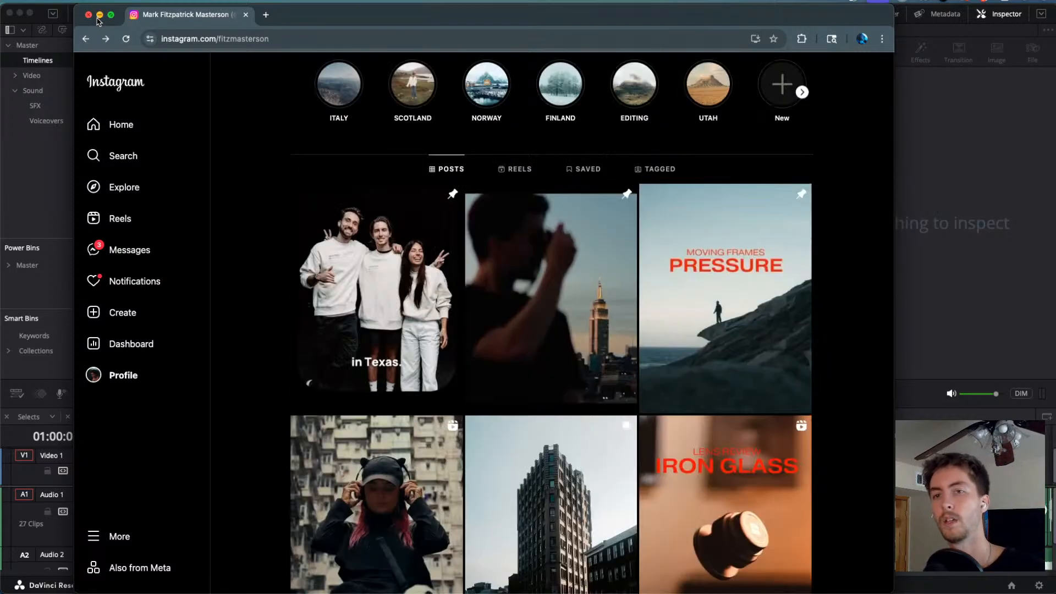
pyautogui.click(99, 15)
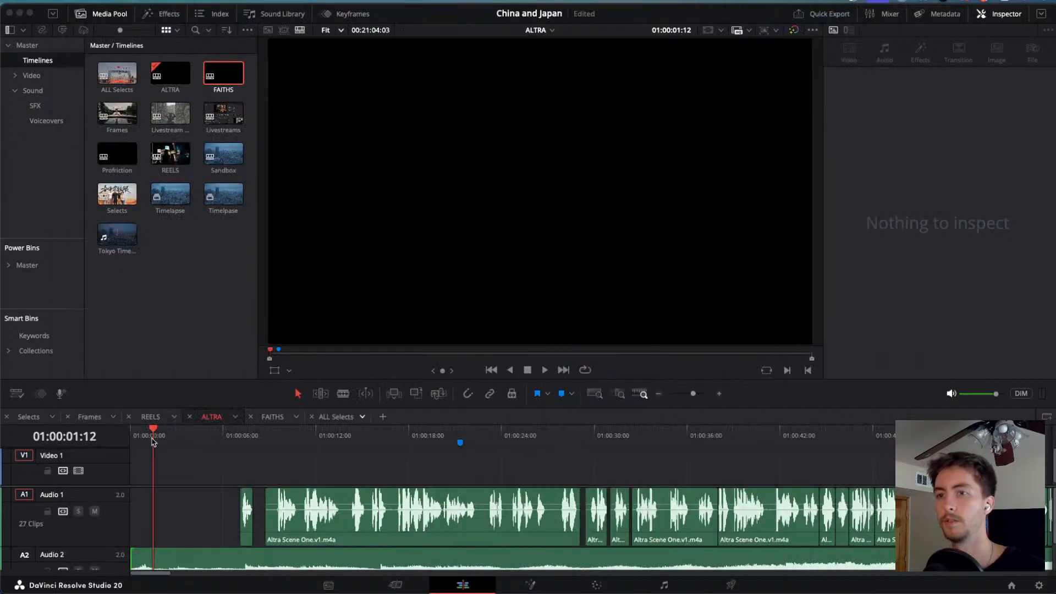
# Replay the first second of the ALTRA music forward and in reverse to find where the opening shot should land.
pyautogui.moveTo(153, 441); pyautogui.dragTo(70, 432)
pyautogui.press('space')
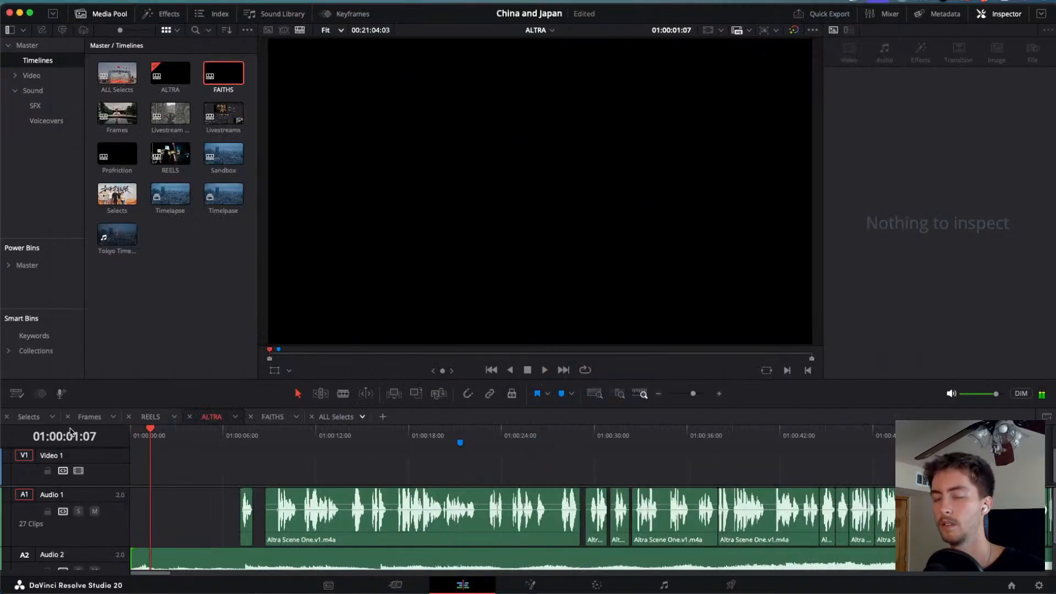
pyautogui.press('j')
pyautogui.press('space')
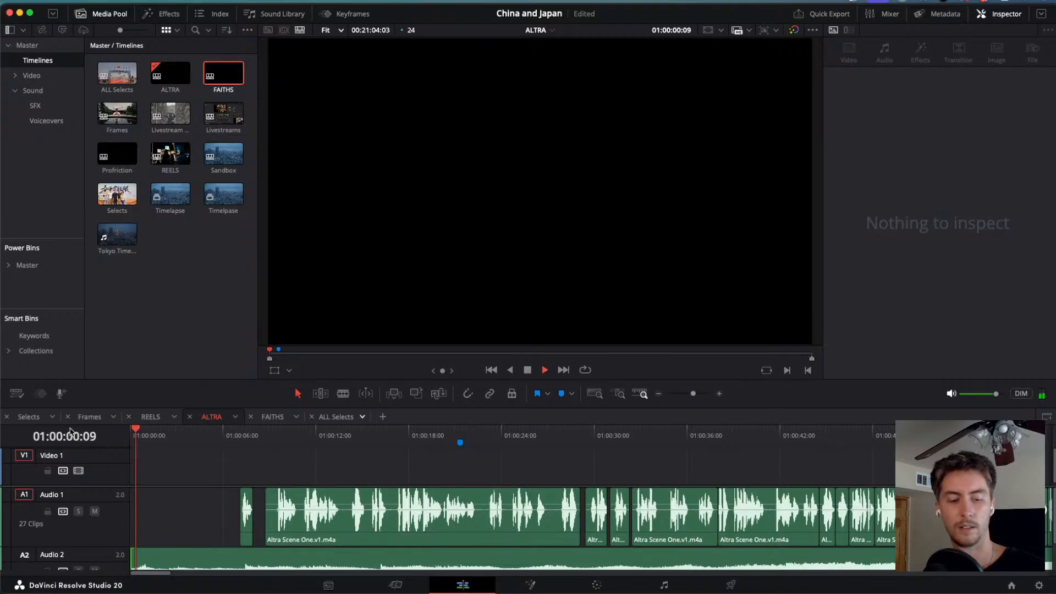
pyautogui.press('j')
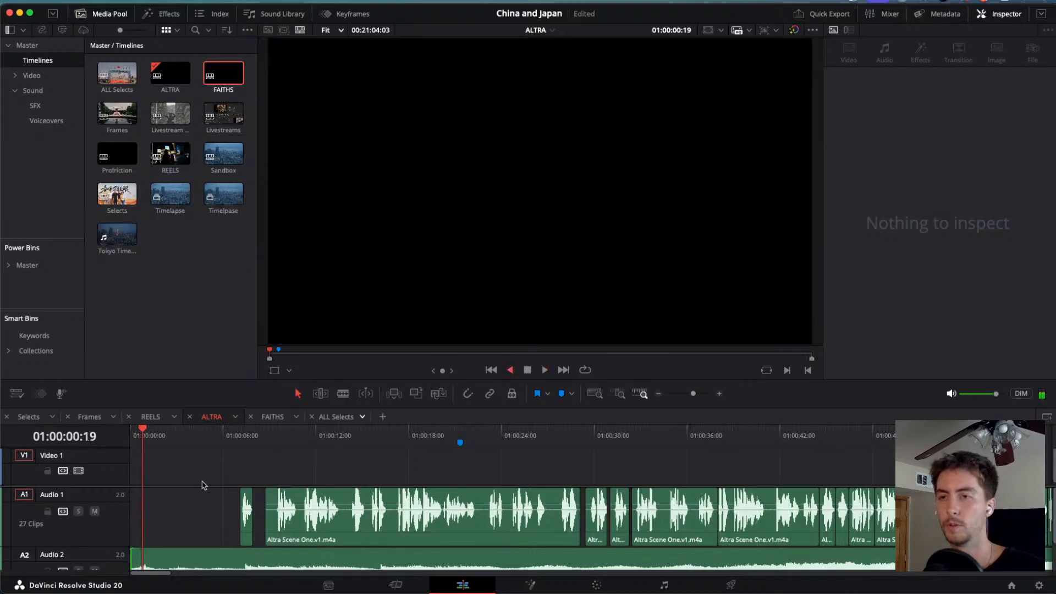
# Copy the blurred train clip C4483.MP4 from the REELS timeline onto ALTRA's Video 1, starting just before the one-second mark.
pyautogui.click(155, 418)
pyautogui.moveTo(458, 431); pyautogui.dragTo(236, 434)
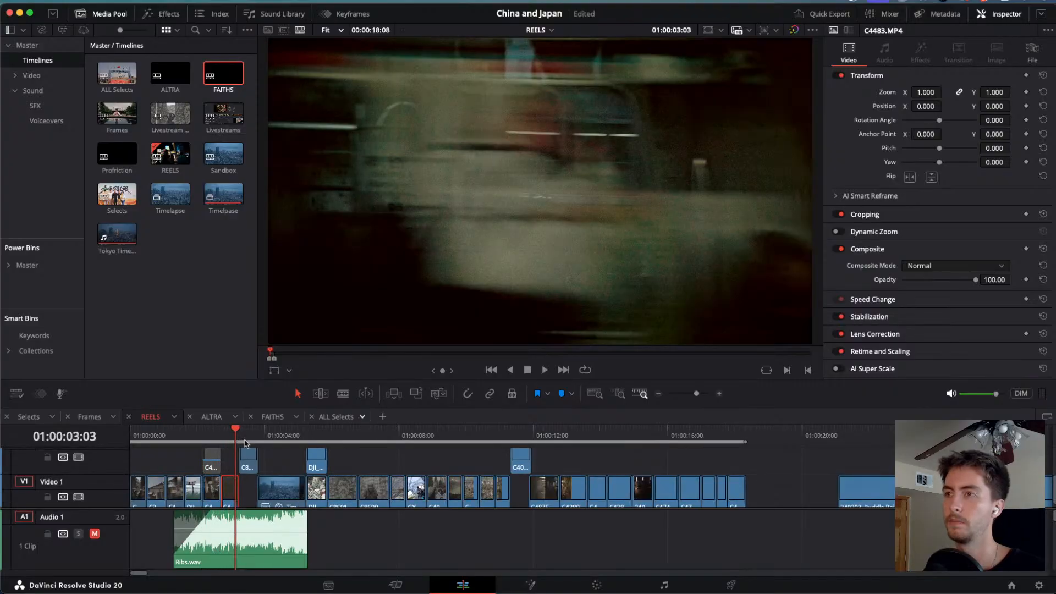
pyautogui.click(212, 417)
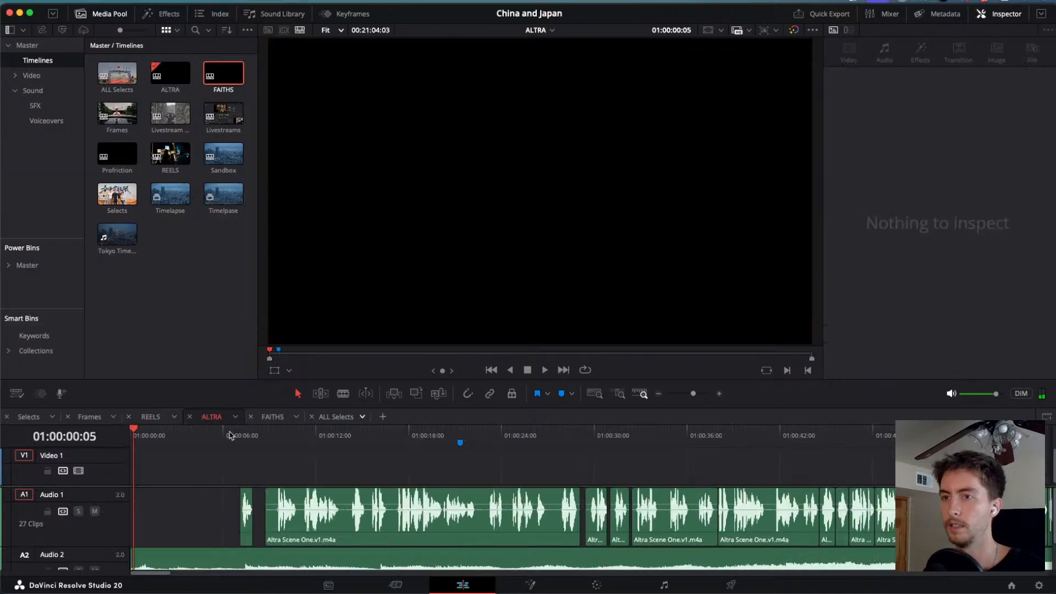
pyautogui.moveTo(134, 433); pyautogui.dragTo(138, 434)
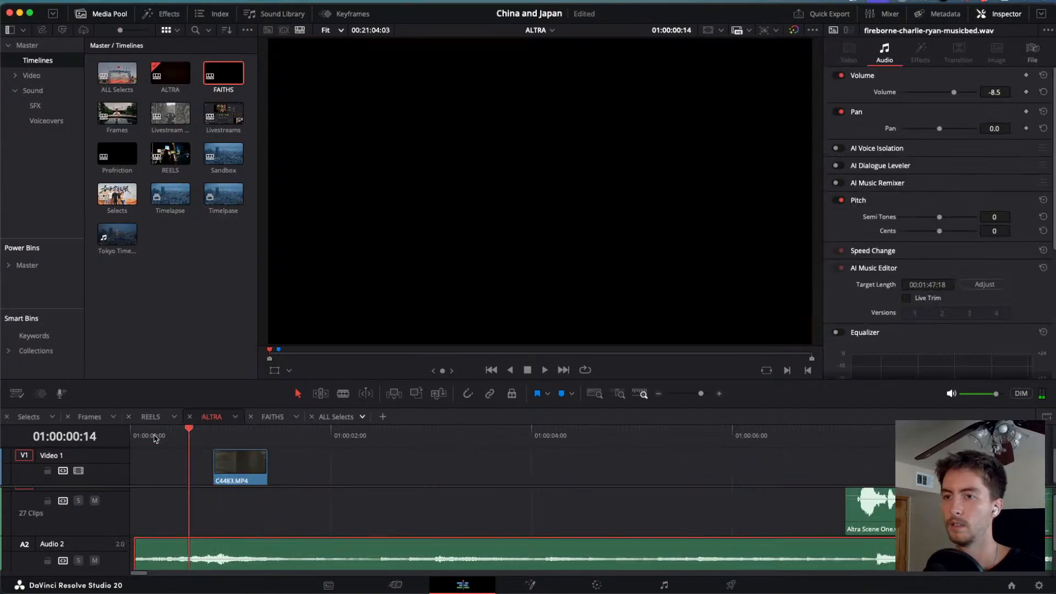
pyautogui.click(142, 438)
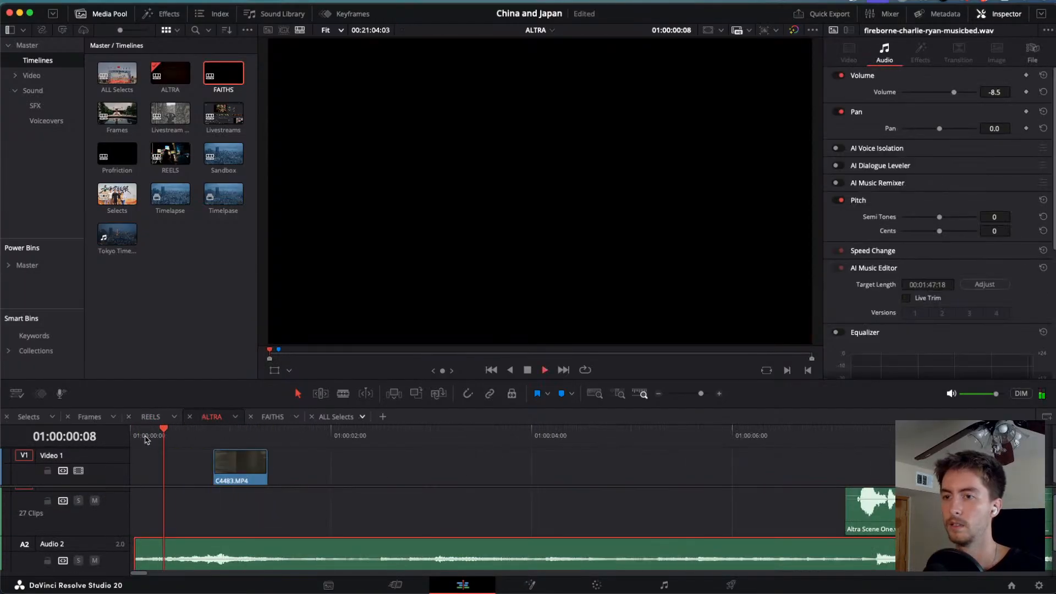
# Disable the Dehancer node 08 in C4483.MP4's color grade and return to the Edit page.
pyautogui.click(243, 468)
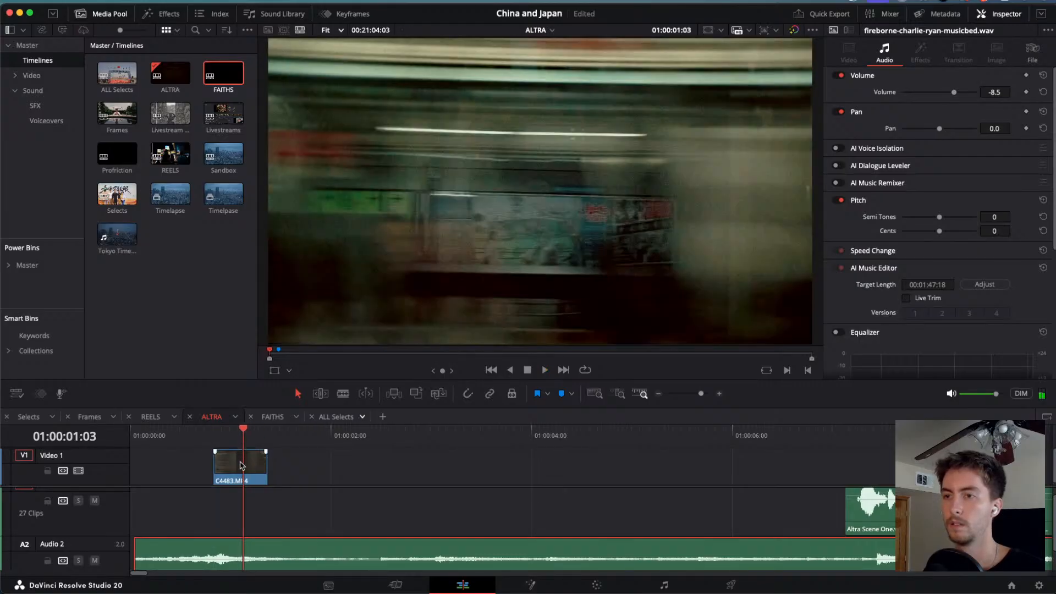
pyautogui.click(596, 583)
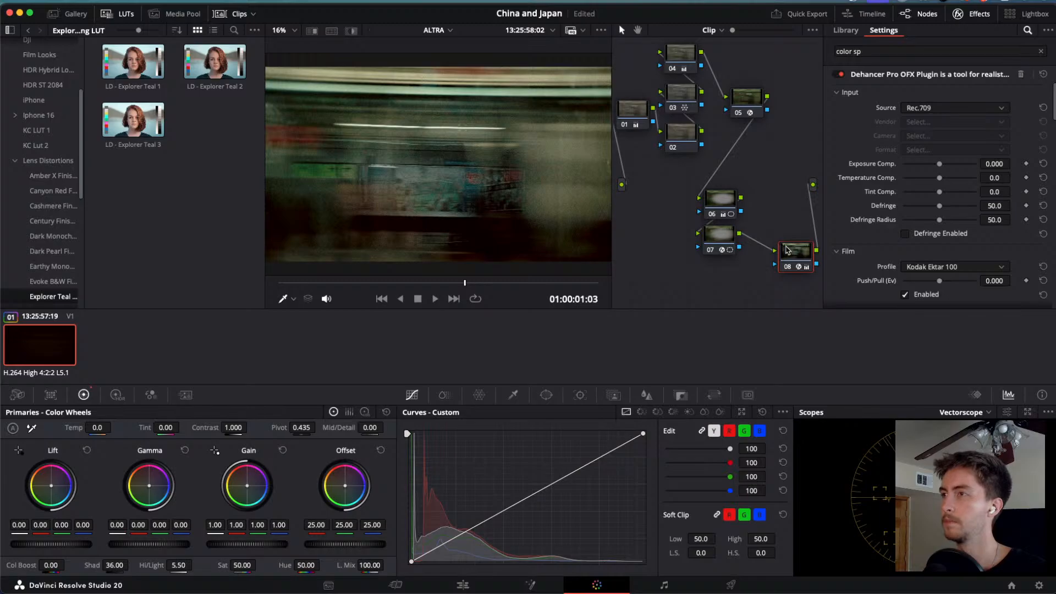
pyautogui.hotkey('ctrl', 'd')
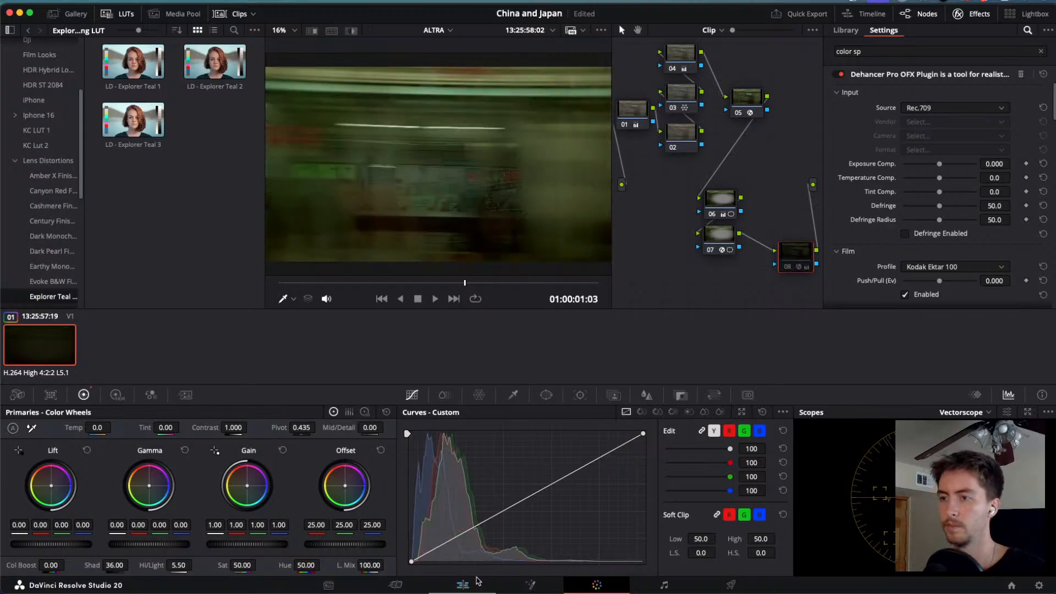
pyautogui.click(476, 580)
# Play the opening with the regraded clip and move C4483.MP4 earlier on Video 1 to start at about 01:00:00:12.
pyautogui.moveTo(242, 447); pyautogui.dragTo(134, 442)
pyautogui.press('space')
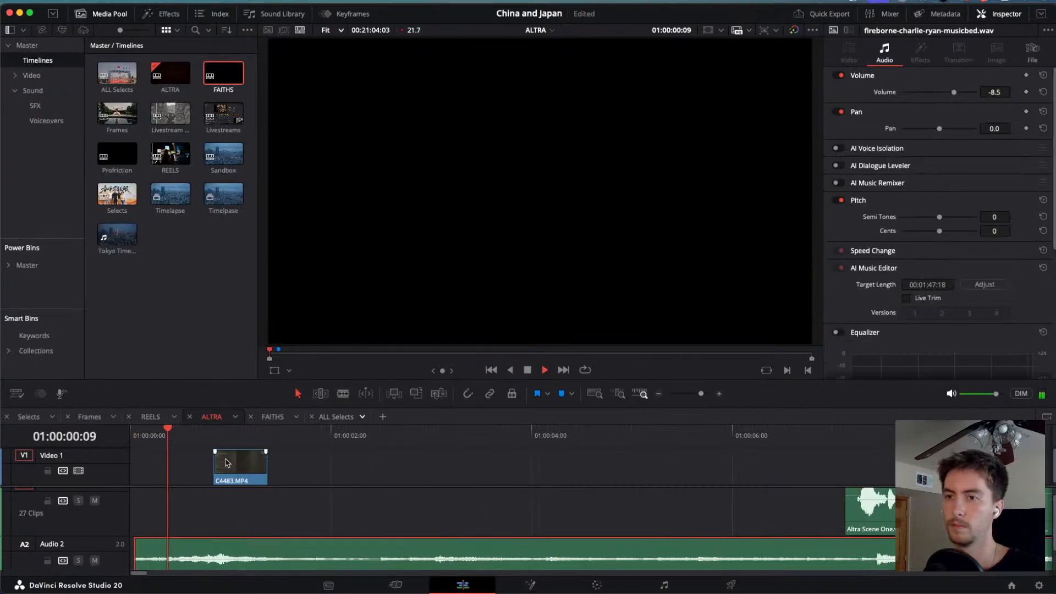
pyautogui.press('j')
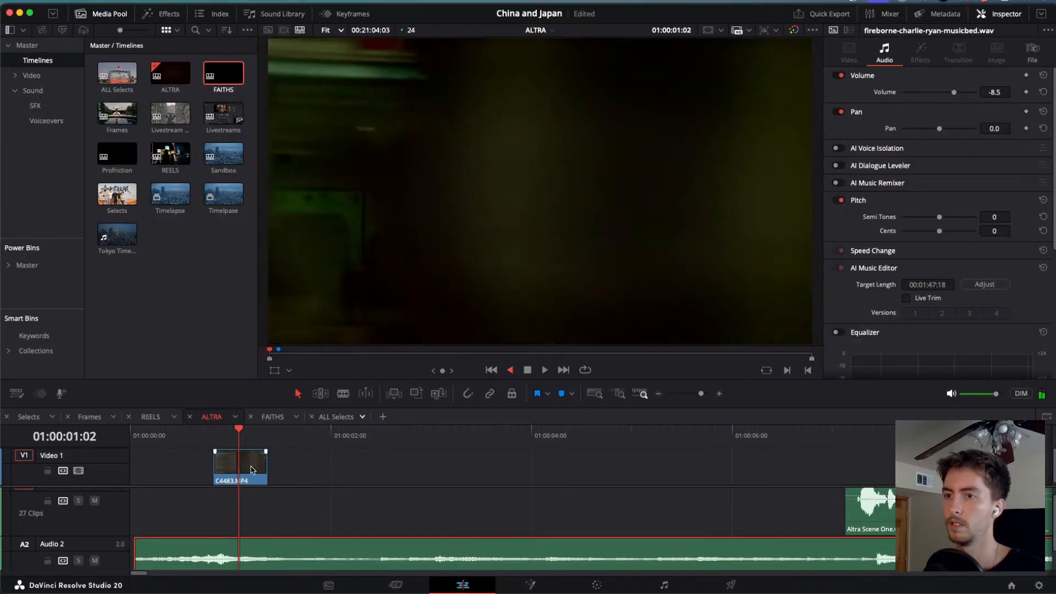
pyautogui.press('k')
pyautogui.moveTo(249, 468); pyautogui.dragTo(215, 469)
# Replay the opening second repeatedly, forward and in reverse, to check C4483.MP4's timing against the music's first swell.
pyautogui.press('space')
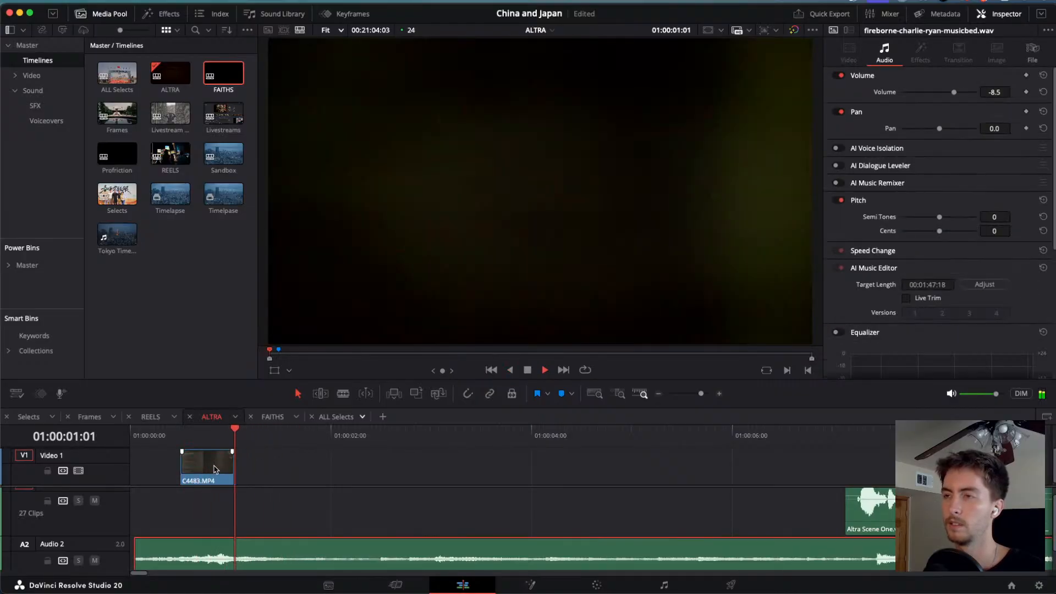
pyautogui.press('j')
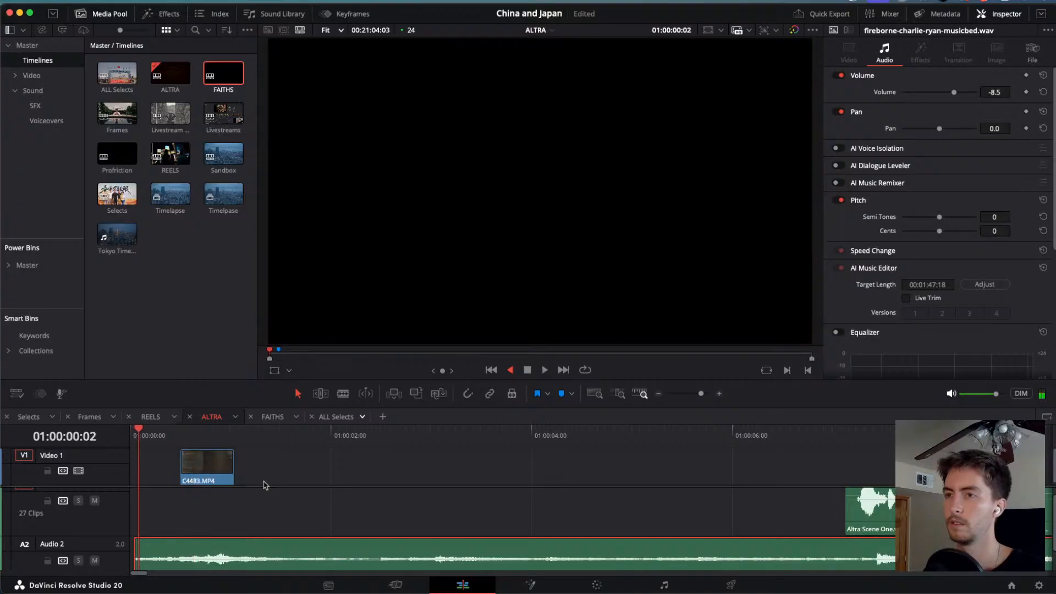
pyautogui.press('space')
pyautogui.press('space')
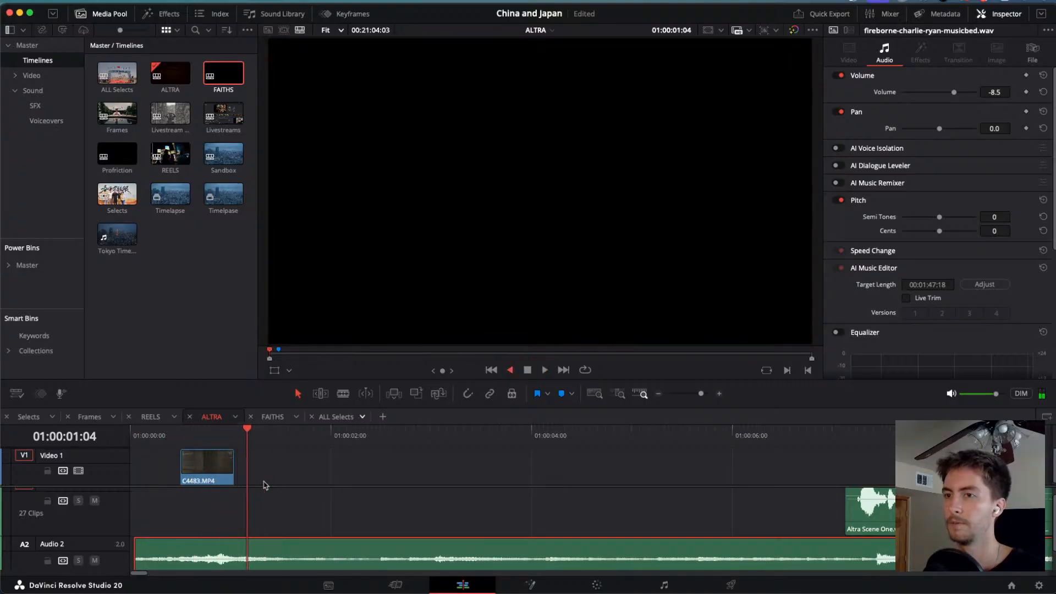
pyautogui.press('j')
pyautogui.press('space')
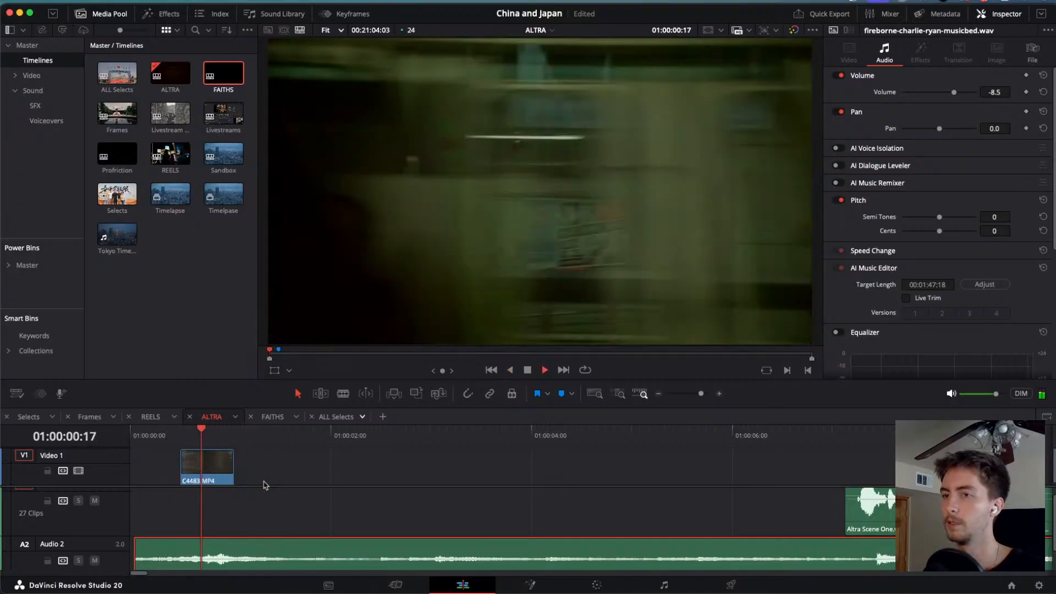
pyautogui.press('space')
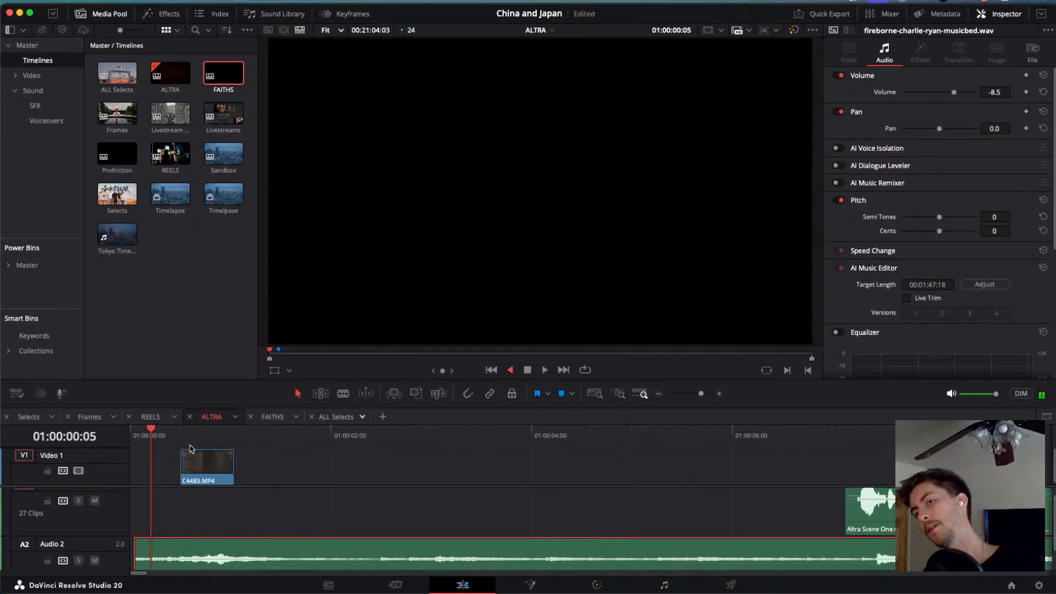
pyautogui.press('space')
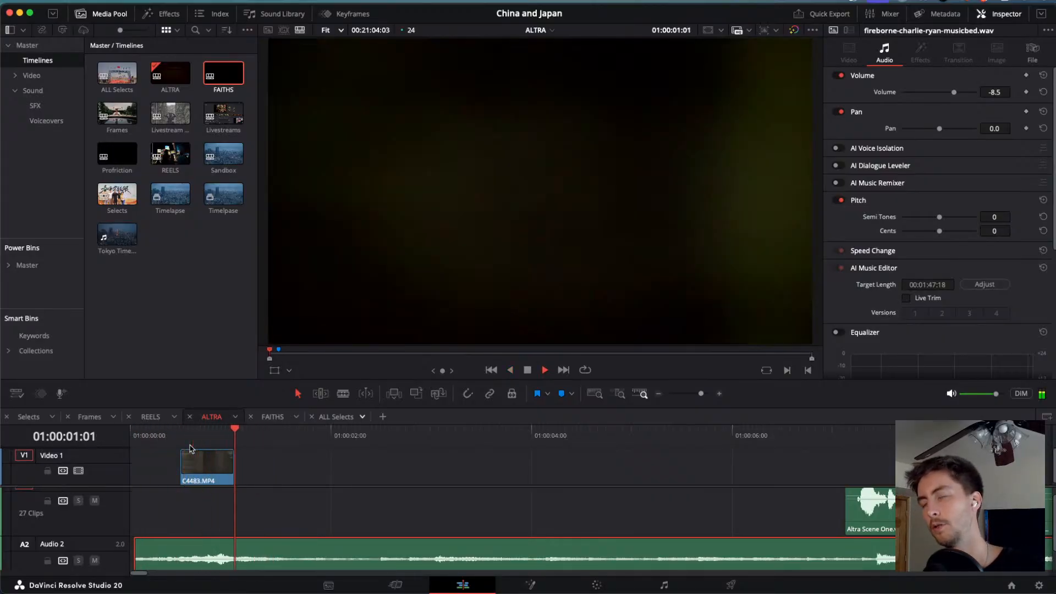
pyautogui.press('space')
pyautogui.moveTo(267, 435); pyautogui.dragTo(0, 436)
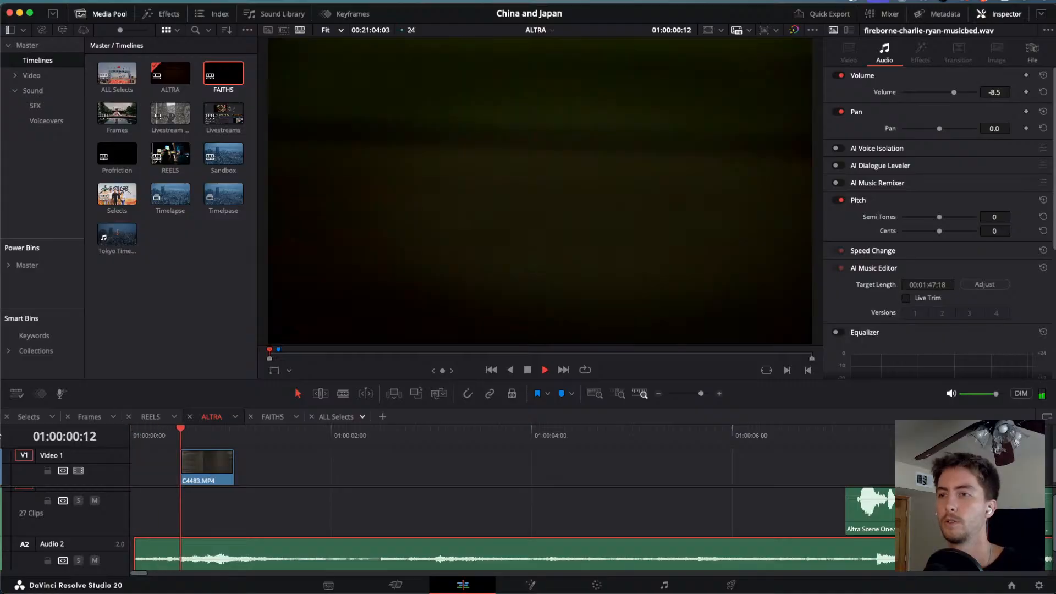
pyautogui.press('j')
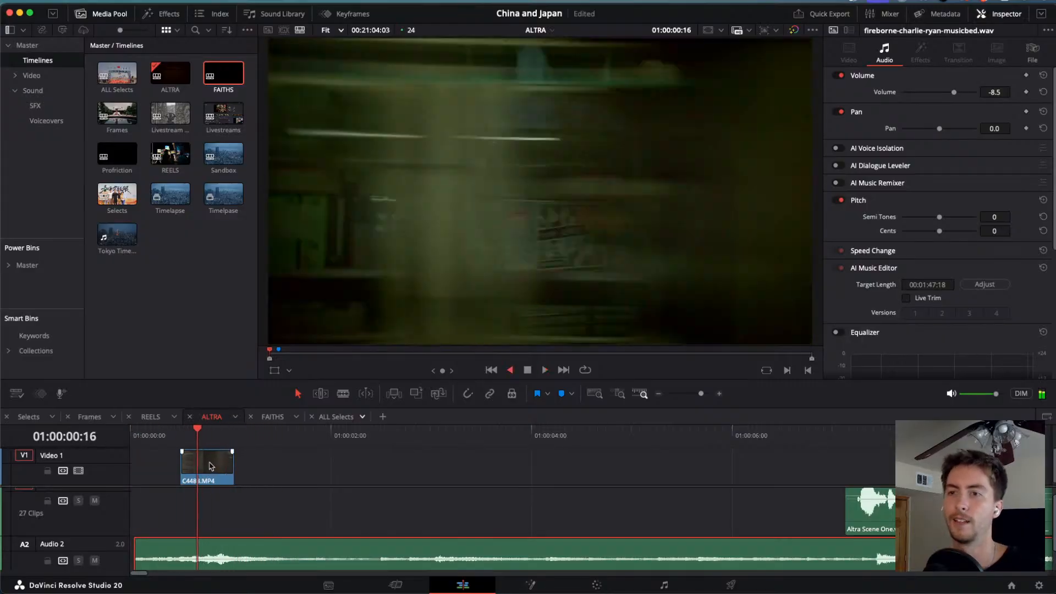
pyautogui.press('l')
pyautogui.press('j')
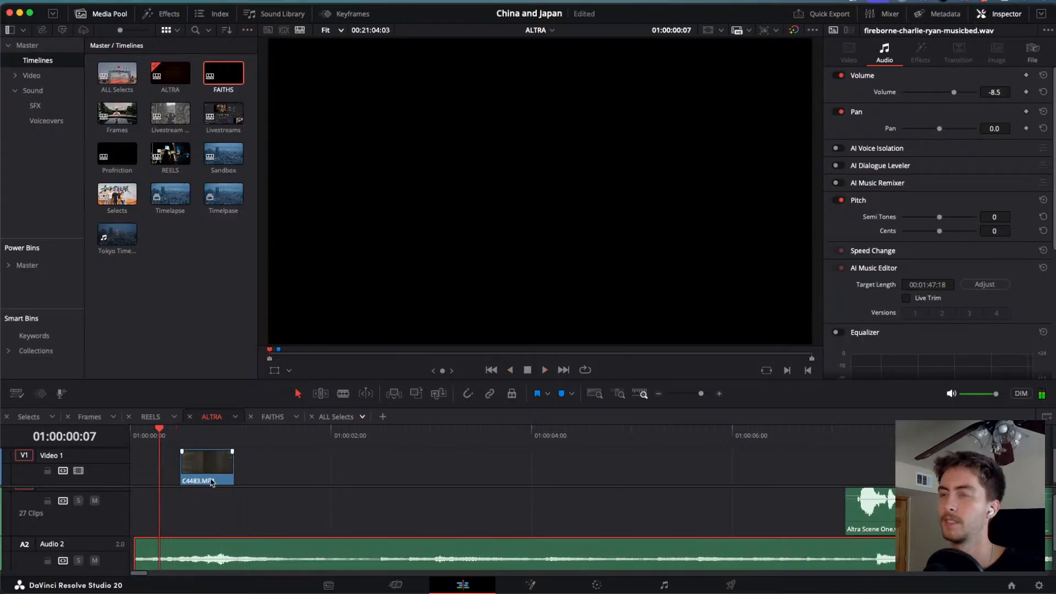
pyautogui.press('l')
pyautogui.press('j')
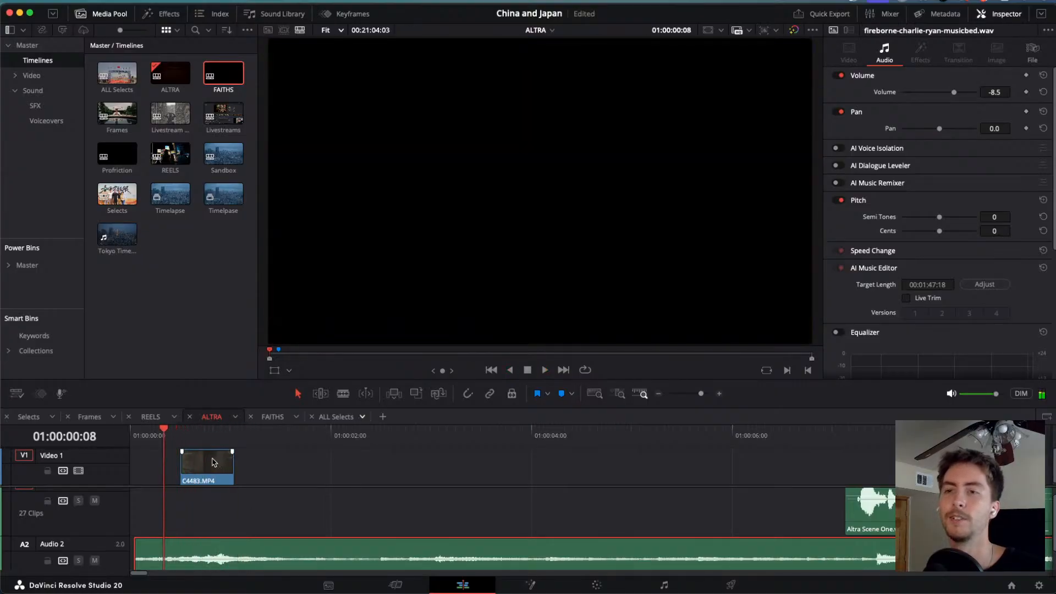
# Play the ALTRA opening forward and in reverse across C4483.MP4 to judge the cut against the music.
pyautogui.press('l')
pyautogui.press('j')
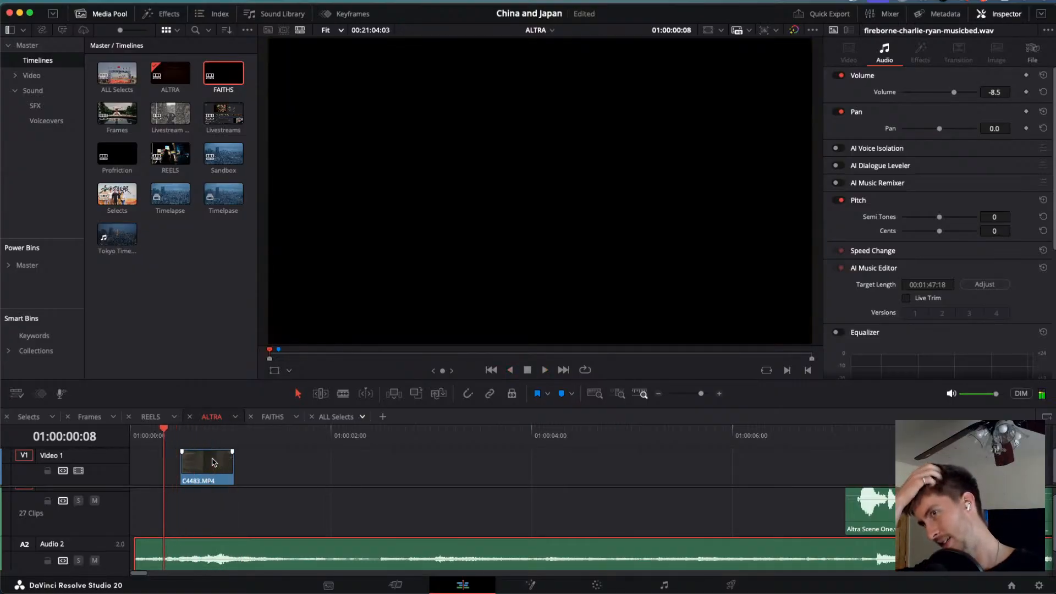
pyautogui.press('l')
pyautogui.press('j')
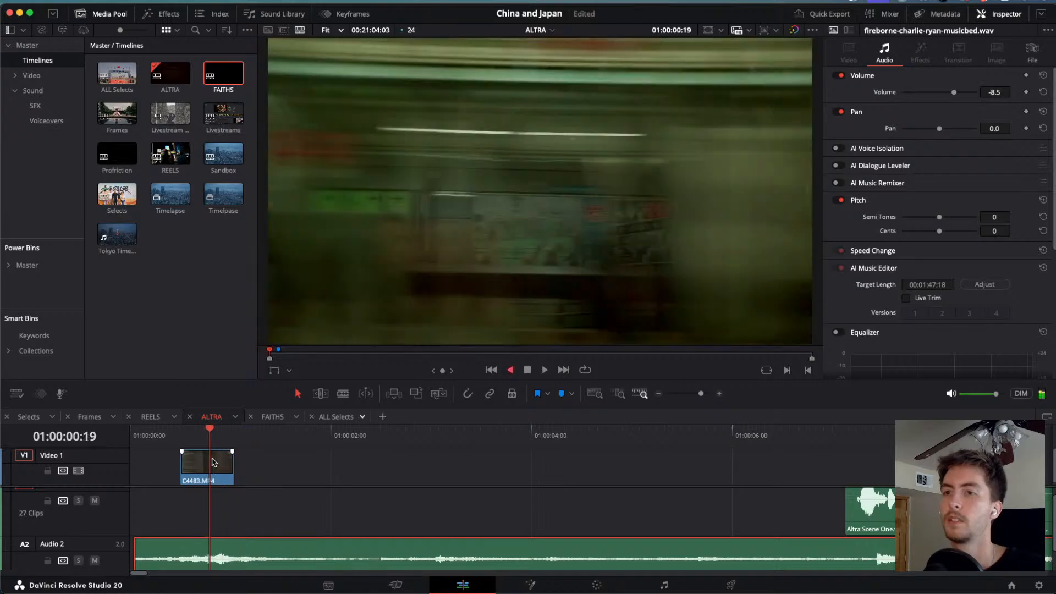
pyautogui.press('l')
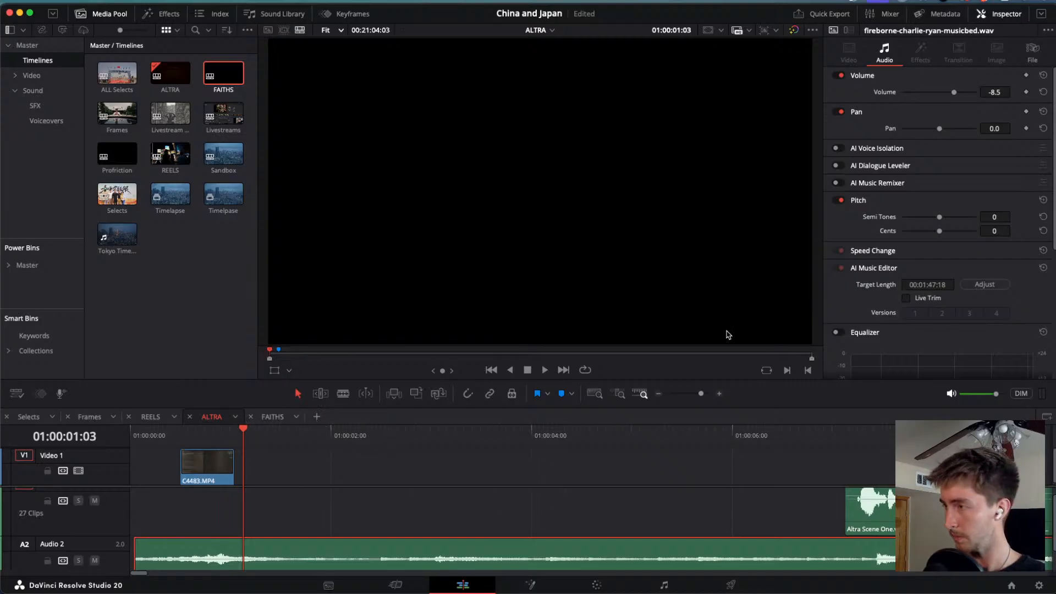
pyautogui.click(1046, 418)
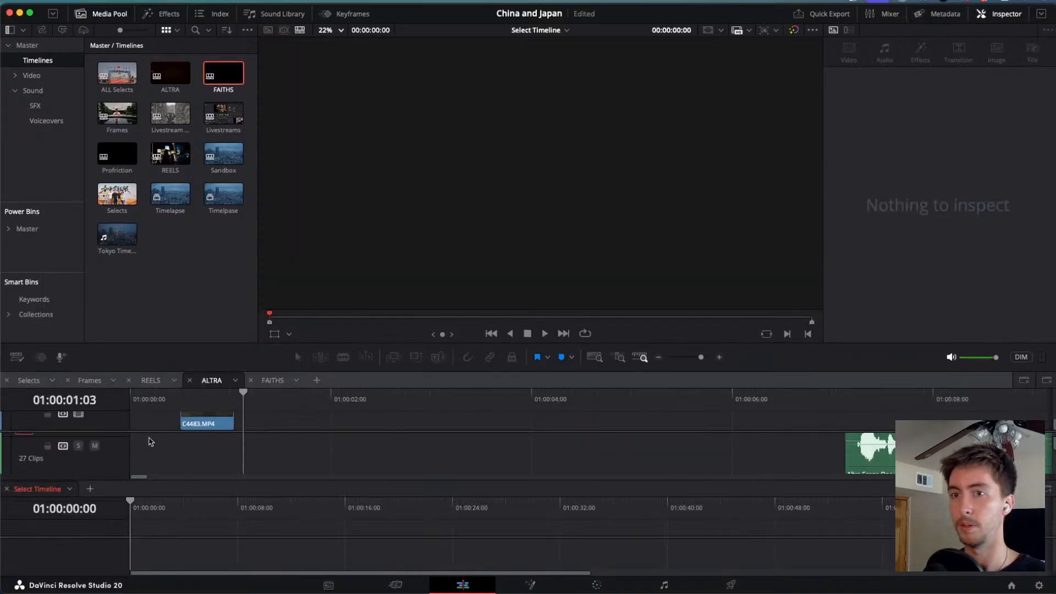
pyautogui.click(17, 357)
pyautogui.click(16, 358)
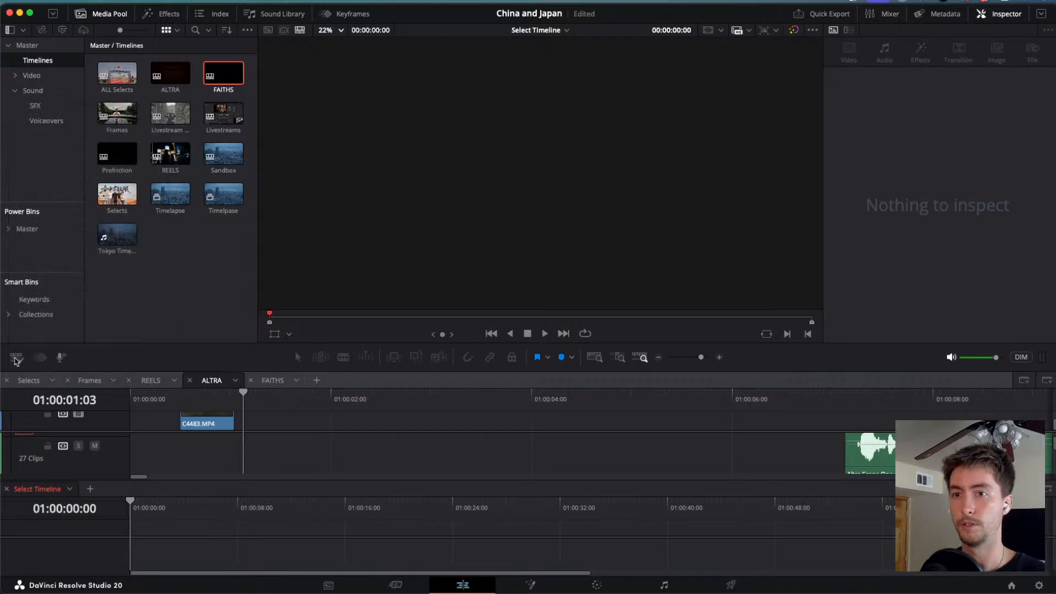
pyautogui.click(16, 358)
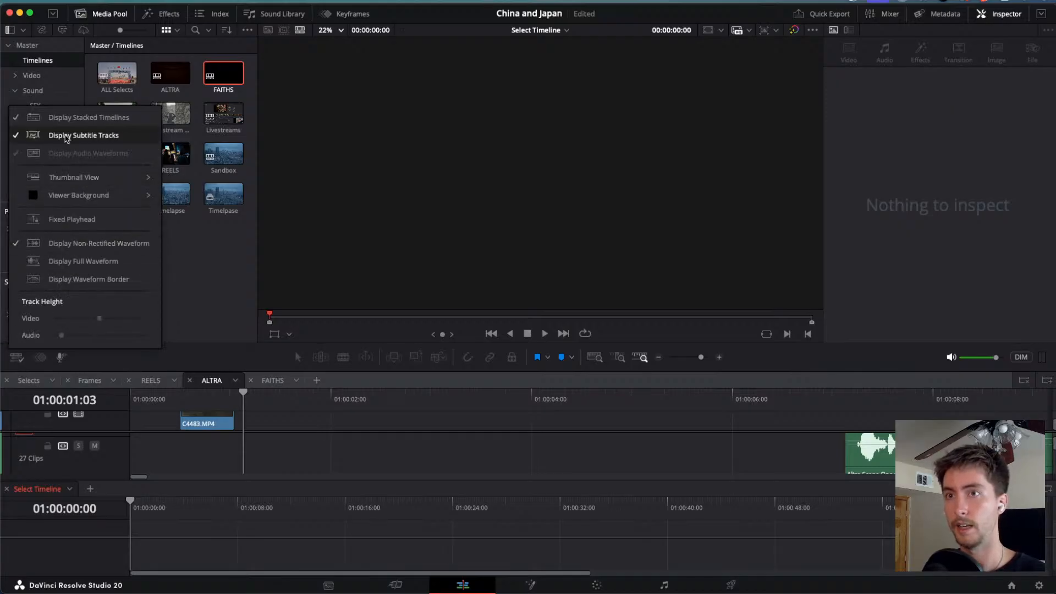
pyautogui.click(61, 117)
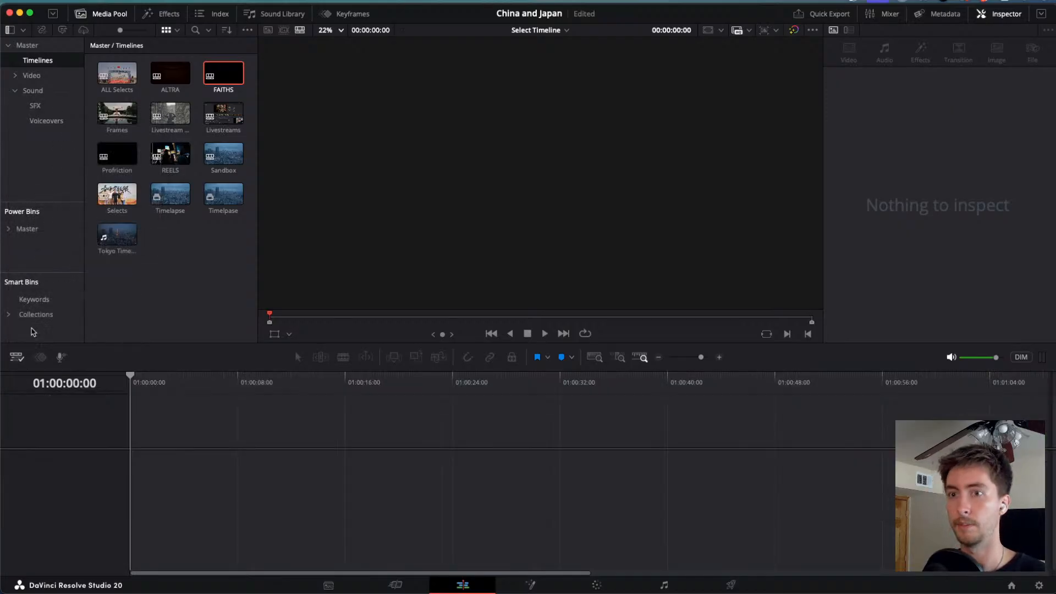
pyautogui.click(17, 357)
pyautogui.click(33, 117)
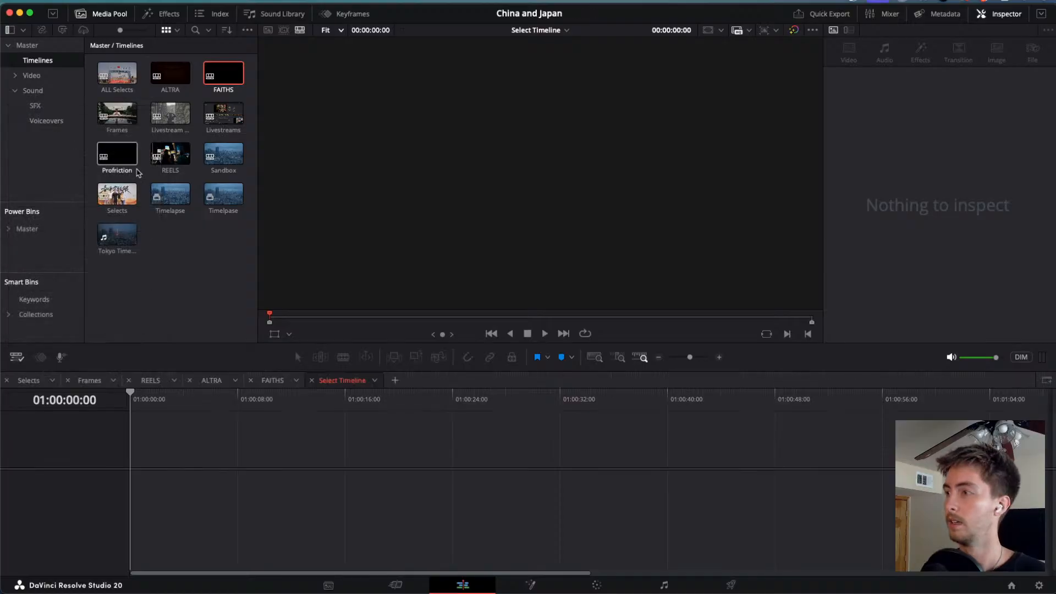
# Compare the FAITHS and ALTRA timelines, and play the first two seconds of FAITHS.
pyautogui.click(272, 380)
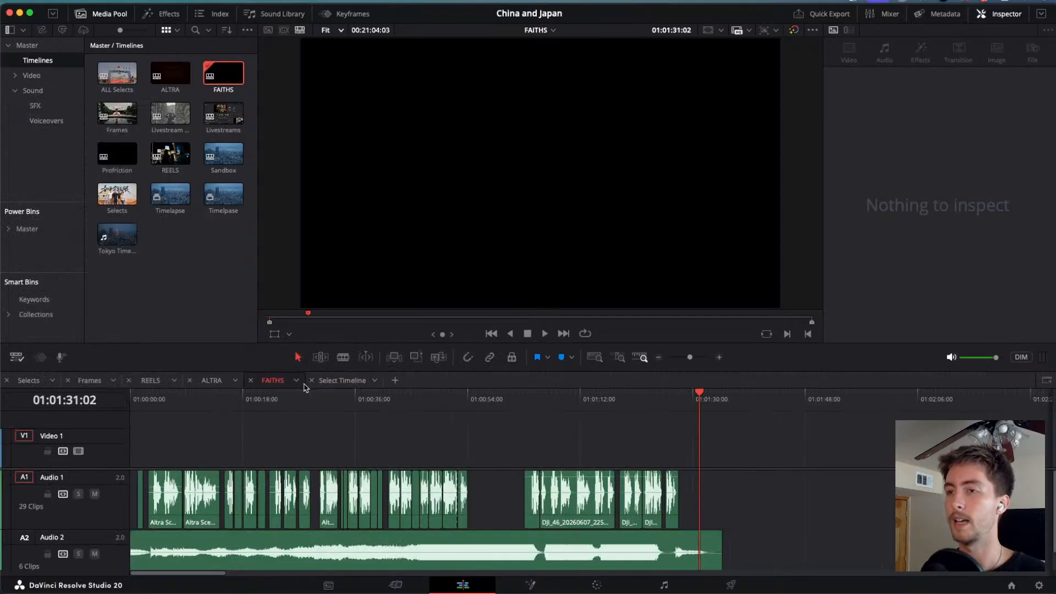
pyautogui.click(216, 381)
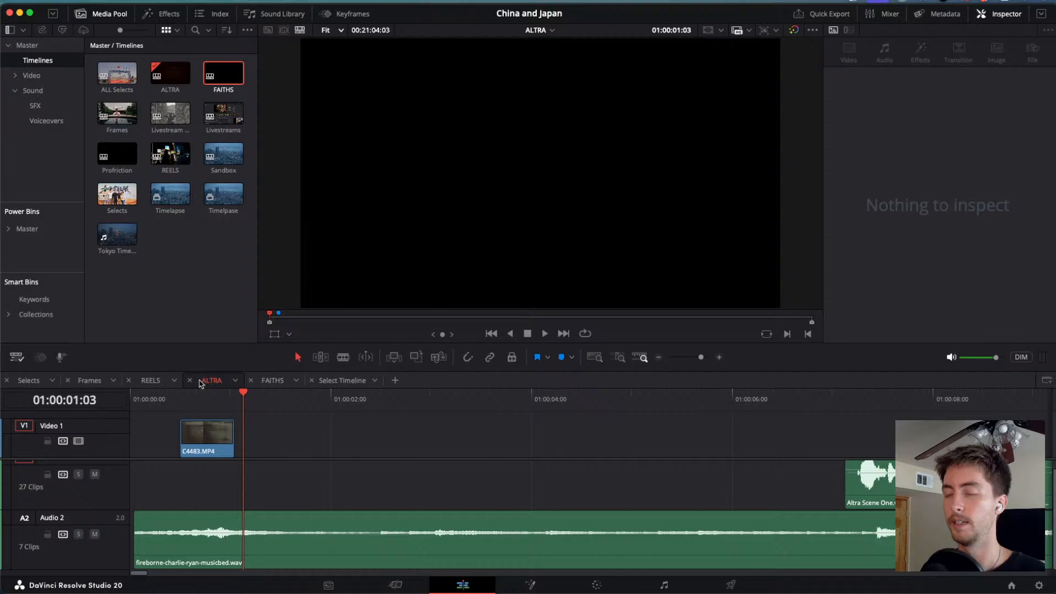
pyautogui.click(277, 384)
pyautogui.scroll(-6, 303, 494)
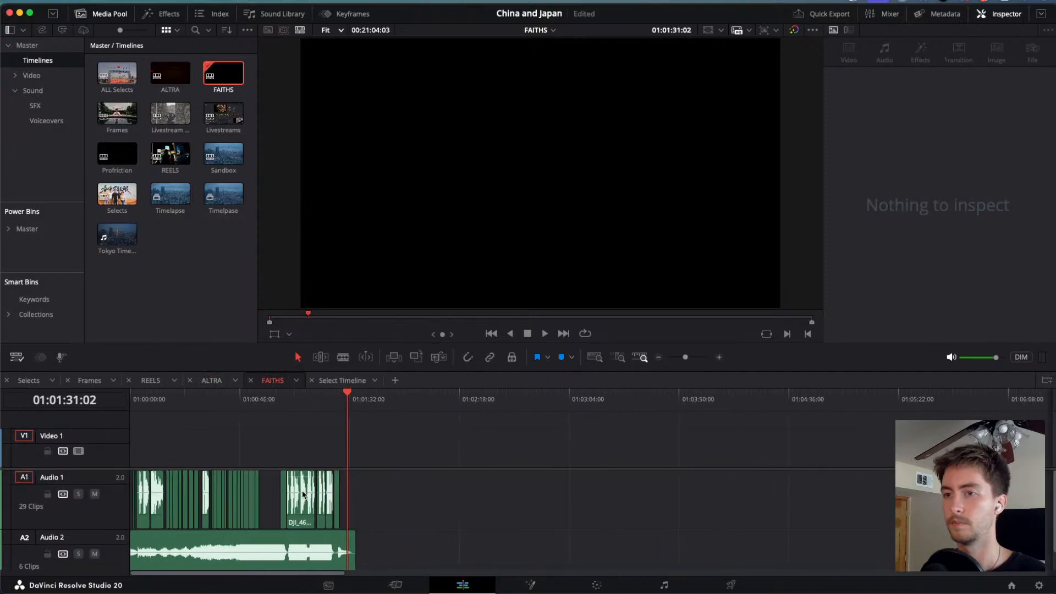
pyautogui.moveTo(216, 403); pyautogui.dragTo(130, 403)
pyautogui.press('space')
pyautogui.scroll(8, 187, 501)
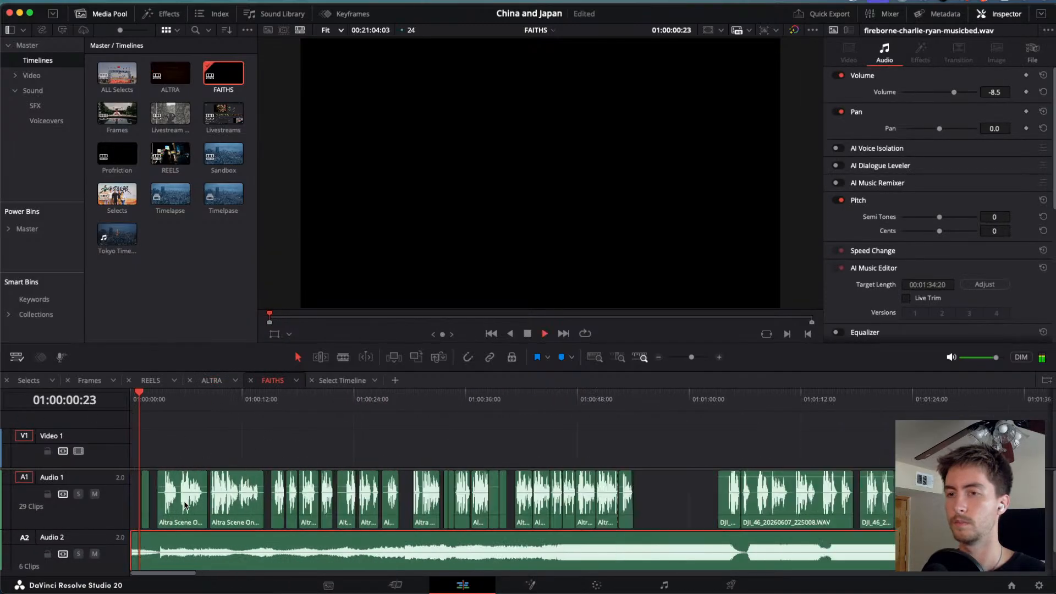
pyautogui.scroll(3, 185, 505)
pyautogui.press('space')
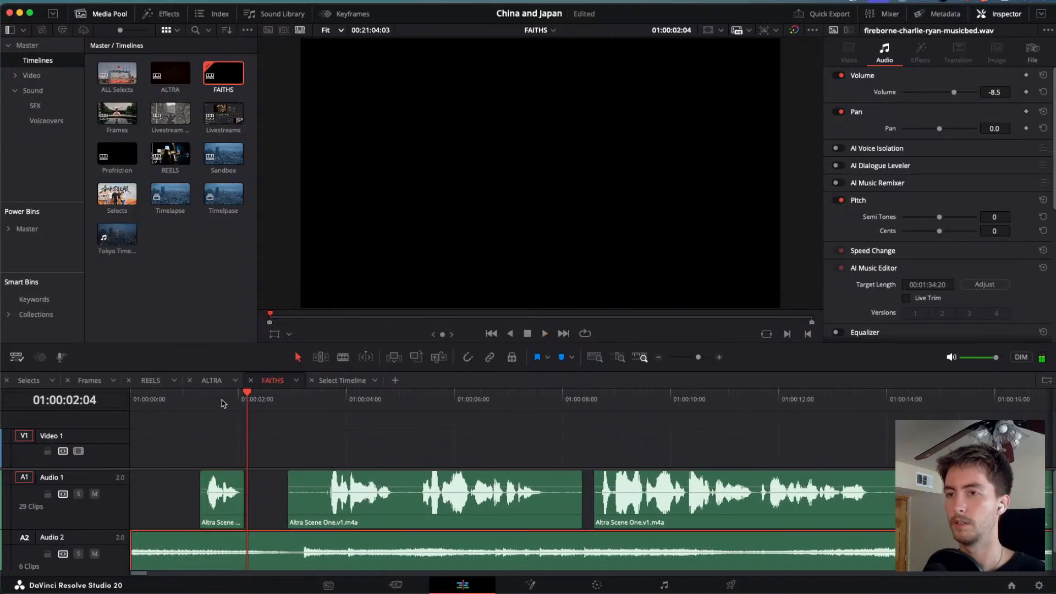
# Check C4483.MP4 on ALTRA, and replay the FAITHS opening to examine its voiceover and music layout.
pyautogui.click(212, 380)
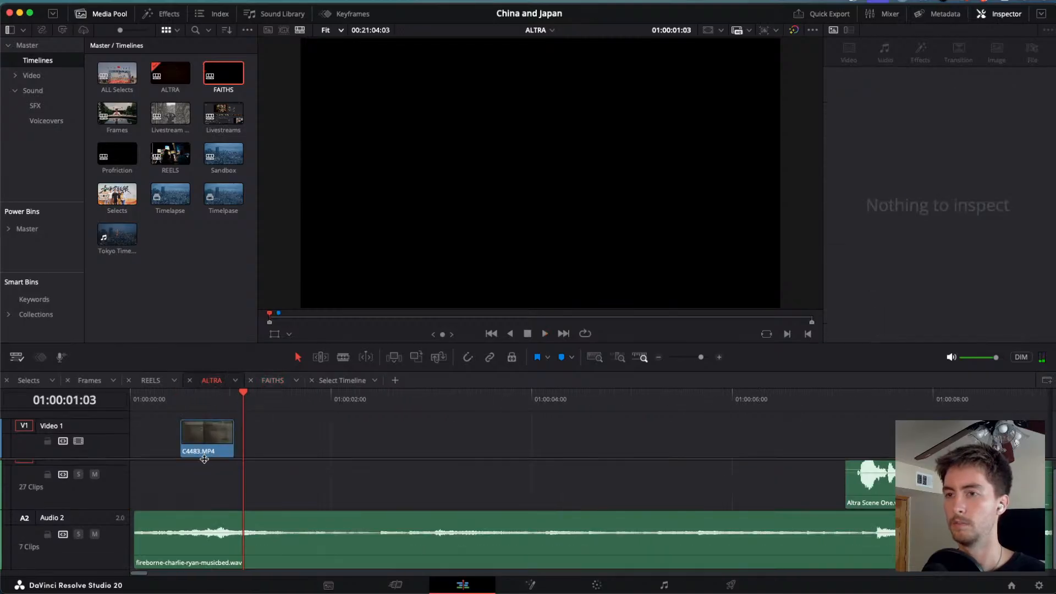
pyautogui.click(213, 450)
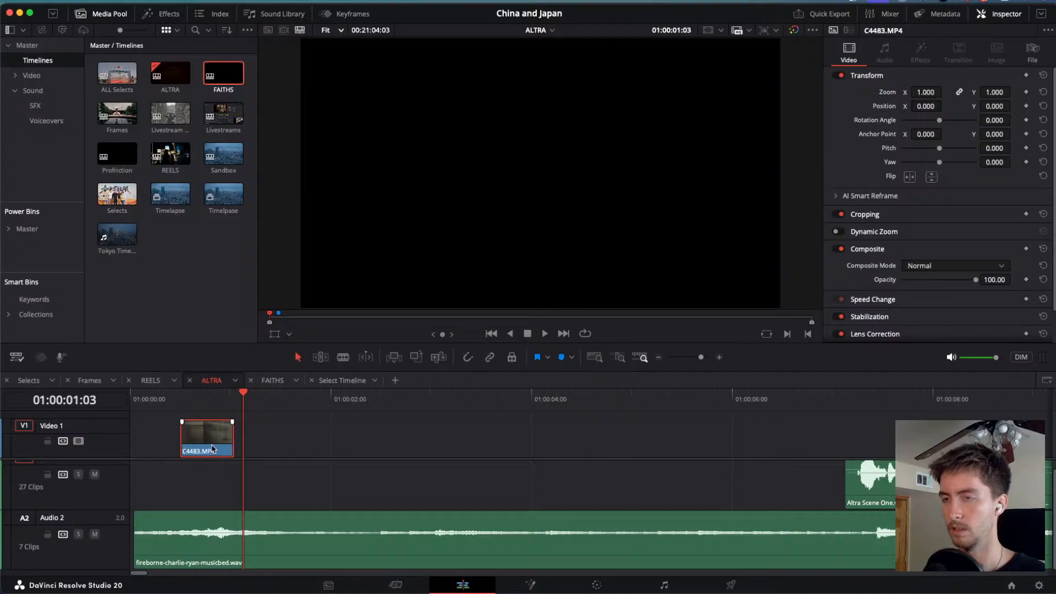
pyautogui.click(274, 381)
pyautogui.scroll(-8, 303, 484)
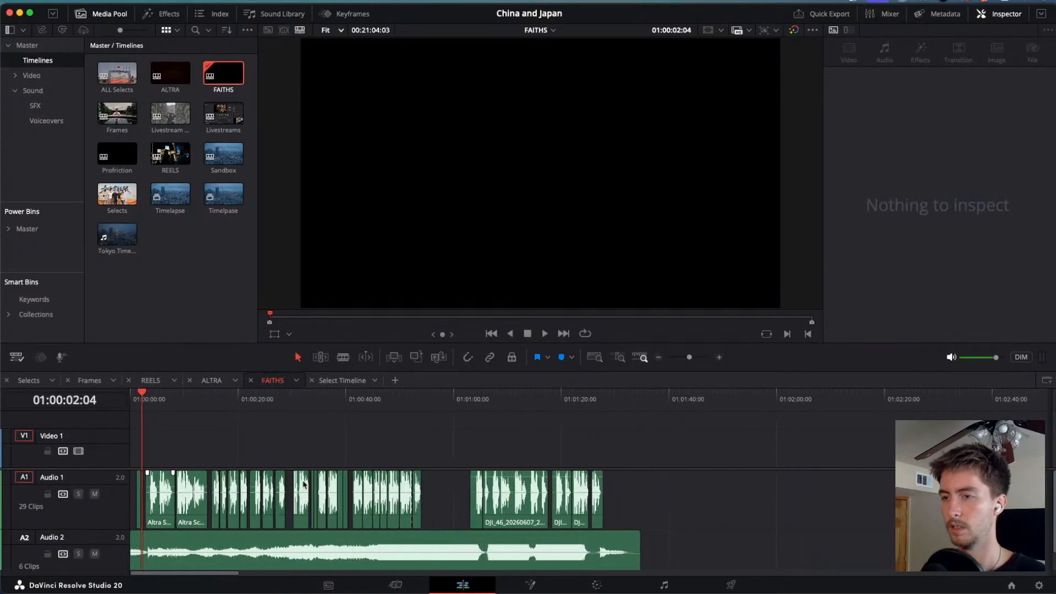
pyautogui.scroll(4, 303, 484)
pyautogui.press('space')
pyautogui.moveTo(150, 401); pyautogui.dragTo(71, 407)
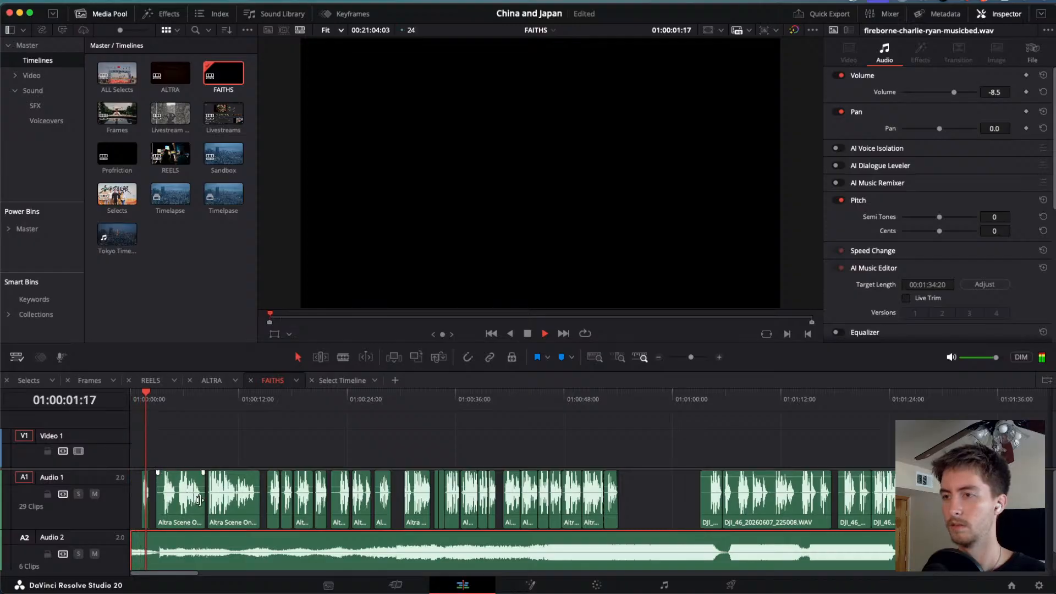
pyautogui.press('space')
pyautogui.scroll(-5, 310, 547)
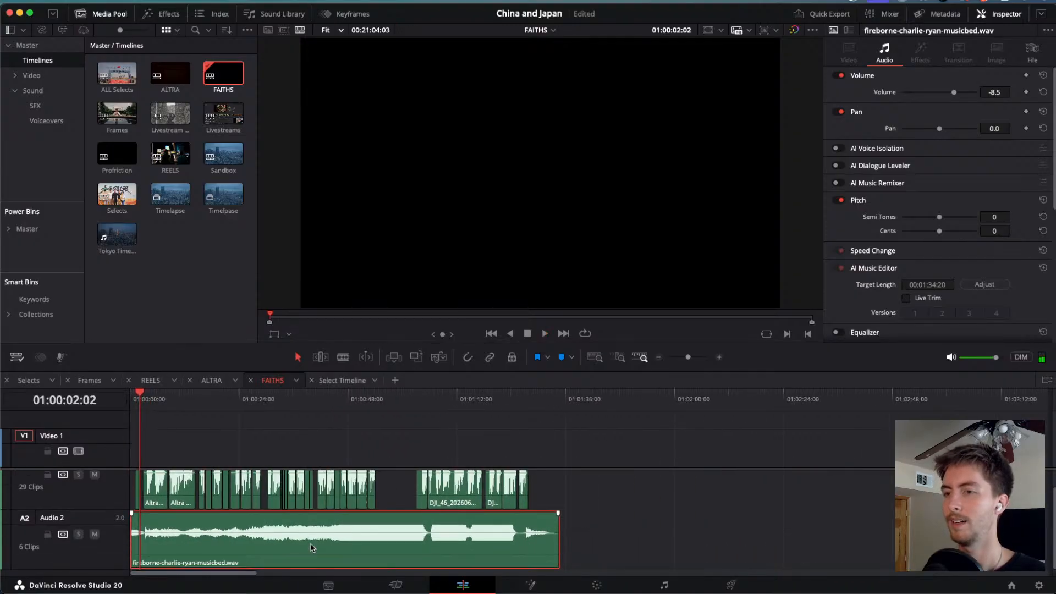
pyautogui.scroll(2, 584, 506)
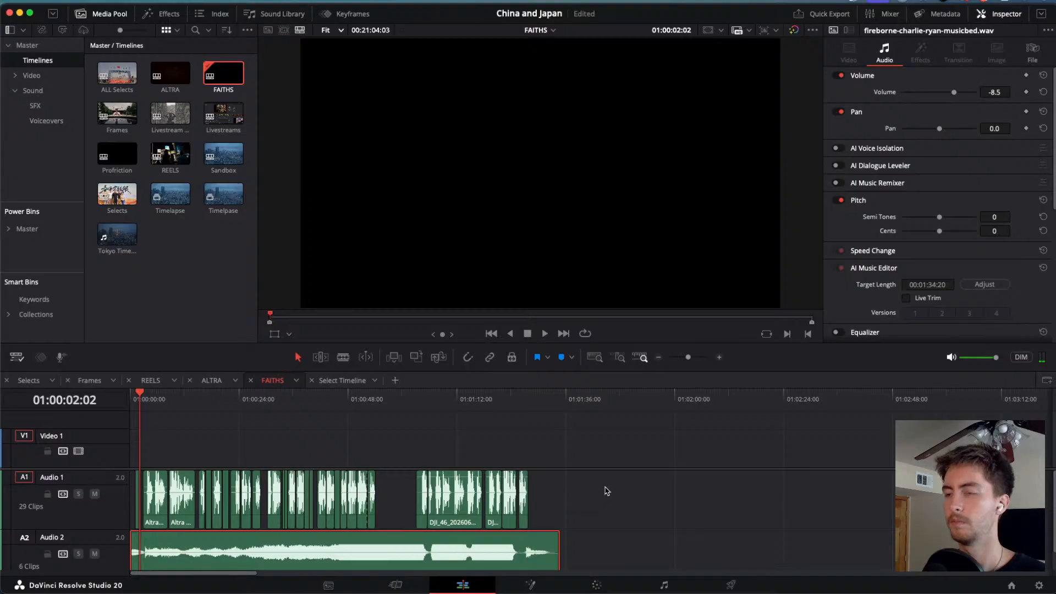
pyautogui.moveTo(607, 491); pyautogui.dragTo(140, 551)
pyautogui.click(713, 507)
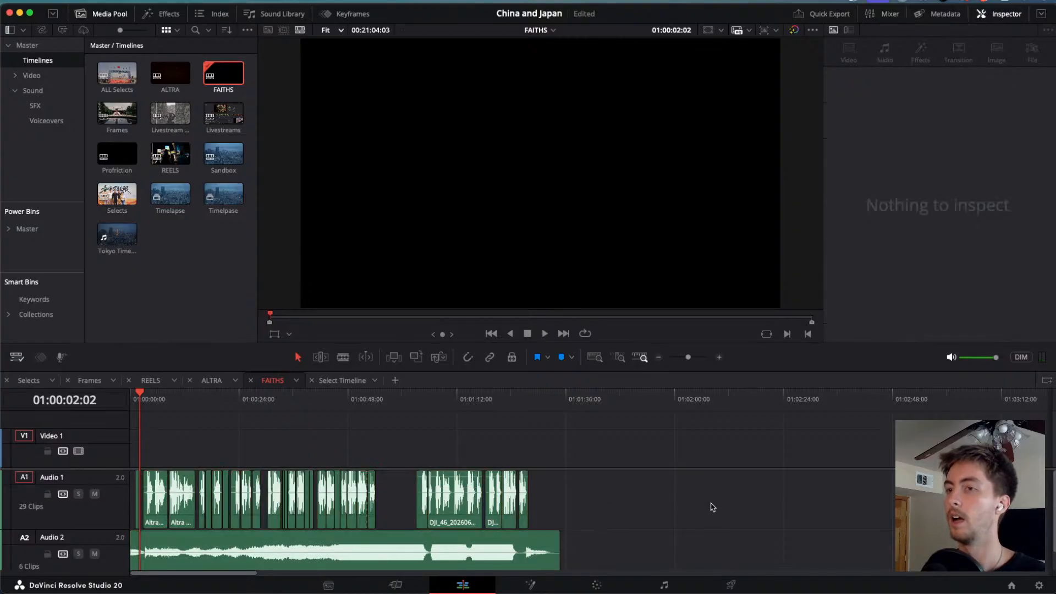
# Add a second stacked timeline showing ALL Selects and place its playhead in the Hong Kong section at about 03:25:39:07.
pyautogui.click(1047, 381)
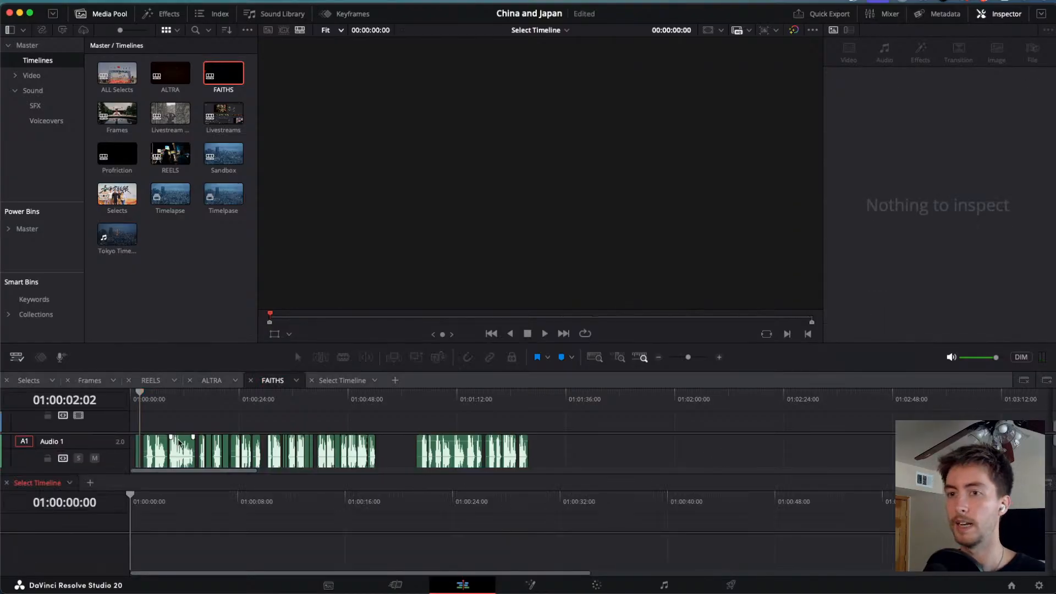
pyautogui.click(70, 483)
pyautogui.click(99, 515)
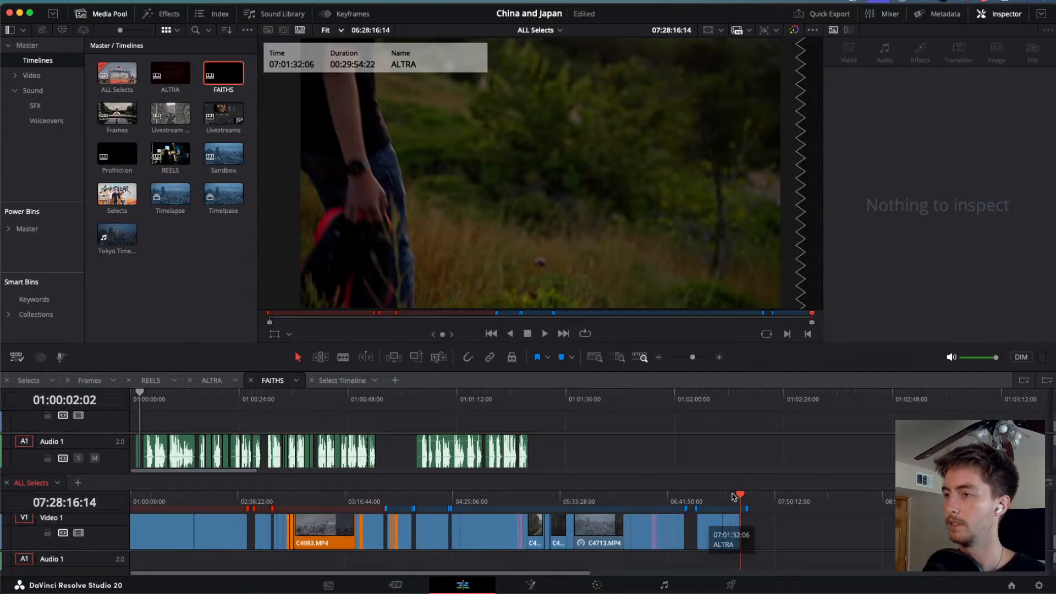
pyautogui.click(598, 497)
pyautogui.moveTo(591, 498); pyautogui.dragTo(359, 497)
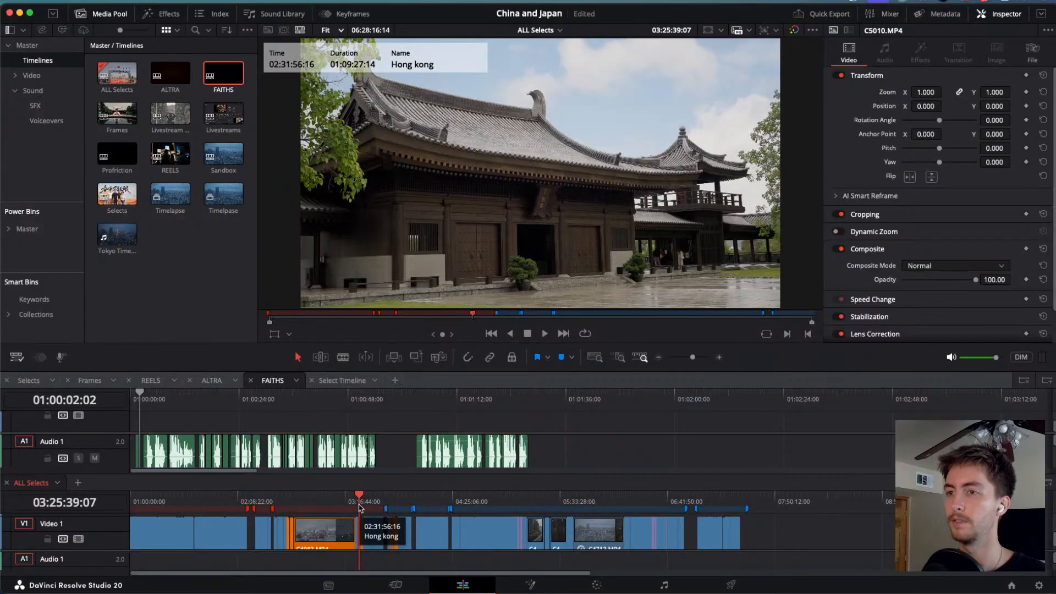
pyautogui.scroll(10, 193, 416)
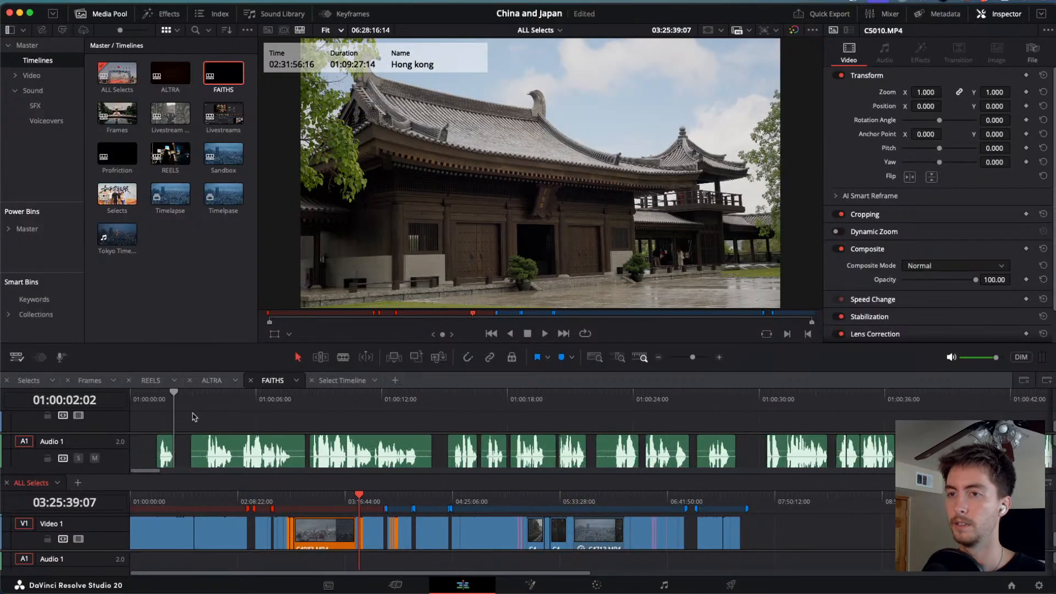
# Show ALTRA in the upper stacked timeline and shrink the viewer to give both timelines more height.
pyautogui.click(211, 380)
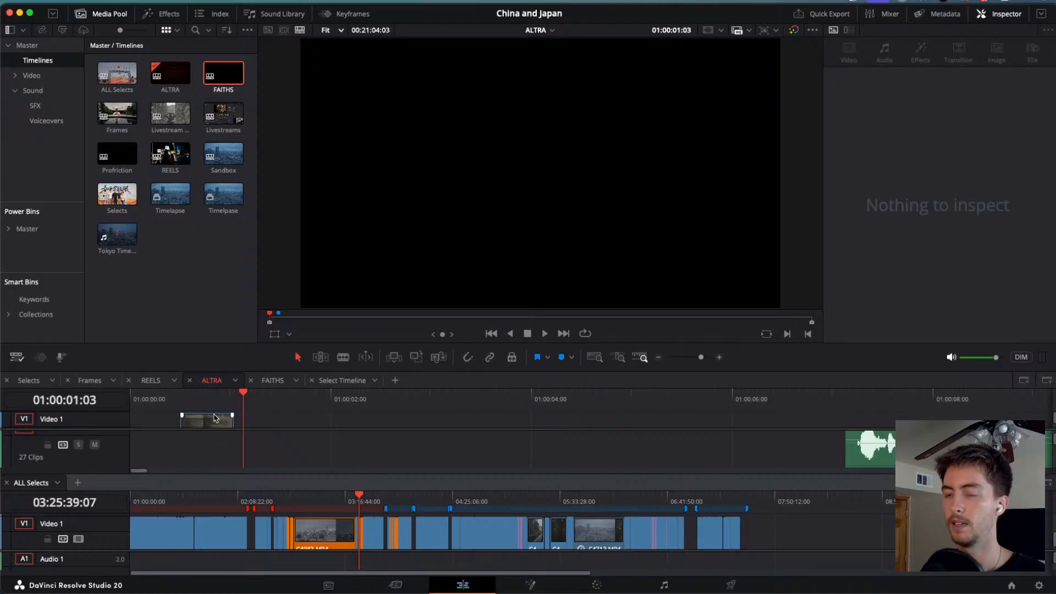
pyautogui.scroll(-1, 206, 420)
pyautogui.scroll(1, 206, 420)
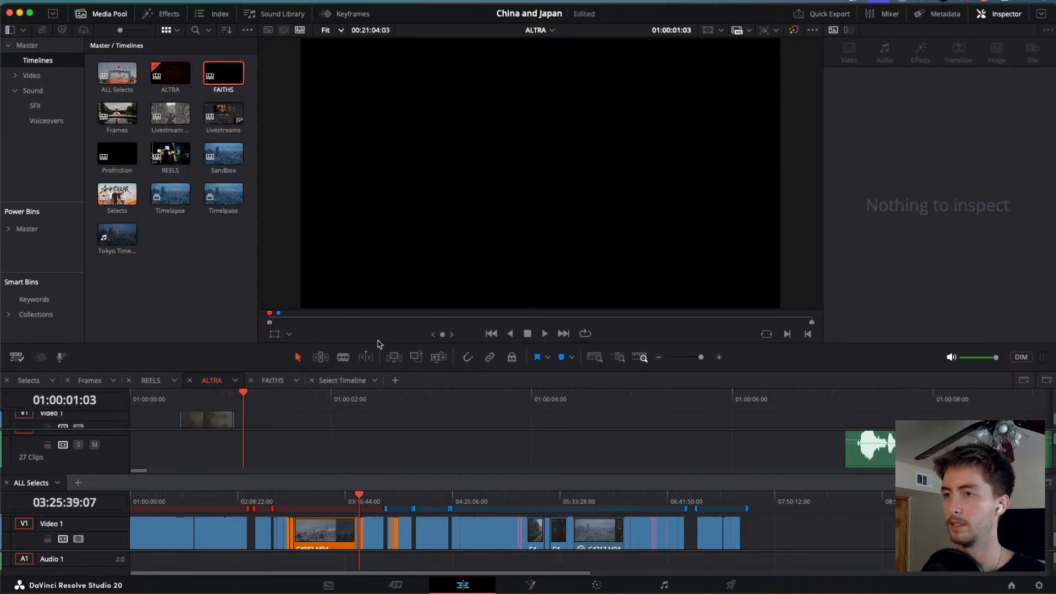
pyautogui.moveTo(373, 342); pyautogui.dragTo(372, 279)
pyautogui.moveTo(291, 367); pyautogui.dragTo(291, 465)
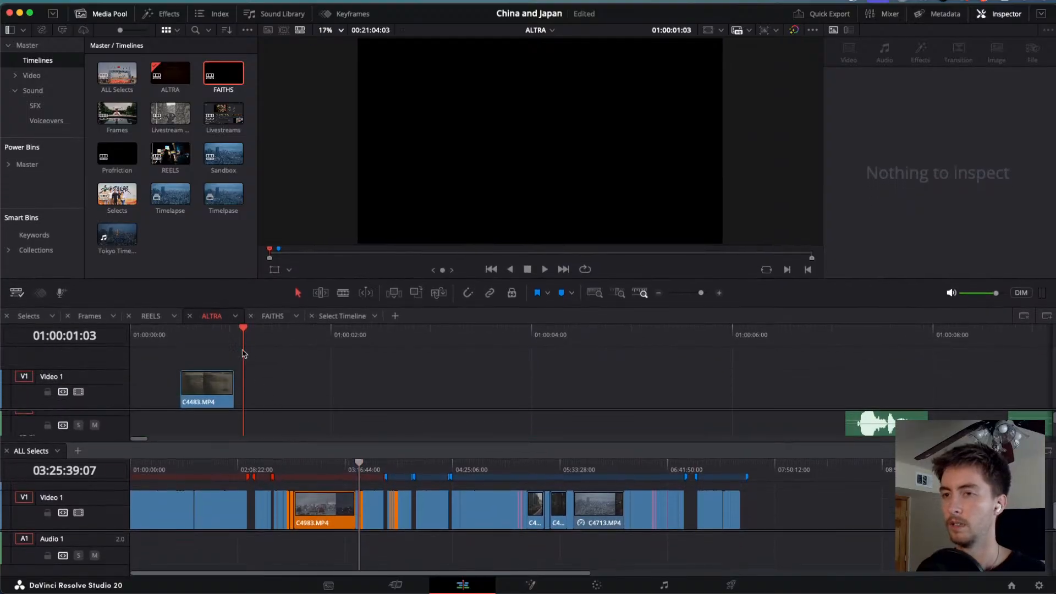
# Play ALTRA's opening up to 01:00:00:19 and enlarge its pane to show more of the music track.
pyautogui.moveTo(243, 340); pyautogui.dragTo(77, 336)
pyautogui.press('space')
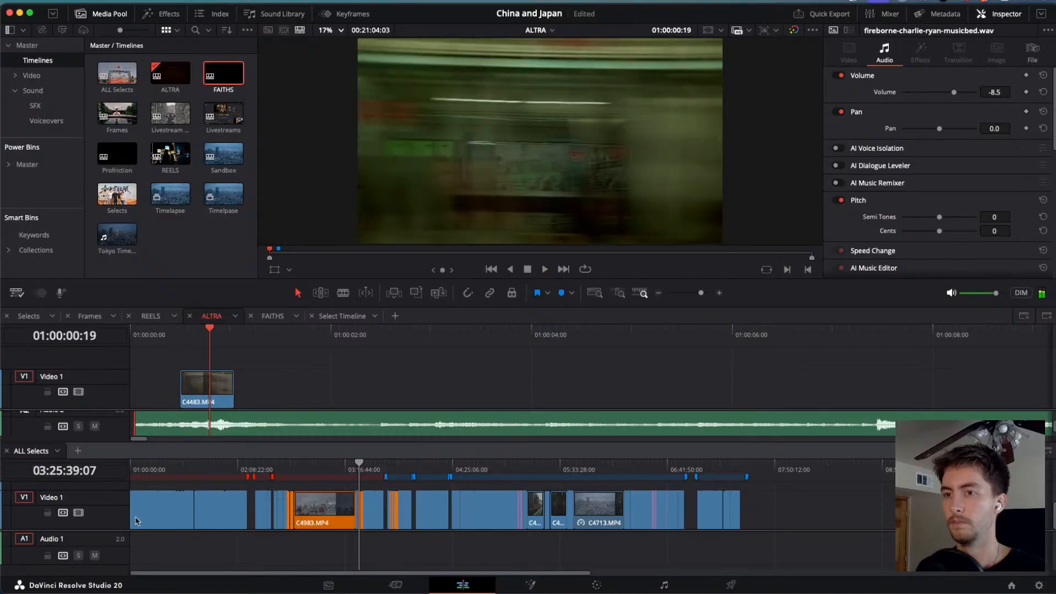
pyautogui.click(107, 543)
pyautogui.moveTo(107, 543)
pyautogui.mouseDown()
pyautogui.moveTo(109, 530)
pyautogui.moveTo(109, 556)
pyautogui.mouseUp()
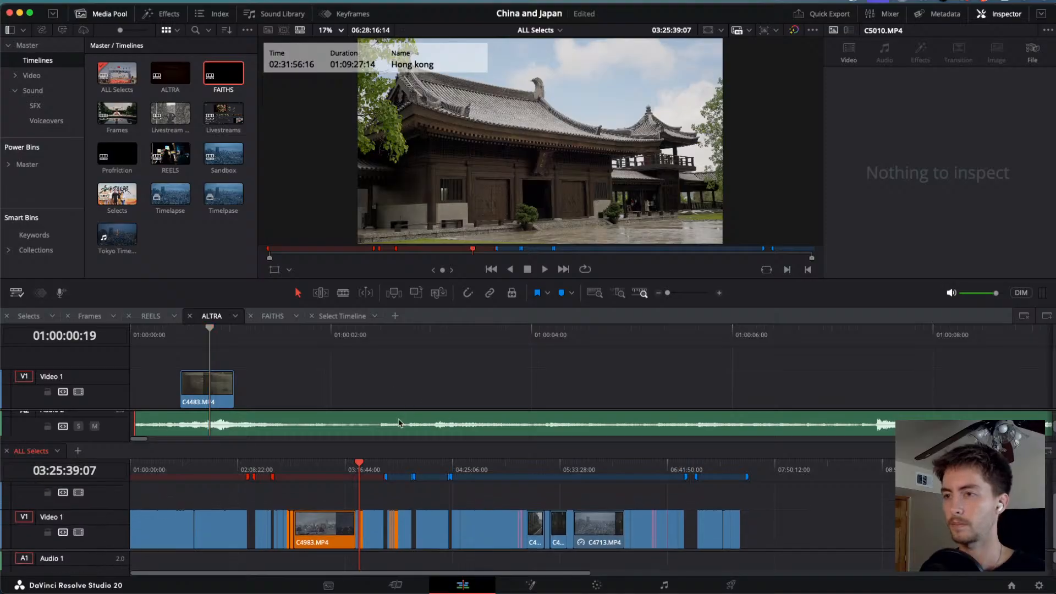
pyautogui.click(380, 442)
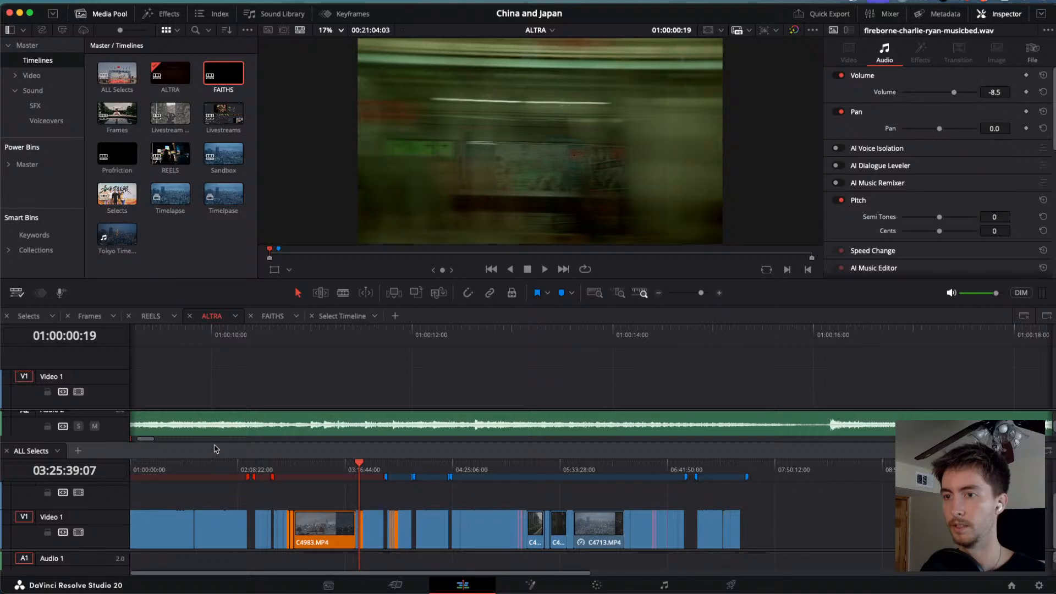
pyautogui.moveTo(213, 441); pyautogui.dragTo(211, 478)
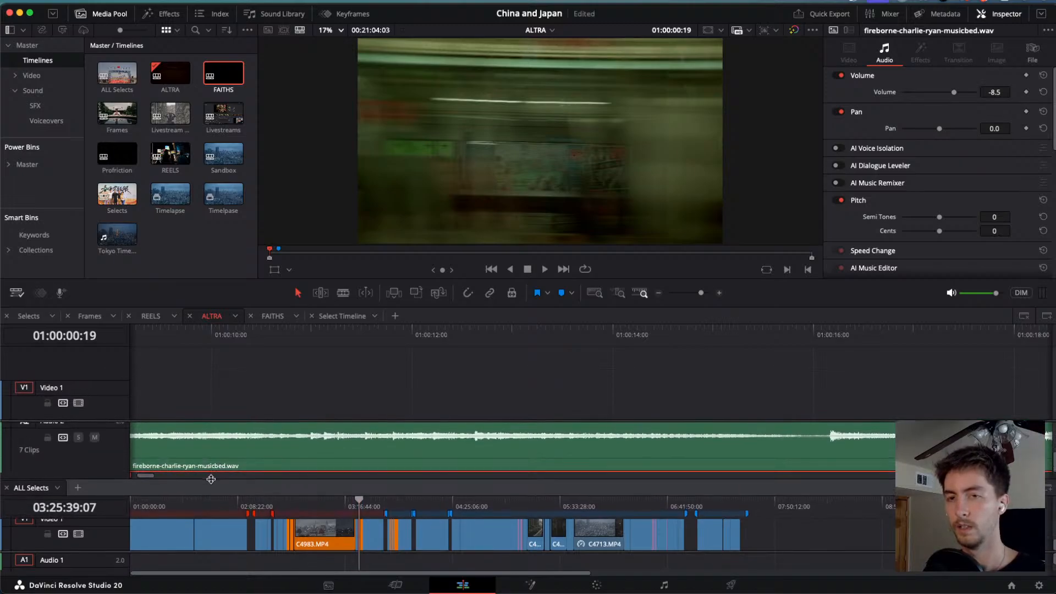
pyautogui.scroll(-4, 283, 414)
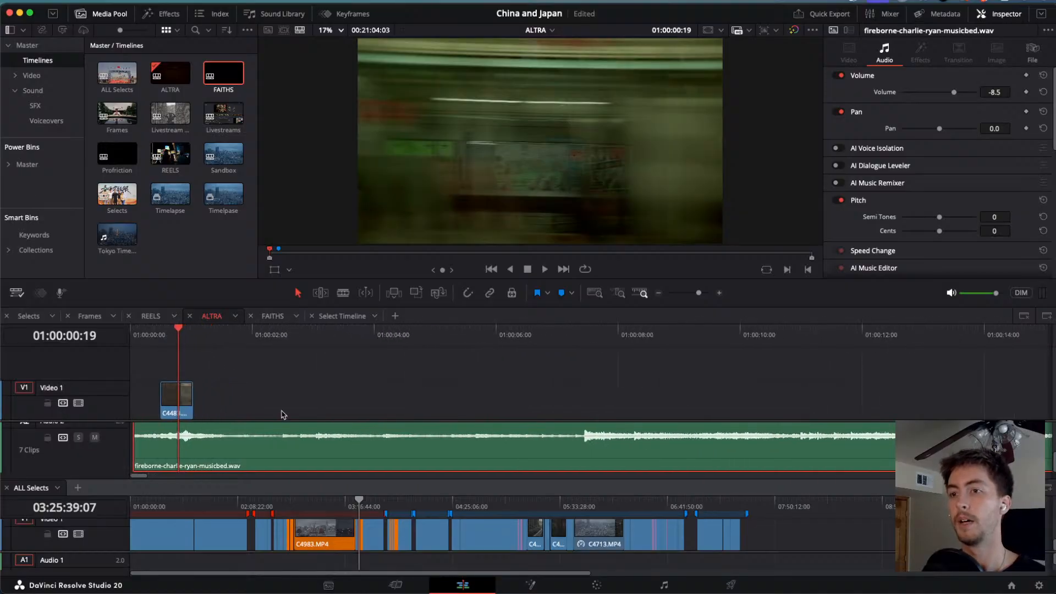
# Replay the ALTRA opening from the start, run it back in reverse, and select C4483.MP4 on Video 1.
pyautogui.moveTo(176, 334); pyautogui.dragTo(55, 334)
pyautogui.press('space')
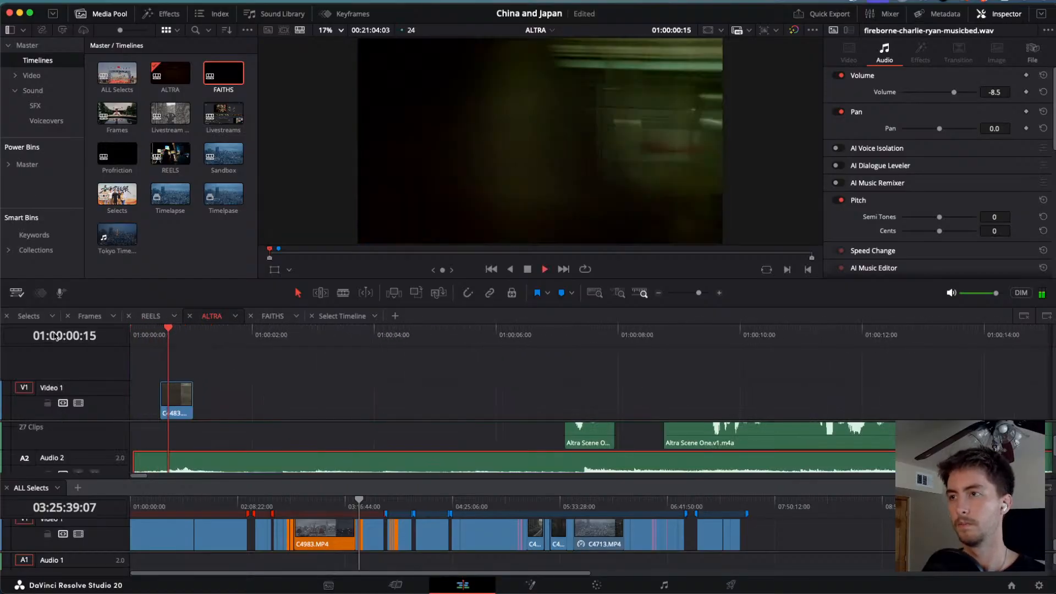
pyautogui.press('j')
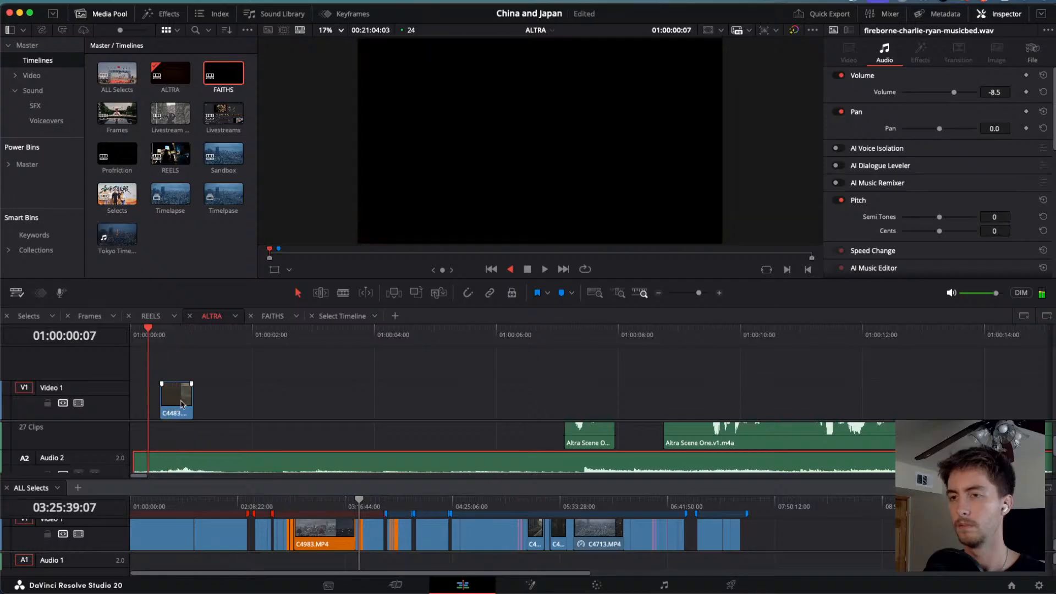
pyautogui.click(181, 405)
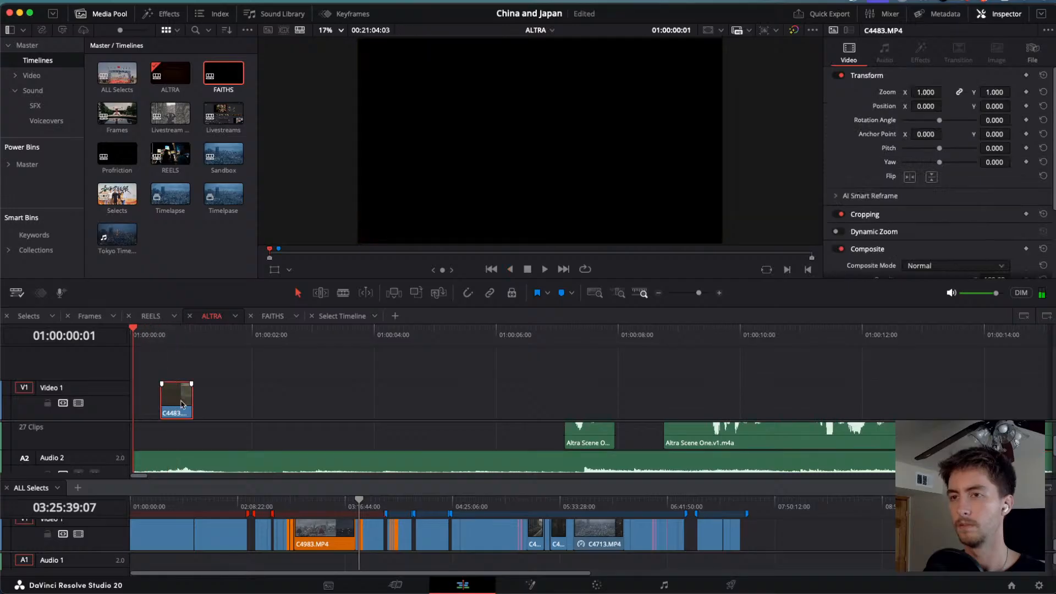
# Show the FAITHS timeline and play its opening from the start.
pyautogui.click(269, 319)
pyautogui.moveTo(221, 336); pyautogui.dragTo(17, 339)
pyautogui.press('space')
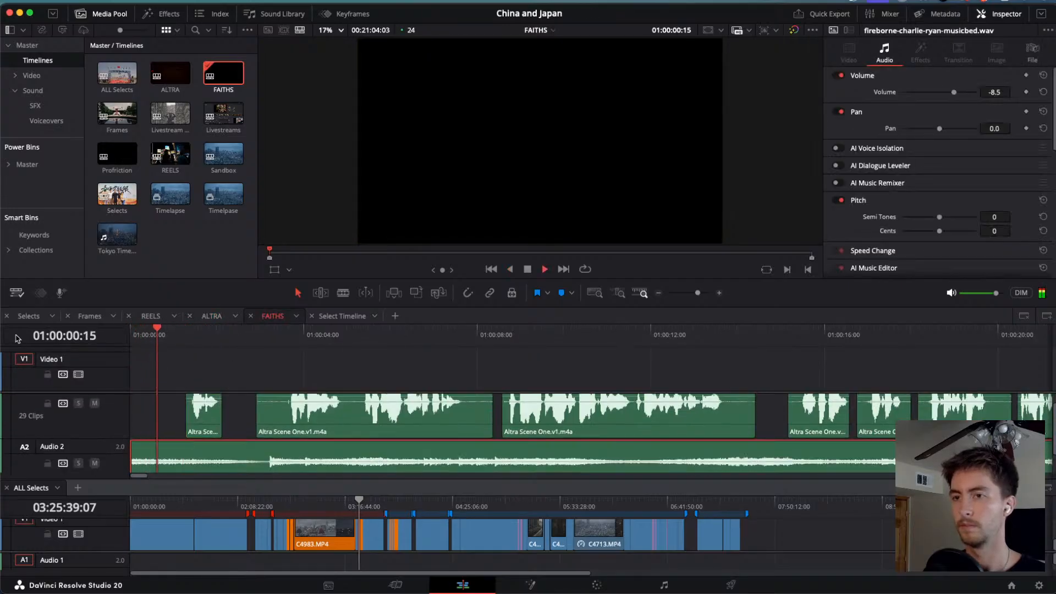
pyautogui.press('j')
pyautogui.press('space')
# Select all FAITHS voiceover and music clips and move them together about 30:18 later.
pyautogui.scroll(-6, 274, 474)
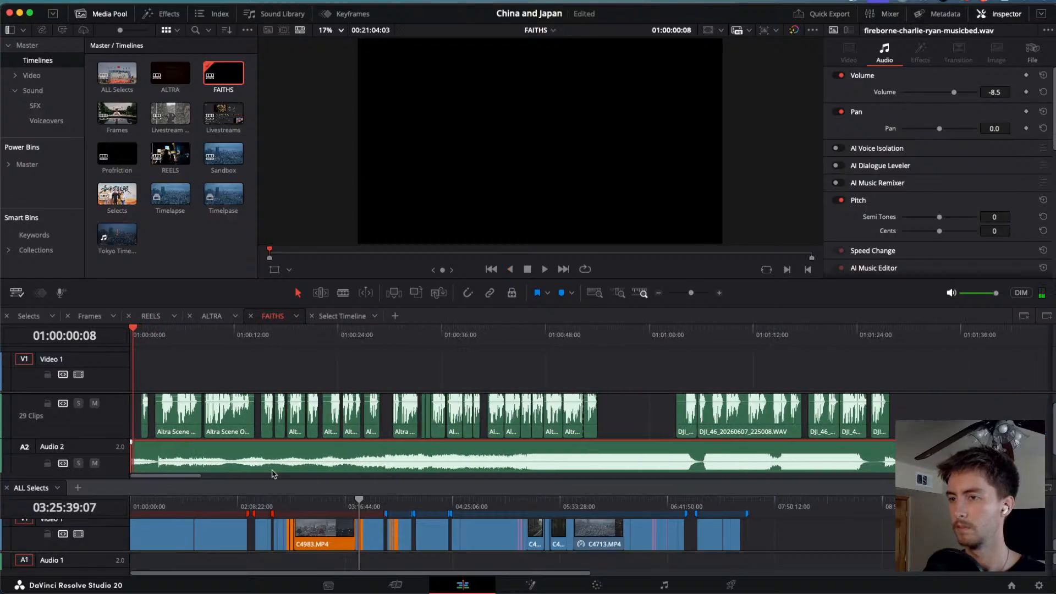
pyautogui.scroll(-4, 274, 474)
pyautogui.moveTo(695, 413); pyautogui.dragTo(160, 465)
pyautogui.moveTo(299, 451); pyautogui.dragTo(372, 457)
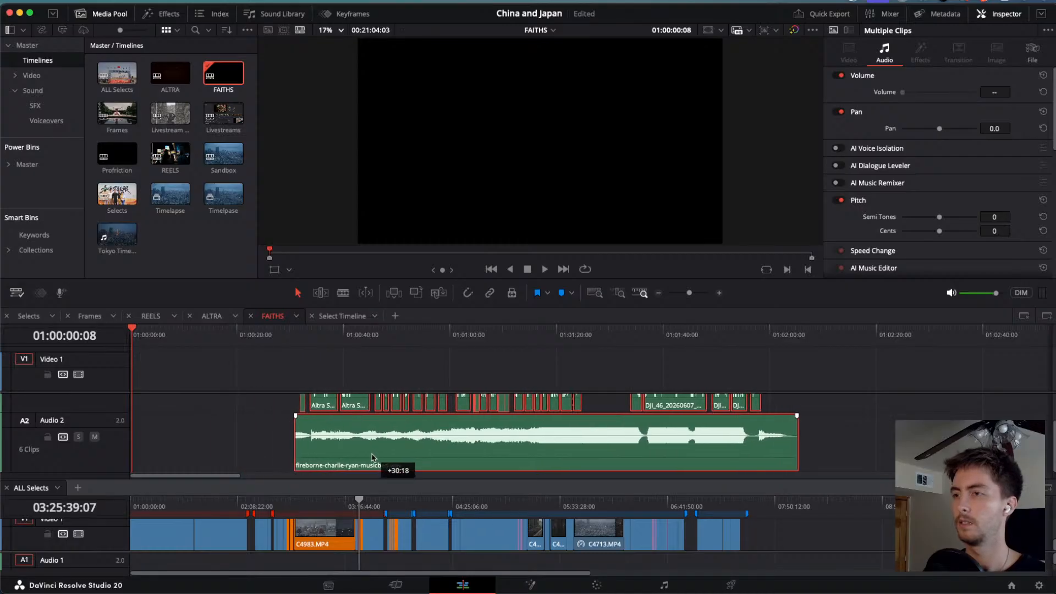
# Extend the start of the Audio 2 music back to about 01:00:18 and play the uncovered section.
pyautogui.click(803, 429)
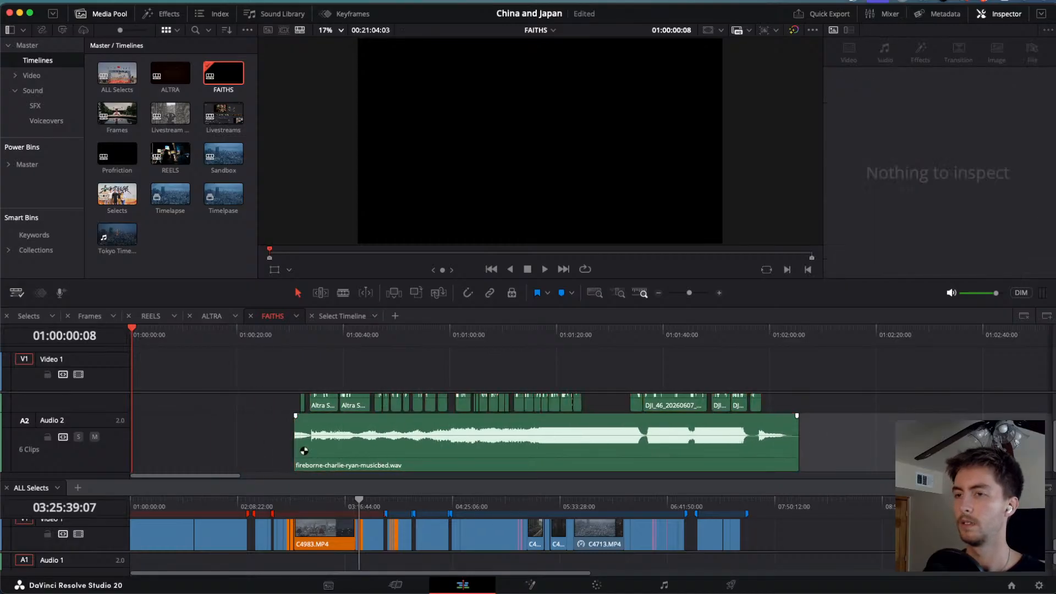
pyautogui.moveTo(296, 449); pyautogui.dragTo(226, 448)
pyautogui.click(230, 341)
pyautogui.moveTo(230, 344); pyautogui.dragTo(226, 344)
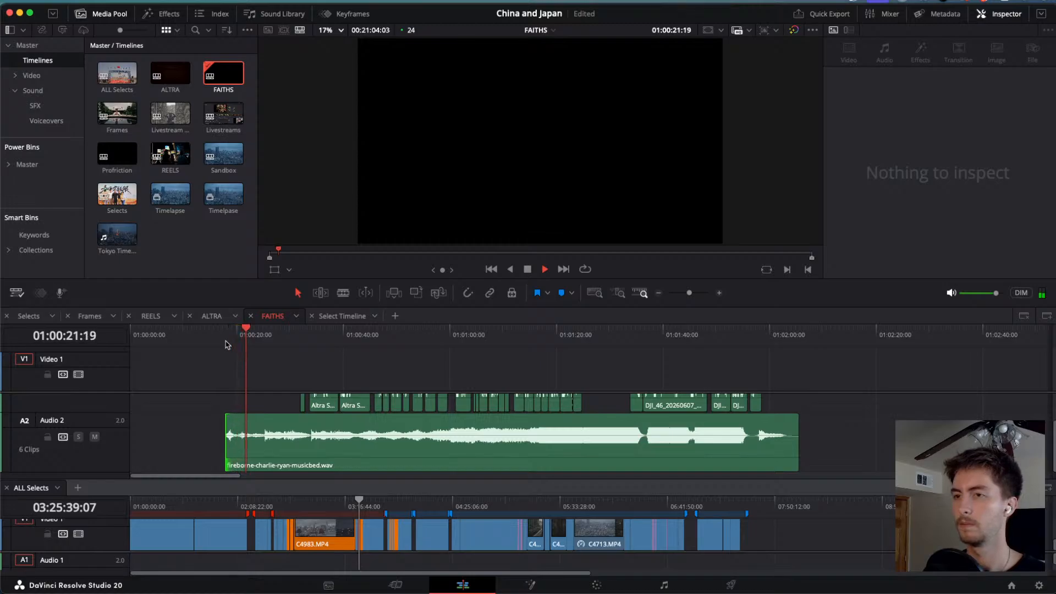
# Split the music at 01:00:19:21 and move its short opening swell onto Audio 1, starting at about 01:00:23:07.
pyautogui.scroll(4, 257, 436)
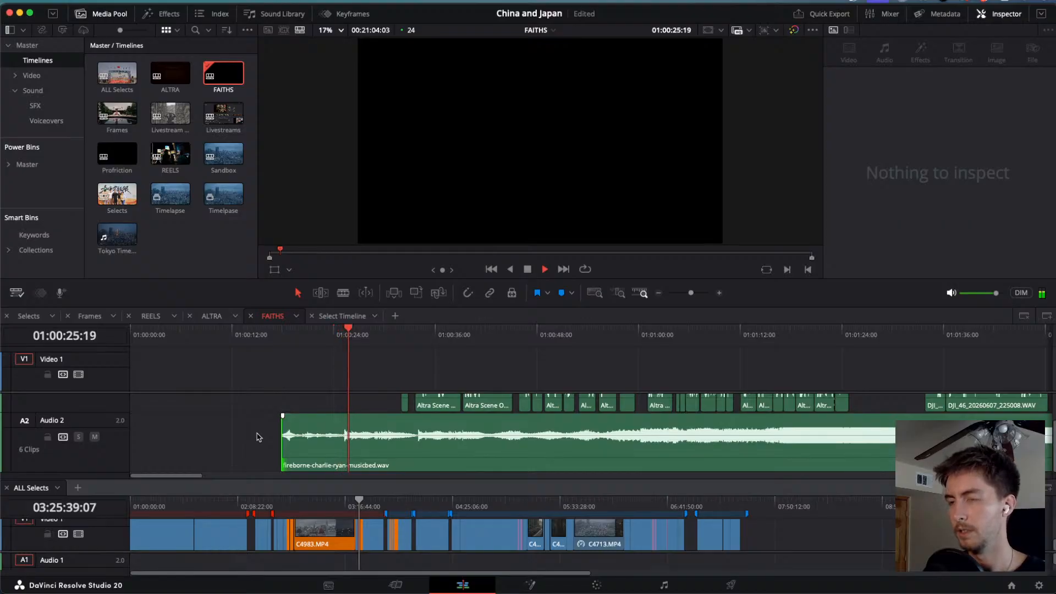
pyautogui.moveTo(321, 333); pyautogui.dragTo(299, 333)
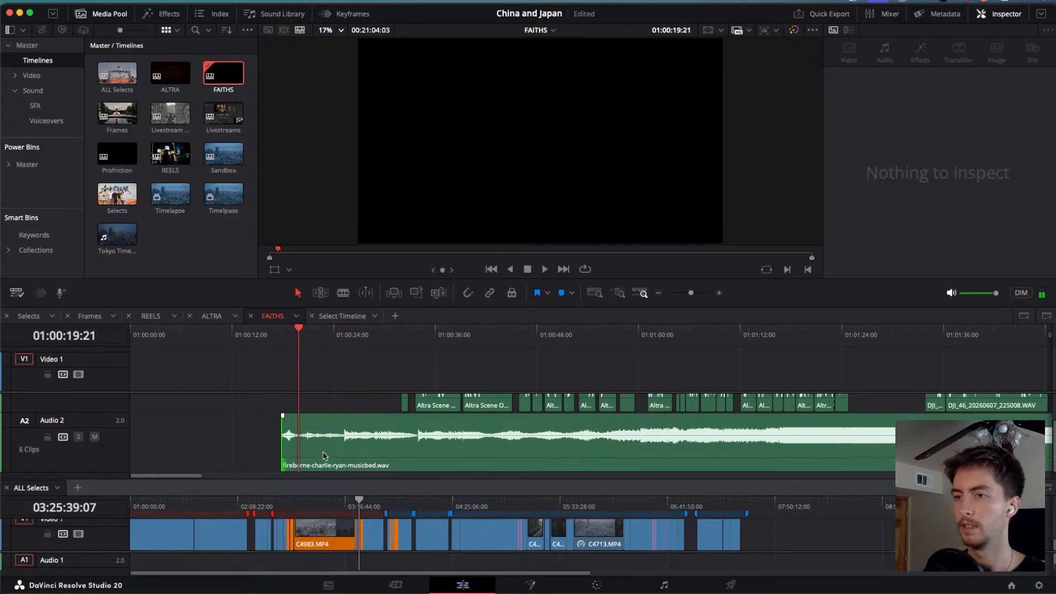
pyautogui.hotkey('ctrl', 'b')
pyautogui.moveTo(296, 455); pyautogui.dragTo(337, 406)
# Trim the remaining Audio 2 music to start at about 01:00:23:20 and give it a fade-in of about one second.
pyautogui.moveTo(302, 452); pyautogui.dragTo(332, 439)
pyautogui.scroll(6, 332, 438)
pyautogui.hscroll(5, 461, 442)
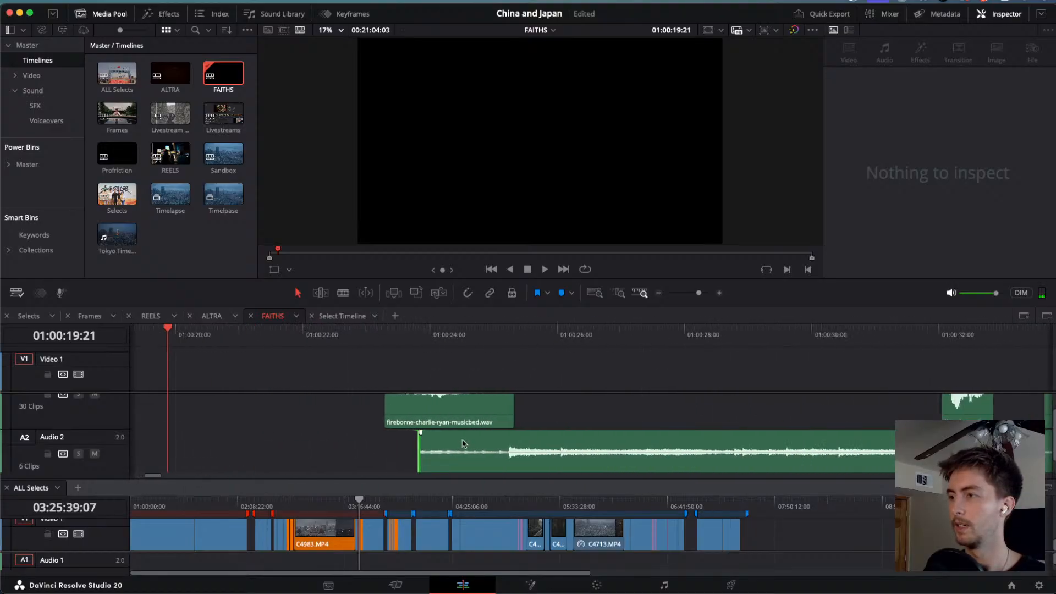
pyautogui.moveTo(420, 432); pyautogui.dragTo(479, 433)
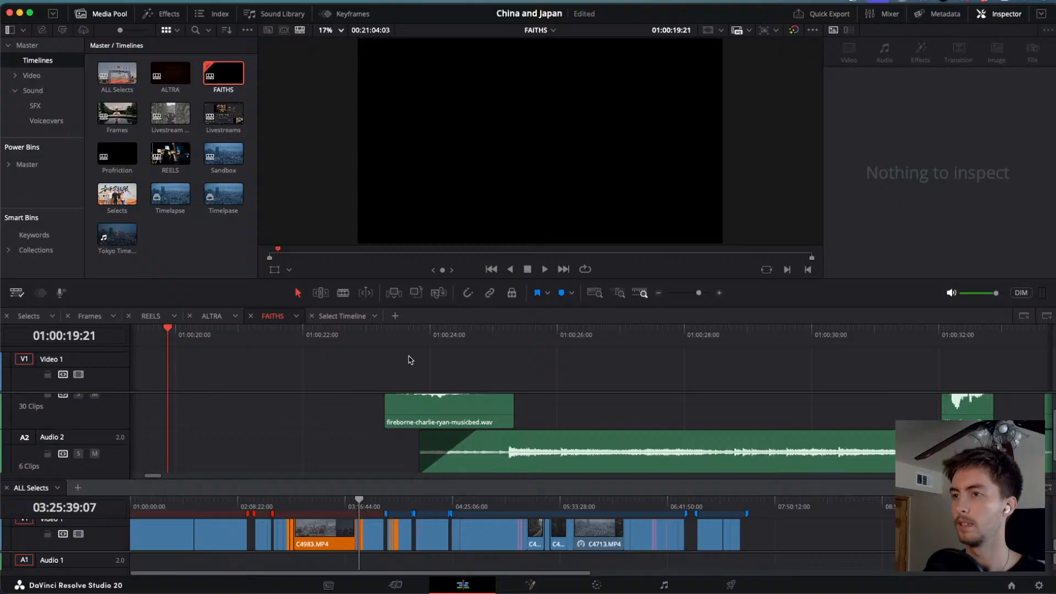
# Move the swell clip on Audio 1 about one second later, to about 01:00:24:10, auditioning the overlap before and after.
pyautogui.moveTo(400, 332); pyautogui.dragTo(385, 332)
pyautogui.press('space')
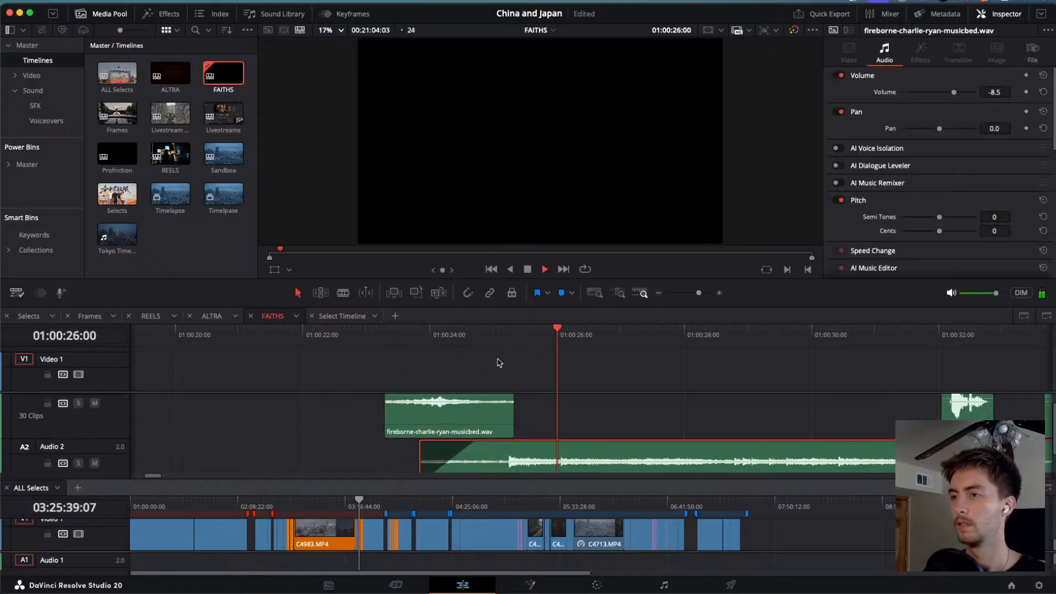
pyautogui.click(438, 334)
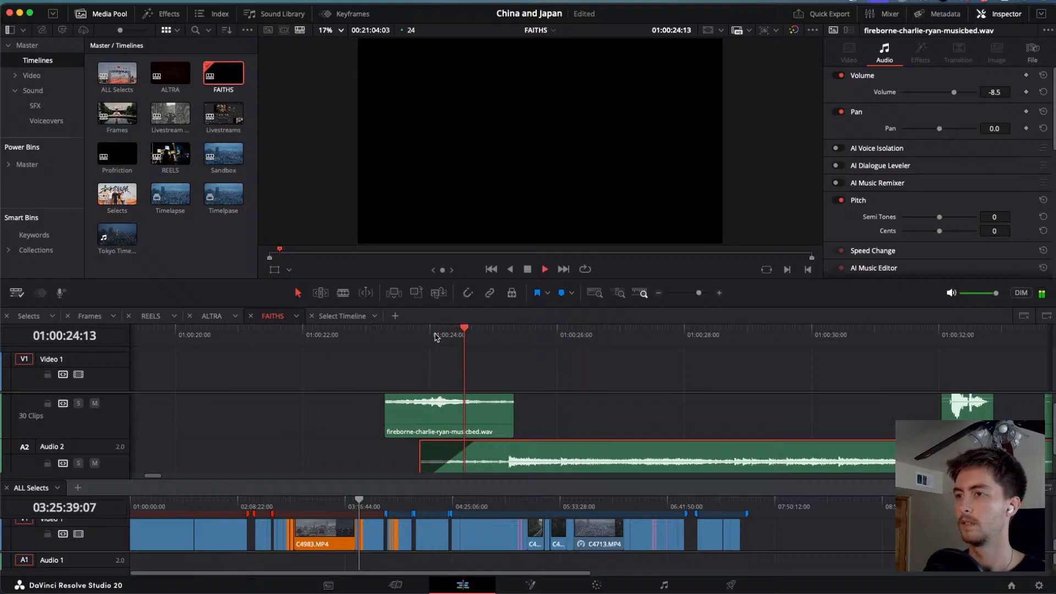
pyautogui.press('space')
pyautogui.moveTo(449, 416); pyautogui.dragTo(520, 425)
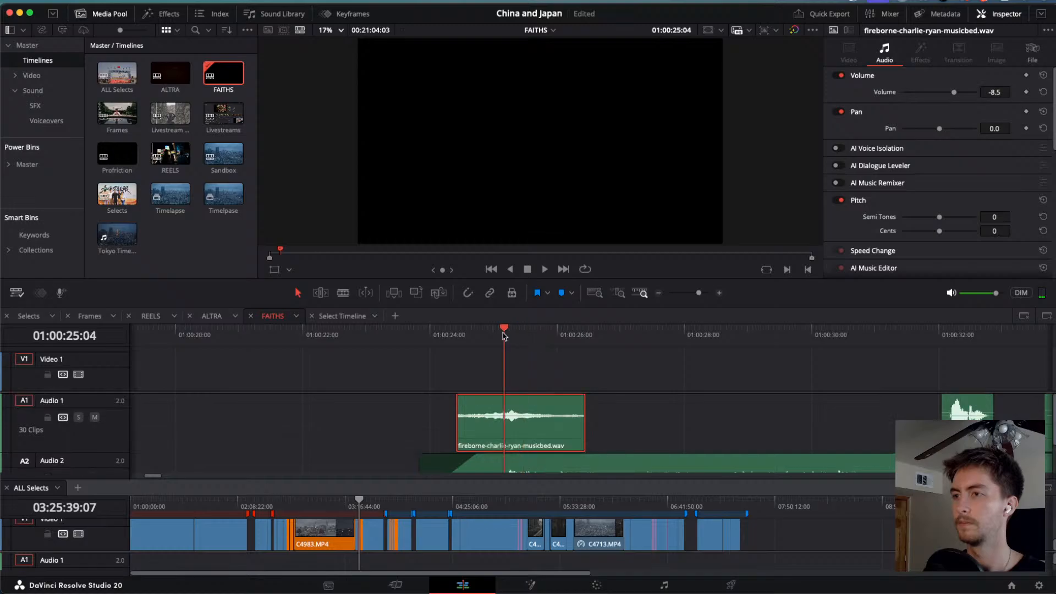
pyautogui.click(430, 334)
pyautogui.press('space')
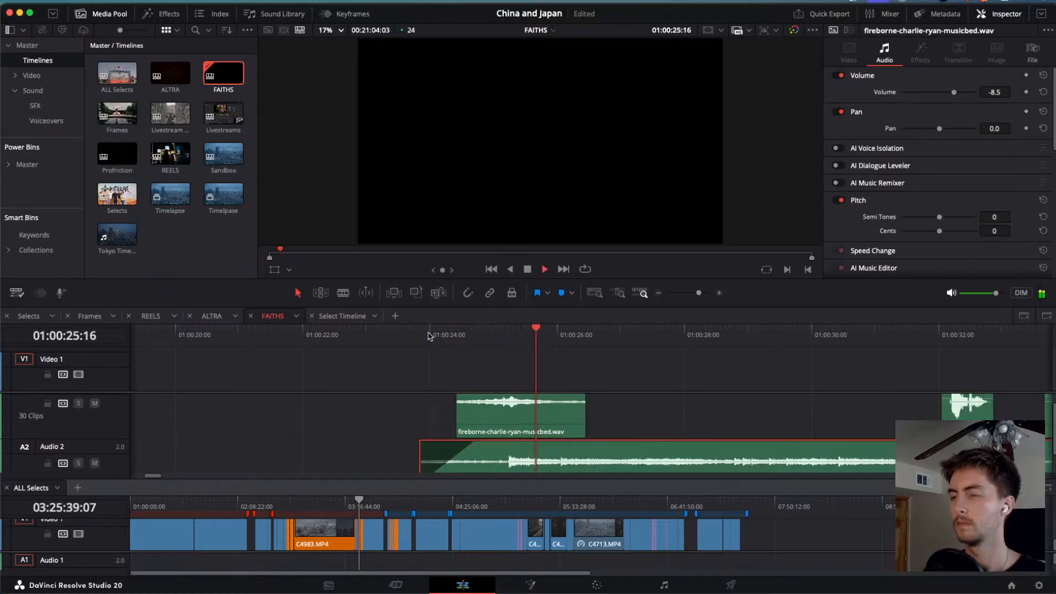
pyautogui.press('space')
# Trim the Audio 2 music to start level with the swell clip and fade out the swell's end over about half a second.
pyautogui.moveTo(420, 459); pyautogui.dragTo(456, 459)
pyautogui.click(477, 335)
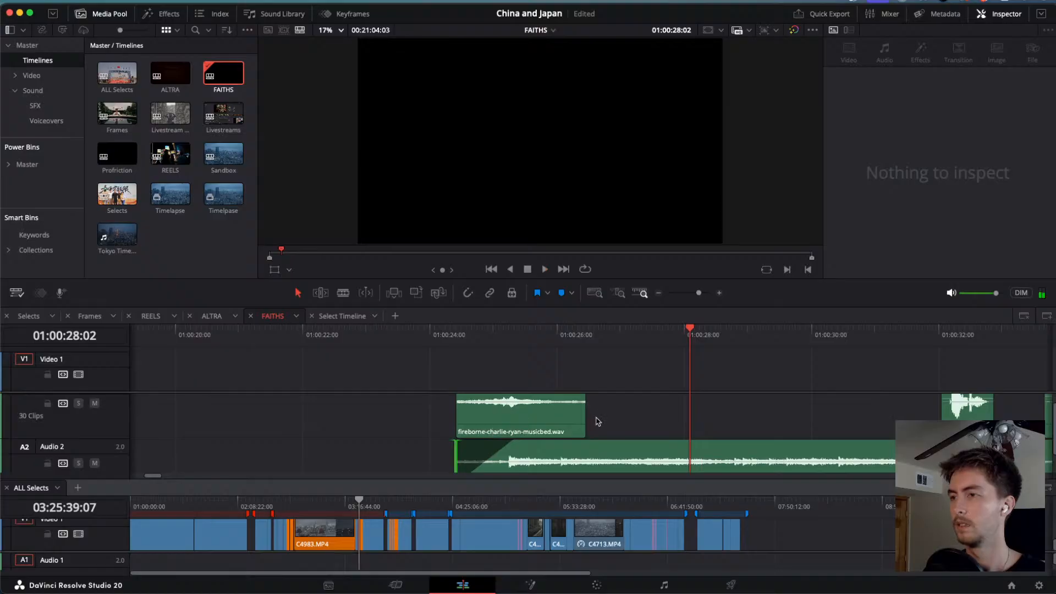
pyautogui.moveTo(585, 407); pyautogui.dragTo(555, 396)
pyautogui.scroll(1, 593, 416)
# Play the reworked music opening through the first voiceover lines.
pyautogui.moveTo(575, 337); pyautogui.dragTo(385, 336)
pyautogui.press('space')
pyautogui.scroll(-3, 478, 392)
pyautogui.scroll(-3, 501, 460)
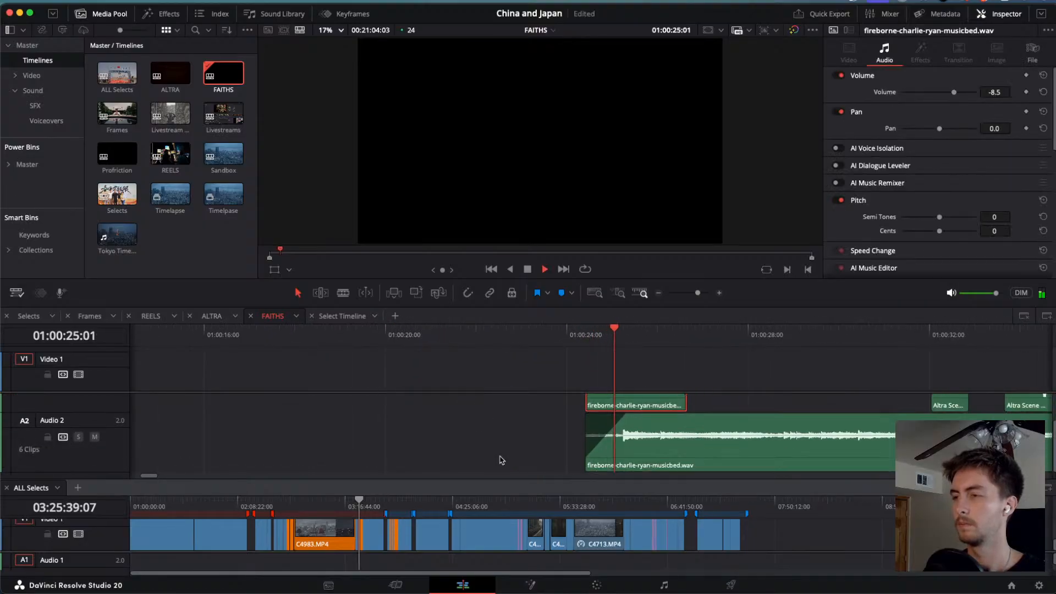
pyautogui.scroll(3, 502, 461)
pyautogui.scroll(-3, 497, 457)
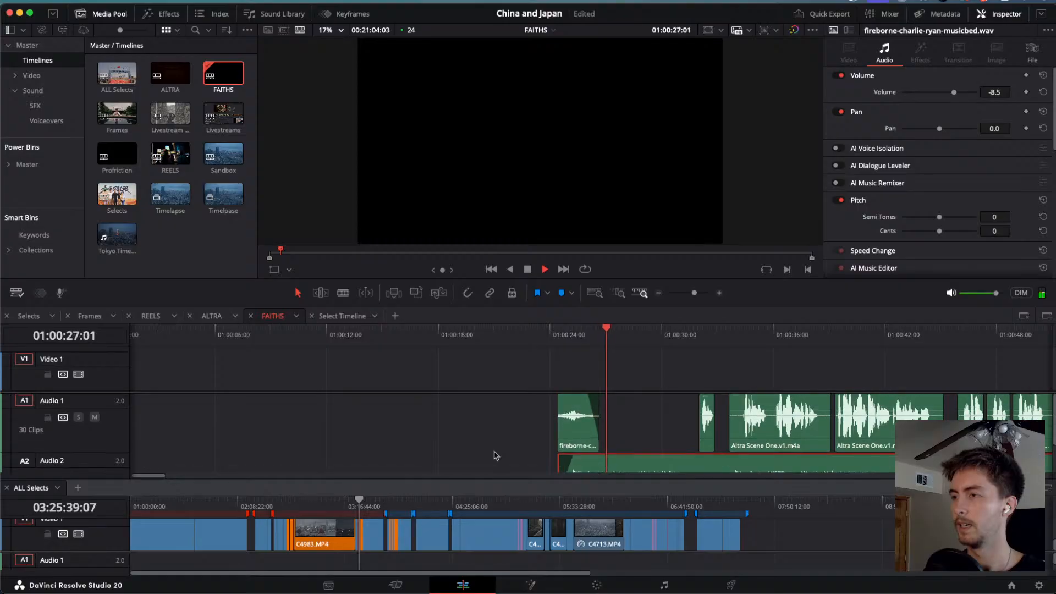
pyautogui.scroll(-3, 495, 455)
pyautogui.scroll(-1, 455, 449)
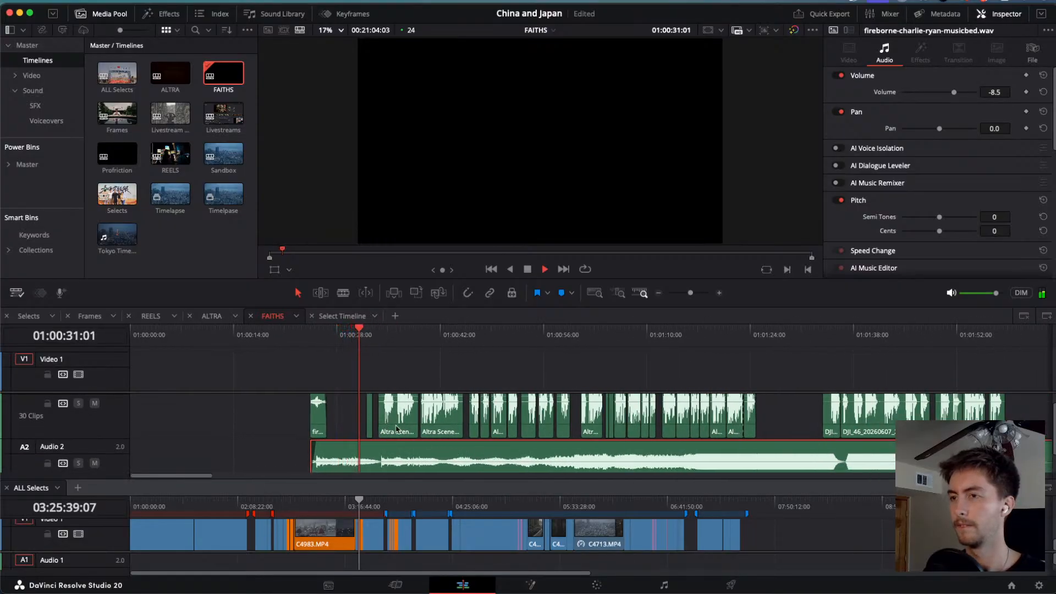
pyautogui.scroll(1, 396, 429)
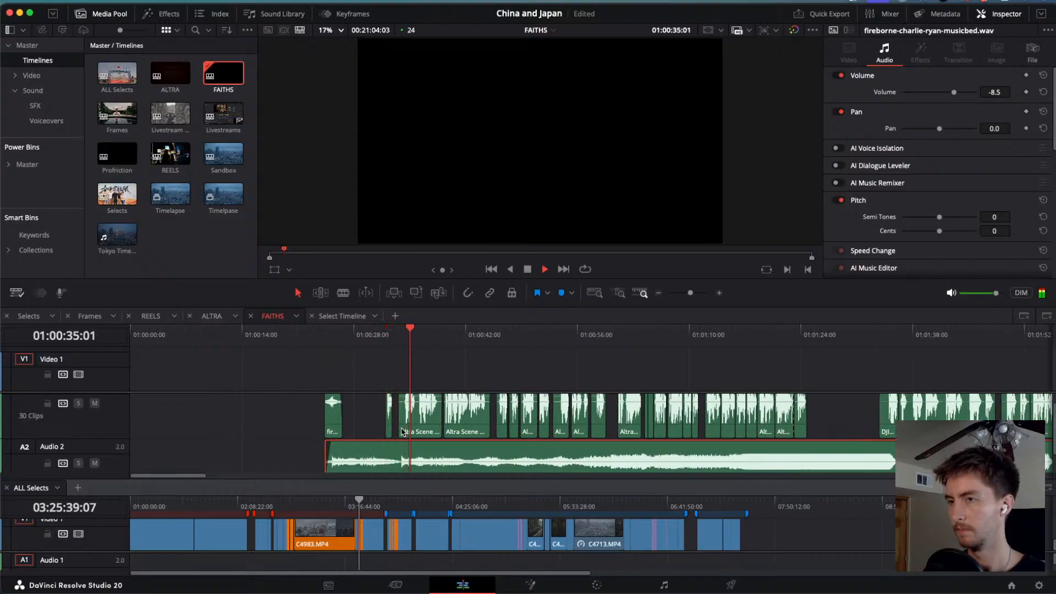
pyautogui.click(402, 431)
# Select all FAITHS audio clips and move them back to the timeline start at 01:00:00:00.
pyautogui.scroll(-2, 448, 434)
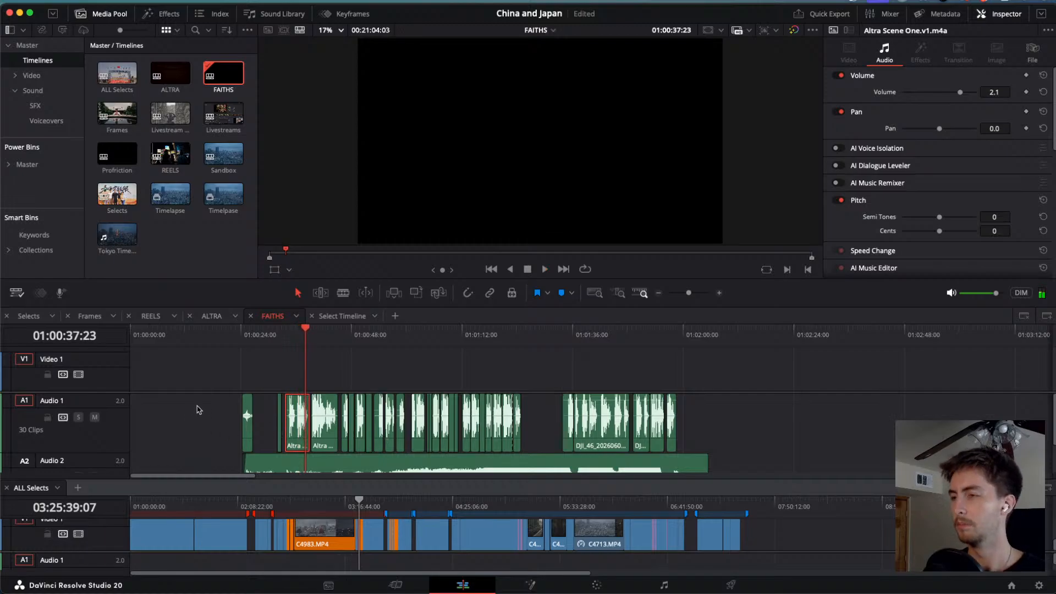
pyautogui.moveTo(196, 409); pyautogui.dragTo(744, 478)
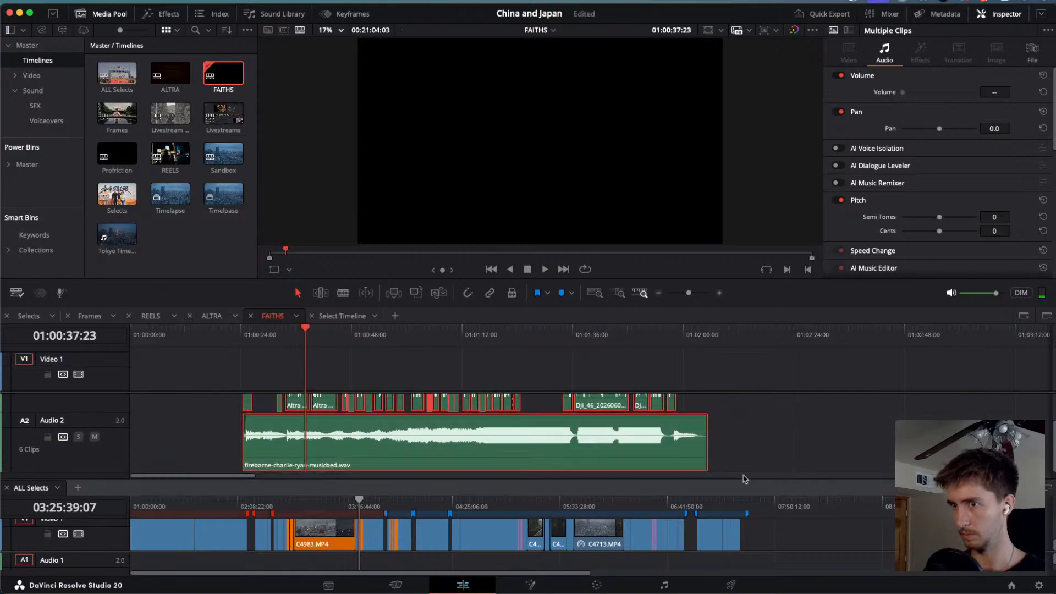
pyautogui.moveTo(507, 447); pyautogui.dragTo(304, 450)
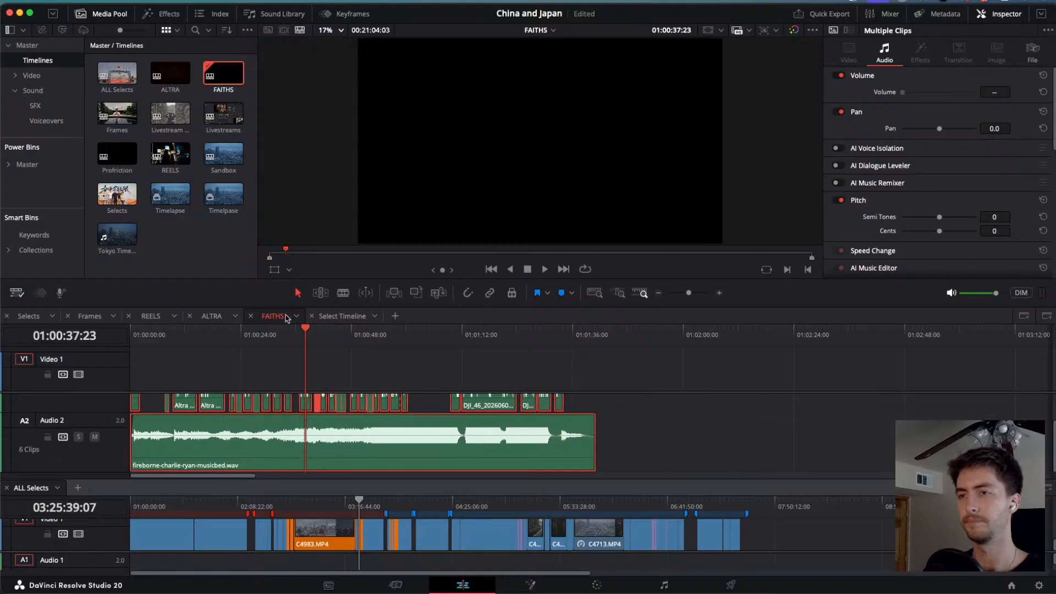
pyautogui.press('Home')
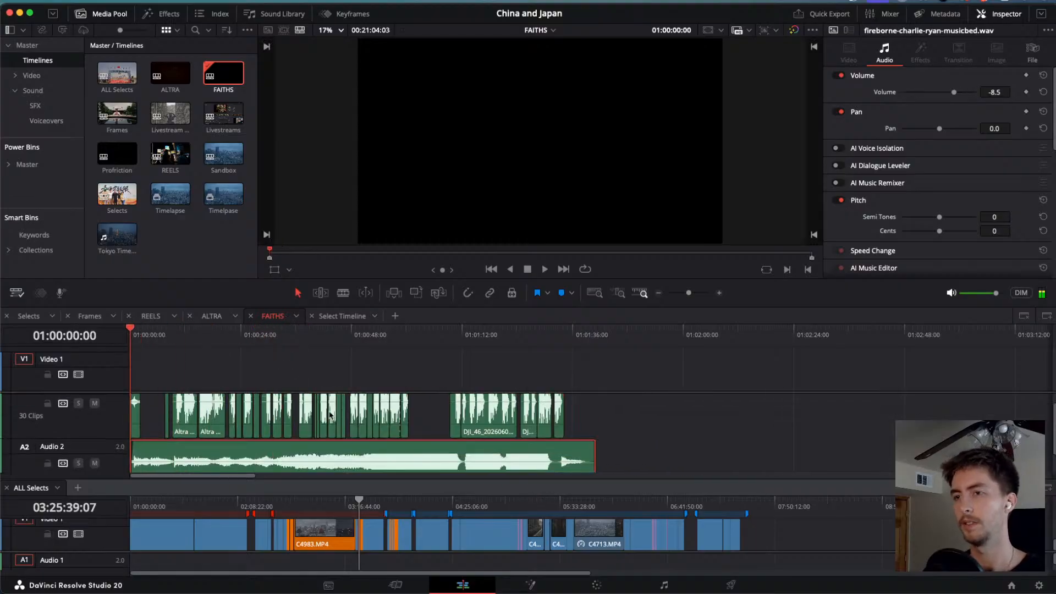
# Replay the FAITHS opening from the start several times to judge the timing of the swell and the first music hit.
pyautogui.press('space')
pyautogui.scroll(10, 282, 436)
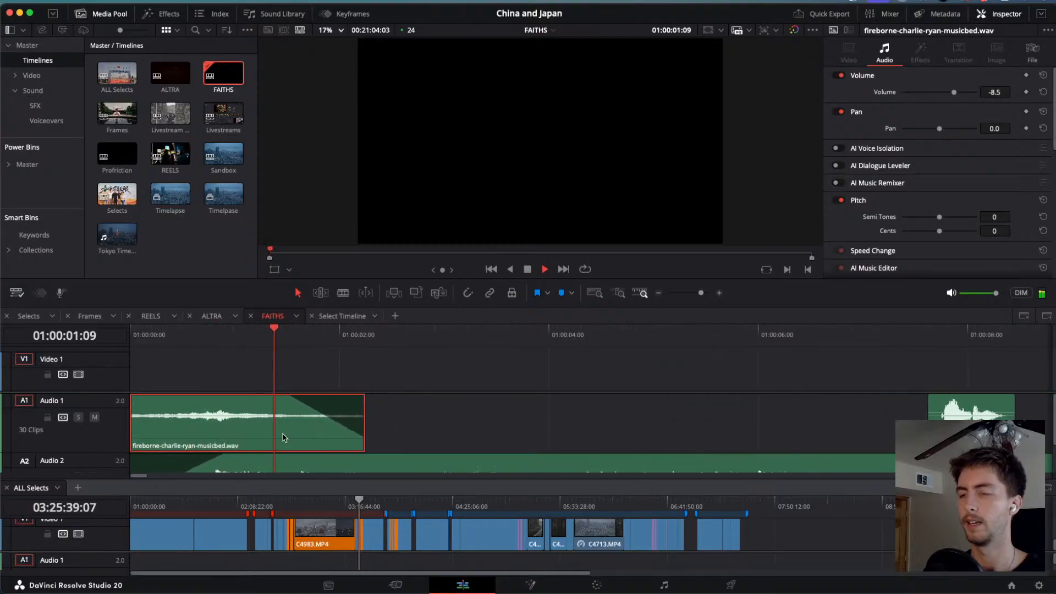
pyautogui.press('space')
pyautogui.press('Home')
pyautogui.press('space')
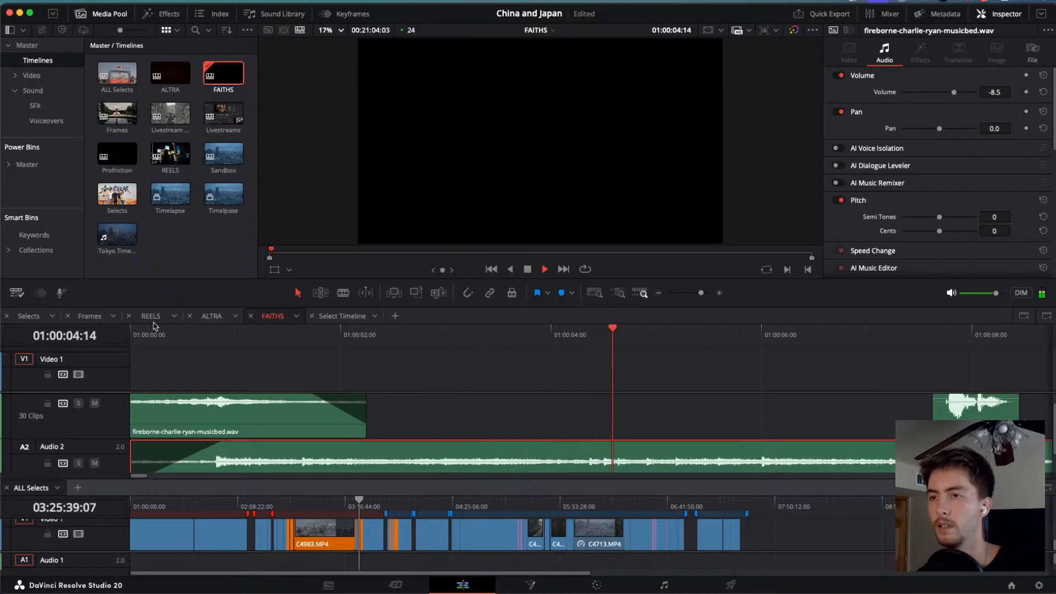
pyautogui.moveTo(443, 332); pyautogui.dragTo(1, 348)
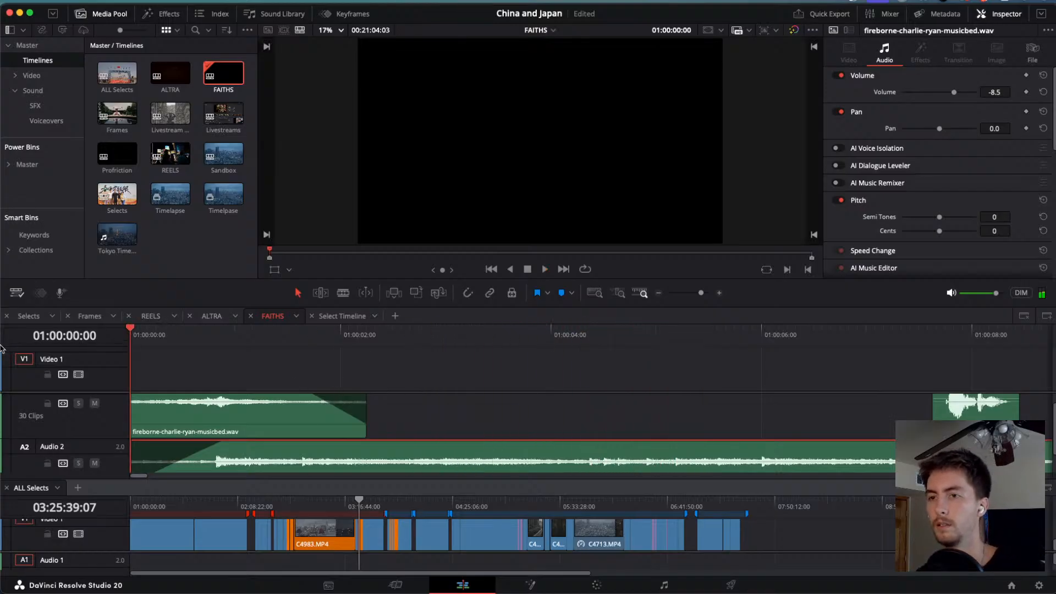
pyautogui.press('space')
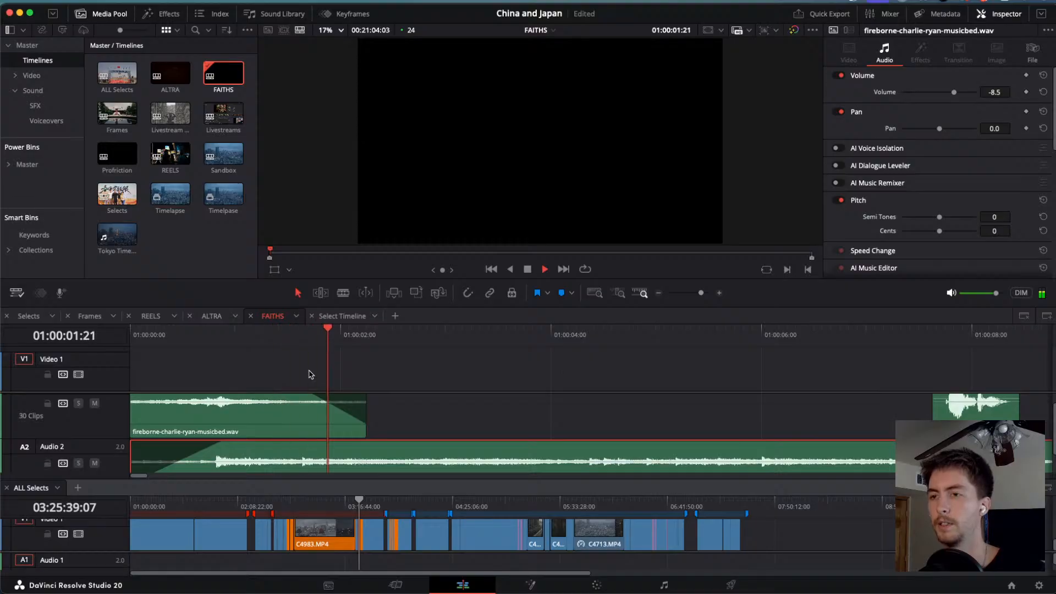
pyautogui.scroll(-5, 311, 375)
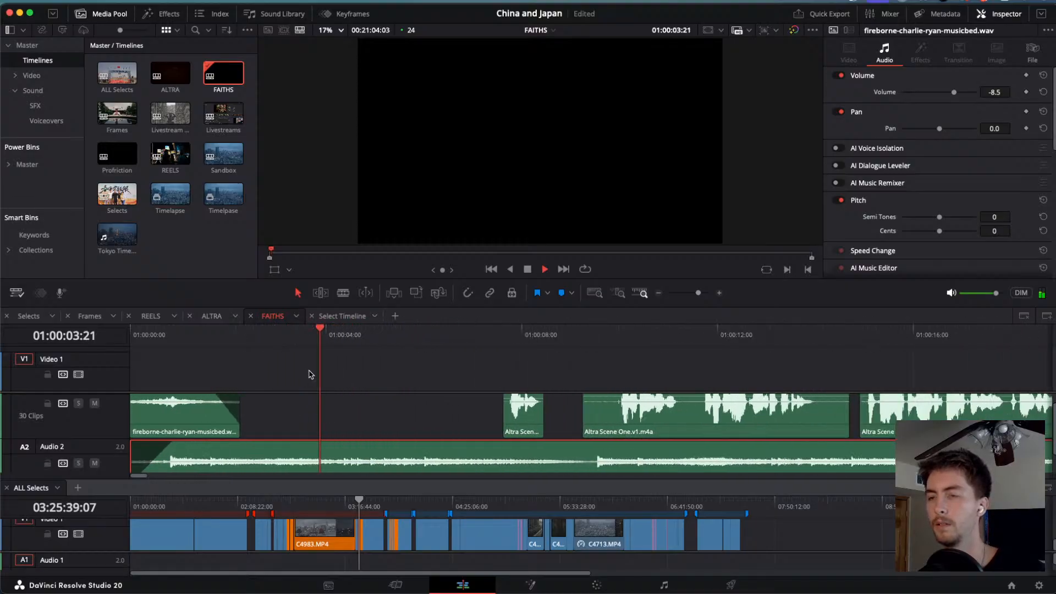
pyautogui.press('space')
pyautogui.press('Home')
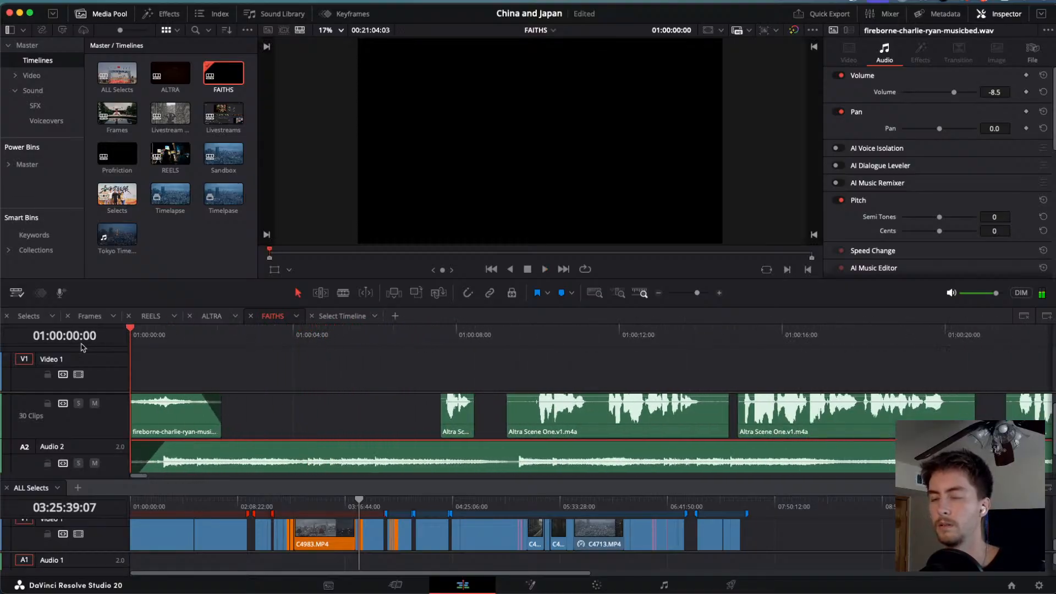
pyautogui.press('space')
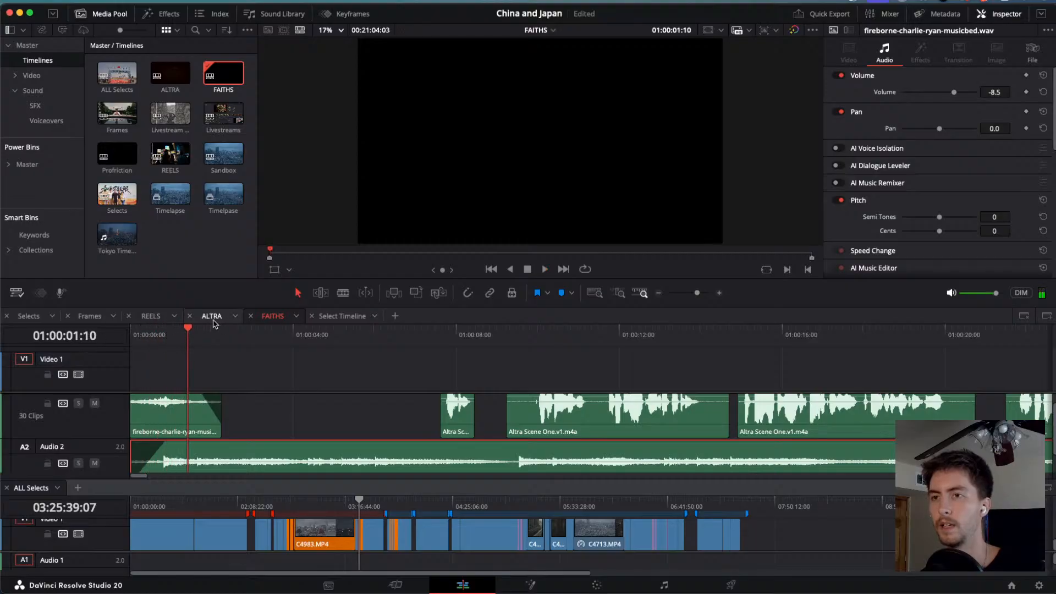
# Copy C4483.MP4 from ALTRA onto Video 1 of FAITHS, starting at about 01:00:00:17 near the swell's peak.
pyautogui.click(150, 315)
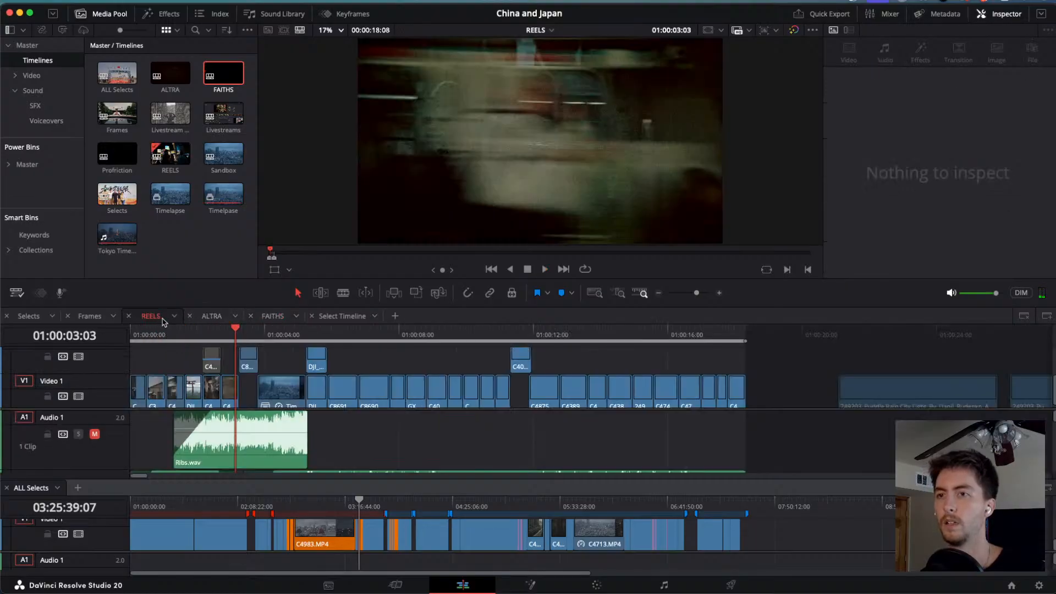
pyautogui.click(212, 316)
pyautogui.click(177, 397)
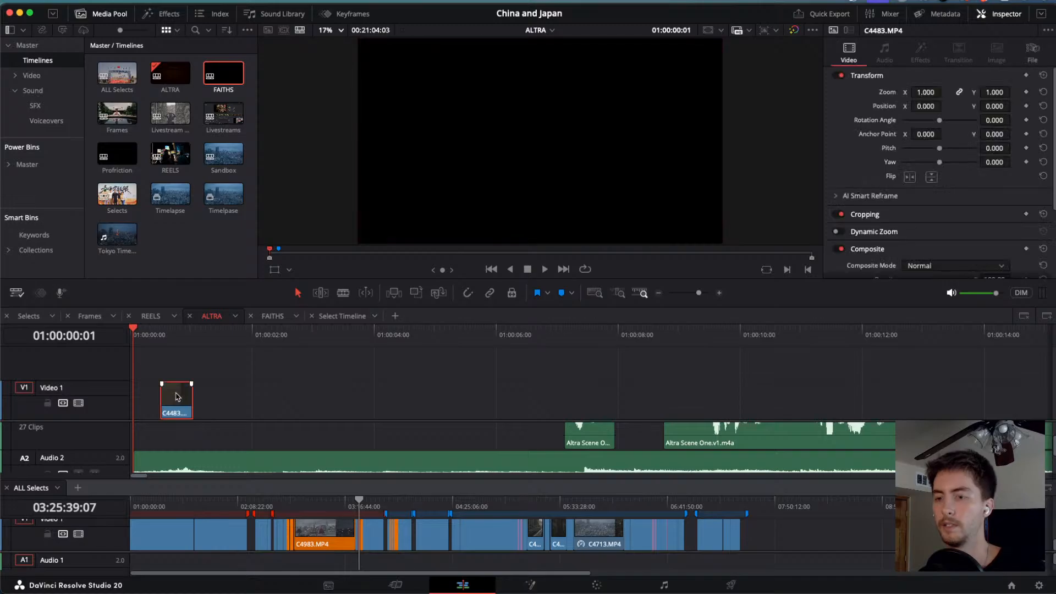
pyautogui.click(271, 318)
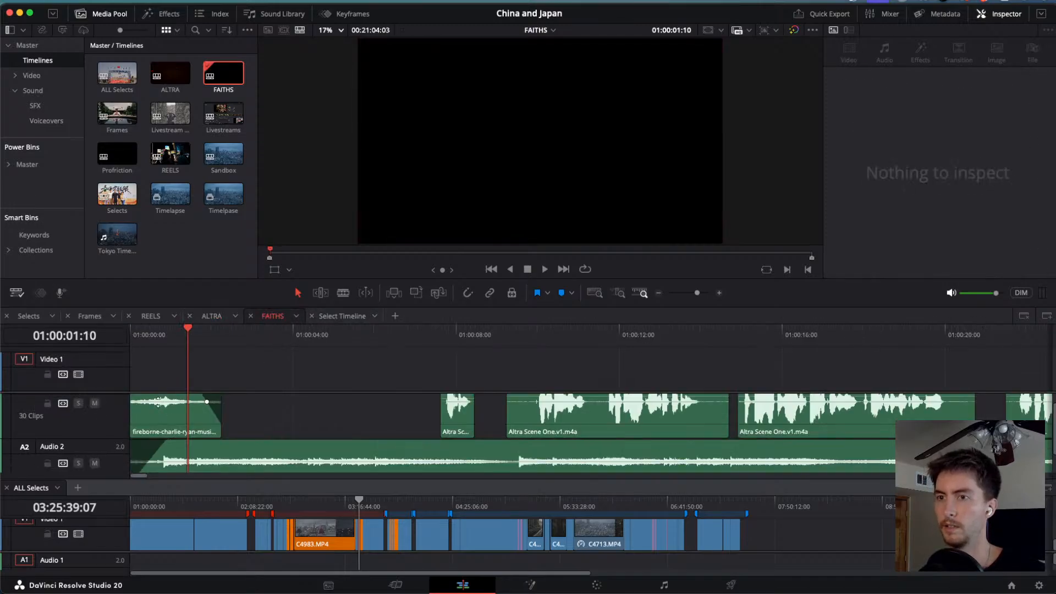
pyautogui.moveTo(179, 338); pyautogui.dragTo(89, 337)
pyautogui.press('super+v')
pyautogui.moveTo(143, 373); pyautogui.dragTo(171, 374)
# Play the FAITHS opening forward and in reverse to check C4483.MP4 against the music swell.
pyautogui.press('l')
pyautogui.press('j')
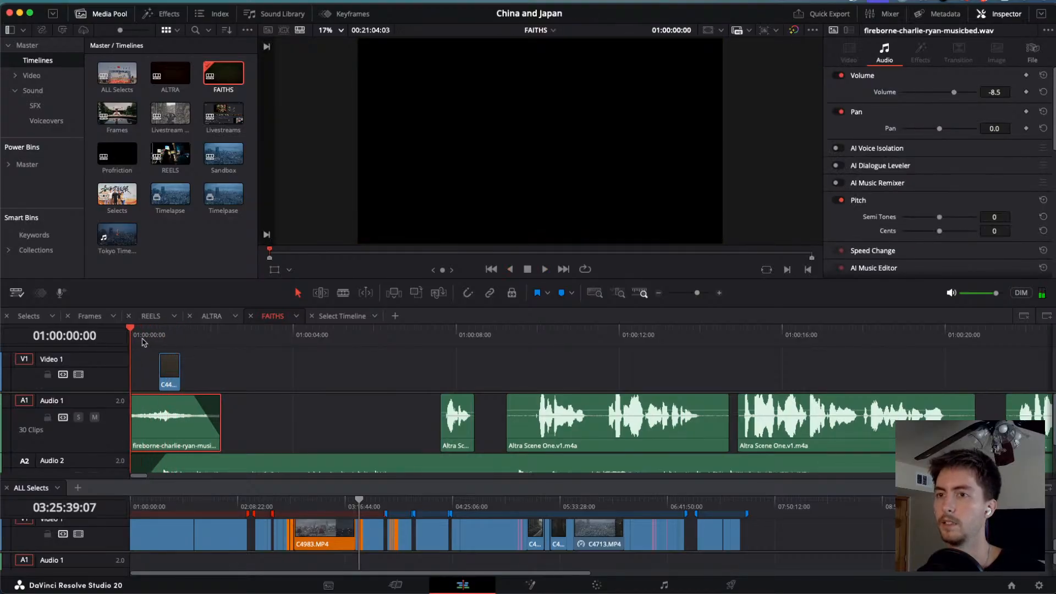
pyautogui.press('l')
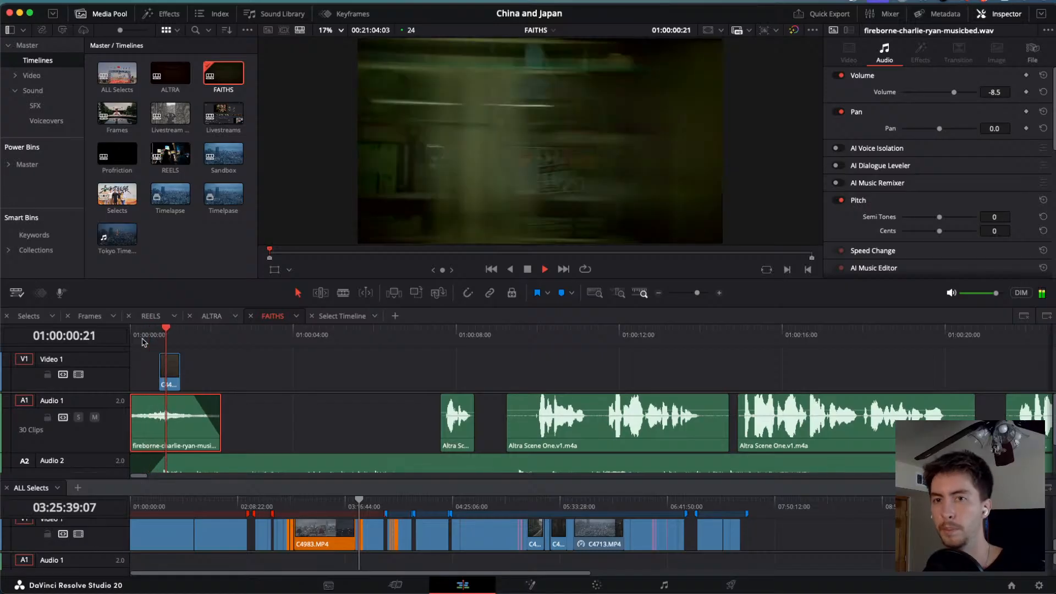
pyautogui.press('j')
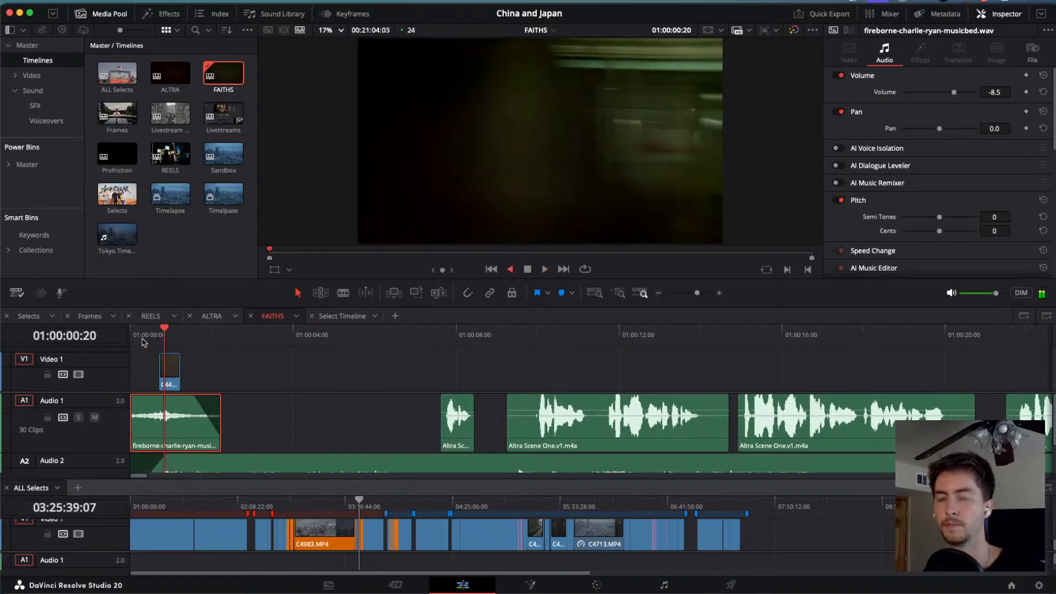
# Play the FAITHS opening back and forth around C4483.MP4 and return to the timeline start at 01:00:00:00.
pyautogui.press('l')
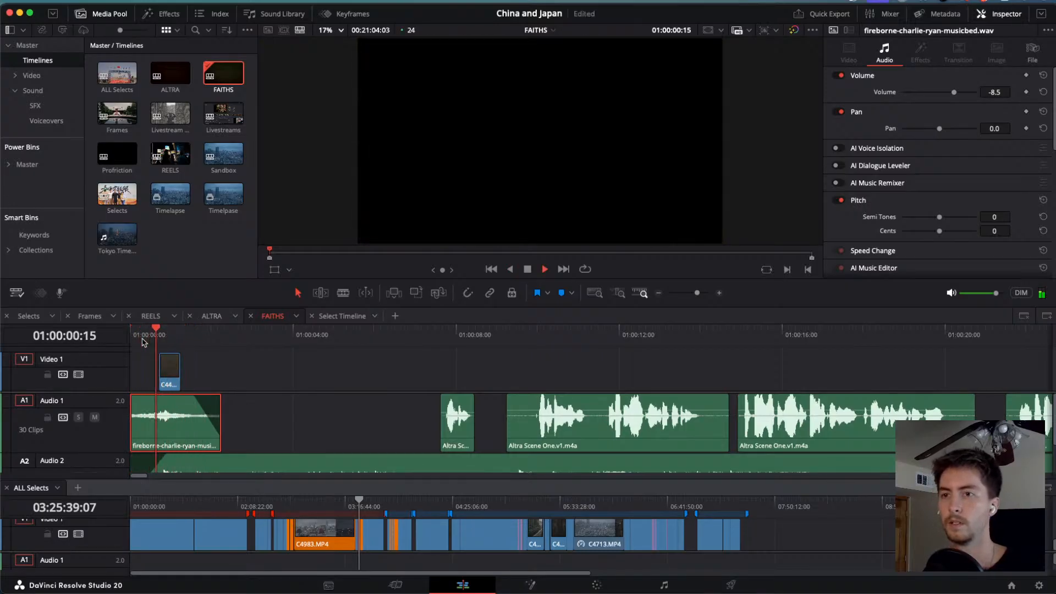
pyautogui.press('j')
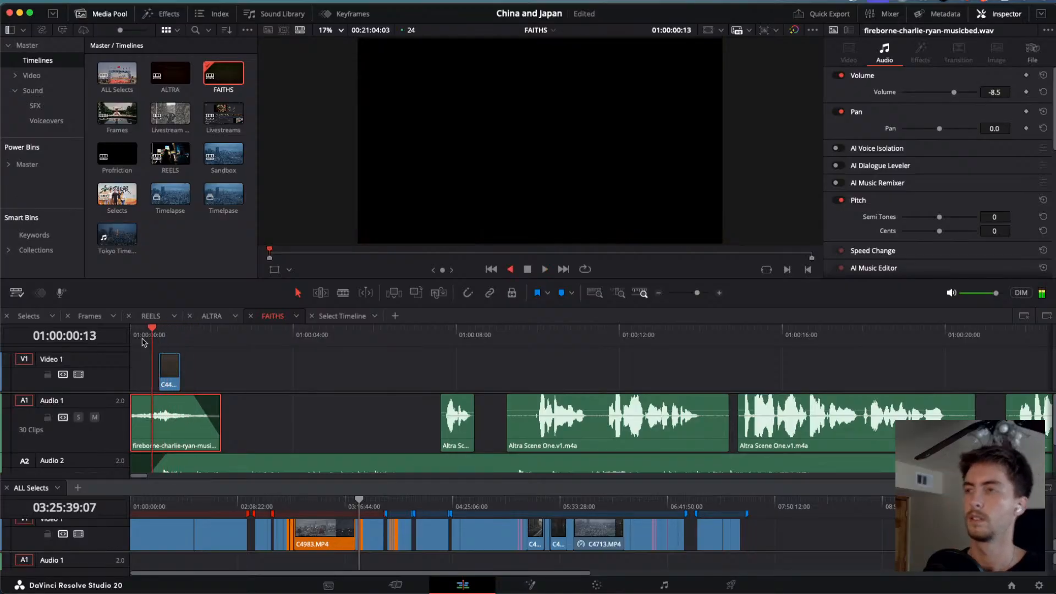
pyautogui.press('k')
pyautogui.press('l')
pyautogui.press('j')
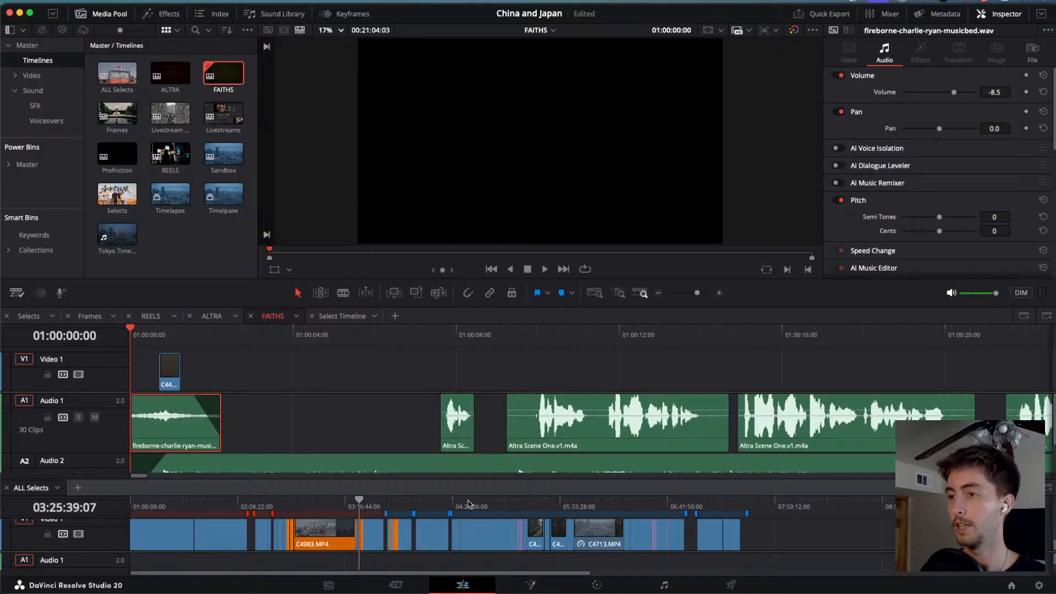
# Copy a short motion-blurred running-feet section of C3127.MP4, around 01:11:01:20 in ALL Selects, onto Video 1 at the start of FAITHS.
pyautogui.moveTo(466, 504); pyautogui.dragTo(151, 510)
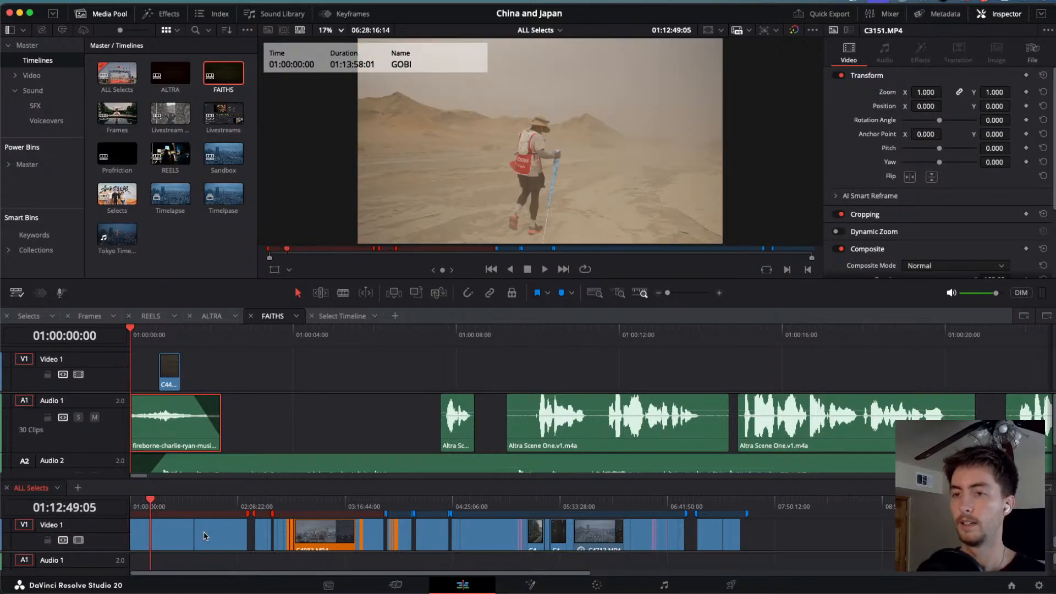
pyautogui.scroll(-2, 205, 535)
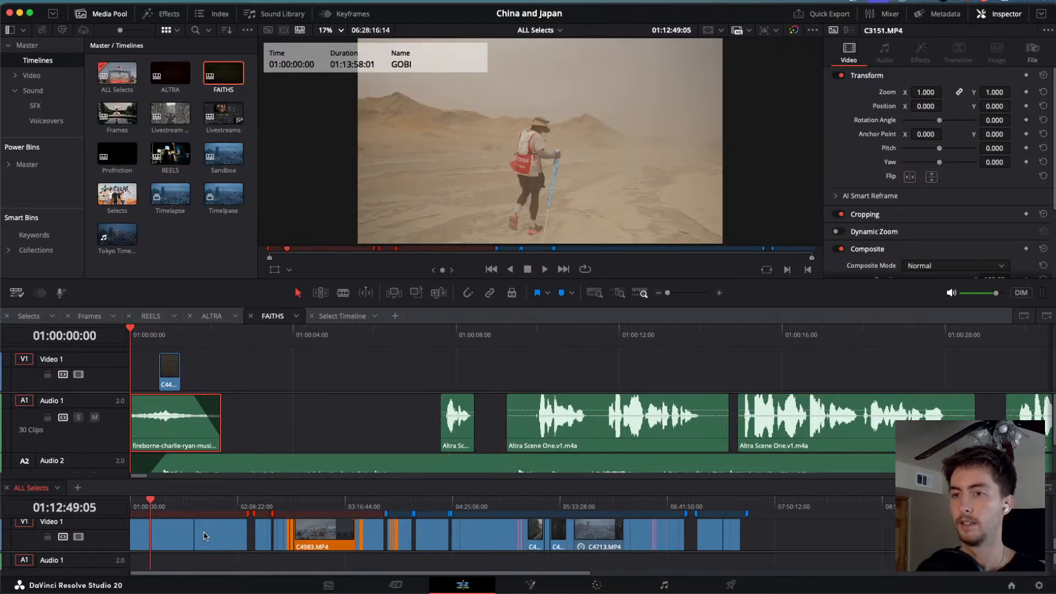
pyautogui.click(154, 500)
pyautogui.moveTo(154, 500); pyautogui.dragTo(140, 500)
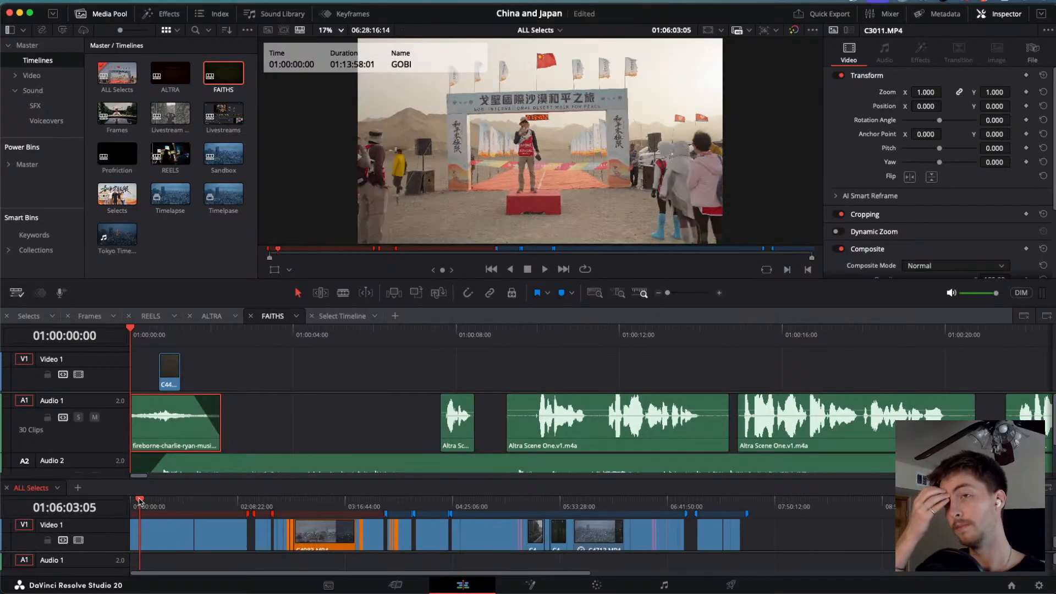
pyautogui.moveTo(144, 500)
pyautogui.mouseDown()
pyautogui.moveTo(172, 501)
pyautogui.moveTo(147, 501)
pyautogui.mouseUp()
pyautogui.scroll(10, 158, 513)
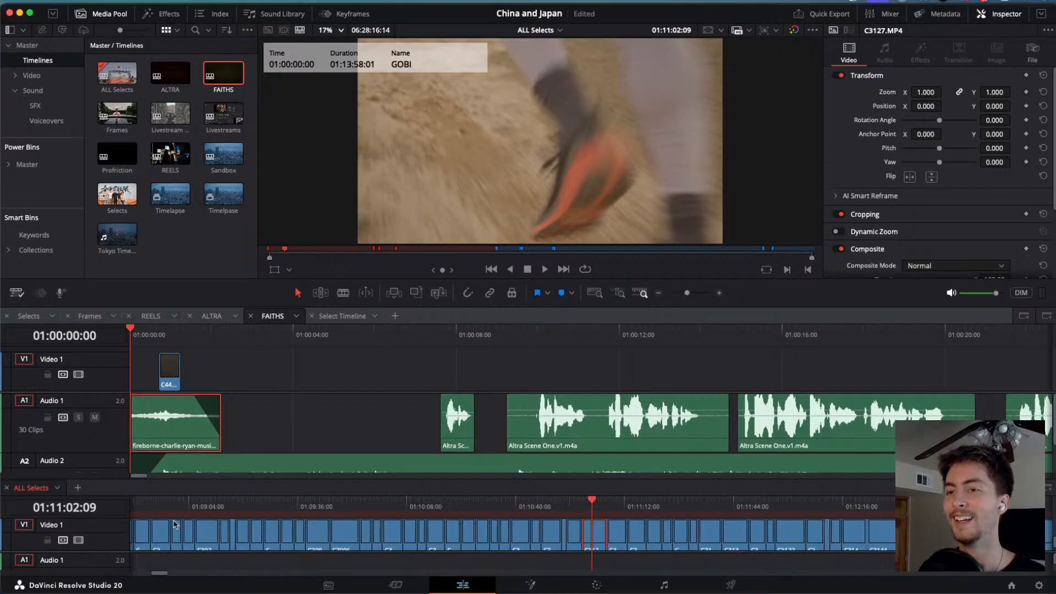
pyautogui.scroll(3, 584, 515)
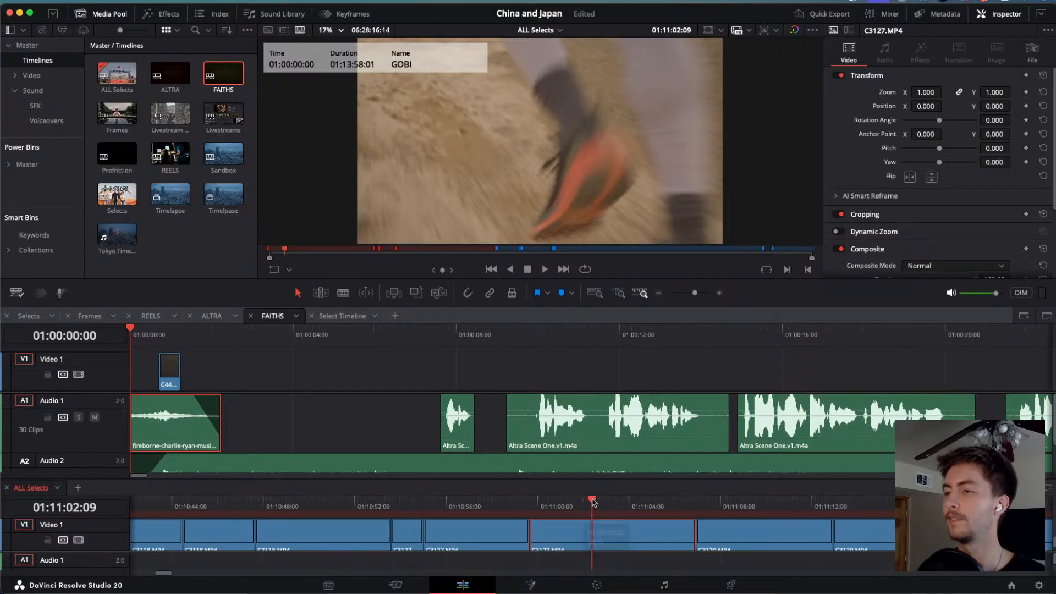
pyautogui.moveTo(590, 500)
pyautogui.mouseDown()
pyautogui.moveTo(568, 500)
pyautogui.moveTo(662, 512)
pyautogui.moveTo(568, 510)
pyautogui.moveTo(578, 510)
pyautogui.mouseUp()
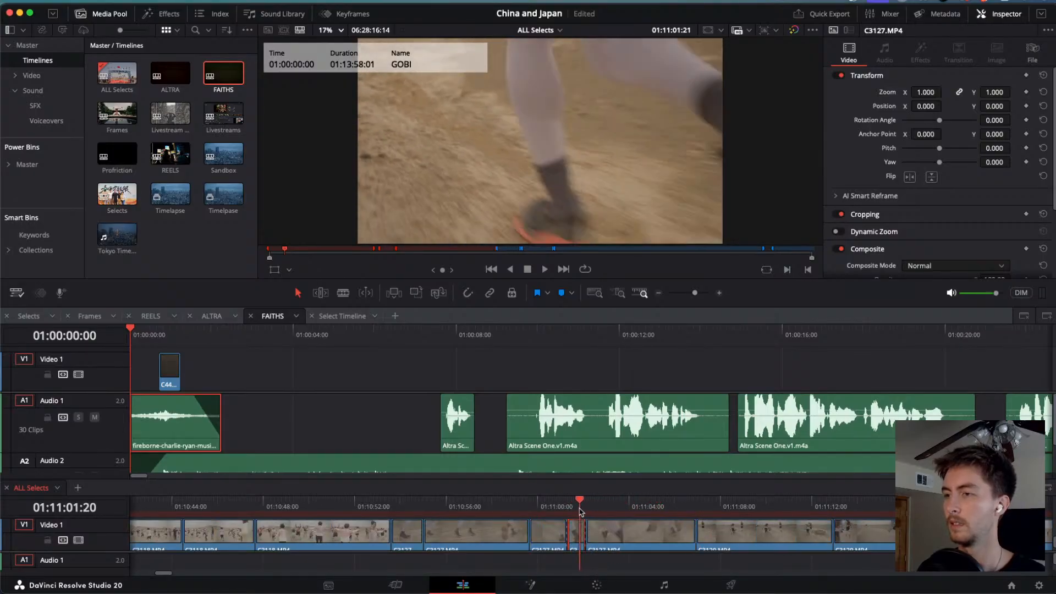
pyautogui.hotkey('ctrl', 'v')
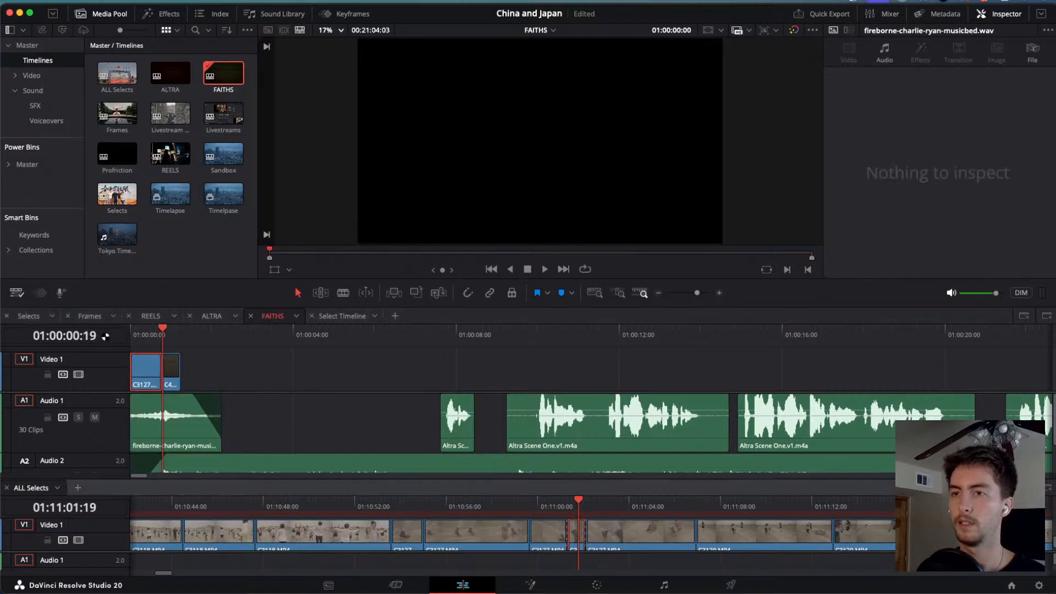
# Trim C3127.MP4 at the start of FAITHS to about 6 frames and play the opening with it.
pyautogui.moveTo(156, 370); pyautogui.dragTo(139, 366)
pyautogui.click(139, 330)
pyautogui.press('space')
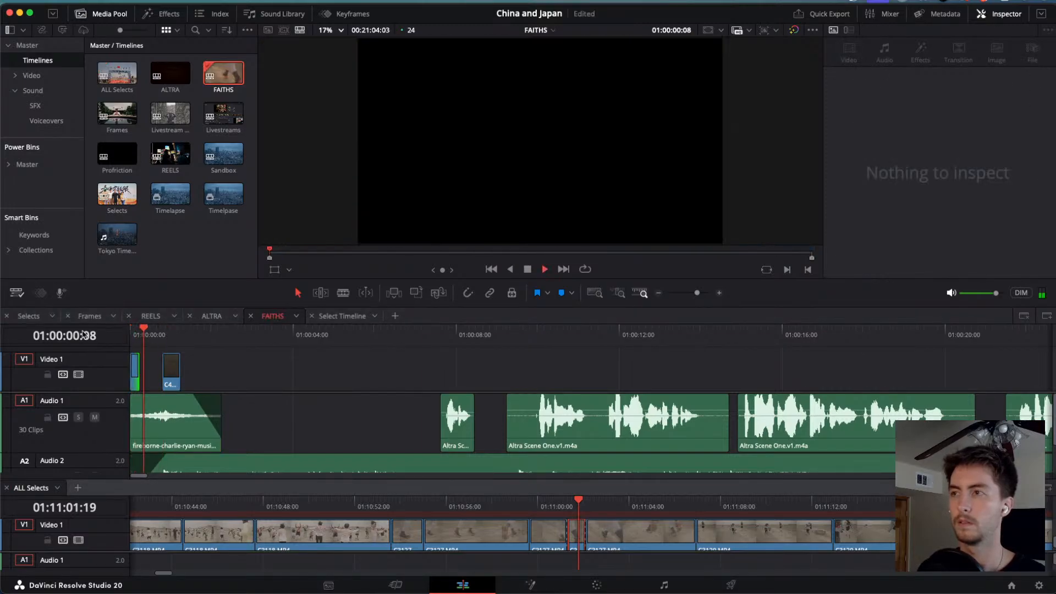
pyautogui.press('j')
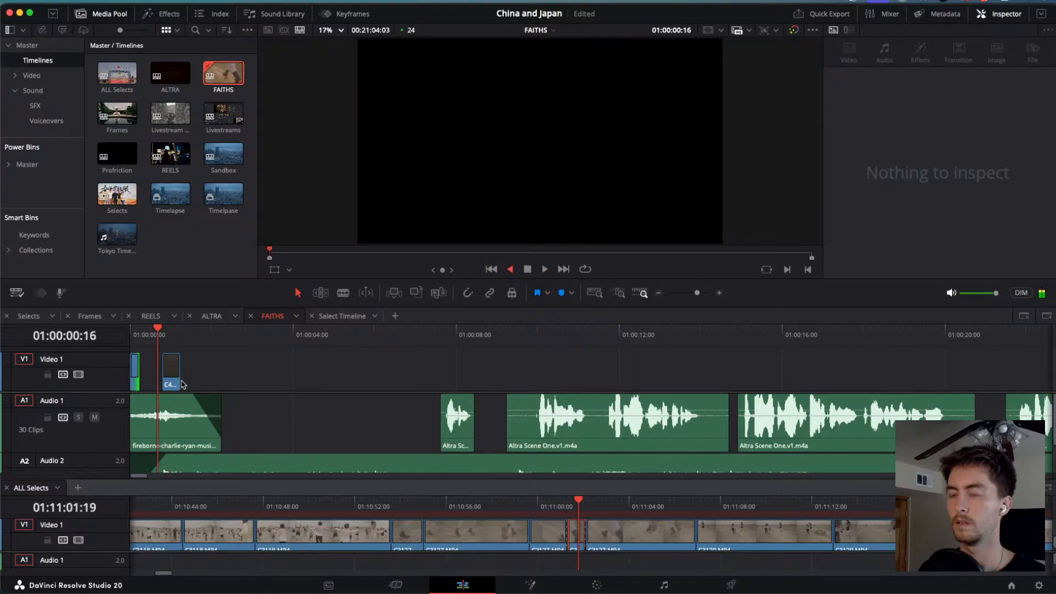
pyautogui.press('l')
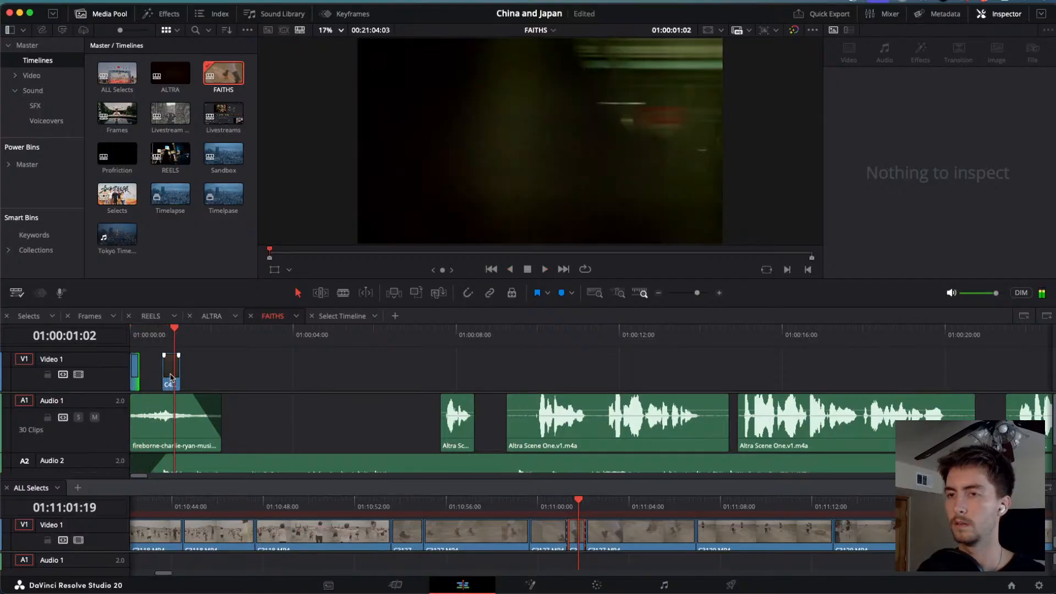
pyautogui.press('j')
pyautogui.press('k')
# Move C3127.MP4 to about 01:00:00:11 and close it up against C4483.MP4, which starts at about 01:00:00:17.
pyautogui.click(134, 372)
pyautogui.moveTo(134, 372); pyautogui.dragTo(152, 372)
pyautogui.scroll(5, 176, 371)
pyautogui.moveTo(239, 370); pyautogui.dragTo(203, 372)
# Replay the cut from C3127.MP4 to C4483.MP4 repeatedly to judge its timing and motion against the swell.
pyautogui.press('space')
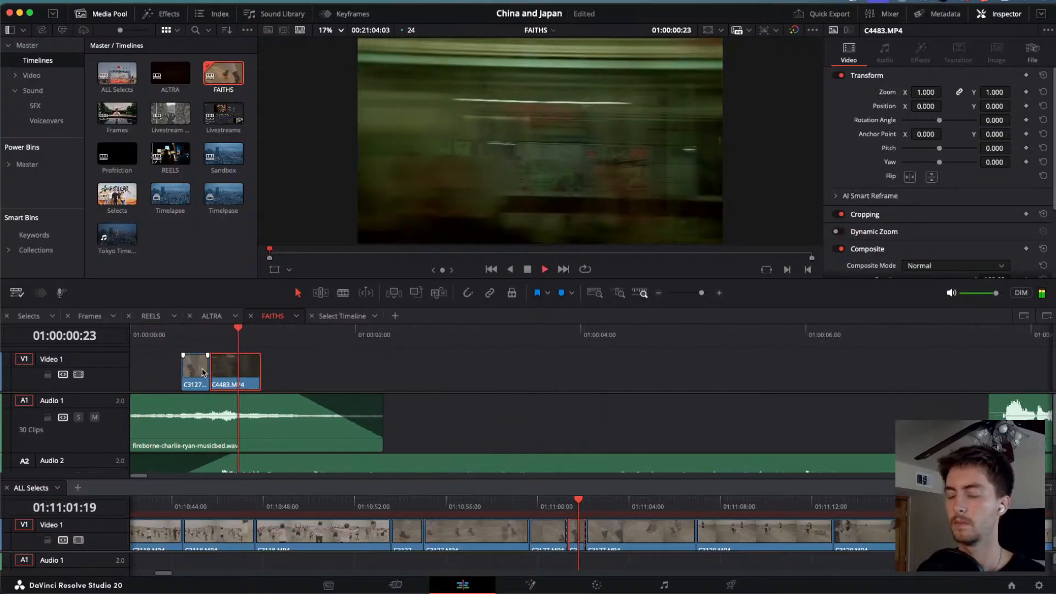
pyautogui.press('j')
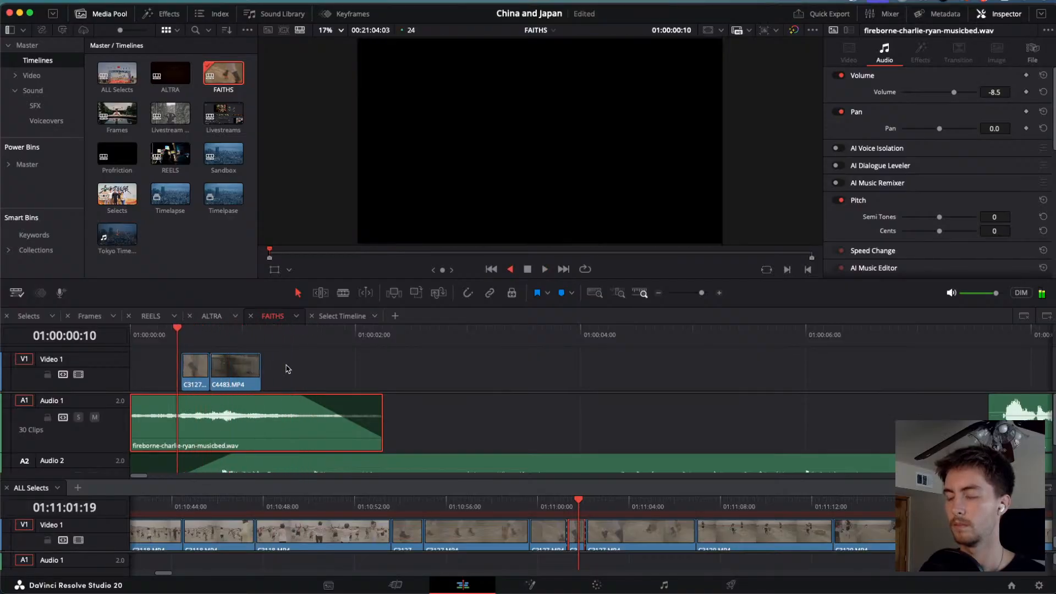
pyautogui.press('space')
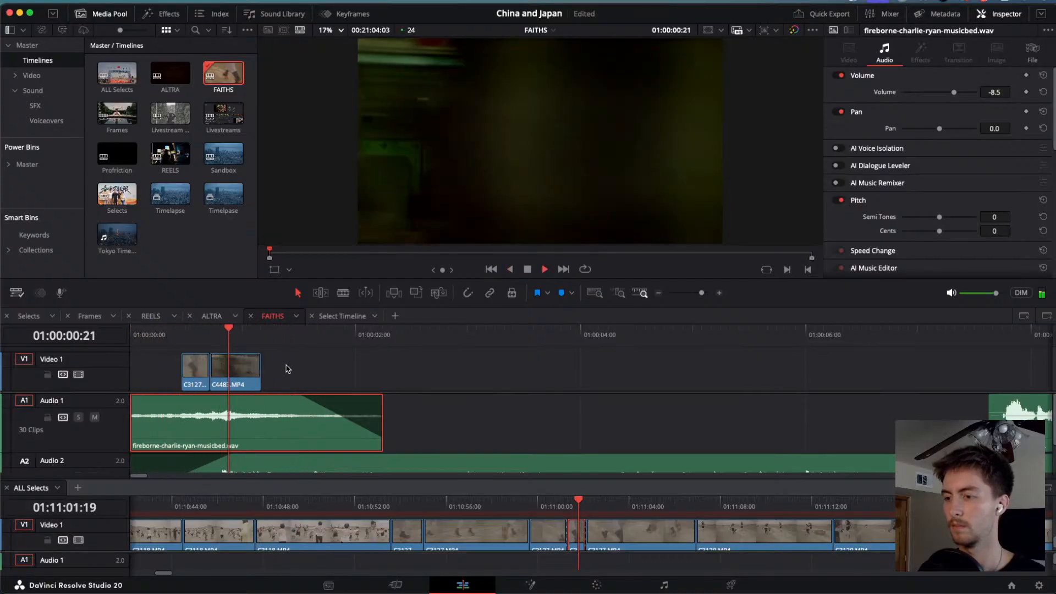
pyautogui.press('j')
pyautogui.press('l')
pyautogui.press('space')
pyautogui.press('l')
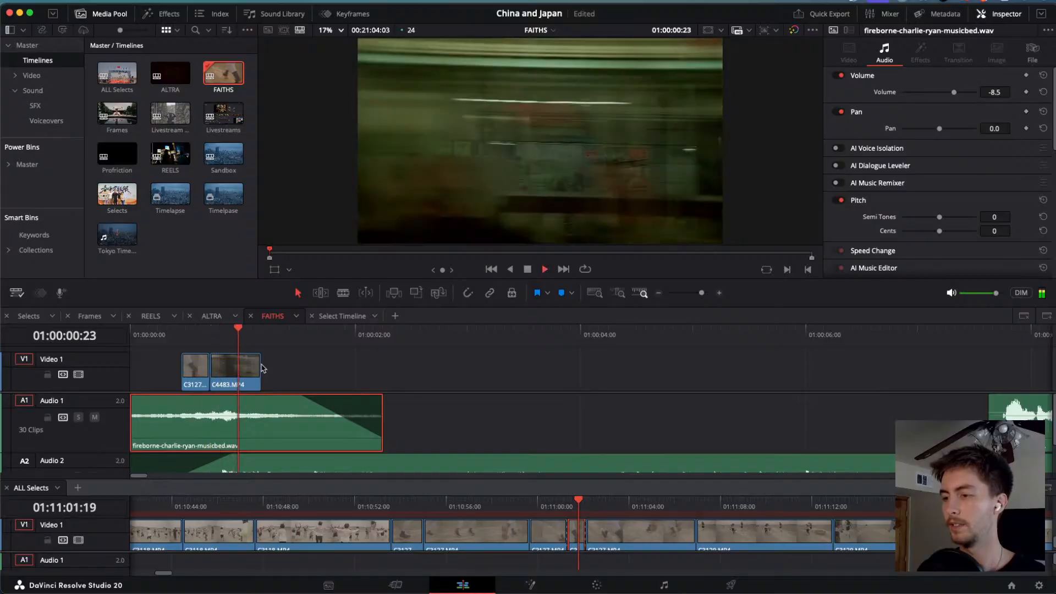
pyautogui.press('j')
pyautogui.press('k')
pyautogui.press('l')
pyautogui.press('j')
pyautogui.press('k')
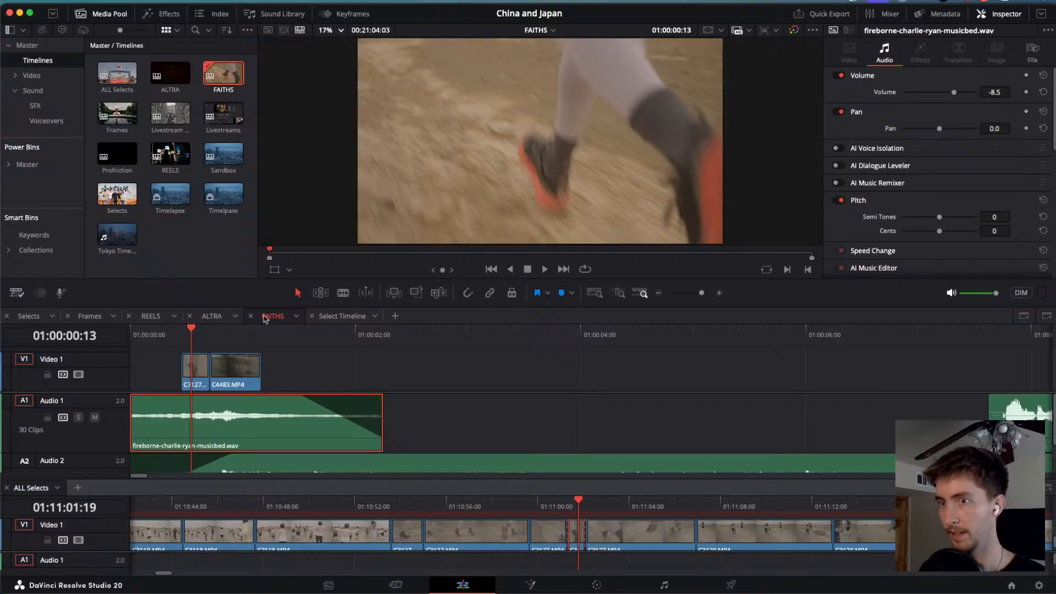
# Flip C3127.MP4 horizontally and play it into C4483.MP4.
pyautogui.click(199, 374)
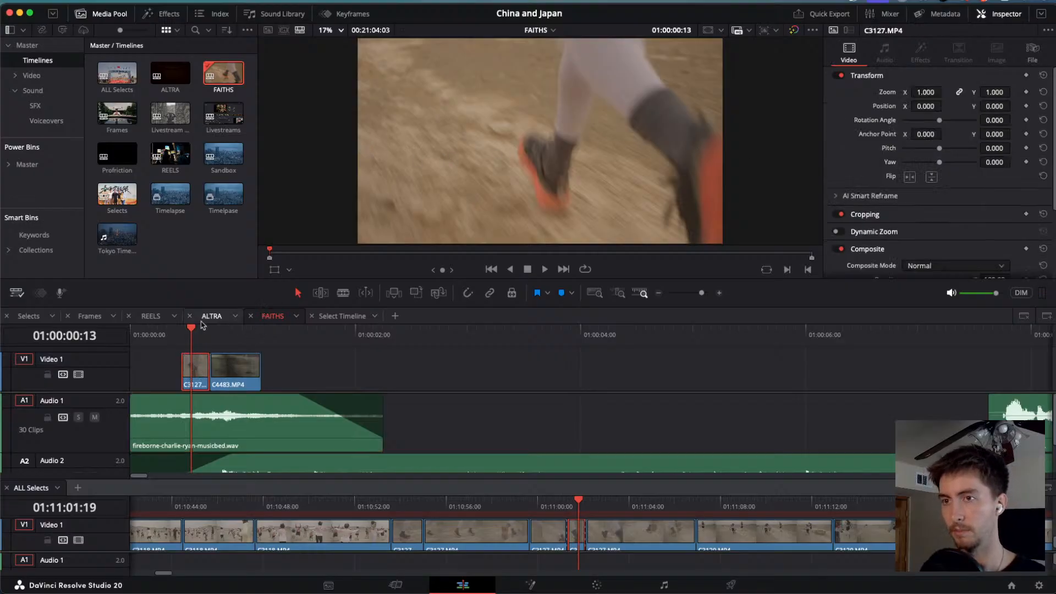
pyautogui.click(910, 177)
pyautogui.press('l')
pyautogui.press('j')
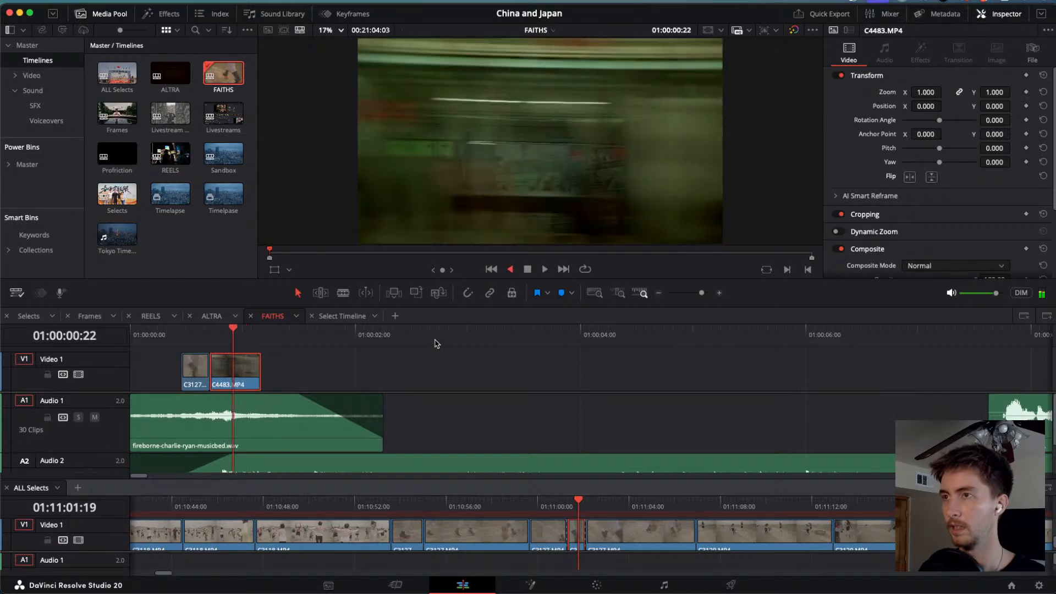
pyautogui.press('space')
# Replay the FAITHS opening several times to judge the flipped running shot's movement into C4483.MP4, ending at the timeline start.
pyautogui.press('space')
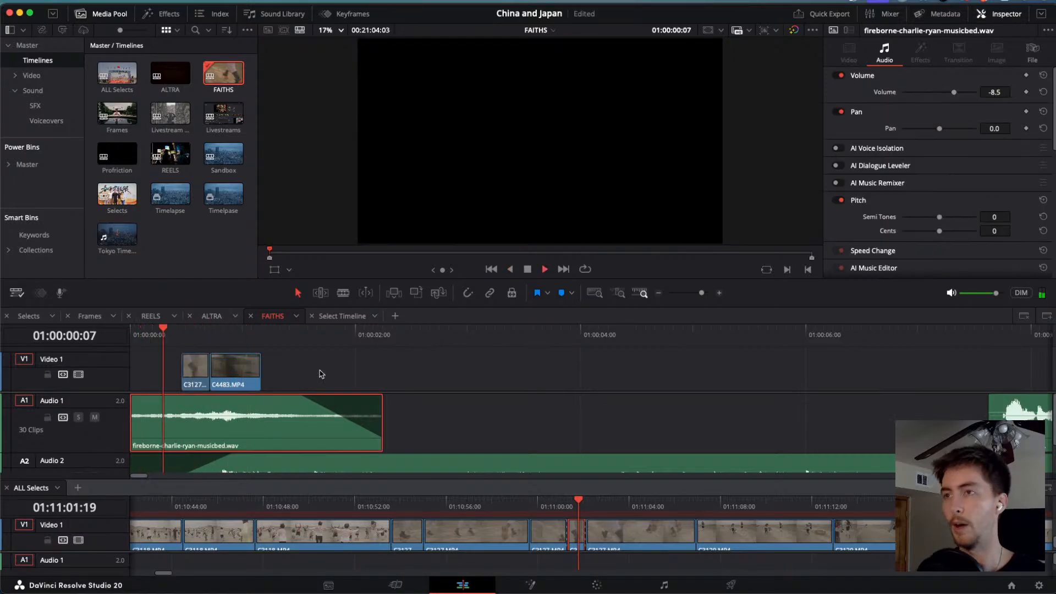
pyautogui.press('space')
pyautogui.press('j')
pyautogui.press('l')
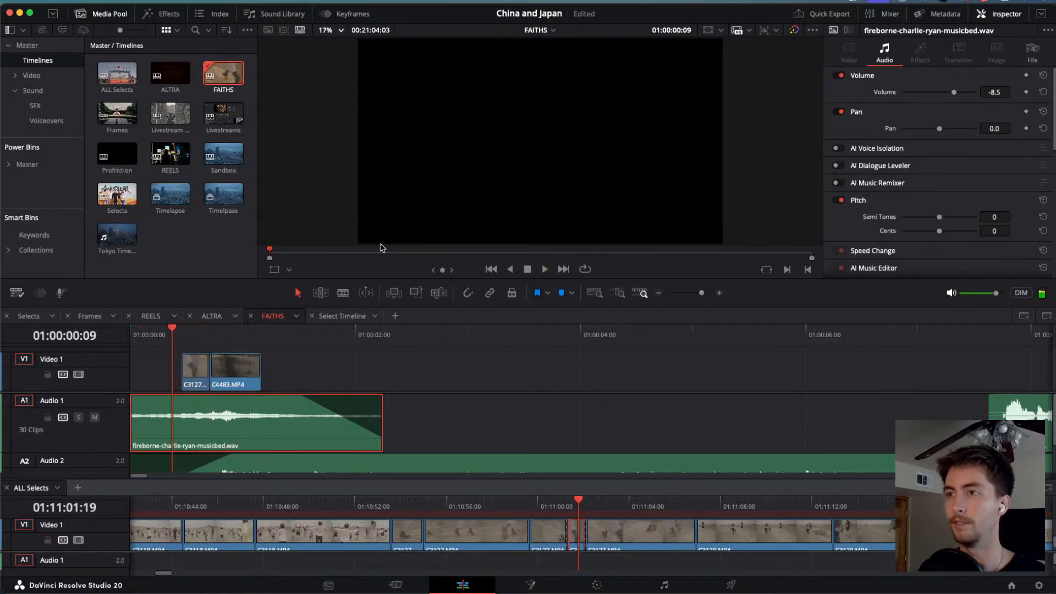
pyautogui.press('space')
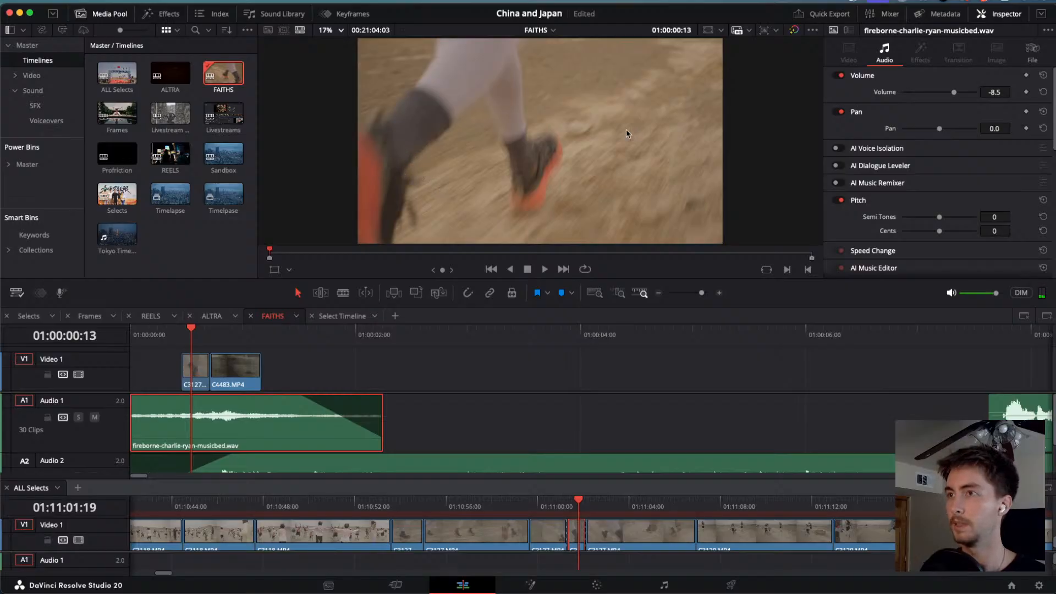
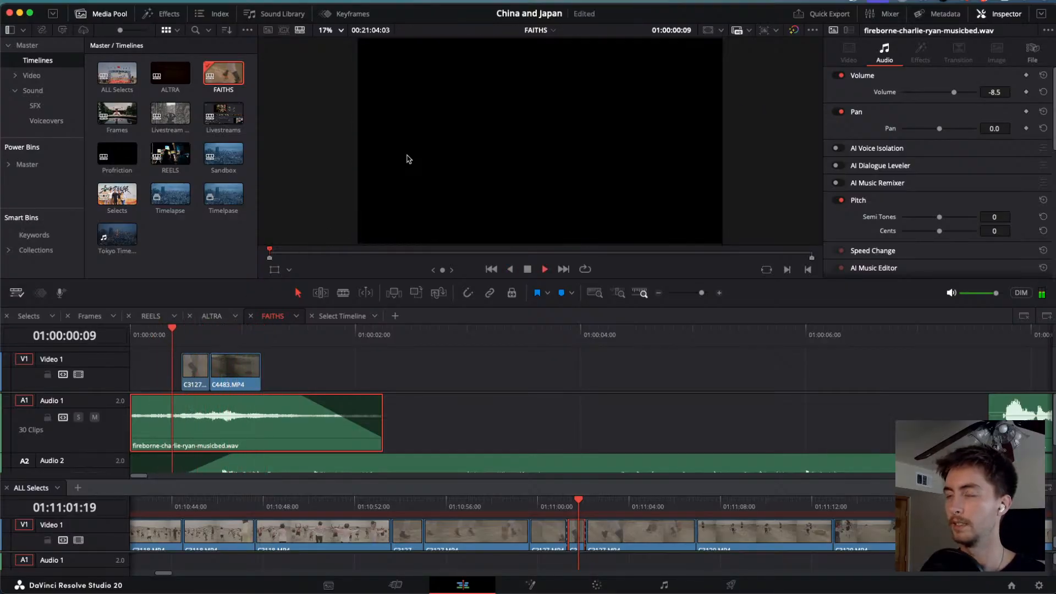
pyautogui.press('j')
pyautogui.press('l')
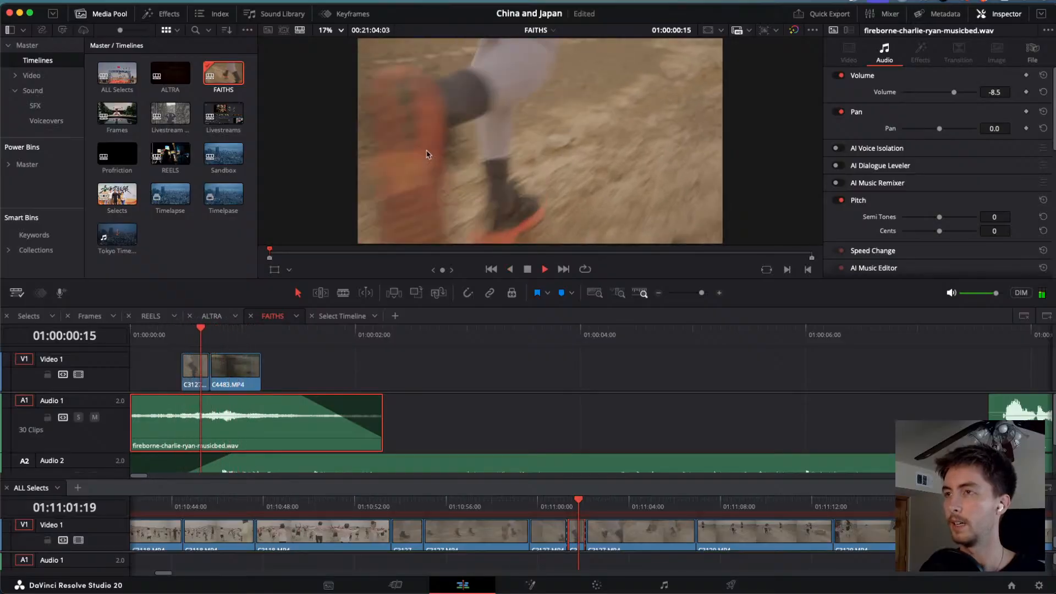
pyautogui.press('j')
pyautogui.press('l')
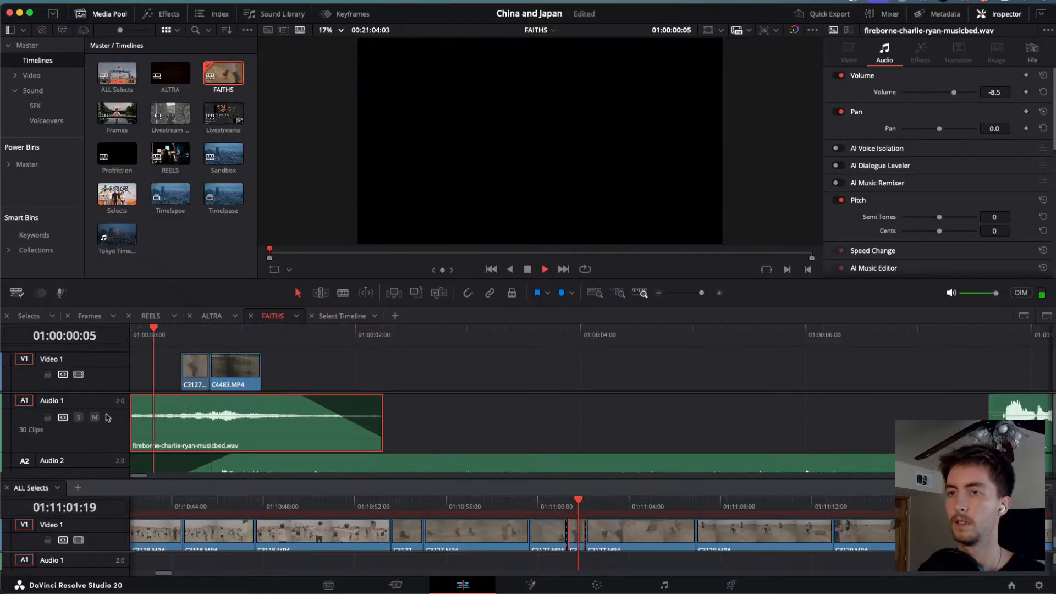
pyautogui.press('j')
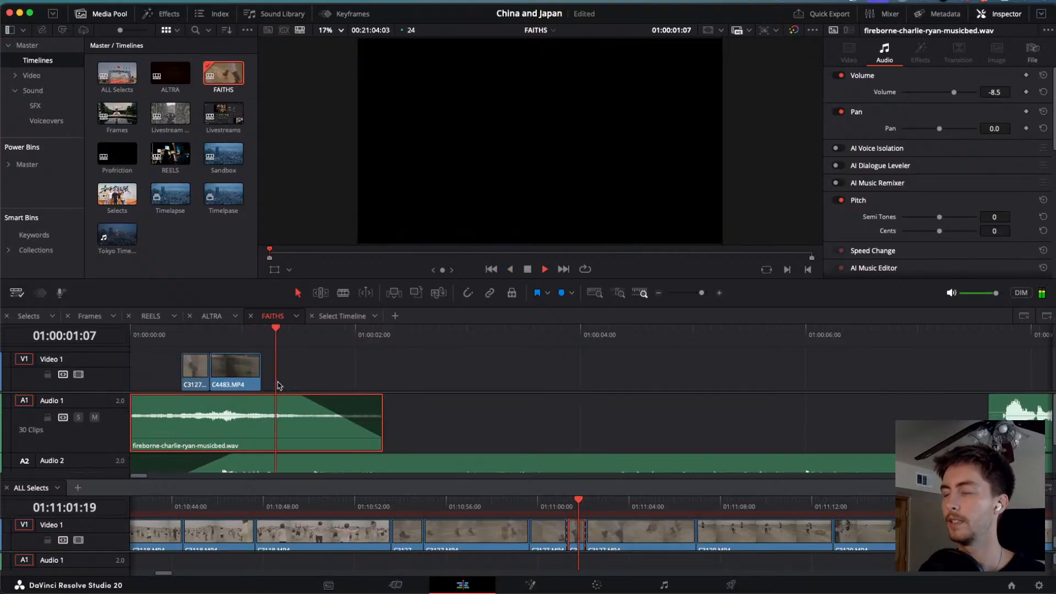
pyautogui.moveTo(277, 329); pyautogui.dragTo(103, 332)
pyautogui.press('space')
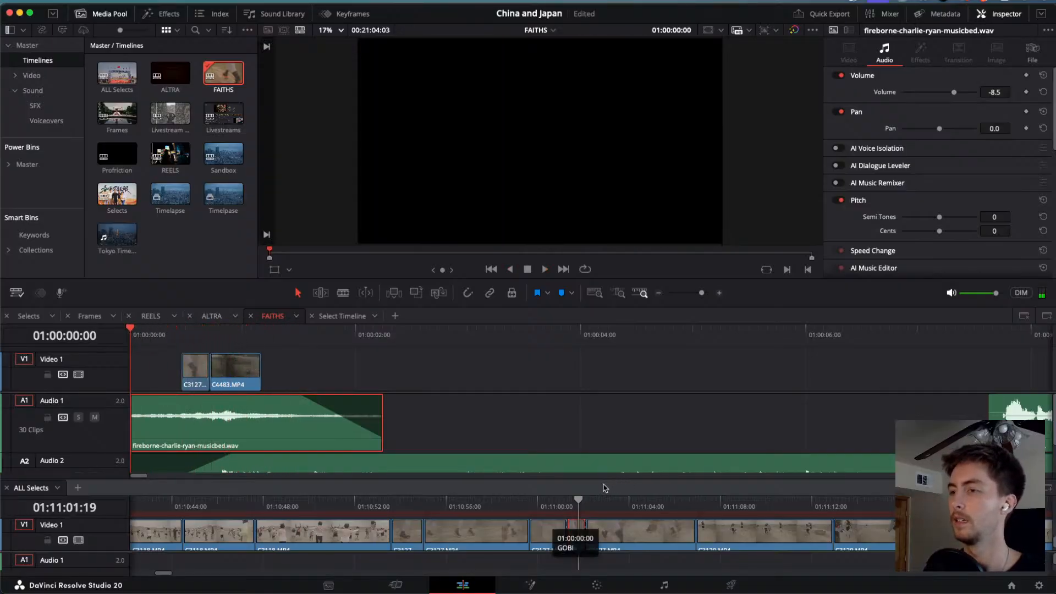
# Scrub through the GOBI running shots in ALL Selects from about 01:11:13 to 01:11:53 for another opening clip, stopping on C3134.MP4.
pyautogui.click(841, 511)
pyautogui.press('super+minus')
pyautogui.press('super+minus')
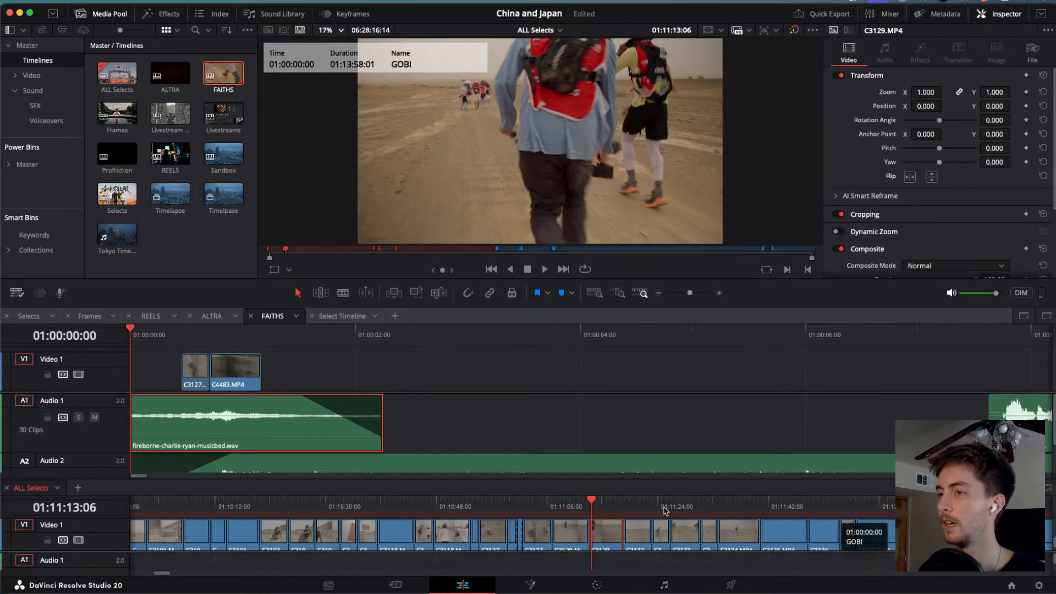
pyautogui.moveTo(633, 502); pyautogui.dragTo(650, 504)
pyautogui.moveTo(730, 513); pyautogui.dragTo(837, 516)
pyautogui.press('super+minus')
pyautogui.press('super+minus')
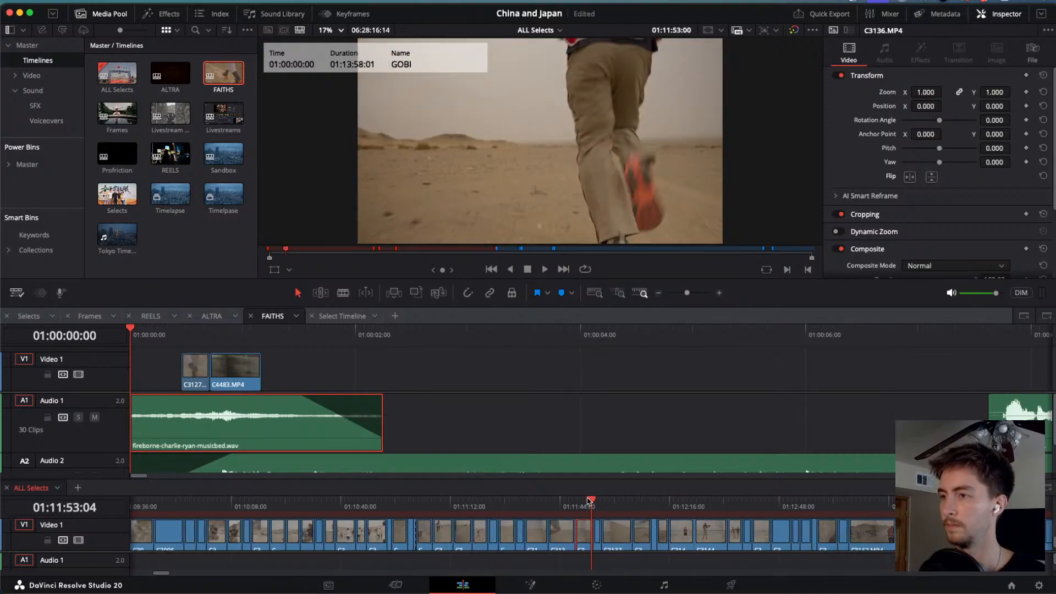
pyautogui.click(577, 501)
pyautogui.moveTo(561, 500); pyautogui.dragTo(535, 501)
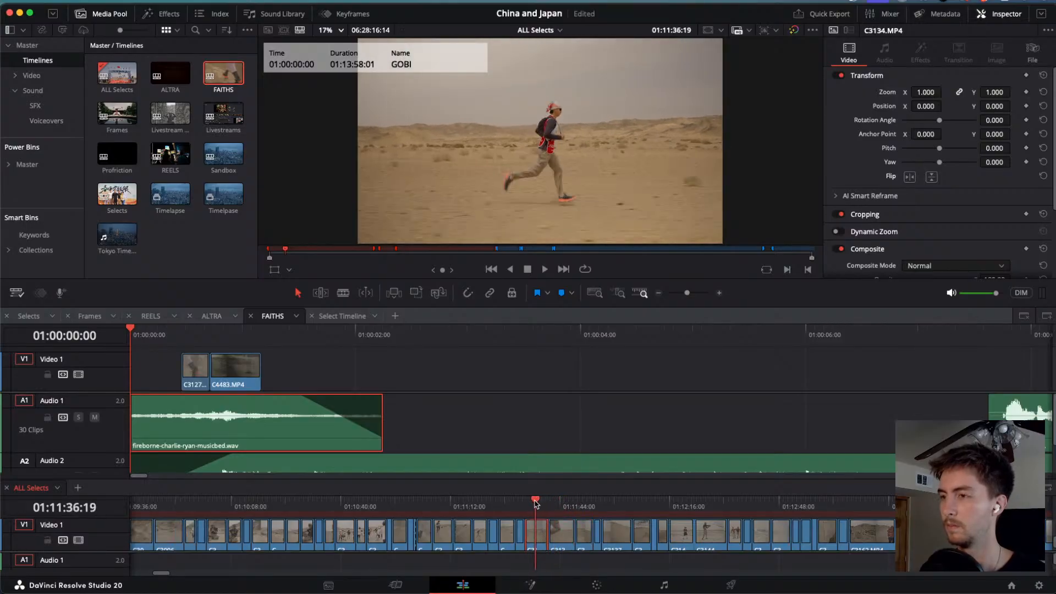
# Copy a section of C3134.MP4 about 3 frames long, near 01:11:37 in ALL Selects, onto Video 1 at the start of FAITHS.
pyautogui.press('super+equal')
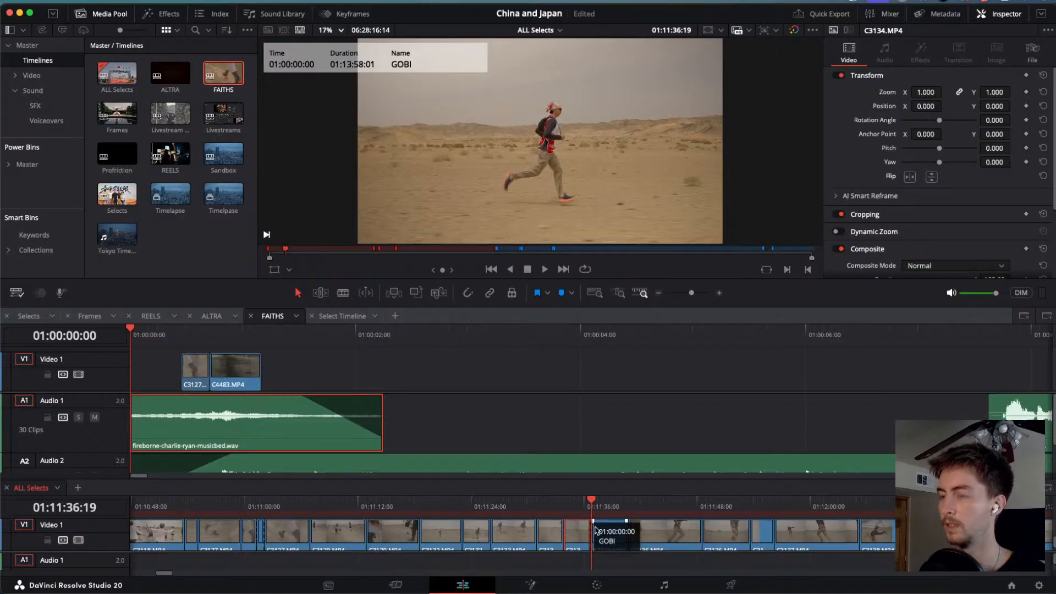
pyautogui.press('super+equal')
pyautogui.press('super+equal')
pyautogui.press('super+equal')
pyautogui.press('super+equal')
pyautogui.press('super+equal')
pyautogui.press('super+equal')
pyautogui.press('space')
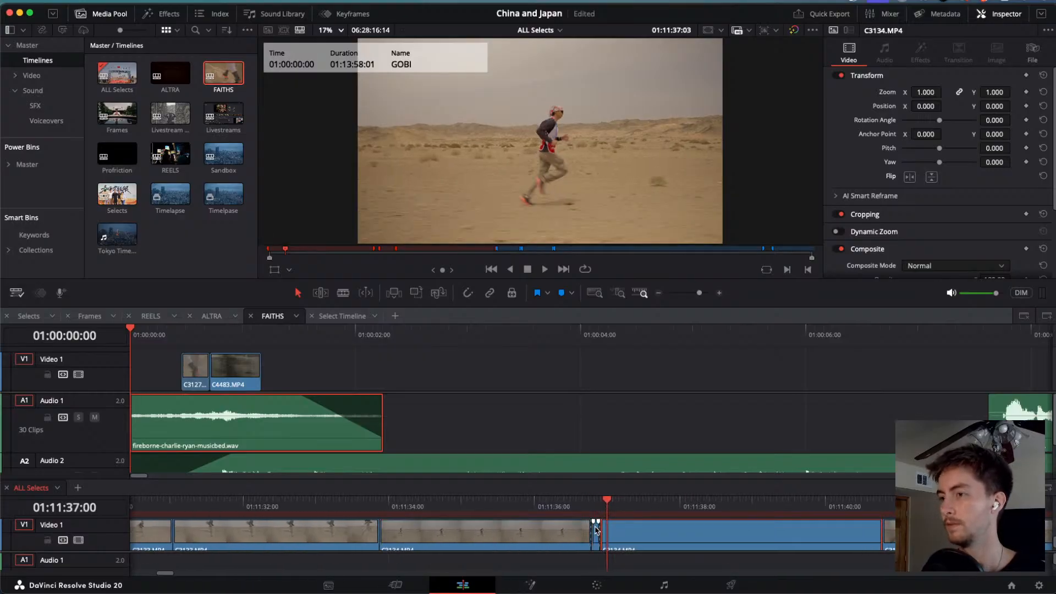
pyautogui.click(154, 346)
pyautogui.press('super+v')
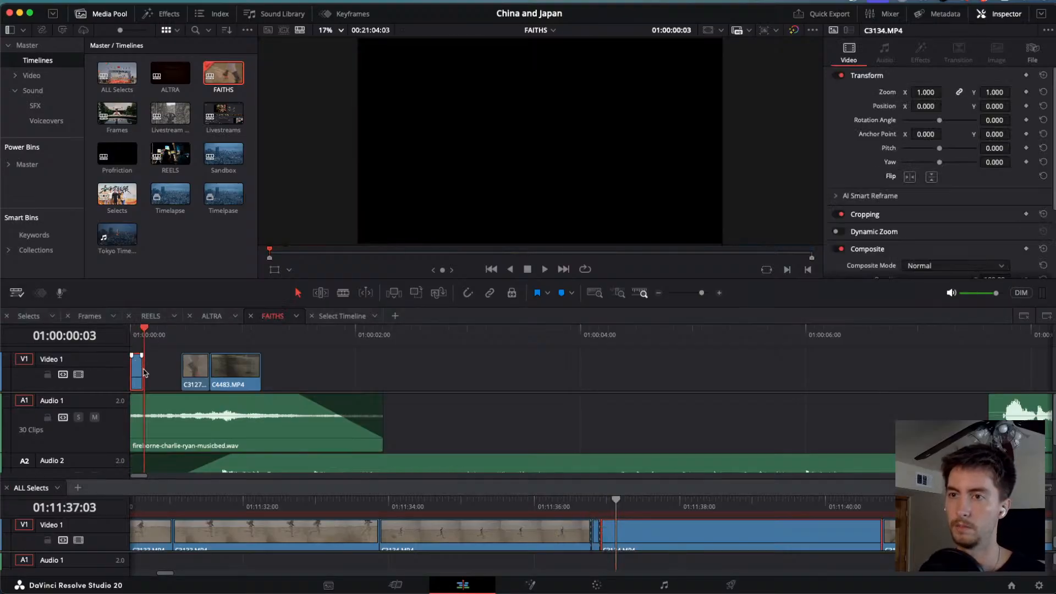
pyautogui.click(182, 369)
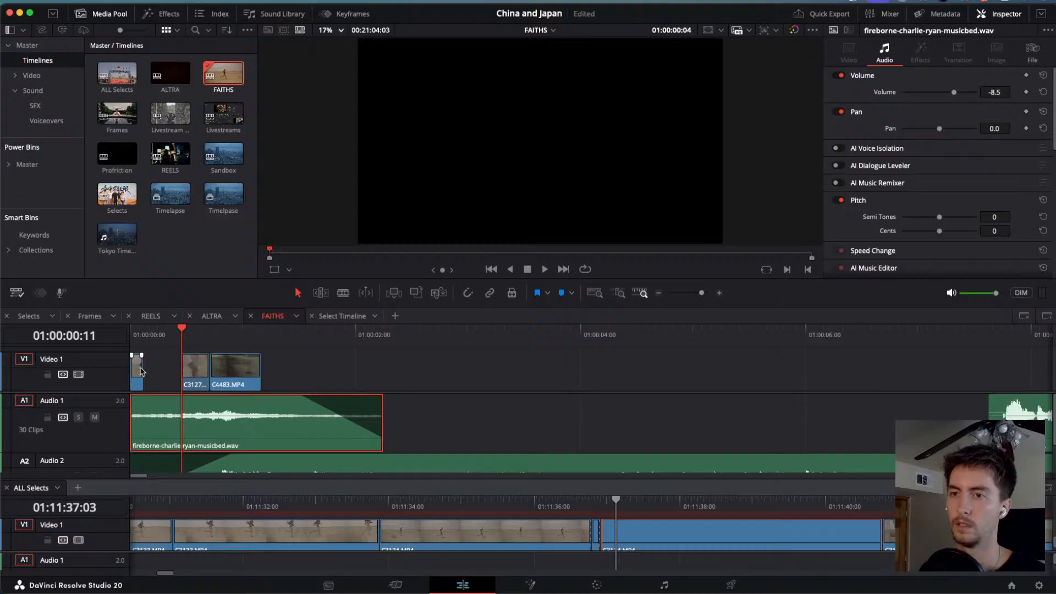
# Move the C3134.MP4 section directly before C3127.MP4 on Video 1 and extend its start to make it about 6 frames long.
pyautogui.moveTo(140, 371); pyautogui.dragTo(220, 367)
pyautogui.press('super+equal')
pyautogui.press('super+equal')
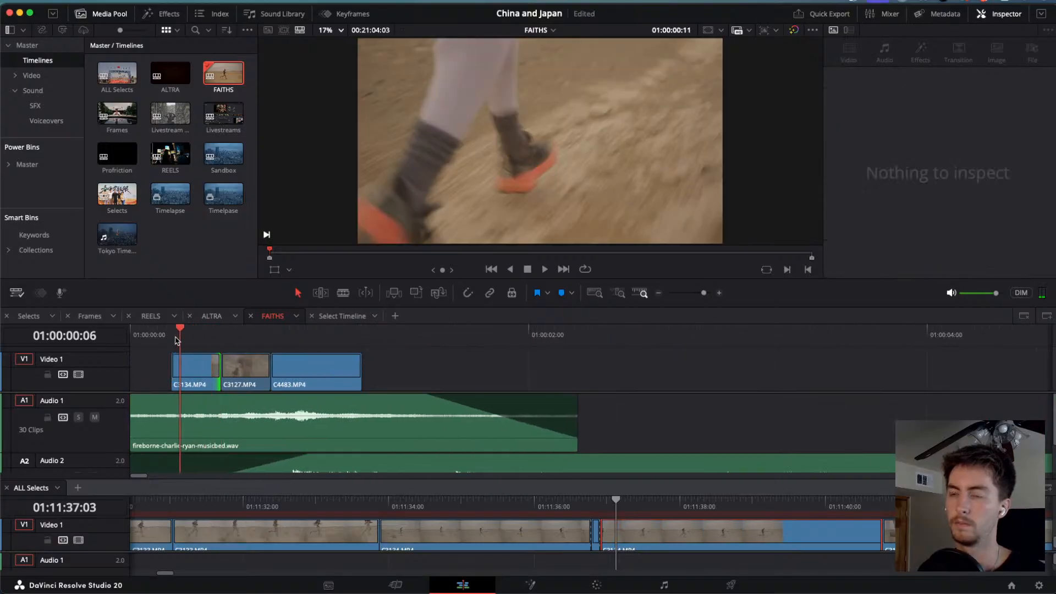
# Play the FAITHS opening forward and backward to judge how C3134.MP4 cuts into C3127.MP4 and C4483.MP4 against the music swell.
pyautogui.press('space')
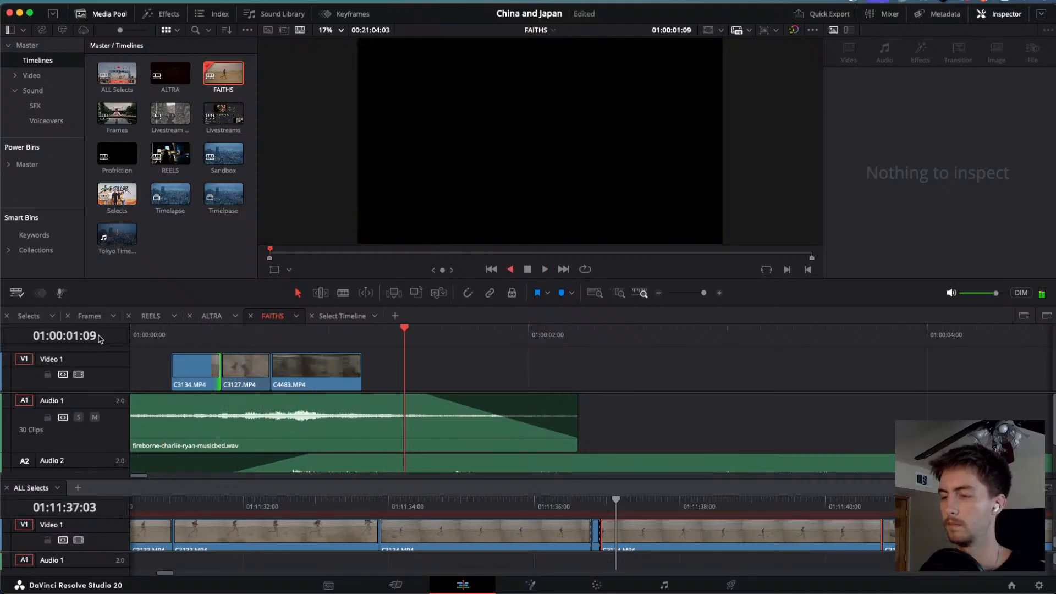
pyautogui.press('space')
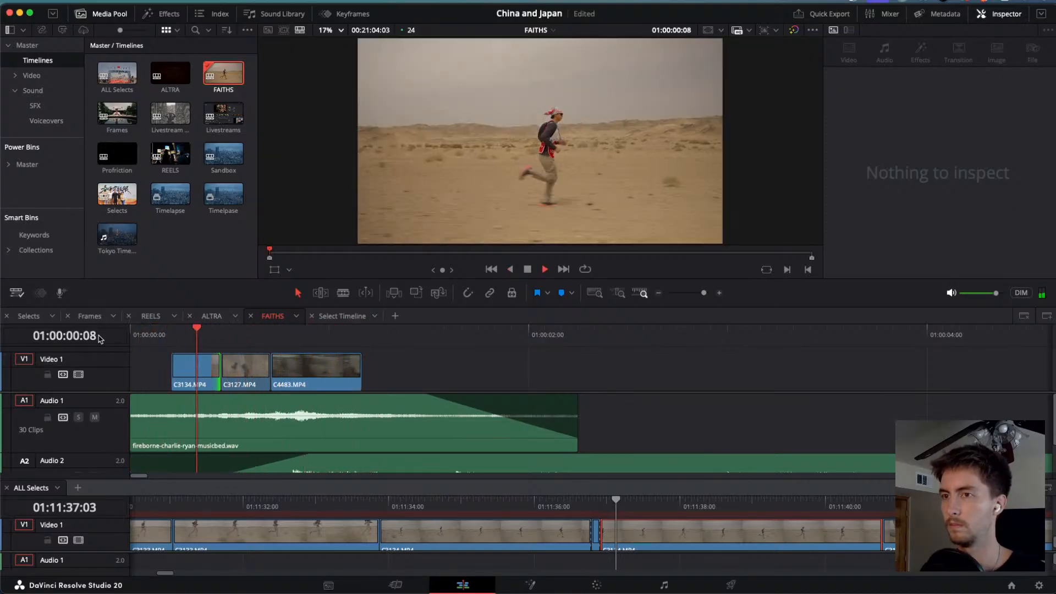
pyautogui.press('j')
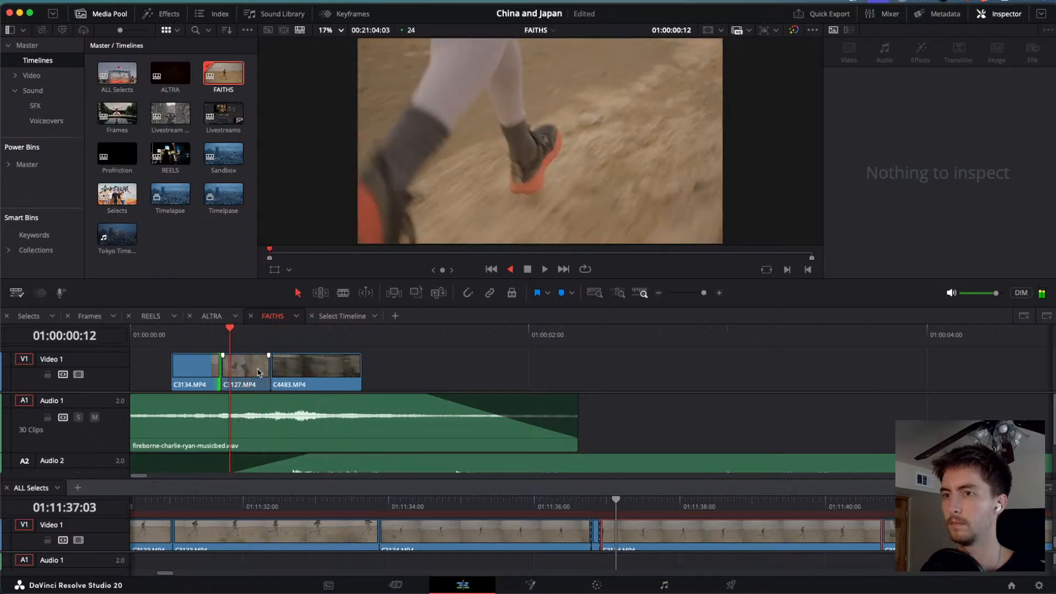
pyautogui.press('l')
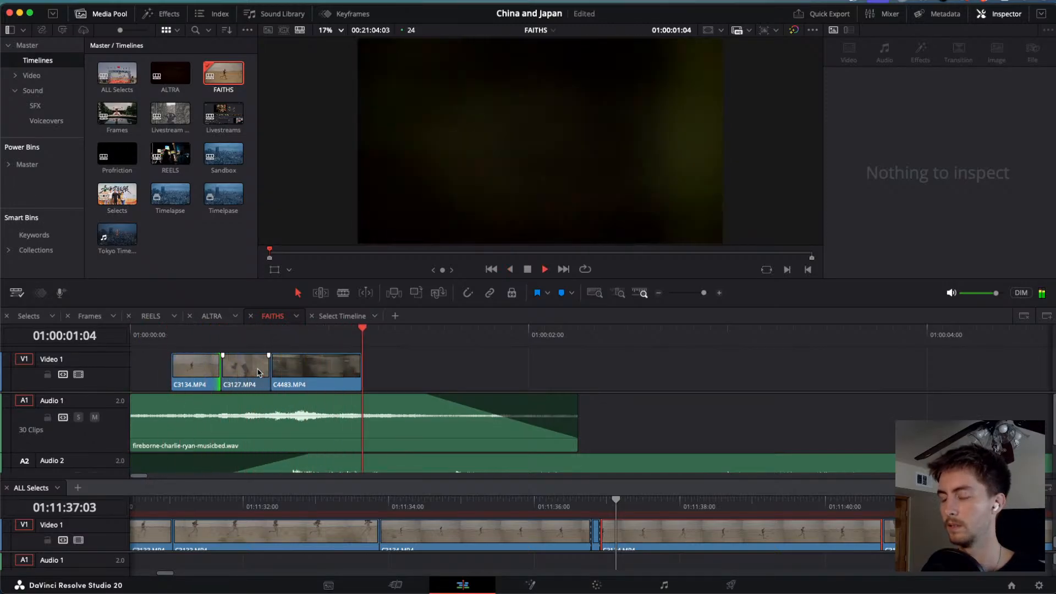
pyautogui.press('super+minus')
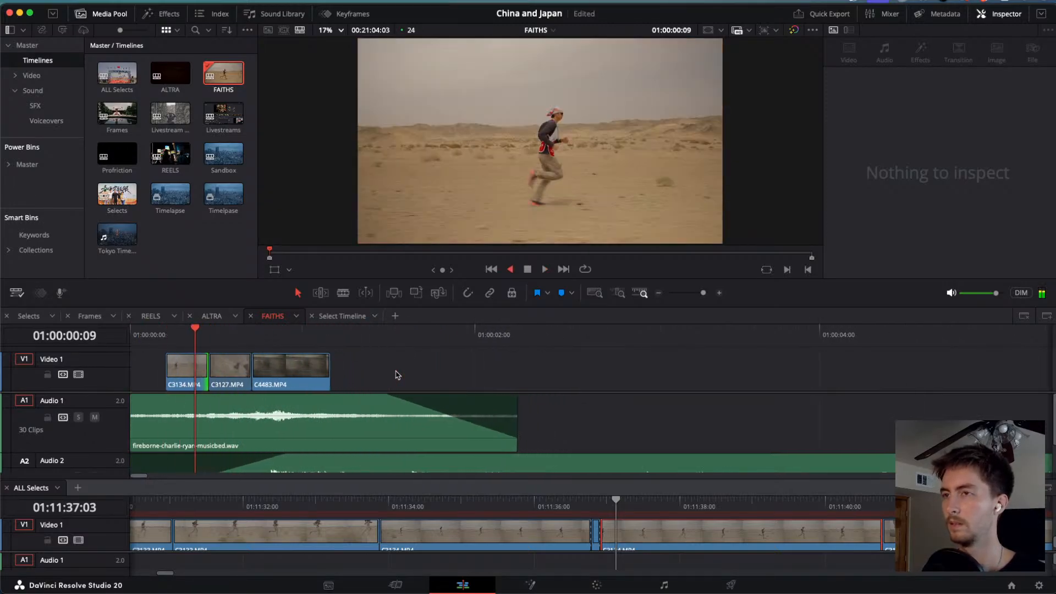
pyautogui.press('l')
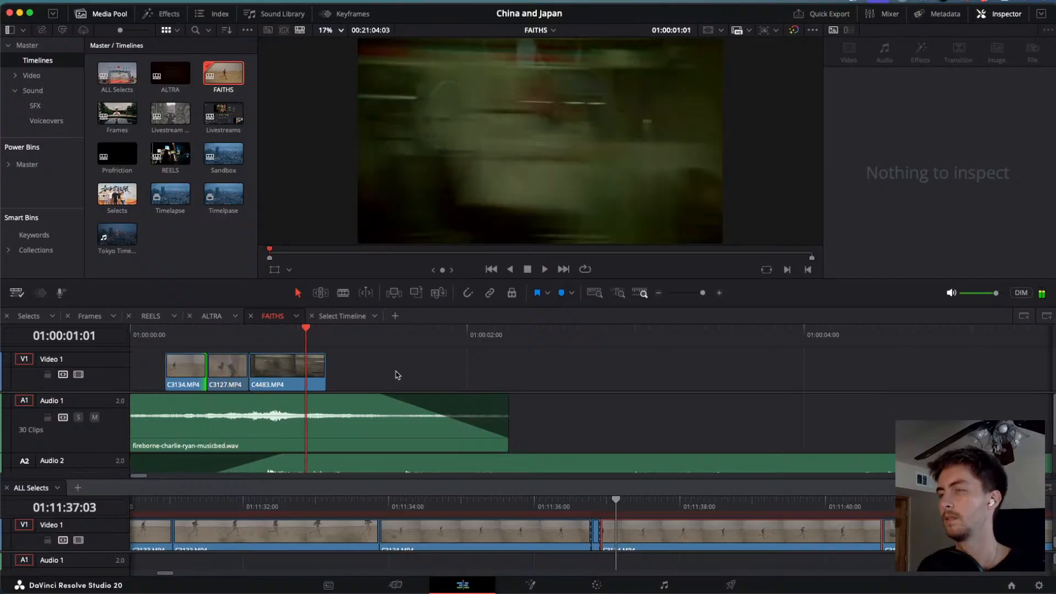
pyautogui.press('j')
# Scrub through the GOBI shots in ALL Selects from about 01:11:43 and copy a short section of C3150.MP4 near 01:12:42.
pyautogui.scroll(-2, 597, 509)
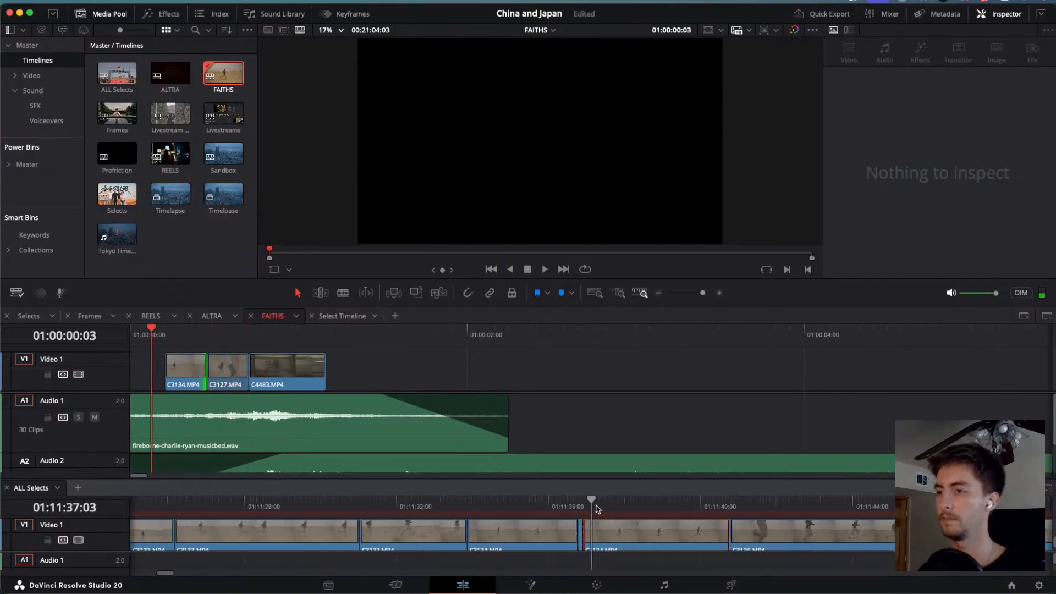
pyautogui.click(828, 505)
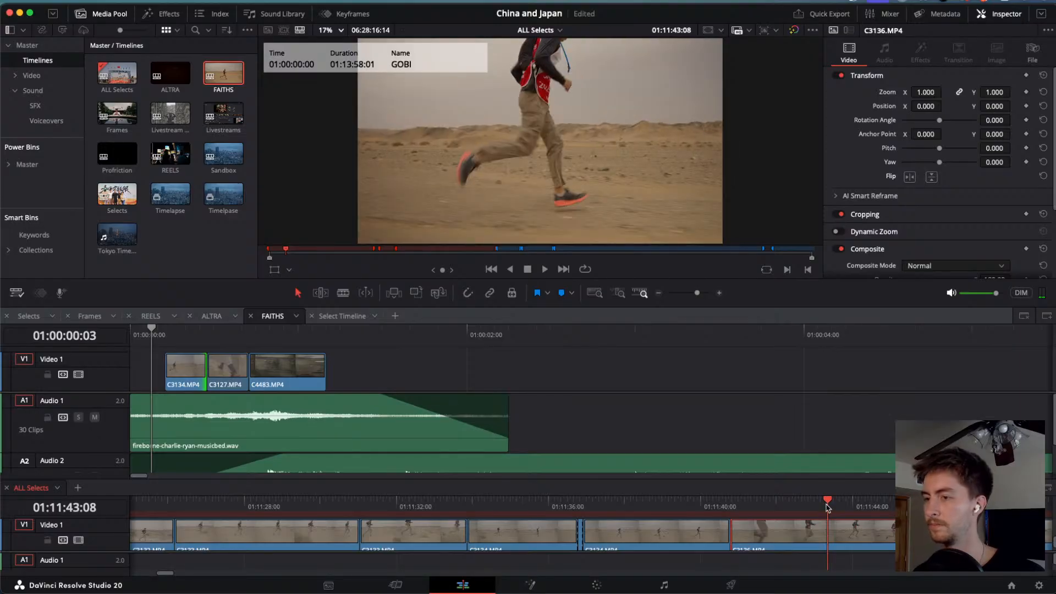
pyautogui.scroll(-3, 684, 505)
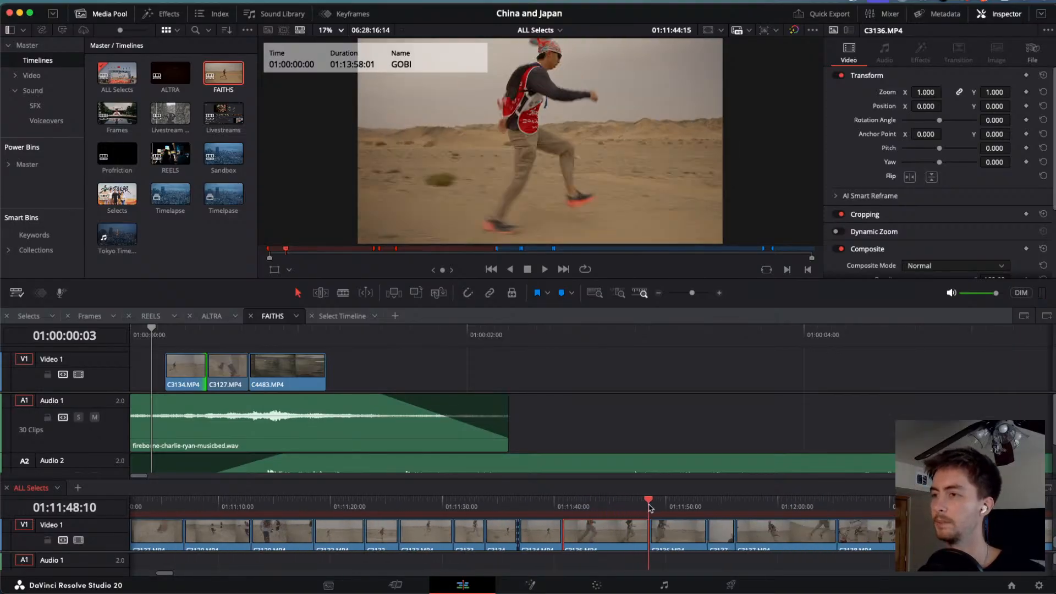
pyautogui.moveTo(649, 507); pyautogui.dragTo(892, 524)
pyautogui.press('space')
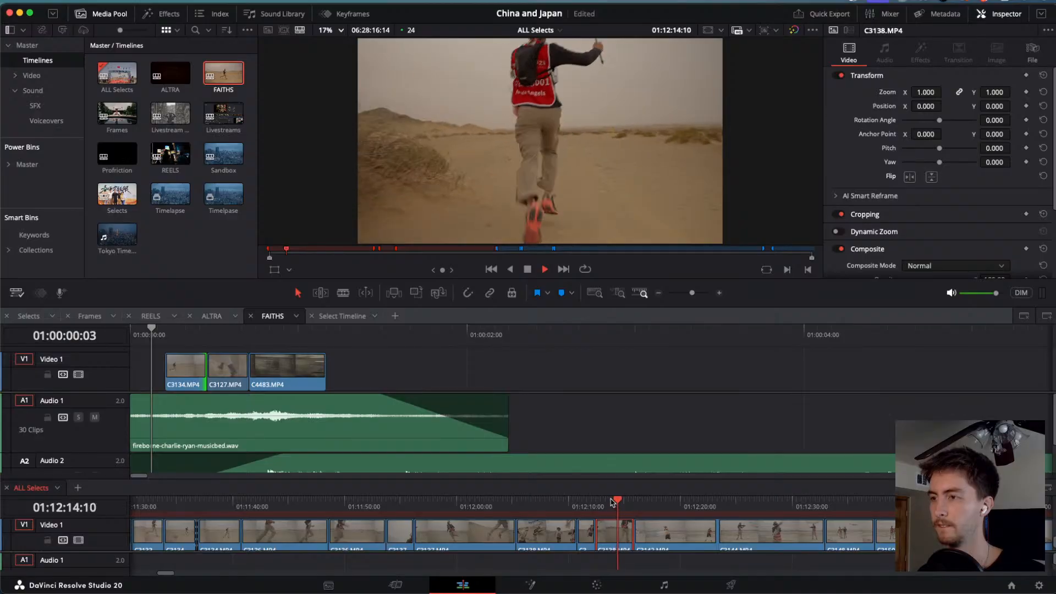
pyautogui.moveTo(612, 502); pyautogui.dragTo(825, 517)
pyautogui.press('space')
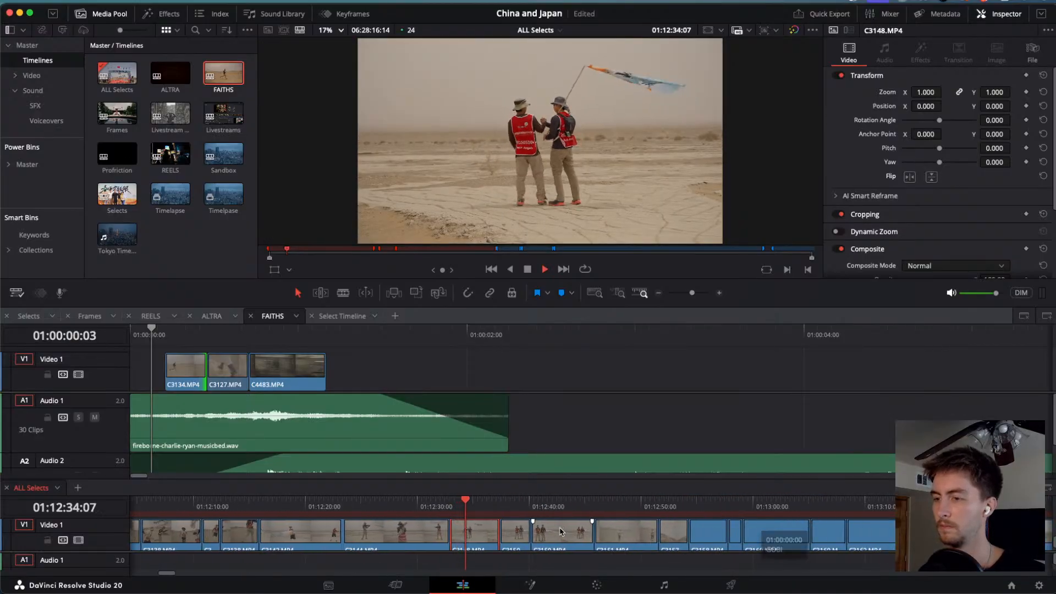
pyautogui.moveTo(537, 516); pyautogui.dragTo(574, 514)
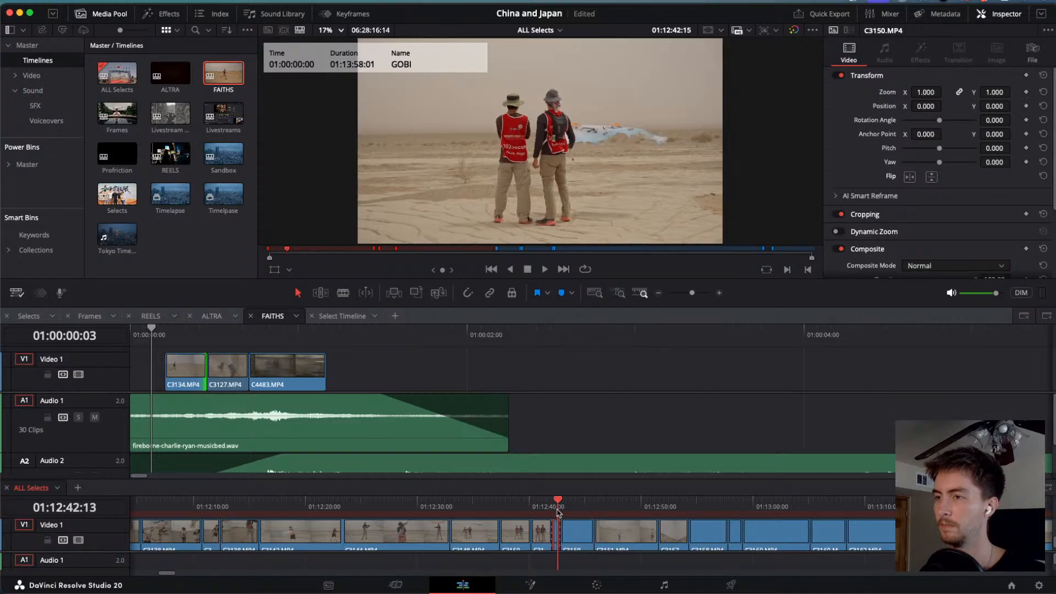
pyautogui.press('space')
pyautogui.moveTo(142, 337); pyautogui.dragTo(109, 330)
pyautogui.press('super+v')
pyautogui.press('super+z')
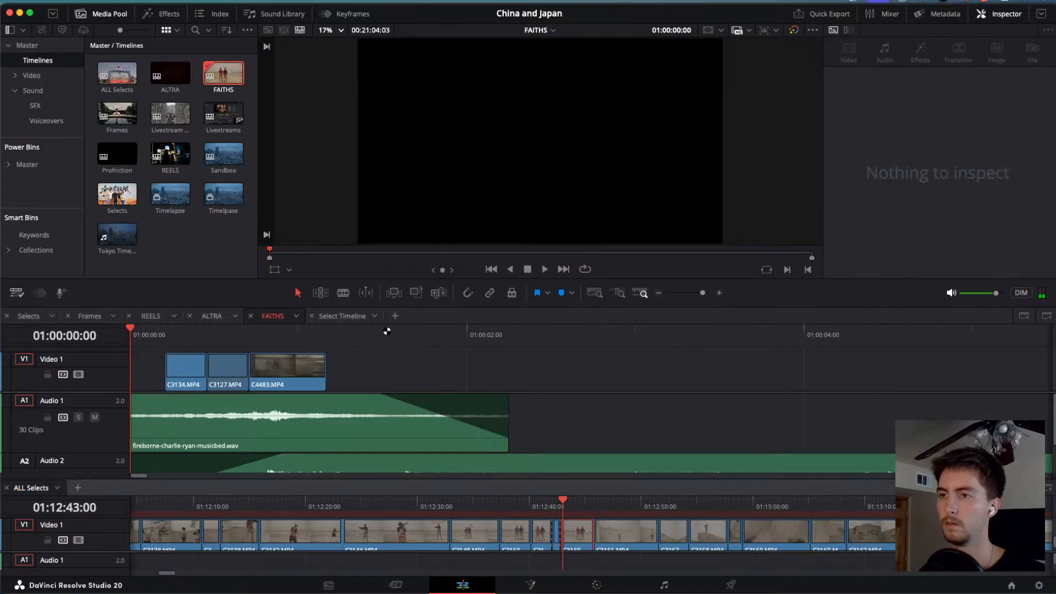
# Paste the C3150.MP4 section into FAITHS, move it to the start of Video 1, and trim it to about 6 frames before C3134.MP4.
pyautogui.click(385, 331)
pyautogui.press('super+v')
pyautogui.moveTo(485, 378); pyautogui.dragTo(422, 373)
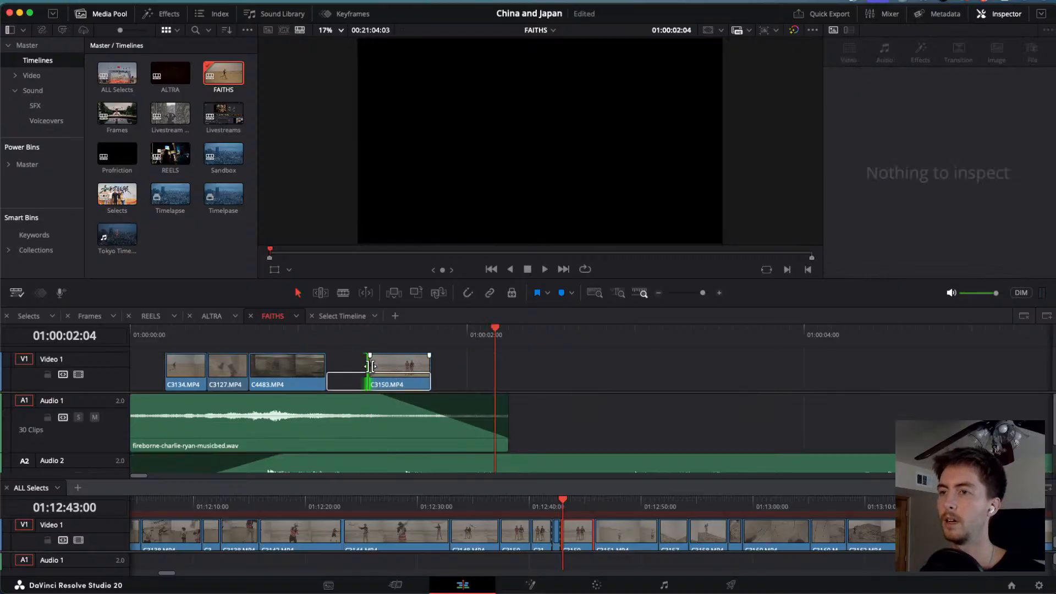
pyautogui.moveTo(372, 366); pyautogui.dragTo(115, 368)
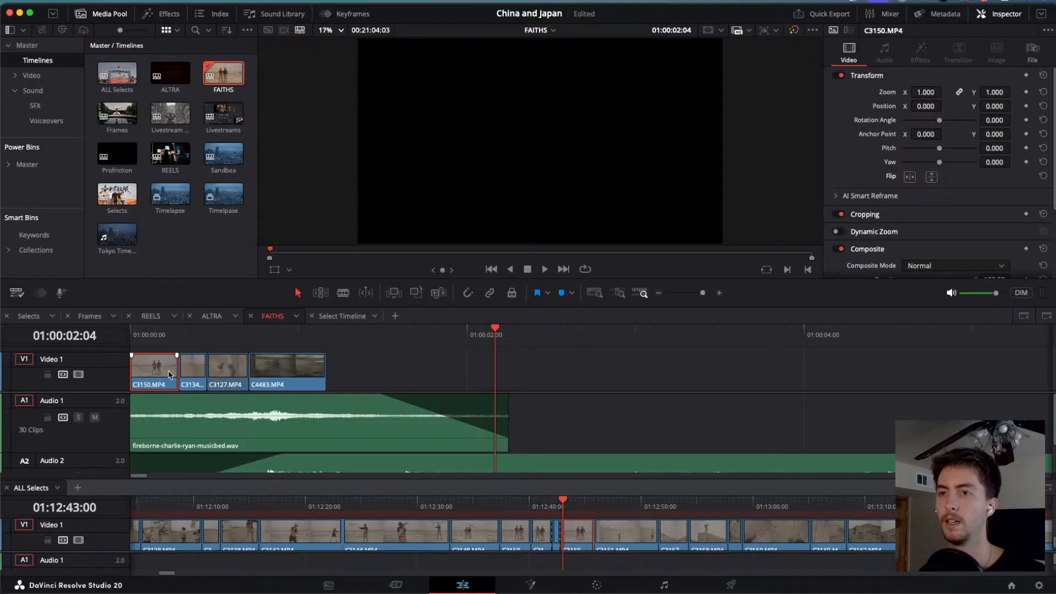
pyautogui.moveTo(179, 368); pyautogui.dragTo(165, 367)
# Replay the four-shot FAITHS opening repeatedly to judge its rhythm from C3150.MP4 through C4483.MP4, ending at the timeline start.
pyautogui.press('Home')
pyautogui.press('space')
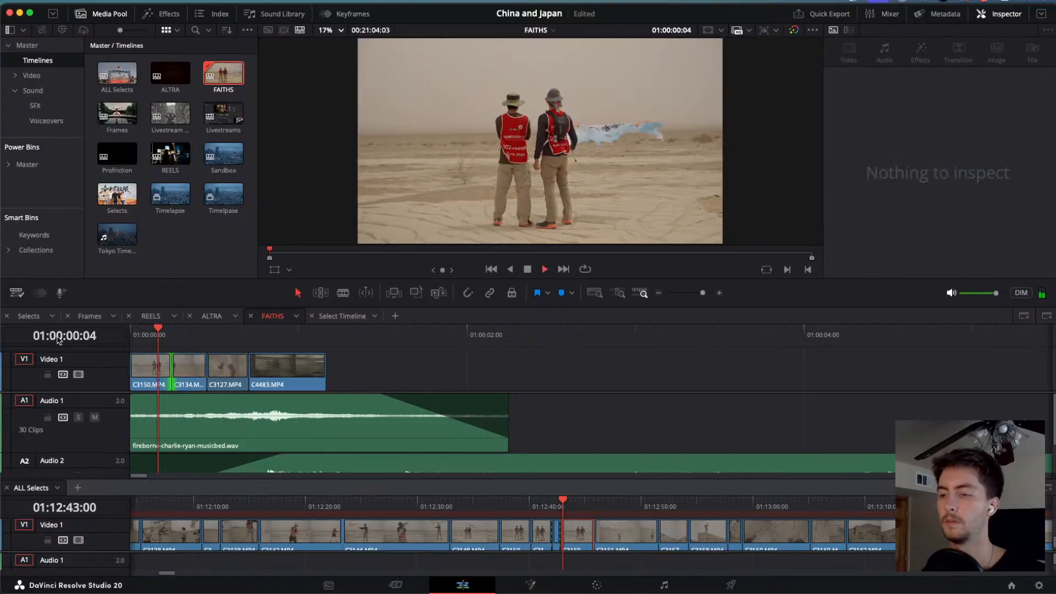
pyautogui.press('j')
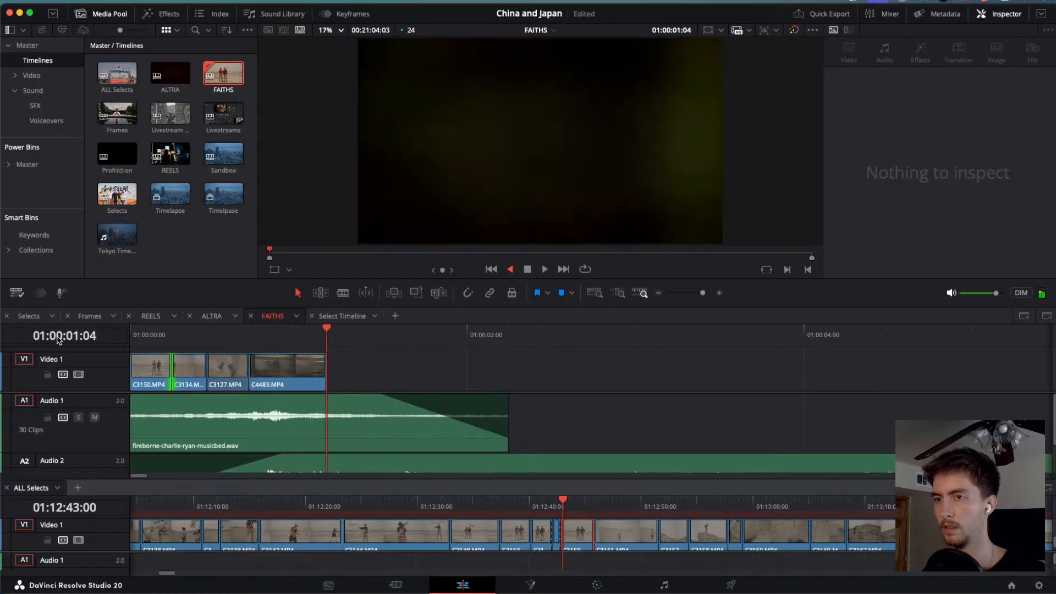
pyautogui.press('l')
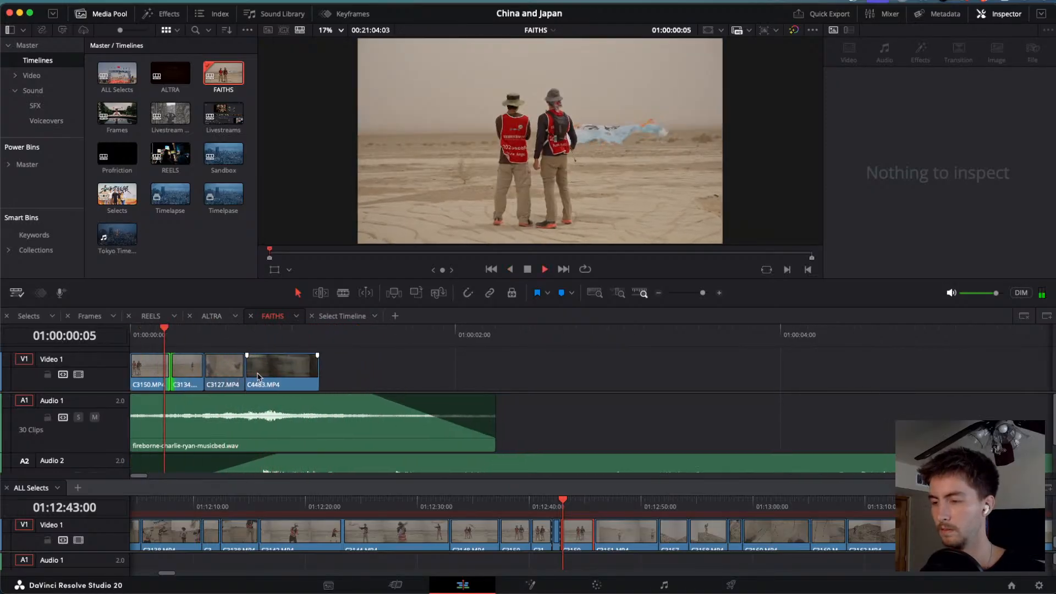
pyautogui.press('j')
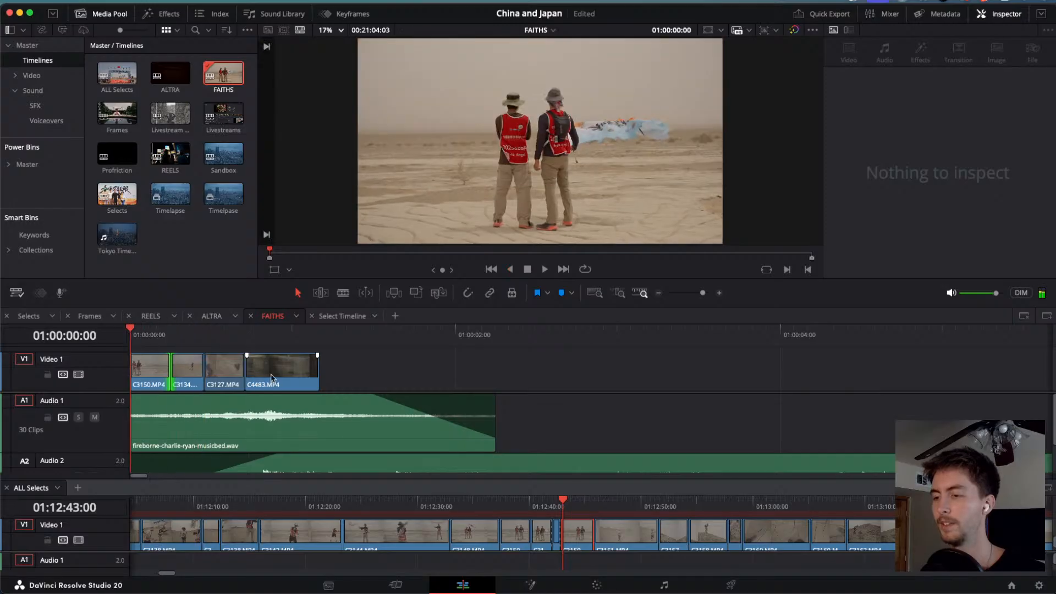
pyautogui.press('l')
pyautogui.press('j')
pyautogui.press('l')
pyautogui.press('j')
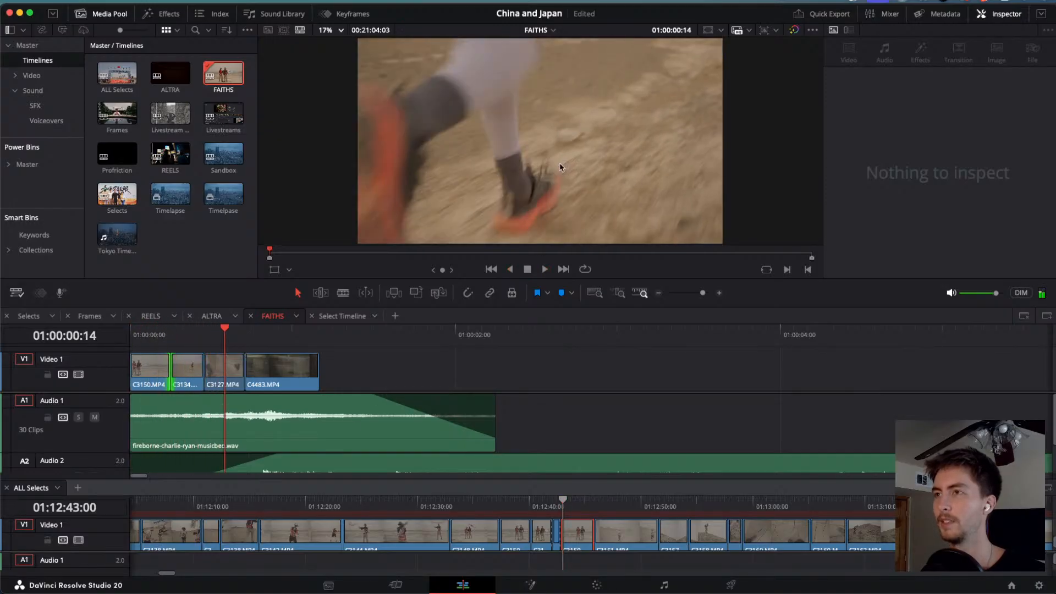
pyautogui.press('j')
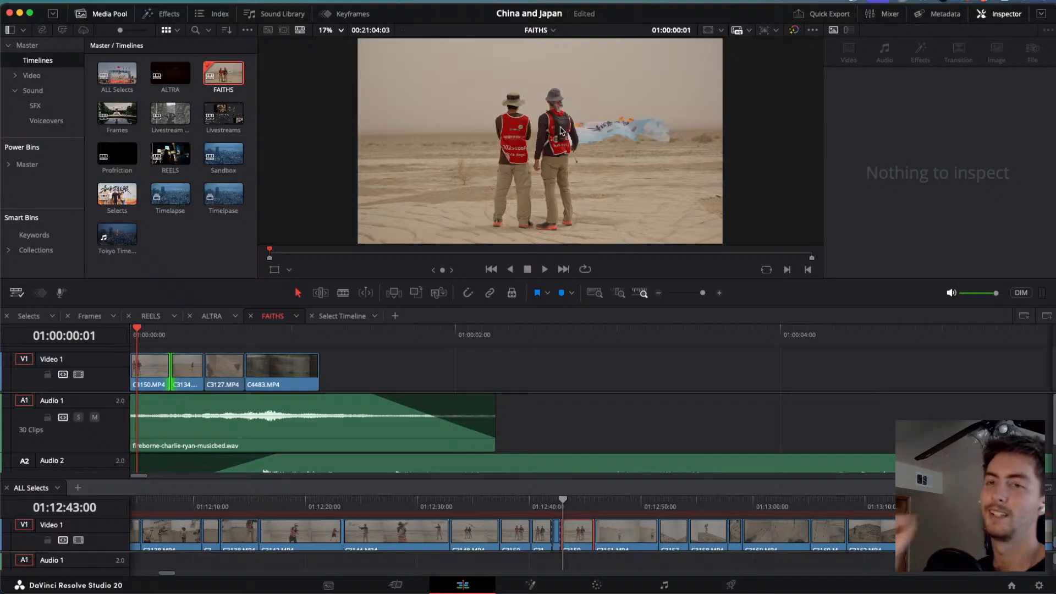
pyautogui.press('l')
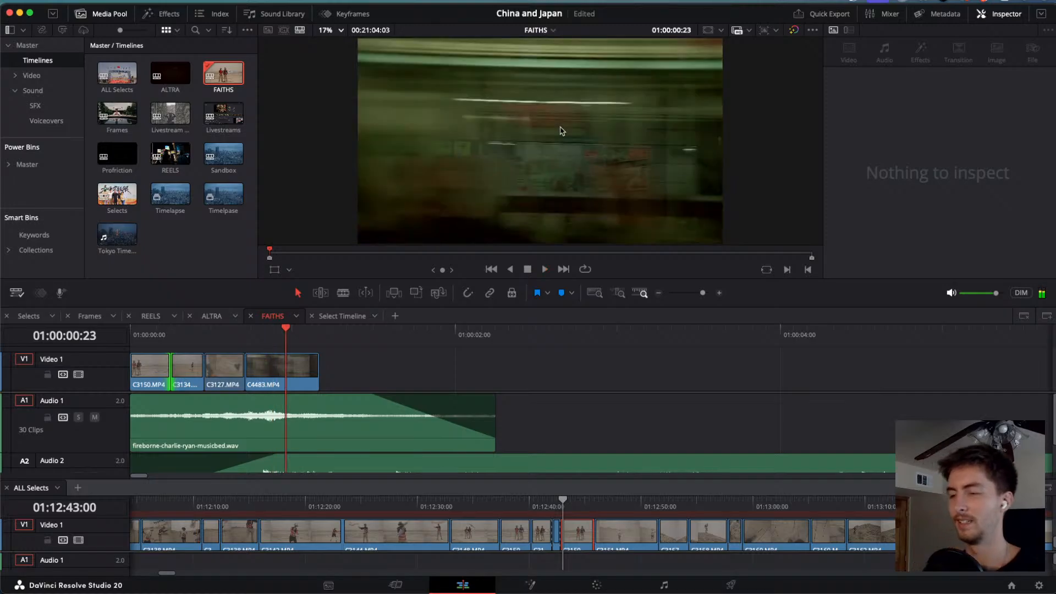
pyautogui.press('Home')
pyautogui.press('l')
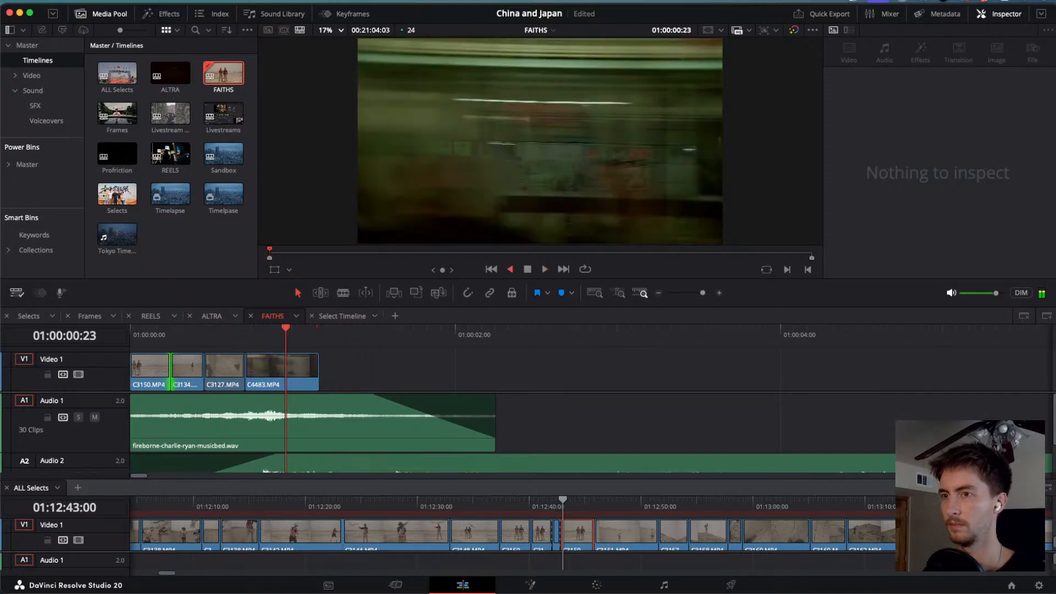
pyautogui.press('l')
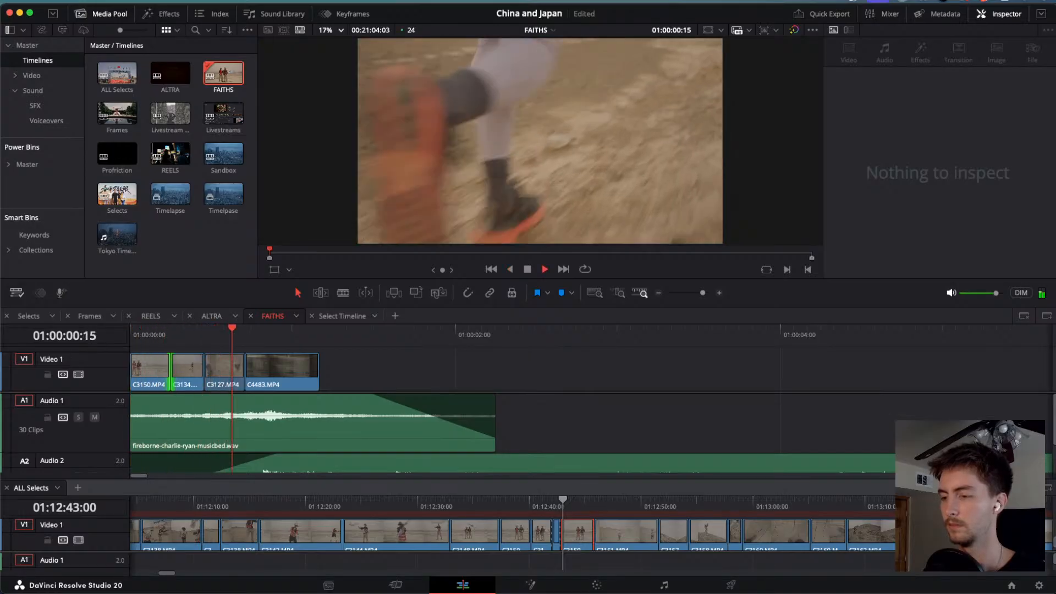
pyautogui.press('j')
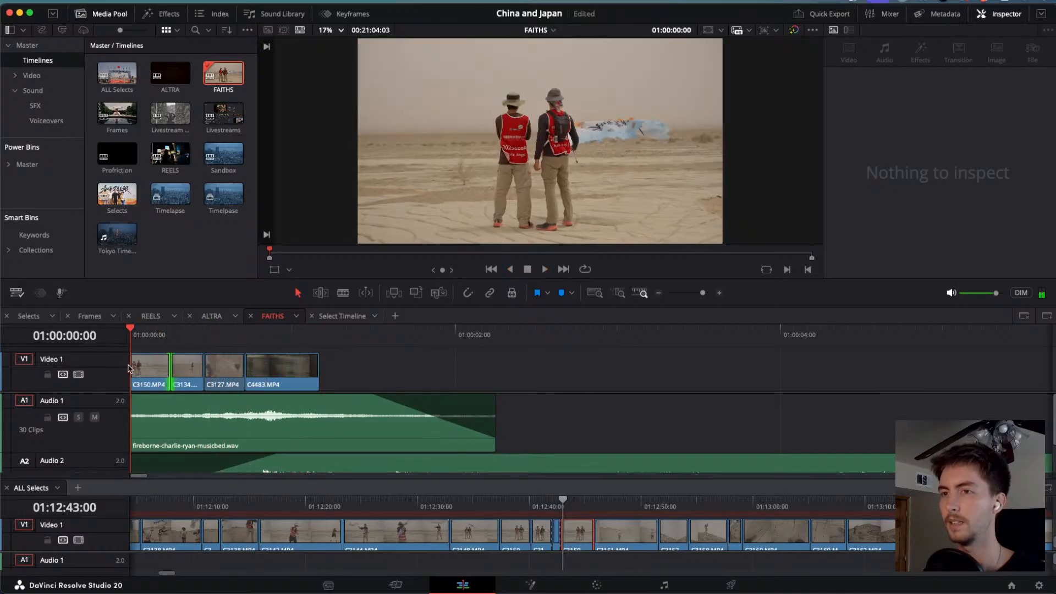
# Play the opening clips of the FAITHS timeline forward and backward, reviewing the cut into C4483.MP4.
pyautogui.press('l')
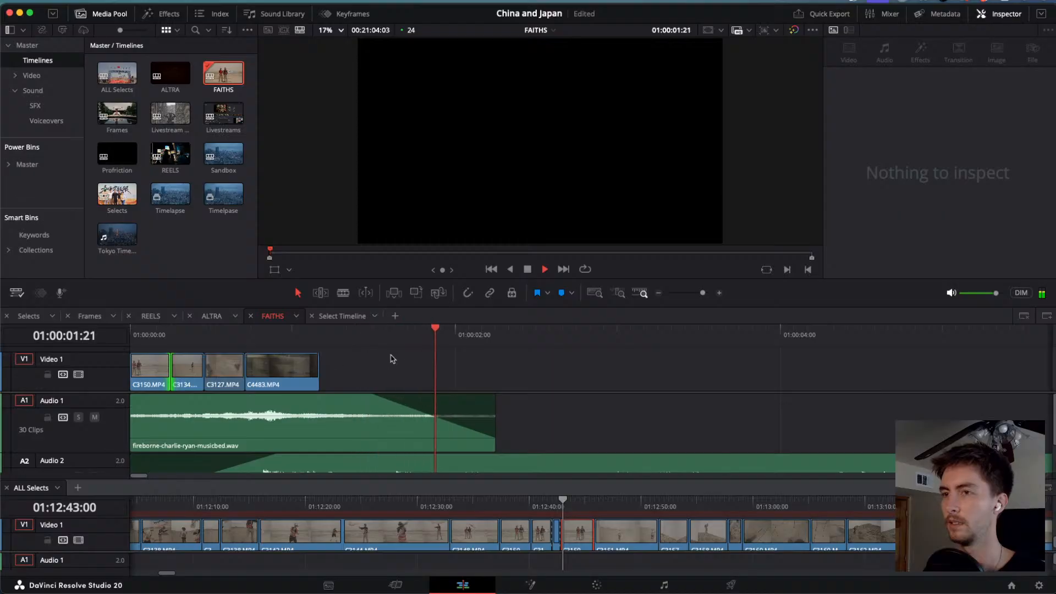
pyautogui.moveTo(380, 345); pyautogui.dragTo(90, 344)
pyautogui.press('l')
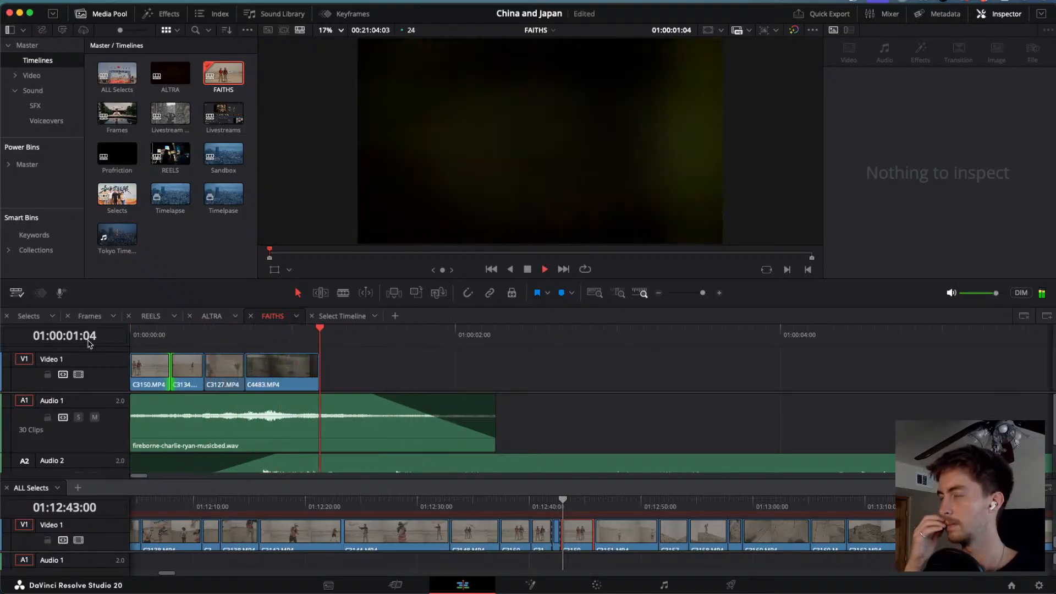
pyautogui.press('j')
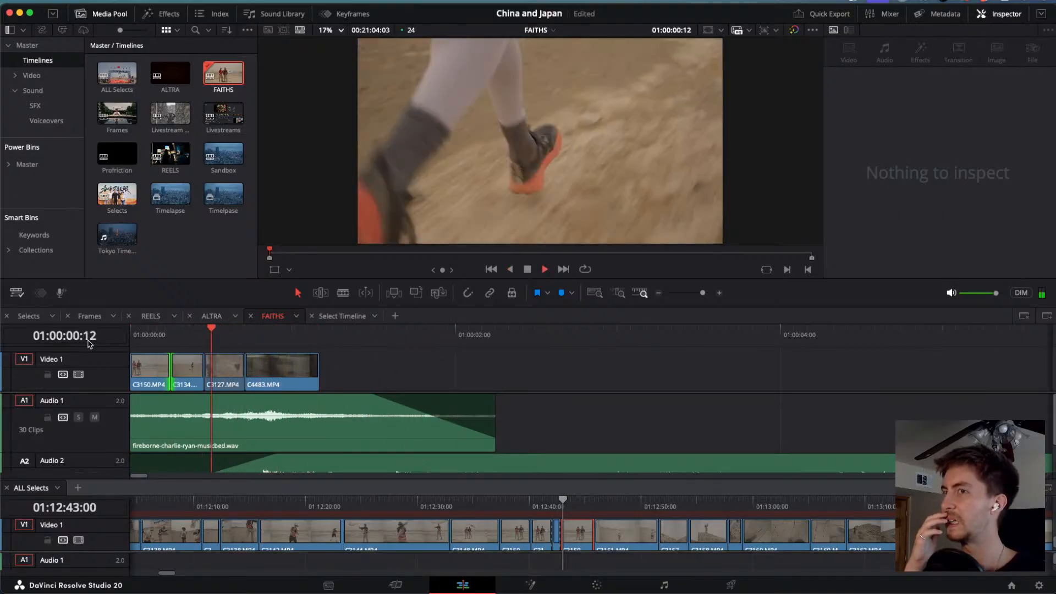
pyautogui.press('j')
pyautogui.press('k')
pyautogui.click(299, 376)
pyautogui.press('l')
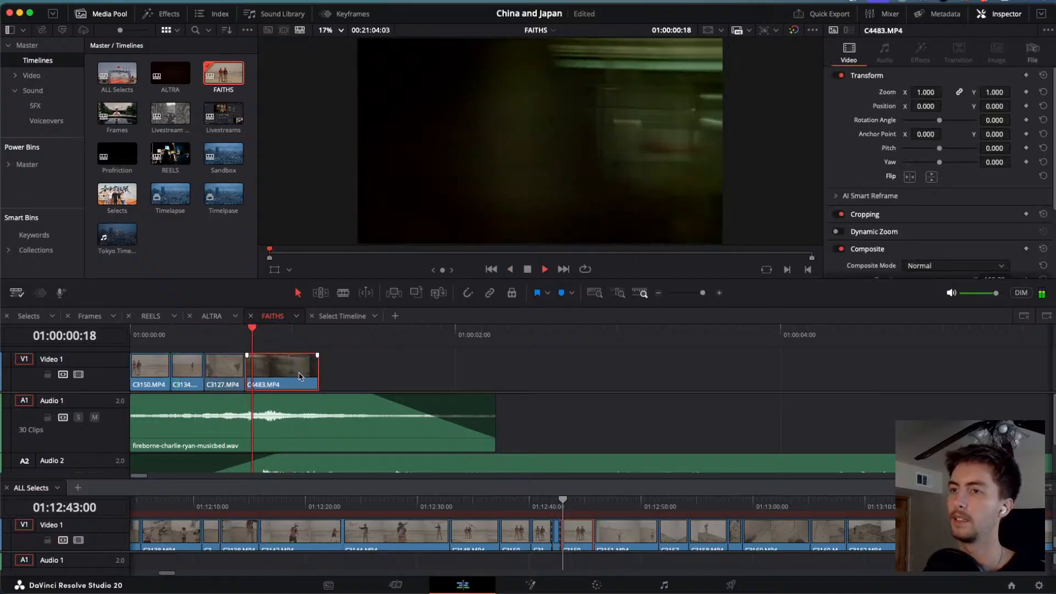
pyautogui.press('j')
pyautogui.press('l')
pyautogui.press('j')
pyautogui.press('k')
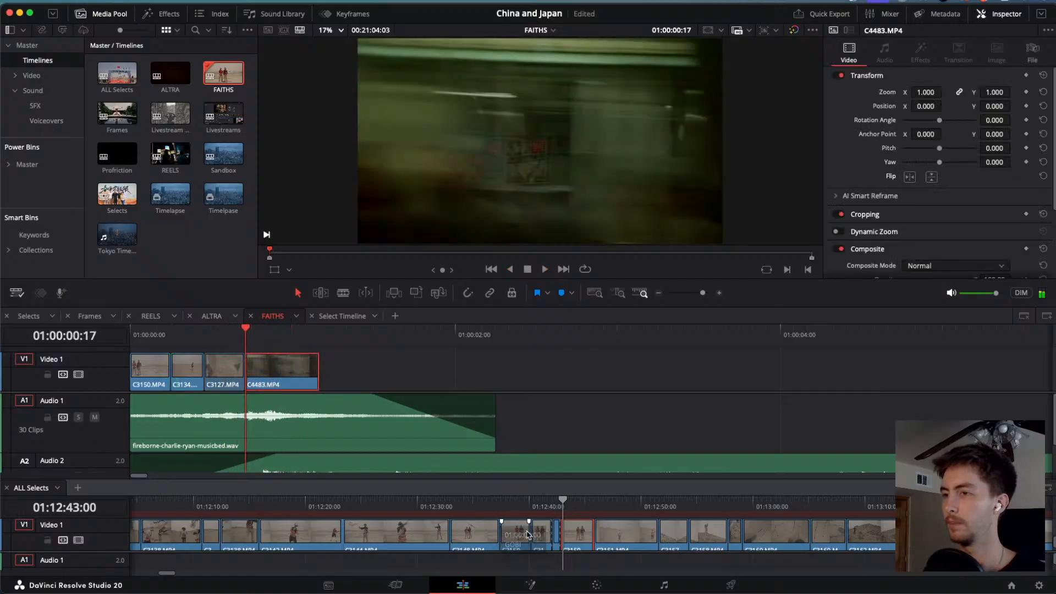
# Scrub the ALL Selects timeline from about 01:12:47 to 01:15:33, examining the GOBI desert and finish-line clips for a shot to use.
pyautogui.hscroll(6, 527, 533)
pyautogui.click(295, 507)
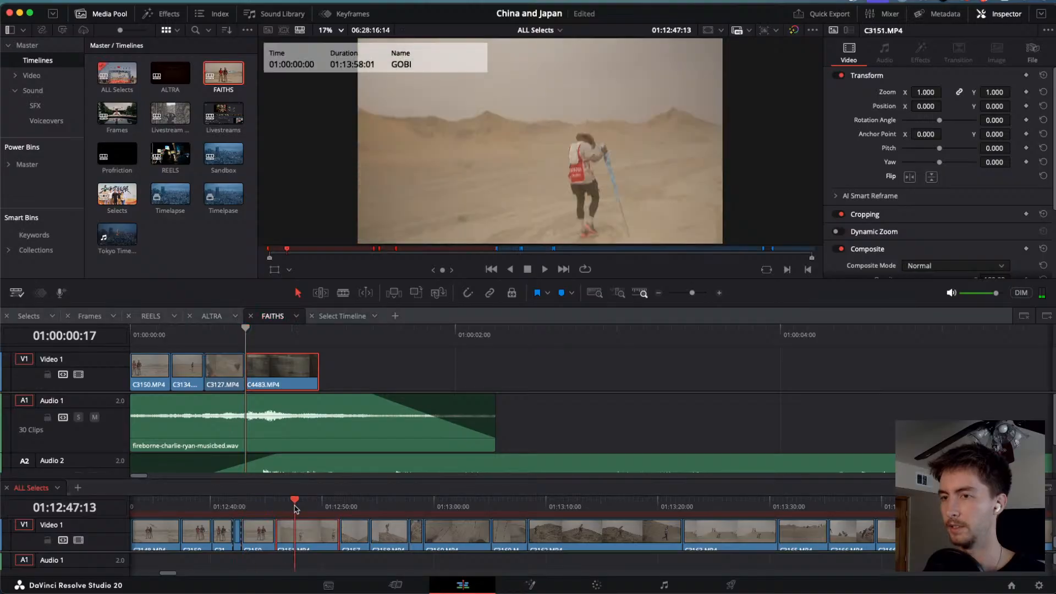
pyautogui.moveTo(377, 506); pyautogui.dragTo(666, 548)
pyautogui.hscroll(5, 666, 549)
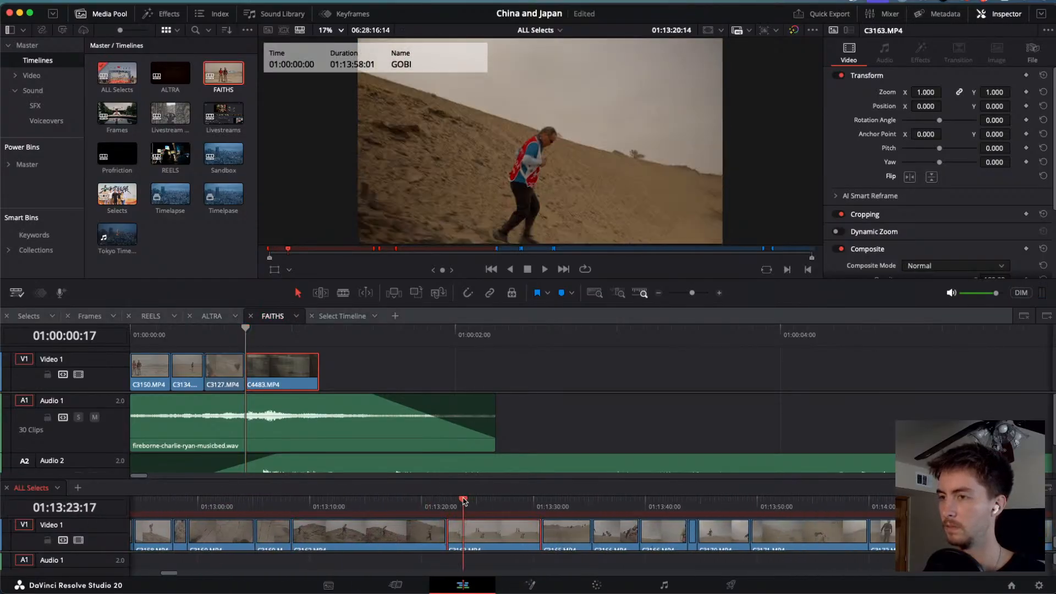
pyautogui.moveTo(463, 501); pyautogui.dragTo(818, 535)
pyautogui.hscroll(5, 715, 518)
pyautogui.moveTo(538, 499); pyautogui.dragTo(883, 514)
pyautogui.hscroll(5, 602, 508)
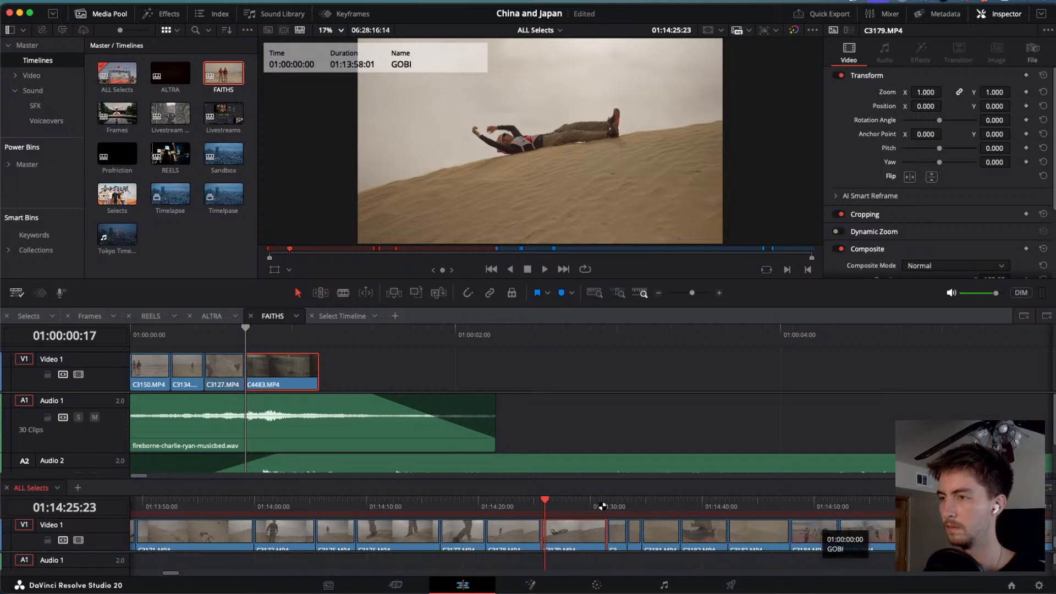
pyautogui.moveTo(602, 506); pyautogui.dragTo(904, 514)
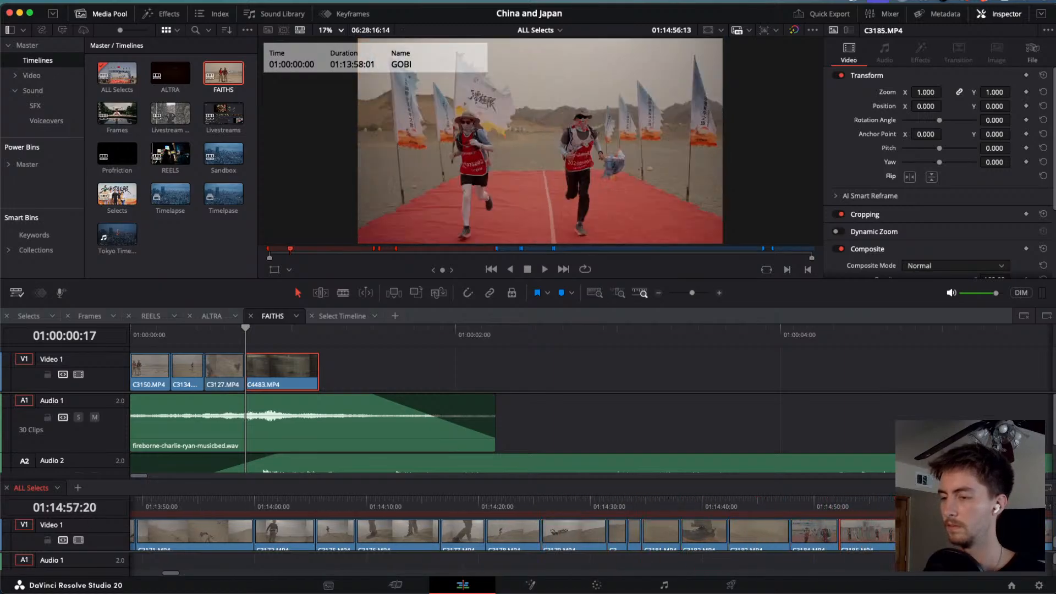
pyautogui.hscroll(5, 632, 511)
pyautogui.moveTo(589, 512); pyautogui.dragTo(775, 517)
pyautogui.moveTo(853, 531); pyautogui.dragTo(944, 532)
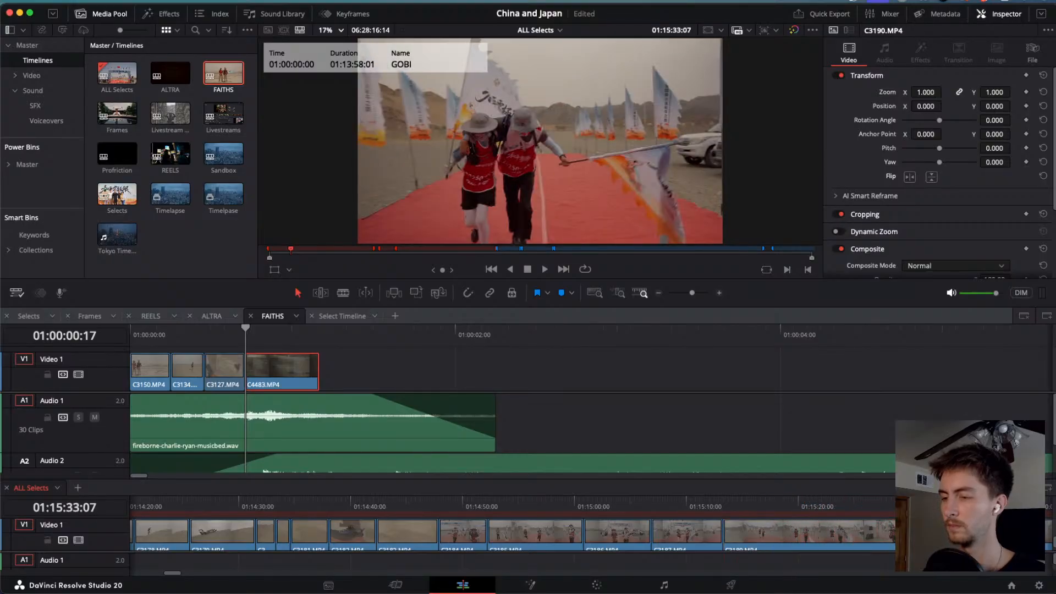
# Skim further through the GOBI footage in ALL Selects to about 01:25:31, checking the athlete, river, landscape and red-carpet clips.
pyautogui.press('super+minus')
pyautogui.moveTo(592, 506); pyautogui.dragTo(774, 512)
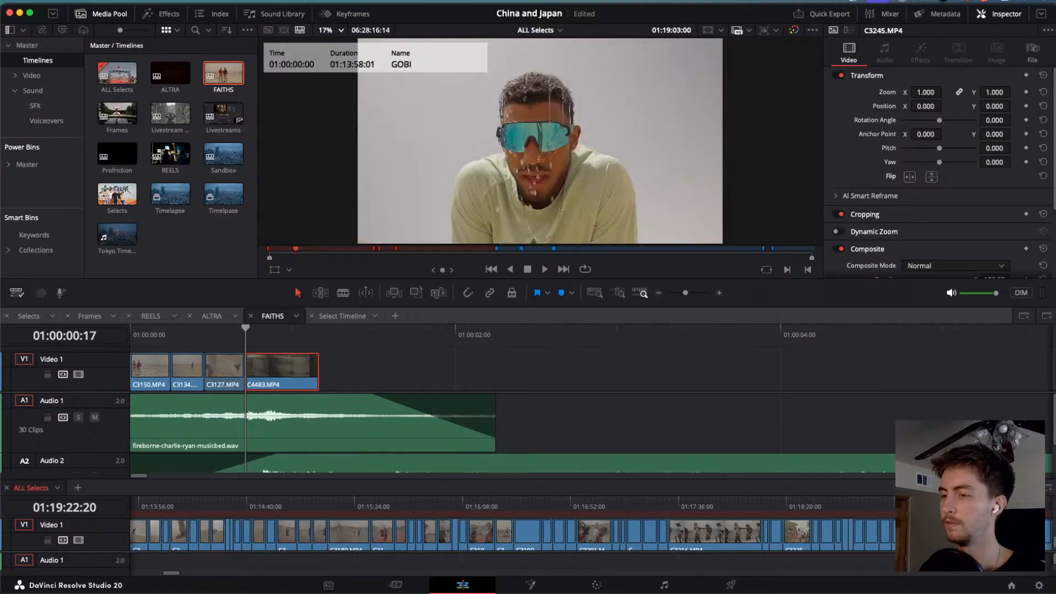
pyautogui.moveTo(941, 506); pyautogui.dragTo(895, 506)
pyautogui.press('space')
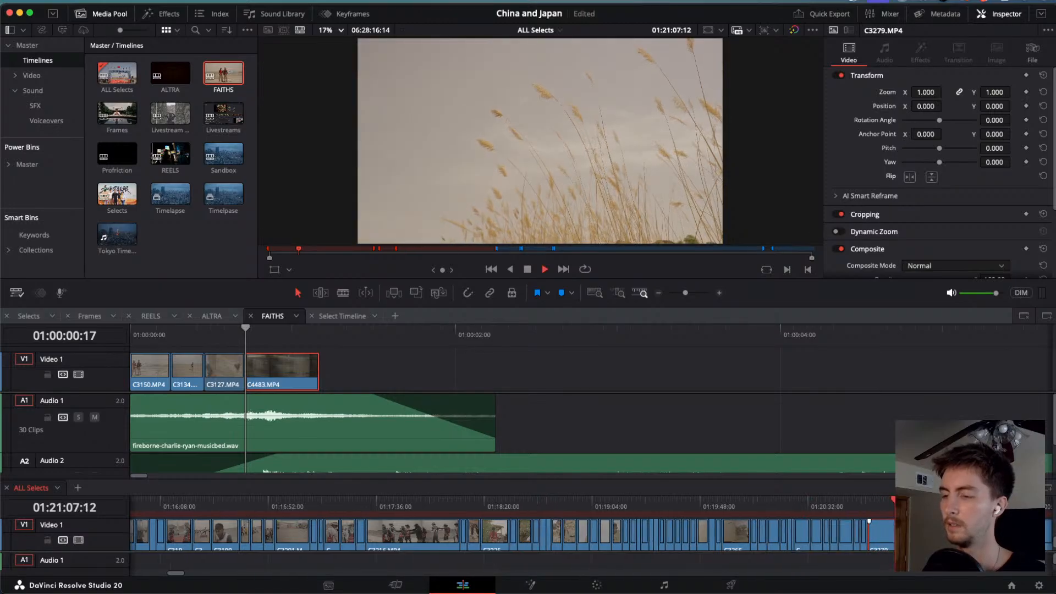
pyautogui.moveTo(666, 504); pyautogui.dragTo(835, 533)
pyautogui.press('space')
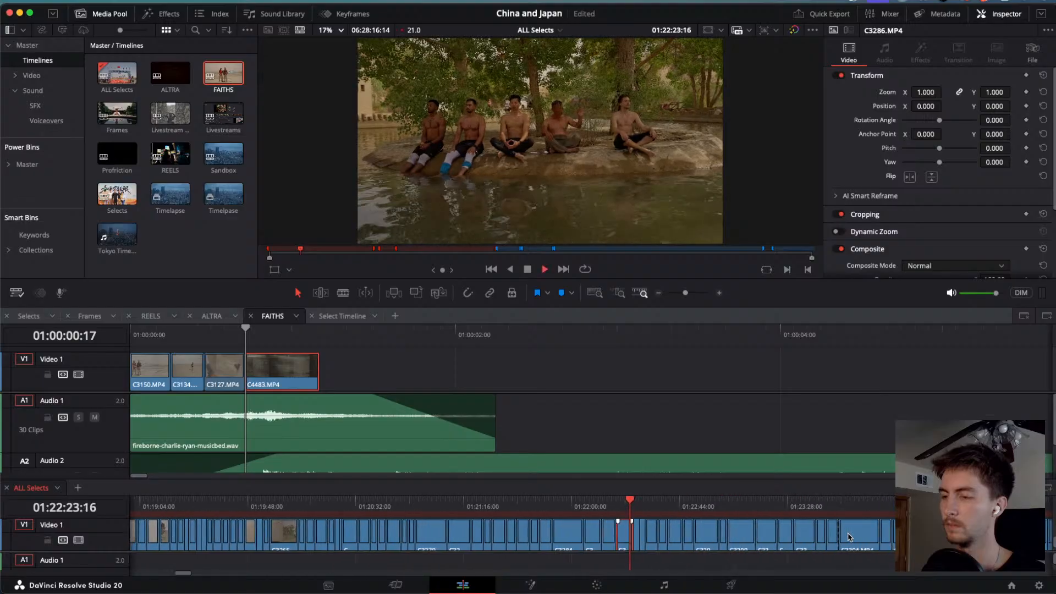
pyautogui.moveTo(600, 504); pyautogui.dragTo(627, 511)
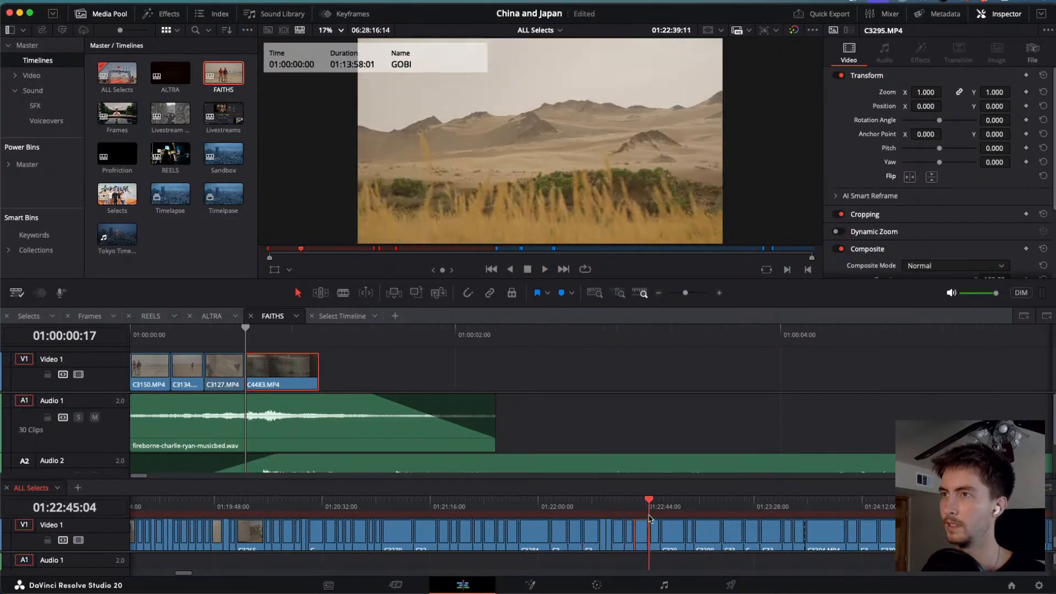
pyautogui.moveTo(684, 528); pyautogui.dragTo(815, 537)
pyautogui.press('space')
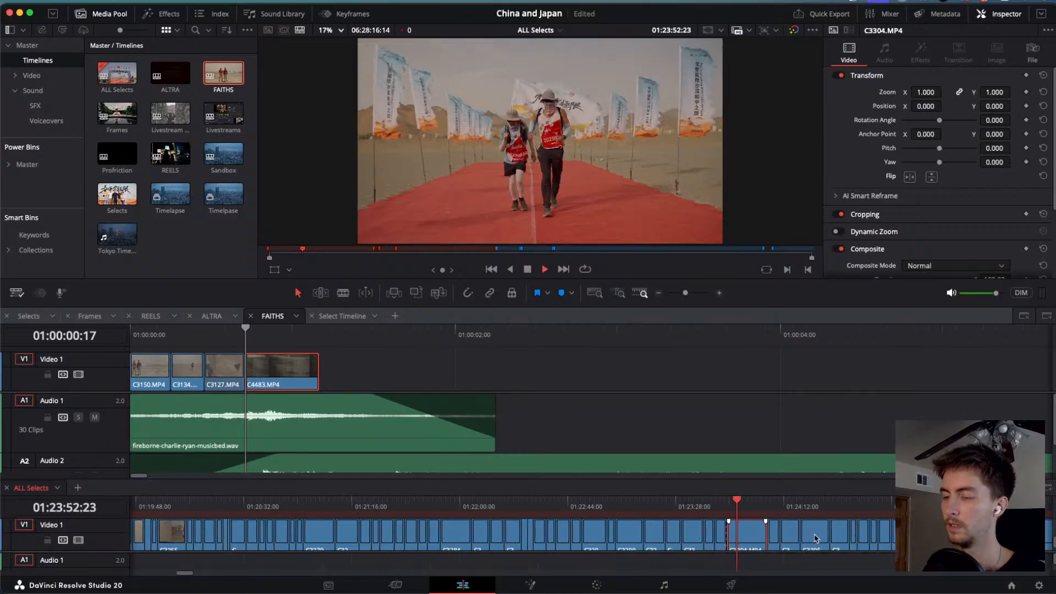
pyautogui.click(630, 504)
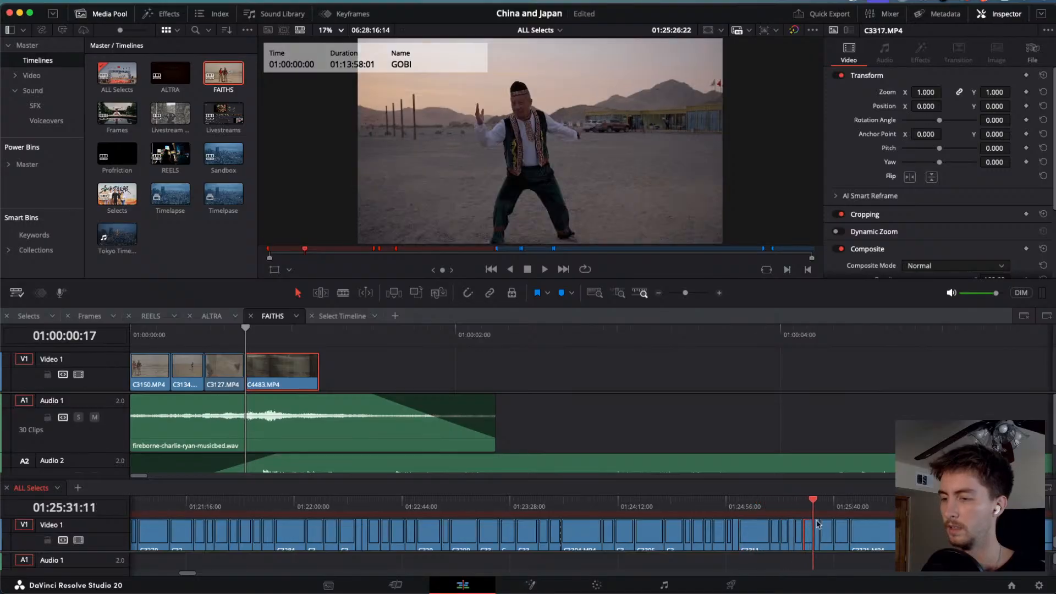
pyautogui.moveTo(818, 524); pyautogui.dragTo(842, 526)
pyautogui.press('space')
# Examine the evening costume and bonfire clips in ALL Selects from about 01:26:15 to 01:31:23.
pyautogui.moveTo(569, 497); pyautogui.dragTo(617, 499)
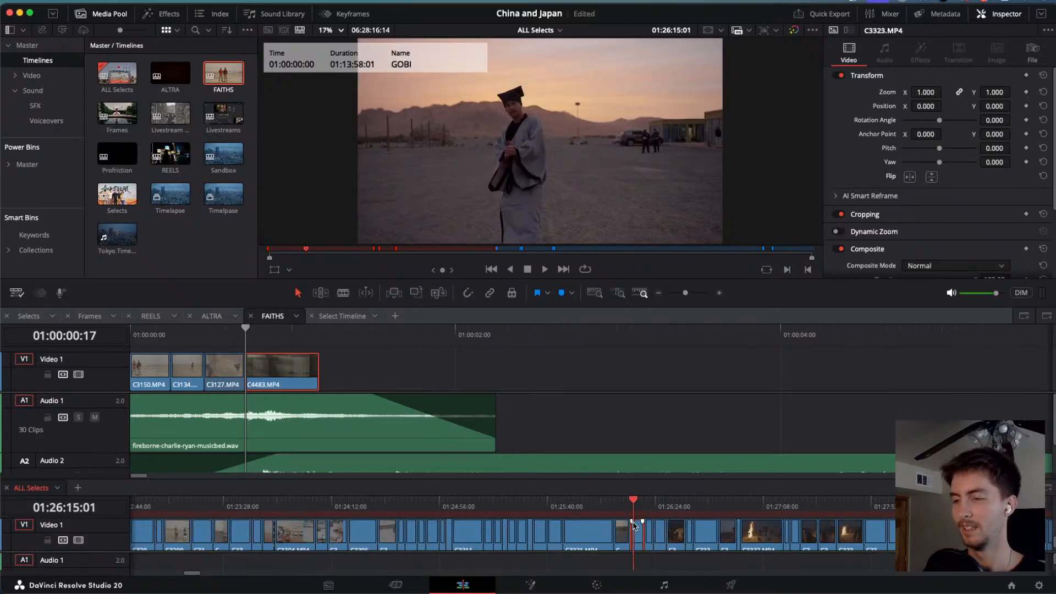
pyautogui.press('space')
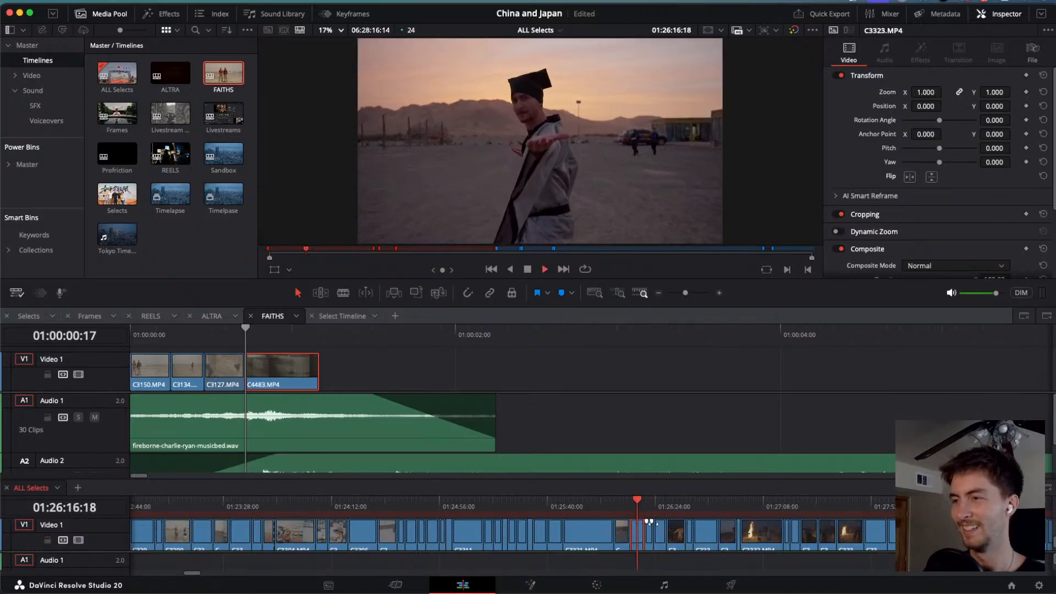
pyautogui.click(638, 500)
pyautogui.moveTo(663, 505); pyautogui.dragTo(915, 525)
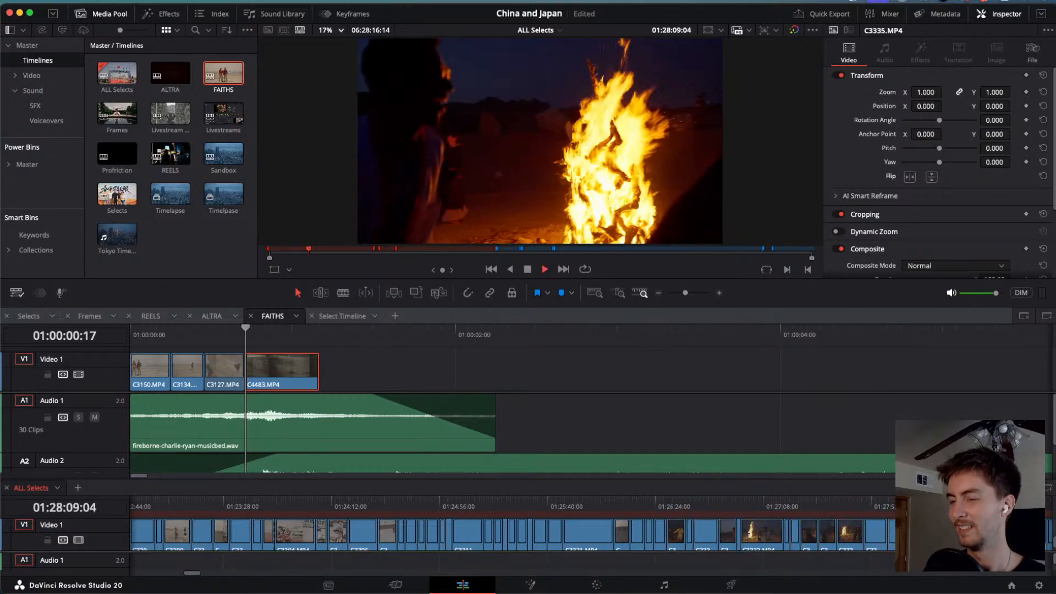
pyautogui.press('space')
pyautogui.moveTo(461, 503); pyautogui.dragTo(924, 524)
pyautogui.press('space')
pyautogui.hscroll(10, 924, 524)
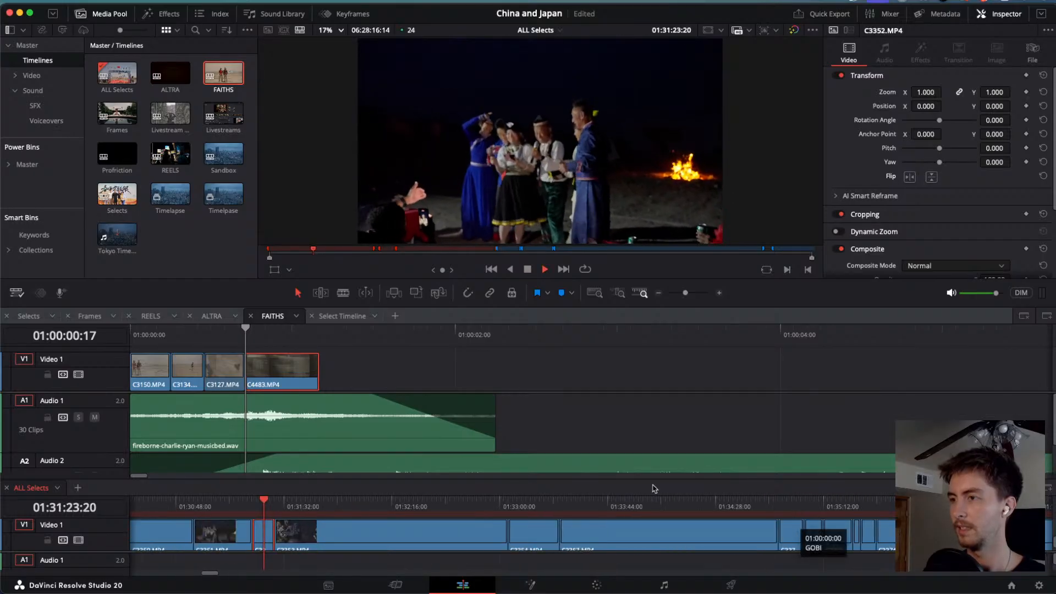
# Go back to the early GOBI footage around 01:04:50 and inspect the rocky-slope clips C2996 and C2998 near 01:05:30.
pyautogui.press('super+minus')
pyautogui.press('super+minus')
pyautogui.moveTo(618, 505); pyautogui.dragTo(526, 548)
pyautogui.press('space')
pyautogui.press('space')
pyautogui.hscroll(5, 526, 547)
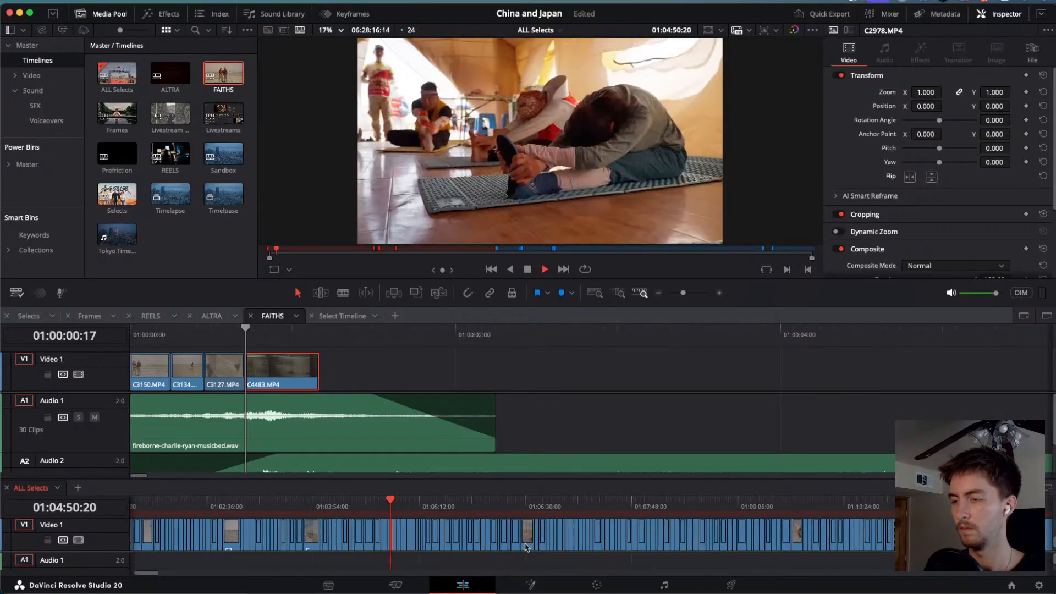
pyautogui.moveTo(373, 502); pyautogui.dragTo(424, 513)
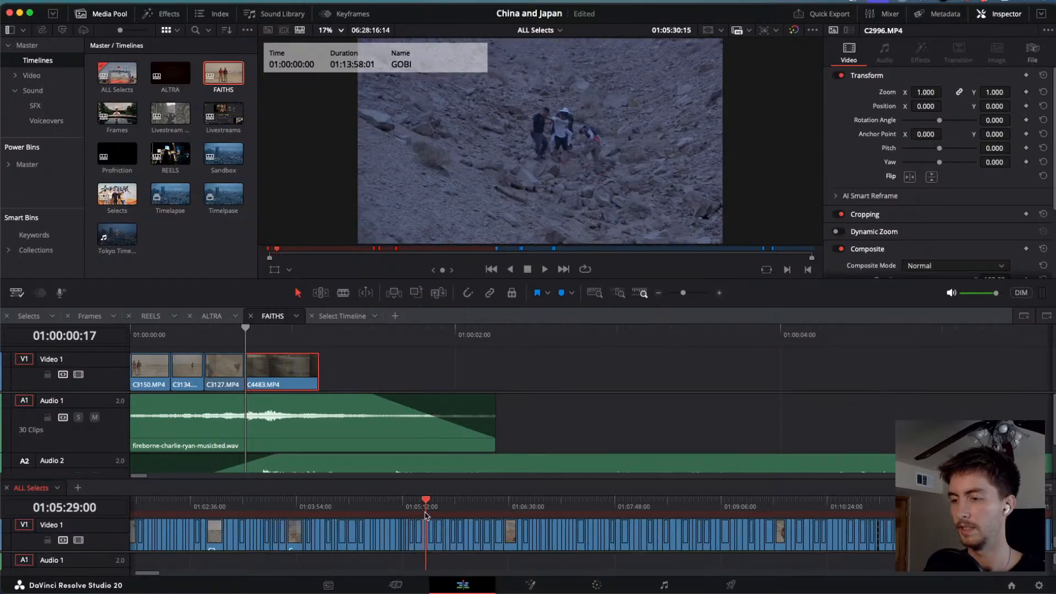
pyautogui.press('space')
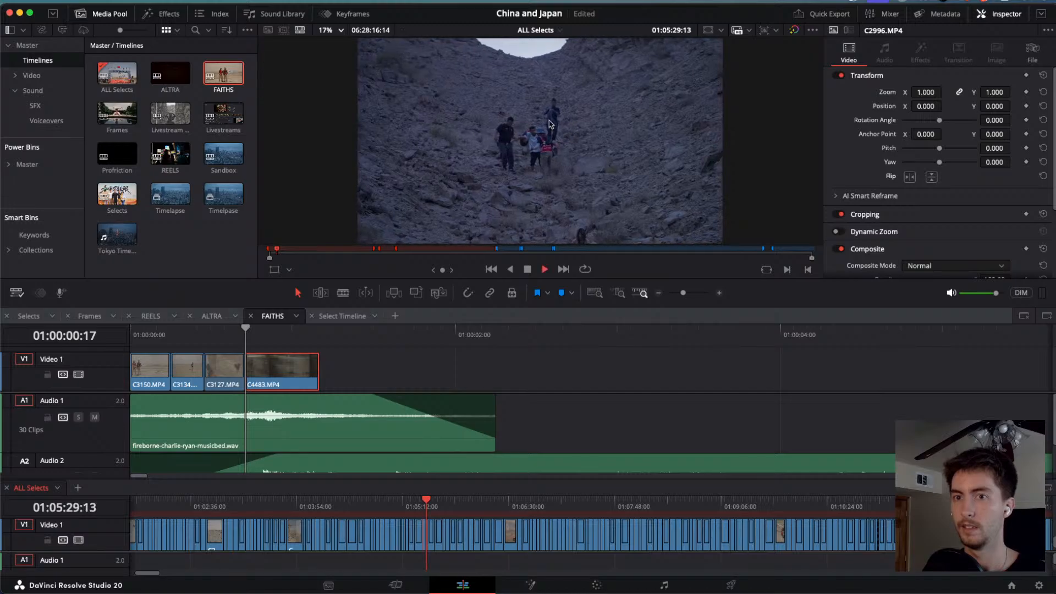
pyautogui.press('space')
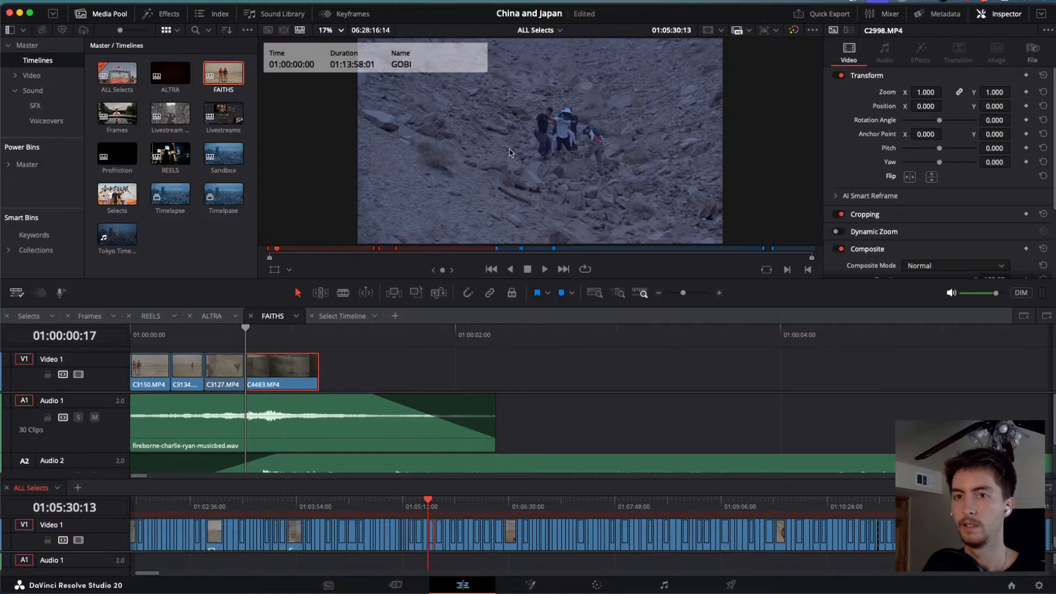
pyautogui.press('space')
pyautogui.press('space')
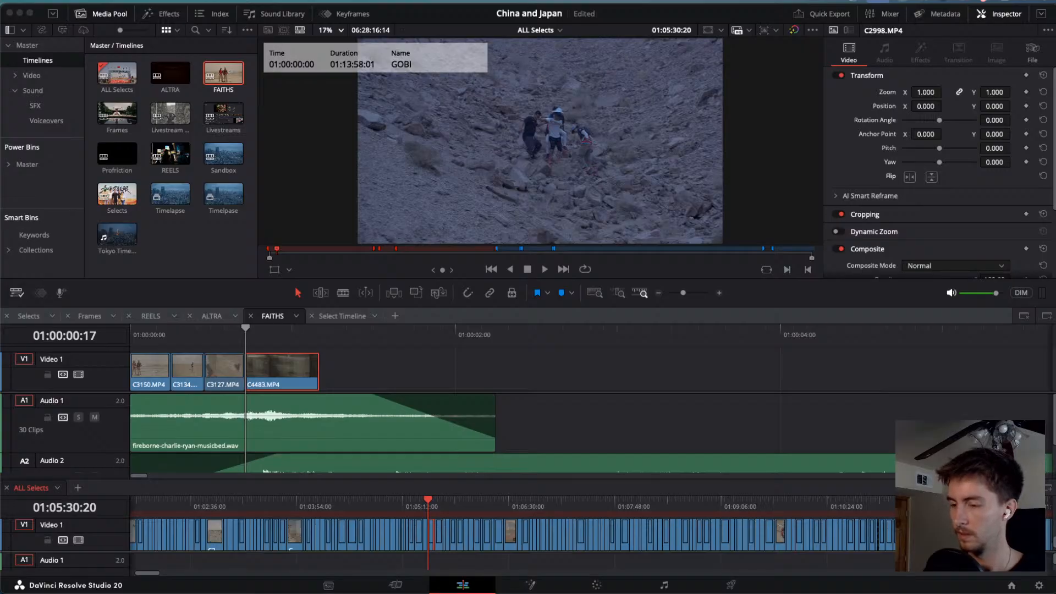
# Play the FAITHS timeline through to about 01:01:32, listening to the voiceover against the music track.
pyautogui.click(209, 336)
pyautogui.press('space')
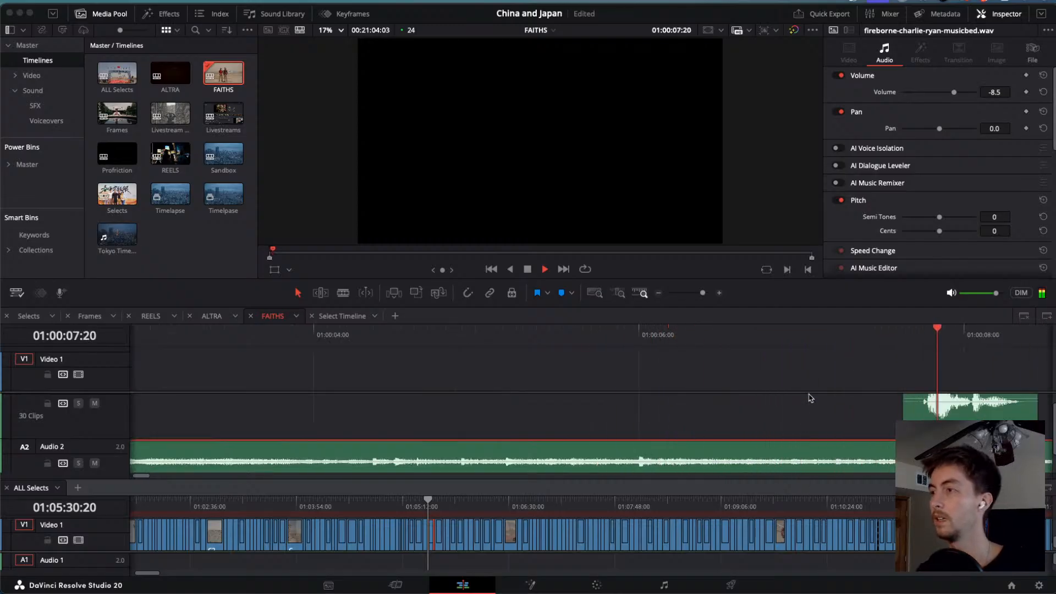
pyautogui.scroll(-6, 808, 395)
pyautogui.click(658, 358)
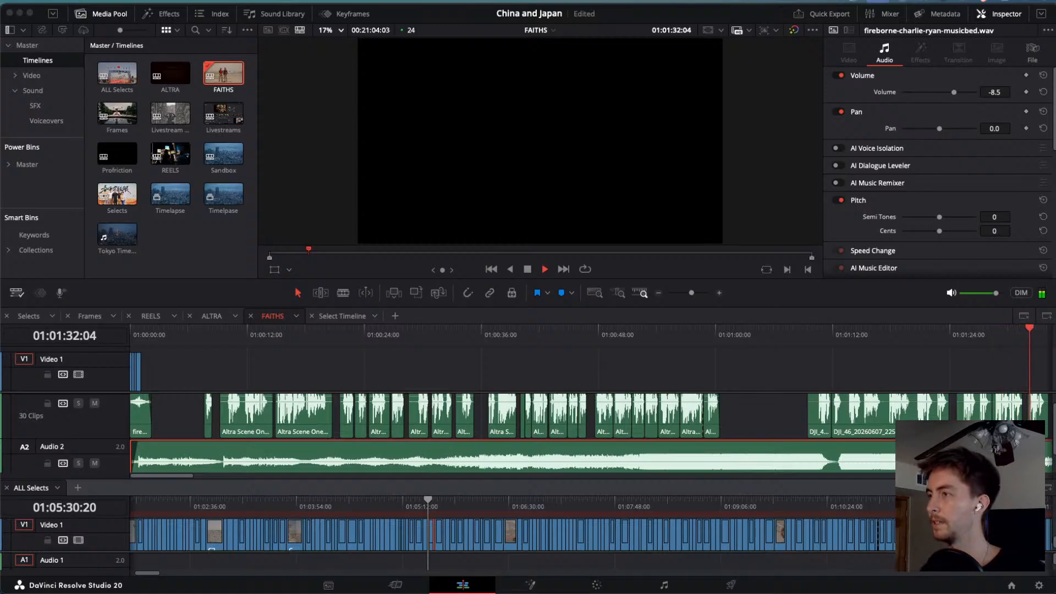
# Return to the start of the FAITHS timeline and replay the opening clips several times, checking the cuts against the music swell.
pyautogui.moveTo(988, 334); pyautogui.dragTo(130, 336)
pyautogui.press('space')
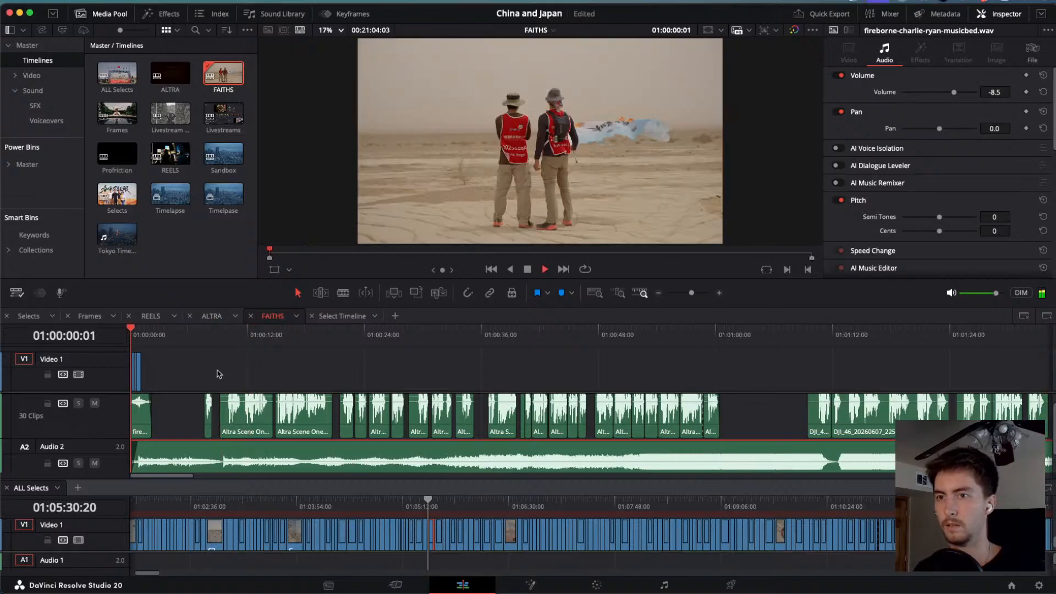
pyautogui.scroll(8, 196, 372)
pyautogui.press('space')
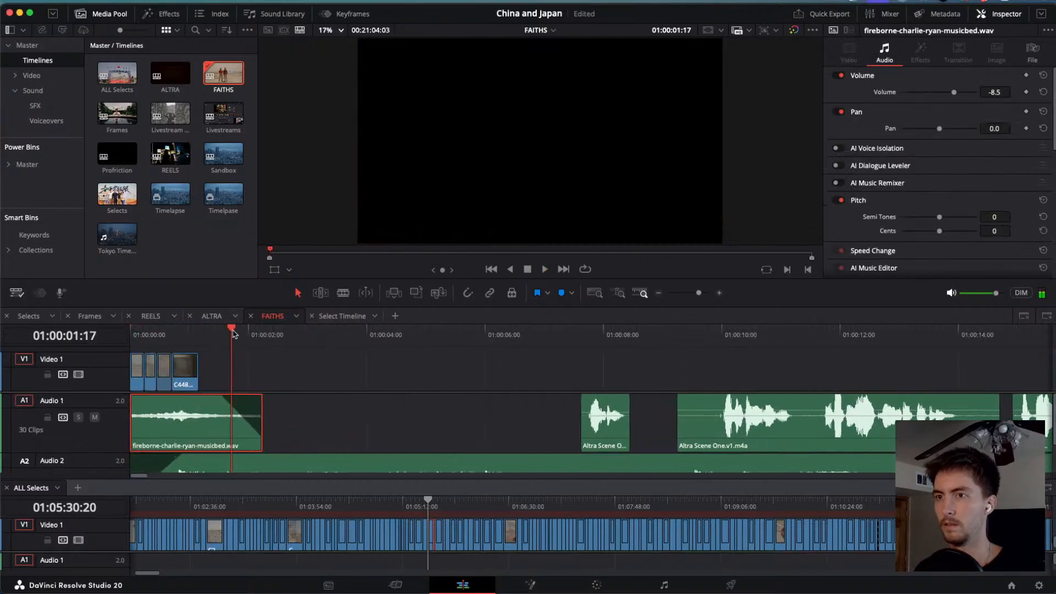
pyautogui.moveTo(233, 332); pyautogui.dragTo(17, 334)
pyautogui.press('space')
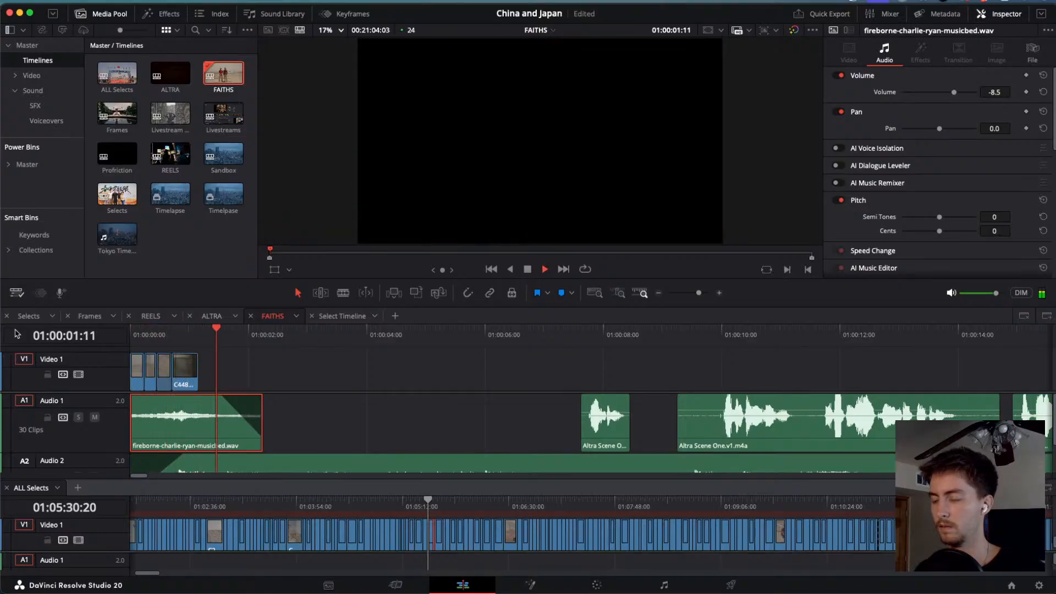
pyautogui.press('space')
pyautogui.press('j')
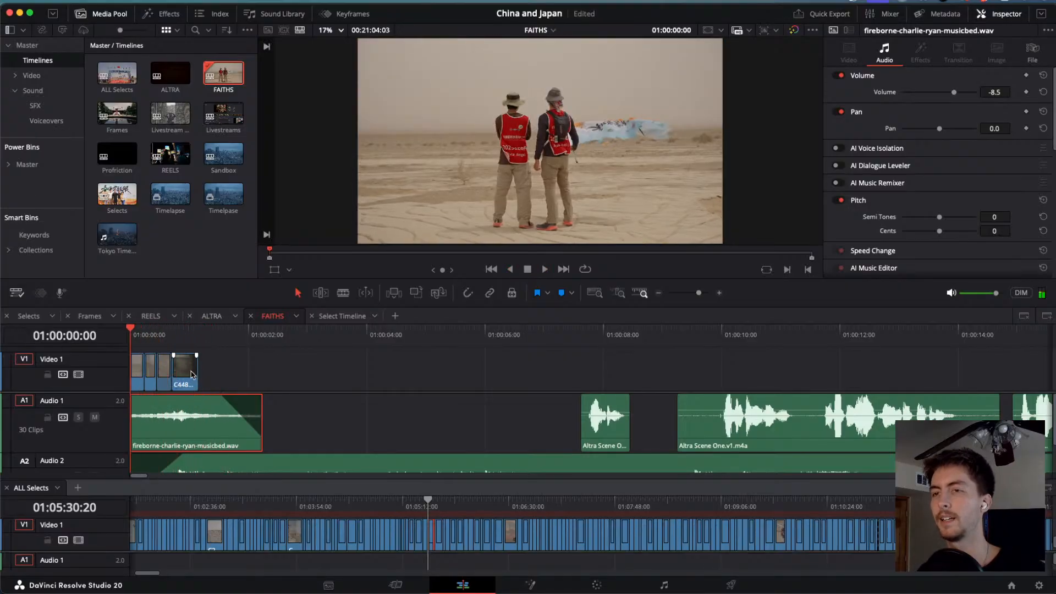
pyautogui.press('space')
pyautogui.press('space')
pyautogui.press('j')
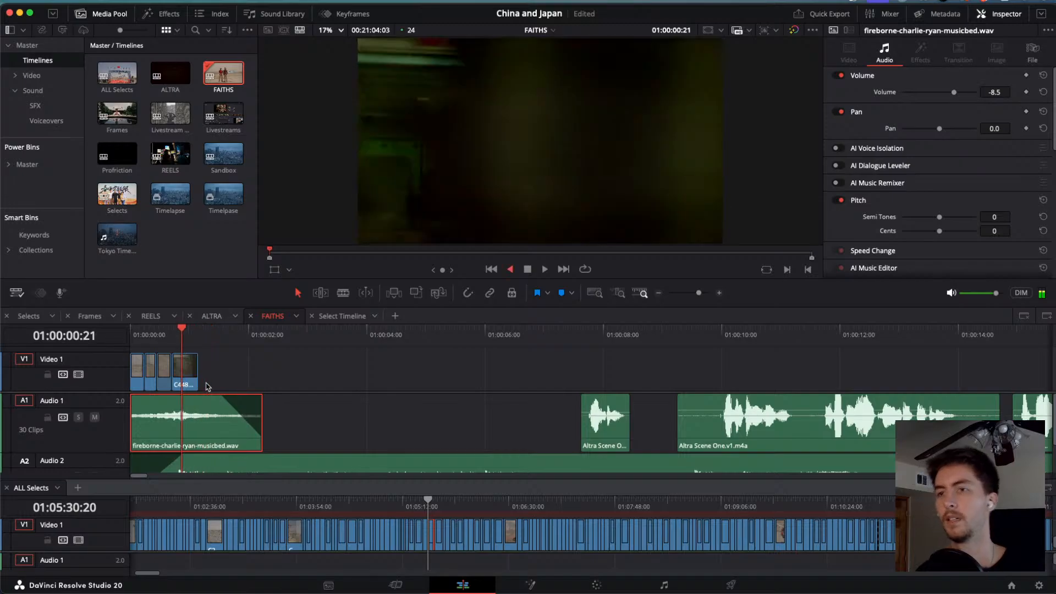
pyautogui.press('space')
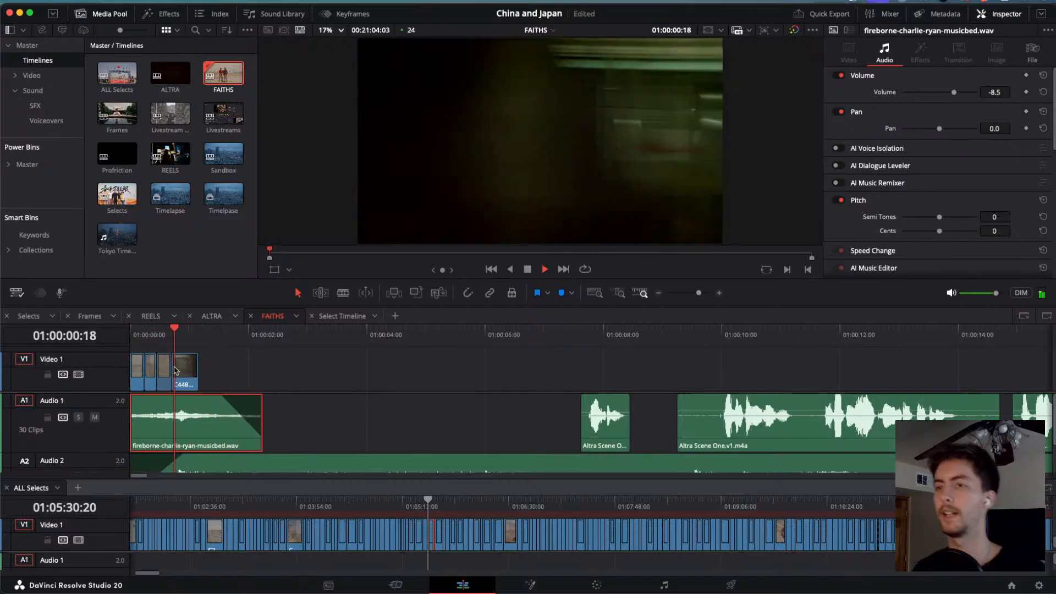
pyautogui.press('space')
# Find the ALTRA section of the ALL Selects timeline and view its interior clips around 07:01:56.
pyautogui.scroll(-5, 429, 510)
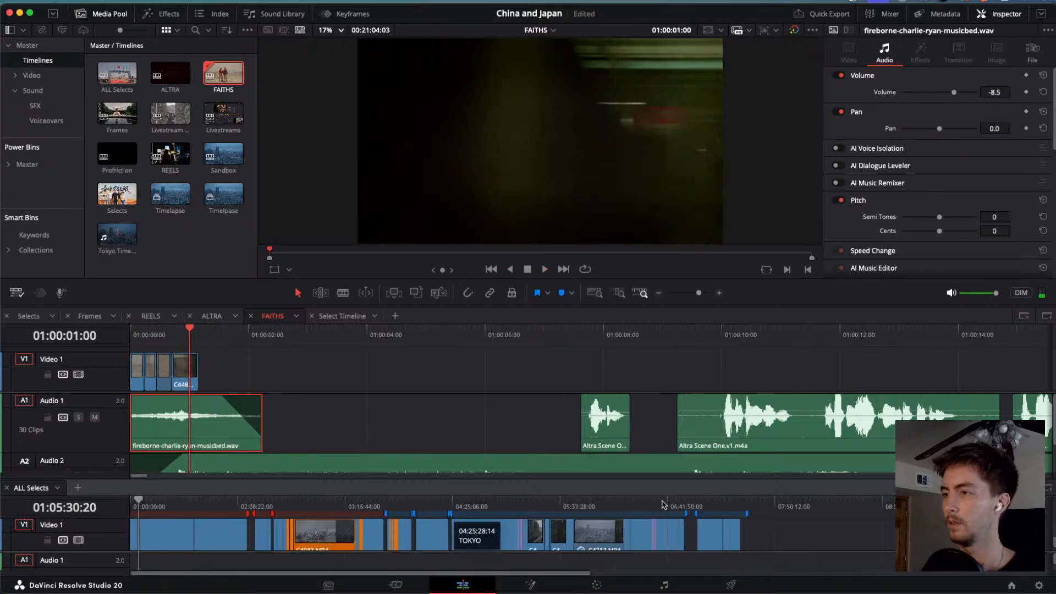
pyautogui.moveTo(713, 505); pyautogui.dragTo(662, 507)
pyautogui.scroll(8, 699, 508)
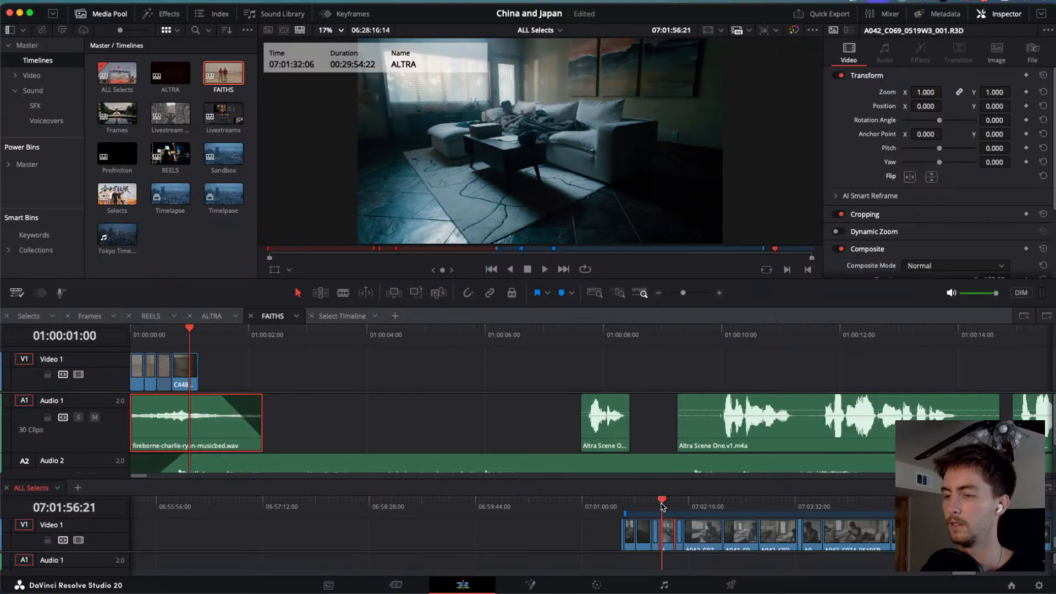
# Play the wide living-room clip A042_C069 back and forth around 07:01:56 in the ALL Selects timeline.
pyautogui.press('space')
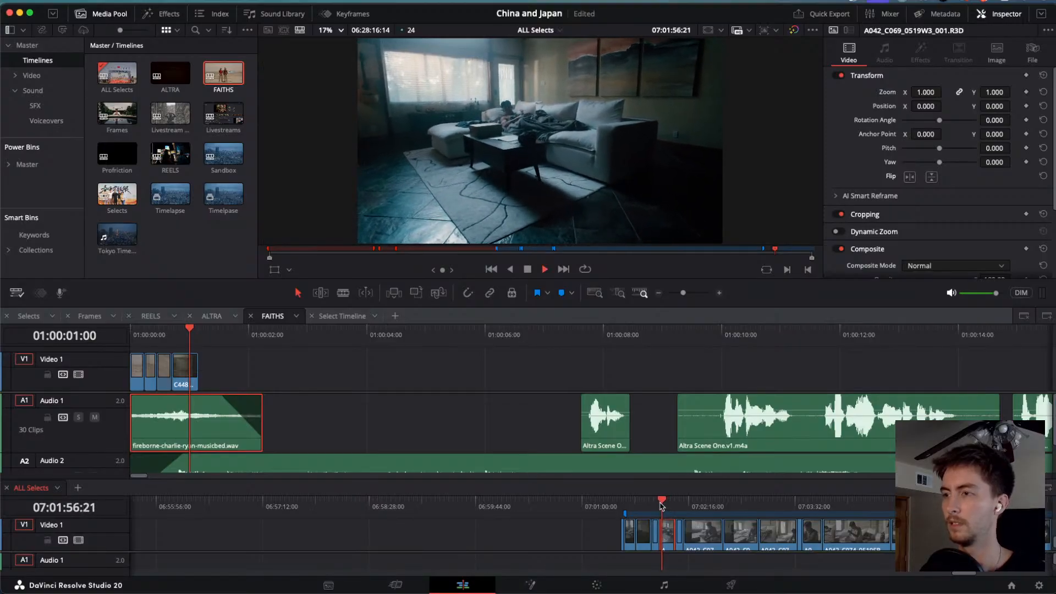
pyautogui.press('space')
pyautogui.press('j')
pyautogui.press('j')
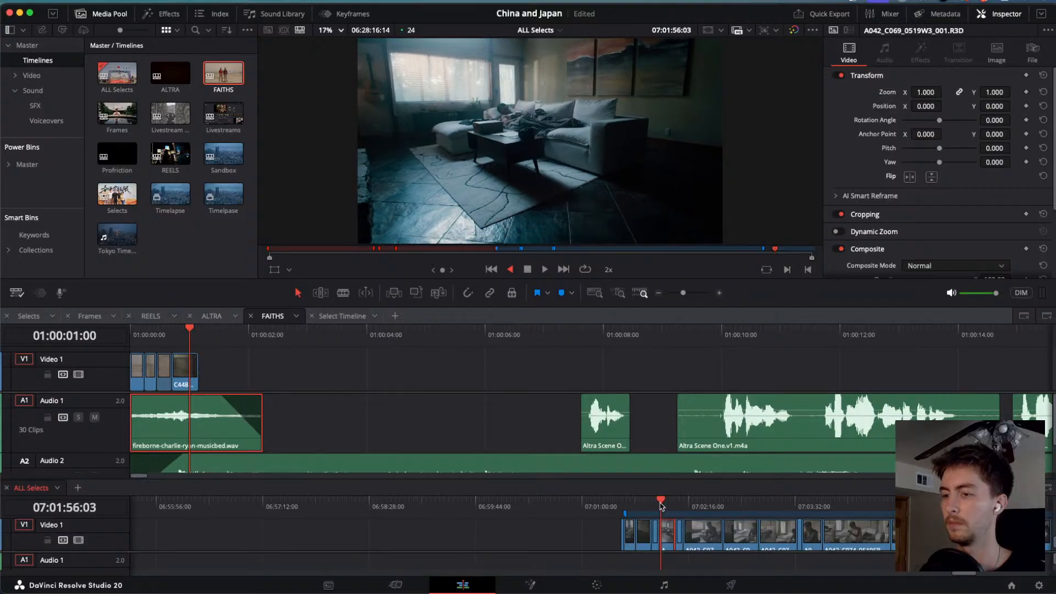
pyautogui.press('l')
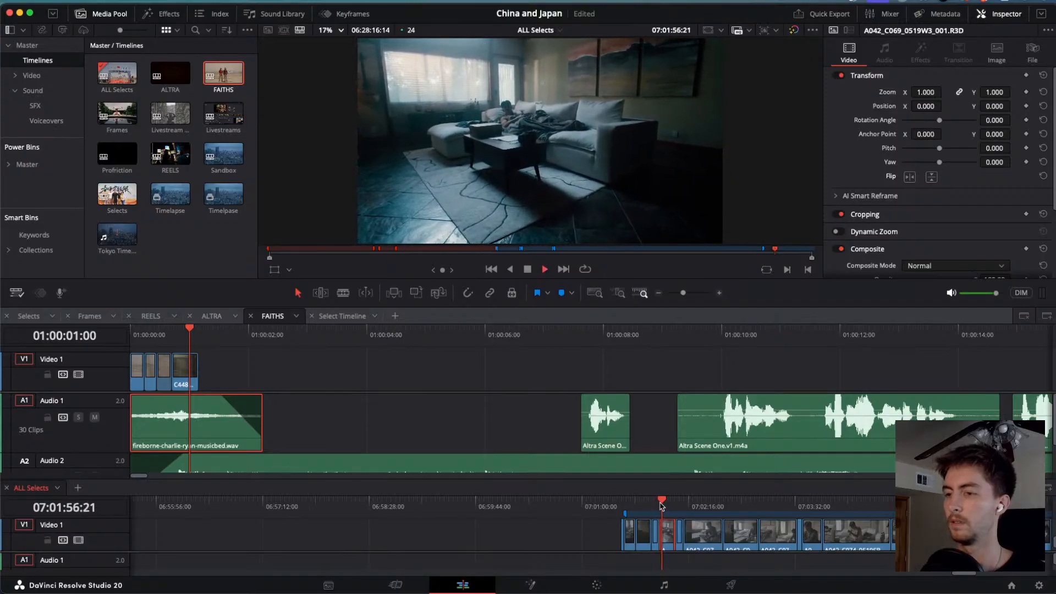
# Scrub through the ALTRA section of ALL Selects from about 07:04:44 to 07:22:33, then back to 07:17:06, looking for usable shots.
pyautogui.moveTo(662, 505); pyautogui.dragTo(893, 506)
pyautogui.scroll(-4, 893, 519)
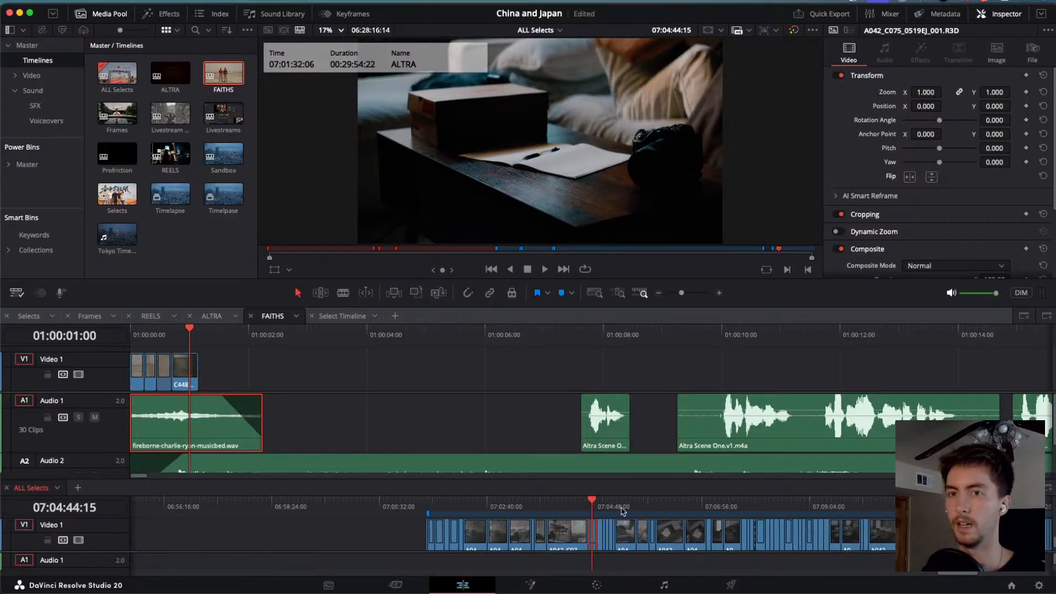
pyautogui.moveTo(592, 510); pyautogui.dragTo(818, 523)
pyautogui.hscroll(5, 818, 523)
pyautogui.moveTo(638, 500); pyautogui.dragTo(846, 531)
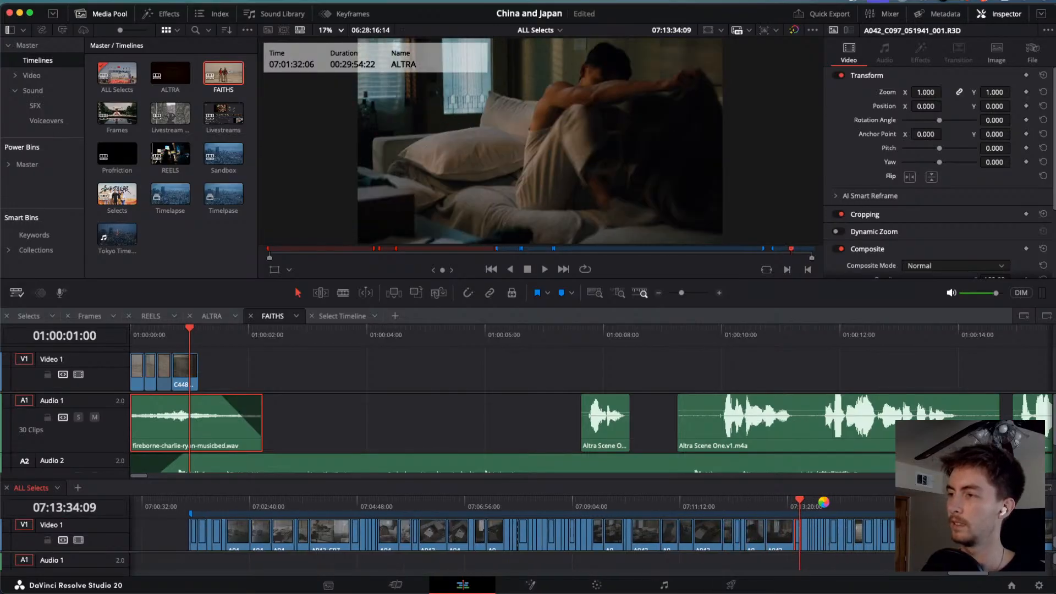
pyautogui.moveTo(803, 501); pyautogui.dragTo(886, 515)
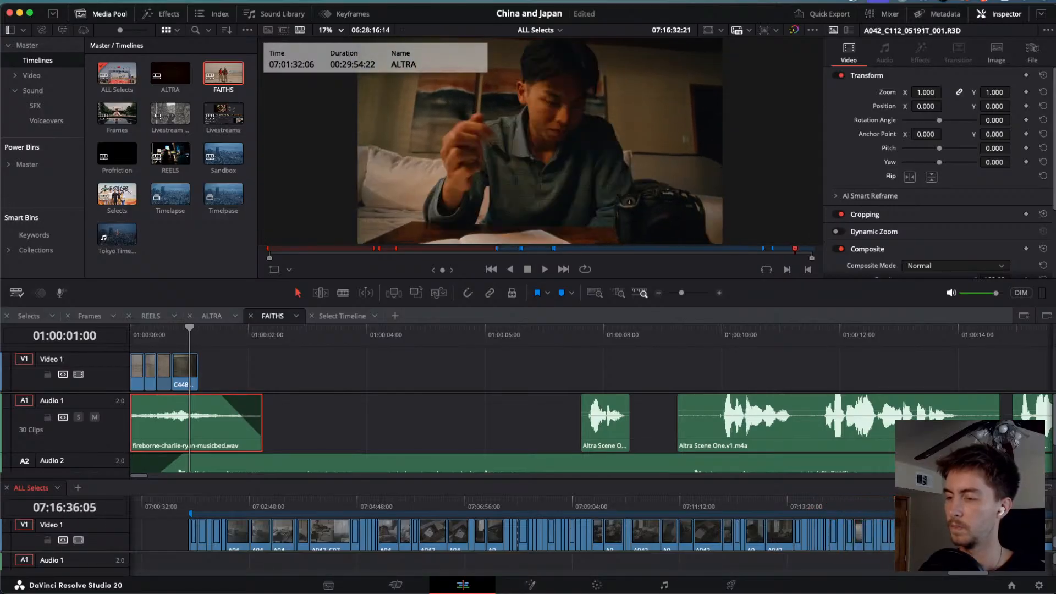
pyautogui.moveTo(945, 520); pyautogui.dragTo(889, 524)
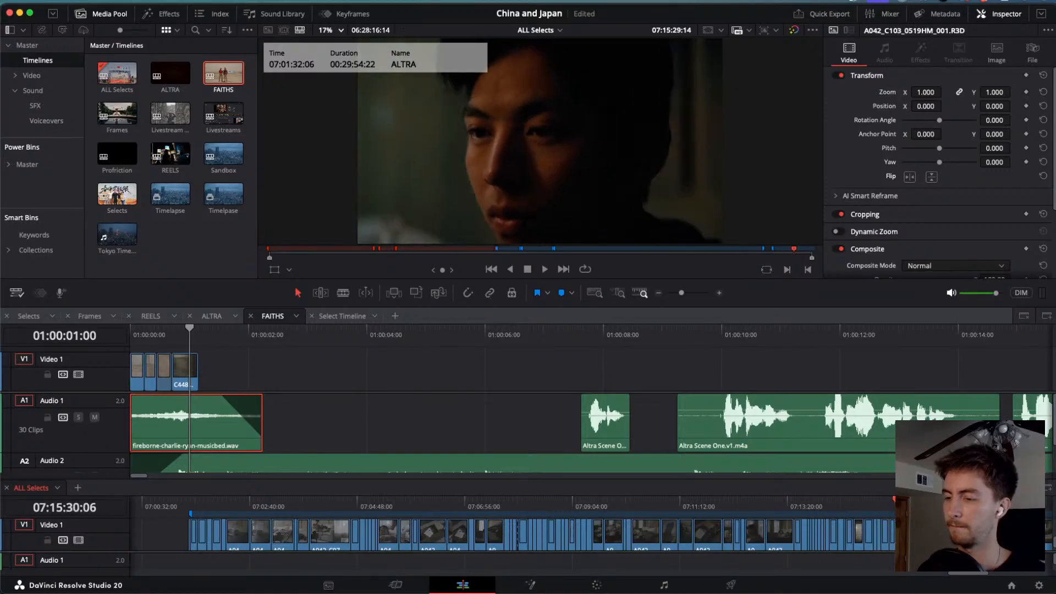
pyautogui.moveTo(969, 523); pyautogui.dragTo(971, 522)
pyautogui.hscroll(5, 970, 521)
pyautogui.moveTo(686, 502); pyautogui.dragTo(934, 503)
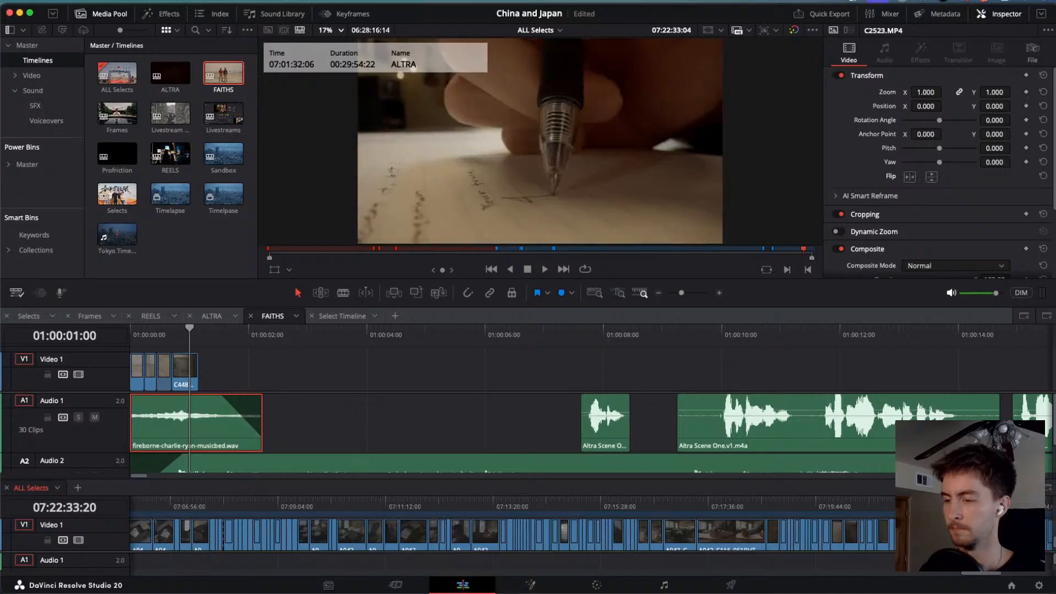
pyautogui.hscroll(6, 957, 503)
pyautogui.moveTo(659, 504); pyautogui.dragTo(363, 540)
pyautogui.hscroll(-2, 363, 540)
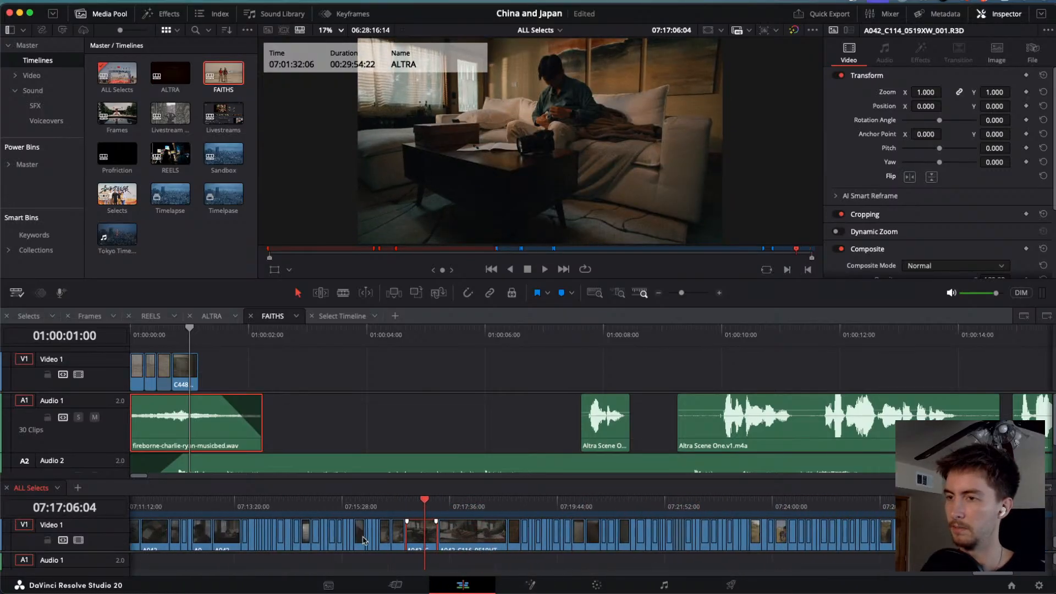
# Find the box-and-notebook clip A042_C100 near 07:13:54 in ALL Selects and add it after the opening clips on Video 1 of FAITHS.
pyautogui.hscroll(-2, 363, 540)
pyautogui.moveTo(512, 503); pyautogui.dragTo(363, 506)
pyautogui.press('space')
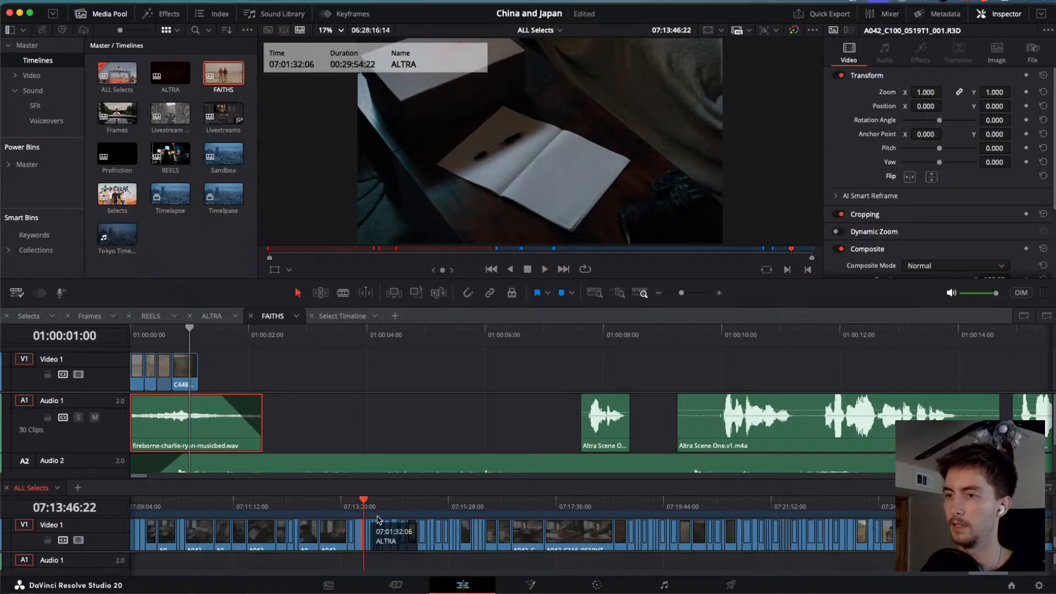
pyautogui.hscroll(-3, 375, 526)
pyautogui.press('super+equal')
pyautogui.press('super+equal')
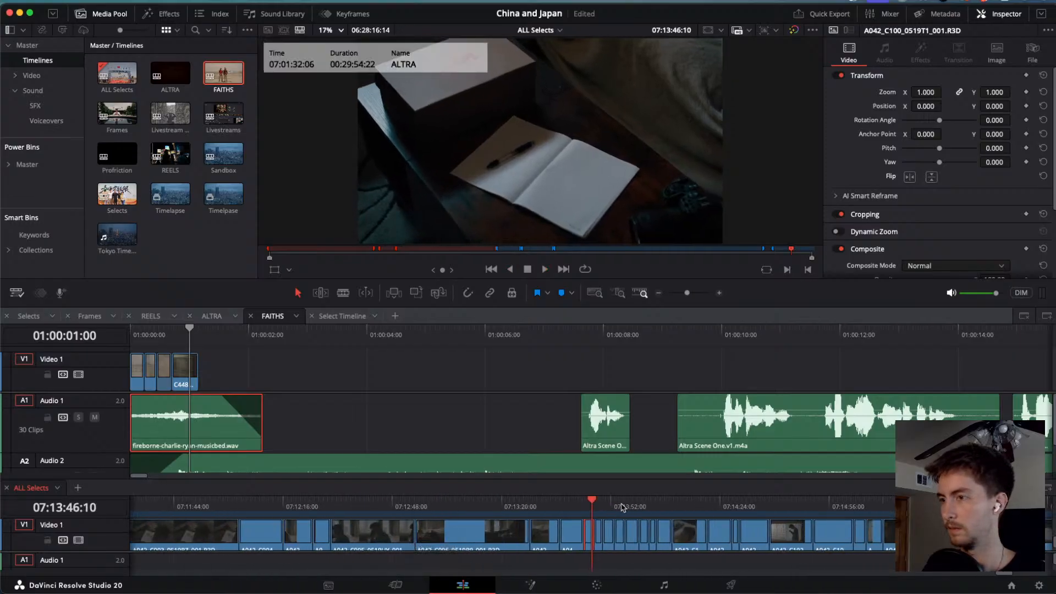
pyautogui.moveTo(597, 506); pyautogui.dragTo(598, 506)
pyautogui.press('space')
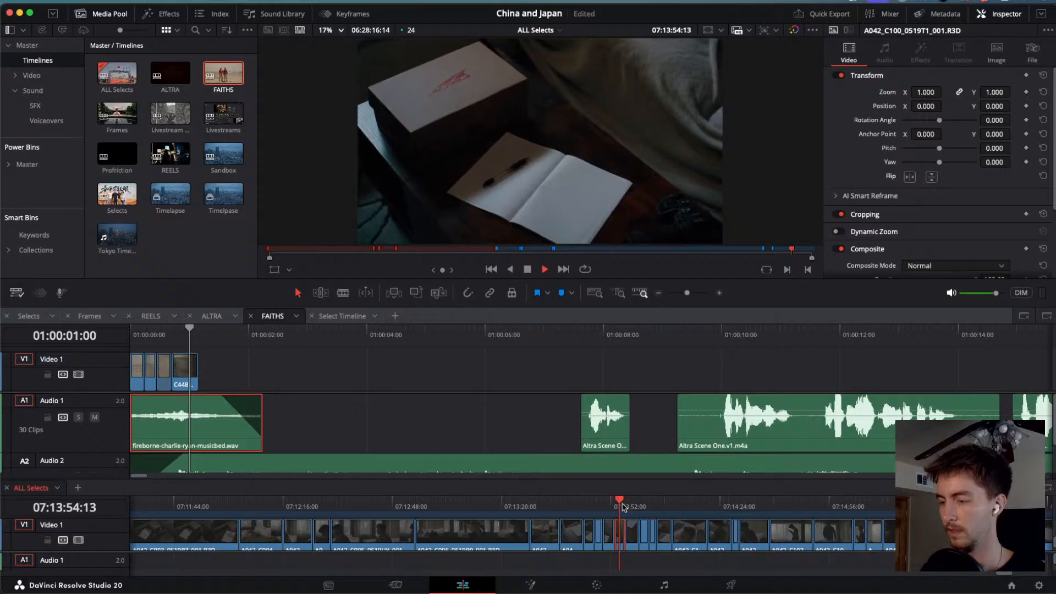
pyautogui.moveTo(621, 529); pyautogui.dragTo(234, 370)
# Play the FAITHS opening from the start to about 01:00:03:05 to check the added box-and-notebook clip.
pyautogui.moveTo(196, 337); pyautogui.dragTo(90, 335)
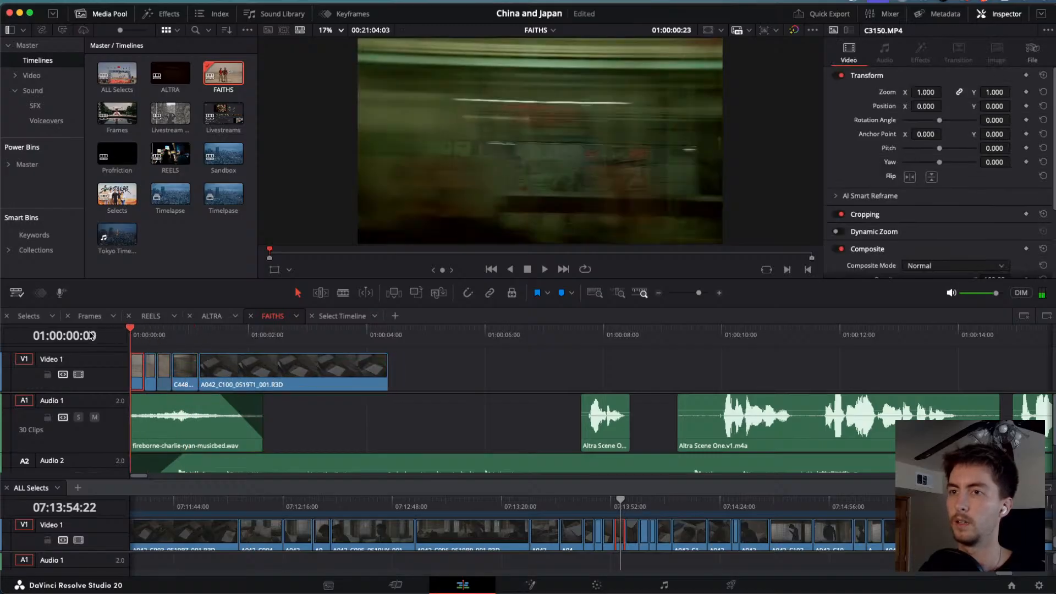
pyautogui.press('space')
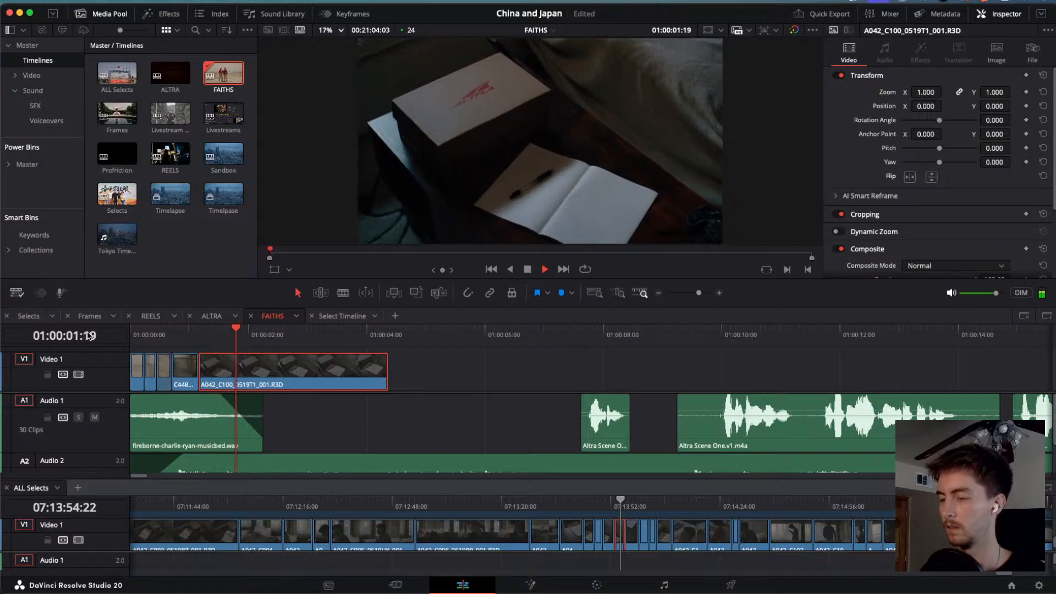
pyautogui.press('space')
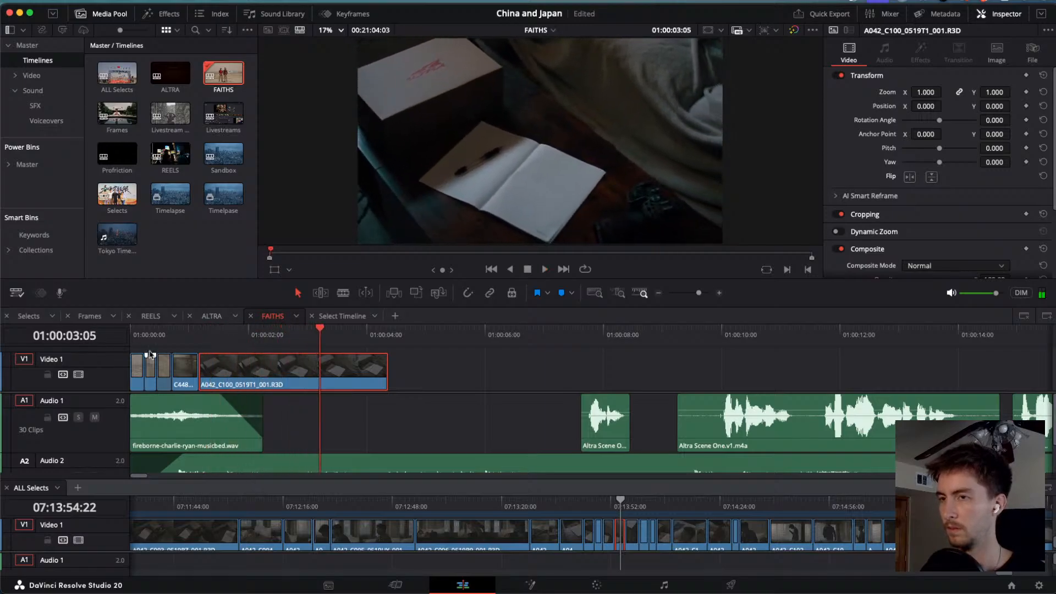
# Shorten the end of the A042_C100 clip in FAITHS to about 01:00:03:01, replaying the opening to judge its length against the music.
pyautogui.moveTo(387, 372); pyautogui.dragTo(127, 338)
pyautogui.press('space')
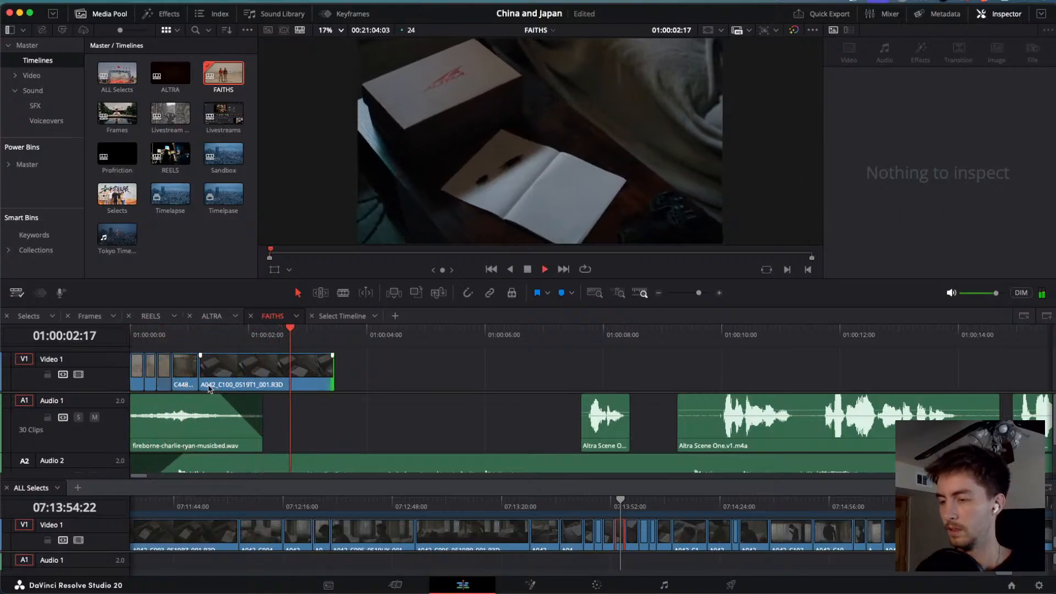
pyautogui.press('space')
pyautogui.press('space')
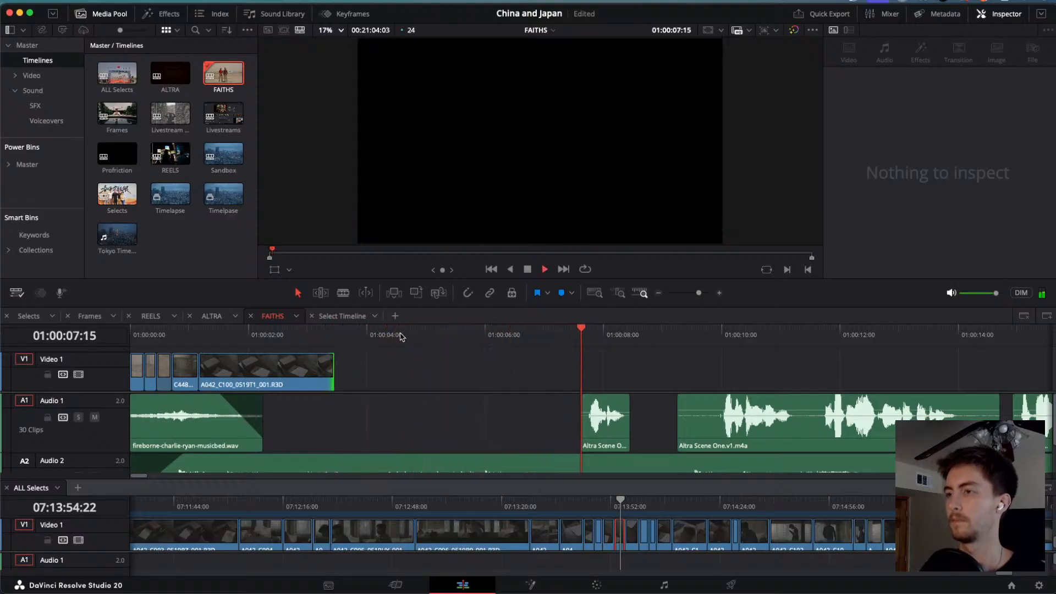
pyautogui.press('space')
pyautogui.press('Home')
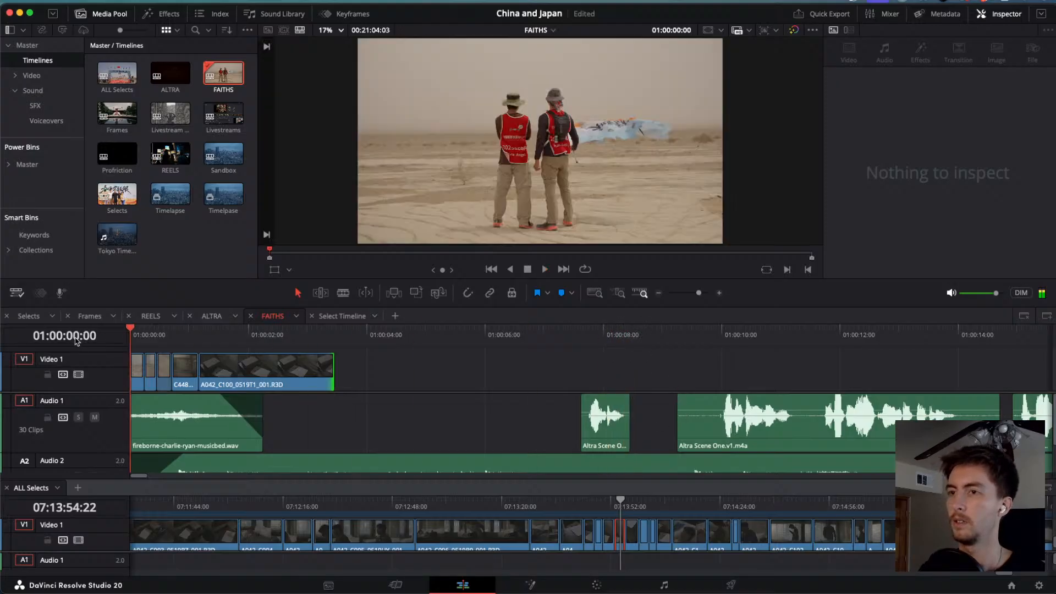
pyautogui.press('space')
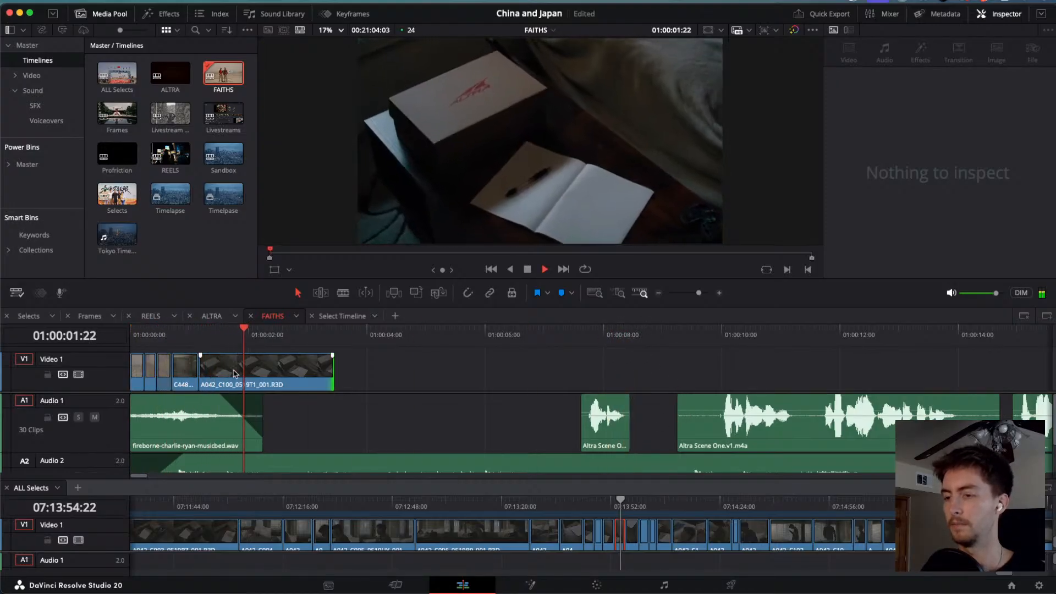
pyautogui.press('space')
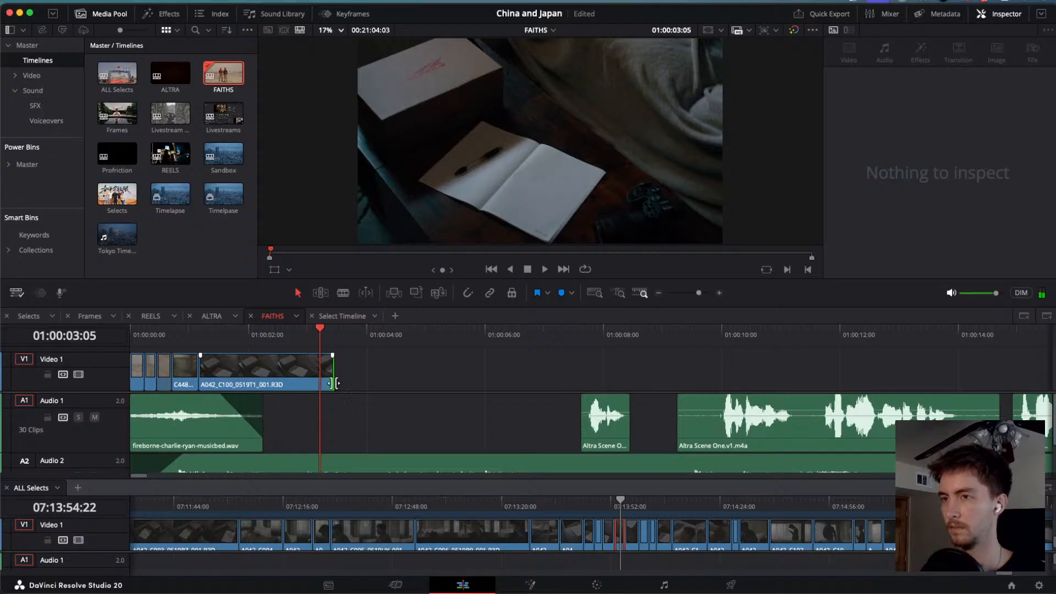
pyautogui.moveTo(335, 383); pyautogui.dragTo(308, 364)
pyautogui.press('Home')
pyautogui.press('space')
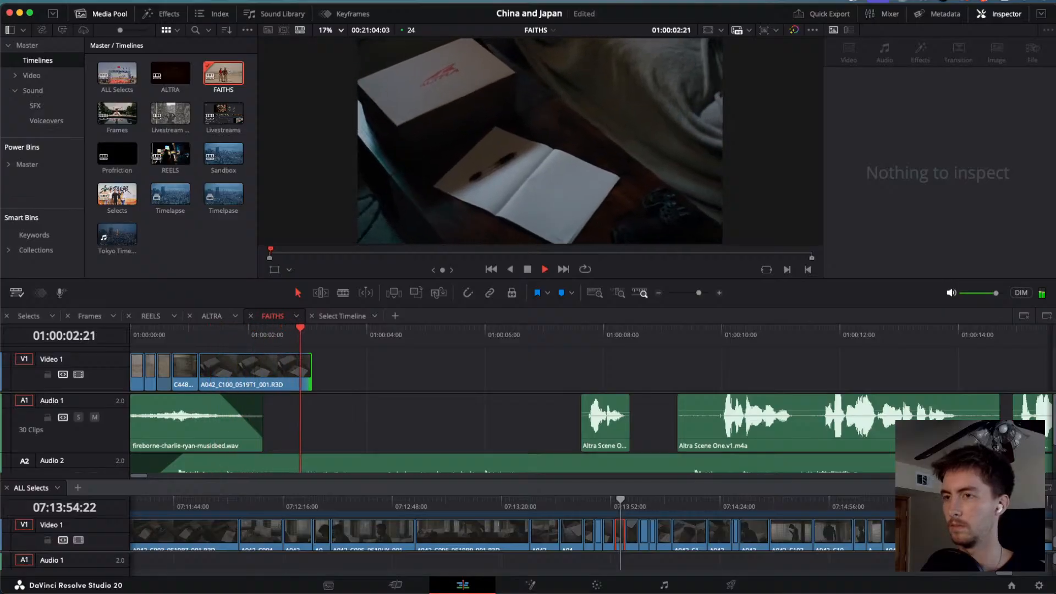
pyautogui.press('space')
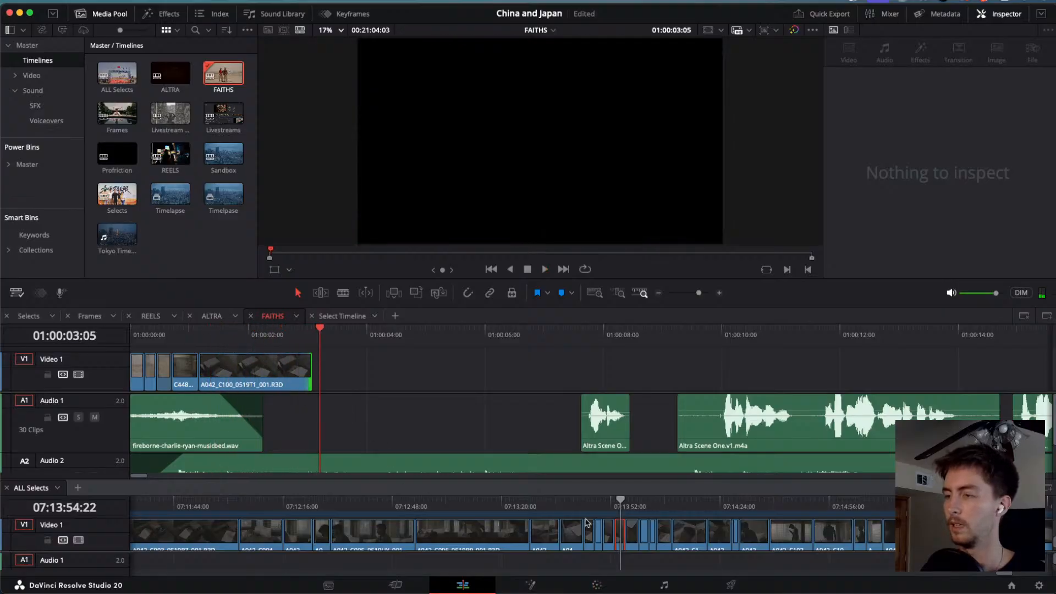
# View the C096 shot at 07:13:27:05 in ALL Selects, and replay the FAITHS opening forward and backward up to about 01:00:03:19.
pyautogui.scroll(-4, 586, 522)
pyautogui.click(525, 505)
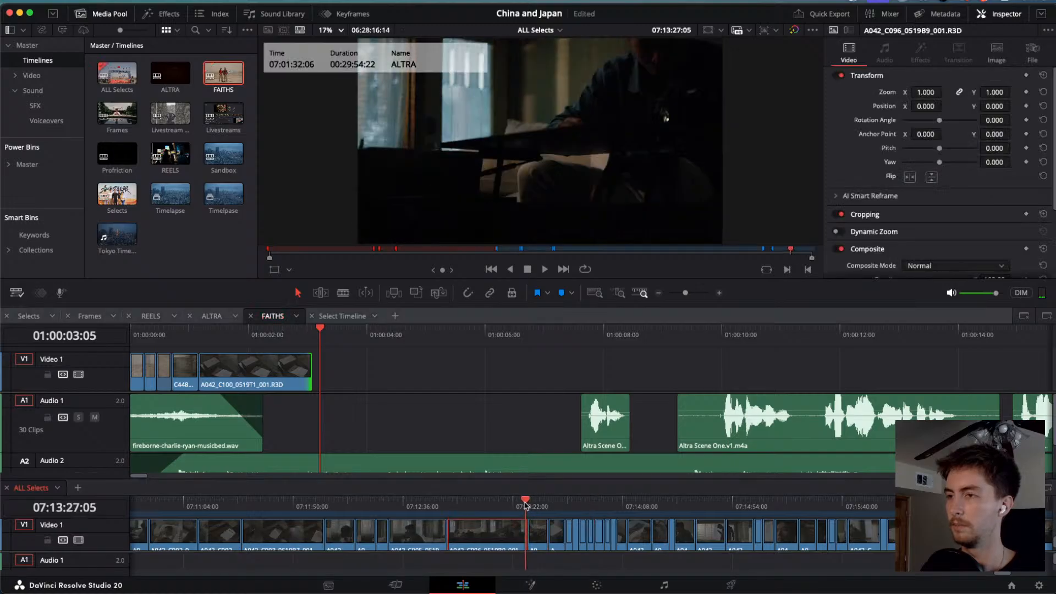
pyautogui.moveTo(286, 338); pyautogui.dragTo(130, 337)
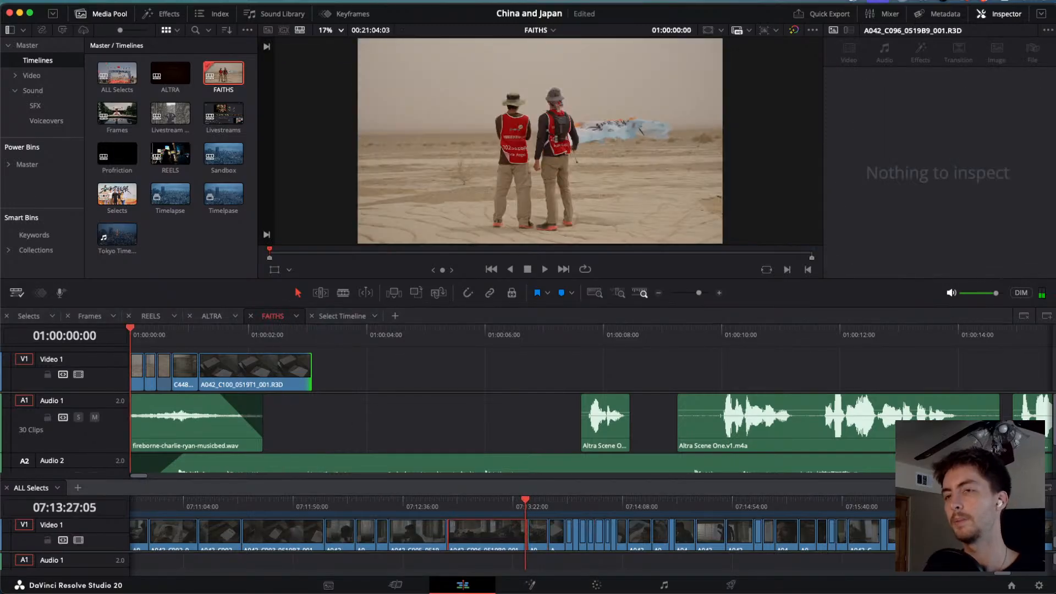
pyautogui.press('space')
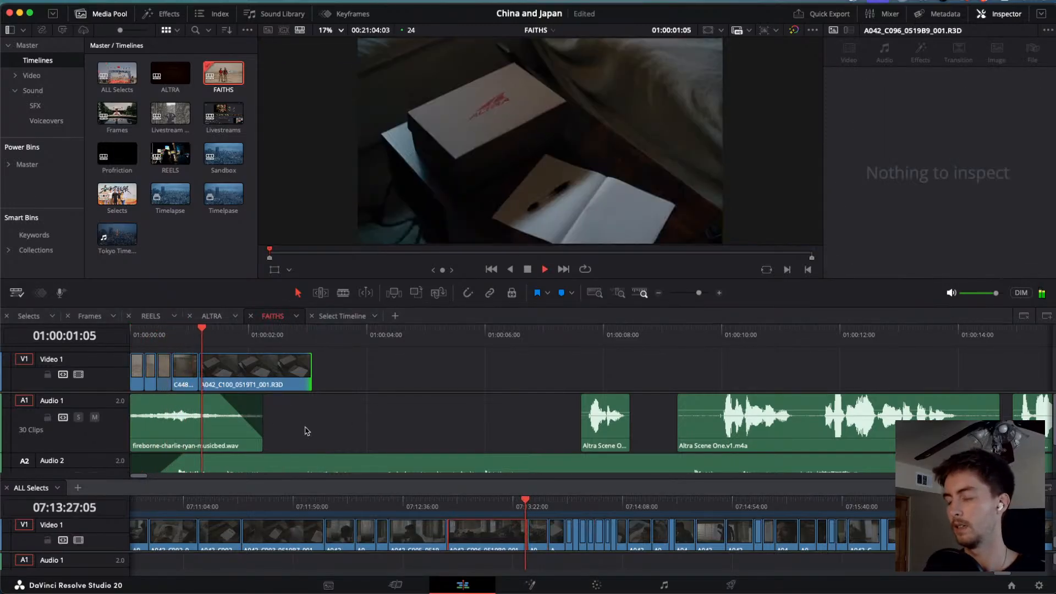
pyautogui.press('l')
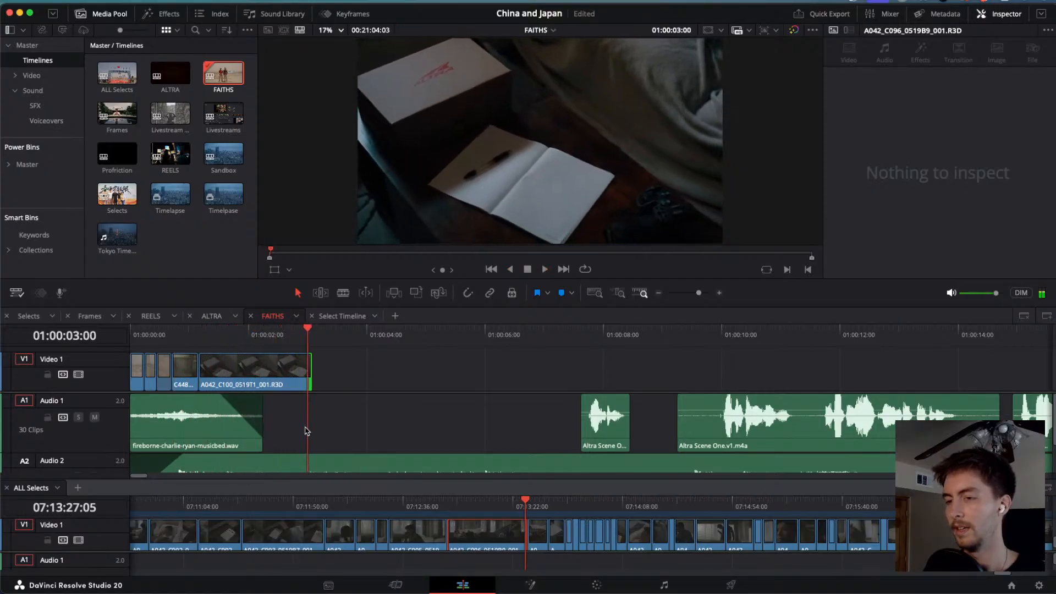
pyautogui.press('j')
pyautogui.press('l')
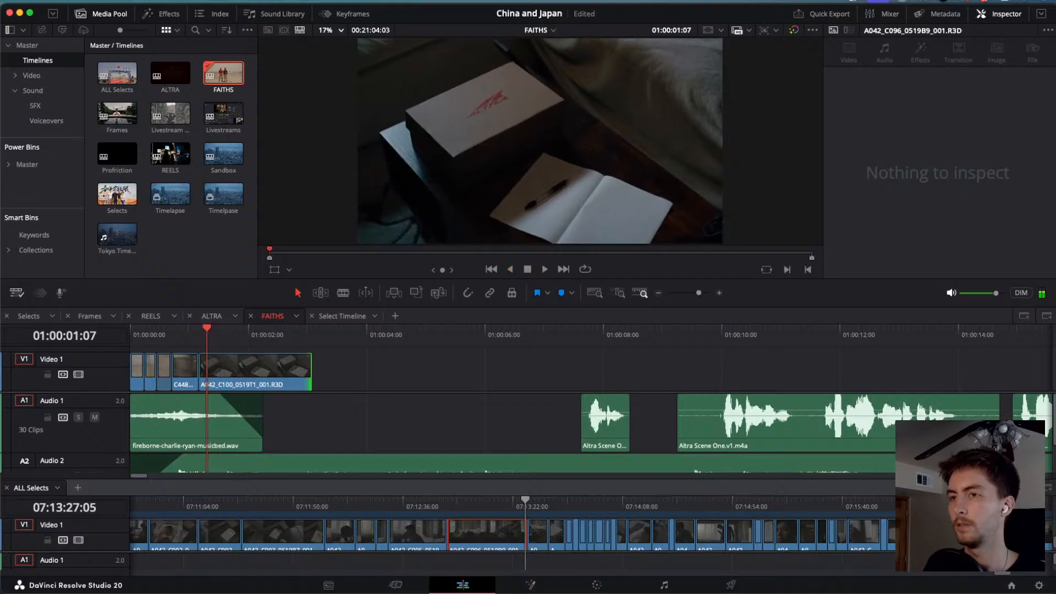
pyautogui.press('j')
pyautogui.press('l')
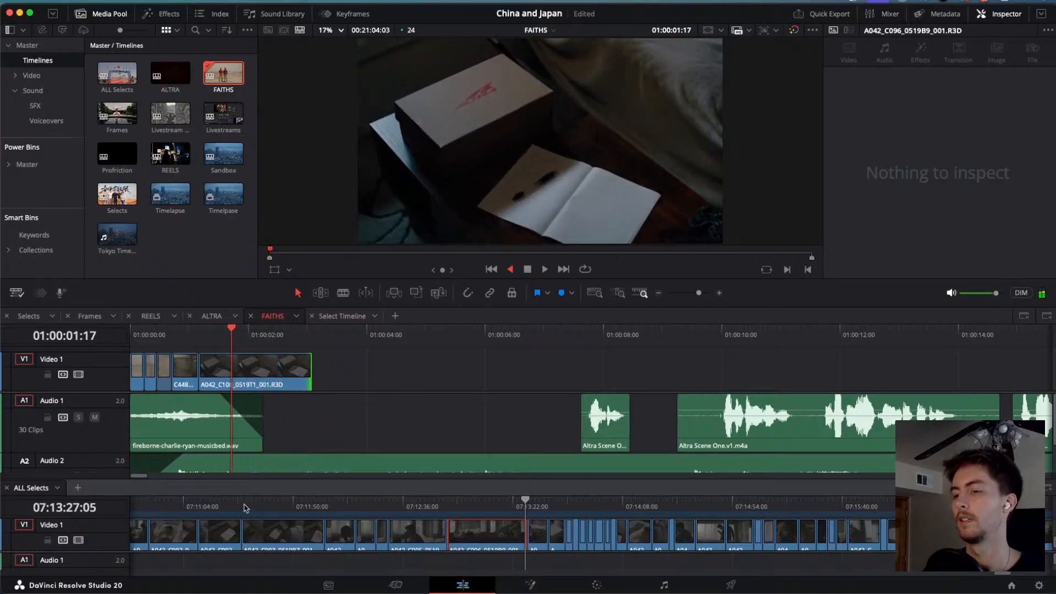
pyautogui.press('l')
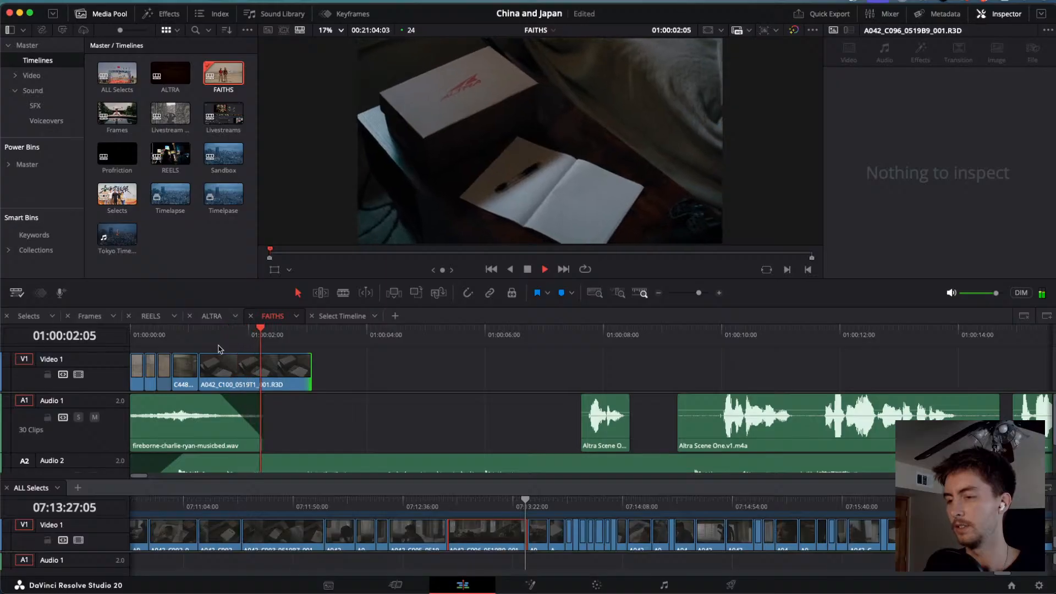
pyautogui.press('k')
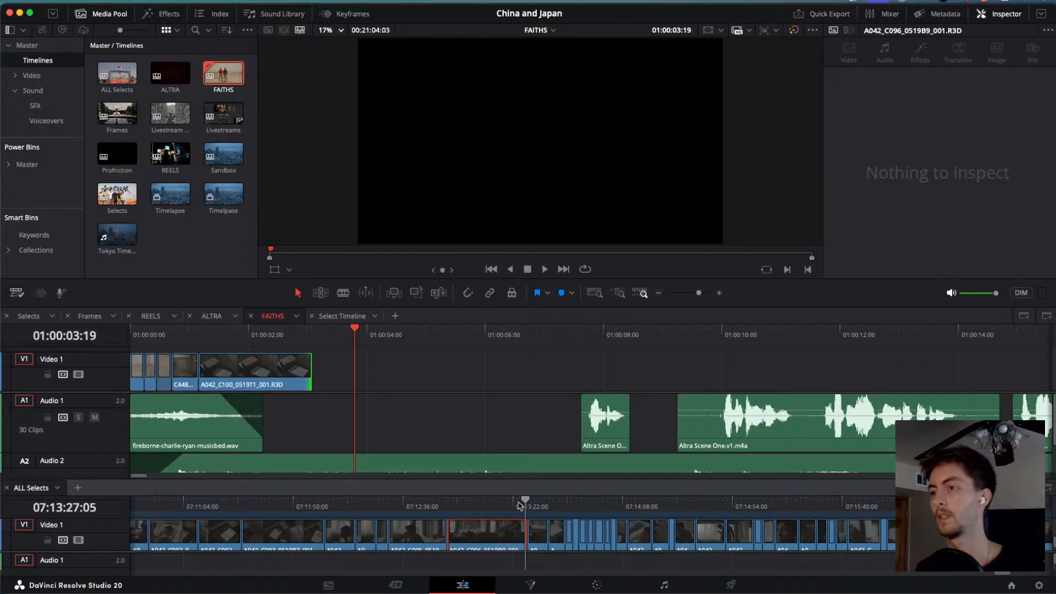
# Return to the start of the ALTRA section and review living-room clips A042_C068 near 07:01:51 and A042_C069 near 07:02:02.
pyautogui.click(505, 502)
pyautogui.moveTo(504, 503); pyautogui.dragTo(954, 527)
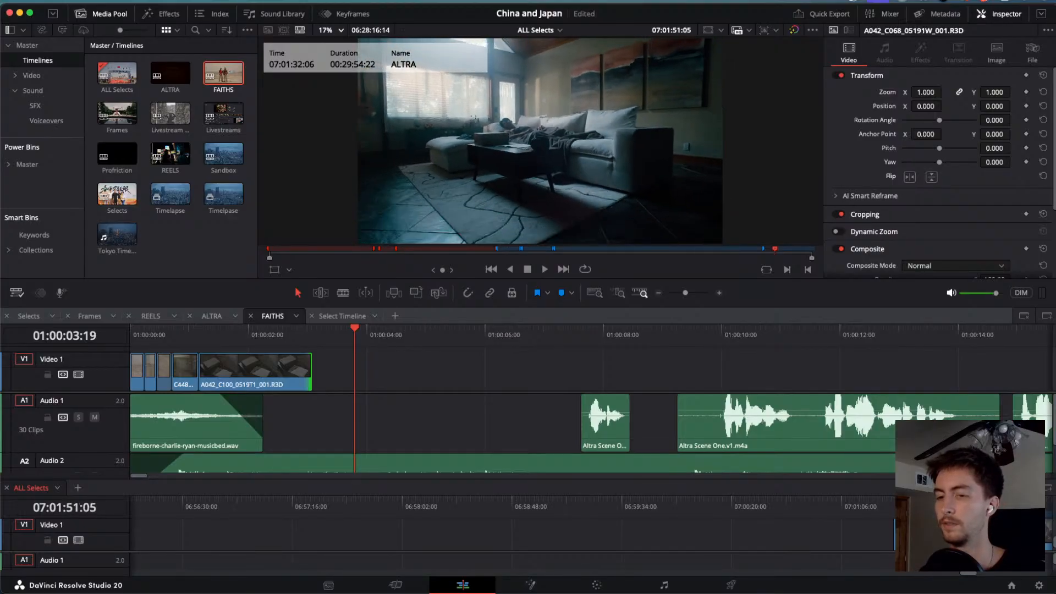
pyautogui.press('j')
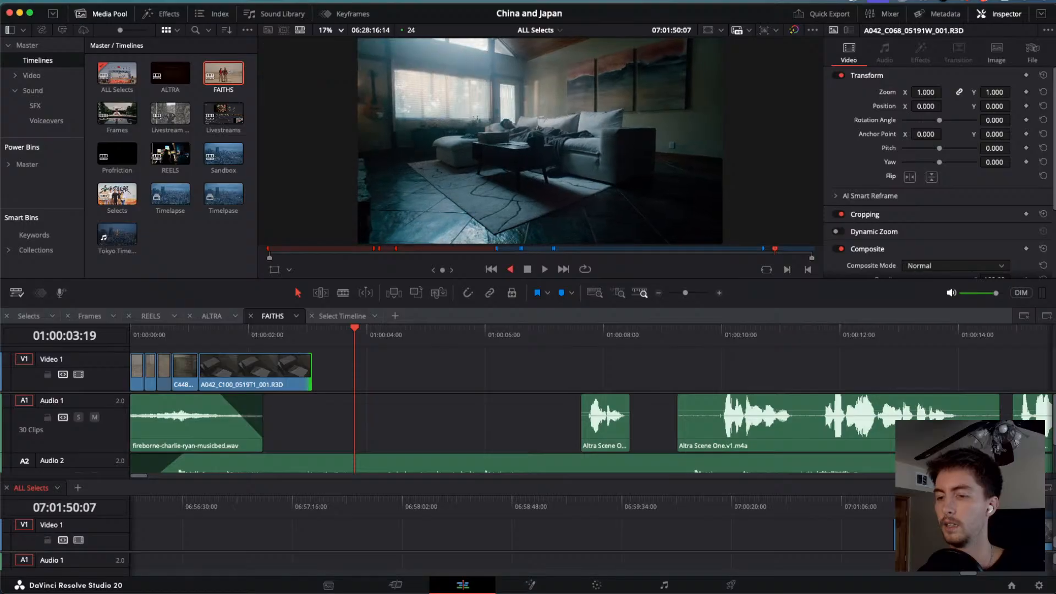
pyautogui.press('l')
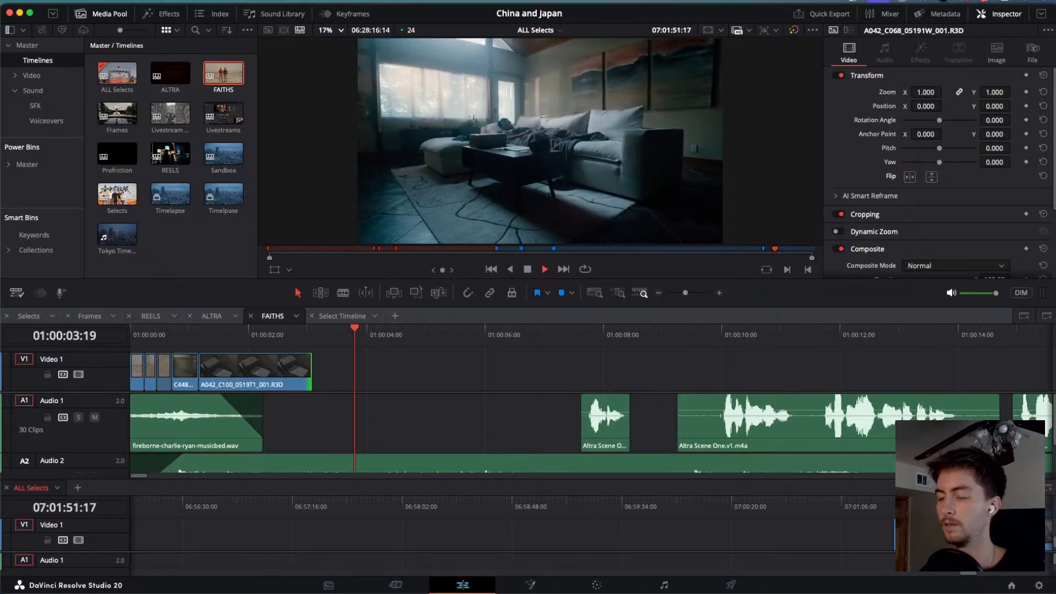
pyautogui.press('k')
pyautogui.press('j')
pyautogui.press('k')
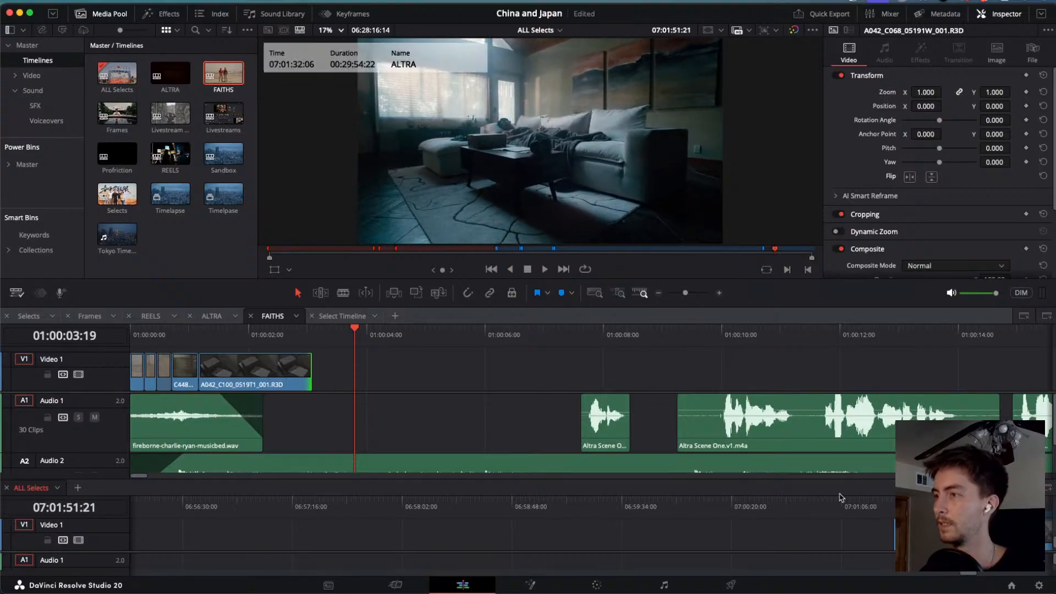
pyautogui.hscroll(5, 705, 499)
pyautogui.click(589, 500)
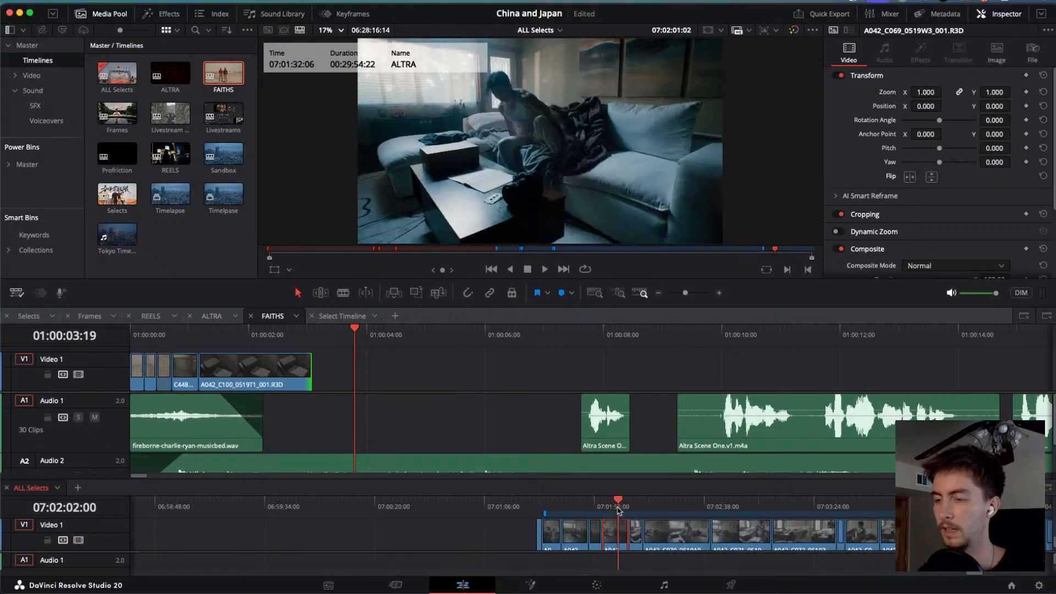
# Play the living-room clips A042_C067 to A042_C069 in ALL Selects forward and backward between about 07:01:48 and 07:01:57.
pyautogui.moveTo(618, 509); pyautogui.dragTo(608, 507)
pyautogui.press('space')
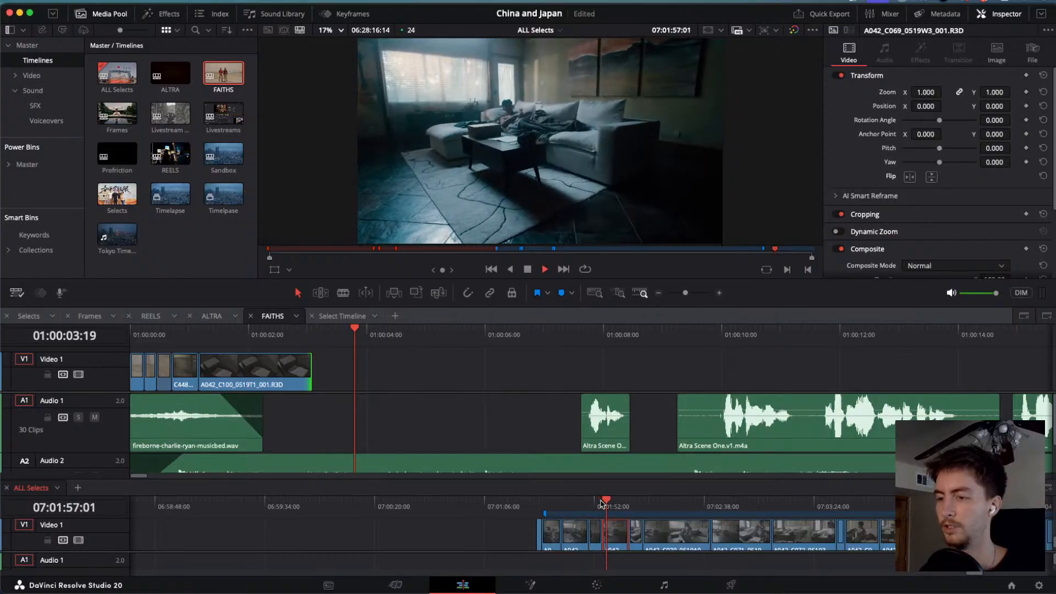
pyautogui.press('j')
pyautogui.press('j')
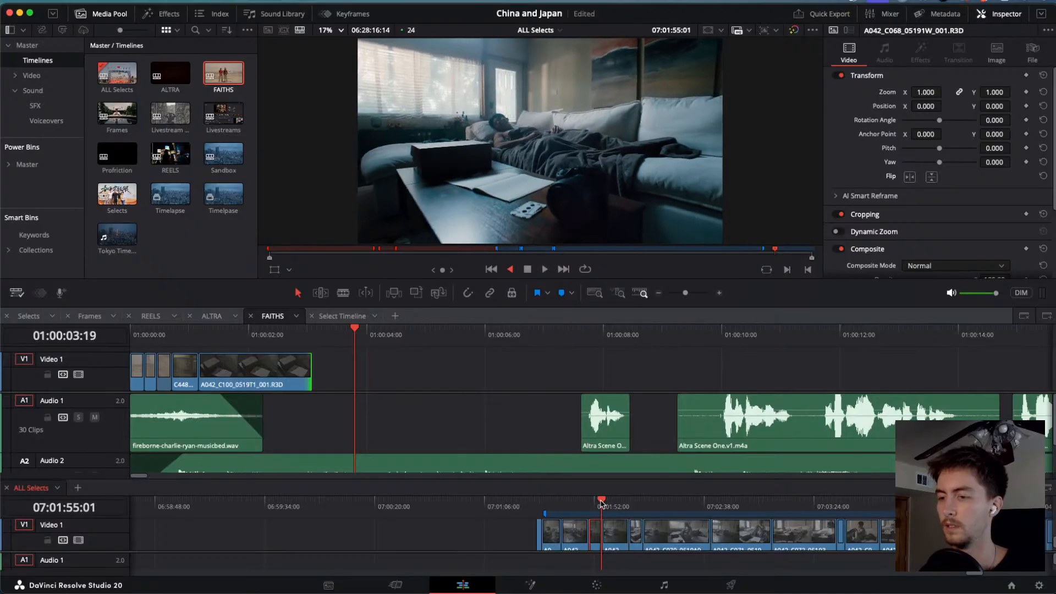
pyautogui.press('l')
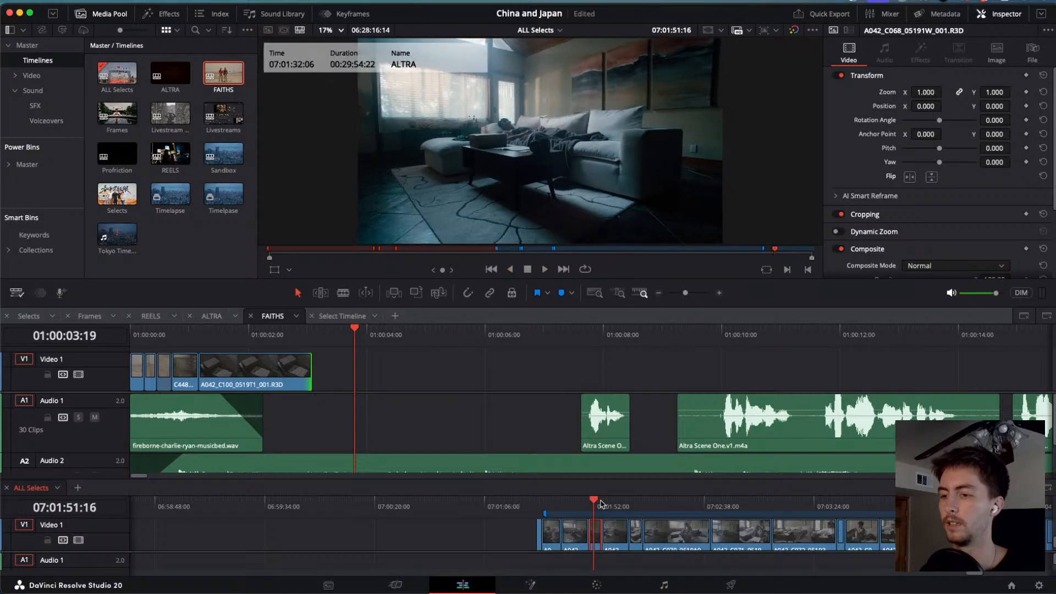
pyautogui.press('l')
pyautogui.press('j')
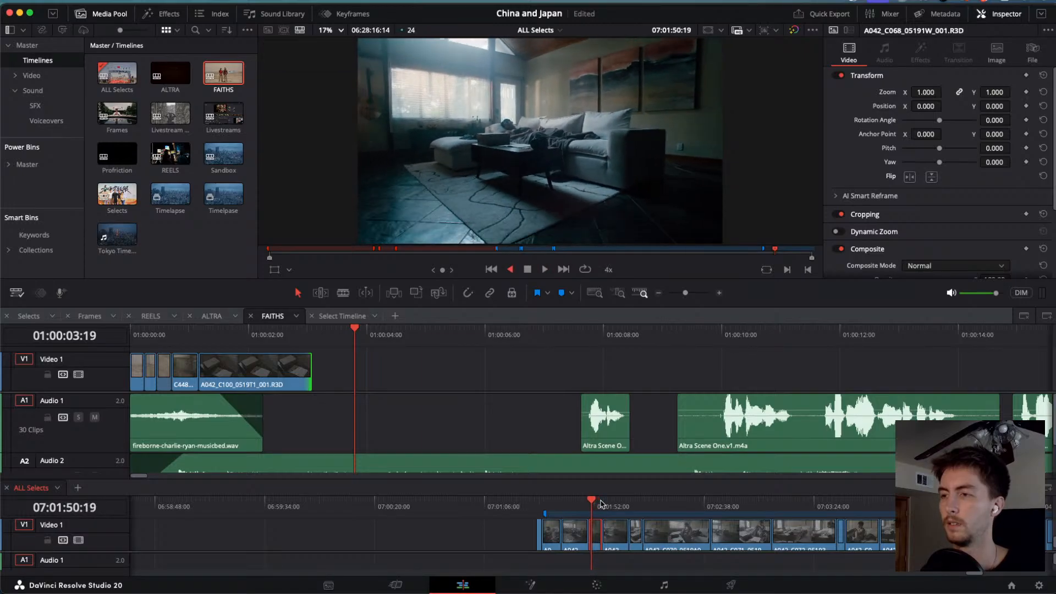
pyautogui.press('l')
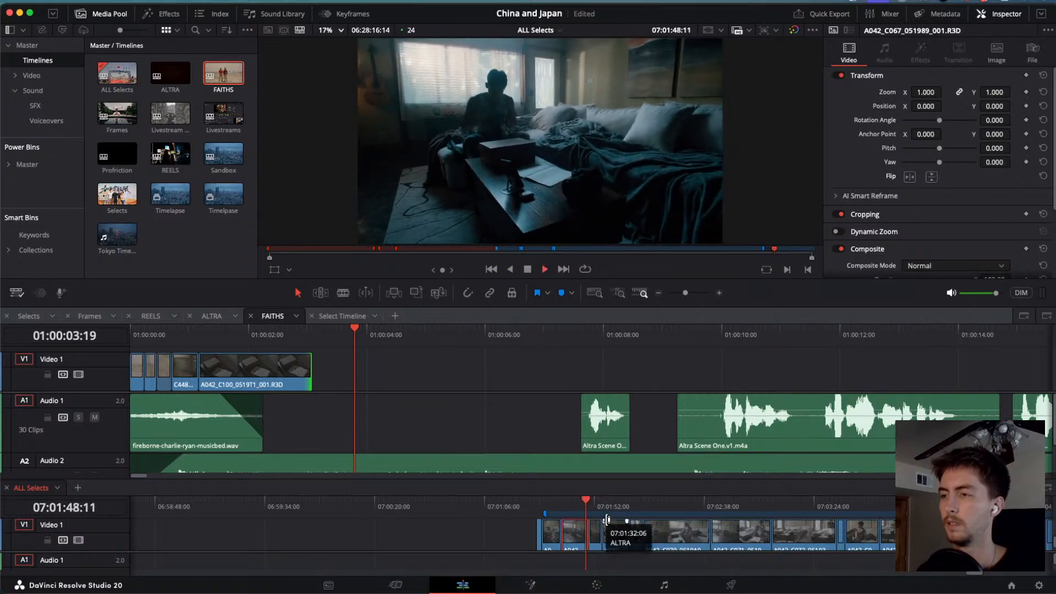
# Cue the A042_C068 sofa shot at 07:01:52:23 in ALL Selects and add it to FAITHS directly after the A042_C100 clip.
pyautogui.scroll(4, 600, 533)
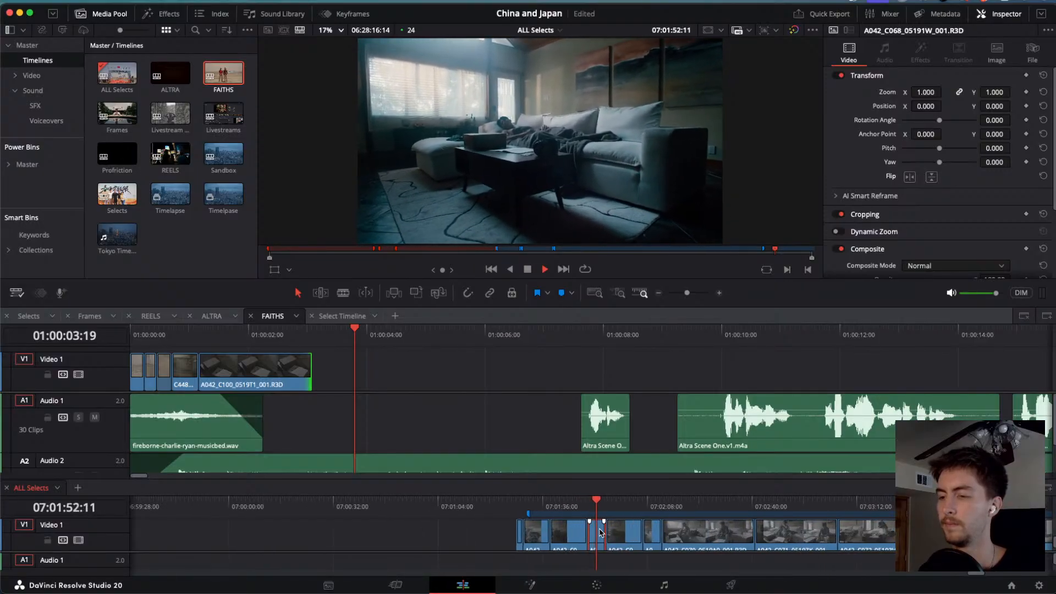
pyautogui.click(613, 500)
pyautogui.moveTo(639, 503); pyautogui.dragTo(598, 521)
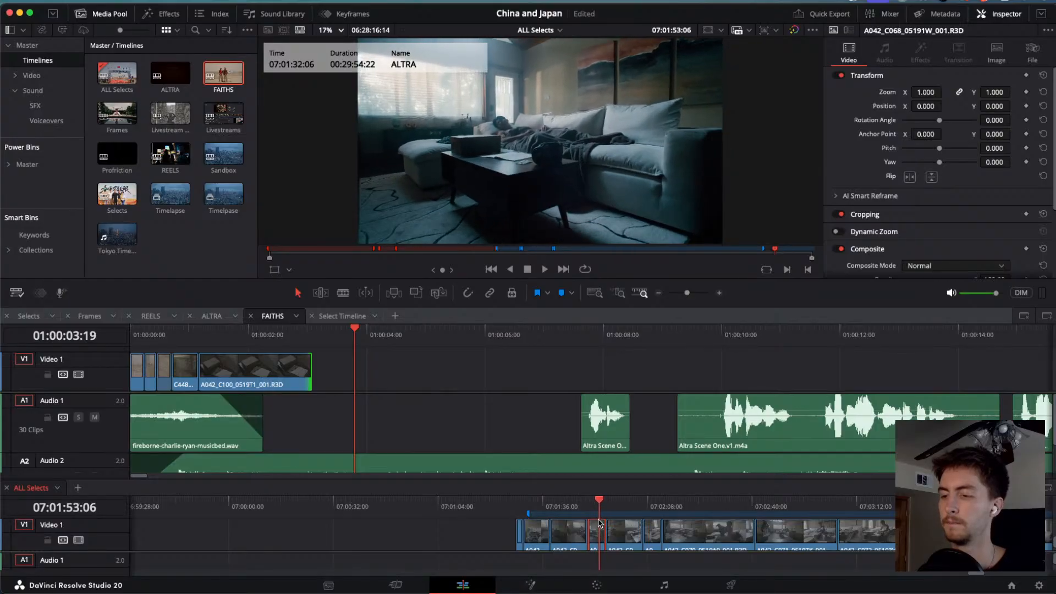
pyautogui.press('space')
pyautogui.press('space')
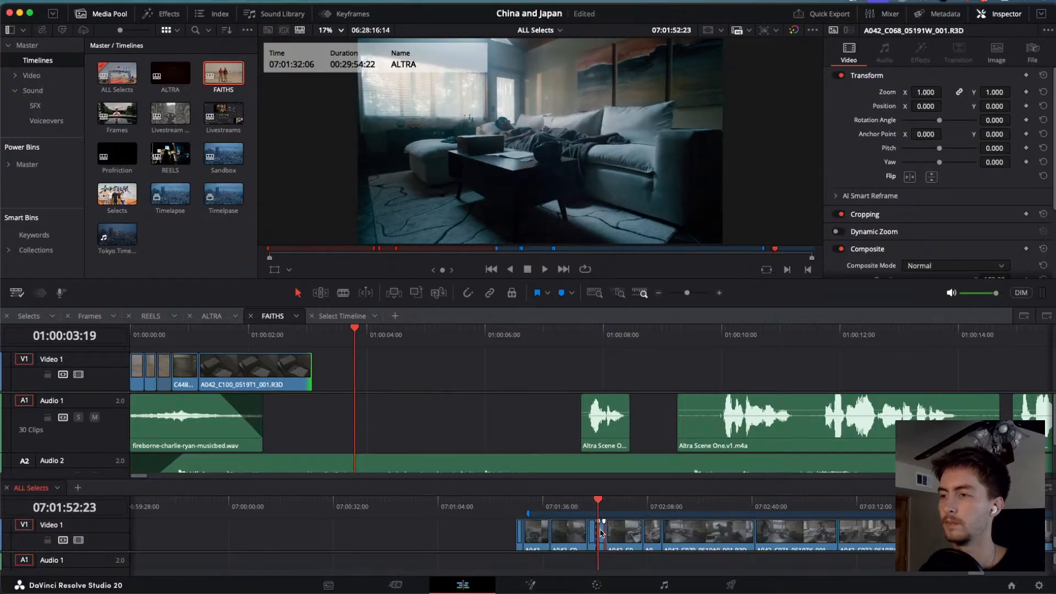
pyautogui.click(600, 532)
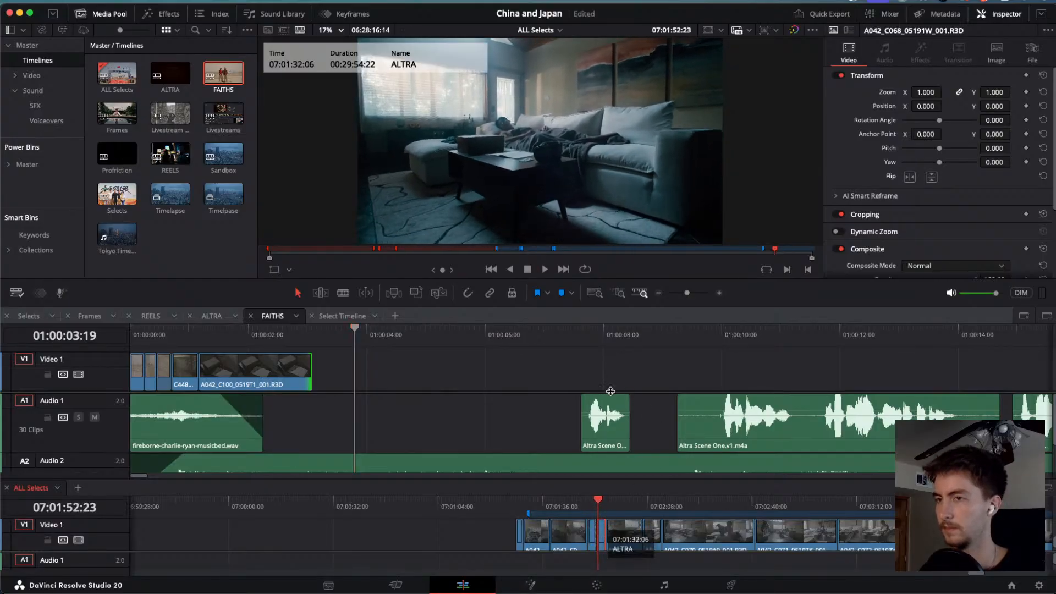
pyautogui.moveTo(341, 332); pyautogui.dragTo(313, 332)
pyautogui.press('super+v')
pyautogui.click(355, 336)
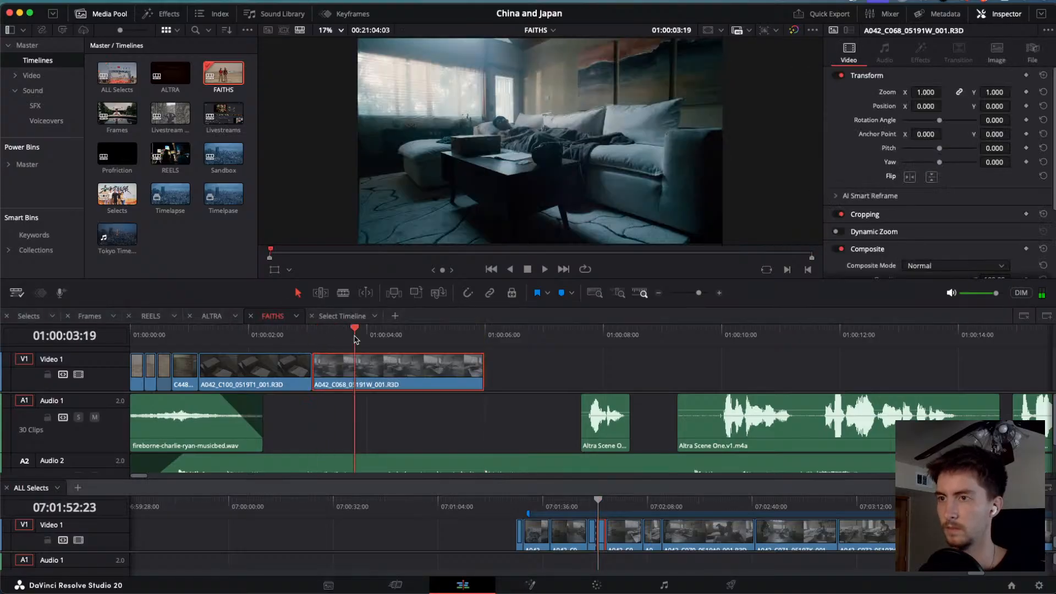
# Play FAITHS from the start and shorten the end of the A042_C068 clip to about 01:00:04:16.
pyautogui.press('Home')
pyautogui.press('space')
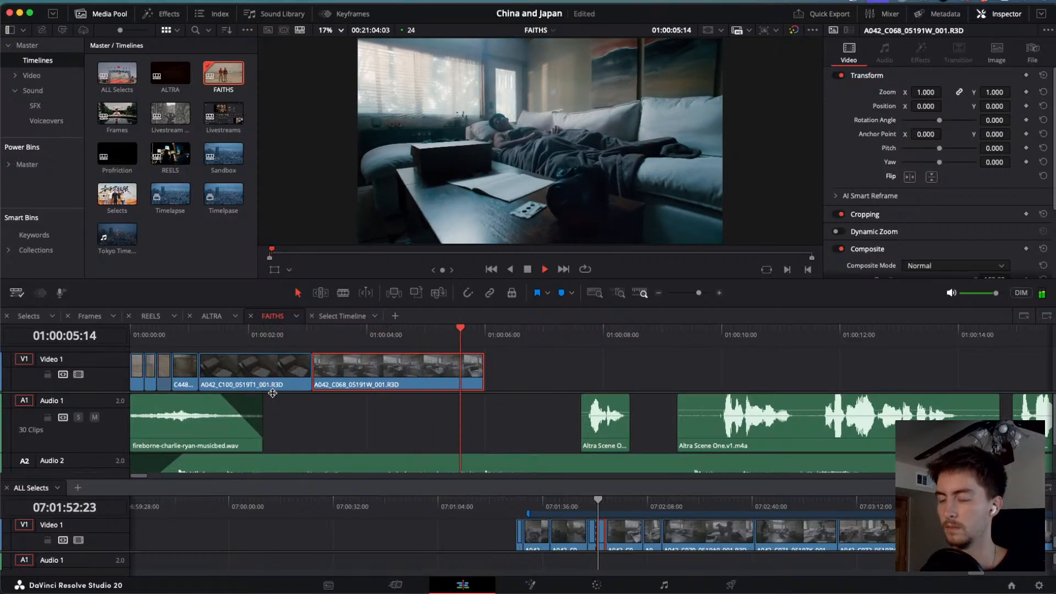
pyautogui.moveTo(483, 374); pyautogui.dragTo(402, 375)
pyautogui.press('space')
# Stabilize the A042_C068 clip in FAITHS using Perspective mode.
pyautogui.click(369, 378)
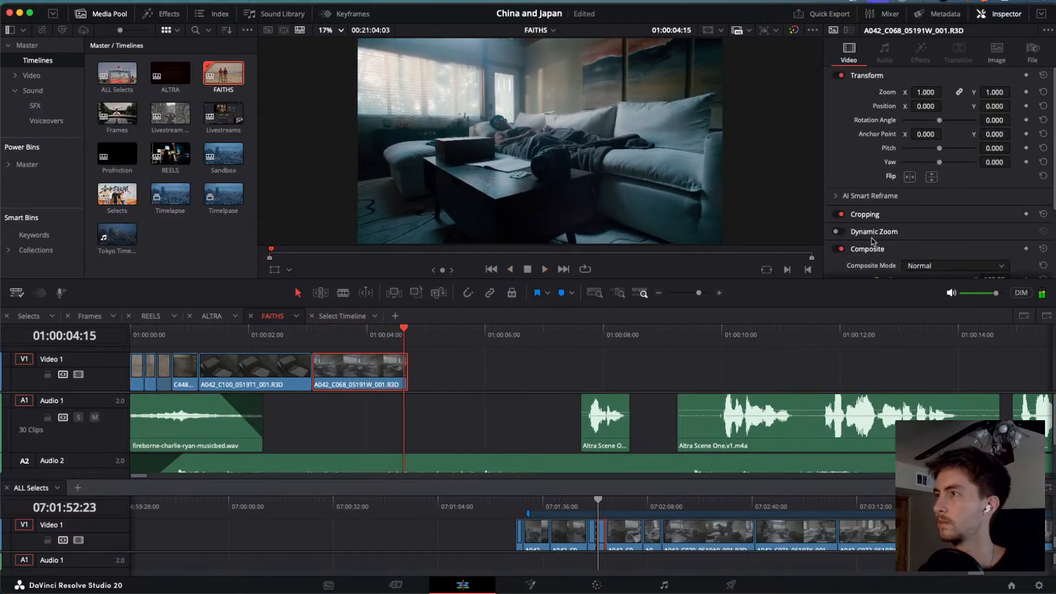
pyautogui.scroll(-4, 839, 227)
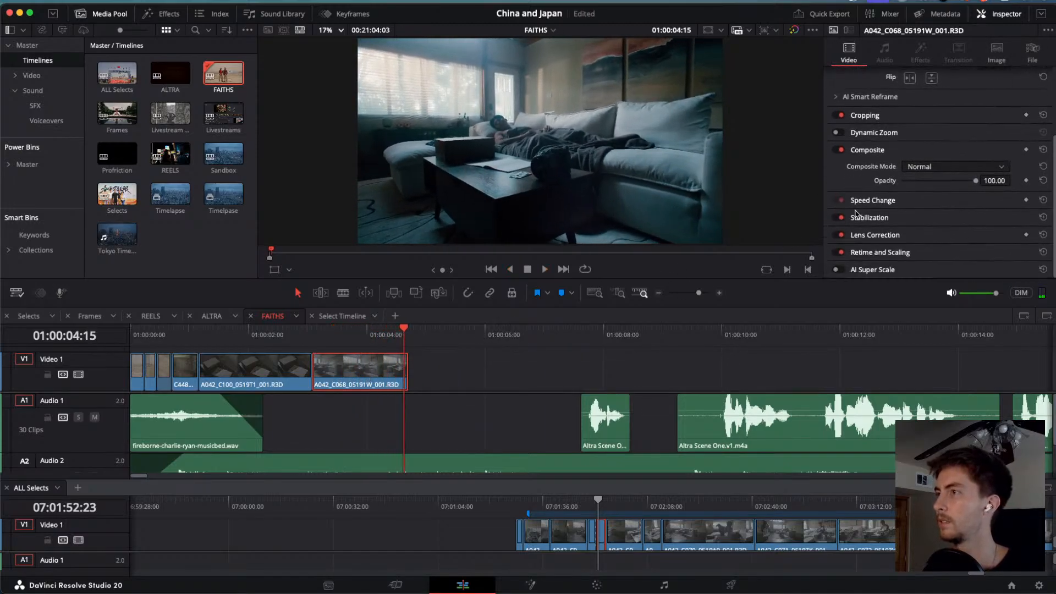
pyautogui.click(874, 217)
pyautogui.click(948, 235)
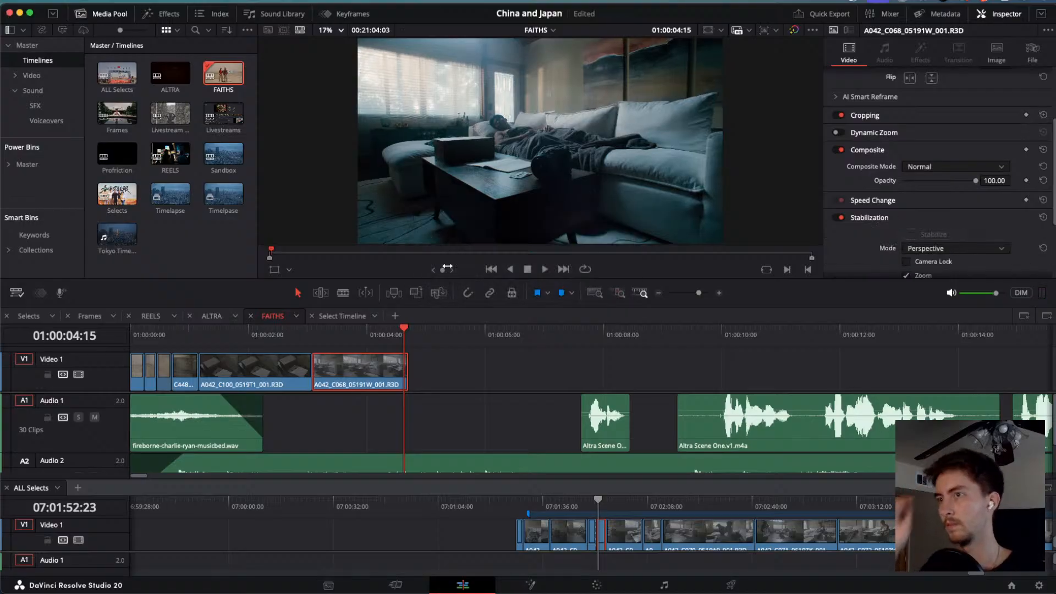
# Play the stabilized A042_C068 clip and its surrounding cuts in FAITHS forward and backward to judge it against the music.
pyautogui.click(324, 335)
pyautogui.press('space')
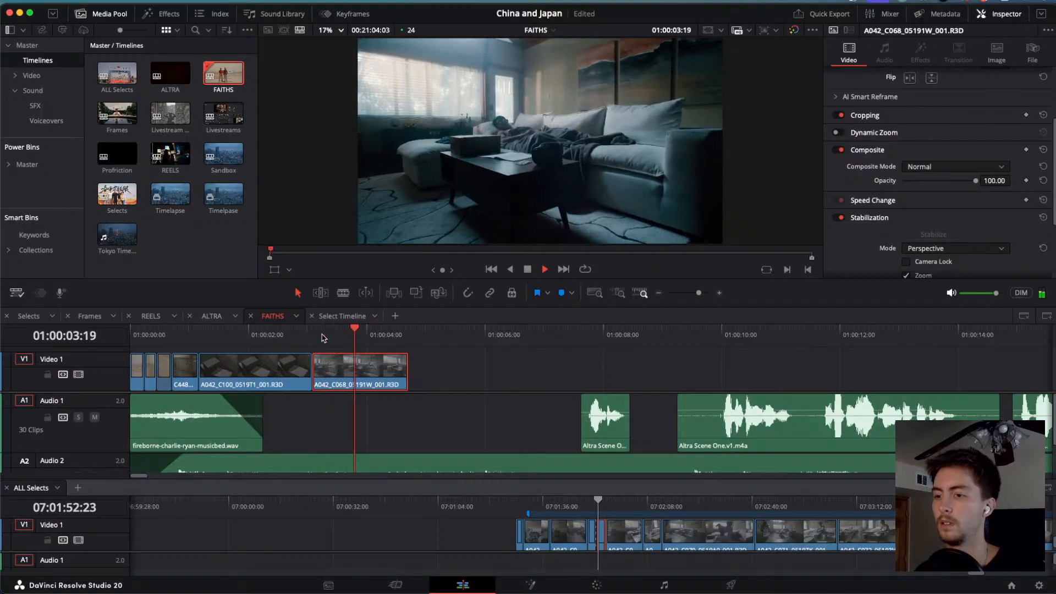
pyautogui.press('j')
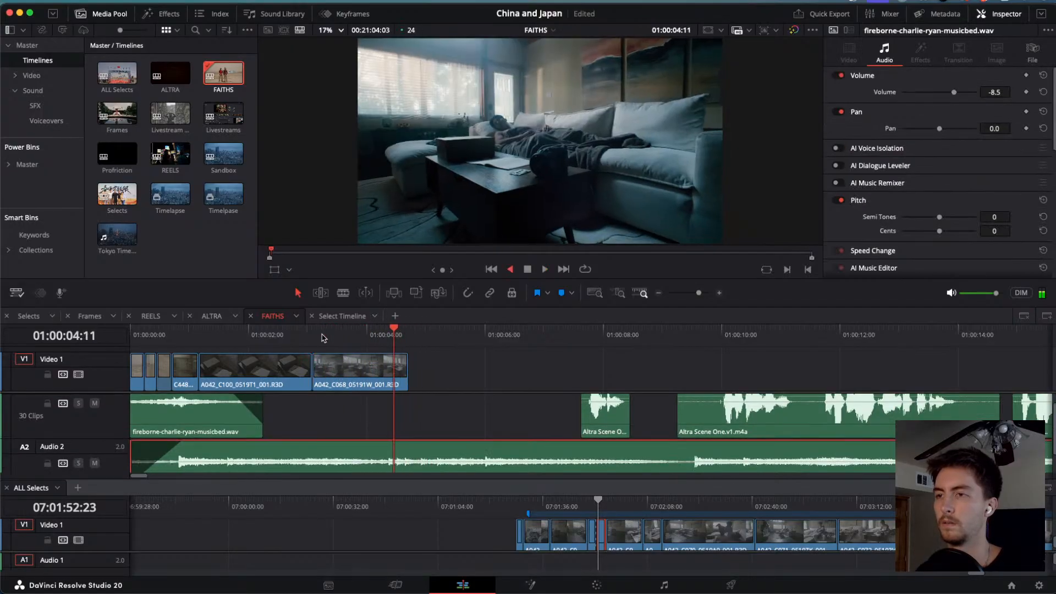
pyautogui.press('l')
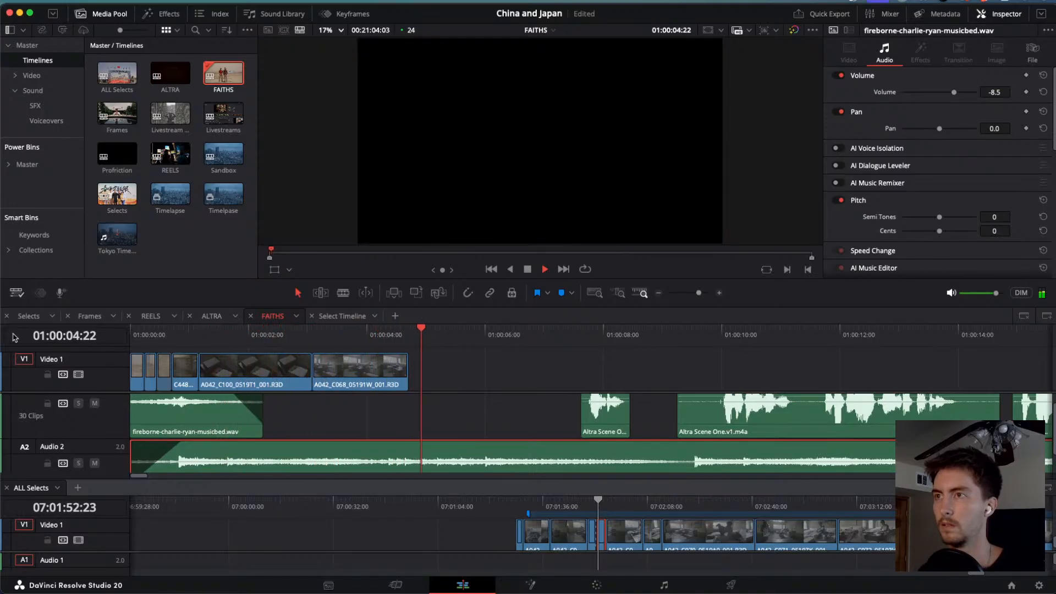
pyautogui.press('j')
pyautogui.press('k')
# Step back through the FAITHS opening to the A042_C100 clip and delete the A042_C068 clip after it.
pyautogui.click(353, 376)
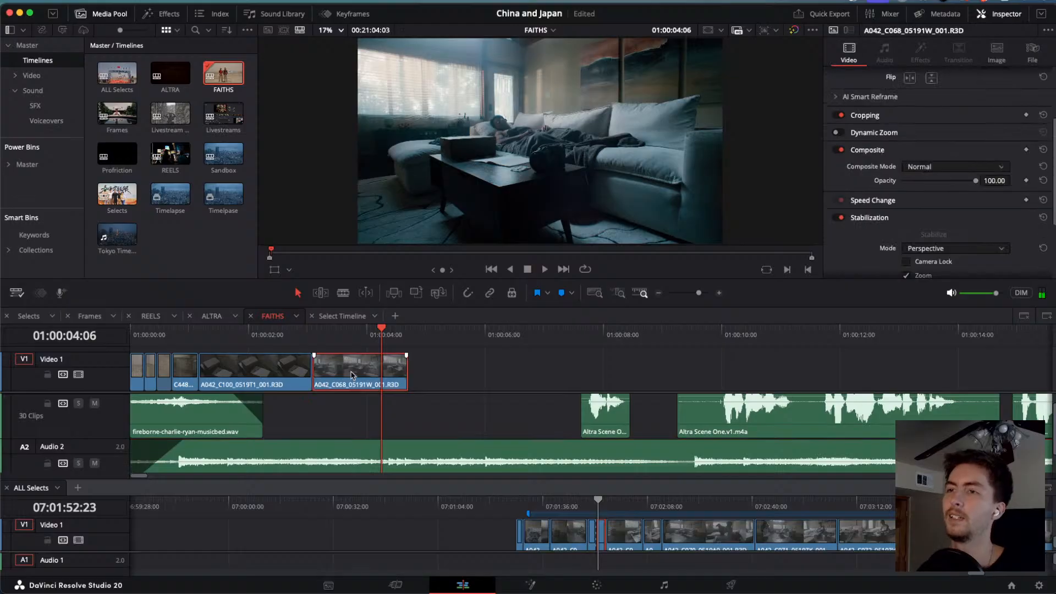
pyautogui.press('Up')
pyautogui.press('Up')
pyautogui.press('Up')
pyautogui.press('space')
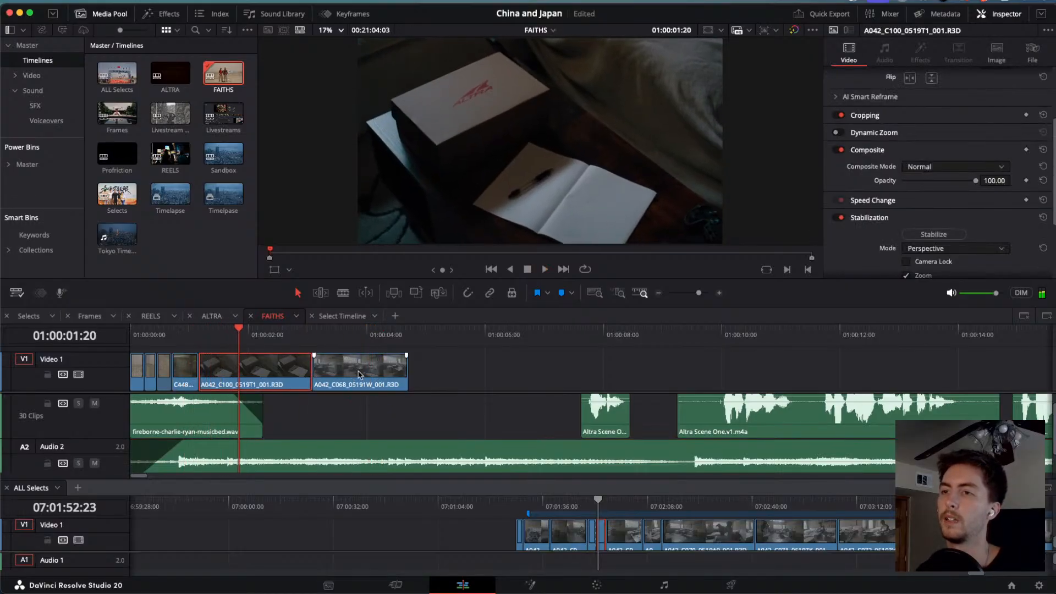
pyautogui.click(358, 375)
pyautogui.press('BackSpace')
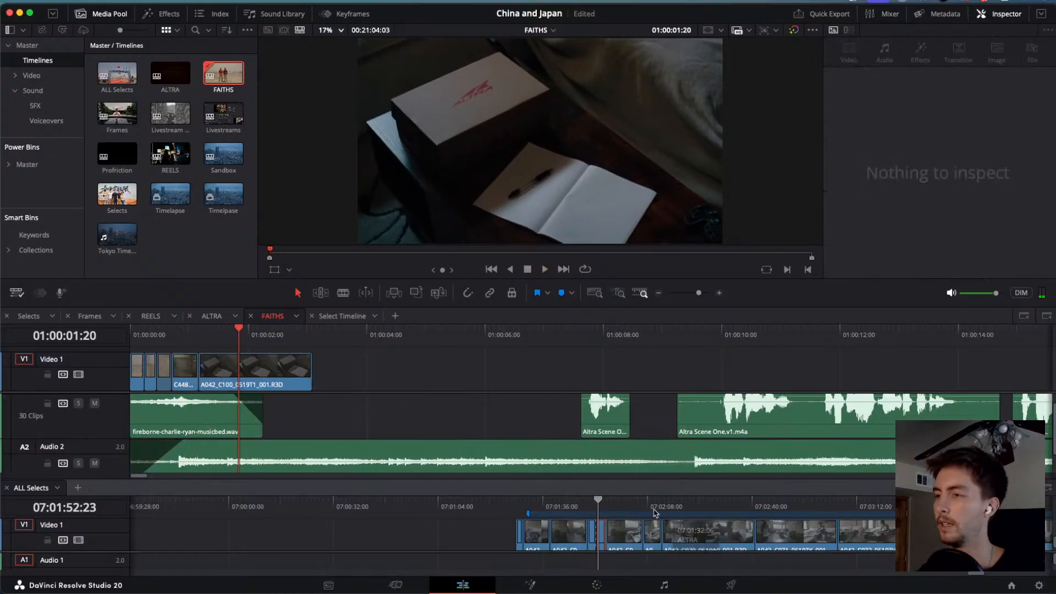
# Find the A042_C077 shot of the man lying in bed in ALL Selects and cue it at 07:05:20:11.
pyautogui.scroll(-3, 593, 502)
pyautogui.moveTo(622, 503); pyautogui.dragTo(844, 540)
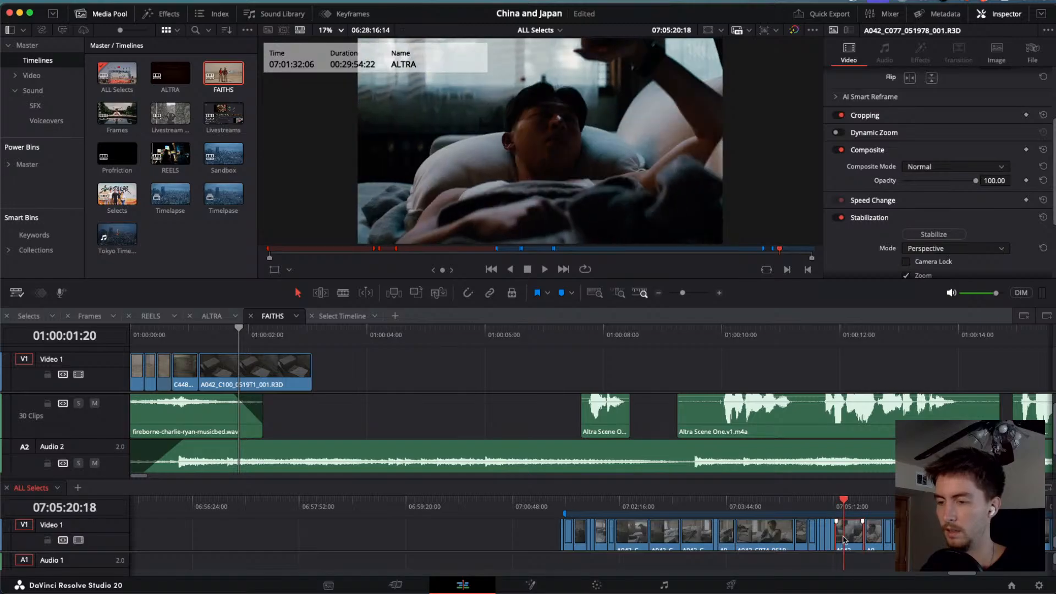
pyautogui.hscroll(4, 844, 540)
pyautogui.click(726, 505)
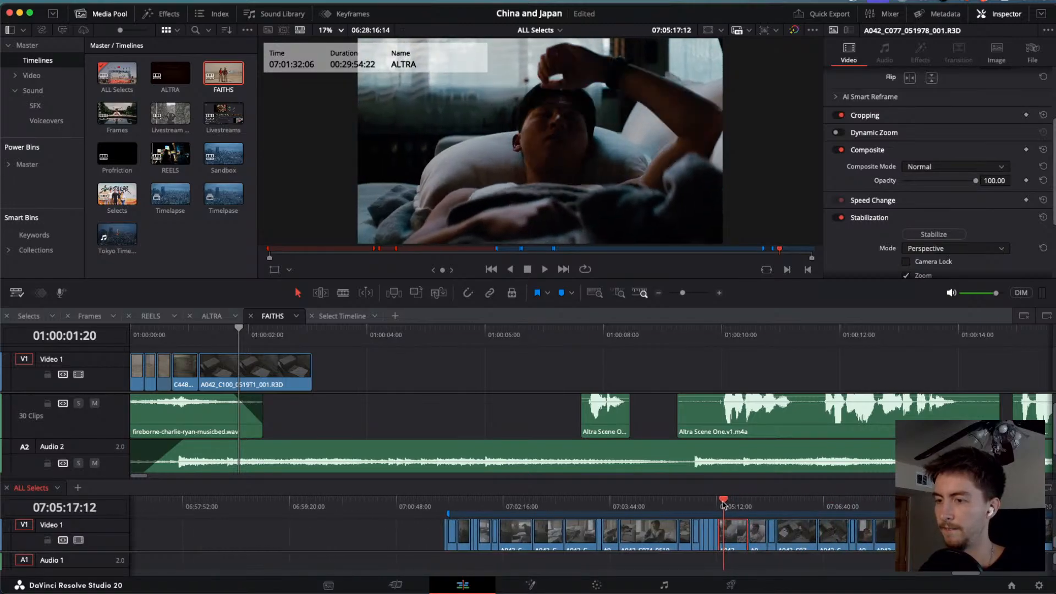
pyautogui.press('space')
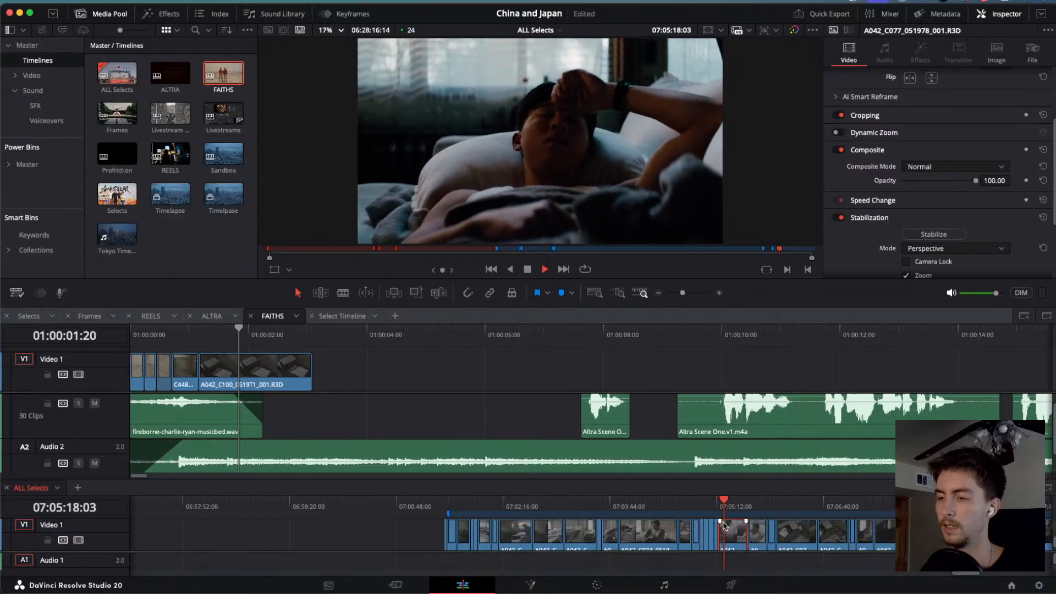
pyautogui.moveTo(725, 501)
pyautogui.mouseDown()
pyautogui.moveTo(774, 506)
pyautogui.moveTo(707, 500)
pyautogui.moveTo(722, 499)
pyautogui.mouseUp()
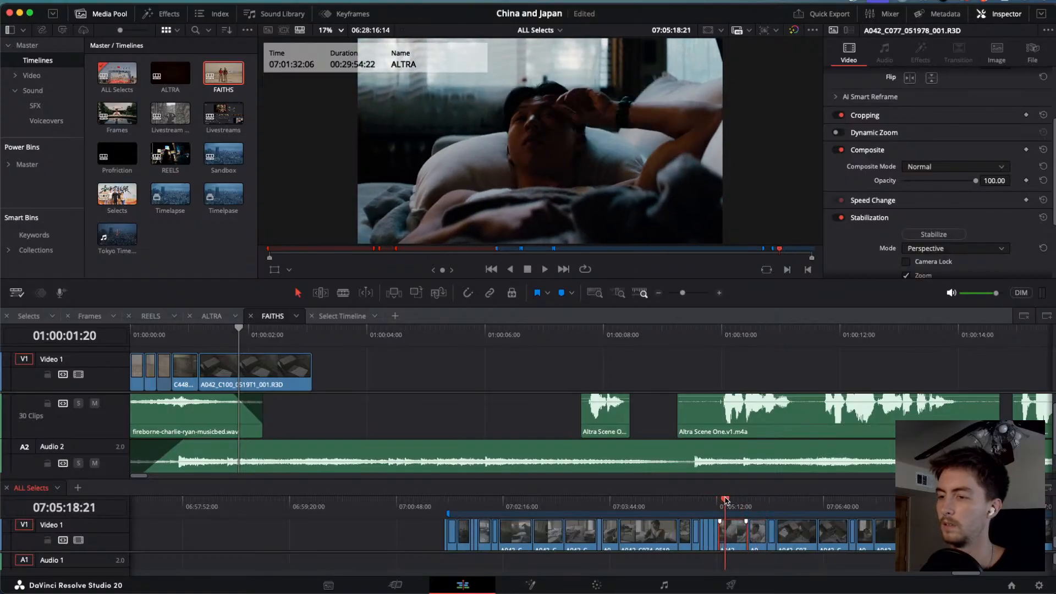
pyautogui.press('space')
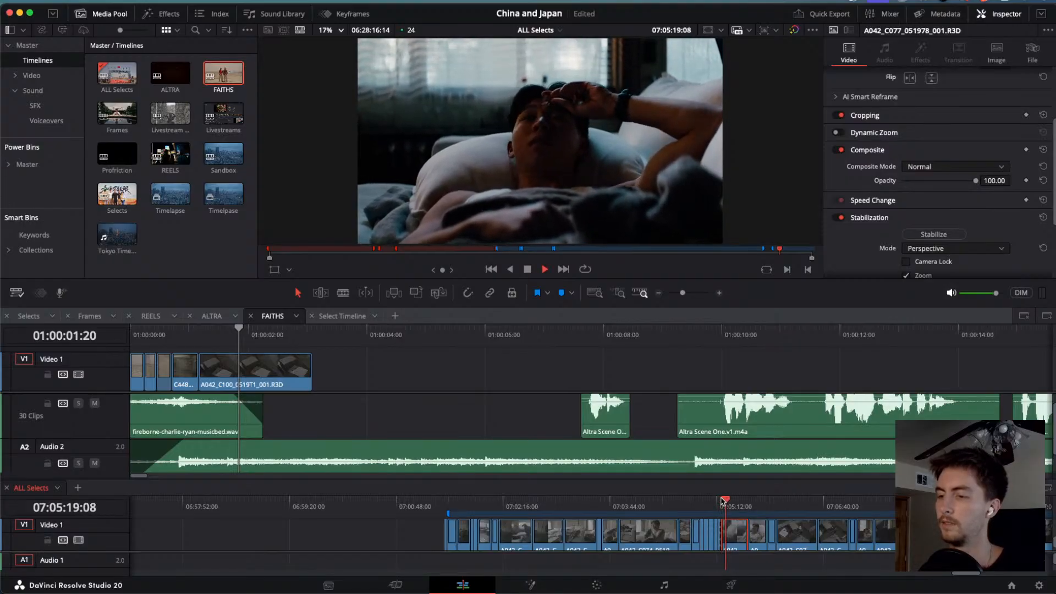
pyautogui.press('space')
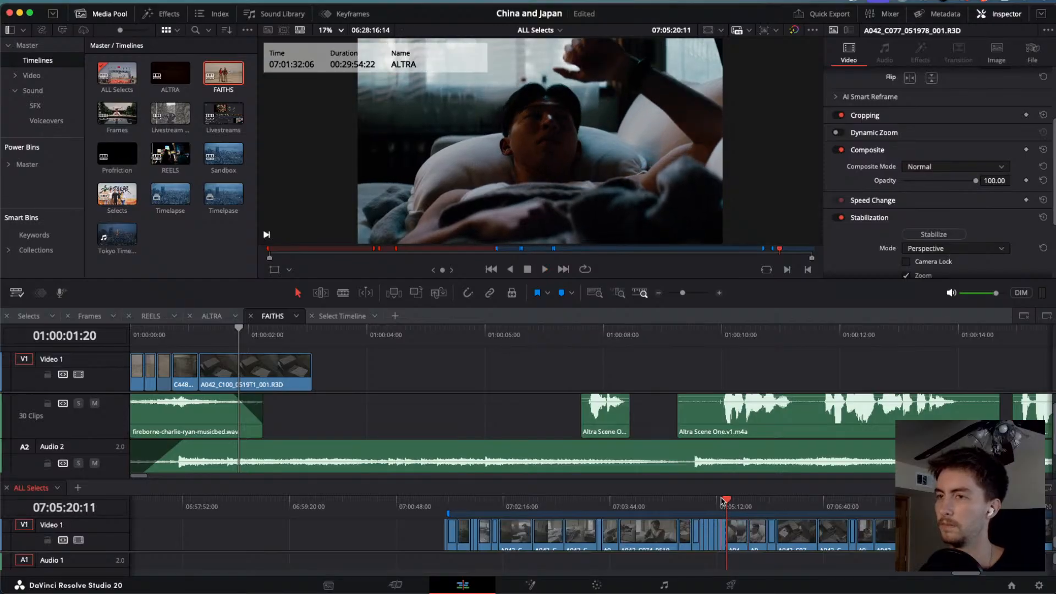
# Add the A042_C077 shot to FAITHS directly after the A042_C100 clip and shorten its end to 01:00:05:09.
pyautogui.moveTo(317, 337); pyautogui.dragTo(41, 334)
pyautogui.press('super+v')
pyautogui.click(364, 331)
pyautogui.press('space')
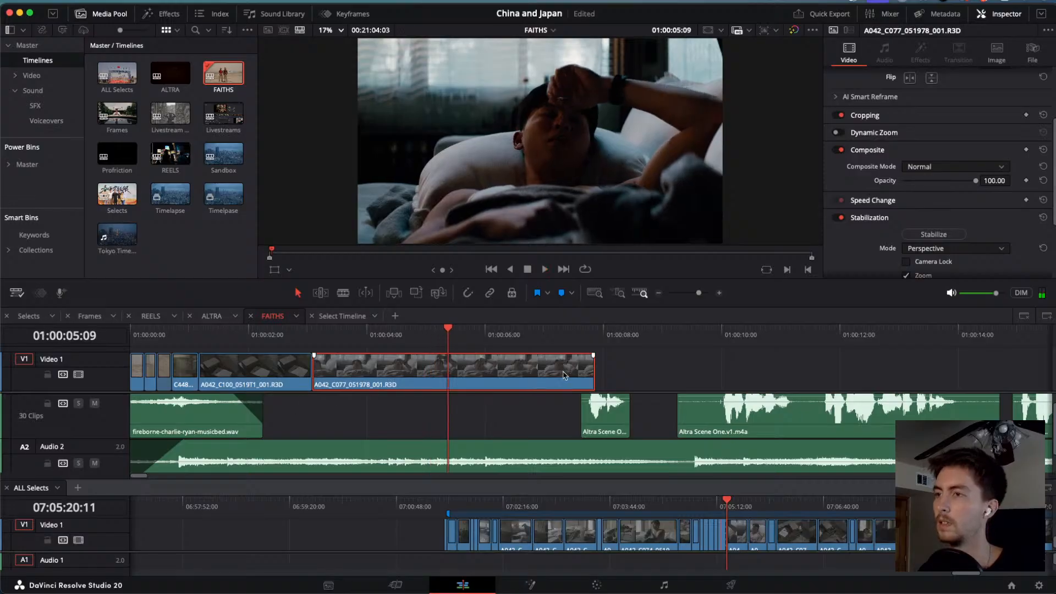
pyautogui.moveTo(590, 363); pyautogui.dragTo(441, 357)
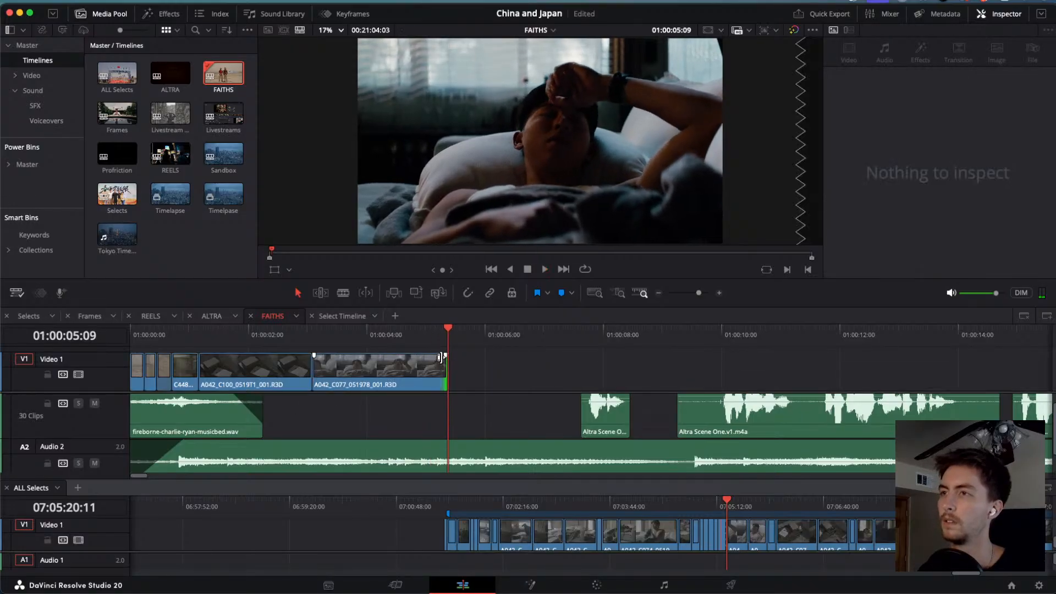
# Cue the A042_C078 shot at 07:05:47:21, add it to FAITHS after the A042_C077 clip, and shorten its end to about 01:00:09:16.
pyautogui.moveTo(731, 501); pyautogui.dragTo(758, 507)
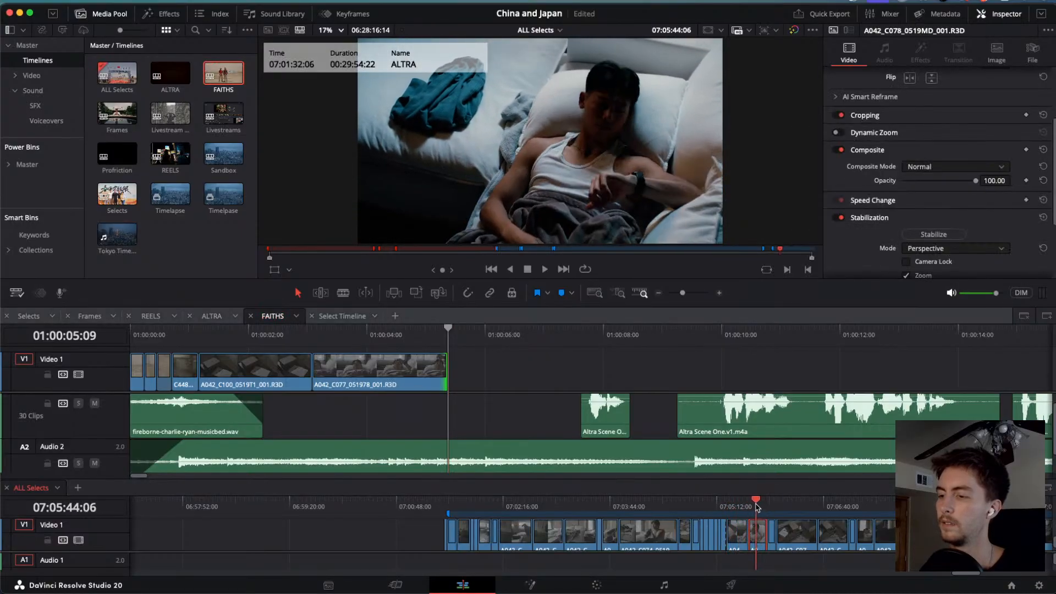
pyautogui.press('space')
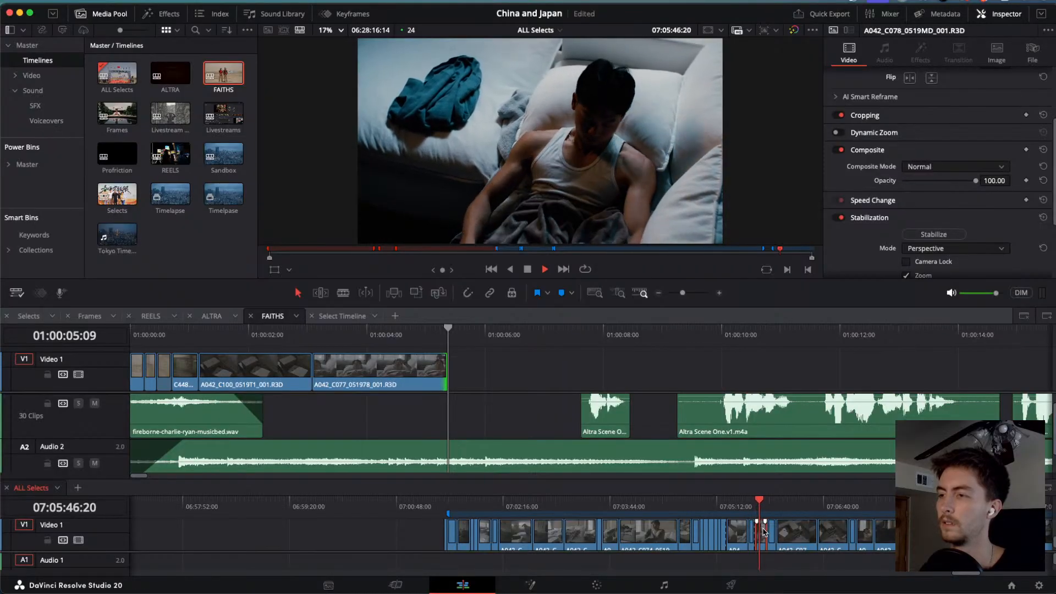
pyautogui.press('space')
pyautogui.moveTo(764, 532); pyautogui.dragTo(478, 360)
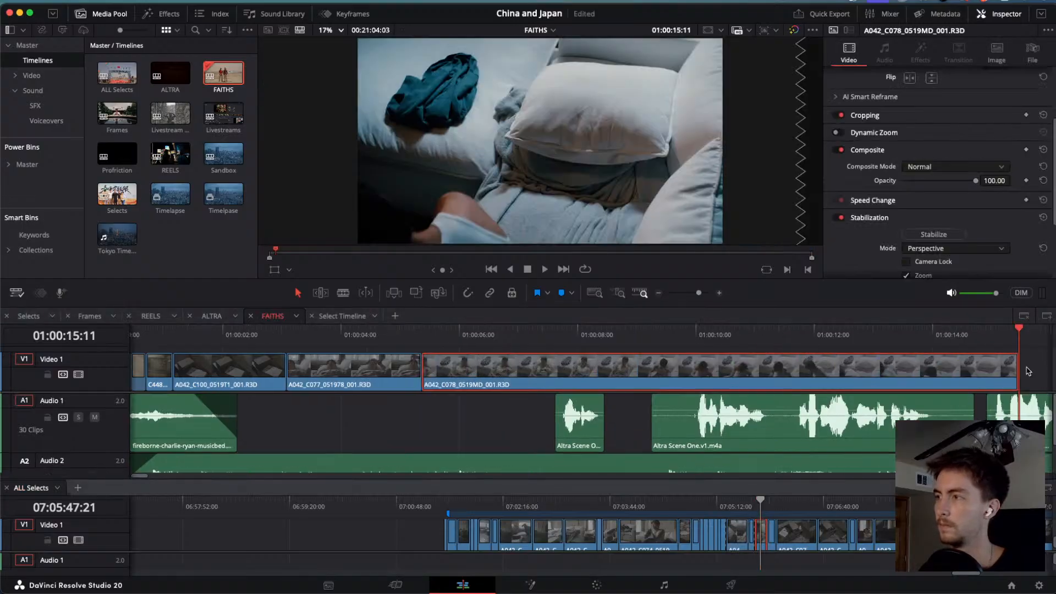
pyautogui.moveTo(1017, 368); pyautogui.dragTo(677, 391)
# Play FAITHS from the start through the A042_C078 clip to check the new shots against the music and voiceover.
pyautogui.click(572, 338)
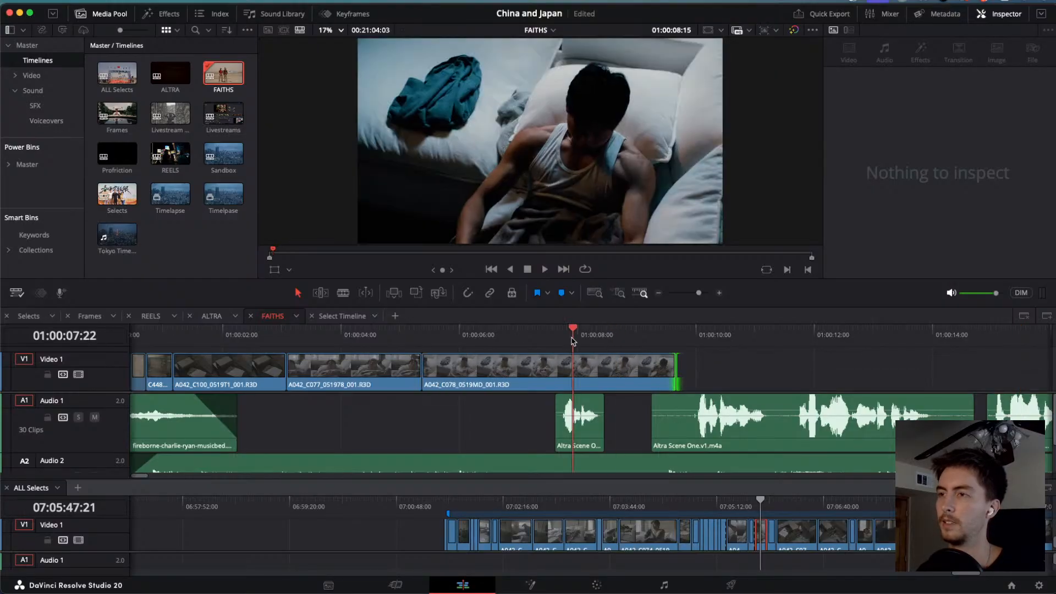
pyautogui.press('Home')
pyautogui.press('space')
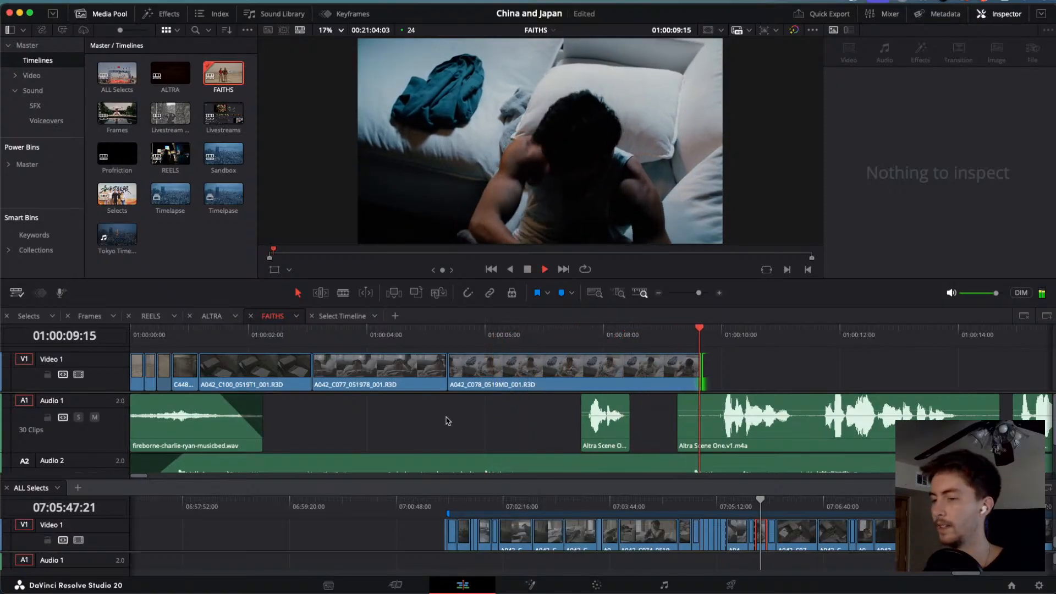
pyautogui.press('j')
pyautogui.press('k')
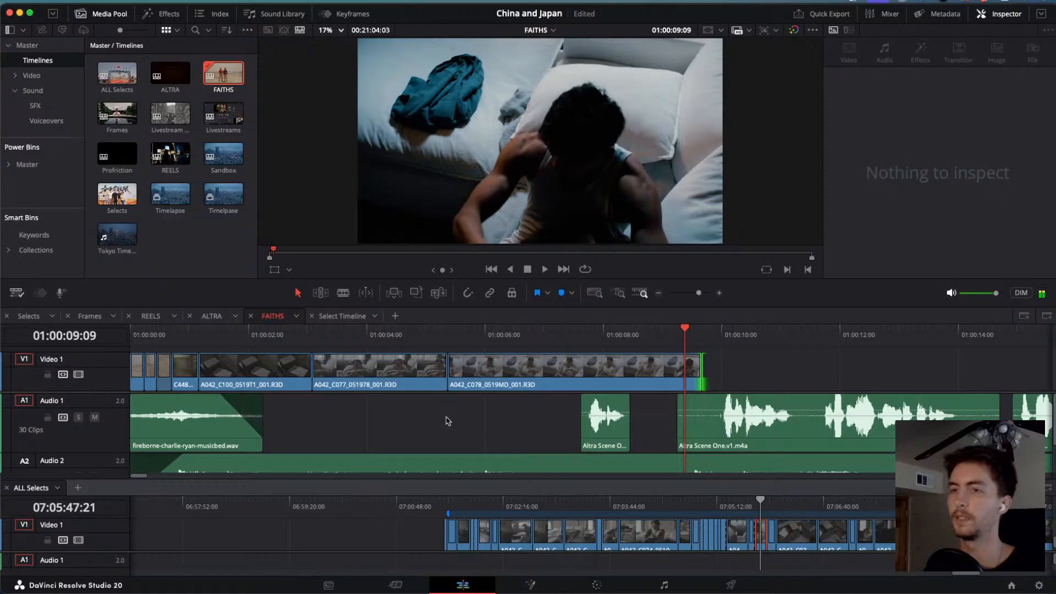
pyautogui.scroll(-6, 448, 421)
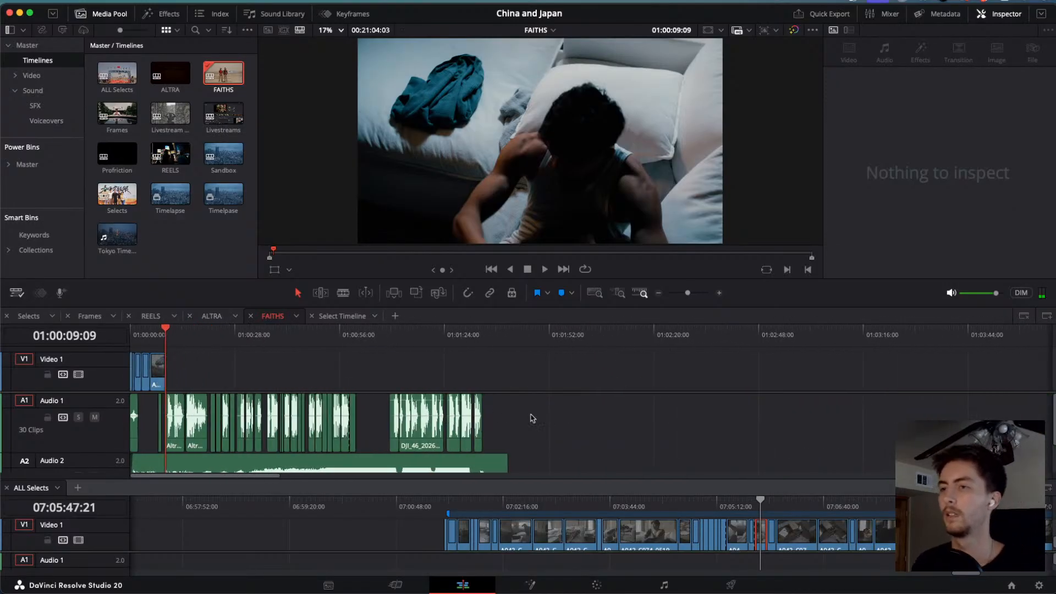
# Move all the voiceover and music clips in FAITHS later together so the music starts at about 01:00:08:09.
pyautogui.moveTo(542, 417); pyautogui.dragTo(105, 468)
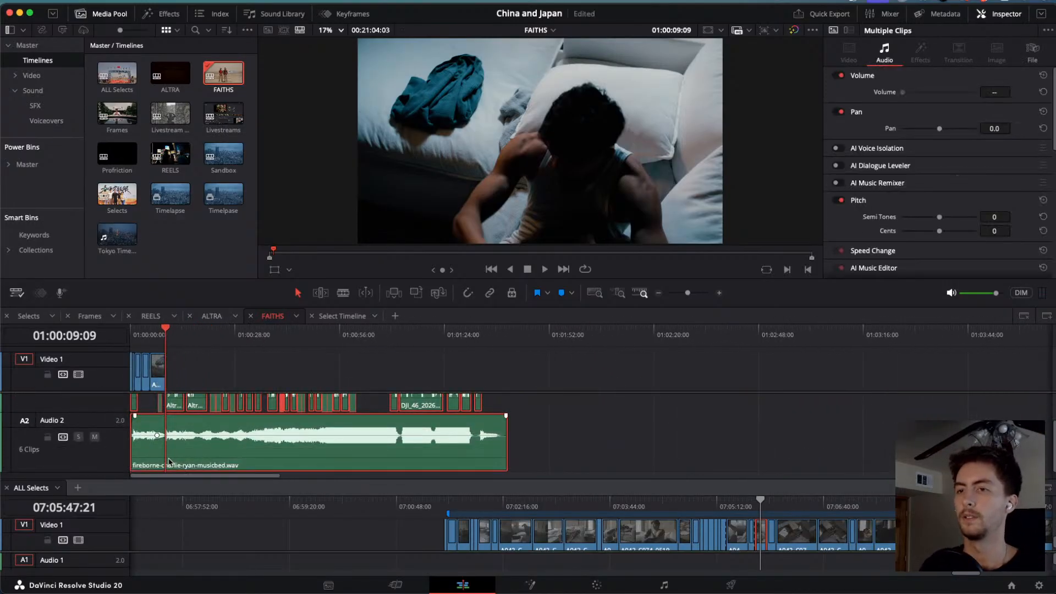
pyautogui.moveTo(169, 461); pyautogui.dragTo(202, 458)
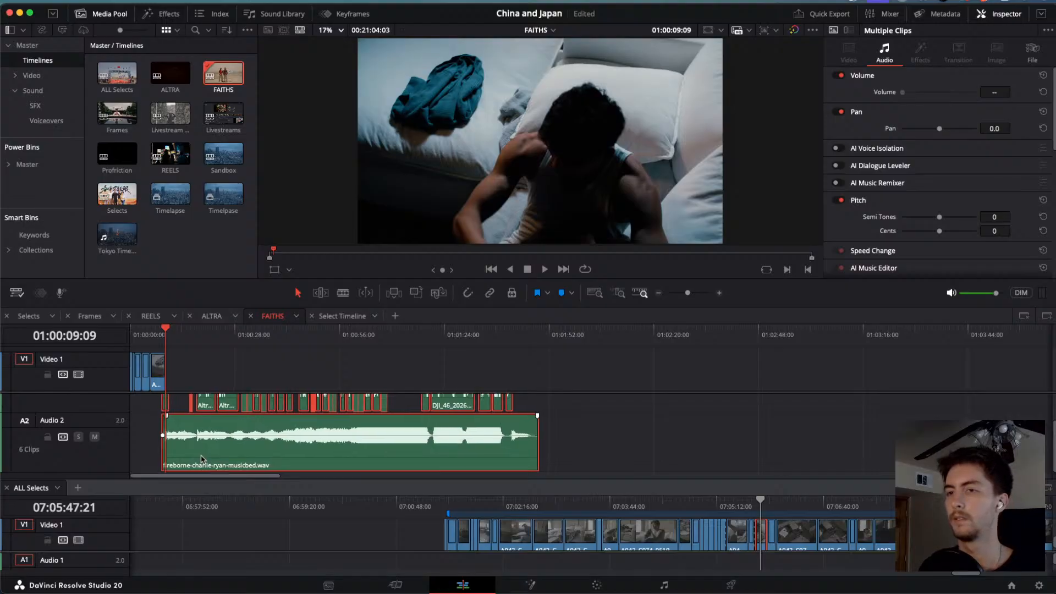
pyautogui.click(161, 449)
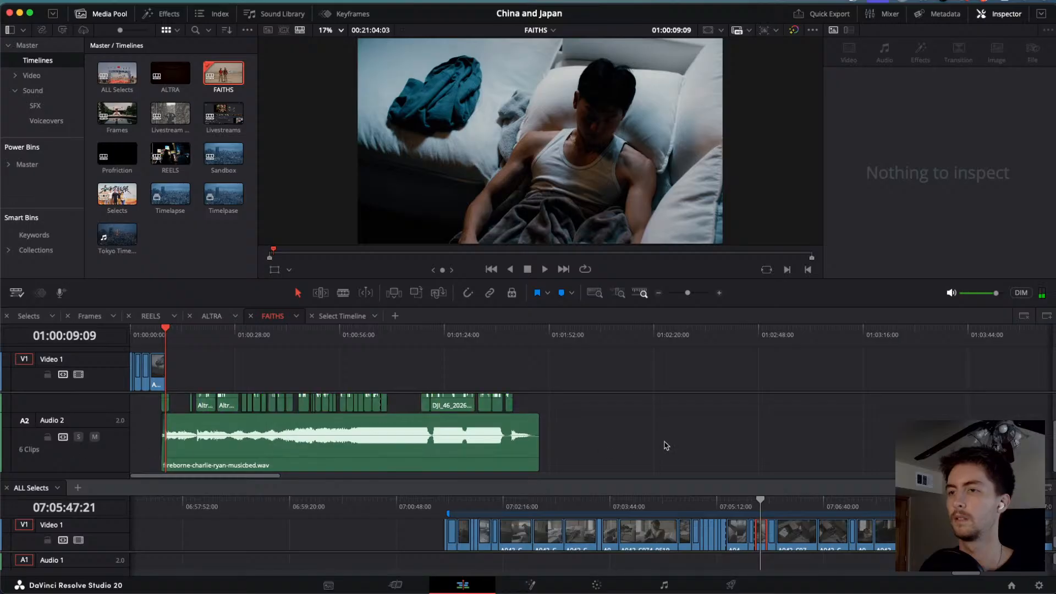
pyautogui.scroll(10, 203, 432)
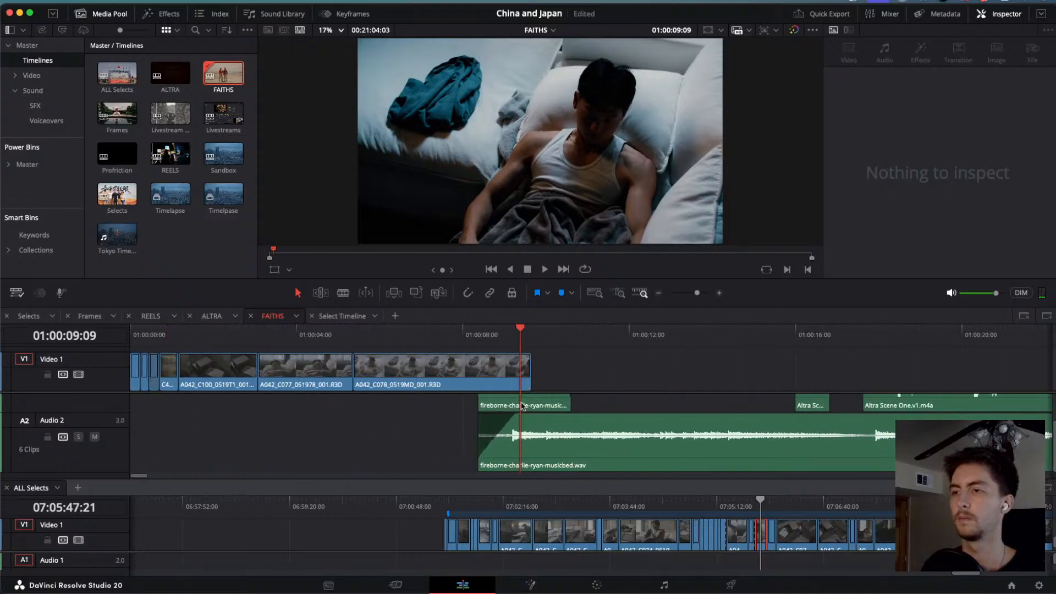
# Disable the short fireborne music clip on Audio 1 and extend the Audio 2 music clip's start back to 01:00:00:00.
pyautogui.click(512, 403)
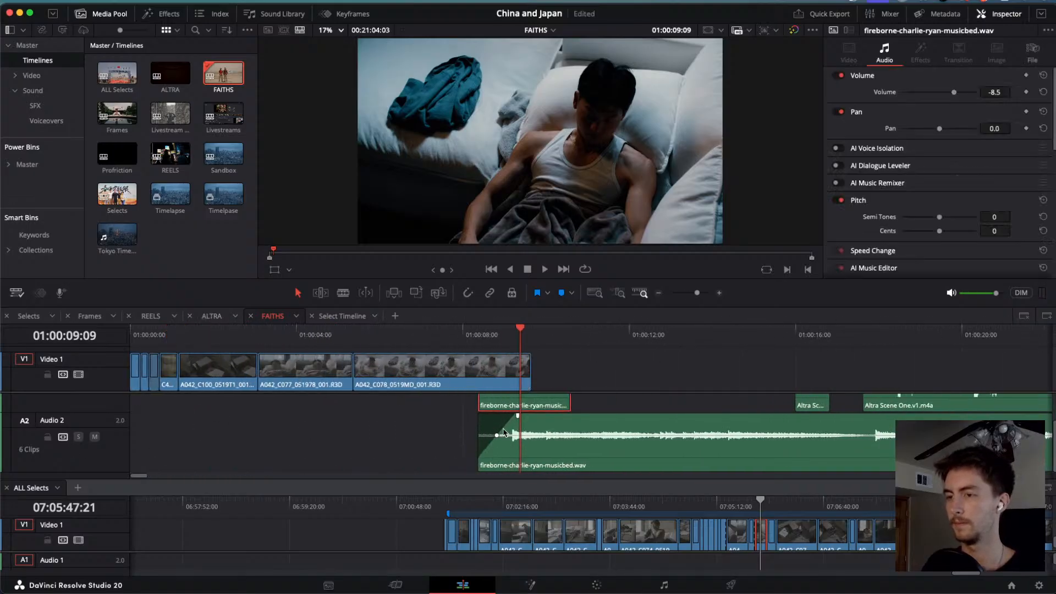
pyautogui.moveTo(484, 448); pyautogui.dragTo(24, 417)
pyautogui.press('Home')
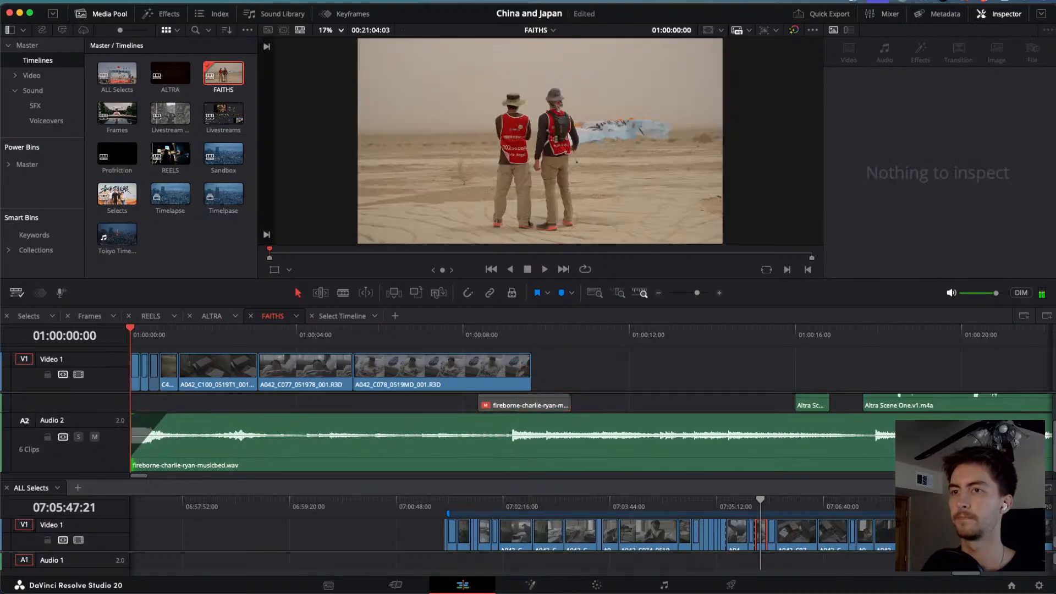
pyautogui.press('space')
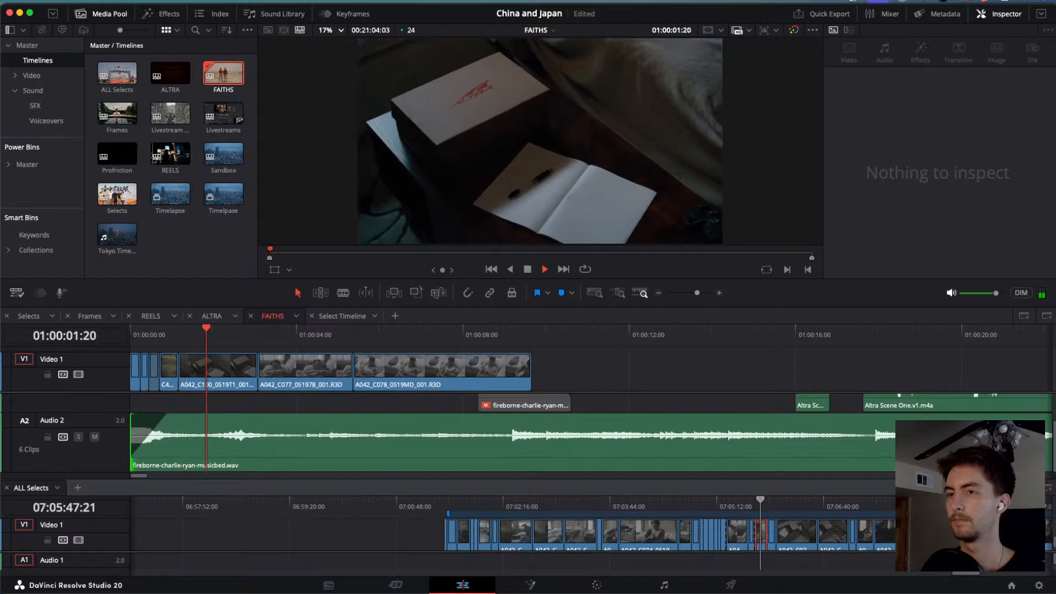
pyautogui.press('space')
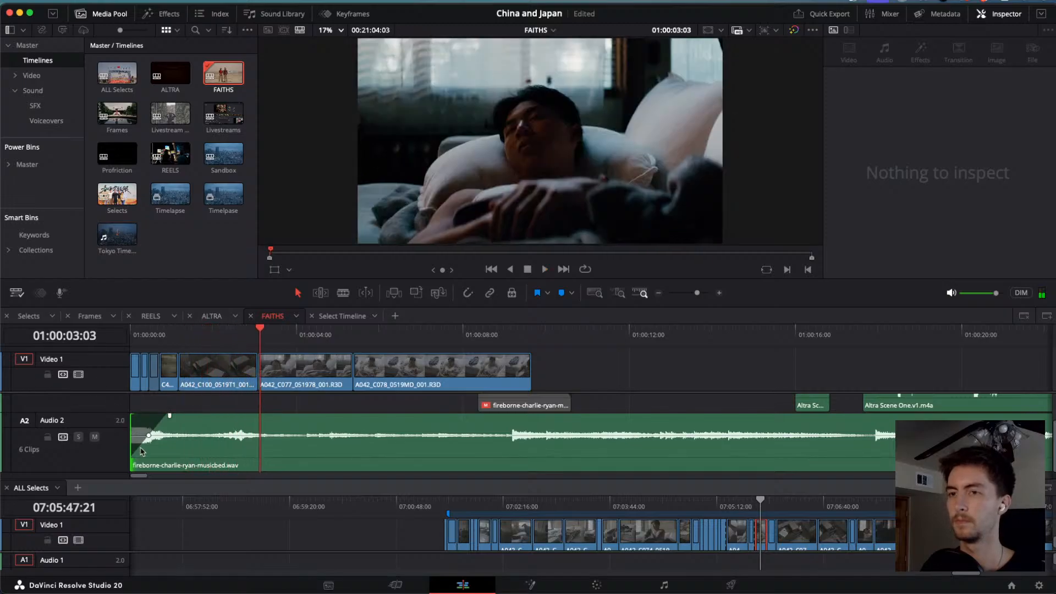
# Trim about a second from the start of the Audio 2 music and shift it with the voiceover back to the timeline start.
pyautogui.moveTo(134, 448); pyautogui.dragTo(184, 446)
pyautogui.scroll(-10, 285, 443)
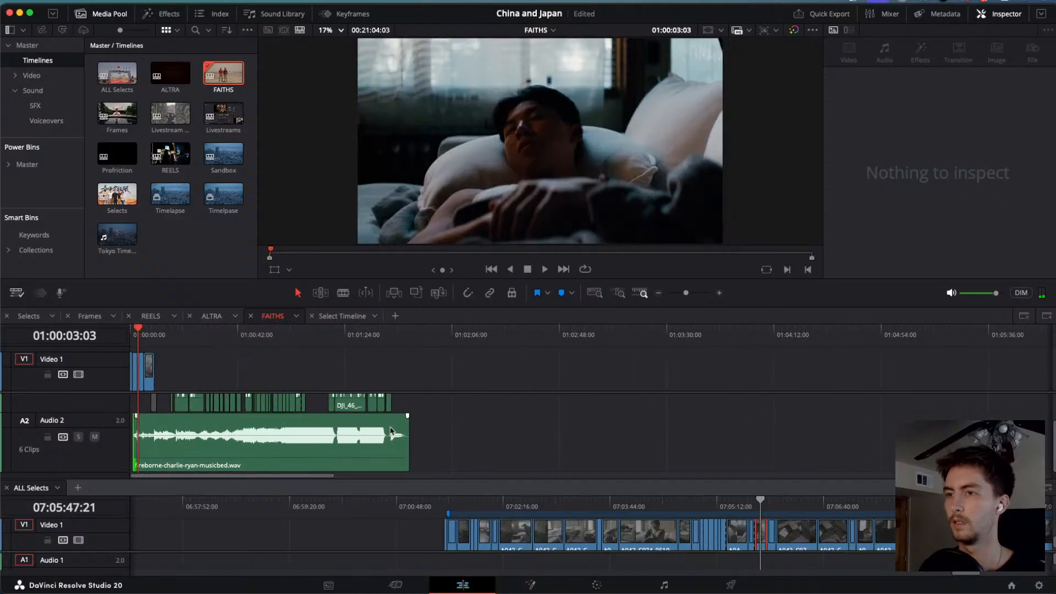
pyautogui.moveTo(480, 399); pyautogui.dragTo(160, 442)
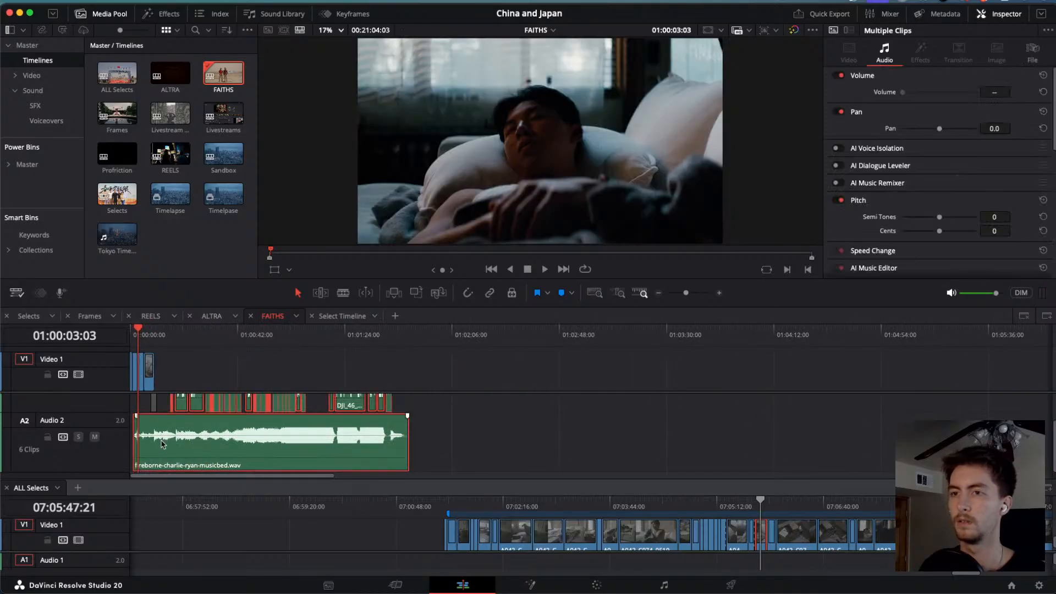
pyautogui.click(134, 334)
pyautogui.press('space')
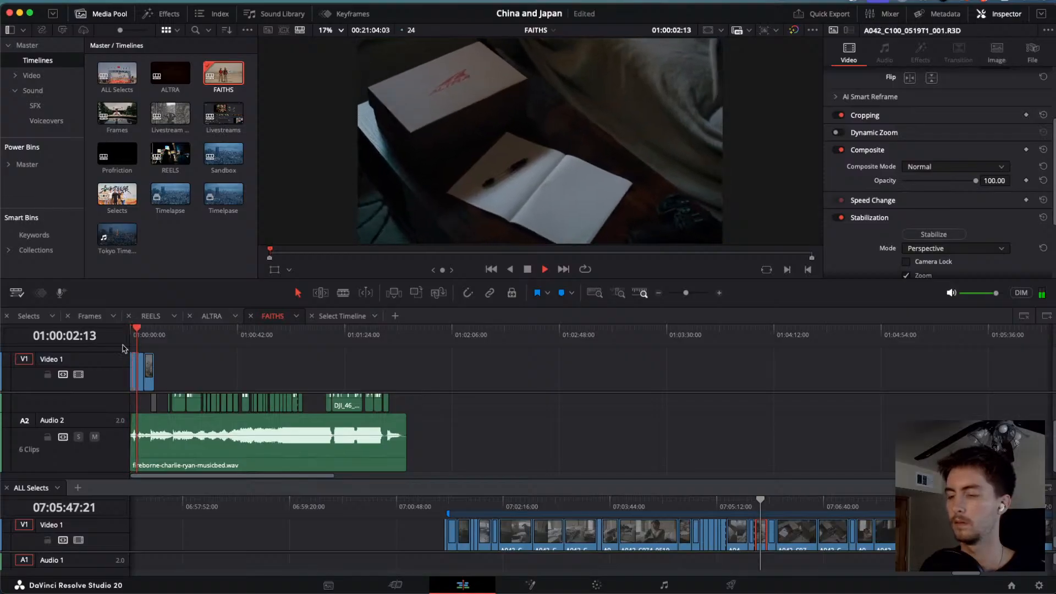
# Delete the A042_C077 clip from FAITHS and place the A042_C078 clip directly after A042_C100.
pyautogui.scroll(2, 238, 376)
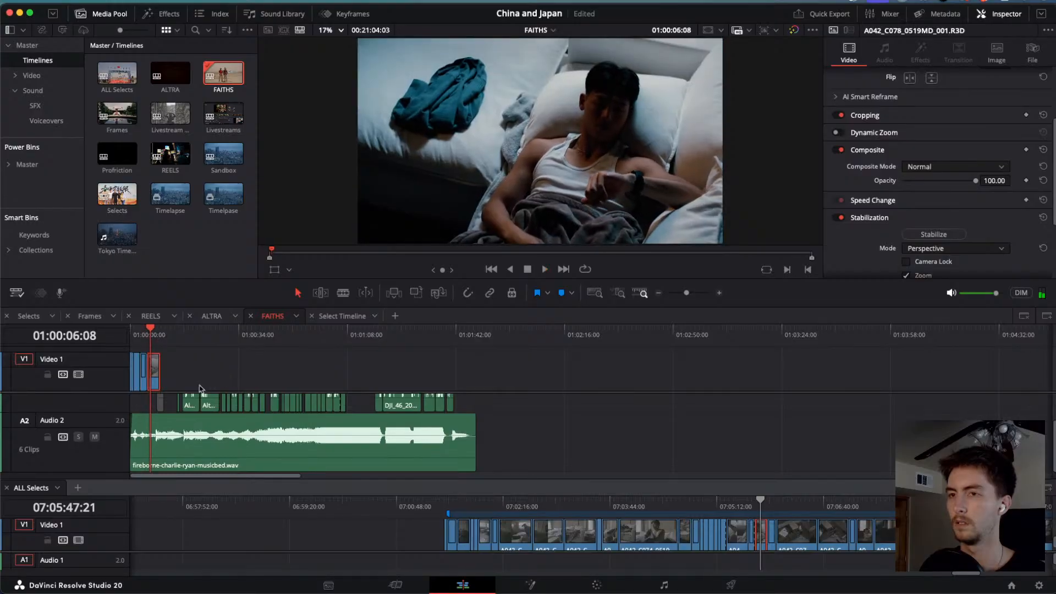
pyautogui.scroll(5, 200, 388)
pyautogui.click(296, 366)
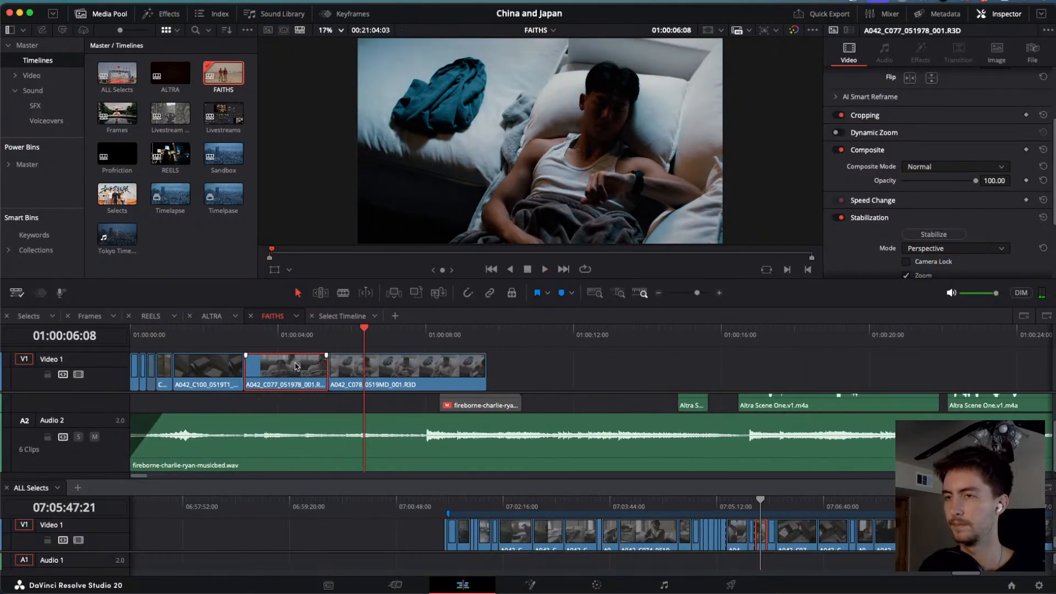
pyautogui.press('BackSpace')
pyautogui.moveTo(362, 367); pyautogui.dragTo(237, 337)
# Play the FAITHS opening through the A042_C078 clip to check the shortened sequence against the music.
pyautogui.press('space')
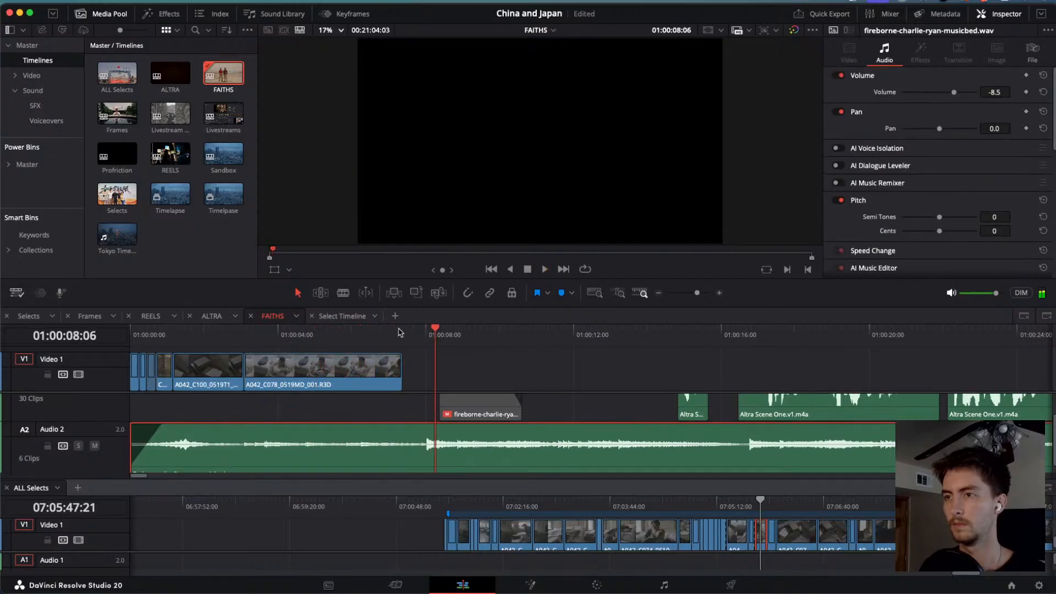
pyautogui.moveTo(399, 331); pyautogui.dragTo(314, 334)
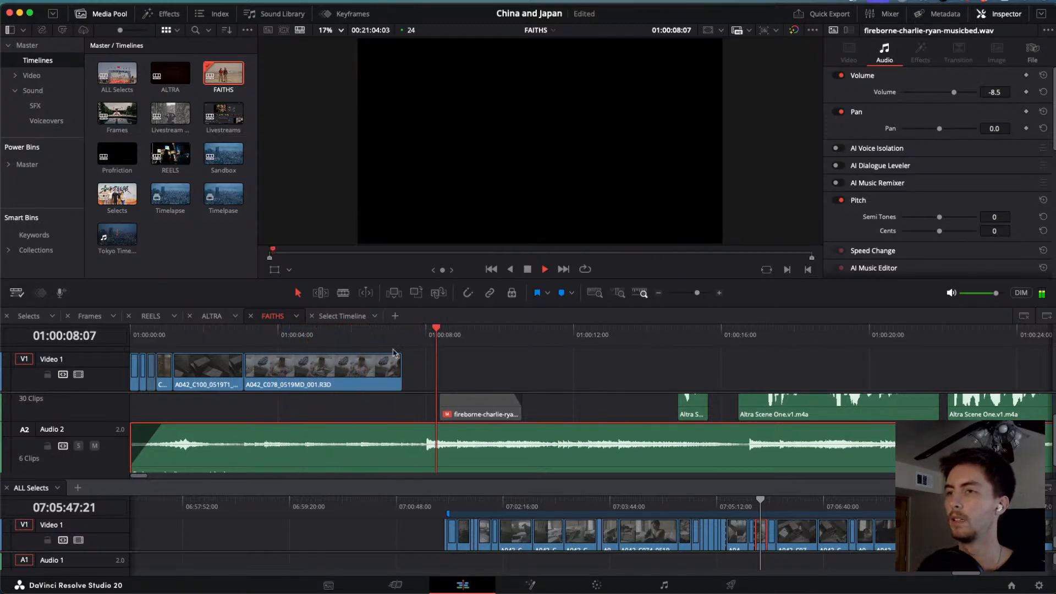
pyautogui.click(342, 334)
pyautogui.press('space')
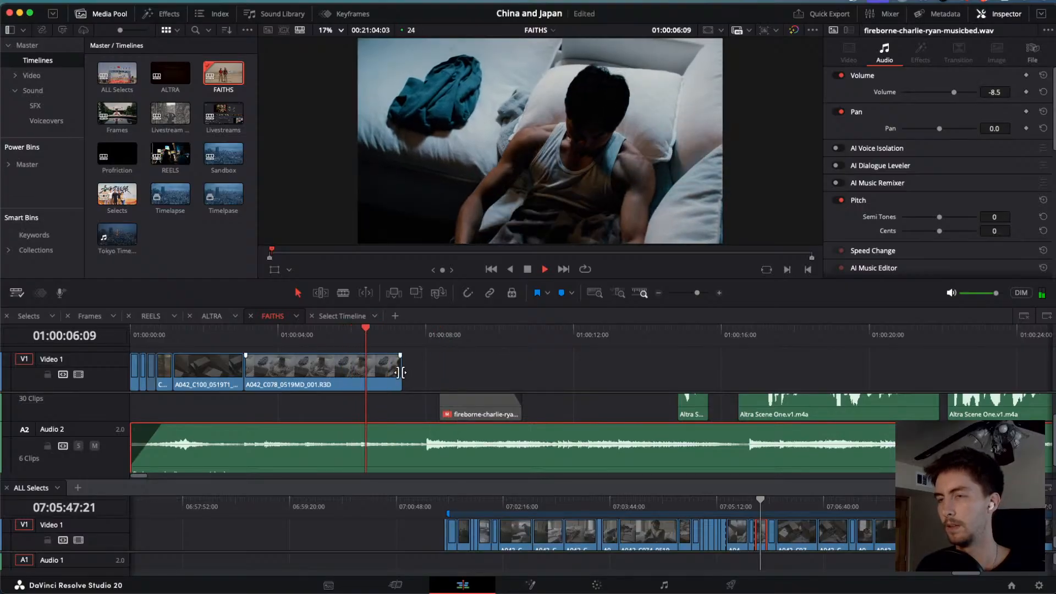
pyautogui.click(131, 335)
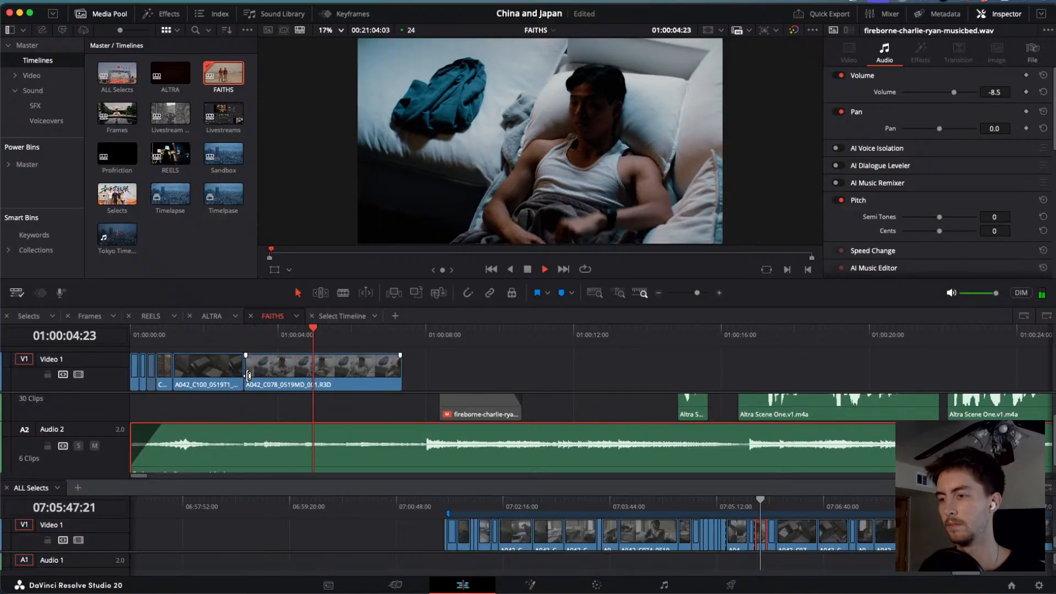
# Try adjusting the cut between the A042_C100 and A042_C078 clips, and undo the trim changes.
pyautogui.moveTo(264, 384)
pyautogui.mouseDown()
pyautogui.moveTo(297, 384)
pyautogui.moveTo(249, 369)
pyautogui.mouseUp()
pyautogui.moveTo(189, 340); pyautogui.dragTo(177, 339)
pyautogui.press('space')
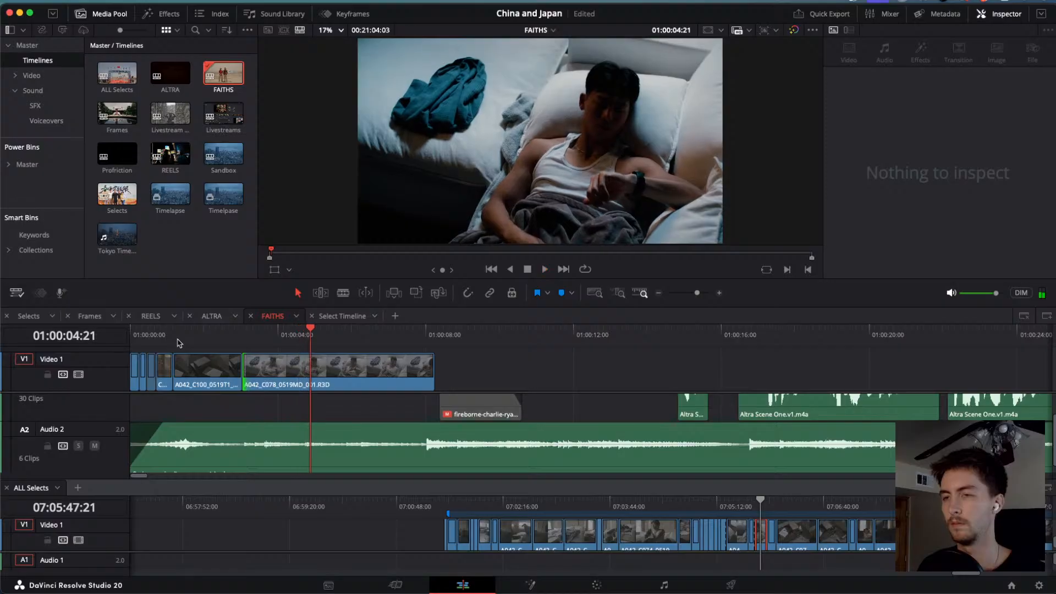
pyautogui.press('super+z')
pyautogui.press('super+z')
pyautogui.press('super+z')
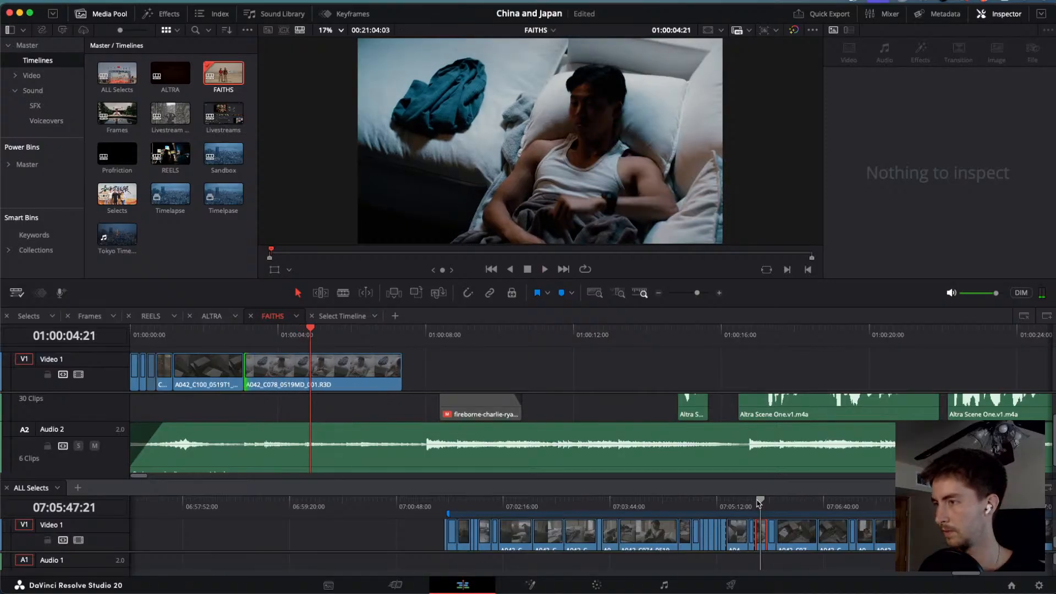
# Find the A042_C080 shot past the ALTRA bed shots in ALL Selects and cue it at 07:07:36:04.
pyautogui.moveTo(773, 505); pyautogui.dragTo(877, 522)
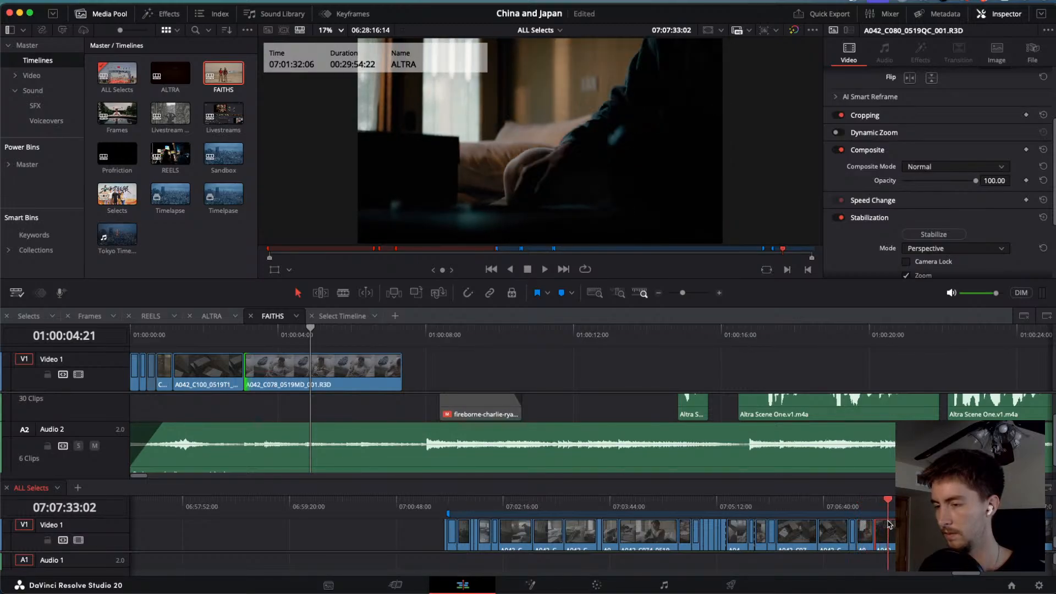
pyautogui.moveTo(877, 524)
pyautogui.mouseDown()
pyautogui.moveTo(867, 521)
pyautogui.moveTo(887, 524)
pyautogui.mouseUp()
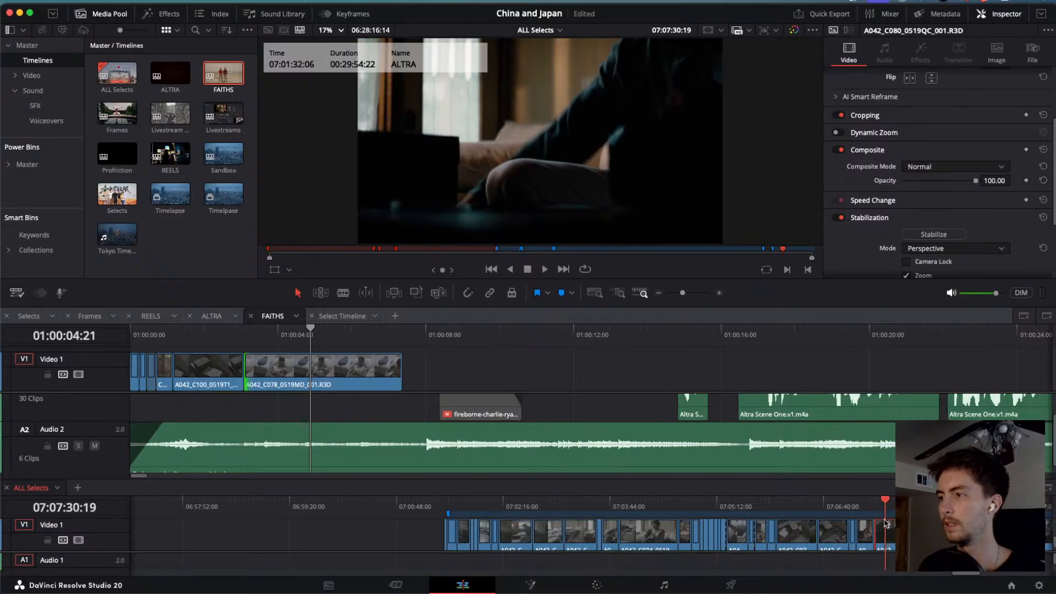
pyautogui.press('space')
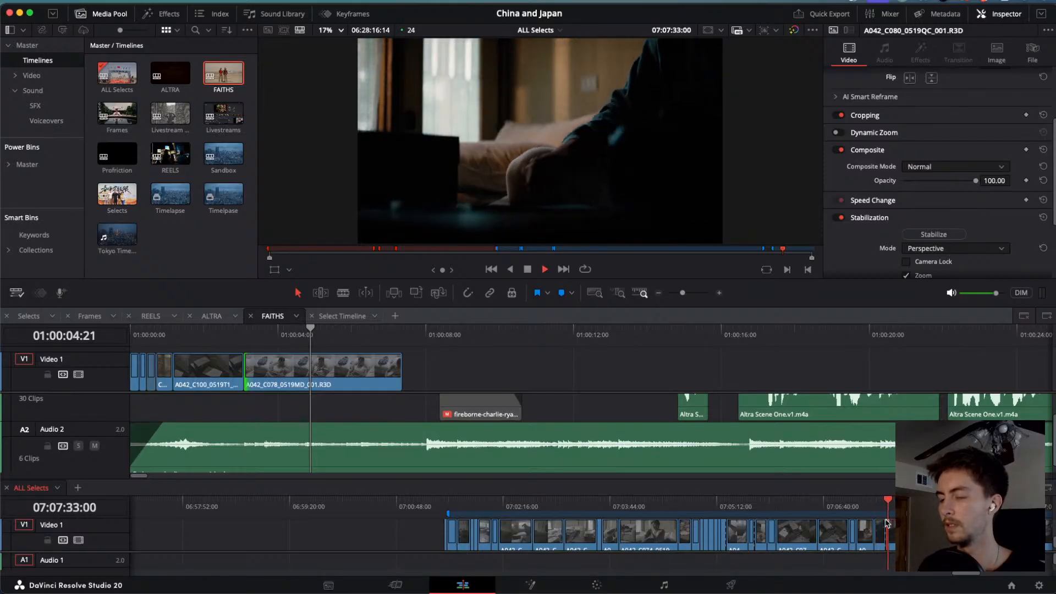
pyautogui.press('j')
pyautogui.press('j')
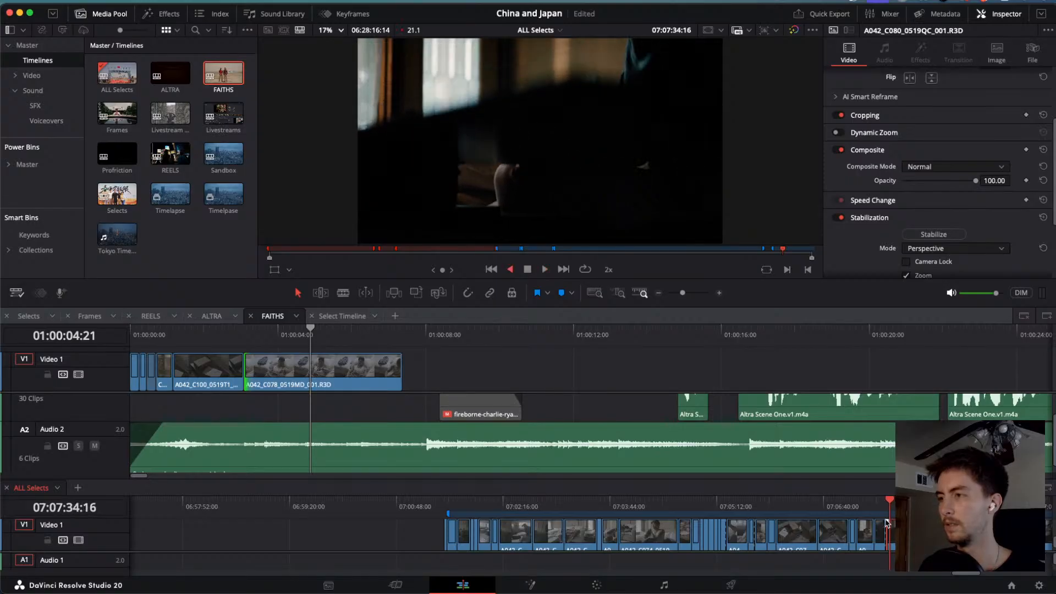
pyautogui.press('l')
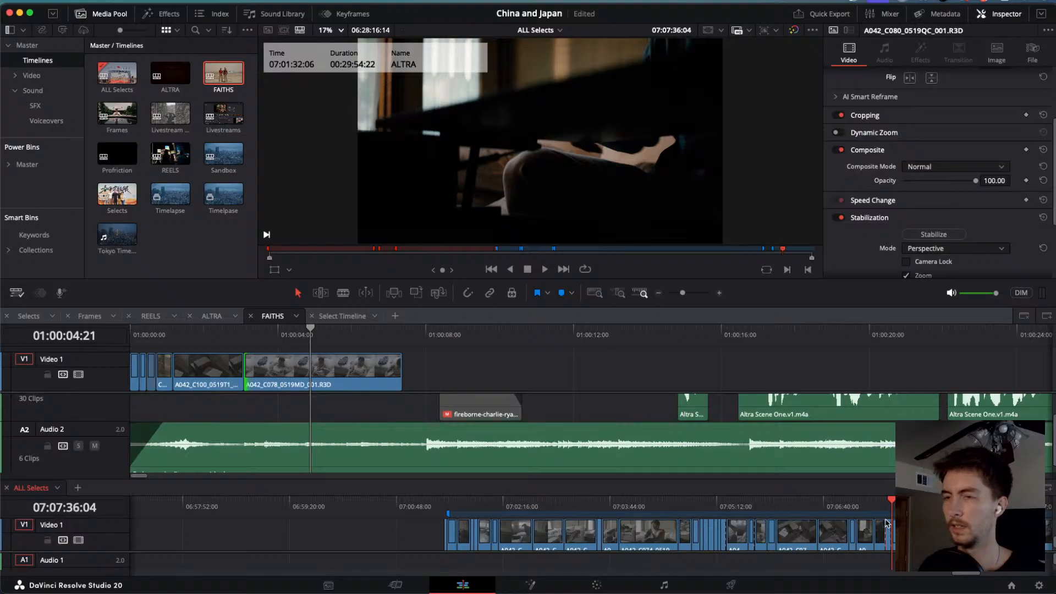
# Add the A042_C080 shot to FAITHS near 01:00:12:00, trim about a second off its start, and move it to about 01:00:11:13.
pyautogui.click(509, 330)
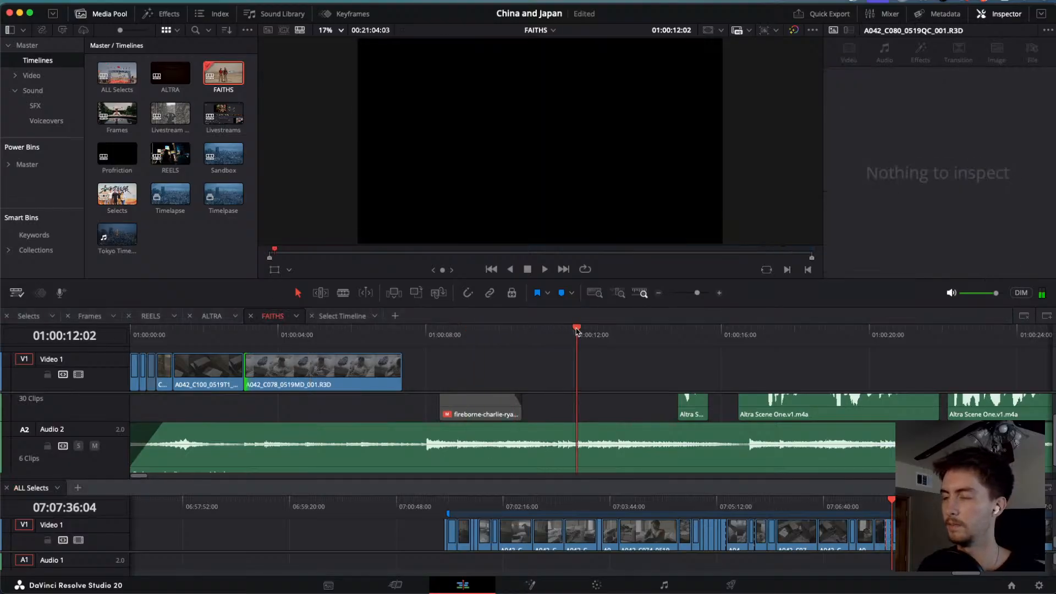
pyautogui.press('F10')
pyautogui.moveTo(656, 371); pyautogui.dragTo(567, 330)
pyautogui.press('space')
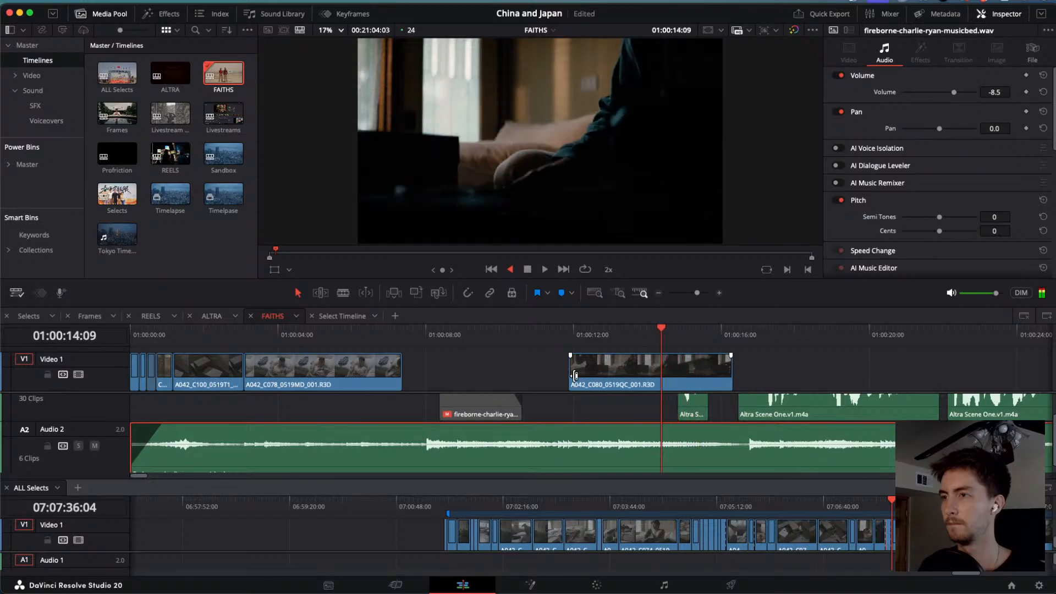
pyautogui.moveTo(575, 375); pyautogui.dragTo(615, 376)
pyautogui.moveTo(647, 372); pyautogui.dragTo(595, 371)
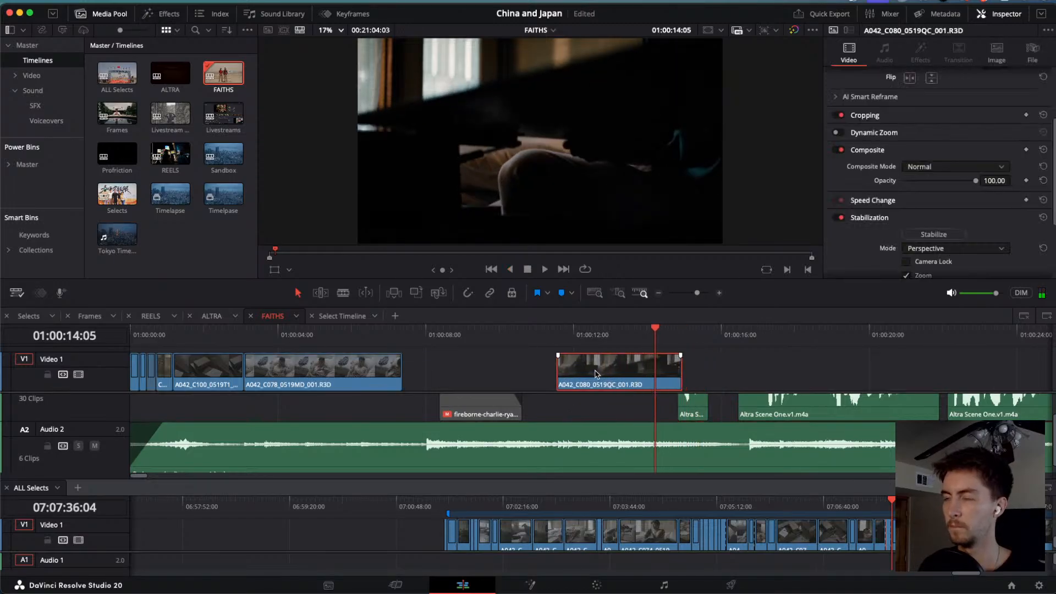
# Play FAITHS around the A042_C080 clip and again from the start to check the pacing against the music.
pyautogui.moveTo(628, 333); pyautogui.dragTo(527, 328)
pyautogui.press('space')
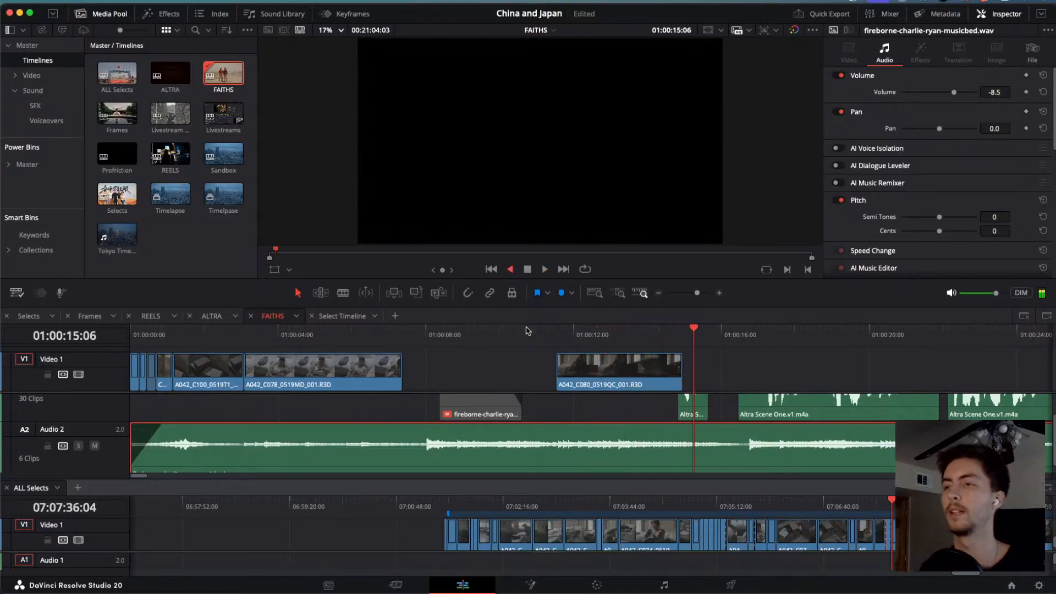
pyautogui.press('Home')
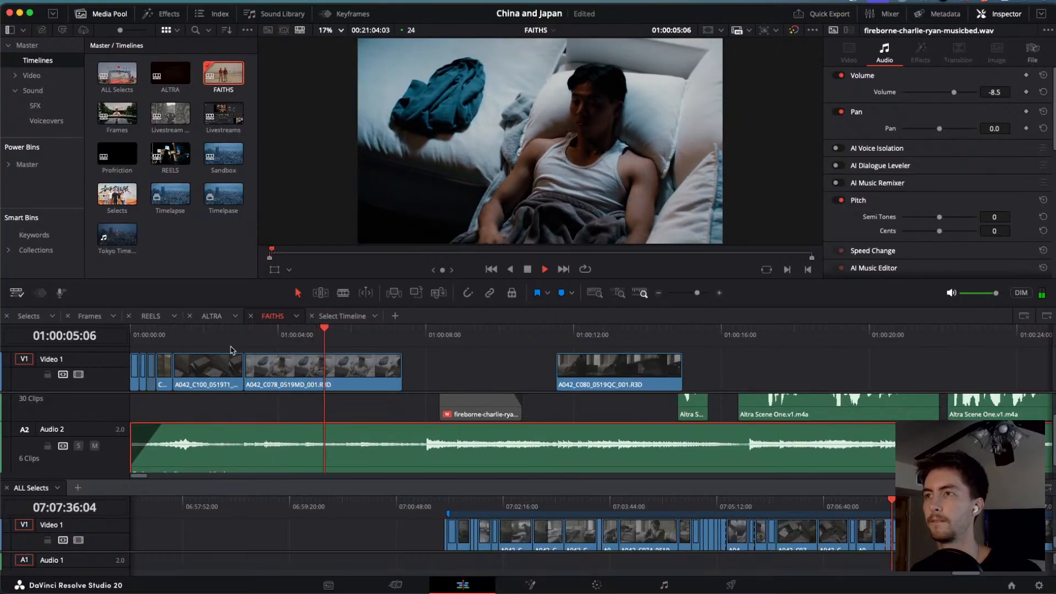
pyautogui.press('j')
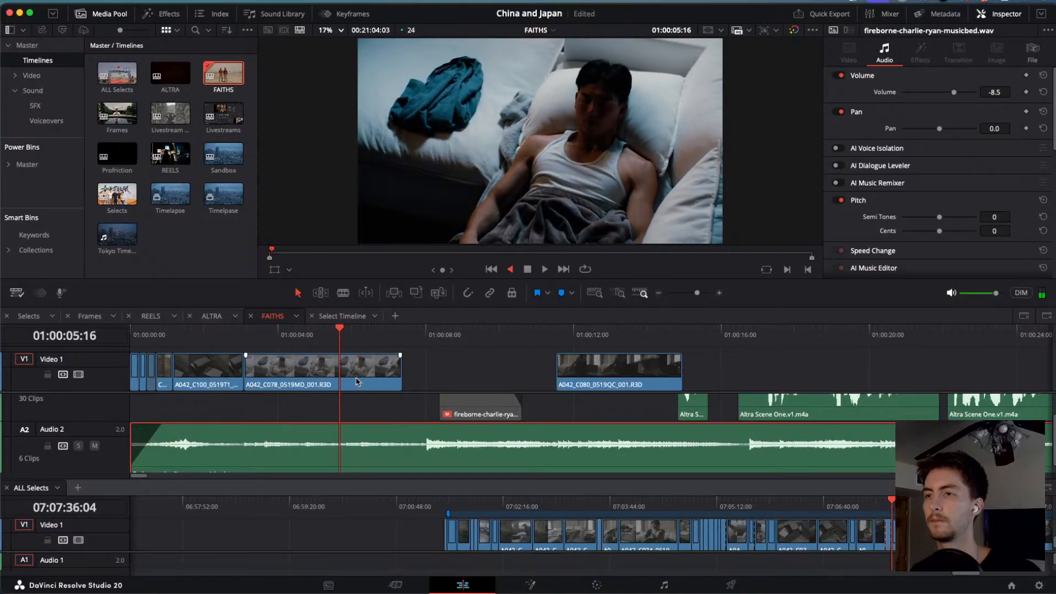
pyautogui.press('k')
# Move all the video and audio clips in FAITHS later together so the sequence starts at about 01:01:46.
pyautogui.scroll(-10, 361, 382)
pyautogui.scroll(5, 362, 383)
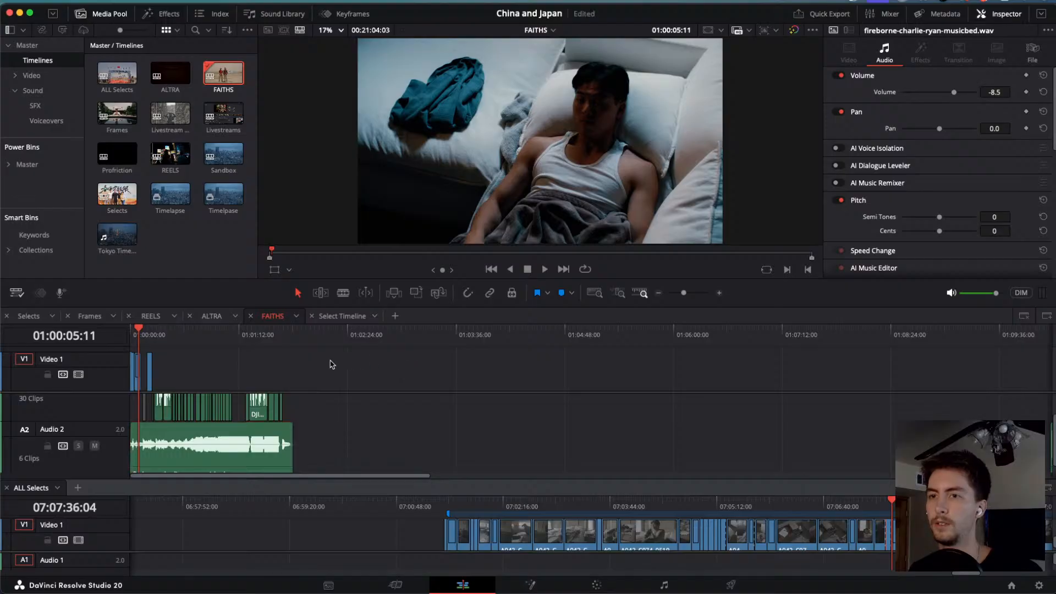
pyautogui.moveTo(409, 361); pyautogui.dragTo(66, 476)
pyautogui.moveTo(170, 467); pyautogui.dragTo(249, 465)
pyautogui.scroll(4, 246, 461)
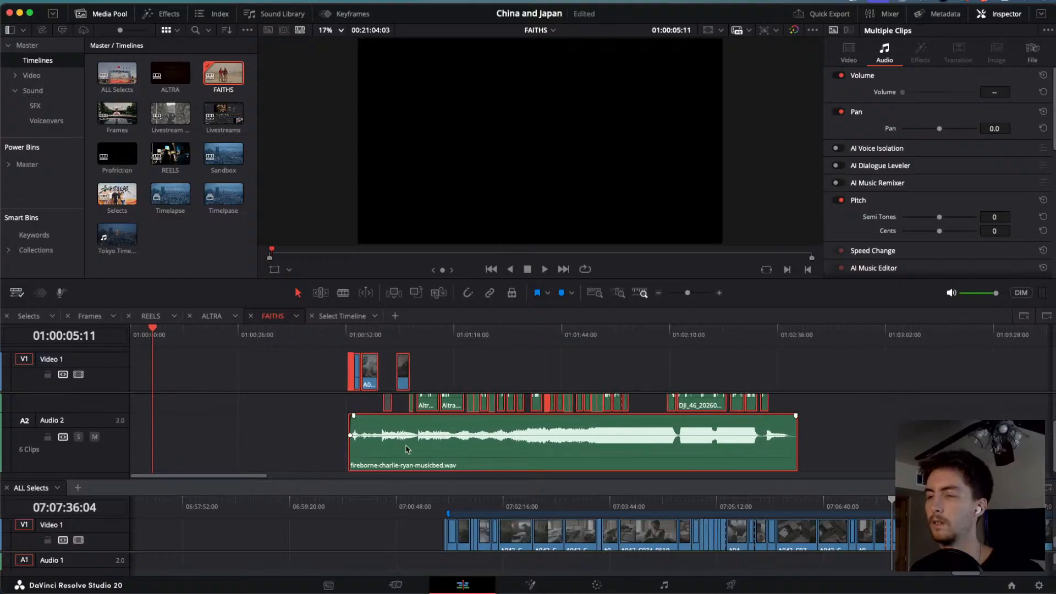
pyautogui.moveTo(406, 449); pyautogui.dragTo(630, 448)
pyautogui.scroll(-2, 627, 440)
pyautogui.click(628, 438)
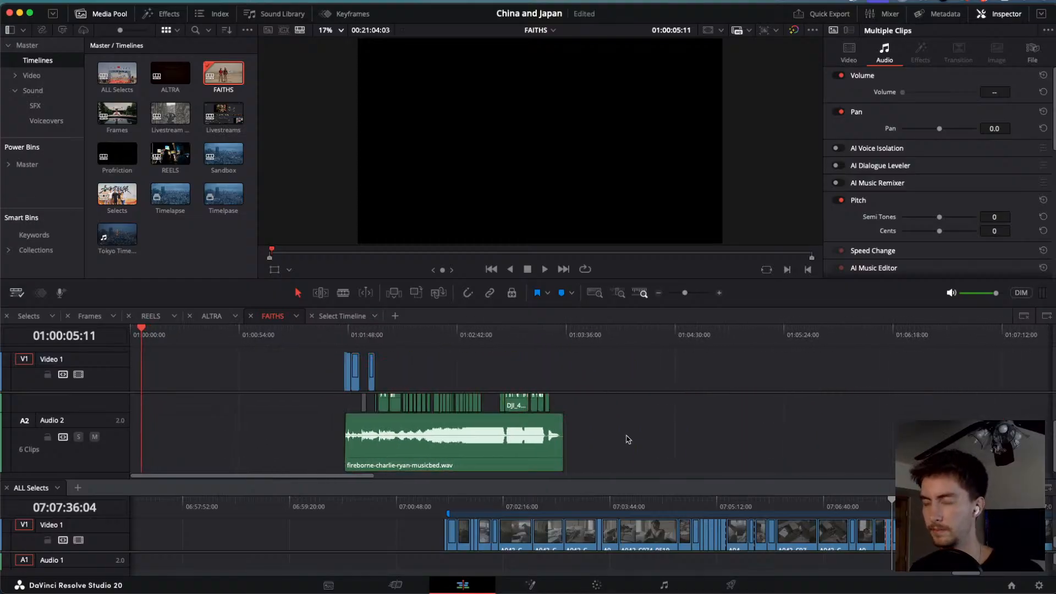
# Extend the Audio 2 music clip's start back to about 01:00:15 and play its earlier section.
pyautogui.moveTo(346, 442); pyautogui.dragTo(162, 442)
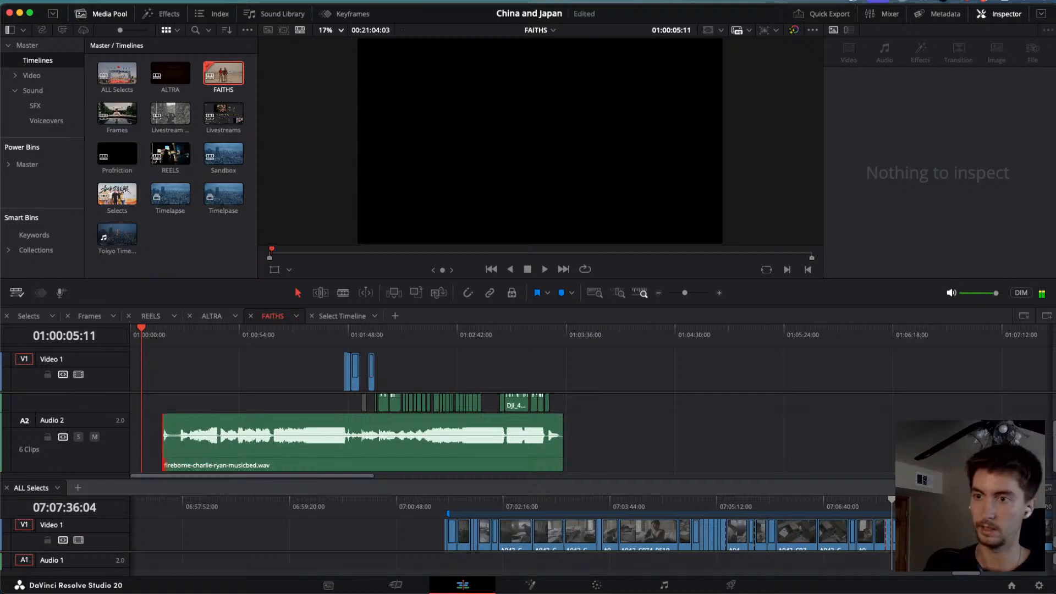
pyautogui.click(160, 335)
pyautogui.press('space')
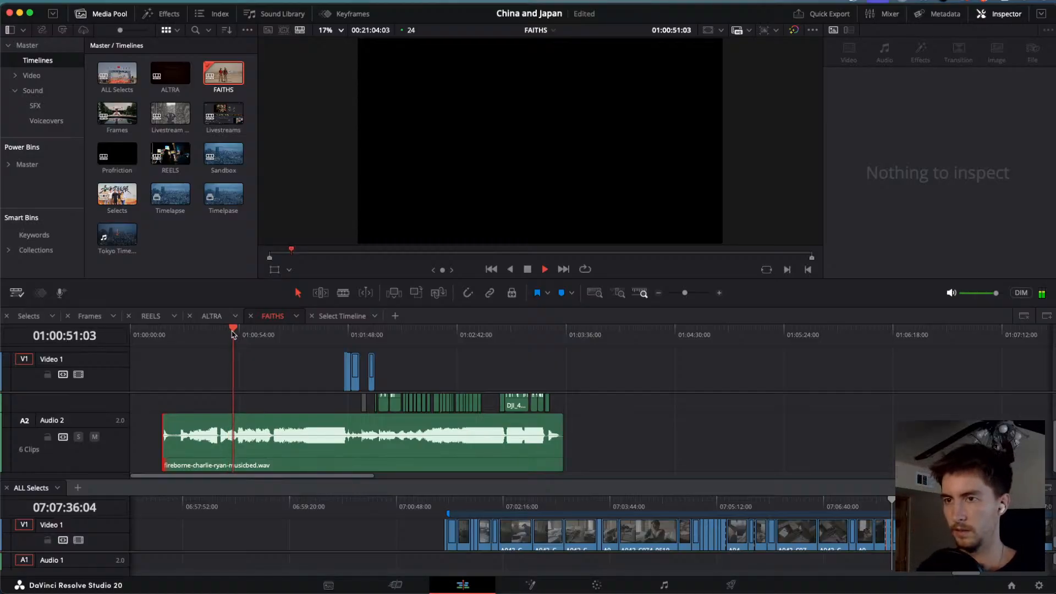
# Split the Audio 2 music clip in FAITHS at 01:00:43:19 and play the sequence from its first shot near 01:01:46.
pyautogui.moveTo(234, 335); pyautogui.dragTo(220, 334)
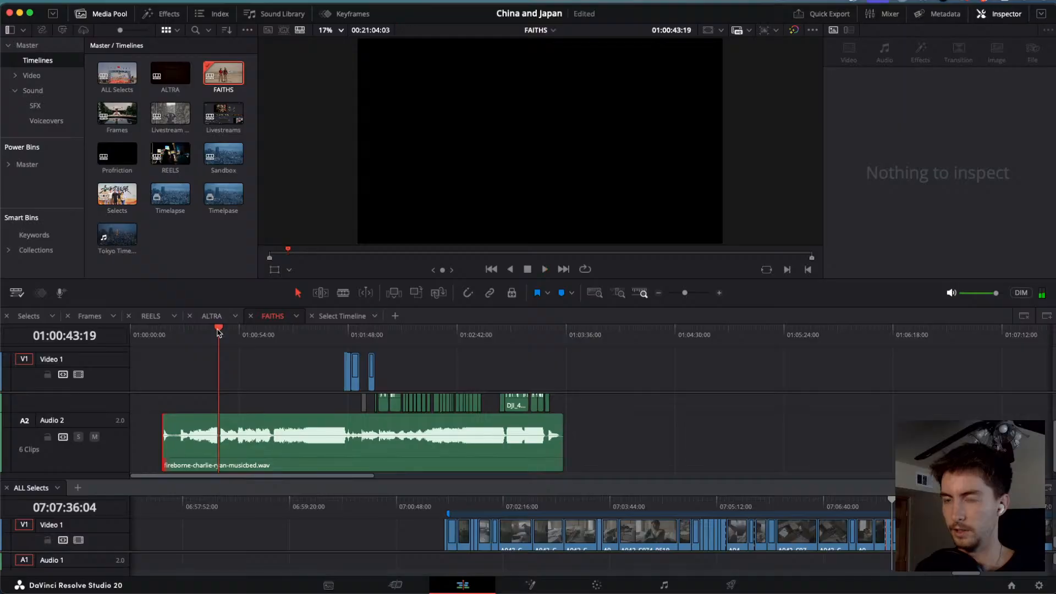
pyautogui.press('super+b')
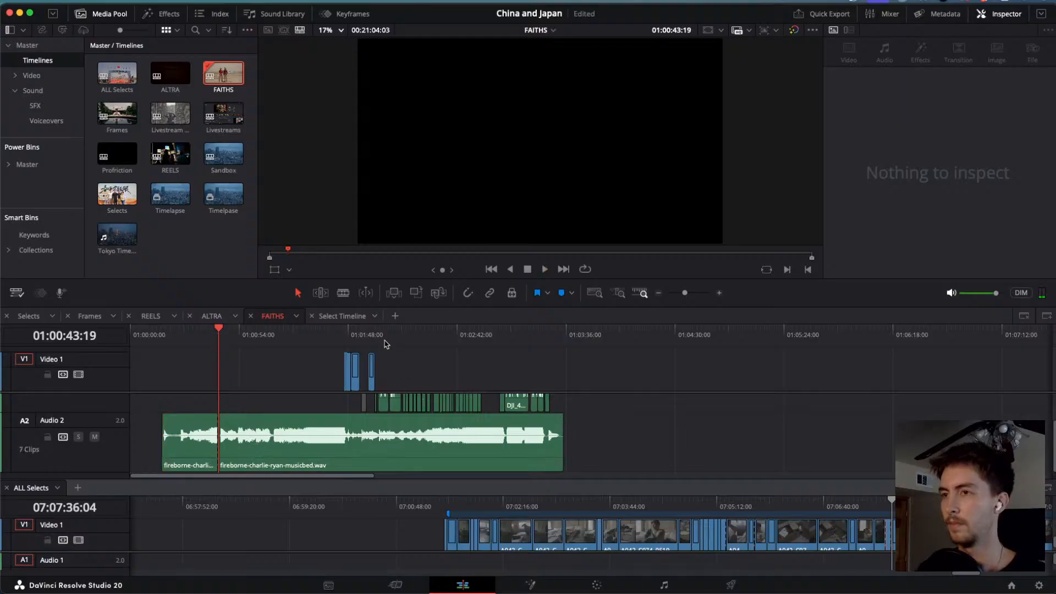
pyautogui.moveTo(385, 343); pyautogui.dragTo(346, 328)
pyautogui.press('space')
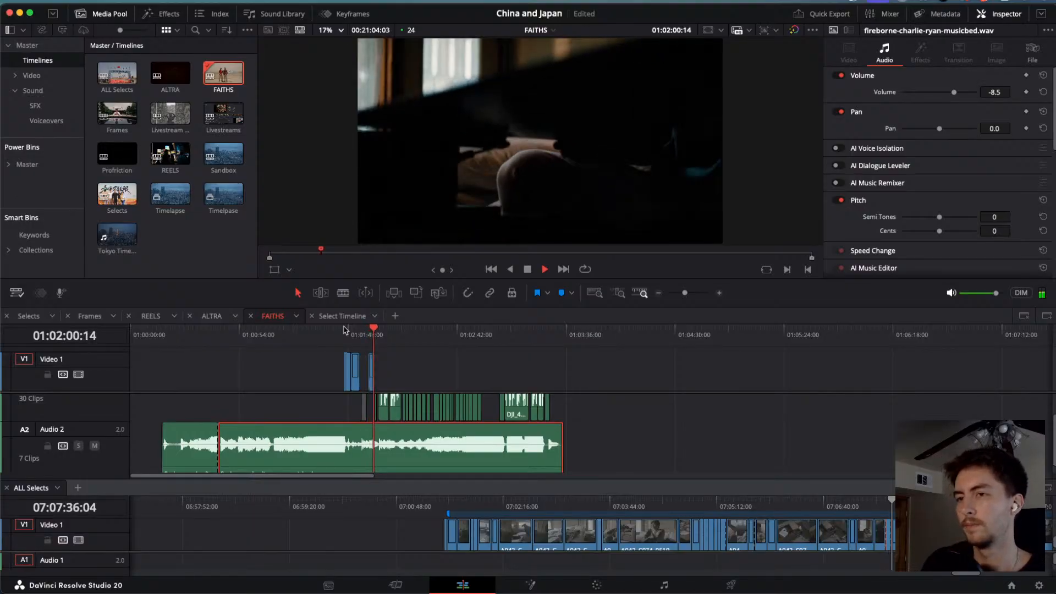
pyautogui.press('space')
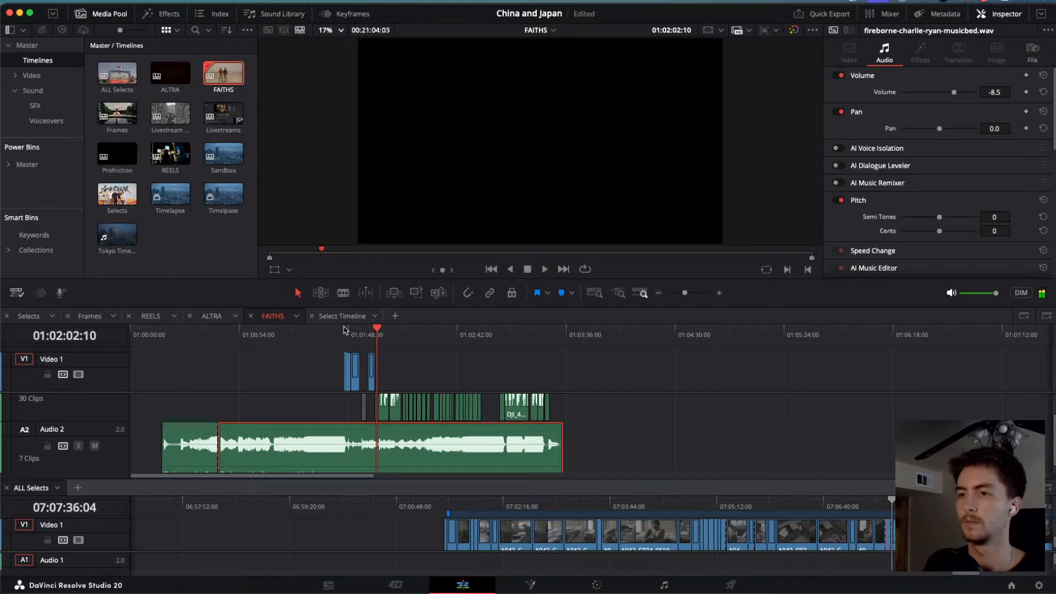
# Trim the second music piece's start to about 01:01:46, then move it with all shots and voiceover to about 01:00:45 and play the transition.
pyautogui.click(220, 459)
pyautogui.moveTo(224, 459); pyautogui.dragTo(350, 452)
pyautogui.moveTo(286, 369); pyautogui.dragTo(381, 448)
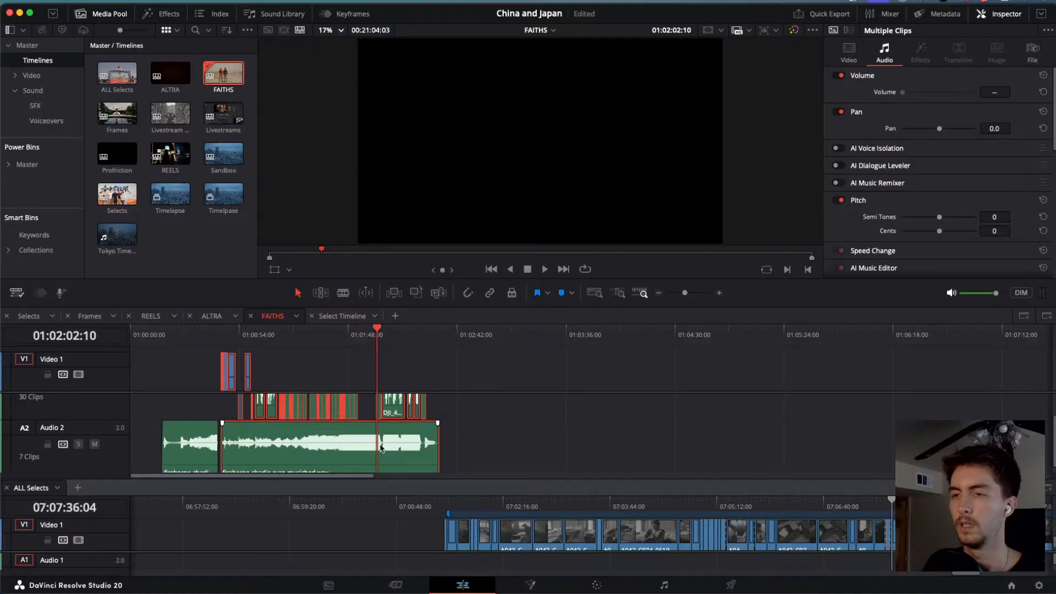
pyautogui.click(205, 337)
pyautogui.scroll(5, 223, 421)
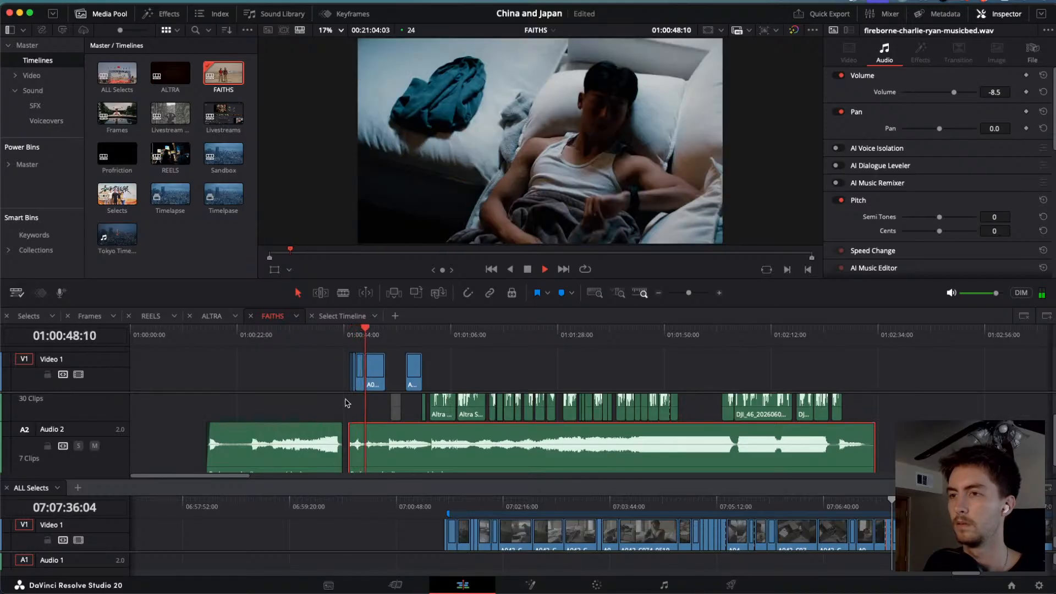
pyautogui.press('space')
# Move the second music piece, main shots and voiceover slightly earlier to meet the first music piece at about 01:00:43:19.
pyautogui.moveTo(959, 351); pyautogui.dragTo(357, 444)
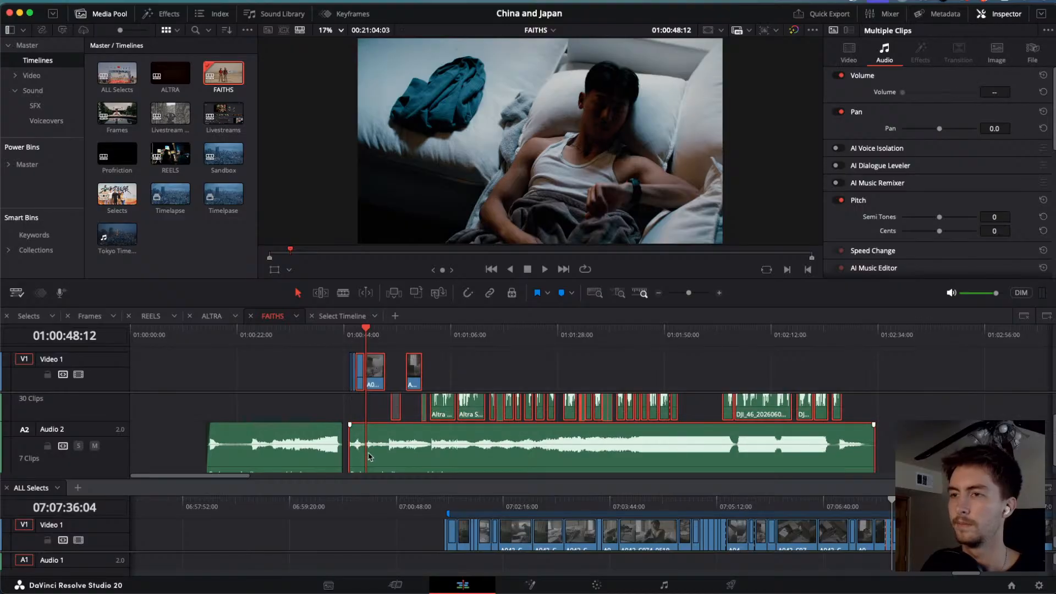
pyautogui.moveTo(903, 369); pyautogui.dragTo(358, 450)
pyautogui.scroll(5, 530, 466)
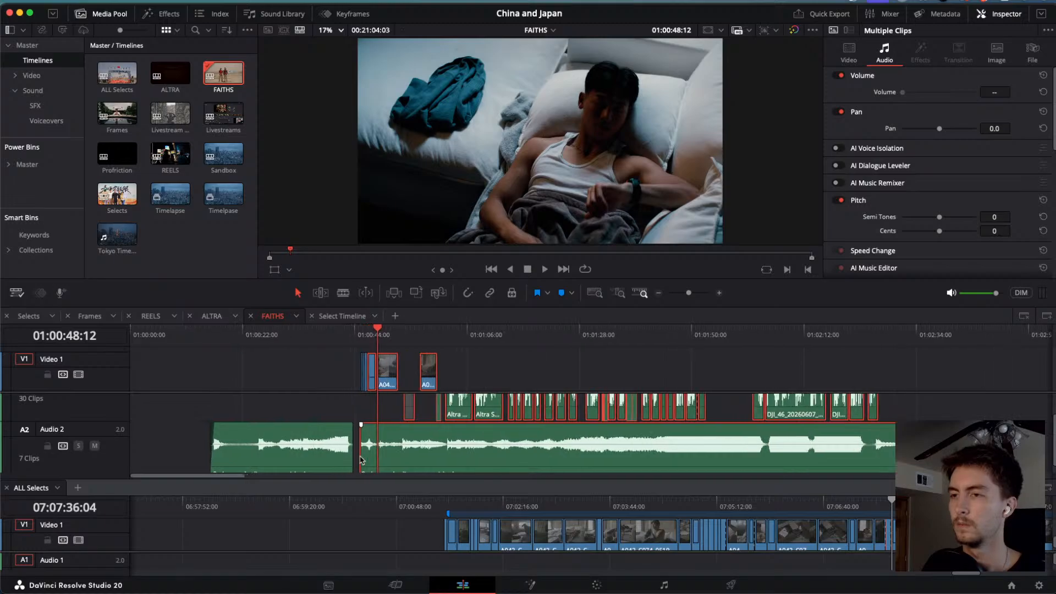
pyautogui.moveTo(530, 467); pyautogui.dragTo(496, 465)
pyautogui.scroll(-5, 497, 464)
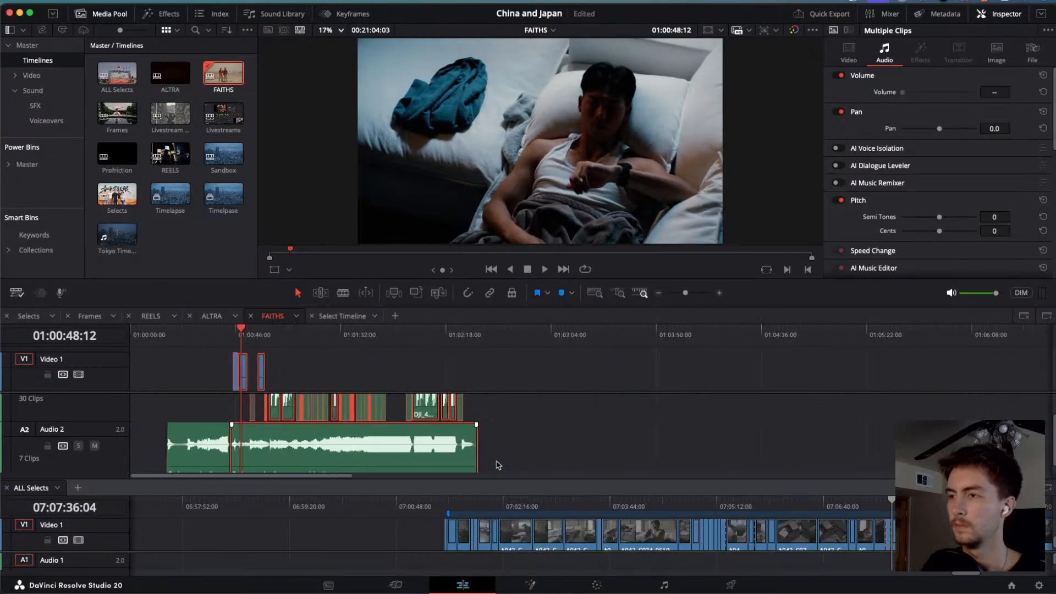
pyautogui.scroll(-1, 497, 465)
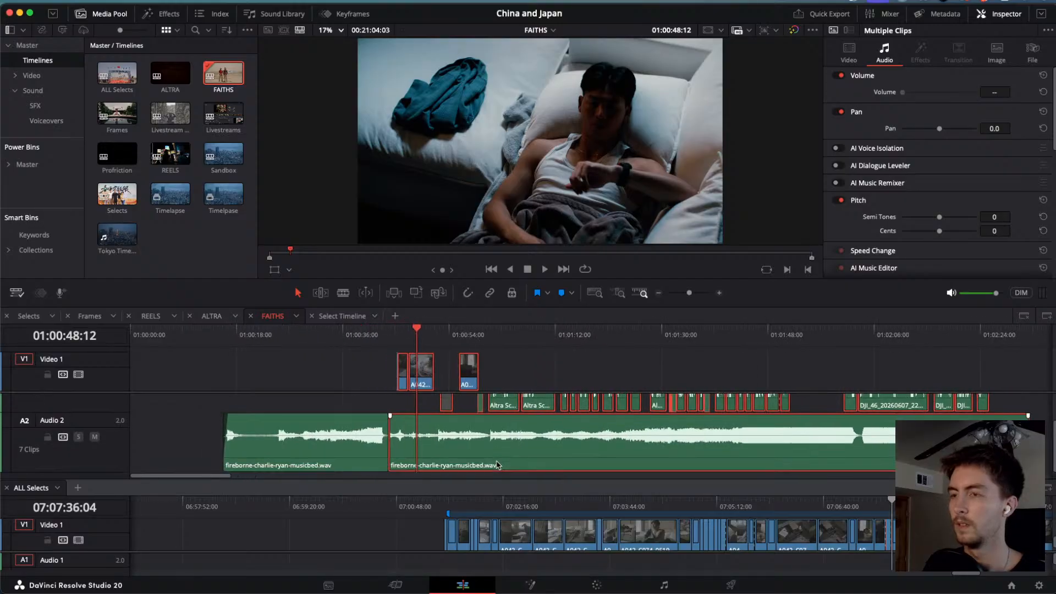
# Shift the selected clips down one track, placing the second music piece on Audio 3 at about 01:00:43, overlapping the first piece's end.
pyautogui.moveTo(493, 465); pyautogui.dragTo(488, 458)
pyautogui.scroll(5, 484, 461)
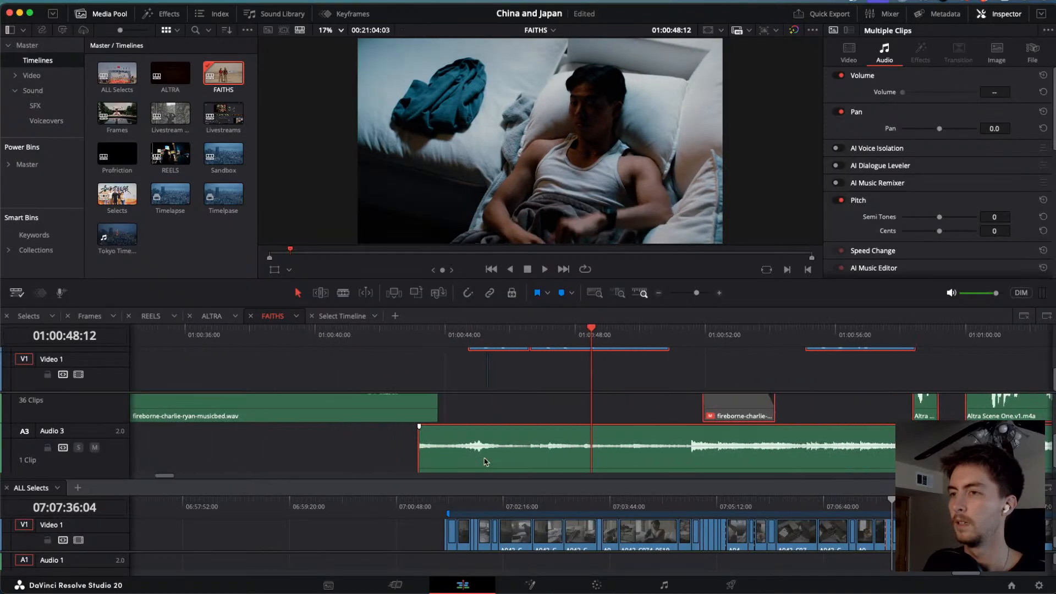
pyautogui.scroll(4, 484, 461)
pyautogui.scroll(-3, 485, 461)
pyautogui.scroll(2, 426, 434)
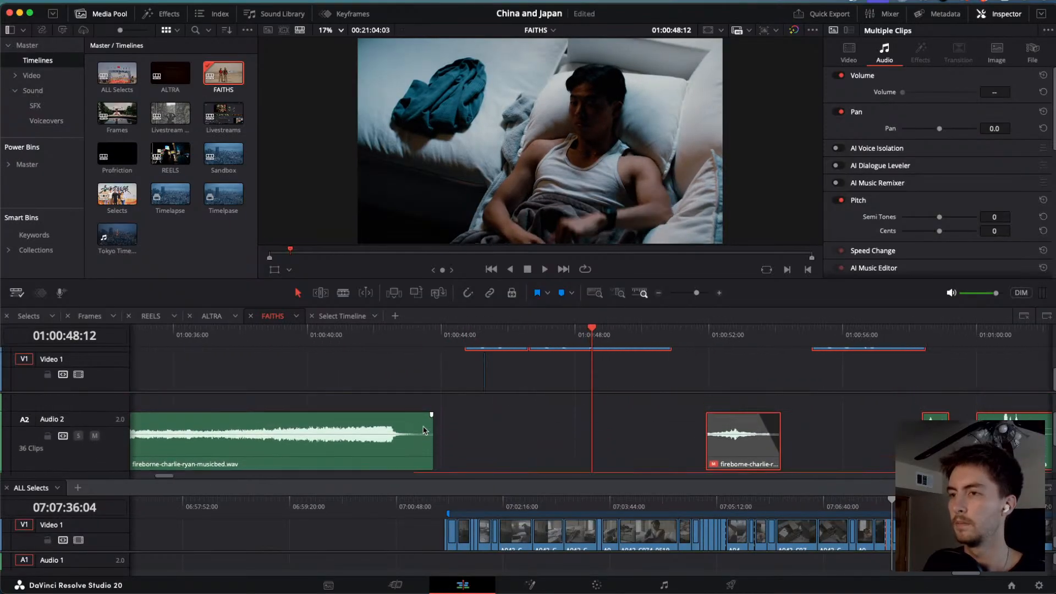
# Extend the first music piece's end on Audio 2 to about 01:00:44:09 and give it a short fade-out.
pyautogui.click(433, 440)
pyautogui.moveTo(433, 438); pyautogui.dragTo(450, 419)
pyautogui.scroll(-2, 420, 418)
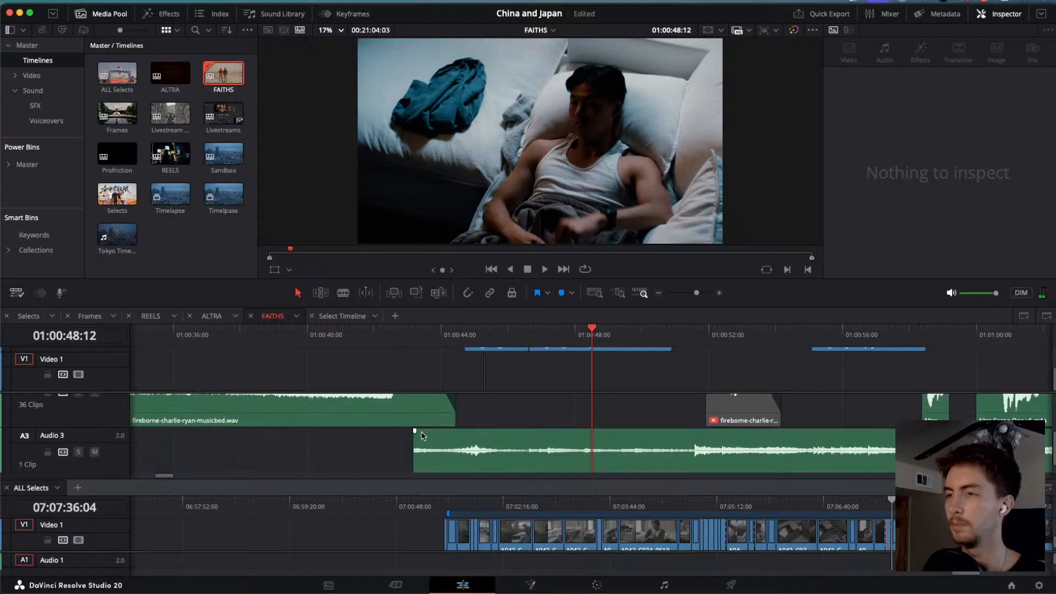
pyautogui.scroll(2, 435, 418)
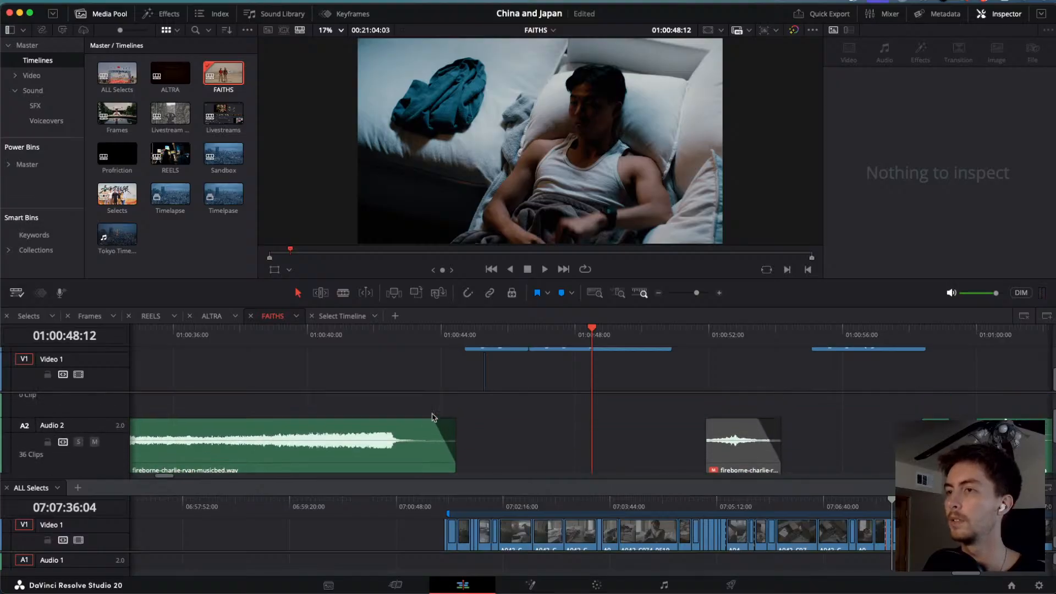
# Play FAITHS from about 01:00:36:08 to check the transition between the two overlapping music pieces.
pyautogui.moveTo(472, 334); pyautogui.dragTo(185, 358)
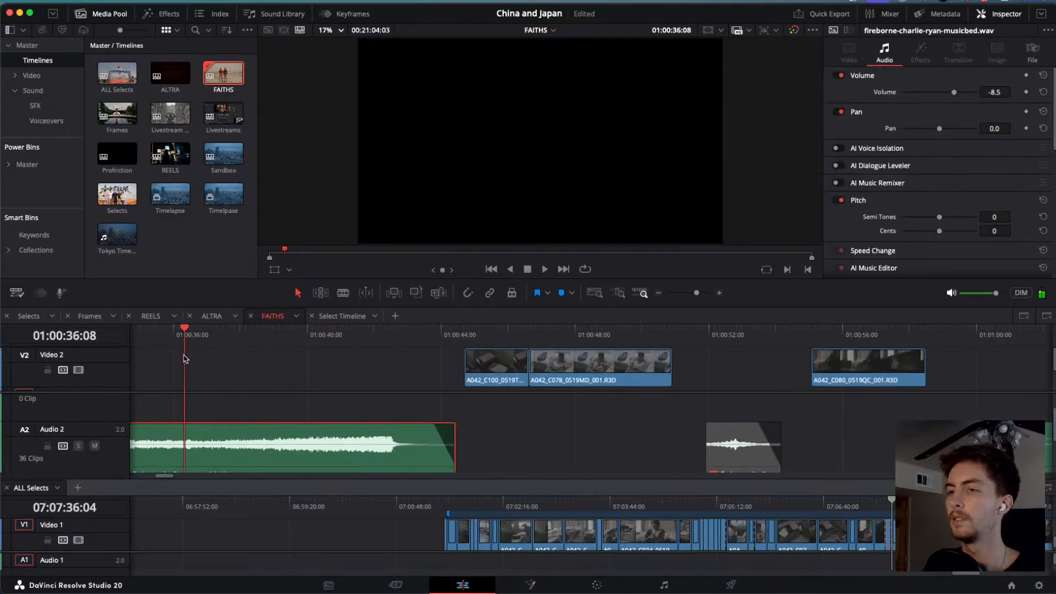
pyautogui.press('space')
pyautogui.press('super+minus')
pyautogui.press('super+minus')
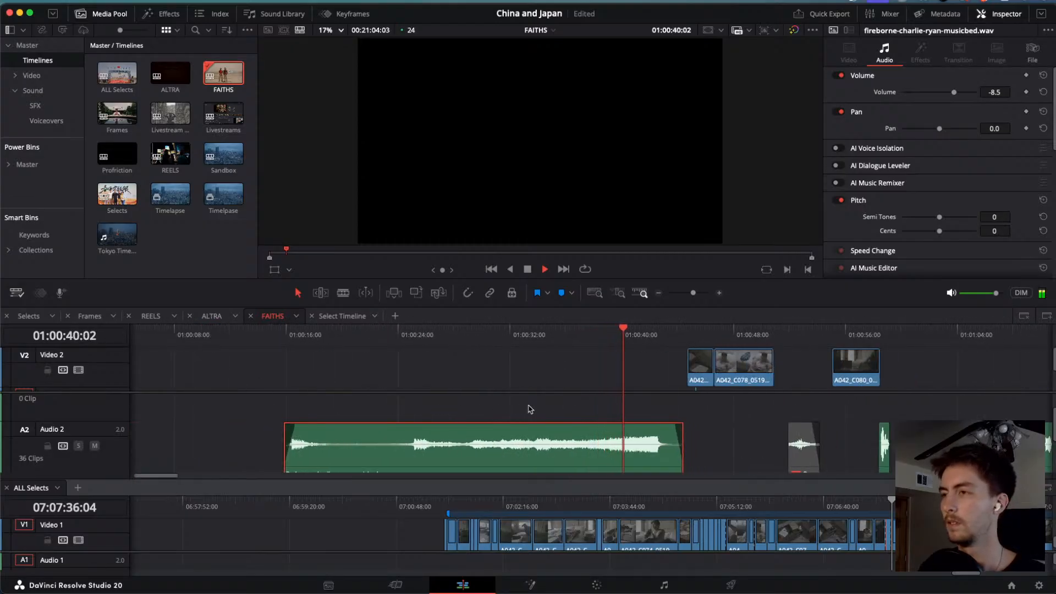
pyautogui.press('super+minus')
pyautogui.press('super+equal')
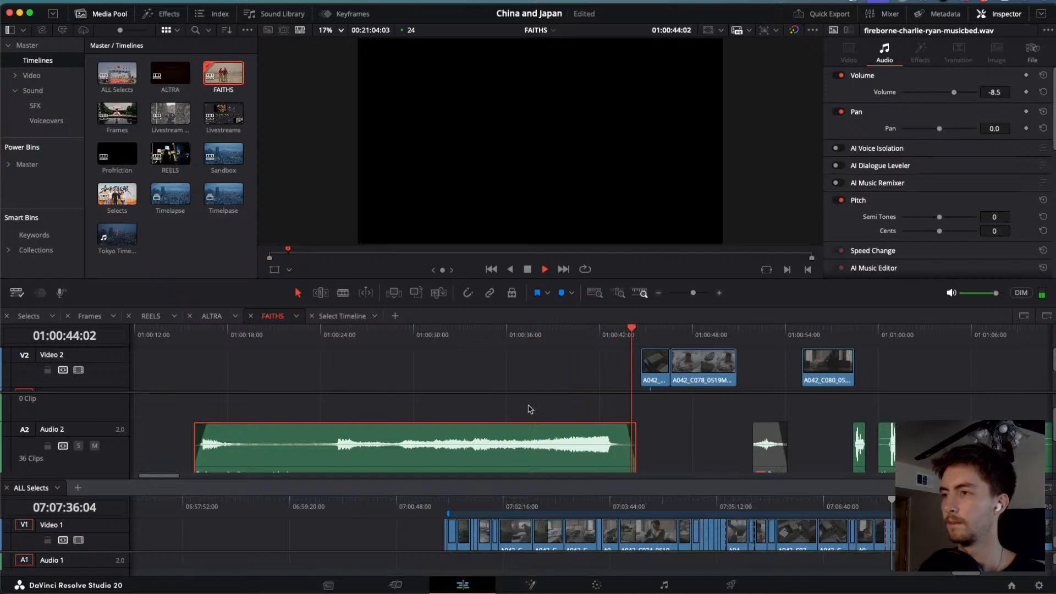
pyautogui.press('super+v')
# Lengthen the fade-in at the start of the Audio 3 music to about 1.4 seconds, replaying the transition to judge it.
pyautogui.scroll(2, 585, 460)
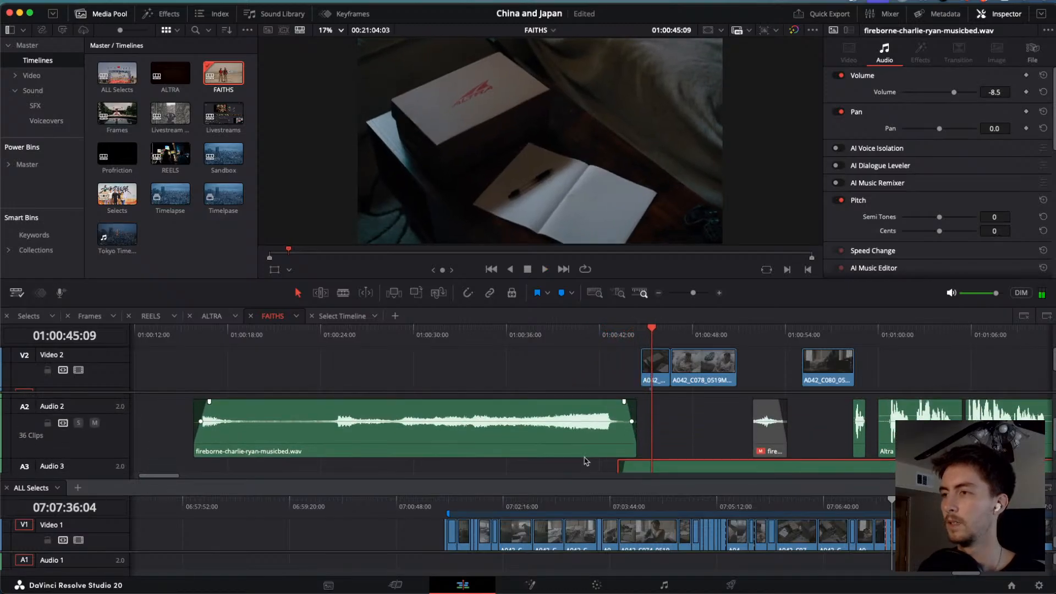
pyautogui.moveTo(627, 461); pyautogui.dragTo(612, 462)
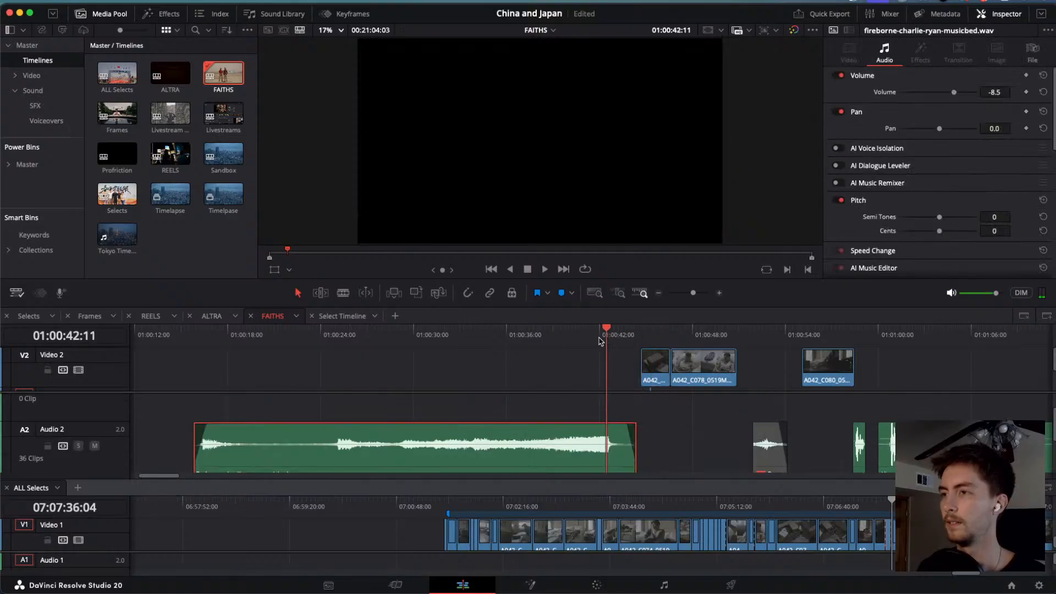
pyautogui.click(599, 338)
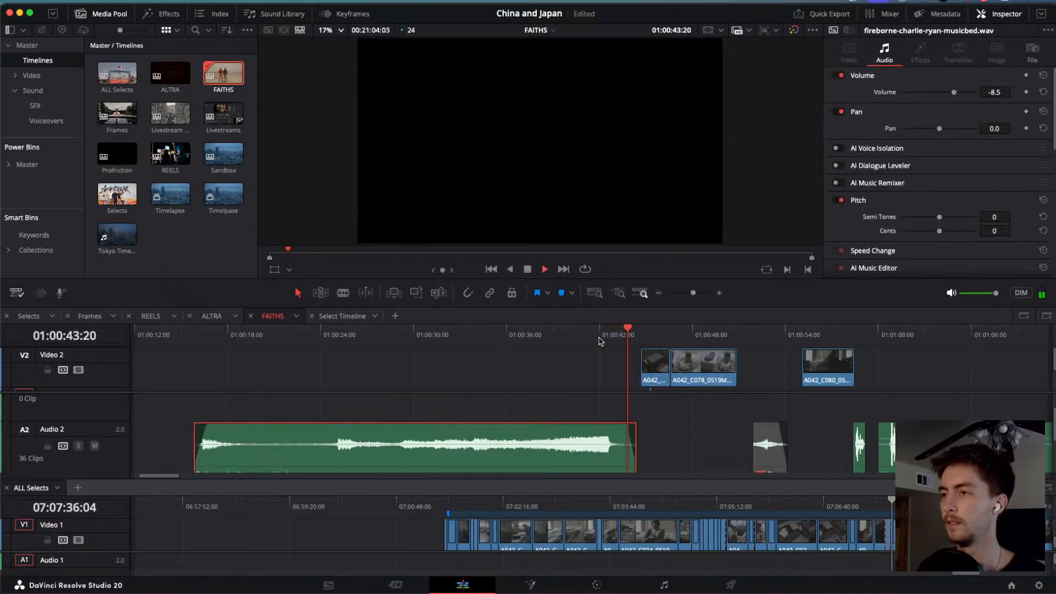
pyautogui.scroll(-2, 682, 452)
pyautogui.press('space')
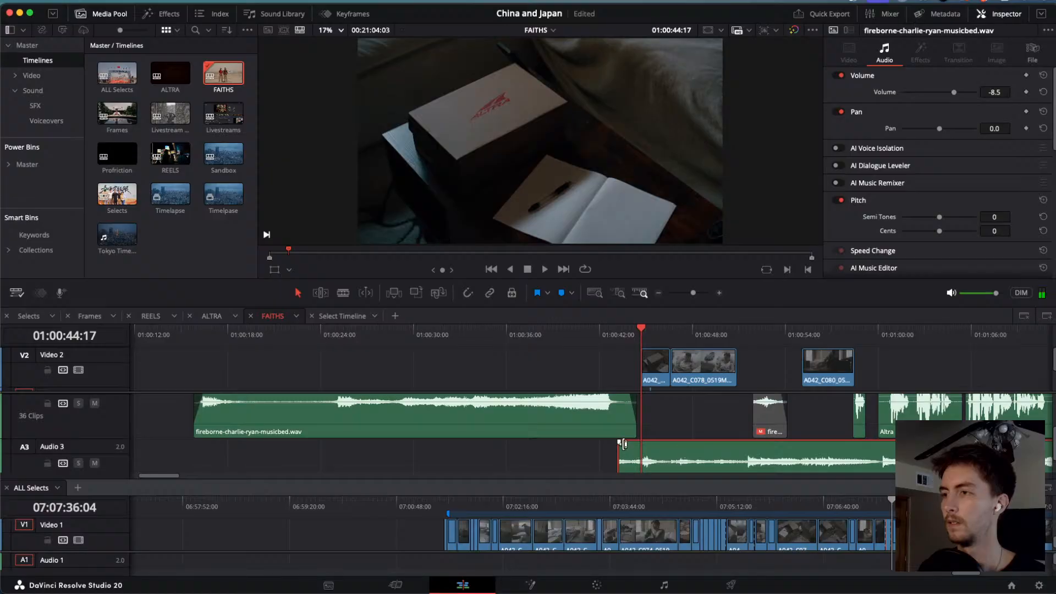
pyautogui.moveTo(621, 443); pyautogui.dragTo(640, 443)
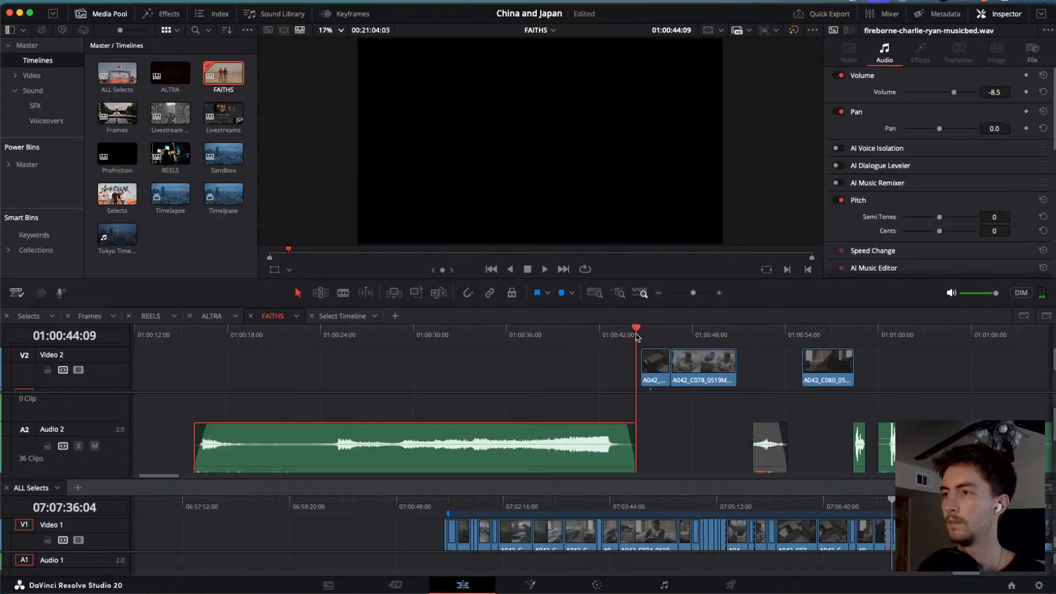
# Play the music crossfade through the A042_C100 and A042_C078 shots to check the timing.
pyautogui.click(611, 337)
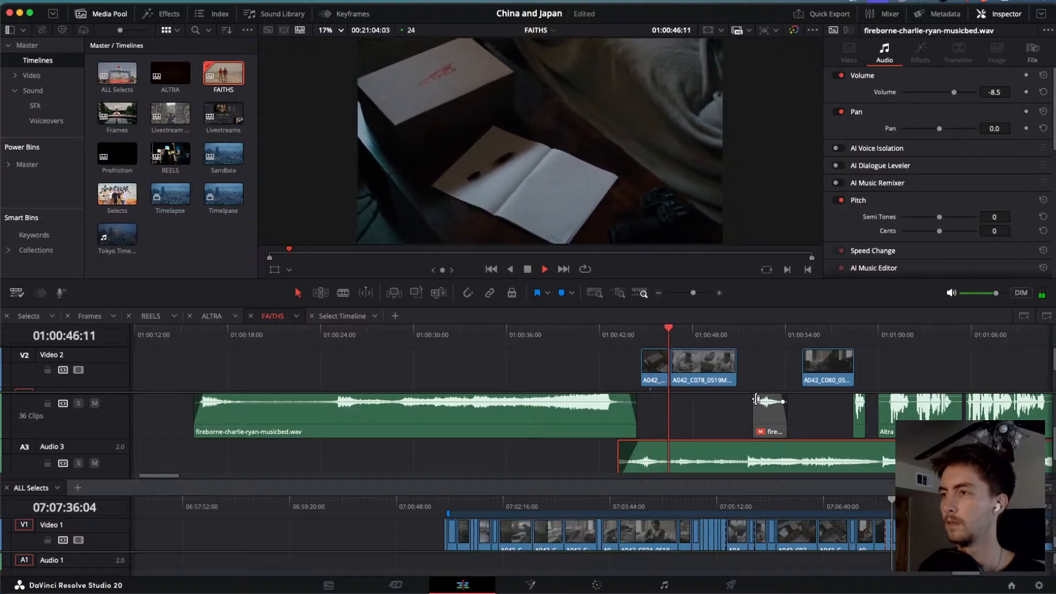
pyautogui.scroll(-2, 698, 379)
pyautogui.scroll(2, 698, 385)
pyautogui.click(698, 383)
pyautogui.scroll(4, 698, 385)
pyautogui.scroll(-2, 699, 385)
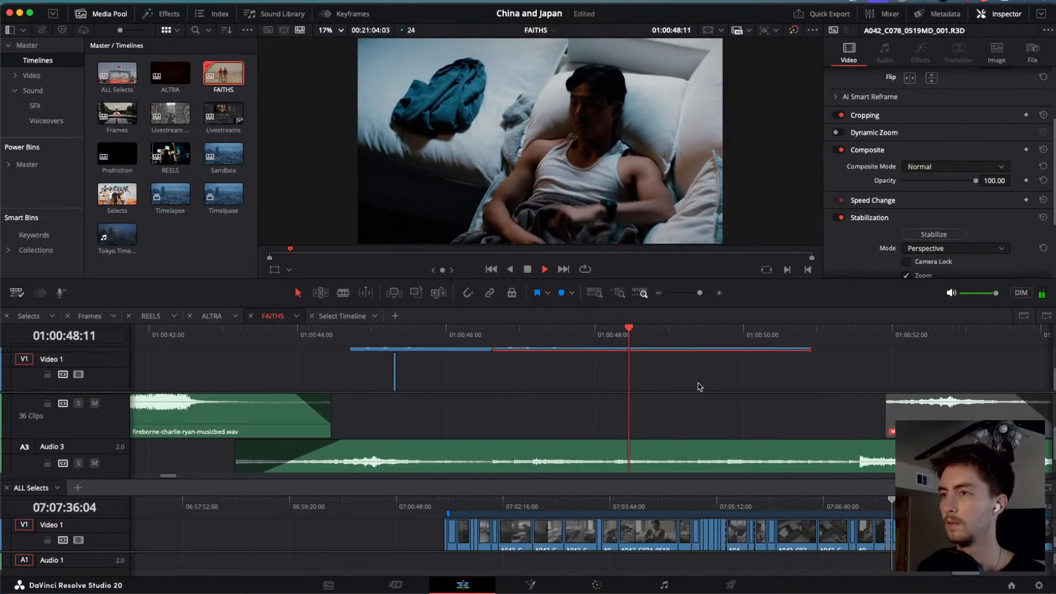
pyautogui.scroll(2, 698, 385)
pyautogui.scroll(-3, 699, 385)
pyautogui.scroll(-5, 698, 386)
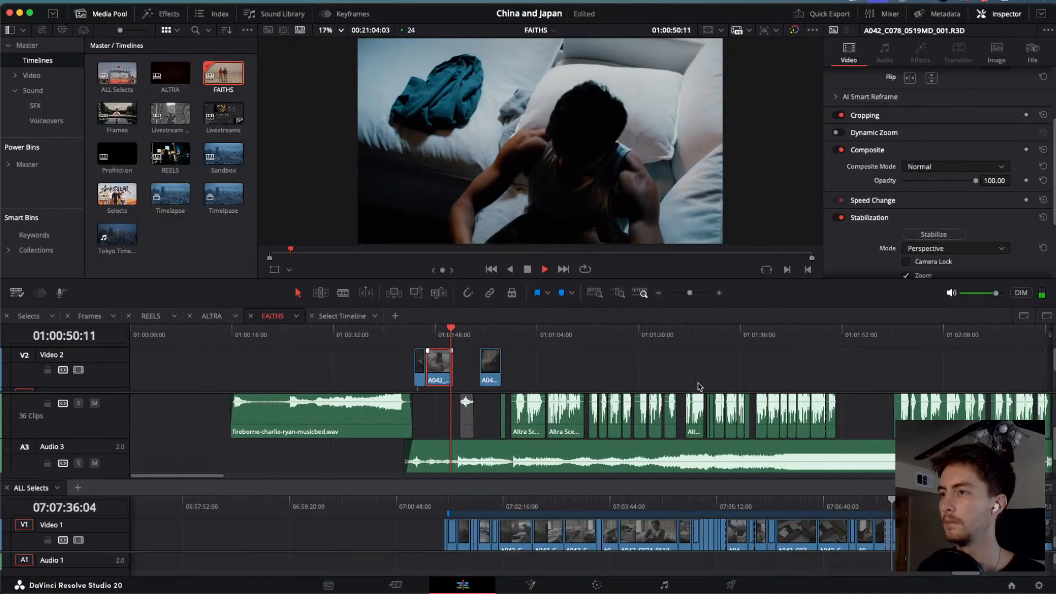
pyautogui.scroll(1, 699, 387)
pyautogui.scroll(-1, 698, 386)
pyautogui.press('space')
pyautogui.scroll(5, 699, 386)
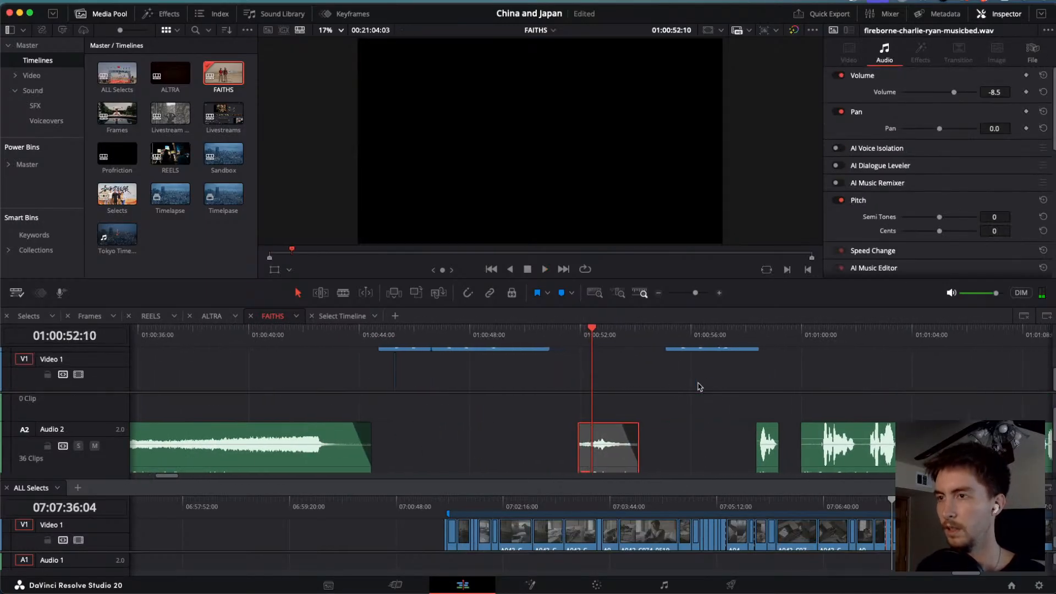
# Undo the music fades, the overlap and the clip moves, back to the gap between the two music pieces.
pyautogui.press('super+z')
pyautogui.press('super+z')
pyautogui.press('super+z')
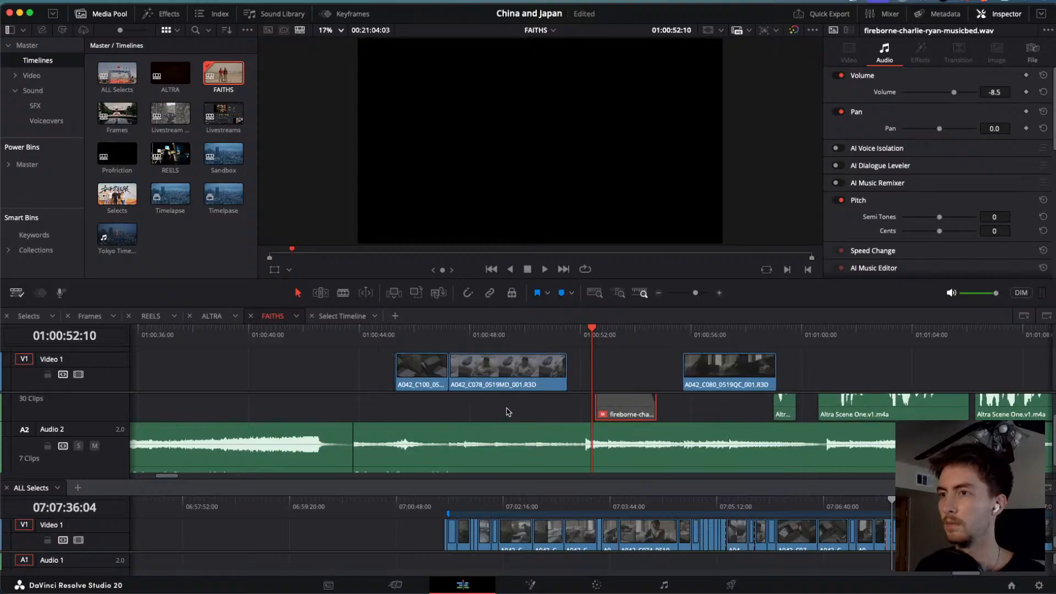
pyautogui.press('super+z')
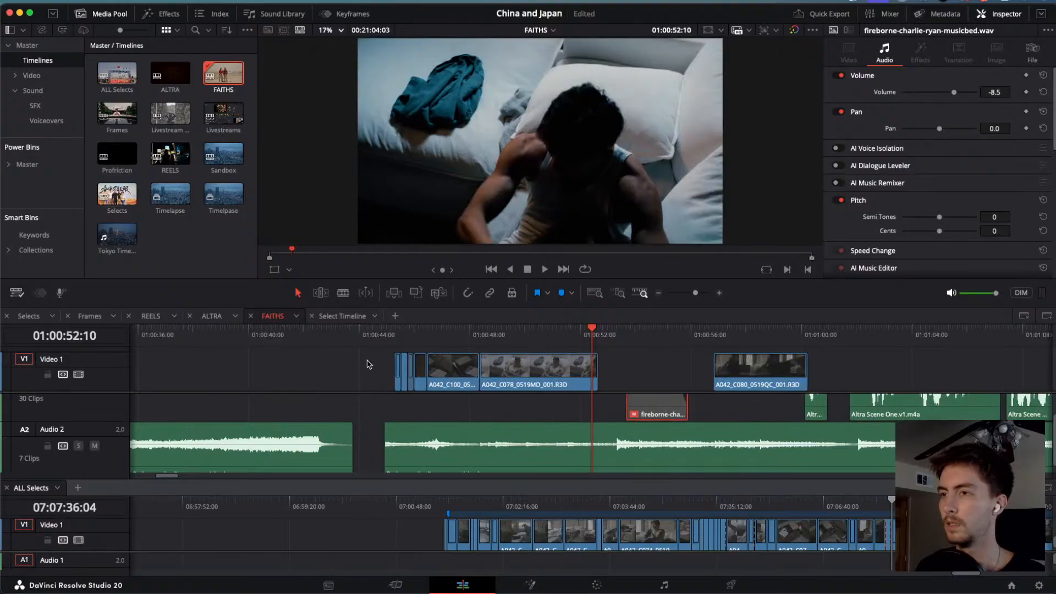
# Select every clip after the first music piece and move them to Video 2, Audio 2 and Audio 3, starting the second music at about 01:00:43.
pyautogui.scroll(-5, 419, 435)
pyautogui.scroll(-1, 418, 435)
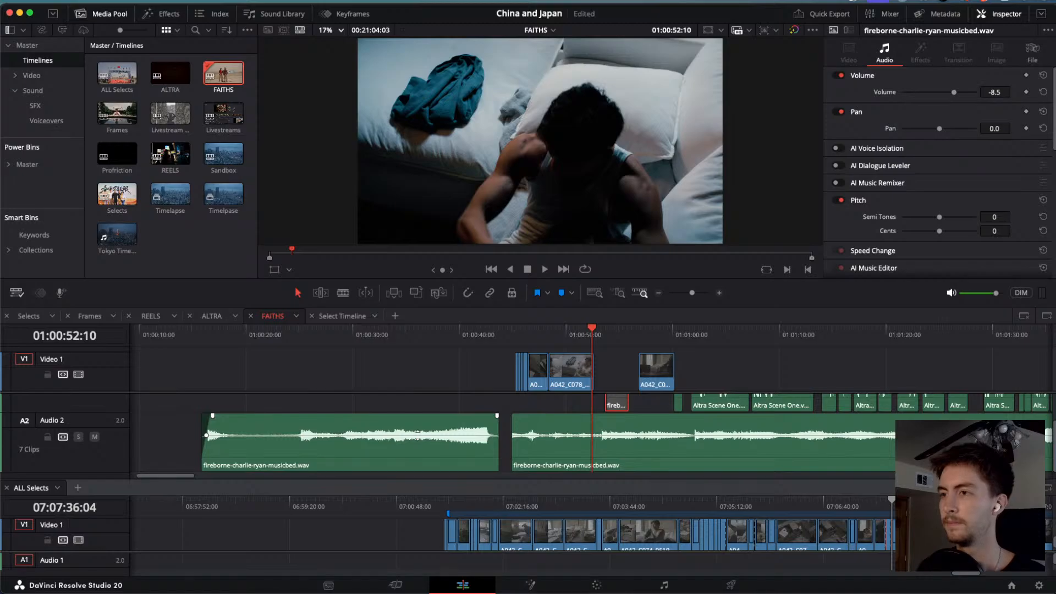
pyautogui.scroll(-3, 418, 435)
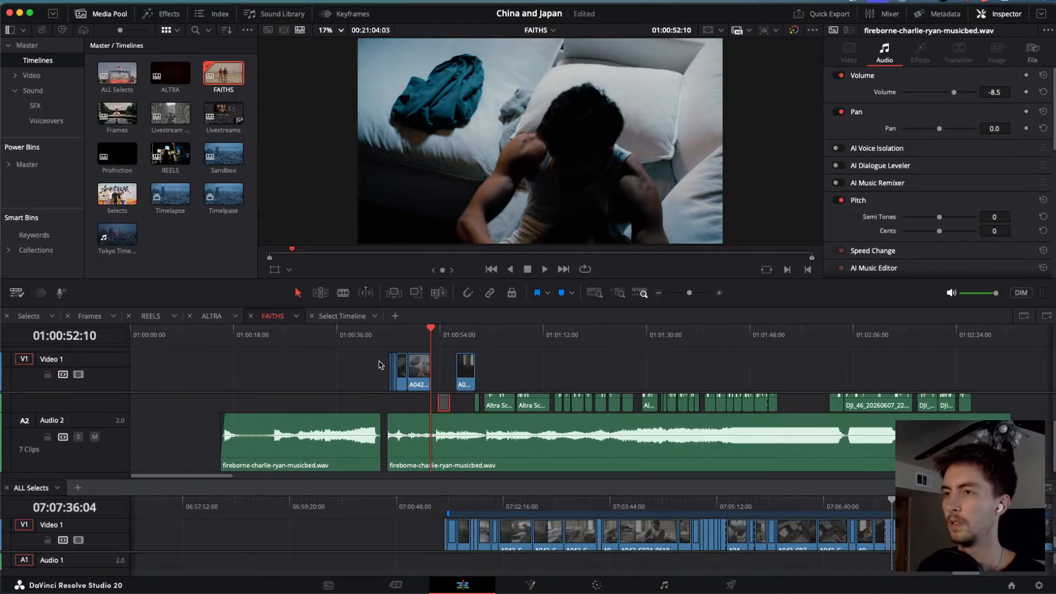
pyautogui.moveTo(378, 362); pyautogui.dragTo(980, 437)
pyautogui.keyDown('super'); pyautogui.click(349, 457); pyautogui.keyUp('super')
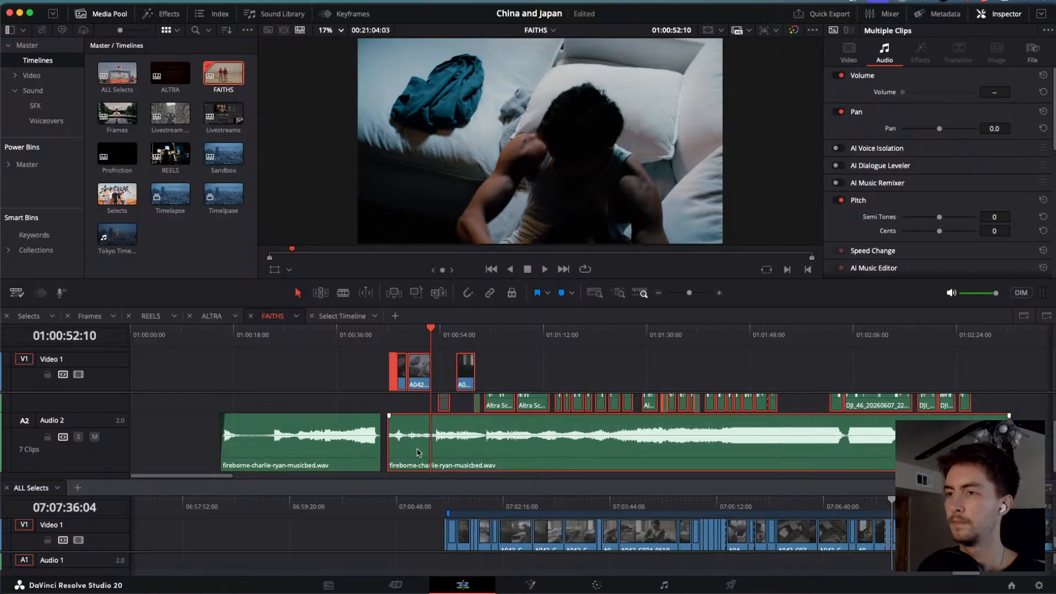
pyautogui.moveTo(423, 471); pyautogui.dragTo(414, 428)
pyautogui.scroll(2, 414, 428)
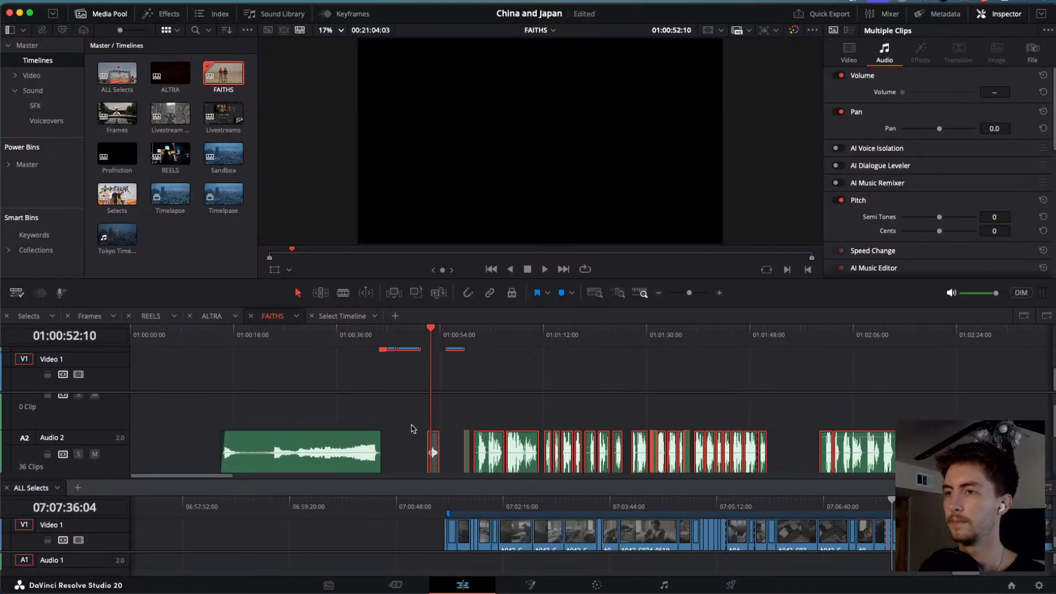
# Play FAITHS from about 01:00:42 and extend the first music piece's end on Audio 2 to about 01:00:44:19.
pyautogui.click(374, 329)
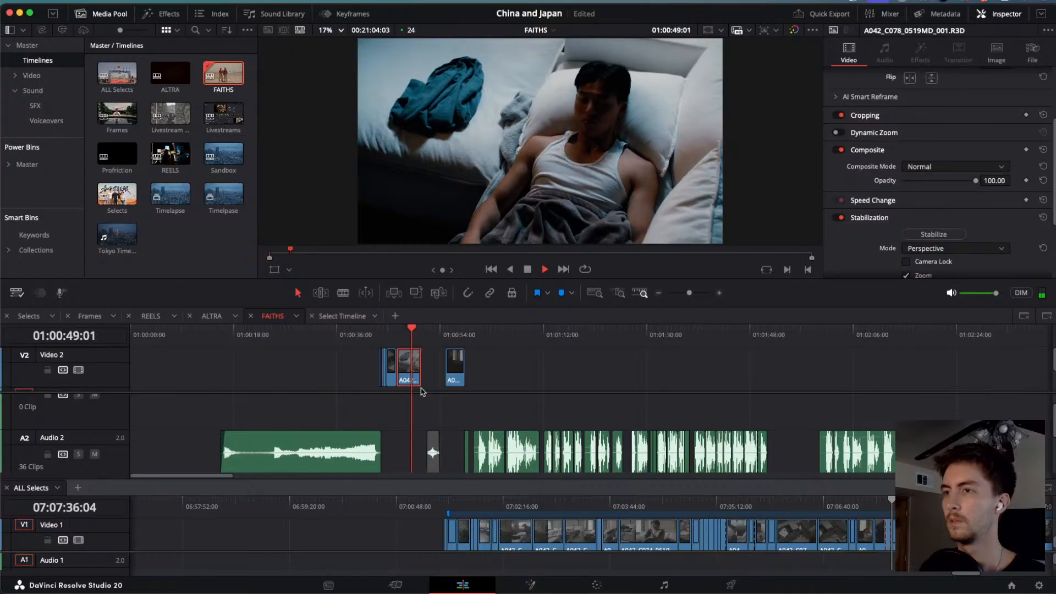
pyautogui.scroll(-2, 423, 391)
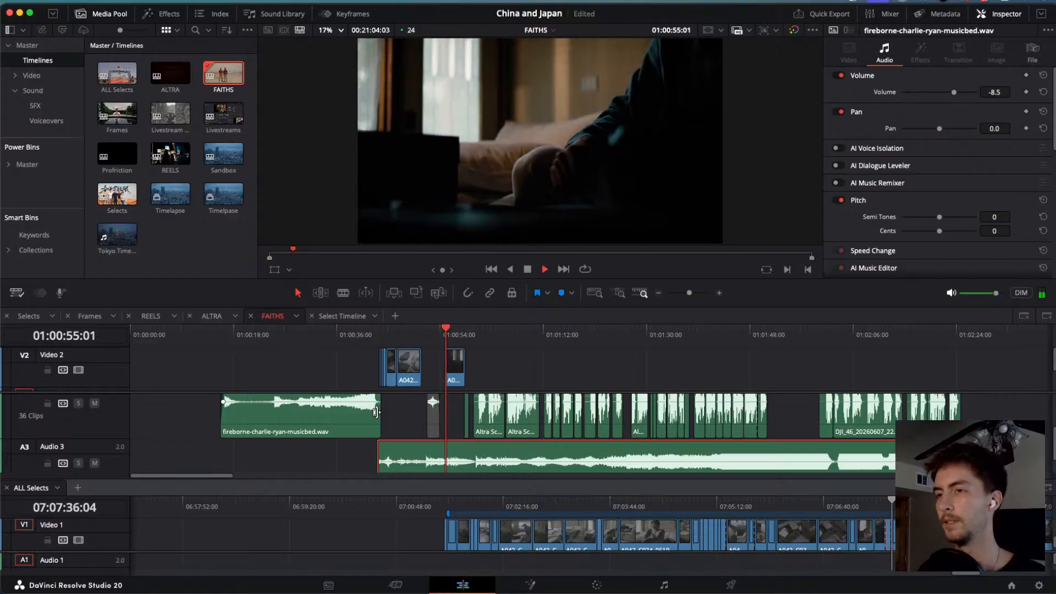
pyautogui.moveTo(376, 415); pyautogui.dragTo(381, 415)
pyautogui.scroll(6, 380, 415)
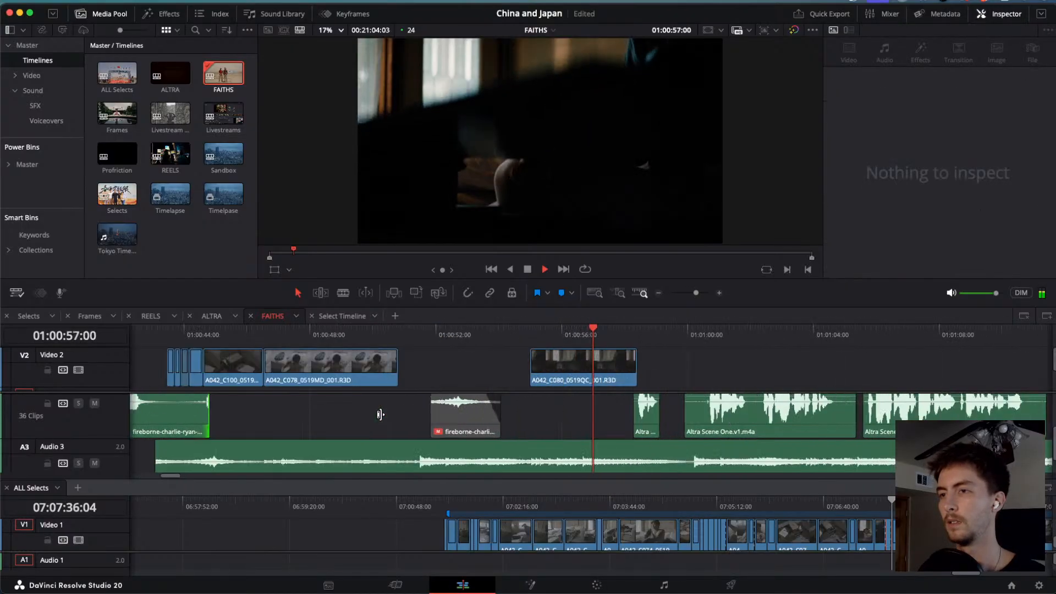
# Trim the first music piece's end on Audio 2 to about 01:00:44:08, fade it out, and fade in the second piece on Audio 3.
pyautogui.hscroll(-3, 381, 419)
pyautogui.press('space')
pyautogui.hscroll(-10, 379, 417)
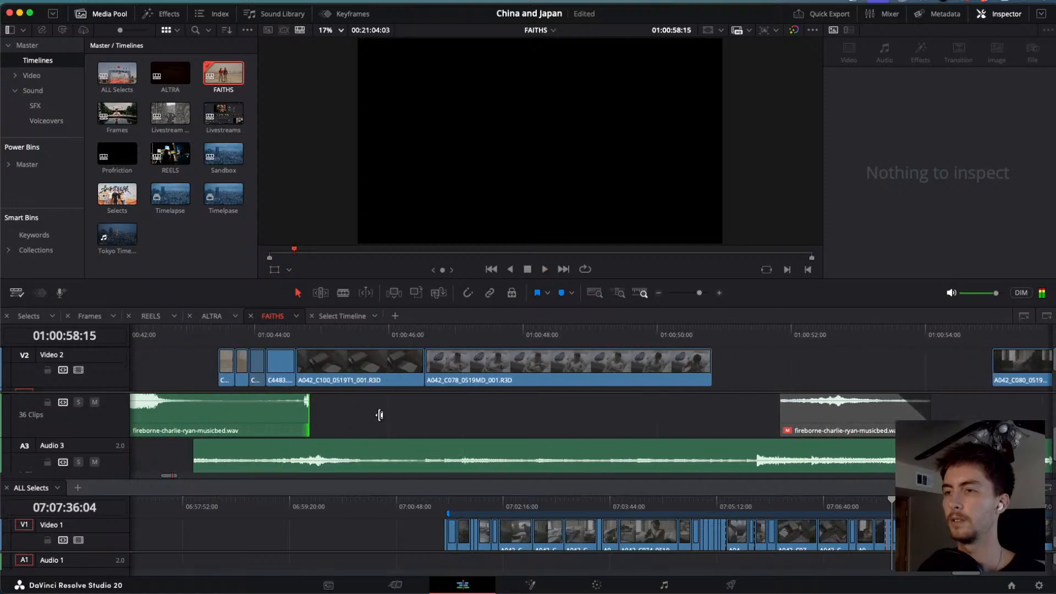
pyautogui.moveTo(786, 424); pyautogui.dragTo(757, 407)
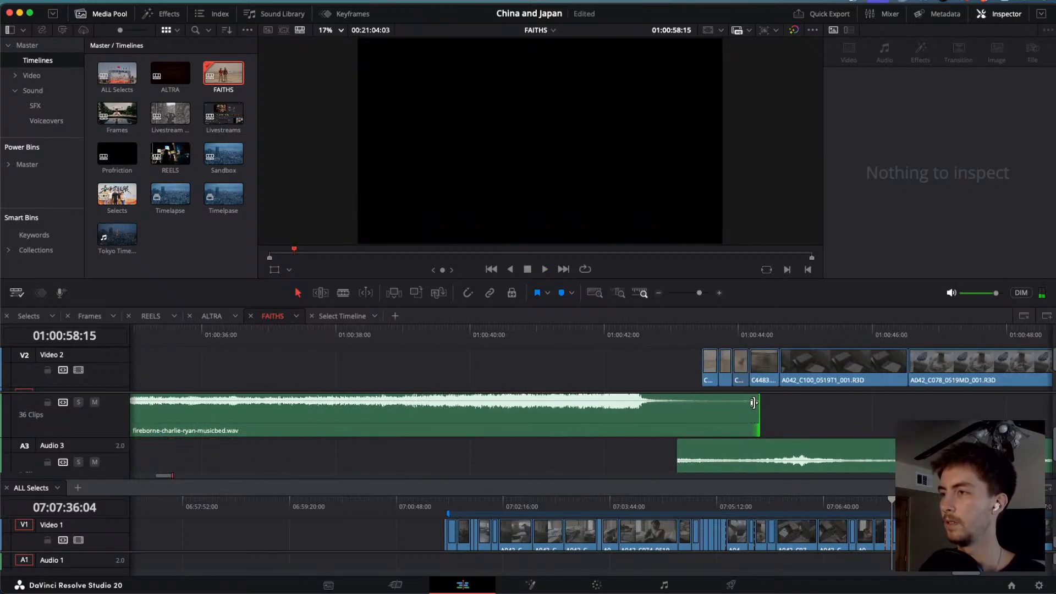
pyautogui.scroll(2, 750, 407)
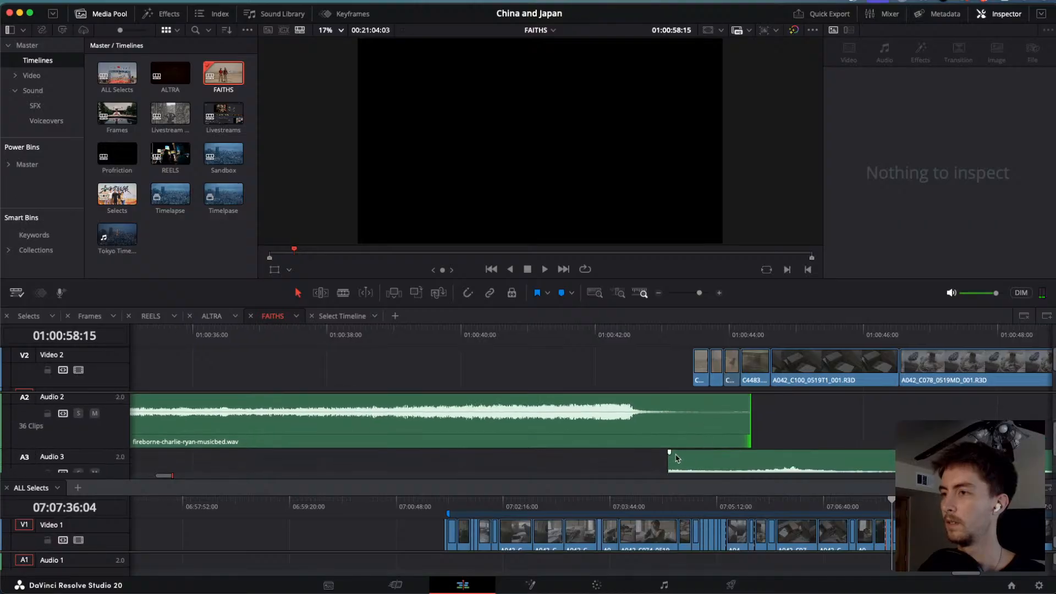
pyautogui.moveTo(669, 452); pyautogui.dragTo(696, 452)
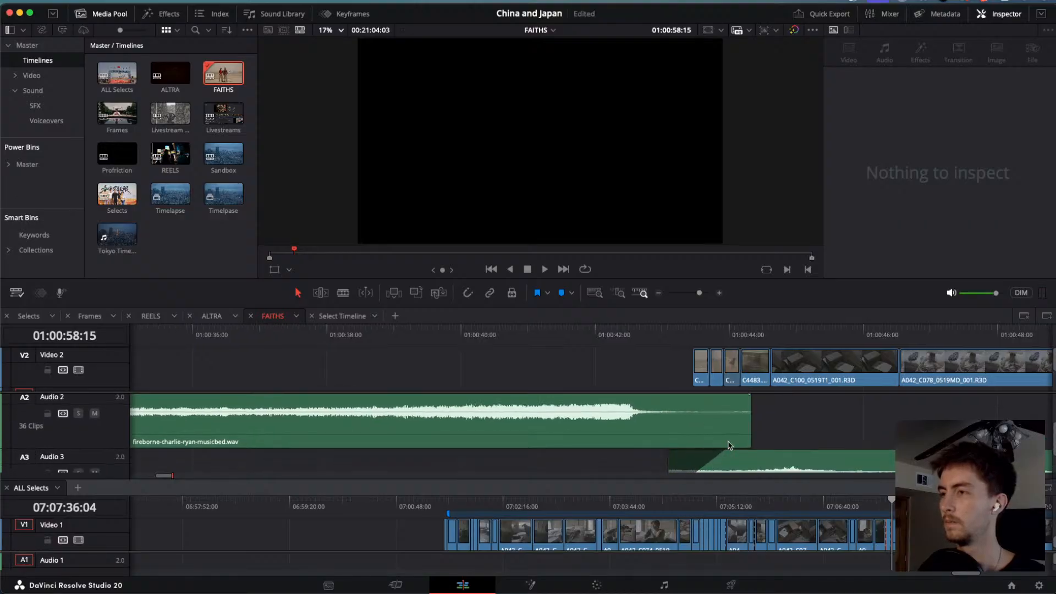
pyautogui.scroll(2, 748, 401)
pyautogui.moveTo(750, 417); pyautogui.dragTo(710, 414)
# Play FAITHS from the start of the first music piece to check the music overlap with the shots.
pyautogui.press('space')
pyautogui.scroll(-10, 711, 414)
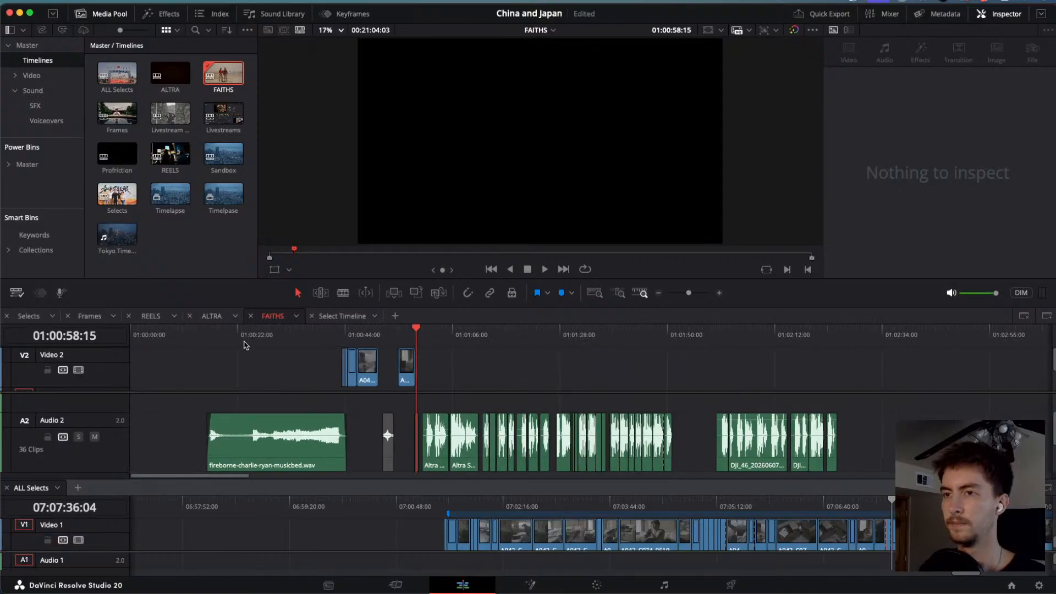
pyautogui.moveTo(245, 345); pyautogui.dragTo(208, 343)
pyautogui.press('space')
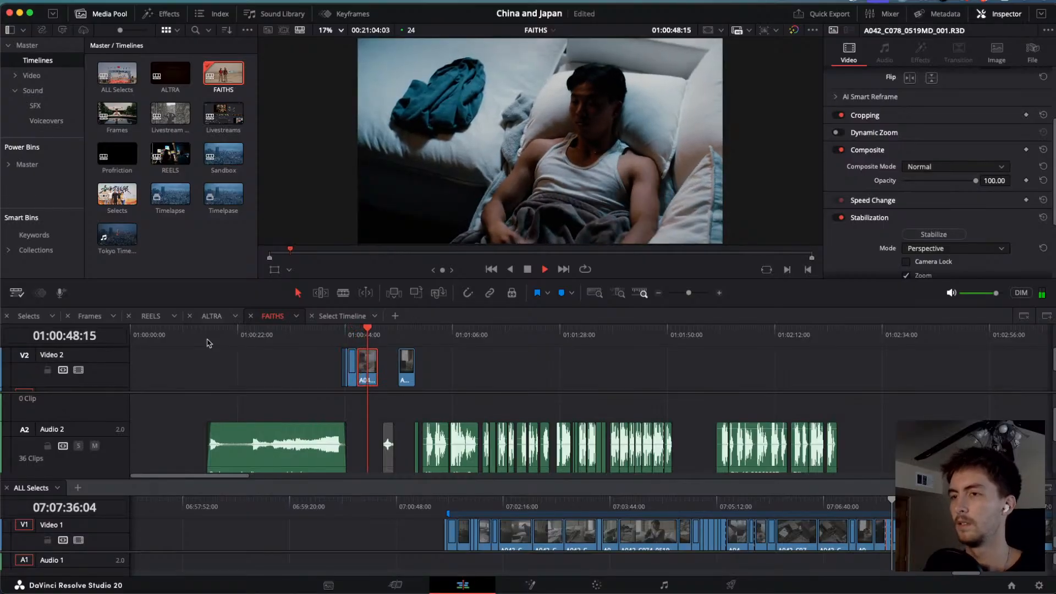
pyautogui.click(264, 333)
pyautogui.moveTo(264, 334); pyautogui.dragTo(247, 335)
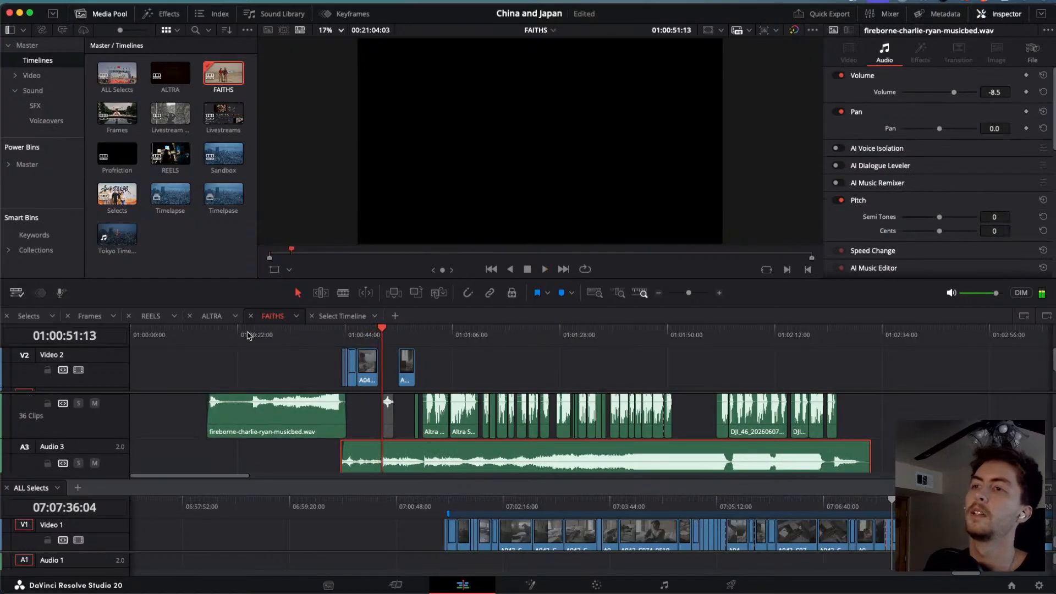
pyautogui.moveTo(387, 339); pyautogui.dragTo(189, 342)
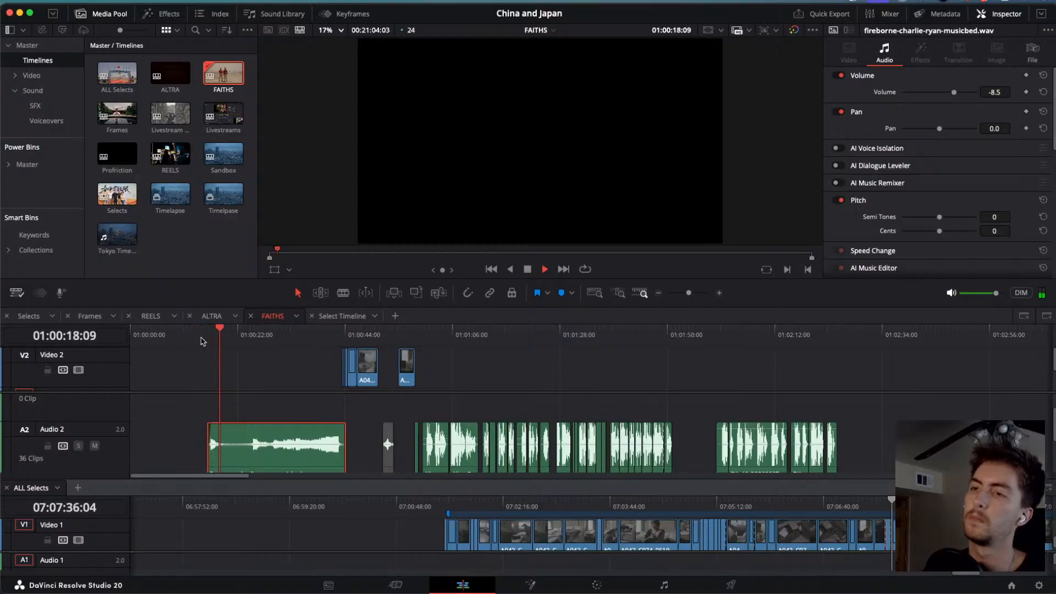
# Select all clips in FAITHS and move them together so the first music piece starts at 01:00:00:00.
pyautogui.scroll(-3, 201, 417)
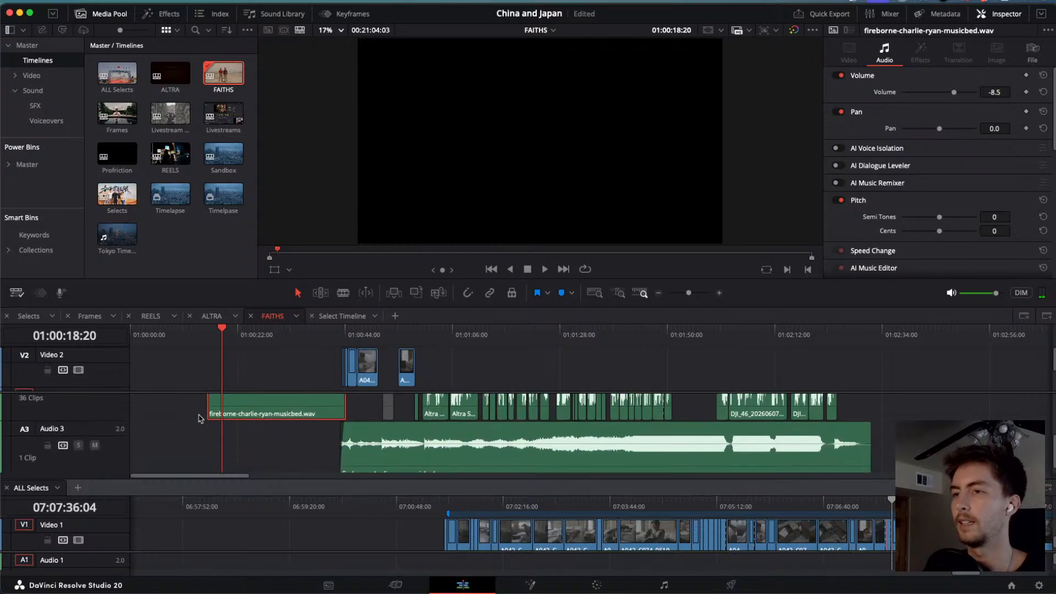
pyautogui.scroll(2, 202, 417)
pyautogui.moveTo(172, 361); pyautogui.dragTo(865, 473)
pyautogui.moveTo(785, 443); pyautogui.dragTo(655, 452)
# Play FAITHS from about 01:00:31, look over the music and voiceover up to the second piece's end, and play the opening.
pyautogui.click(286, 336)
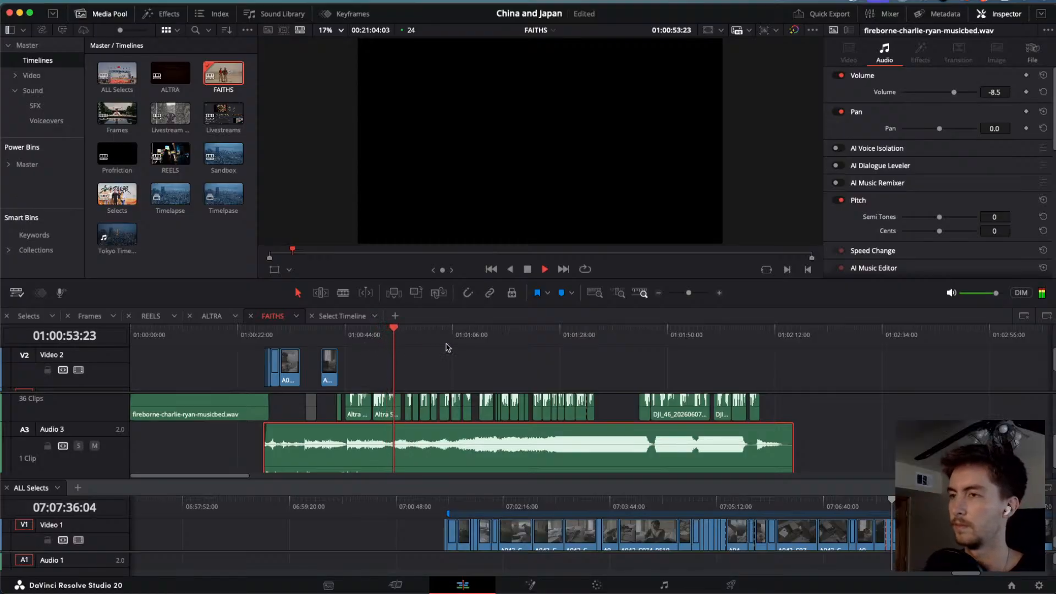
pyautogui.click(493, 336)
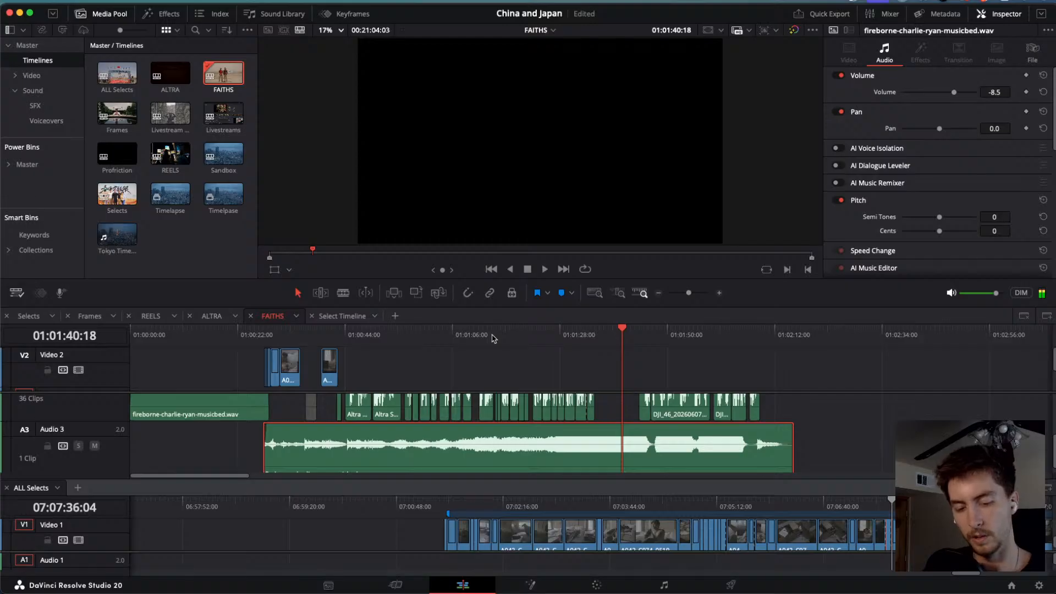
pyautogui.moveTo(302, 337); pyautogui.dragTo(769, 346)
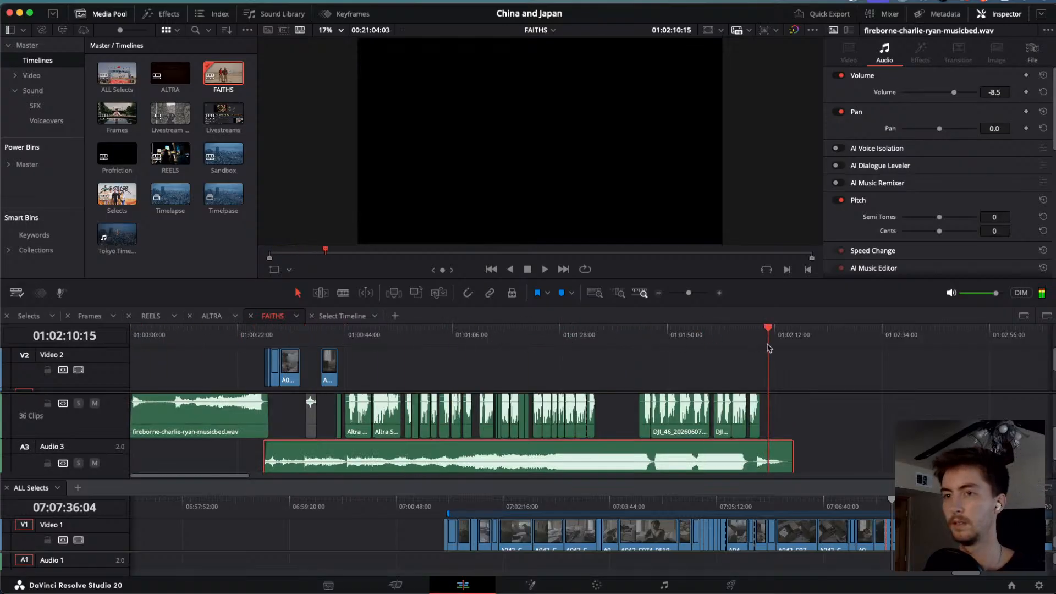
pyautogui.scroll(10, 775, 377)
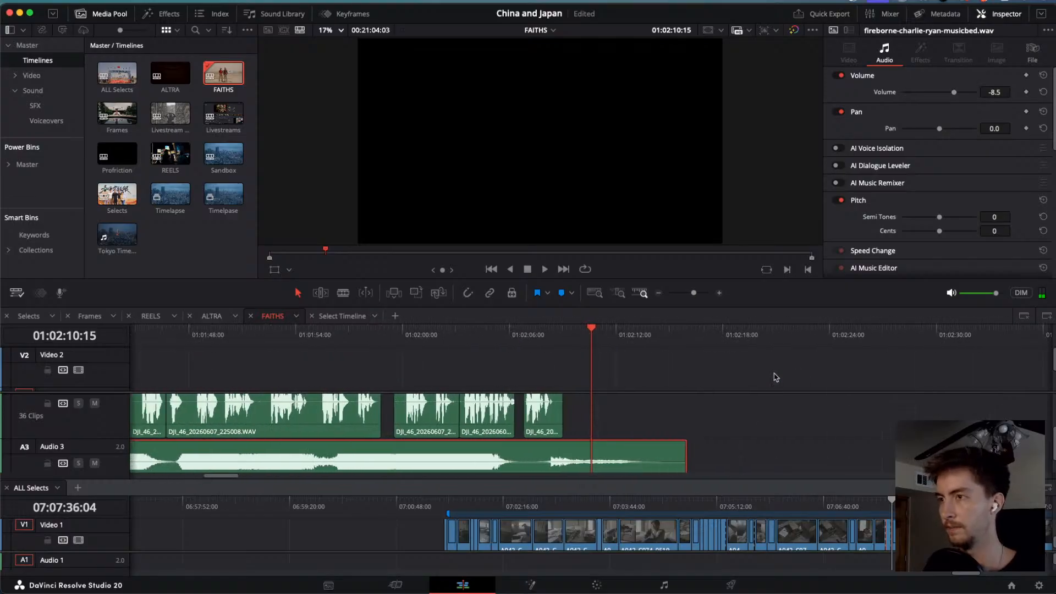
pyautogui.scroll(-10, 775, 378)
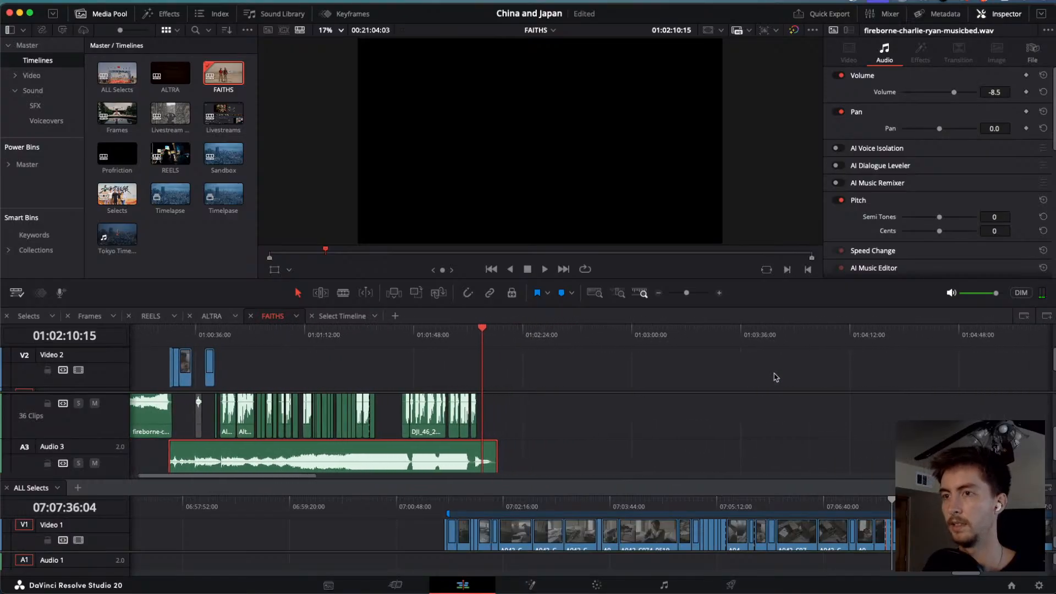
pyautogui.moveTo(623, 362); pyautogui.dragTo(142, 462)
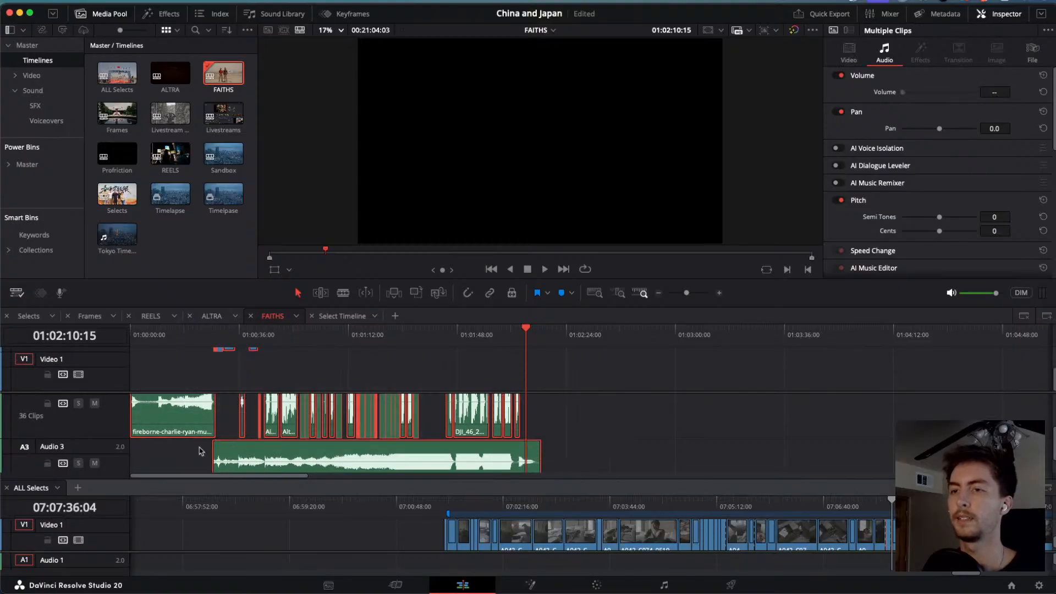
pyautogui.click(631, 416)
pyautogui.moveTo(511, 340); pyautogui.dragTo(128, 352)
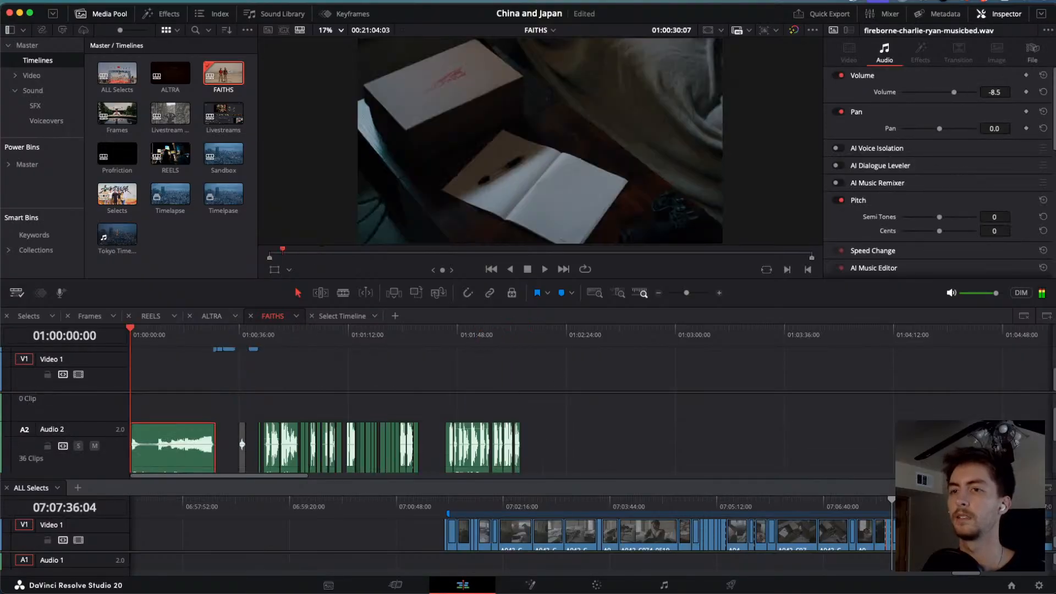
pyautogui.press('space')
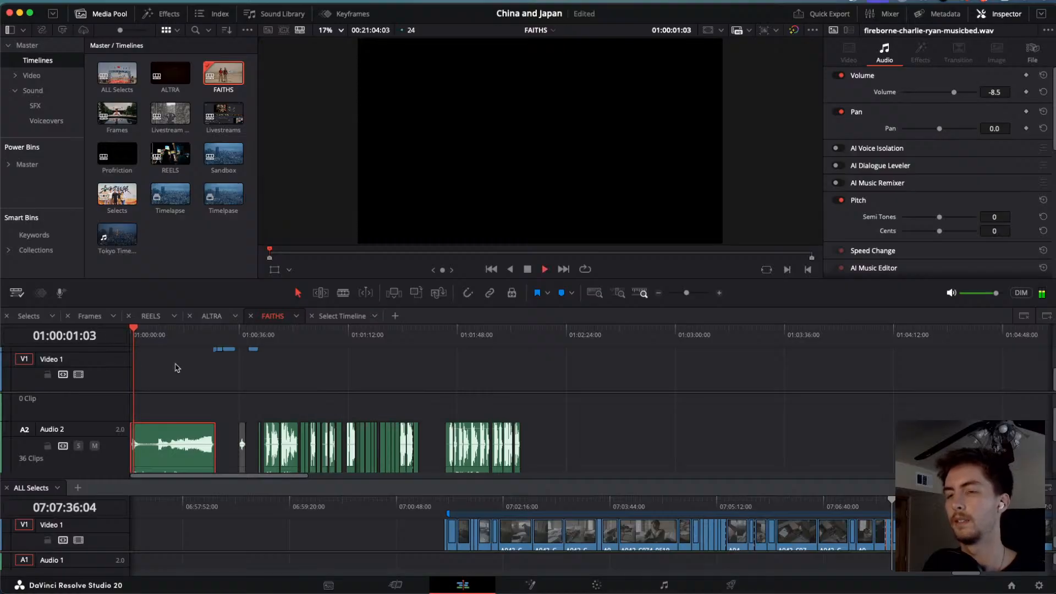
pyautogui.press('space')
# Copy shot A042_C068 from about 07:01:51 in ALL Selects to the start of FAITHS on Video 1.
pyautogui.click(616, 502)
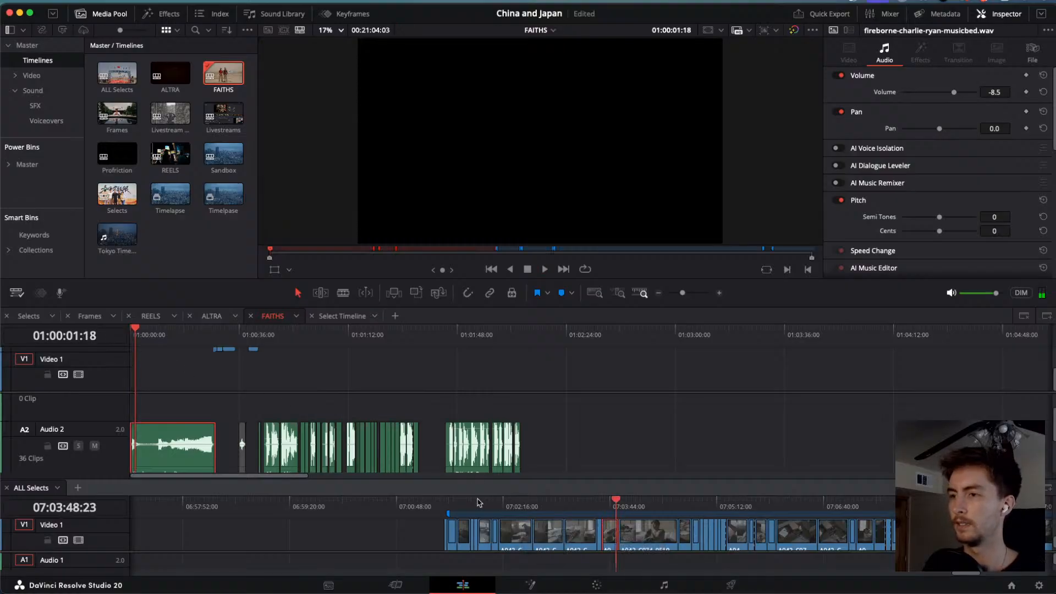
pyautogui.moveTo(478, 502)
pyautogui.mouseDown()
pyautogui.moveTo(456, 502)
pyautogui.moveTo(473, 504)
pyautogui.mouseUp()
pyautogui.press('space')
pyautogui.press('space')
pyautogui.scroll(1, 476, 523)
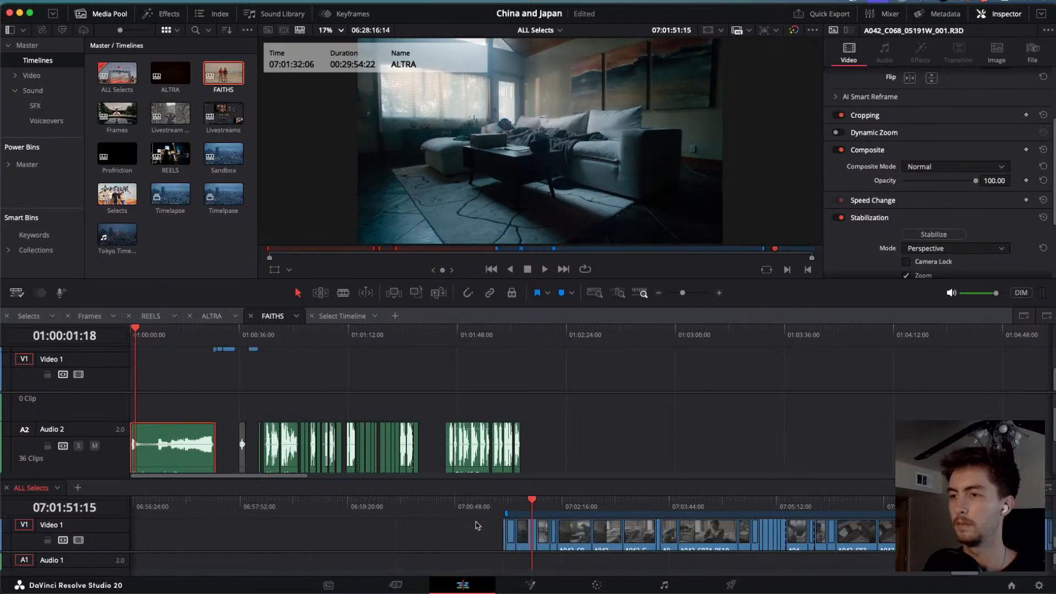
pyautogui.scroll(3, 476, 524)
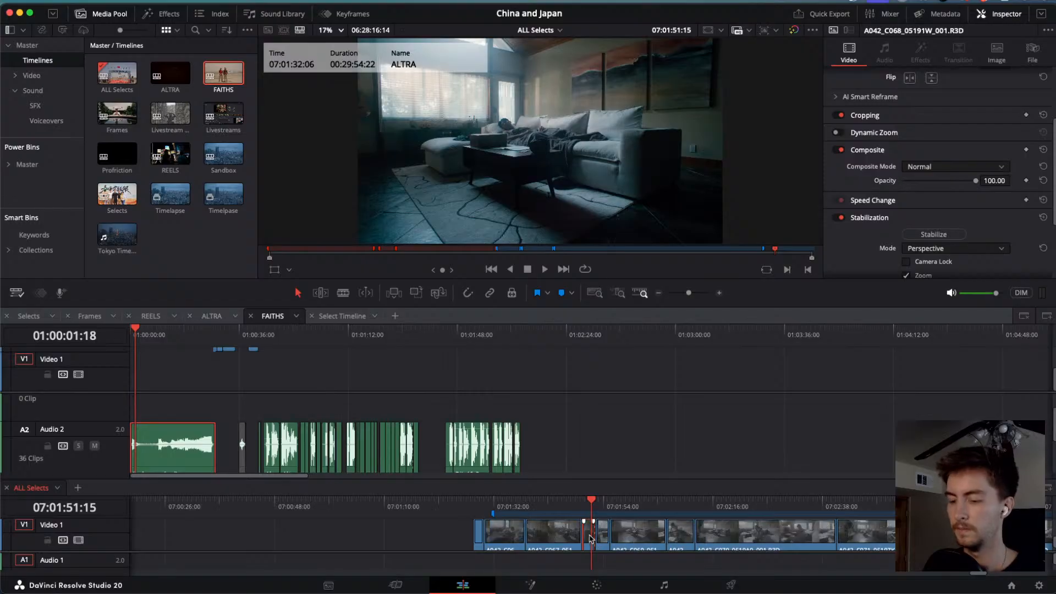
pyautogui.press('super+c')
pyautogui.moveTo(135, 330); pyautogui.dragTo(117, 332)
pyautogui.press('super+v')
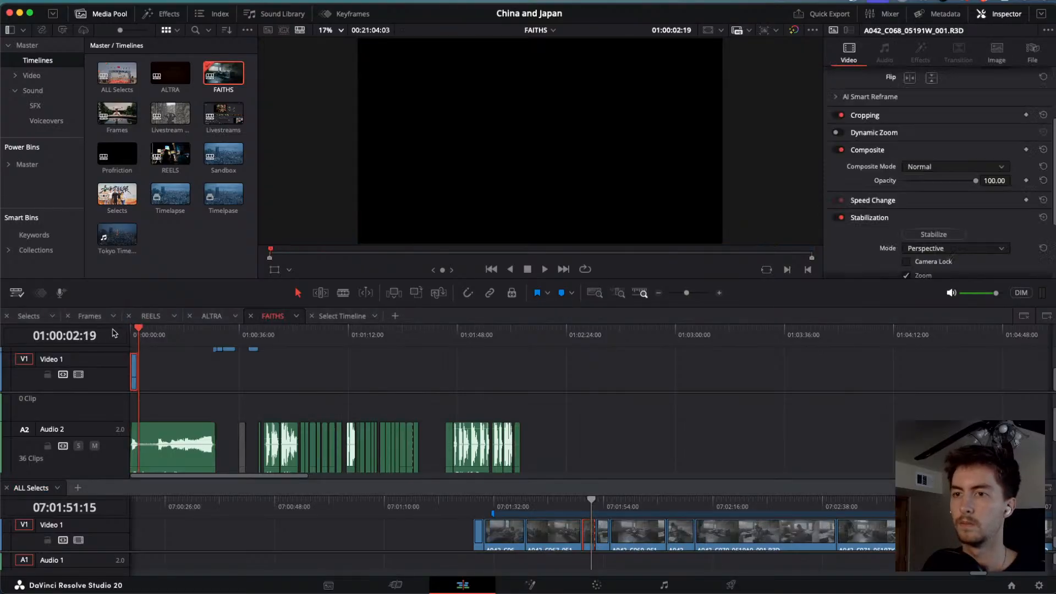
# Move the A042_C100 and A042_C078 shots from Video 2 to Video 1, at about 01:00:04 and 01:00:11.
pyautogui.scroll(4, 160, 384)
pyautogui.scroll(-3, 337, 382)
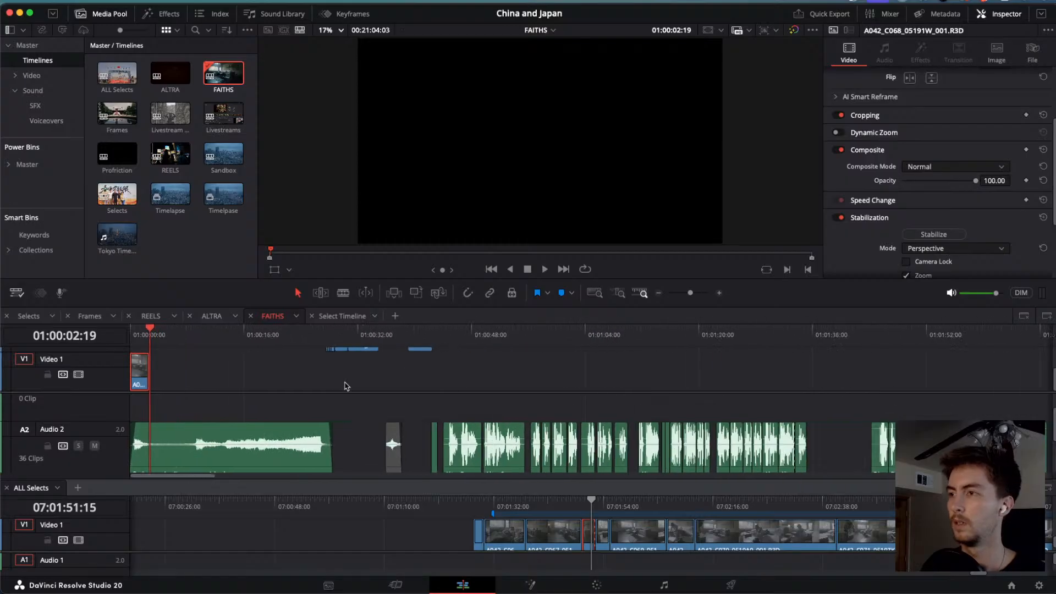
pyautogui.moveTo(344, 332); pyautogui.dragTo(330, 332)
pyautogui.moveTo(328, 369); pyautogui.dragTo(216, 373)
pyautogui.click(240, 380)
pyautogui.click(176, 377)
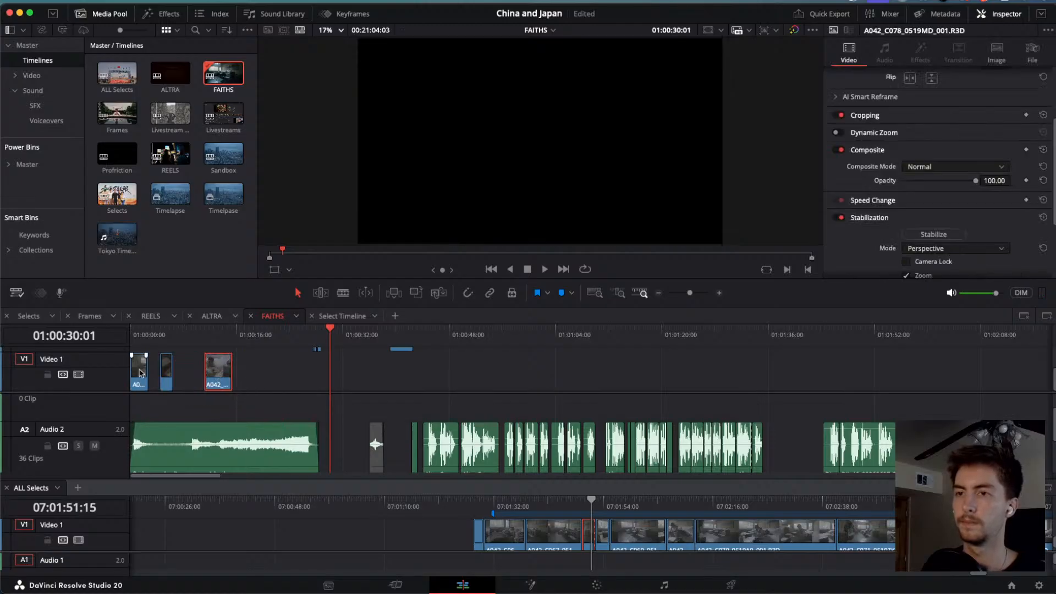
# Try the gapless order A042_C100, A042_C068, A042_C078 at the start of Video 1 and play it back.
pyautogui.moveTo(140, 370)
pyautogui.mouseDown()
pyautogui.moveTo(227, 376)
pyautogui.moveTo(148, 369)
pyautogui.moveTo(159, 374)
pyautogui.mouseUp()
pyautogui.scroll(6, 159, 375)
pyautogui.scroll(-4, 159, 374)
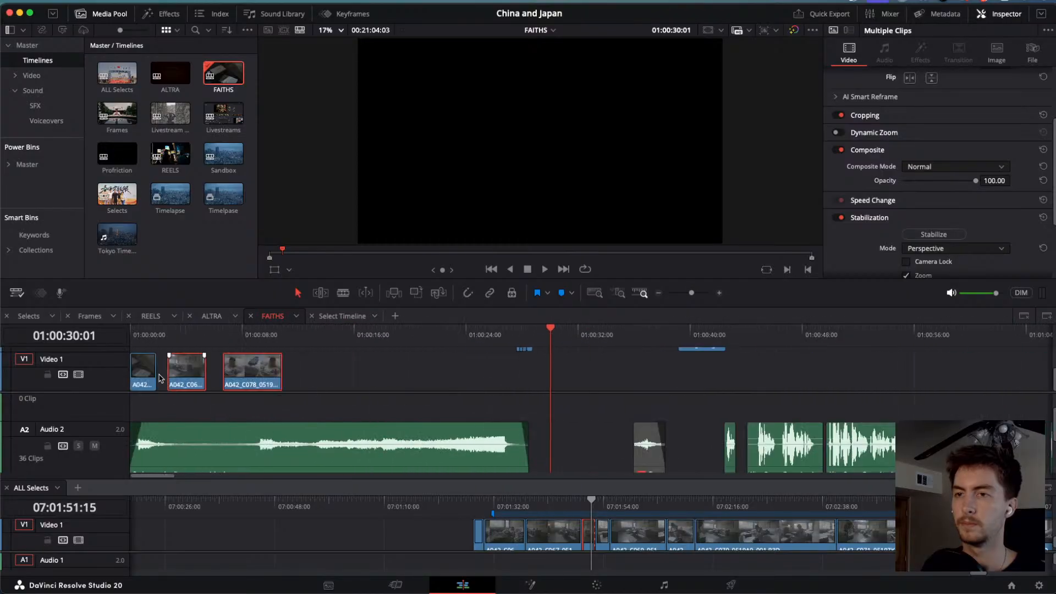
pyautogui.scroll(-3, 160, 378)
pyautogui.moveTo(160, 377); pyautogui.dragTo(192, 374)
pyautogui.click(252, 377)
pyautogui.moveTo(184, 332); pyautogui.dragTo(73, 335)
pyautogui.press('space')
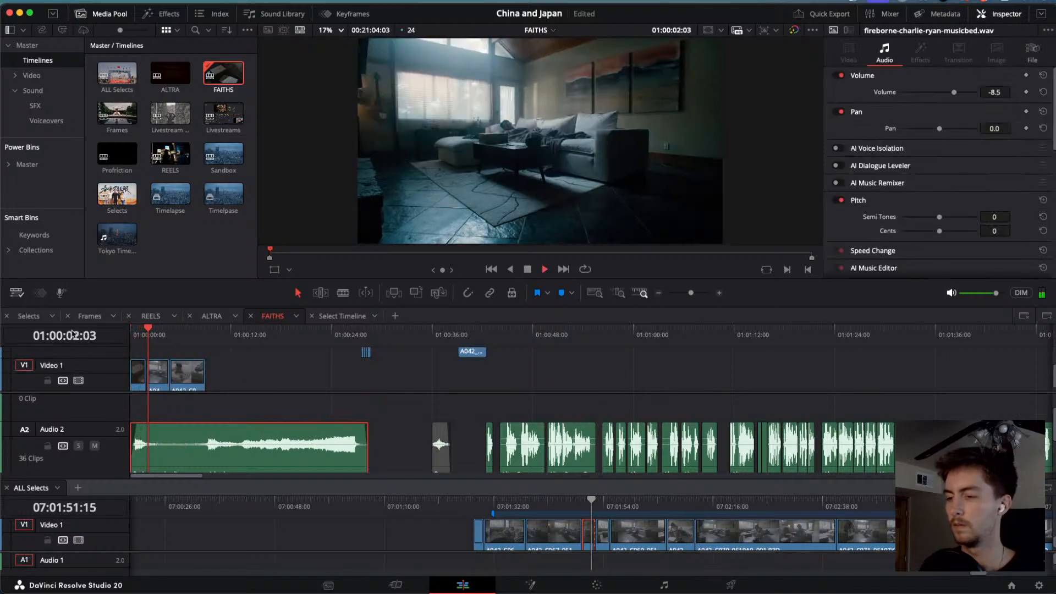
pyautogui.press('j')
pyautogui.press('k')
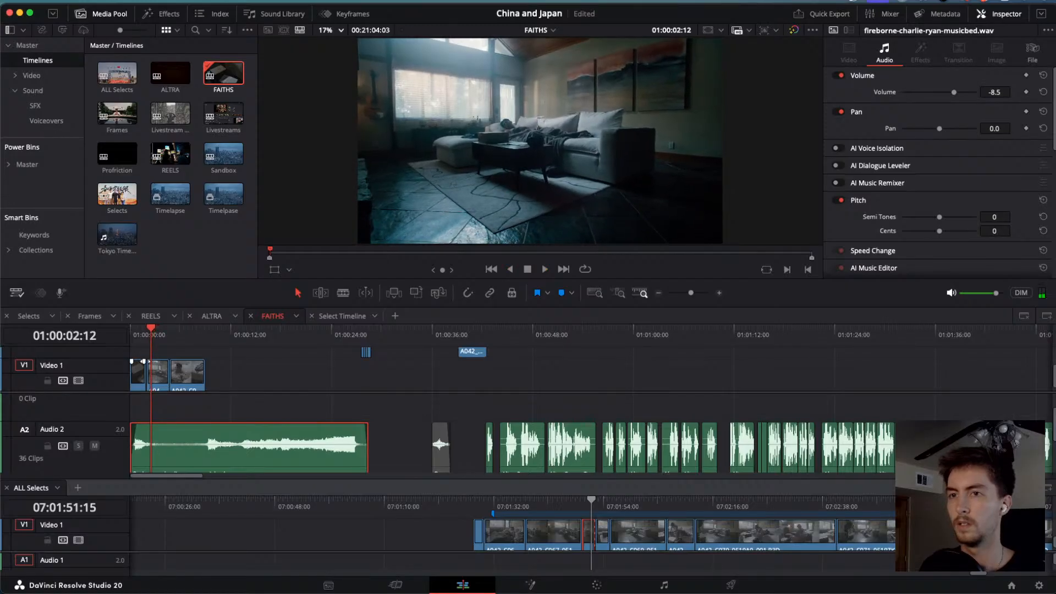
# Reorder the Video 1 shots to A042_C068, A042_C100, A042_C078 and extend the end of A042_C100 to about 01:00:05:12.
pyautogui.scroll(5, 148, 362)
pyautogui.scroll(2, 157, 375)
pyautogui.moveTo(156, 375); pyautogui.dragTo(389, 376)
pyautogui.moveTo(195, 377); pyautogui.dragTo(153, 378)
pyautogui.moveTo(316, 378); pyautogui.dragTo(239, 371)
pyautogui.press('space')
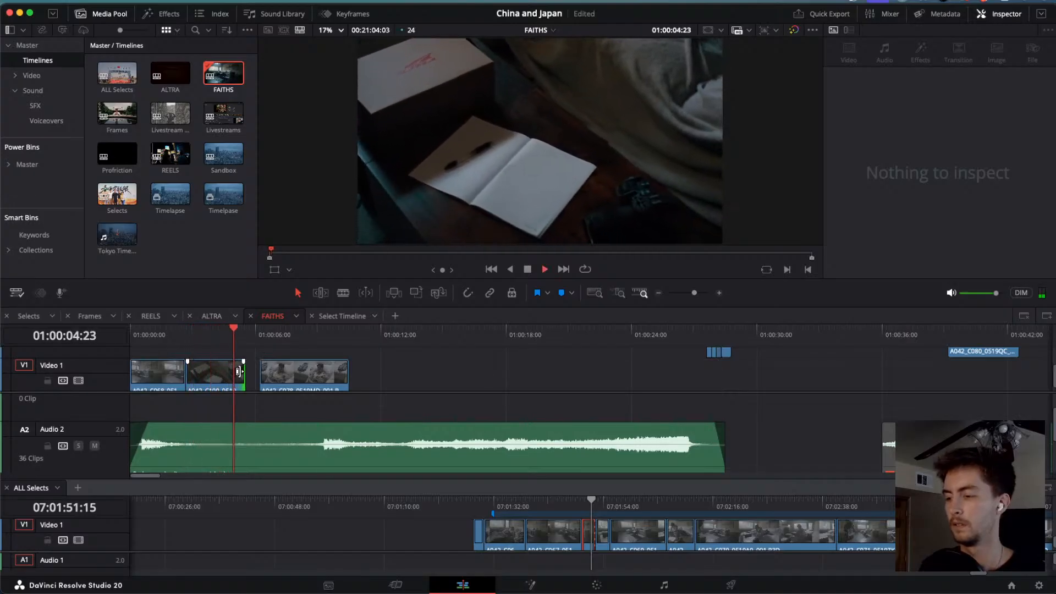
pyautogui.press('j')
pyautogui.press('space')
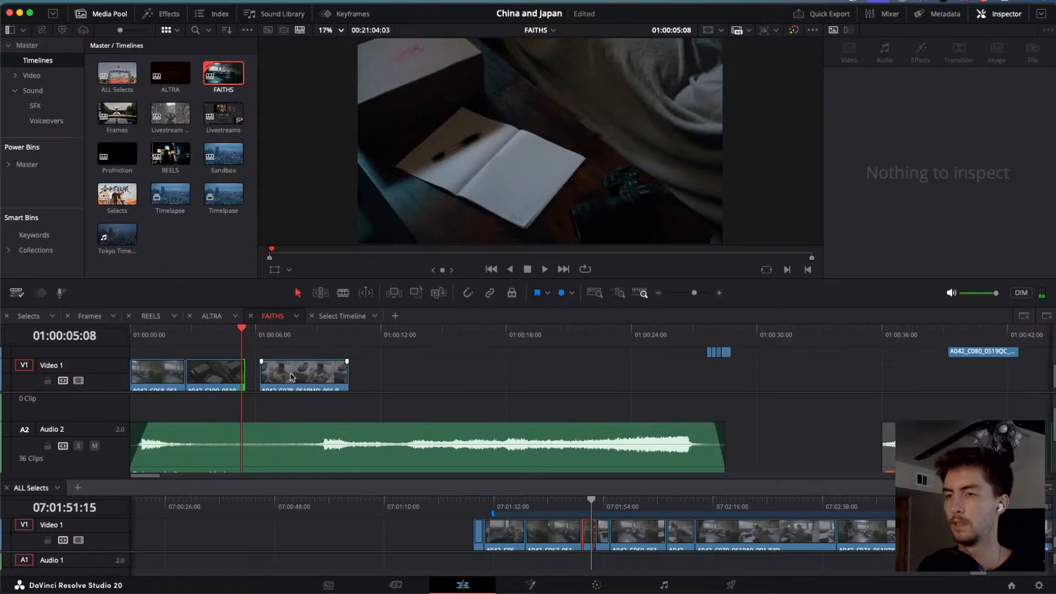
# Reposition A042_C078 after A042_C100 and extend its start so it runs from about 01:00:05:20 to 01:00:13:14.
pyautogui.moveTo(291, 376); pyautogui.dragTo(279, 375)
pyautogui.press('space')
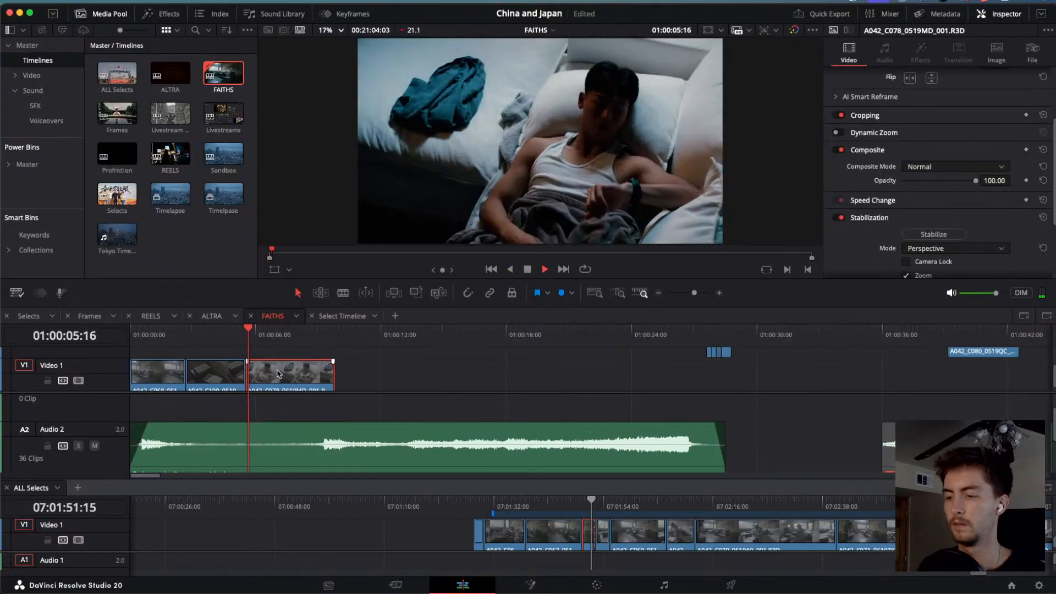
pyautogui.press('j')
pyautogui.moveTo(286, 375); pyautogui.dragTo(249, 369)
pyautogui.moveTo(271, 376)
pyautogui.mouseDown()
pyautogui.moveTo(295, 376)
pyautogui.moveTo(252, 368)
pyautogui.mouseUp()
# Remove the first music piece's fade-in, trim its start to about 01:00:00:08, and trim 10 frames off the start of A042_C068.
pyautogui.press('Home')
pyautogui.press('space')
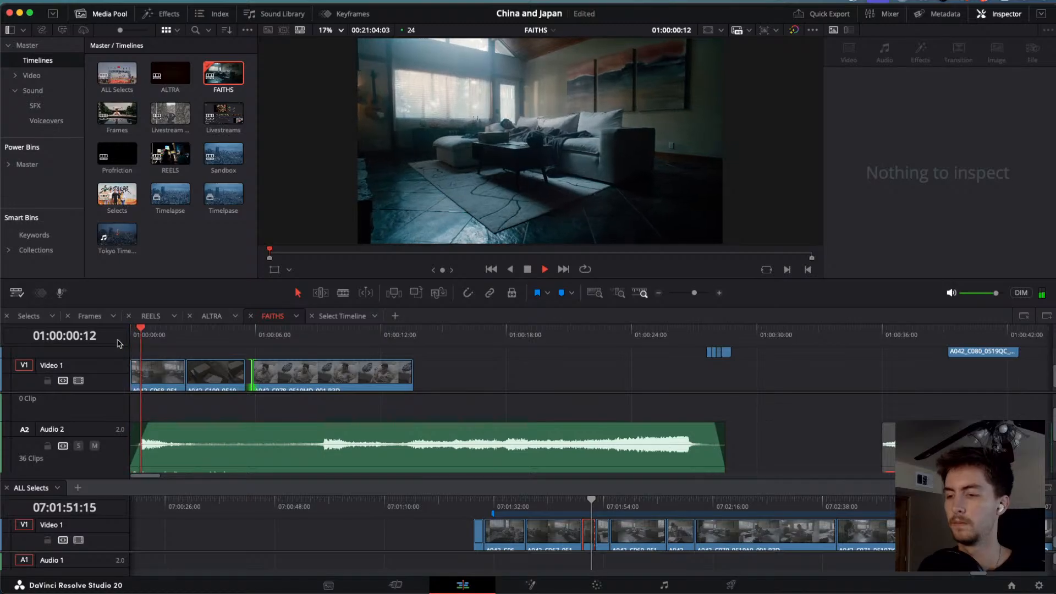
pyautogui.press('j')
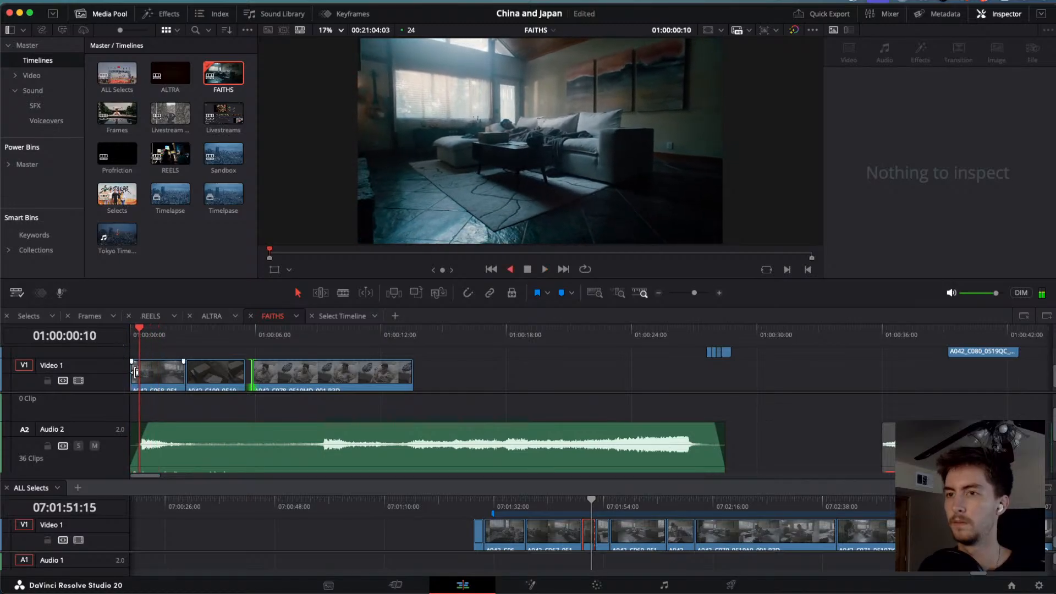
pyautogui.scroll(5, 139, 381)
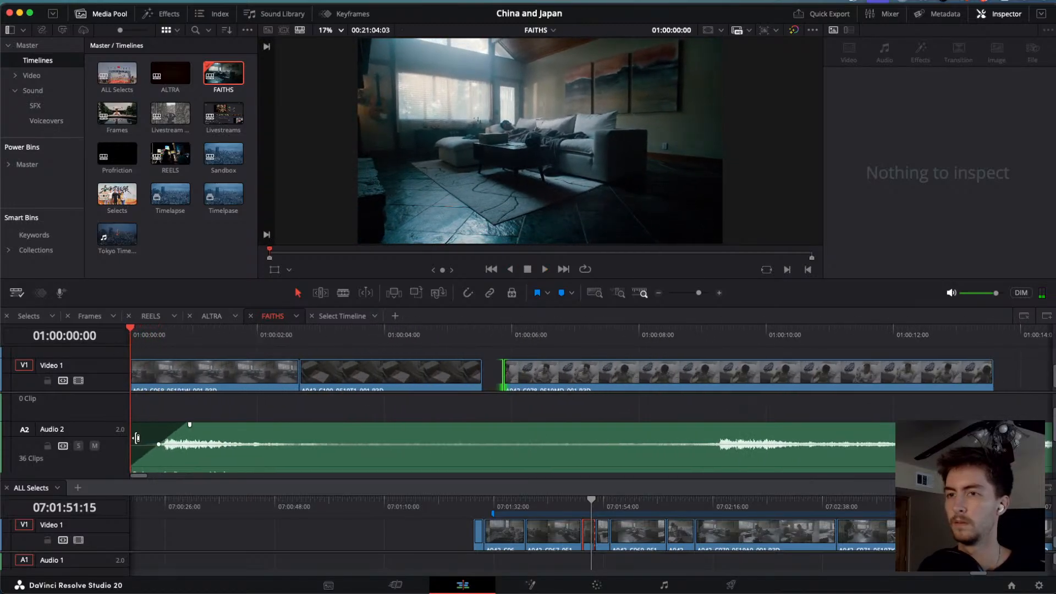
pyautogui.moveTo(136, 439); pyautogui.dragTo(102, 416)
pyautogui.scroll(-3, 164, 431)
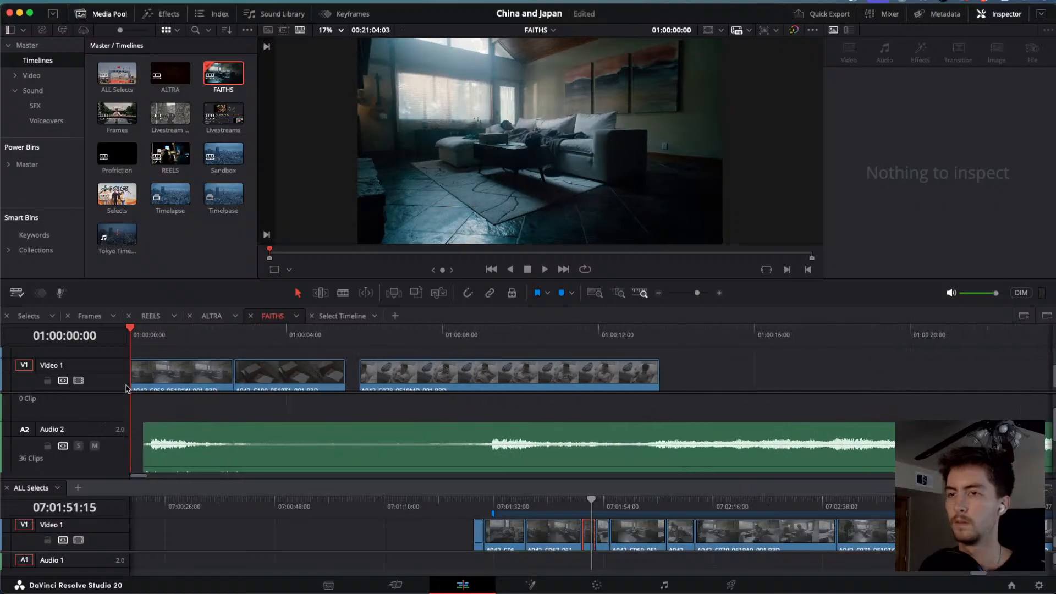
pyautogui.moveTo(136, 381); pyautogui.dragTo(151, 376)
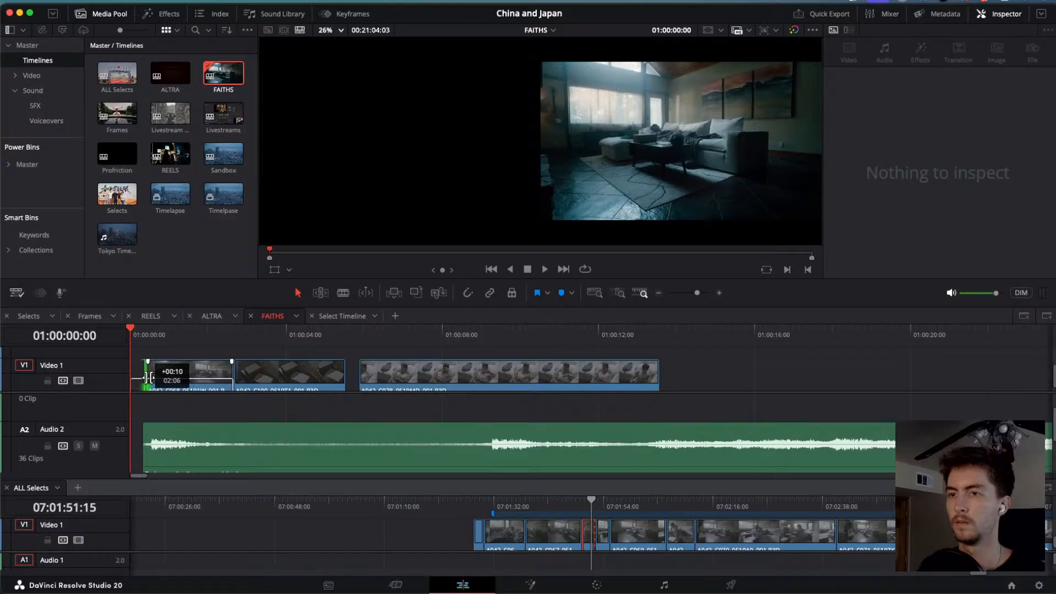
pyautogui.press('space')
pyautogui.press('space')
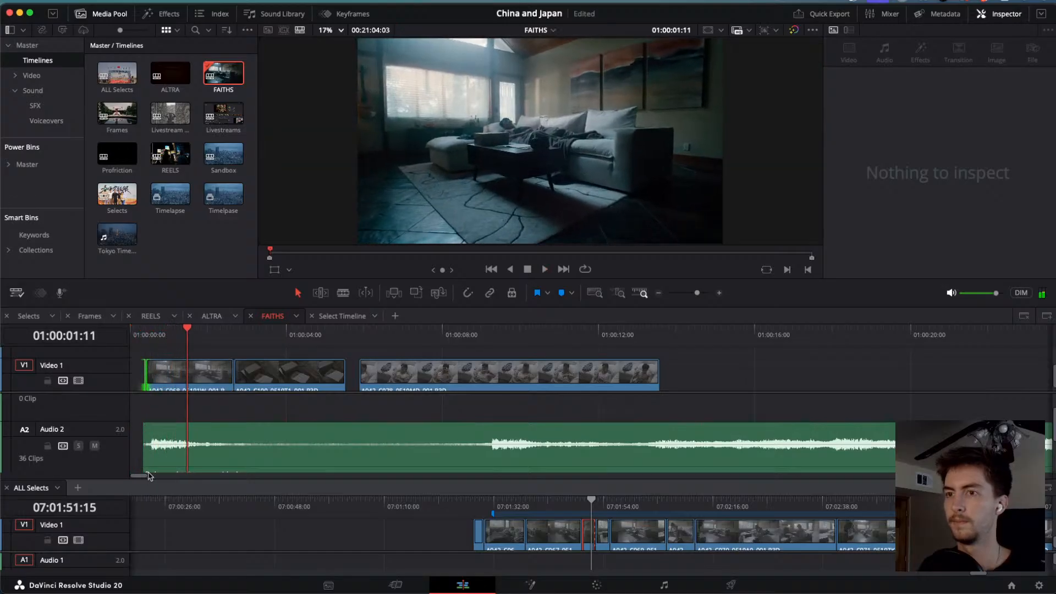
# Extend the starts of the first music piece and A042_C068 back to 01:00:00:00 and play the opening from the beginning.
pyautogui.moveTo(136, 456); pyautogui.dragTo(129, 446)
pyautogui.moveTo(148, 375); pyautogui.dragTo(131, 372)
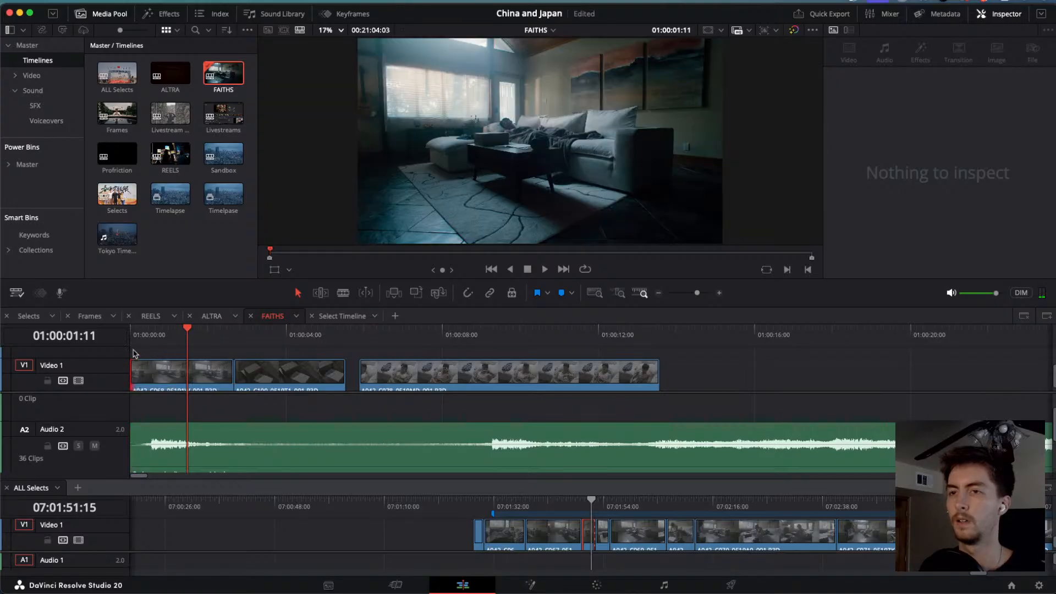
pyautogui.moveTo(154, 335); pyautogui.dragTo(97, 334)
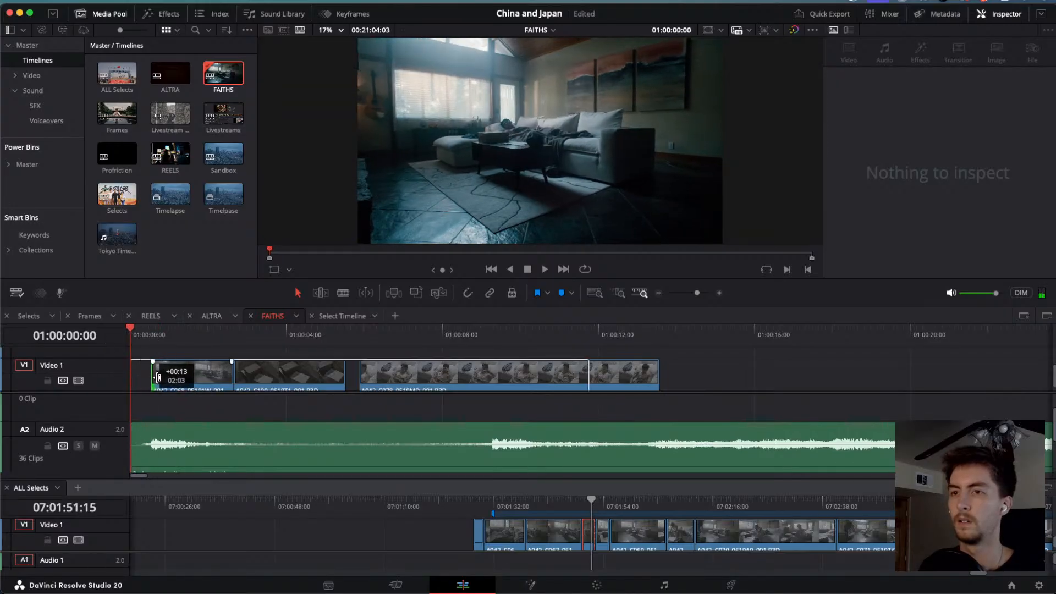
pyautogui.moveTo(232, 380)
pyautogui.mouseDown()
pyautogui.moveTo(209, 381)
pyautogui.moveTo(232, 381)
pyautogui.mouseUp()
pyautogui.press('space')
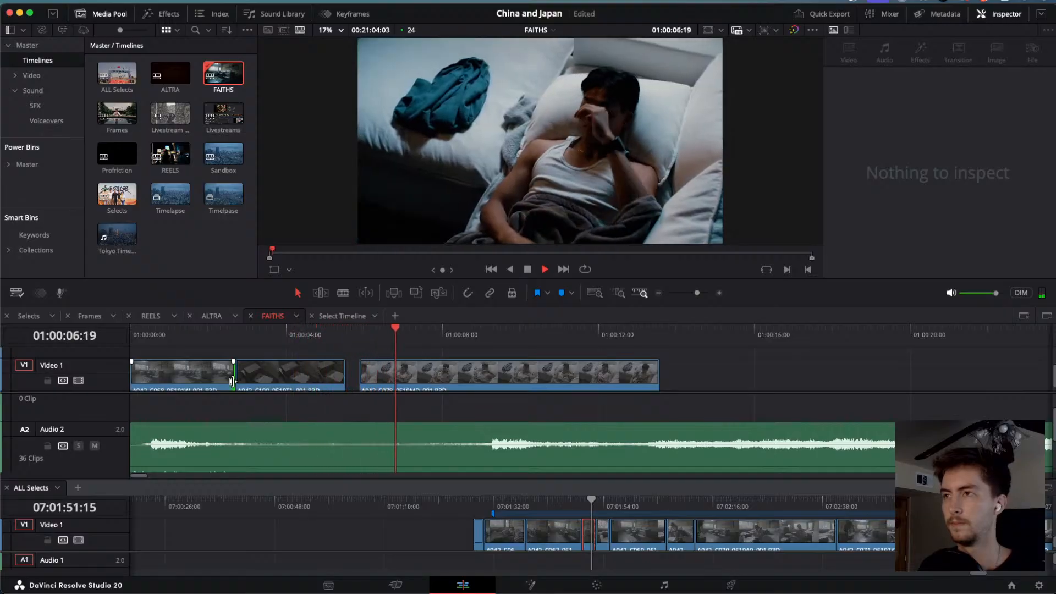
pyautogui.click(494, 387)
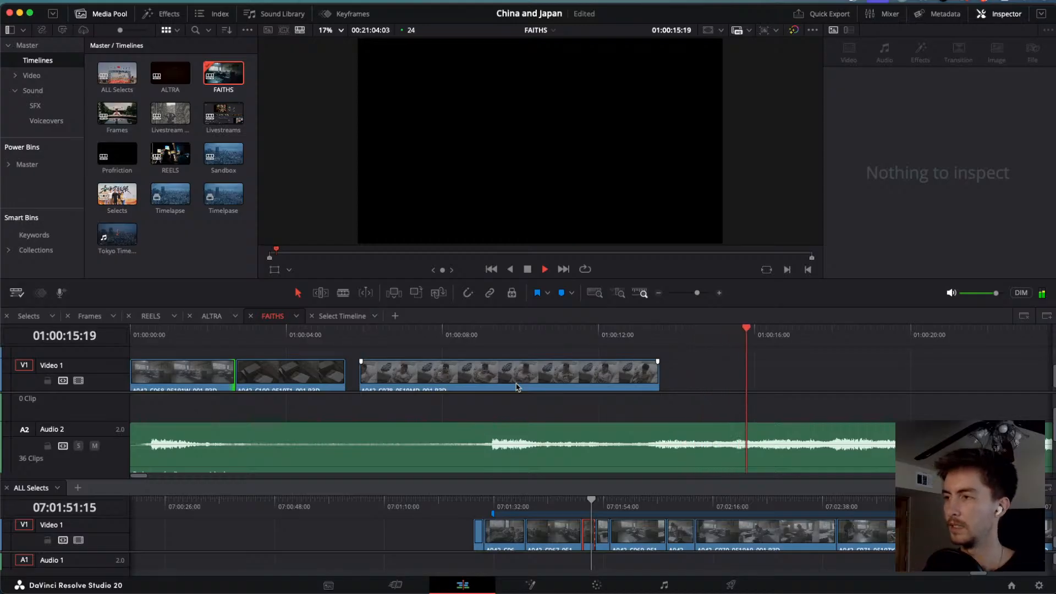
# Move the short muted fireborne music piece on Audio 2 earlier, to start at about 01:00:33.
pyautogui.scroll(-2, 682, 386)
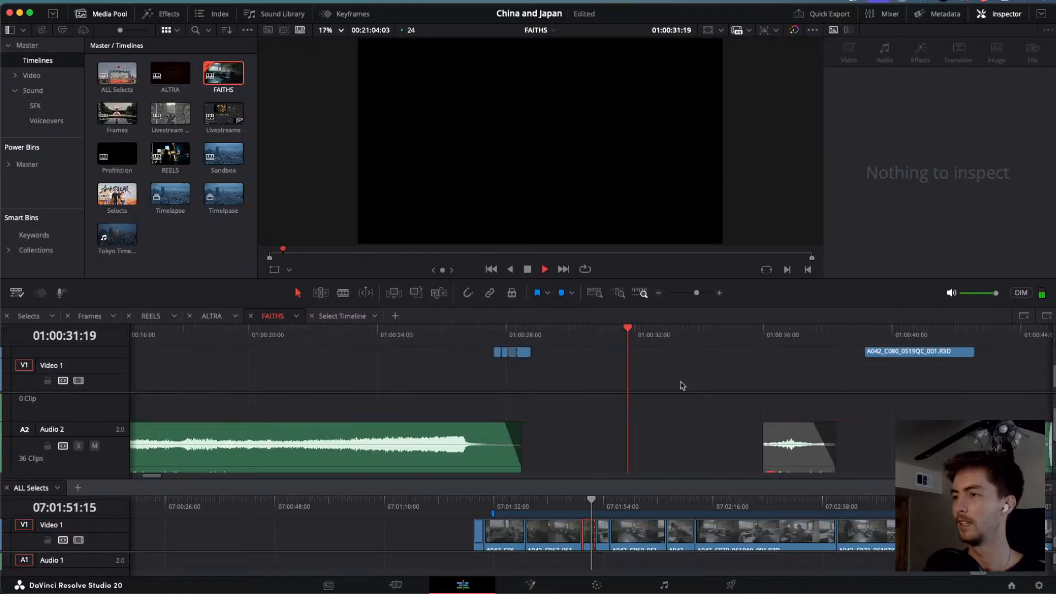
pyautogui.scroll(-3, 693, 390)
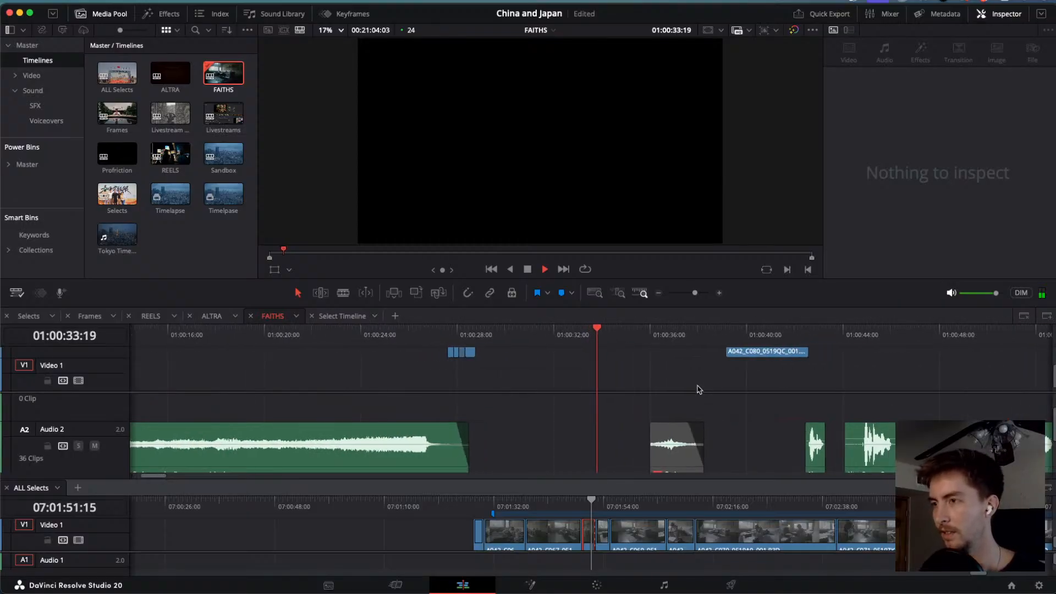
pyautogui.scroll(-3, 689, 413)
pyautogui.scroll(3, 689, 413)
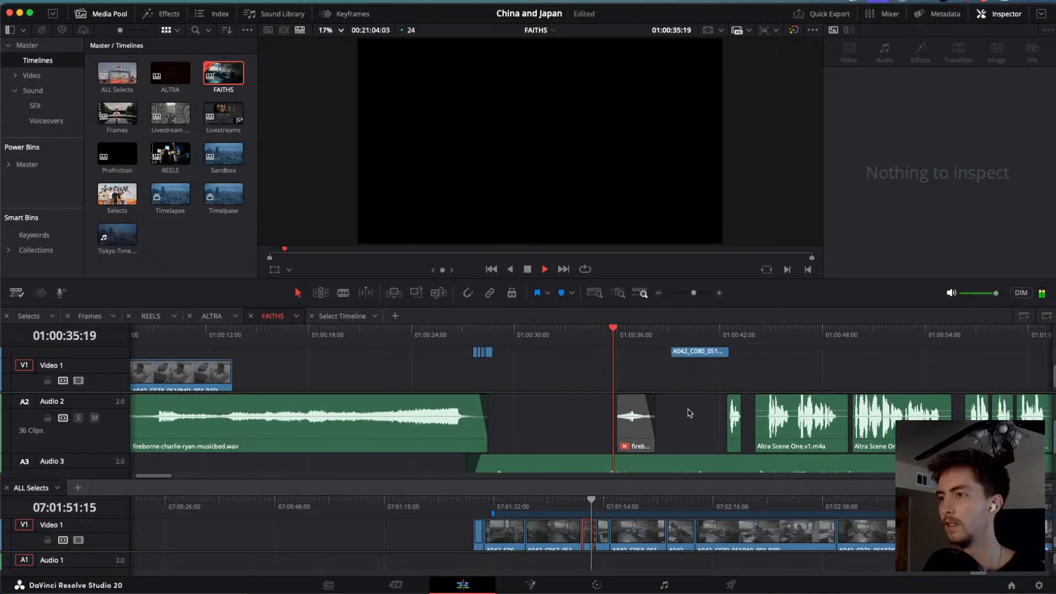
pyautogui.press('space')
pyautogui.moveTo(629, 438); pyautogui.dragTo(579, 435)
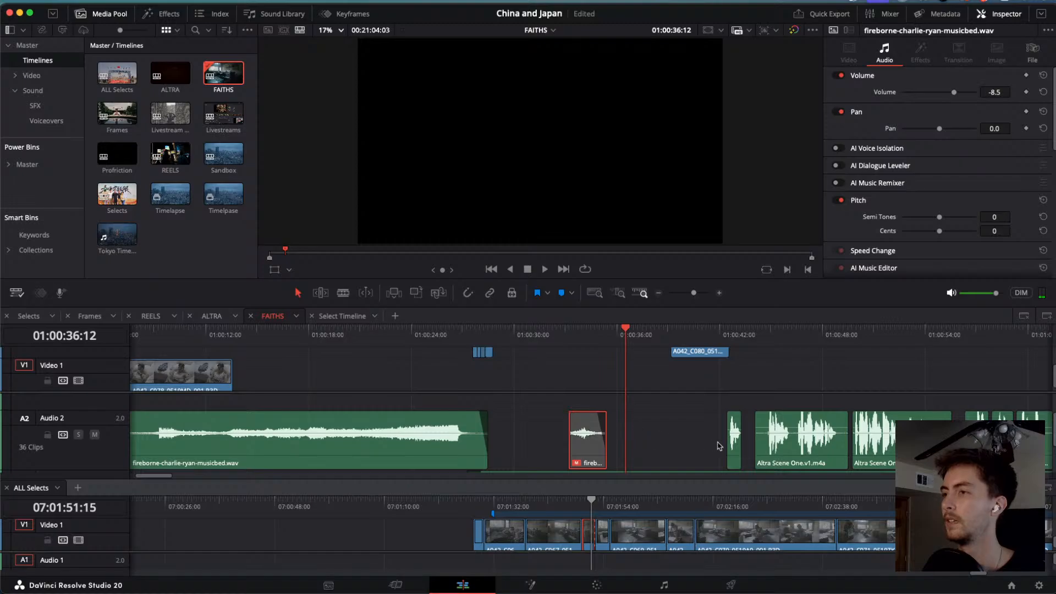
# Save the project and move the first two Altra Scene One voiceover clips earlier, so the first starts at about 01:00:36.
pyautogui.hscroll(3, 684, 442)
pyautogui.press('super+s')
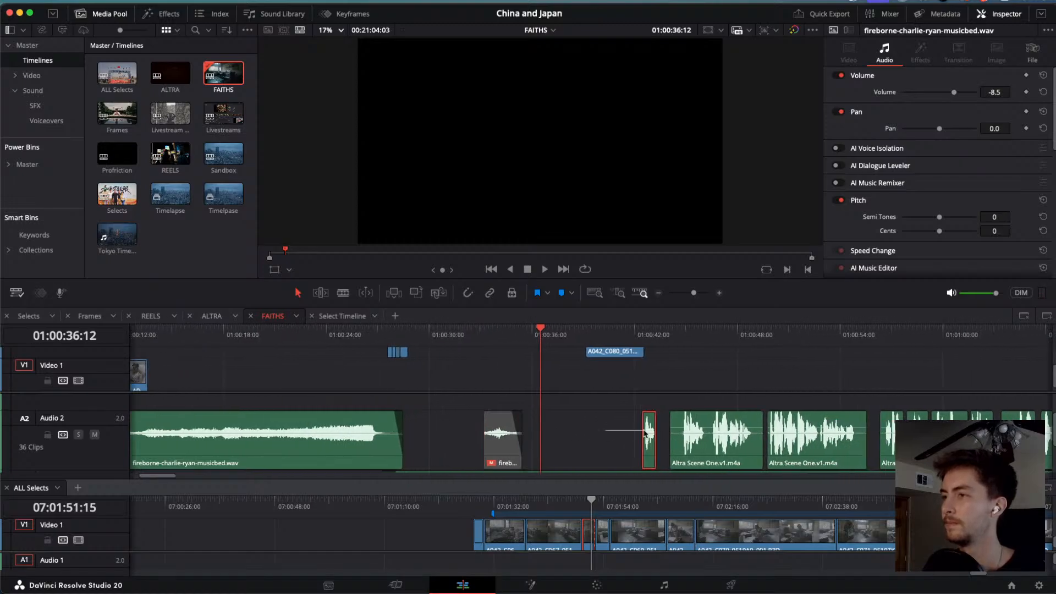
pyautogui.moveTo(644, 431)
pyautogui.mouseDown()
pyautogui.moveTo(710, 444)
pyautogui.moveTo(635, 444)
pyautogui.mouseUp()
pyautogui.press('space')
pyautogui.scroll(1, 635, 444)
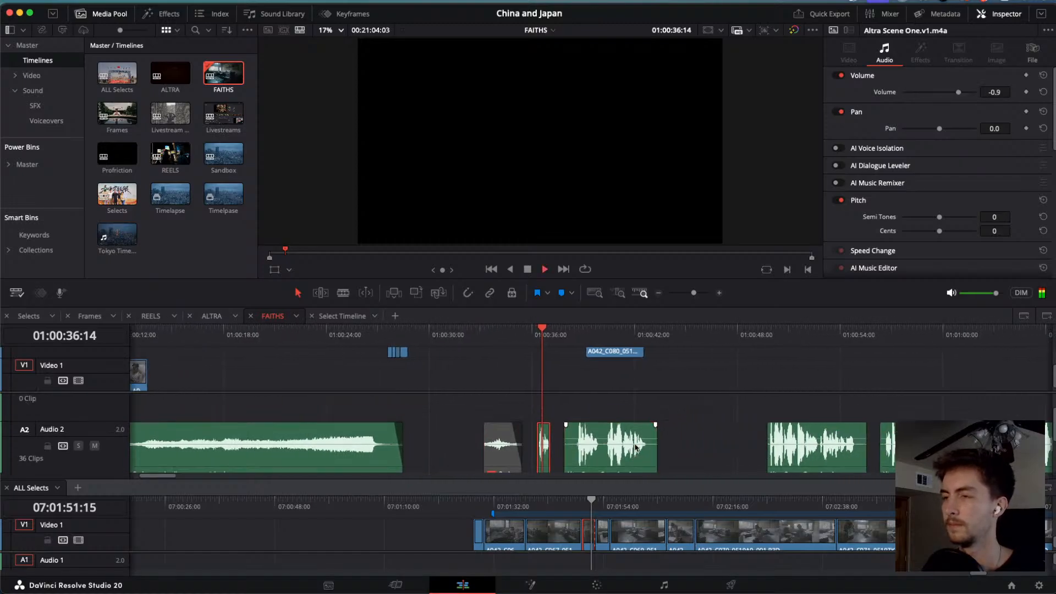
# Move the second Altra Scene One voiceover clip a little later, to start at about 01:00:40, and play it back.
pyautogui.scroll(-2, 635, 445)
pyautogui.click(635, 443)
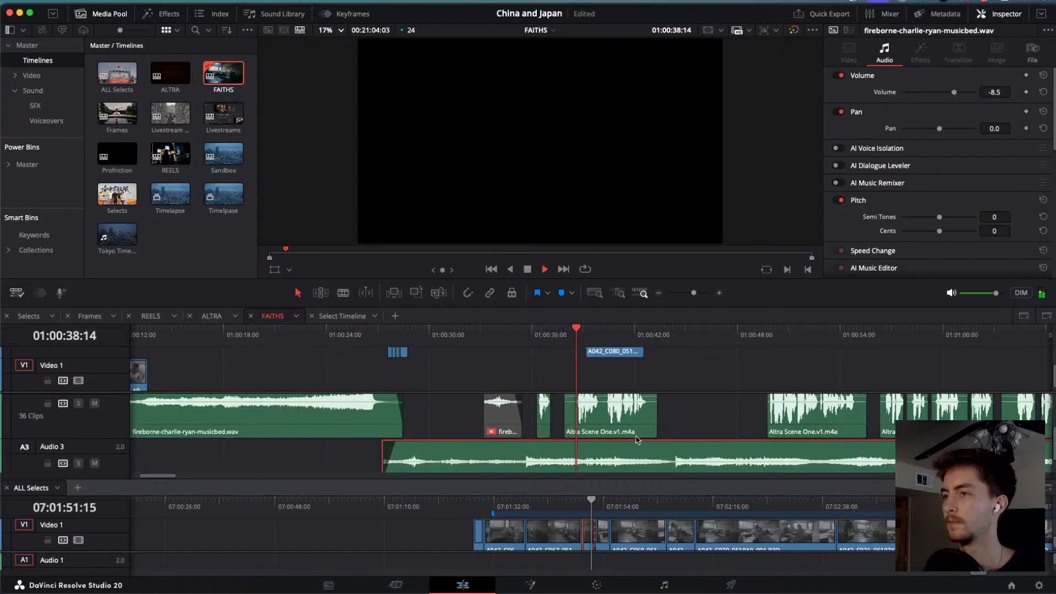
pyautogui.press('space')
pyautogui.moveTo(637, 434); pyautogui.dragTo(669, 435)
pyautogui.press('space')
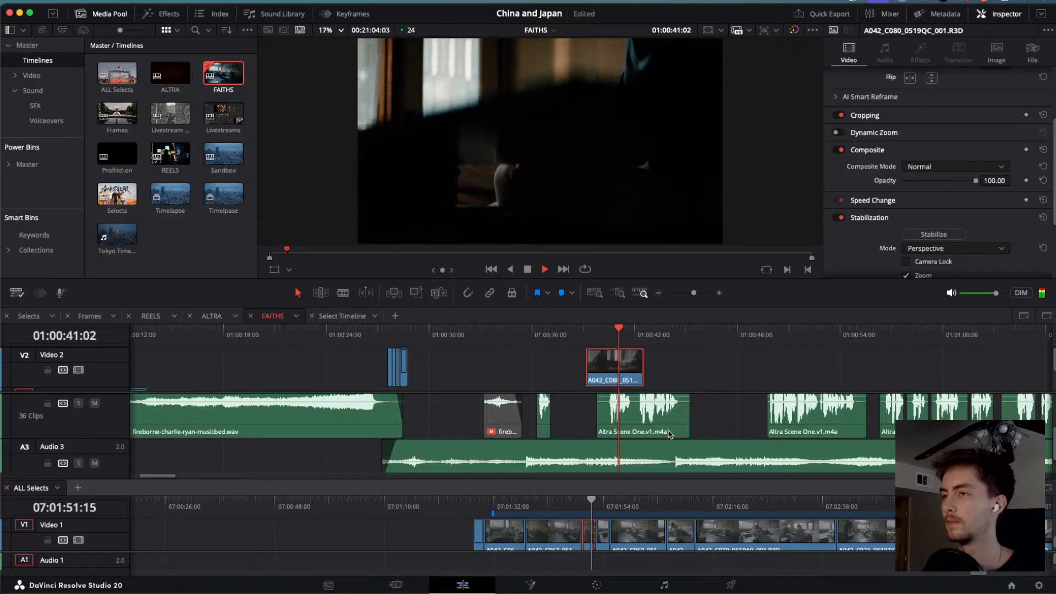
# Move A042_C080 on Video 2 directly after the group of short shots, at about 01:00:29, and play the voiceover section.
pyautogui.scroll(1, 670, 435)
pyautogui.click(670, 435)
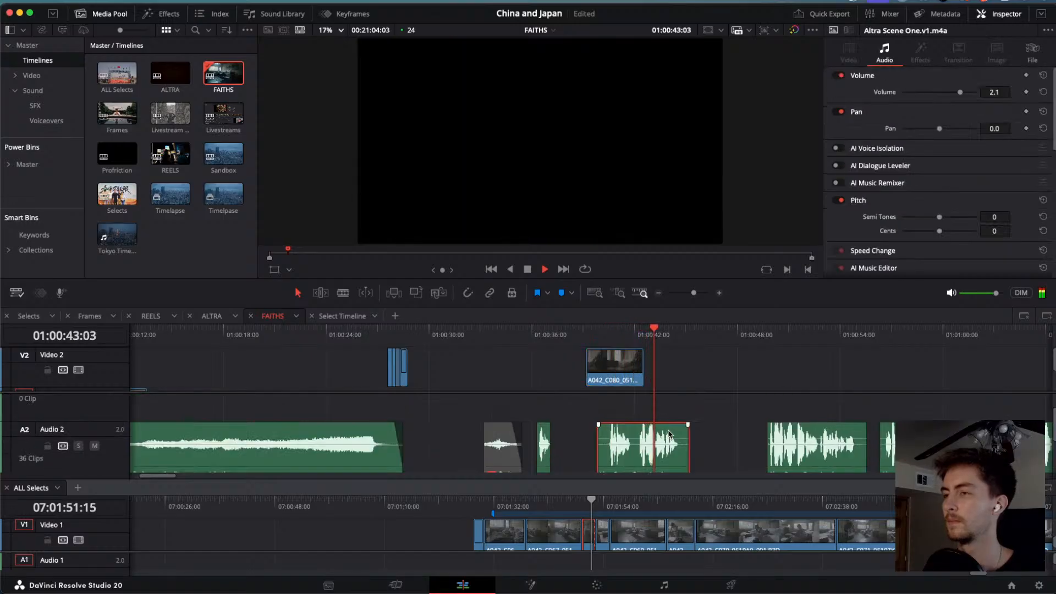
pyautogui.moveTo(618, 384); pyautogui.dragTo(402, 336)
pyautogui.click(429, 338)
pyautogui.moveTo(443, 369); pyautogui.dragTo(433, 372)
pyautogui.press('space')
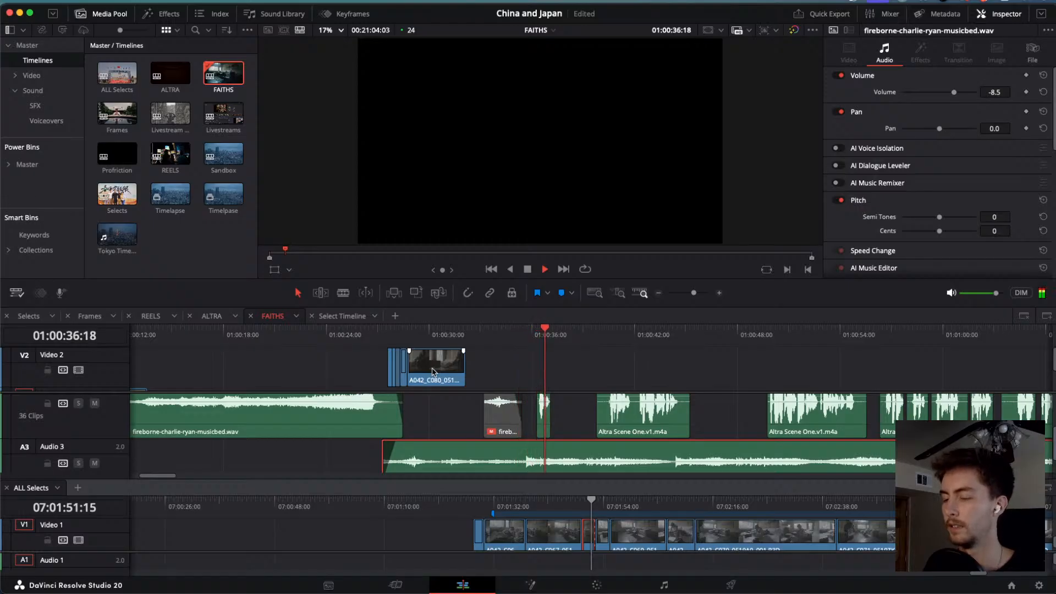
# Move the third Altra Scene One voiceover clip earlier, to start at about 01:00:46:15, and listen to its timing.
pyautogui.press('super+minus')
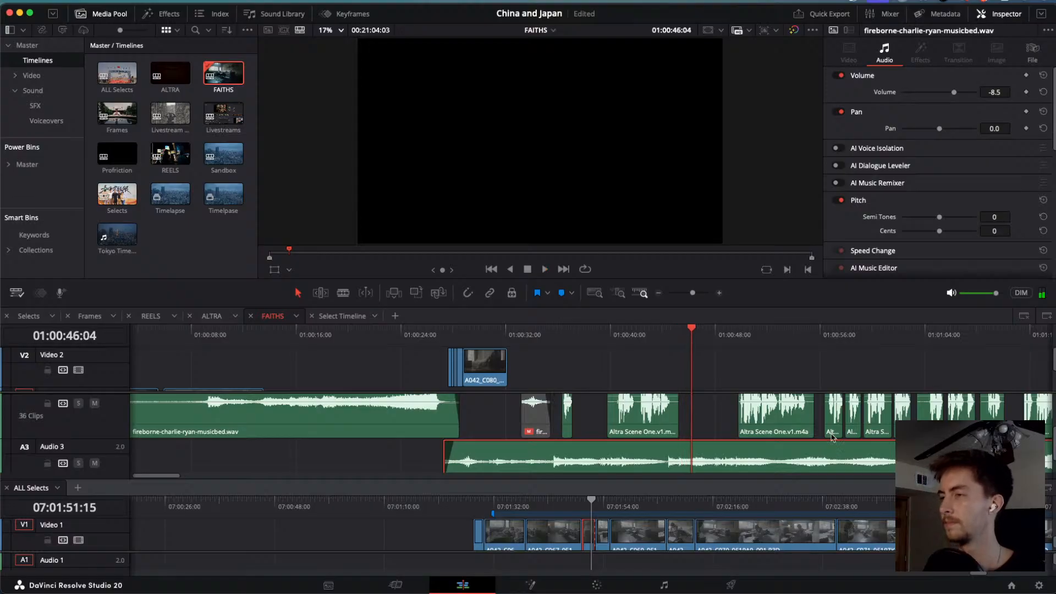
pyautogui.moveTo(787, 439); pyautogui.dragTo(746, 439)
pyautogui.press('space')
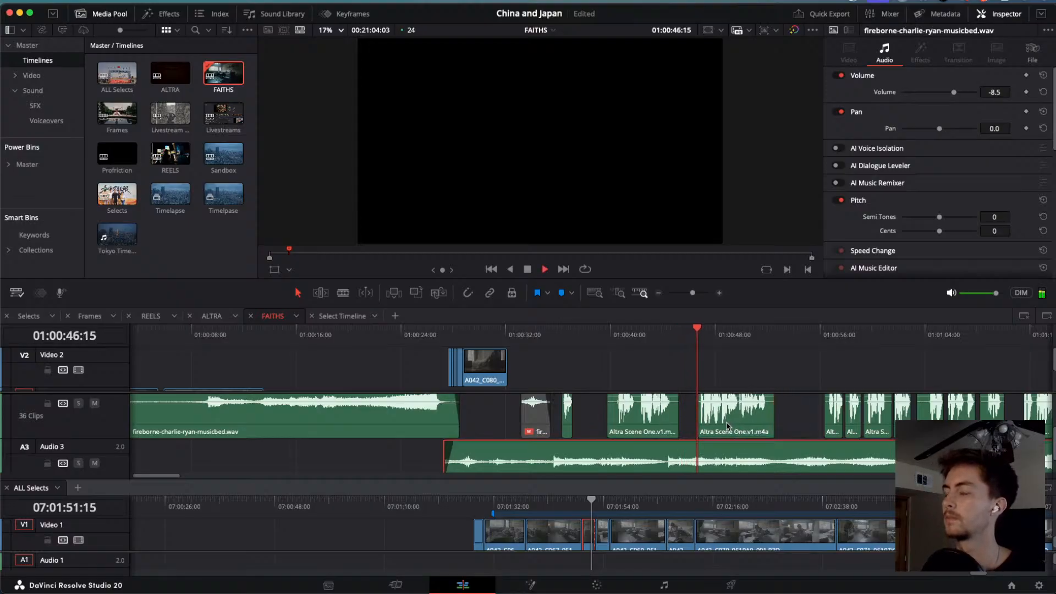
pyautogui.scroll(3, 806, 420)
pyautogui.scroll(-3, 762, 435)
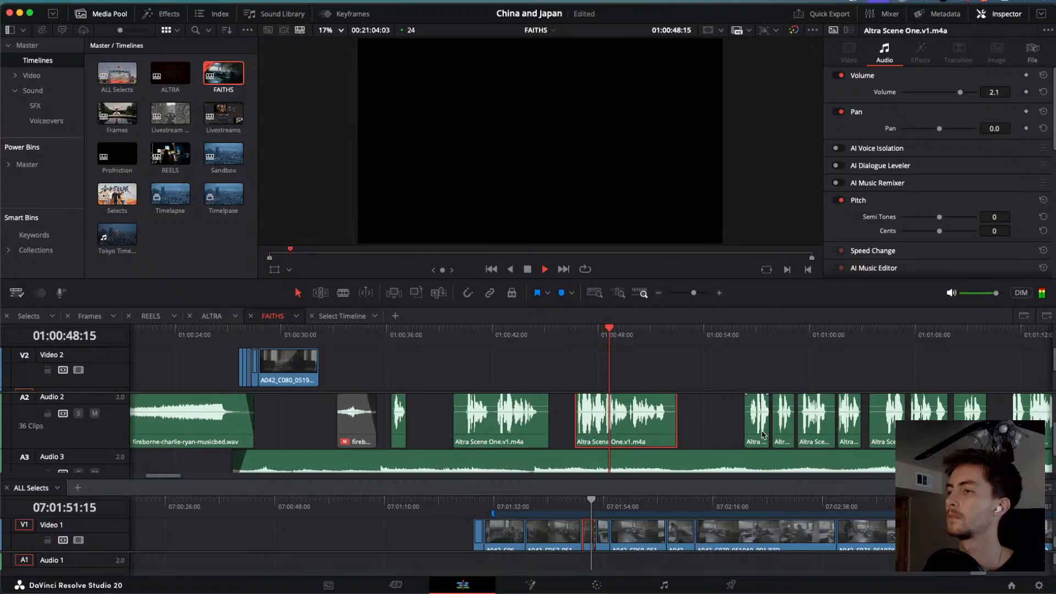
pyautogui.scroll(3, 763, 435)
pyautogui.scroll(-3, 762, 435)
pyautogui.scroll(-2, 662, 436)
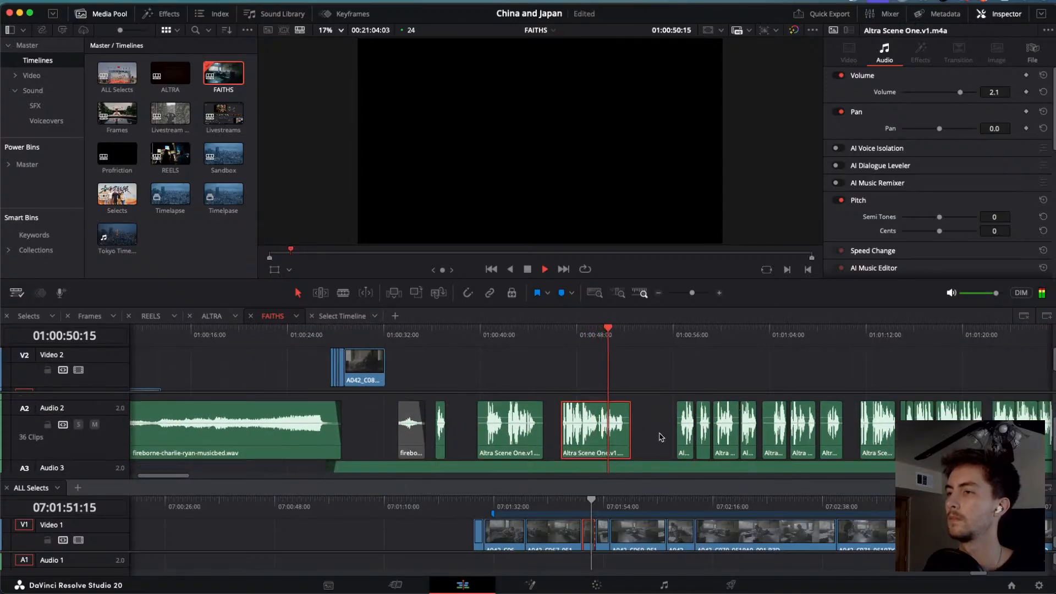
pyautogui.press('space')
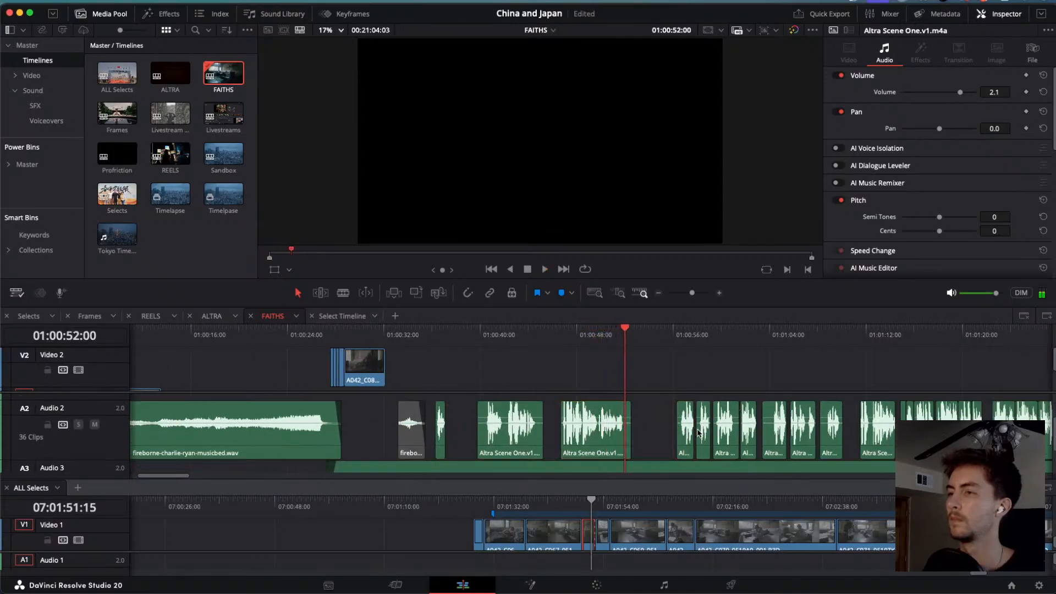
# Move the next three short voiceover clips together about 2 seconds earlier, starting at about 01:00:54, and play them back.
pyautogui.moveTo(659, 429); pyautogui.dragTo(699, 439)
pyautogui.press('space')
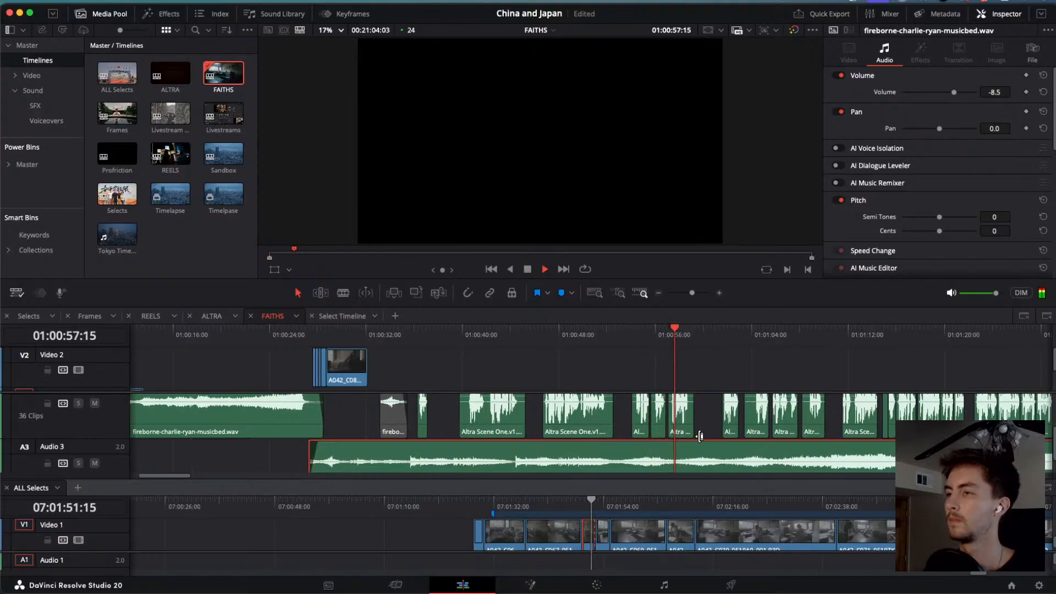
pyautogui.press('space')
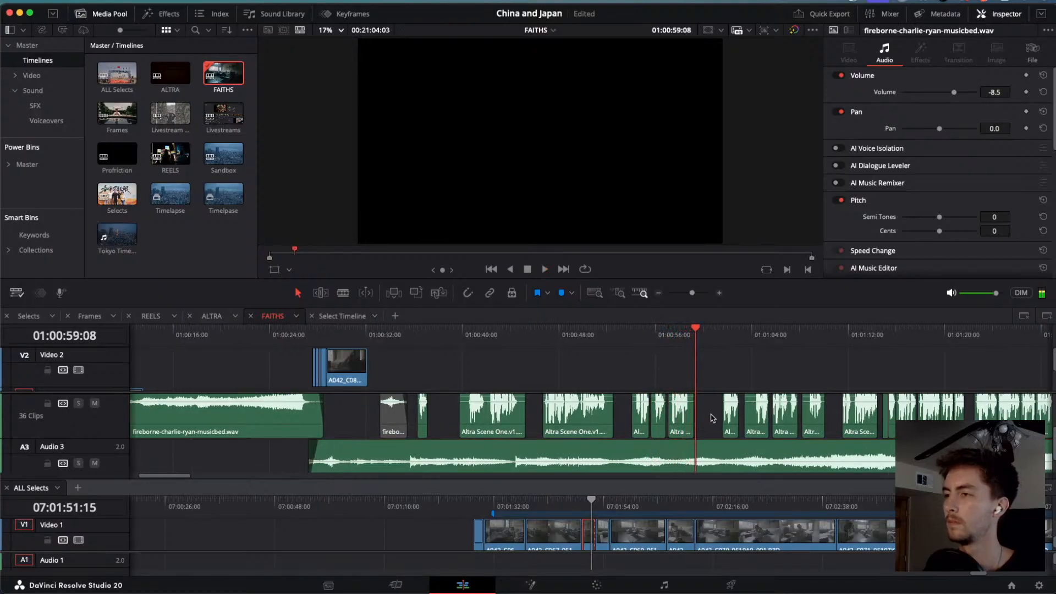
# Move the following two voiceover clips about 1 second earlier, starting at about 01:01:00, and listen to the result.
pyautogui.moveTo(764, 423); pyautogui.dragTo(747, 419)
pyautogui.press('space')
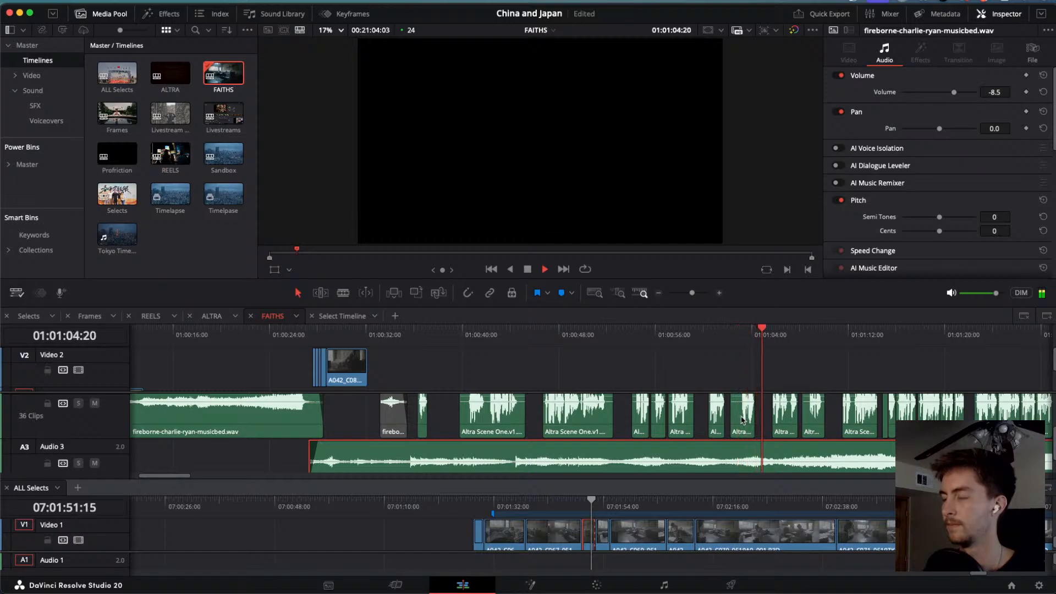
pyautogui.click(829, 411)
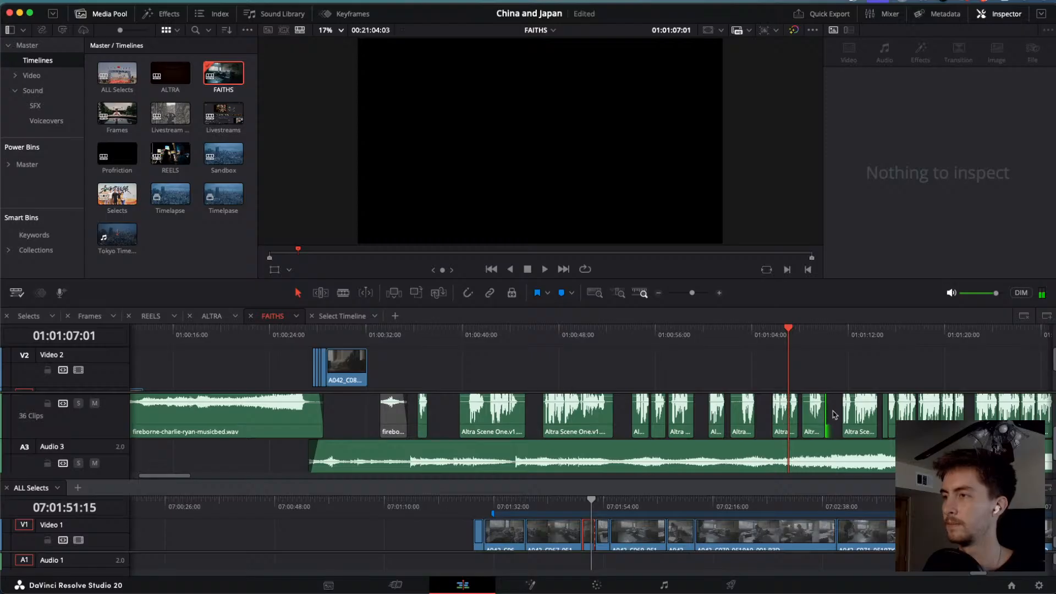
# Move the next pair of voiceover clips about 1 second earlier, starting at about 01:01:04:15, and play from about 01:00:59:17.
pyautogui.press('super+equal')
pyautogui.moveTo(670, 408); pyautogui.dragTo(589, 417)
pyautogui.moveTo(573, 414); pyautogui.dragTo(548, 413)
pyautogui.moveTo(544, 337); pyautogui.dragTo(429, 338)
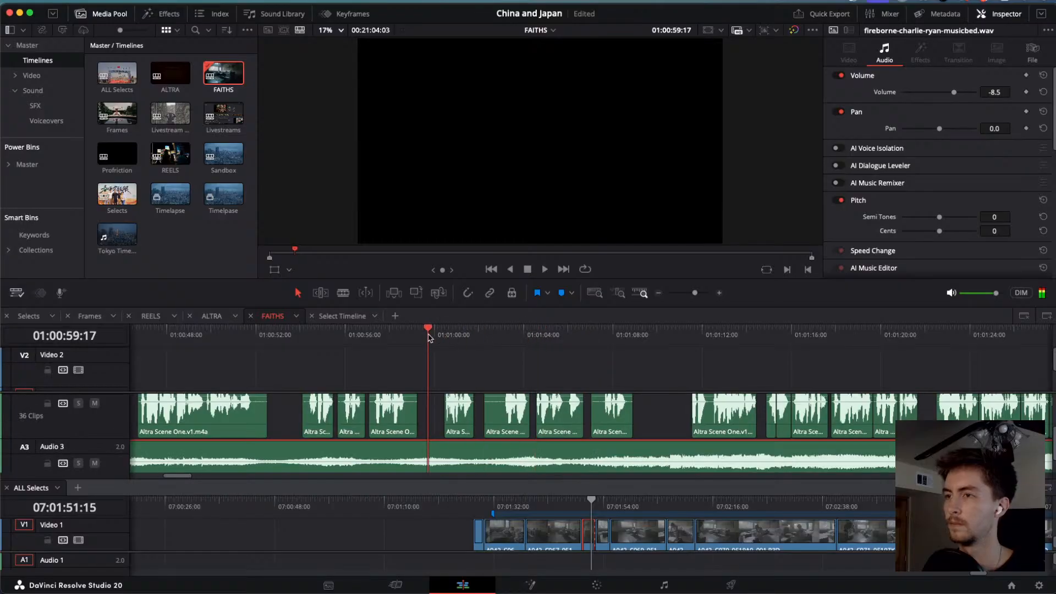
pyautogui.press('space')
pyautogui.press('super+minus')
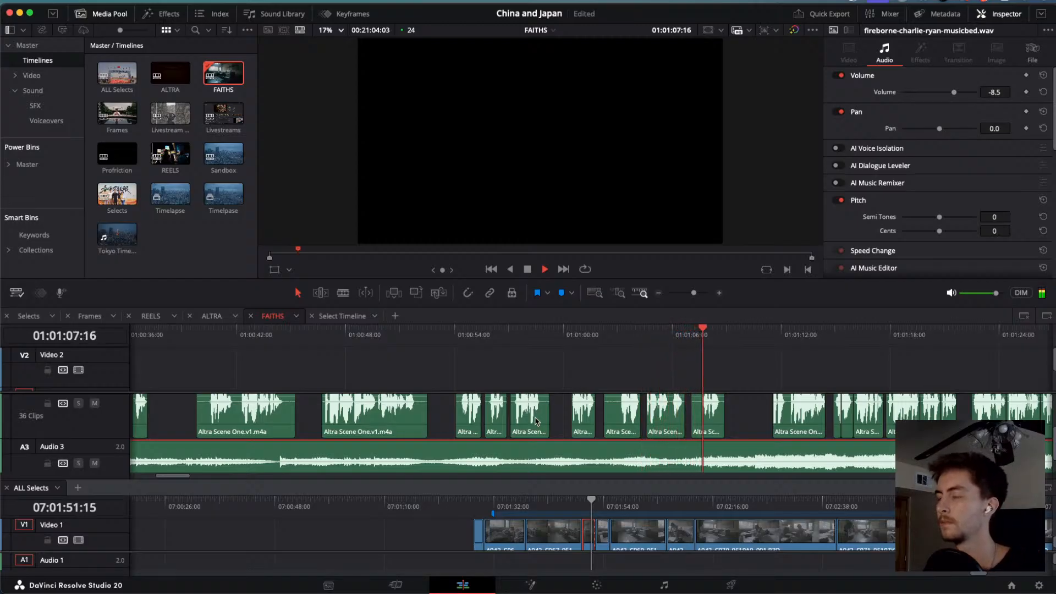
pyautogui.press('space')
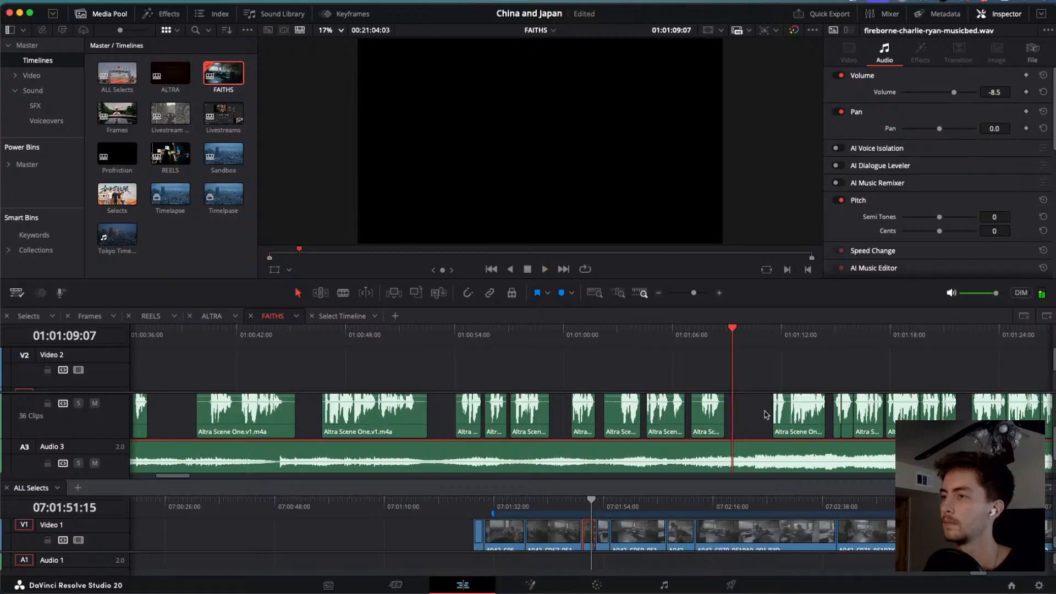
# Move the next four voiceover clips together about 1 second earlier, starting at about 01:01:10:15, and play them back.
pyautogui.moveTo(752, 408); pyautogui.dragTo(852, 418)
pyautogui.click(848, 417)
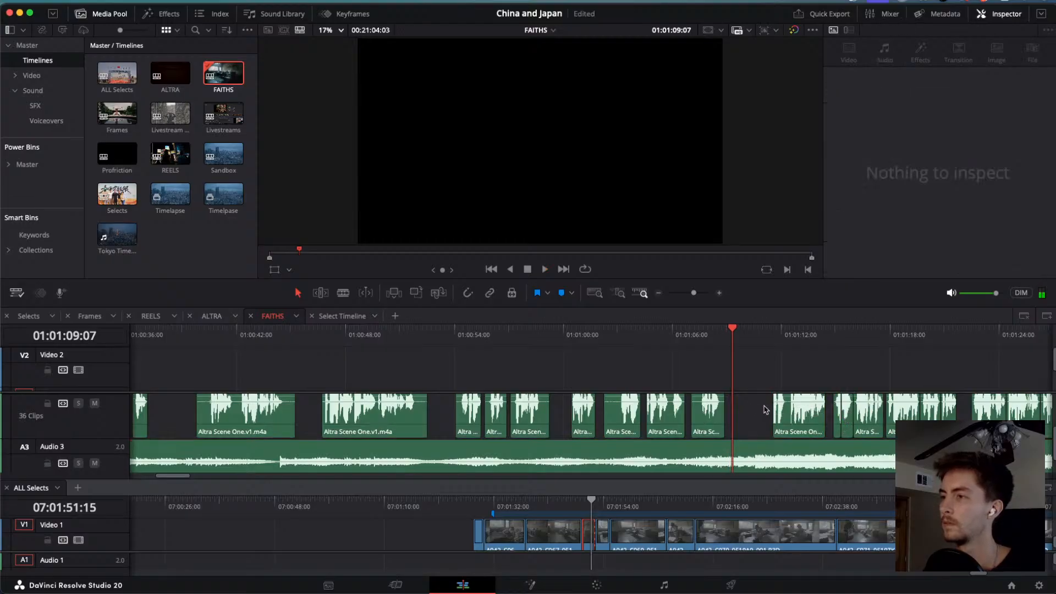
pyautogui.moveTo(756, 406); pyautogui.dragTo(854, 421)
pyautogui.press('space')
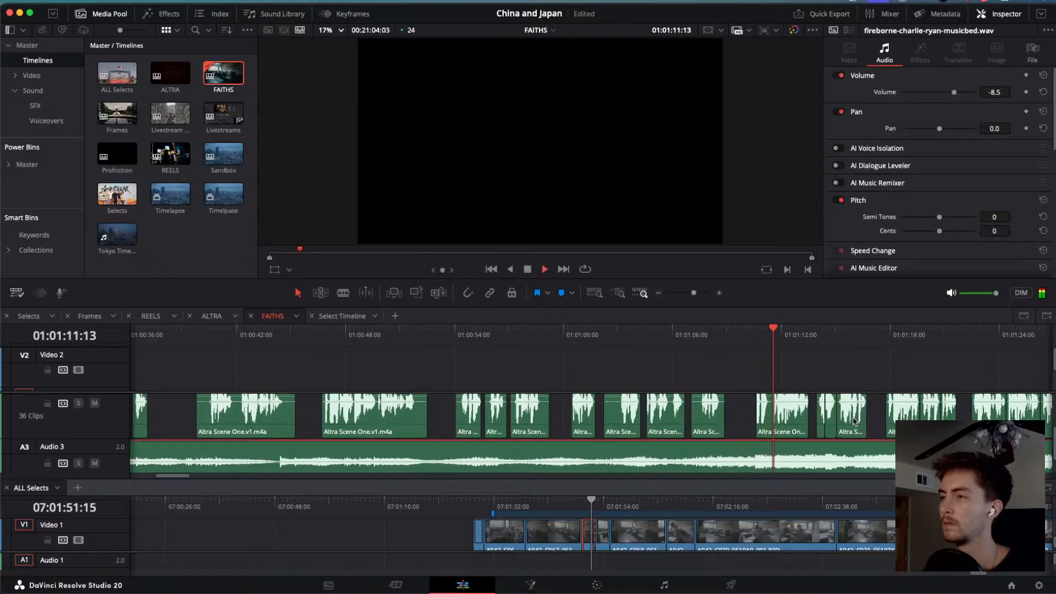
# Play through the remaining voiceover and music to check the pacing up to the last DJI clips on Audio 2.
pyautogui.scroll(3, 854, 421)
pyautogui.scroll(-4, 854, 421)
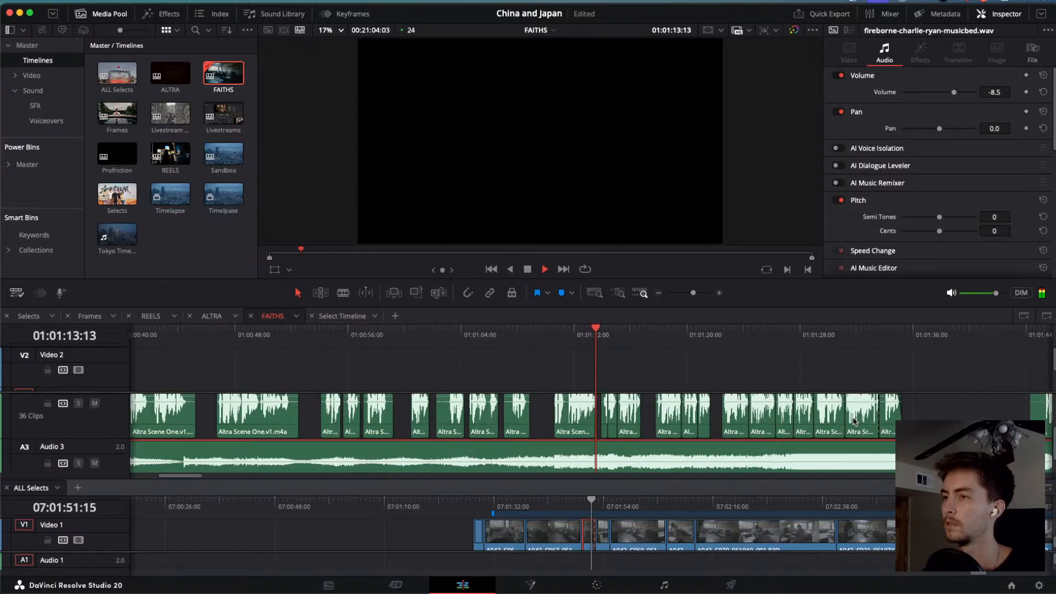
pyautogui.scroll(-2, 617, 439)
pyautogui.scroll(3, 617, 438)
pyautogui.click(618, 438)
pyautogui.scroll(3, 617, 438)
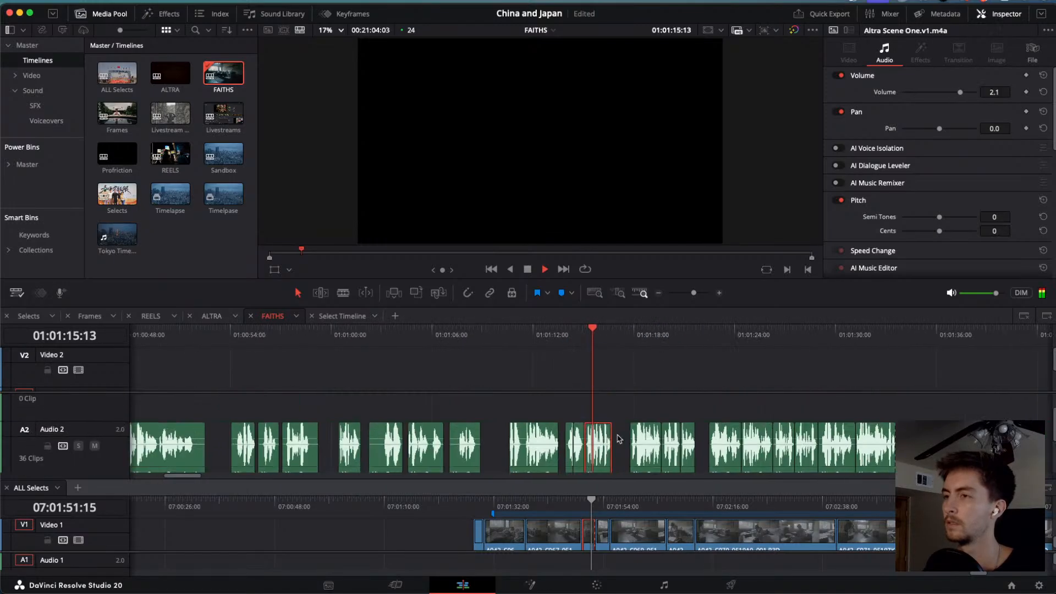
pyautogui.press('space')
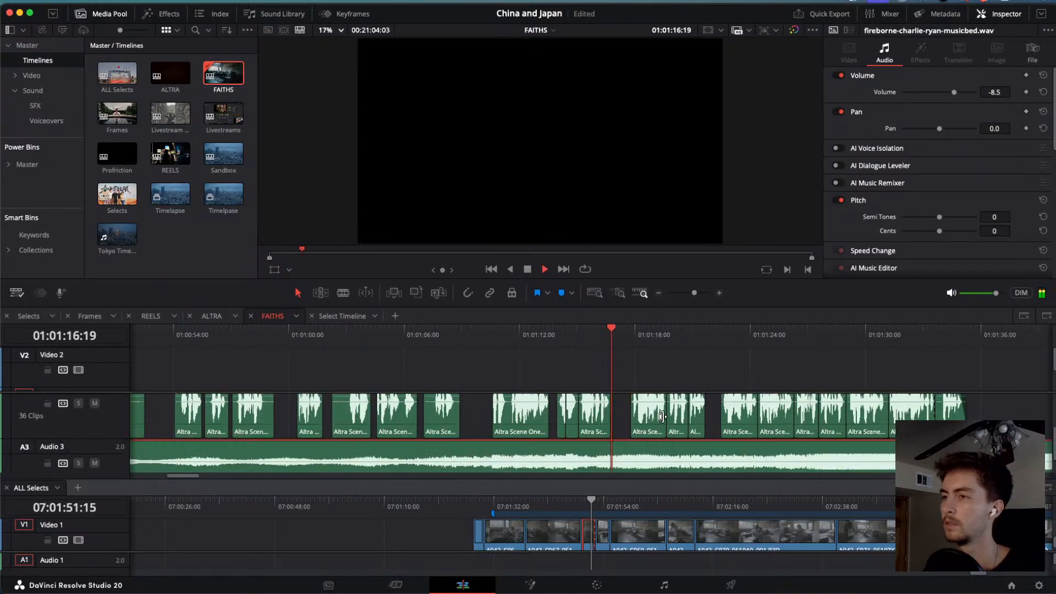
pyautogui.press('space')
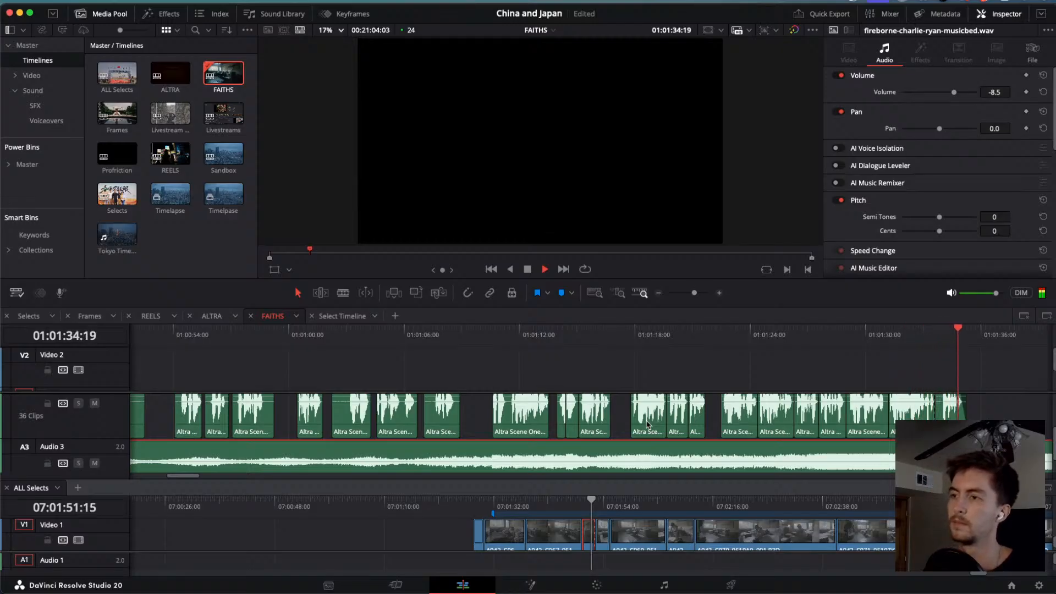
pyautogui.scroll(-4, 656, 418)
pyautogui.press('space')
pyautogui.scroll(2, 600, 411)
pyautogui.scroll(-2, 601, 409)
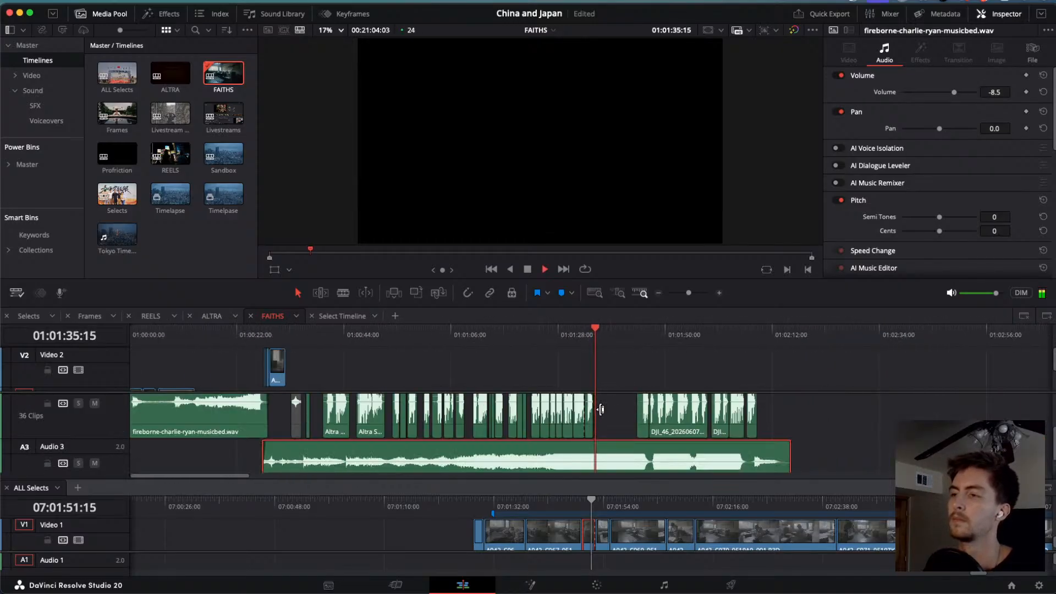
pyautogui.scroll(-1, 601, 409)
pyautogui.scroll(2, 600, 410)
pyautogui.scroll(-1, 600, 412)
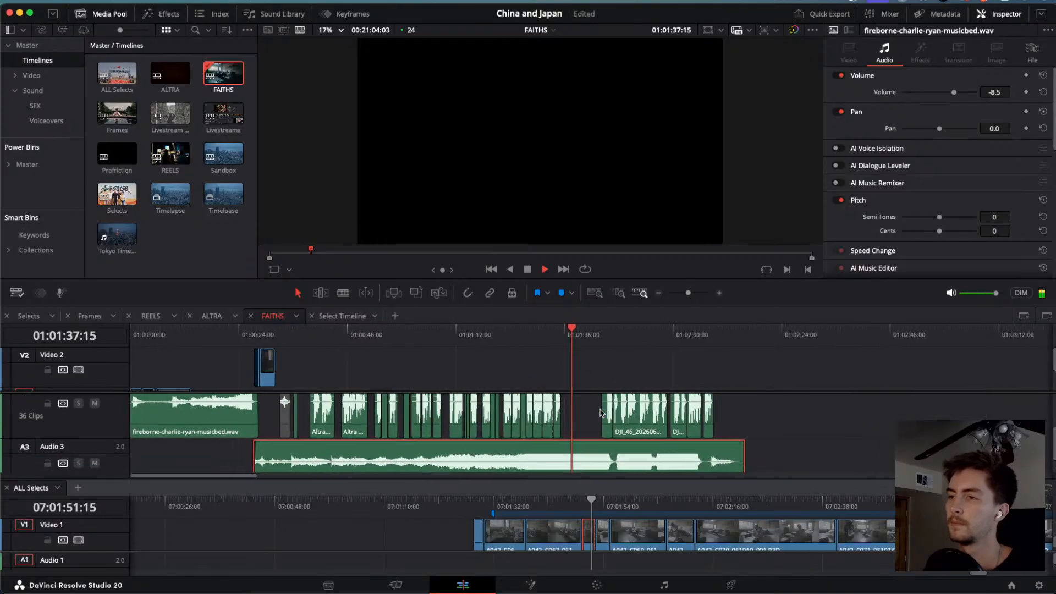
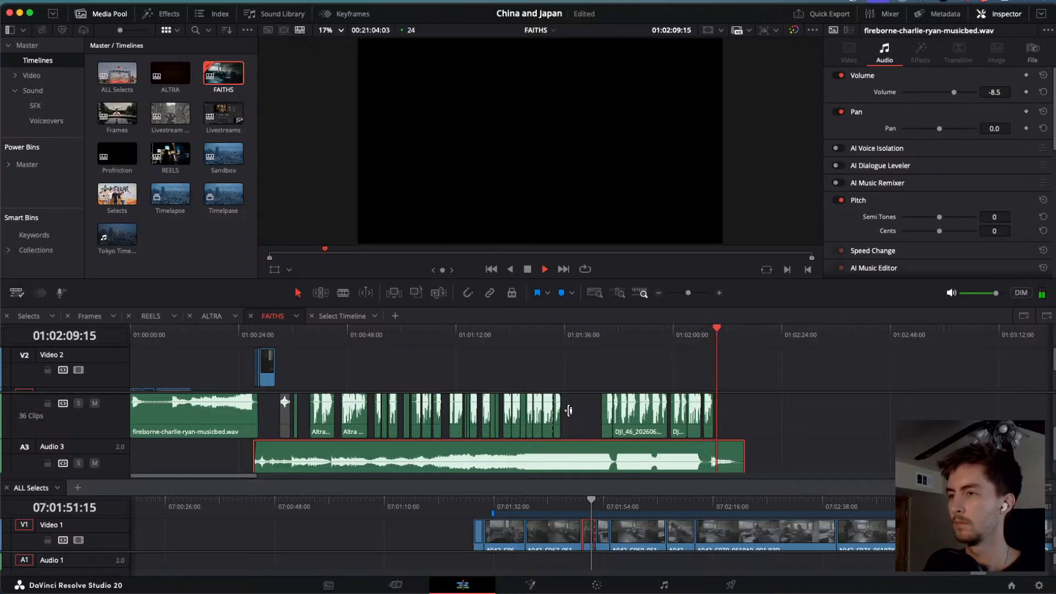
# Play the FAITHS opening from the start and move the A042_C078 clip on Video 1 later, starting at about 01:00:08.
pyautogui.moveTo(624, 337); pyautogui.dragTo(131, 335)
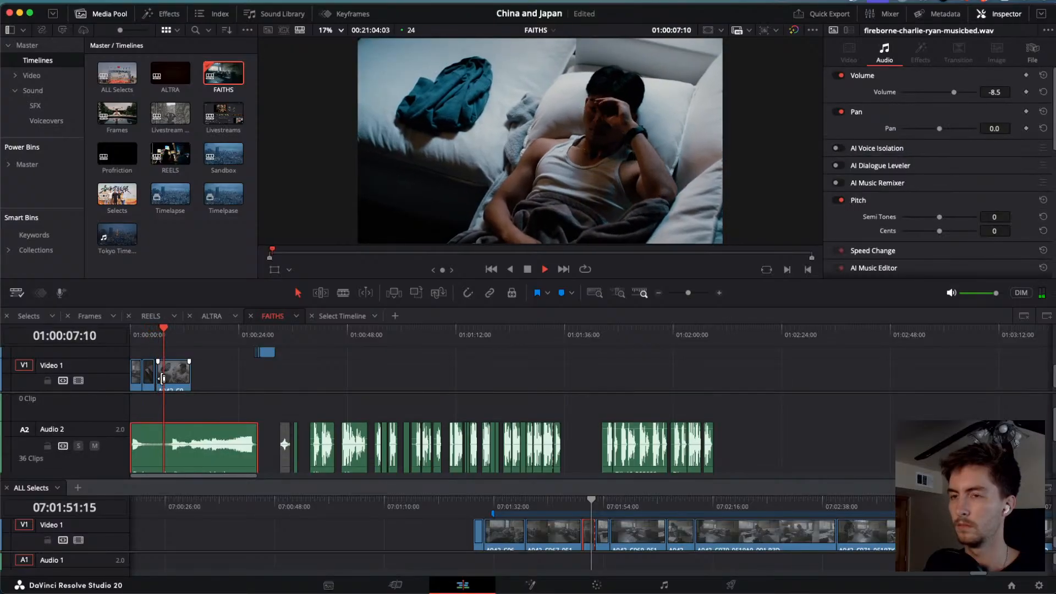
pyautogui.press('space')
pyautogui.press('super+equal')
pyautogui.press('super+equal')
pyautogui.moveTo(332, 374); pyautogui.dragTo(376, 374)
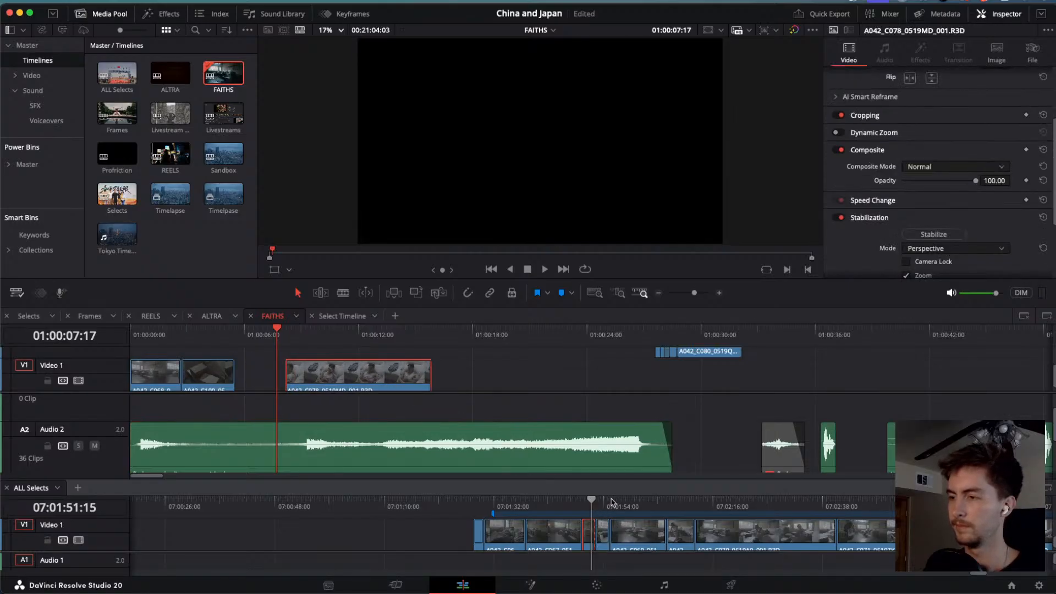
# Scrub through the ALTRA living-room shots in All Selects, from A042_C069 to A042_C073, to look for a replacement shot.
pyautogui.moveTo(612, 502); pyautogui.dragTo(777, 514)
pyautogui.hscroll(5, 777, 514)
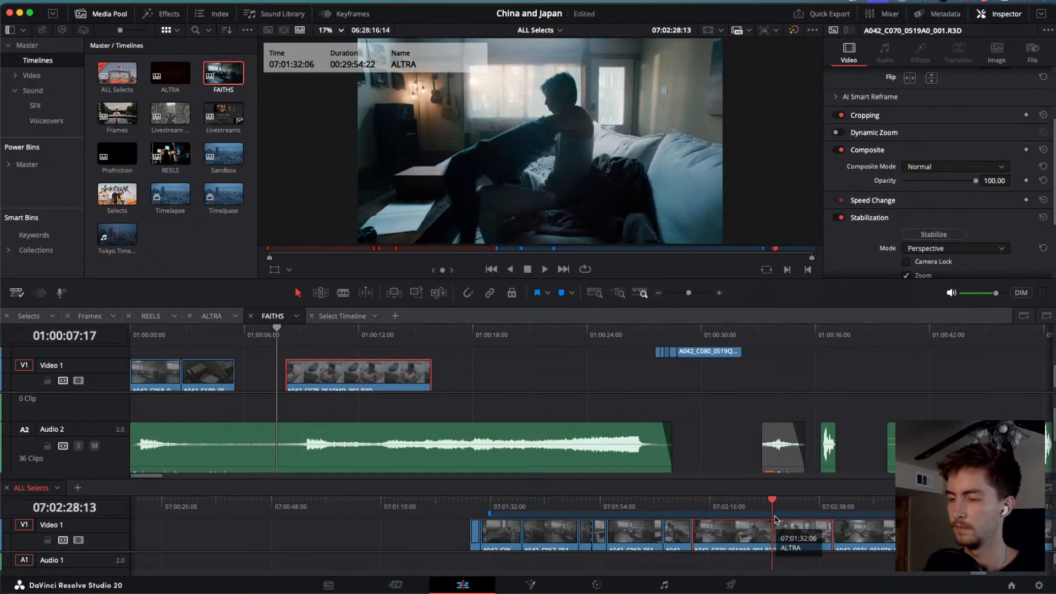
pyautogui.moveTo(624, 501); pyautogui.dragTo(750, 512)
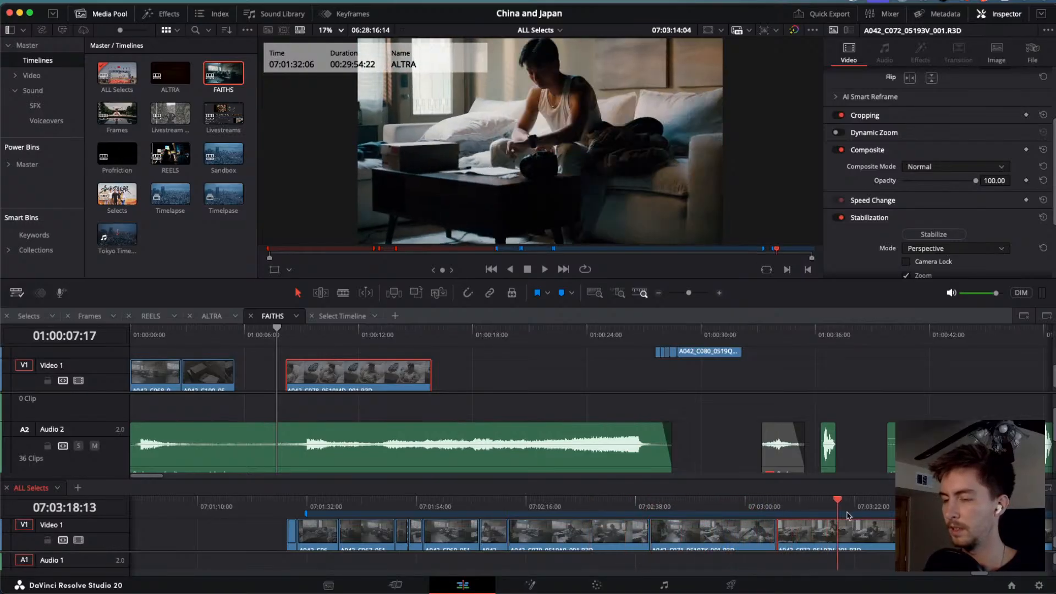
pyautogui.moveTo(847, 516); pyautogui.dragTo(862, 515)
pyautogui.hscroll(5, 840, 515)
pyautogui.moveTo(594, 502); pyautogui.dragTo(166, 511)
pyautogui.hscroll(-5, 163, 518)
pyautogui.hscroll(-5, 163, 518)
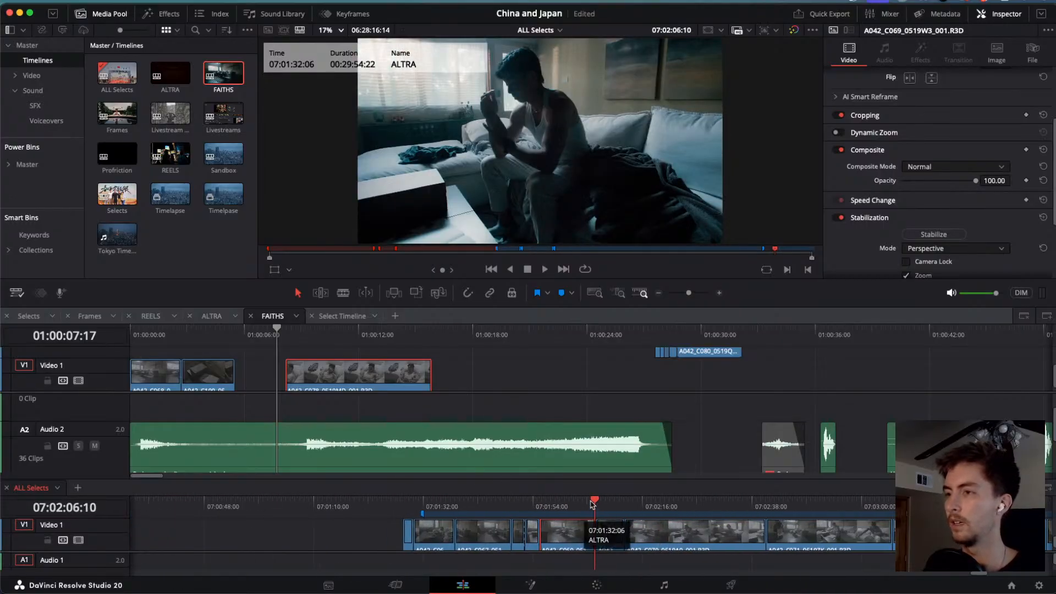
pyautogui.moveTo(591, 504); pyautogui.dragTo(534, 514)
pyautogui.moveTo(616, 532); pyautogui.dragTo(712, 540)
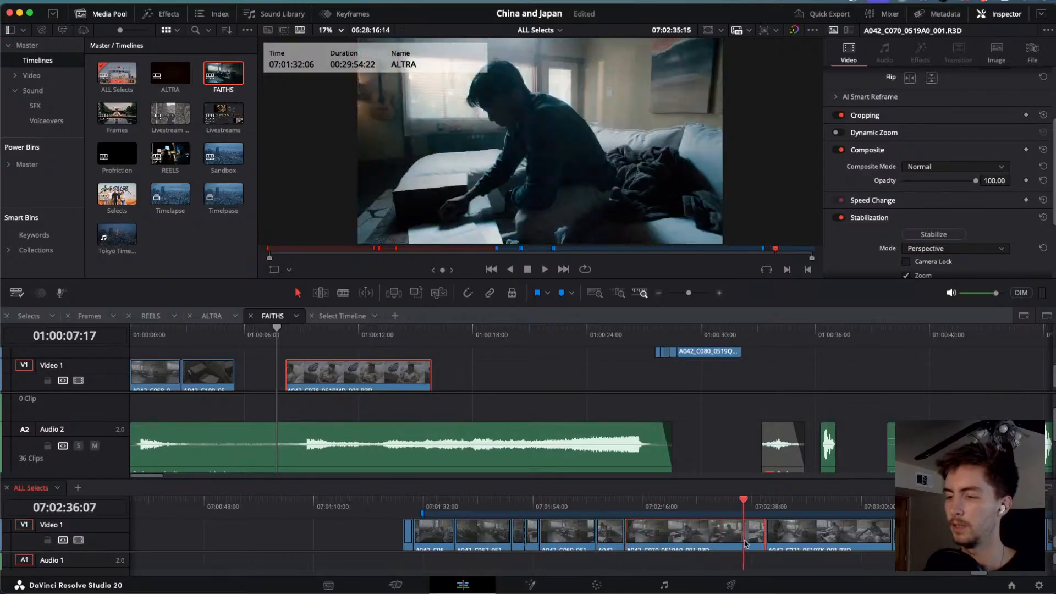
pyautogui.hscroll(5, 822, 550)
pyautogui.moveTo(631, 505); pyautogui.dragTo(709, 503)
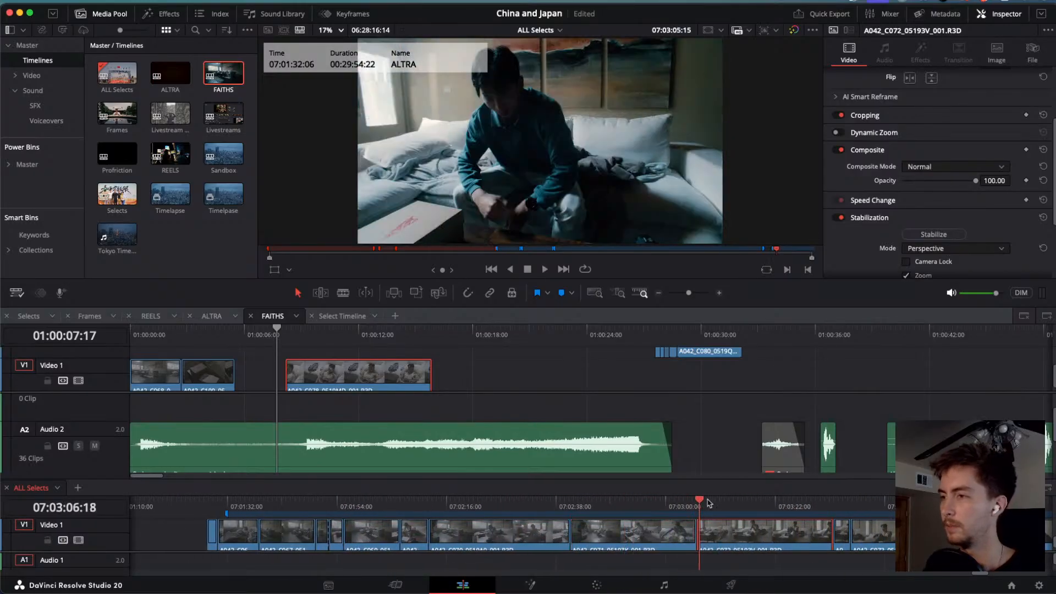
pyautogui.hscroll(4, 815, 520)
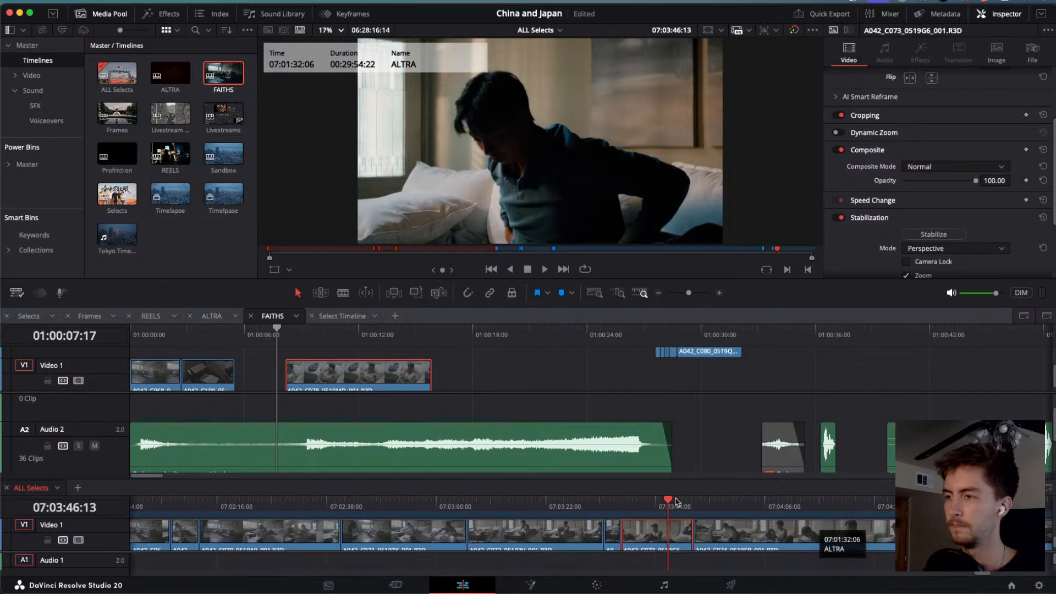
# Continue through the ALTRA selects from A042_C073 to the notebook and box shots around A042_C093.
pyautogui.moveTo(671, 501); pyautogui.dragTo(897, 501)
pyautogui.hscroll(5, 770, 528)
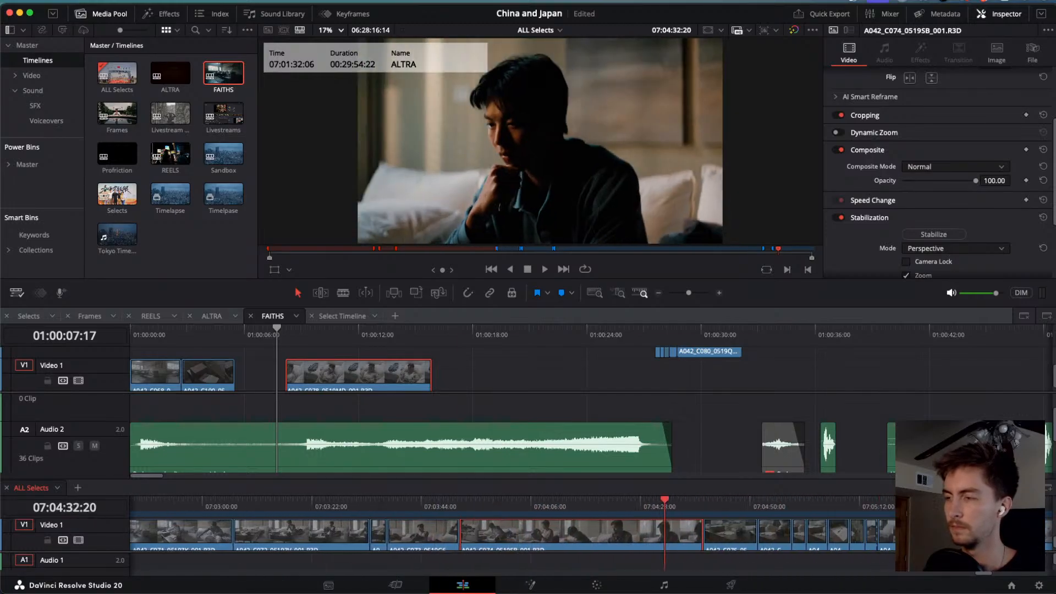
pyautogui.click(660, 501)
pyautogui.moveTo(715, 509); pyautogui.dragTo(912, 528)
pyautogui.hscroll(5, 783, 520)
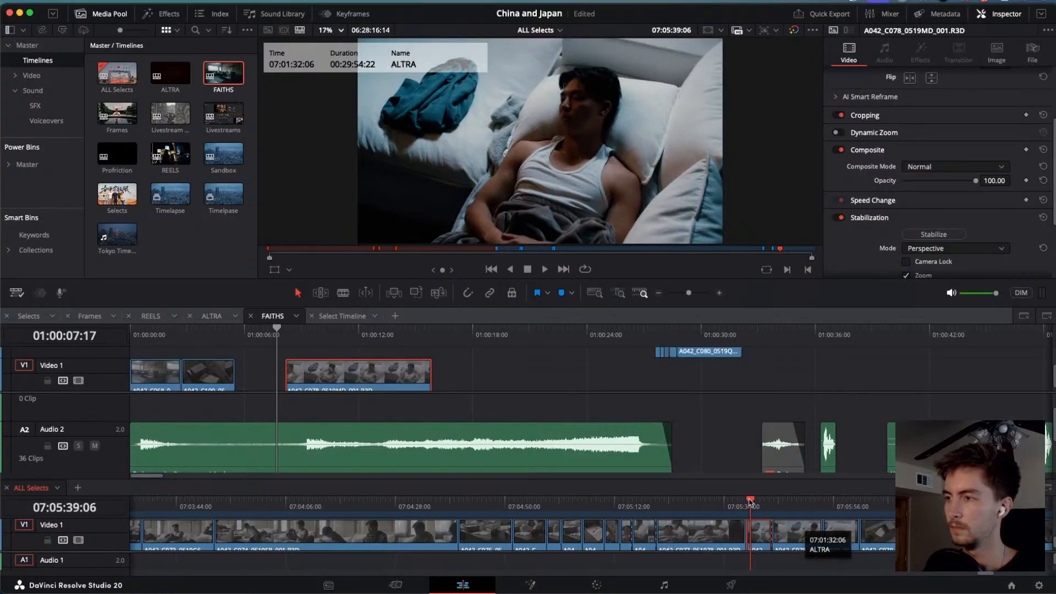
pyautogui.moveTo(752, 501); pyautogui.dragTo(965, 517)
pyautogui.hscroll(5, 750, 519)
pyautogui.moveTo(820, 503); pyautogui.dragTo(845, 506)
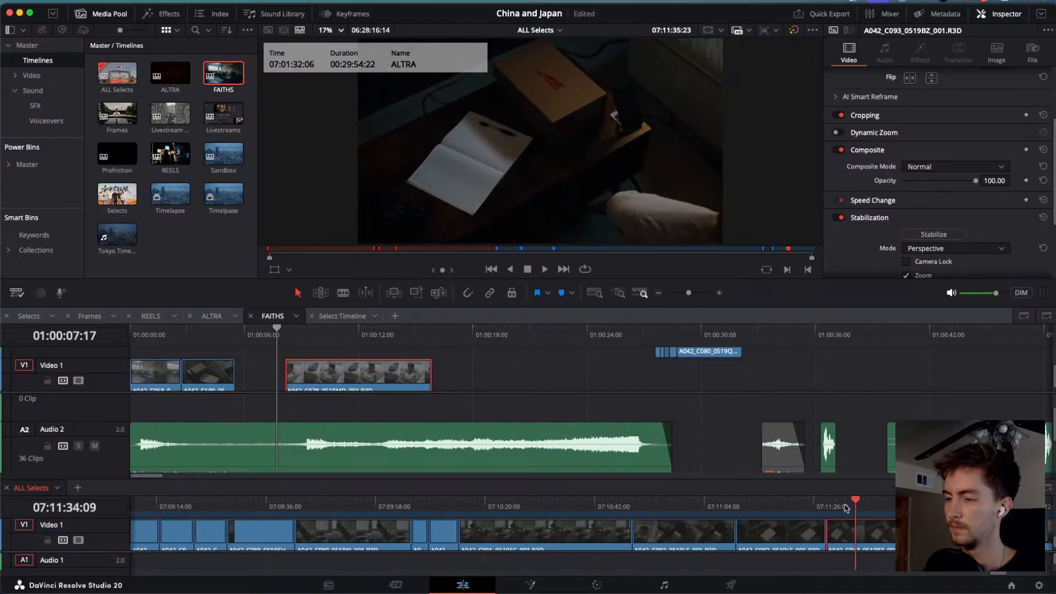
# Play the darker take A042_C092 of the man lying down and check the notebook shot A042_C093 in All Selects.
pyautogui.moveTo(752, 508); pyautogui.dragTo(617, 500)
pyautogui.press('space')
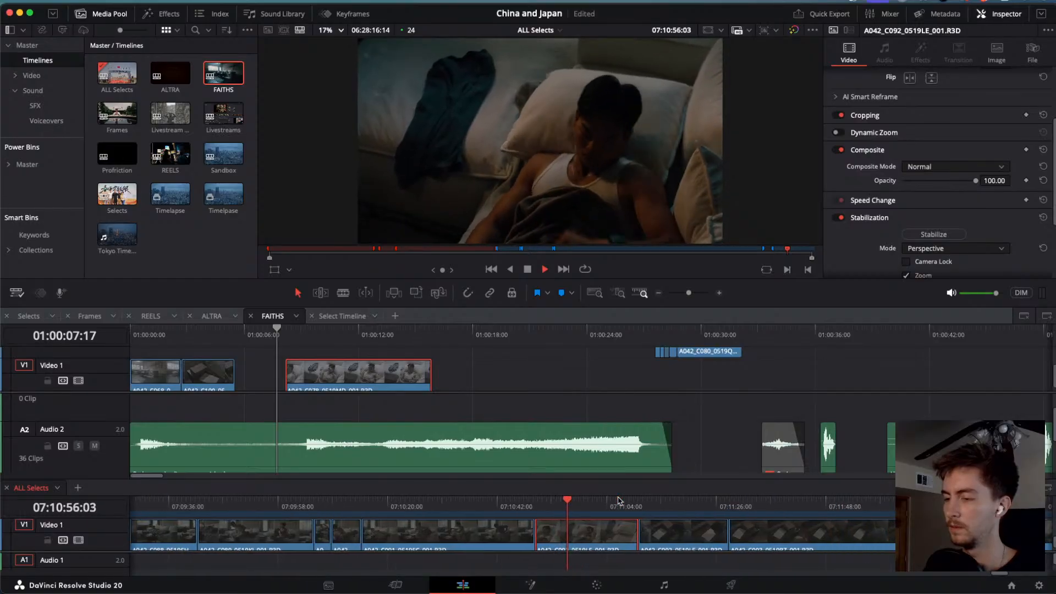
pyautogui.moveTo(575, 500); pyautogui.dragTo(550, 500)
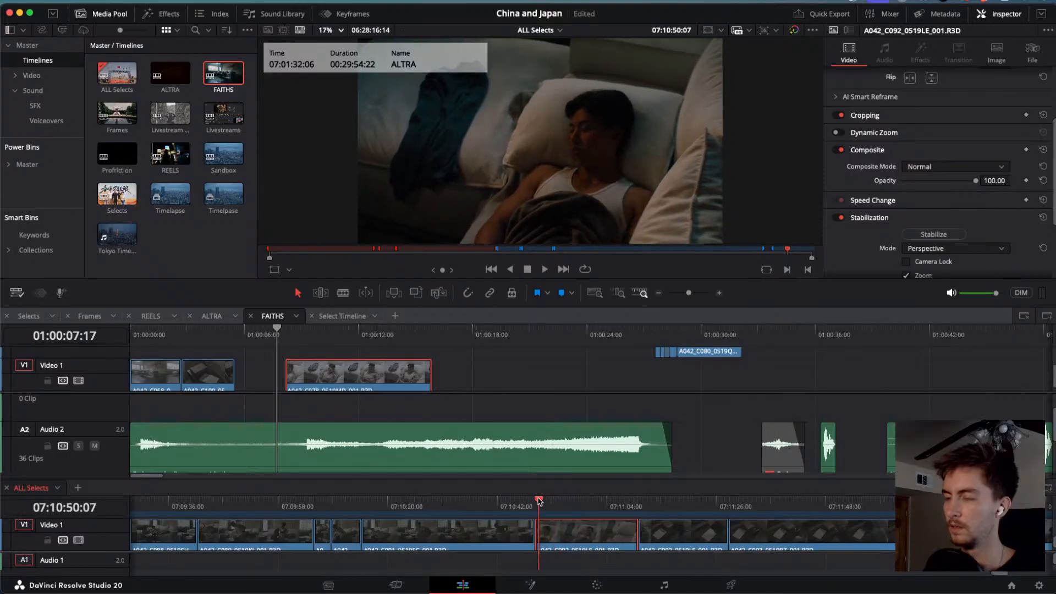
pyautogui.press('space')
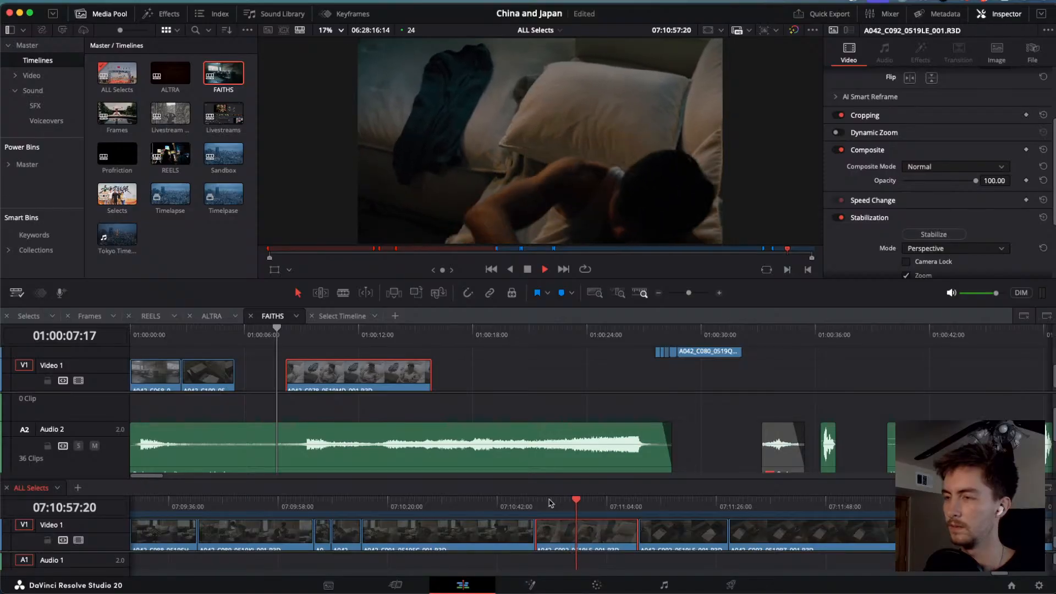
pyautogui.moveTo(551, 502); pyautogui.dragTo(806, 530)
pyautogui.press('space')
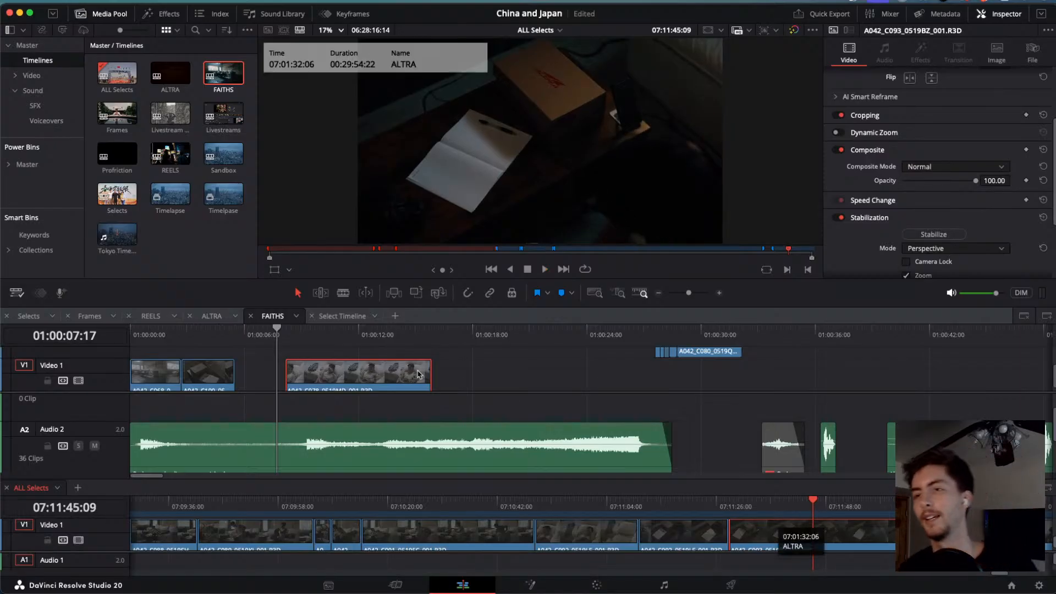
# Play the FAITHS opening from the start to about 01:00:12:10 and disable the A042_C078 clip on Video 1.
pyautogui.moveTo(273, 334); pyautogui.dragTo(99, 337)
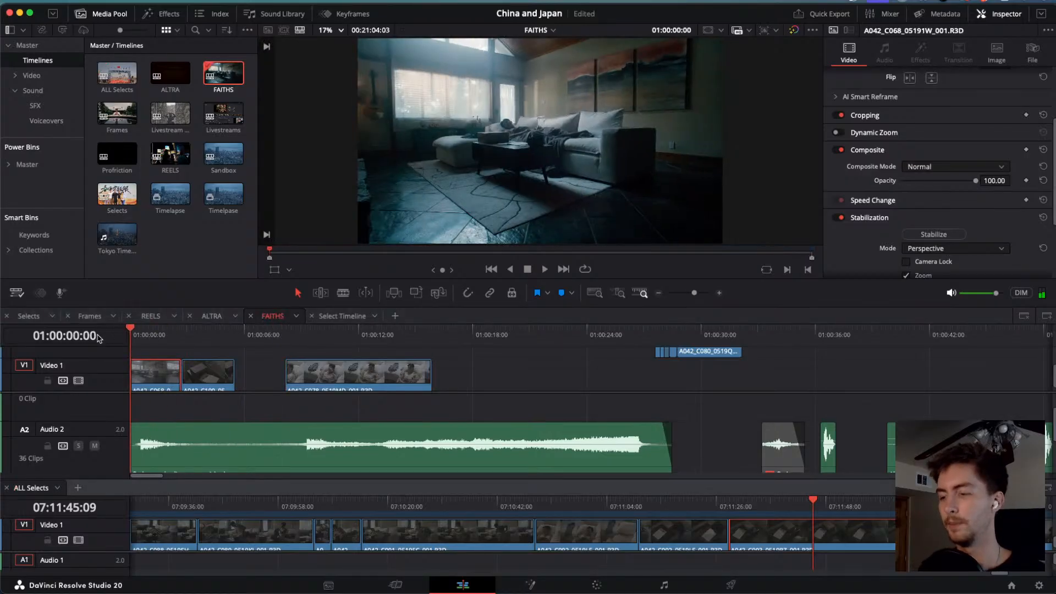
pyautogui.press('space')
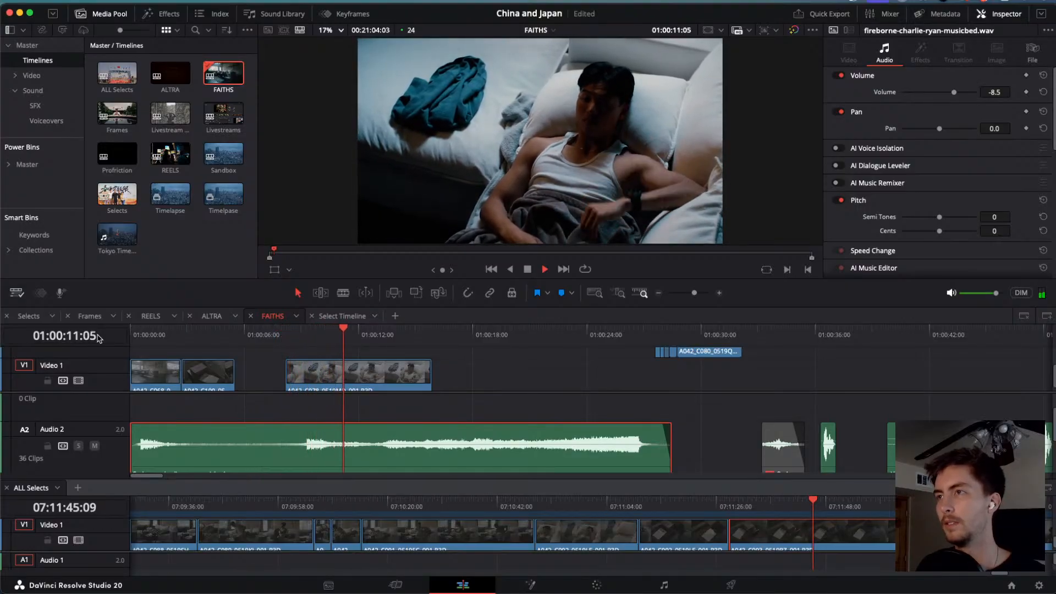
pyautogui.press('space')
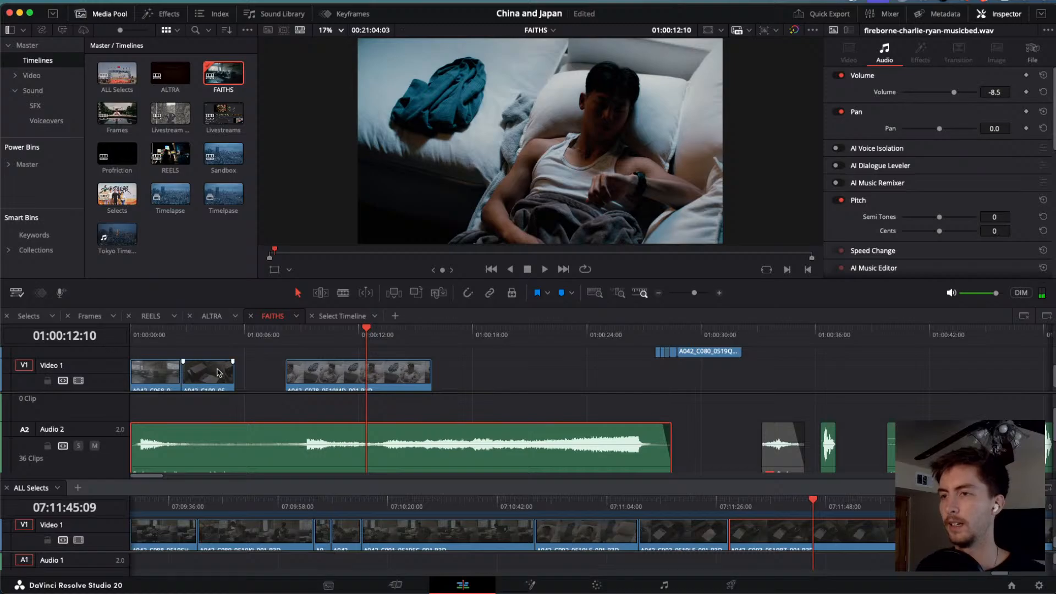
pyautogui.click(334, 383)
pyautogui.press('d')
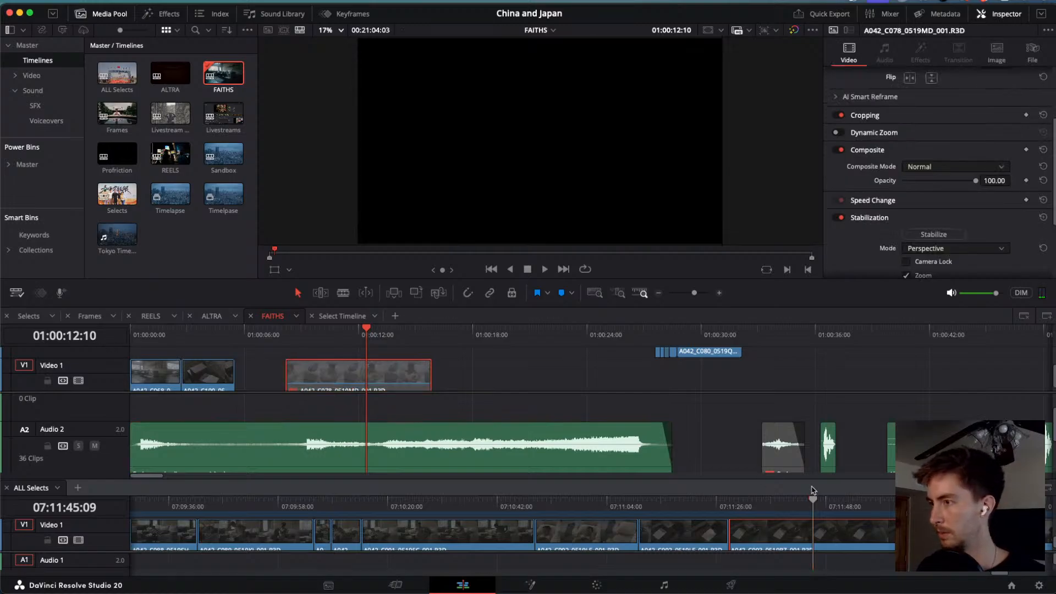
# Add the A042_C092 shot from All Selects to Video 1 of FAITHS at 01:00:16:10.
pyautogui.moveTo(655, 502); pyautogui.dragTo(444, 369)
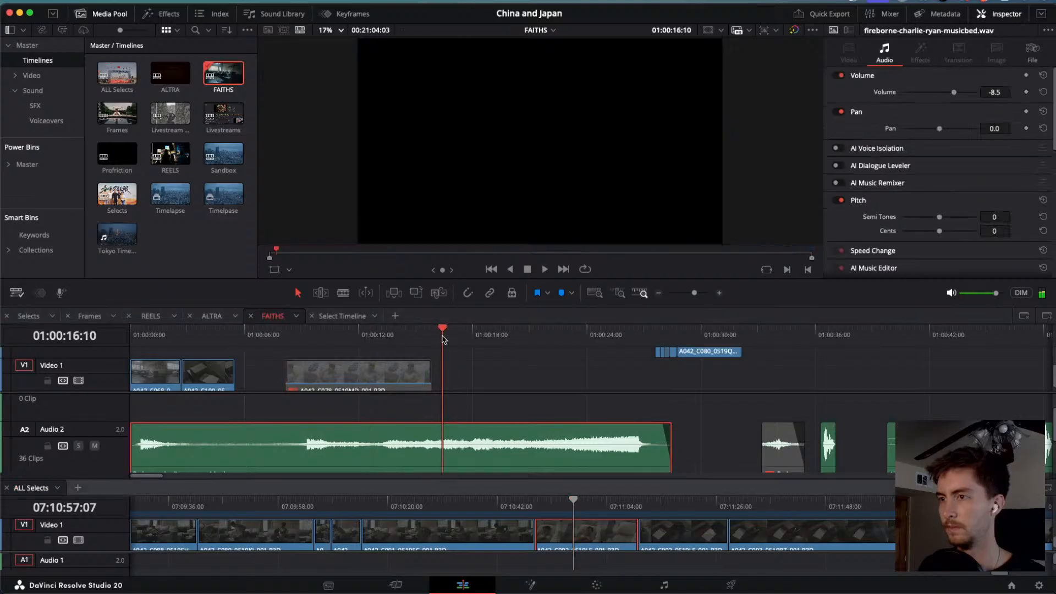
pyautogui.press('super+z')
pyautogui.press('super+shift+z')
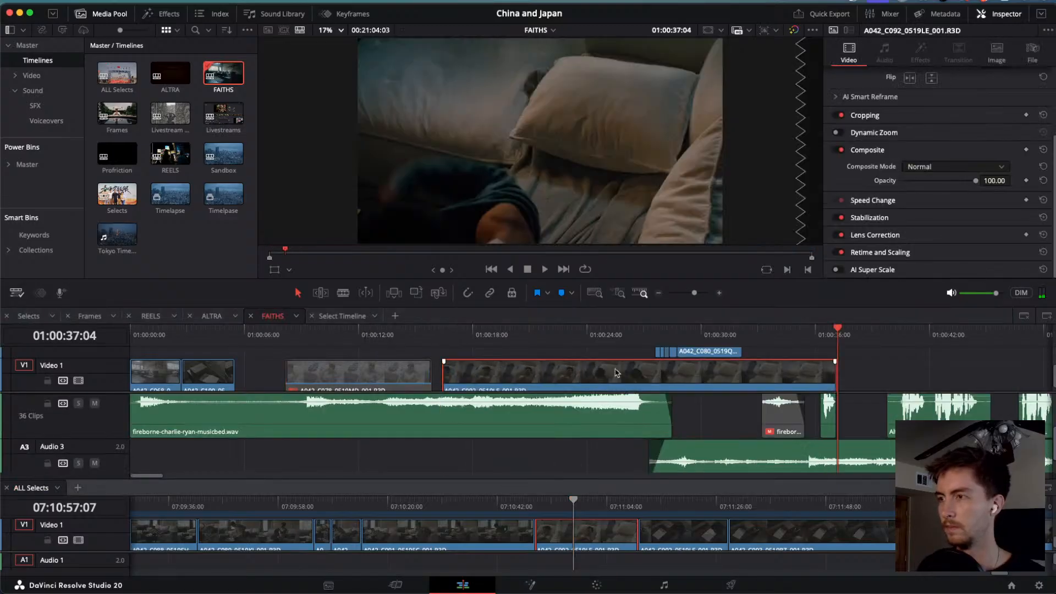
# Shorten the A042_C092 clip to about 8 seconds and move it to Video 2 above the disabled clip, starting at about 01:00:08.
pyautogui.moveTo(832, 373); pyautogui.dragTo(596, 373)
pyautogui.moveTo(547, 379); pyautogui.dragTo(387, 356)
pyautogui.click(277, 329)
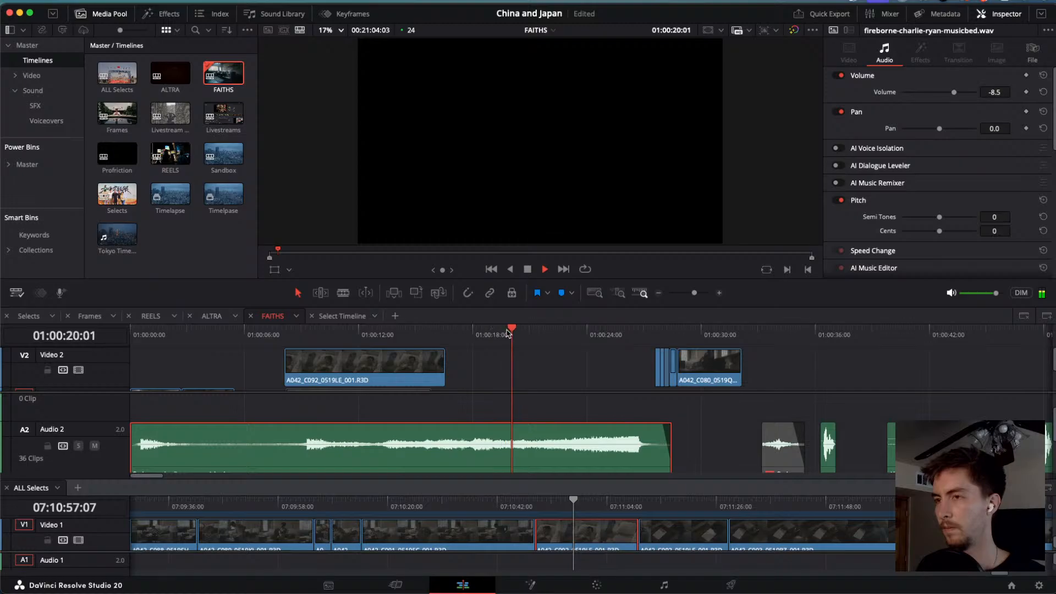
# Play back the A042_C092 clip and trim its end by 01:05 to a duration of 07:06.
pyautogui.moveTo(489, 330); pyautogui.dragTo(318, 329)
pyautogui.press('space')
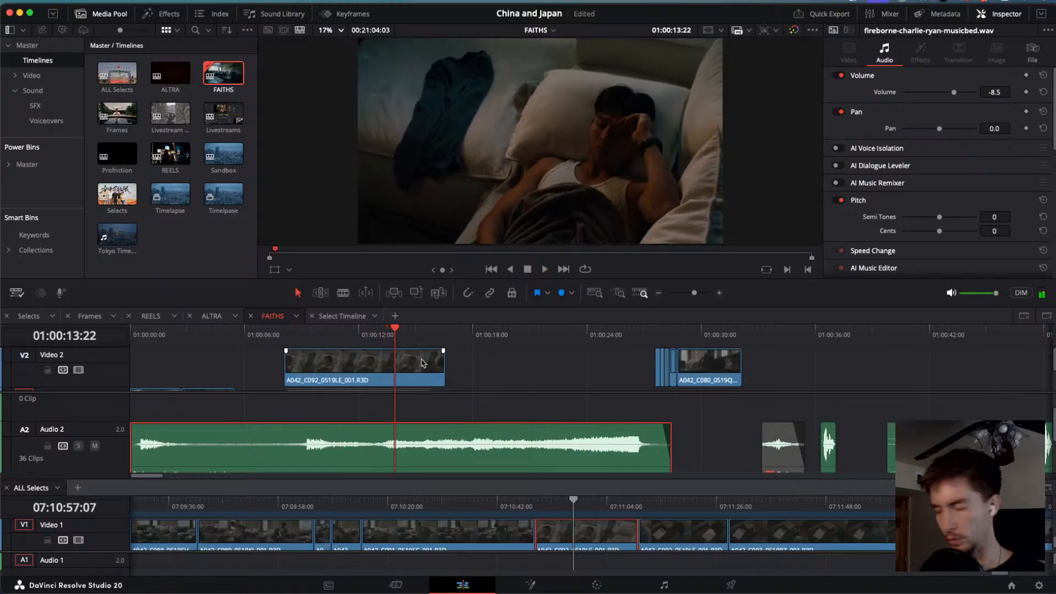
pyautogui.moveTo(443, 363); pyautogui.dragTo(420, 357)
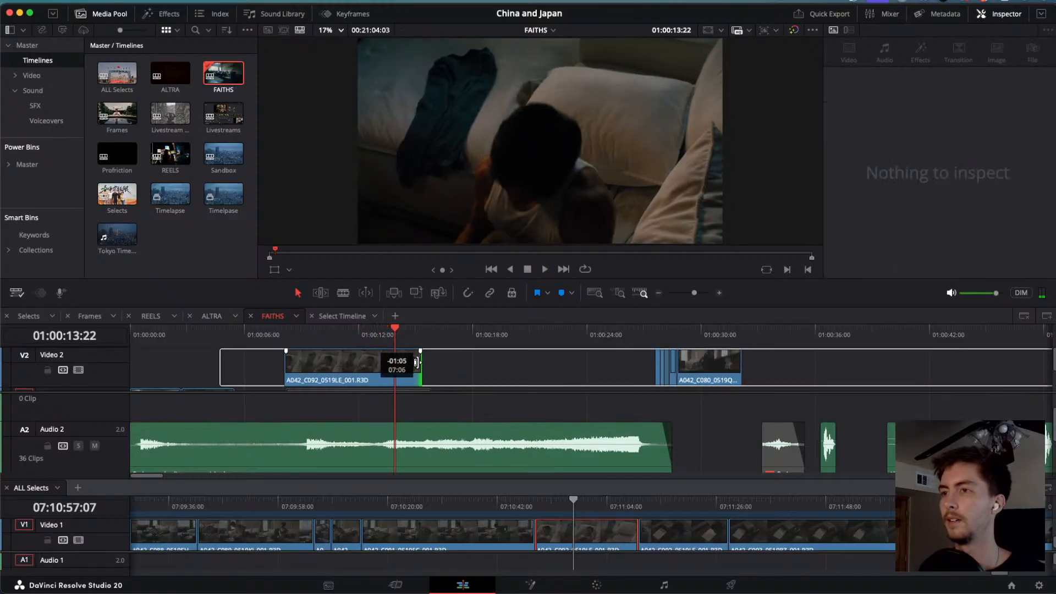
pyautogui.press('space')
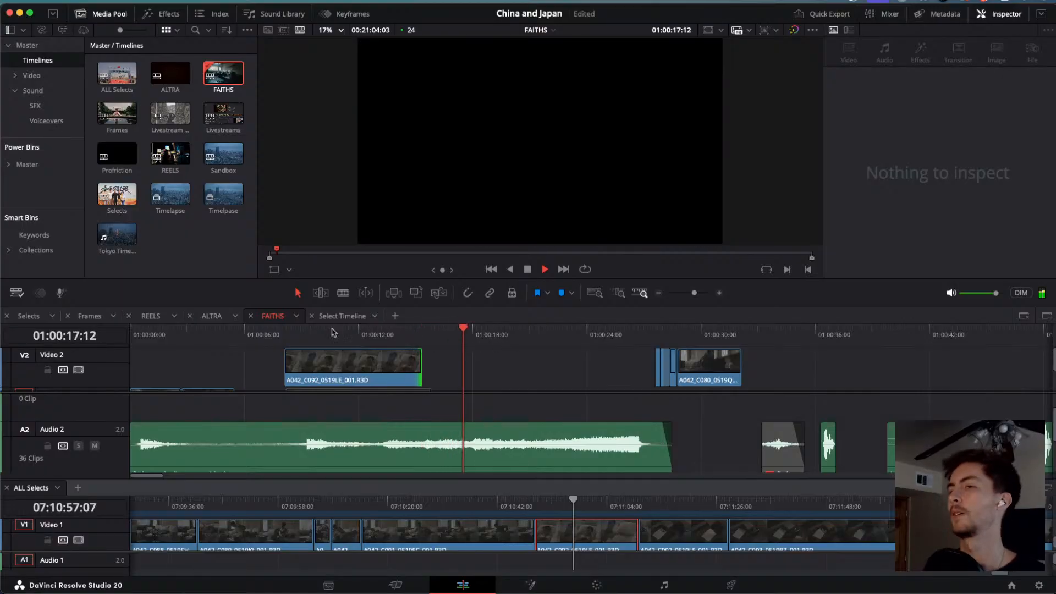
# Replay the FAITHS opening from the start, rechecking the A042_C092 clip against the music and on past 01:00:28.
pyautogui.moveTo(498, 333); pyautogui.dragTo(65, 342)
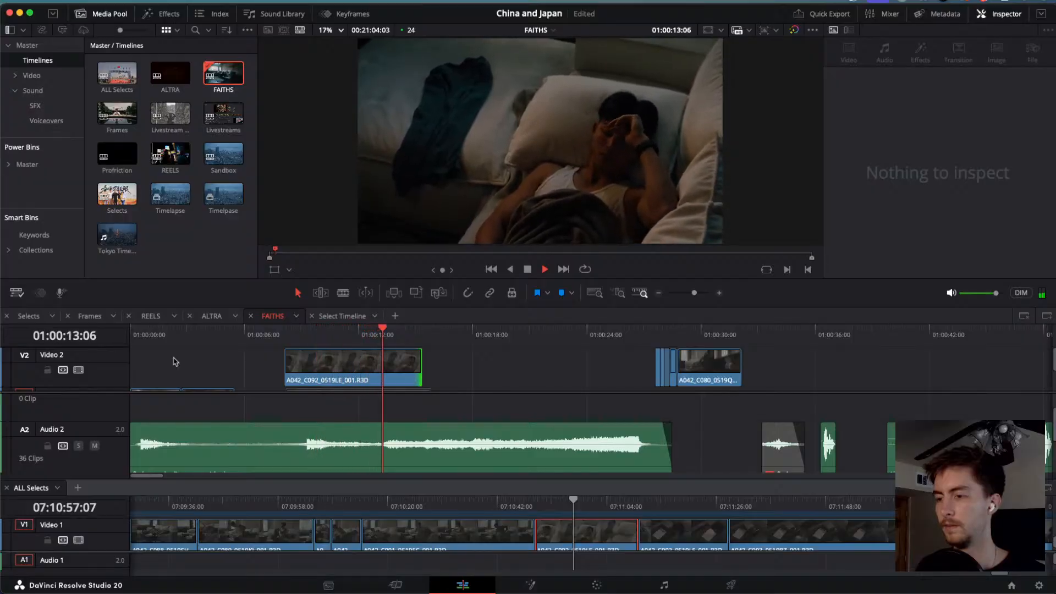
pyautogui.press('j')
pyautogui.press('j')
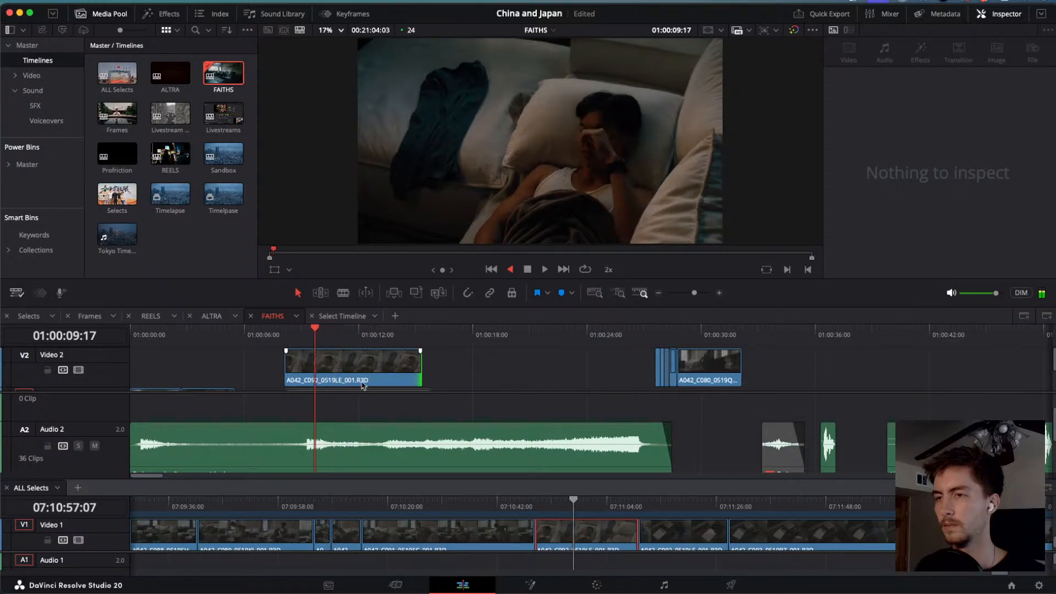
pyautogui.press('l')
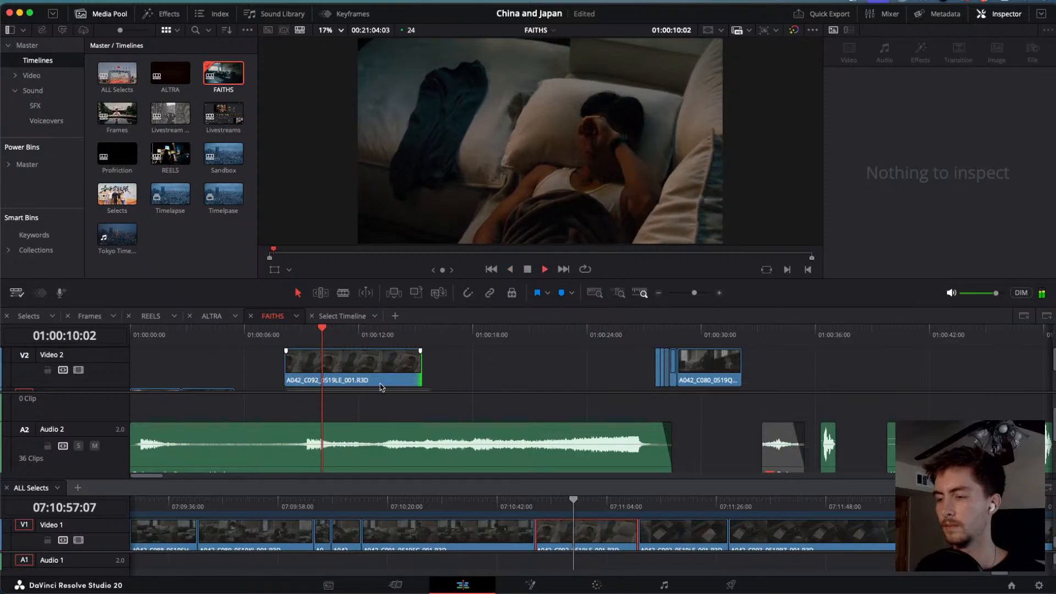
pyautogui.moveTo(304, 336); pyautogui.dragTo(291, 337)
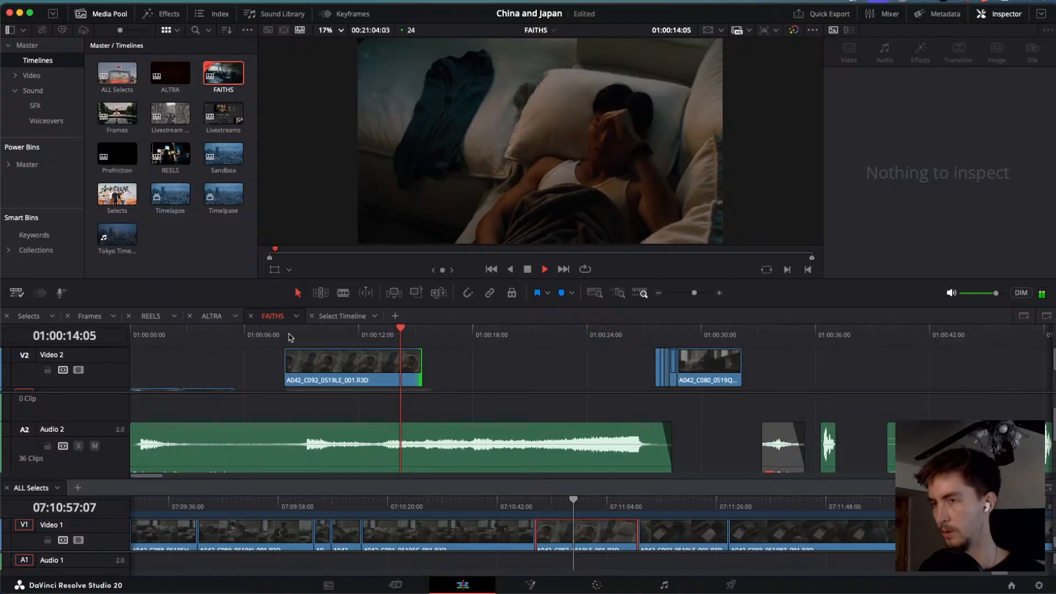
pyautogui.scroll(-2, 446, 363)
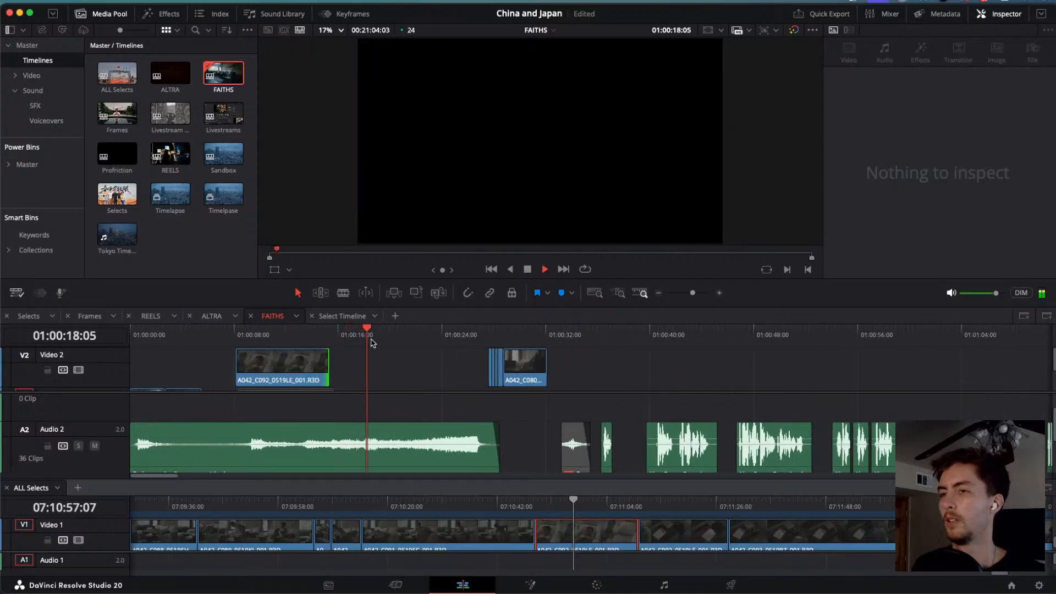
pyautogui.scroll(-2, 379, 344)
pyautogui.click(413, 333)
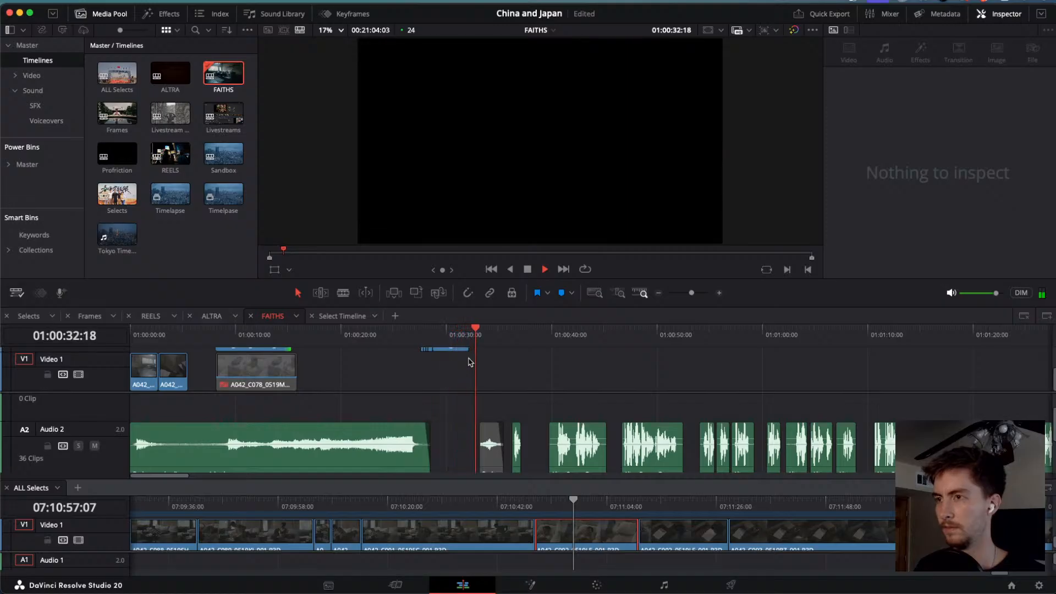
# Move the A042_C080 clip on Video 2 about 4 seconds later, starting at about 01:00:32:15.
pyautogui.press('space')
pyautogui.scroll(3, 470, 362)
pyautogui.moveTo(453, 367); pyautogui.dragTo(492, 369)
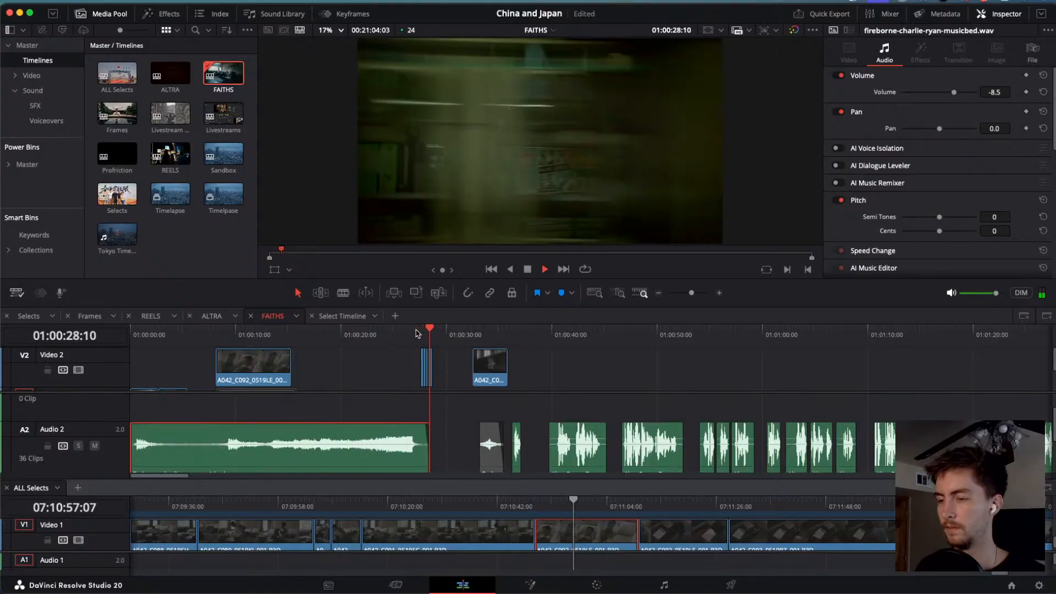
# Replay the music handover between Audio 2 and Audio 3 from about 01:00:28 to 01:00:39, checking it against the A042_C080 clip.
pyautogui.scroll(-2, 415, 333)
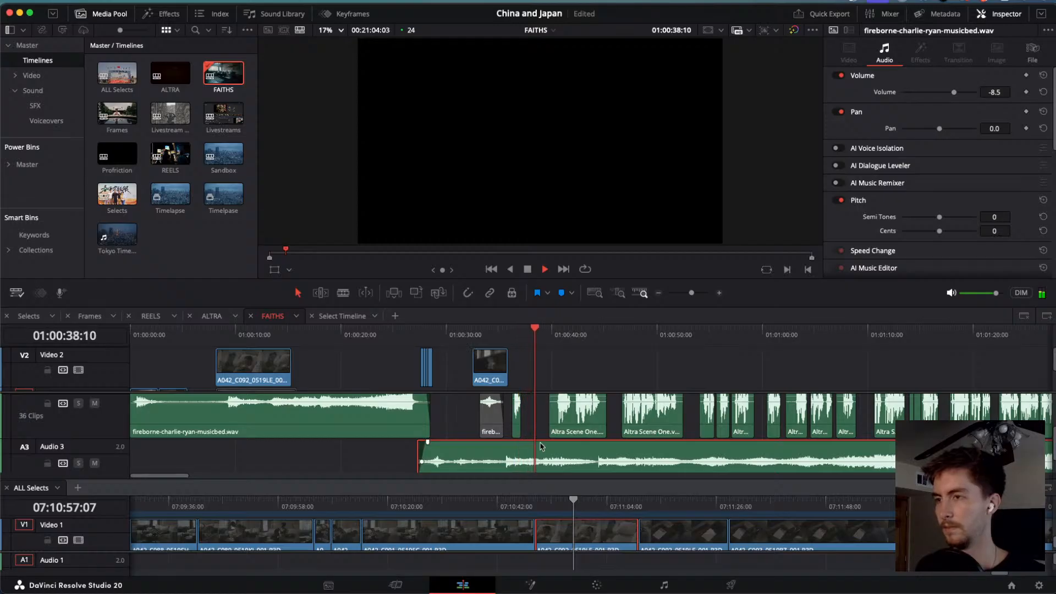
pyautogui.scroll(-3, 542, 446)
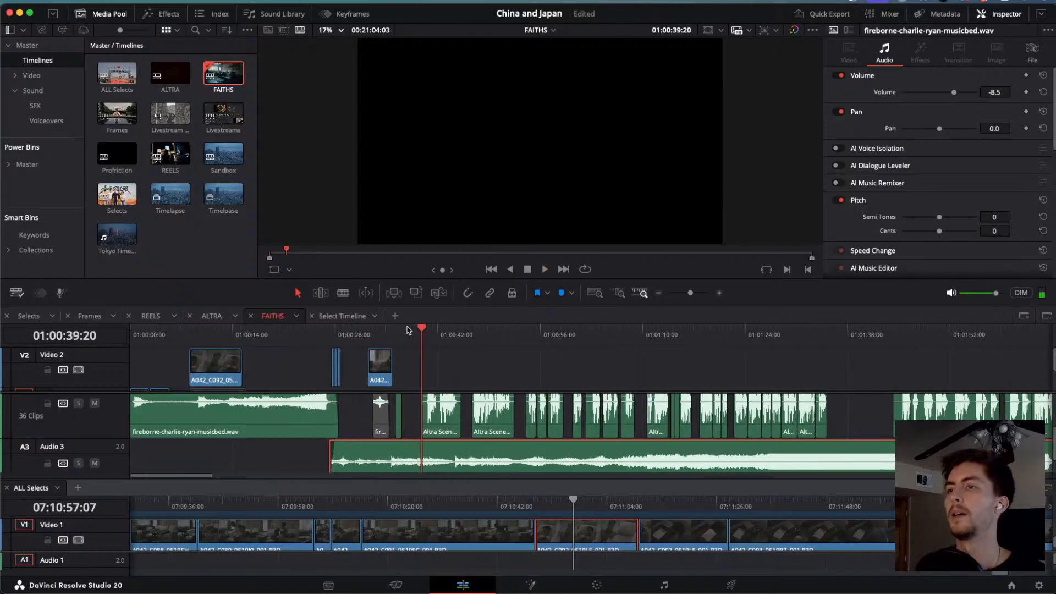
pyautogui.moveTo(408, 330); pyautogui.dragTo(332, 330)
pyautogui.press('space')
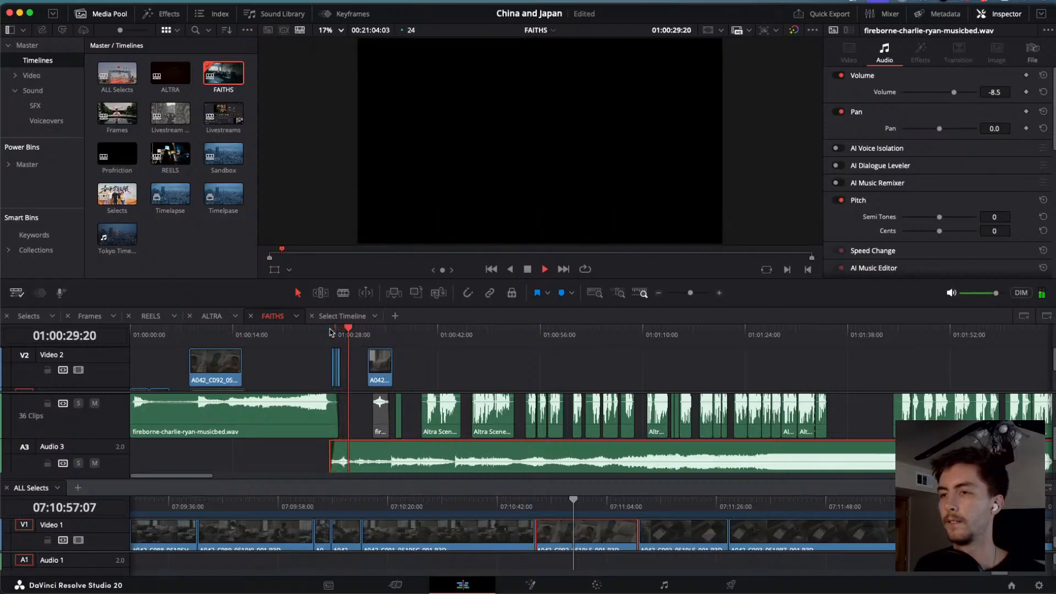
pyautogui.moveTo(399, 332); pyautogui.dragTo(387, 331)
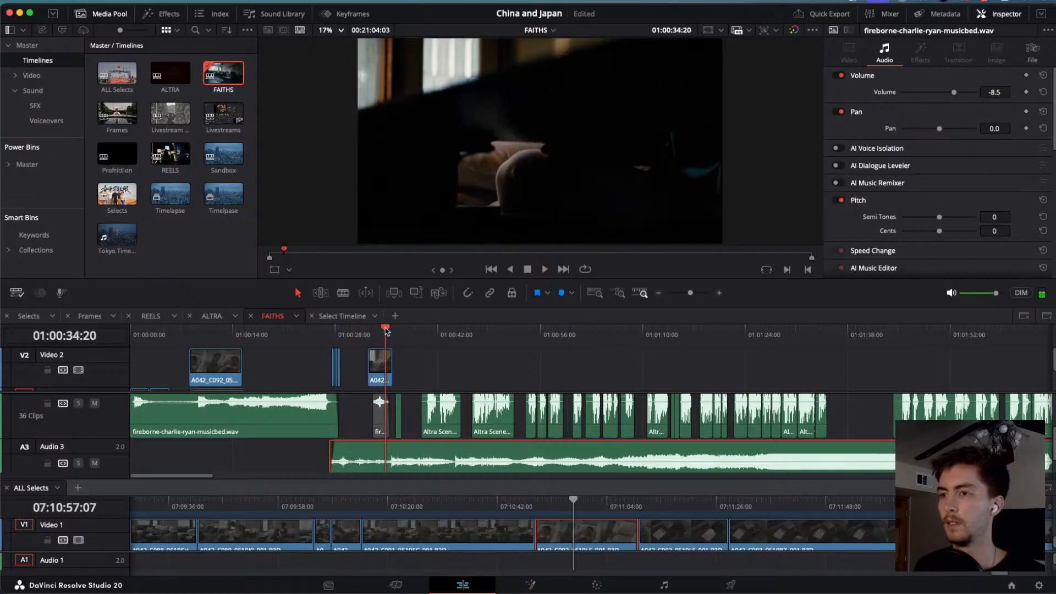
pyautogui.press('space')
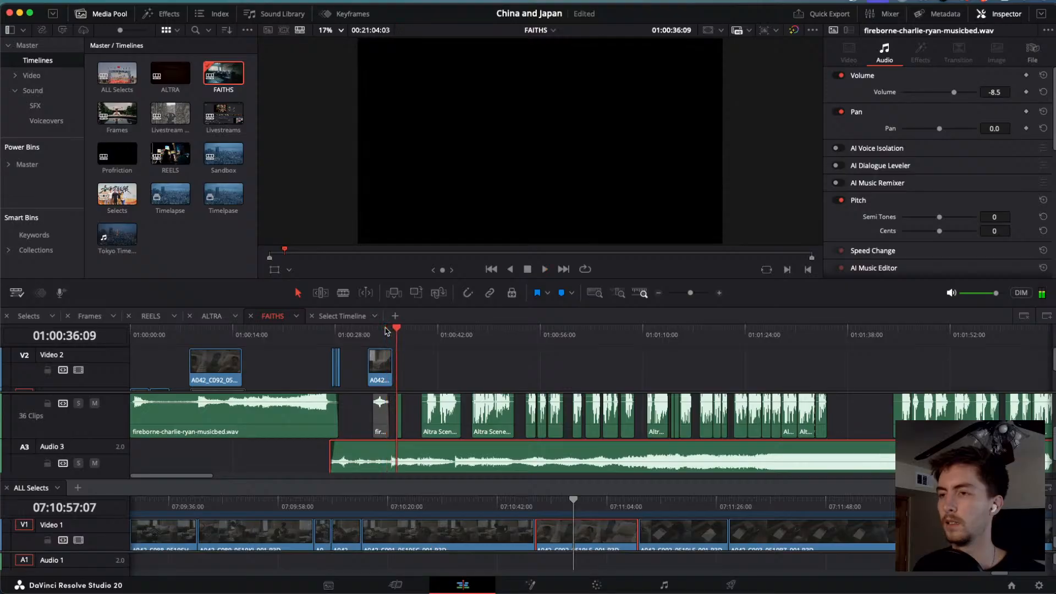
pyautogui.click(390, 330)
pyautogui.moveTo(354, 341); pyautogui.dragTo(341, 338)
pyautogui.press('space')
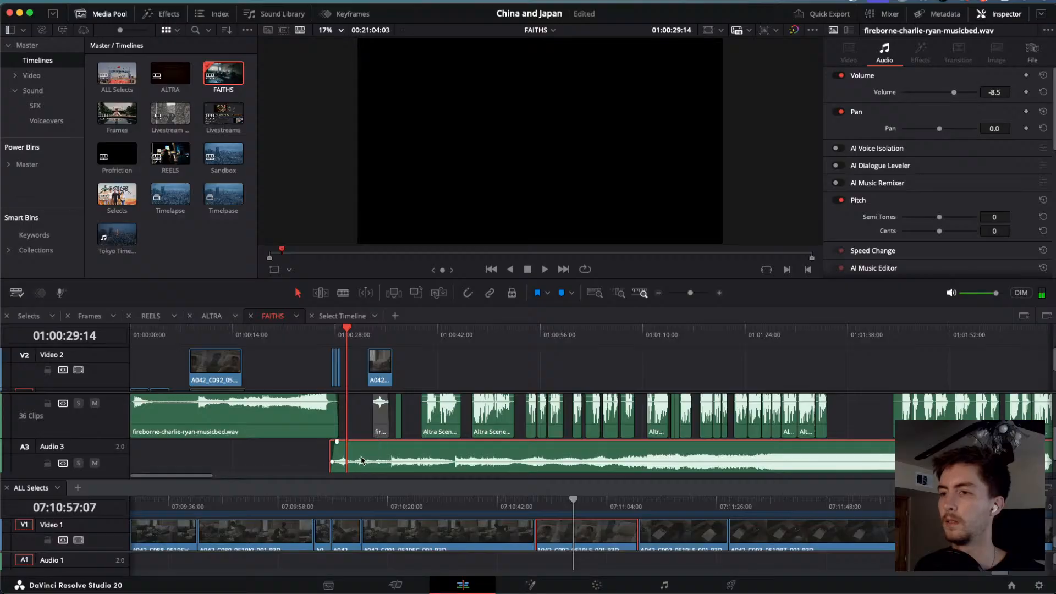
# Split the Audio 3 music clip at 01:00:29:04, after its first swell.
pyautogui.scroll(10, 361, 461)
pyautogui.click(517, 332)
pyautogui.press('space')
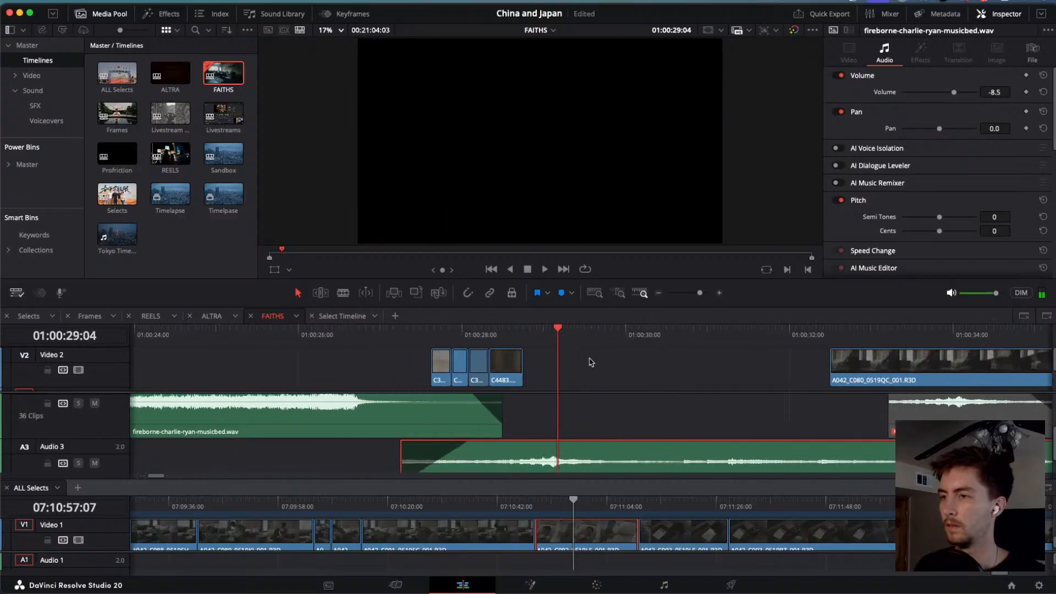
pyautogui.scroll(-10, 597, 449)
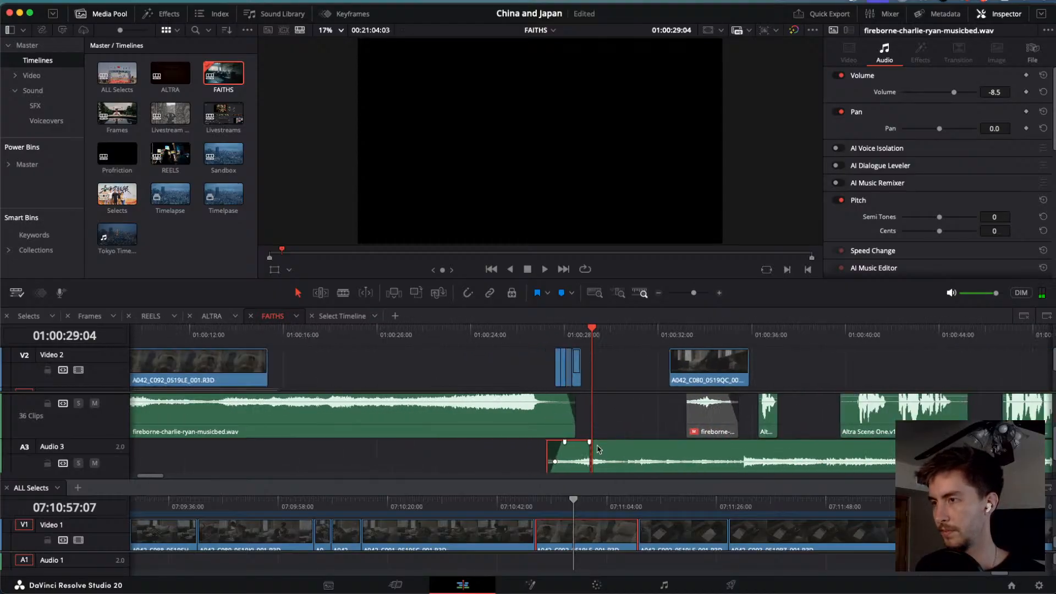
# Split the Audio 3 music clip again at 01:00:35:14, where the louder hit begins.
pyautogui.click(442, 332)
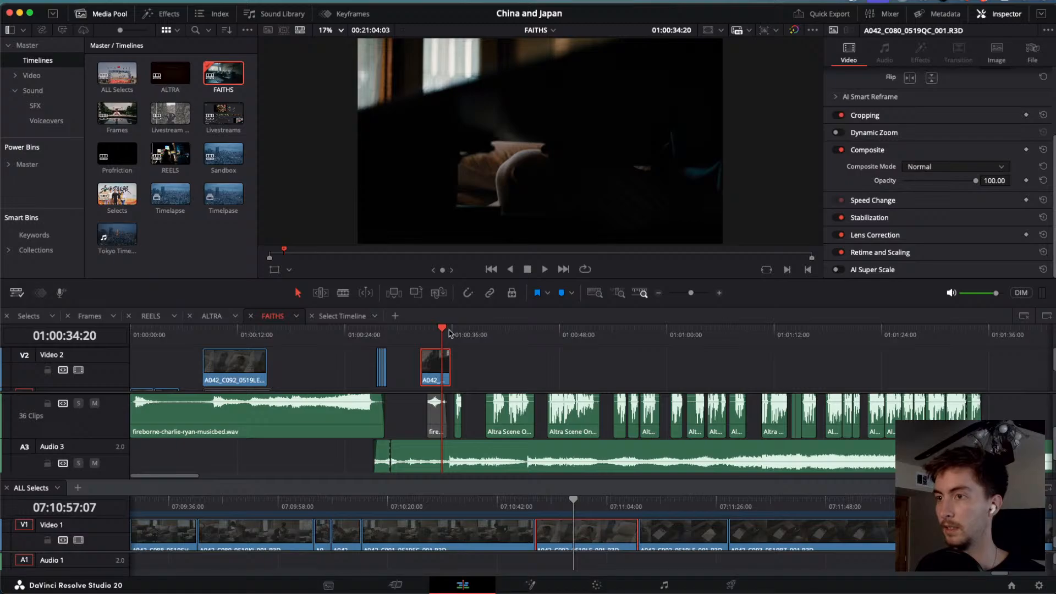
pyautogui.click(449, 333)
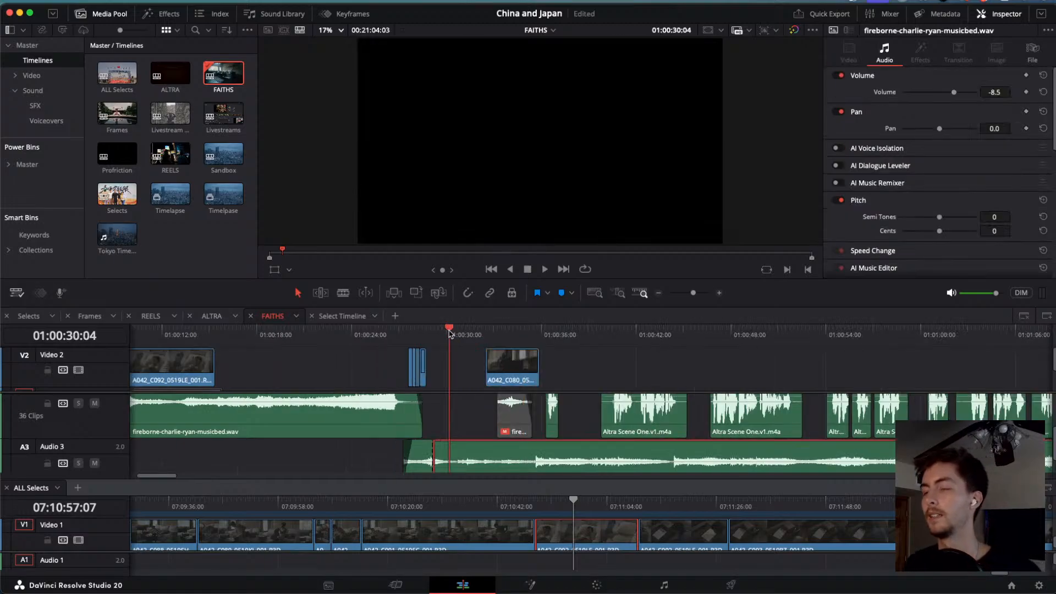
pyautogui.moveTo(449, 333); pyautogui.dragTo(535, 344)
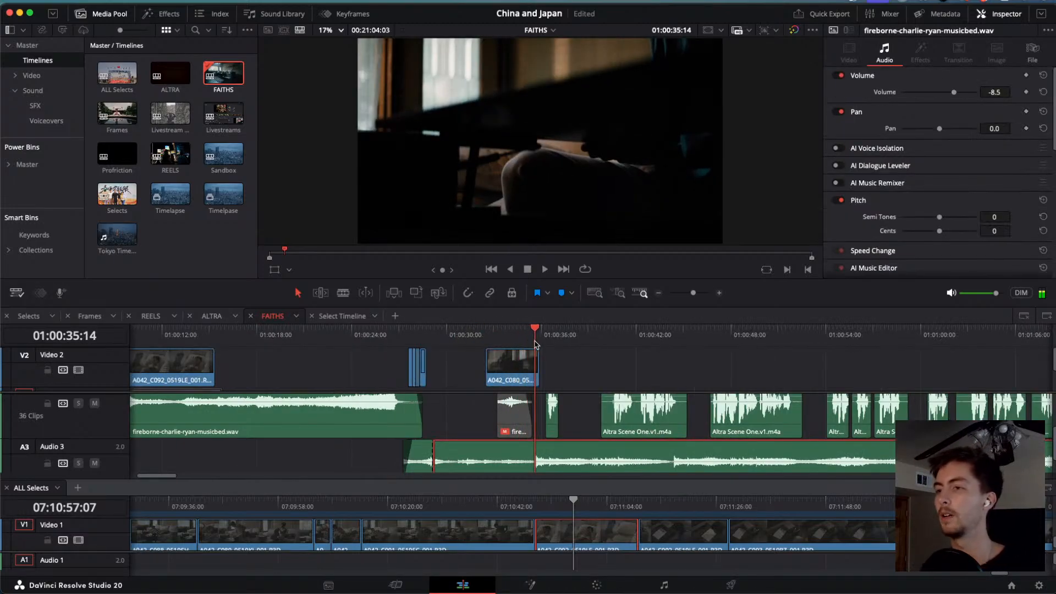
pyautogui.scroll(3, 539, 422)
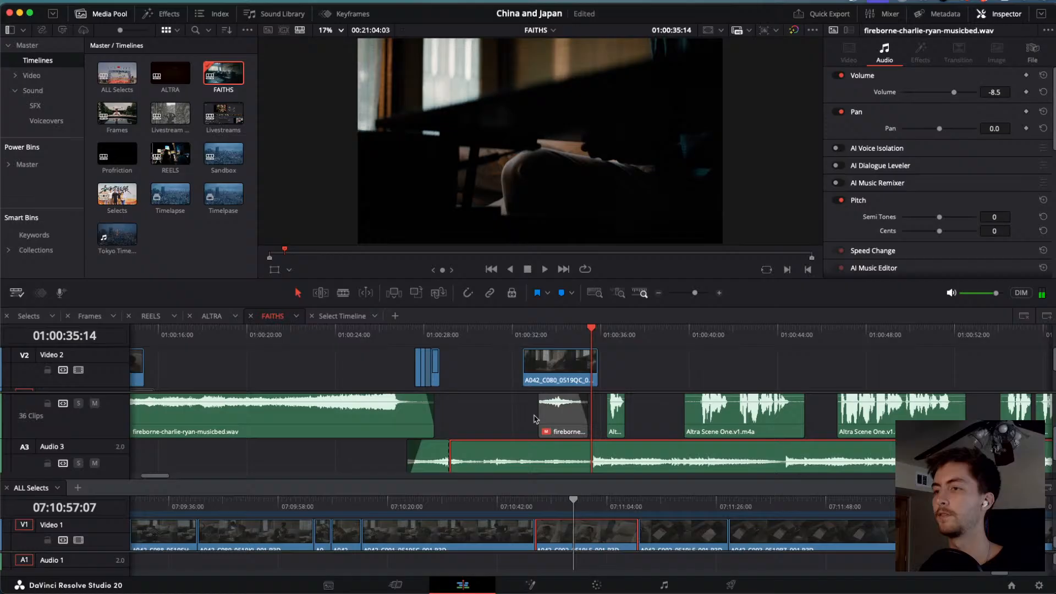
pyautogui.press('Right')
pyautogui.click(581, 451)
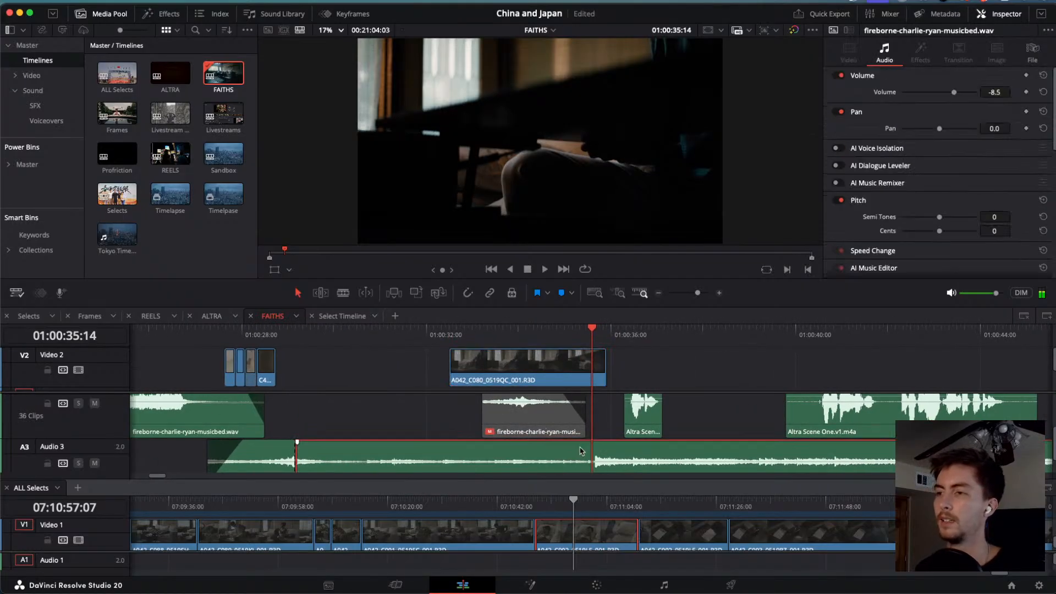
# Move the voiceover clips from about 01:00:40 on and the music after 01:00:35:14 down one track, to Audio 3 and Audio 4.
pyautogui.scroll(-8, 580, 451)
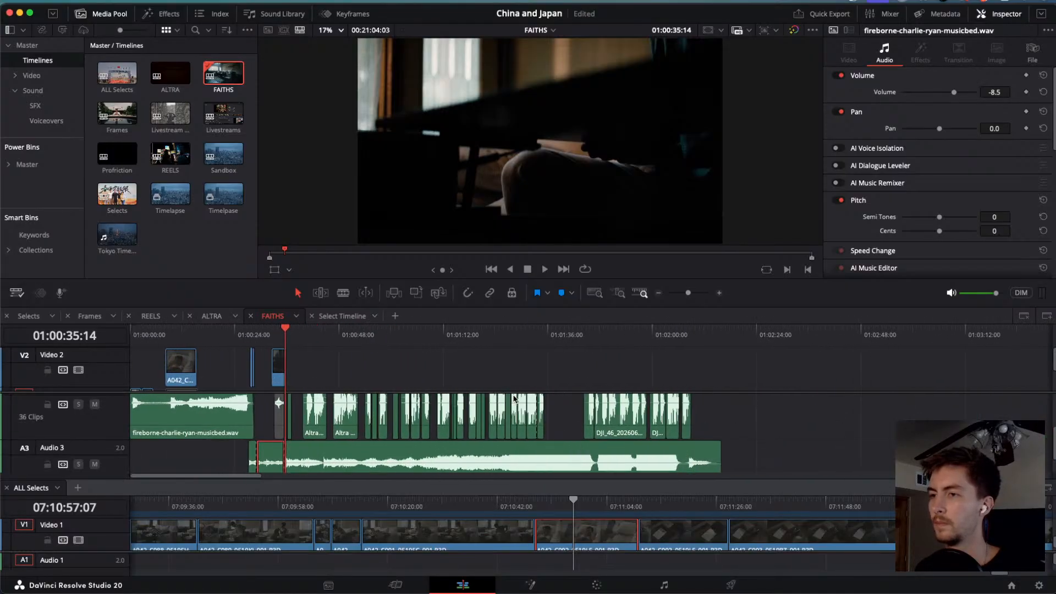
pyautogui.scroll(2, 578, 449)
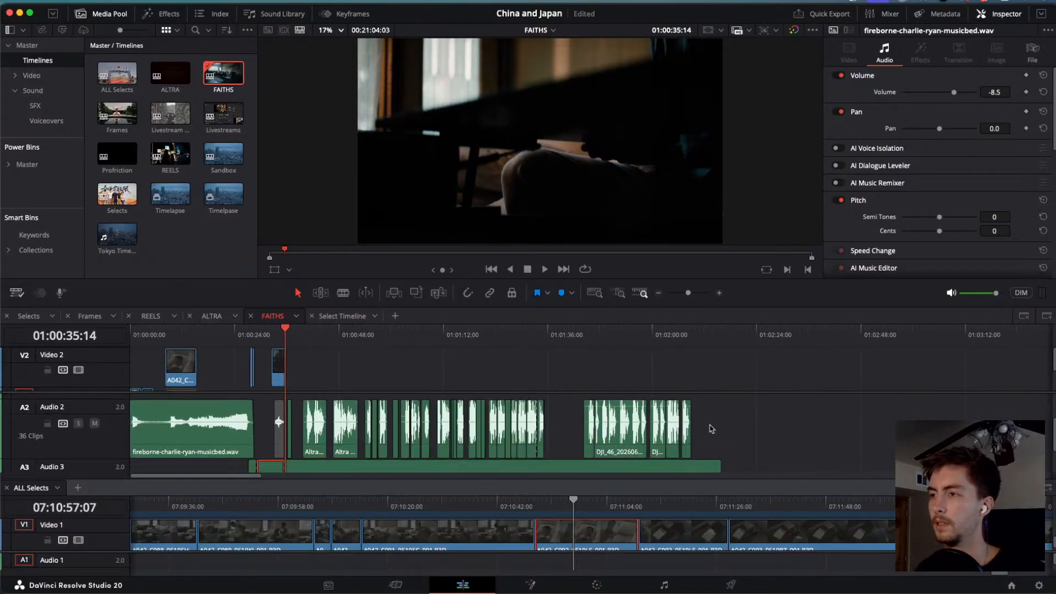
pyautogui.moveTo(743, 422); pyautogui.dragTo(306, 465)
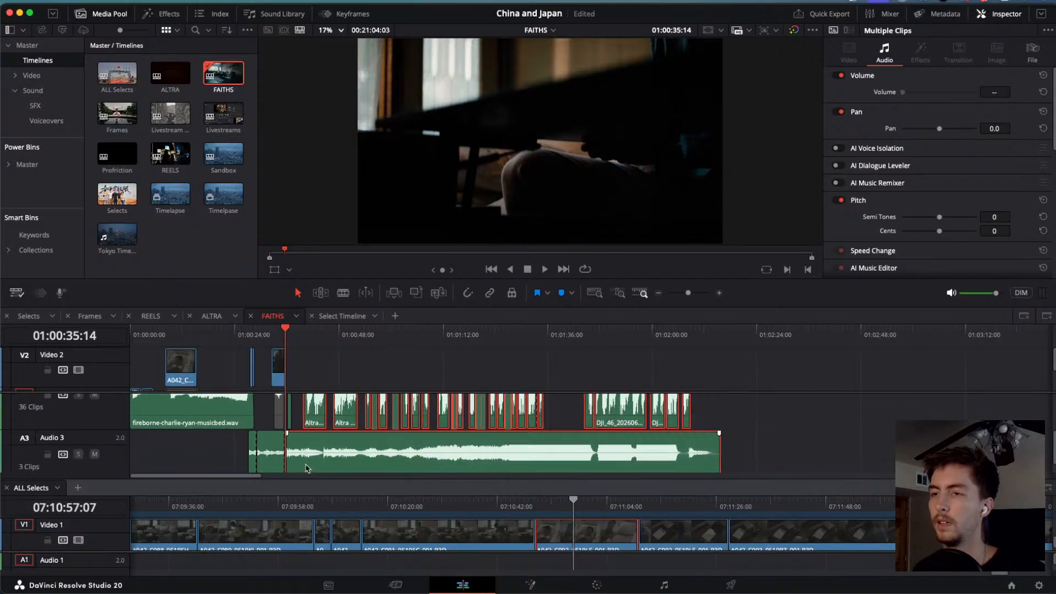
pyautogui.scroll(1, 305, 465)
pyautogui.scroll(3, 306, 468)
pyautogui.scroll(-1, 307, 468)
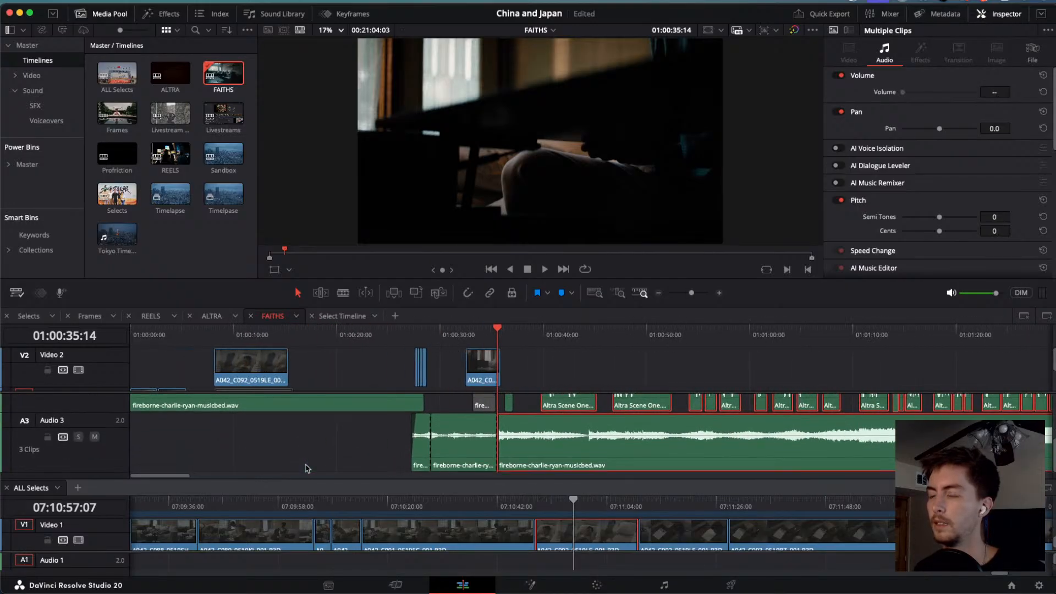
pyautogui.hscroll(10, 552, 448)
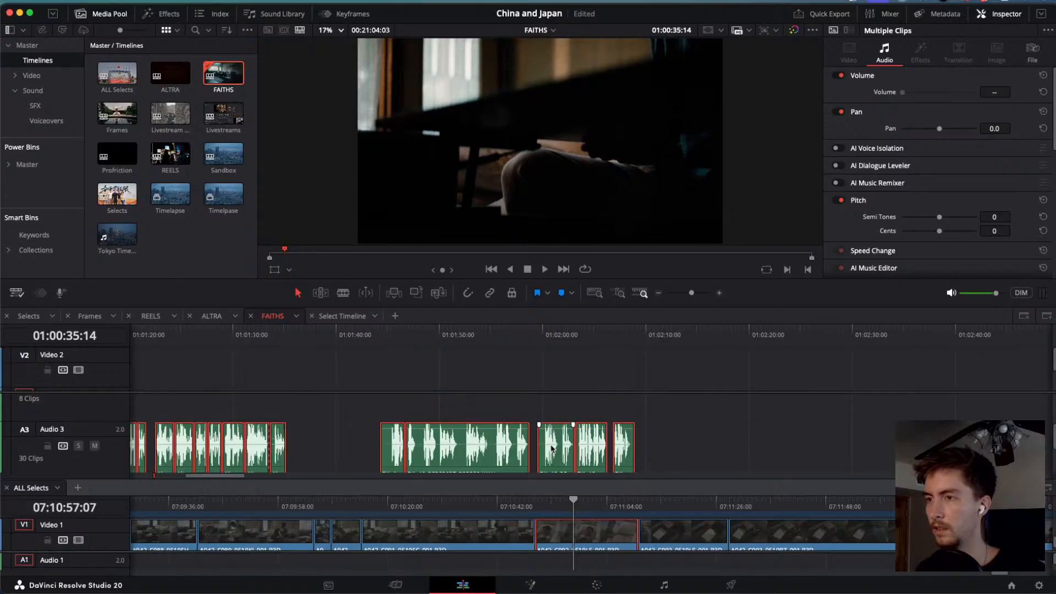
pyautogui.scroll(-2, 552, 448)
pyautogui.hscroll(-9, 552, 448)
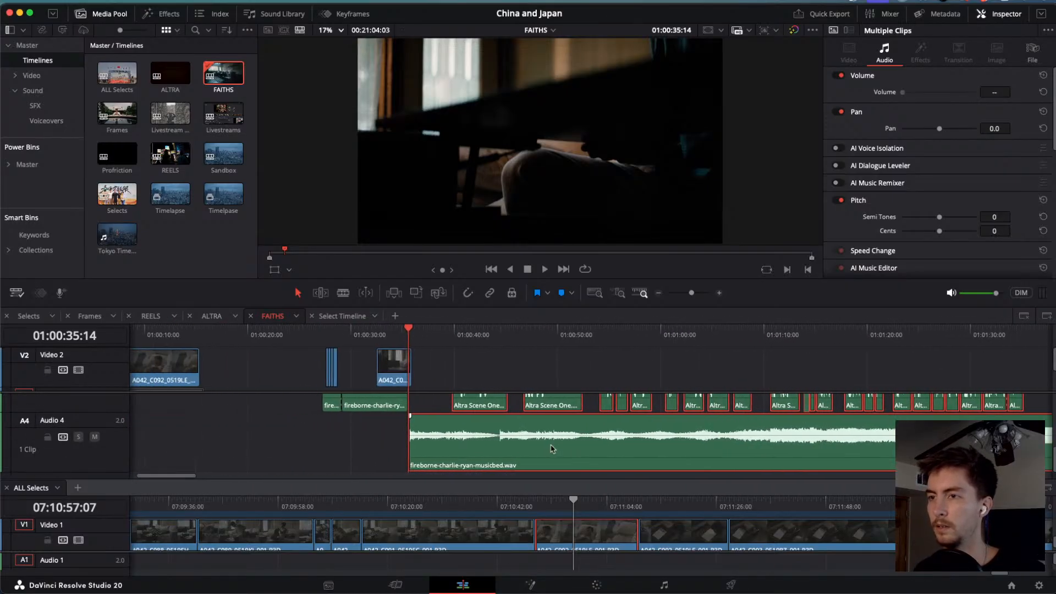
# Shift the selected voiceover and music clips about 6.5 seconds earlier, so the Audio 4 music starts at about 01:00:29.
pyautogui.scroll(5, 442, 437)
pyautogui.scroll(2, 441, 437)
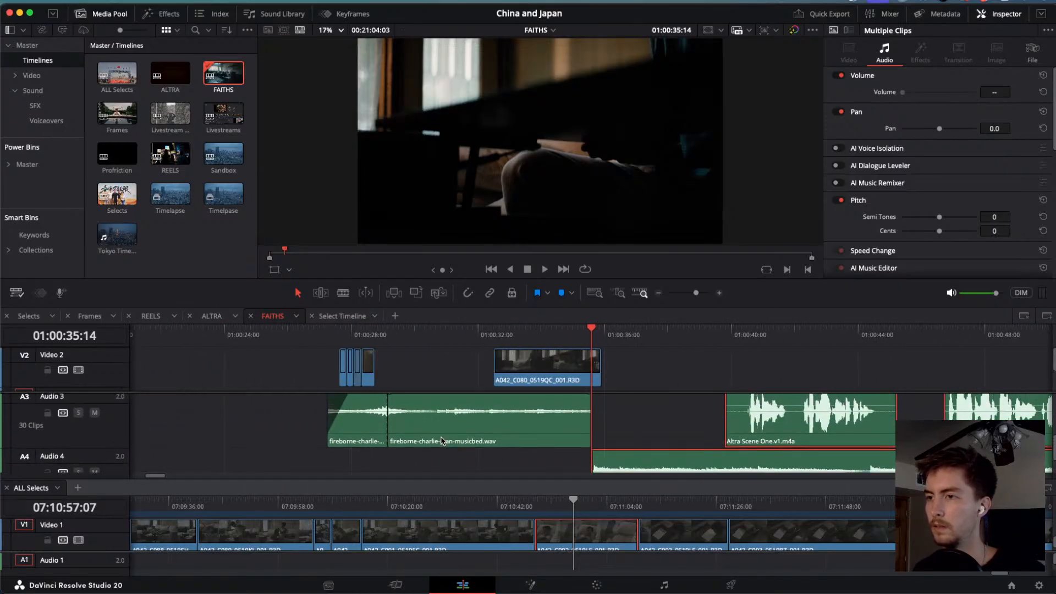
pyautogui.moveTo(617, 468); pyautogui.dragTo(409, 459)
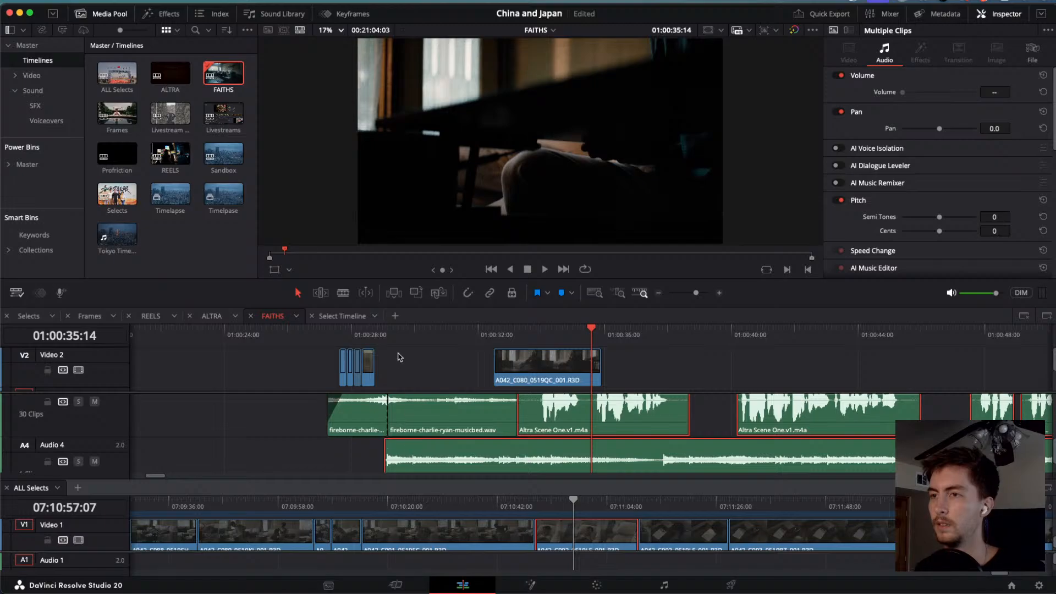
# Disable the leftover Audio 3 music piece between about 01:00:29 and 01:00:33, and add a short fade-out to the piece before it.
pyautogui.moveTo(394, 336); pyautogui.dragTo(377, 337)
pyautogui.press('space')
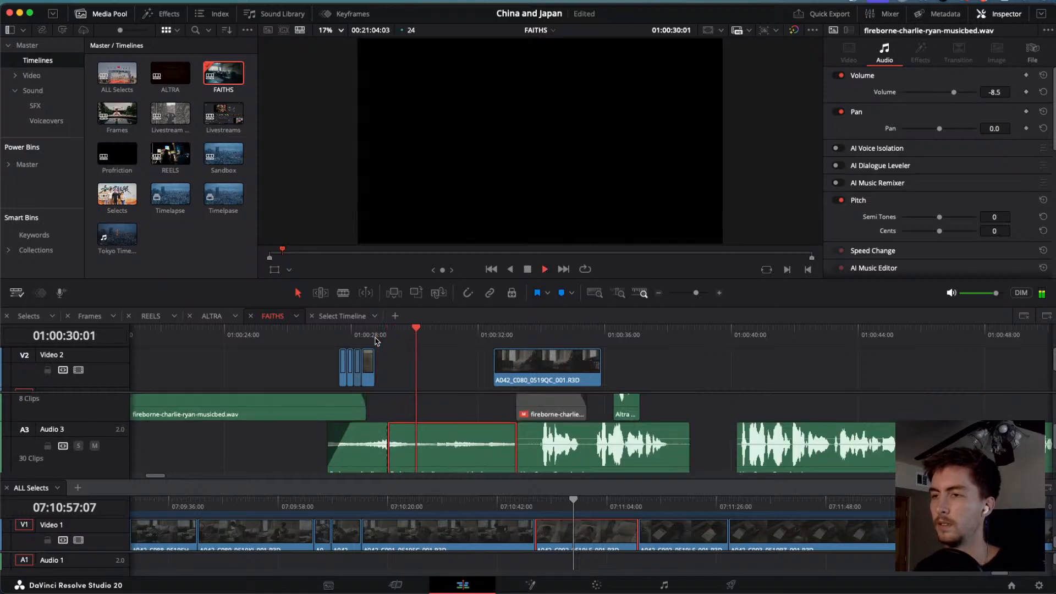
pyautogui.press('space')
pyautogui.press('d')
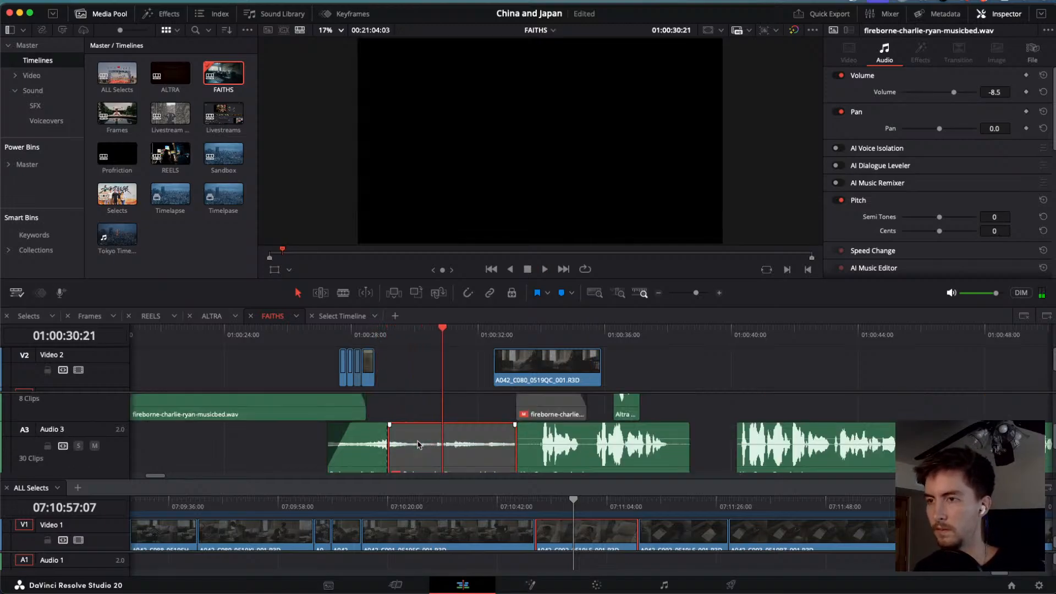
pyautogui.scroll(6, 419, 444)
pyautogui.moveTo(411, 441)
pyautogui.mouseDown()
pyautogui.moveTo(441, 437)
pyautogui.moveTo(403, 423)
pyautogui.mouseUp()
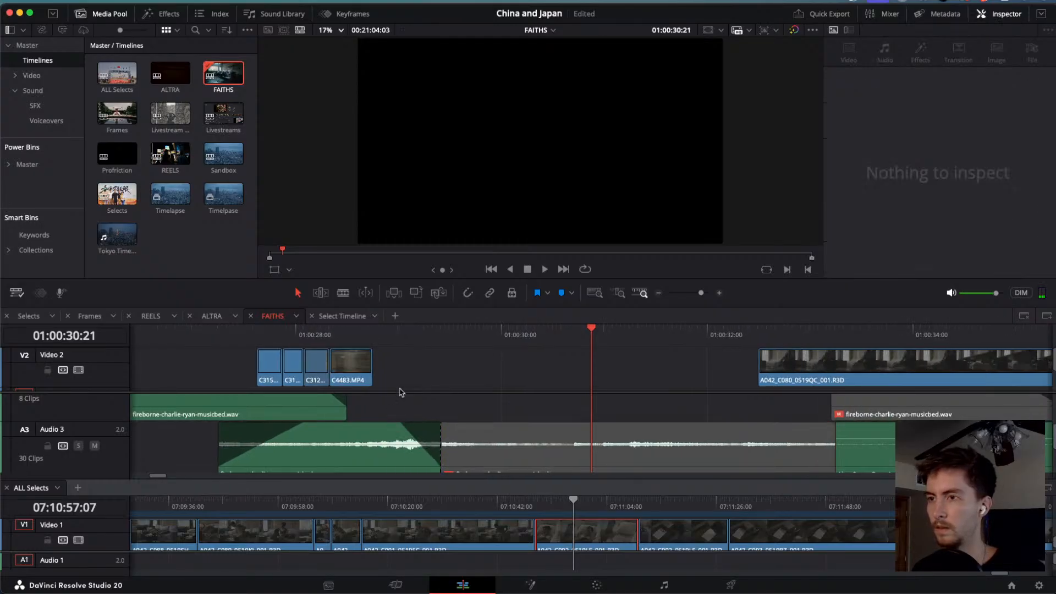
# Play the reworked music transition from about 01:00:28 to 01:00:36, checking how it leads into the voiceover and the A042_C080 clip.
pyautogui.moveTo(402, 335); pyautogui.dragTo(368, 336)
pyautogui.press('space')
pyautogui.scroll(-3, 489, 420)
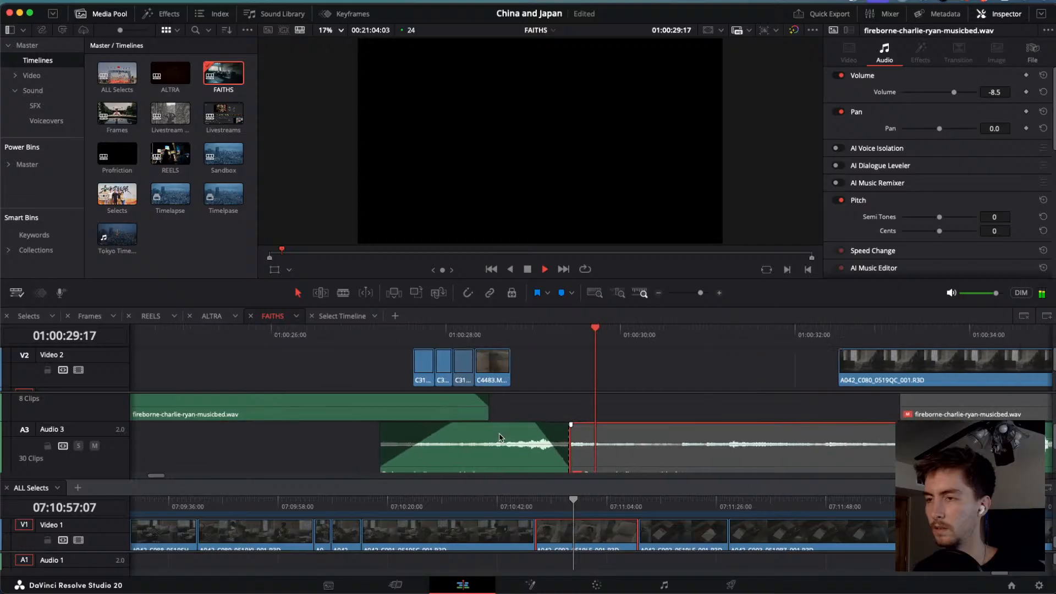
pyautogui.scroll(-3, 501, 437)
pyautogui.scroll(3, 499, 440)
pyautogui.scroll(-4, 495, 440)
pyautogui.scroll(3, 404, 428)
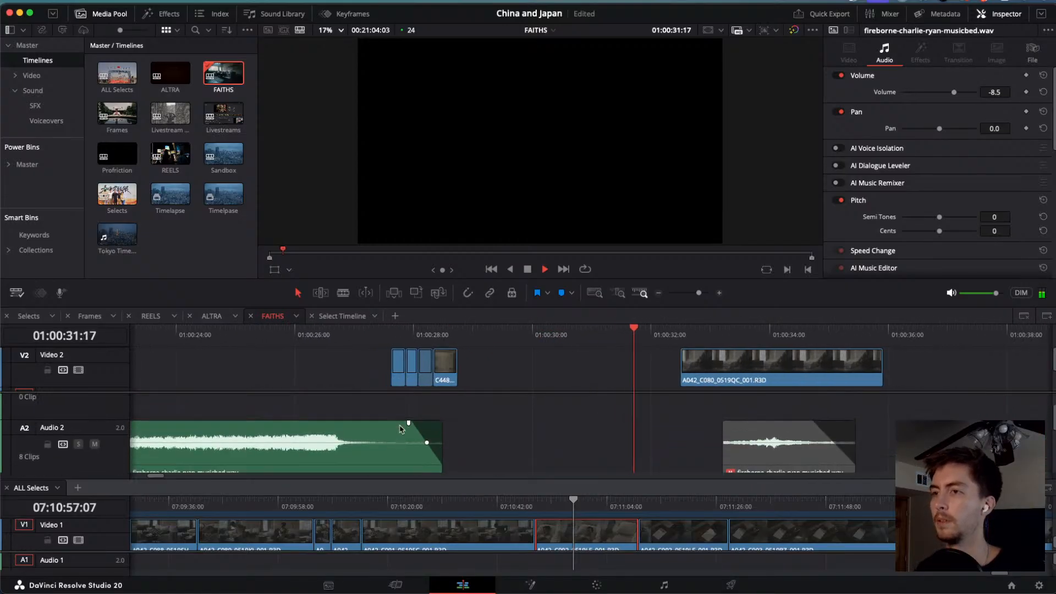
pyautogui.scroll(-5, 401, 426)
pyautogui.scroll(-3, 401, 426)
pyautogui.scroll(-2, 401, 428)
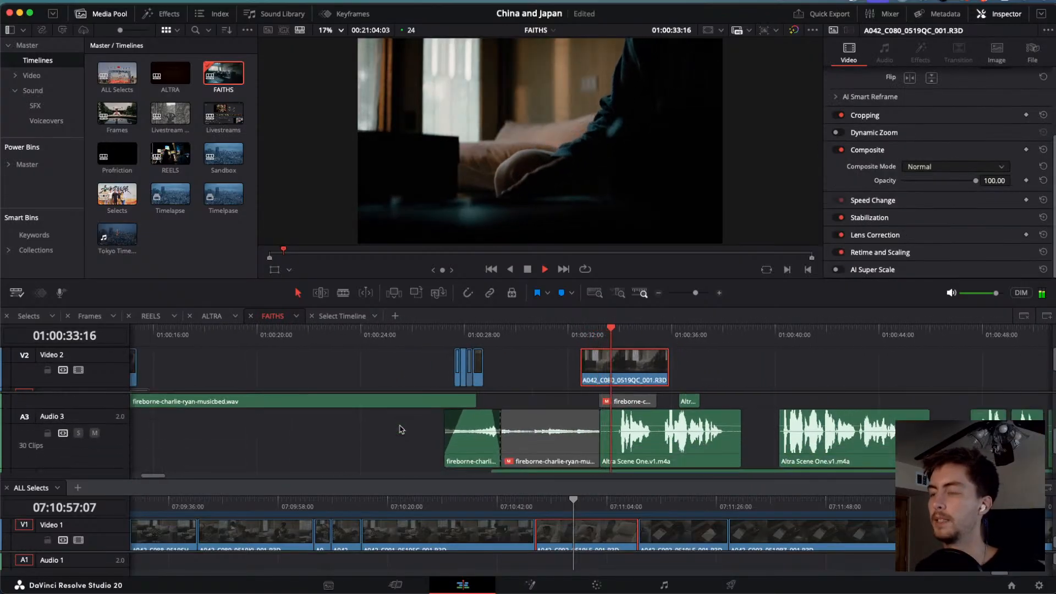
pyautogui.scroll(-3, 401, 429)
pyautogui.scroll(-3, 402, 430)
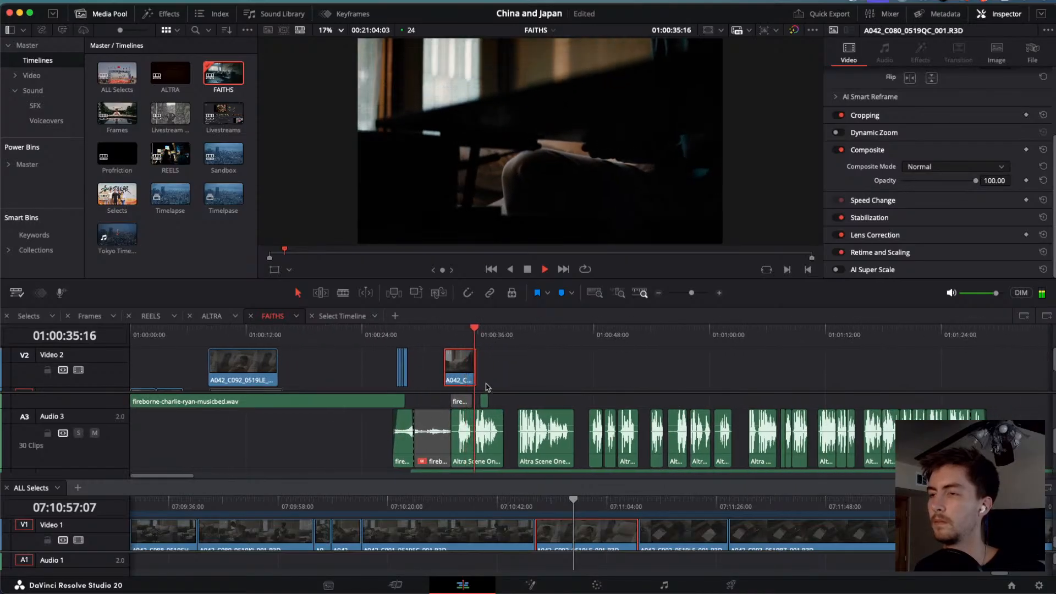
pyautogui.press('space')
# Move the short Altra Scene One voiceover clip on Audio 2 about 5.5 seconds earlier, starting at about 01:00:30:16.
pyautogui.scroll(5, 481, 408)
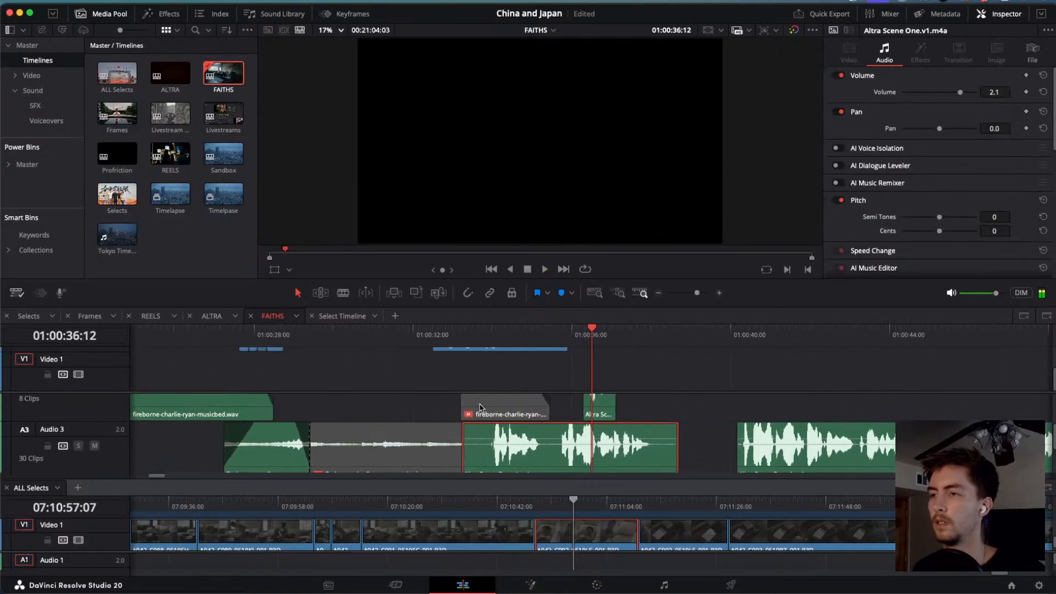
pyautogui.press('space')
pyautogui.click(590, 417)
pyautogui.press('space')
pyautogui.scroll(-2, 563, 438)
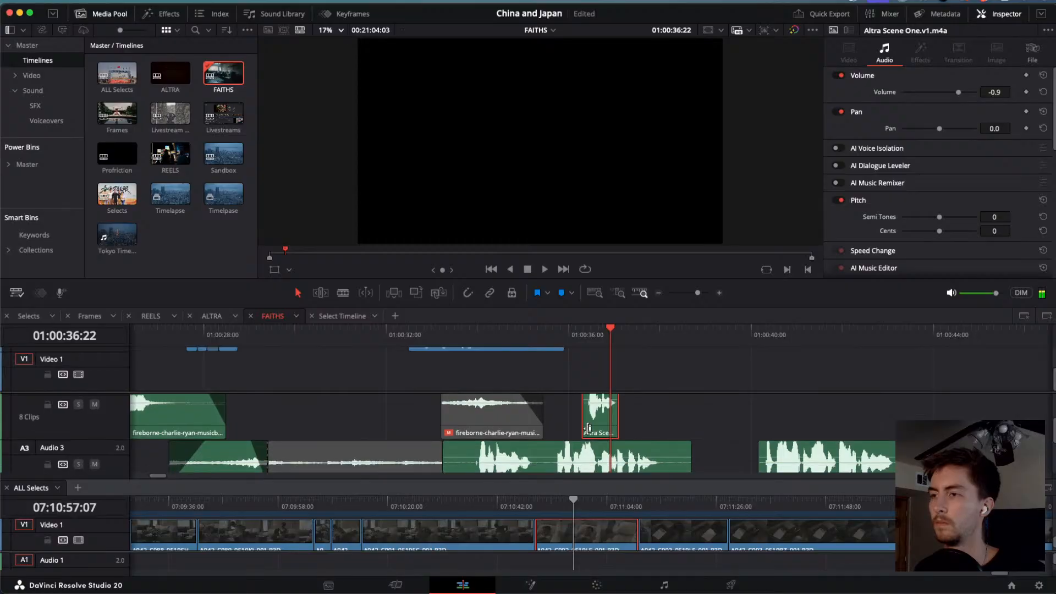
pyautogui.moveTo(599, 428); pyautogui.dragTo(345, 430)
# Play from about 01:00:30 to 01:00:44, checking how the moved voiceover clip sits against the music, A042_C080 shot and following voiceover.
pyautogui.moveTo(326, 332); pyautogui.dragTo(236, 334)
pyautogui.press('space')
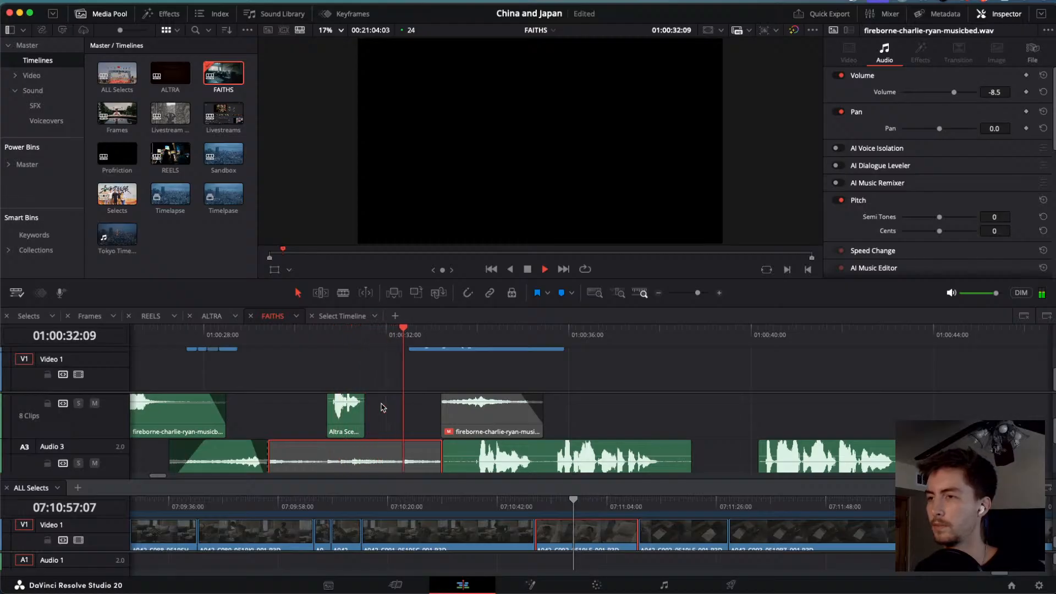
pyautogui.scroll(-2, 424, 415)
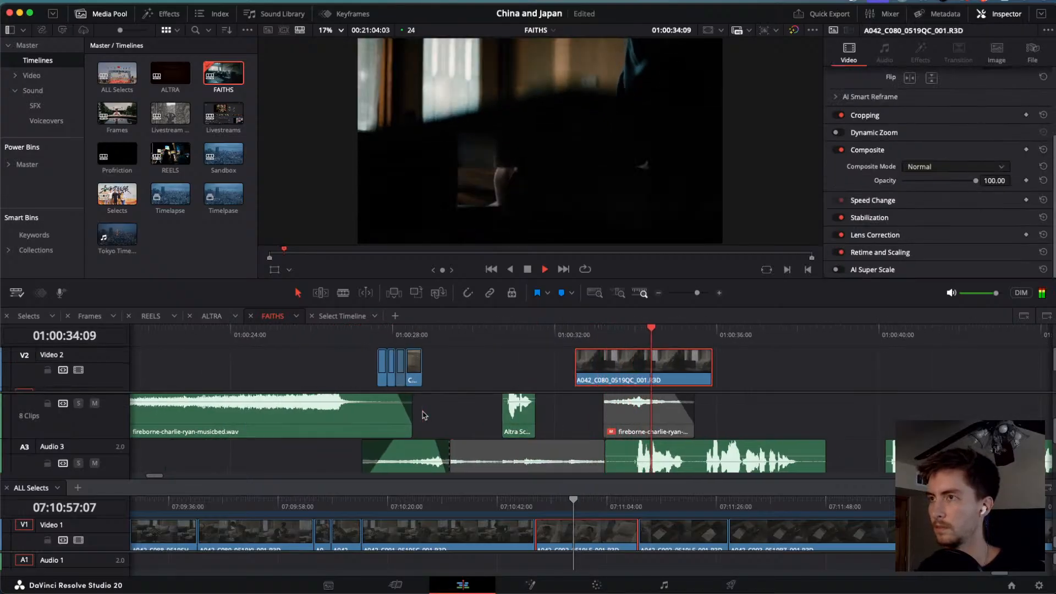
pyautogui.scroll(-5, 582, 429)
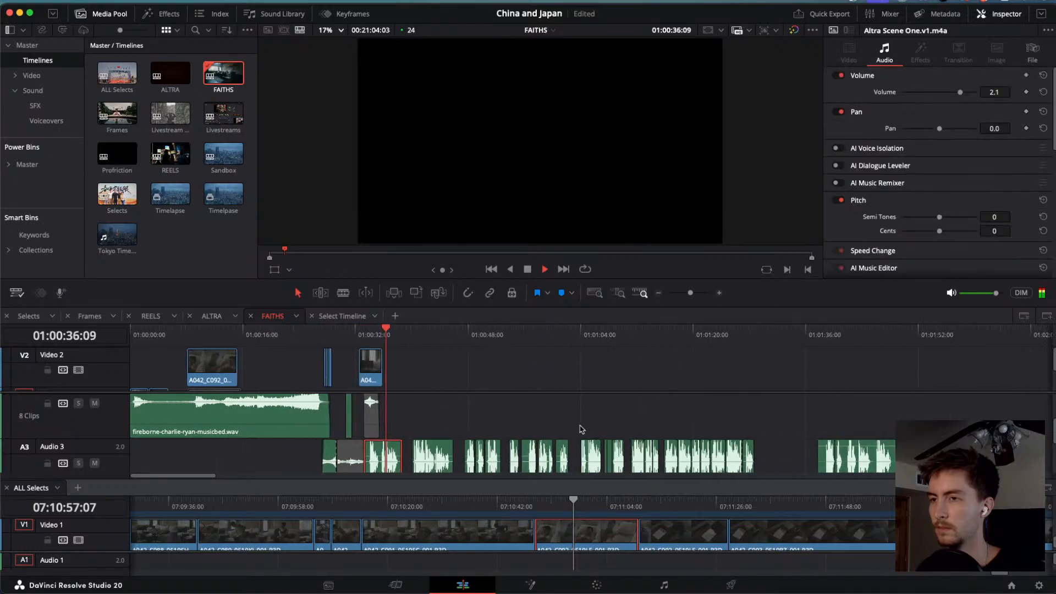
pyautogui.scroll(3, 582, 429)
pyautogui.scroll(-1, 581, 429)
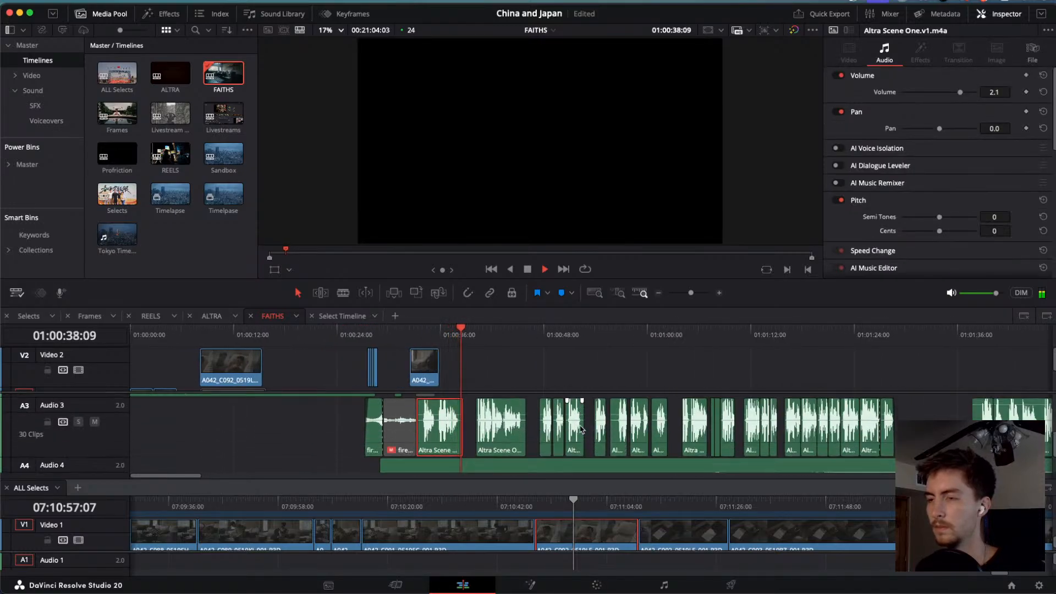
pyautogui.scroll(-2, 582, 429)
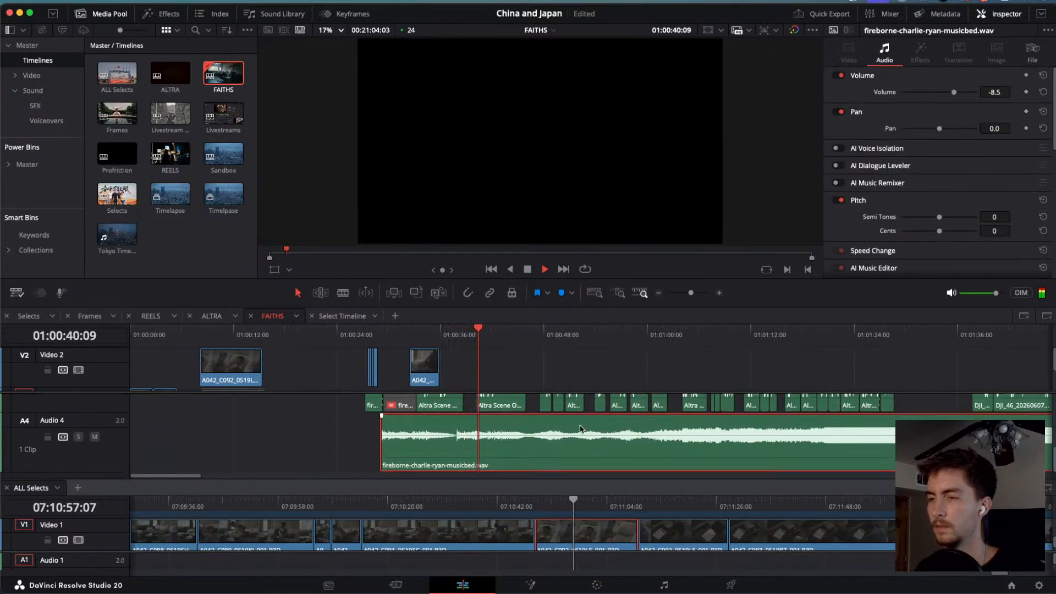
pyautogui.scroll(2, 581, 429)
pyautogui.scroll(-1, 582, 429)
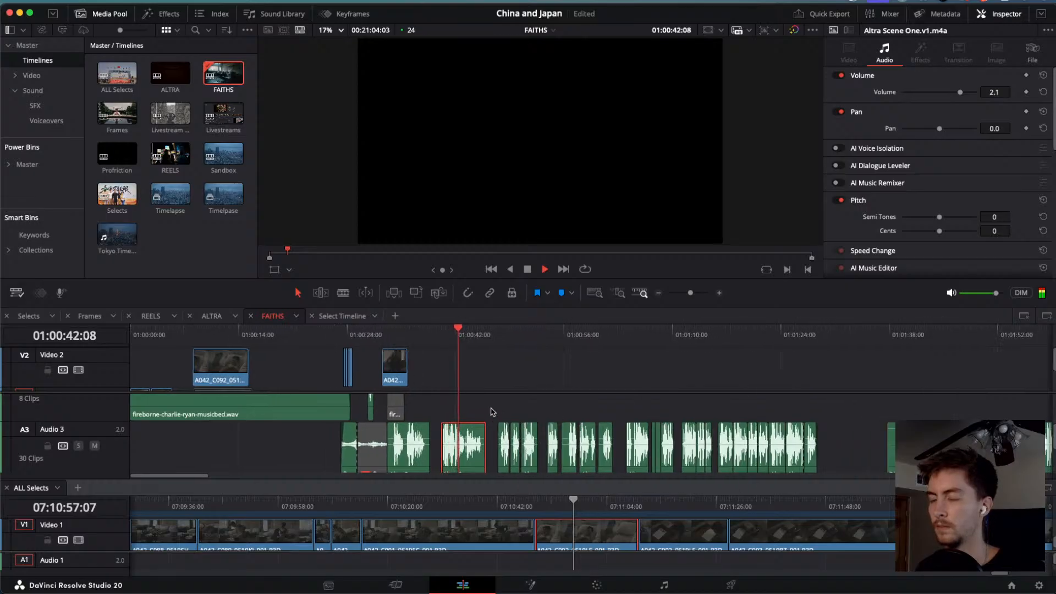
pyautogui.scroll(-1, 492, 412)
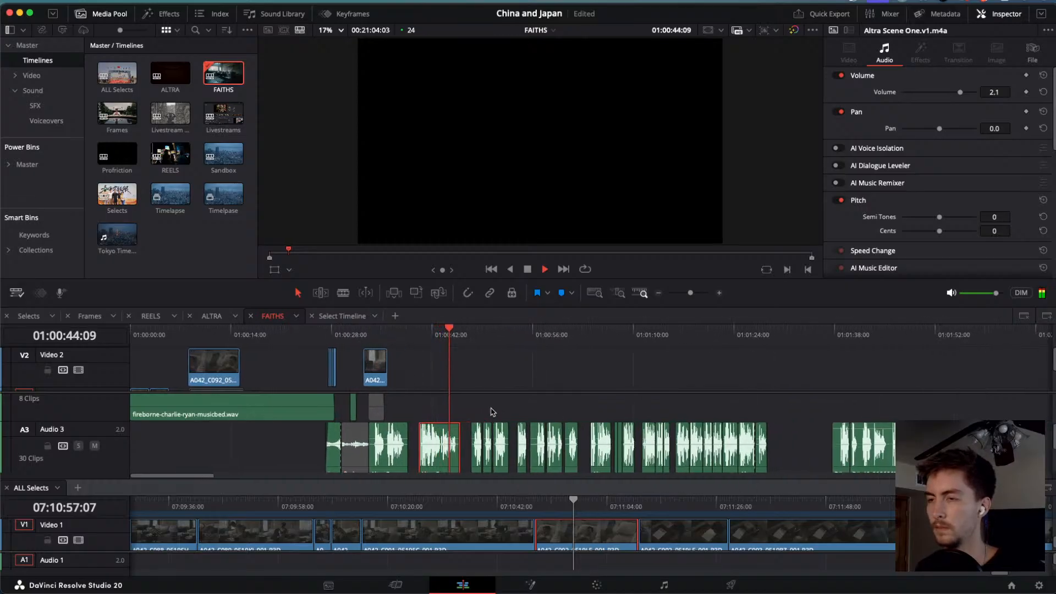
# Play the FAITHS opening from the start to about 01:00:36, reviewing the pacing of shots, music and voiceover.
pyautogui.moveTo(442, 335); pyautogui.dragTo(130, 335)
pyautogui.press('space')
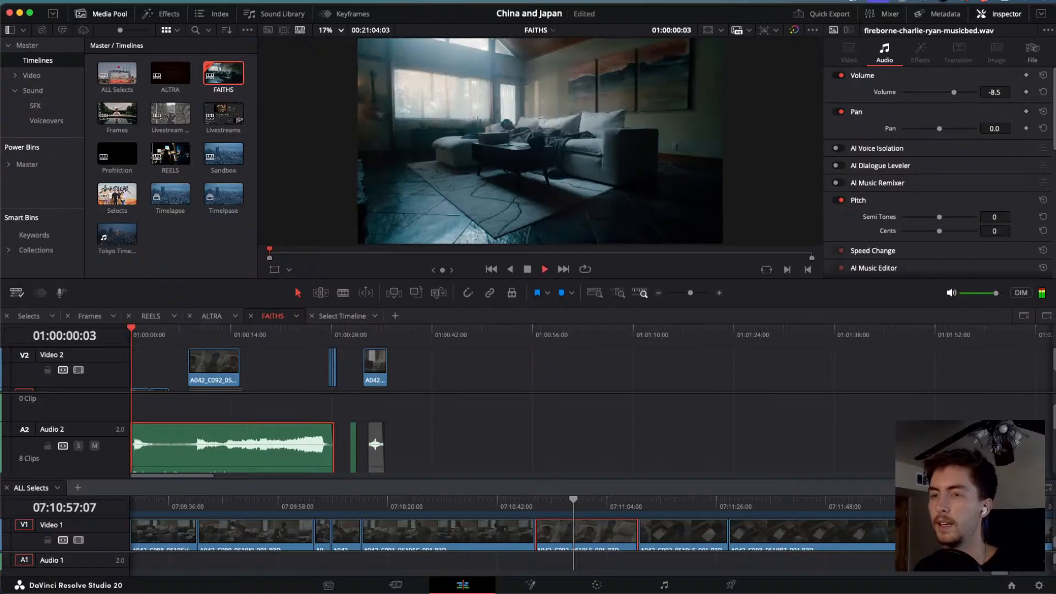
pyautogui.scroll(-1, 500, 376)
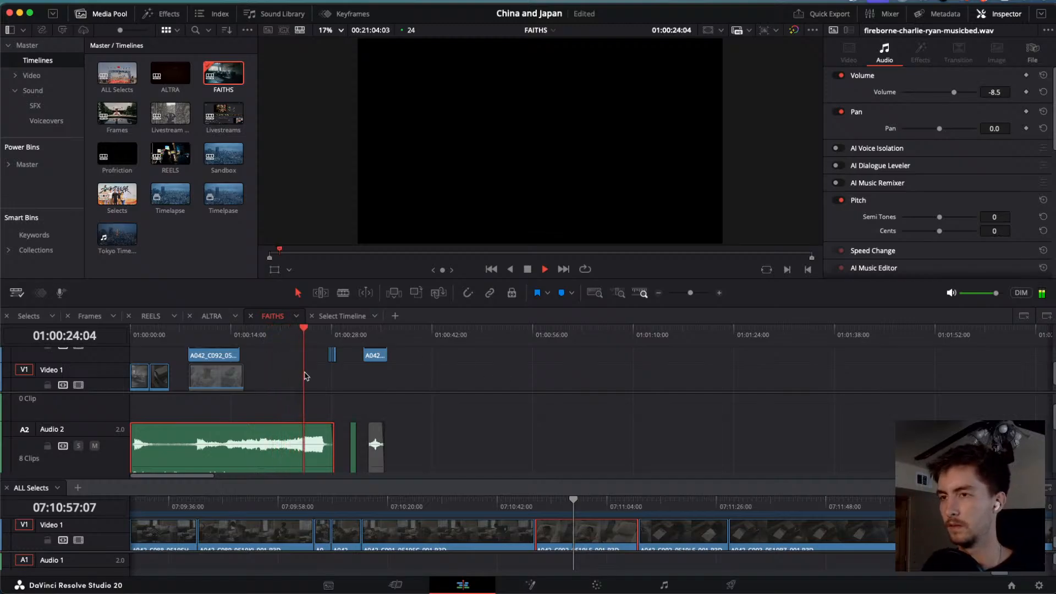
pyautogui.scroll(3, 325, 384)
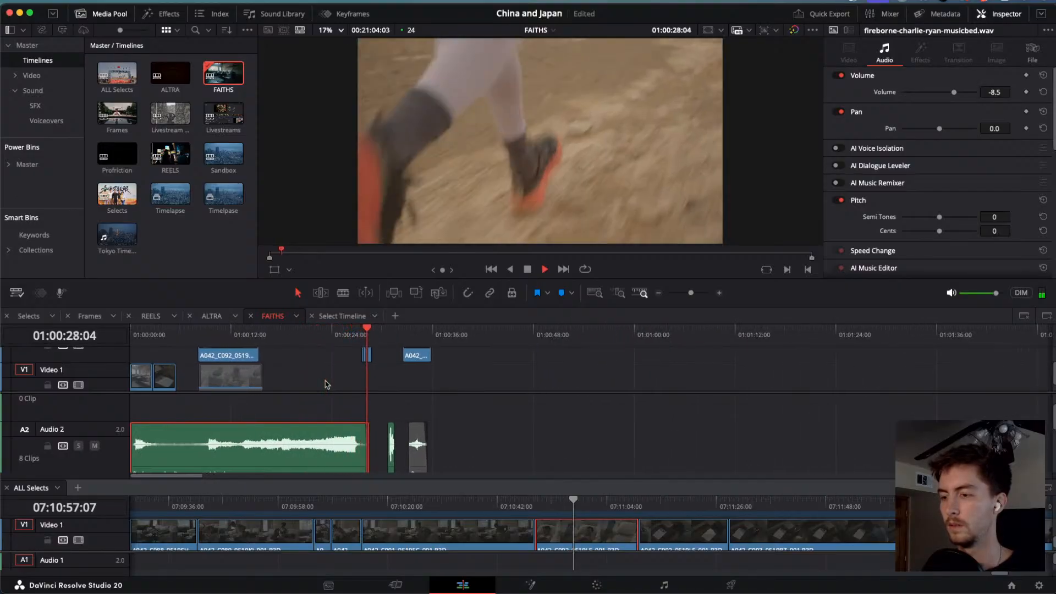
pyautogui.scroll(2, 325, 384)
pyautogui.scroll(-2, 325, 384)
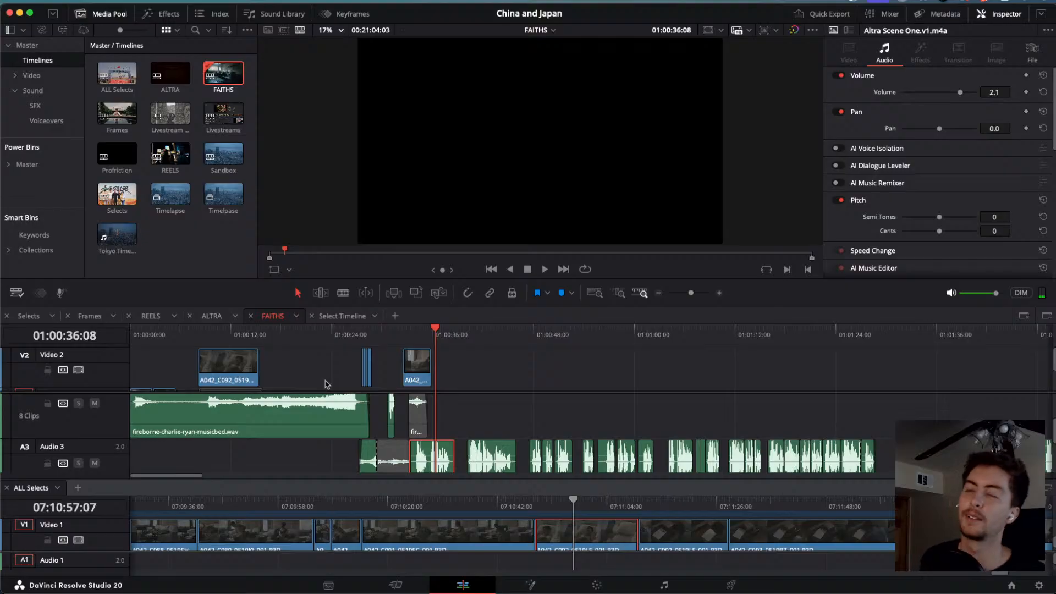
# Return to the start of the timeline and play the opening living-room shot.
pyautogui.scroll(1, 328, 340)
pyautogui.moveTo(328, 340); pyautogui.dragTo(296, 347)
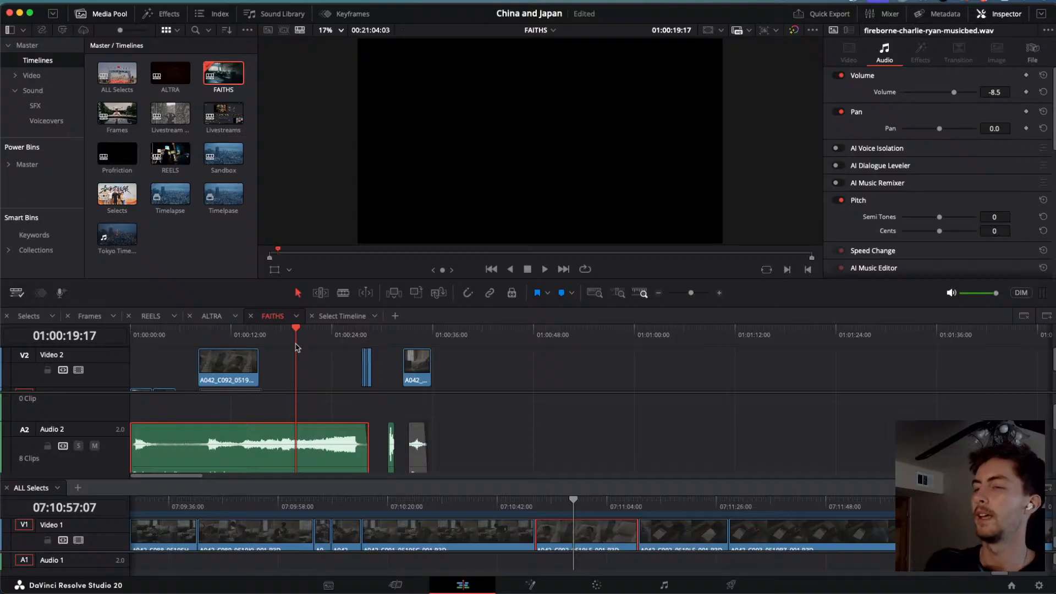
pyautogui.moveTo(296, 336); pyautogui.dragTo(64, 336)
pyautogui.press('space')
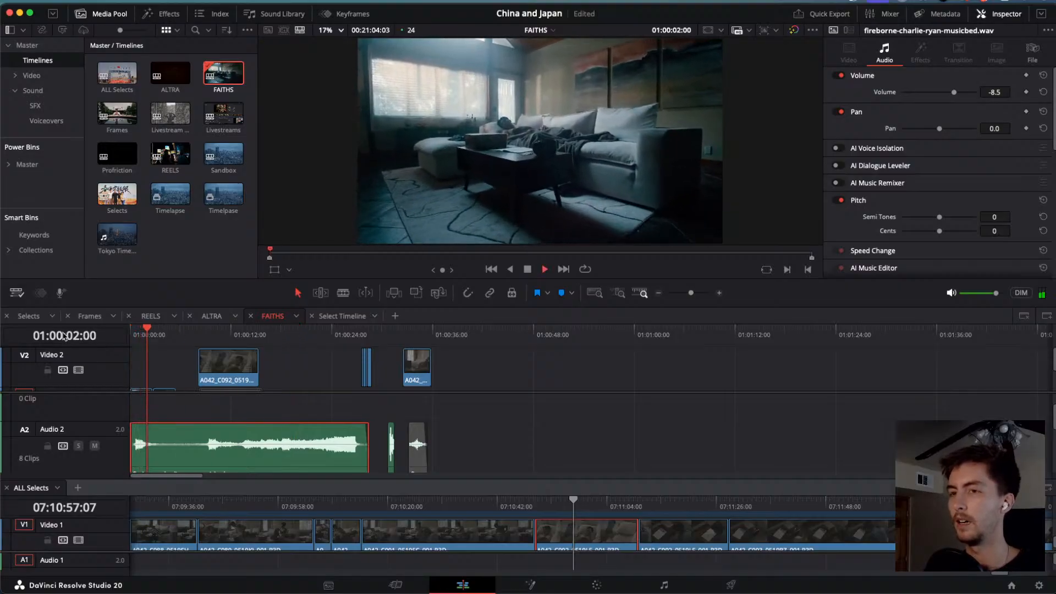
pyautogui.press('j')
pyautogui.press('j')
pyautogui.scroll(-3, 153, 368)
pyautogui.press('l')
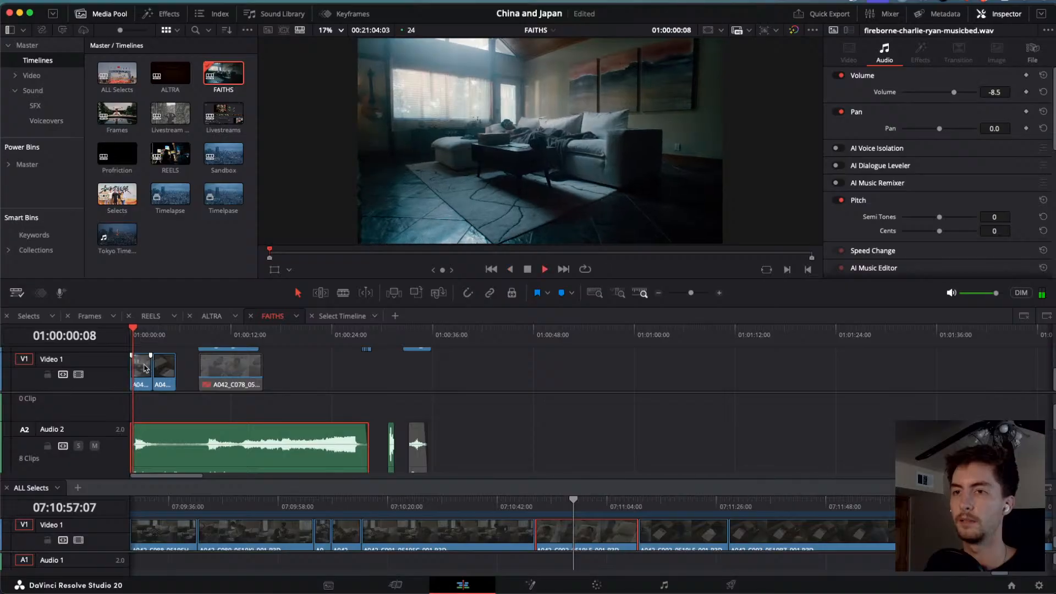
# Replay the first two Video 1 clips from the start to about 01:00:04, checking them against the opening music.
pyautogui.click(146, 365)
pyautogui.scroll(5, 147, 365)
pyautogui.press('space')
pyautogui.moveTo(132, 361); pyautogui.dragTo(102, 332)
pyautogui.press('space')
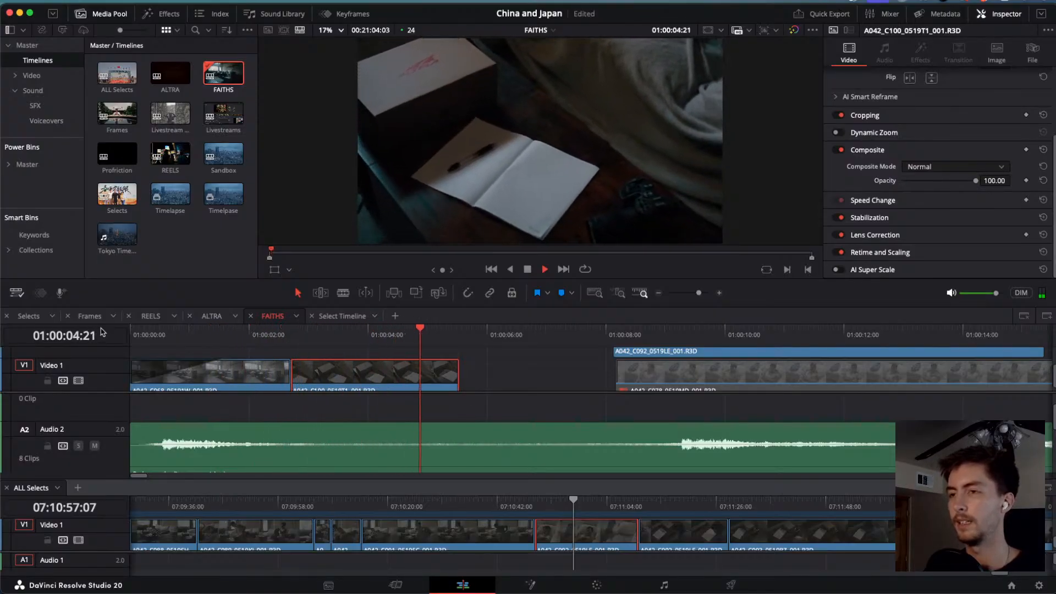
pyautogui.click(457, 341)
pyautogui.press('Home')
pyautogui.press('space')
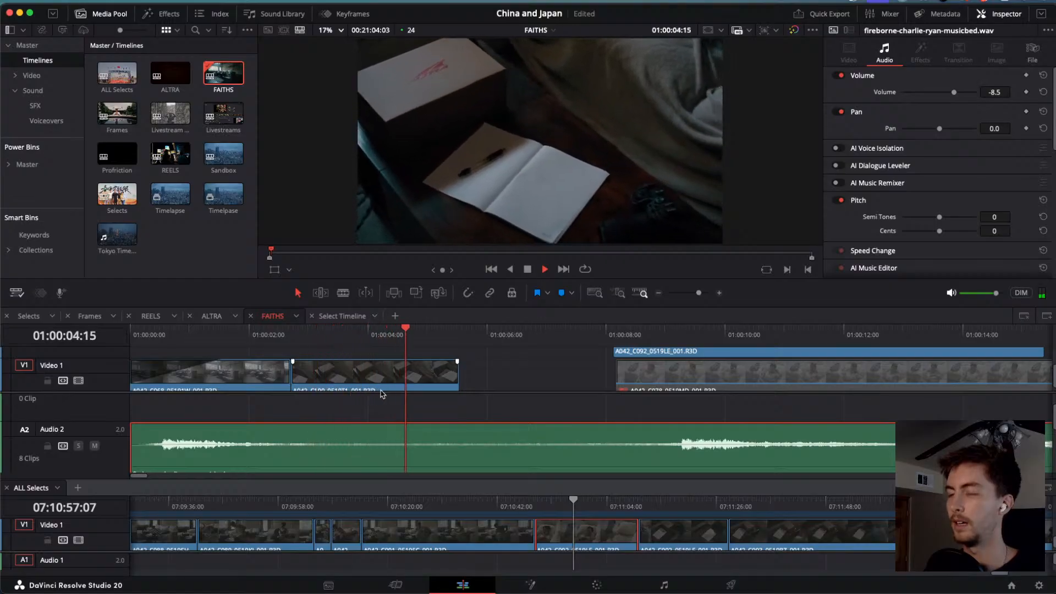
# Play from about 01:00:08 to 01:00:21:17, reviewing the A042_C092 clip and the empty stretch after it against the music.
pyautogui.click(626, 335)
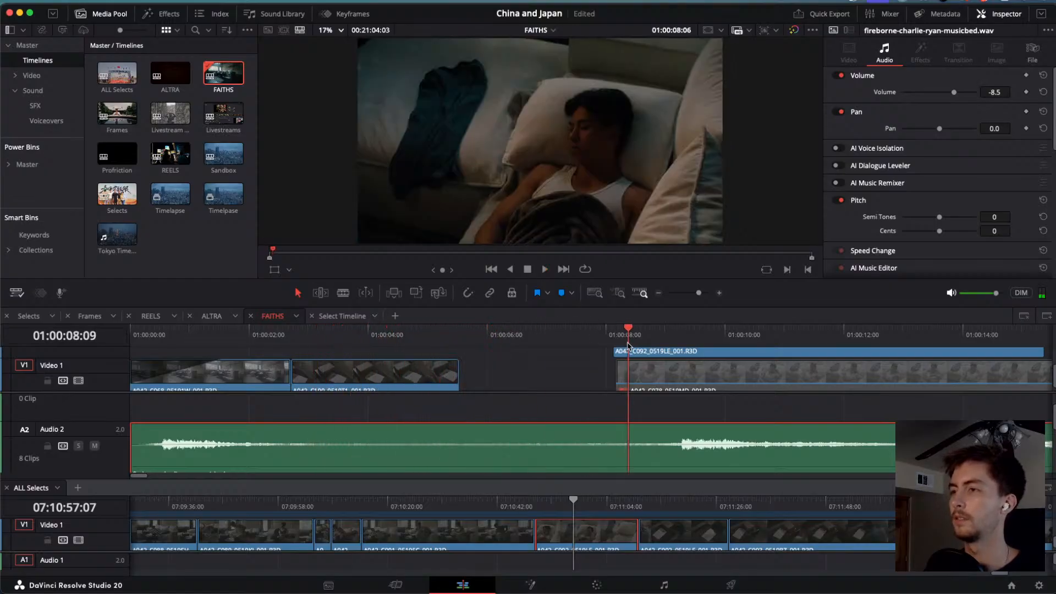
pyautogui.click(633, 351)
pyautogui.scroll(3, 655, 381)
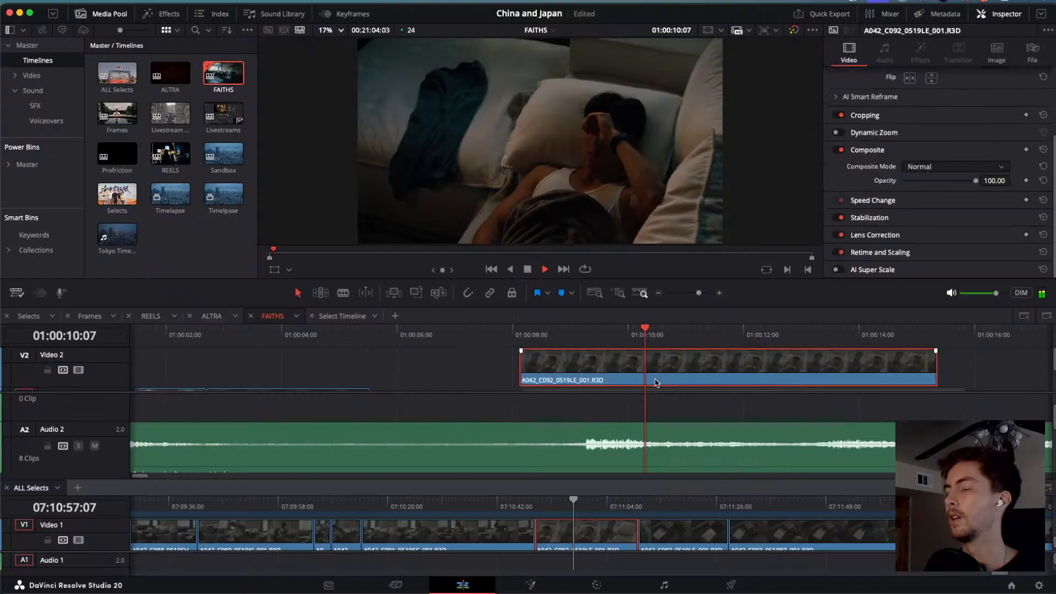
pyautogui.scroll(-8, 655, 381)
pyautogui.scroll(-4, 418, 376)
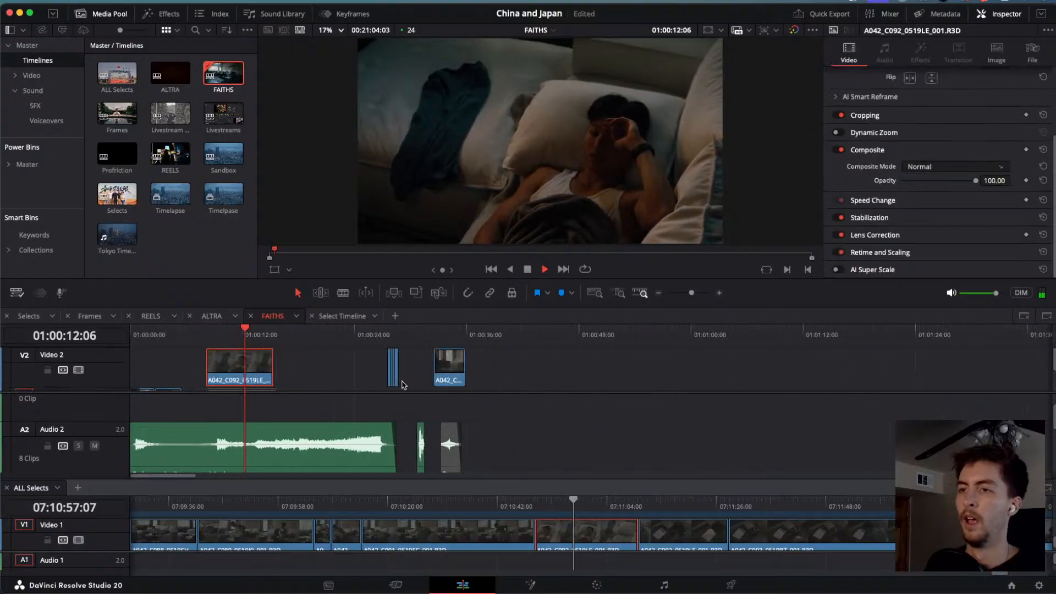
pyautogui.scroll(6, 261, 373)
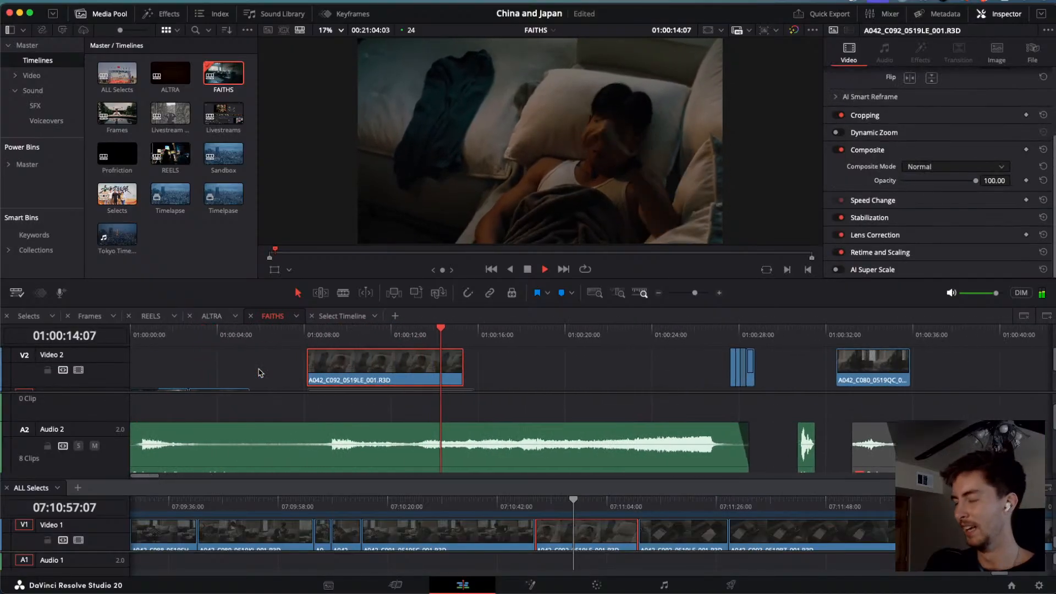
pyautogui.scroll(-2, 260, 373)
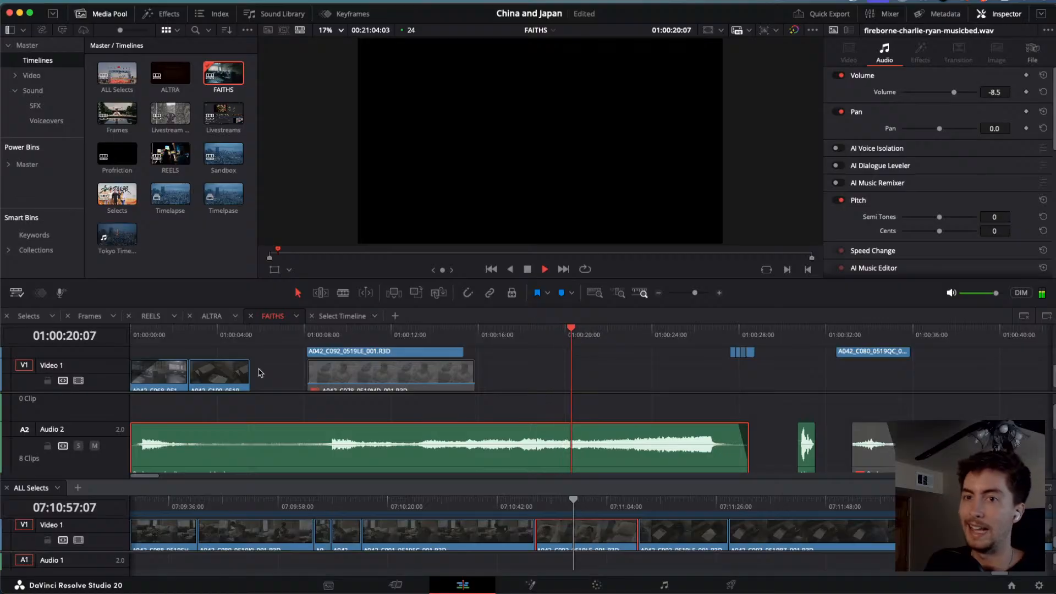
pyautogui.press('space')
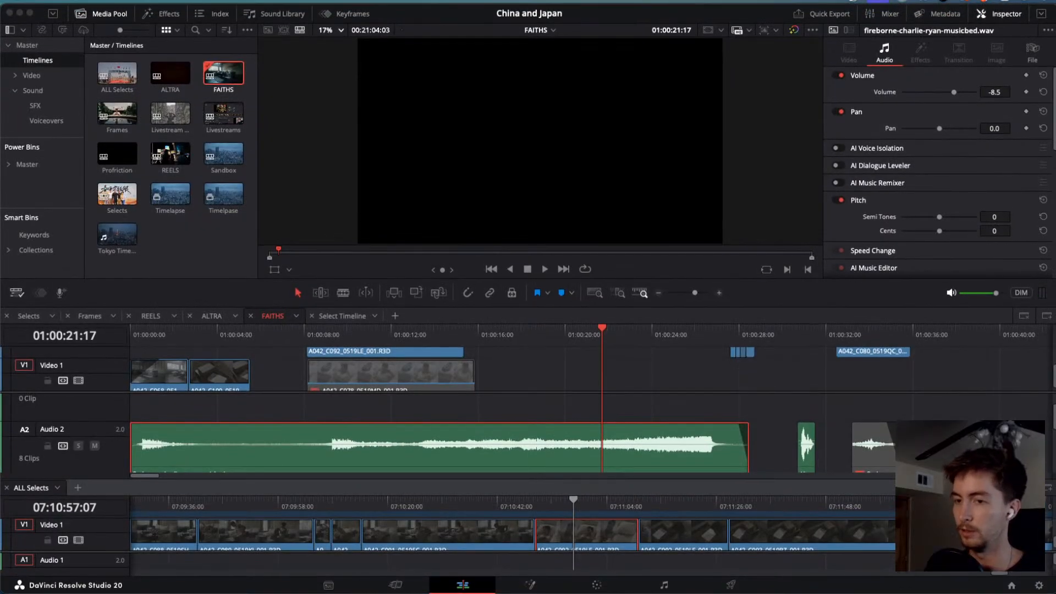
# Switch to the Calendar app to check the June 2025 month schedule, and return to the FAITHS timeline.
pyautogui.press('super+Tab')
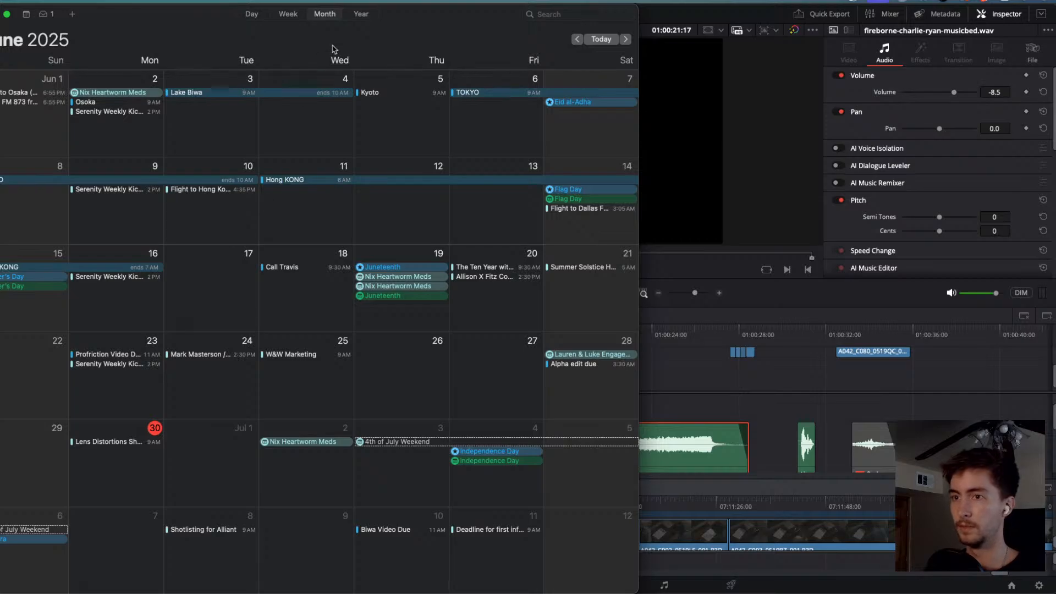
pyautogui.press('super+Tab')
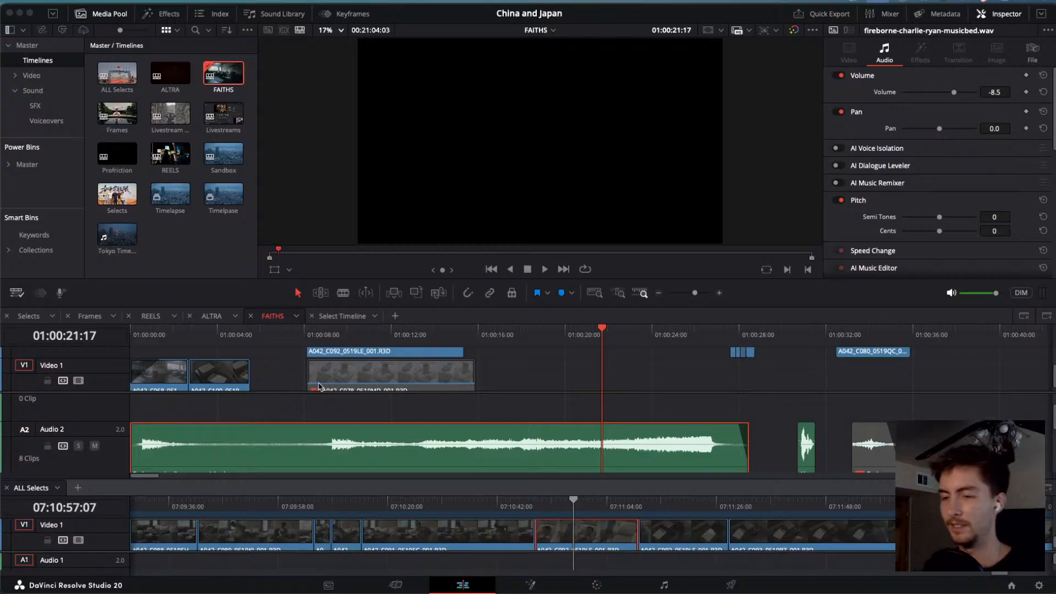
pyautogui.click(584, 358)
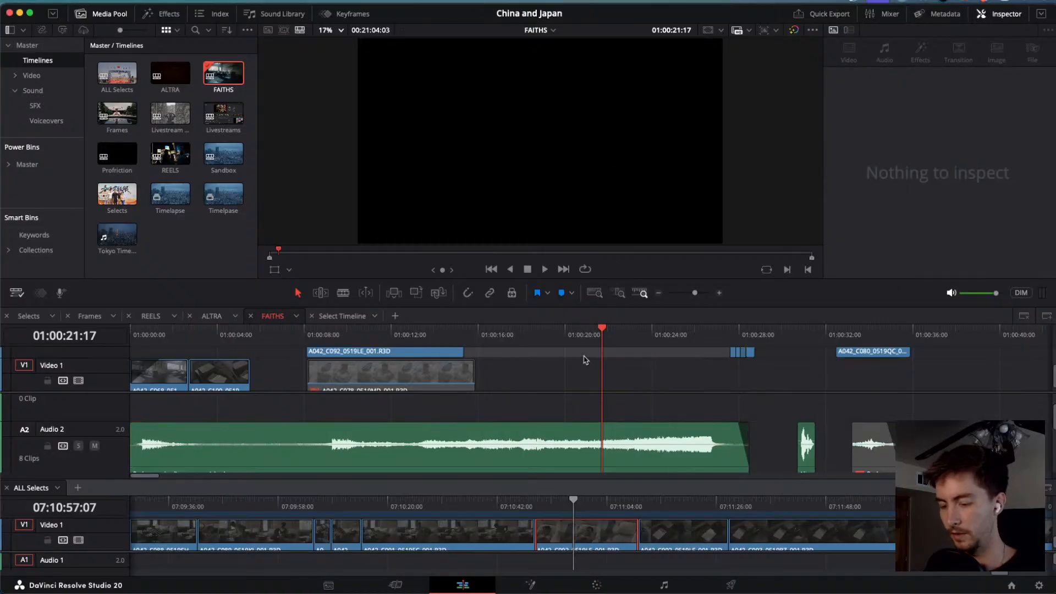
# Choose a Video Clean Feed output setting and close the China and Japan project window.
pyautogui.click(263, 1)
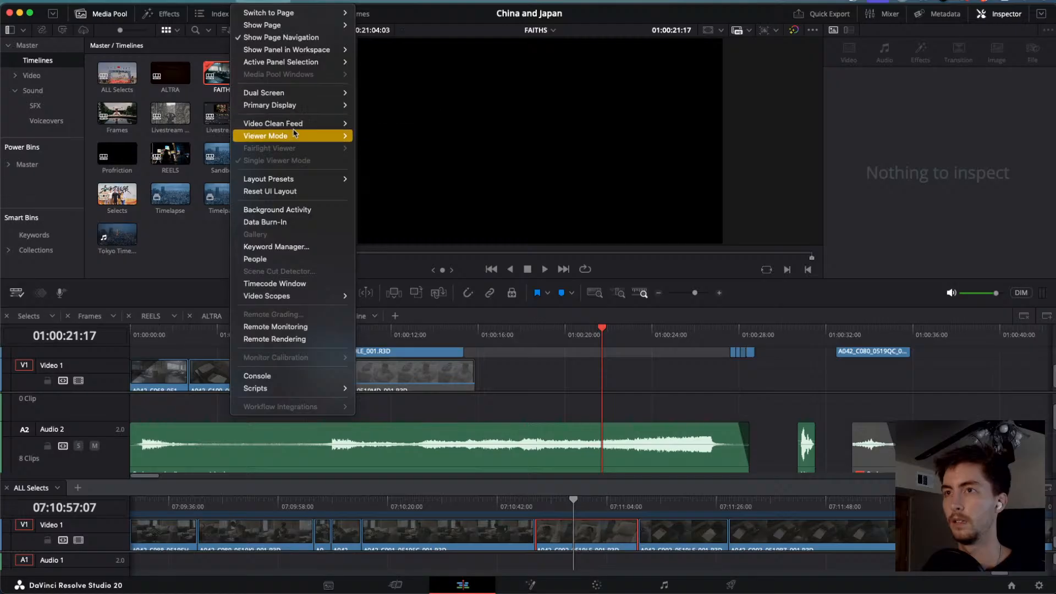
pyautogui.moveTo(295, 125)
pyautogui.click(385, 124)
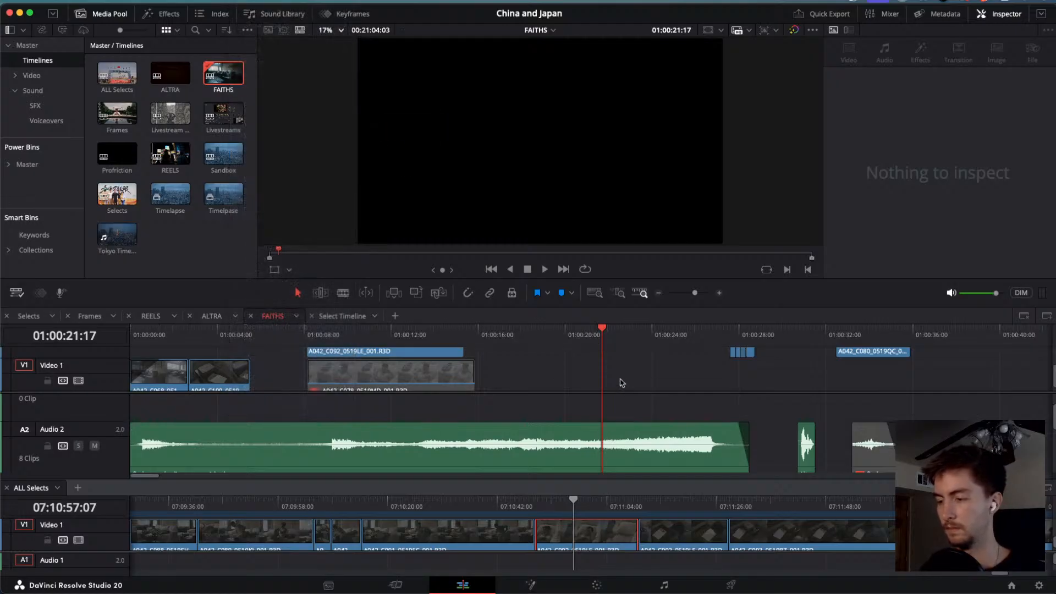
pyautogui.click(11, 12)
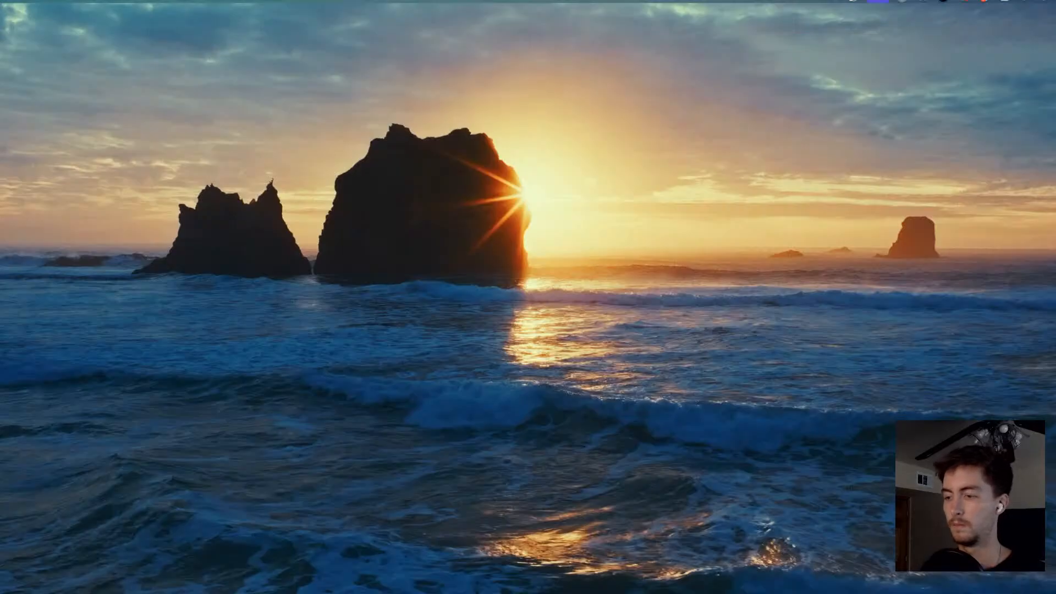